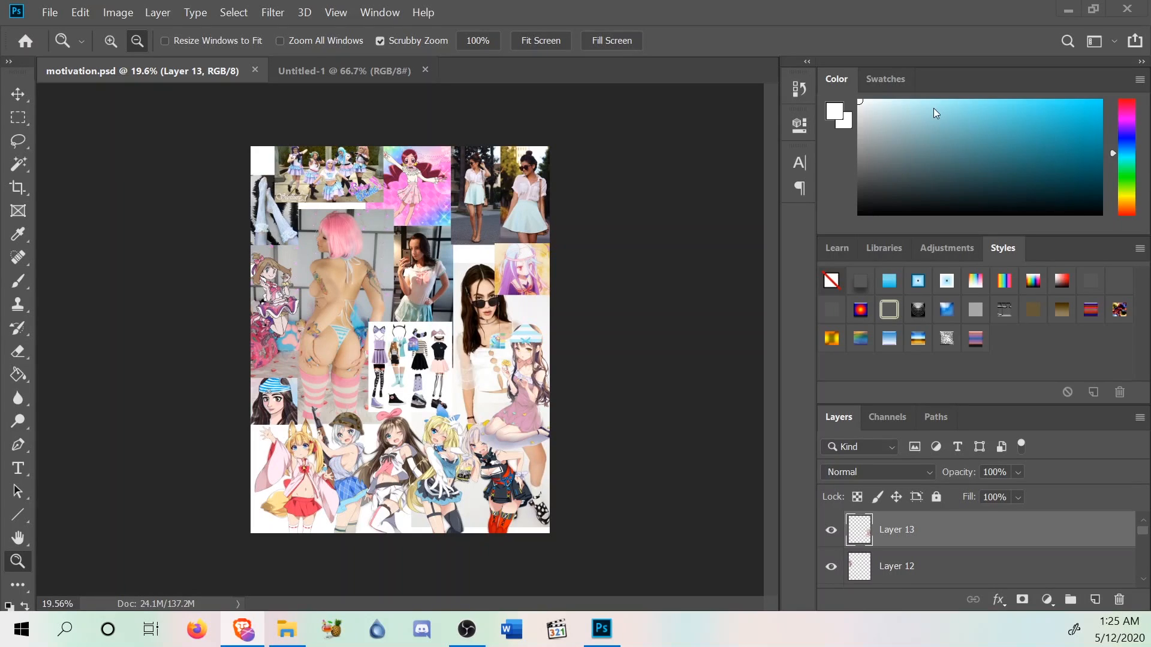
Switch to the Untitled-1 document and add a new layer above its background.
{"action": "left_click", "coordinate": [331, 75]}
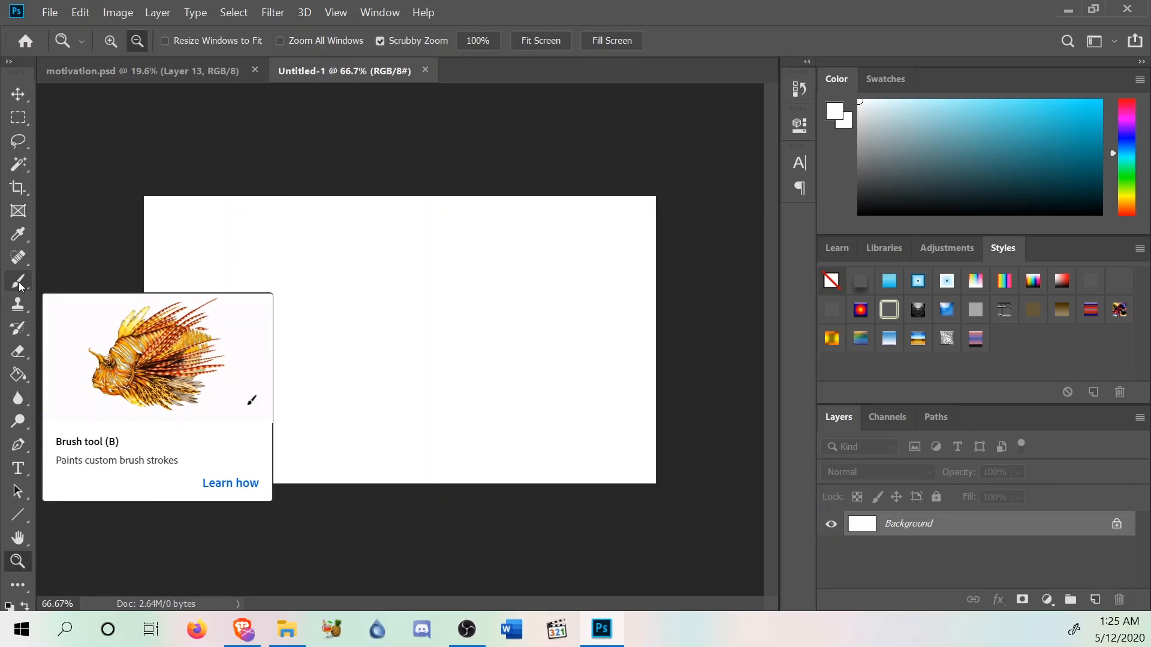
{"action": "right_click", "coordinate": [903, 556]}
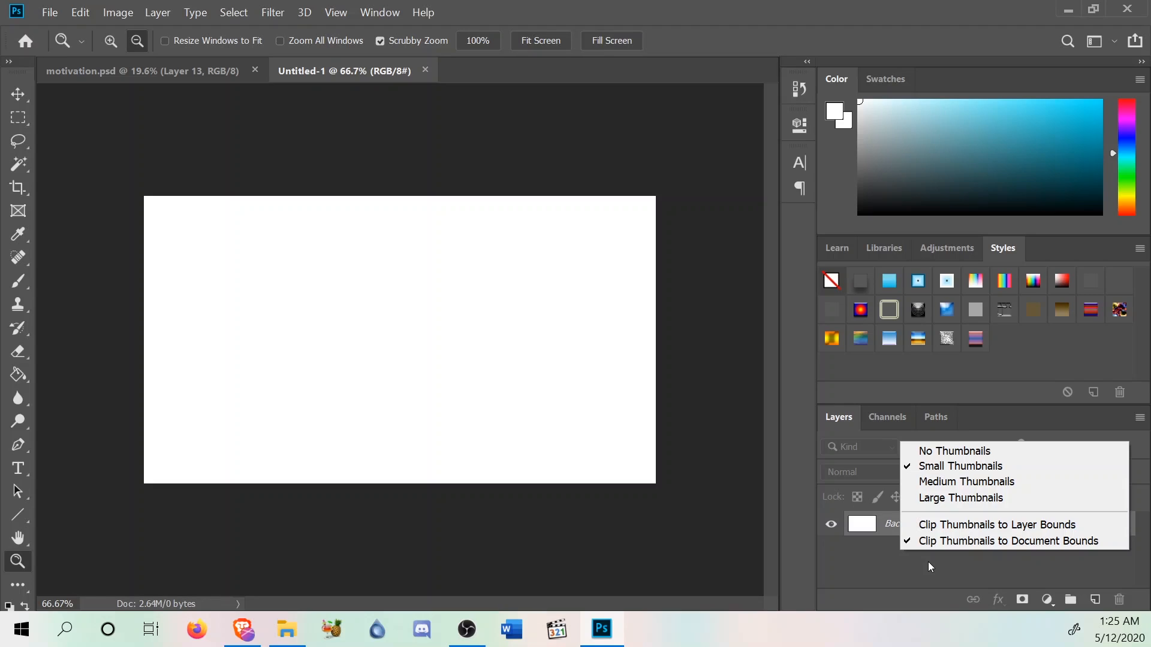
{"action": "left_click", "coordinate": [118, 17]}
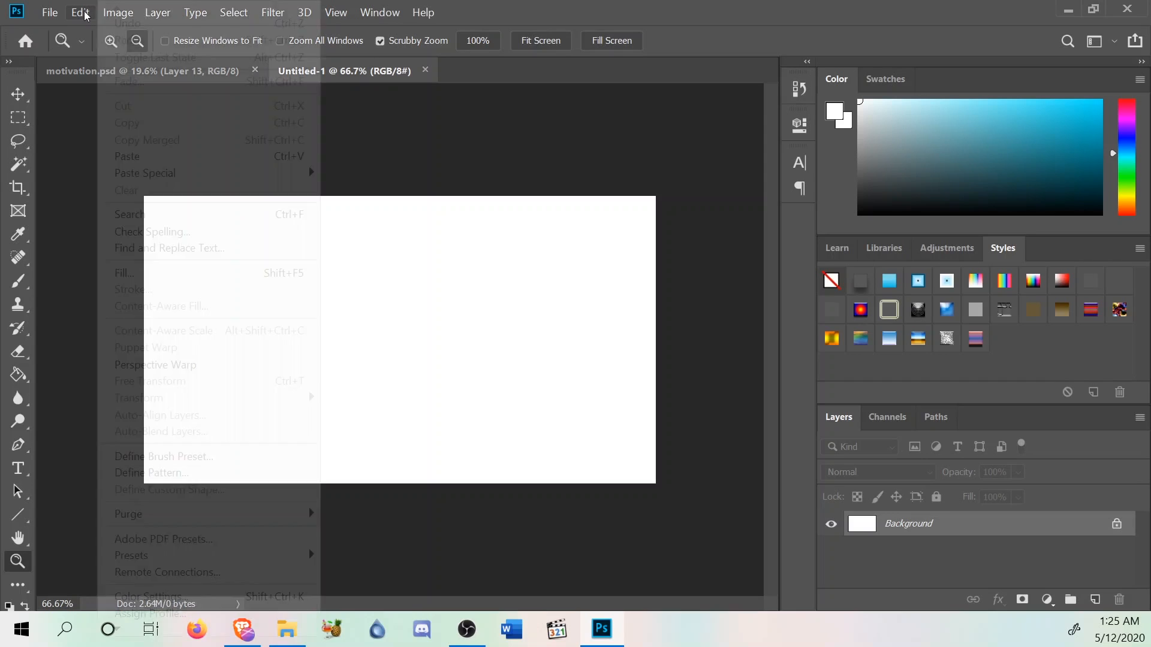
{"action": "left_click", "coordinate": [51, 13]}
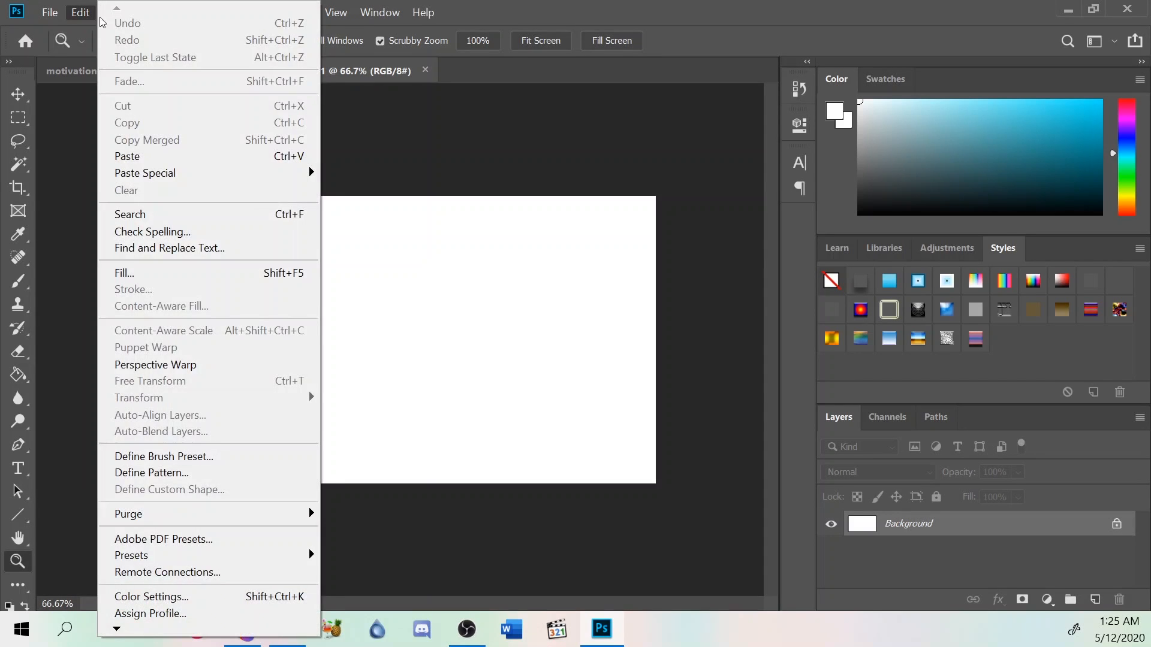
{"action": "mouse_move", "coordinate": [153, 17]}
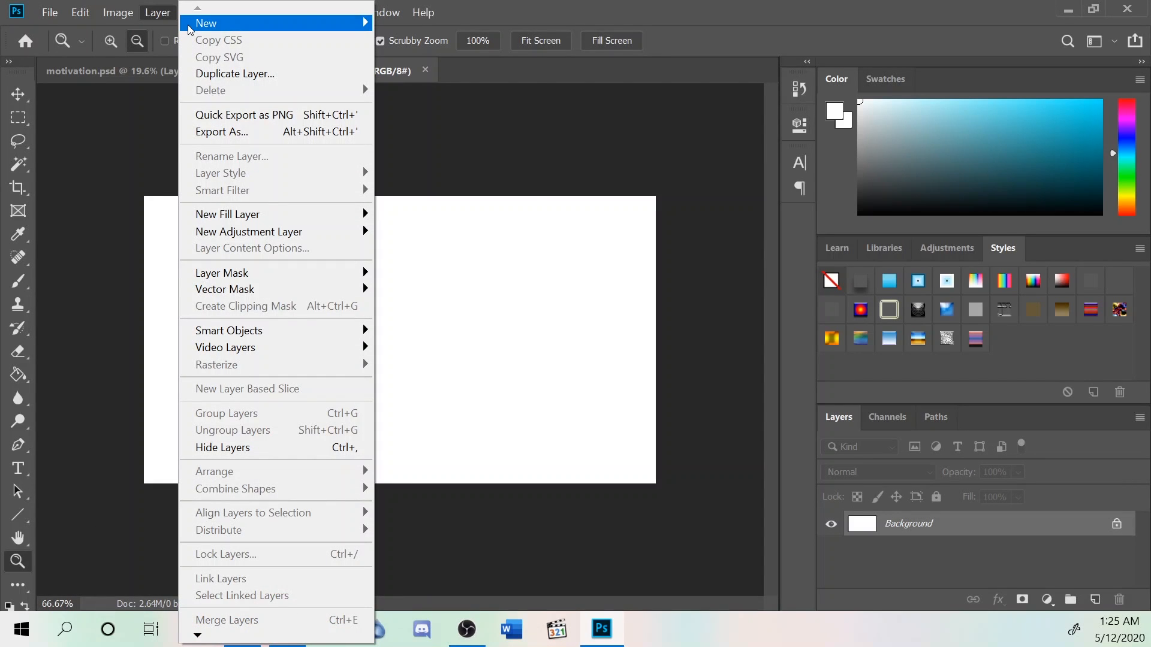
{"action": "mouse_move", "coordinate": [342, 23]}
{"action": "left_click", "coordinate": [404, 30]}
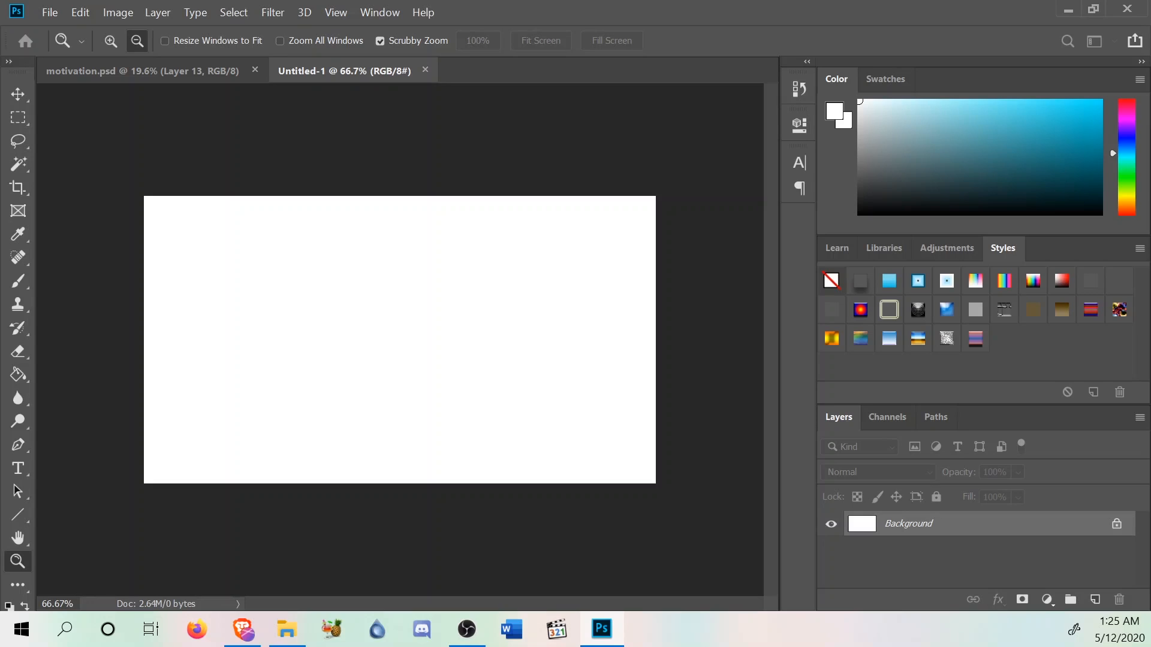
{"action": "key", "text": "Return"}
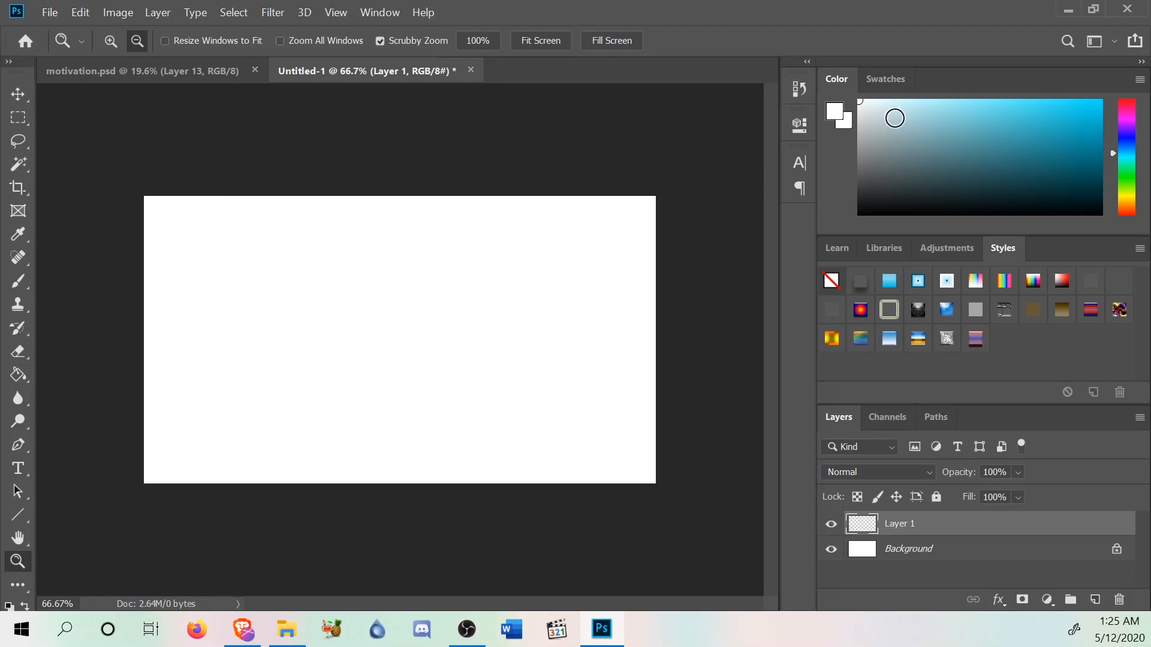
Set the foreground colour to a bright, saturated red.
{"action": "mouse_move", "coordinate": [896, 108]}
{"action": "left_mouse_down"}
{"action": "mouse_move", "coordinate": [1066, 150]}
{"action": "mouse_move", "coordinate": [1069, 113]}
{"action": "mouse_move", "coordinate": [1098, 101]}
{"action": "left_mouse_up"}
{"action": "left_click", "coordinate": [1131, 125]}
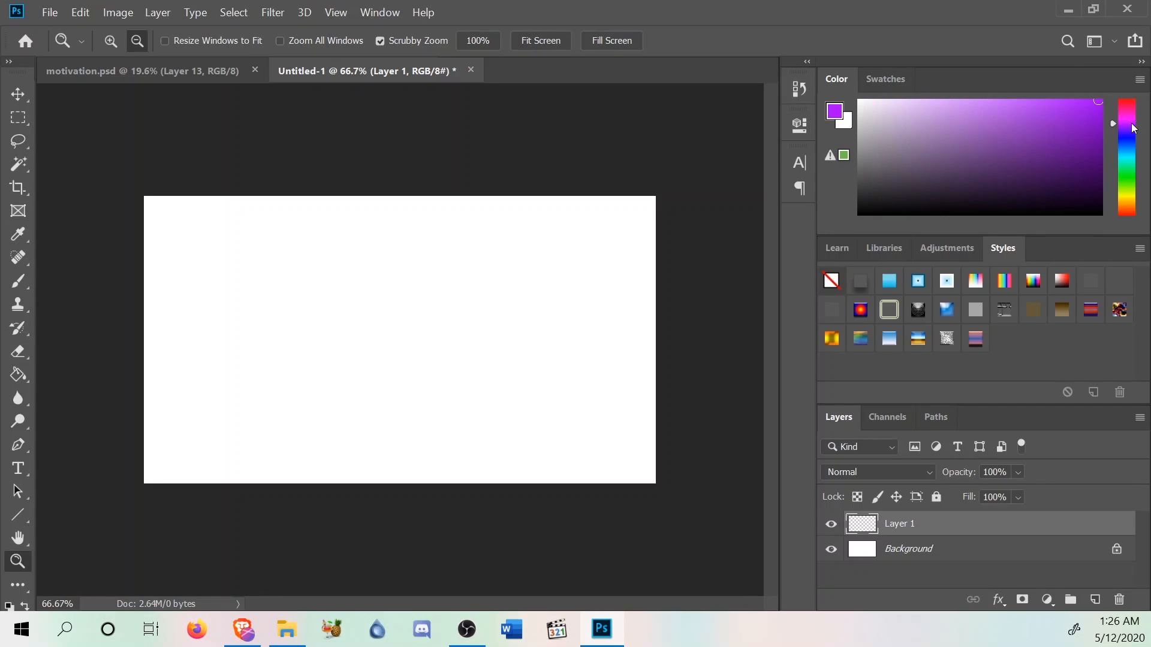
{"action": "left_click", "coordinate": [1117, 99]}
{"action": "left_click", "coordinate": [1100, 108]}
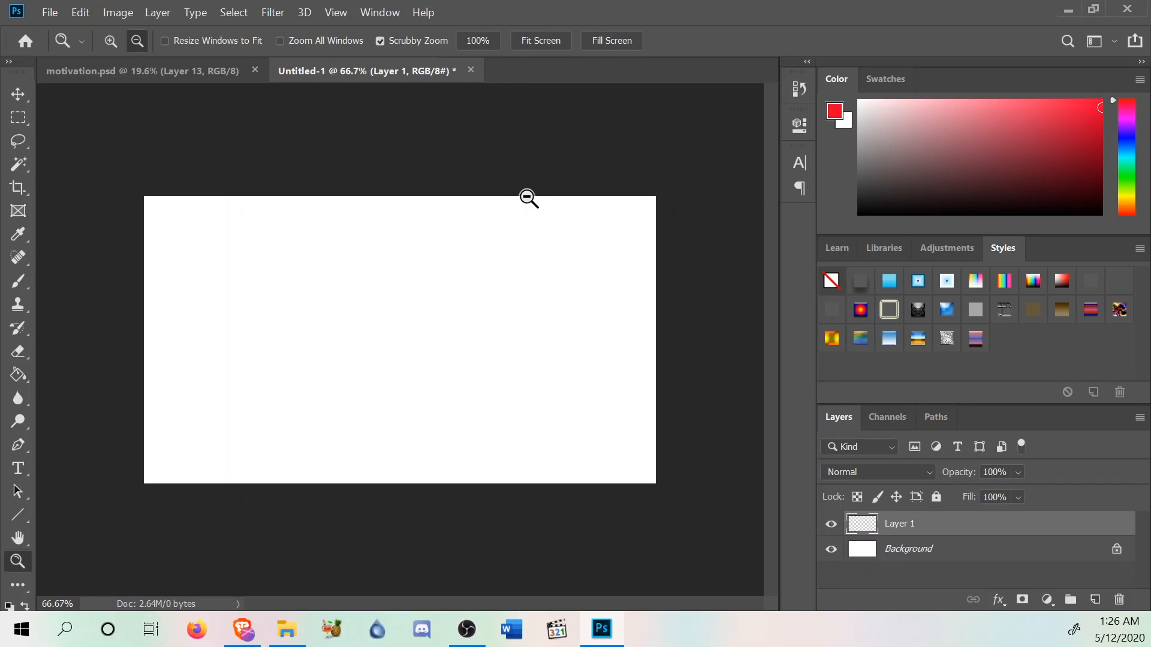
Brush a rough red circle on Layer 1 as a test, and undo the brush strokes until the layer is empty.
{"action": "left_click", "coordinate": [18, 281]}
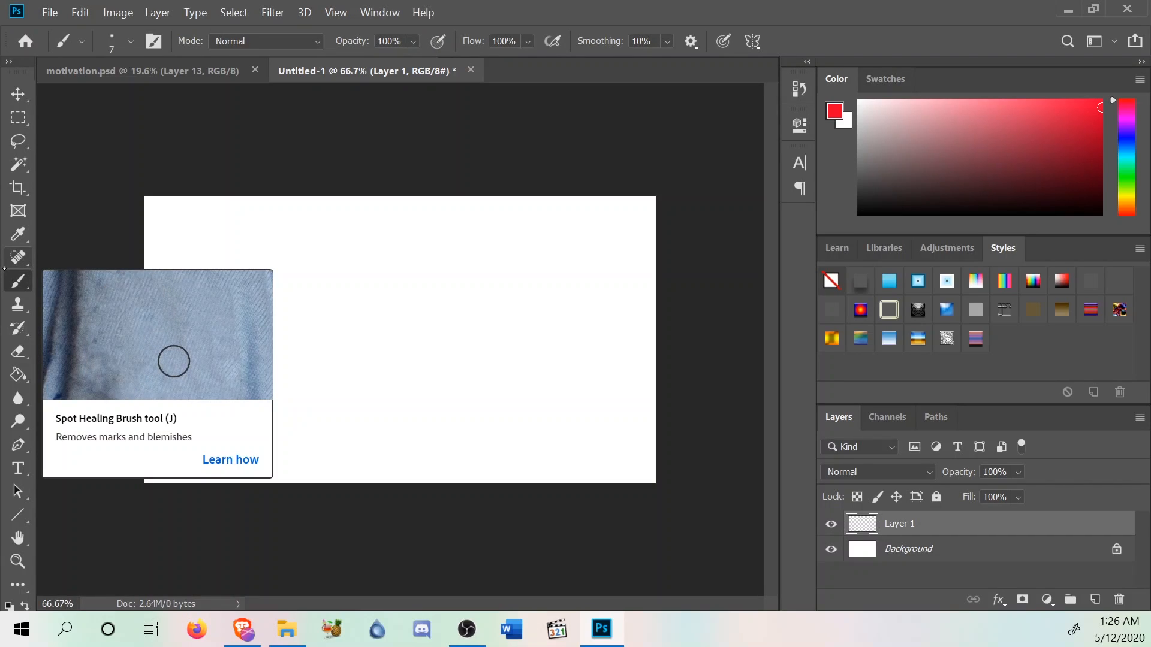
{"action": "mouse_move", "coordinate": [403, 246]}
{"action": "left_mouse_down"}
{"action": "mouse_move", "coordinate": [370, 270]}
{"action": "mouse_move", "coordinate": [363, 309]}
{"action": "mouse_move", "coordinate": [391, 328]}
{"action": "mouse_move", "coordinate": [430, 315]}
{"action": "mouse_move", "coordinate": [442, 275]}
{"action": "mouse_move", "coordinate": [404, 254]}
{"action": "left_mouse_up"}
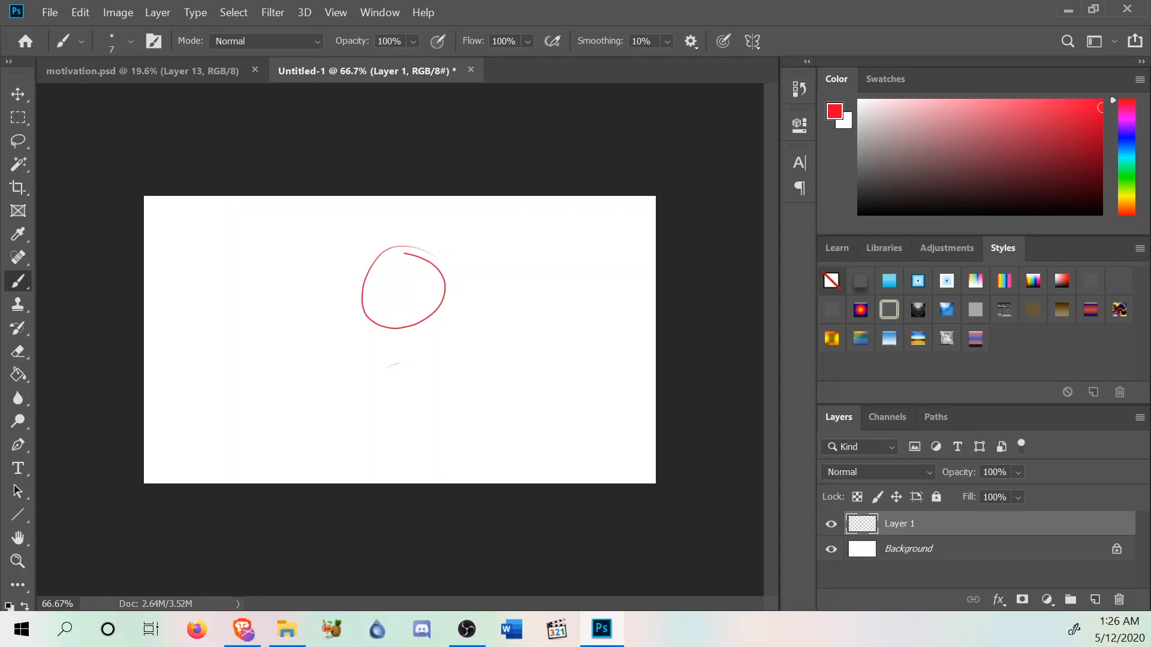
{"action": "left_click", "coordinate": [81, 12]}
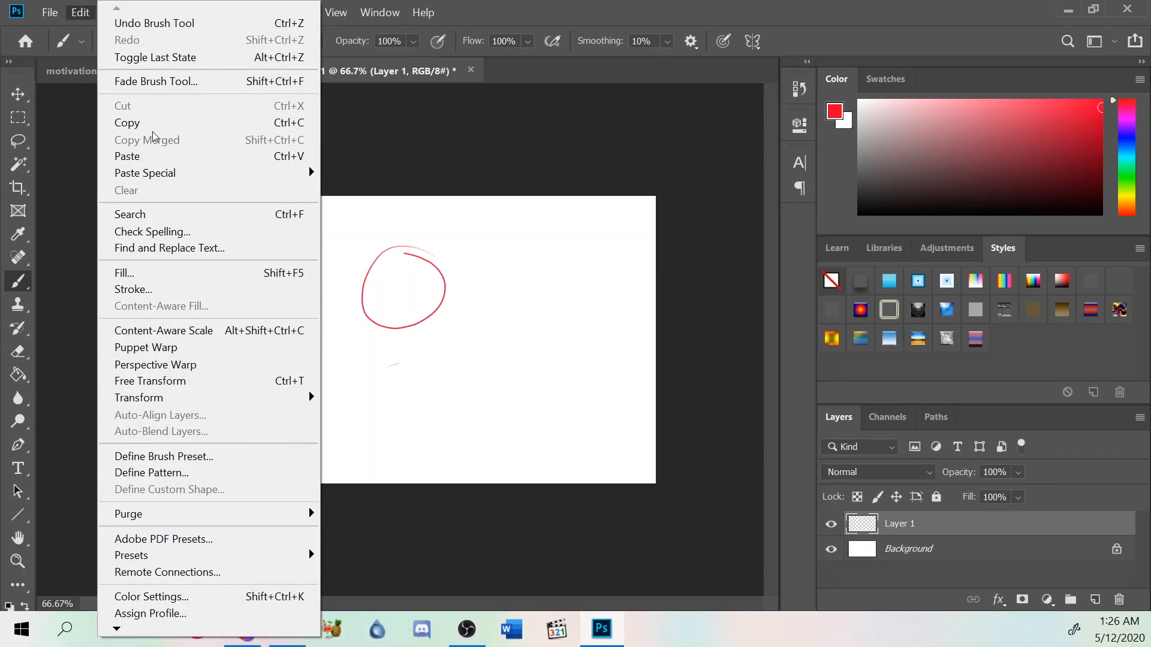
{"action": "left_click", "coordinate": [155, 24]}
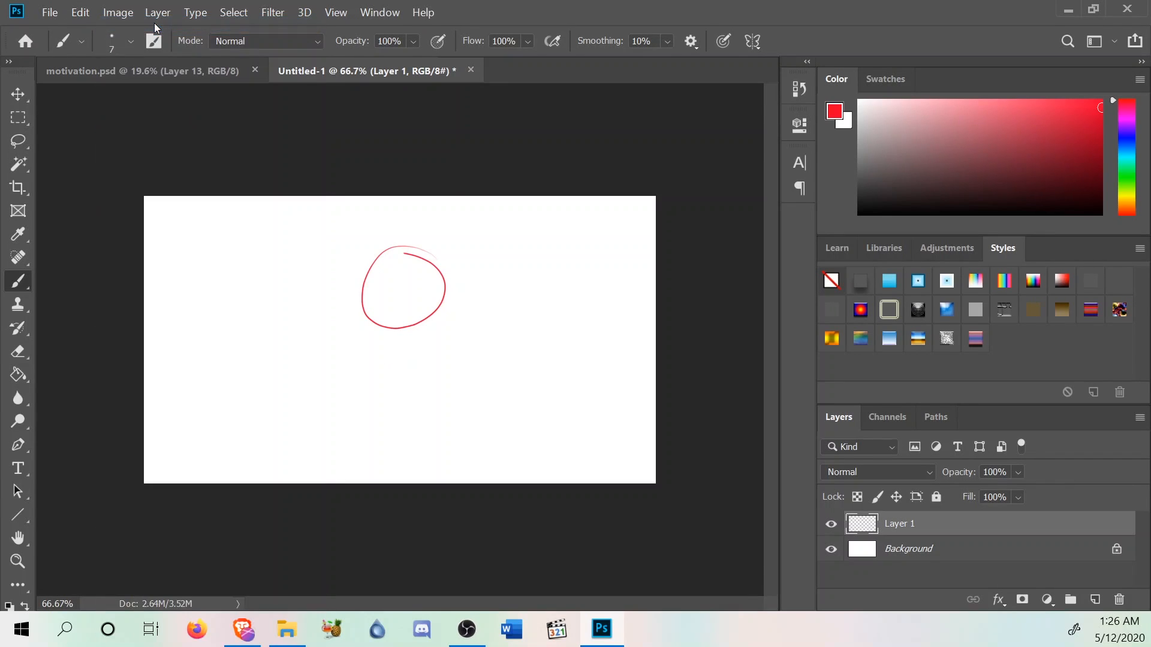
{"action": "left_click", "coordinate": [81, 13]}
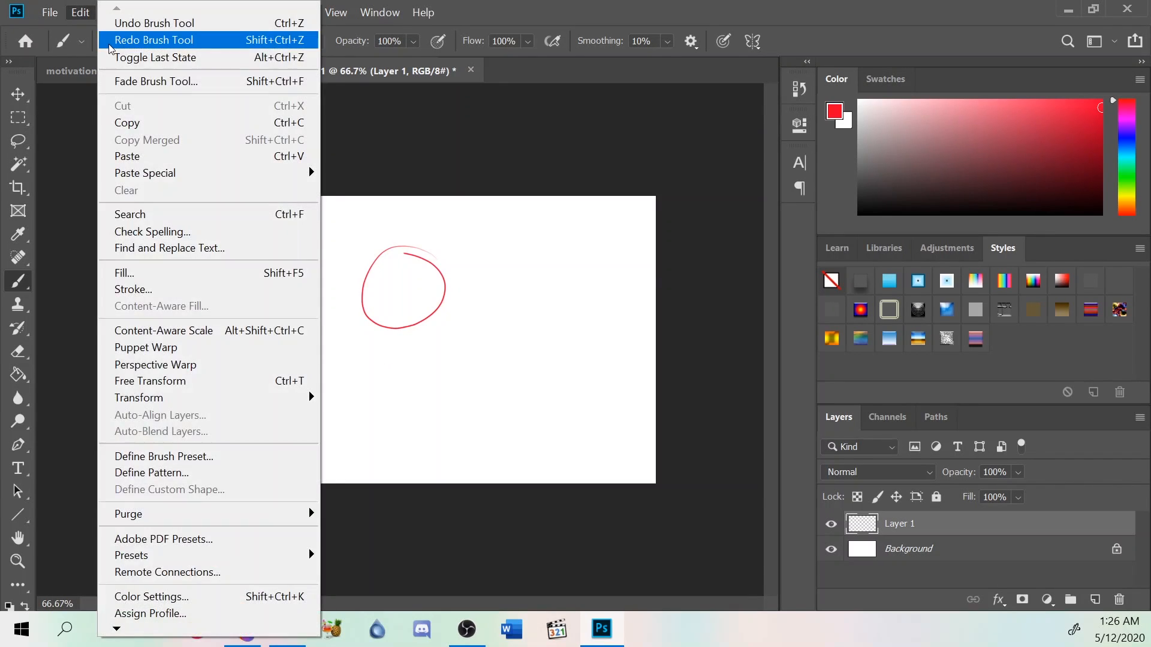
{"action": "left_click", "coordinate": [132, 24]}
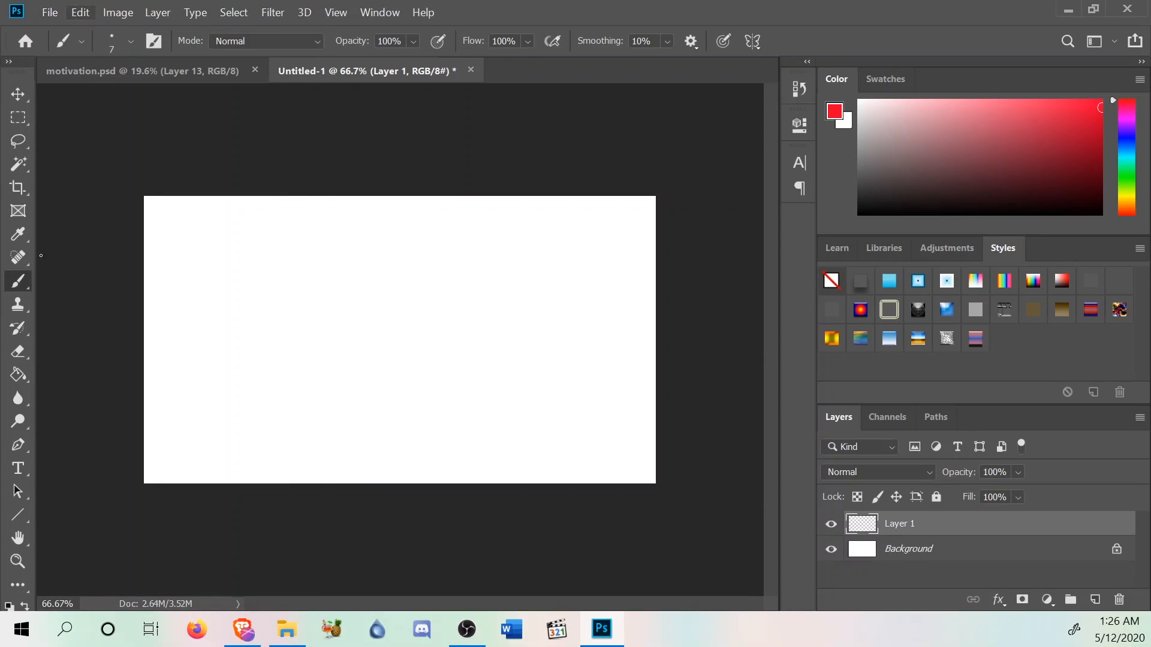
Zoom the canvas to 100% and set the Brush size to 3 px.
{"action": "left_click", "coordinate": [18, 562]}
{"action": "right_click", "coordinate": [289, 294]}
{"action": "left_click", "coordinate": [327, 376]}
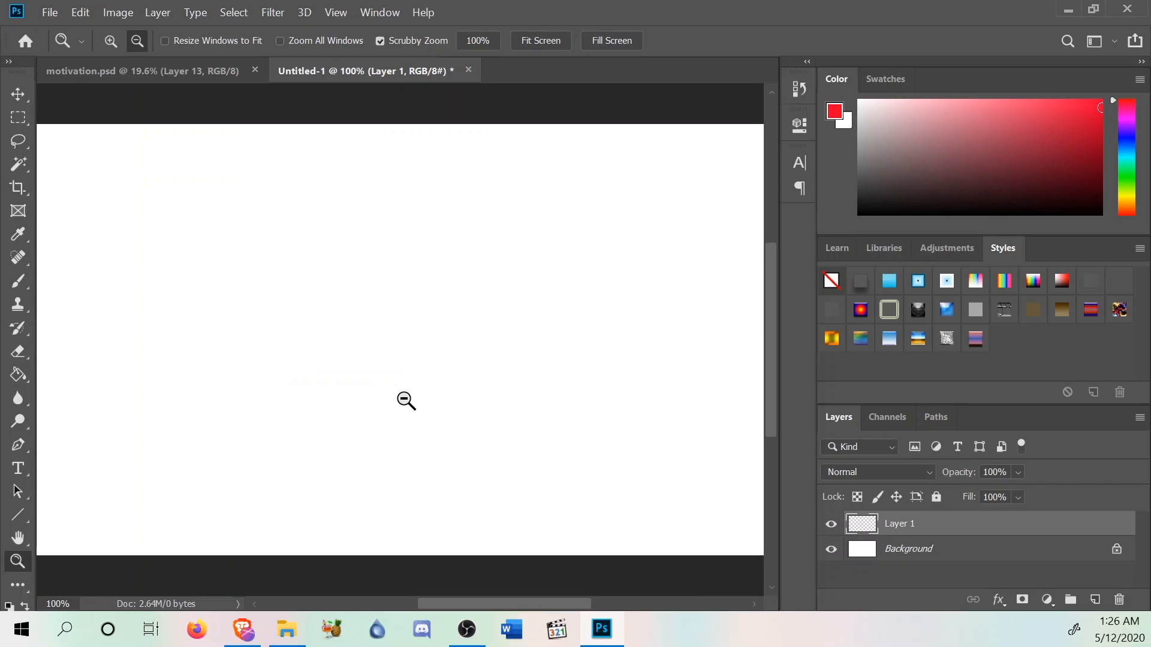
{"action": "left_click", "coordinate": [29, 281]}
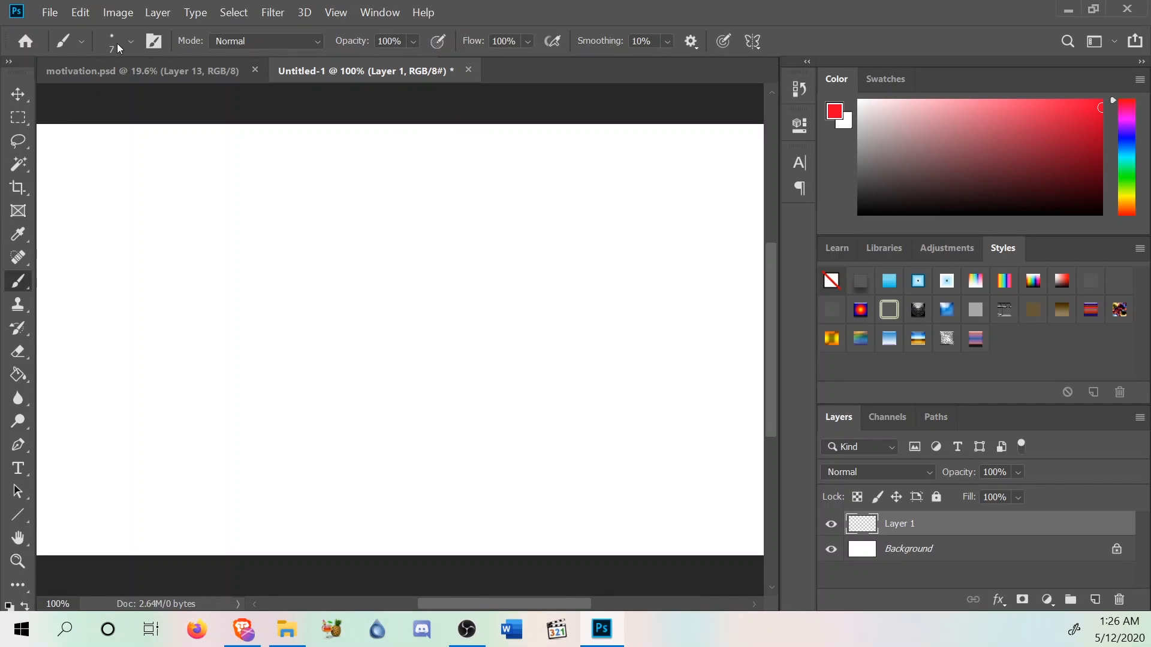
{"action": "left_click", "coordinate": [117, 45]}
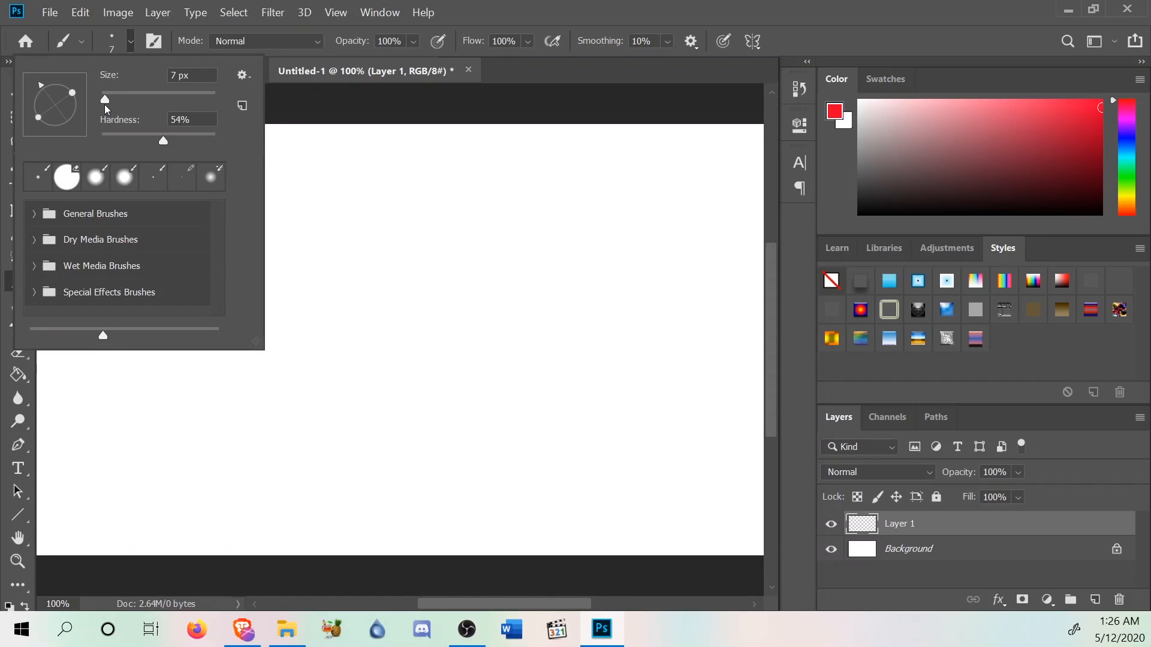
{"action": "left_click_drag", "start_coordinate": [103, 95], "coordinate": [101, 93]}
{"action": "key", "text": "BackSpace"}
{"action": "type", "text": "3"}
{"action": "key", "text": "Return"}
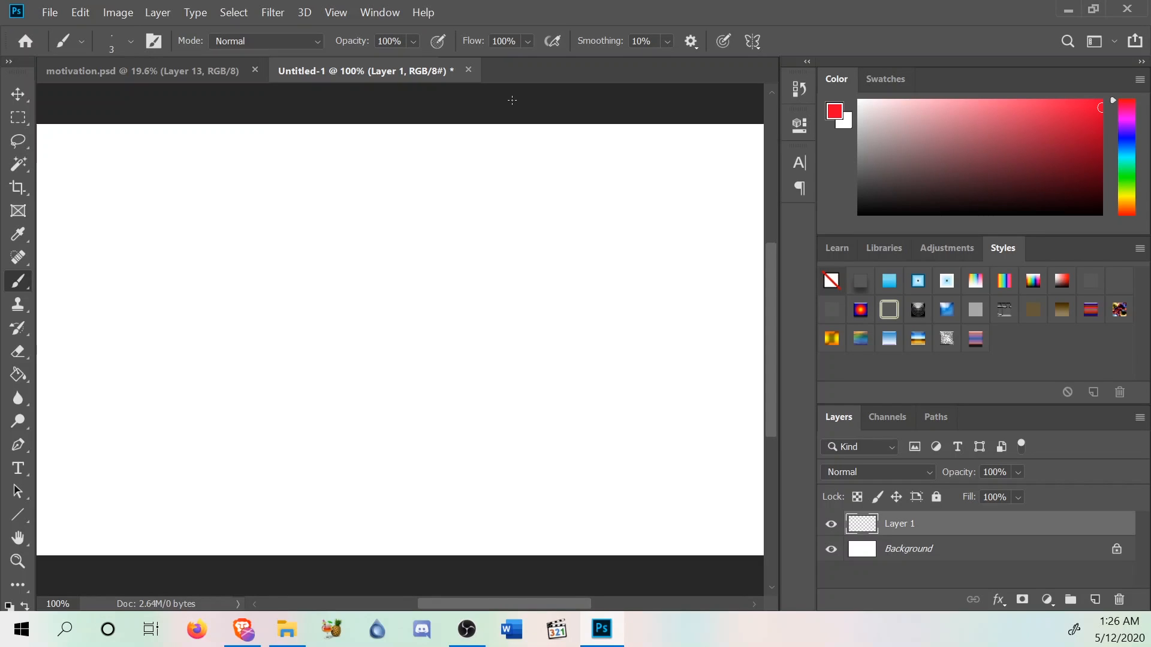
Sketch a red head on Layer 1 from overlapping circles with a tapered jaw, adding short neck and shoulder lines below.
{"action": "mouse_move", "coordinate": [320, 186]}
{"action": "left_mouse_down"}
{"action": "mouse_move", "coordinate": [320, 254]}
{"action": "mouse_move", "coordinate": [363, 277]}
{"action": "mouse_move", "coordinate": [414, 239]}
{"action": "mouse_move", "coordinate": [379, 182]}
{"action": "mouse_move", "coordinate": [312, 178]}
{"action": "mouse_move", "coordinate": [310, 245]}
{"action": "mouse_move", "coordinate": [383, 251]}
{"action": "mouse_move", "coordinate": [360, 165]}
{"action": "mouse_move", "coordinate": [280, 238]}
{"action": "left_mouse_up"}
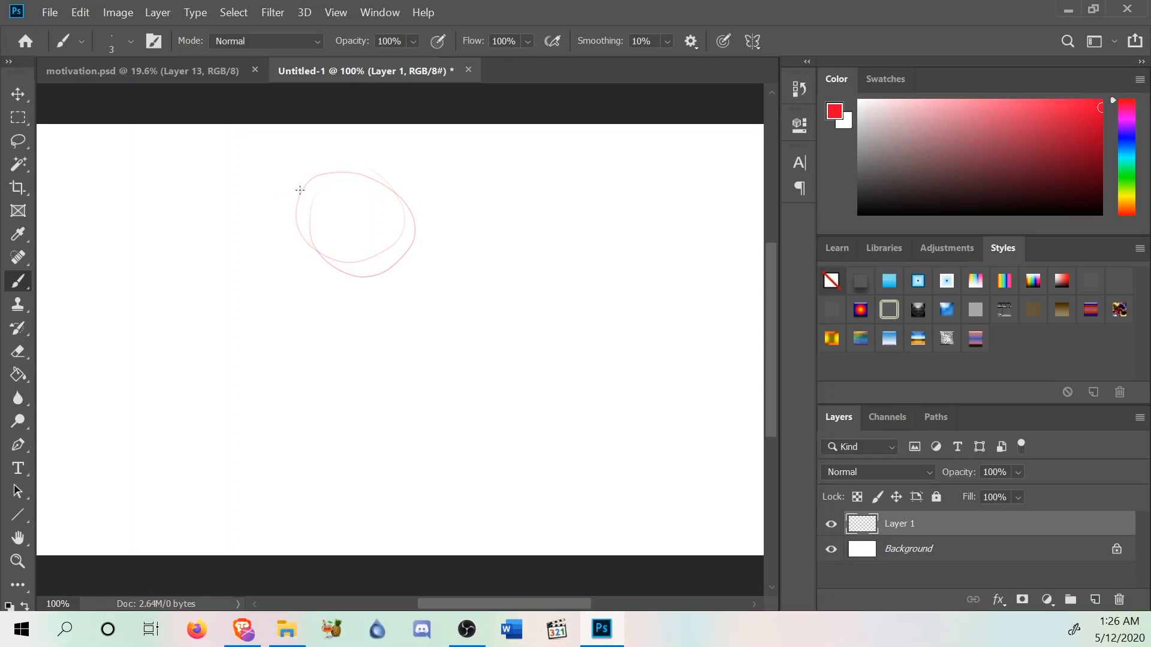
{"action": "mouse_move", "coordinate": [300, 196]}
{"action": "left_mouse_down"}
{"action": "mouse_move", "coordinate": [319, 290]}
{"action": "mouse_move", "coordinate": [294, 209]}
{"action": "mouse_move", "coordinate": [316, 285]}
{"action": "mouse_move", "coordinate": [354, 299]}
{"action": "mouse_move", "coordinate": [399, 248]}
{"action": "mouse_move", "coordinate": [347, 180]}
{"action": "mouse_move", "coordinate": [298, 265]}
{"action": "left_mouse_up"}
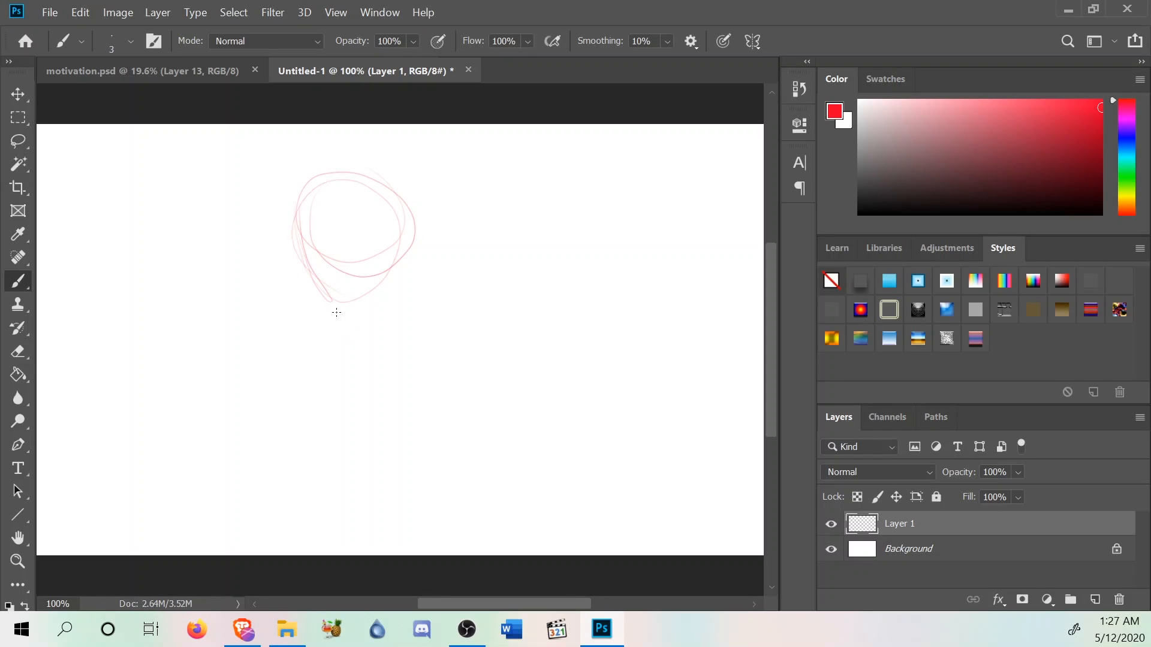
{"action": "mouse_move", "coordinate": [335, 313]}
{"action": "left_mouse_down"}
{"action": "mouse_move", "coordinate": [338, 303]}
{"action": "mouse_move", "coordinate": [357, 329]}
{"action": "mouse_move", "coordinate": [329, 330]}
{"action": "mouse_move", "coordinate": [386, 333]}
{"action": "mouse_move", "coordinate": [272, 344]}
{"action": "left_mouse_up"}
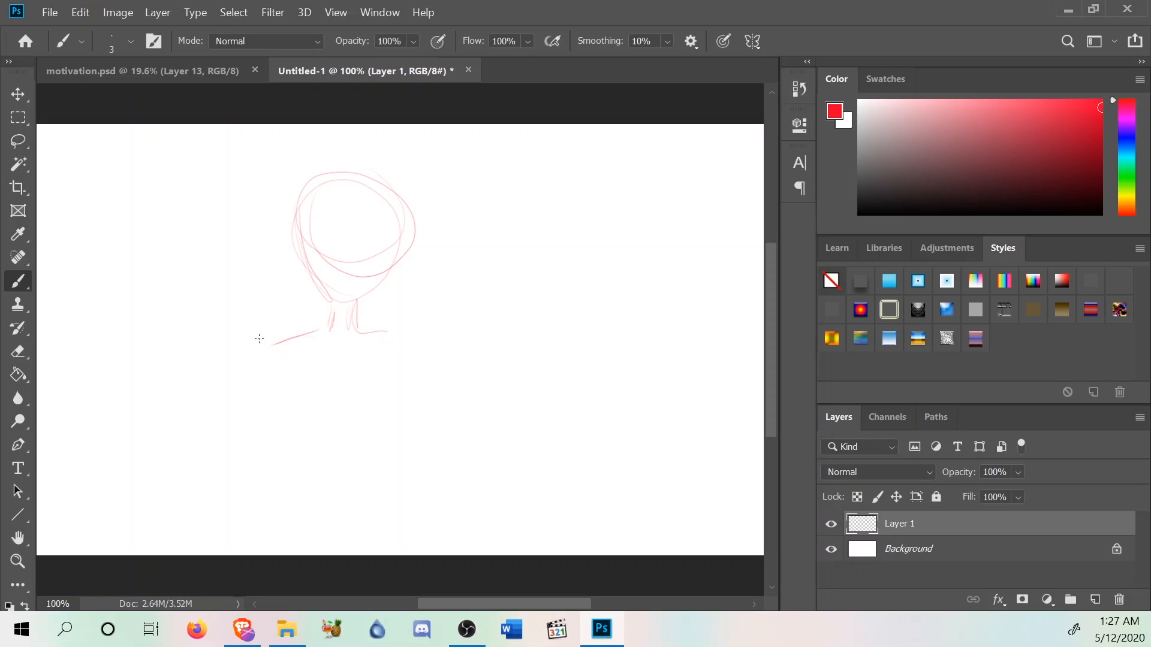
Close the Untitled-1 sketch without saving and create a new blank white document.
{"action": "left_click", "coordinate": [467, 71]}
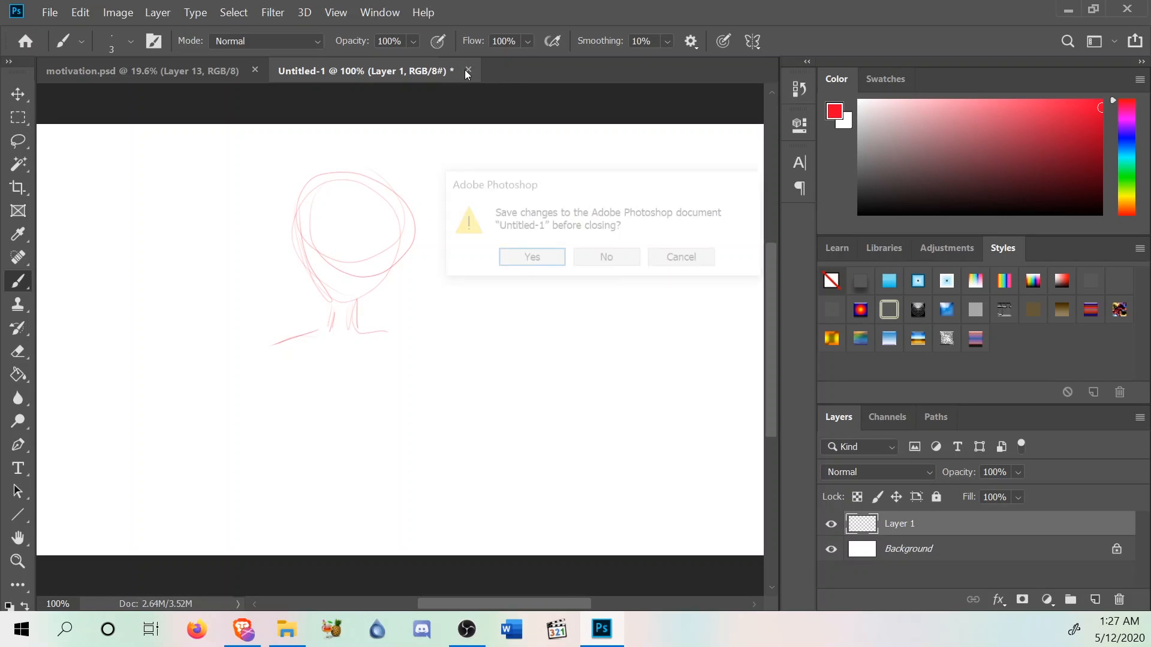
{"action": "left_click", "coordinate": [595, 257]}
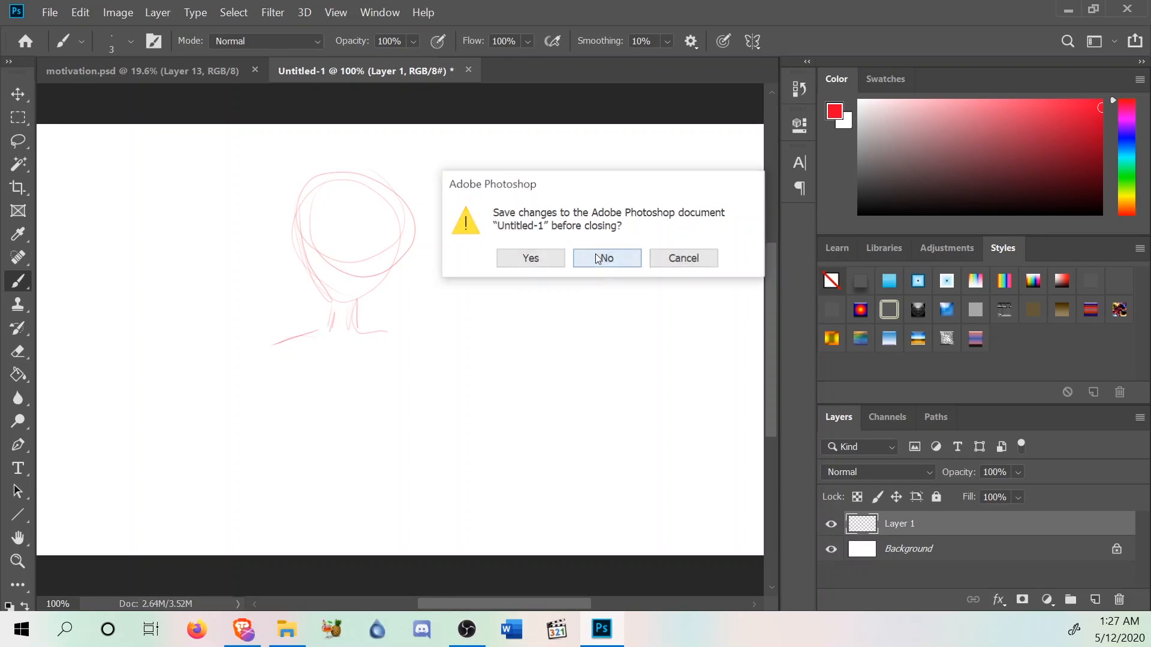
{"action": "left_click", "coordinate": [56, 7]}
{"action": "left_click", "coordinate": [54, 9]}
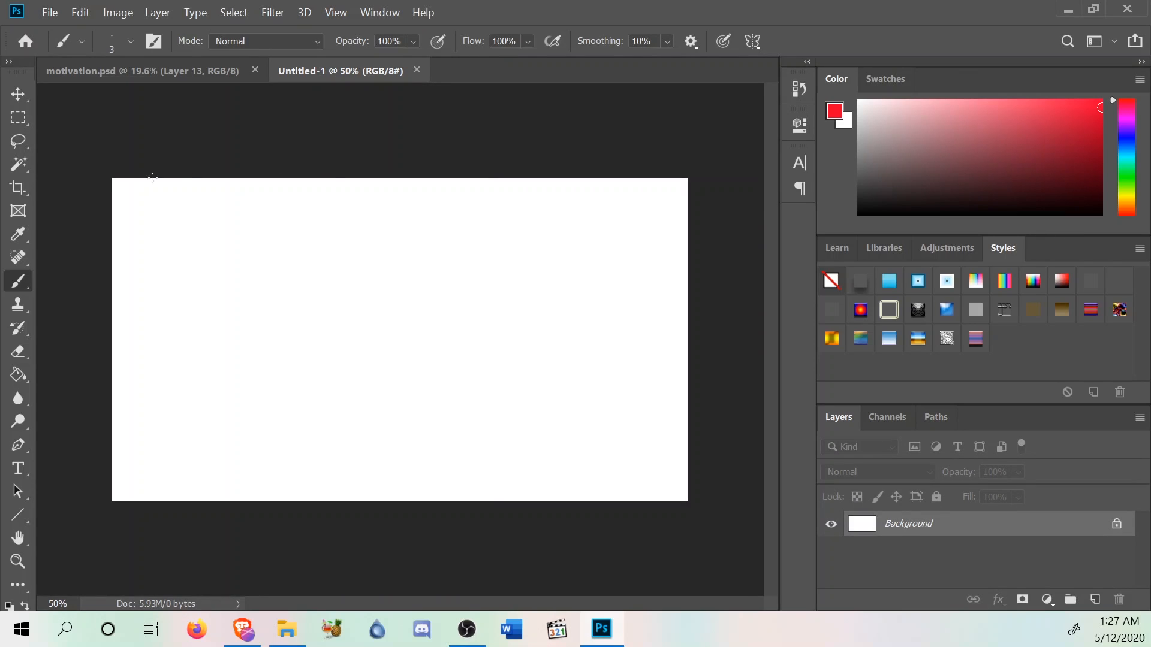
{"action": "left_click", "coordinate": [50, 12]}
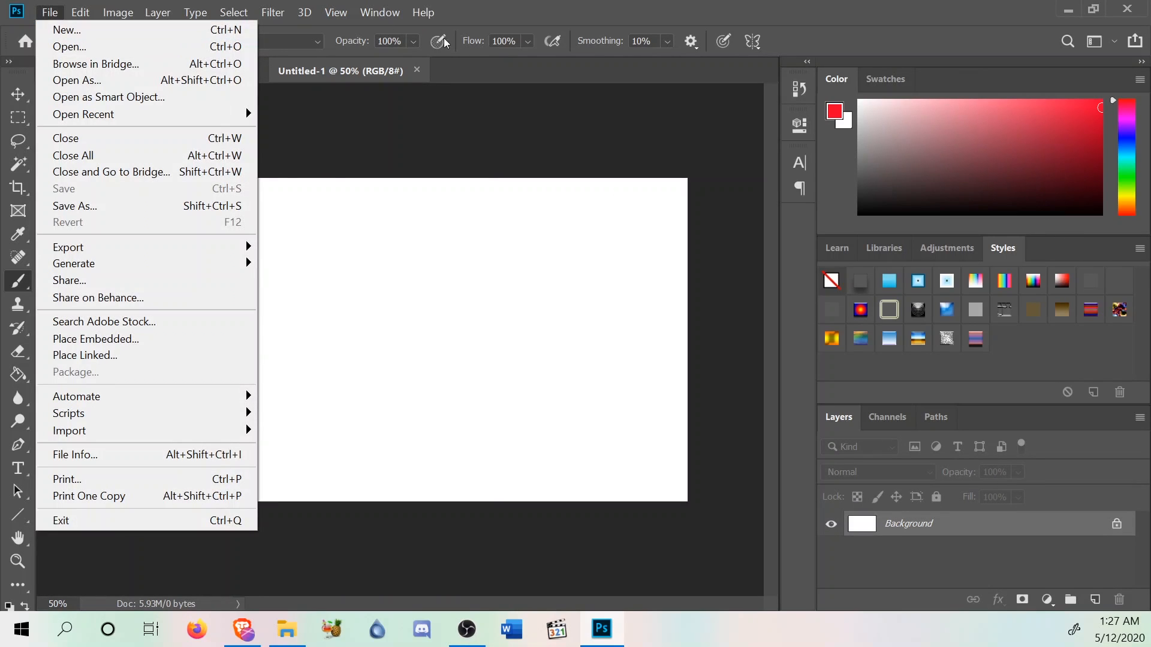
{"action": "left_click", "coordinate": [494, 68]}
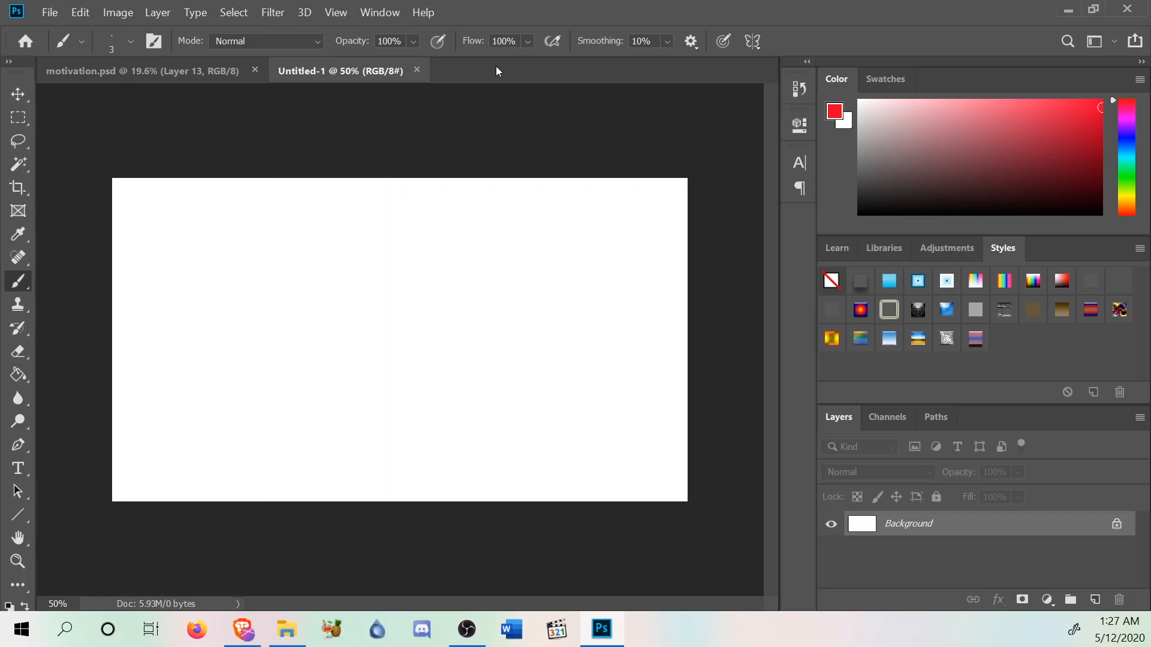
Reset the colours to their defaults and swap them so that white is the foreground and black the background.
{"action": "left_click", "coordinate": [14, 563]}
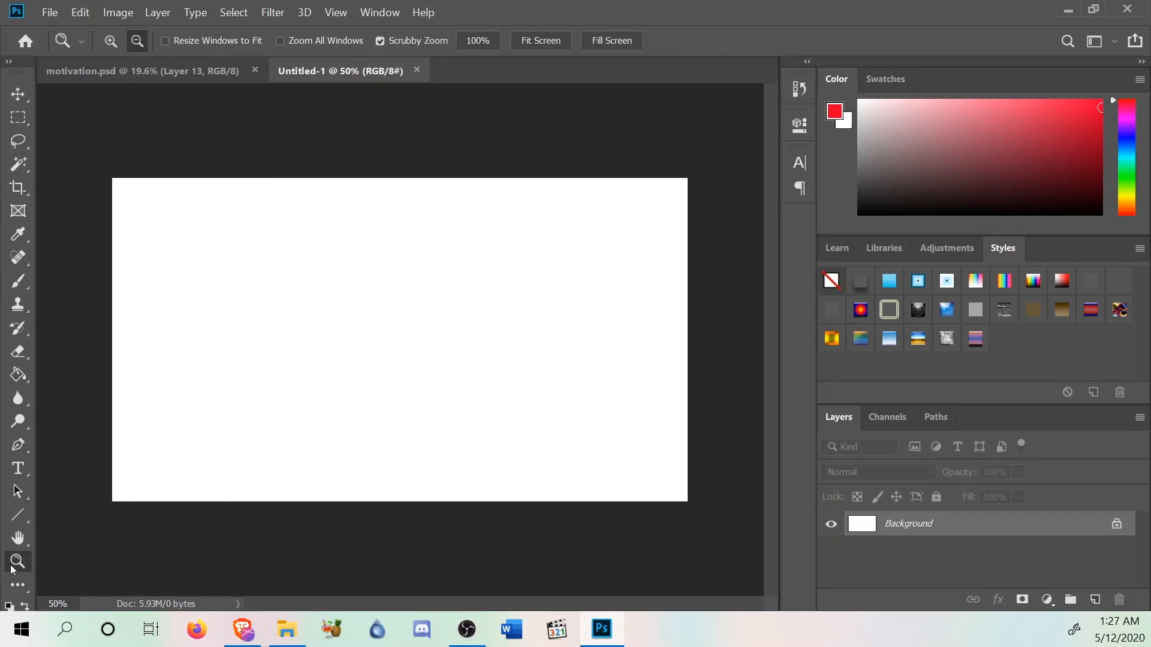
{"action": "left_click", "coordinate": [9, 605]}
{"action": "left_click", "coordinate": [25, 606]}
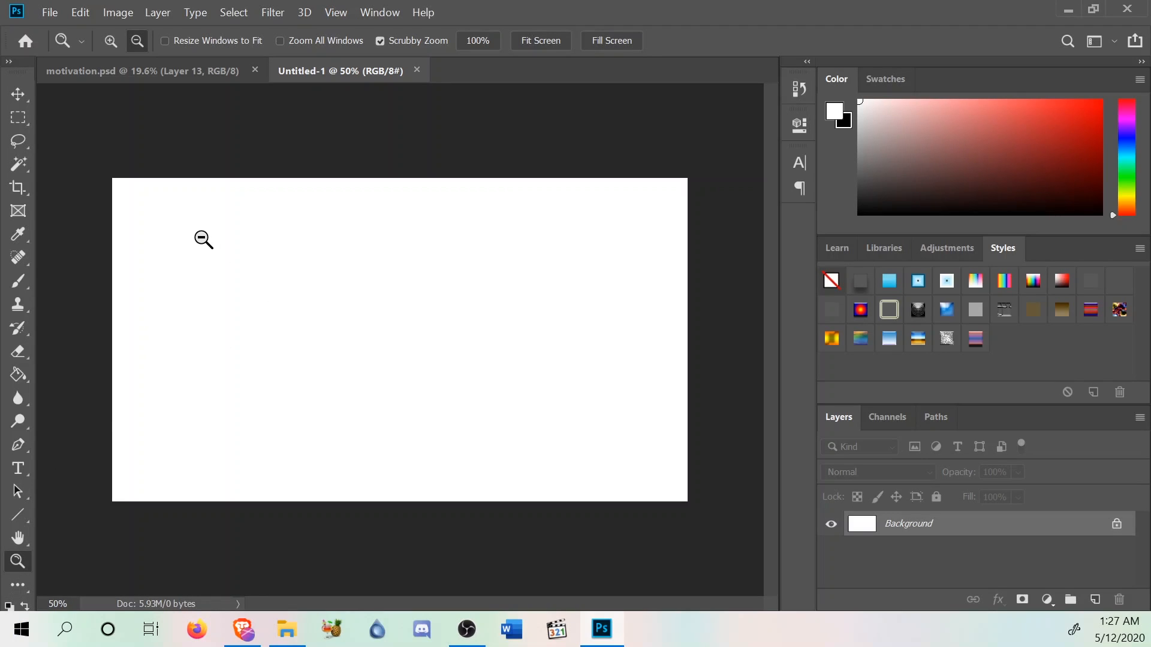
{"action": "left_click_drag", "start_coordinate": [415, 253], "coordinate": [378, 292]}
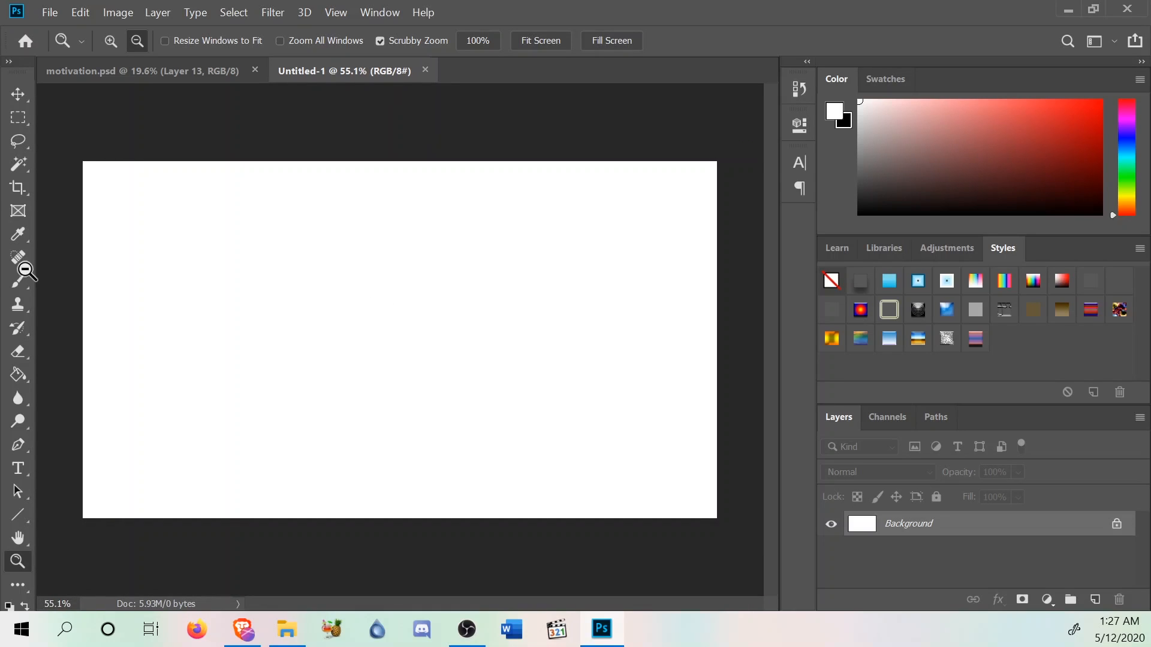
Try a white brush dab on the Background layer and undo it.
{"action": "key", "text": "b"}
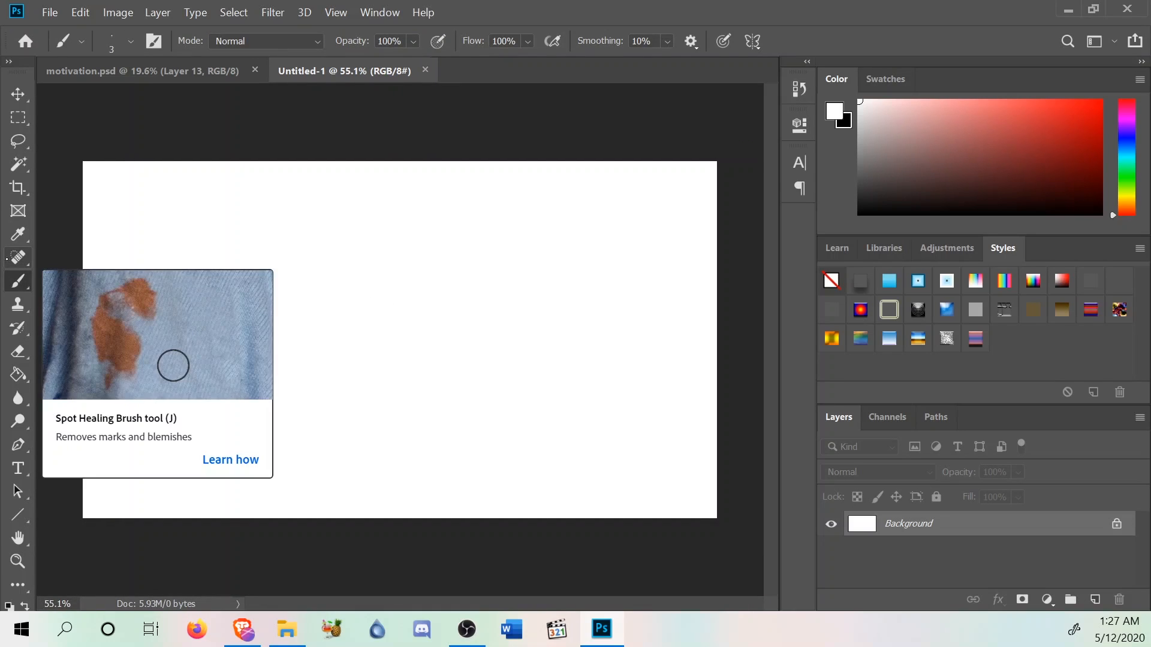
{"action": "left_click", "coordinate": [279, 196]}
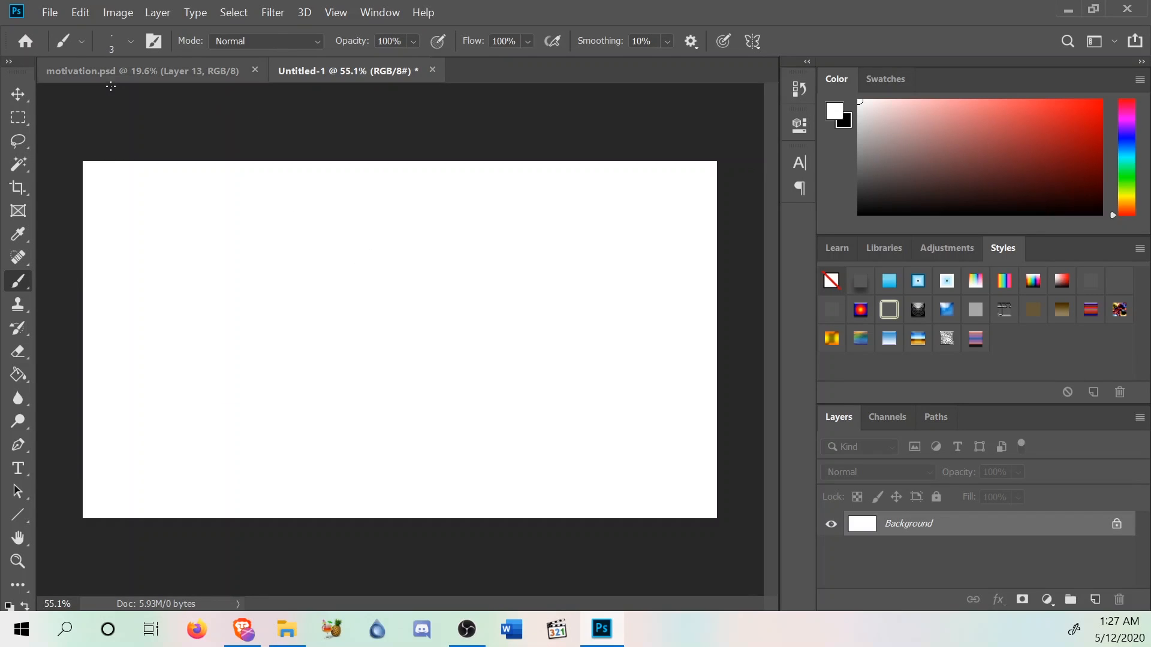
{"action": "left_click", "coordinate": [81, 12]}
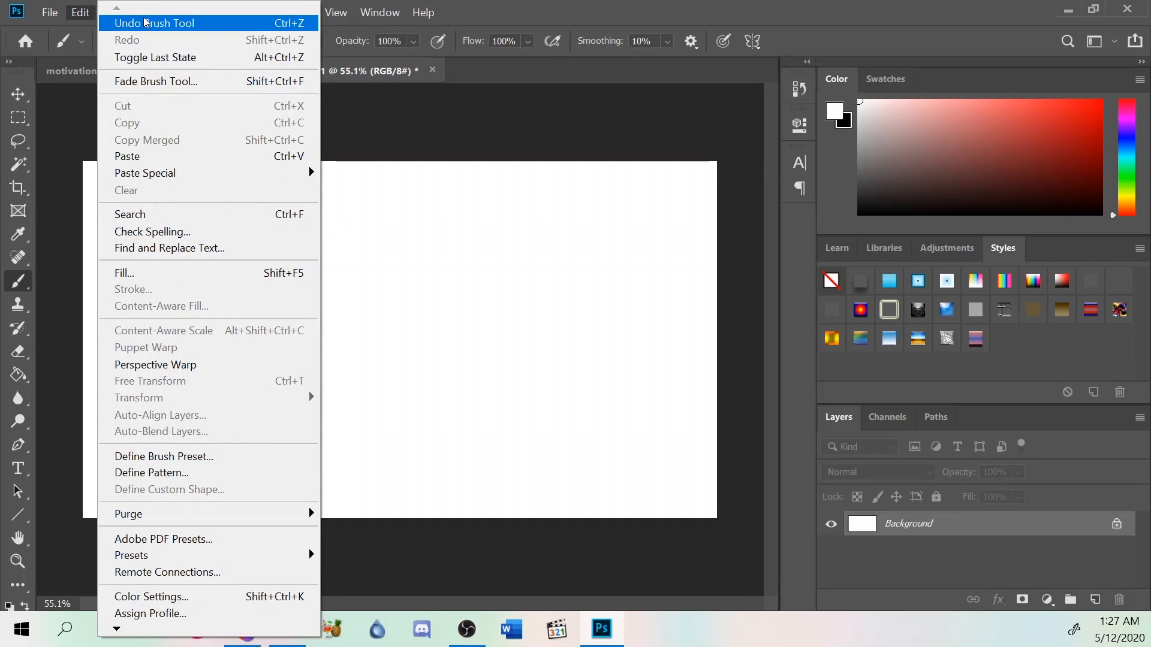
{"action": "left_click", "coordinate": [128, 24]}
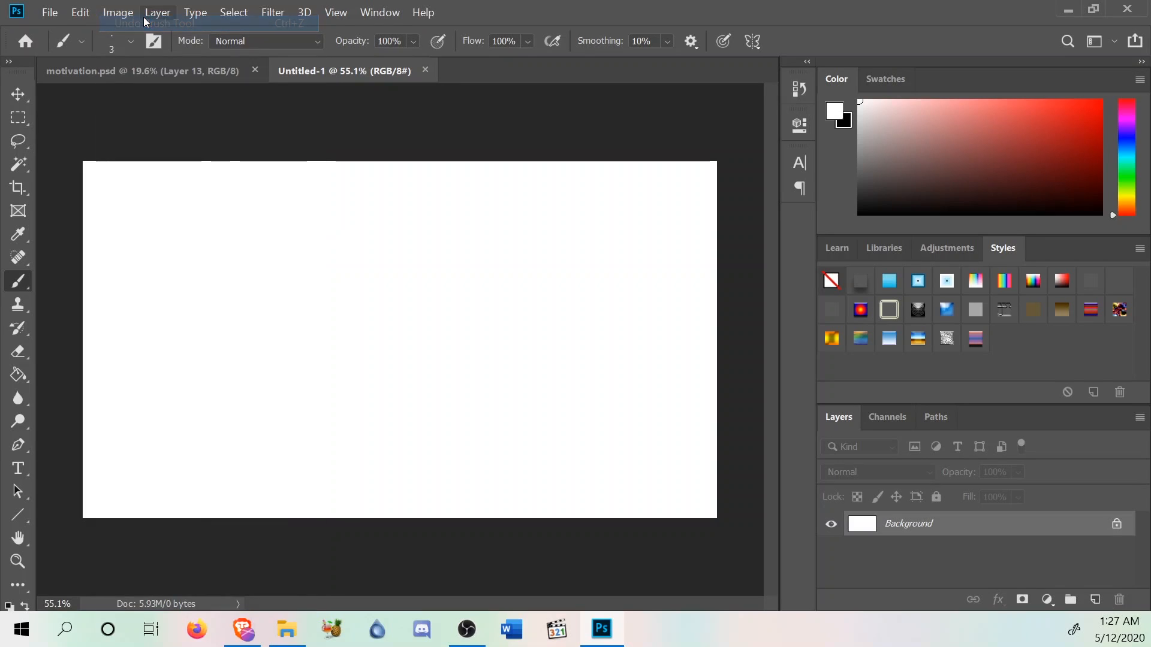
Zoom in on the blank canvas to 66.67%.
{"action": "left_click", "coordinate": [18, 561]}
{"action": "right_click", "coordinate": [414, 303]}
{"action": "left_click", "coordinate": [459, 383]}
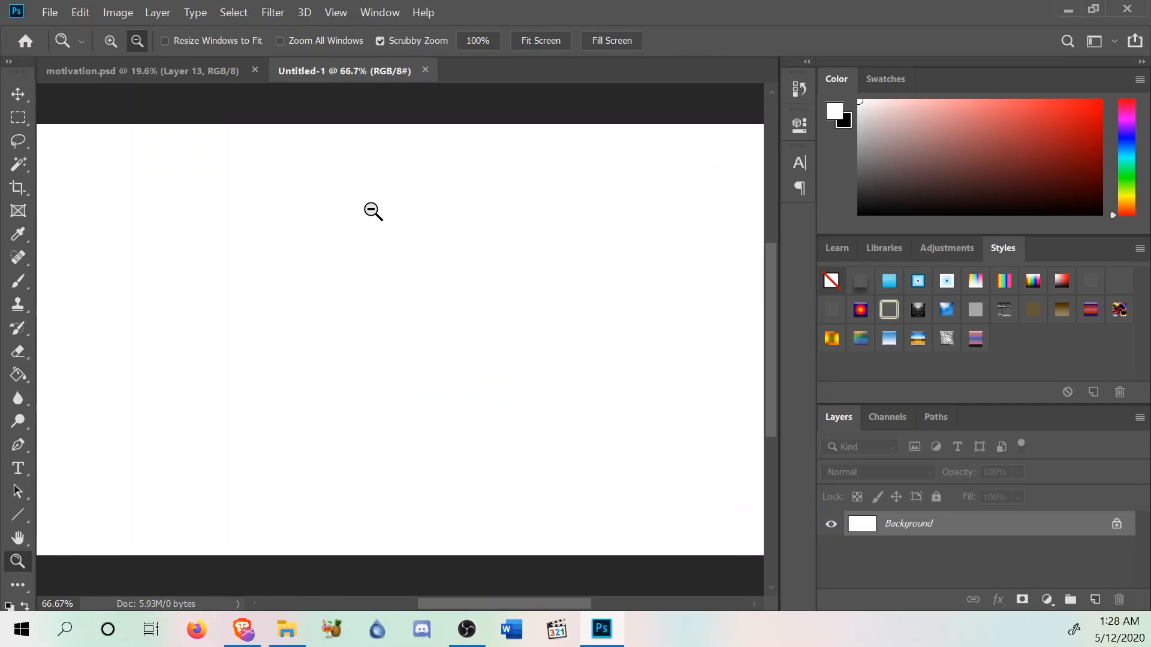
Zoom the blank canvas to 100% and bring its upper edge into view.
{"action": "right_click", "coordinate": [370, 196]}
{"action": "left_click", "coordinate": [440, 283]}
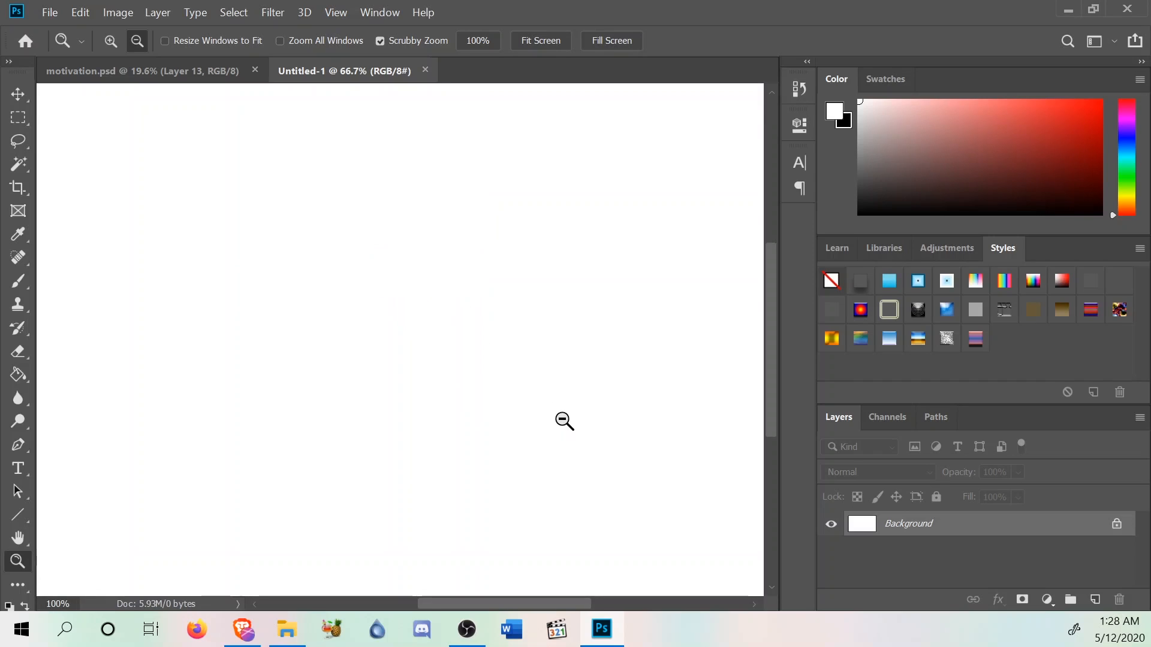
{"action": "left_click_drag", "start_coordinate": [416, 218], "coordinate": [349, 196]}
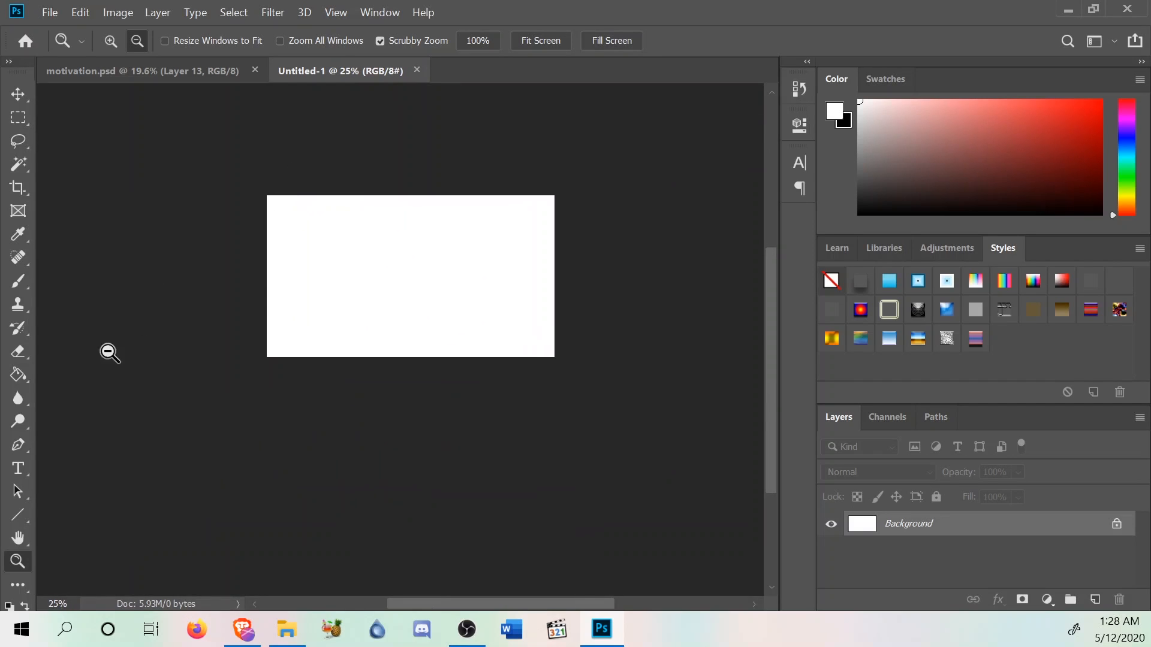
{"action": "right_click", "coordinate": [424, 213]}
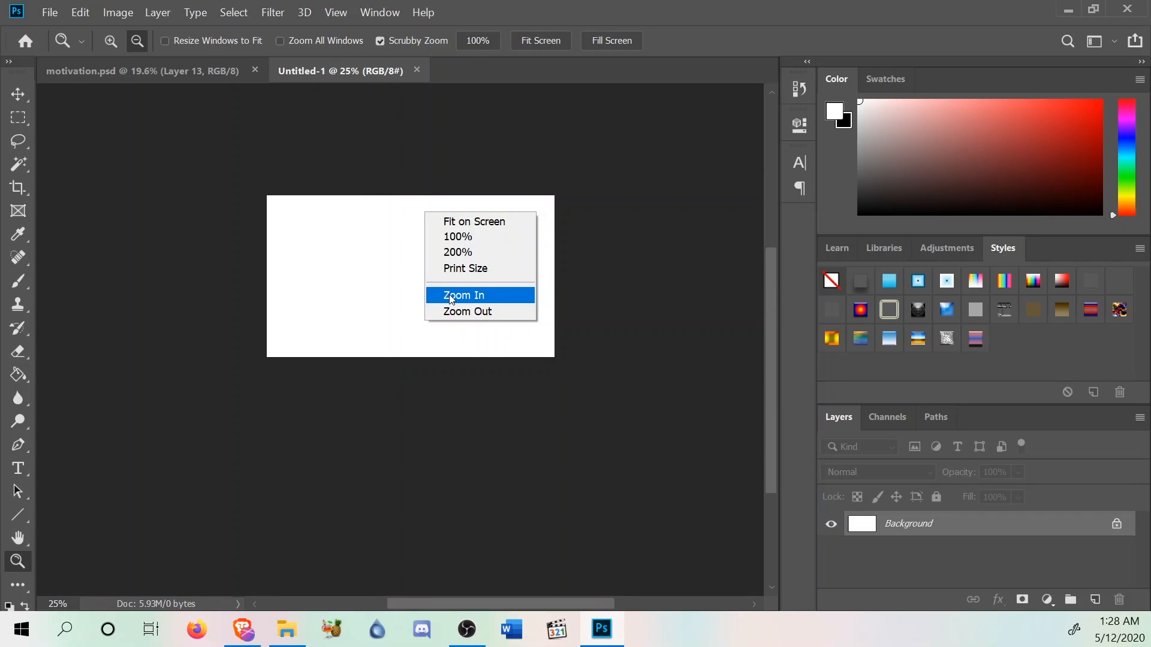
{"action": "left_click", "coordinate": [453, 295]}
{"action": "right_click", "coordinate": [426, 304]}
{"action": "left_click", "coordinate": [467, 389]}
{"action": "right_click", "coordinate": [417, 245]}
{"action": "left_click", "coordinate": [444, 328]}
{"action": "right_click", "coordinate": [418, 245]}
{"action": "left_click", "coordinate": [459, 329]}
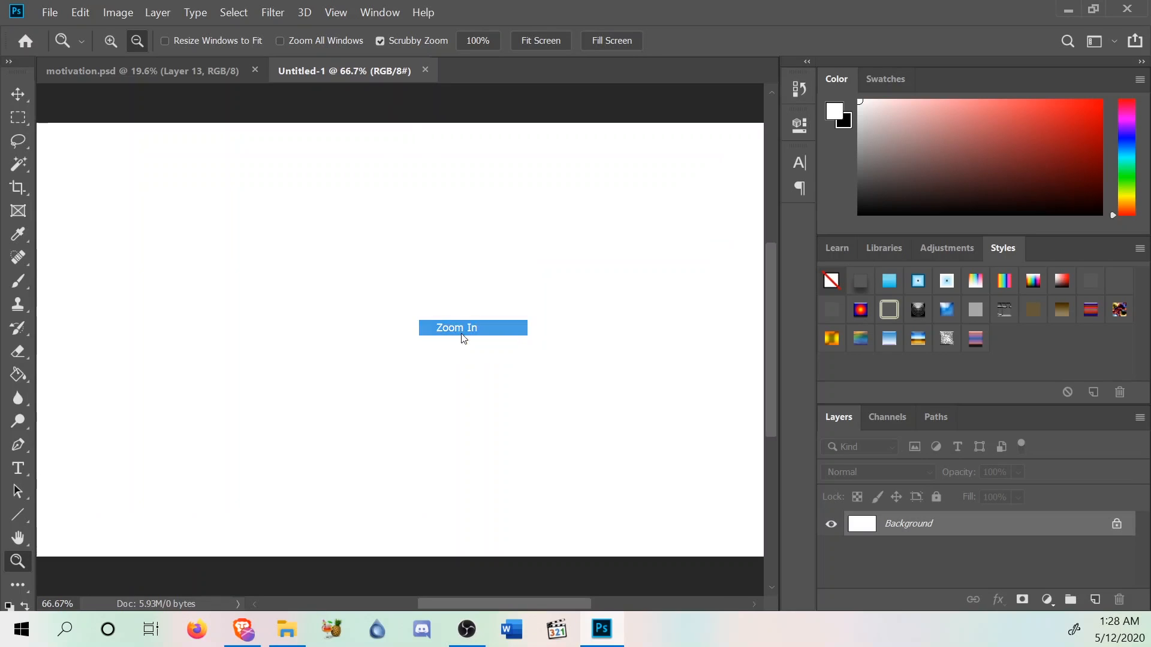
{"action": "left_click_drag", "start_coordinate": [774, 297], "coordinate": [767, 262]}
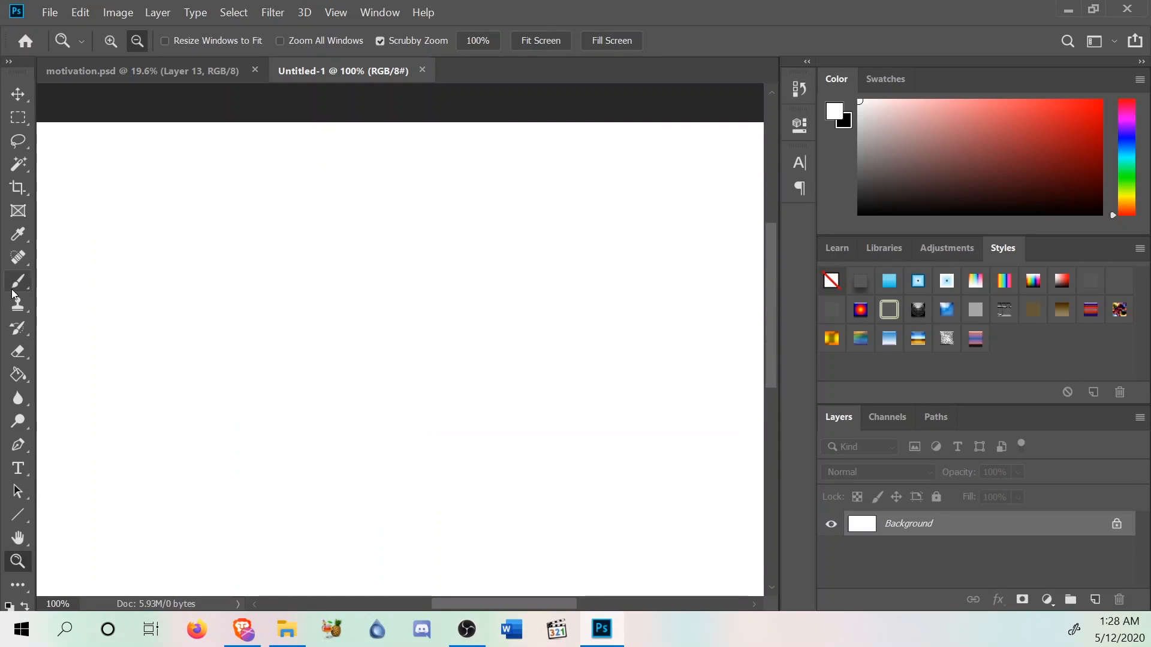
Choose pure red as the brush colour and sketch the character's head as a circle with a tapered jaw outline around it.
{"action": "left_click", "coordinate": [14, 290]}
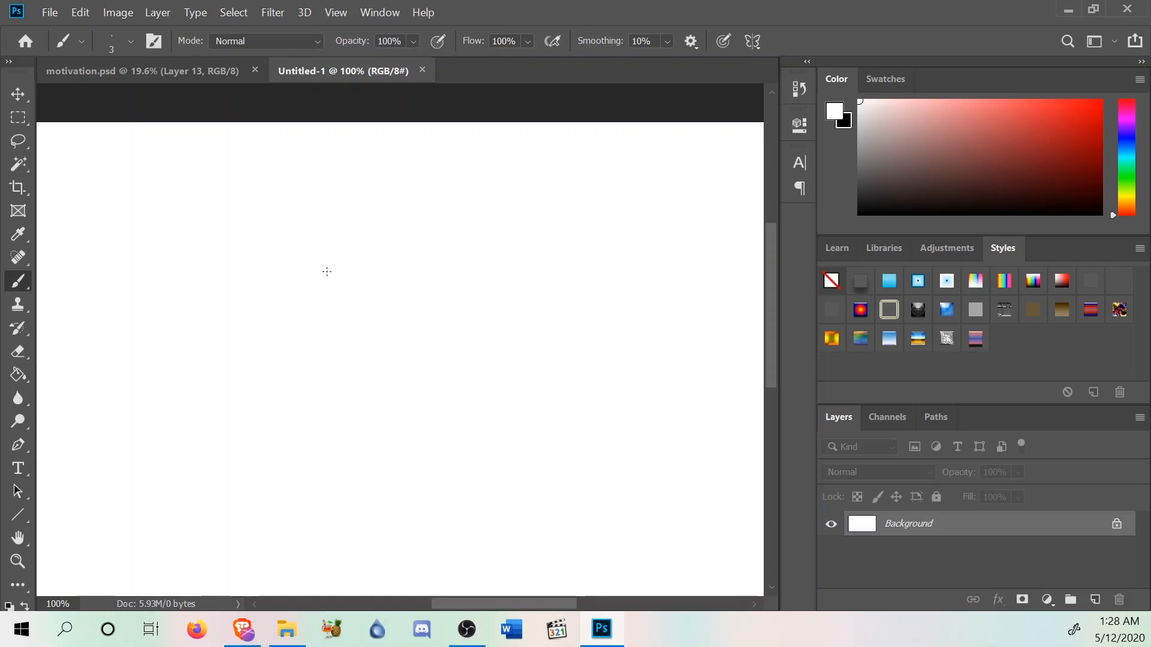
{"action": "left_click", "coordinate": [339, 295]}
{"action": "left_click", "coordinate": [1100, 102]}
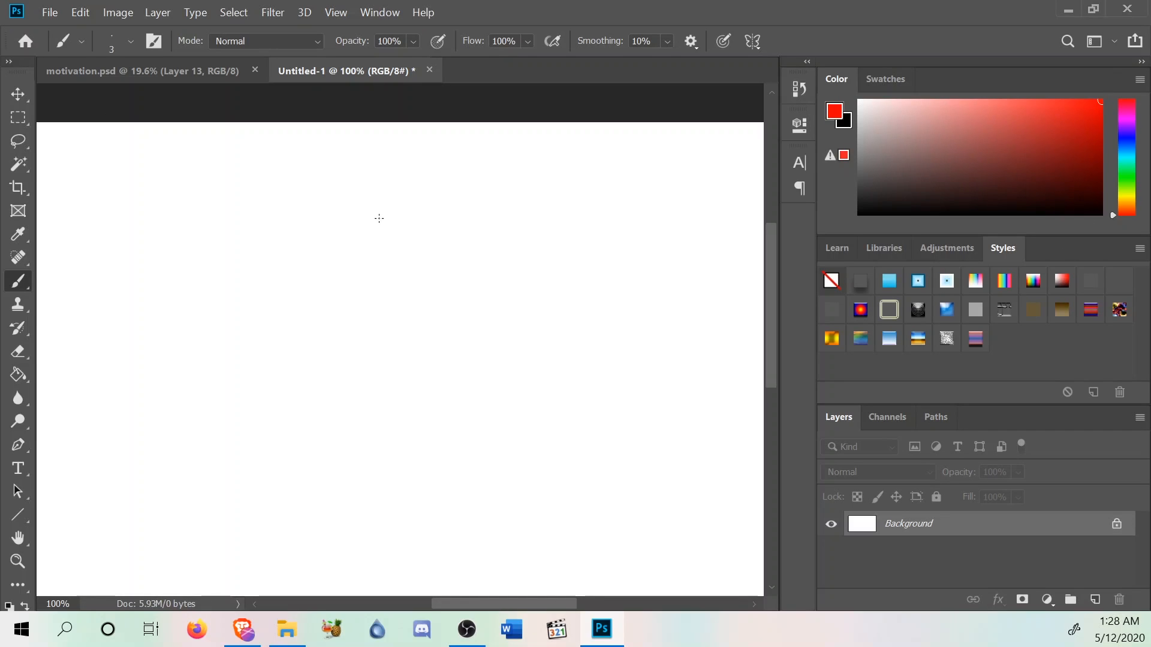
{"action": "mouse_move", "coordinate": [310, 226]}
{"action": "left_mouse_down"}
{"action": "mouse_move", "coordinate": [352, 300]}
{"action": "mouse_move", "coordinate": [365, 201]}
{"action": "left_mouse_up"}
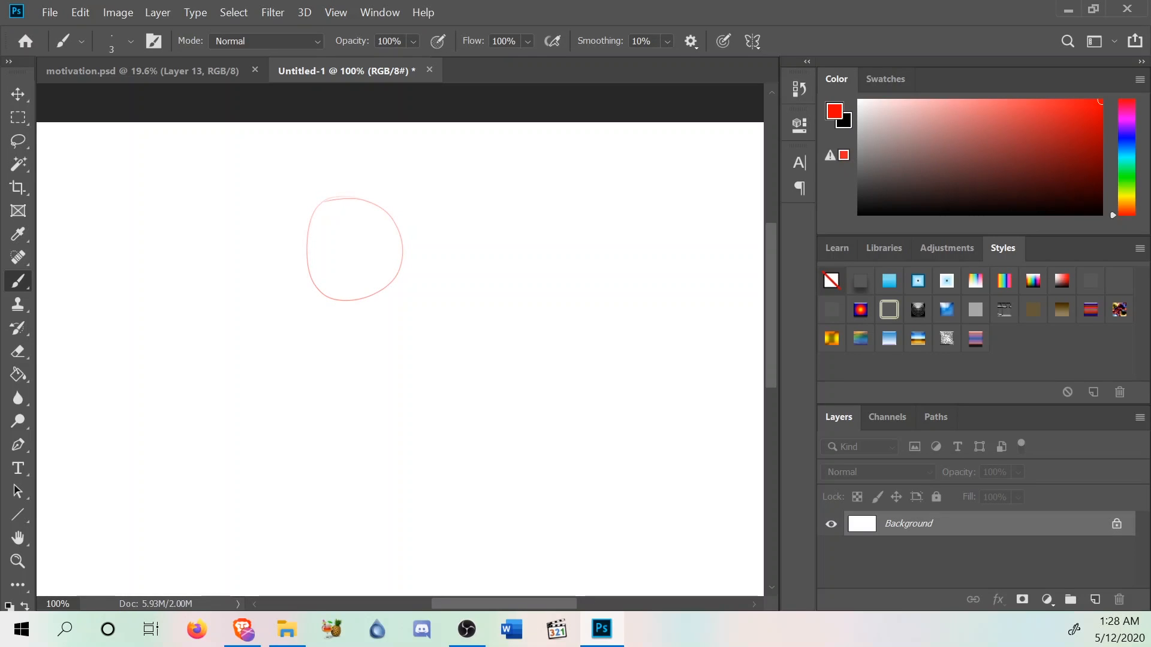
{"action": "mouse_move", "coordinate": [346, 331]}
{"action": "left_mouse_down"}
{"action": "mouse_move", "coordinate": [380, 300]}
{"action": "mouse_move", "coordinate": [385, 221]}
{"action": "left_mouse_up"}
{"action": "mouse_move", "coordinate": [292, 224]}
{"action": "left_mouse_down"}
{"action": "mouse_move", "coordinate": [363, 318]}
{"action": "mouse_move", "coordinate": [390, 276]}
{"action": "left_mouse_up"}
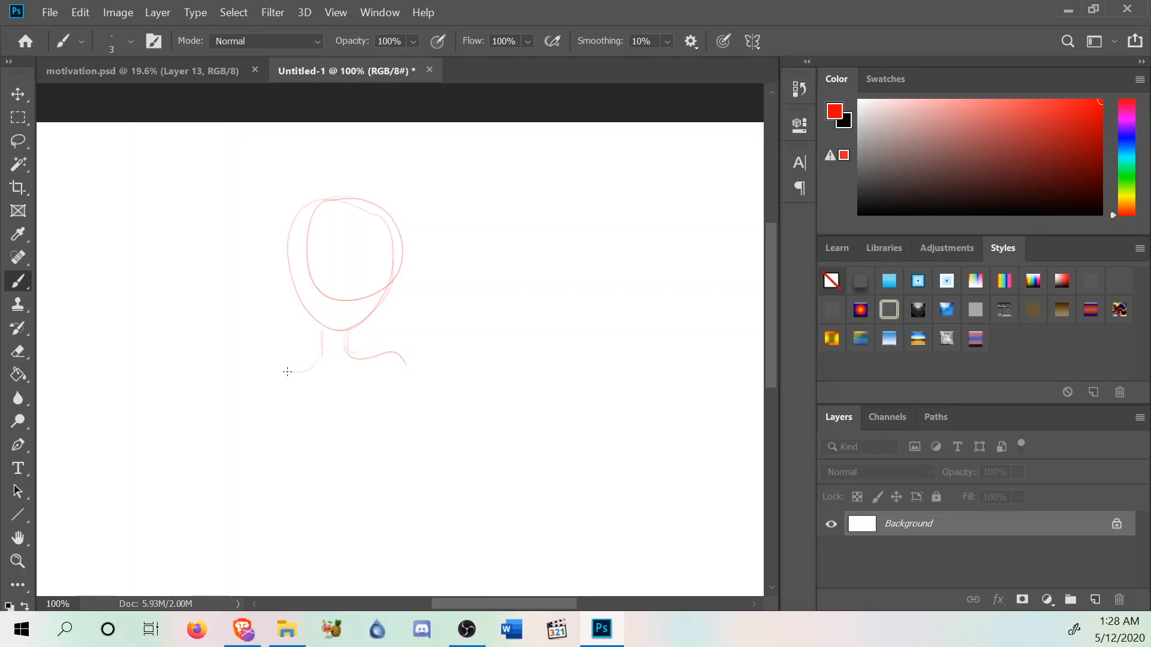
Sketch the shoulder line and both sides of the torso down to the waist below the neck.
{"action": "left_click_drag", "start_coordinate": [314, 347], "coordinate": [264, 377]}
{"action": "left_click_drag", "start_coordinate": [372, 394], "coordinate": [366, 472]}
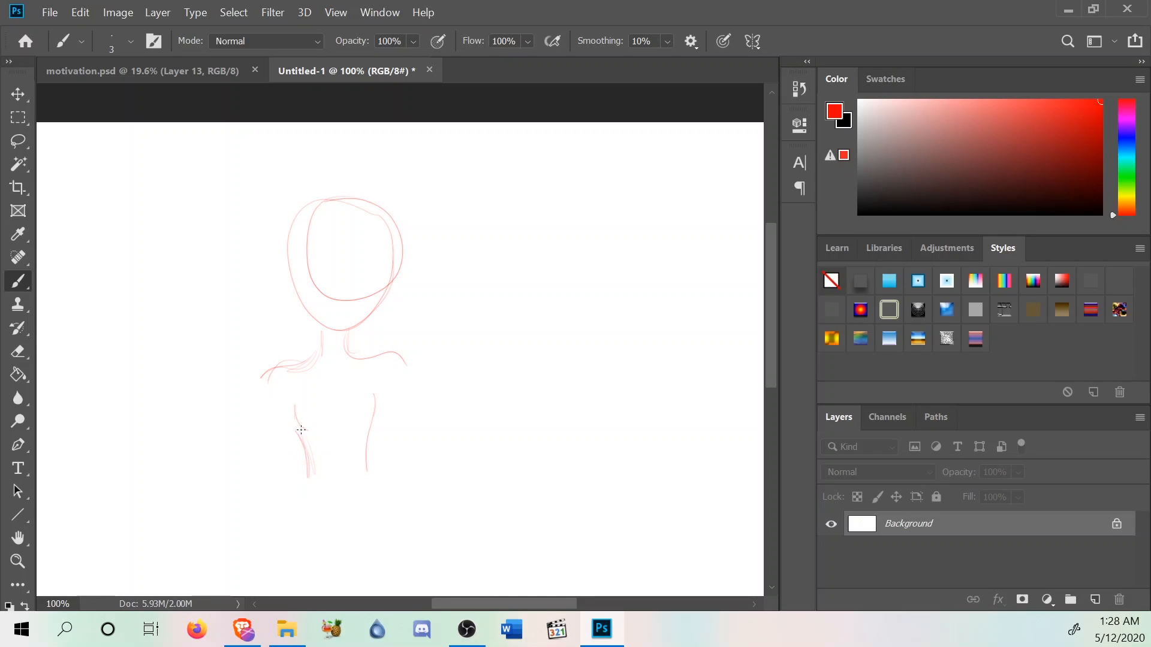
{"action": "left_click_drag", "start_coordinate": [364, 469], "coordinate": [374, 484]}
Sketch both arms, one bent toward the hip and the other hanging straight, and add the first hip line.
{"action": "left_click_drag", "start_coordinate": [266, 373], "coordinate": [231, 433]}
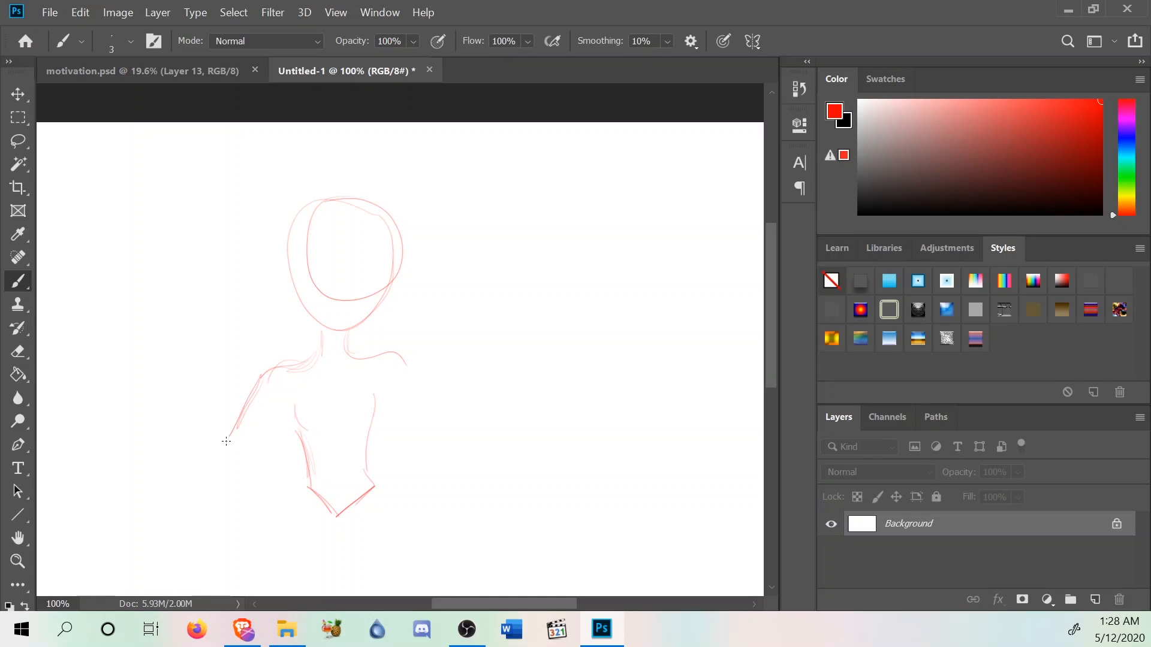
{"action": "left_click_drag", "start_coordinate": [290, 400], "coordinate": [294, 434]}
{"action": "left_click_drag", "start_coordinate": [294, 434], "coordinate": [289, 393]}
{"action": "left_click_drag", "start_coordinate": [400, 355], "coordinate": [412, 428]}
{"action": "left_click_drag", "start_coordinate": [401, 375], "coordinate": [420, 446]}
{"action": "left_click_drag", "start_coordinate": [419, 447], "coordinate": [402, 380]}
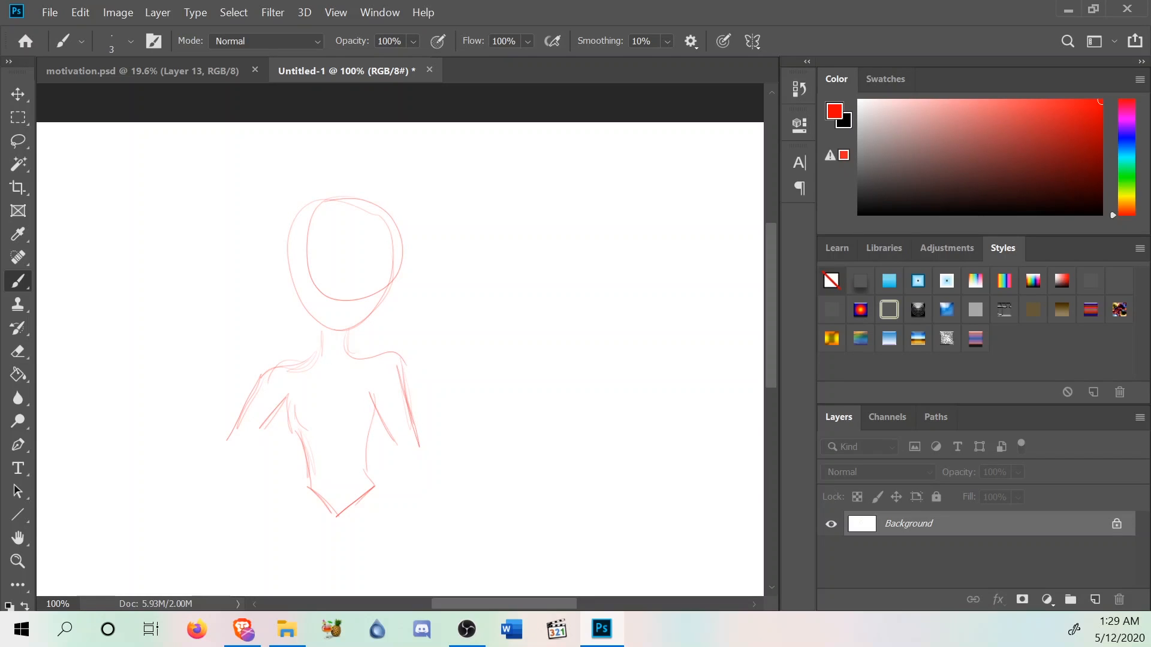
{"action": "left_click_drag", "start_coordinate": [274, 414], "coordinate": [240, 453]}
{"action": "left_click_drag", "start_coordinate": [244, 448], "coordinate": [290, 516]}
{"action": "left_click_drag", "start_coordinate": [389, 447], "coordinate": [401, 528]}
{"action": "left_click_drag", "start_coordinate": [414, 439], "coordinate": [422, 530]}
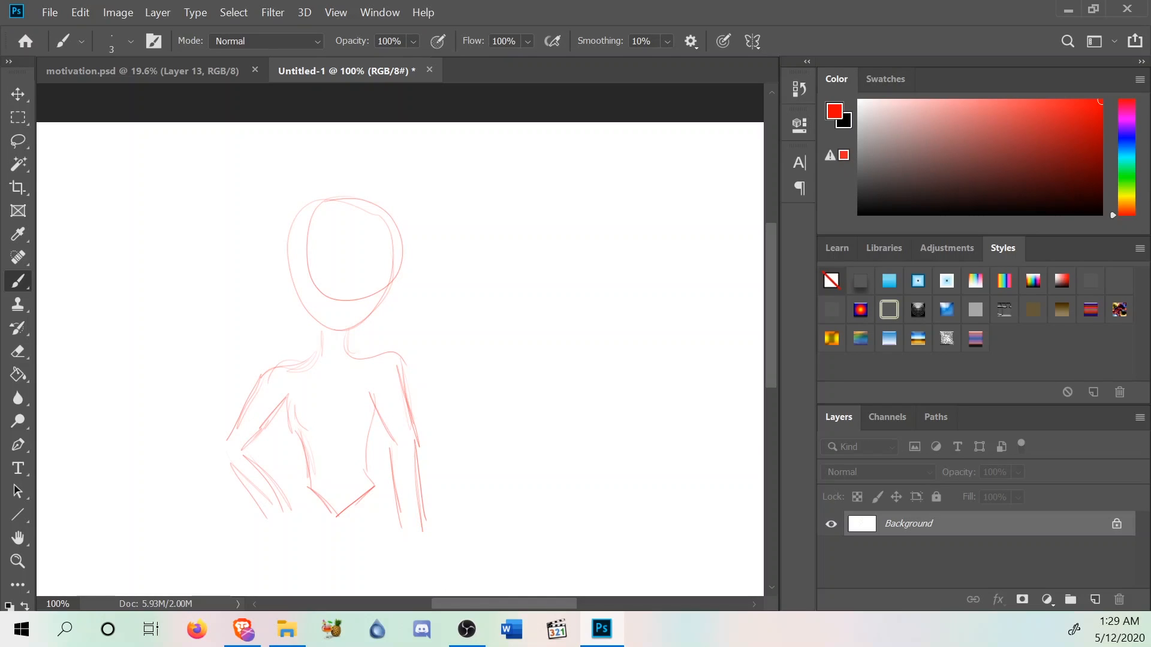
{"action": "left_click_drag", "start_coordinate": [305, 489], "coordinate": [285, 549]}
{"action": "left_click", "coordinate": [18, 117]}
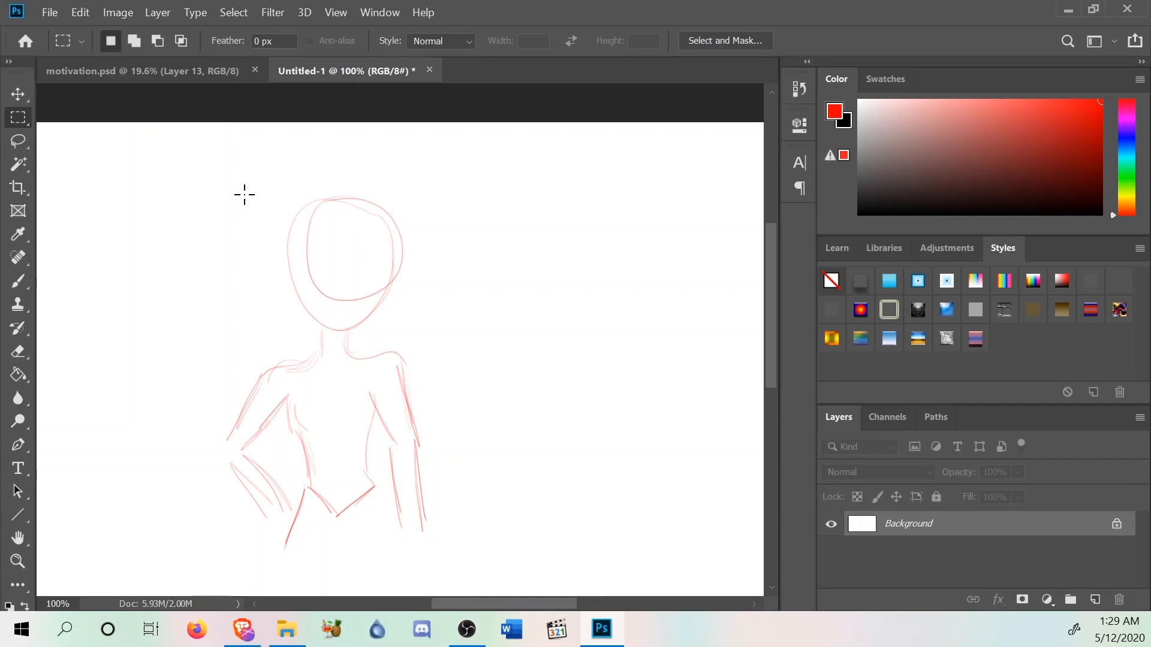
{"action": "left_click_drag", "start_coordinate": [204, 159], "coordinate": [151, 169]}
{"action": "left_click", "coordinate": [81, 12]}
{"action": "left_click", "coordinate": [169, 24]}
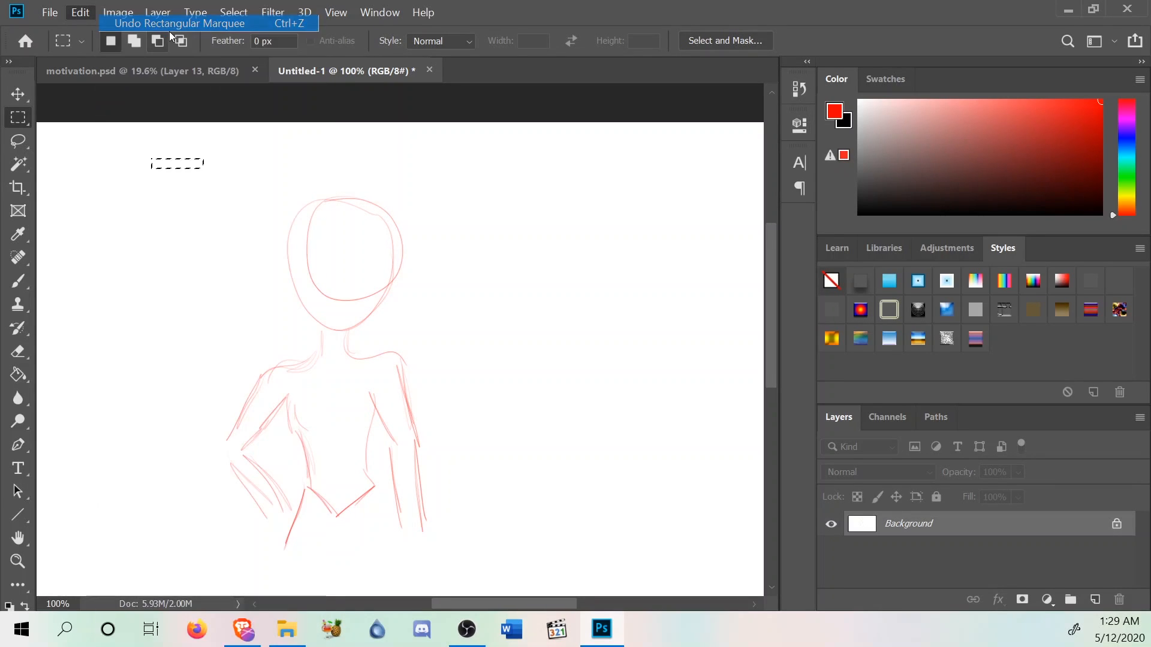
Sketch the hips and both thighs below the waist with the red brush, rounding them off at the knees.
{"action": "left_click_drag", "start_coordinate": [771, 286], "coordinate": [771, 330]}
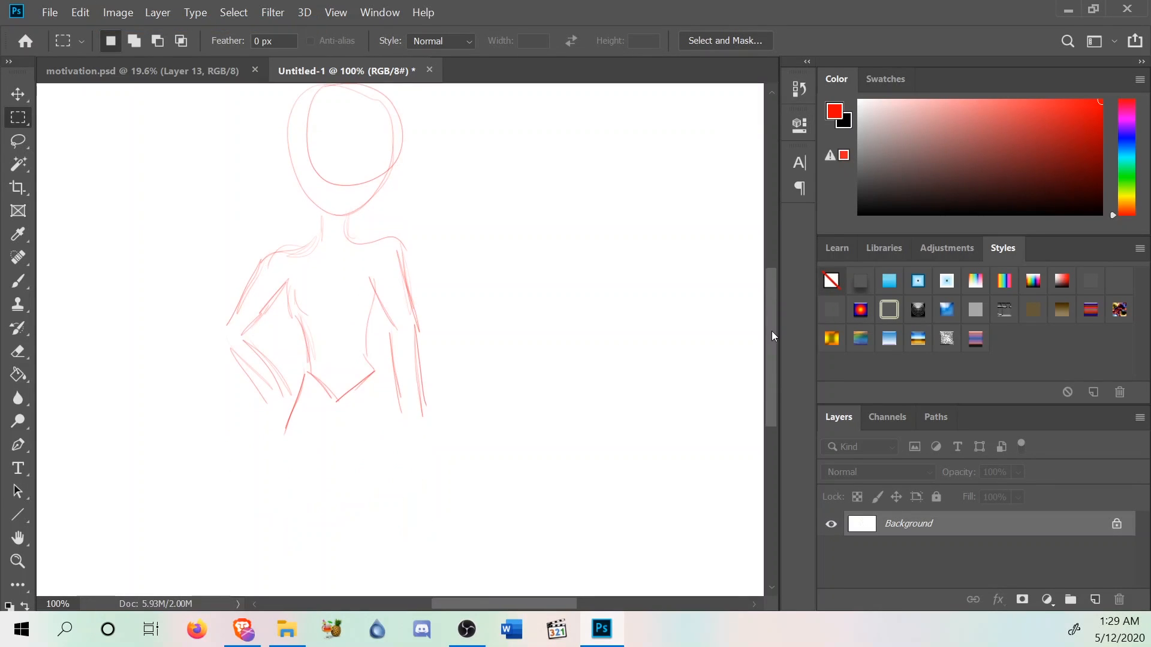
{"action": "left_click", "coordinate": [9, 282]}
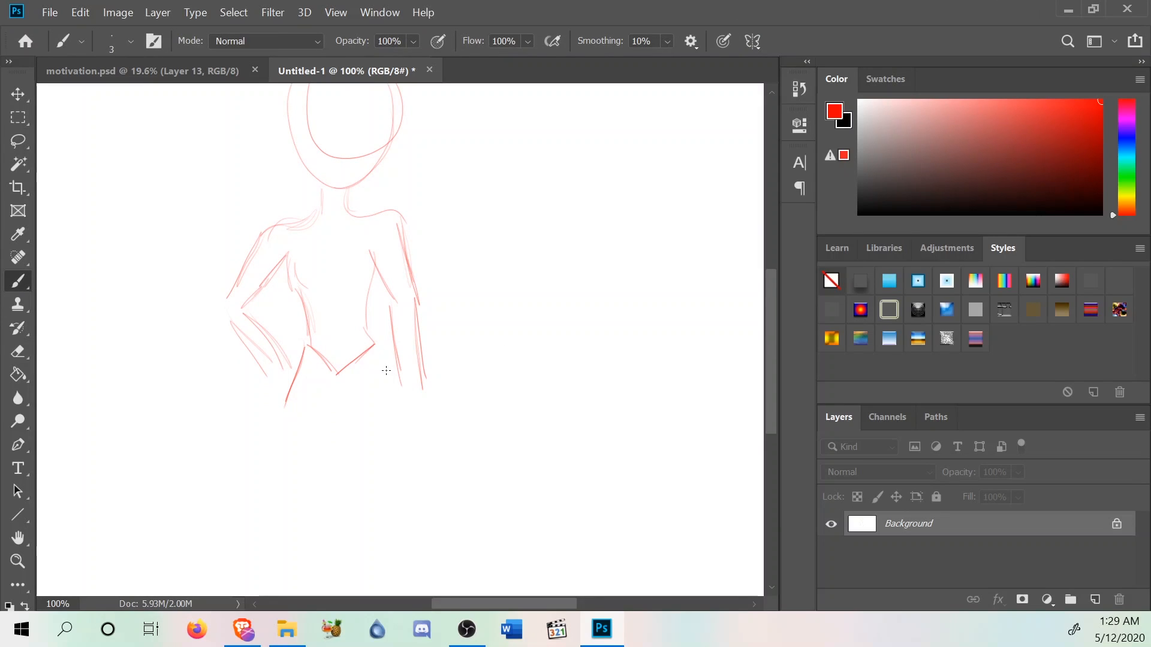
{"action": "mouse_move", "coordinate": [396, 394]}
{"action": "left_mouse_down"}
{"action": "mouse_move", "coordinate": [373, 350]}
{"action": "mouse_move", "coordinate": [400, 444]}
{"action": "left_mouse_up"}
{"action": "mouse_move", "coordinate": [369, 345]}
{"action": "left_mouse_down"}
{"action": "mouse_move", "coordinate": [400, 441]}
{"action": "mouse_move", "coordinate": [392, 525]}
{"action": "left_mouse_up"}
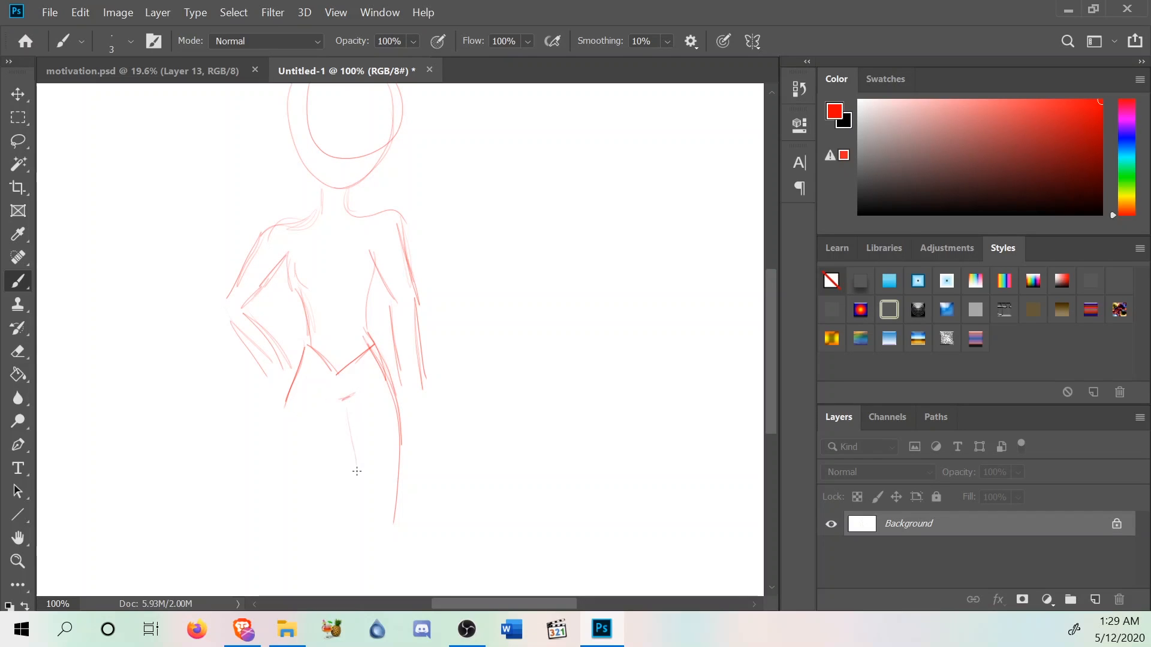
{"action": "left_click_drag", "start_coordinate": [304, 349], "coordinate": [289, 483]}
{"action": "mouse_move", "coordinate": [300, 372]}
{"action": "left_mouse_down"}
{"action": "mouse_move", "coordinate": [297, 518]}
{"action": "mouse_move", "coordinate": [323, 482]}
{"action": "mouse_move", "coordinate": [338, 406]}
{"action": "left_mouse_up"}
{"action": "left_click_drag", "start_coordinate": [338, 407], "coordinate": [317, 490]}
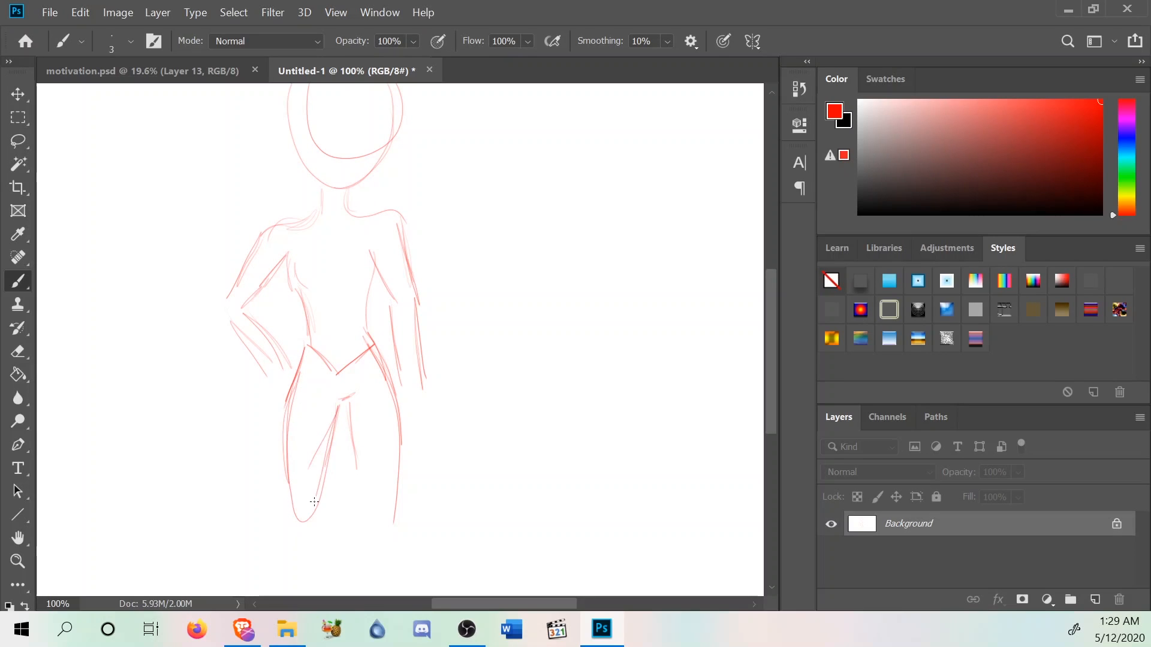
{"action": "mouse_move", "coordinate": [347, 397]}
{"action": "left_mouse_down"}
{"action": "mouse_move", "coordinate": [363, 495]}
{"action": "mouse_move", "coordinate": [359, 477]}
{"action": "mouse_move", "coordinate": [384, 497]}
{"action": "left_mouse_up"}
Sketch both lower legs from the knees down toward the lower edge of the canvas.
{"action": "left_click_drag", "start_coordinate": [773, 330], "coordinate": [756, 370]}
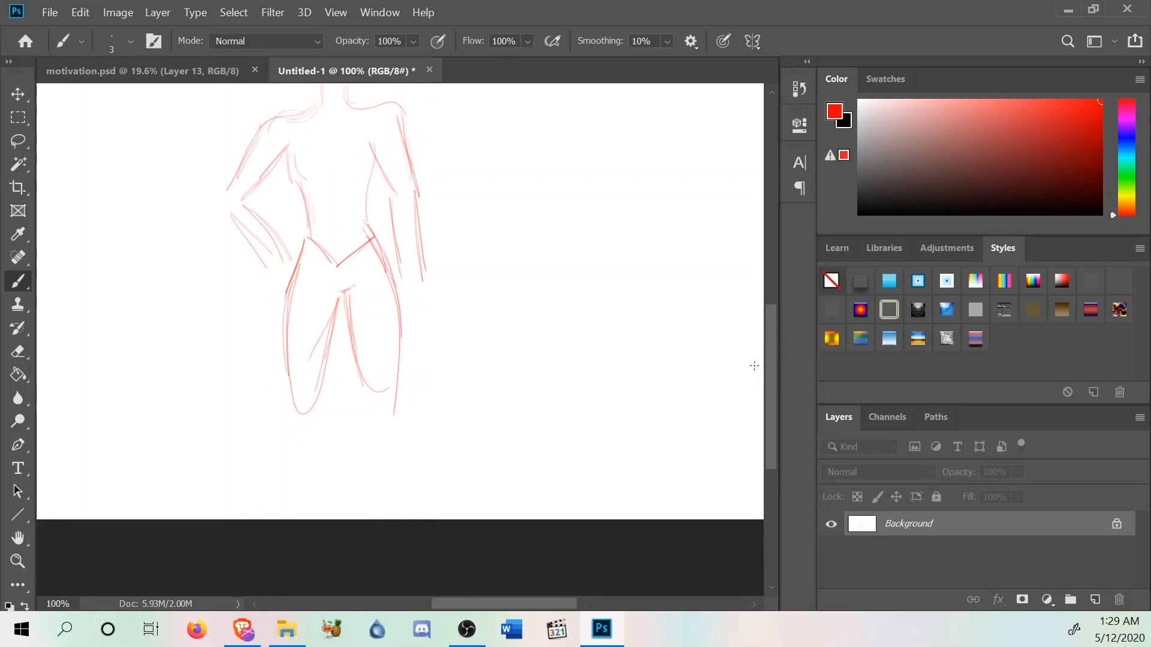
{"action": "left_click_drag", "start_coordinate": [359, 390], "coordinate": [364, 494]}
{"action": "left_click_drag", "start_coordinate": [393, 404], "coordinate": [390, 493]}
{"action": "left_click_drag", "start_coordinate": [395, 383], "coordinate": [388, 478]}
{"action": "left_click_drag", "start_coordinate": [286, 378], "coordinate": [292, 495]}
{"action": "left_click_drag", "start_coordinate": [324, 376], "coordinate": [324, 505]}
{"action": "left_click_drag", "start_coordinate": [323, 367], "coordinate": [325, 481]}
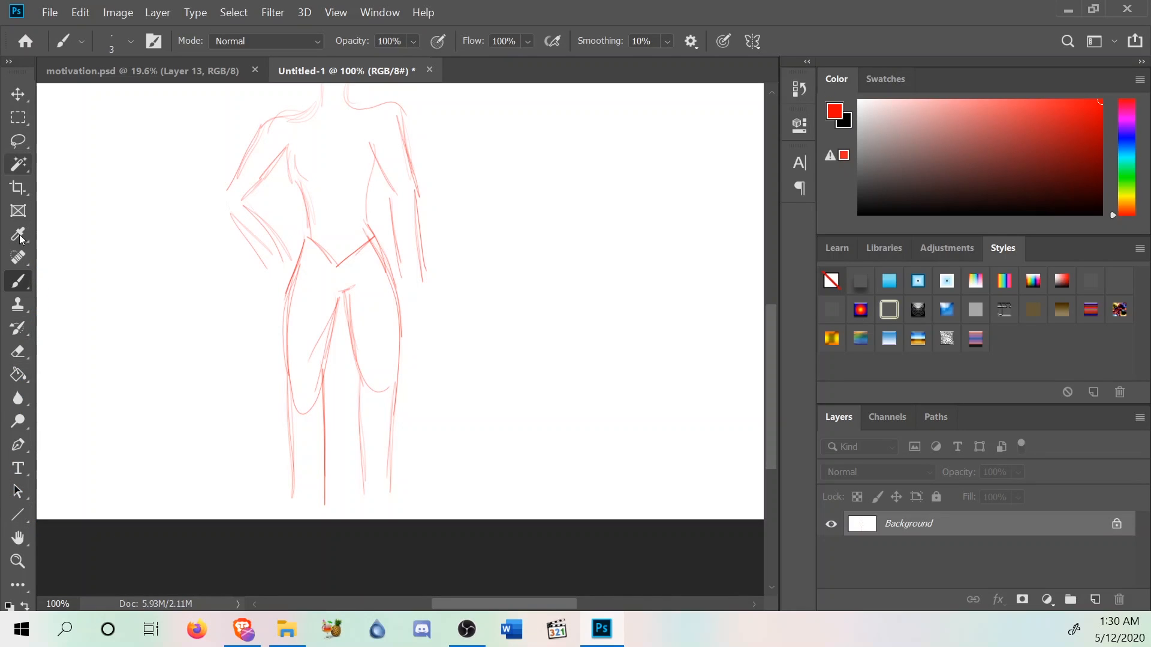
Select the whole figure with a rectangular marquee, try to scale it down with Free Transform, and undo the scaling.
{"action": "left_click", "coordinate": [18, 561]}
{"action": "right_click", "coordinate": [254, 400]}
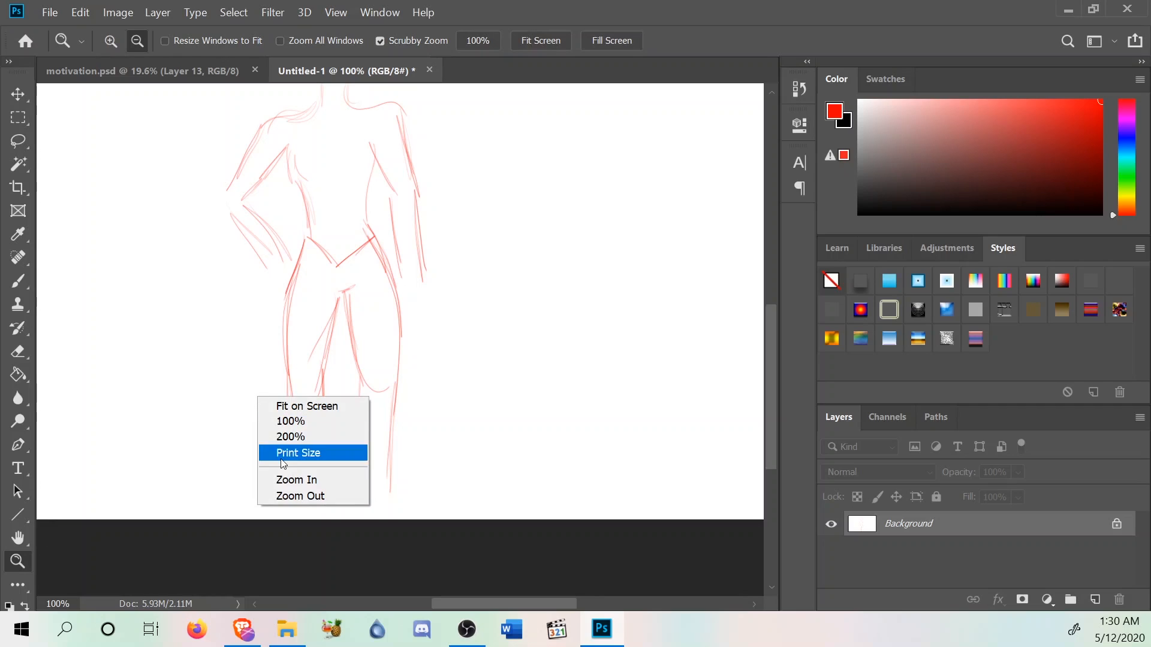
{"action": "left_click", "coordinate": [291, 497]}
{"action": "right_click", "coordinate": [484, 324]}
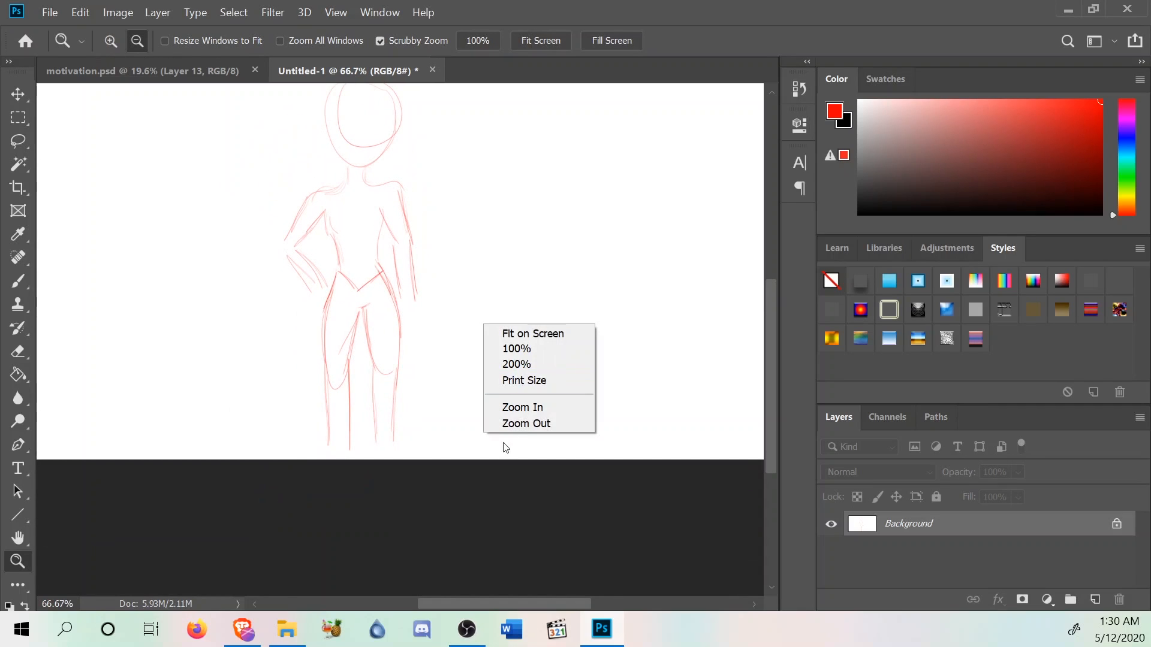
{"action": "left_click", "coordinate": [516, 425]}
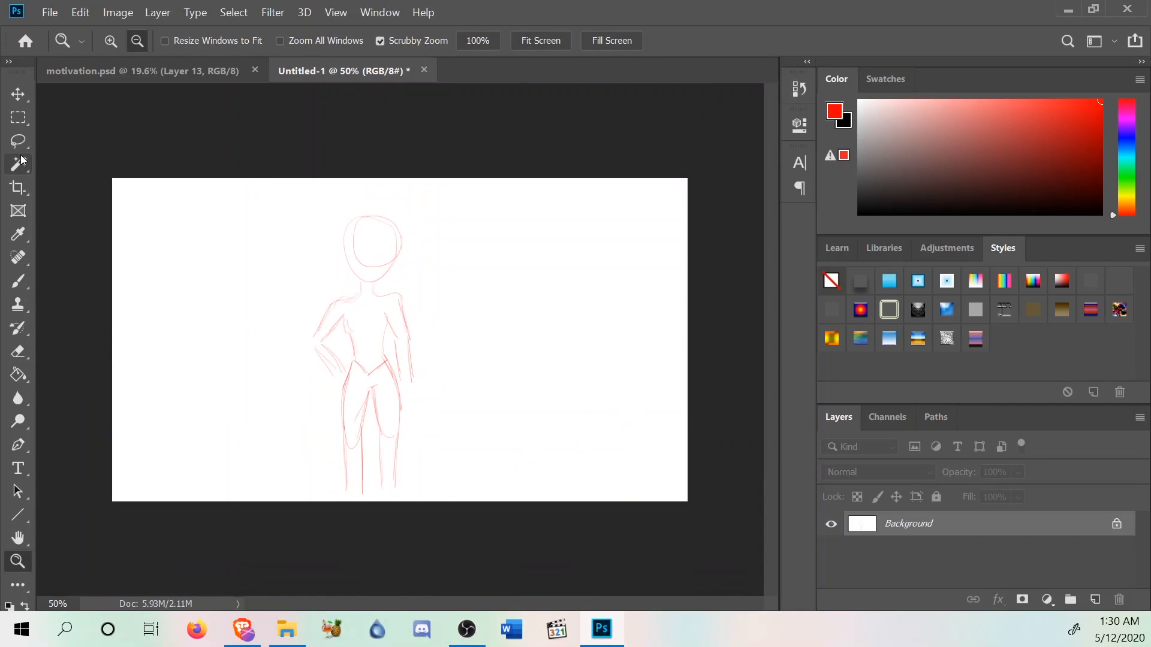
{"action": "left_click", "coordinate": [18, 117]}
{"action": "left_click_drag", "start_coordinate": [284, 193], "coordinate": [521, 503]}
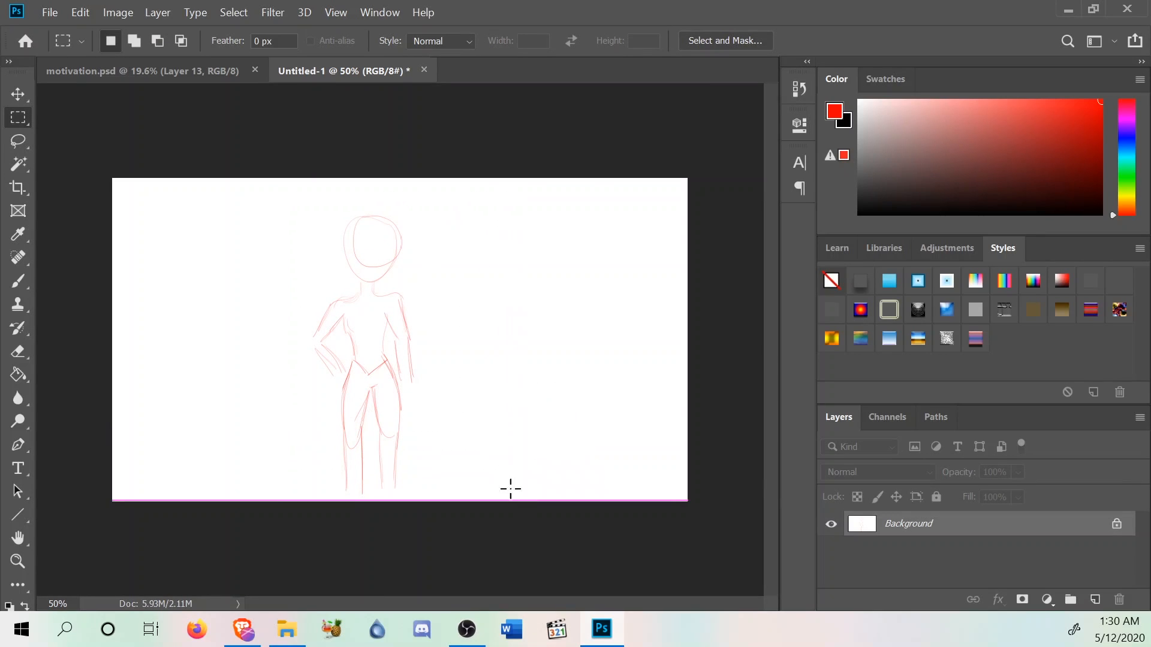
{"action": "left_click", "coordinate": [86, 20]}
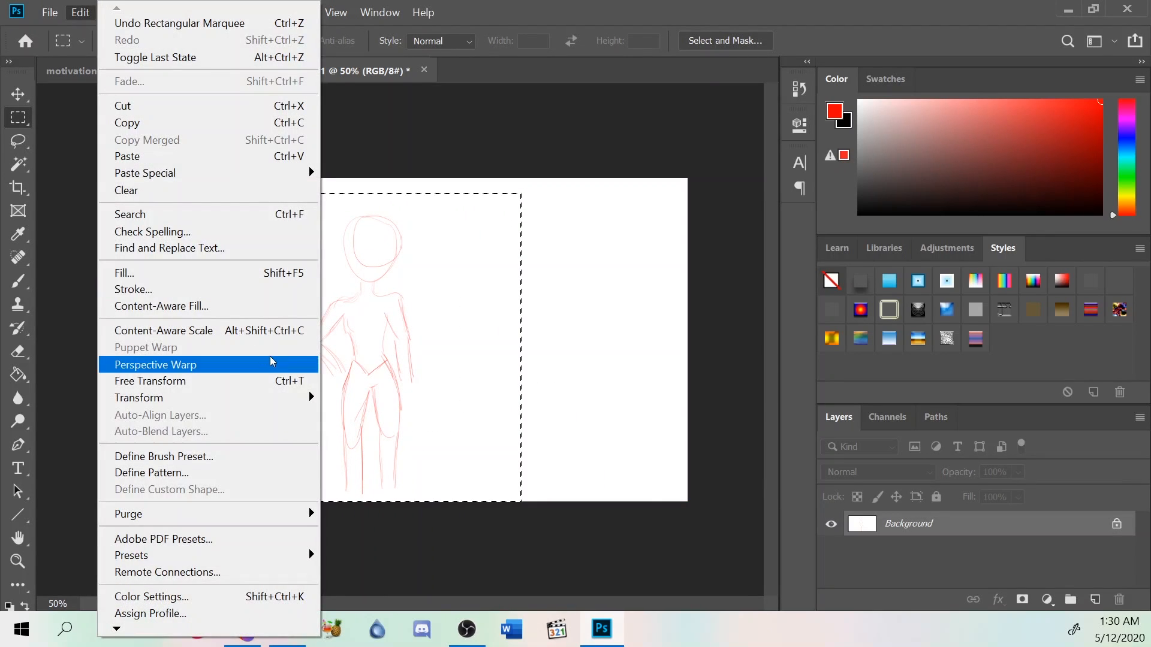
{"action": "left_click", "coordinate": [242, 383]}
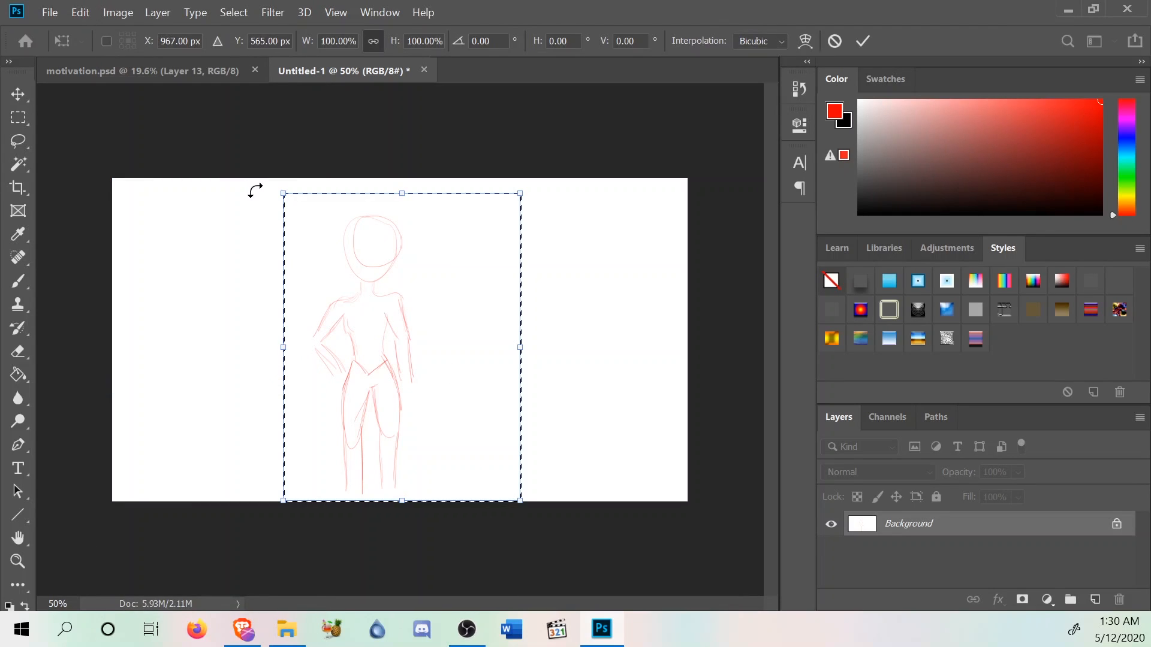
{"action": "left_click_drag", "start_coordinate": [284, 194], "coordinate": [329, 240]}
{"action": "left_click", "coordinate": [80, 12]}
{"action": "left_click", "coordinate": [309, 24]}
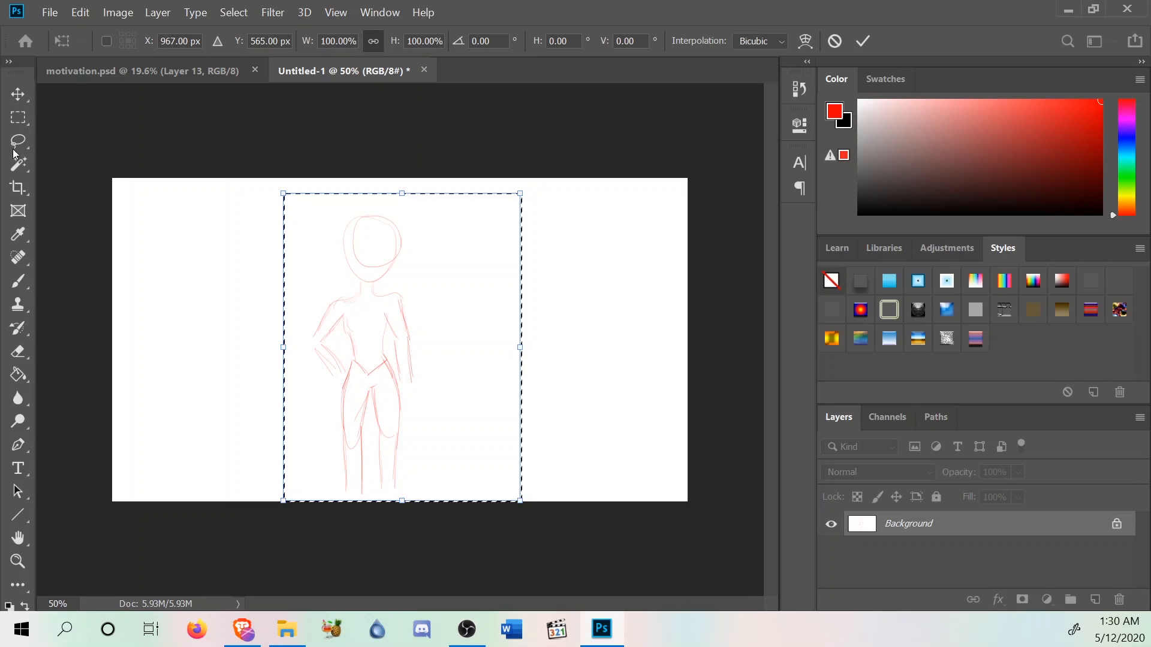
Leave the transform and deselect the area around the figure.
{"action": "left_click", "coordinate": [19, 97]}
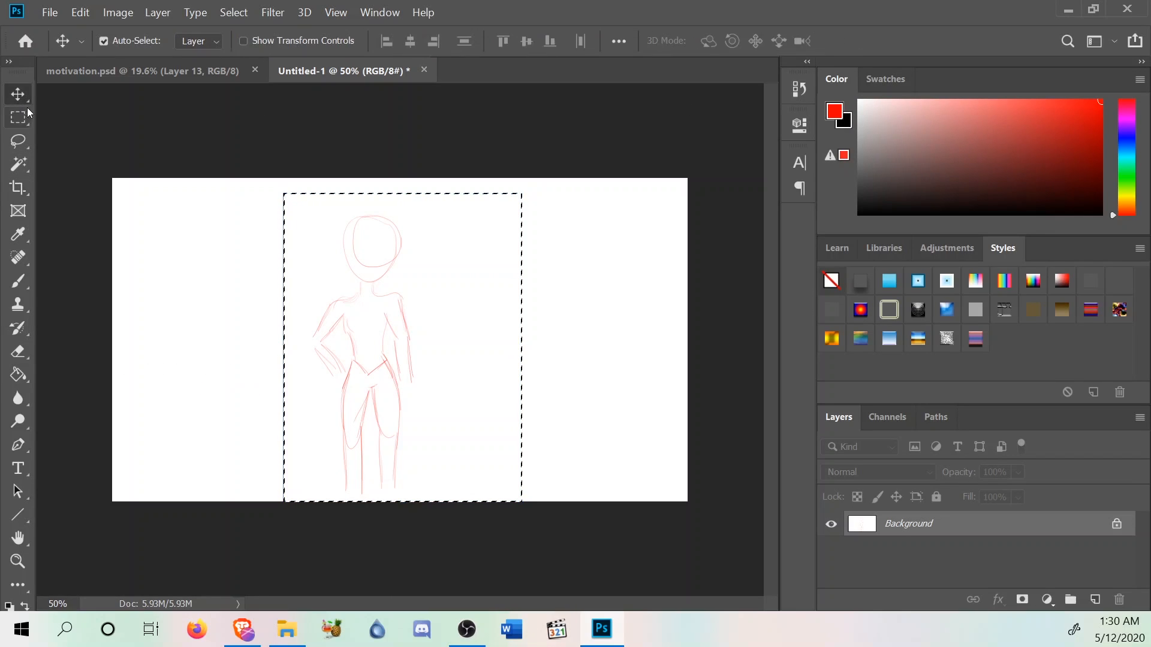
{"action": "left_click", "coordinate": [19, 117]}
{"action": "right_click", "coordinate": [336, 334]}
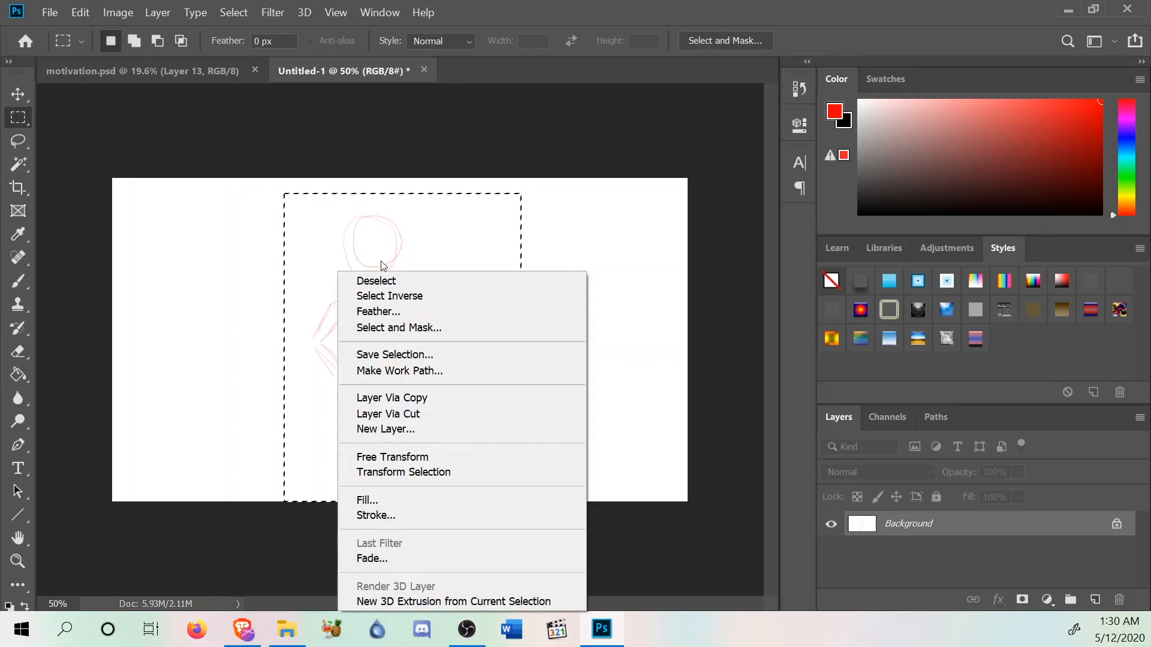
{"action": "left_click", "coordinate": [373, 280]}
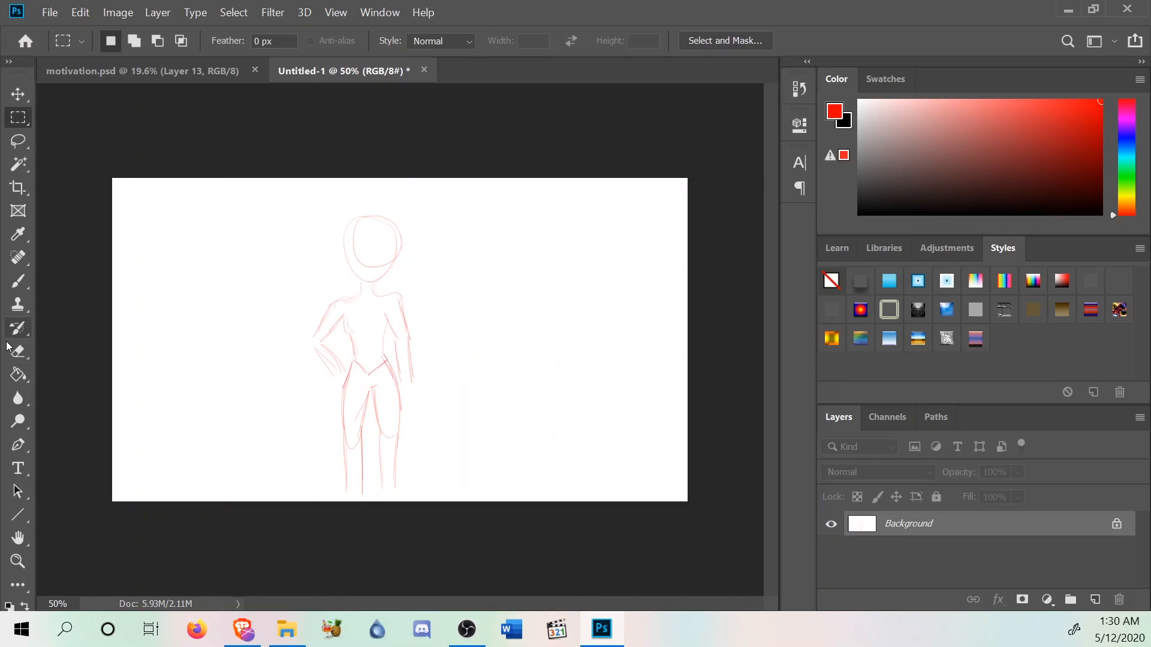
Set the foreground colour to white and the background colour to pure red.
{"action": "left_click", "coordinate": [18, 374]}
{"action": "left_click_drag", "start_coordinate": [874, 109], "coordinate": [861, 100]}
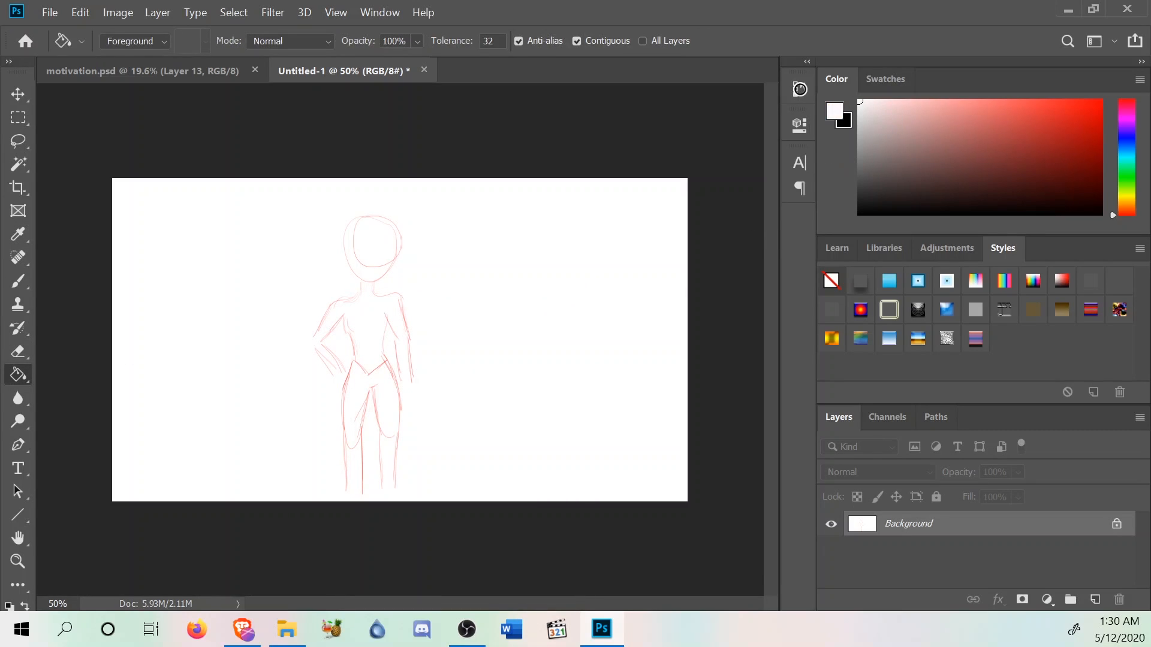
{"action": "left_click", "coordinate": [844, 123]}
{"action": "left_click", "coordinate": [1088, 117]}
{"action": "left_click_drag", "start_coordinate": [1089, 118], "coordinate": [1101, 100]}
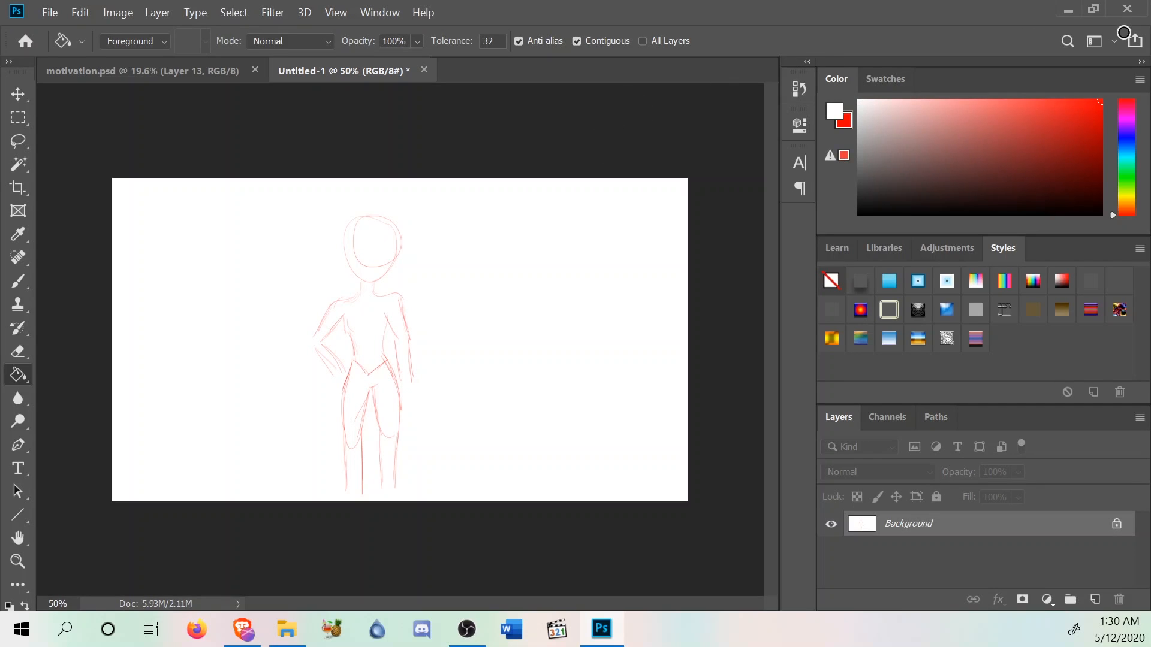
Select the whole figure with a rectangular marquee, try to scale it to 73.86% with Free Transform, and undo the scaling.
{"action": "left_click", "coordinate": [18, 117]}
{"action": "mouse_move", "coordinate": [291, 186]}
{"action": "left_mouse_down"}
{"action": "mouse_move", "coordinate": [442, 545]}
{"action": "mouse_move", "coordinate": [452, 534]}
{"action": "left_mouse_up"}
{"action": "left_click", "coordinate": [93, 14]}
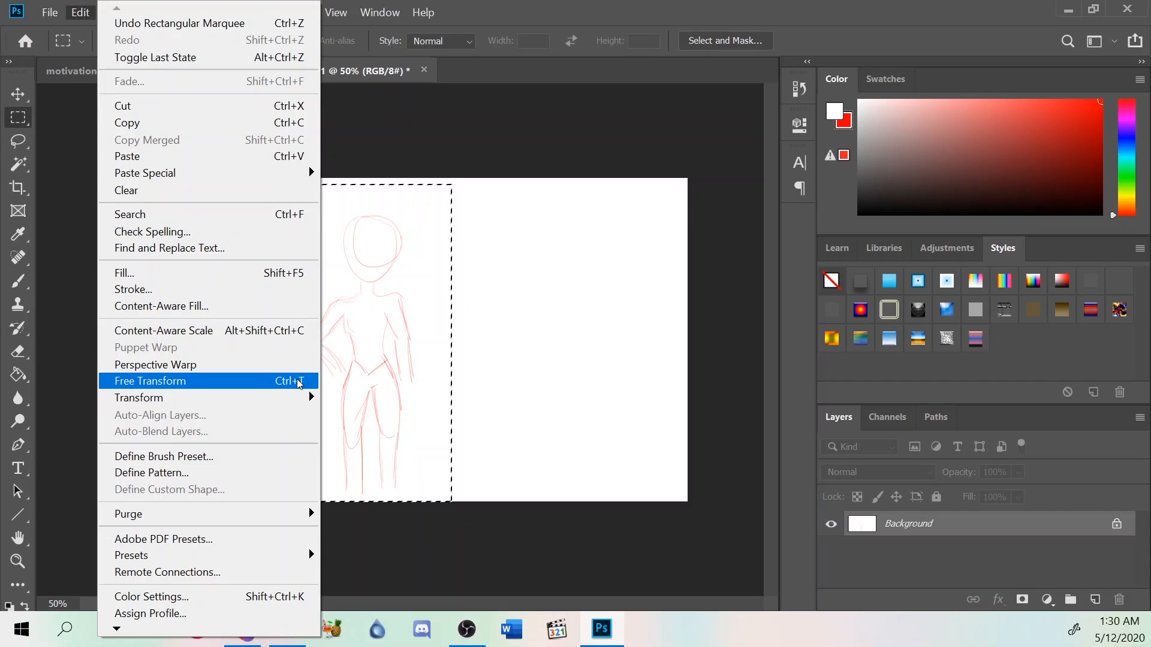
{"action": "left_click", "coordinate": [297, 382]}
{"action": "left_click_drag", "start_coordinate": [451, 500], "coordinate": [385, 419]}
{"action": "left_click", "coordinate": [90, 17]}
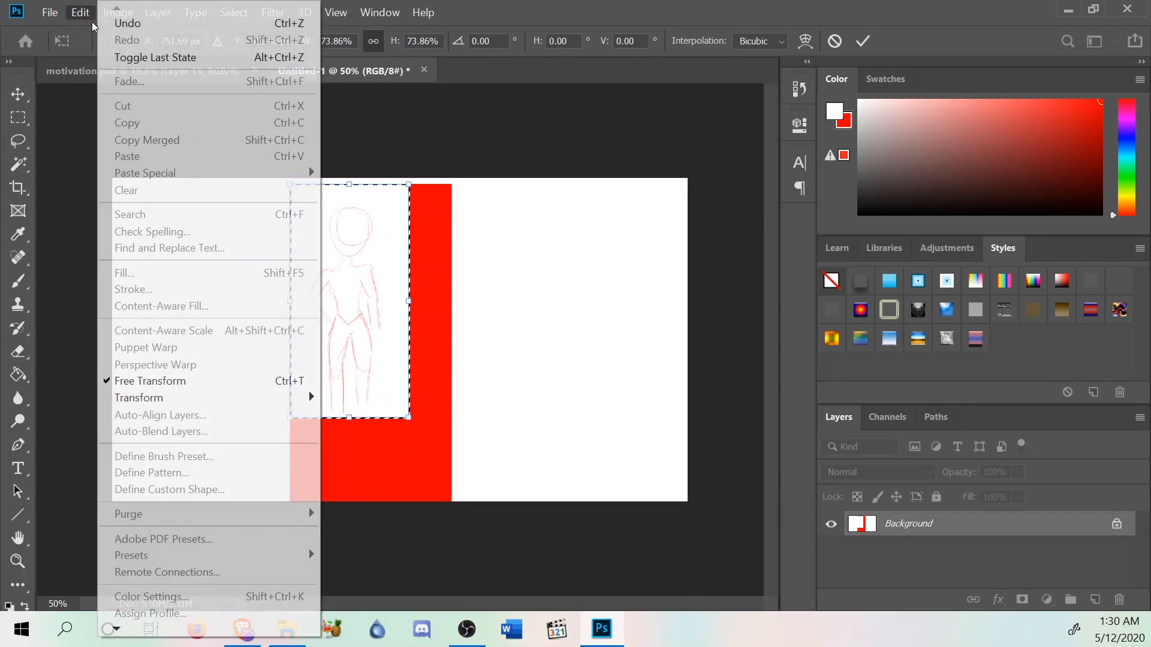
{"action": "left_click", "coordinate": [113, 25]}
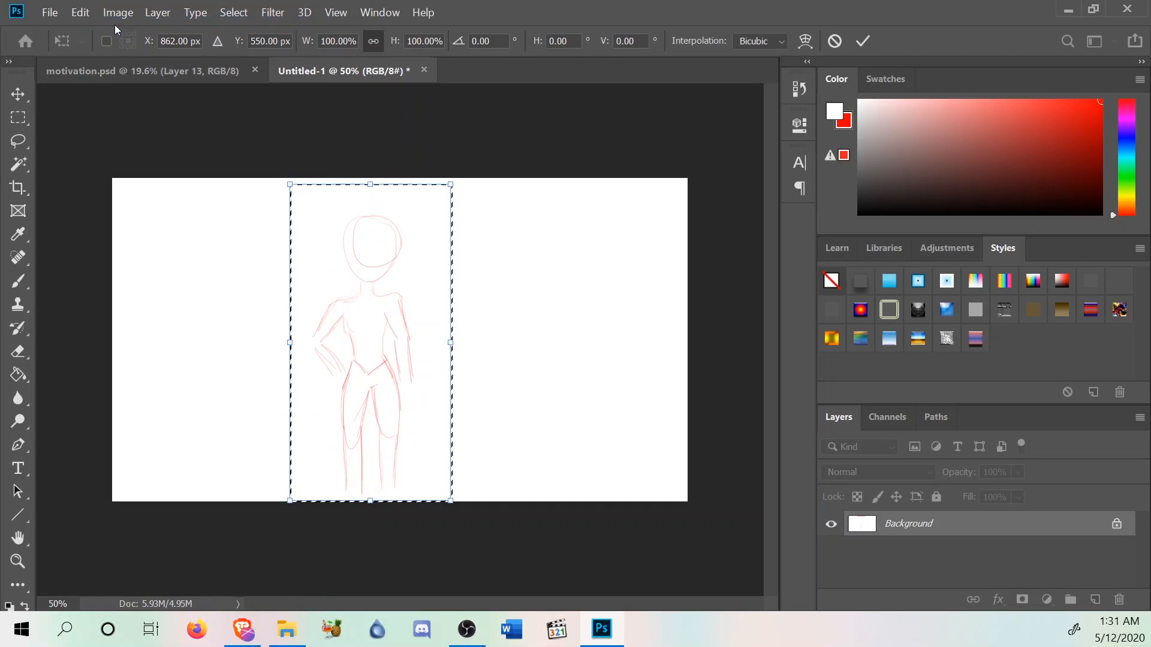
{"action": "right_click", "coordinate": [445, 327]}
{"action": "right_click", "coordinate": [440, 326]}
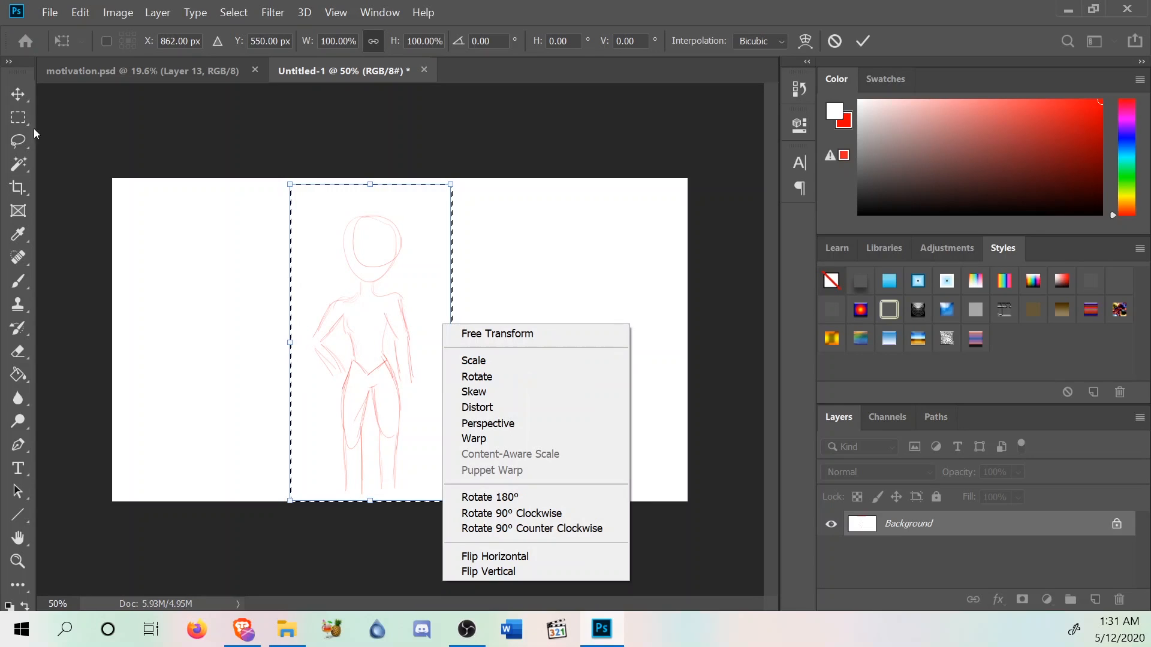
{"action": "left_click", "coordinate": [32, 103]}
{"action": "right_click", "coordinate": [444, 353]}
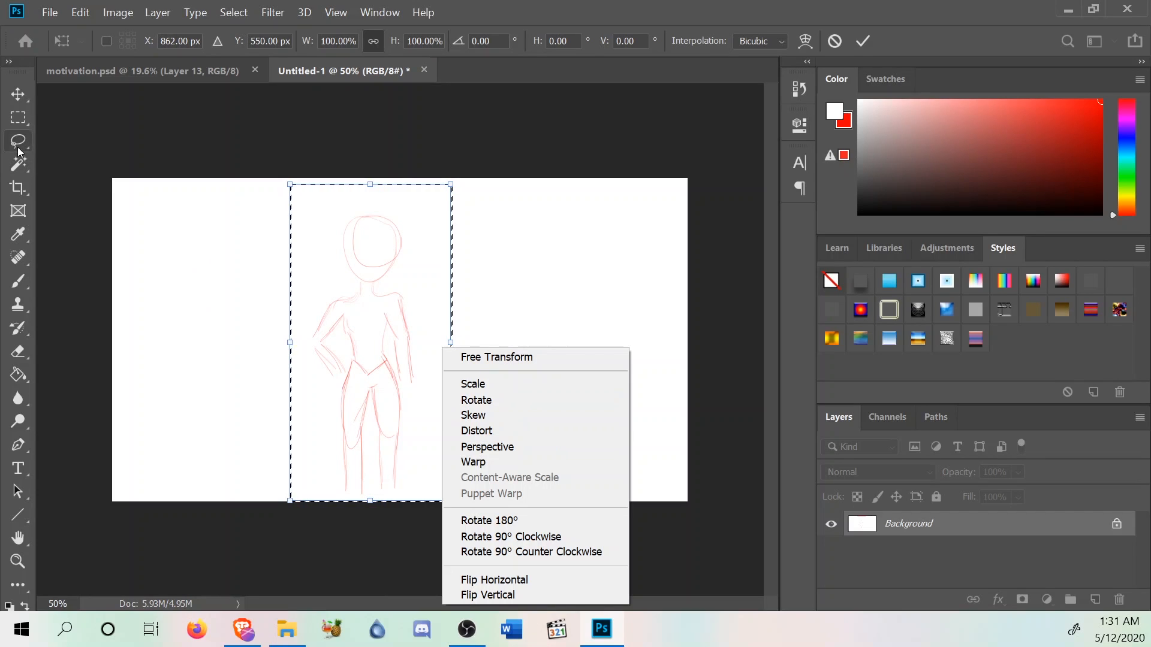
{"action": "left_click", "coordinate": [41, 138]}
{"action": "right_click", "coordinate": [292, 276]}
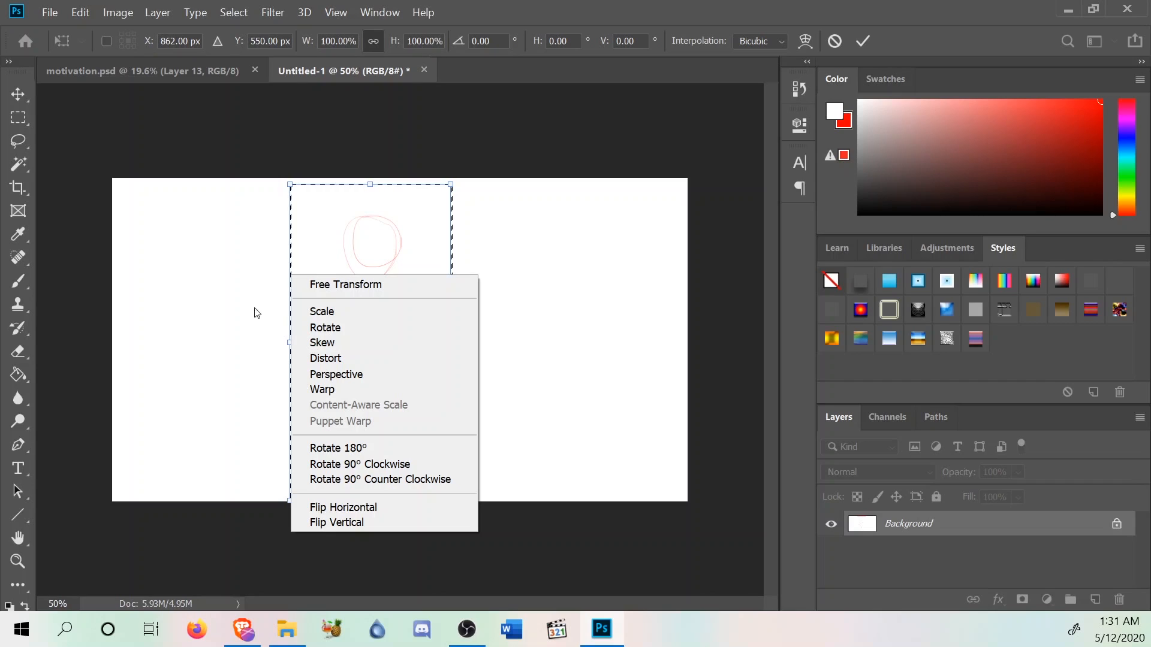
{"action": "left_click", "coordinate": [15, 123]}
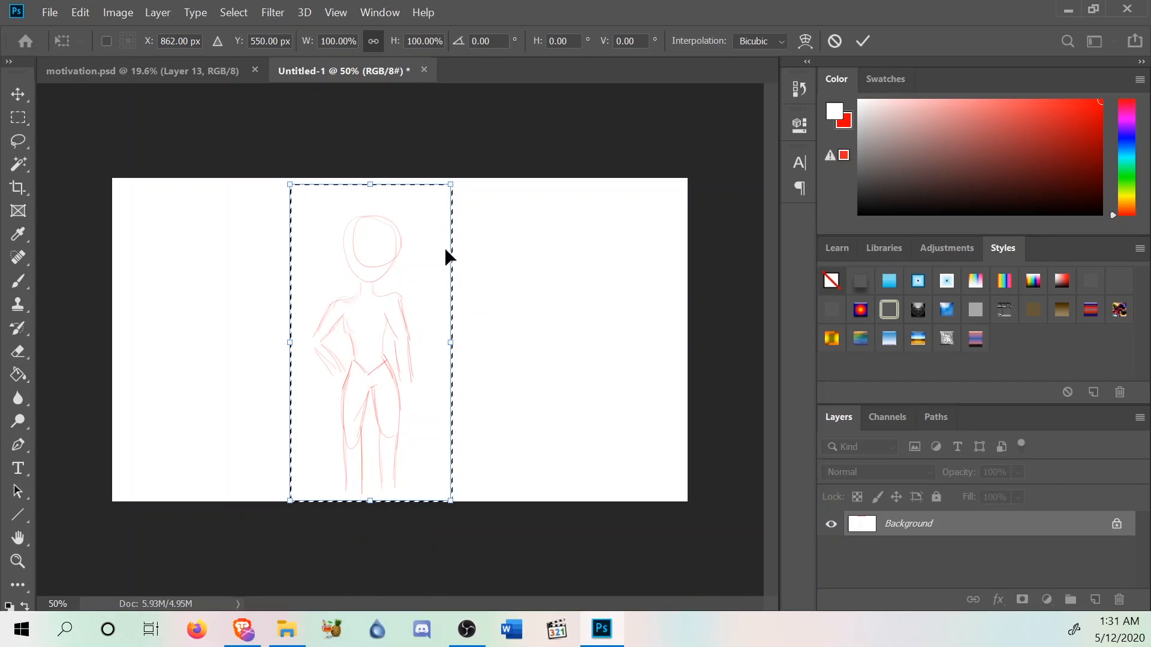
{"action": "right_click", "coordinate": [446, 248]}
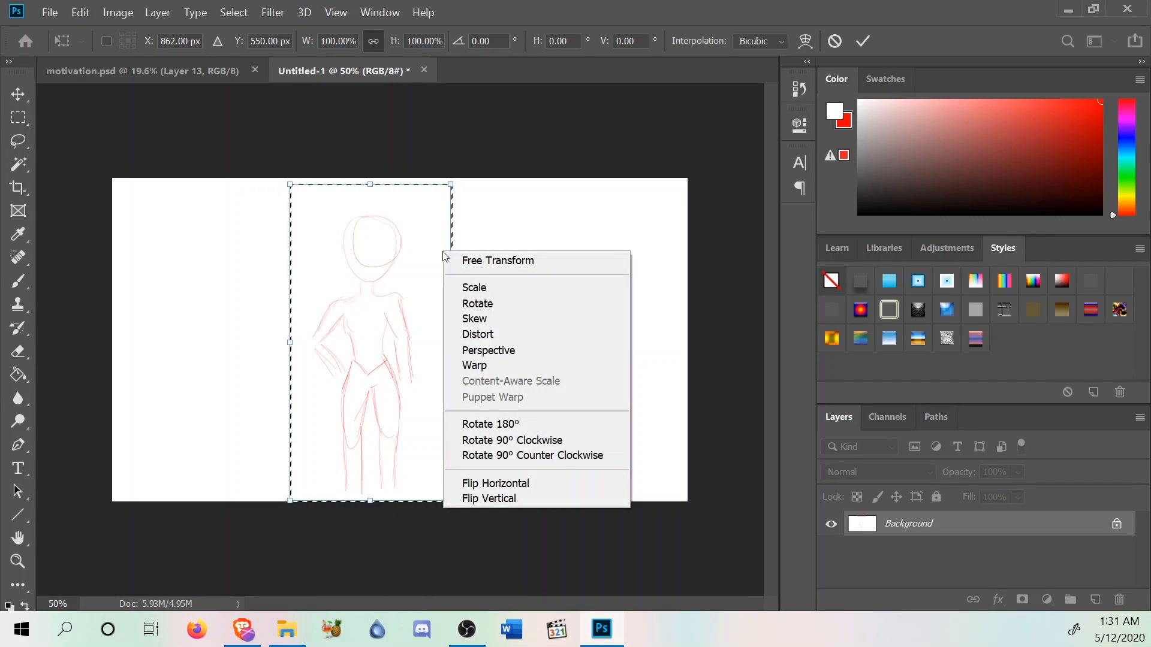
Leave the transform and clear the selection around the figure.
{"action": "left_click", "coordinate": [12, 116]}
{"action": "left_click", "coordinate": [31, 136]}
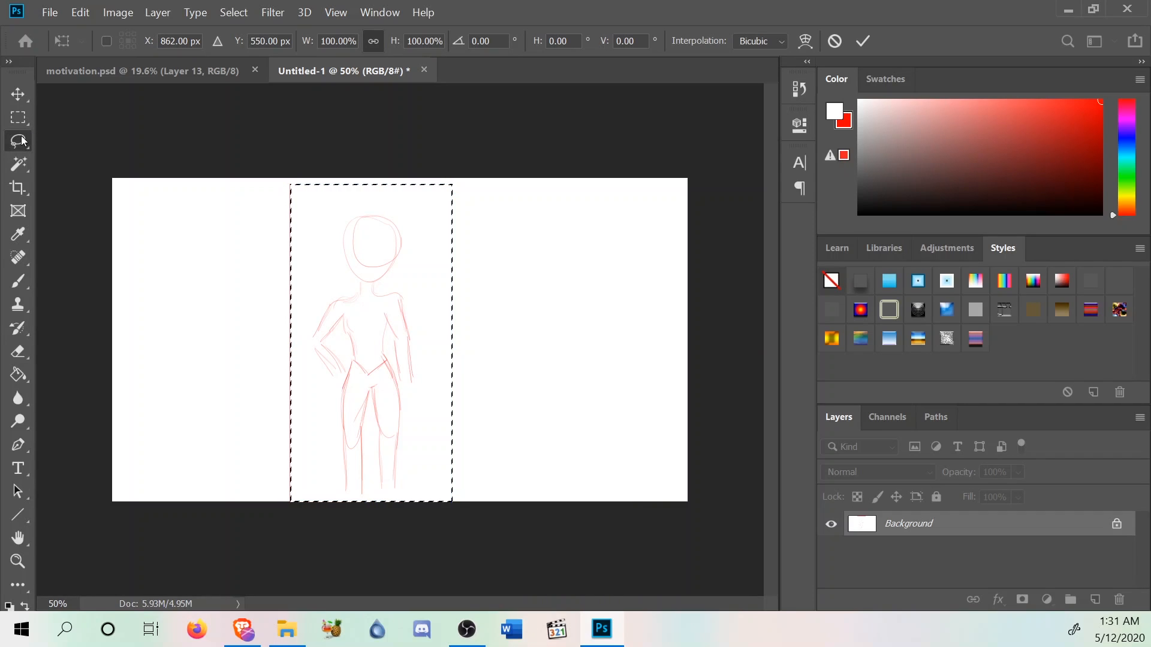
{"action": "right_click", "coordinate": [343, 275]}
{"action": "left_click", "coordinate": [386, 282]}
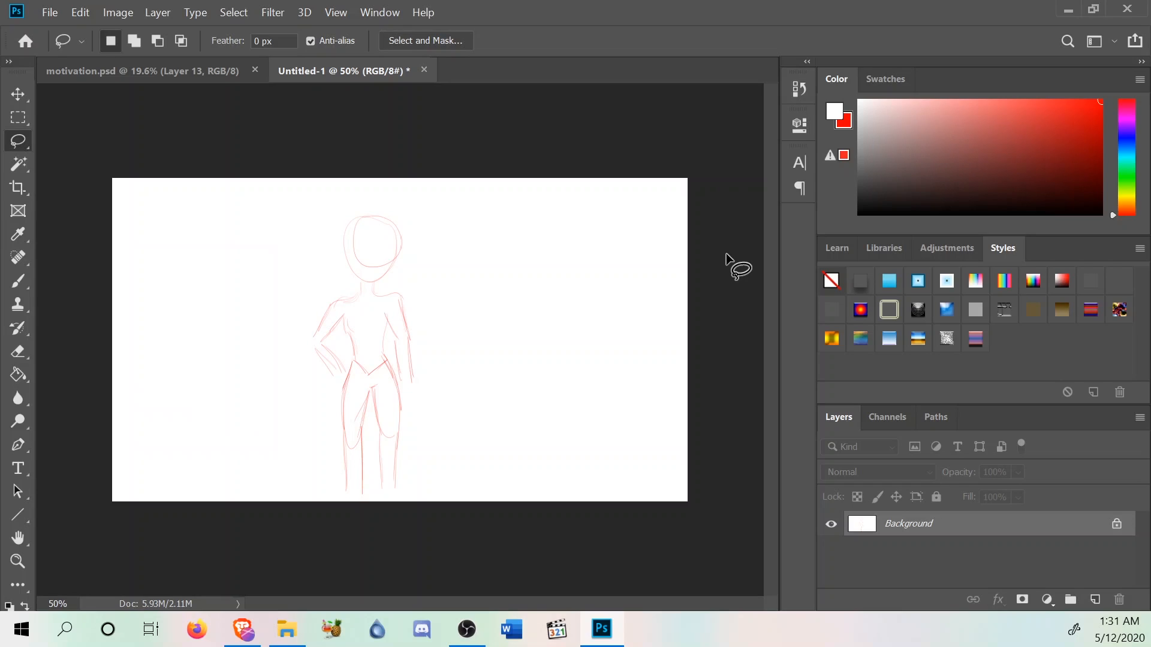
Select the whole figure with a rectangular marquee and add a new layer above the Background.
{"action": "left_click", "coordinate": [19, 117]}
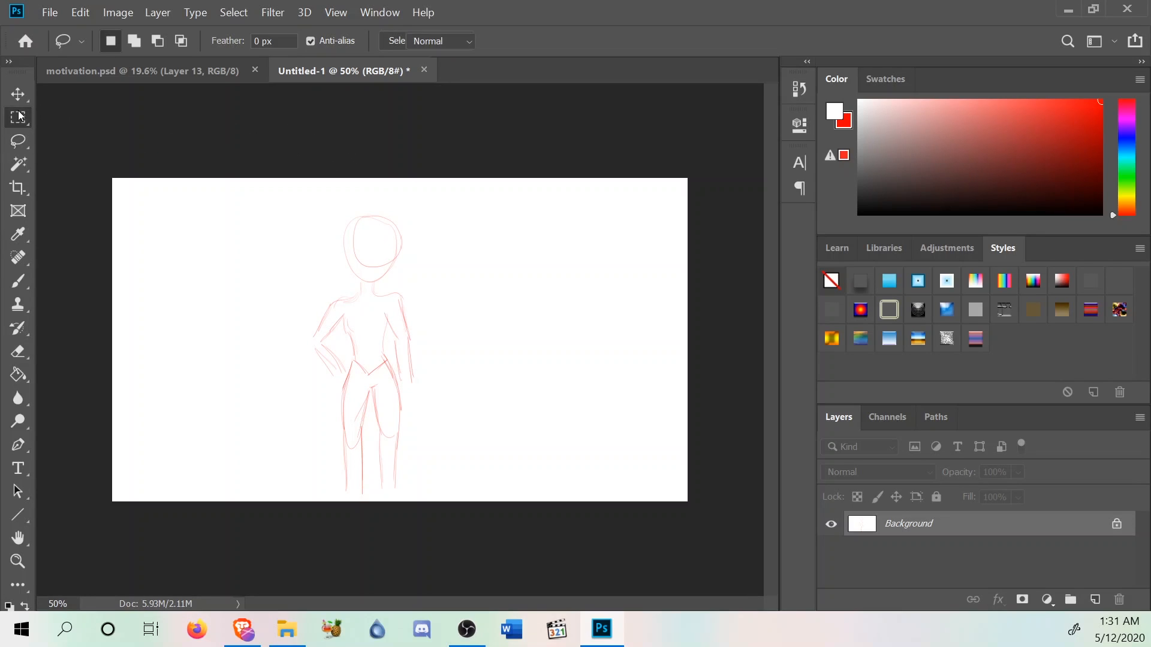
{"action": "left_click_drag", "start_coordinate": [280, 214], "coordinate": [478, 504]}
{"action": "right_click", "coordinate": [403, 411]}
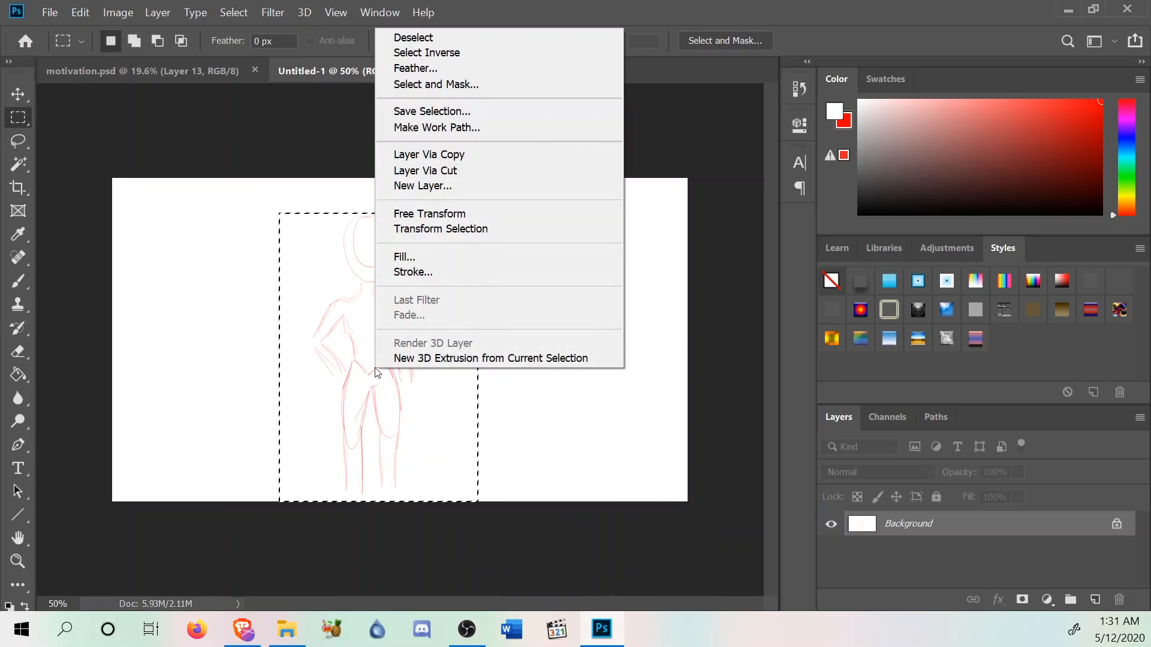
{"action": "left_click", "coordinate": [501, 187]}
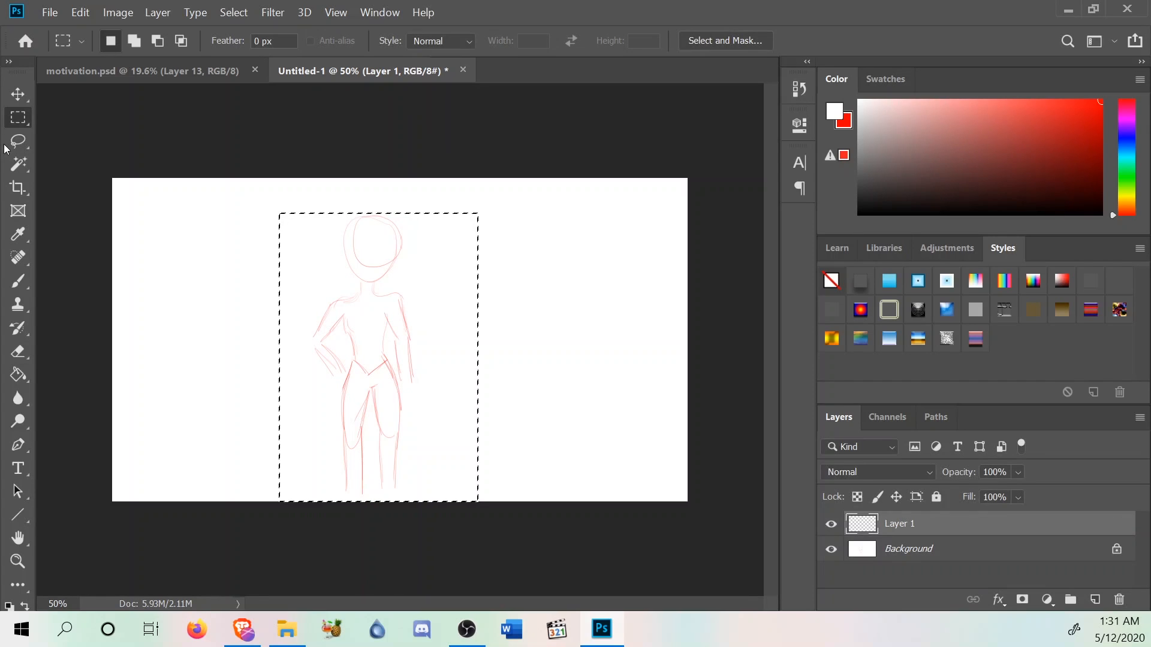
Try to move the selected area while the new layer is active.
{"action": "left_click", "coordinate": [19, 94]}
{"action": "left_click_drag", "start_coordinate": [283, 304], "coordinate": [321, 287]}
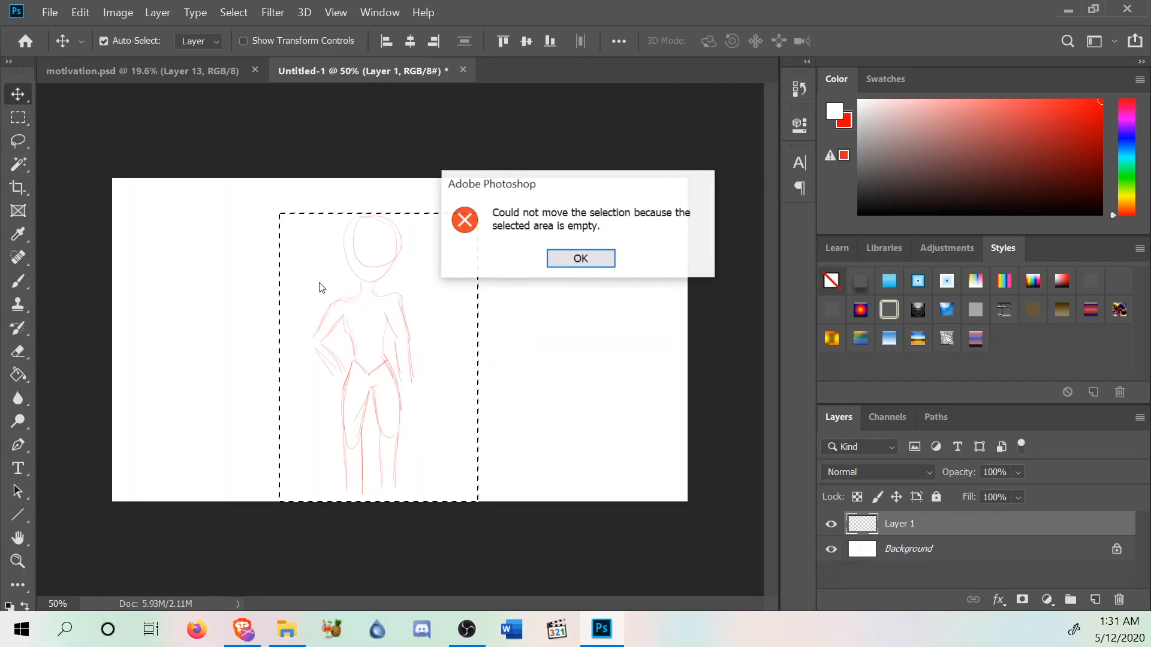
{"action": "left_click", "coordinate": [610, 260]}
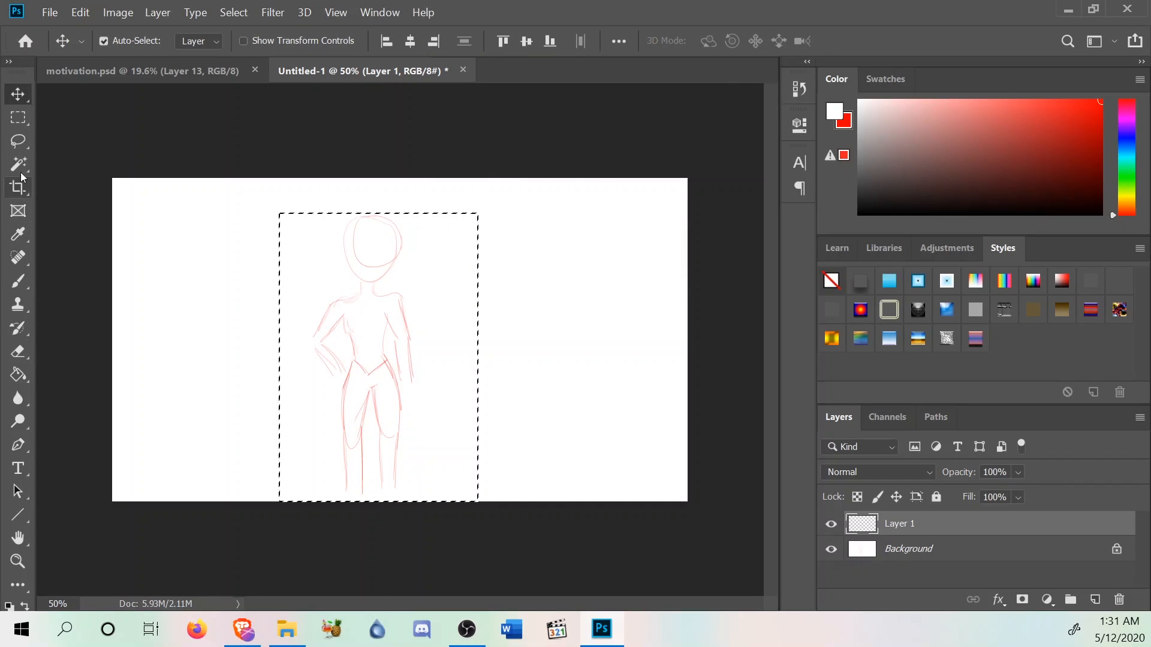
Set the background colour to white.
{"action": "left_click", "coordinate": [18, 141]}
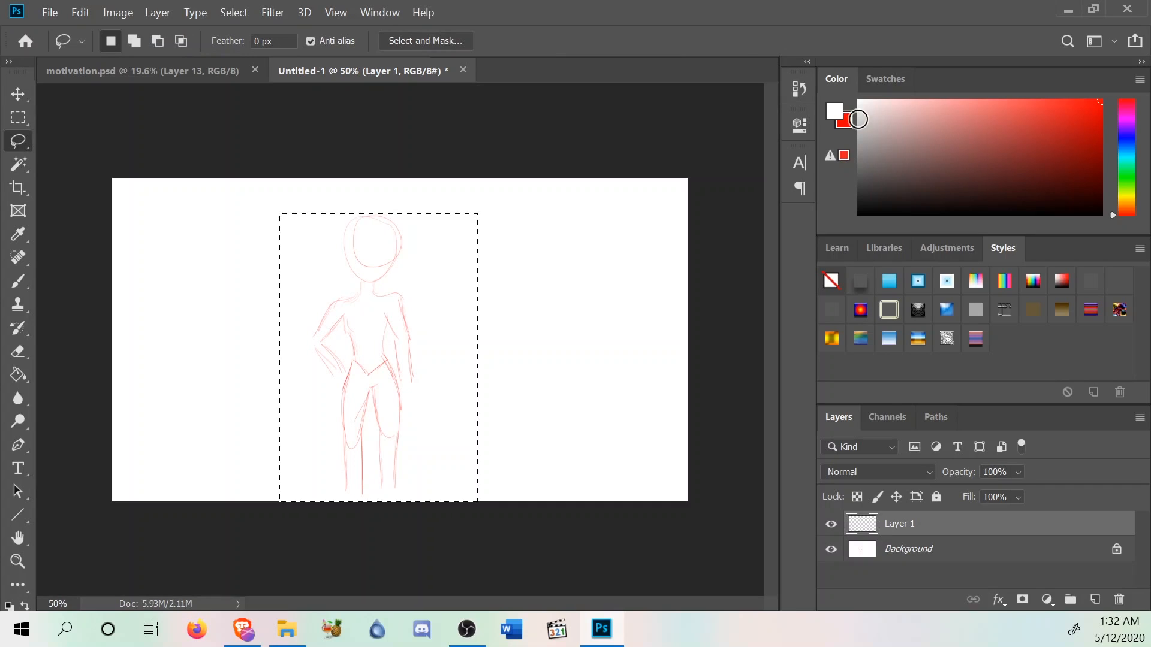
{"action": "left_click", "coordinate": [18, 233]}
{"action": "left_click_drag", "start_coordinate": [933, 97], "coordinate": [858, 100]}
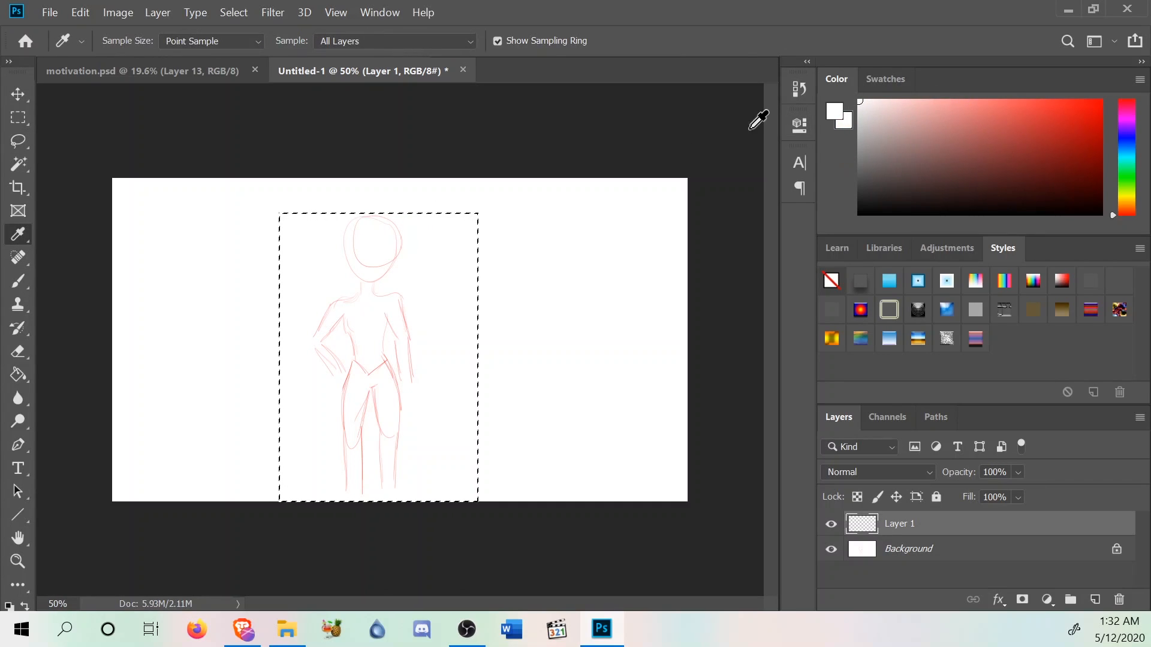
Try again to move the selected figure with Layer 1 active.
{"action": "left_click", "coordinate": [24, 96]}
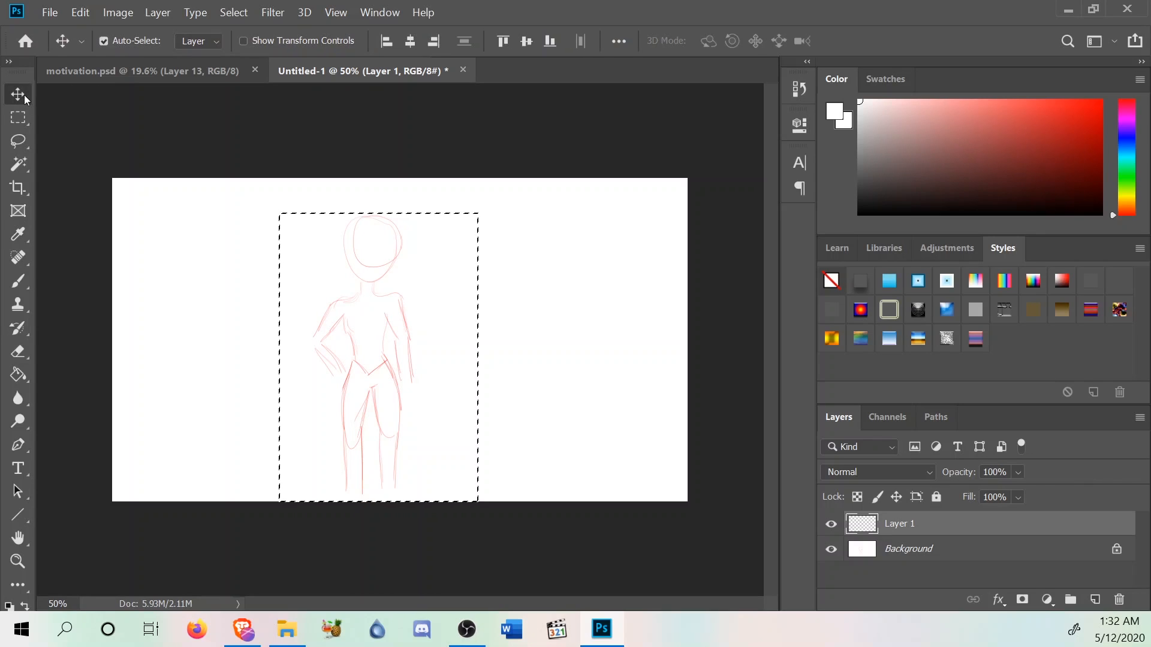
{"action": "left_click", "coordinate": [417, 376]}
{"action": "left_click", "coordinate": [586, 257]}
{"action": "left_click", "coordinate": [438, 279]}
{"action": "left_click", "coordinate": [580, 259]}
Move the selected figure on the Background layer up to the canvas's upper edge and scale it to 89.22% with Free Transform.
{"action": "left_click", "coordinate": [901, 551]}
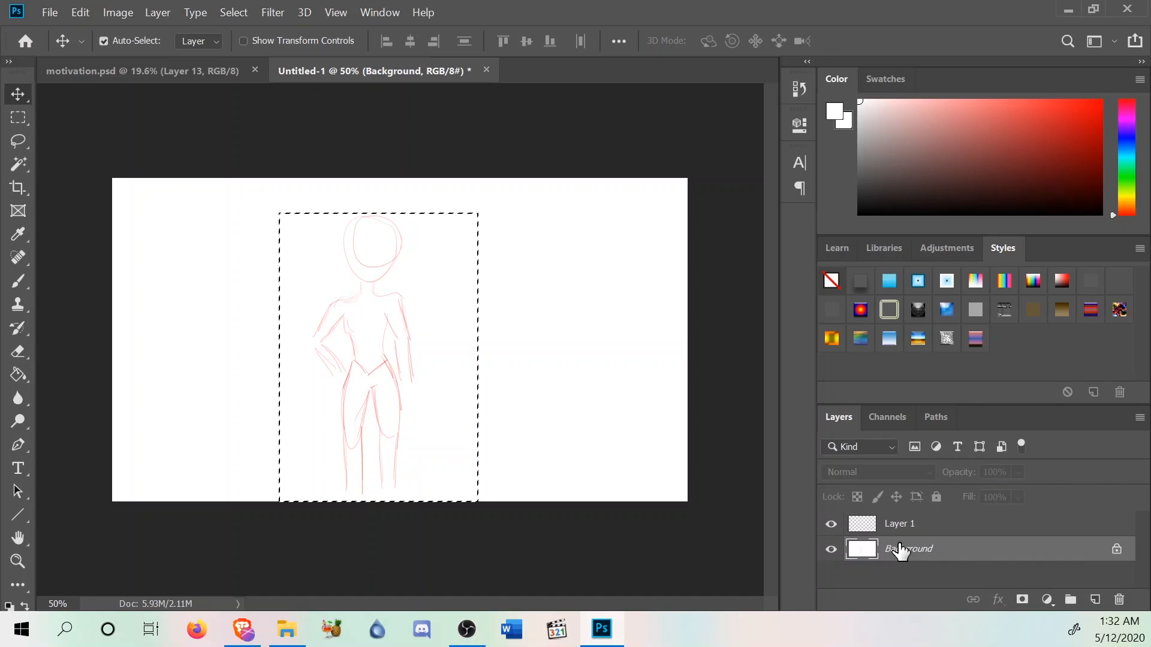
{"action": "mouse_move", "coordinate": [352, 357]}
{"action": "left_mouse_down"}
{"action": "mouse_move", "coordinate": [346, 319]}
{"action": "mouse_move", "coordinate": [355, 323]}
{"action": "left_mouse_up"}
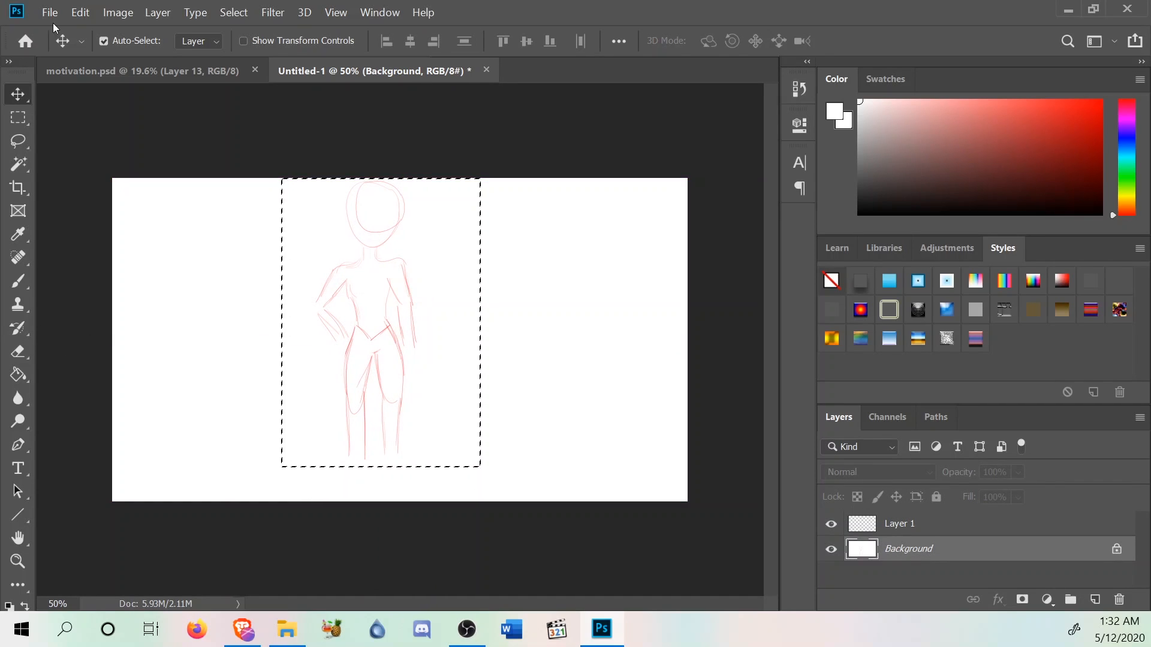
{"action": "left_click", "coordinate": [81, 12]}
{"action": "left_click", "coordinate": [183, 380]}
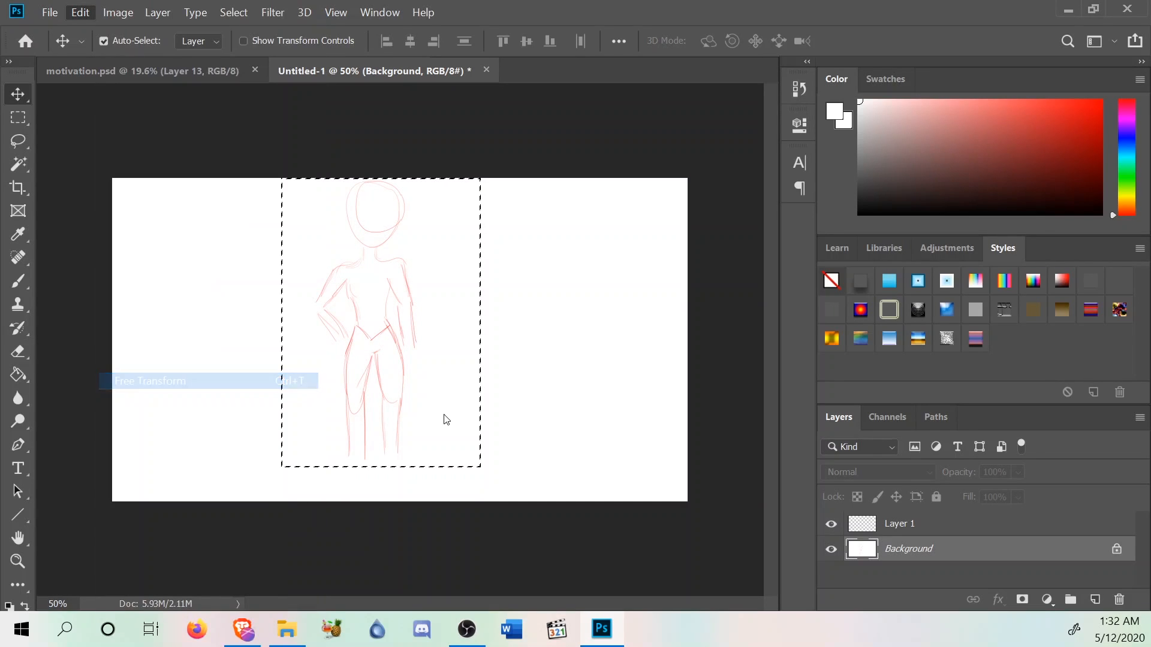
{"action": "left_click_drag", "start_coordinate": [477, 461], "coordinate": [455, 431]}
{"action": "left_click_drag", "start_coordinate": [336, 252], "coordinate": [323, 279]}
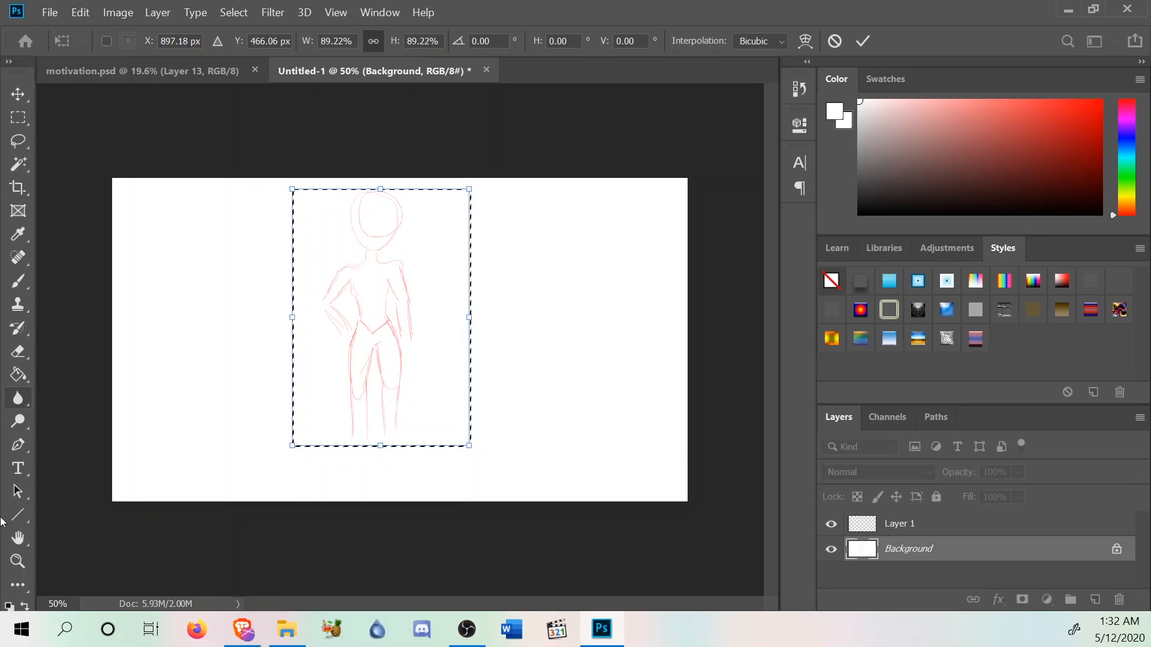
{"action": "left_click", "coordinate": [17, 562]}
Zoom in to 100% on the figure's legs and the empty space below them.
{"action": "left_click", "coordinate": [394, 437], "text": "alt"}
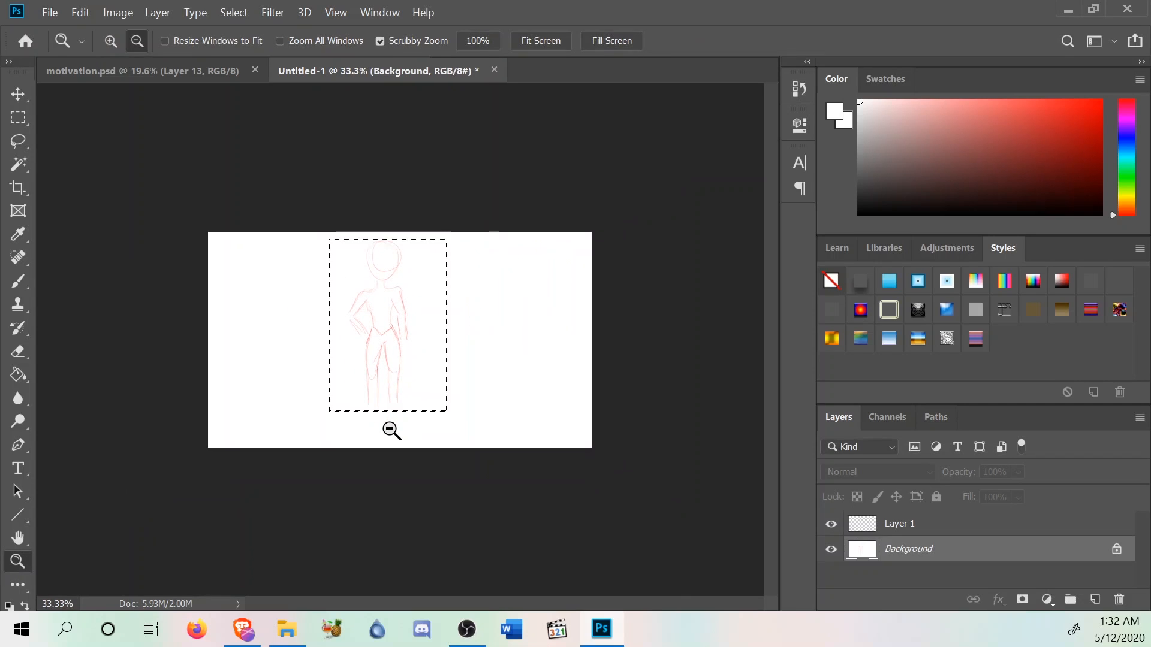
{"action": "right_click", "coordinate": [383, 396]}
{"action": "left_click", "coordinate": [426, 475]}
{"action": "right_click", "coordinate": [411, 406]}
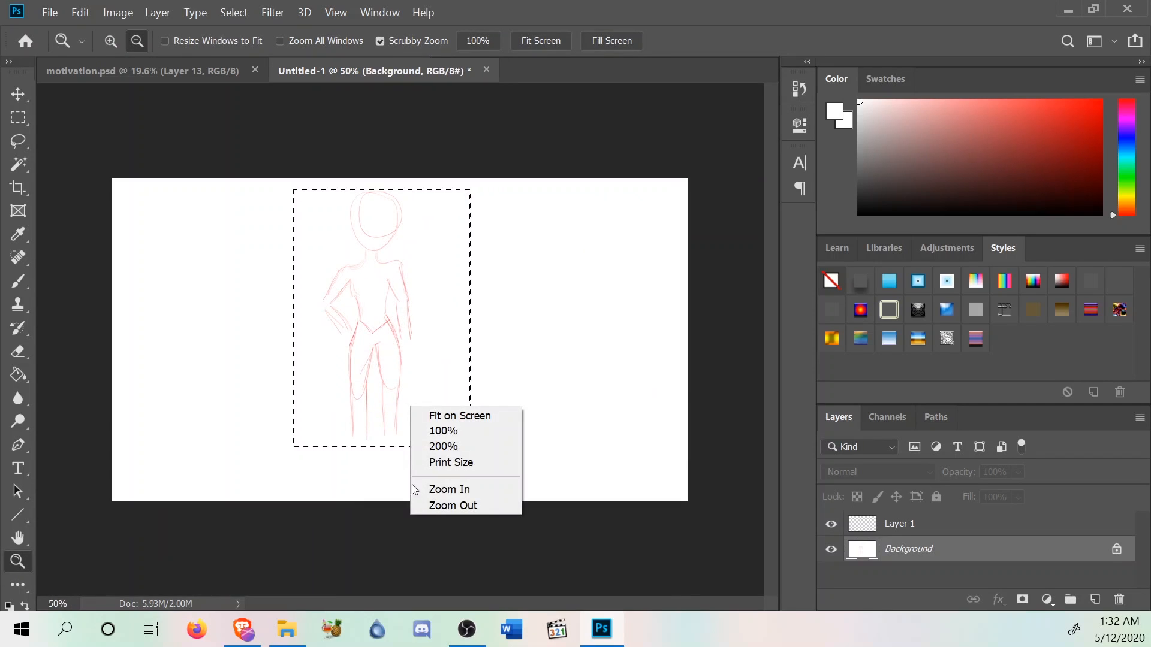
{"action": "left_click", "coordinate": [414, 487]}
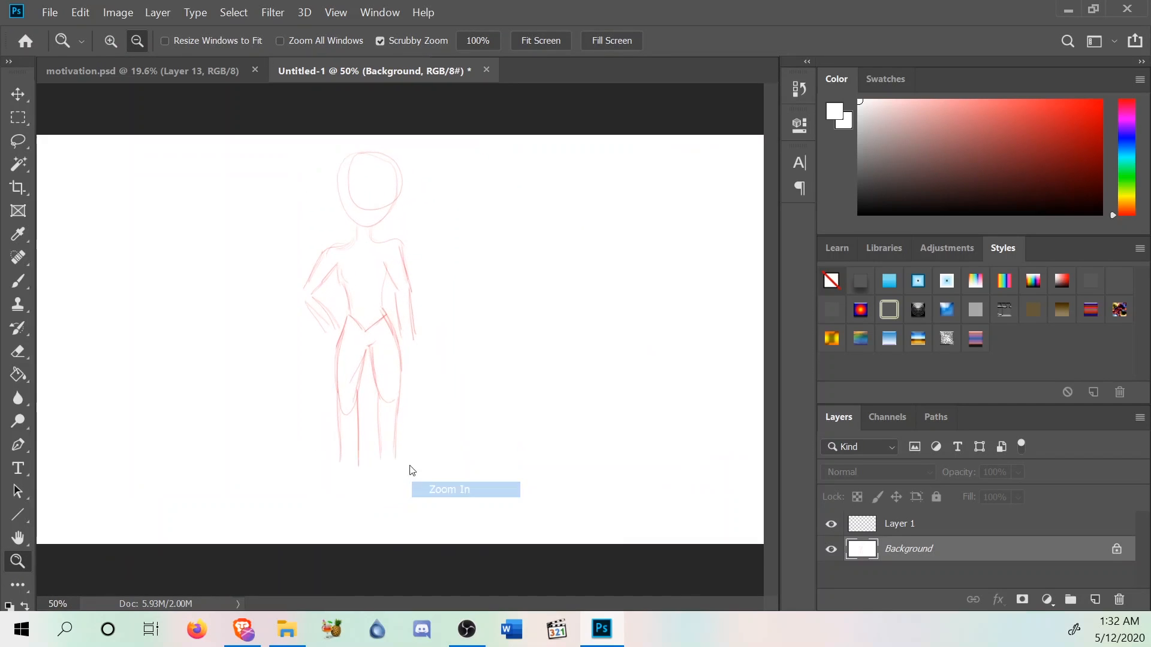
{"action": "left_click", "coordinate": [17, 281]}
{"action": "right_click", "coordinate": [364, 428]}
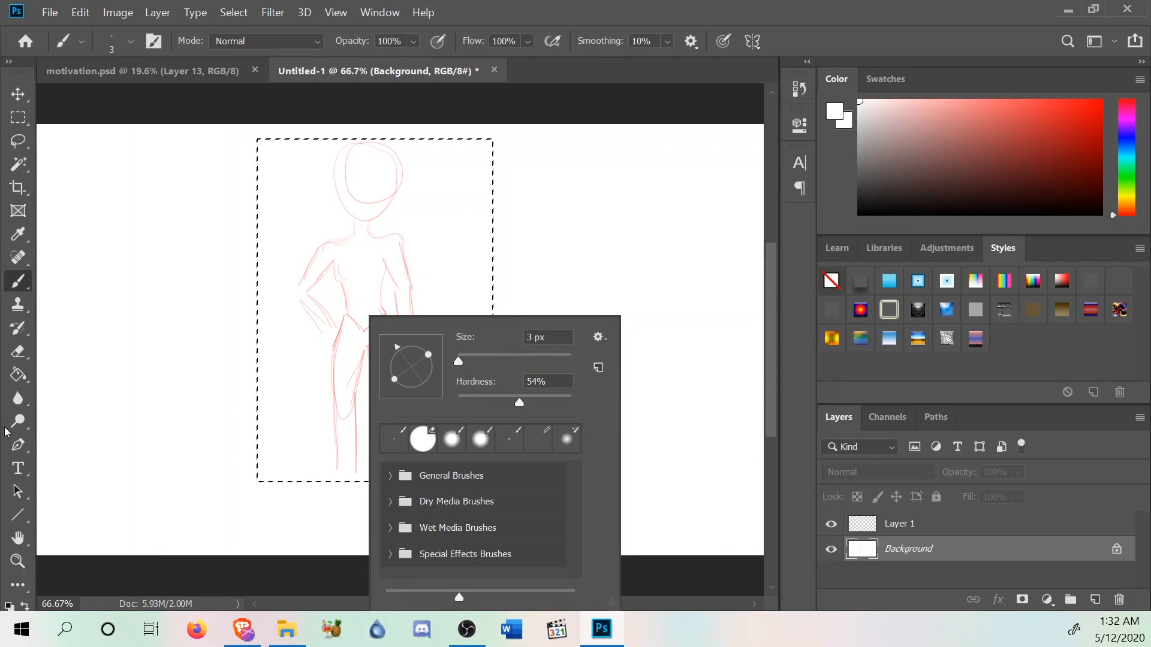
{"action": "left_click", "coordinate": [17, 561]}
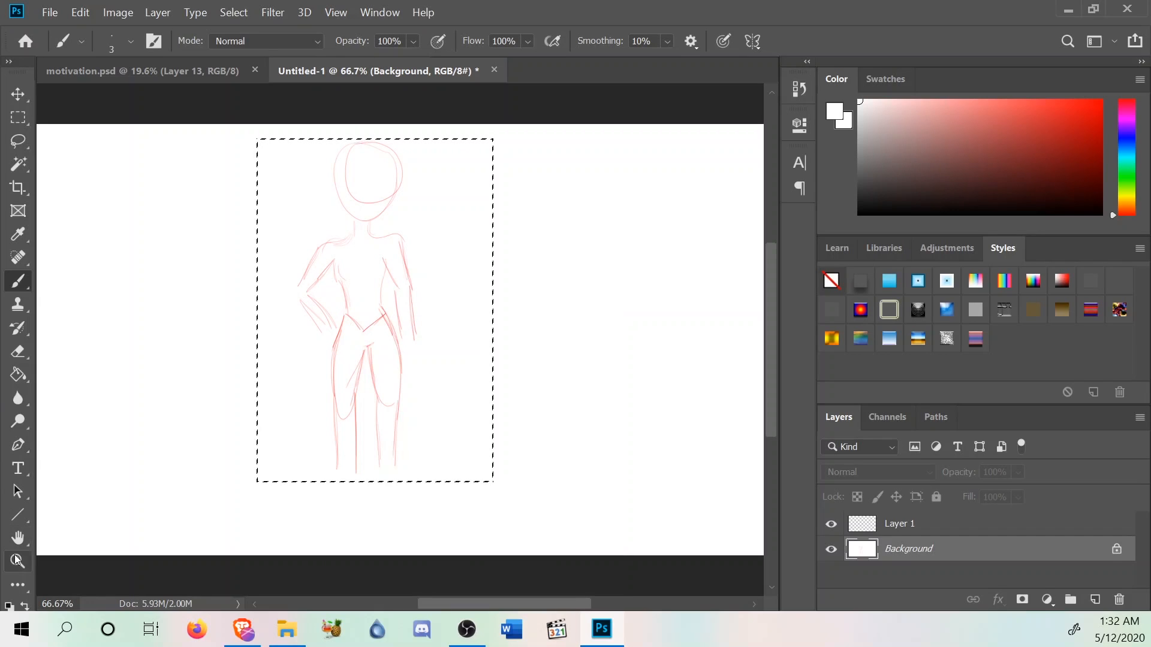
{"action": "right_click", "coordinate": [360, 458]}
{"action": "left_click", "coordinate": [395, 539]}
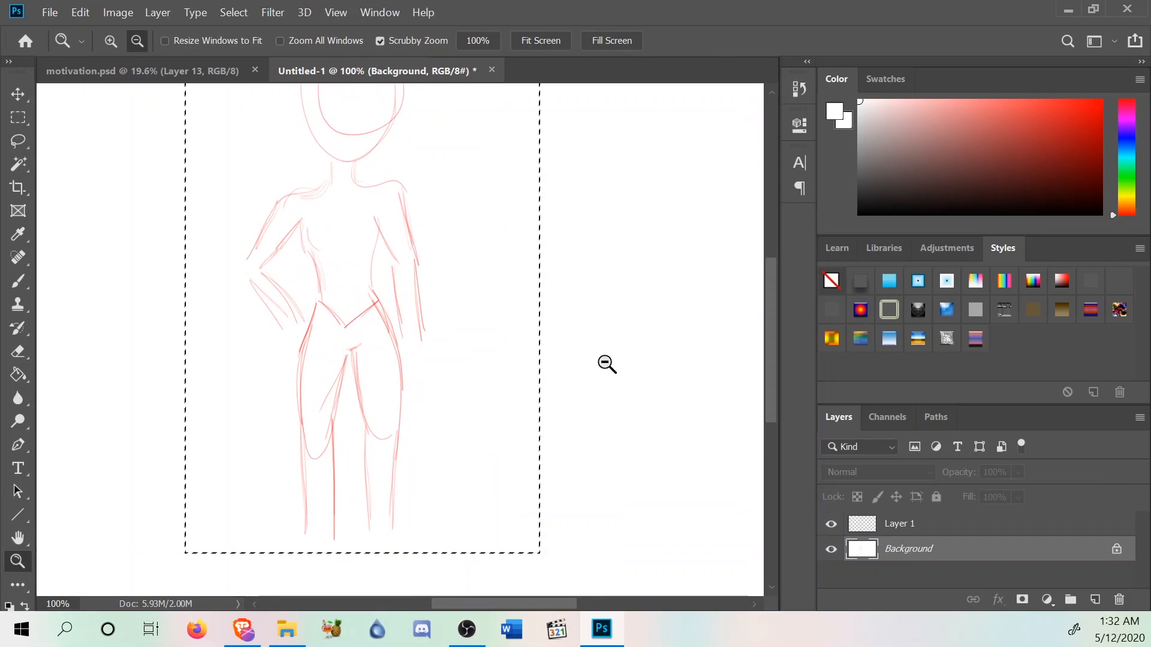
{"action": "scroll", "coordinate": [635, 359], "scroll_direction": "down", "scroll_amount": 2}
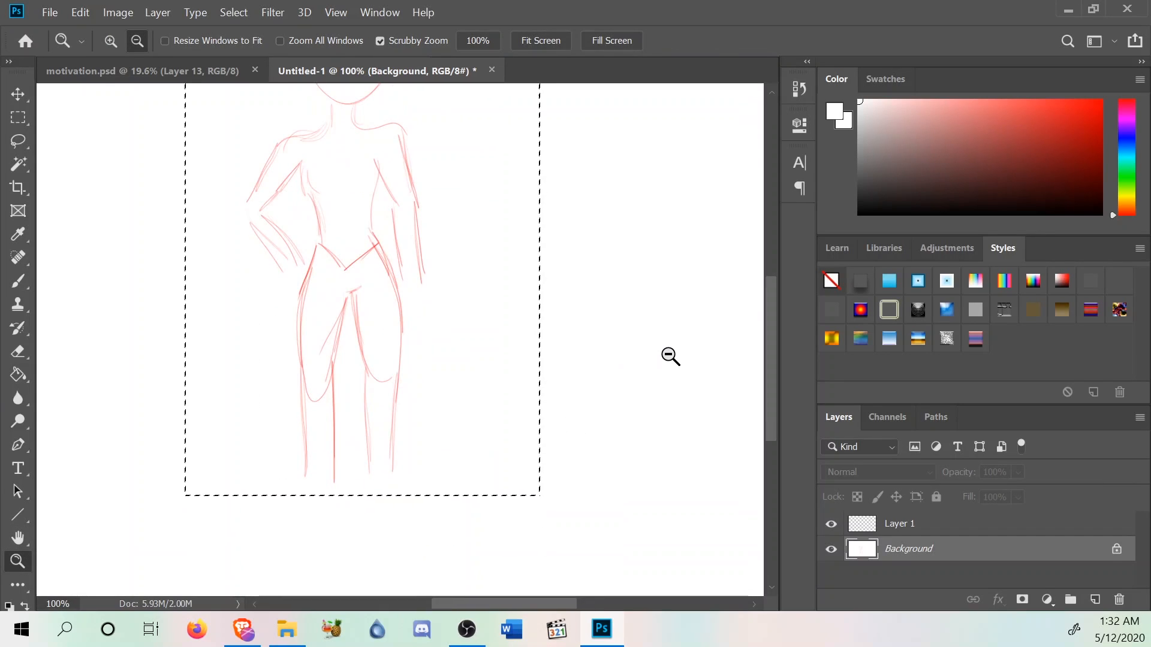
Deselect the area around the figure.
{"action": "left_click", "coordinate": [18, 281]}
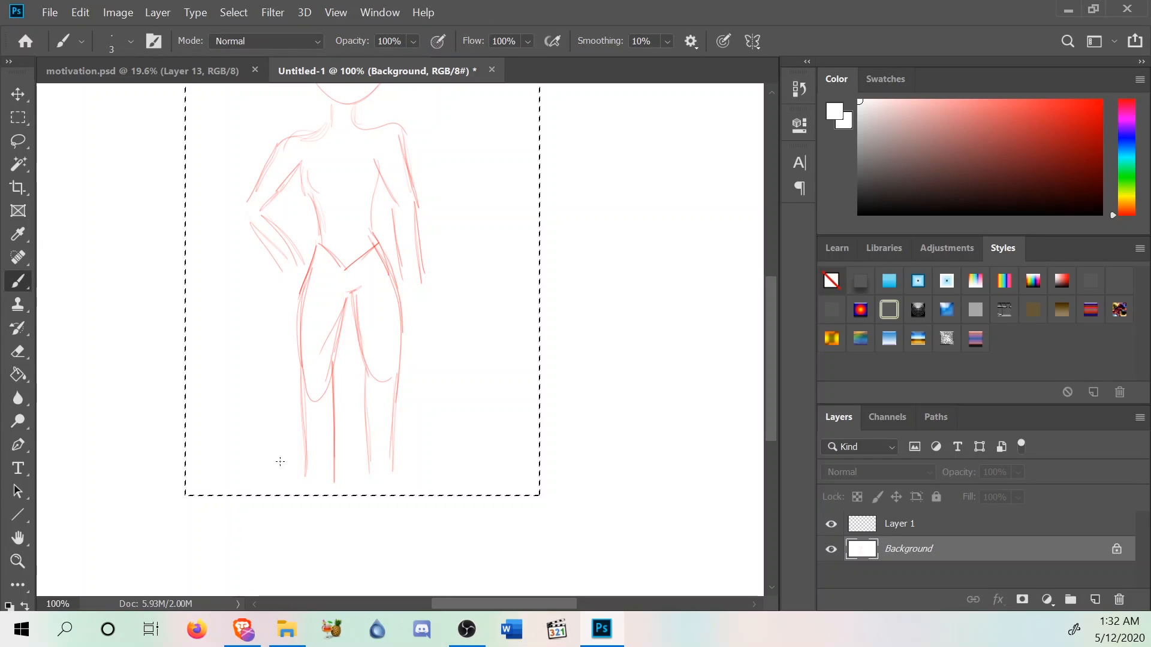
{"action": "right_click", "coordinate": [568, 395]}
{"action": "right_click", "coordinate": [371, 405]}
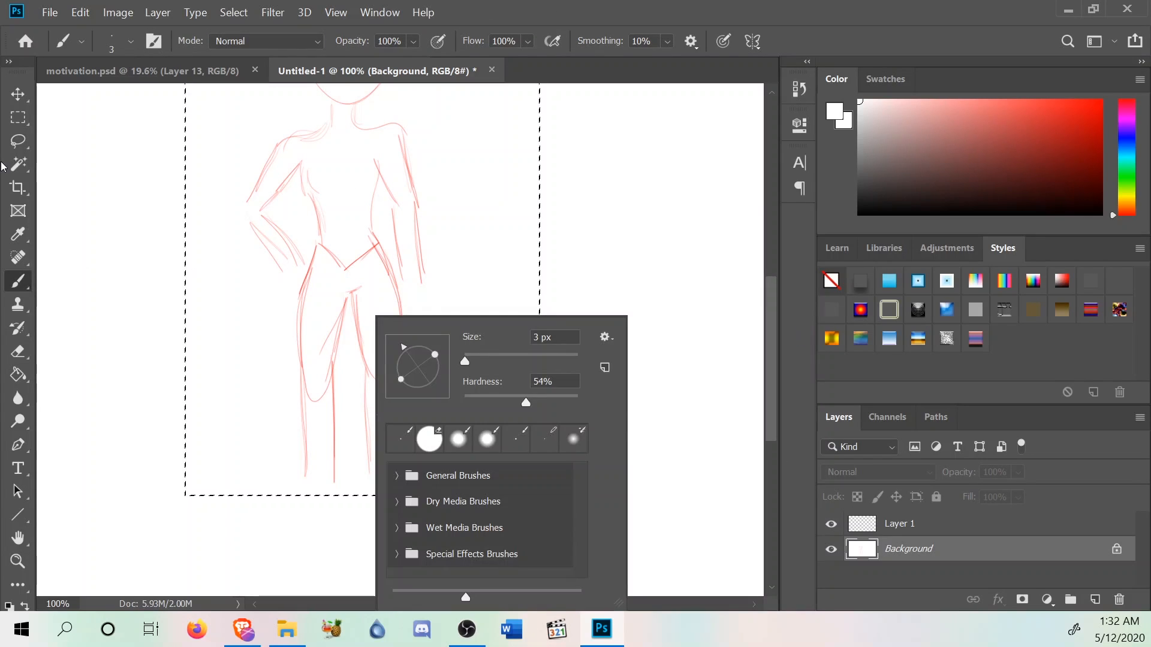
{"action": "left_click", "coordinate": [17, 118]}
{"action": "right_click", "coordinate": [465, 314]}
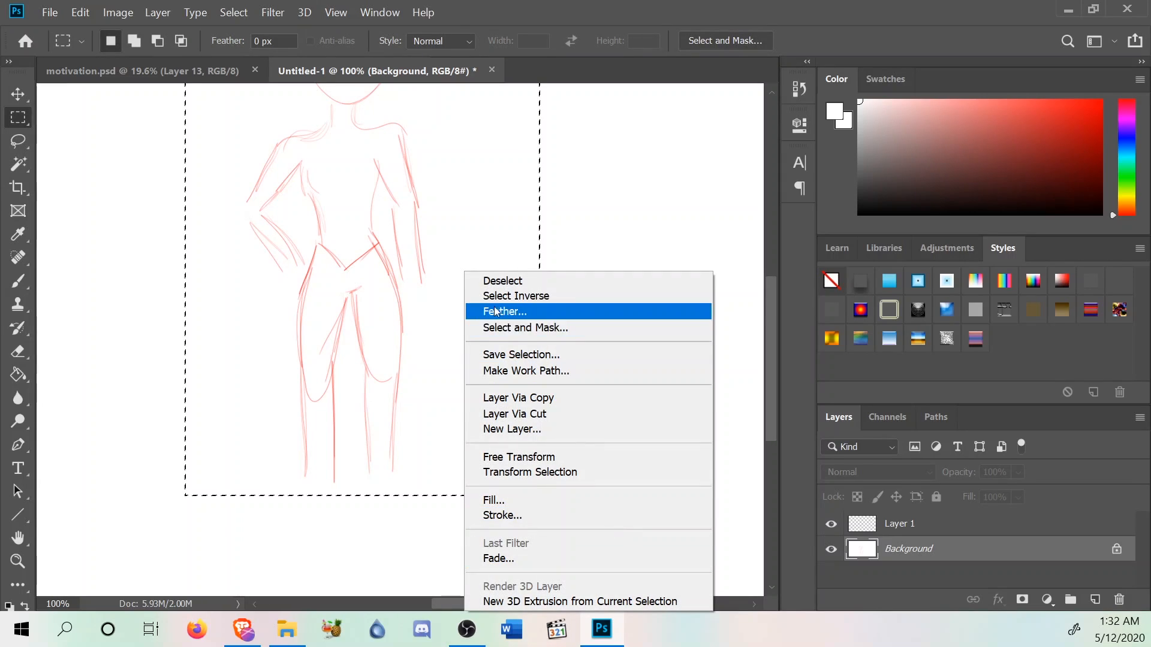
{"action": "left_click", "coordinate": [514, 281]}
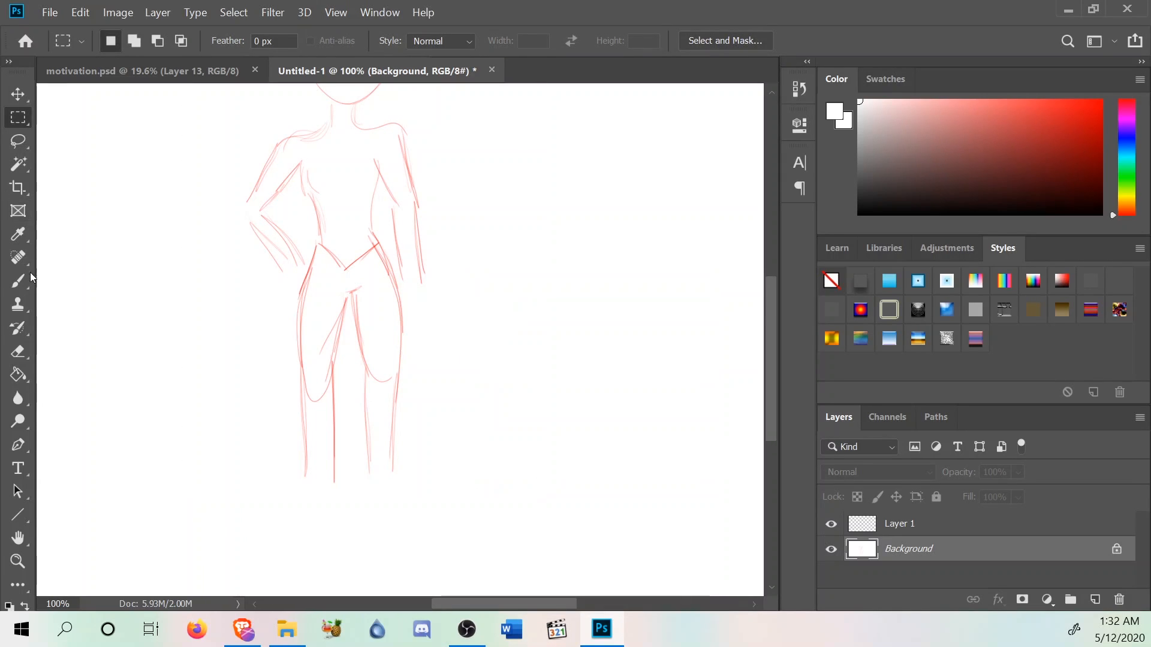
Switch to the Brush tool and set both the foreground and background colours to pure red.
{"action": "left_click", "coordinate": [22, 286]}
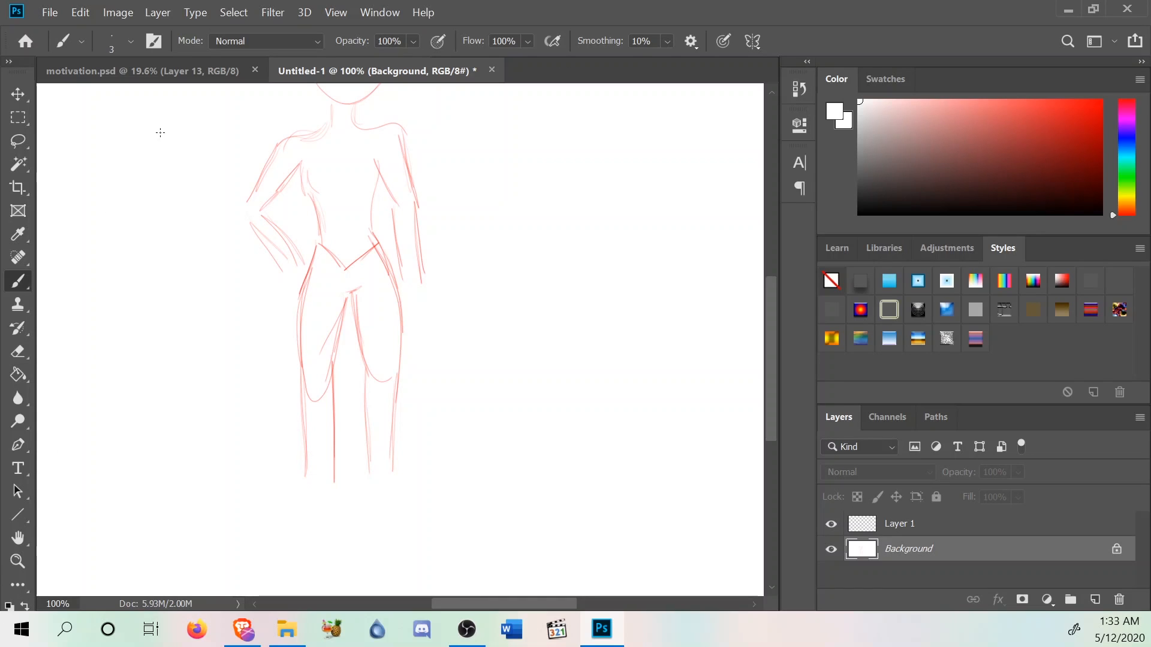
{"action": "left_click_drag", "start_coordinate": [1066, 111], "coordinate": [1122, 86]}
{"action": "left_click", "coordinate": [833, 116]}
{"action": "left_click", "coordinate": [1090, 102]}
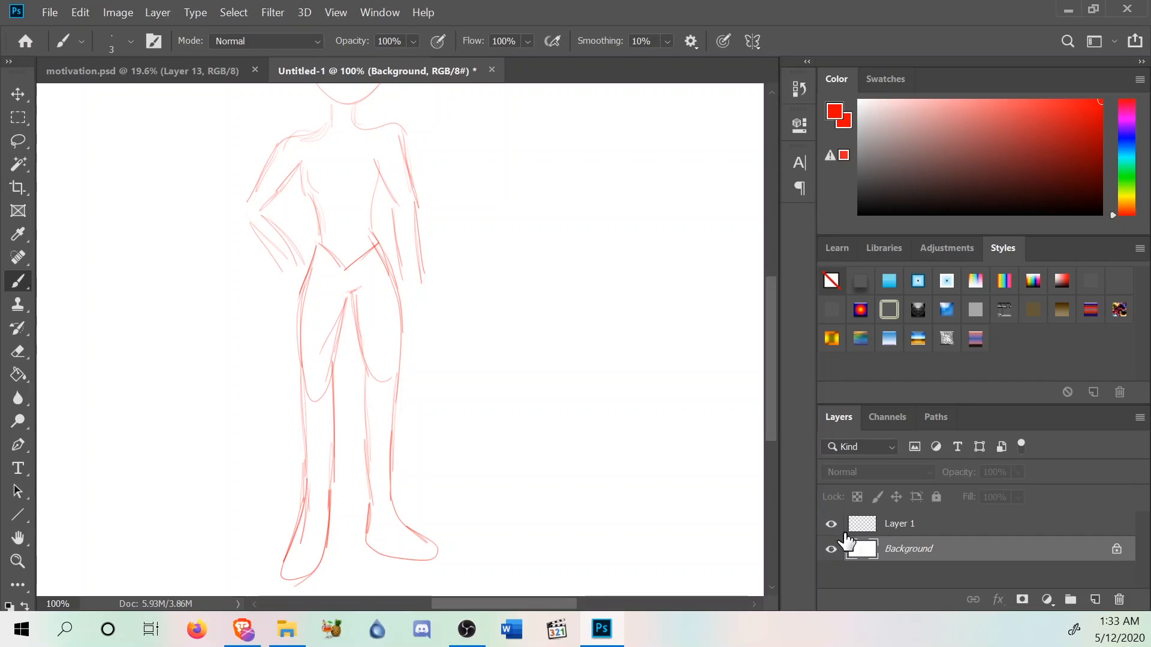
Reinforce the inner thigh and torso contours and add a small chest curve to the figure with fine red brush strokes.
{"action": "left_click_drag", "start_coordinate": [771, 377], "coordinate": [749, 332]}
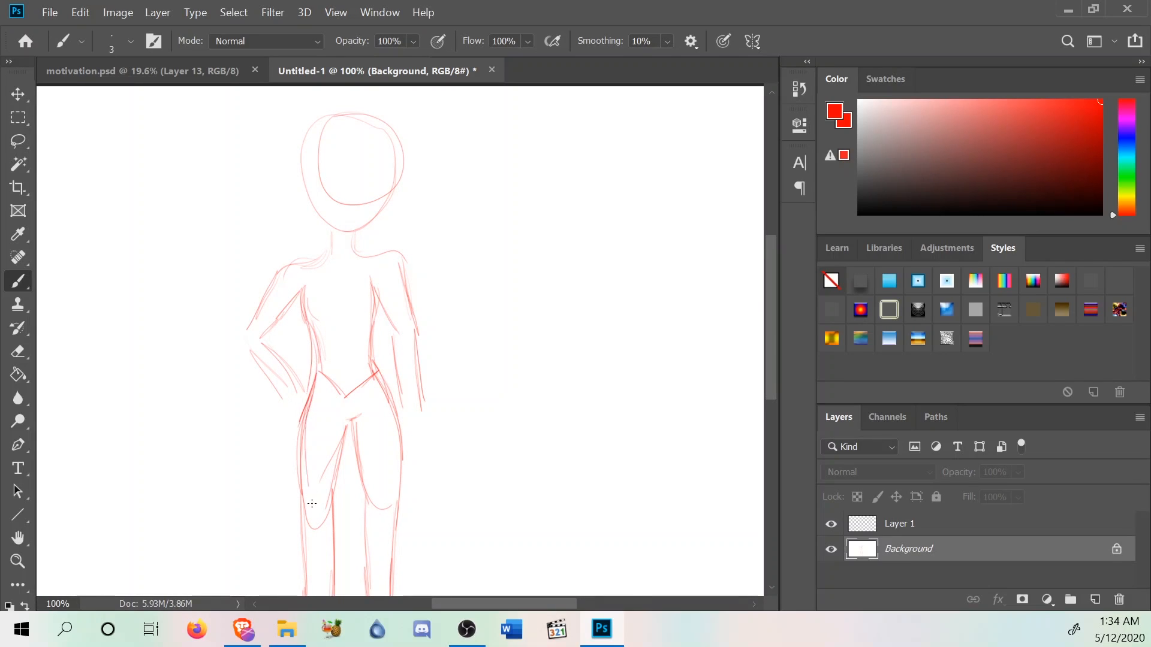
{"action": "left_click_drag", "start_coordinate": [337, 490], "coordinate": [347, 420]}
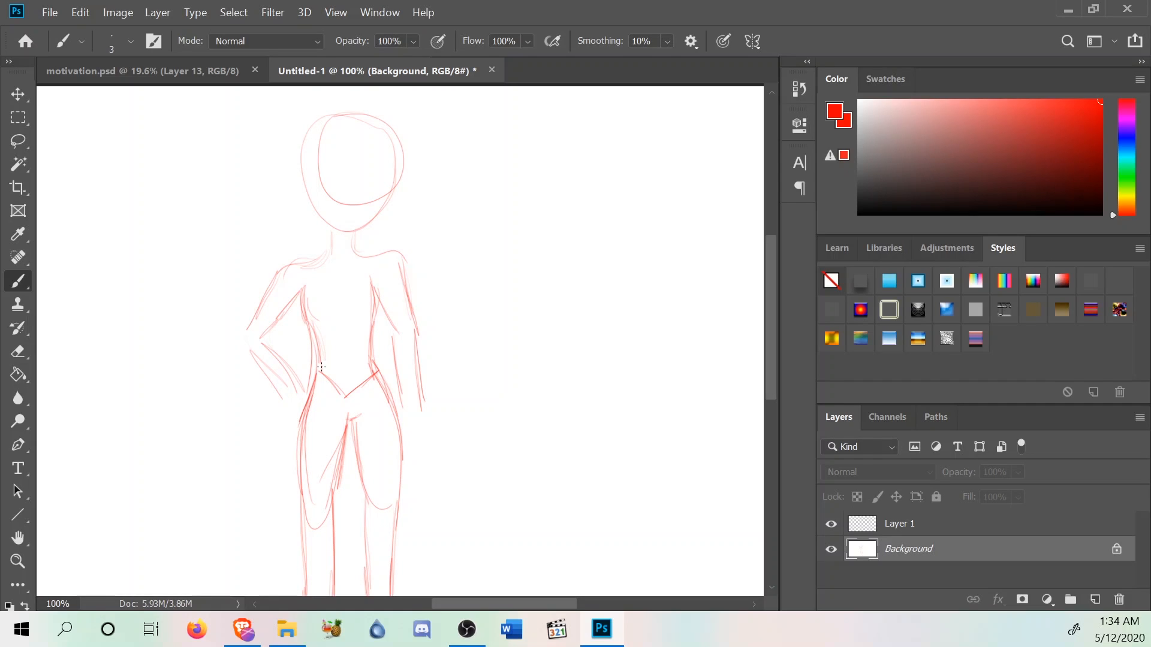
{"action": "left_click_drag", "start_coordinate": [366, 279], "coordinate": [373, 316]}
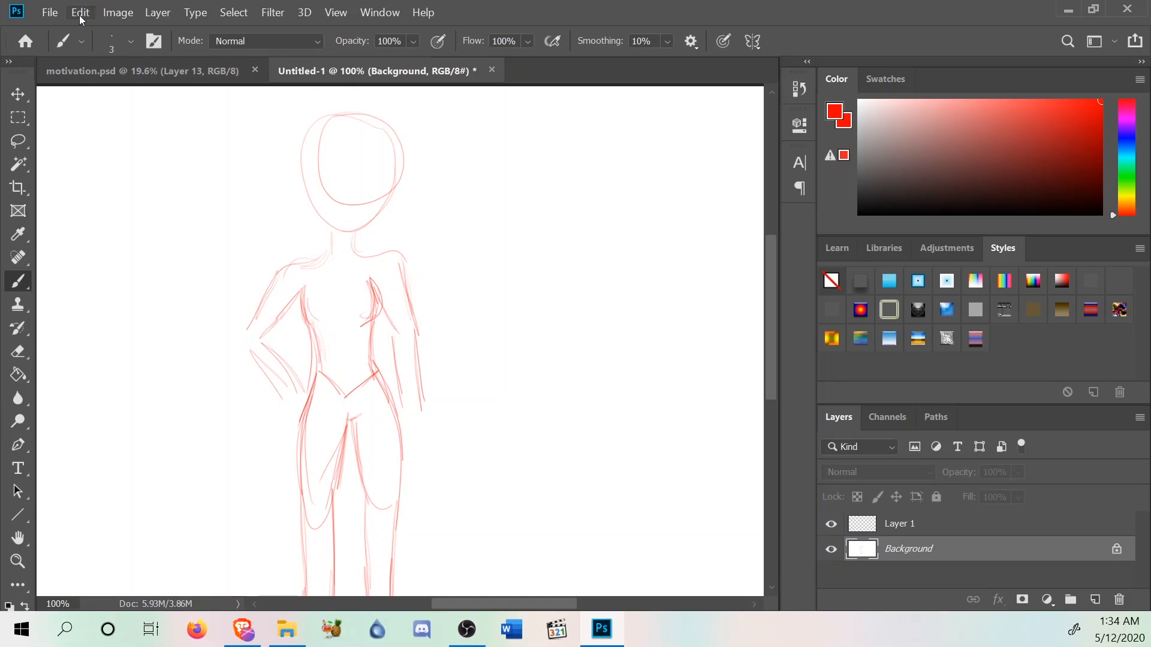
{"action": "left_click", "coordinate": [110, 13]}
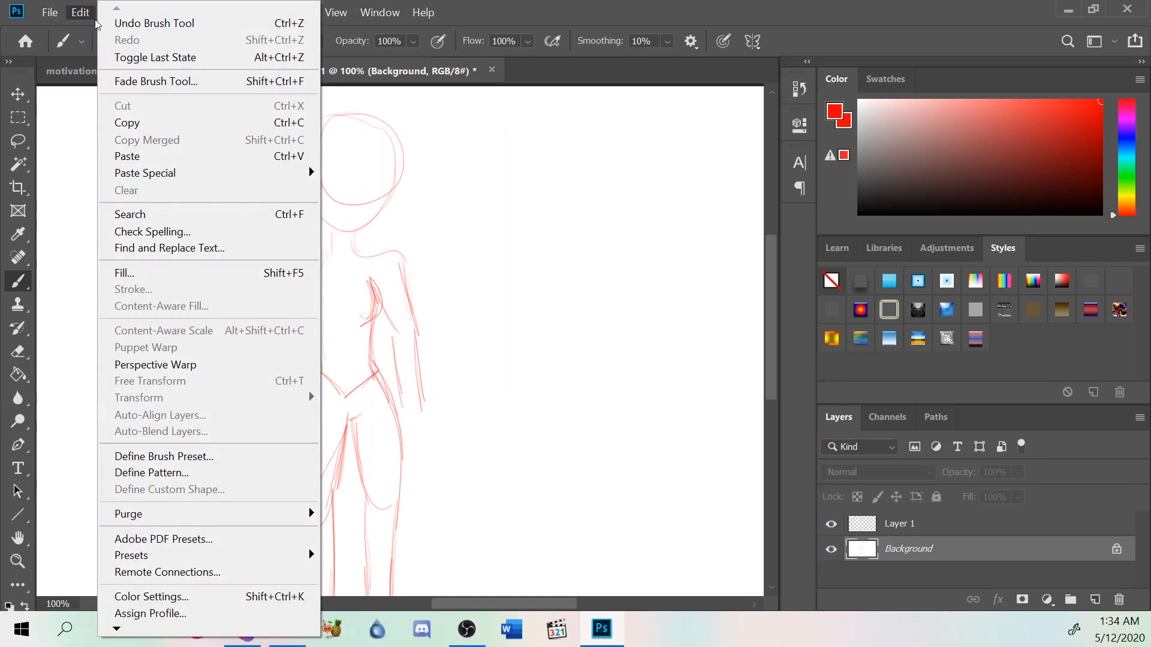
{"action": "left_click", "coordinate": [108, 23]}
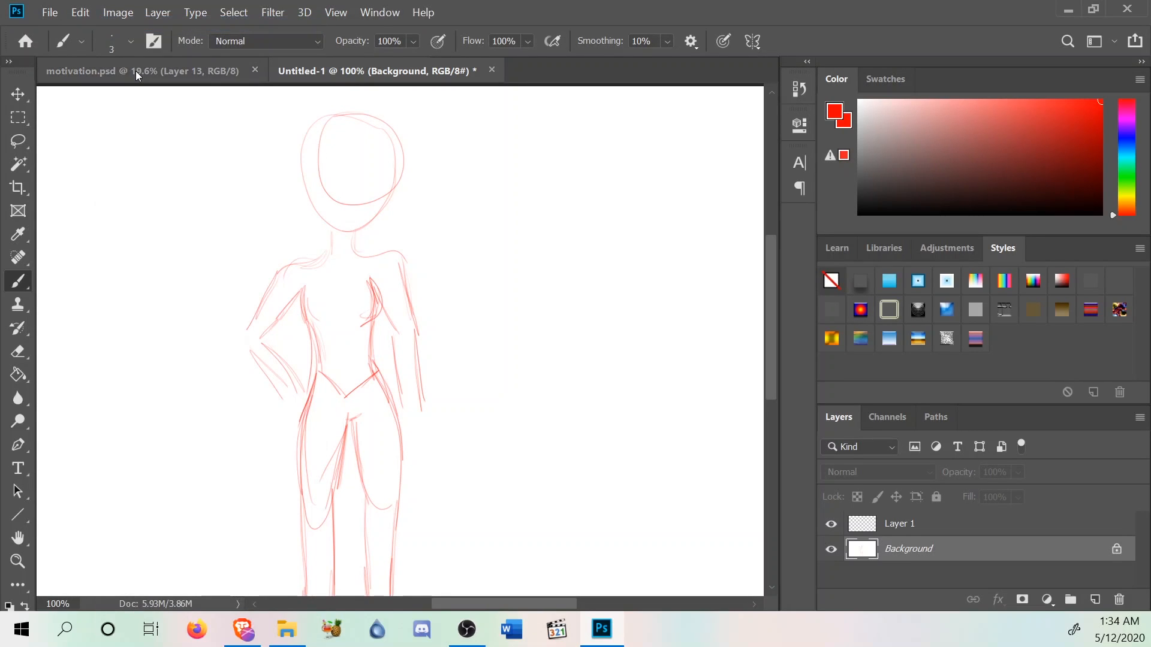
Switch to the motivation.psd reference collage and zoom in to 33.3%.
{"action": "left_click", "coordinate": [135, 70]}
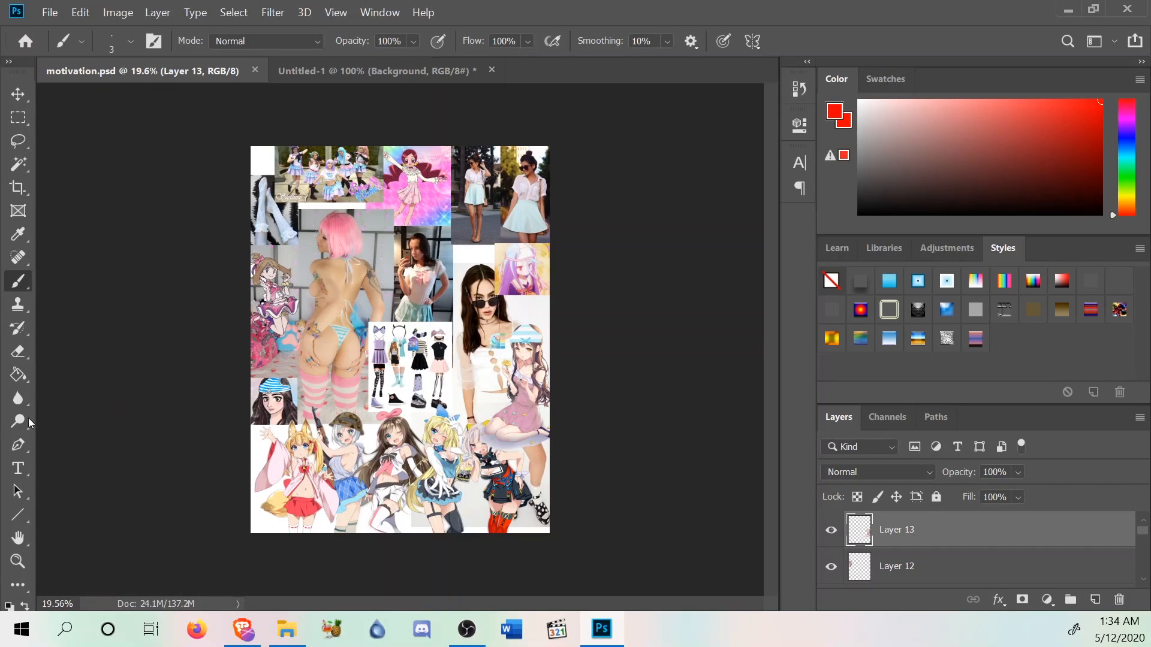
{"action": "left_click", "coordinate": [10, 562]}
{"action": "right_click", "coordinate": [377, 487]}
{"action": "left_click", "coordinate": [396, 573]}
{"action": "right_click", "coordinate": [386, 355]}
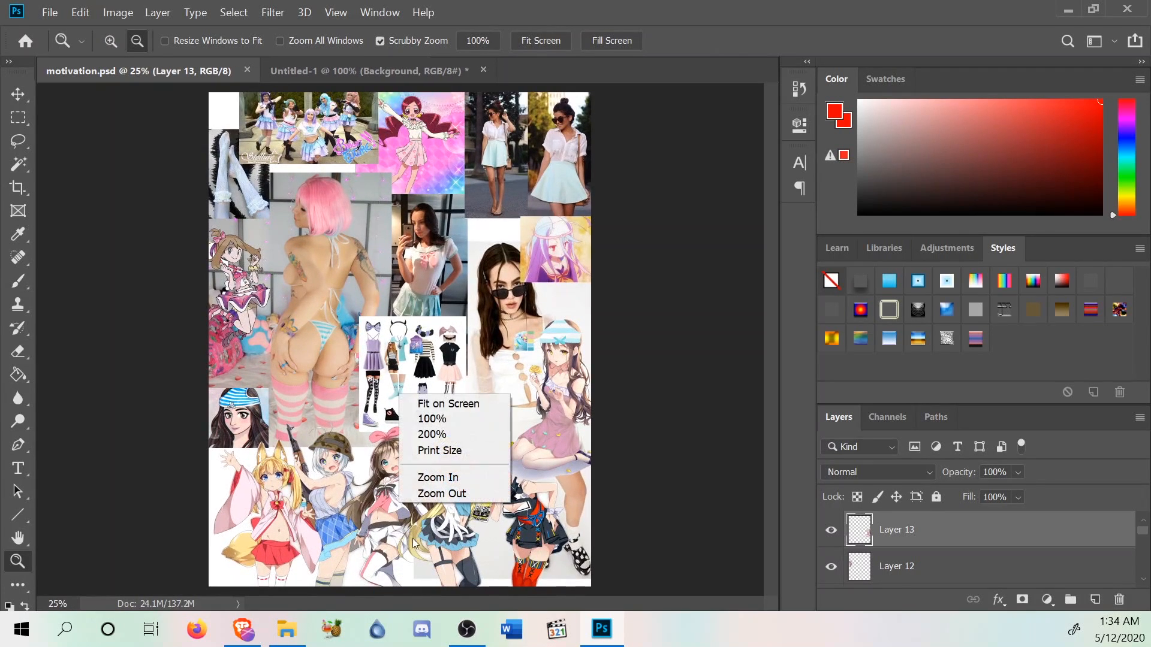
{"action": "left_click", "coordinate": [424, 476]}
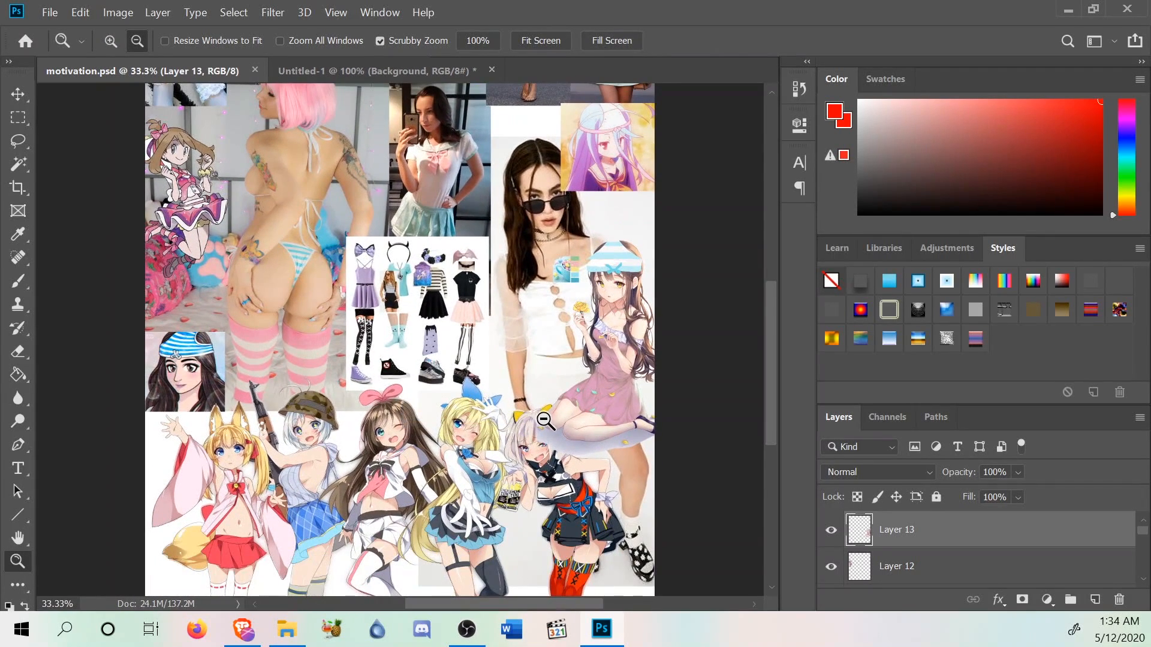
Look over the whole reference collage, examining the outfits, stockings, accessories and anime characters from the upper row to the lower row.
{"action": "left_click_drag", "start_coordinate": [765, 383], "coordinate": [764, 393]}
{"action": "scroll", "coordinate": [729, 300], "scroll_direction": "down", "scroll_amount": 6}
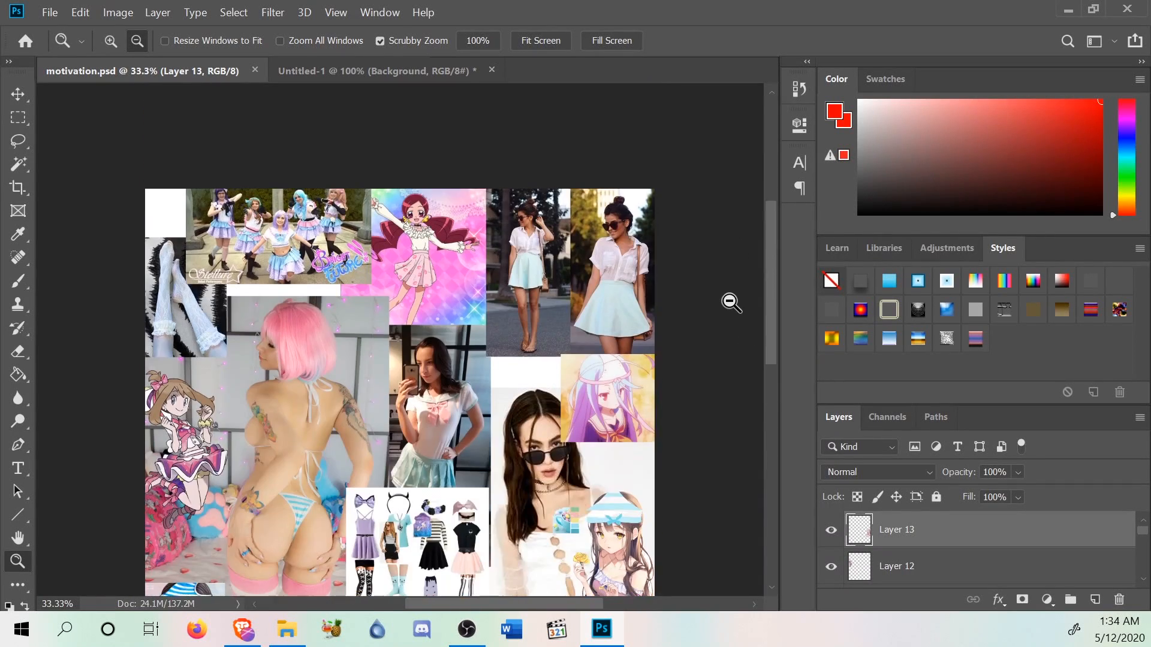
{"action": "scroll", "coordinate": [725, 336], "scroll_direction": "up", "scroll_amount": 2}
{"action": "scroll", "coordinate": [723, 317], "scroll_direction": "up", "scroll_amount": 2}
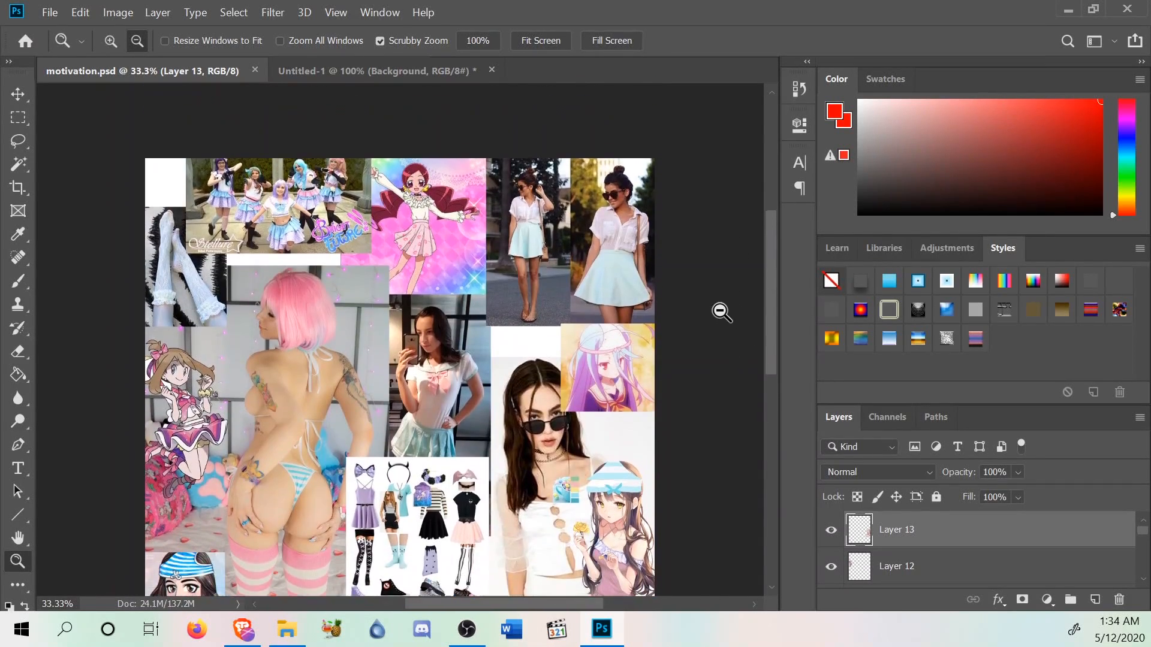
{"action": "scroll", "coordinate": [725, 359], "scroll_direction": "down", "scroll_amount": 6}
{"action": "scroll", "coordinate": [737, 408], "scroll_direction": "down", "scroll_amount": 4}
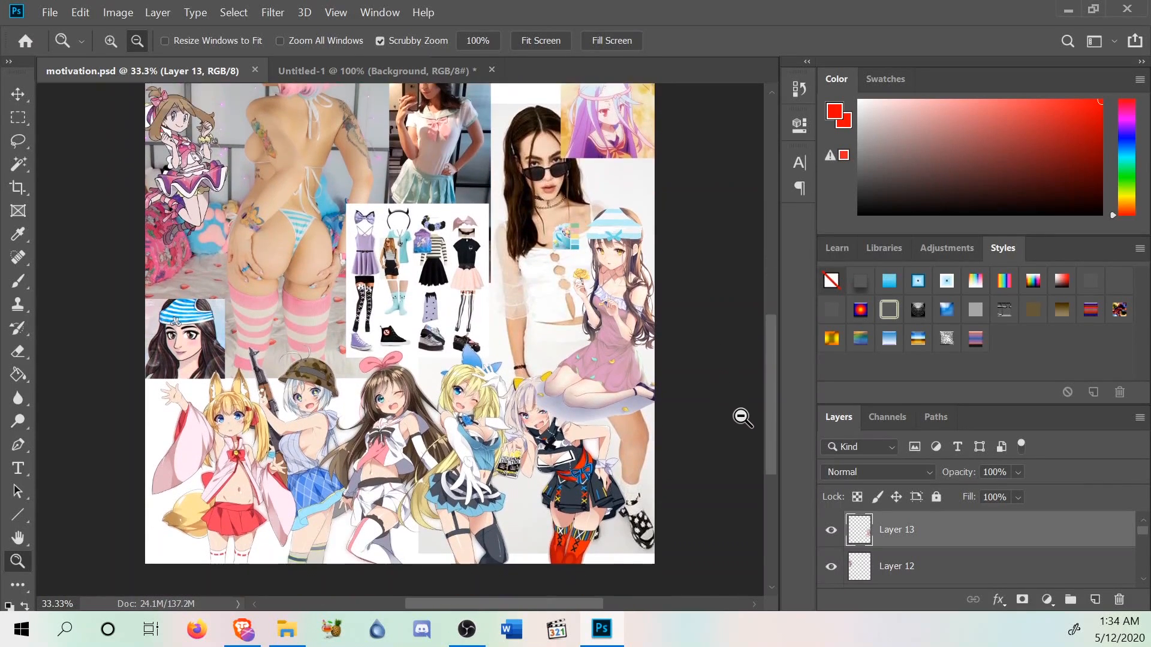
{"action": "scroll", "coordinate": [723, 270], "scroll_direction": "up", "scroll_amount": 12}
{"action": "scroll", "coordinate": [728, 300], "scroll_direction": "down", "scroll_amount": 6}
{"action": "scroll", "coordinate": [737, 300], "scroll_direction": "up", "scroll_amount": 5}
{"action": "scroll", "coordinate": [747, 326], "scroll_direction": "down", "scroll_amount": 7}
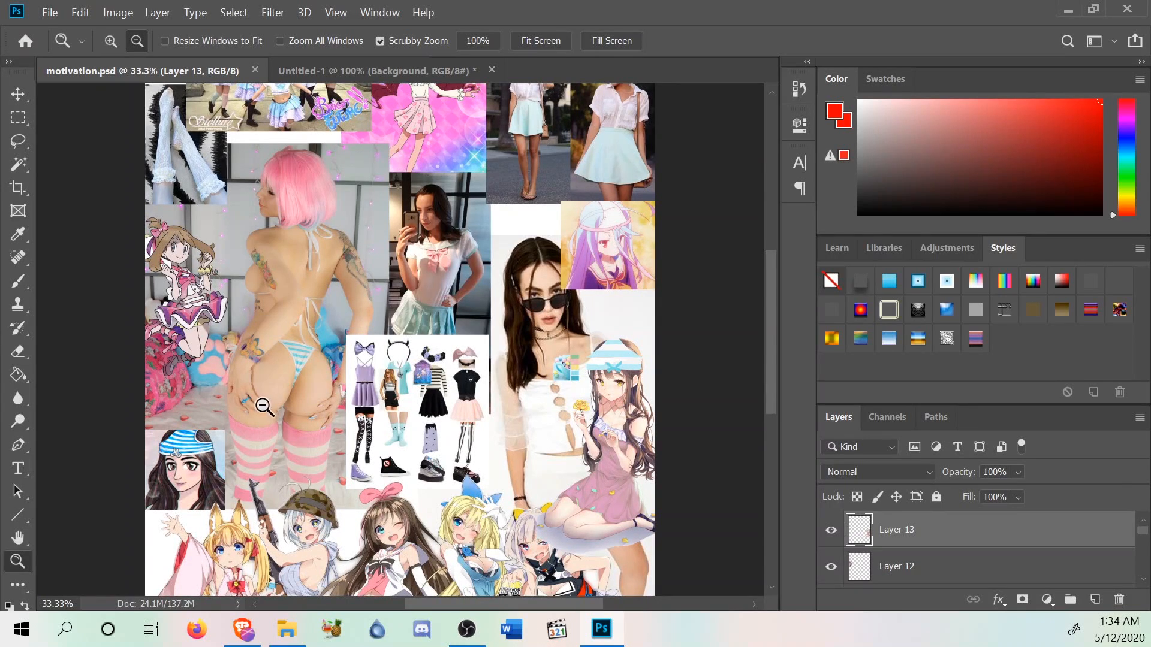
{"action": "scroll", "coordinate": [765, 329], "scroll_direction": "up", "scroll_amount": 5}
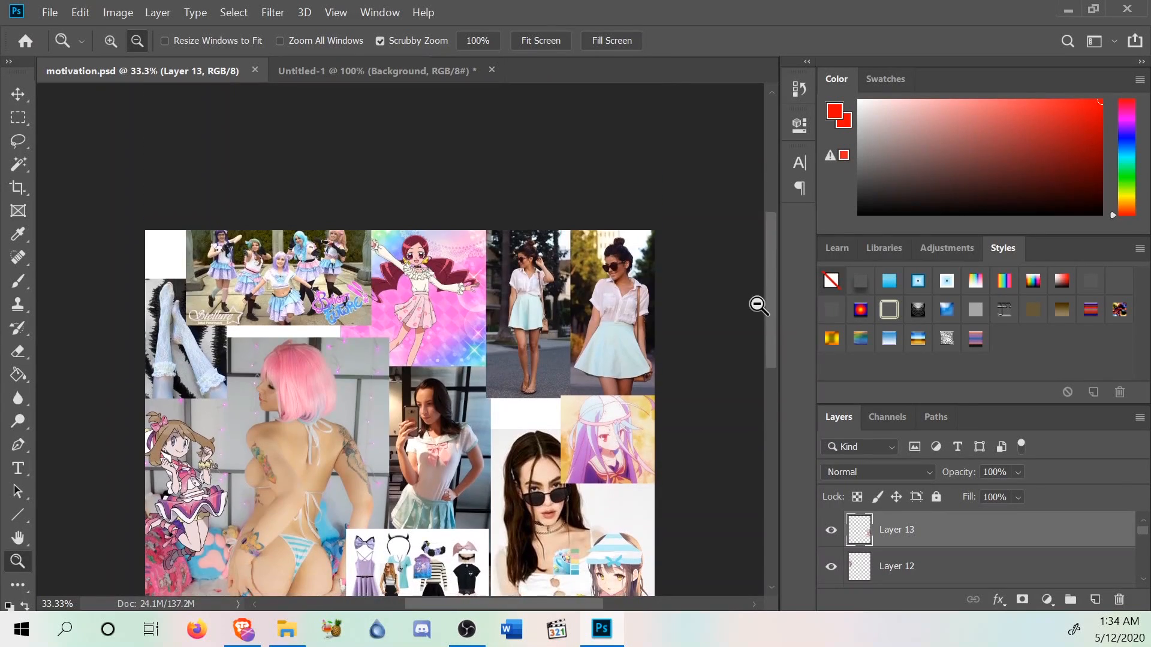
{"action": "scroll", "coordinate": [756, 317], "scroll_direction": "down", "scroll_amount": 4}
{"action": "scroll", "coordinate": [753, 326], "scroll_direction": "down", "scroll_amount": 3}
{"action": "scroll", "coordinate": [748, 282], "scroll_direction": "up", "scroll_amount": 7}
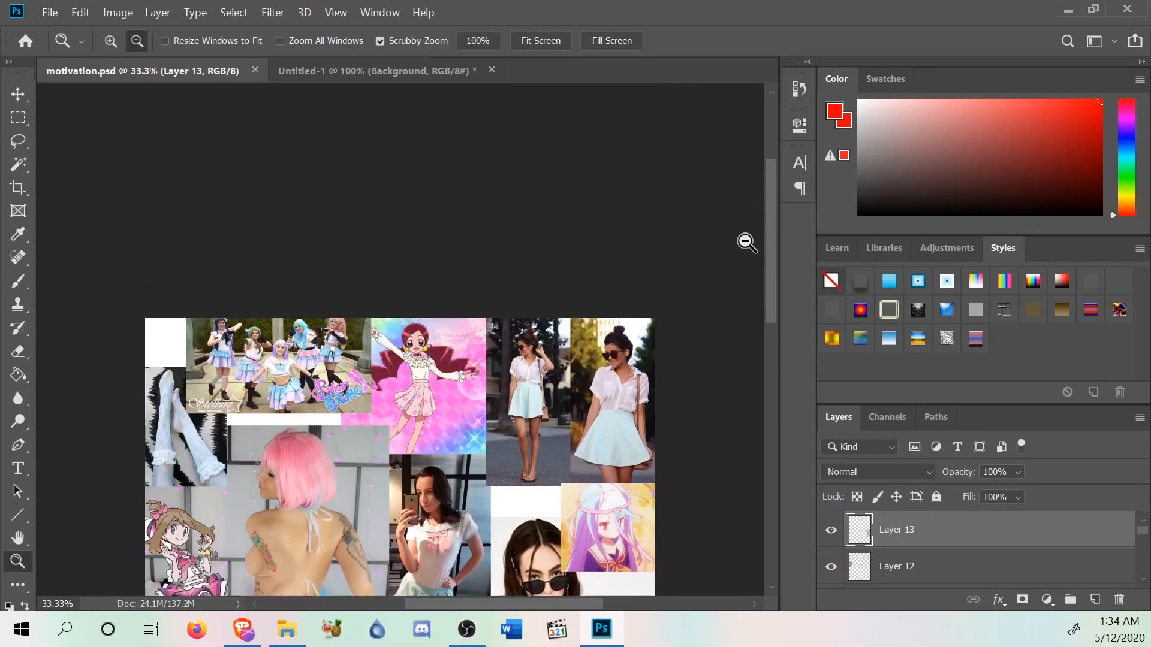
{"action": "scroll", "coordinate": [741, 390], "scroll_direction": "down", "scroll_amount": 10}
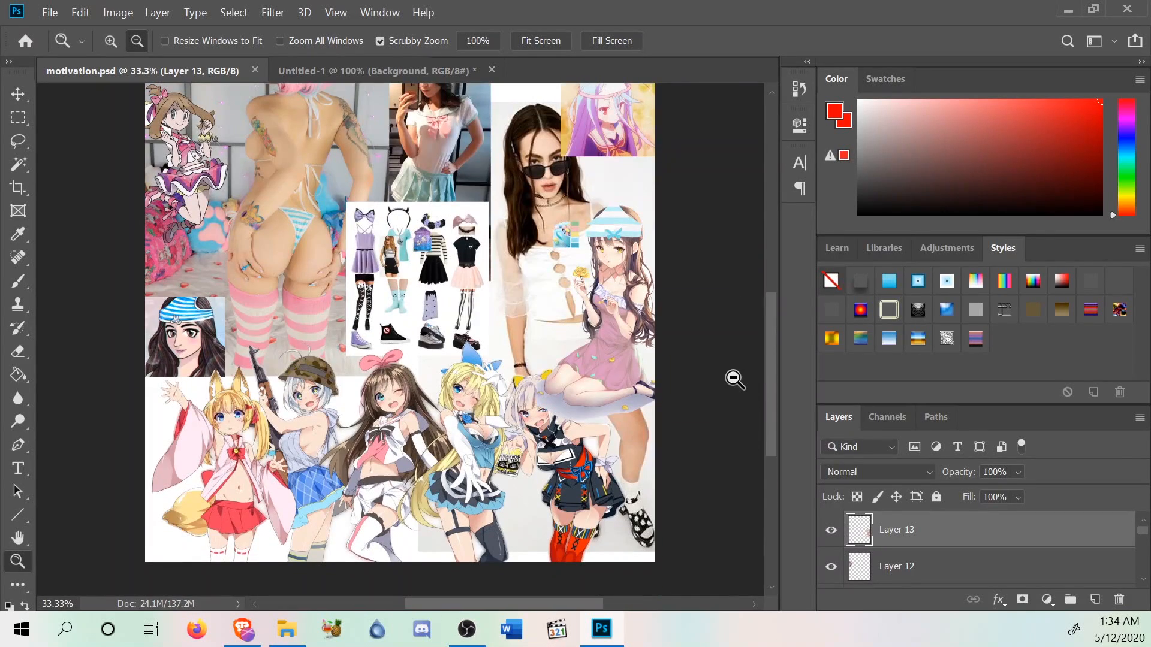
{"action": "scroll", "coordinate": [736, 324], "scroll_direction": "up", "scroll_amount": 4}
{"action": "scroll", "coordinate": [736, 319], "scroll_direction": "down", "scroll_amount": 3}
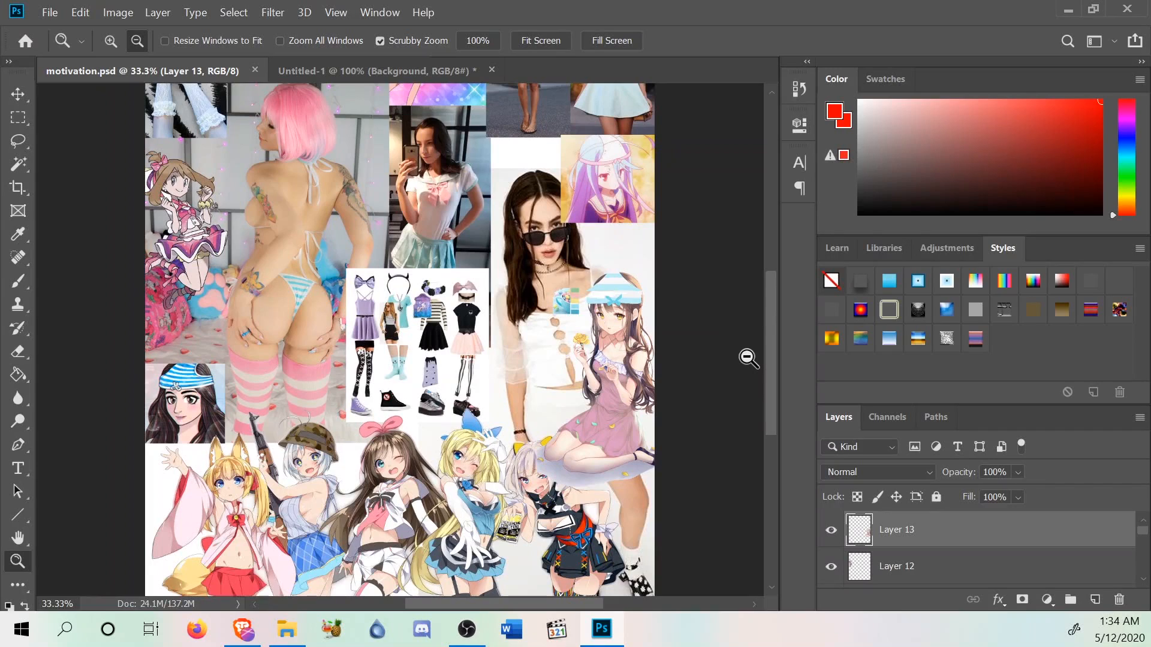
{"action": "scroll", "coordinate": [744, 336], "scroll_direction": "up", "scroll_amount": 5}
{"action": "scroll", "coordinate": [734, 348], "scroll_direction": "down", "scroll_amount": 5}
{"action": "scroll", "coordinate": [729, 342], "scroll_direction": "down", "scroll_amount": 2}
{"action": "scroll", "coordinate": [723, 324], "scroll_direction": "up", "scroll_amount": 5}
{"action": "scroll", "coordinate": [727, 339], "scroll_direction": "down", "scroll_amount": 3}
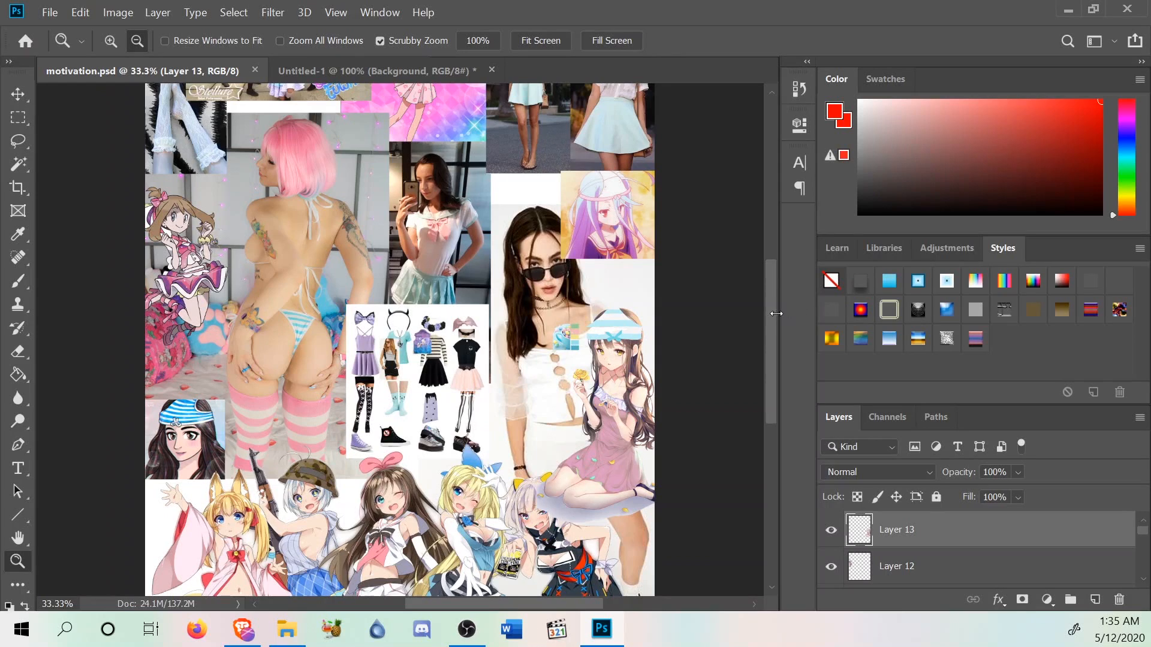
{"action": "mouse_move", "coordinate": [765, 318]}
{"action": "left_mouse_down"}
{"action": "mouse_move", "coordinate": [770, 271]}
{"action": "mouse_move", "coordinate": [771, 361]}
{"action": "mouse_move", "coordinate": [767, 340]}
{"action": "left_mouse_up"}
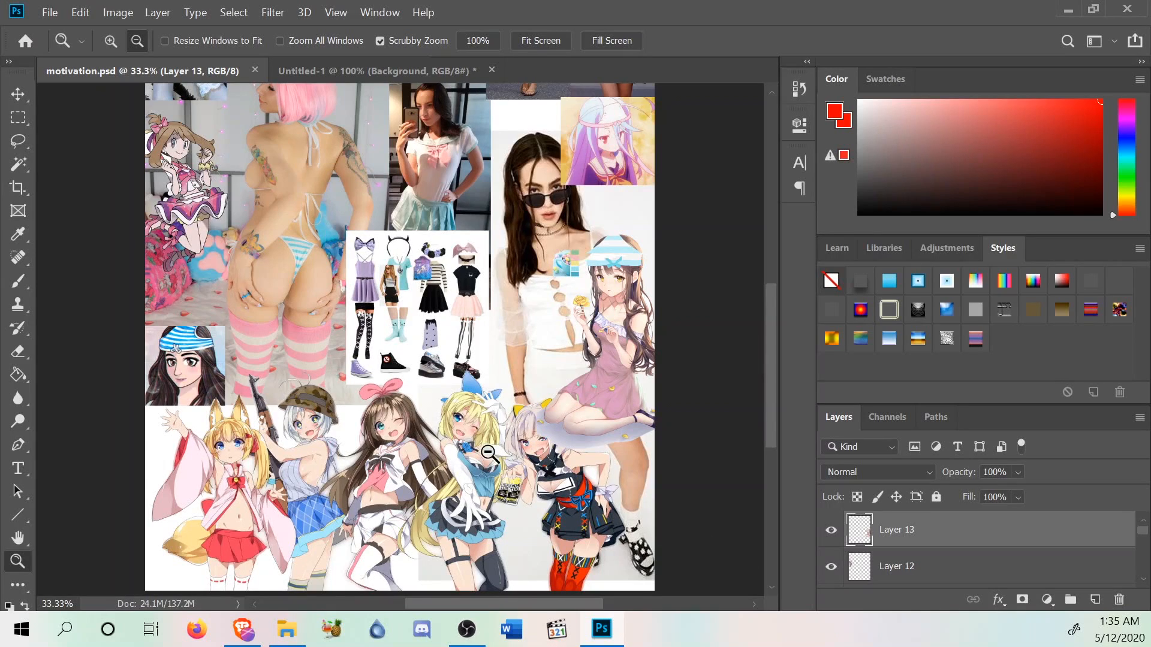
{"action": "scroll", "coordinate": [402, 463], "scroll_direction": "down", "scroll_amount": 1}
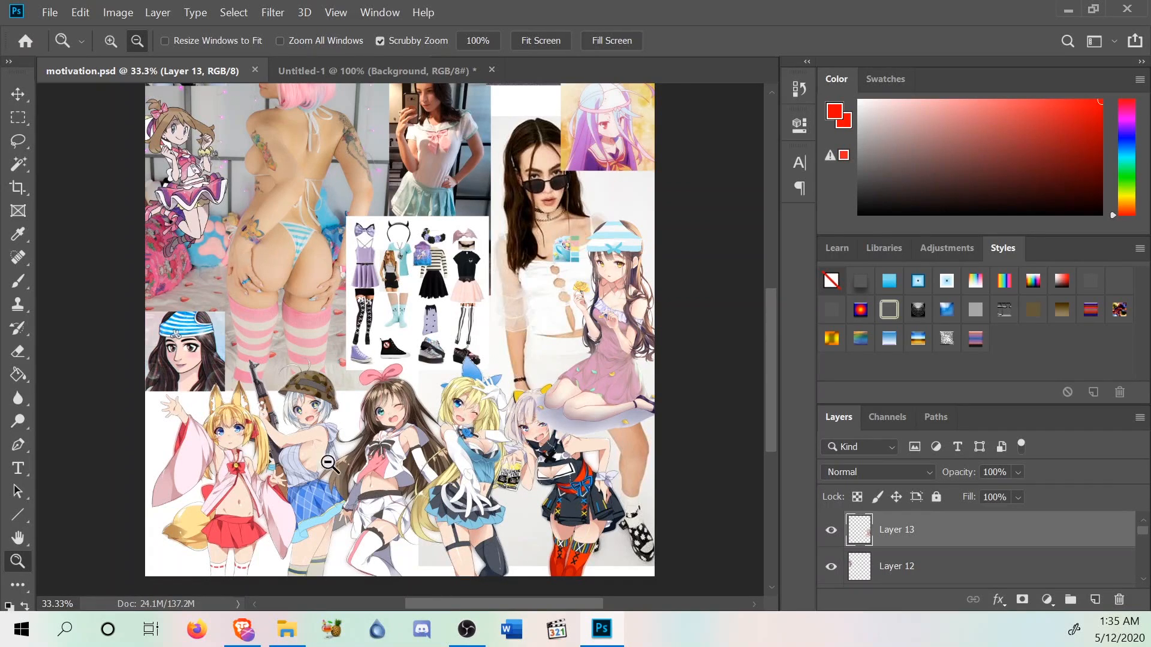
{"action": "scroll", "coordinate": [369, 495], "scroll_direction": "up", "scroll_amount": 4}
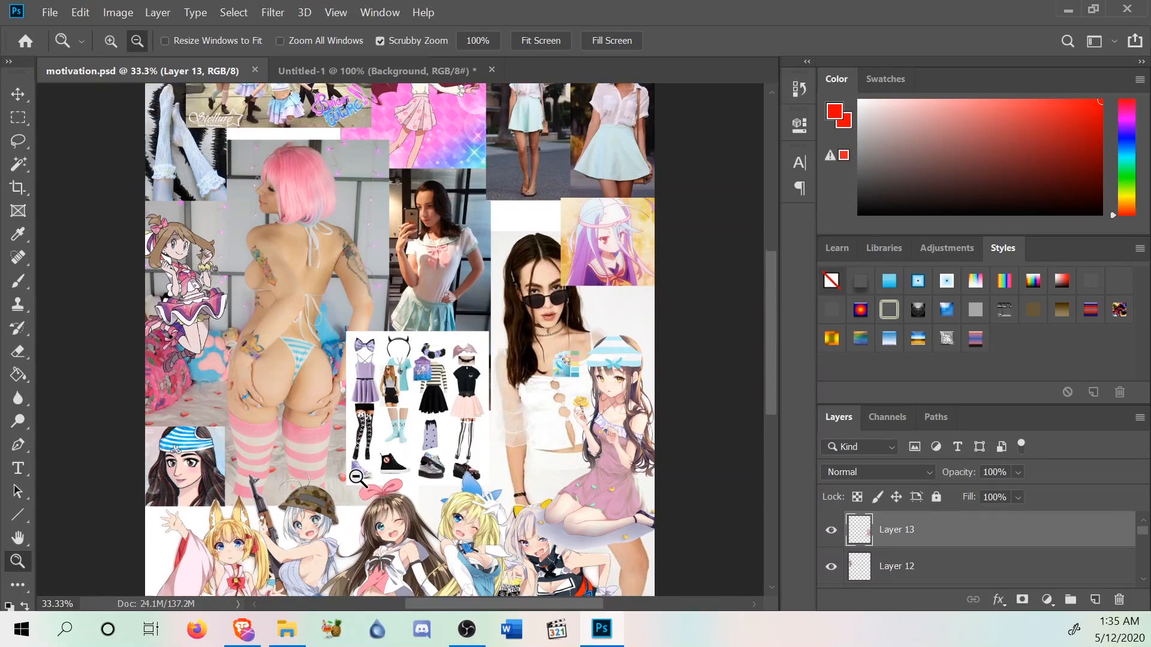
{"action": "scroll", "coordinate": [369, 330], "scroll_direction": "up", "scroll_amount": 2}
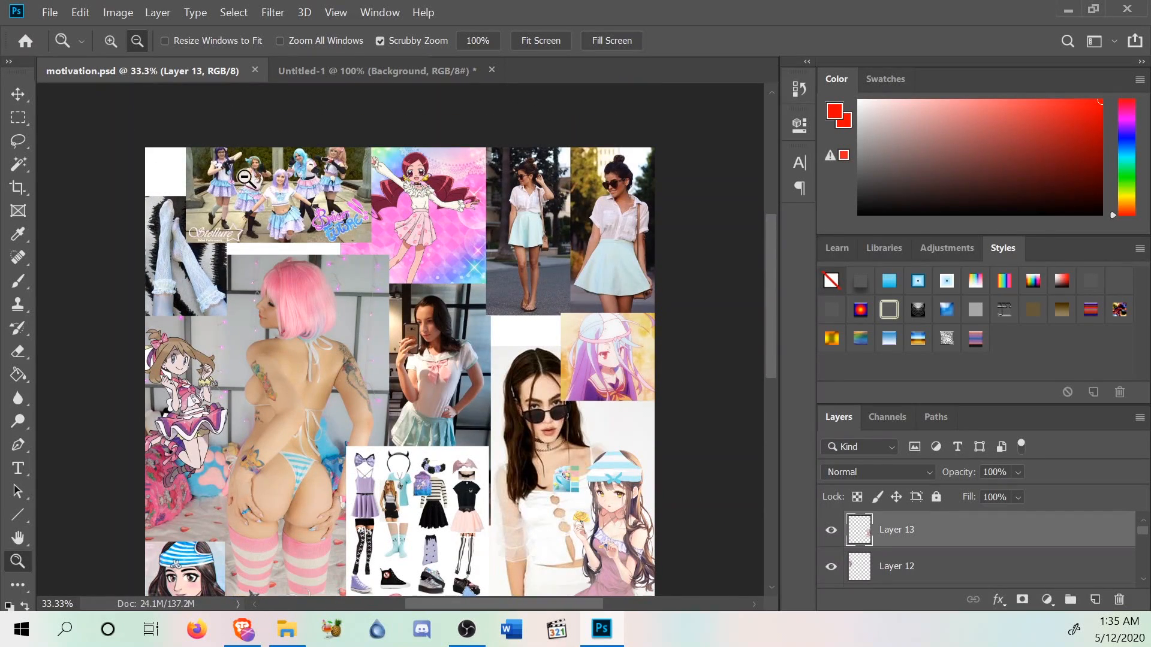
Zoom in to 66.67% on the collage's upper row and examine the group costumes, lace socks and skirt outfits across its width.
{"action": "right_click", "coordinate": [256, 217]}
{"action": "left_click", "coordinate": [321, 298]}
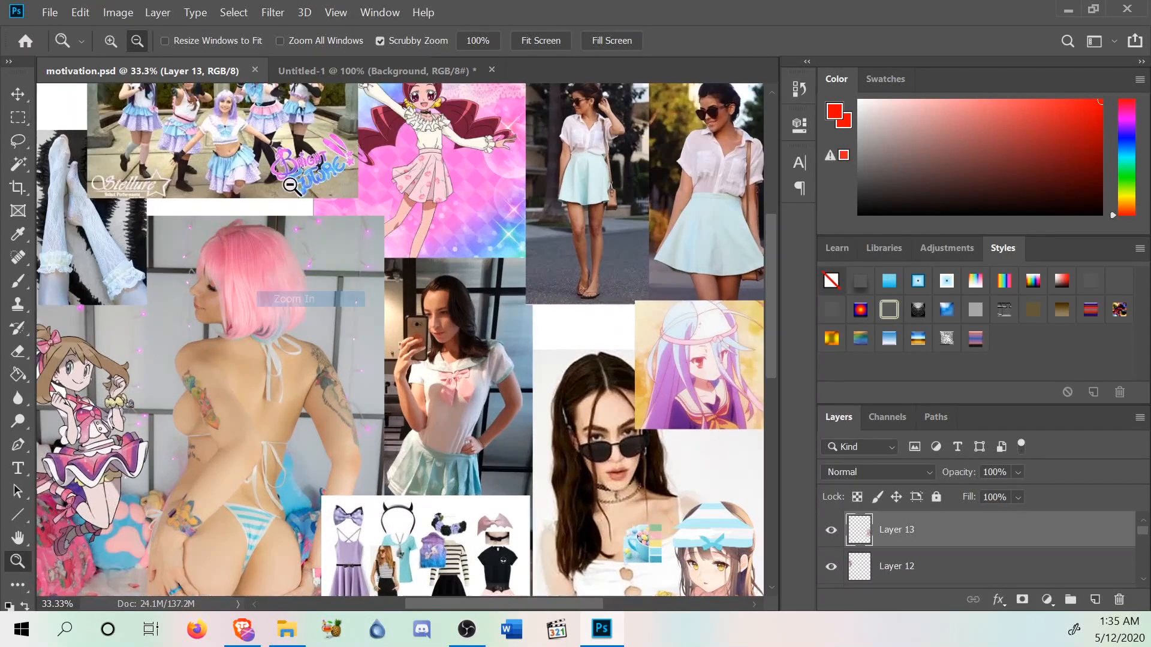
{"action": "right_click", "coordinate": [243, 127]}
{"action": "left_click", "coordinate": [282, 255]}
{"action": "scroll", "coordinate": [456, 451], "scroll_direction": "up", "scroll_amount": 3}
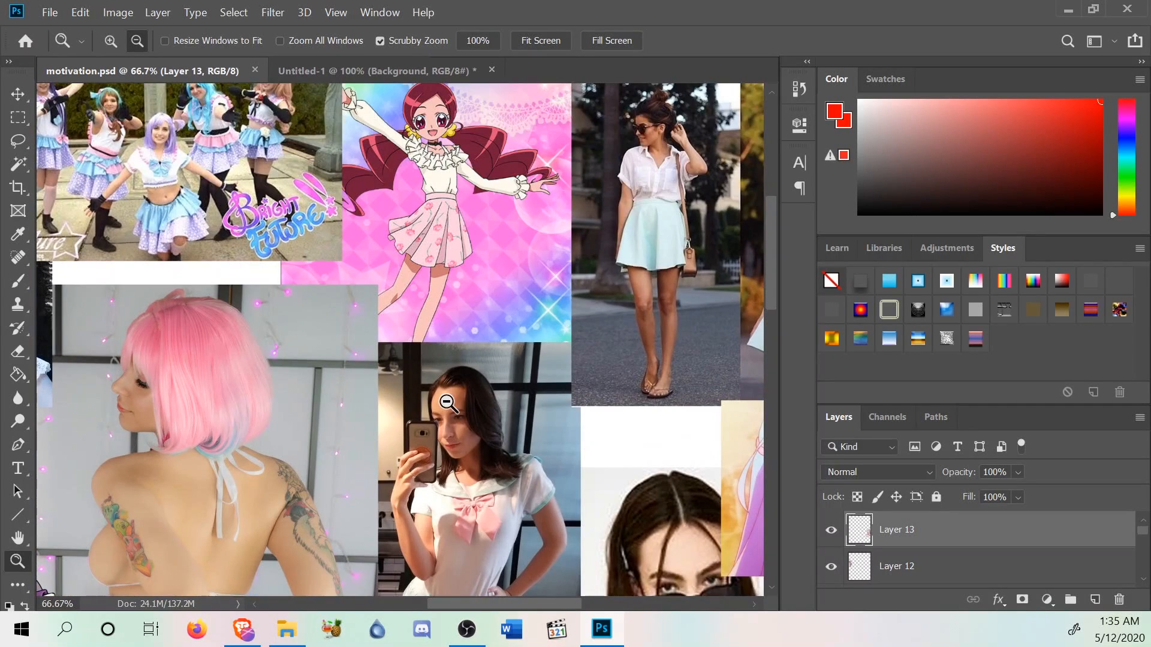
{"action": "left_click_drag", "start_coordinate": [459, 605], "coordinate": [416, 616]}
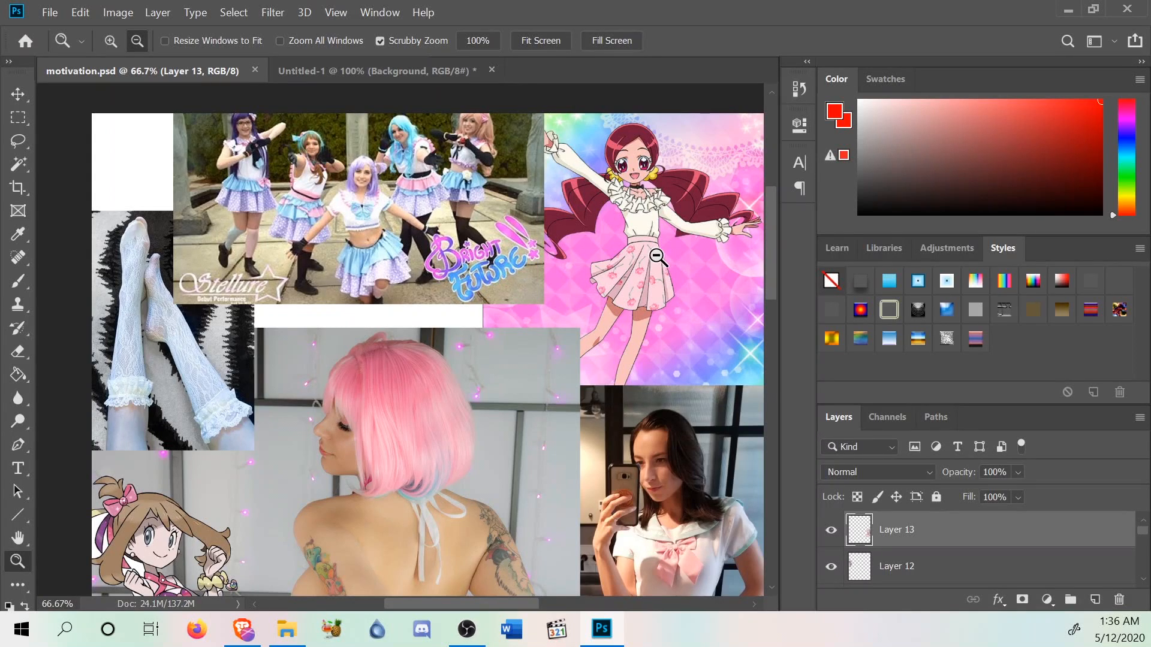
{"action": "left_click_drag", "start_coordinate": [475, 604], "coordinate": [529, 604]}
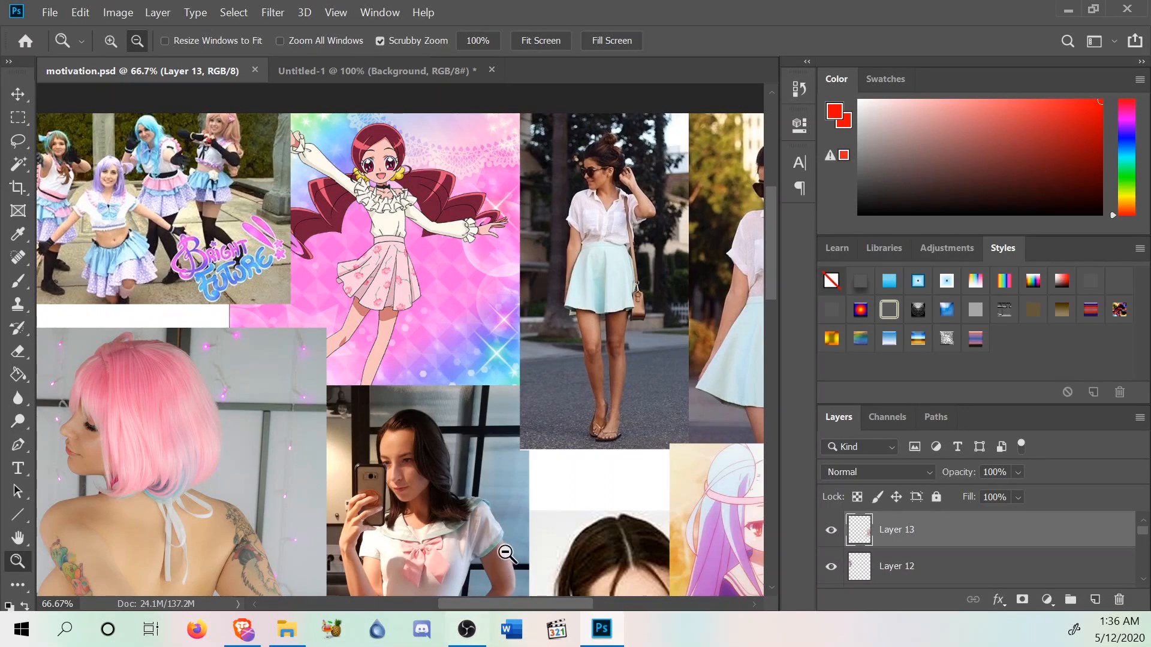
{"action": "left_click_drag", "start_coordinate": [494, 604], "coordinate": [502, 604]}
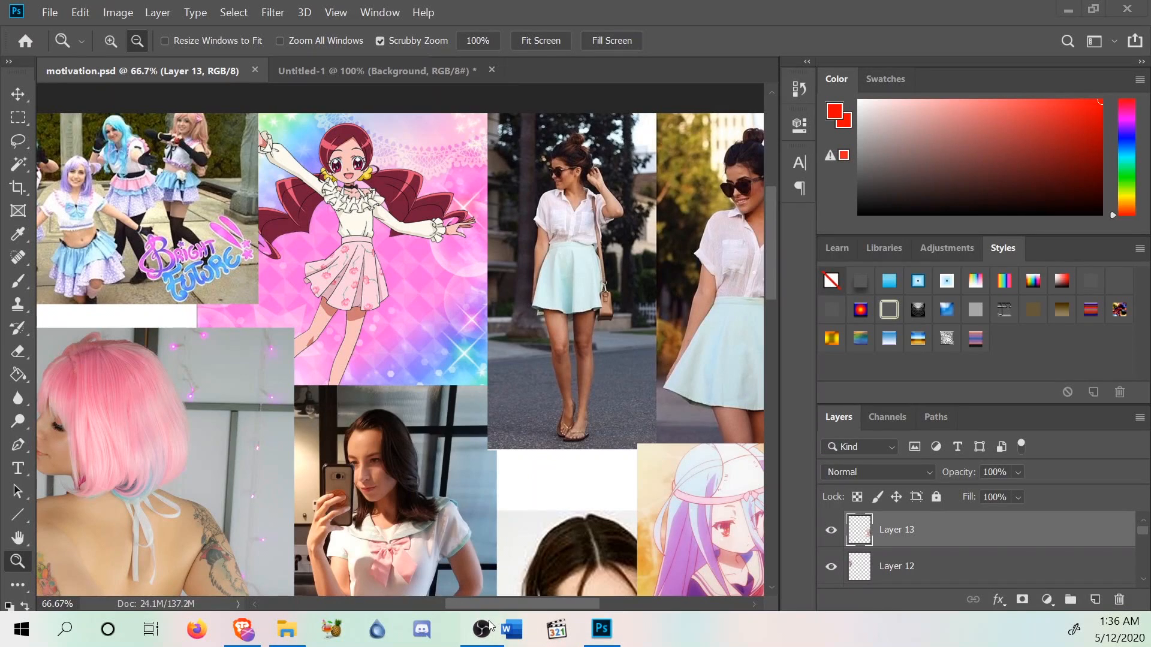
{"action": "left_click_drag", "start_coordinate": [554, 604], "coordinate": [579, 603]}
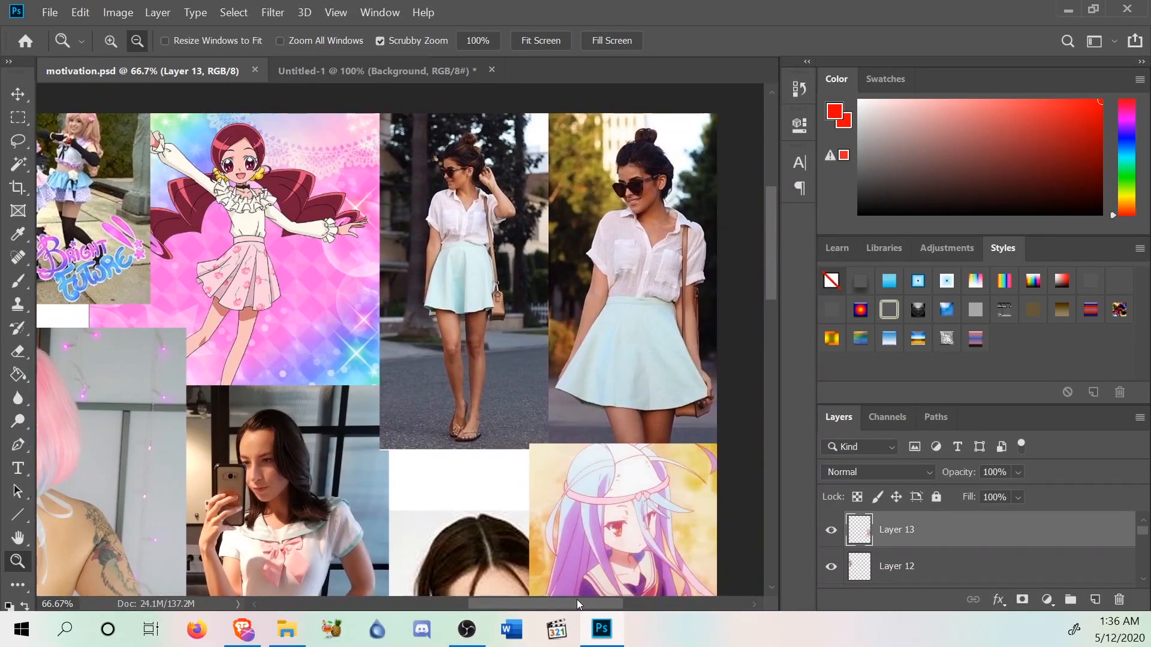
Examine the sailor top with pleated skirt, the mint skirts, the hairstyles, the striped hat and the clothing chart in the collage.
{"action": "scroll", "coordinate": [630, 329], "scroll_direction": "down", "scroll_amount": 2}
{"action": "scroll", "coordinate": [635, 378], "scroll_direction": "up", "scroll_amount": 2}
{"action": "scroll", "coordinate": [529, 385], "scroll_direction": "down", "scroll_amount": 1}
{"action": "scroll", "coordinate": [529, 386], "scroll_direction": "down", "scroll_amount": 5}
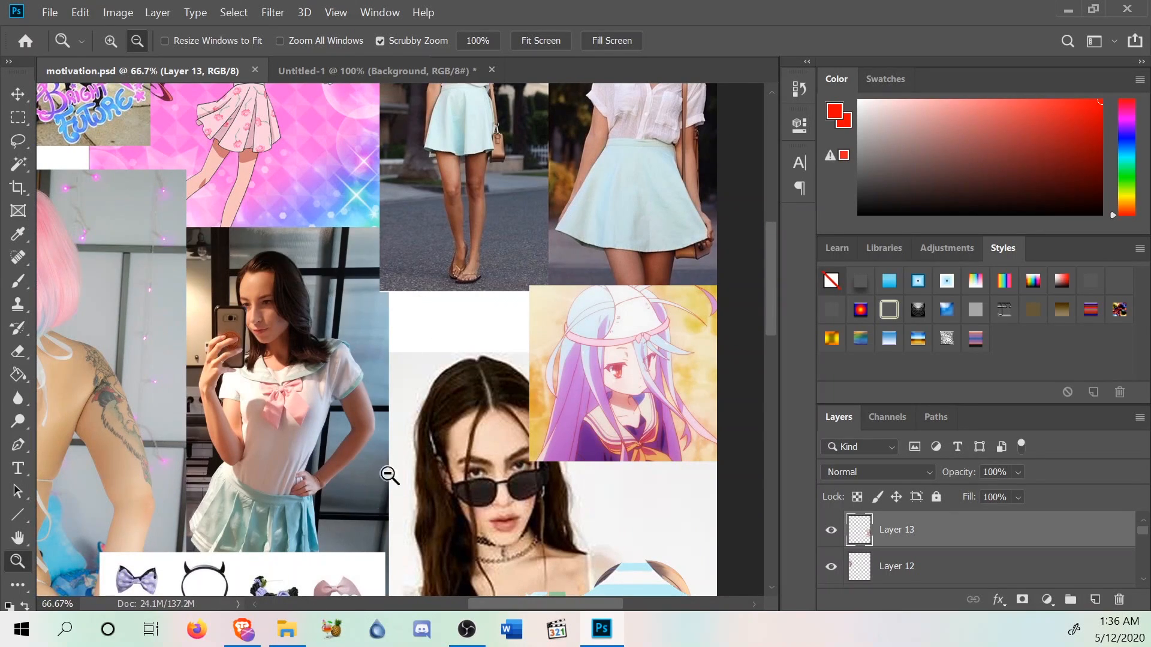
{"action": "scroll", "coordinate": [331, 315], "scroll_direction": "down", "scroll_amount": 2}
{"action": "scroll", "coordinate": [332, 315], "scroll_direction": "down", "scroll_amount": 2}
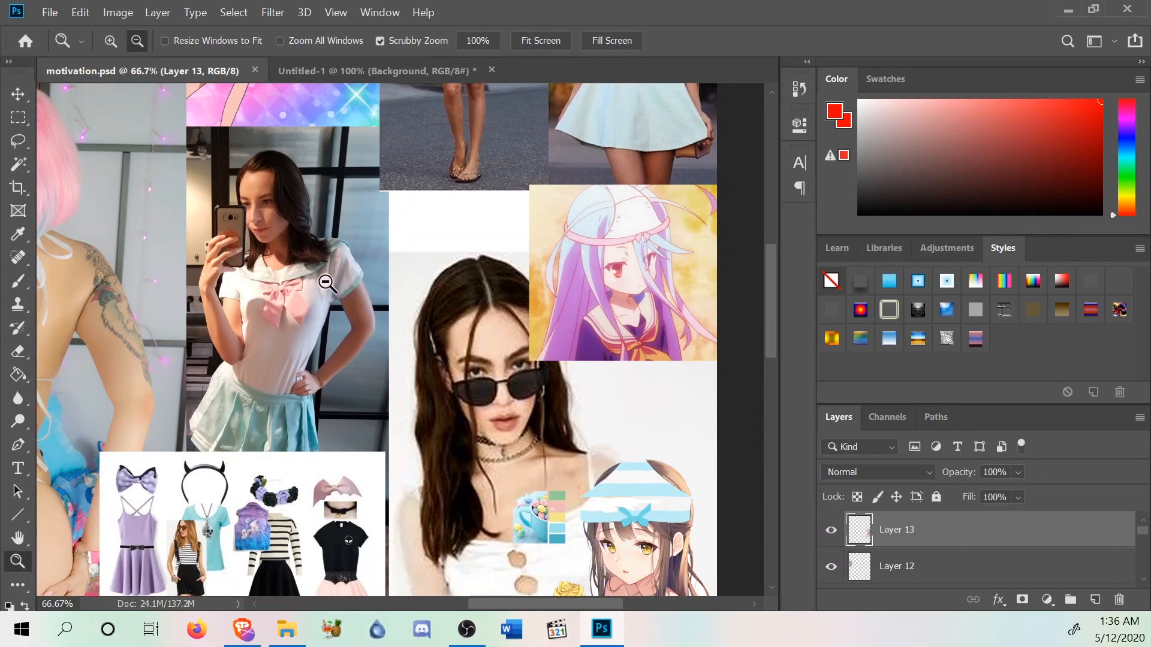
{"action": "scroll", "coordinate": [319, 204], "scroll_direction": "up", "scroll_amount": 2}
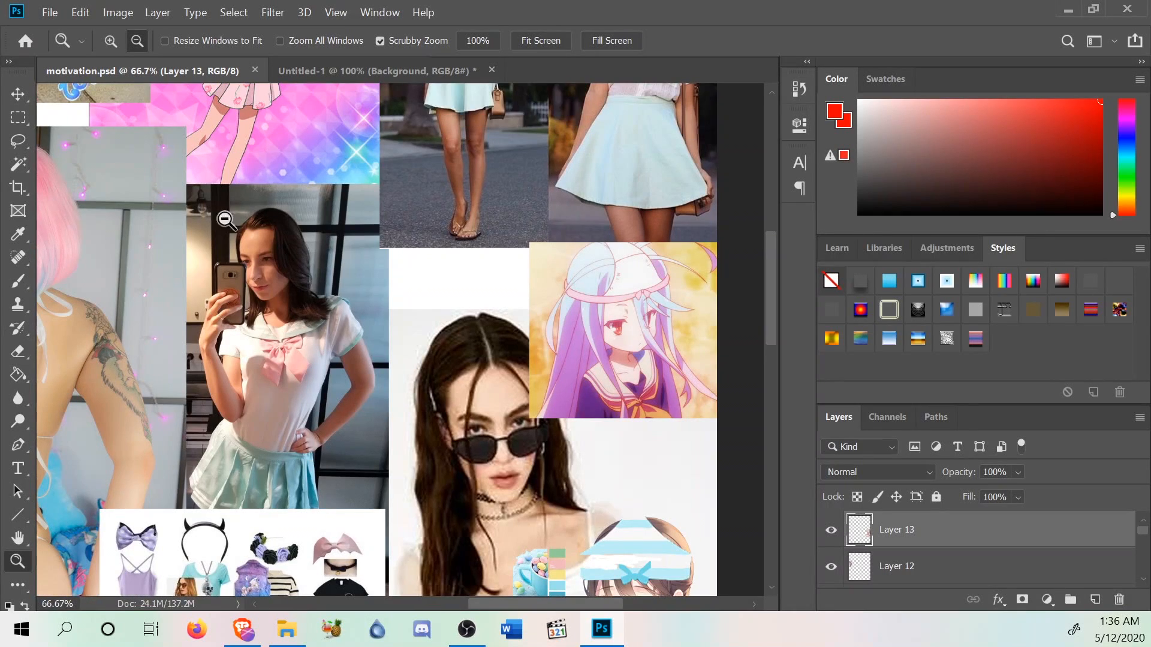
{"action": "scroll", "coordinate": [395, 334], "scroll_direction": "up", "scroll_amount": 2}
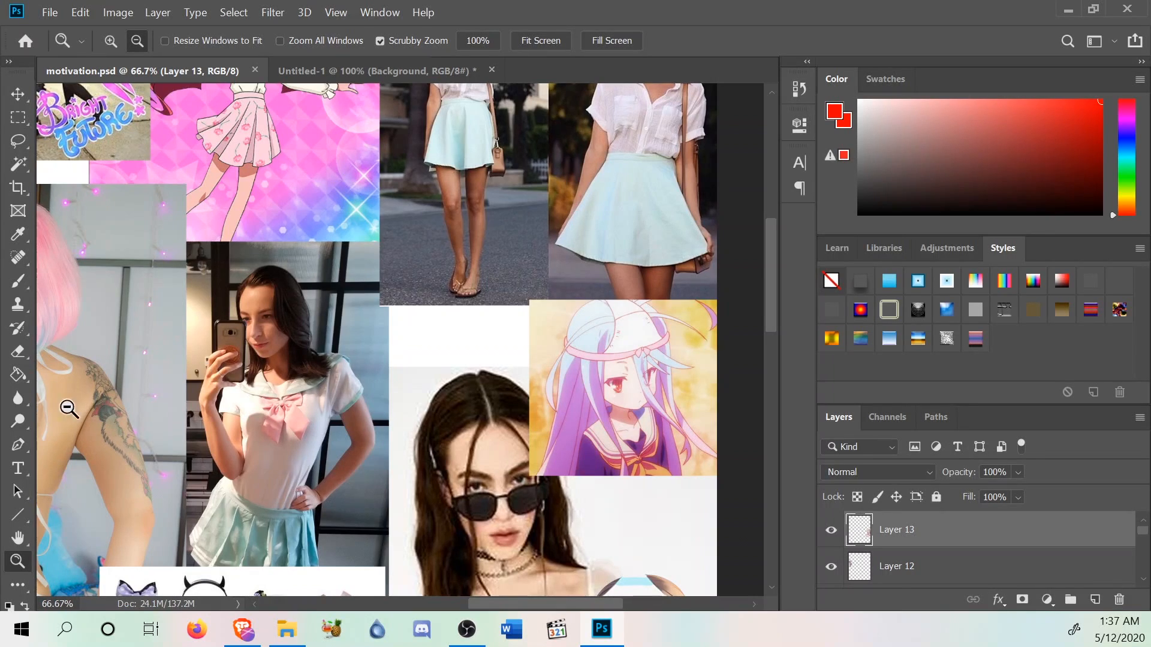
{"action": "scroll", "coordinate": [431, 372], "scroll_direction": "up", "scroll_amount": 3}
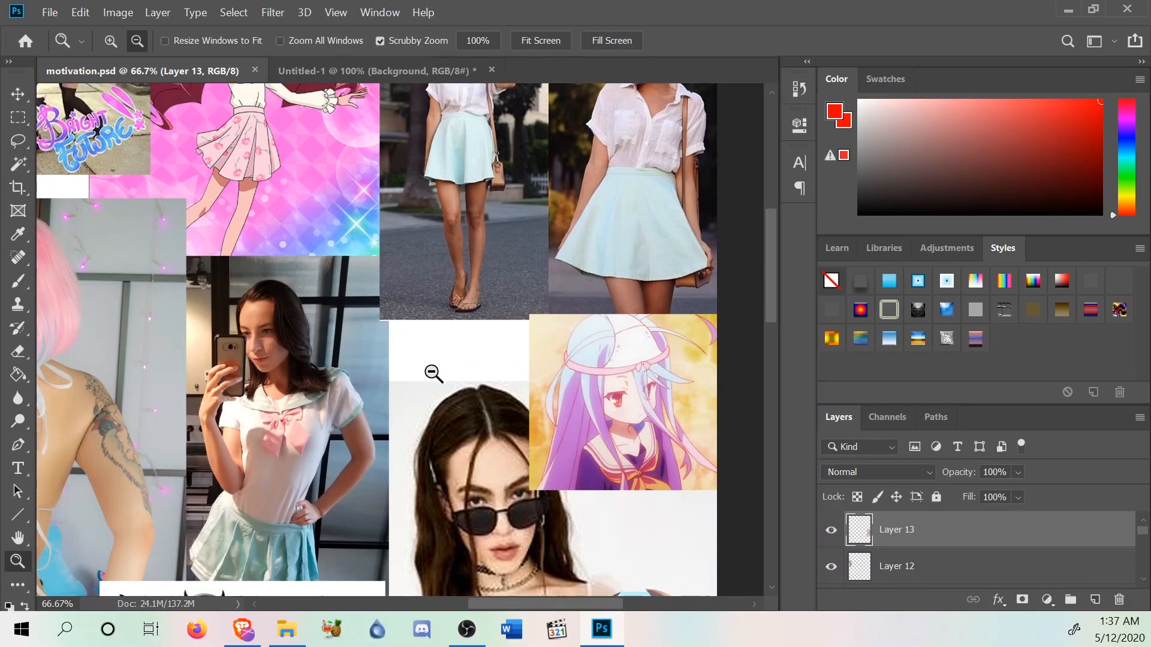
{"action": "scroll", "coordinate": [524, 264], "scroll_direction": "down", "scroll_amount": 4}
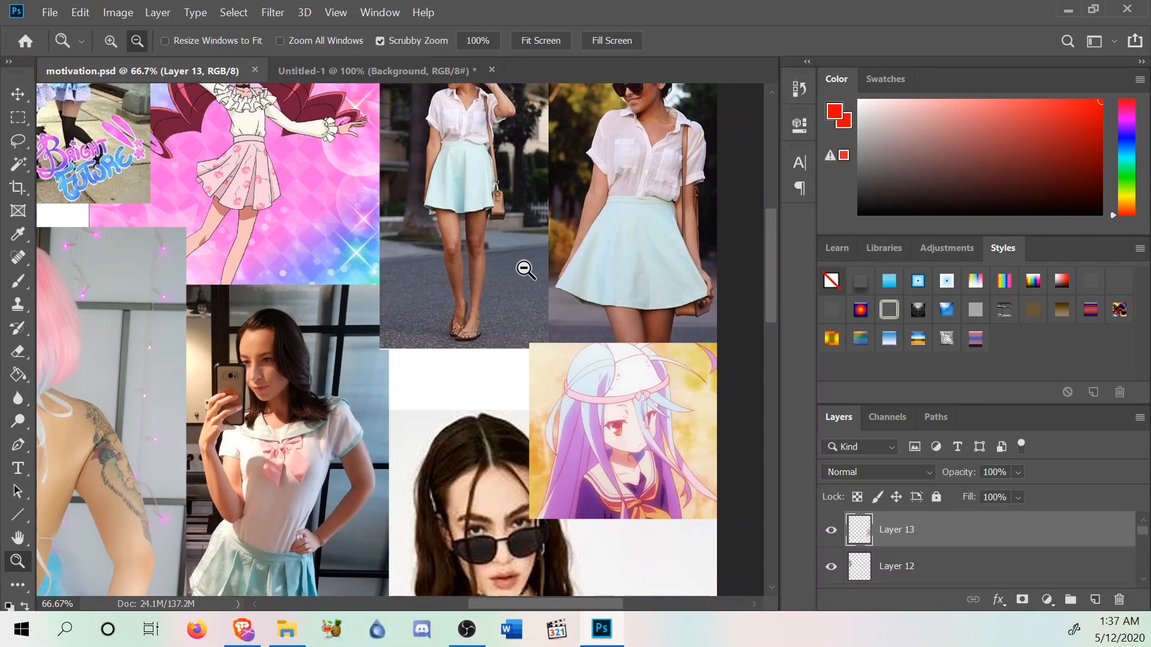
{"action": "scroll", "coordinate": [612, 373], "scroll_direction": "down", "scroll_amount": 2}
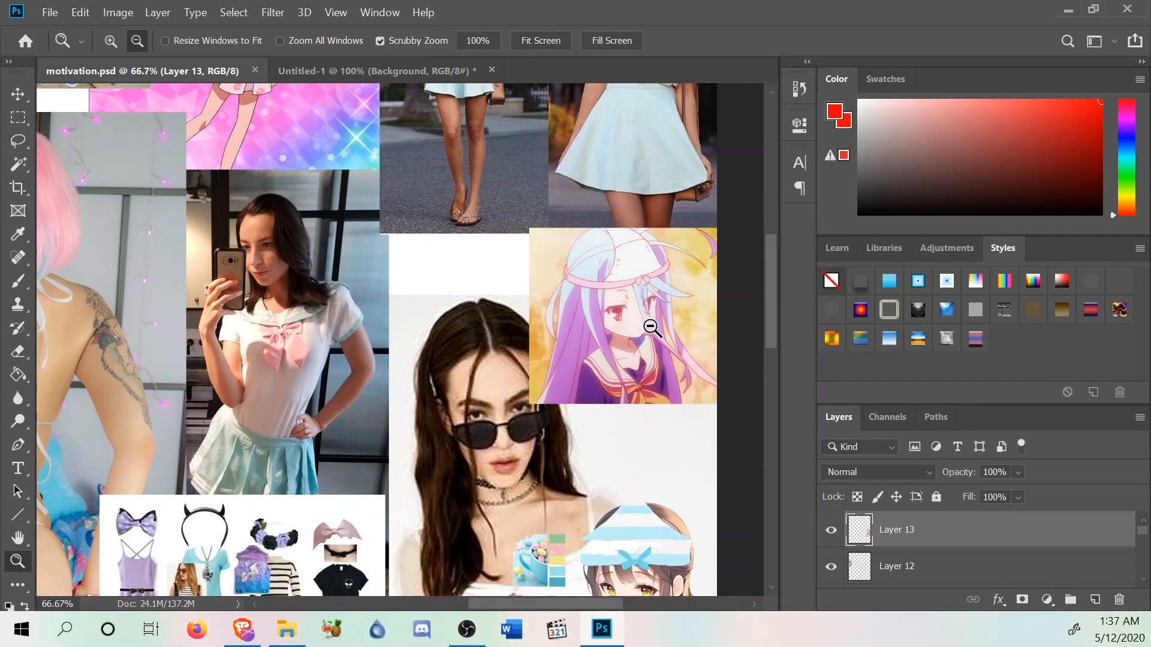
{"action": "scroll", "coordinate": [644, 345], "scroll_direction": "down", "scroll_amount": 2}
{"action": "scroll", "coordinate": [659, 318], "scroll_direction": "down", "scroll_amount": 2}
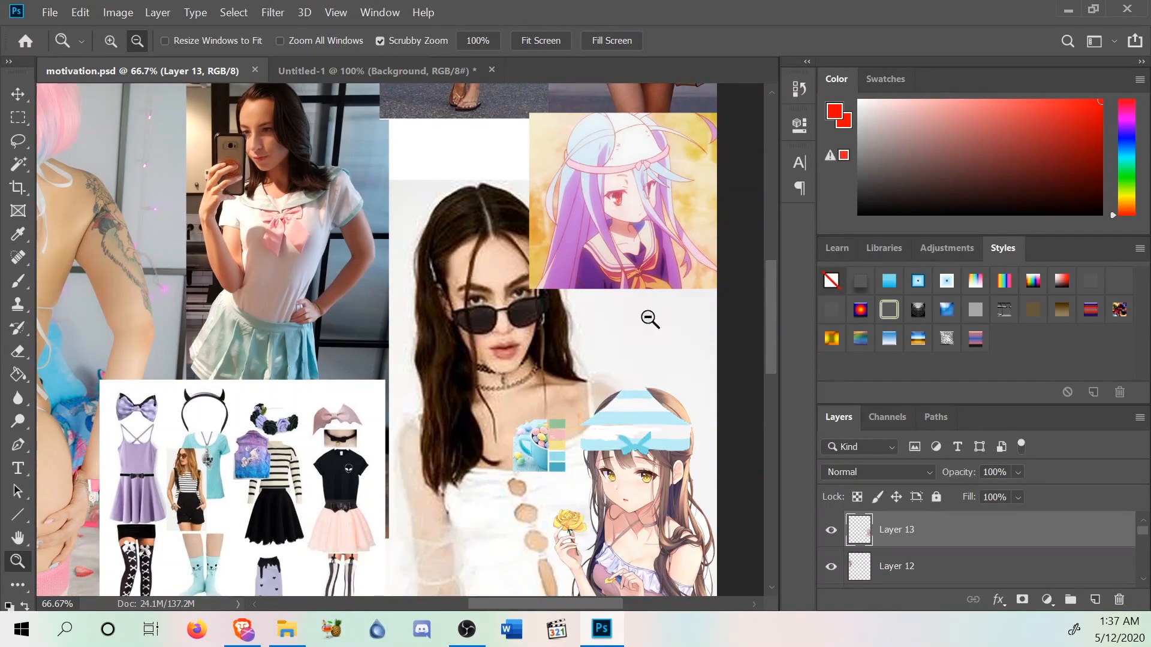
Examine the collage's lower part, including the striped stockings, striped headband, clothing chart and row of anime characters.
{"action": "scroll", "coordinate": [549, 494], "scroll_direction": "down", "scroll_amount": 2}
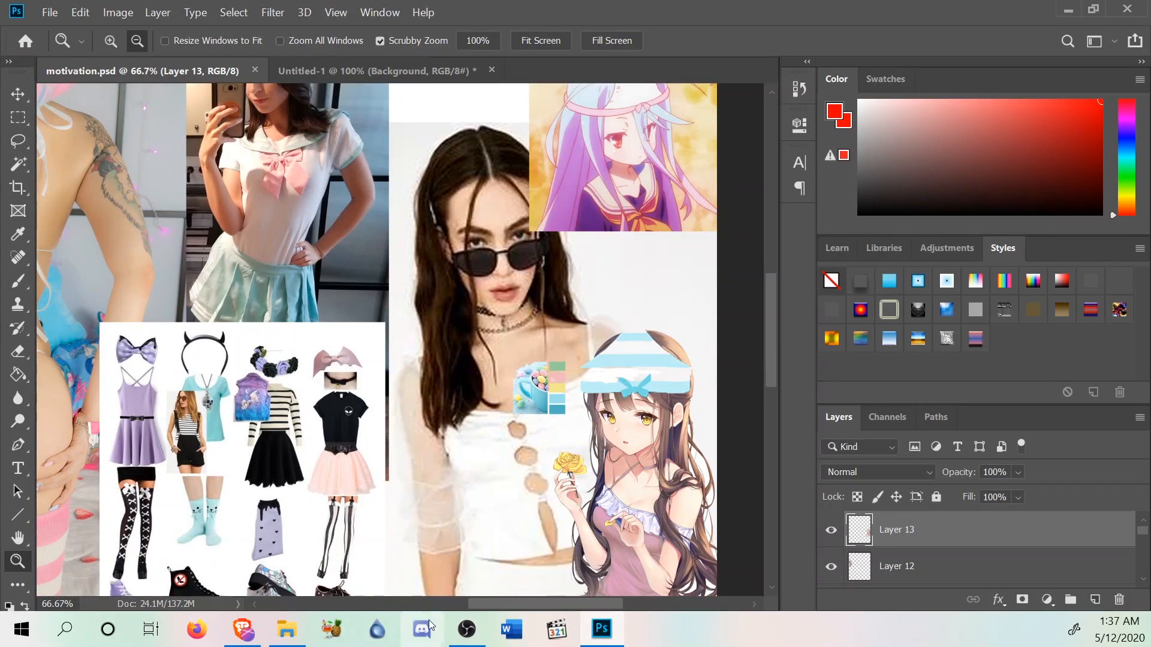
{"action": "left_click_drag", "start_coordinate": [484, 608], "coordinate": [390, 611]}
{"action": "scroll", "coordinate": [385, 577], "scroll_direction": "down", "scroll_amount": 4}
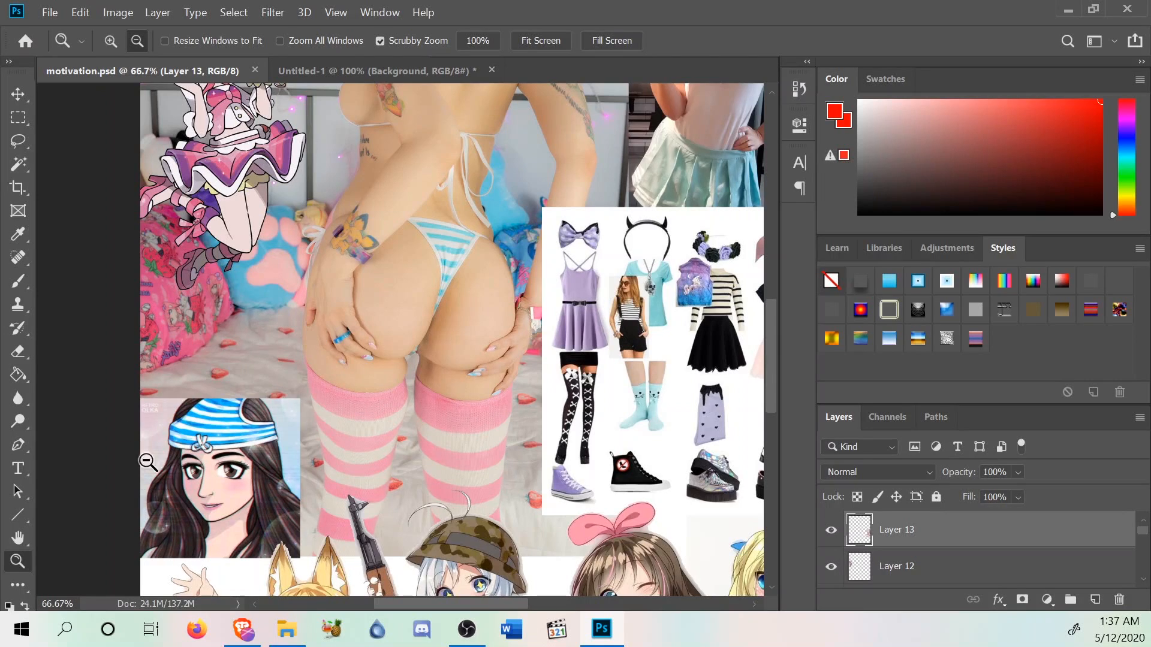
{"action": "scroll", "coordinate": [270, 506], "scroll_direction": "down", "scroll_amount": 2}
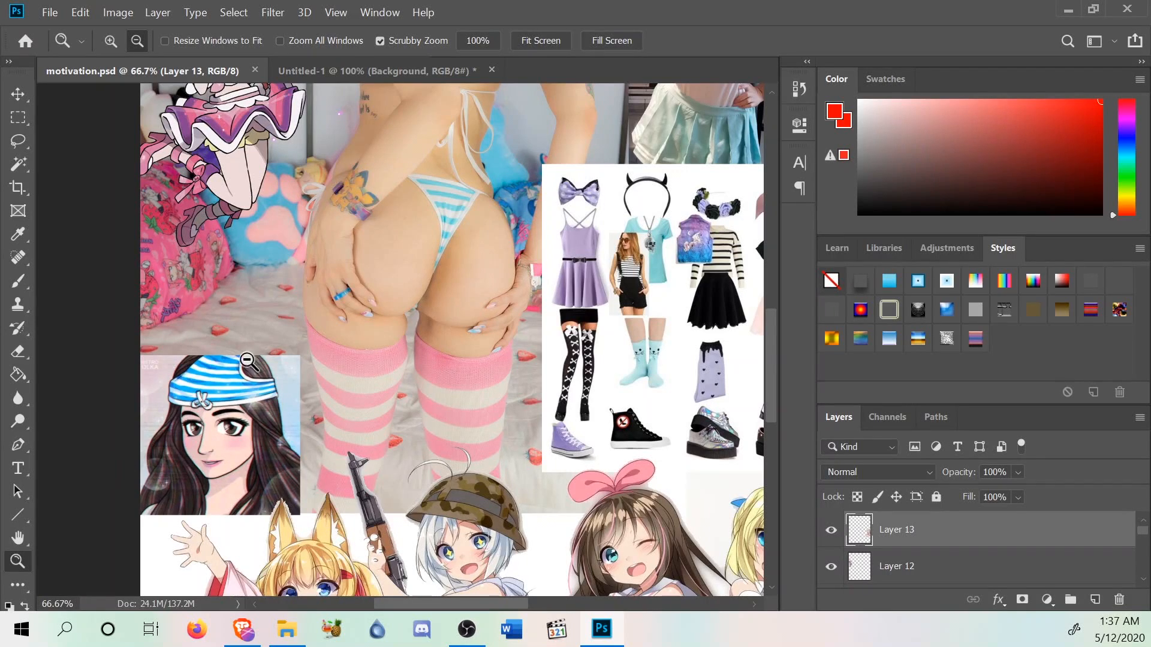
{"action": "scroll", "coordinate": [318, 399], "scroll_direction": "down", "scroll_amount": 2}
{"action": "scroll", "coordinate": [318, 398], "scroll_direction": "down", "scroll_amount": 3}
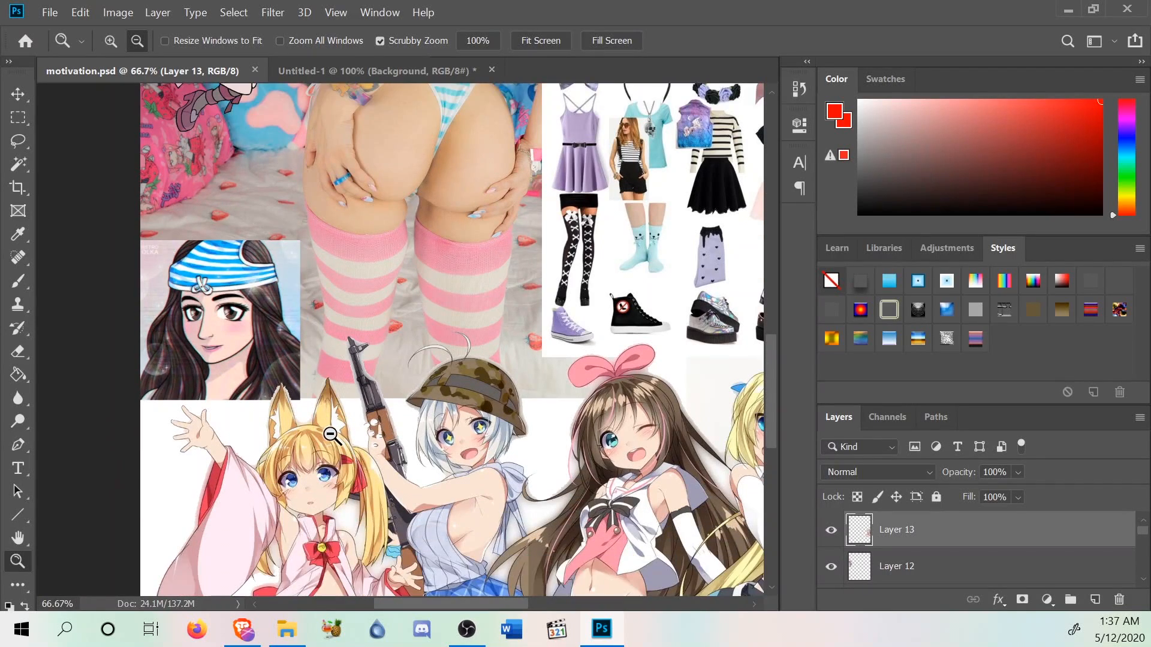
{"action": "scroll", "coordinate": [335, 435], "scroll_direction": "down", "scroll_amount": 2}
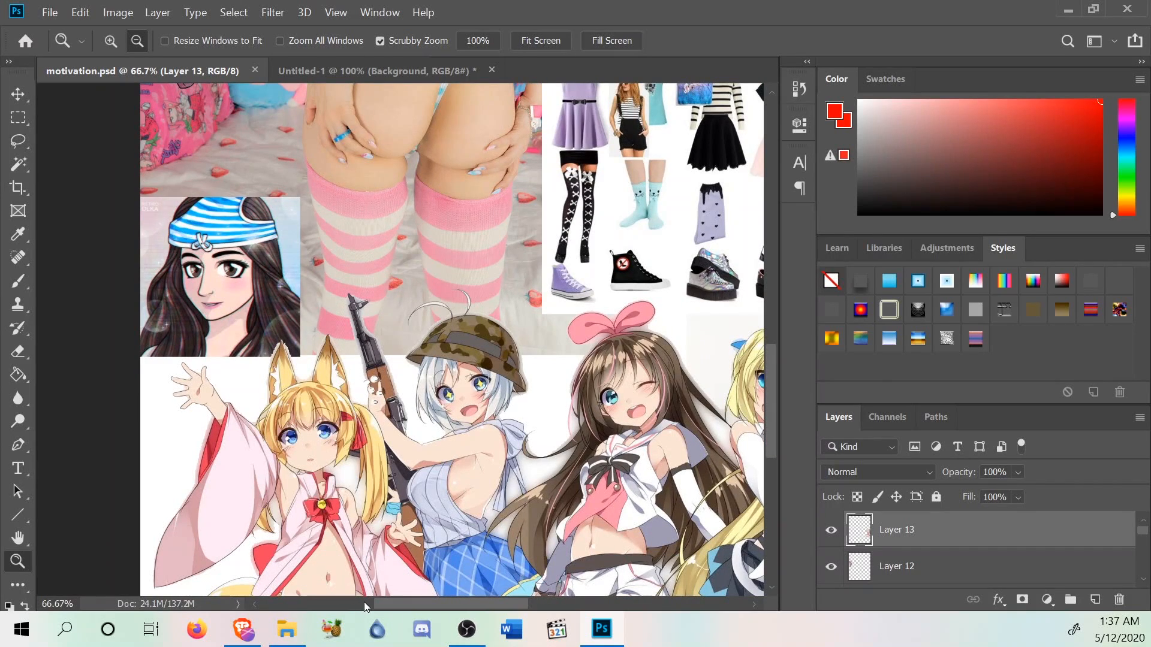
Examine the white cut-out top, the pink-dress character with the striped hat, and the clothing chart's outfits and shoes in the collage.
{"action": "left_click_drag", "start_coordinate": [385, 605], "coordinate": [497, 572]}
{"action": "scroll", "coordinate": [402, 478], "scroll_direction": "up", "scroll_amount": 3}
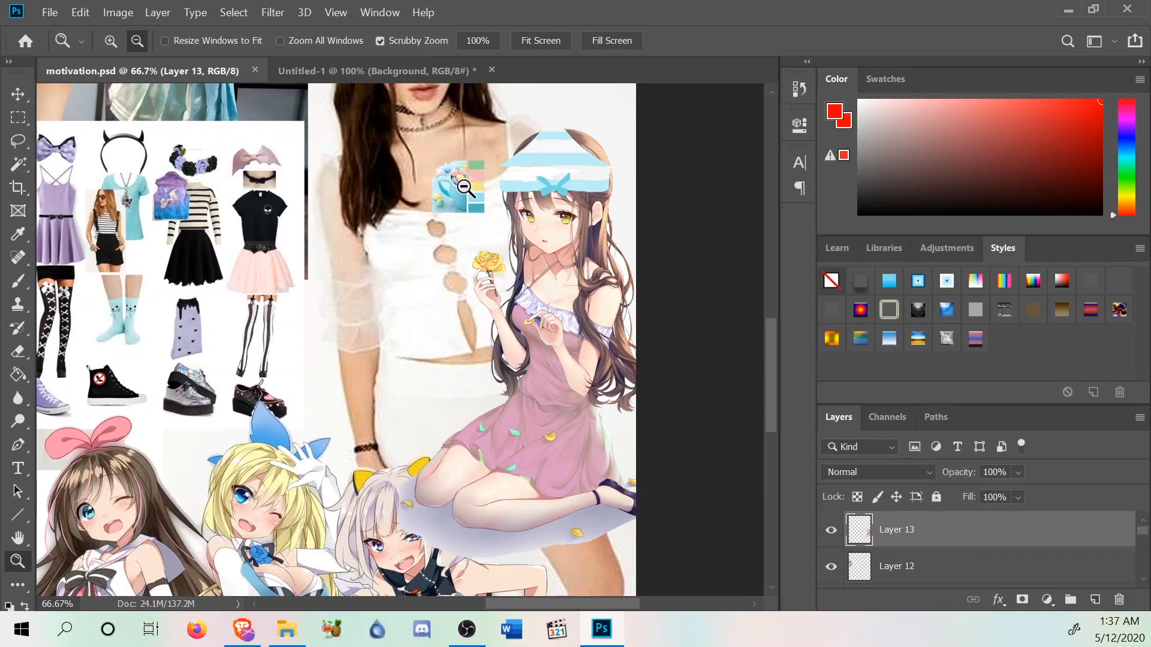
{"action": "scroll", "coordinate": [460, 228], "scroll_direction": "up", "scroll_amount": 1}
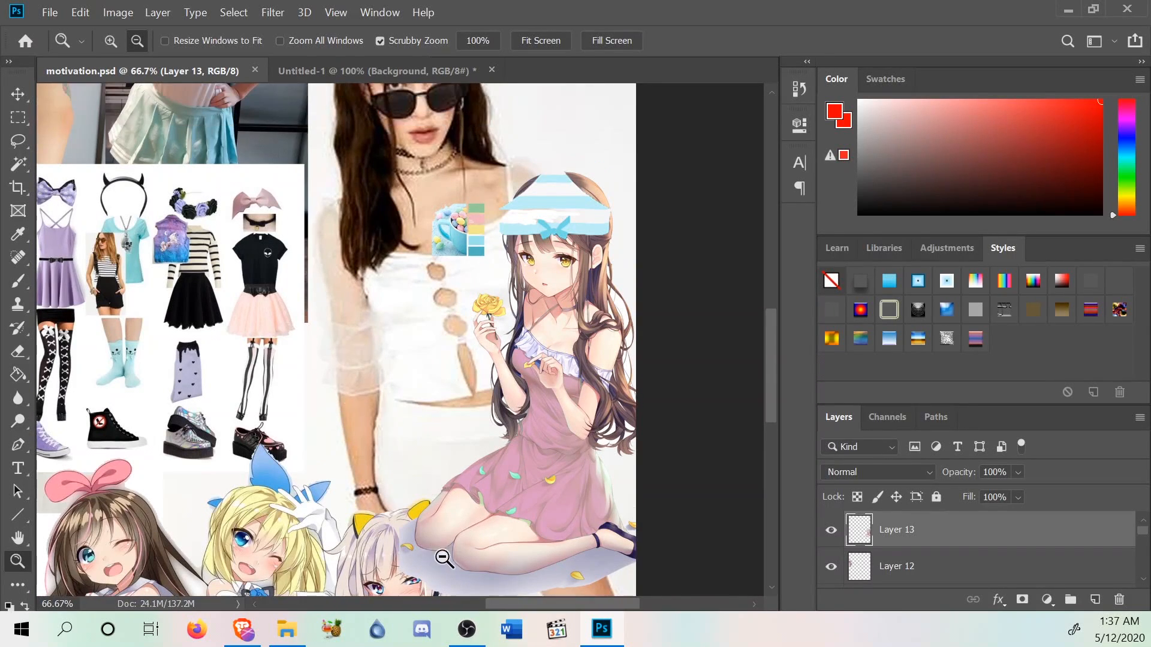
{"action": "left_click_drag", "start_coordinate": [535, 599], "coordinate": [478, 605]}
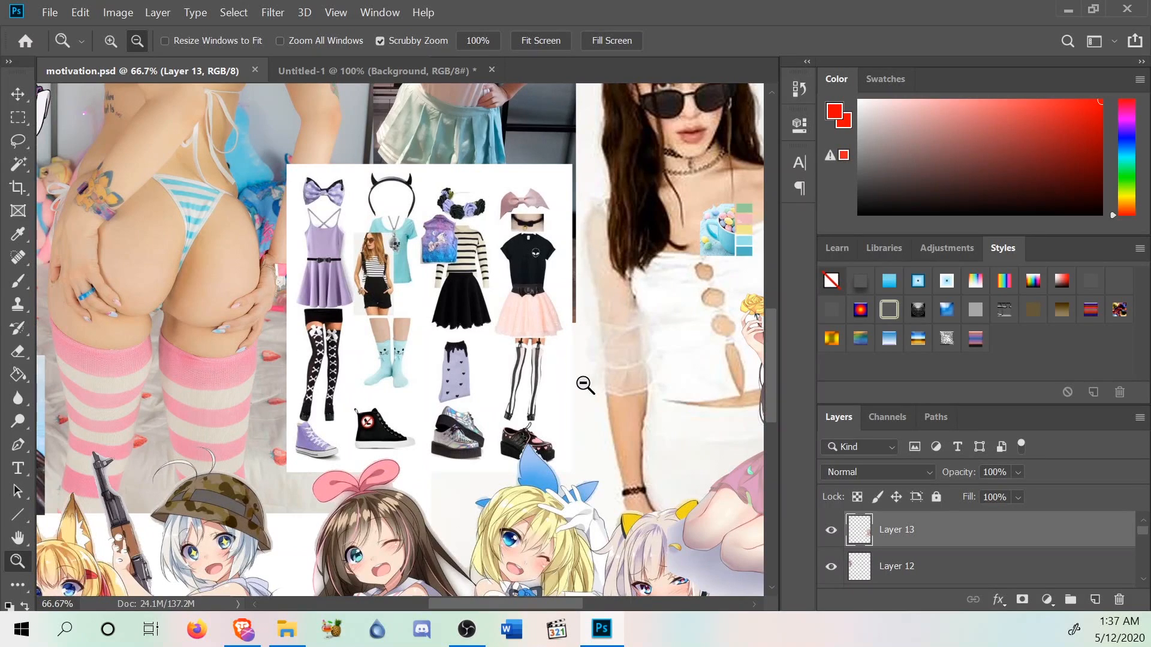
{"action": "scroll", "coordinate": [509, 418], "scroll_direction": "up", "scroll_amount": 1}
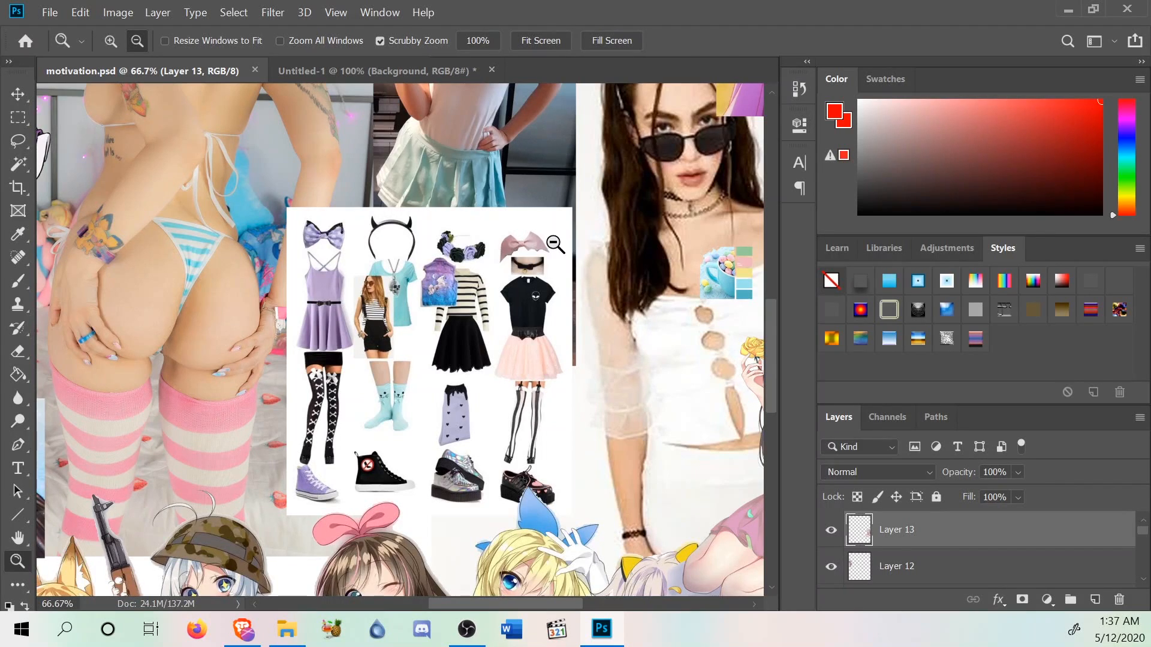
{"action": "scroll", "coordinate": [442, 408], "scroll_direction": "down", "scroll_amount": 2}
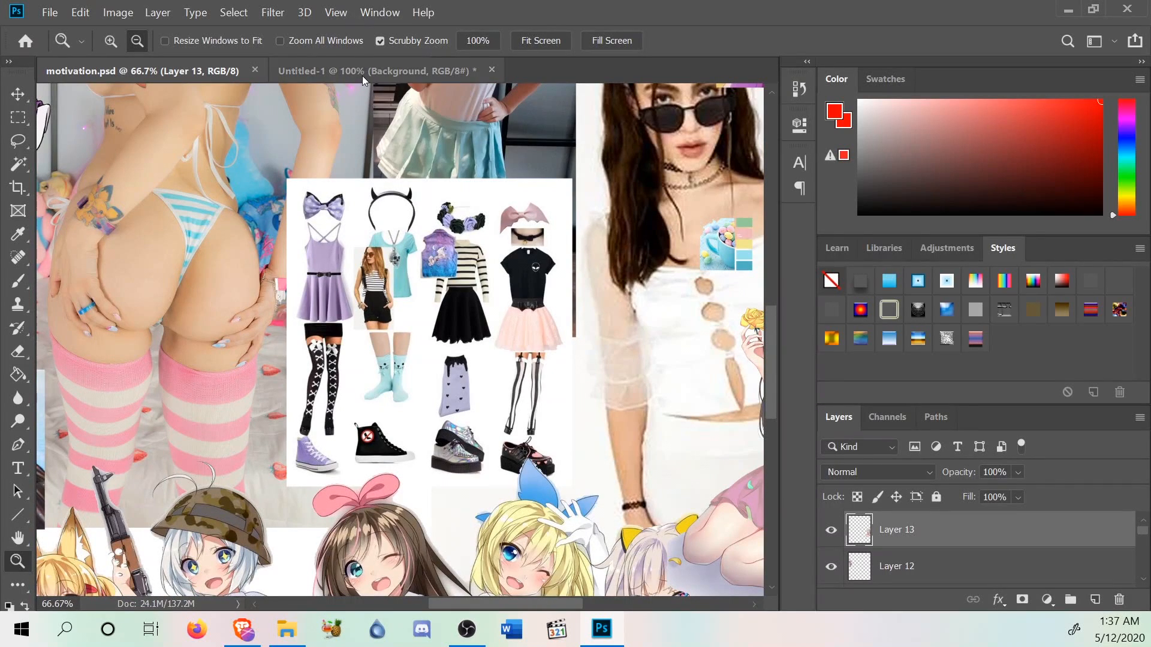
Switch to the Untitled-1 drawing and look over the sketched figure from head to feet.
{"action": "left_click", "coordinate": [362, 76]}
{"action": "scroll", "coordinate": [509, 291], "scroll_direction": "down", "scroll_amount": 3}
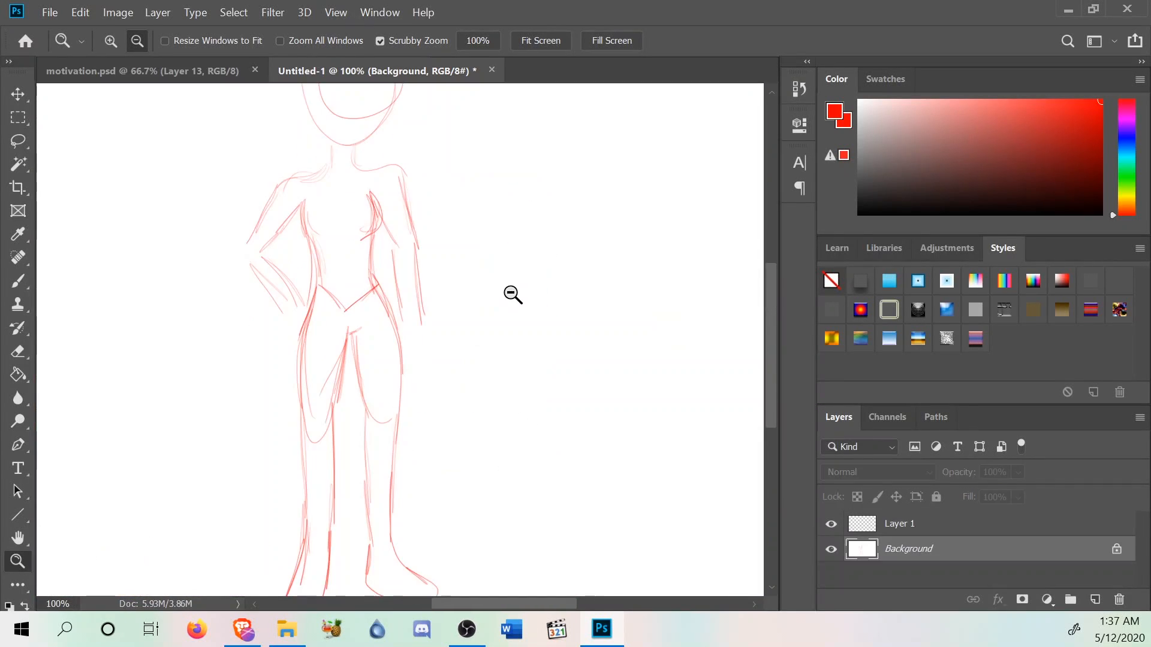
{"action": "scroll", "coordinate": [513, 294], "scroll_direction": "down", "scroll_amount": 3}
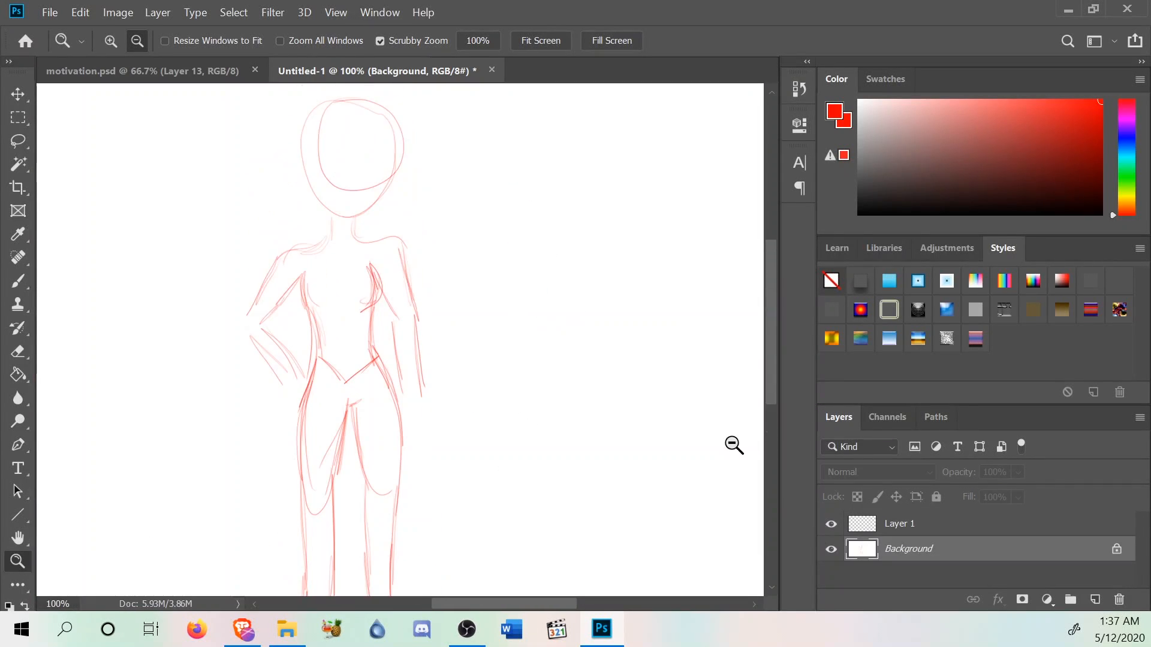
{"action": "scroll", "coordinate": [732, 444], "scroll_direction": "up", "scroll_amount": 1}
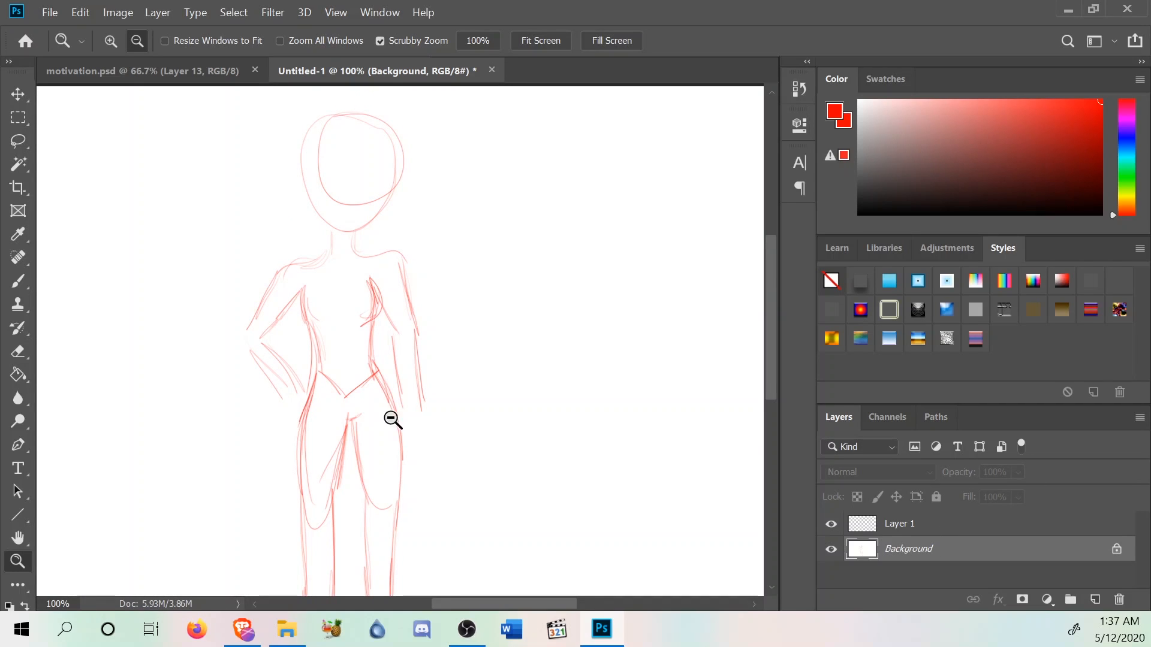
{"action": "scroll", "coordinate": [252, 375], "scroll_direction": "up", "scroll_amount": 3}
{"action": "scroll", "coordinate": [540, 385], "scroll_direction": "down", "scroll_amount": 5}
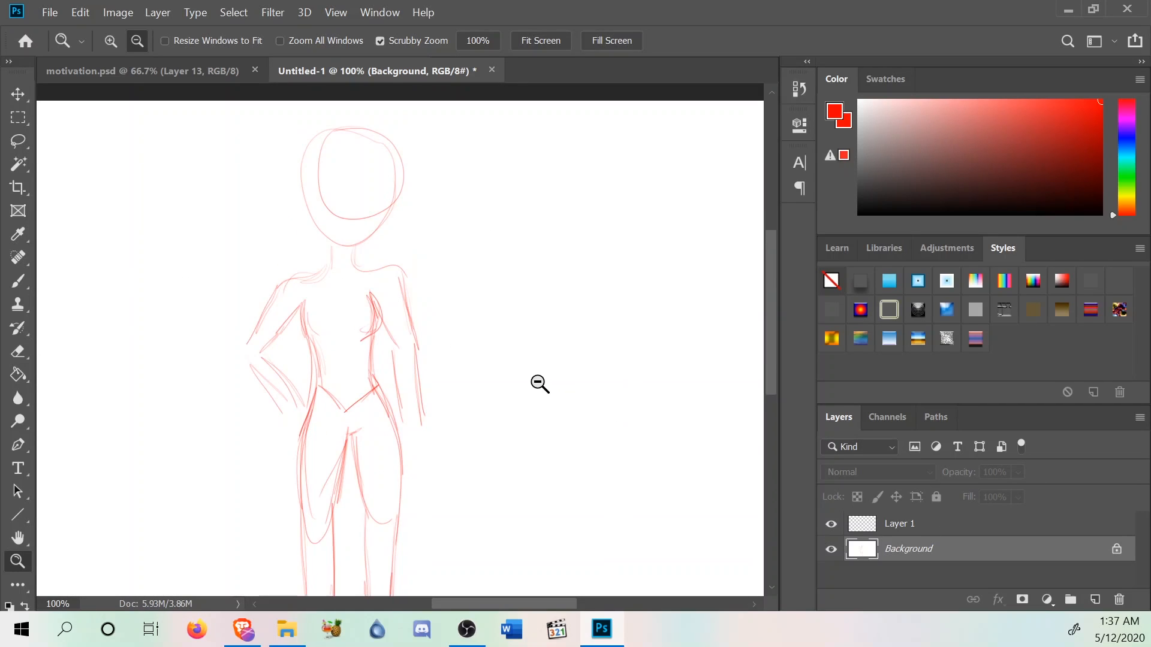
{"action": "scroll", "coordinate": [537, 381], "scroll_direction": "up", "scroll_amount": 2}
{"action": "scroll", "coordinate": [481, 399], "scroll_direction": "up", "scroll_amount": 2}
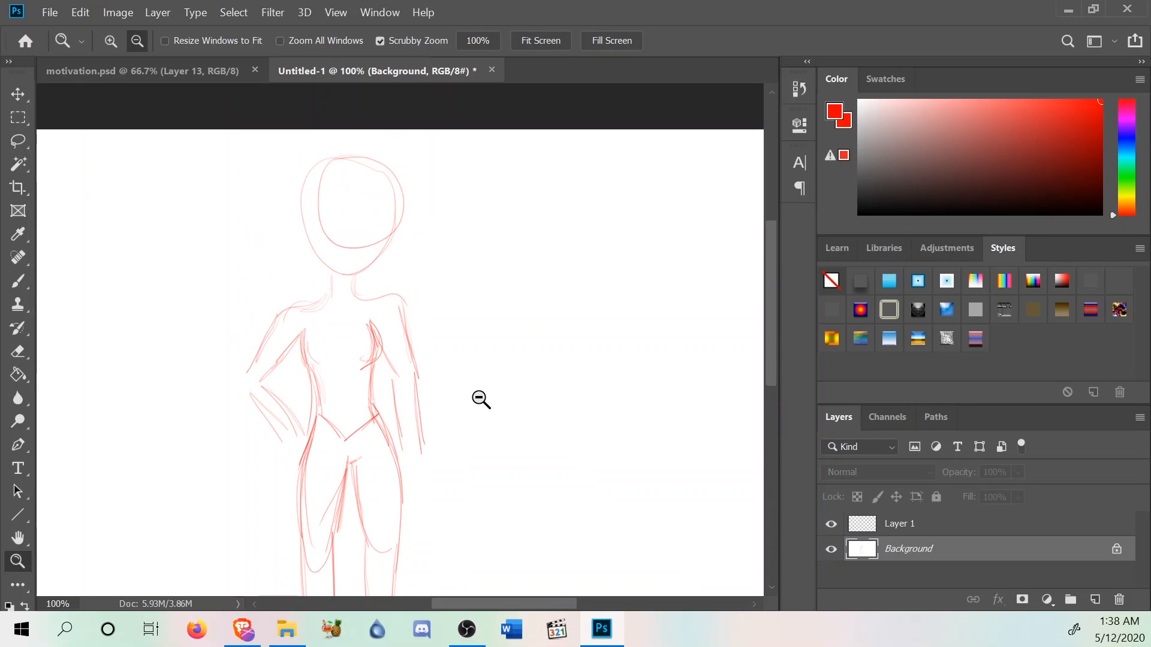
{"action": "scroll", "coordinate": [481, 399], "scroll_direction": "down", "scroll_amount": 5}
{"action": "scroll", "coordinate": [424, 454], "scroll_direction": "up", "scroll_amount": 5}
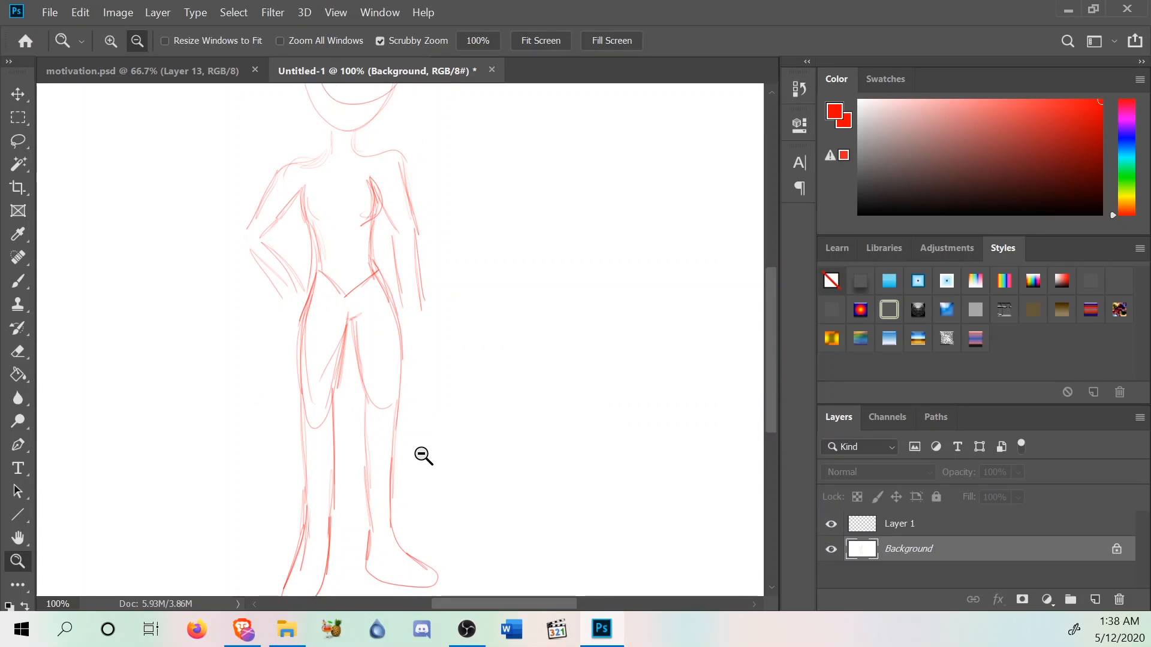
Sketch V-shaped hip lines above the thighs and reinforce both sides of the waist and torso with red Brush strokes.
{"action": "left_click", "coordinate": [18, 281]}
{"action": "scroll", "coordinate": [524, 327], "scroll_direction": "down", "scroll_amount": 1}
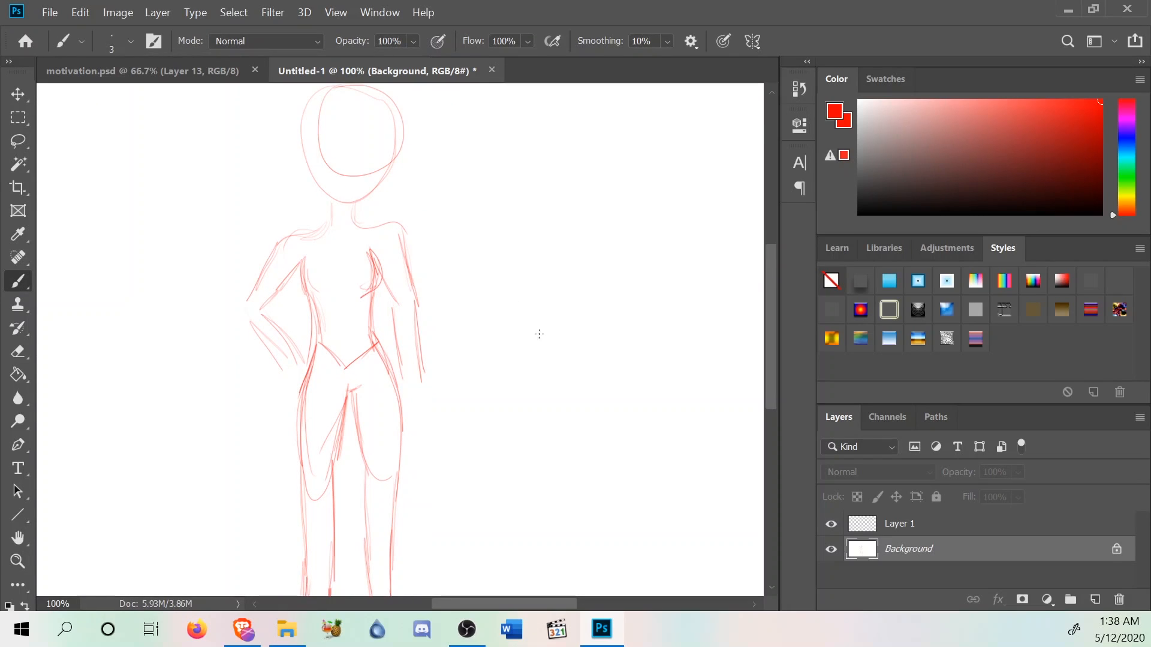
{"action": "scroll", "coordinate": [547, 347], "scroll_direction": "down", "scroll_amount": 3}
{"action": "scroll", "coordinate": [552, 349], "scroll_direction": "up", "scroll_amount": 3}
{"action": "left_click_drag", "start_coordinate": [342, 398], "coordinate": [311, 358]}
{"action": "left_click_drag", "start_coordinate": [347, 395], "coordinate": [312, 360]}
{"action": "left_click_drag", "start_coordinate": [353, 410], "coordinate": [380, 361]}
{"action": "left_click_drag", "start_coordinate": [361, 402], "coordinate": [372, 377]}
{"action": "mouse_move", "coordinate": [364, 335]}
{"action": "left_mouse_down"}
{"action": "mouse_move", "coordinate": [383, 365]}
{"action": "mouse_move", "coordinate": [369, 291]}
{"action": "left_mouse_up"}
{"action": "left_click_drag", "start_coordinate": [312, 357], "coordinate": [302, 255]}
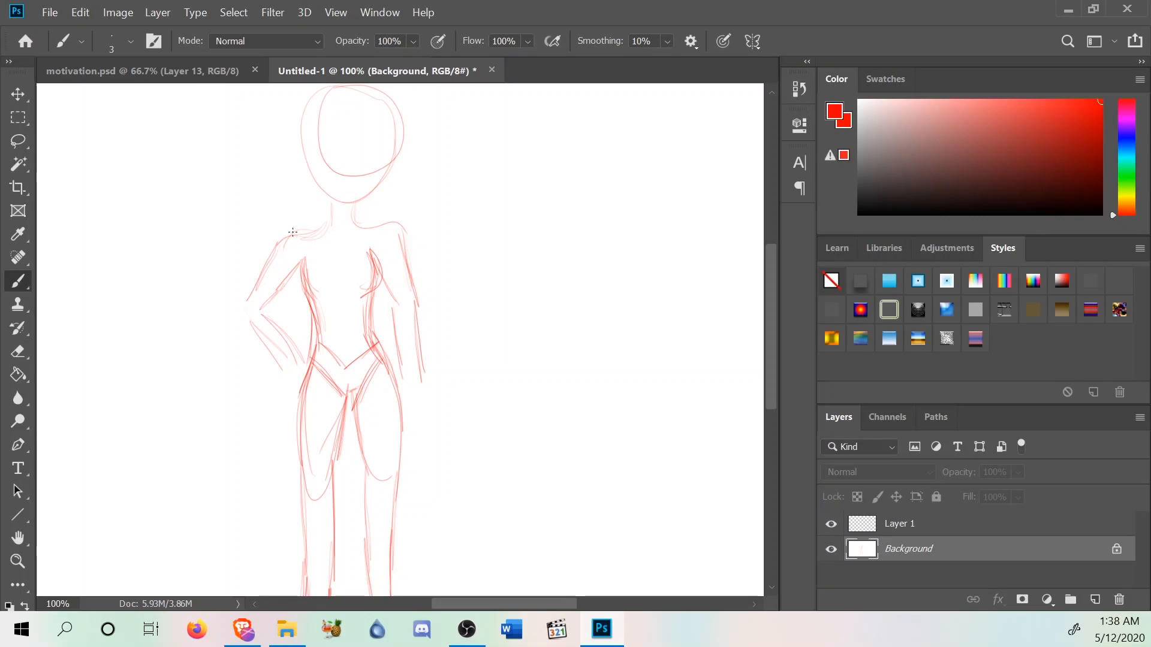
Redraw the neck, shoulder and arm lines in red, extend the straight arm downward, and sketch the hand on the bent arm's hip side.
{"action": "mouse_move", "coordinate": [324, 200]}
{"action": "left_mouse_down"}
{"action": "mouse_move", "coordinate": [323, 221]}
{"action": "mouse_move", "coordinate": [280, 240]}
{"action": "mouse_move", "coordinate": [249, 314]}
{"action": "left_mouse_up"}
{"action": "mouse_move", "coordinate": [274, 260]}
{"action": "left_mouse_down"}
{"action": "mouse_move", "coordinate": [269, 313]}
{"action": "mouse_move", "coordinate": [297, 265]}
{"action": "mouse_move", "coordinate": [265, 328]}
{"action": "mouse_move", "coordinate": [300, 270]}
{"action": "left_mouse_up"}
{"action": "left_click_drag", "start_coordinate": [369, 257], "coordinate": [379, 286]}
{"action": "mouse_move", "coordinate": [392, 231]}
{"action": "left_mouse_down"}
{"action": "mouse_move", "coordinate": [414, 307]}
{"action": "mouse_move", "coordinate": [407, 297]}
{"action": "mouse_move", "coordinate": [414, 388]}
{"action": "left_mouse_up"}
{"action": "left_click_drag", "start_coordinate": [392, 319], "coordinate": [400, 388]}
{"action": "mouse_move", "coordinate": [397, 342]}
{"action": "left_mouse_down"}
{"action": "mouse_move", "coordinate": [402, 405]}
{"action": "mouse_move", "coordinate": [417, 422]}
{"action": "left_mouse_up"}
{"action": "mouse_move", "coordinate": [283, 364]}
{"action": "left_mouse_down"}
{"action": "mouse_move", "coordinate": [260, 403]}
{"action": "mouse_move", "coordinate": [288, 371]}
{"action": "mouse_move", "coordinate": [265, 402]}
{"action": "mouse_move", "coordinate": [290, 407]}
{"action": "left_mouse_up"}
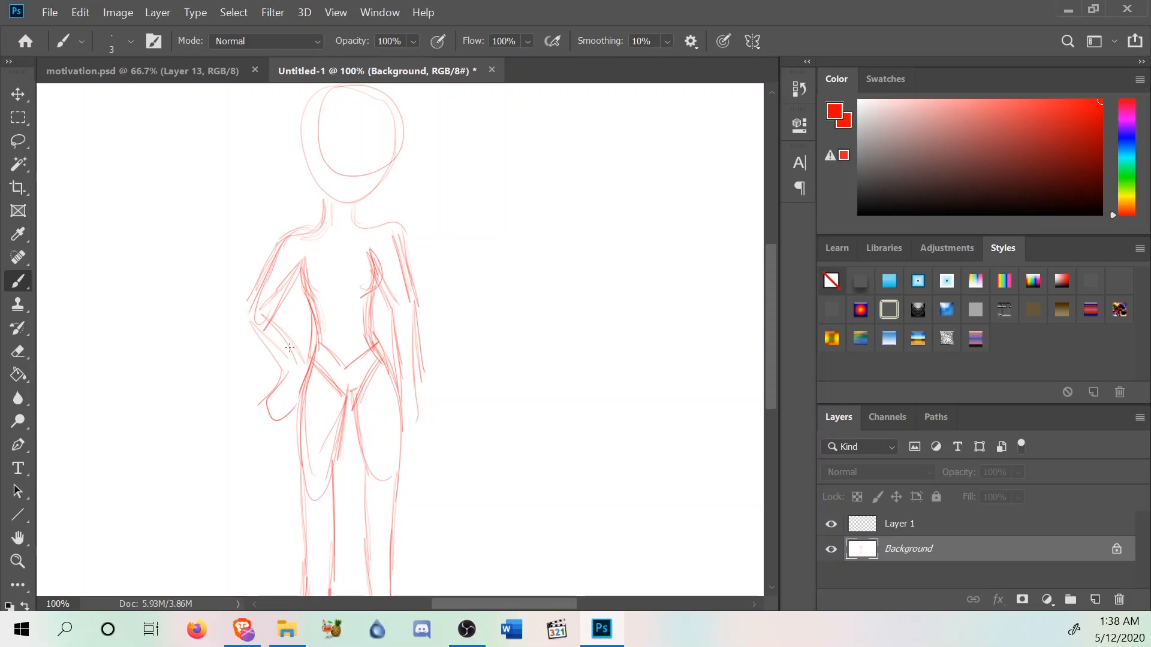
Strengthen the shoulder and neck line above the straight arm and redraw the head and jaw outline in red.
{"action": "scroll", "coordinate": [461, 241], "scroll_direction": "up", "scroll_amount": 2}
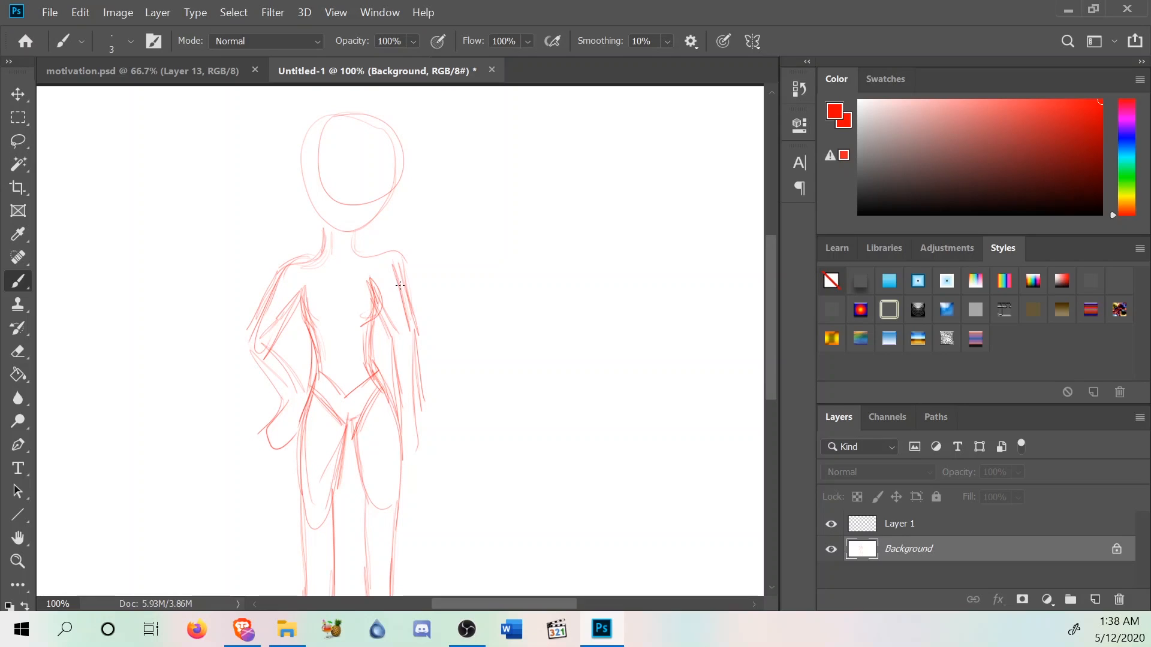
{"action": "left_click_drag", "start_coordinate": [384, 253], "coordinate": [364, 257]}
{"action": "scroll", "coordinate": [348, 218], "scroll_direction": "down", "scroll_amount": 2}
{"action": "scroll", "coordinate": [349, 218], "scroll_direction": "up", "scroll_amount": 3}
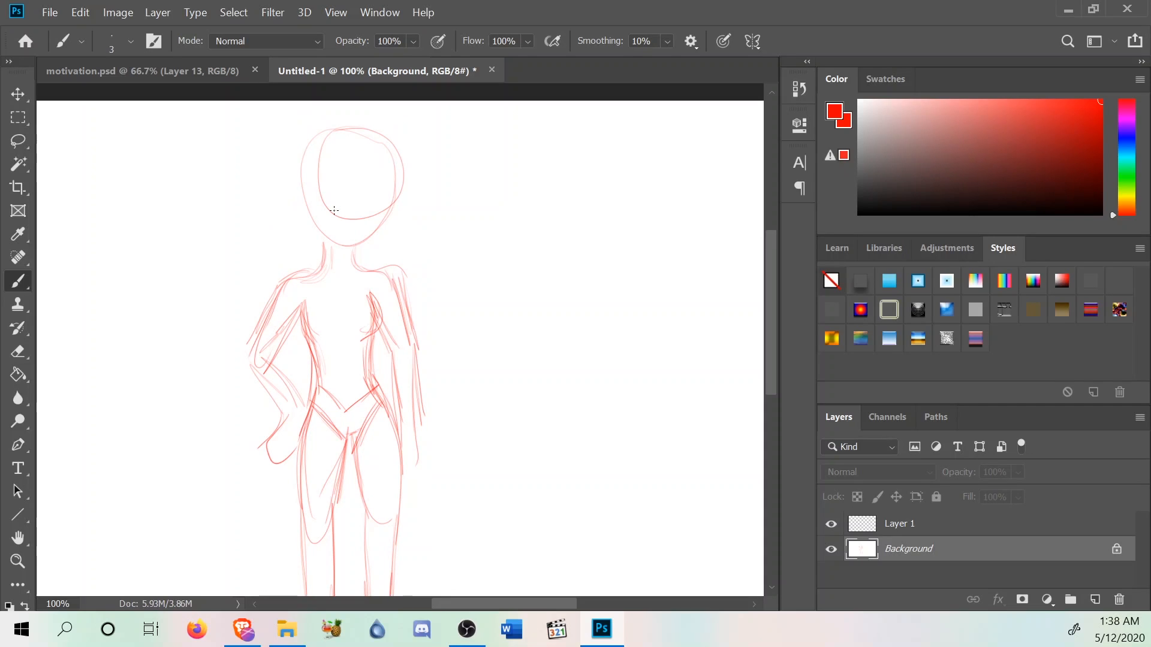
{"action": "mouse_move", "coordinate": [344, 248]}
{"action": "left_mouse_down"}
{"action": "mouse_move", "coordinate": [389, 171]}
{"action": "mouse_move", "coordinate": [357, 137]}
{"action": "mouse_move", "coordinate": [294, 192]}
{"action": "left_mouse_up"}
{"action": "left_click_drag", "start_coordinate": [321, 135], "coordinate": [324, 244]}
{"action": "left_click_drag", "start_coordinate": [307, 201], "coordinate": [348, 251]}
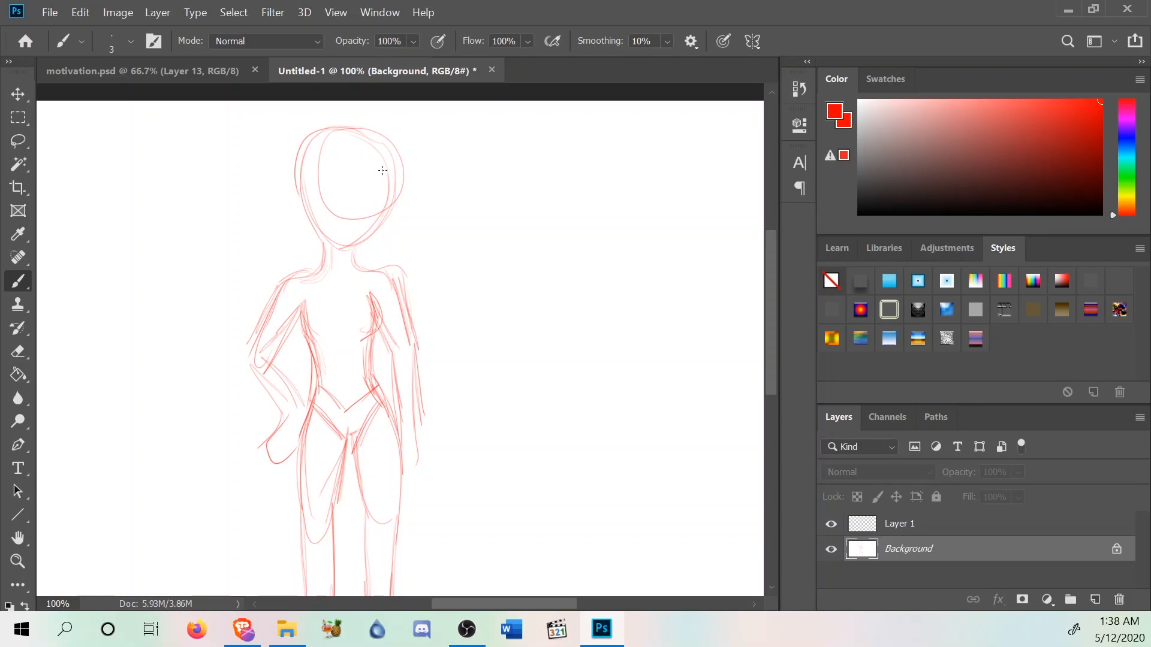
Set the foreground colour to a saturated blue for the Brush.
{"action": "scroll", "coordinate": [383, 170], "scroll_direction": "down", "scroll_amount": 4}
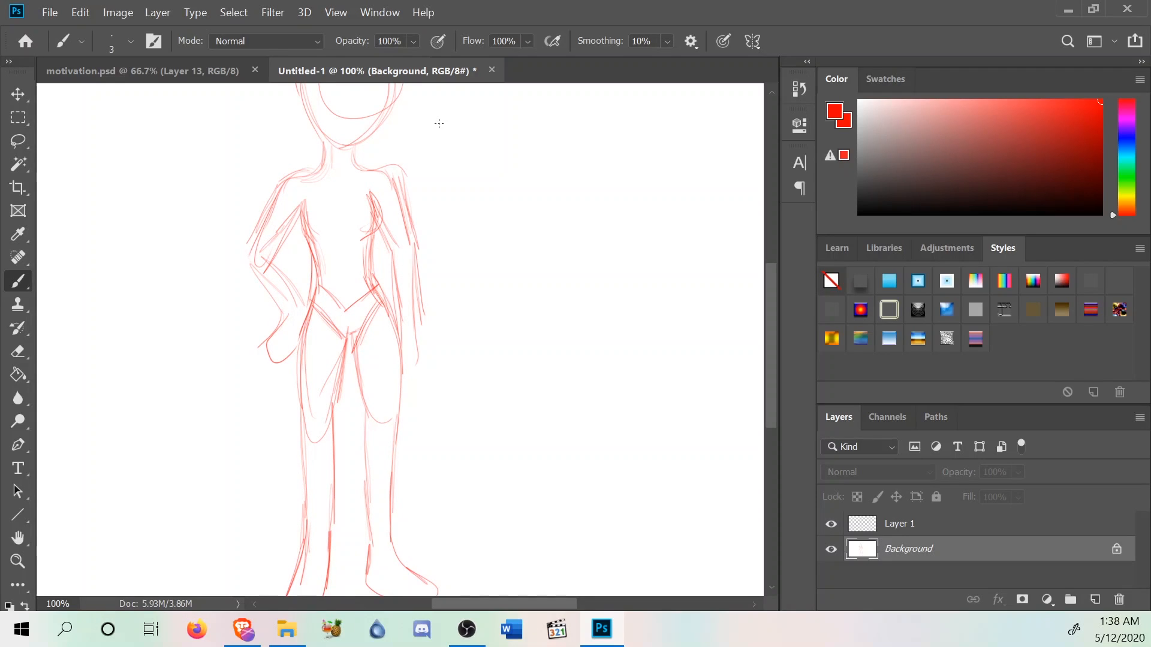
{"action": "scroll", "coordinate": [517, 326], "scroll_direction": "down", "scroll_amount": 4}
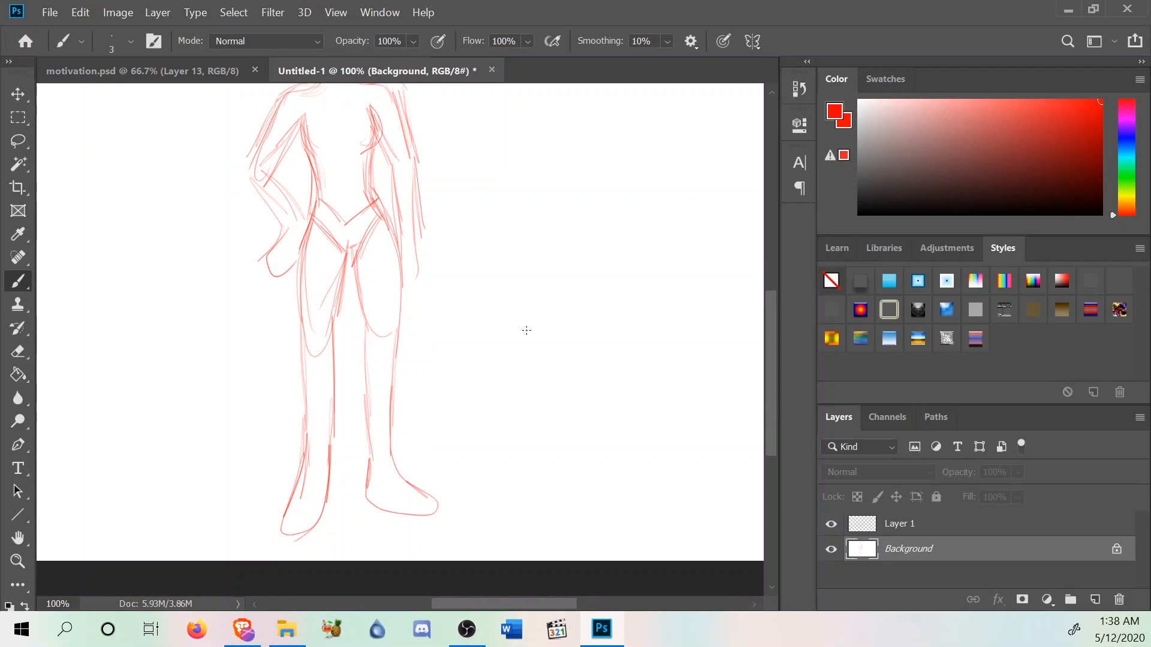
{"action": "scroll", "coordinate": [539, 327], "scroll_direction": "up", "scroll_amount": 9}
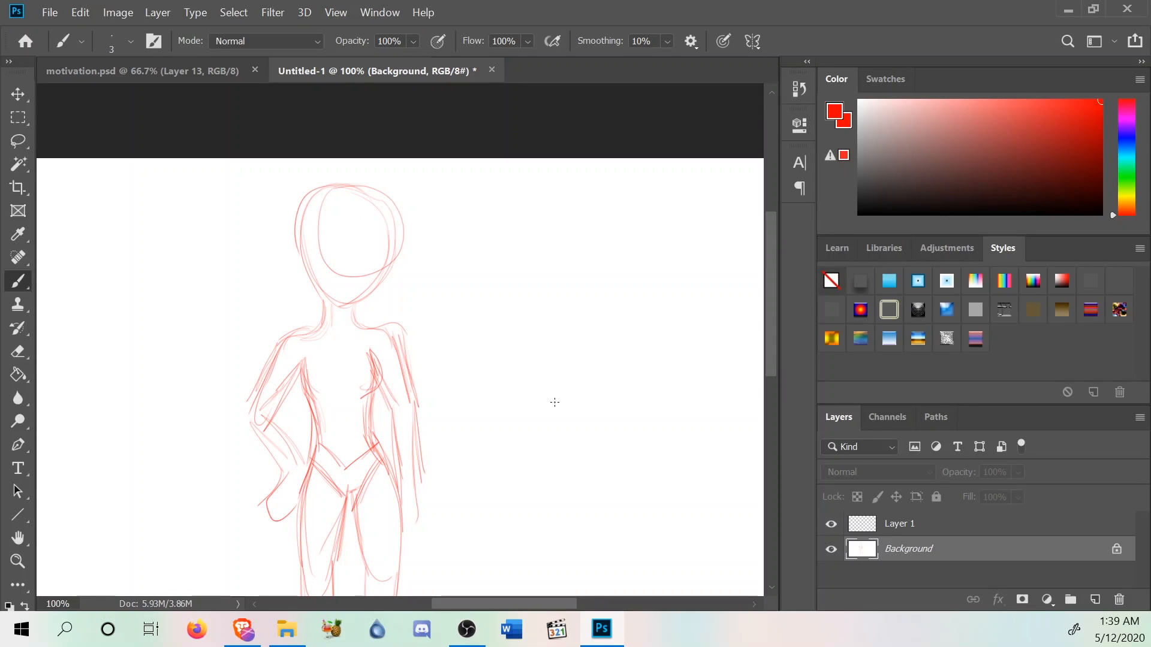
{"action": "scroll", "coordinate": [540, 414], "scroll_direction": "down", "scroll_amount": 2}
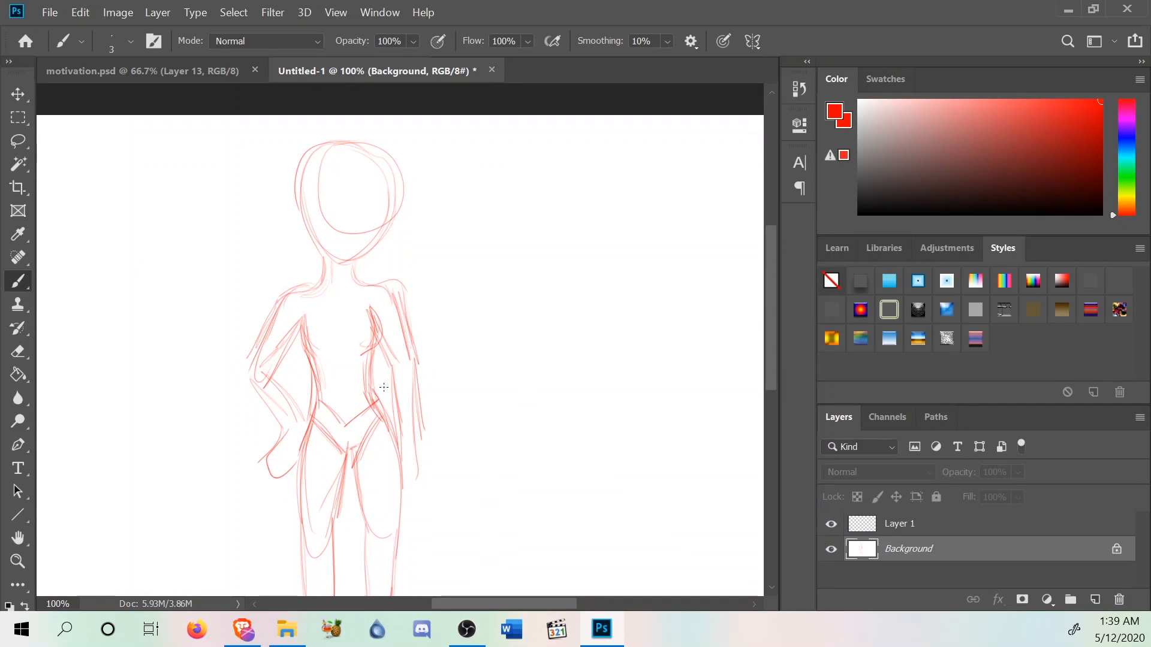
{"action": "scroll", "coordinate": [377, 388], "scroll_direction": "down", "scroll_amount": 3}
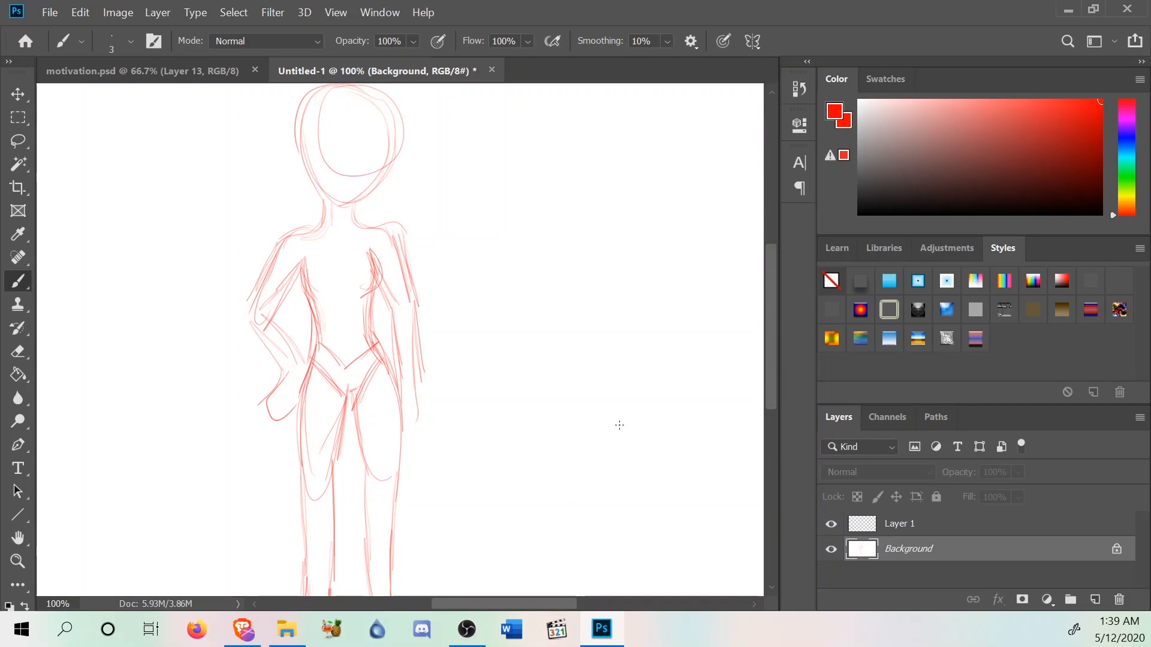
{"action": "left_click", "coordinate": [1132, 138]}
{"action": "scroll", "coordinate": [540, 258], "scroll_direction": "down", "scroll_amount": 6}
{"action": "scroll", "coordinate": [336, 400], "scroll_direction": "up", "scroll_amount": 10}
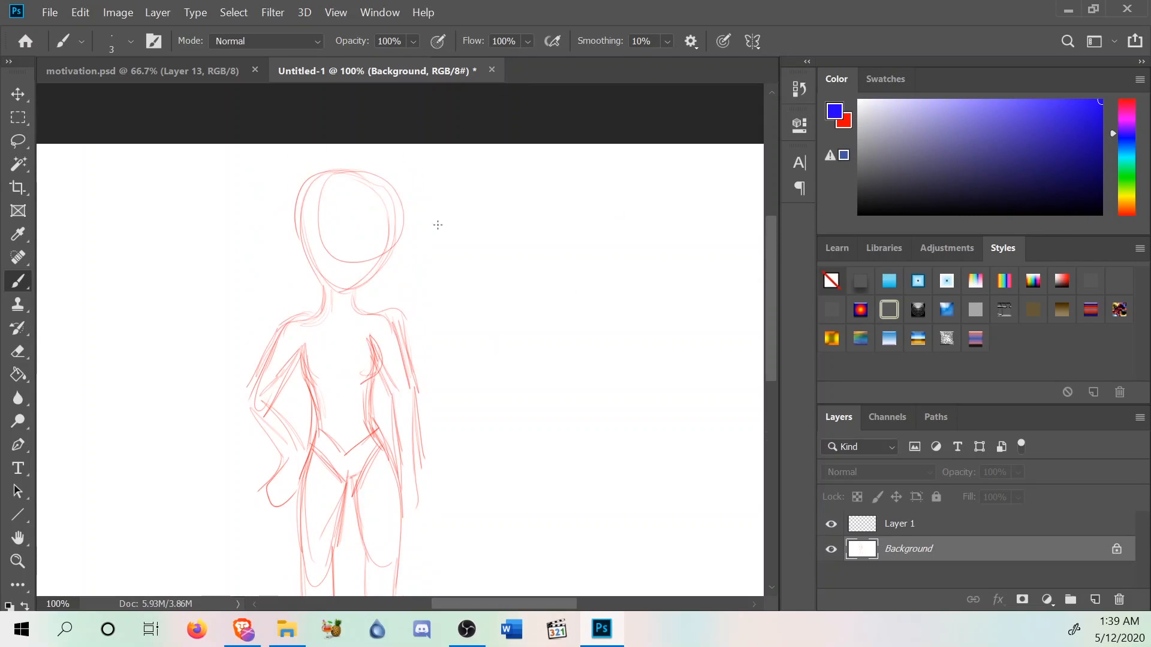
Convert the locked Background into a regular layer with the default settings, and make Layer 1 the active layer.
{"action": "left_click", "coordinate": [946, 532]}
{"action": "left_click", "coordinate": [948, 549]}
{"action": "right_click", "coordinate": [960, 553]}
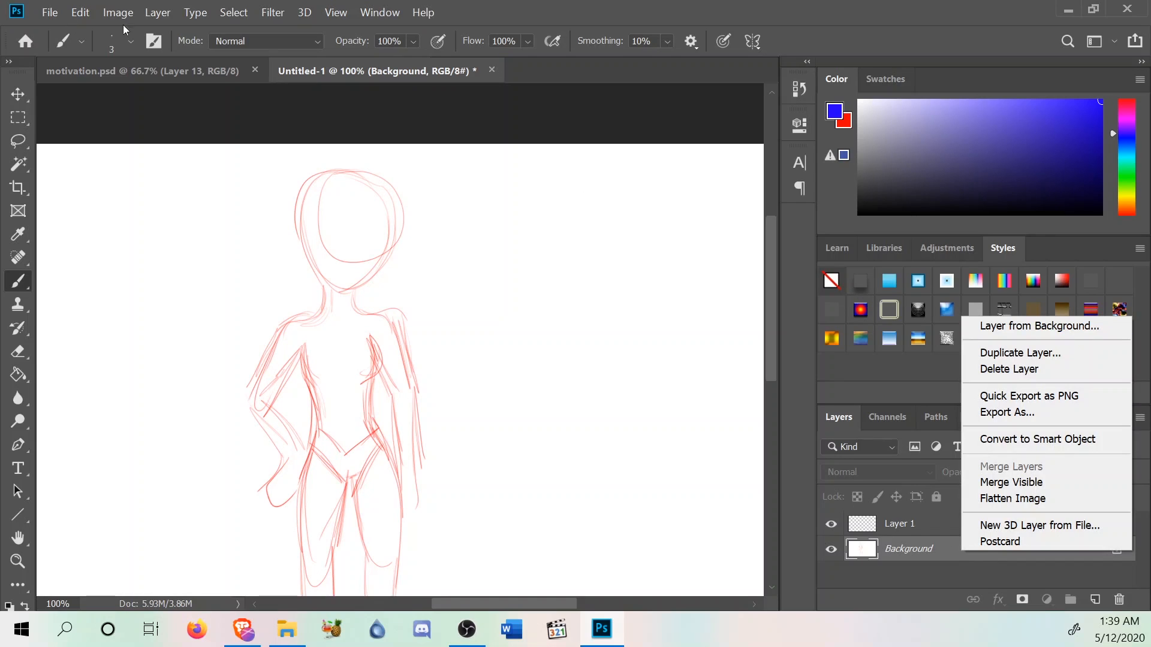
{"action": "left_click", "coordinate": [157, 14]}
{"action": "left_click", "coordinate": [155, 16]}
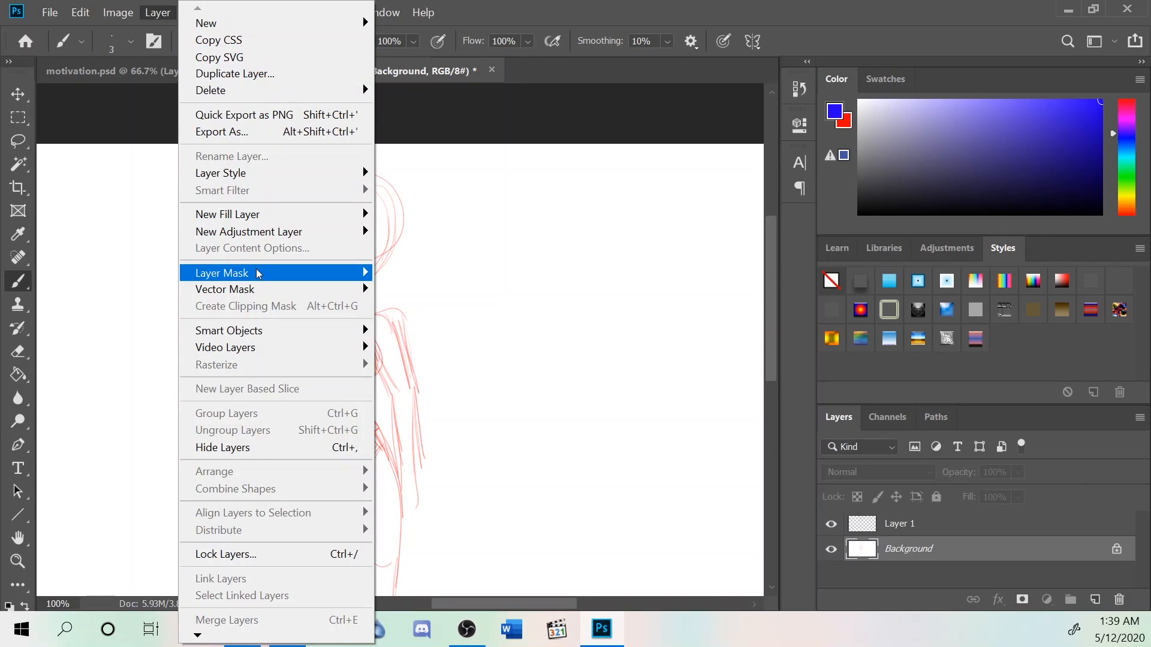
{"action": "mouse_move", "coordinate": [257, 274]}
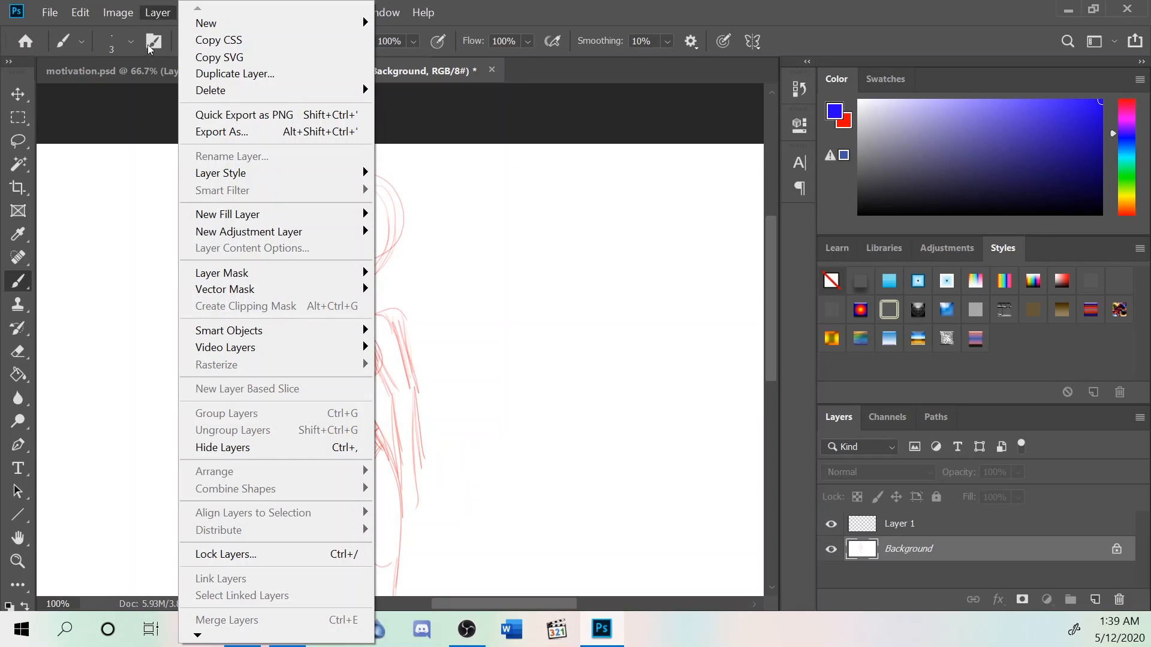
{"action": "mouse_move", "coordinate": [216, 23]}
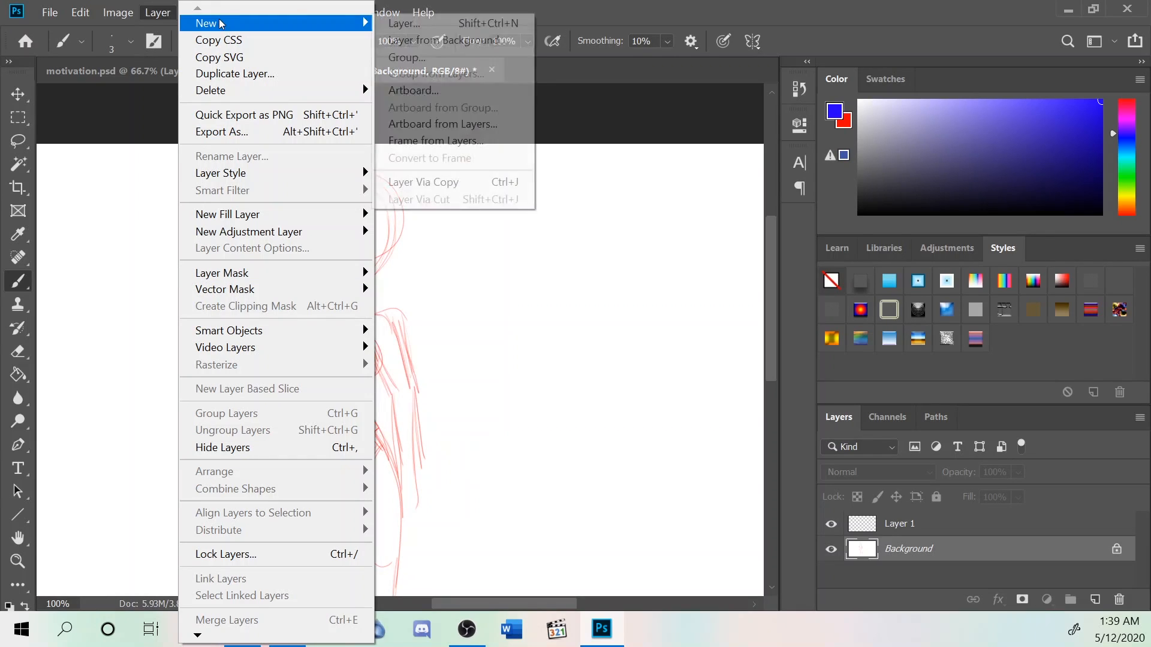
{"action": "left_click", "coordinate": [414, 40]}
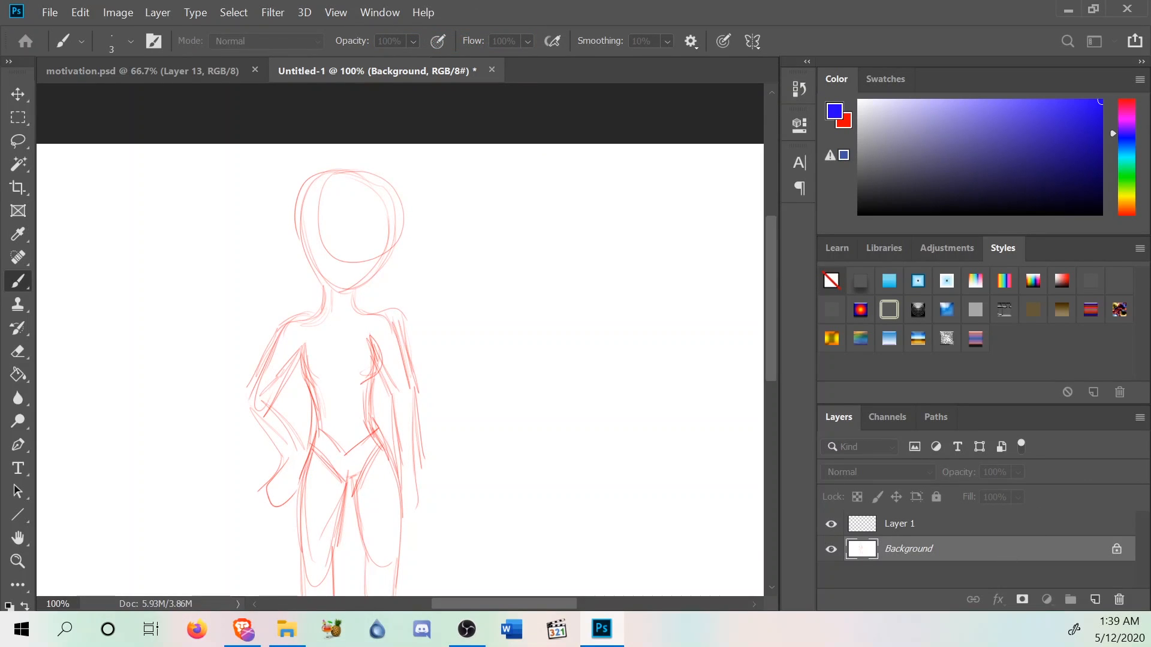
{"action": "key", "text": "Return"}
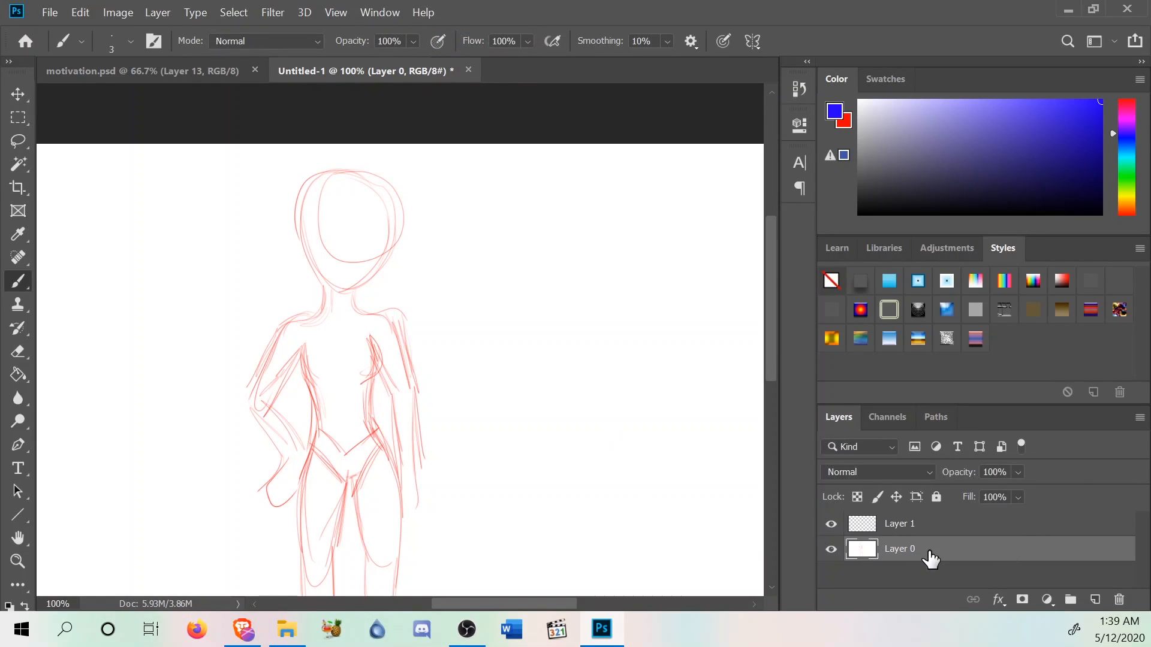
{"action": "left_click", "coordinate": [927, 526]}
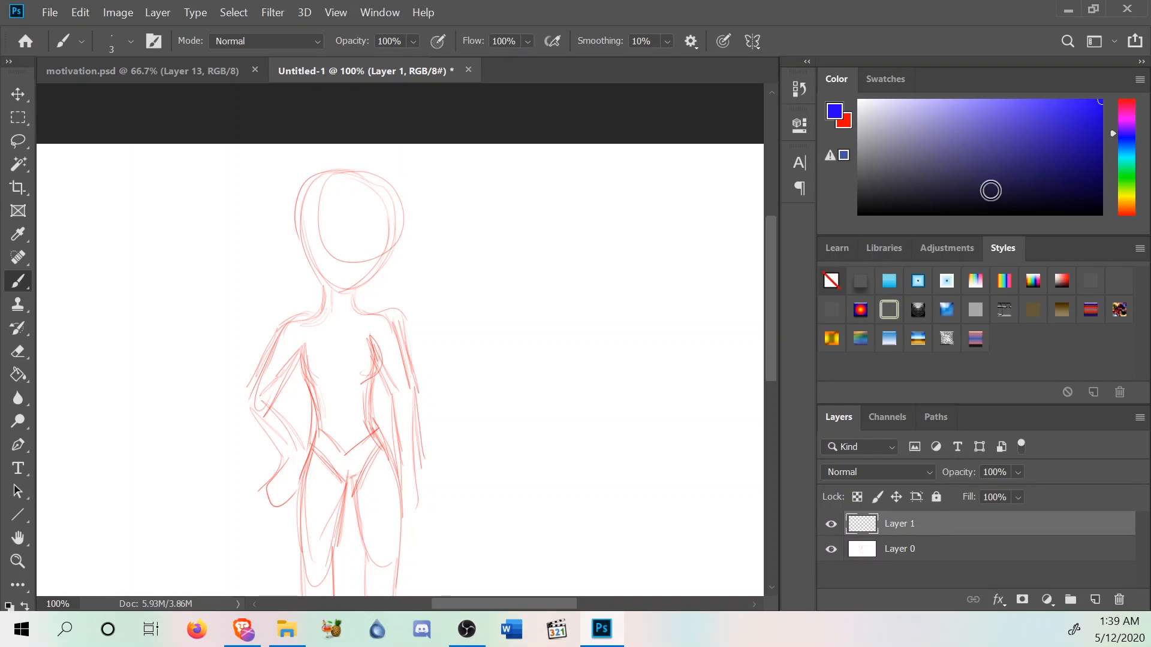
Set the foreground colour to a dark green.
{"action": "left_click", "coordinate": [1073, 152]}
{"action": "left_click", "coordinate": [1133, 173]}
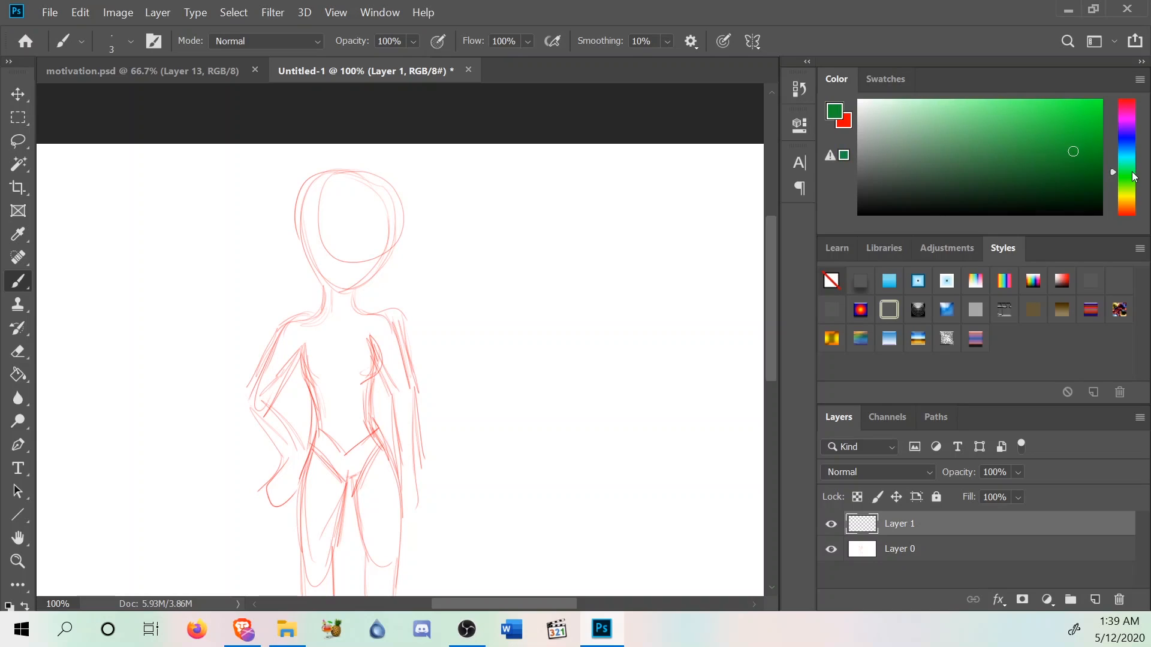
{"action": "left_click_drag", "start_coordinate": [1067, 179], "coordinate": [1058, 171]}
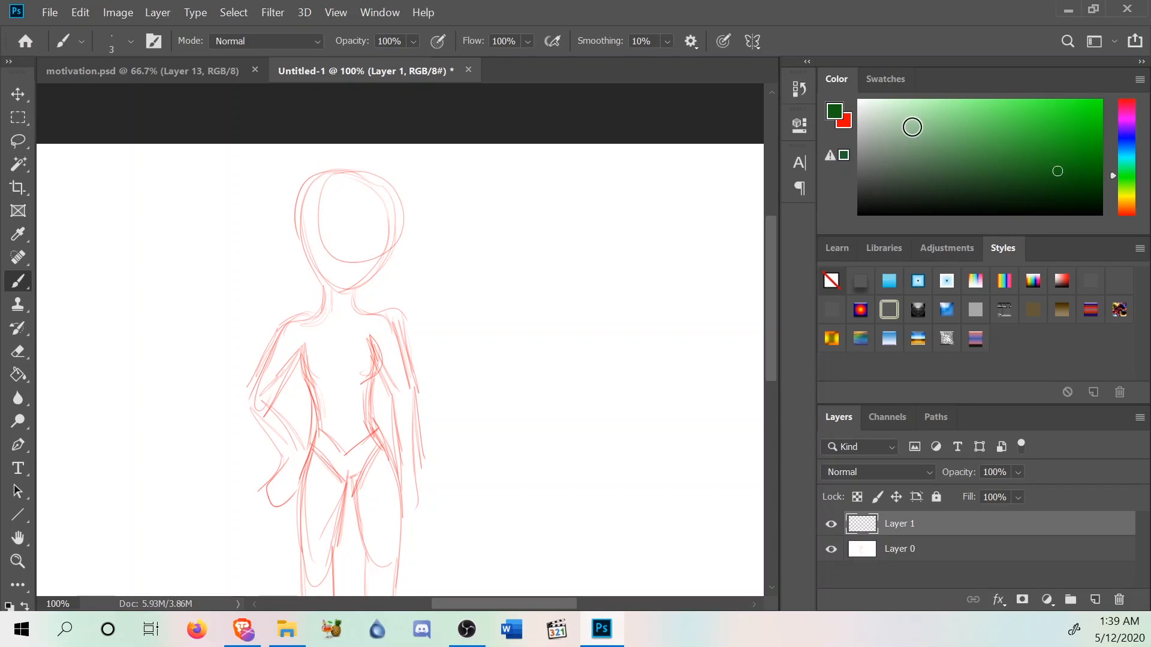
Zoom to 200% on the head and trace the top and sides of the skull in green with the Brush on Layer 1.
{"action": "left_click", "coordinate": [17, 561]}
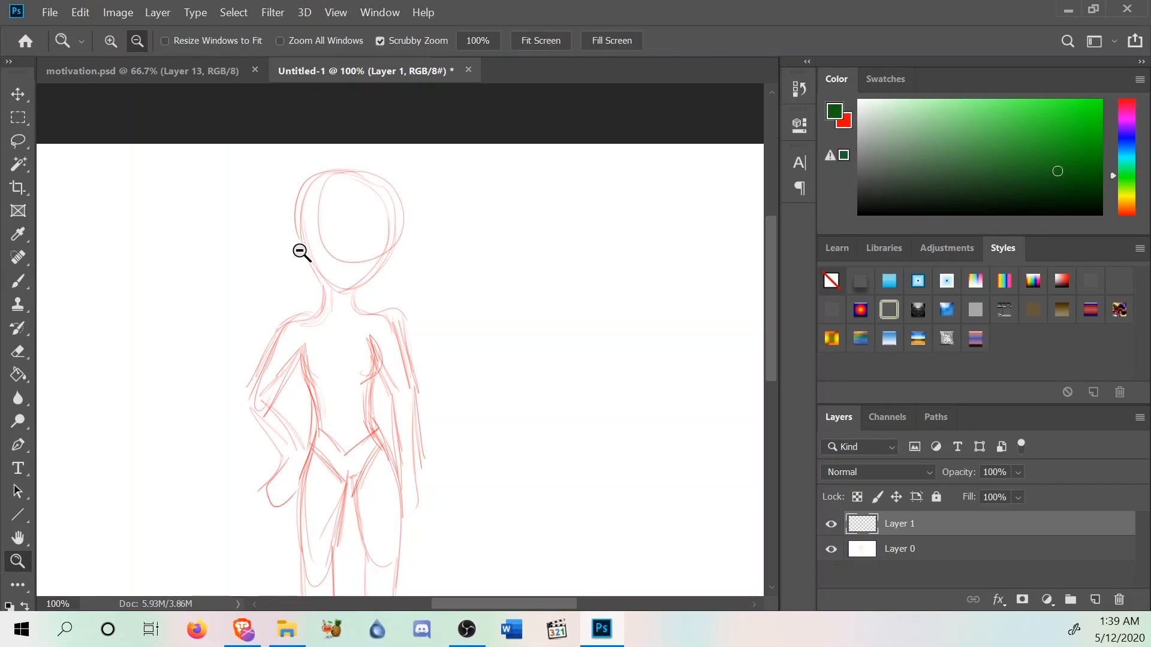
{"action": "right_click", "coordinate": [317, 182]}
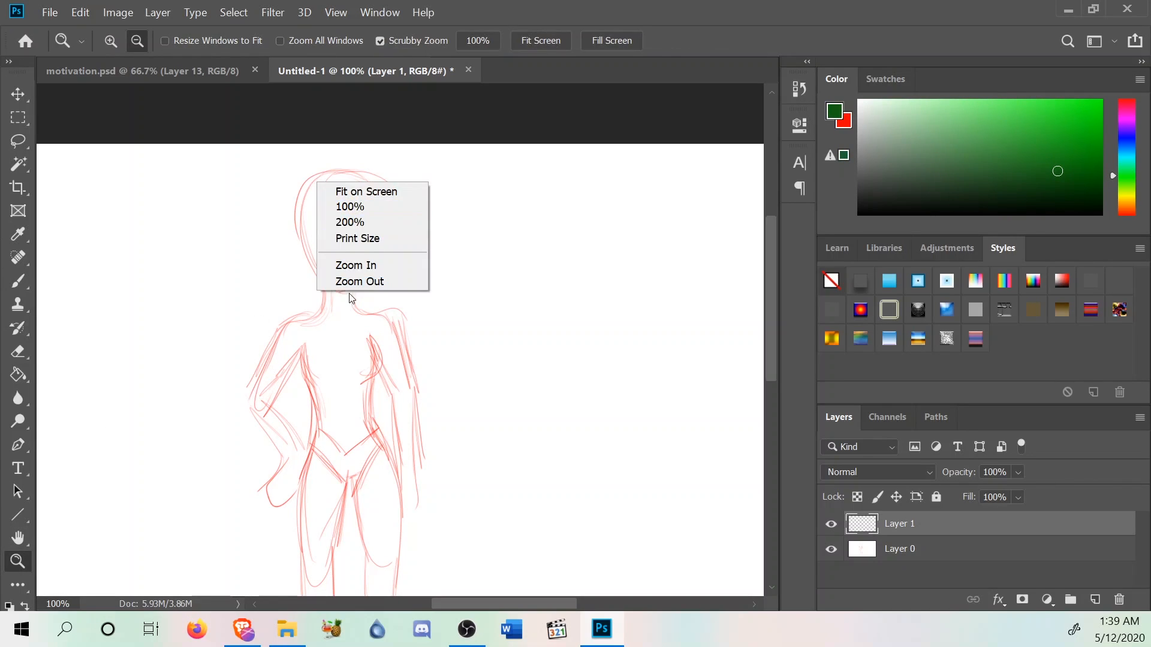
{"action": "left_click", "coordinate": [367, 270]}
{"action": "scroll", "coordinate": [364, 309], "scroll_direction": "up", "scroll_amount": 3}
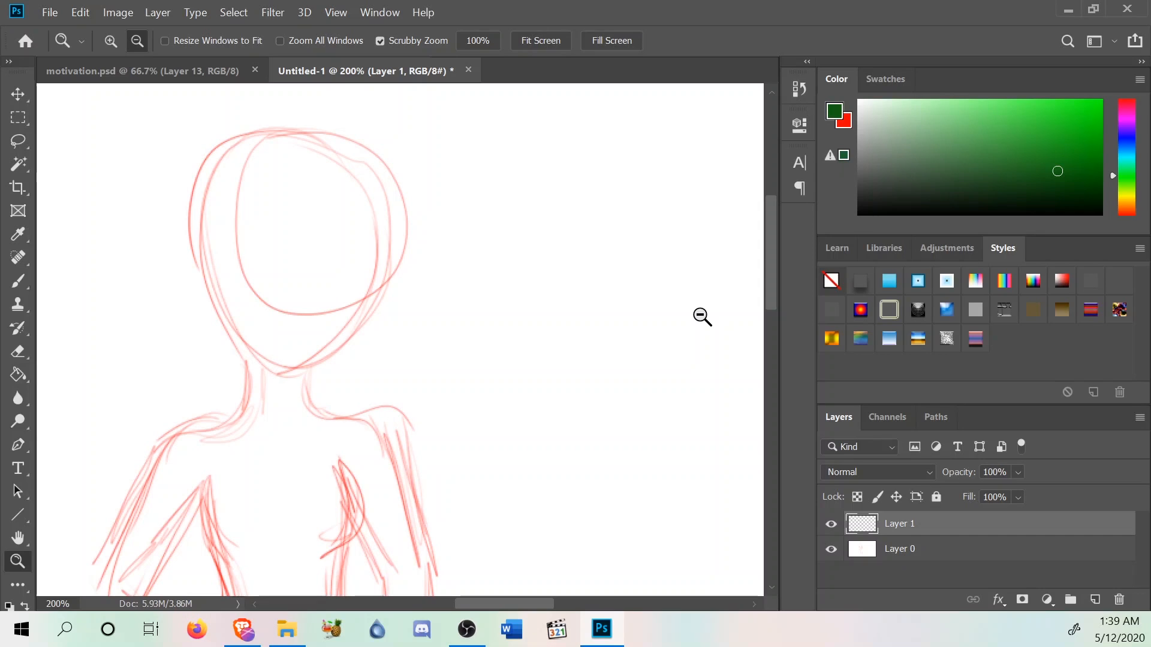
{"action": "left_click_drag", "start_coordinate": [376, 262], "coordinate": [362, 182]}
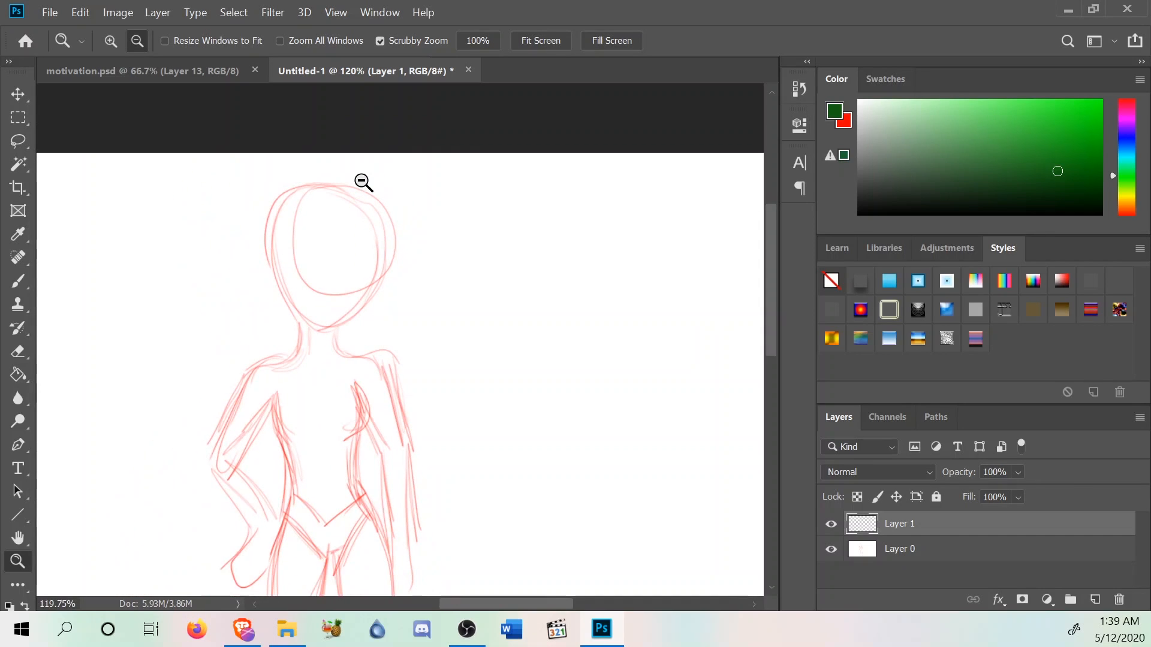
{"action": "right_click", "coordinate": [293, 240]}
{"action": "left_click", "coordinate": [329, 324]}
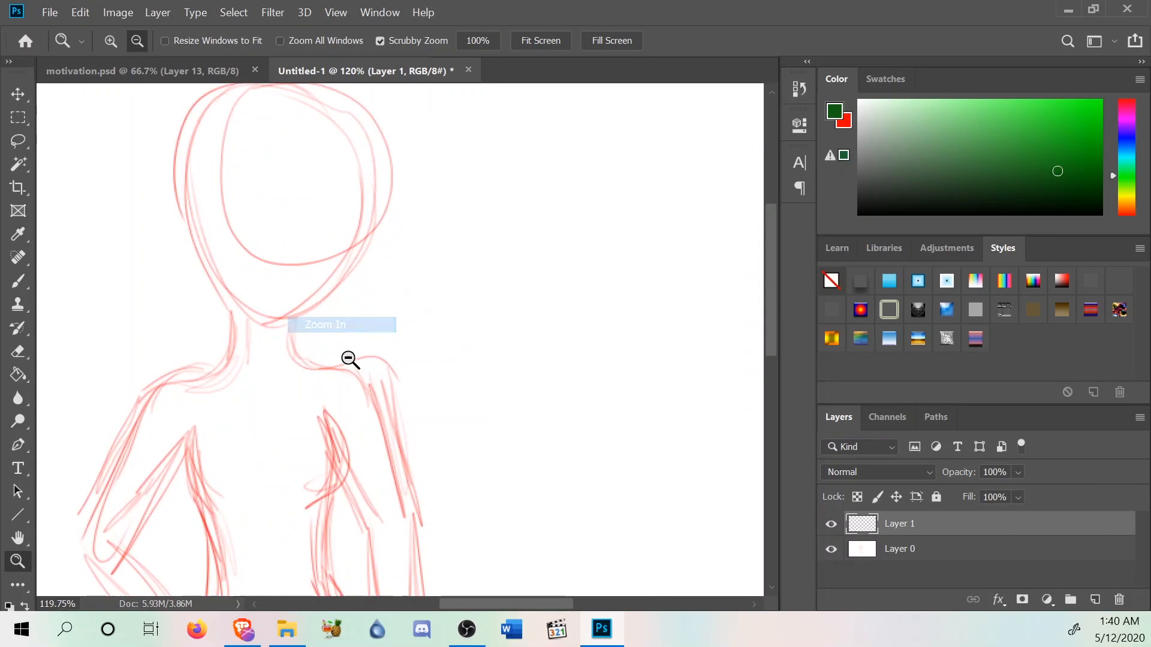
{"action": "scroll", "coordinate": [577, 371], "scroll_direction": "up", "scroll_amount": 3}
{"action": "key", "text": "b"}
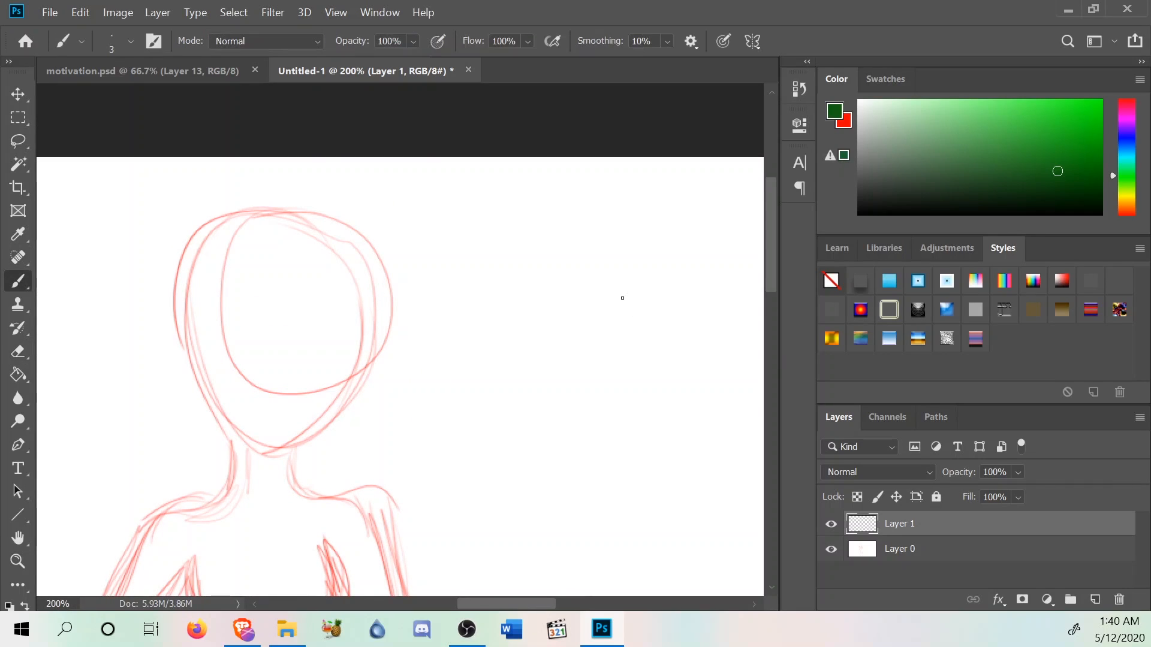
{"action": "mouse_move", "coordinate": [286, 206]}
{"action": "left_mouse_down"}
{"action": "mouse_move", "coordinate": [352, 255]}
{"action": "mouse_move", "coordinate": [359, 279]}
{"action": "left_mouse_up"}
{"action": "mouse_move", "coordinate": [265, 202]}
{"action": "left_mouse_down"}
{"action": "mouse_move", "coordinate": [335, 229]}
{"action": "mouse_move", "coordinate": [199, 241]}
{"action": "mouse_move", "coordinate": [178, 304]}
{"action": "left_mouse_up"}
{"action": "left_click_drag", "start_coordinate": [226, 215], "coordinate": [183, 341]}
{"action": "mouse_move", "coordinate": [357, 330]}
{"action": "left_mouse_down"}
{"action": "mouse_move", "coordinate": [353, 269]}
{"action": "mouse_move", "coordinate": [356, 341]}
{"action": "left_mouse_up"}
{"action": "left_click_drag", "start_coordinate": [180, 320], "coordinate": [191, 363]}
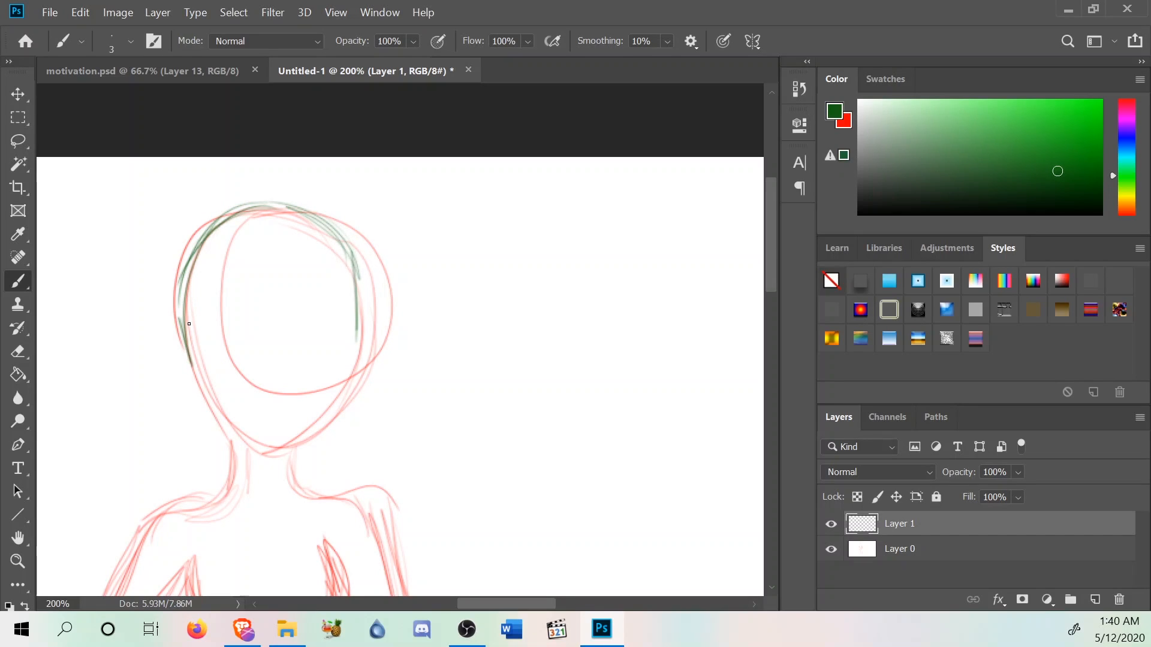
Trace the cheeks and jaw in green, bringing both sides down to a pointed chin.
{"action": "mouse_move", "coordinate": [357, 333]}
{"action": "left_mouse_down"}
{"action": "mouse_move", "coordinate": [347, 380]}
{"action": "mouse_move", "coordinate": [310, 432]}
{"action": "left_mouse_up"}
{"action": "mouse_move", "coordinate": [350, 367]}
{"action": "left_mouse_down"}
{"action": "mouse_move", "coordinate": [283, 445]}
{"action": "mouse_move", "coordinate": [233, 411]}
{"action": "mouse_move", "coordinate": [264, 446]}
{"action": "mouse_move", "coordinate": [207, 409]}
{"action": "left_mouse_up"}
{"action": "mouse_move", "coordinate": [256, 448]}
{"action": "left_mouse_down"}
{"action": "mouse_move", "coordinate": [202, 405]}
{"action": "mouse_move", "coordinate": [188, 320]}
{"action": "left_mouse_up"}
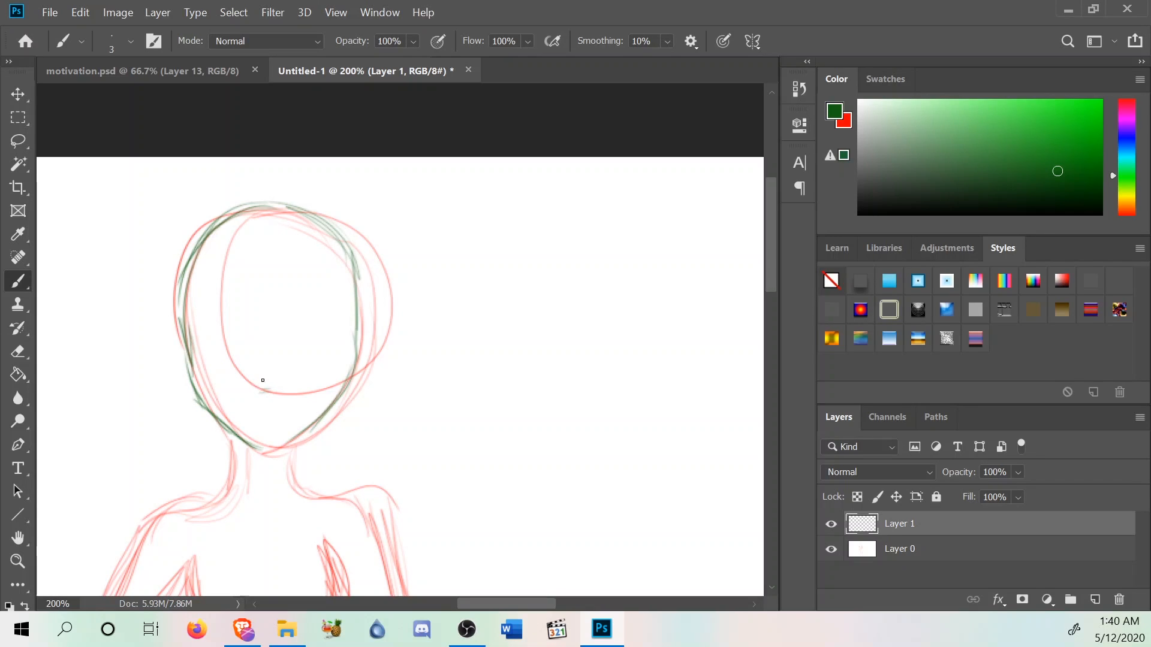
Sketch the facial features in green: a straight nose, a short mouth line and a short horizontal line for each eye.
{"action": "mouse_move", "coordinate": [256, 389]}
{"action": "left_mouse_down"}
{"action": "mouse_move", "coordinate": [253, 343]}
{"action": "mouse_move", "coordinate": [256, 389]}
{"action": "left_mouse_up"}
{"action": "left_click_drag", "start_coordinate": [259, 328], "coordinate": [256, 391]}
{"action": "left_click_drag", "start_coordinate": [255, 316], "coordinate": [256, 374]}
{"action": "mouse_move", "coordinate": [251, 342]}
{"action": "left_mouse_down"}
{"action": "mouse_move", "coordinate": [246, 385]}
{"action": "mouse_move", "coordinate": [244, 330]}
{"action": "mouse_move", "coordinate": [249, 383]}
{"action": "mouse_move", "coordinate": [248, 339]}
{"action": "mouse_move", "coordinate": [262, 391]}
{"action": "left_mouse_up"}
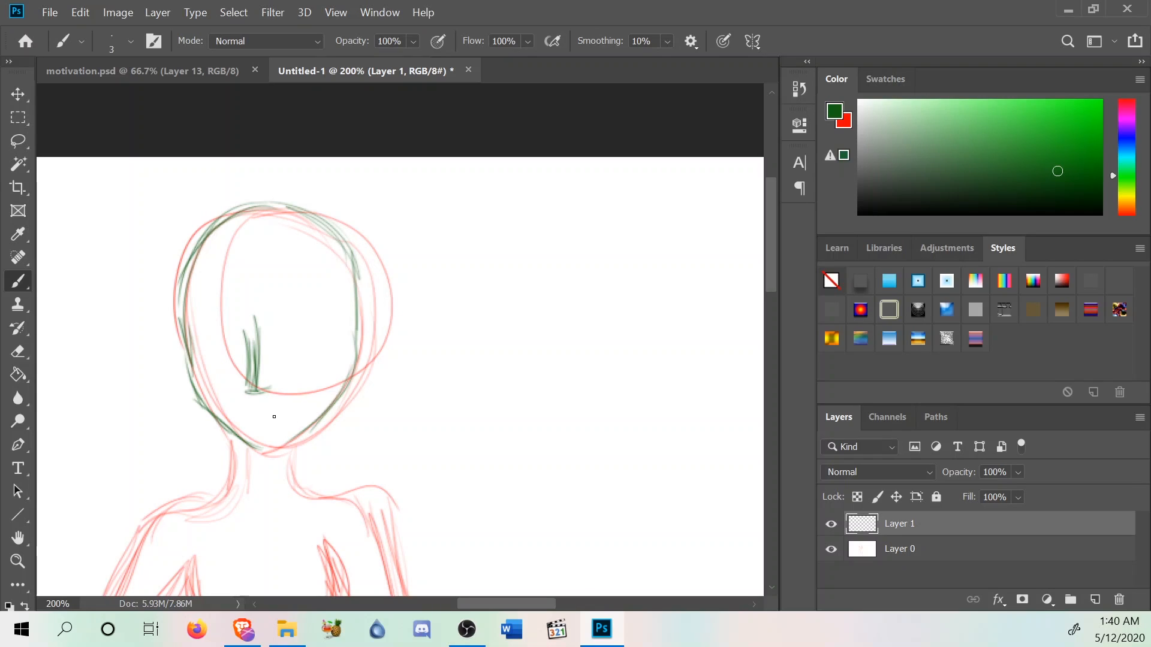
{"action": "left_click_drag", "start_coordinate": [252, 416], "coordinate": [277, 412]}
{"action": "mouse_move", "coordinate": [294, 330]}
{"action": "left_mouse_down"}
{"action": "mouse_move", "coordinate": [327, 329]}
{"action": "mouse_move", "coordinate": [298, 330]}
{"action": "left_mouse_up"}
{"action": "mouse_move", "coordinate": [199, 339]}
{"action": "left_mouse_down"}
{"action": "mouse_move", "coordinate": [229, 331]}
{"action": "mouse_move", "coordinate": [199, 336]}
{"action": "left_mouse_up"}
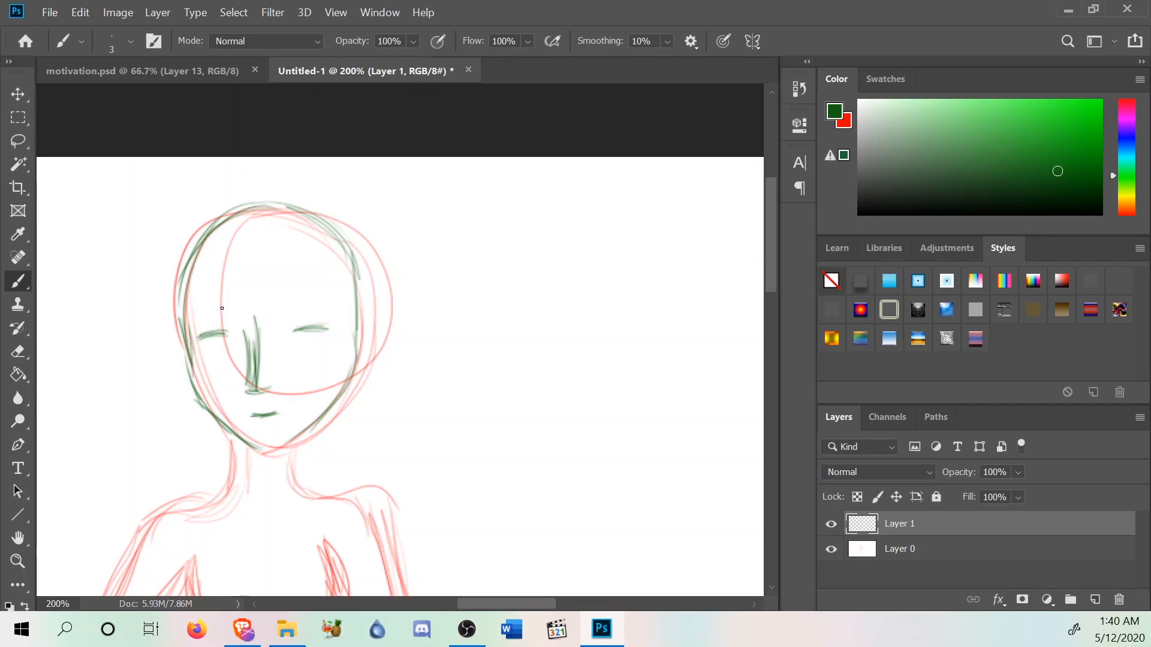
Add the ears on both sides of the head and trace both sides of the neck in green.
{"action": "left_click_drag", "start_coordinate": [341, 241], "coordinate": [356, 303]}
{"action": "left_click_drag", "start_coordinate": [365, 346], "coordinate": [359, 325]}
{"action": "mouse_move", "coordinate": [162, 362]}
{"action": "left_mouse_down"}
{"action": "mouse_move", "coordinate": [178, 356]}
{"action": "mouse_move", "coordinate": [164, 367]}
{"action": "left_mouse_up"}
{"action": "mouse_move", "coordinate": [340, 385]}
{"action": "left_mouse_down"}
{"action": "mouse_move", "coordinate": [310, 429]}
{"action": "mouse_move", "coordinate": [296, 493]}
{"action": "left_mouse_up"}
{"action": "left_click_drag", "start_coordinate": [292, 442], "coordinate": [297, 500]}
{"action": "mouse_move", "coordinate": [238, 448]}
{"action": "left_mouse_down"}
{"action": "mouse_move", "coordinate": [226, 498]}
{"action": "mouse_move", "coordinate": [232, 486]}
{"action": "left_mouse_up"}
{"action": "left_click_drag", "start_coordinate": [234, 485], "coordinate": [224, 510]}
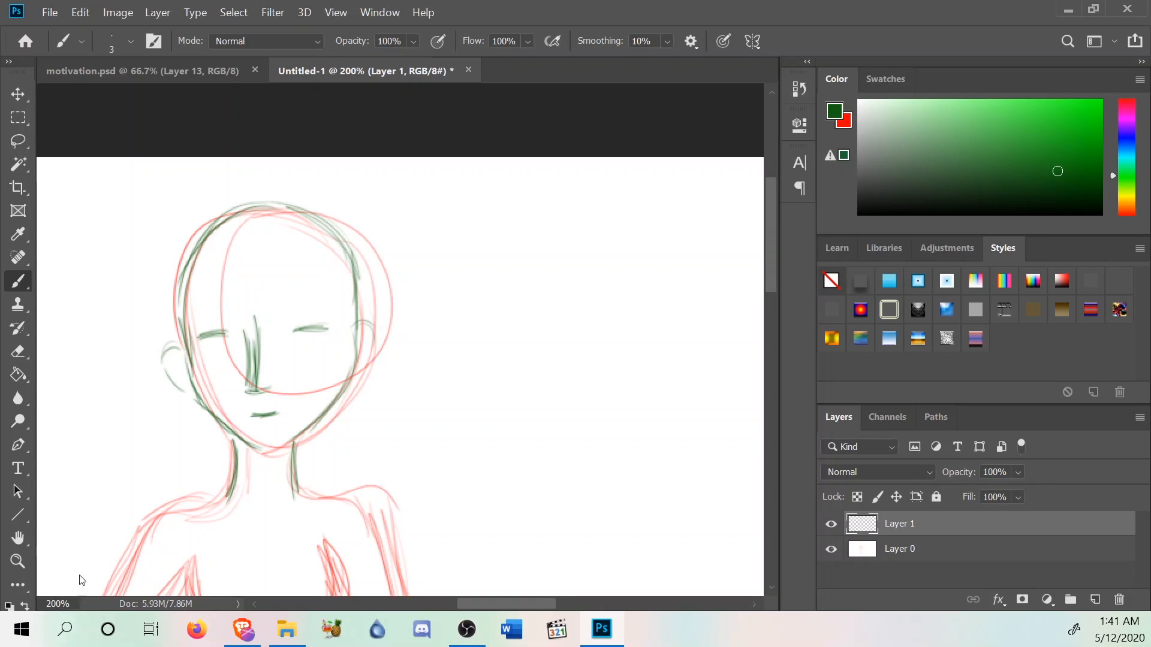
Trace both shoulder lines in green and continue down the outer upper arm of the bent arm.
{"action": "scroll", "coordinate": [483, 278], "scroll_direction": "down", "scroll_amount": 3}
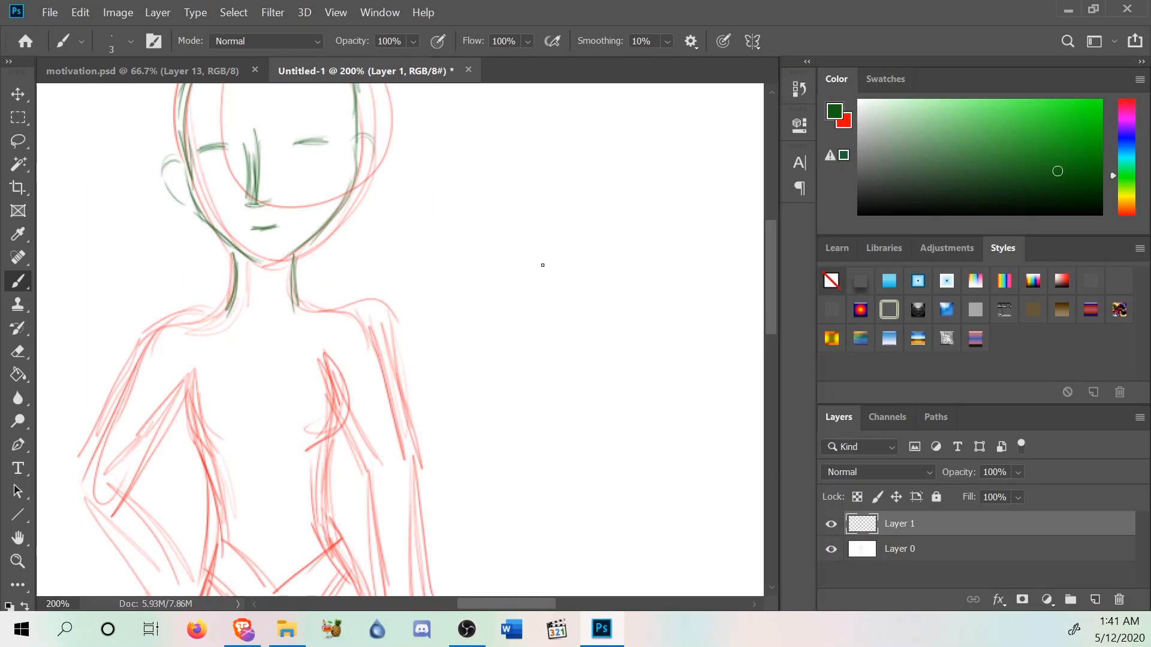
{"action": "mouse_move", "coordinate": [291, 256]}
{"action": "left_mouse_down"}
{"action": "mouse_move", "coordinate": [298, 311]}
{"action": "mouse_move", "coordinate": [359, 308]}
{"action": "mouse_move", "coordinate": [383, 351]}
{"action": "left_mouse_up"}
{"action": "mouse_move", "coordinate": [234, 289]}
{"action": "left_mouse_down"}
{"action": "mouse_move", "coordinate": [215, 311]}
{"action": "mouse_move", "coordinate": [160, 320]}
{"action": "mouse_move", "coordinate": [155, 328]}
{"action": "mouse_move", "coordinate": [178, 316]}
{"action": "mouse_move", "coordinate": [141, 336]}
{"action": "mouse_move", "coordinate": [153, 327]}
{"action": "left_mouse_up"}
{"action": "left_click_drag", "start_coordinate": [156, 327], "coordinate": [114, 446]}
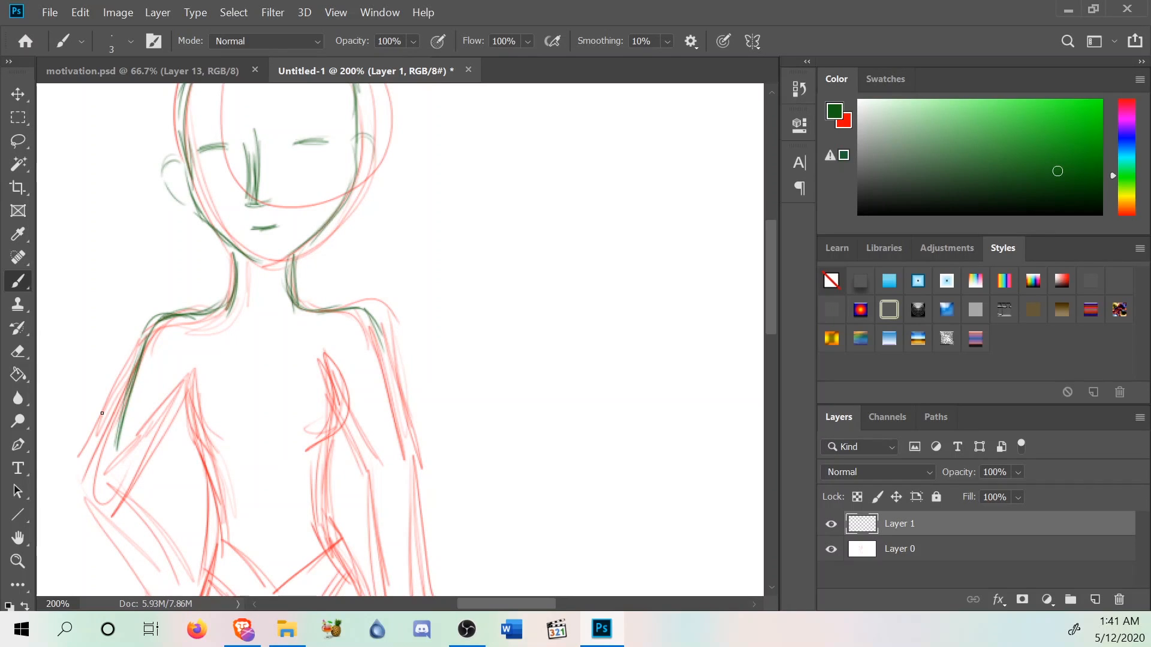
Trace both sides of the chest in green from the armpits down toward the waist.
{"action": "scroll", "coordinate": [568, 296], "scroll_direction": "up", "scroll_amount": 3}
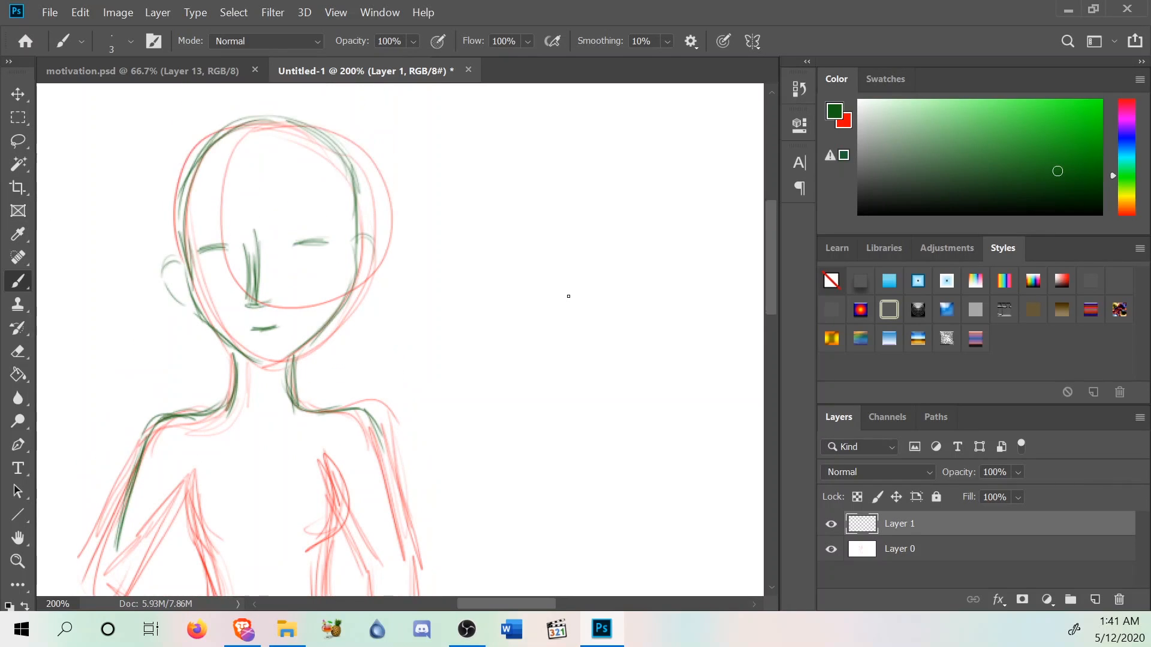
{"action": "scroll", "coordinate": [568, 296], "scroll_direction": "down", "scroll_amount": 5}
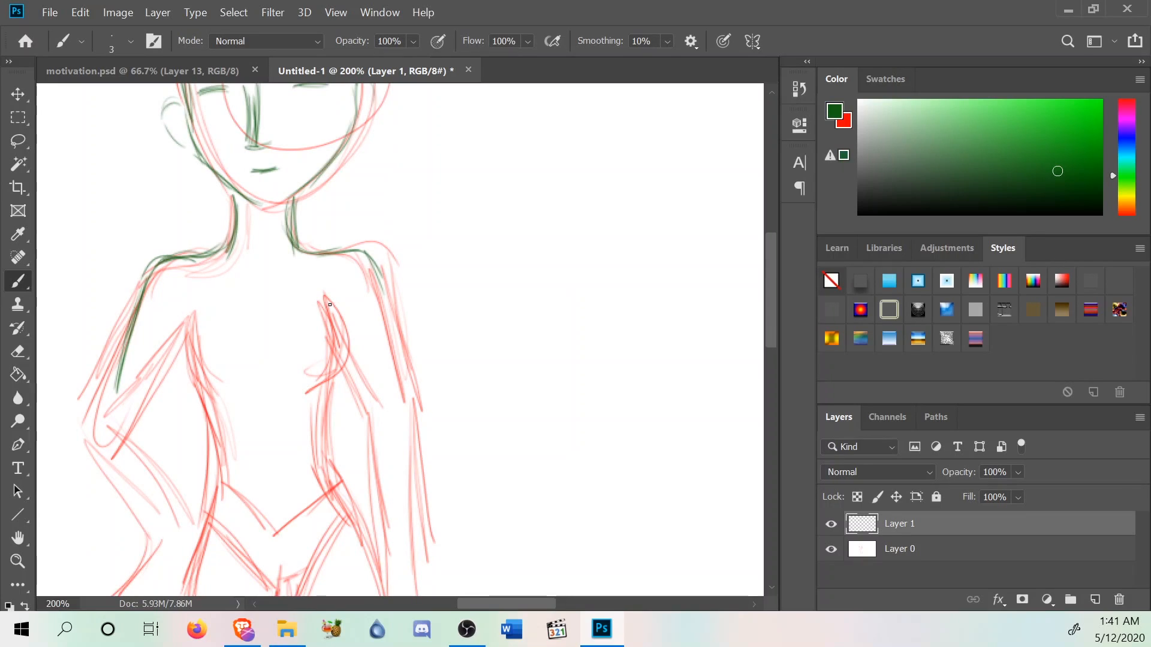
{"action": "mouse_move", "coordinate": [322, 296]}
{"action": "left_mouse_down"}
{"action": "mouse_move", "coordinate": [337, 333]}
{"action": "mouse_move", "coordinate": [330, 371]}
{"action": "left_mouse_up"}
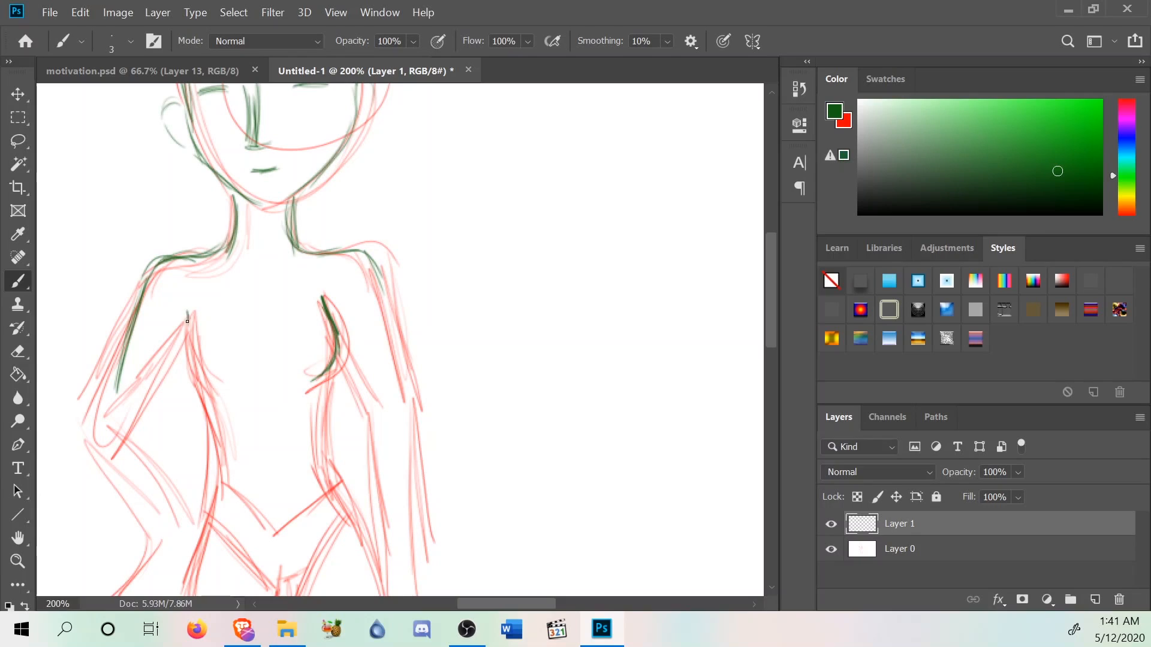
{"action": "left_click_drag", "start_coordinate": [181, 352], "coordinate": [213, 398]}
{"action": "left_click_drag", "start_coordinate": [329, 359], "coordinate": [310, 423]}
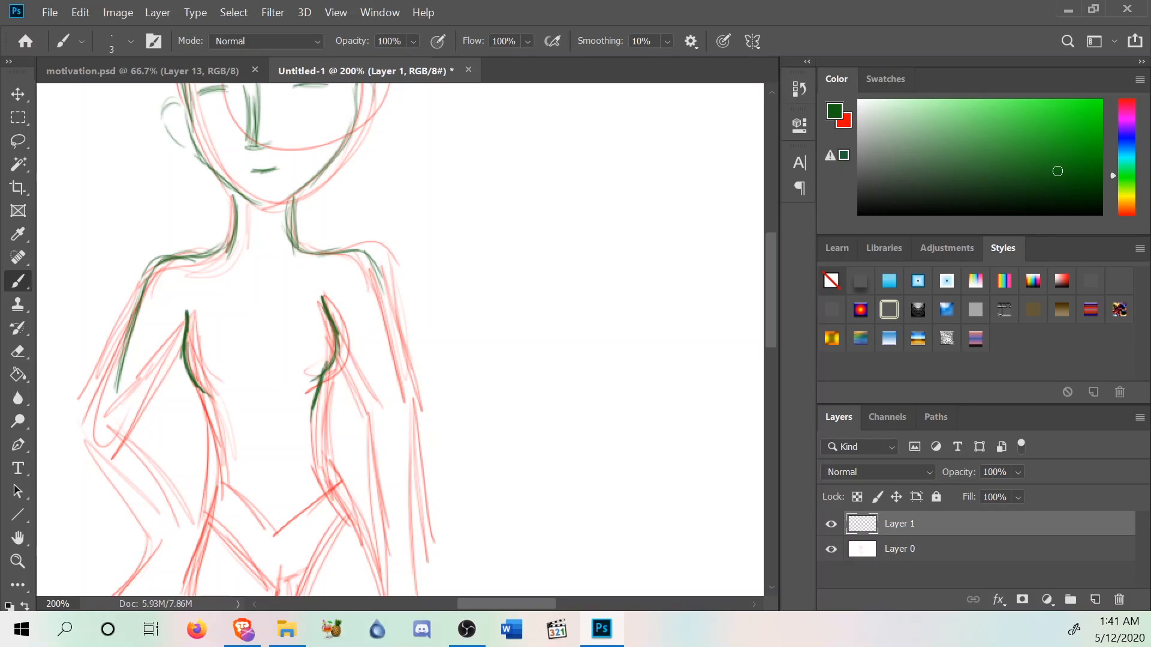
Outline the waist in green and curve both sides outward into the hips.
{"action": "left_click_drag", "start_coordinate": [200, 389], "coordinate": [218, 437]}
{"action": "left_click_drag", "start_coordinate": [309, 444], "coordinate": [339, 495]}
{"action": "left_click_drag", "start_coordinate": [211, 424], "coordinate": [202, 495]}
{"action": "left_click_drag", "start_coordinate": [216, 422], "coordinate": [203, 513]}
{"action": "left_click_drag", "start_coordinate": [217, 446], "coordinate": [189, 518]}
Mark the navel with a short green stroke and draw the crotch line between the thighs.
{"action": "scroll", "coordinate": [152, 504], "scroll_direction": "down", "scroll_amount": 2}
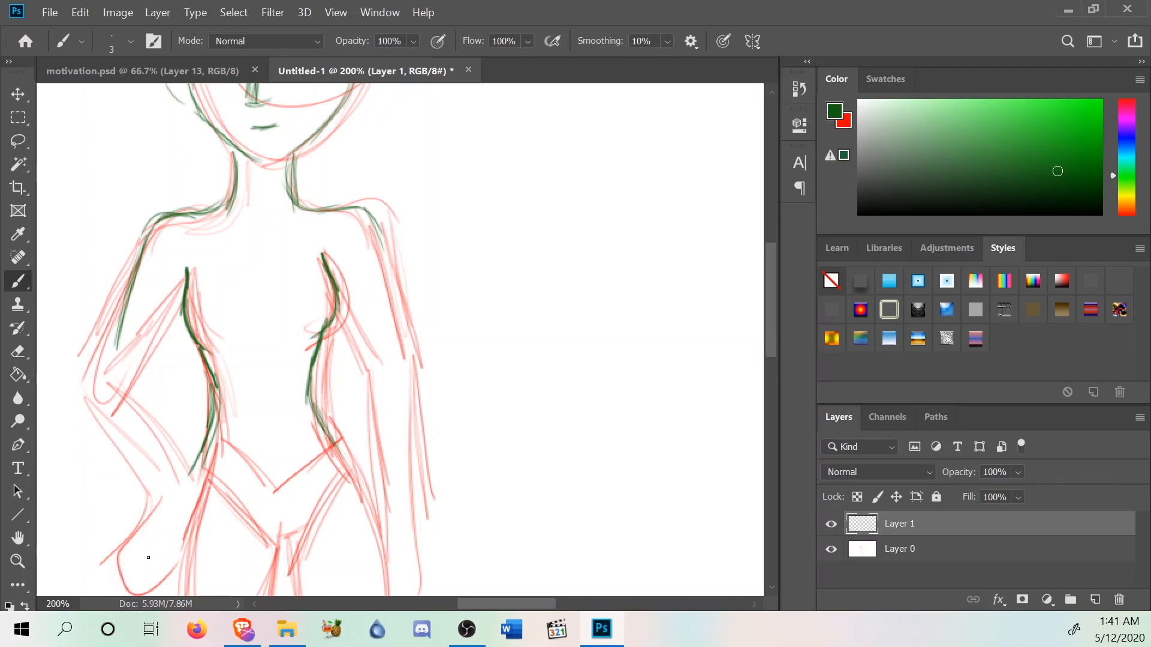
{"action": "scroll", "coordinate": [148, 558], "scroll_direction": "up", "scroll_amount": 3}
{"action": "scroll", "coordinate": [489, 461], "scroll_direction": "up", "scroll_amount": 3}
{"action": "scroll", "coordinate": [503, 437], "scroll_direction": "down", "scroll_amount": 6}
{"action": "left_click_drag", "start_coordinate": [264, 419], "coordinate": [264, 427]}
{"action": "scroll", "coordinate": [242, 377], "scroll_direction": "down", "scroll_amount": 7}
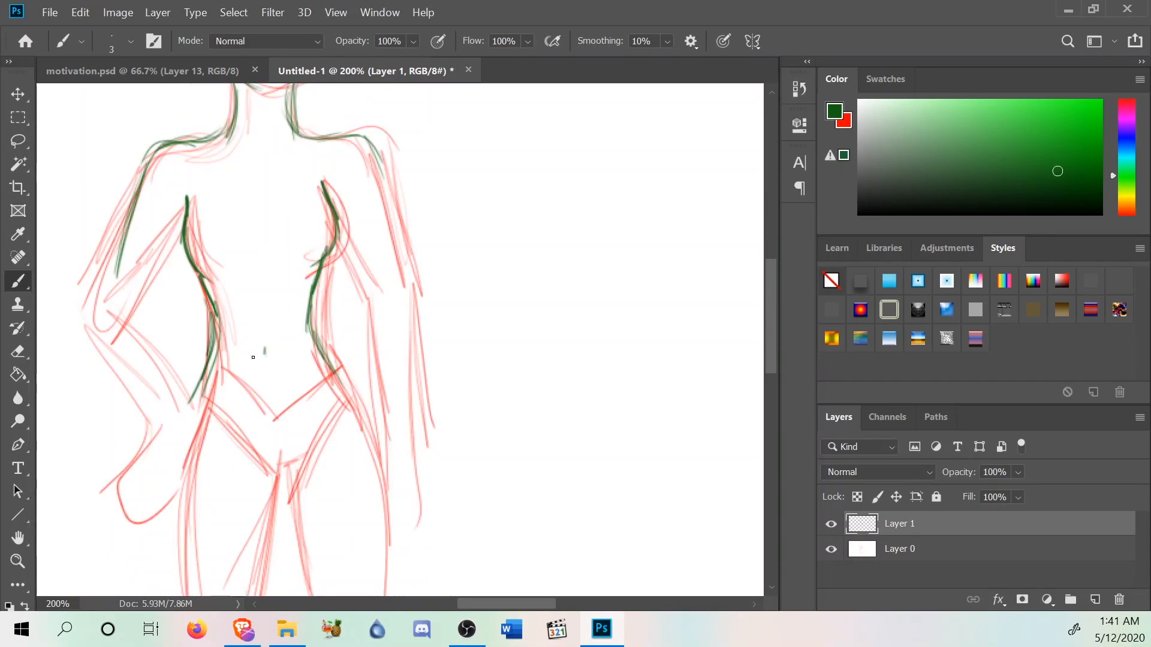
{"action": "left_click_drag", "start_coordinate": [294, 366], "coordinate": [277, 382]}
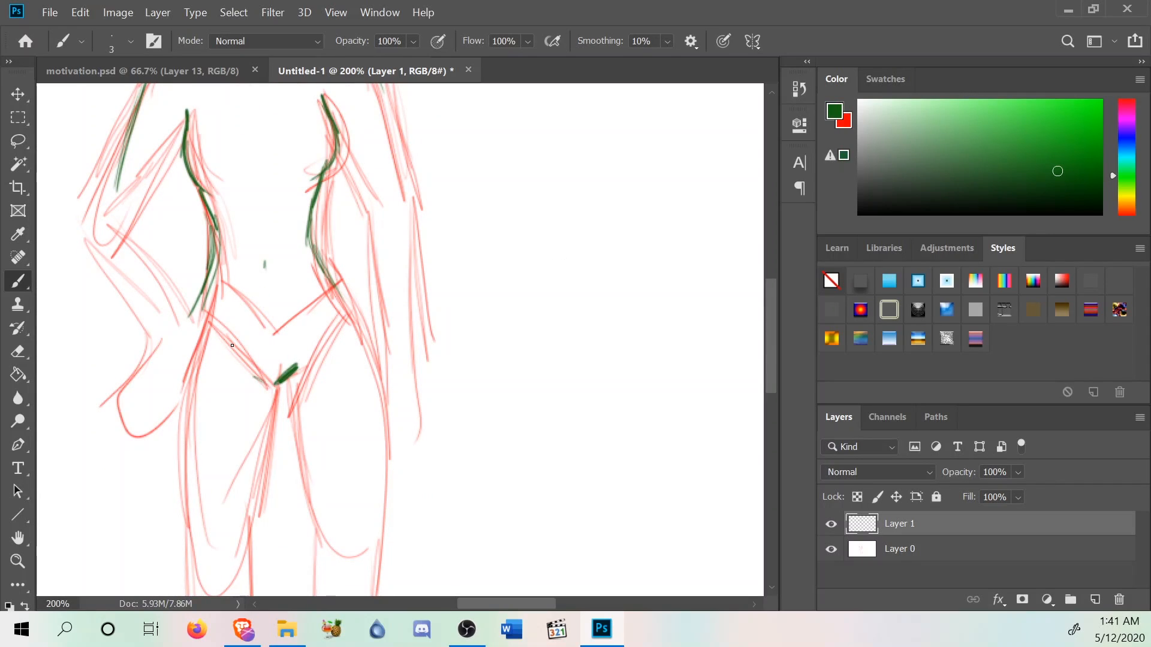
Trace the inner and outer contours of the thigh on the straight-arm side in green.
{"action": "left_click_drag", "start_coordinate": [291, 378], "coordinate": [321, 527]}
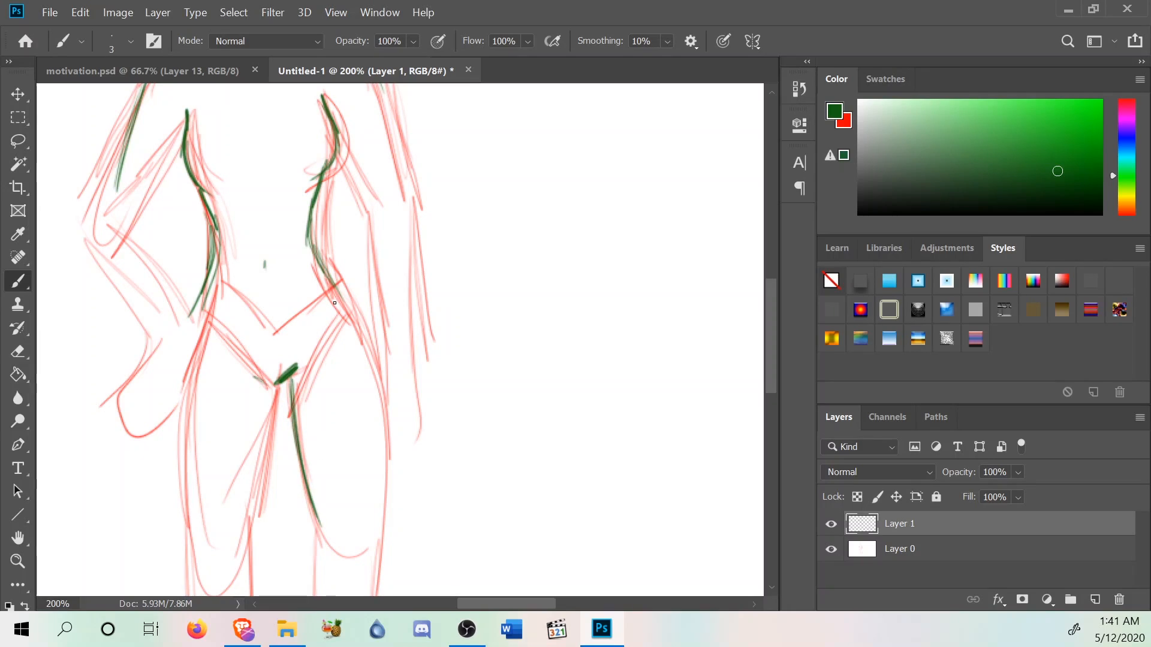
{"action": "mouse_move", "coordinate": [338, 290]}
{"action": "left_mouse_down"}
{"action": "mouse_move", "coordinate": [376, 416]}
{"action": "mouse_move", "coordinate": [378, 521]}
{"action": "left_mouse_up"}
{"action": "left_click_drag", "start_coordinate": [369, 337], "coordinate": [373, 522]}
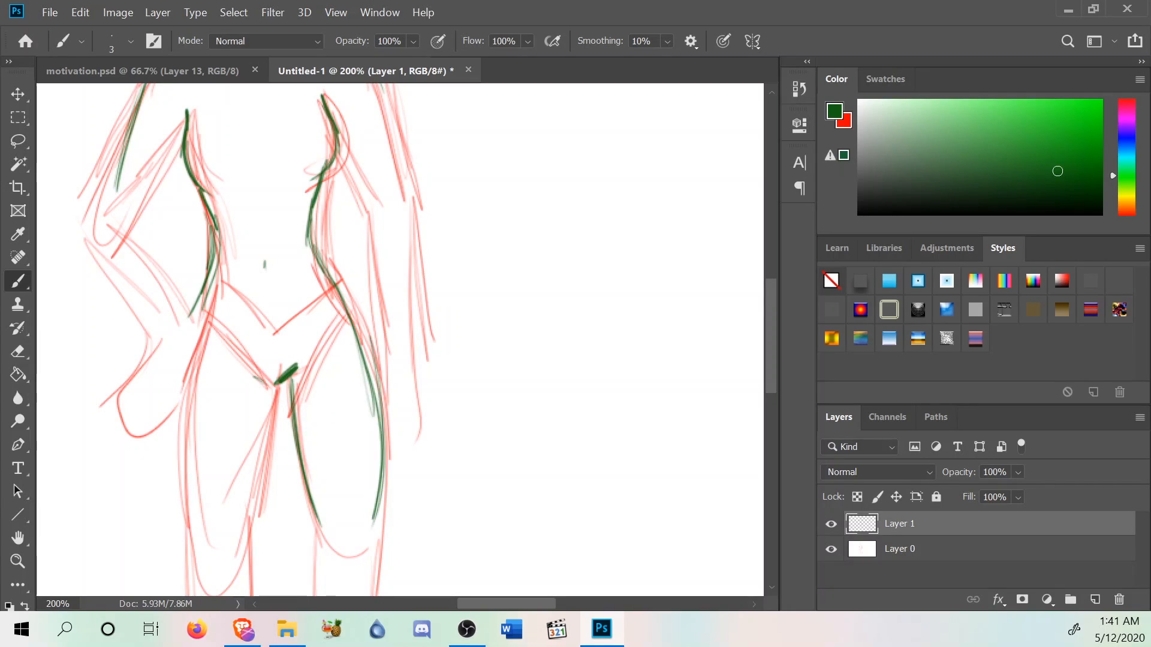
Trace the inner and outer contours of the thigh on the bent-arm side in green.
{"action": "left_click_drag", "start_coordinate": [270, 383], "coordinate": [245, 525]}
{"action": "left_click_drag", "start_coordinate": [268, 384], "coordinate": [227, 509]}
{"action": "left_click_drag", "start_coordinate": [201, 306], "coordinate": [180, 501]}
{"action": "left_click_drag", "start_coordinate": [191, 325], "coordinate": [174, 459]}
{"action": "mouse_move", "coordinate": [193, 317]}
{"action": "left_mouse_down"}
{"action": "mouse_move", "coordinate": [180, 510]}
{"action": "mouse_move", "coordinate": [193, 527]}
{"action": "left_mouse_up"}
{"action": "left_click_drag", "start_coordinate": [189, 383], "coordinate": [186, 484]}
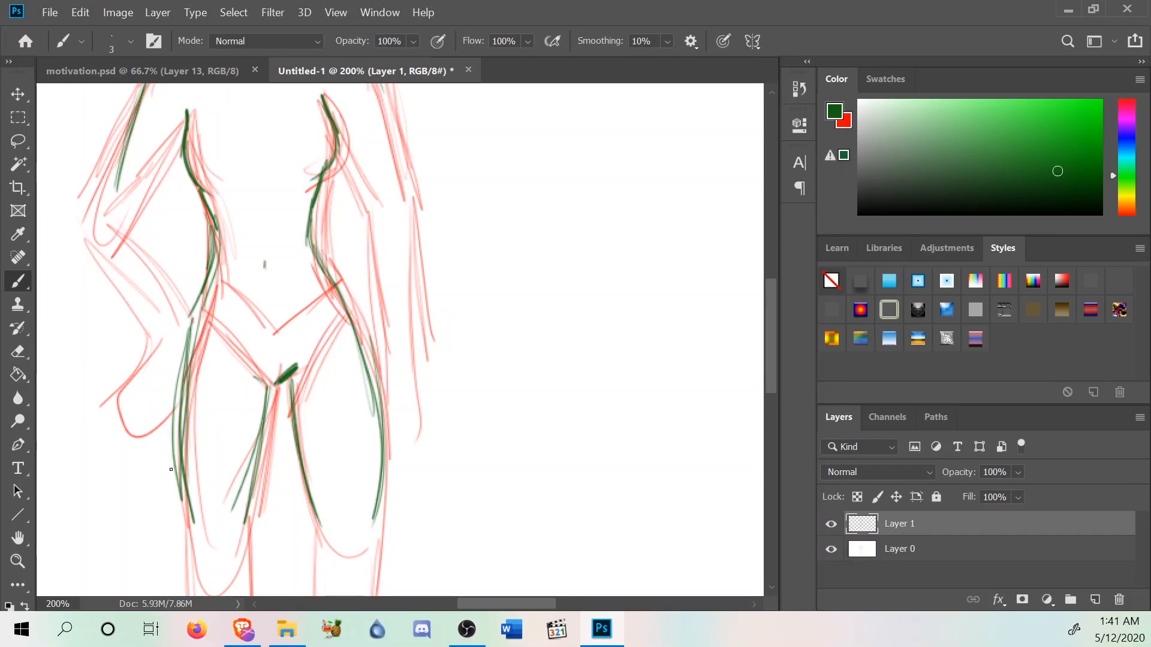
Trace the knee and both calf contours of the leg on the straight-arm side in green.
{"action": "scroll", "coordinate": [171, 469], "scroll_direction": "up", "scroll_amount": 3}
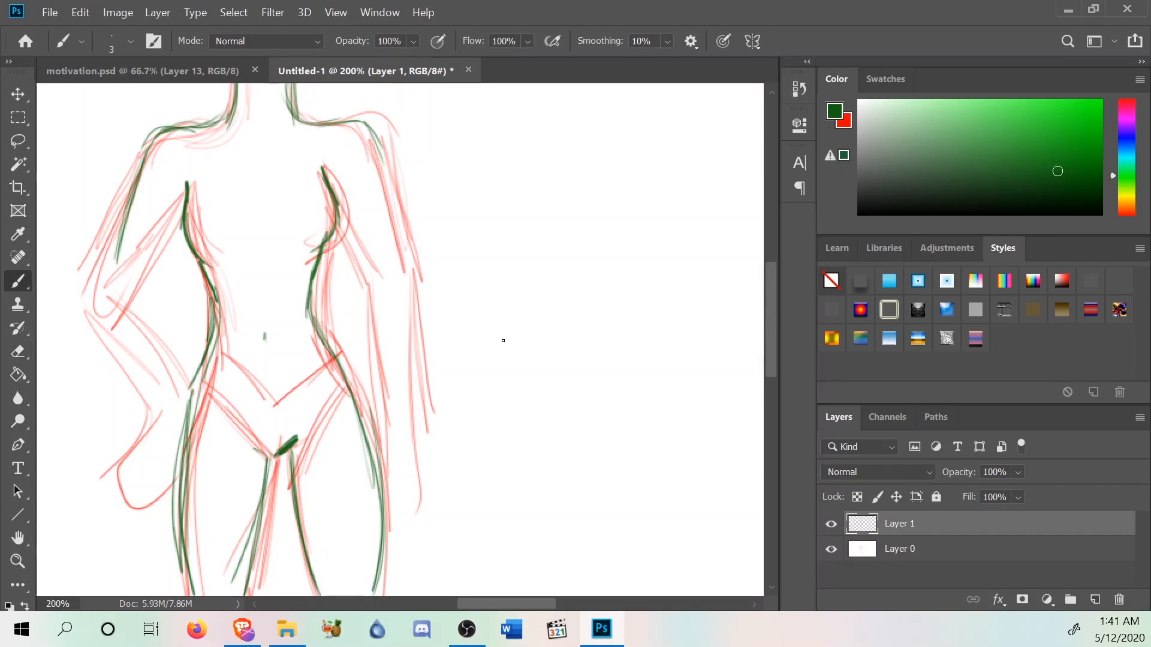
{"action": "scroll", "coordinate": [504, 340], "scroll_direction": "down", "scroll_amount": 8}
{"action": "left_click_drag", "start_coordinate": [314, 330], "coordinate": [319, 368]}
{"action": "left_click_drag", "start_coordinate": [376, 329], "coordinate": [370, 457]}
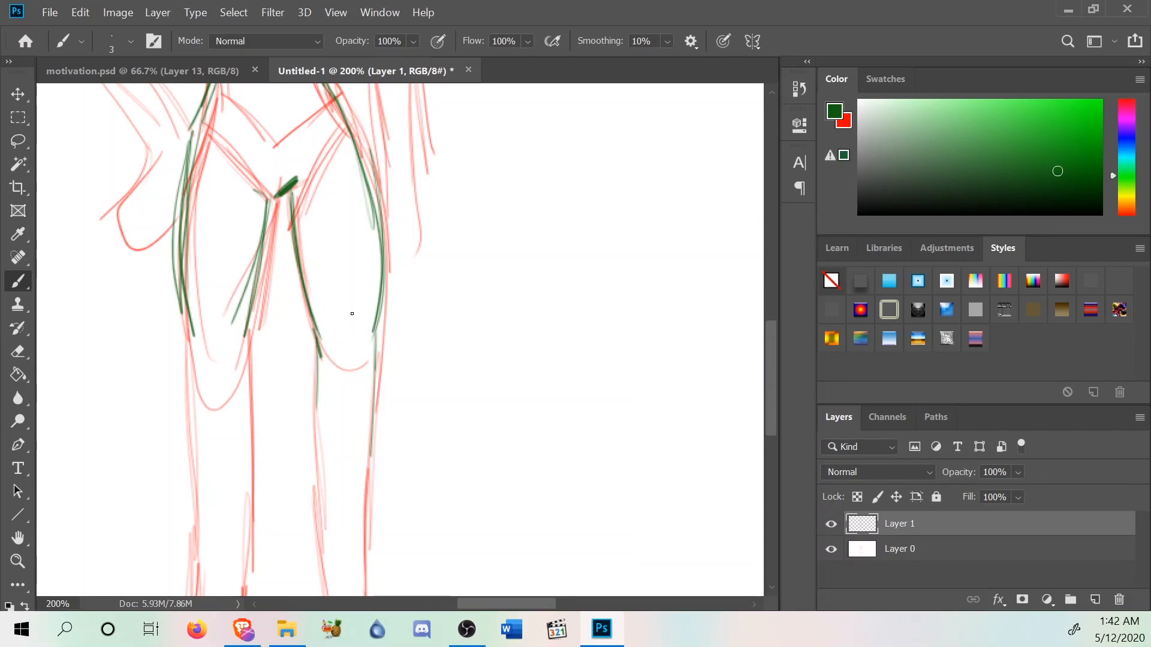
{"action": "left_click_drag", "start_coordinate": [375, 330], "coordinate": [365, 520]}
{"action": "scroll", "coordinate": [342, 434], "scroll_direction": "down", "scroll_amount": 2}
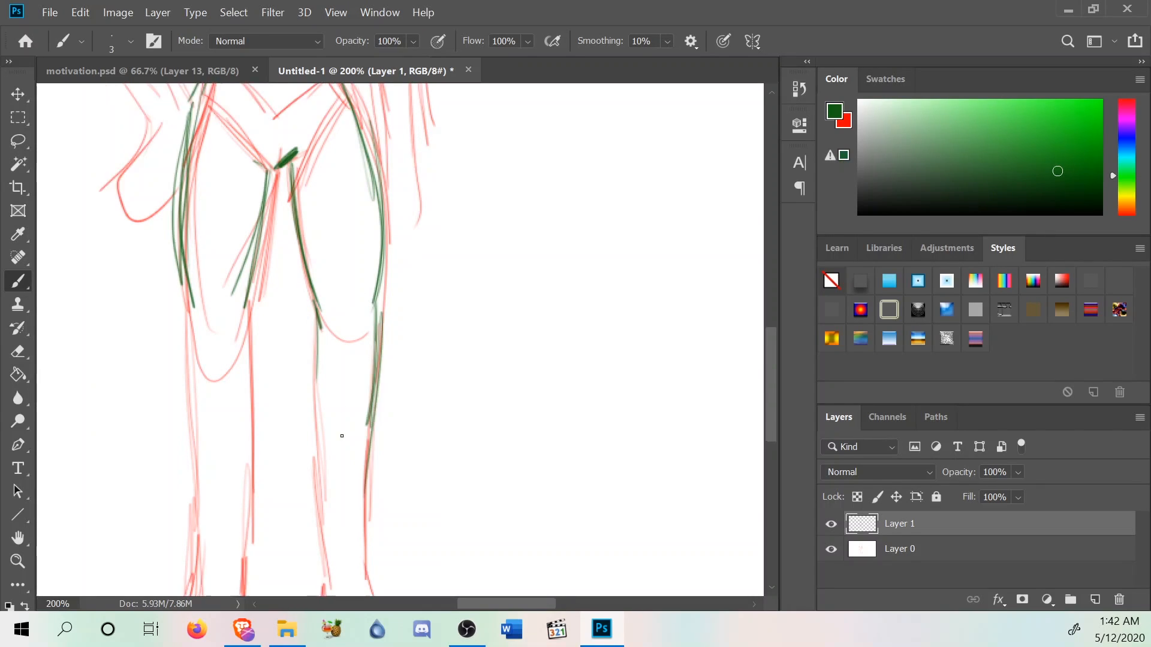
{"action": "left_click_drag", "start_coordinate": [318, 329], "coordinate": [321, 516]}
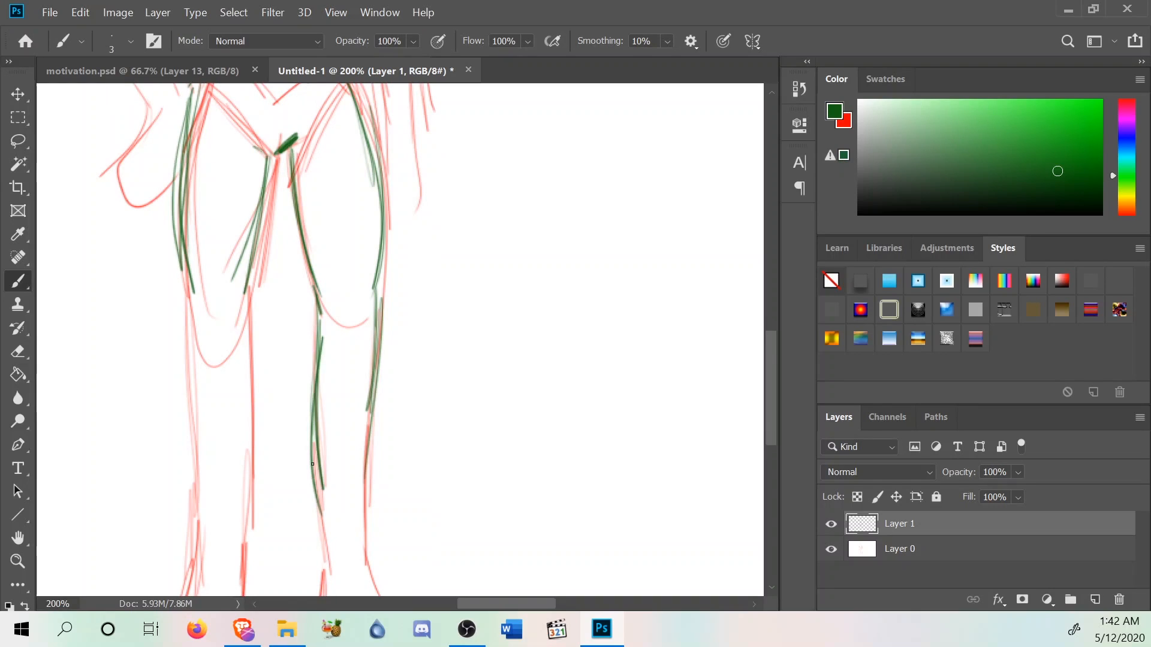
Trace both sides of the lower leg on the bent-arm side in green, from the knee toward the ankle.
{"action": "left_click_drag", "start_coordinate": [243, 293], "coordinate": [237, 509]}
{"action": "left_click_drag", "start_coordinate": [248, 330], "coordinate": [228, 525]}
{"action": "left_click_drag", "start_coordinate": [190, 310], "coordinate": [188, 430]}
{"action": "mouse_move", "coordinate": [190, 304]}
{"action": "left_mouse_down"}
{"action": "mouse_move", "coordinate": [189, 527]}
{"action": "mouse_move", "coordinate": [198, 497]}
{"action": "left_mouse_up"}
Trace the ankle, heel, sole and toes of the sideways-pointing foot in green and join its front to the shin line.
{"action": "scroll", "coordinate": [197, 486], "scroll_direction": "down", "scroll_amount": 6}
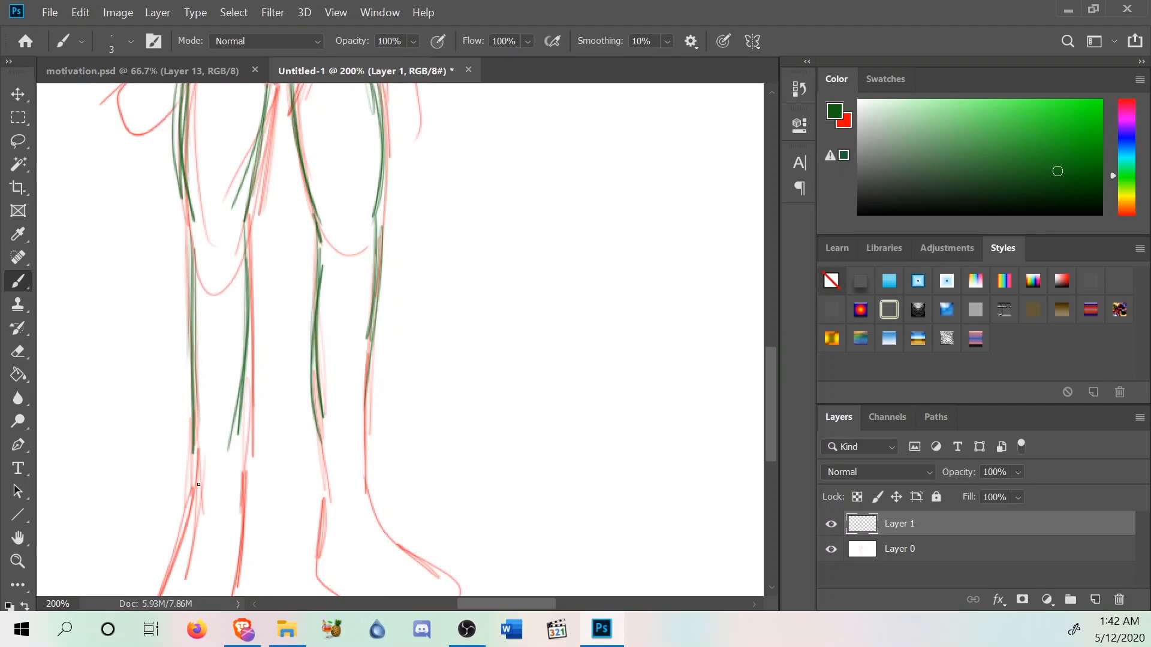
{"action": "left_click_drag", "start_coordinate": [323, 345], "coordinate": [324, 469]}
{"action": "left_click_drag", "start_coordinate": [324, 412], "coordinate": [312, 500]}
{"action": "mouse_move", "coordinate": [316, 452]}
{"action": "left_mouse_down"}
{"action": "mouse_move", "coordinate": [333, 519]}
{"action": "mouse_move", "coordinate": [423, 538]}
{"action": "left_mouse_up"}
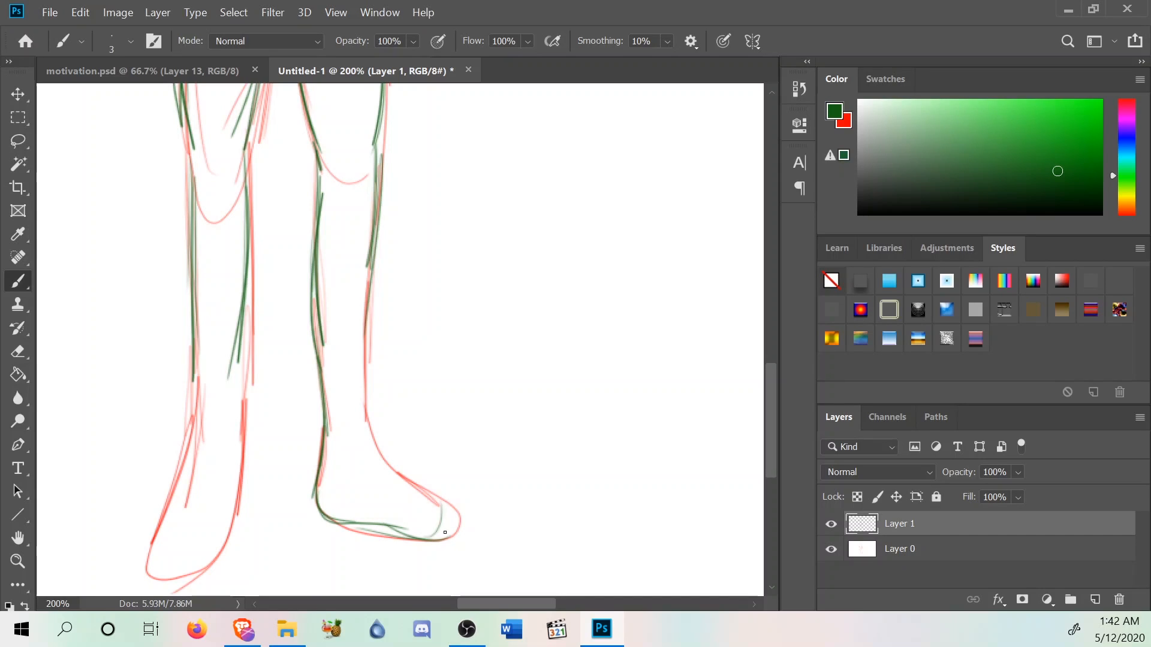
{"action": "left_click_drag", "start_coordinate": [421, 490], "coordinate": [445, 532]}
{"action": "left_click_drag", "start_coordinate": [387, 452], "coordinate": [440, 502]}
{"action": "left_click_drag", "start_coordinate": [366, 426], "coordinate": [411, 485]}
{"action": "left_click_drag", "start_coordinate": [369, 425], "coordinate": [366, 281]}
Outline the forward-pointing foot and ankle in green and rework the inner calf line above it.
{"action": "scroll", "coordinate": [366, 281], "scroll_direction": "down", "scroll_amount": 1}
{"action": "mouse_move", "coordinate": [191, 344]}
{"action": "left_mouse_down"}
{"action": "mouse_move", "coordinate": [176, 446]}
{"action": "mouse_move", "coordinate": [140, 543]}
{"action": "mouse_move", "coordinate": [148, 563]}
{"action": "left_mouse_up"}
{"action": "mouse_move", "coordinate": [148, 563]}
{"action": "left_mouse_down"}
{"action": "mouse_move", "coordinate": [201, 548]}
{"action": "mouse_move", "coordinate": [228, 487]}
{"action": "left_mouse_up"}
{"action": "left_click_drag", "start_coordinate": [194, 555], "coordinate": [239, 468]}
{"action": "mouse_move", "coordinate": [205, 545]}
{"action": "left_mouse_down"}
{"action": "mouse_move", "coordinate": [239, 460]}
{"action": "mouse_move", "coordinate": [238, 419]}
{"action": "mouse_move", "coordinate": [232, 476]}
{"action": "mouse_move", "coordinate": [241, 345]}
{"action": "left_mouse_up"}
{"action": "left_click_drag", "start_coordinate": [238, 449], "coordinate": [244, 343]}
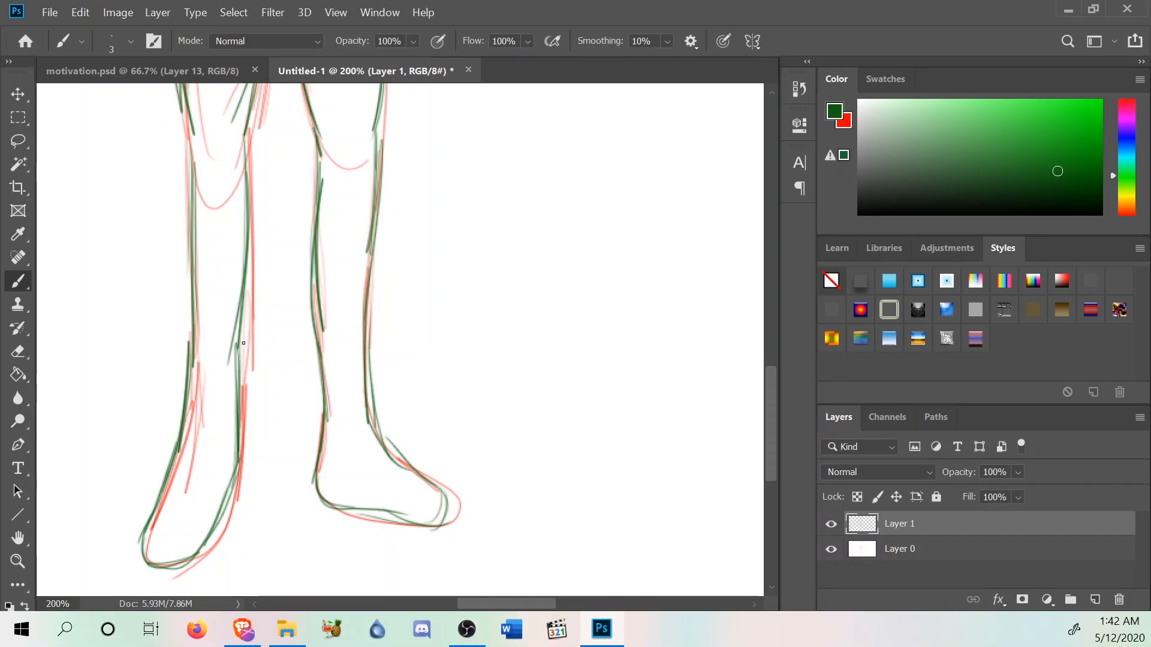
{"action": "left_click_drag", "start_coordinate": [237, 396], "coordinate": [263, 253]}
{"action": "left_click_drag", "start_coordinate": [242, 371], "coordinate": [263, 253]}
{"action": "left_click_drag", "start_coordinate": [243, 329], "coordinate": [247, 185]}
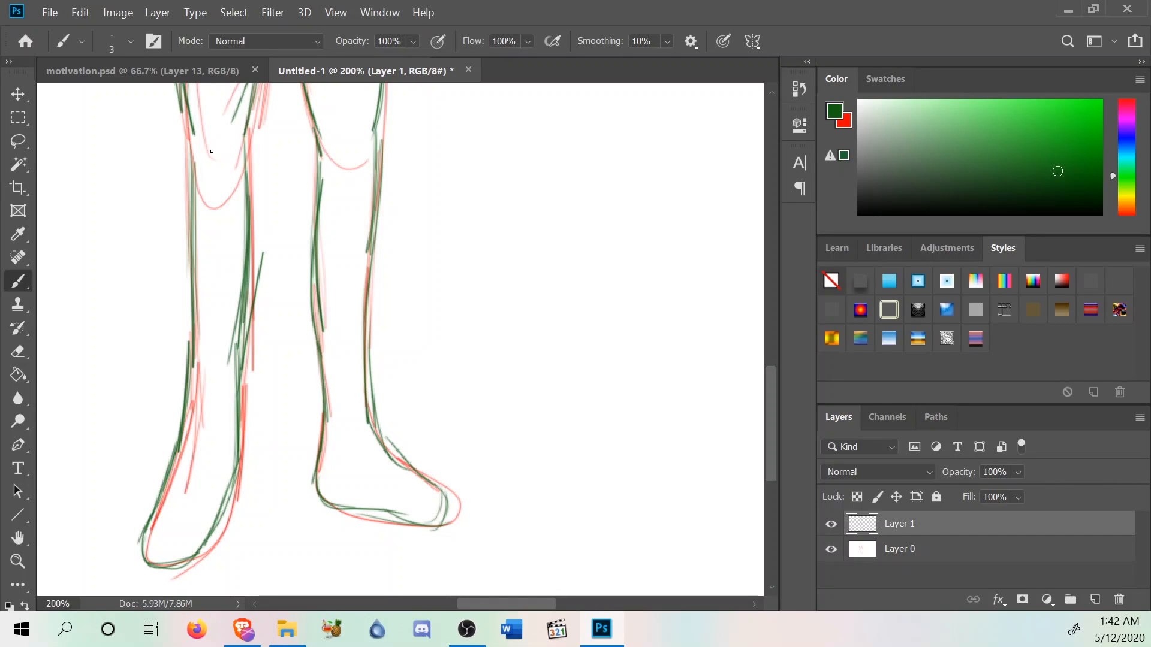
{"action": "scroll", "coordinate": [212, 151], "scroll_direction": "up", "scroll_amount": 1}
{"action": "scroll", "coordinate": [212, 151], "scroll_direction": "up", "scroll_amount": 1}
{"action": "scroll", "coordinate": [211, 151], "scroll_direction": "down", "scroll_amount": 3}
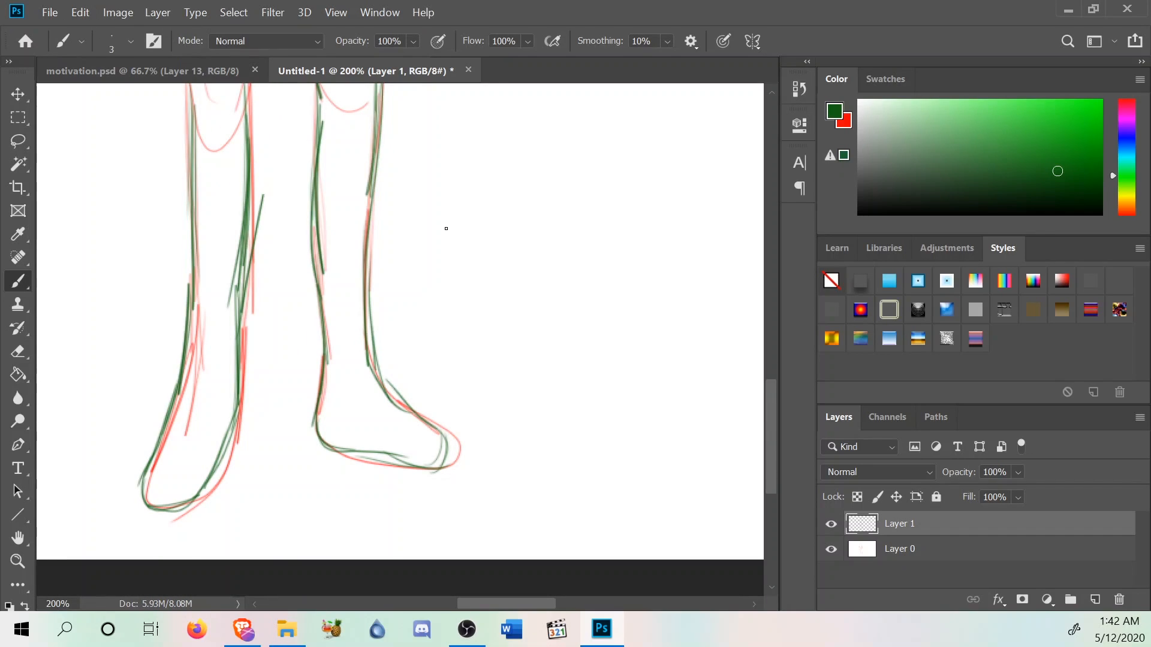
{"action": "scroll", "coordinate": [451, 229], "scroll_direction": "up", "scroll_amount": 2}
{"action": "scroll", "coordinate": [451, 228], "scroll_direction": "up", "scroll_amount": 6}
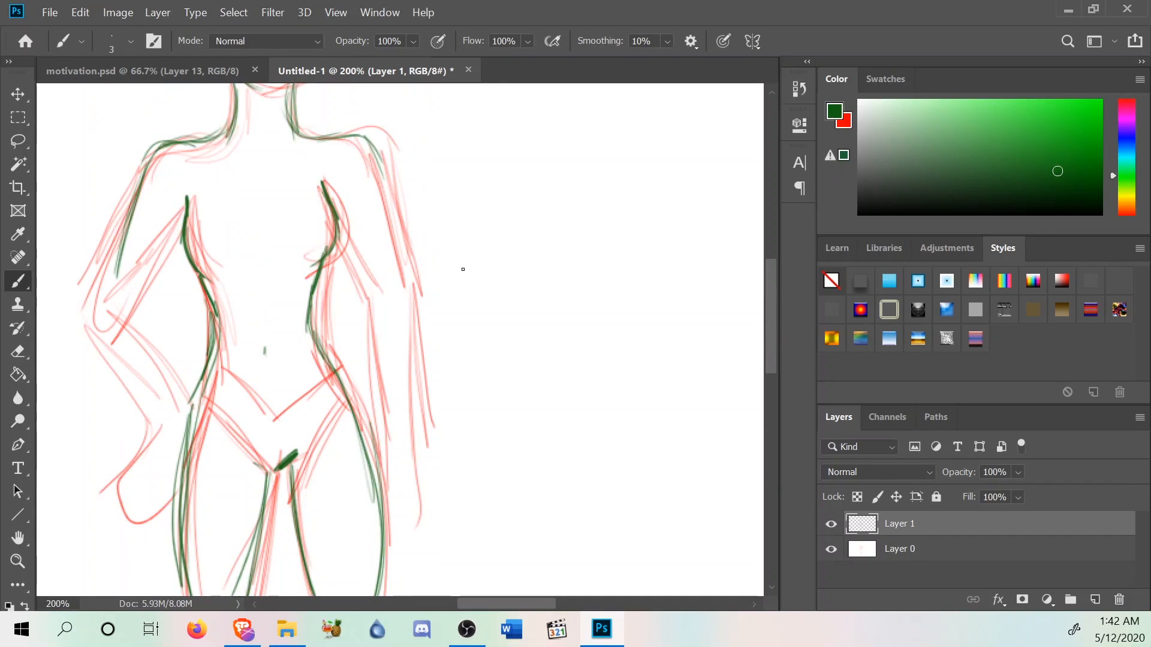
Trace the inner and outer contours of both upper arms in green, from the armpits and shoulders to the elbows.
{"action": "left_click_drag", "start_coordinate": [335, 287], "coordinate": [366, 349]}
{"action": "left_click_drag", "start_coordinate": [365, 210], "coordinate": [394, 335]}
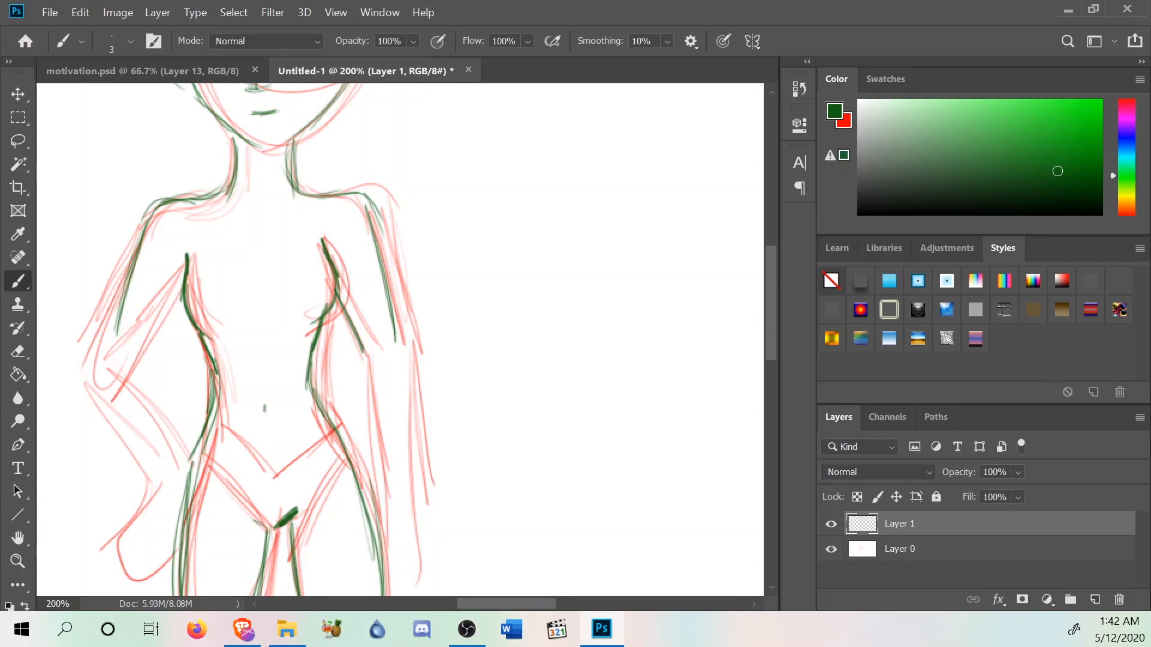
{"action": "left_click_drag", "start_coordinate": [181, 278], "coordinate": [135, 380]}
{"action": "mouse_move", "coordinate": [181, 274]}
{"action": "left_mouse_down"}
{"action": "mouse_move", "coordinate": [137, 377]}
{"action": "mouse_move", "coordinate": [145, 365]}
{"action": "left_mouse_up"}
{"action": "mouse_move", "coordinate": [144, 236]}
{"action": "left_mouse_down"}
{"action": "mouse_move", "coordinate": [112, 371]}
{"action": "mouse_move", "coordinate": [120, 299]}
{"action": "mouse_move", "coordinate": [110, 355]}
{"action": "left_mouse_up"}
{"action": "left_click_drag", "start_coordinate": [136, 253], "coordinate": [109, 374]}
Trace both sides of each forearm in green, from the elbows to the wrists on the straight and bent arms.
{"action": "scroll", "coordinate": [106, 344], "scroll_direction": "up", "scroll_amount": 8}
{"action": "scroll", "coordinate": [149, 316], "scroll_direction": "down", "scroll_amount": 6}
{"action": "scroll", "coordinate": [388, 330], "scroll_direction": "down", "scroll_amount": 4}
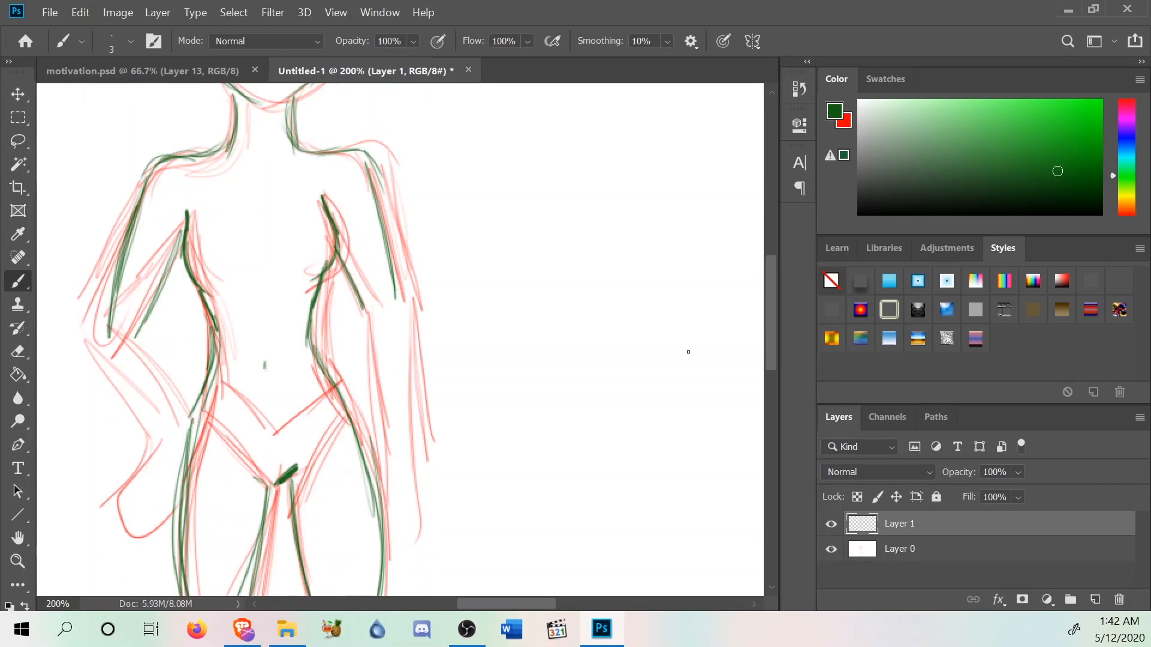
{"action": "left_click_drag", "start_coordinate": [398, 290], "coordinate": [399, 460]}
{"action": "left_click_drag", "start_coordinate": [398, 314], "coordinate": [401, 470]}
{"action": "left_click_drag", "start_coordinate": [356, 313], "coordinate": [363, 438]}
{"action": "left_click_drag", "start_coordinate": [361, 308], "coordinate": [376, 467]}
{"action": "mouse_move", "coordinate": [107, 337]}
{"action": "left_mouse_down"}
{"action": "mouse_move", "coordinate": [162, 448]}
{"action": "mouse_move", "coordinate": [185, 438]}
{"action": "left_mouse_up"}
{"action": "scroll", "coordinate": [185, 438], "scroll_direction": "down", "scroll_amount": 1}
{"action": "scroll", "coordinate": [149, 420], "scroll_direction": "down", "scroll_amount": 5}
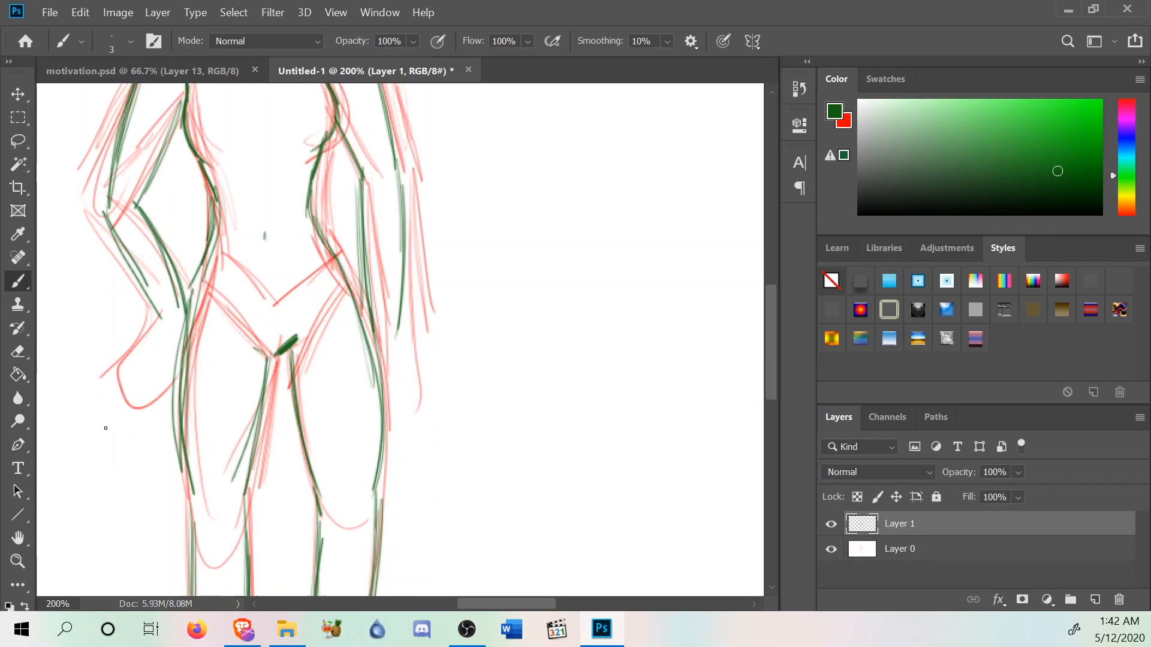
Outline both ears in green on the sides of the head.
{"action": "scroll", "coordinate": [238, 481], "scroll_direction": "up", "scroll_amount": 3}
{"action": "scroll", "coordinate": [238, 481], "scroll_direction": "up", "scroll_amount": 2}
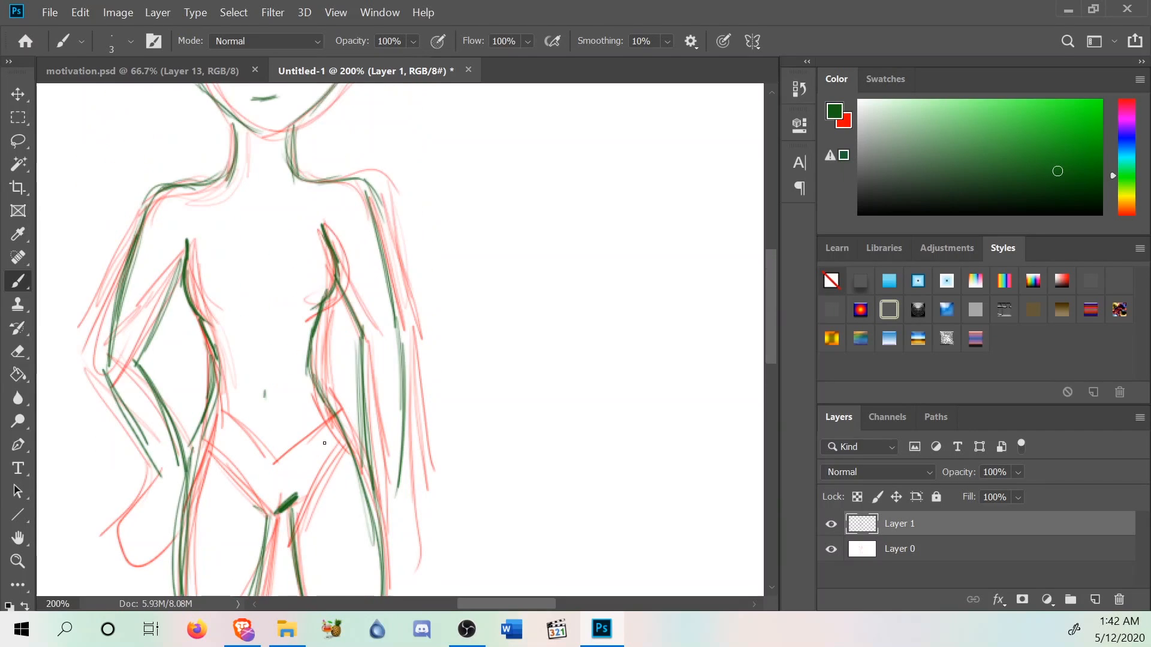
{"action": "scroll", "coordinate": [488, 405], "scroll_direction": "up", "scroll_amount": 6}
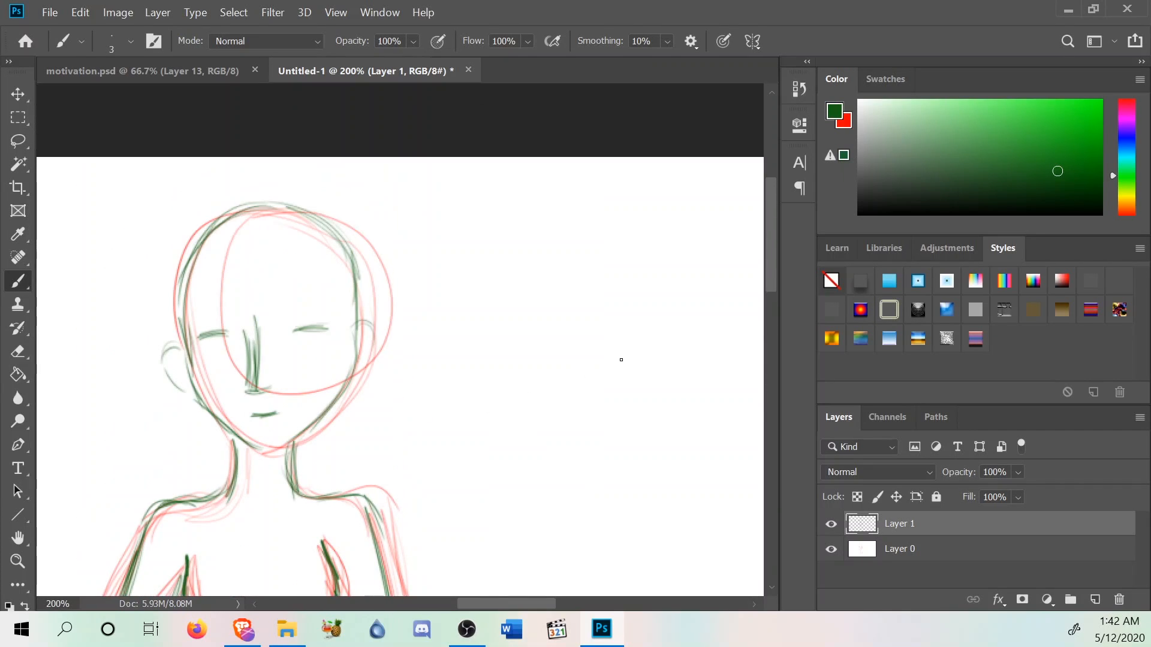
{"action": "left_click_drag", "start_coordinate": [356, 327], "coordinate": [364, 368]}
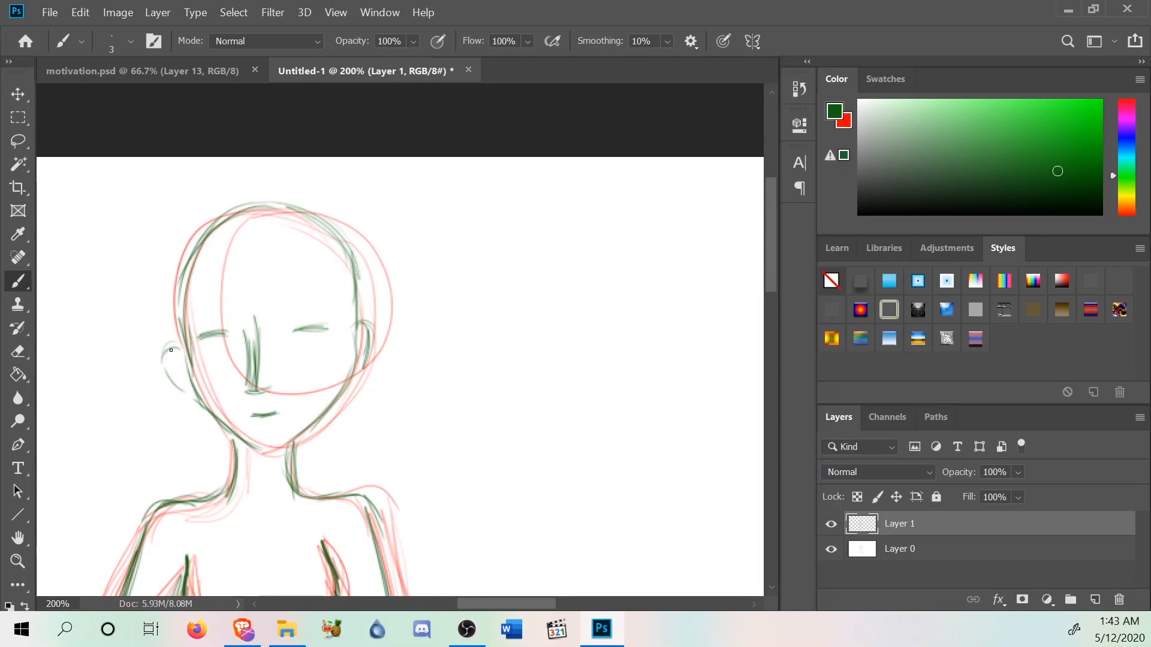
{"action": "left_click_drag", "start_coordinate": [171, 346], "coordinate": [194, 396]}
Sketch both hands in green, with fingers on the bent arm's hand and a simple rounded shape on the straight arm's.
{"action": "scroll", "coordinate": [167, 373], "scroll_direction": "down", "scroll_amount": 5}
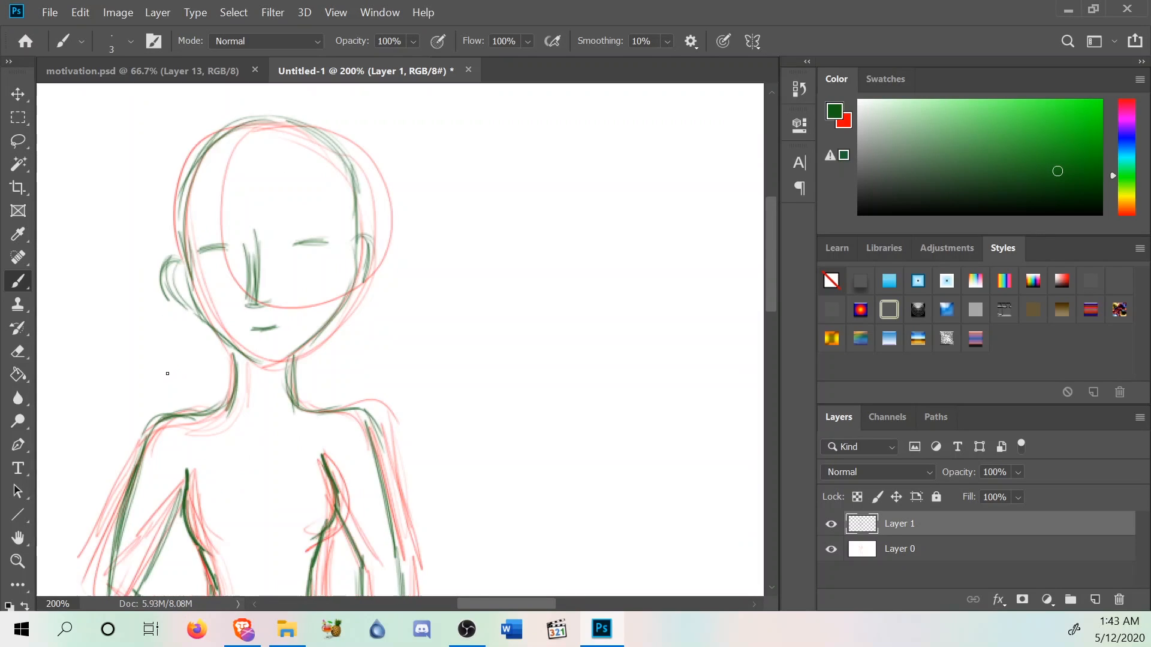
{"action": "scroll", "coordinate": [173, 392], "scroll_direction": "down", "scroll_amount": 2}
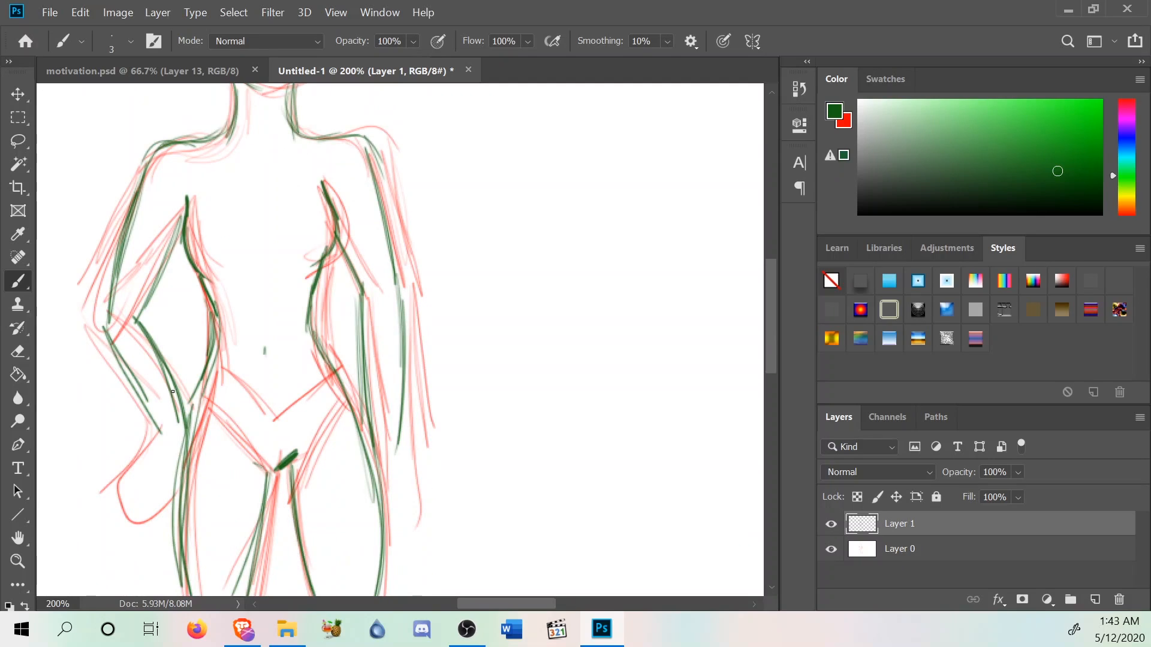
{"action": "scroll", "coordinate": [172, 392], "scroll_direction": "down", "scroll_amount": 1}
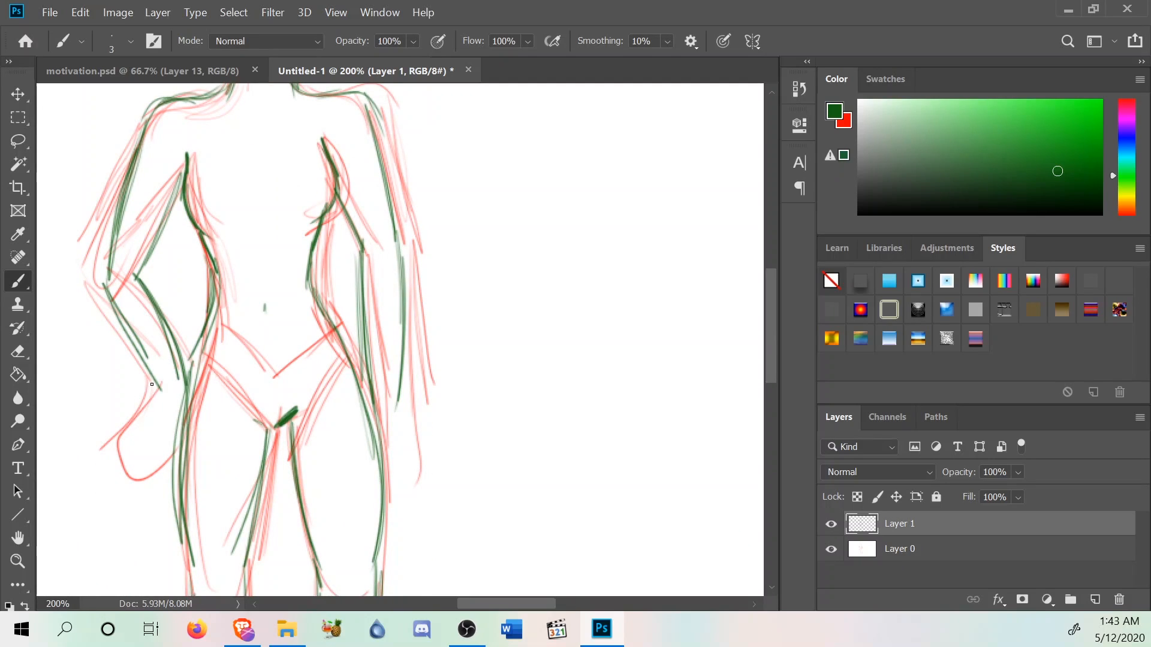
{"action": "left_click_drag", "start_coordinate": [149, 387], "coordinate": [117, 471]}
{"action": "mouse_move", "coordinate": [140, 407]}
{"action": "left_mouse_down"}
{"action": "mouse_move", "coordinate": [120, 470]}
{"action": "mouse_move", "coordinate": [149, 442]}
{"action": "left_mouse_up"}
{"action": "left_click_drag", "start_coordinate": [139, 489], "coordinate": [149, 441]}
{"action": "left_click_drag", "start_coordinate": [157, 492], "coordinate": [161, 438]}
{"action": "left_click_drag", "start_coordinate": [398, 391], "coordinate": [405, 483]}
{"action": "left_click_drag", "start_coordinate": [417, 404], "coordinate": [401, 503]}
Draw both eyebrows in green above the eye lines.
{"action": "scroll", "coordinate": [302, 475], "scroll_direction": "up", "scroll_amount": 5}
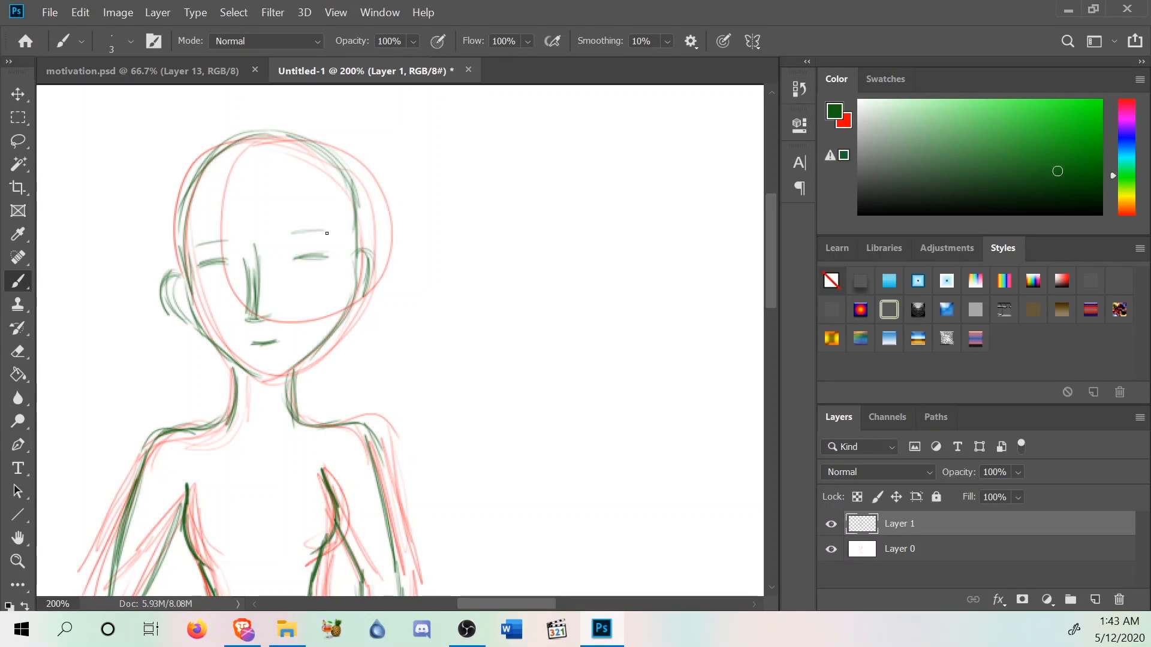
{"action": "left_click_drag", "start_coordinate": [195, 246], "coordinate": [228, 242]}
Review the complete green figure from the head down to the feet and back.
{"action": "scroll", "coordinate": [235, 298], "scroll_direction": "down", "scroll_amount": 5}
{"action": "scroll", "coordinate": [420, 397], "scroll_direction": "down", "scroll_amount": 5}
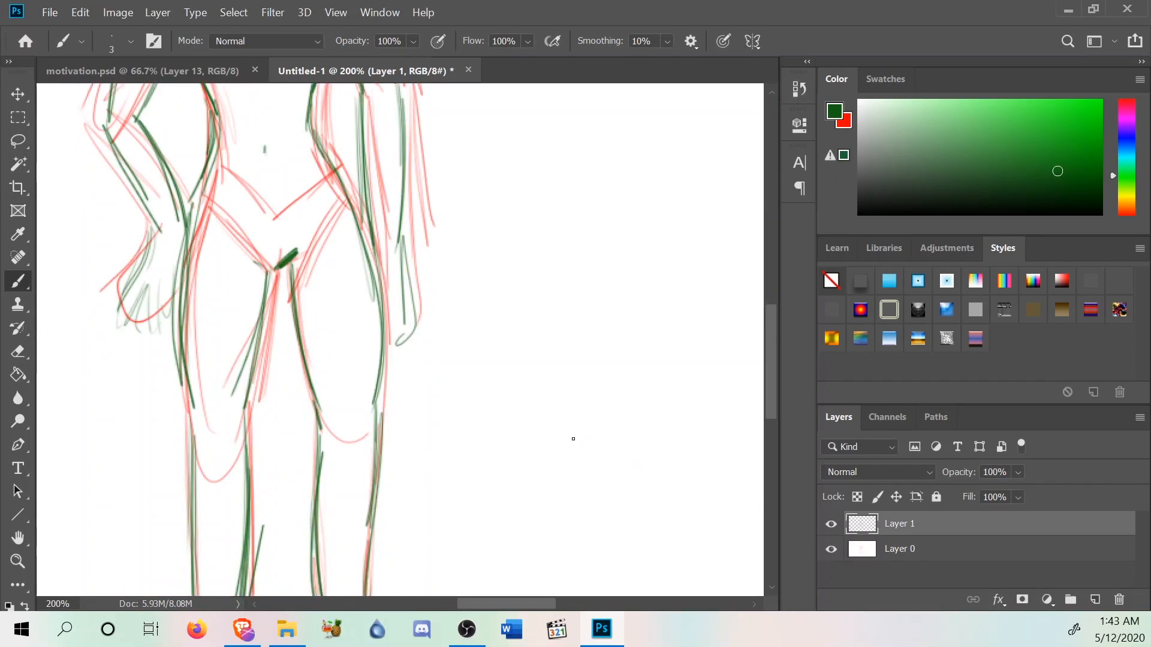
{"action": "scroll", "coordinate": [574, 440], "scroll_direction": "down", "scroll_amount": 2}
{"action": "scroll", "coordinate": [611, 414], "scroll_direction": "down", "scroll_amount": 4}
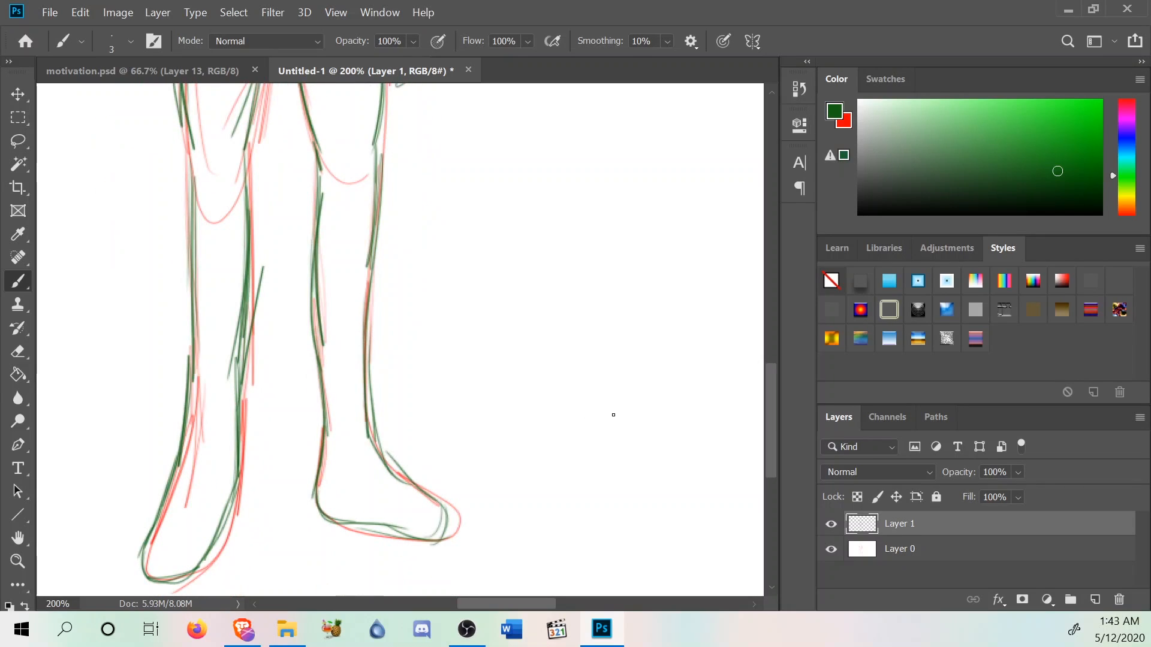
{"action": "scroll", "coordinate": [613, 415], "scroll_direction": "up", "scroll_amount": 12}
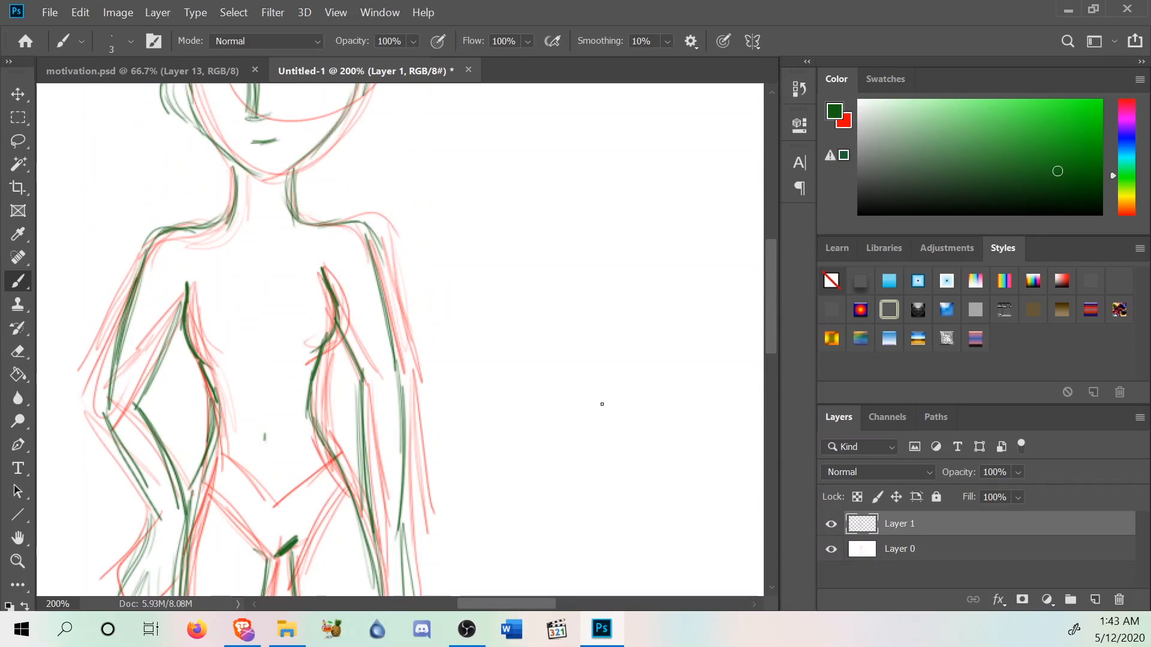
{"action": "scroll", "coordinate": [601, 405], "scroll_direction": "up", "scroll_amount": 2}
{"action": "scroll", "coordinate": [533, 227], "scroll_direction": "up", "scroll_amount": 2}
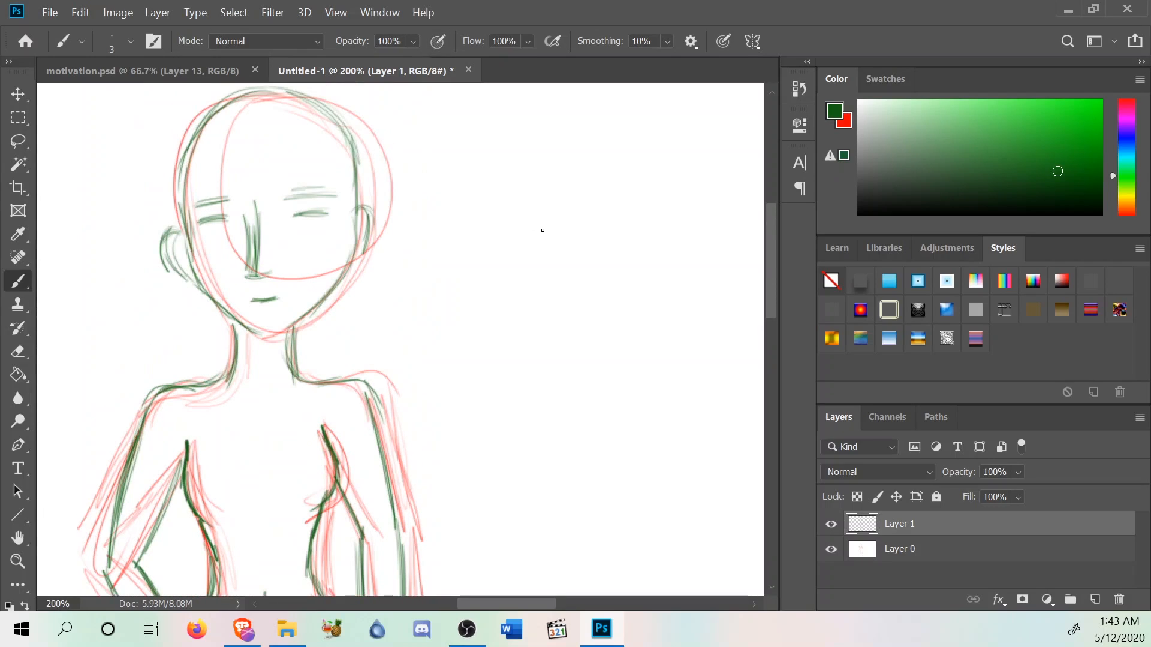
Change the brush colour to a strong blue and add a new layer above Layer 1.
{"action": "mouse_move", "coordinate": [1123, 179]}
{"action": "left_mouse_down"}
{"action": "mouse_move", "coordinate": [1121, 225]}
{"action": "mouse_move", "coordinate": [1107, 134]}
{"action": "mouse_move", "coordinate": [1128, 126]}
{"action": "mouse_move", "coordinate": [1128, 100]}
{"action": "mouse_move", "coordinate": [1119, 204]}
{"action": "mouse_move", "coordinate": [1135, 109]}
{"action": "mouse_move", "coordinate": [1138, 180]}
{"action": "mouse_move", "coordinate": [1123, 145]}
{"action": "left_mouse_up"}
{"action": "left_click", "coordinate": [1090, 136]}
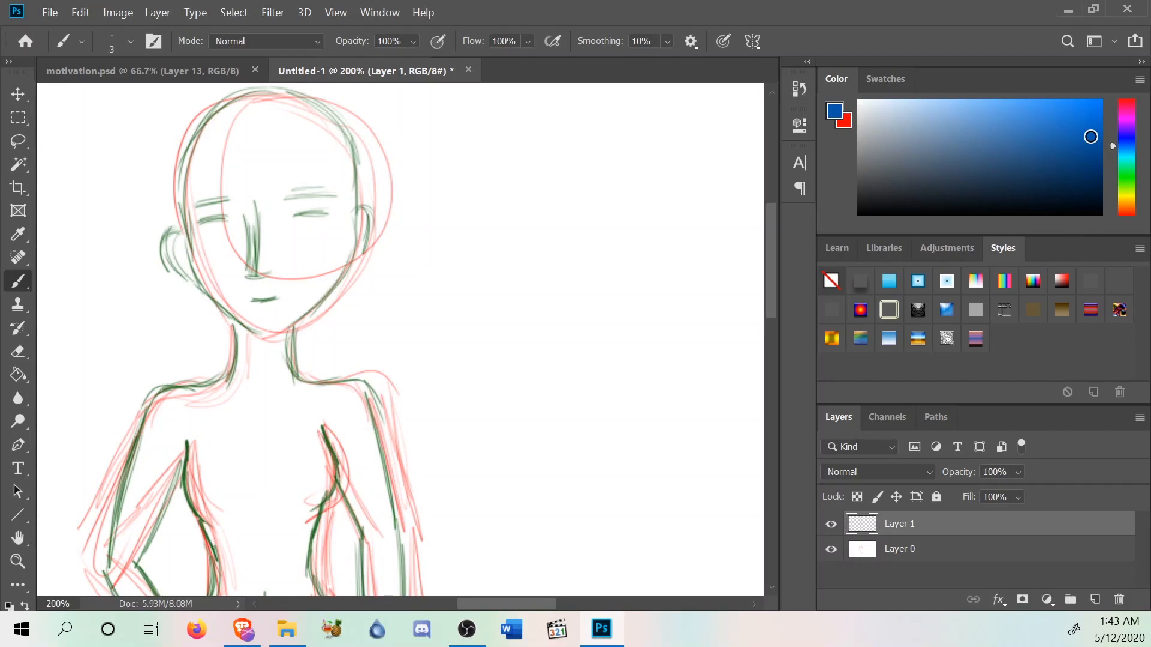
{"action": "left_click", "coordinate": [157, 12]}
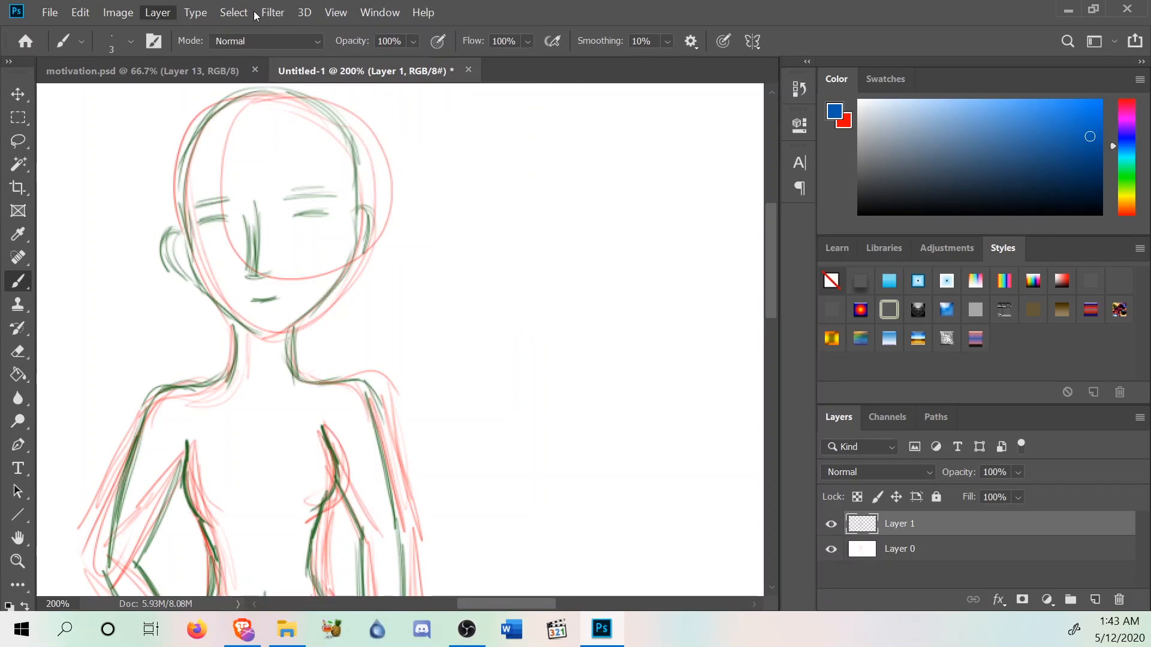
{"action": "left_click", "coordinate": [170, 8]}
{"action": "left_click", "coordinate": [195, 12]}
{"action": "left_click", "coordinate": [196, 12]}
{"action": "left_click", "coordinate": [158, 12]}
{"action": "mouse_move", "coordinate": [204, 30]}
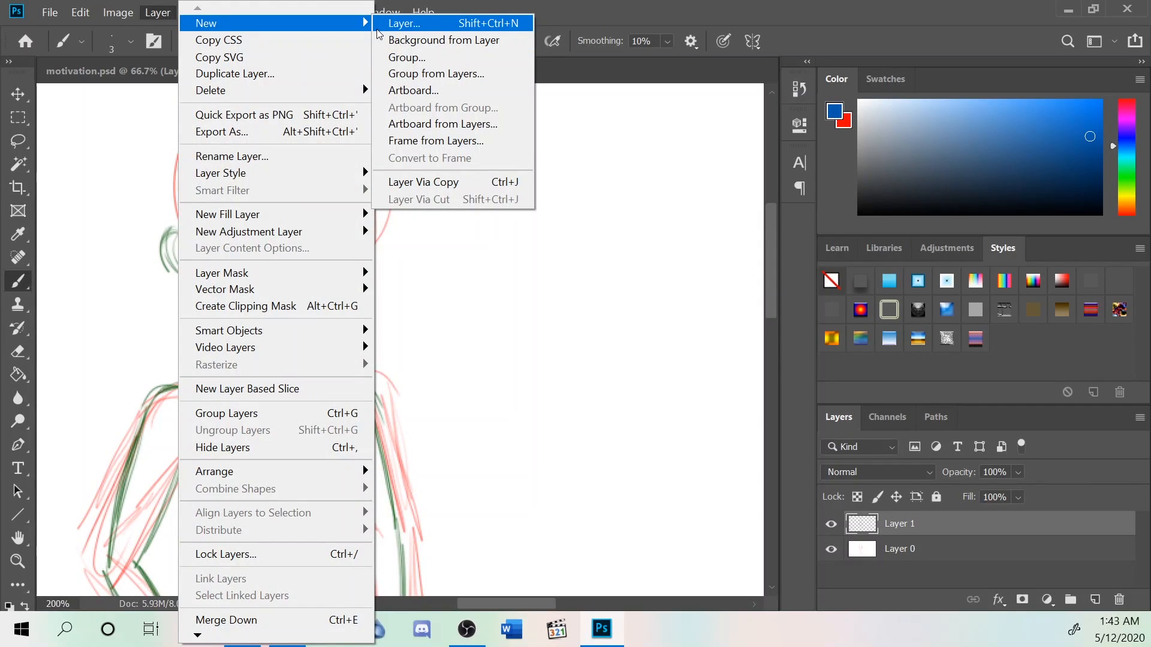
{"action": "left_click", "coordinate": [412, 26]}
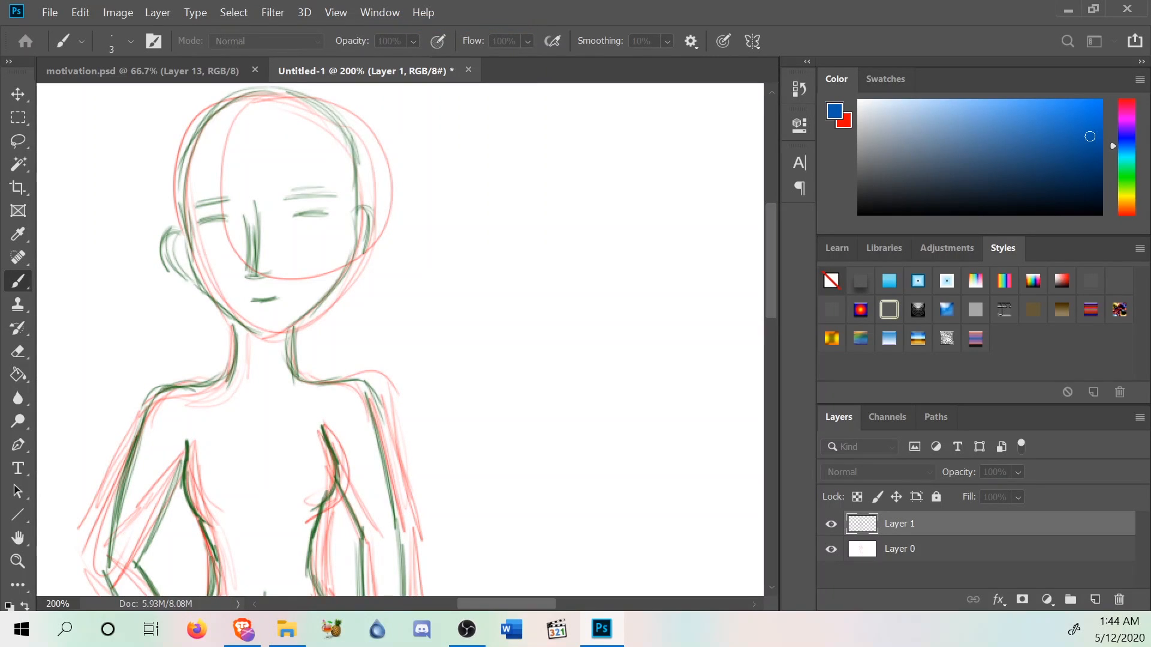
{"action": "key", "text": "Return"}
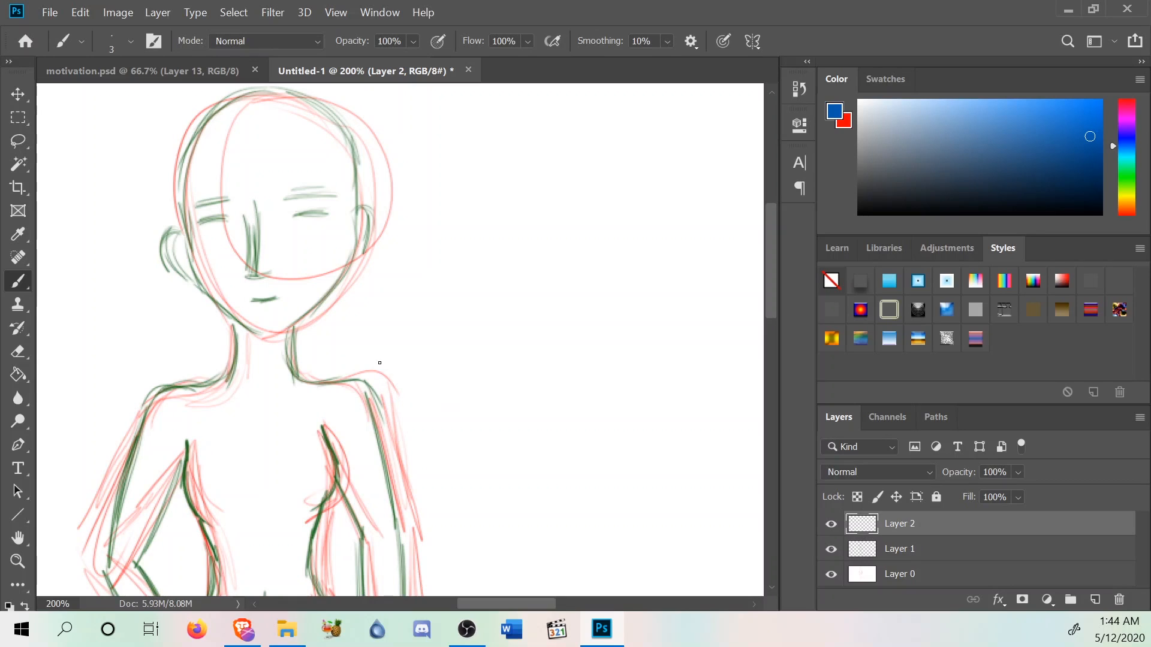
Lower the opacity of Layer 1 to 51% and of Layer 0 to 55%.
{"action": "scroll", "coordinate": [372, 378], "scroll_direction": "down", "scroll_amount": 8}
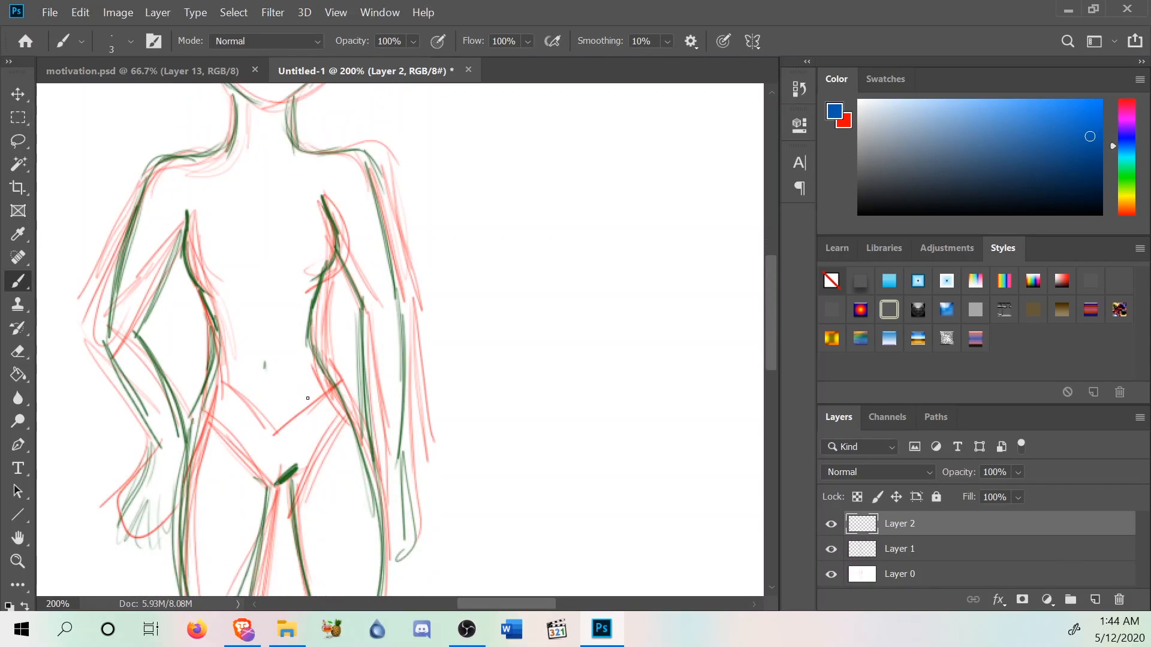
{"action": "scroll", "coordinate": [310, 398], "scroll_direction": "up", "scroll_amount": 9}
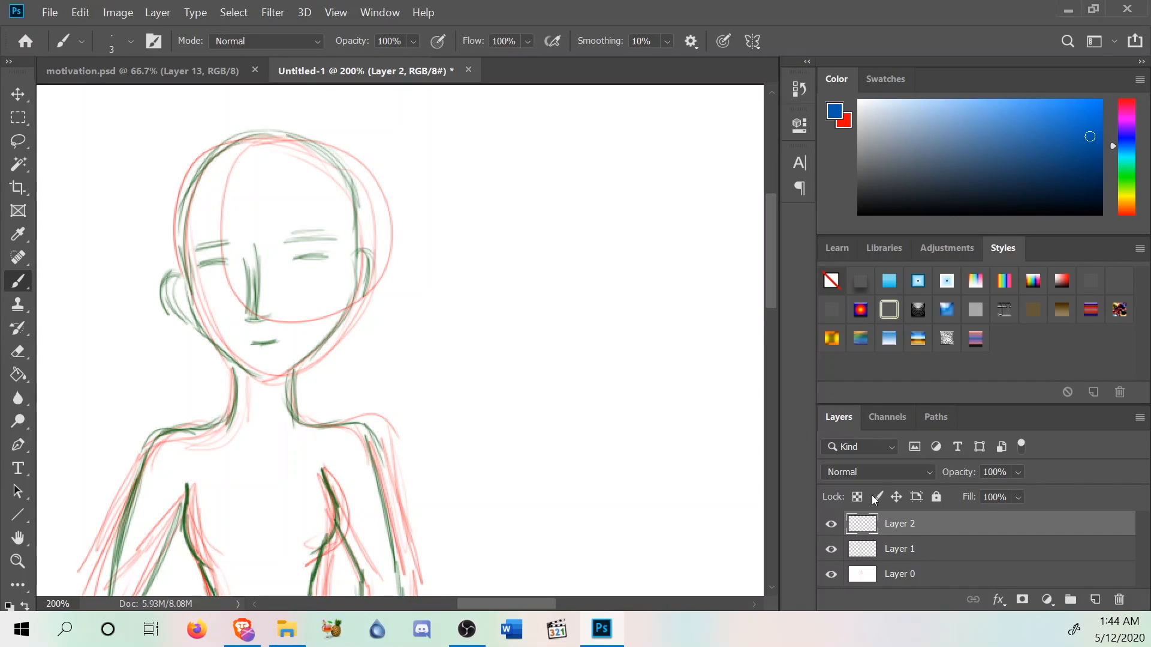
{"action": "left_click", "coordinate": [953, 554]}
{"action": "left_click", "coordinate": [1018, 473]}
{"action": "left_click_drag", "start_coordinate": [1054, 491], "coordinate": [1009, 492]}
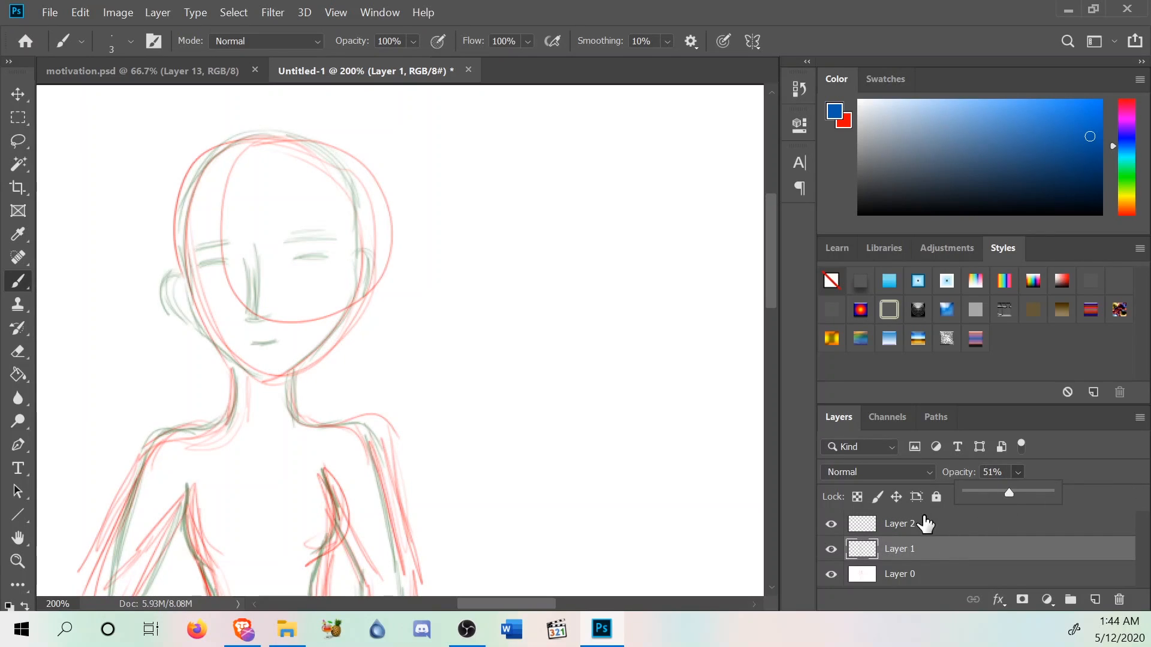
{"action": "left_click", "coordinate": [927, 580]}
{"action": "left_click", "coordinate": [1018, 472]}
{"action": "left_click", "coordinate": [1012, 492]}
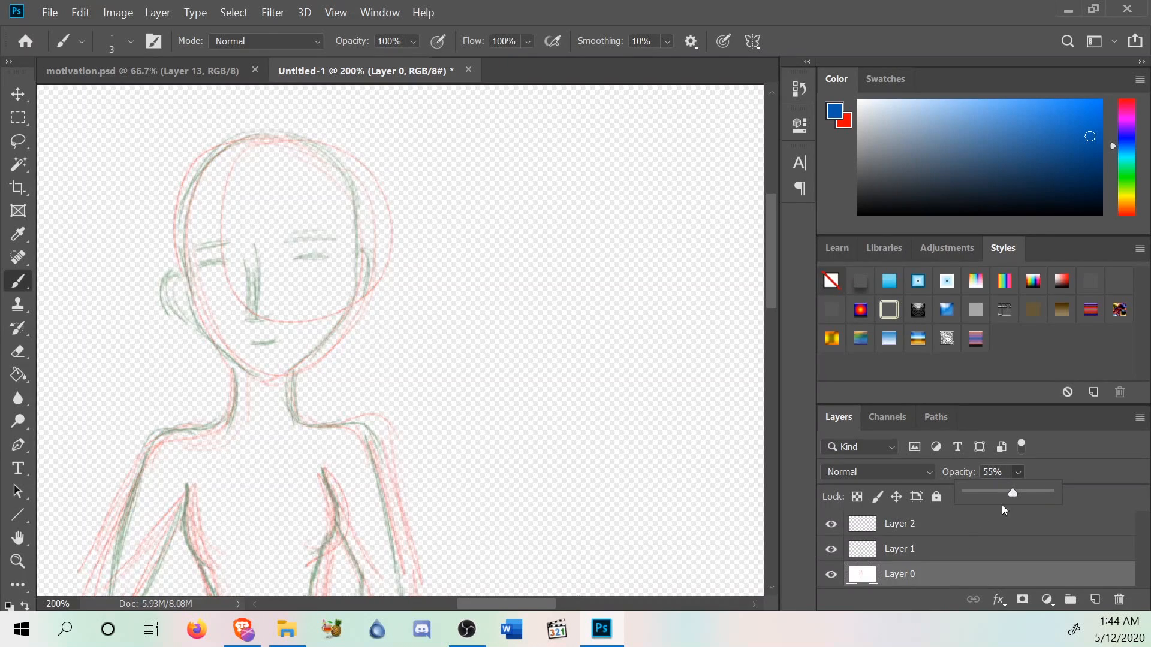
Make Layer 2 the active layer and set the brush size to 4 px.
{"action": "left_click", "coordinate": [962, 531]}
{"action": "scroll", "coordinate": [771, 292], "scroll_direction": "up", "scroll_amount": 2}
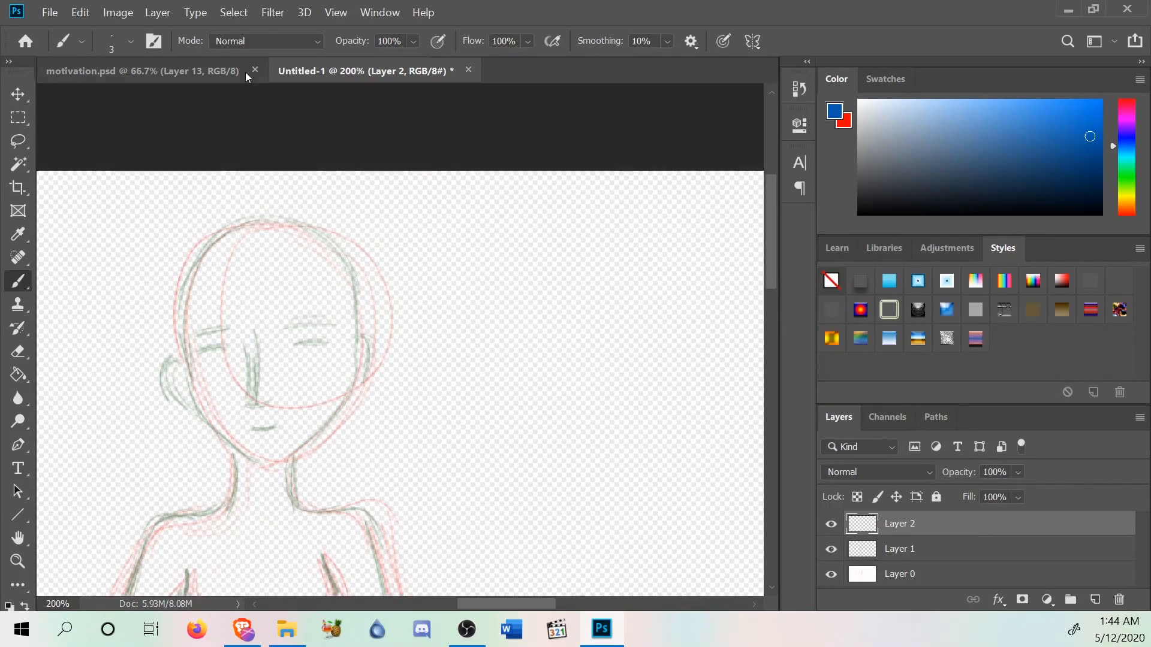
{"action": "left_click", "coordinate": [126, 42]}
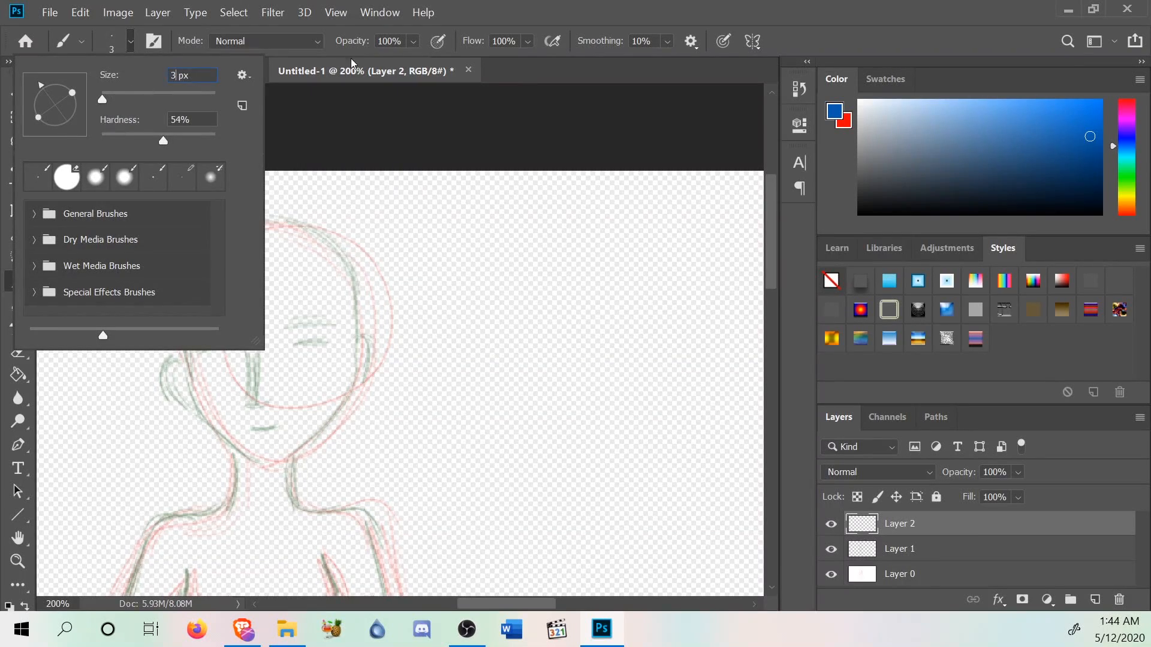
{"action": "key", "text": "bracketright"}
Switch to motivation.psd and look through the outfit and anime character reference images.
{"action": "left_click", "coordinate": [407, 131]}
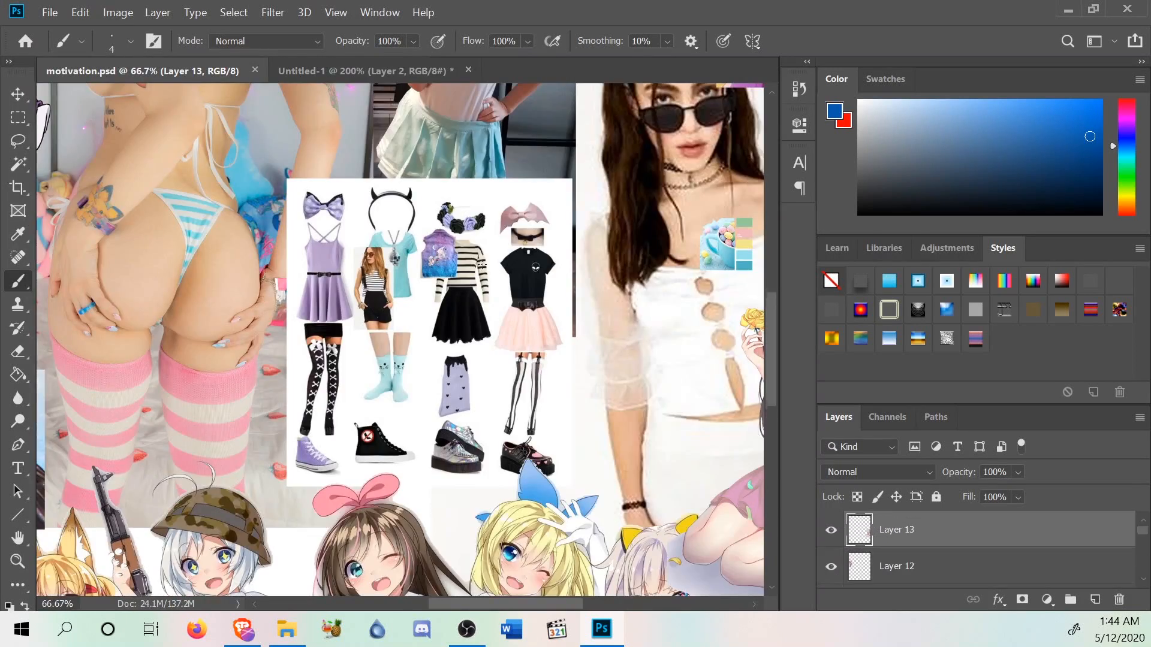
{"action": "scroll", "coordinate": [469, 284], "scroll_direction": "up", "scroll_amount": 10}
{"action": "scroll", "coordinate": [470, 285], "scroll_direction": "up", "scroll_amount": 3}
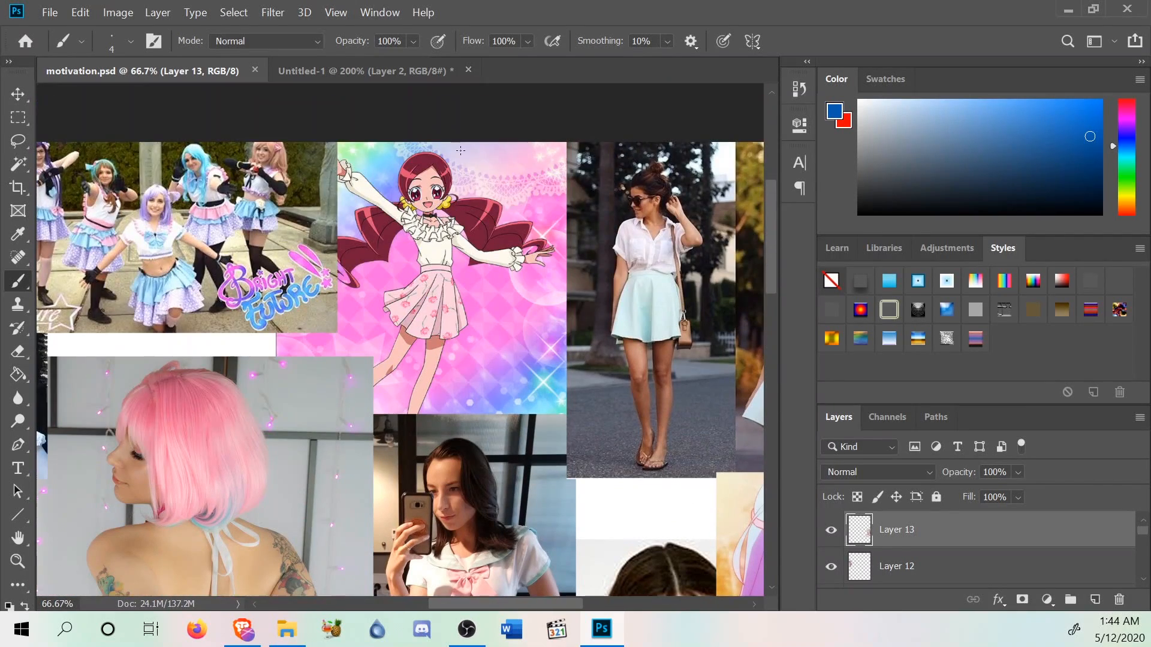
{"action": "scroll", "coordinate": [437, 254], "scroll_direction": "down", "scroll_amount": 20}
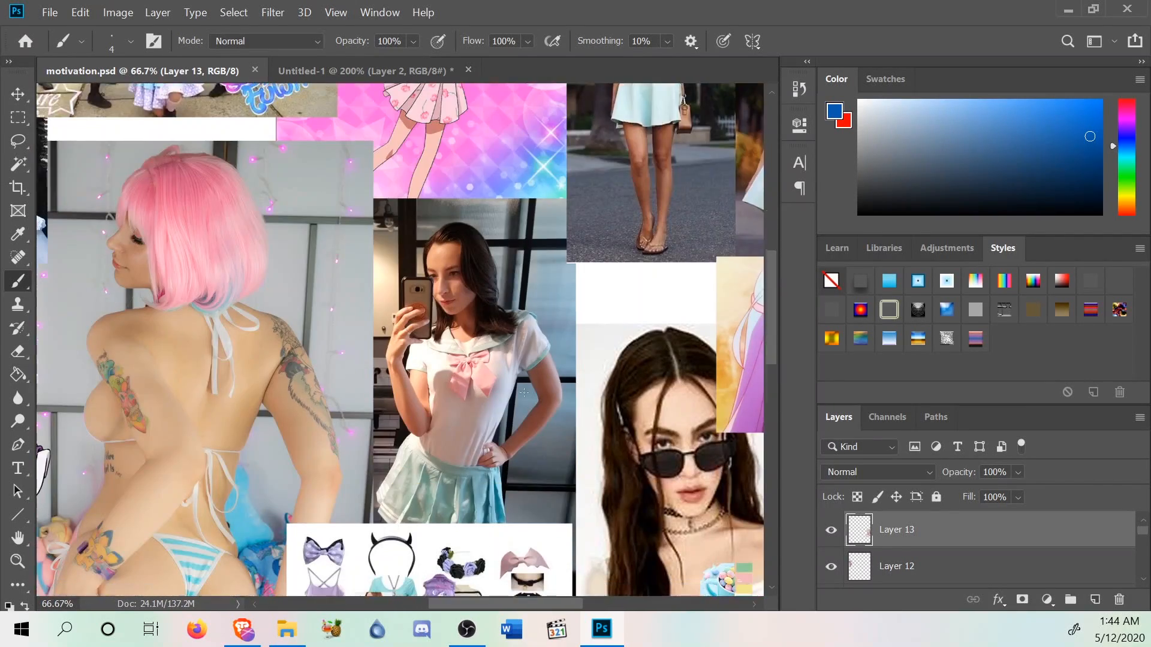
{"action": "scroll", "coordinate": [437, 254], "scroll_direction": "down", "scroll_amount": 3}
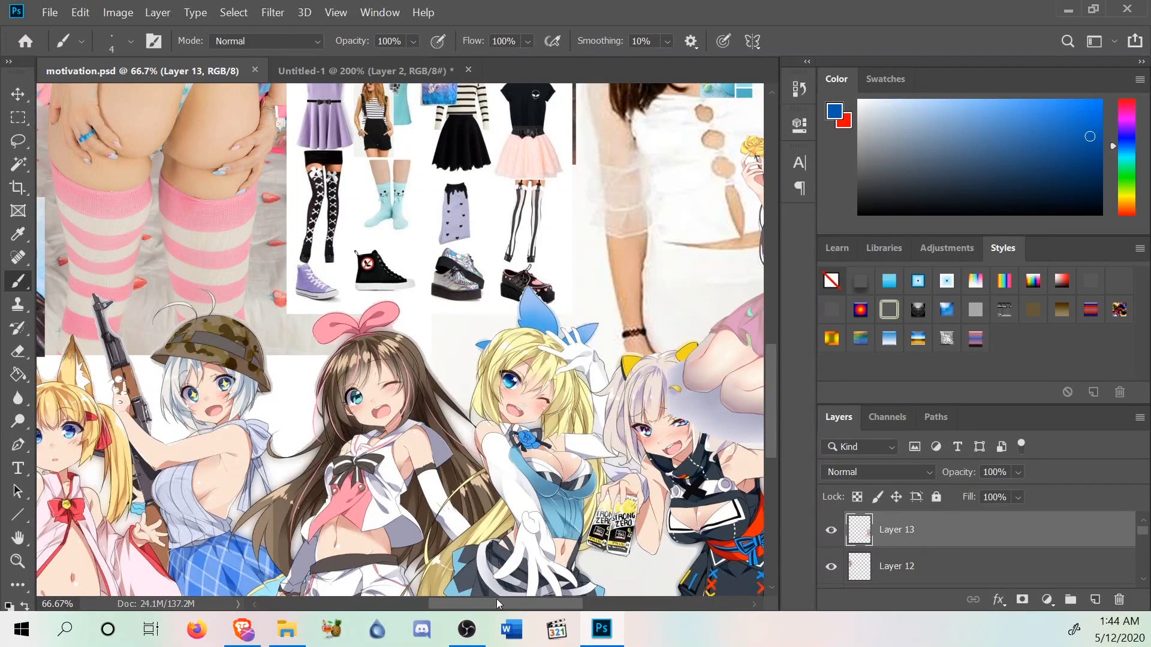
{"action": "mouse_move", "coordinate": [489, 602]}
{"action": "left_mouse_down"}
{"action": "mouse_move", "coordinate": [424, 610]}
{"action": "mouse_move", "coordinate": [493, 607]}
{"action": "left_mouse_up"}
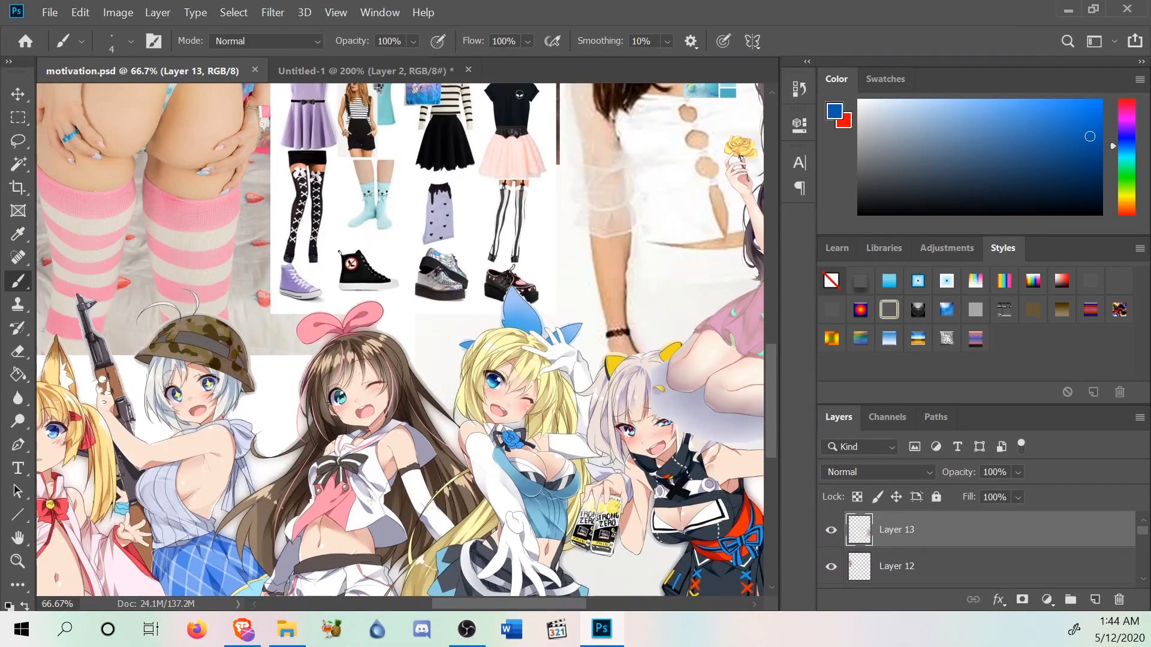
{"action": "scroll", "coordinate": [335, 538], "scroll_direction": "up", "scroll_amount": 4}
{"action": "scroll", "coordinate": [336, 537], "scroll_direction": "up", "scroll_amount": 5}
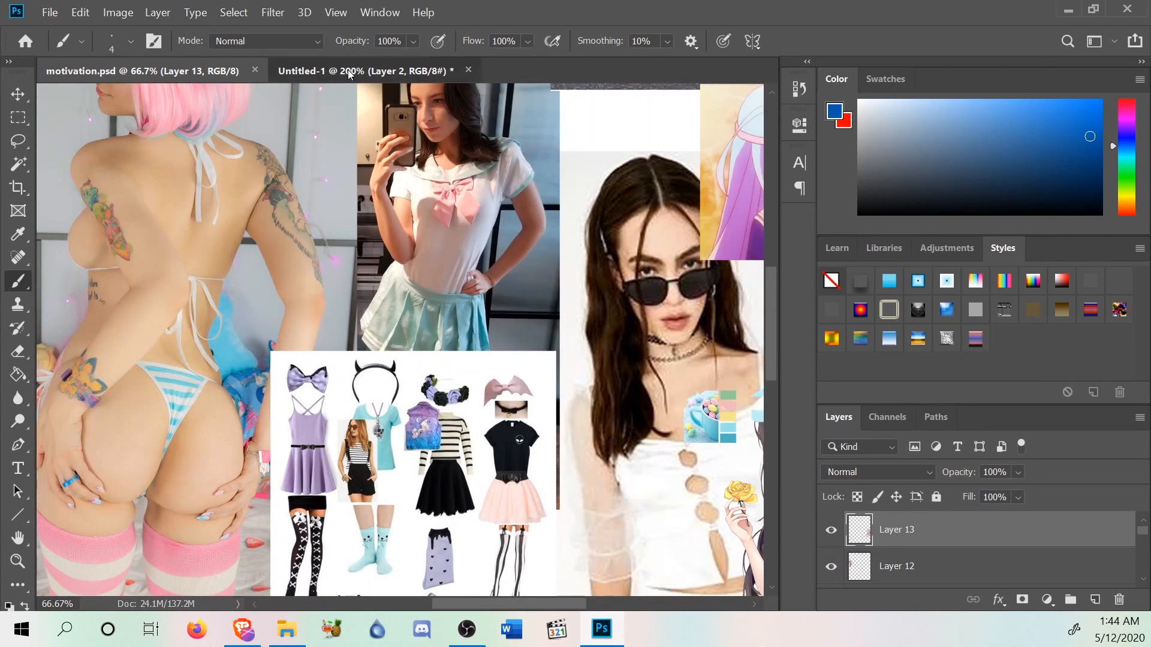
Return to Untitled-1 and draw curved blue band lines across the forehead, with slanted lines up to the crown, on Layer 2.
{"action": "left_click", "coordinate": [420, 71]}
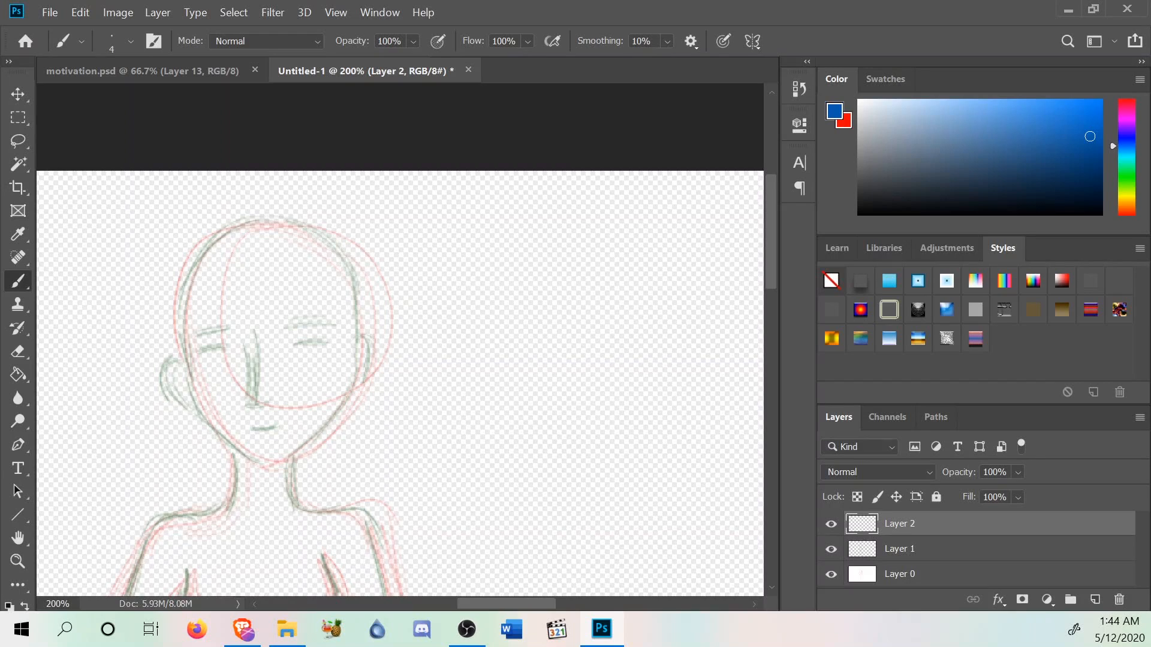
{"action": "mouse_move", "coordinate": [200, 293]}
{"action": "left_mouse_down"}
{"action": "mouse_move", "coordinate": [318, 289]}
{"action": "mouse_move", "coordinate": [357, 302]}
{"action": "left_mouse_up"}
{"action": "mouse_move", "coordinate": [213, 300]}
{"action": "left_mouse_down"}
{"action": "mouse_move", "coordinate": [355, 298]}
{"action": "mouse_move", "coordinate": [326, 303]}
{"action": "left_mouse_up"}
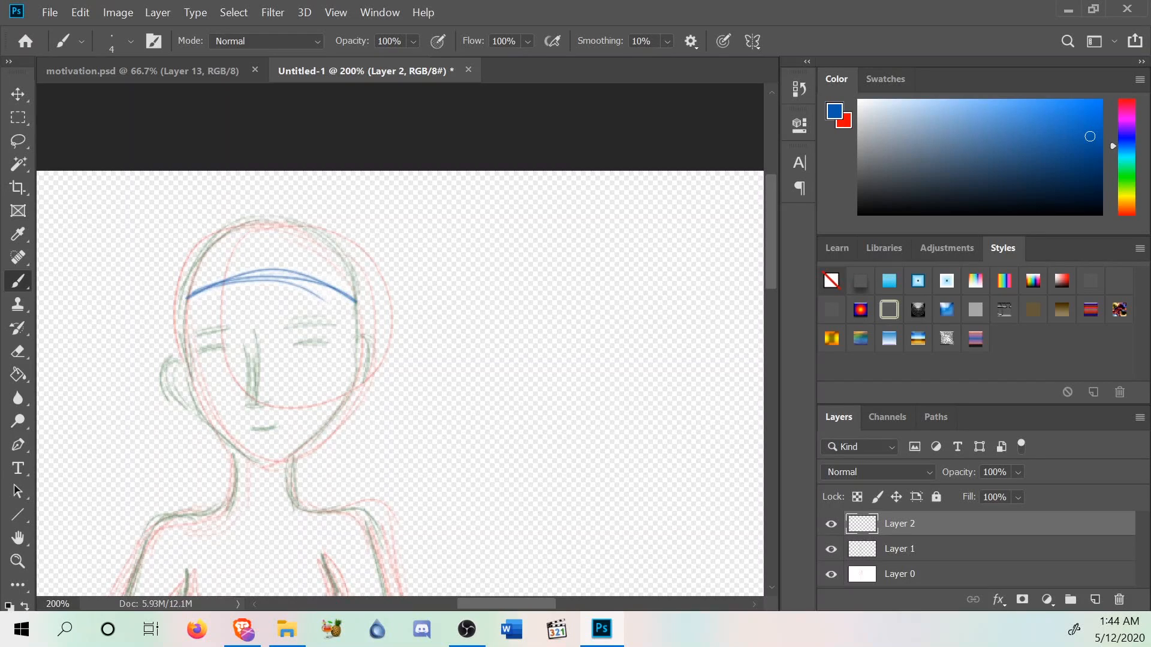
{"action": "left_click_drag", "start_coordinate": [193, 312], "coordinate": [353, 325]}
{"action": "mouse_move", "coordinate": [190, 314]}
{"action": "left_mouse_down"}
{"action": "mouse_move", "coordinate": [318, 305]}
{"action": "mouse_move", "coordinate": [352, 320]}
{"action": "mouse_move", "coordinate": [352, 295]}
{"action": "mouse_move", "coordinate": [278, 230]}
{"action": "mouse_move", "coordinate": [251, 229]}
{"action": "mouse_move", "coordinate": [213, 273]}
{"action": "left_mouse_up"}
{"action": "mouse_move", "coordinate": [245, 224]}
{"action": "left_mouse_down"}
{"action": "mouse_move", "coordinate": [189, 292]}
{"action": "mouse_move", "coordinate": [190, 311]}
{"action": "mouse_move", "coordinate": [173, 316]}
{"action": "left_mouse_up"}
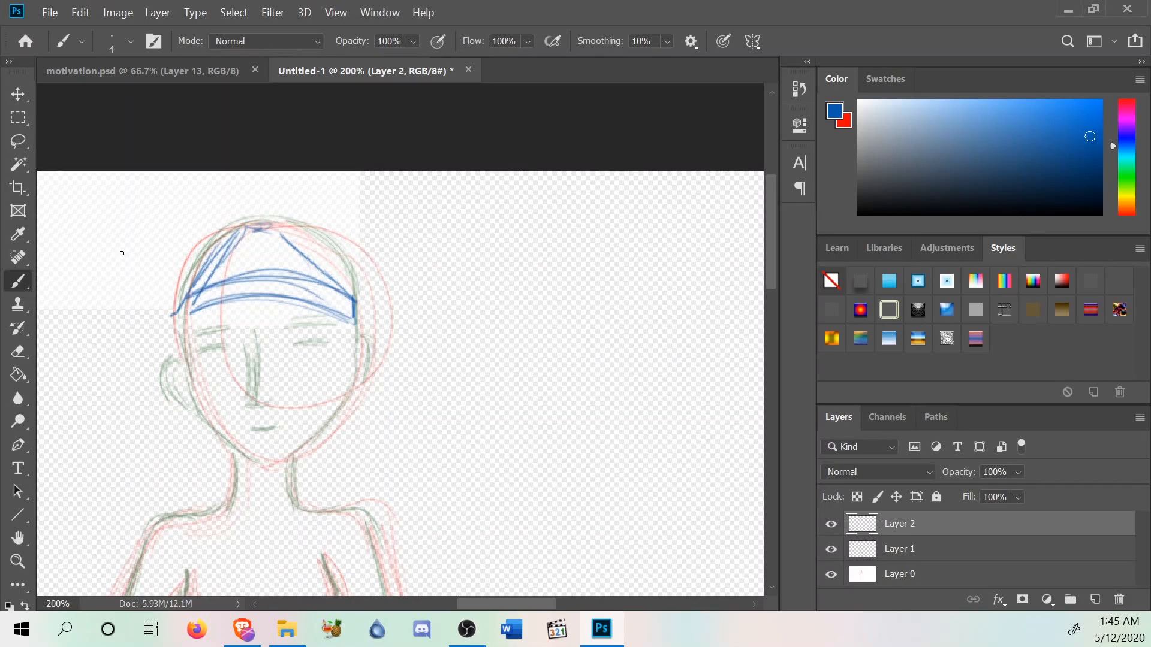
Trace the cheek and jaw in blue on the straight-arm side, from the forehead band toward the chin.
{"action": "left_click_drag", "start_coordinate": [351, 322], "coordinate": [348, 393]}
{"action": "left_click_drag", "start_coordinate": [354, 353], "coordinate": [334, 413]}
{"action": "left_click_drag", "start_coordinate": [350, 375], "coordinate": [312, 438]}
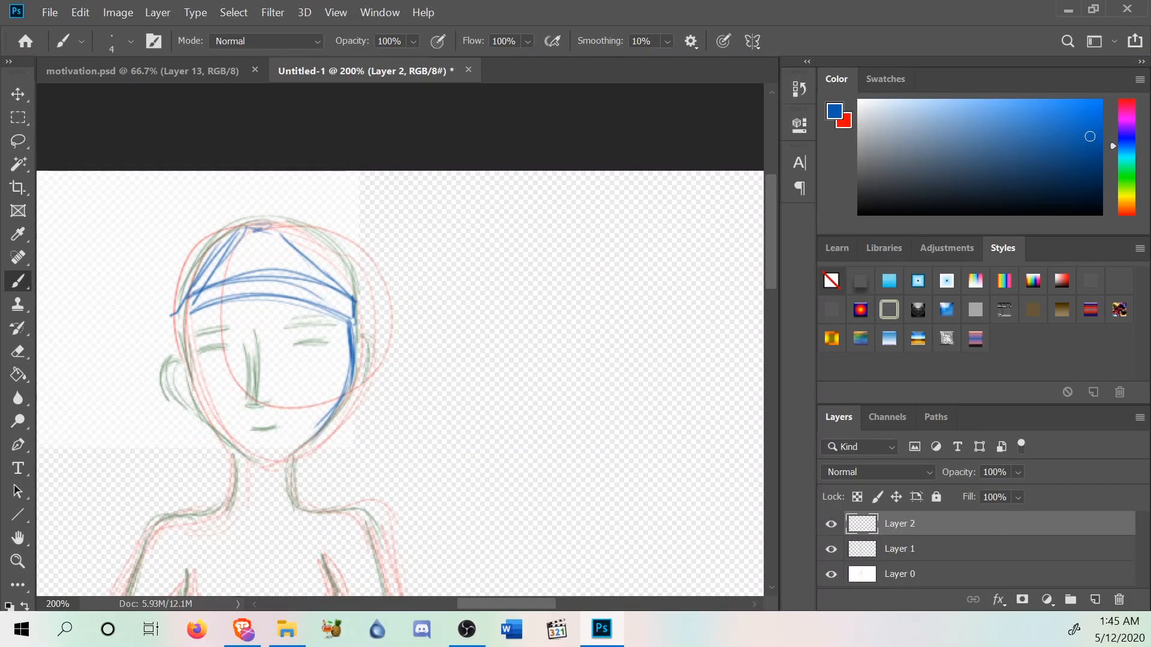
Trace the cheek and jaw in blue on the bent-arm side, closing the jawline at the chin.
{"action": "mouse_move", "coordinate": [181, 323]}
{"action": "left_mouse_down"}
{"action": "mouse_move", "coordinate": [186, 355]}
{"action": "mouse_move", "coordinate": [179, 317]}
{"action": "mouse_move", "coordinate": [193, 405]}
{"action": "left_mouse_up"}
{"action": "mouse_move", "coordinate": [184, 363]}
{"action": "left_mouse_down"}
{"action": "mouse_move", "coordinate": [210, 411]}
{"action": "mouse_move", "coordinate": [190, 392]}
{"action": "mouse_move", "coordinate": [232, 452]}
{"action": "mouse_move", "coordinate": [210, 436]}
{"action": "mouse_move", "coordinate": [273, 468]}
{"action": "left_mouse_up"}
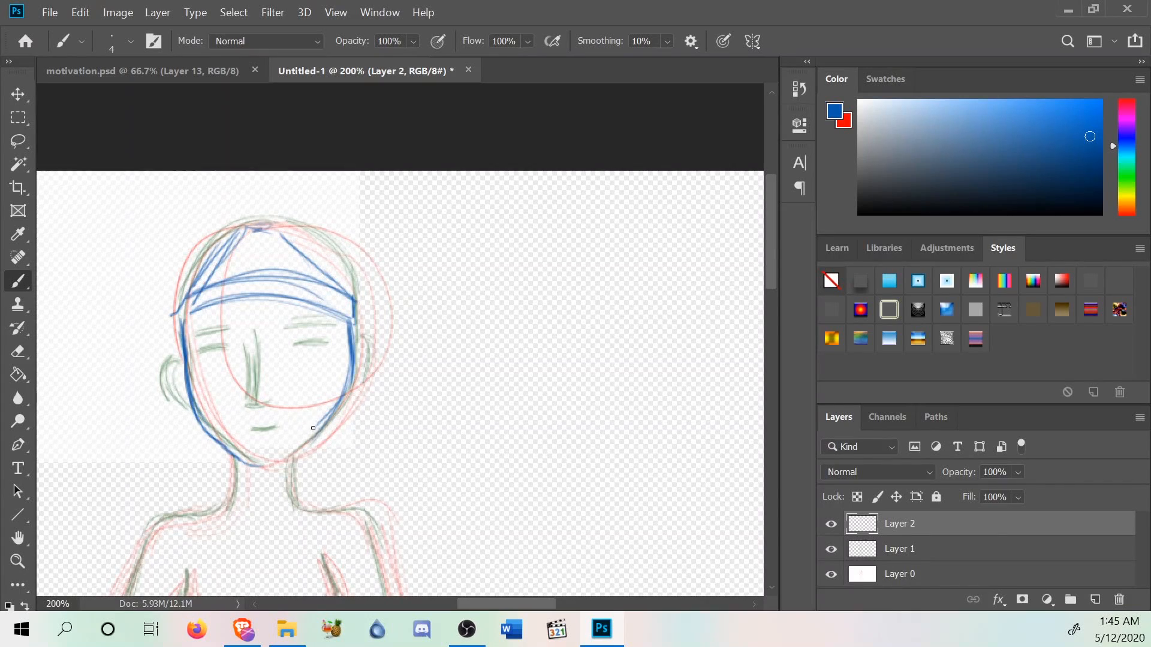
{"action": "left_click_drag", "start_coordinate": [320, 417], "coordinate": [270, 467]}
{"action": "mouse_move", "coordinate": [321, 420]}
{"action": "left_mouse_down"}
{"action": "mouse_move", "coordinate": [272, 464]}
{"action": "mouse_move", "coordinate": [320, 425]}
{"action": "mouse_move", "coordinate": [240, 457]}
{"action": "left_mouse_up"}
Outline the rounded top of the head in blue, with strokes down both sides to the forehead band.
{"action": "left_click_drag", "start_coordinate": [350, 309], "coordinate": [343, 246]}
{"action": "mouse_move", "coordinate": [353, 285]}
{"action": "left_mouse_down"}
{"action": "mouse_move", "coordinate": [314, 231]}
{"action": "mouse_move", "coordinate": [279, 224]}
{"action": "mouse_move", "coordinate": [175, 270]}
{"action": "left_mouse_up"}
{"action": "mouse_move", "coordinate": [228, 231]}
{"action": "left_mouse_down"}
{"action": "mouse_move", "coordinate": [172, 286]}
{"action": "mouse_move", "coordinate": [173, 318]}
{"action": "left_mouse_up"}
{"action": "left_click_drag", "start_coordinate": [199, 243], "coordinate": [184, 330]}
{"action": "left_click_drag", "start_coordinate": [331, 246], "coordinate": [344, 308]}
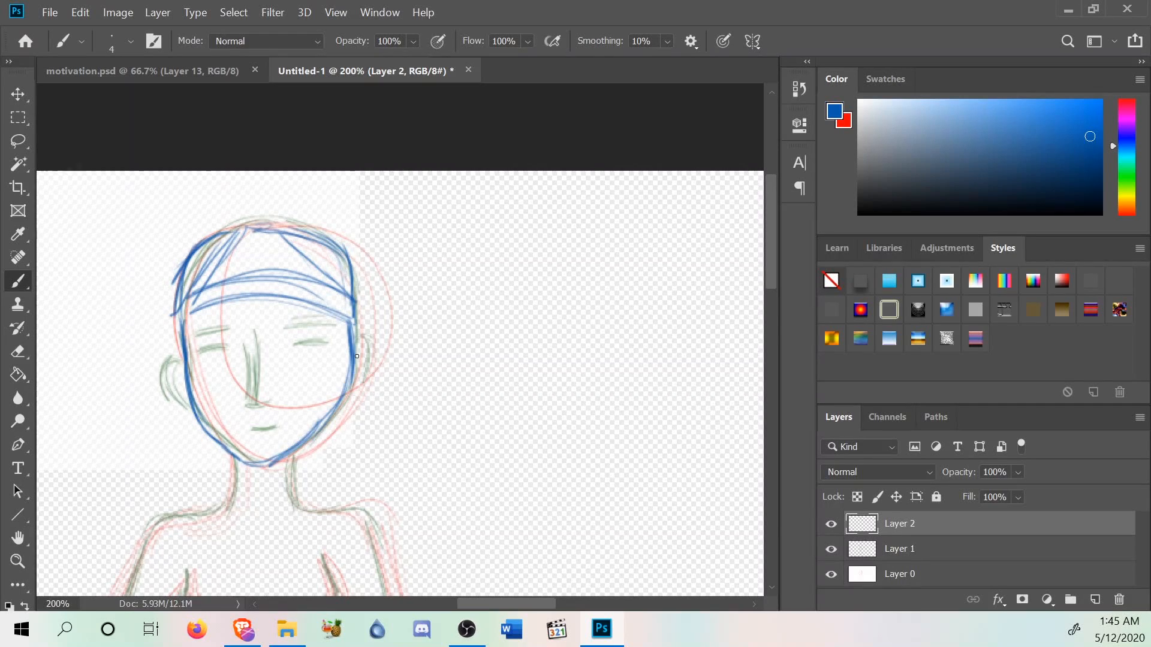
Draw short gathered hair ends in blue beside the jaw on both sides of the face.
{"action": "left_click_drag", "start_coordinate": [351, 365], "coordinate": [338, 433]}
{"action": "mouse_move", "coordinate": [347, 392]}
{"action": "left_mouse_down"}
{"action": "mouse_move", "coordinate": [328, 449]}
{"action": "mouse_move", "coordinate": [313, 443]}
{"action": "left_mouse_up"}
{"action": "mouse_move", "coordinate": [183, 401]}
{"action": "left_mouse_down"}
{"action": "mouse_move", "coordinate": [194, 446]}
{"action": "mouse_move", "coordinate": [209, 441]}
{"action": "left_mouse_up"}
{"action": "scroll", "coordinate": [180, 396], "scroll_direction": "down", "scroll_amount": 2}
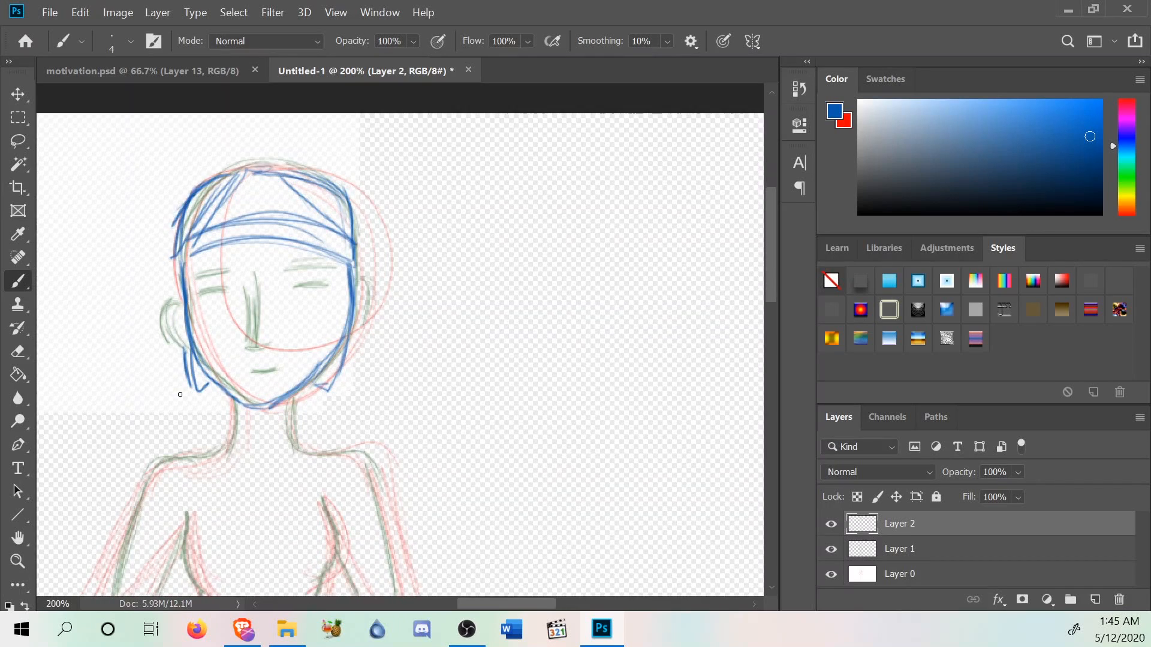
{"action": "mouse_move", "coordinate": [313, 382]}
{"action": "left_mouse_down"}
{"action": "mouse_move", "coordinate": [340, 390]}
{"action": "mouse_move", "coordinate": [348, 342]}
{"action": "mouse_move", "coordinate": [342, 389]}
{"action": "left_mouse_up"}
{"action": "left_click_drag", "start_coordinate": [190, 384], "coordinate": [202, 385]}
{"action": "scroll", "coordinate": [192, 368], "scroll_direction": "down", "scroll_amount": 2}
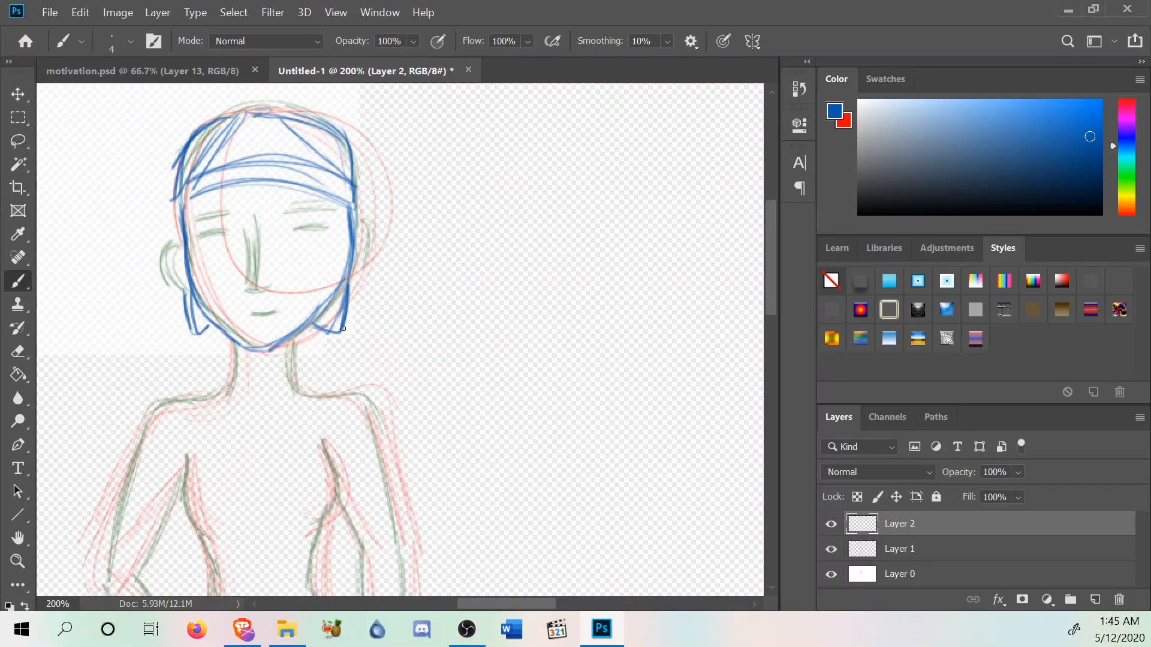
Sketch a large curved pigtail in blue on each side, sweeping outward from the hair ends over the shoulders.
{"action": "left_click_drag", "start_coordinate": [345, 330], "coordinate": [456, 509]}
{"action": "mouse_move", "coordinate": [347, 324]}
{"action": "left_mouse_down"}
{"action": "mouse_move", "coordinate": [479, 487]}
{"action": "mouse_move", "coordinate": [474, 513]}
{"action": "mouse_move", "coordinate": [434, 455]}
{"action": "mouse_move", "coordinate": [471, 554]}
{"action": "left_mouse_up"}
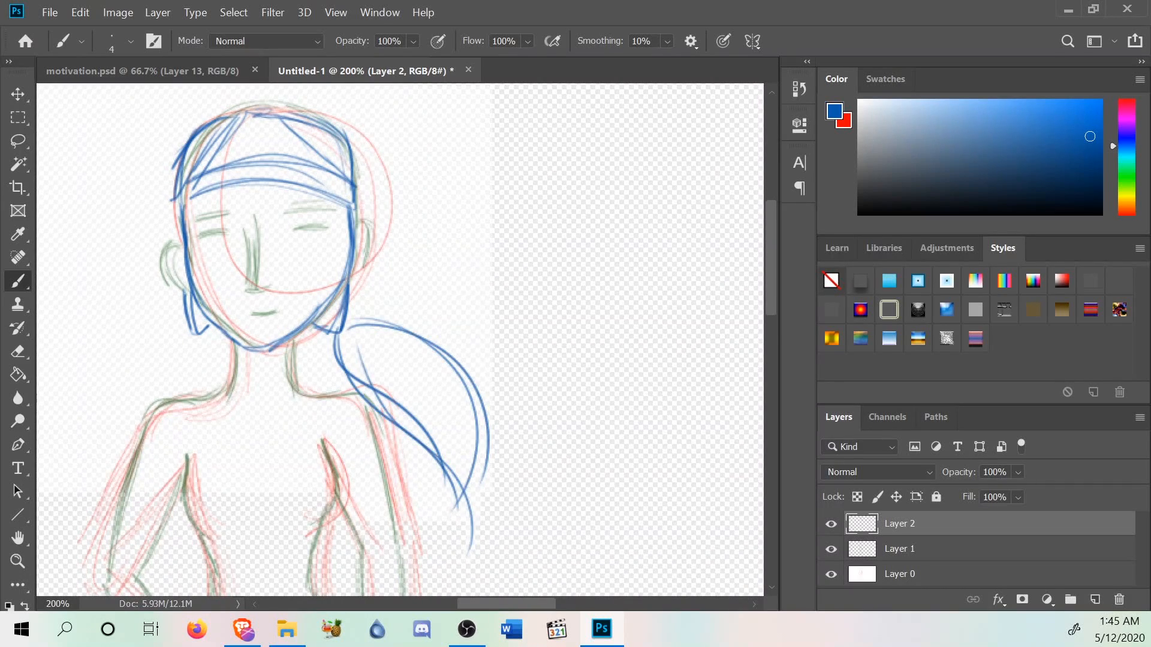
{"action": "mouse_move", "coordinate": [178, 324]}
{"action": "left_mouse_down"}
{"action": "mouse_move", "coordinate": [105, 381]}
{"action": "mouse_move", "coordinate": [84, 413]}
{"action": "mouse_move", "coordinate": [77, 477]}
{"action": "mouse_move", "coordinate": [87, 474]}
{"action": "left_mouse_up"}
{"action": "left_click_drag", "start_coordinate": [205, 337], "coordinate": [127, 434]}
{"action": "left_click_drag", "start_coordinate": [200, 338], "coordinate": [113, 478]}
{"action": "left_click_drag", "start_coordinate": [343, 371], "coordinate": [466, 512]}
{"action": "left_click_drag", "start_coordinate": [479, 447], "coordinate": [438, 563]}
Extend both pigtails downward into curled, pointed tips and reinforce the start of the straight-arm side pigtail.
{"action": "scroll", "coordinate": [400, 340], "scroll_direction": "down", "scroll_amount": 2}
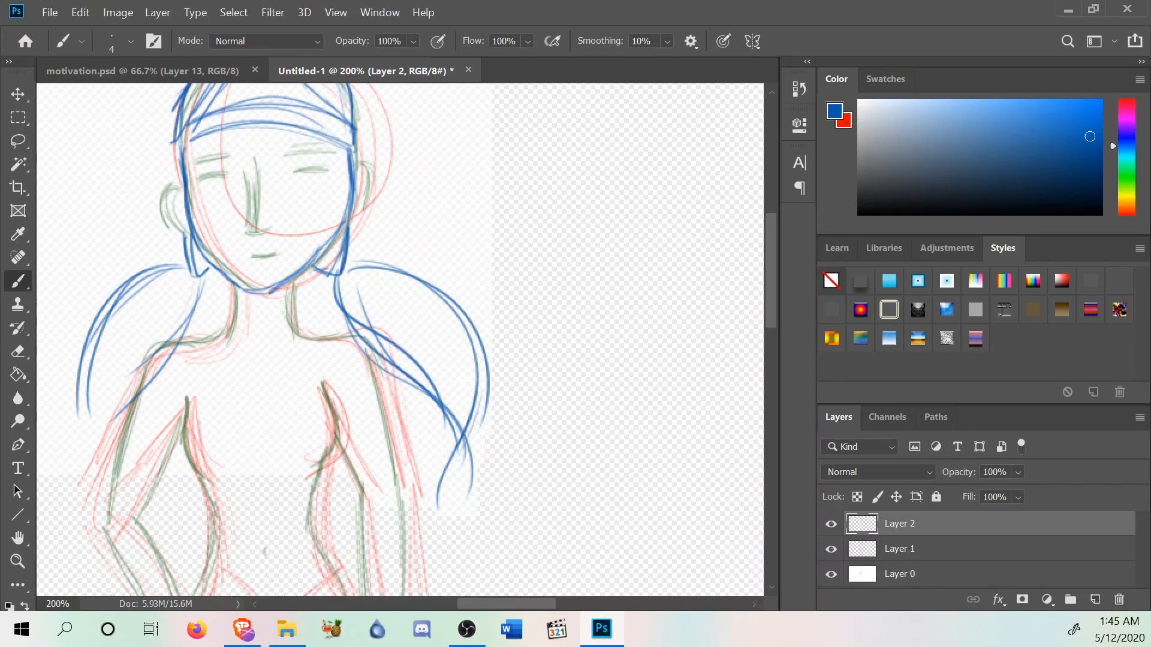
{"action": "left_click_drag", "start_coordinate": [95, 343], "coordinate": [80, 473]}
{"action": "left_click_drag", "start_coordinate": [98, 386], "coordinate": [86, 519]}
{"action": "left_click_drag", "start_coordinate": [132, 400], "coordinate": [56, 501]}
{"action": "mouse_move", "coordinate": [93, 439]}
{"action": "left_mouse_down"}
{"action": "mouse_move", "coordinate": [69, 548]}
{"action": "mouse_move", "coordinate": [96, 433]}
{"action": "left_mouse_up"}
{"action": "mouse_move", "coordinate": [454, 447]}
{"action": "left_mouse_down"}
{"action": "mouse_move", "coordinate": [442, 539]}
{"action": "mouse_move", "coordinate": [477, 439]}
{"action": "left_mouse_up"}
{"action": "left_click_drag", "start_coordinate": [450, 508], "coordinate": [464, 421]}
{"action": "mouse_move", "coordinate": [337, 277]}
{"action": "left_mouse_down"}
{"action": "mouse_move", "coordinate": [464, 452]}
{"action": "mouse_move", "coordinate": [466, 325]}
{"action": "mouse_move", "coordinate": [430, 294]}
{"action": "left_mouse_up"}
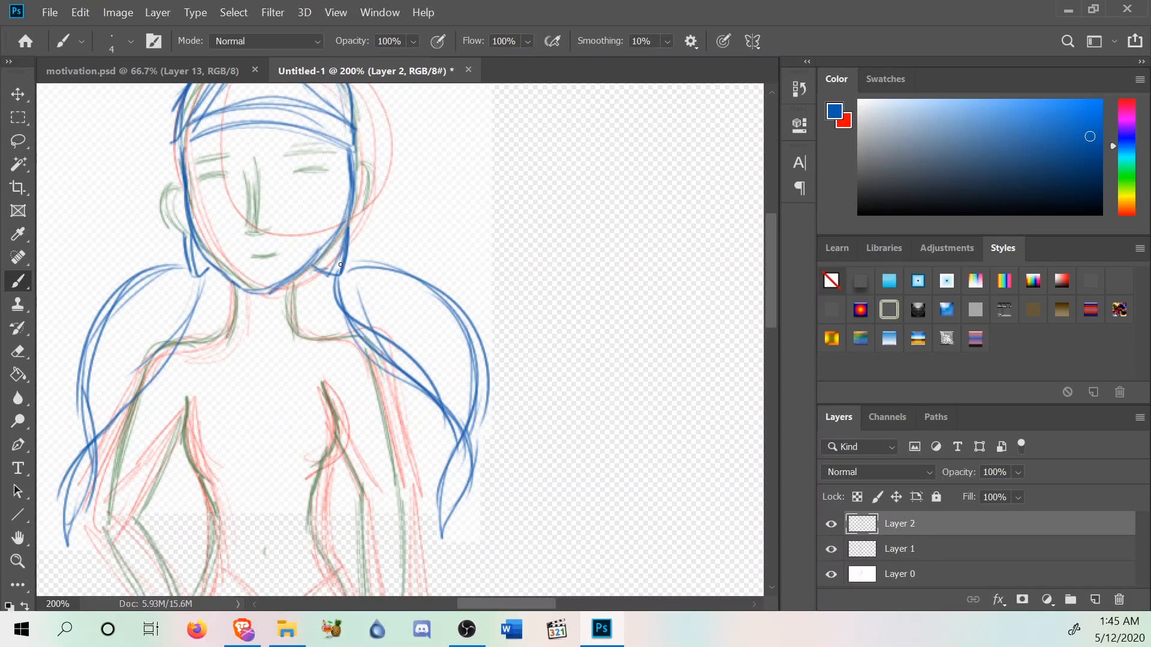
Strengthen the head outline in blue with extra strokes along the crown and both temples.
{"action": "scroll", "coordinate": [558, 259], "scroll_direction": "up", "scroll_amount": 3}
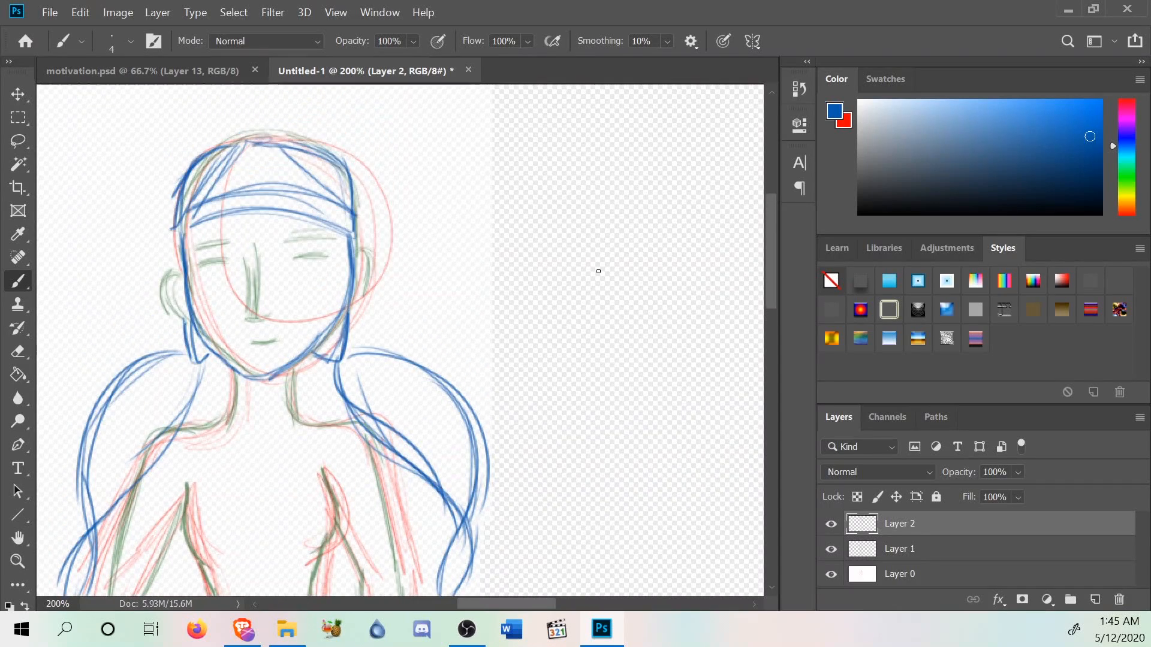
{"action": "mouse_move", "coordinate": [355, 229]}
{"action": "left_mouse_down"}
{"action": "mouse_move", "coordinate": [344, 324]}
{"action": "mouse_move", "coordinate": [359, 201]}
{"action": "left_mouse_up"}
{"action": "left_click_drag", "start_coordinate": [358, 252], "coordinate": [342, 163]}
{"action": "mouse_move", "coordinate": [353, 207]}
{"action": "left_mouse_down"}
{"action": "mouse_move", "coordinate": [263, 143]}
{"action": "mouse_move", "coordinate": [162, 199]}
{"action": "left_mouse_up"}
{"action": "left_click_drag", "start_coordinate": [206, 150], "coordinate": [170, 245]}
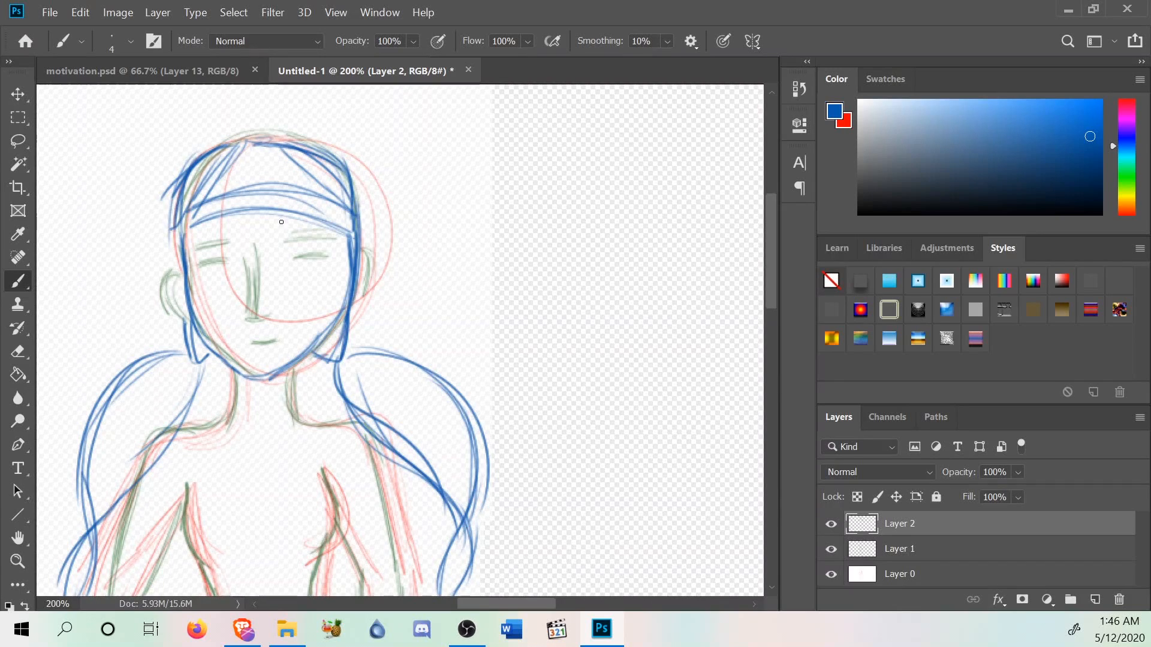
Draw parted bangs in blue from under the forehead band, sweeping down toward both cheeks.
{"action": "mouse_move", "coordinate": [278, 217]}
{"action": "left_mouse_down"}
{"action": "mouse_move", "coordinate": [348, 270]}
{"action": "mouse_move", "coordinate": [353, 287]}
{"action": "left_mouse_up"}
{"action": "left_click_drag", "start_coordinate": [359, 309], "coordinate": [360, 335]}
{"action": "left_click_drag", "start_coordinate": [339, 224], "coordinate": [358, 321]}
{"action": "left_click_drag", "start_coordinate": [175, 223], "coordinate": [185, 321]}
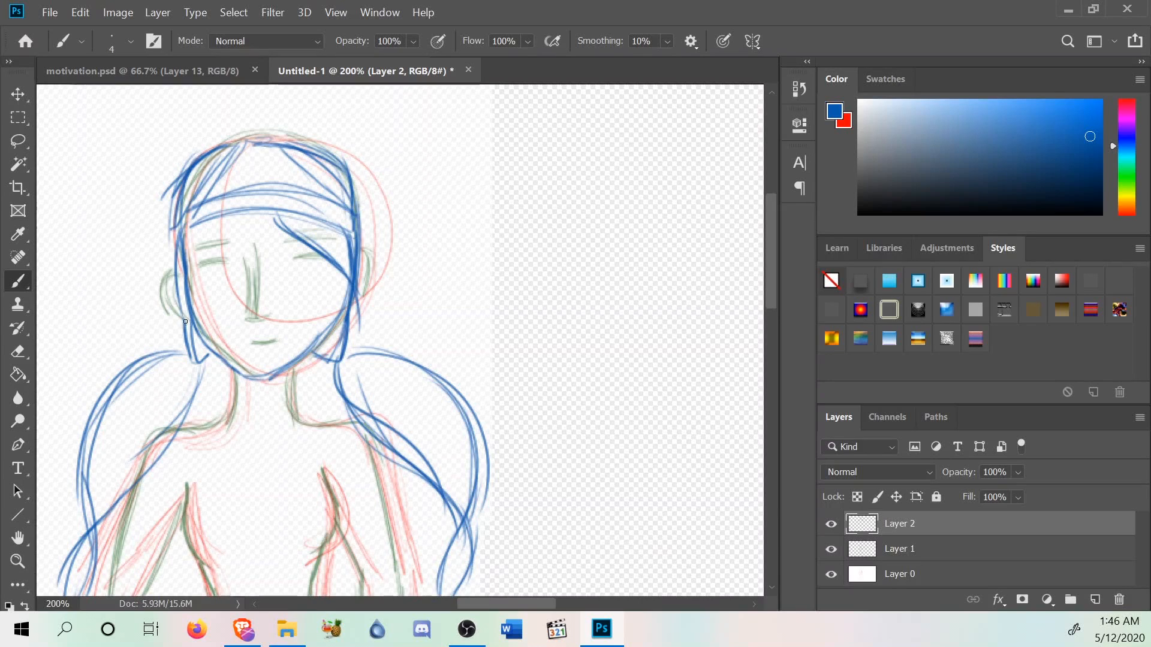
{"action": "mouse_move", "coordinate": [219, 224]}
{"action": "left_mouse_down"}
{"action": "mouse_move", "coordinate": [187, 328]}
{"action": "mouse_move", "coordinate": [190, 296]}
{"action": "mouse_move", "coordinate": [188, 313]}
{"action": "left_mouse_up"}
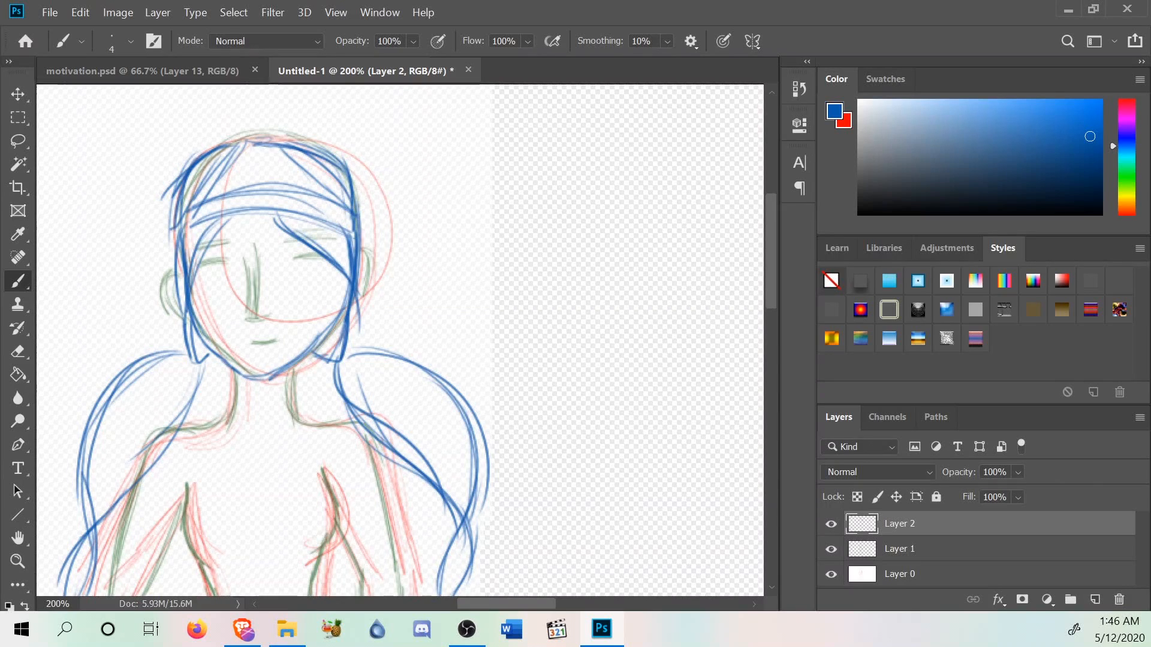
Draw the nose bridge line and both sides of the neck in blue over the green sketch.
{"action": "scroll", "coordinate": [400, 340], "scroll_direction": "down", "scroll_amount": 3}
{"action": "scroll", "coordinate": [400, 340], "scroll_direction": "up", "scroll_amount": 3}
{"action": "mouse_move", "coordinate": [242, 243]}
{"action": "left_mouse_down"}
{"action": "mouse_move", "coordinate": [243, 311]}
{"action": "mouse_move", "coordinate": [257, 312]}
{"action": "left_mouse_up"}
{"action": "scroll", "coordinate": [400, 340], "scroll_direction": "down", "scroll_amount": 1}
{"action": "left_click", "coordinate": [81, 12]}
{"action": "left_click", "coordinate": [110, 24]}
{"action": "scroll", "coordinate": [313, 123], "scroll_direction": "down", "scroll_amount": 5}
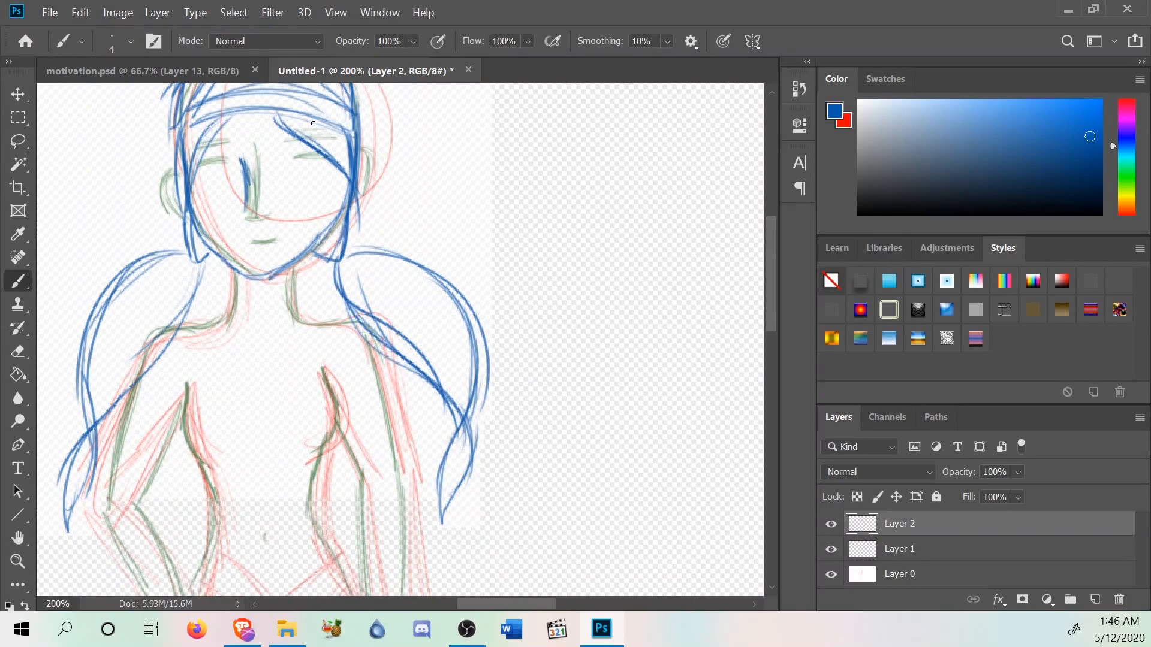
{"action": "left_click_drag", "start_coordinate": [294, 272], "coordinate": [285, 328]}
{"action": "left_click_drag", "start_coordinate": [238, 273], "coordinate": [233, 329]}
{"action": "scroll", "coordinate": [213, 300], "scroll_direction": "down", "scroll_amount": 5}
Add horizontal stripe lines across the crown above the forehead band and a slanted stroke on the bent-arm side.
{"action": "scroll", "coordinate": [453, 364], "scroll_direction": "up", "scroll_amount": 10}
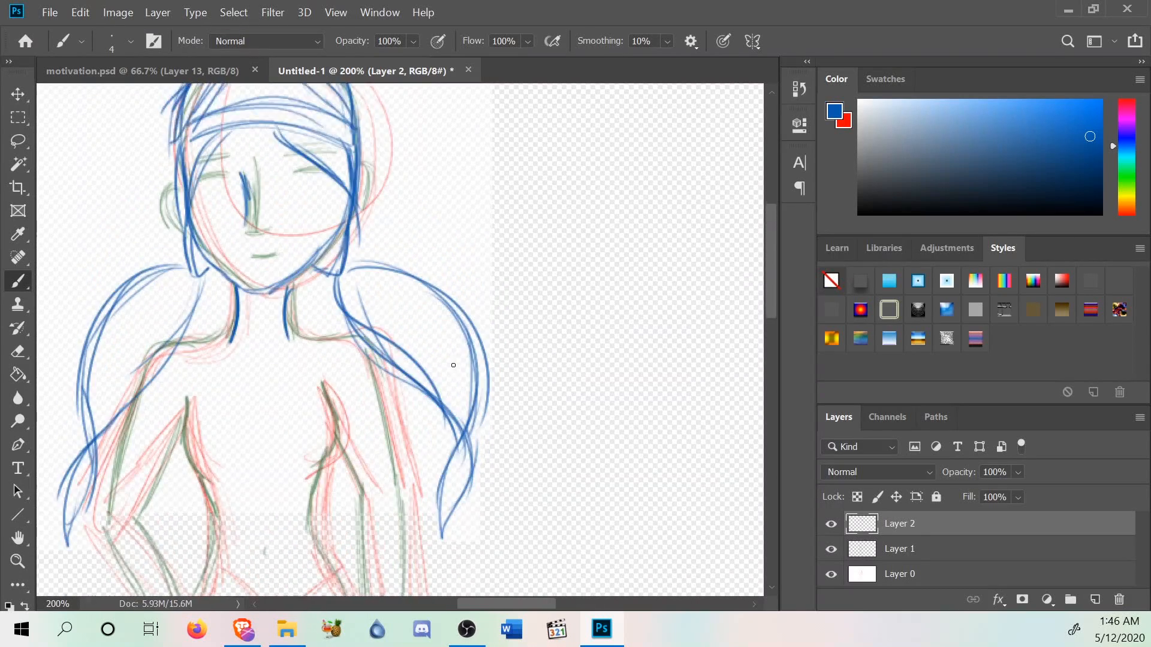
{"action": "left_click_drag", "start_coordinate": [222, 151], "coordinate": [308, 146]}
{"action": "mouse_move", "coordinate": [235, 129]}
{"action": "left_mouse_down"}
{"action": "mouse_move", "coordinate": [294, 128]}
{"action": "mouse_move", "coordinate": [245, 110]}
{"action": "mouse_move", "coordinate": [189, 182]}
{"action": "left_mouse_up"}
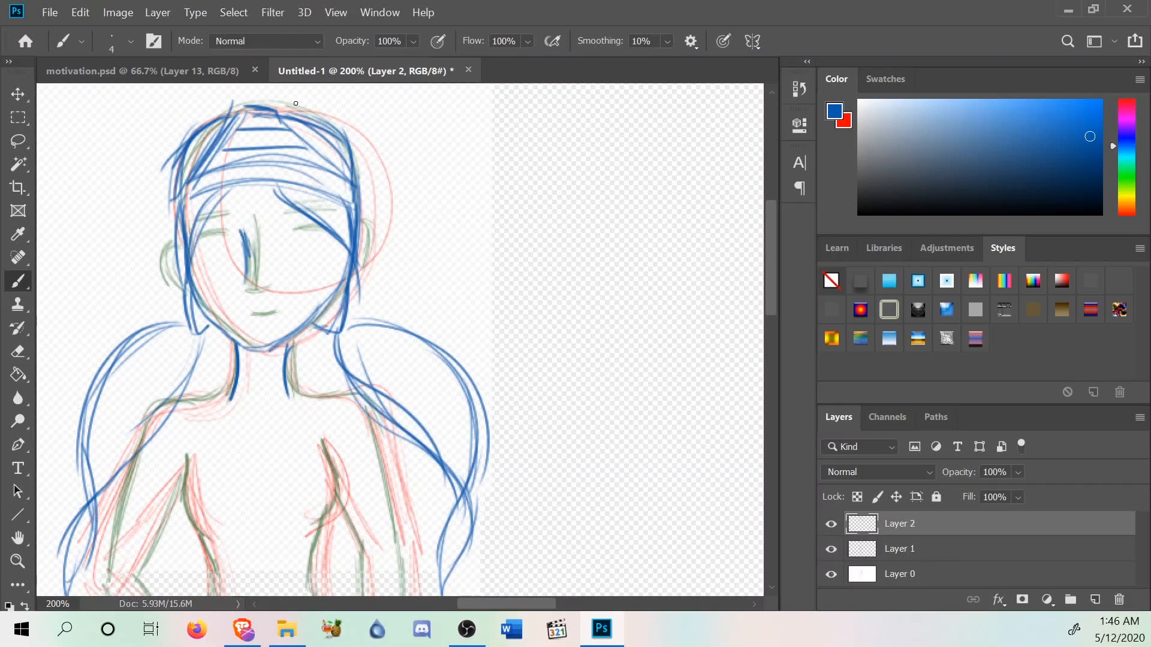
Trace both sides of the waist in blue and join them with a double-lined waistband.
{"action": "scroll", "coordinate": [296, 103], "scroll_direction": "down", "scroll_amount": 10}
{"action": "scroll", "coordinate": [368, 246], "scroll_direction": "up", "scroll_amount": 5}
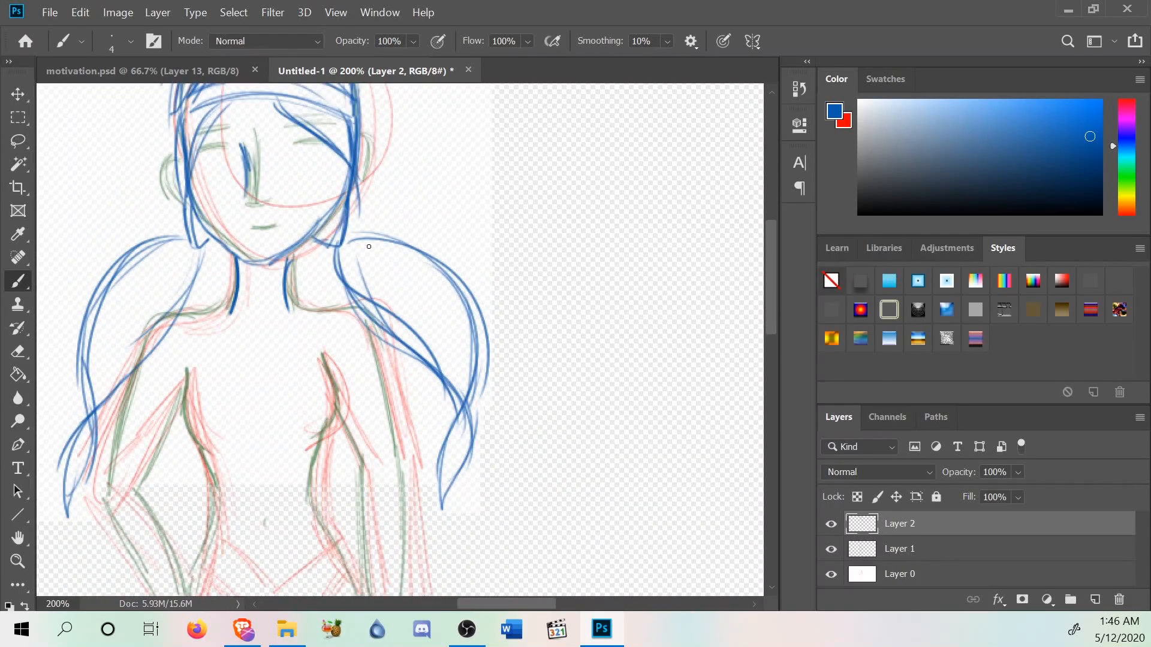
{"action": "scroll", "coordinate": [369, 246], "scroll_direction": "down", "scroll_amount": 5}
{"action": "mouse_move", "coordinate": [322, 344]}
{"action": "left_mouse_down"}
{"action": "mouse_move", "coordinate": [325, 428]}
{"action": "mouse_move", "coordinate": [309, 401]}
{"action": "left_mouse_up"}
{"action": "left_click_drag", "start_coordinate": [203, 354], "coordinate": [216, 391]}
{"action": "mouse_move", "coordinate": [205, 440]}
{"action": "left_mouse_down"}
{"action": "mouse_move", "coordinate": [211, 397]}
{"action": "mouse_move", "coordinate": [204, 448]}
{"action": "left_mouse_up"}
{"action": "left_click_drag", "start_coordinate": [308, 404], "coordinate": [223, 421]}
{"action": "mouse_move", "coordinate": [306, 405]}
{"action": "left_mouse_down"}
{"action": "mouse_move", "coordinate": [227, 427]}
{"action": "mouse_move", "coordinate": [302, 413]}
{"action": "left_mouse_up"}
{"action": "left_click_drag", "start_coordinate": [220, 410], "coordinate": [258, 414]}
{"action": "left_click_drag", "start_coordinate": [213, 418], "coordinate": [305, 404]}
{"action": "mouse_move", "coordinate": [312, 424]}
{"action": "left_mouse_down"}
{"action": "mouse_move", "coordinate": [310, 404]}
{"action": "mouse_move", "coordinate": [314, 426]}
{"action": "left_mouse_up"}
{"action": "left_click_drag", "start_coordinate": [317, 419], "coordinate": [289, 430]}
Block in a short skirt in blue, with flaring sides over the hips and a curved hem across the thighs.
{"action": "scroll", "coordinate": [315, 420], "scroll_direction": "down", "scroll_amount": 5}
{"action": "left_click_drag", "start_coordinate": [316, 244], "coordinate": [342, 293]}
{"action": "left_click_drag", "start_coordinate": [377, 381], "coordinate": [387, 454]}
{"action": "mouse_move", "coordinate": [211, 277]}
{"action": "left_mouse_down"}
{"action": "mouse_move", "coordinate": [179, 468]}
{"action": "mouse_move", "coordinate": [165, 443]}
{"action": "mouse_move", "coordinate": [179, 497]}
{"action": "left_mouse_up"}
{"action": "mouse_move", "coordinate": [195, 317]}
{"action": "left_mouse_down"}
{"action": "mouse_move", "coordinate": [177, 496]}
{"action": "mouse_move", "coordinate": [317, 480]}
{"action": "left_mouse_up"}
{"action": "left_click_drag", "start_coordinate": [199, 484], "coordinate": [367, 457]}
{"action": "left_click_drag", "start_coordinate": [234, 496], "coordinate": [411, 450]}
Reinforce the skirt's sides and hem with repeated strokes and add a vertical line down its centre.
{"action": "mouse_move", "coordinate": [317, 263]}
{"action": "left_mouse_down"}
{"action": "mouse_move", "coordinate": [401, 413]}
{"action": "mouse_move", "coordinate": [401, 448]}
{"action": "left_mouse_up"}
{"action": "left_click_drag", "start_coordinate": [319, 267], "coordinate": [395, 419]}
{"action": "left_click_drag", "start_coordinate": [341, 285], "coordinate": [404, 439]}
{"action": "mouse_move", "coordinate": [337, 469]}
{"action": "left_mouse_down"}
{"action": "mouse_move", "coordinate": [402, 447]}
{"action": "mouse_move", "coordinate": [378, 446]}
{"action": "left_mouse_up"}
{"action": "left_click_drag", "start_coordinate": [232, 492], "coordinate": [356, 460]}
{"action": "mouse_move", "coordinate": [292, 487]}
{"action": "left_mouse_down"}
{"action": "mouse_move", "coordinate": [213, 493]}
{"action": "mouse_move", "coordinate": [160, 480]}
{"action": "left_mouse_up"}
{"action": "left_click_drag", "start_coordinate": [198, 281], "coordinate": [162, 435]}
{"action": "left_click_drag", "start_coordinate": [206, 306], "coordinate": [179, 504]}
{"action": "left_click_drag", "start_coordinate": [174, 381], "coordinate": [168, 490]}
{"action": "scroll", "coordinate": [177, 450], "scroll_direction": "up", "scroll_amount": 1}
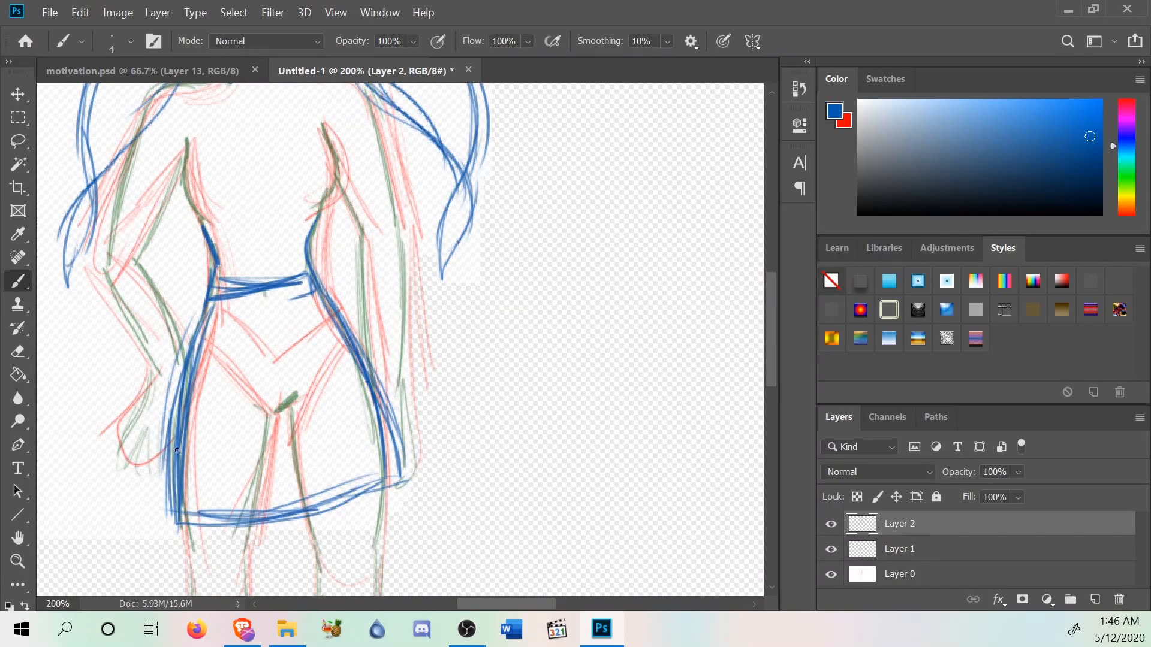
{"action": "left_click_drag", "start_coordinate": [281, 362], "coordinate": [270, 494]}
Trace both sides of each thigh in blue from the skirt hem to the knees.
{"action": "scroll", "coordinate": [273, 407], "scroll_direction": "up", "scroll_amount": 10}
{"action": "scroll", "coordinate": [271, 444], "scroll_direction": "down", "scroll_amount": 13}
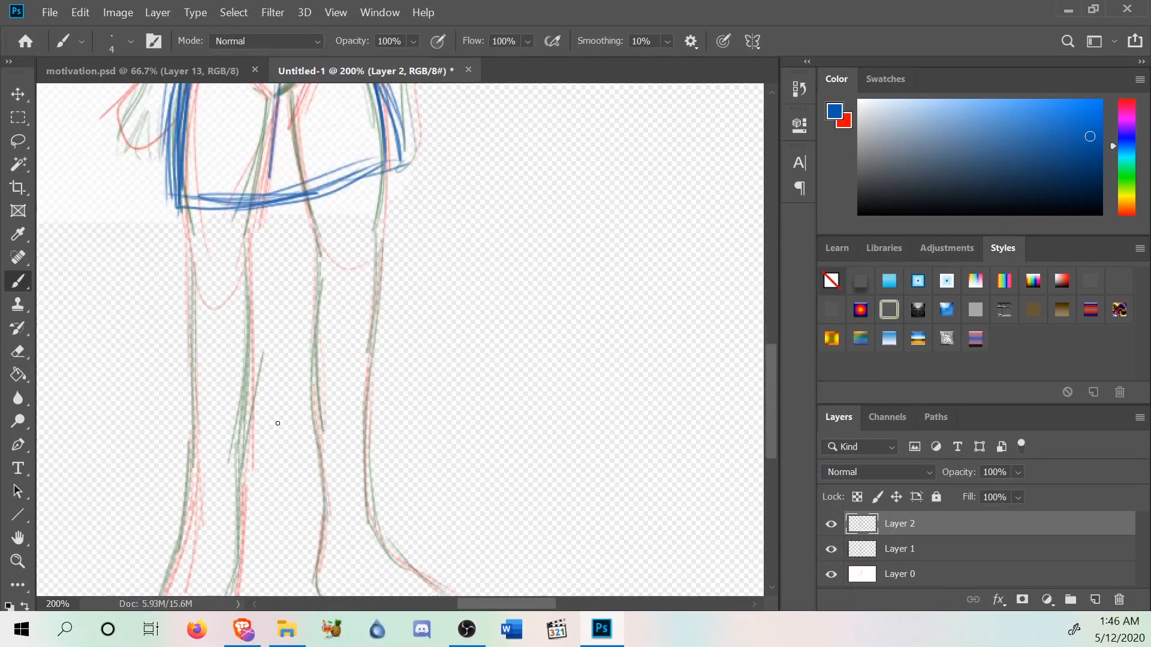
{"action": "left_click_drag", "start_coordinate": [297, 194], "coordinate": [319, 264]}
{"action": "left_click_drag", "start_coordinate": [375, 165], "coordinate": [367, 254]}
{"action": "mouse_move", "coordinate": [257, 208]}
{"action": "left_mouse_down"}
{"action": "mouse_move", "coordinate": [245, 272]}
{"action": "mouse_move", "coordinate": [249, 247]}
{"action": "left_mouse_up"}
{"action": "scroll", "coordinate": [360, 336], "scroll_direction": "down", "scroll_amount": 1}
{"action": "left_click_drag", "start_coordinate": [179, 191], "coordinate": [196, 264]}
Trace the contours of both lower legs in blue from the knees toward the ankles.
{"action": "mouse_move", "coordinate": [322, 243]}
{"action": "left_mouse_down"}
{"action": "mouse_move", "coordinate": [312, 353]}
{"action": "mouse_move", "coordinate": [328, 479]}
{"action": "left_mouse_up"}
{"action": "left_click_drag", "start_coordinate": [312, 373], "coordinate": [331, 495]}
{"action": "left_click_drag", "start_coordinate": [368, 235], "coordinate": [366, 495]}
{"action": "mouse_move", "coordinate": [377, 297]}
{"action": "left_mouse_down"}
{"action": "mouse_move", "coordinate": [367, 495]}
{"action": "mouse_move", "coordinate": [367, 483]}
{"action": "left_mouse_up"}
{"action": "mouse_move", "coordinate": [251, 258]}
{"action": "left_mouse_down"}
{"action": "mouse_move", "coordinate": [255, 383]}
{"action": "mouse_move", "coordinate": [224, 501]}
{"action": "left_mouse_up"}
{"action": "left_click_drag", "start_coordinate": [193, 250], "coordinate": [183, 484]}
Continue the blue contours through both ankles and along the feet.
{"action": "scroll", "coordinate": [187, 452], "scroll_direction": "down", "scroll_amount": 3}
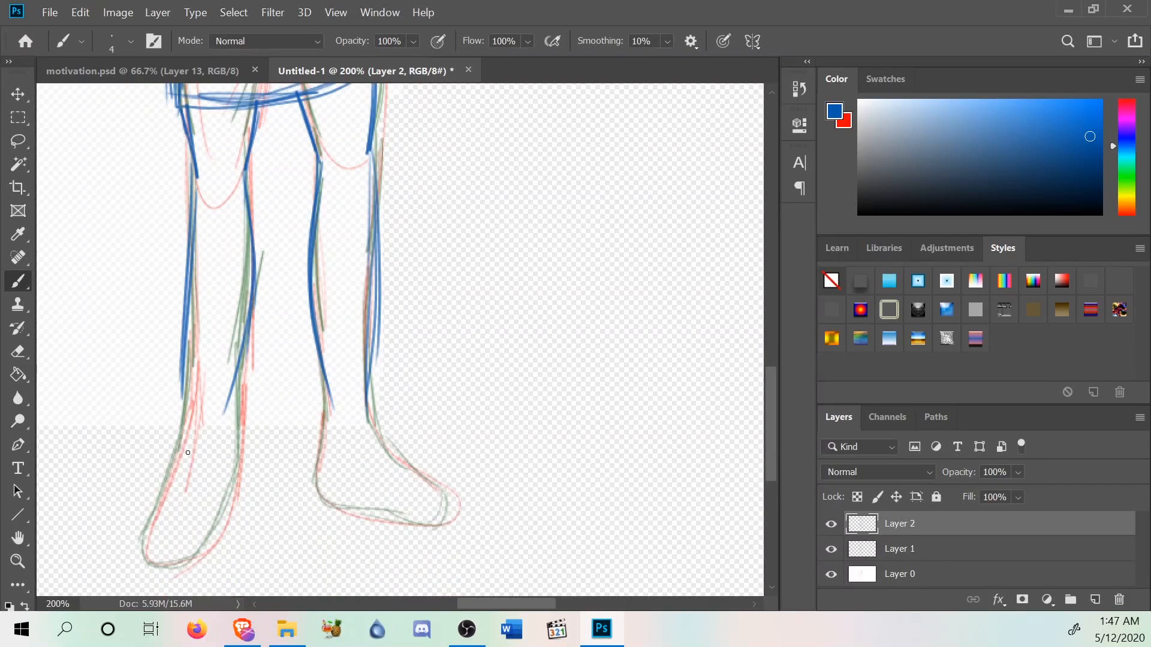
{"action": "mouse_move", "coordinate": [182, 375]}
{"action": "left_mouse_down"}
{"action": "mouse_move", "coordinate": [148, 505]}
{"action": "mouse_move", "coordinate": [165, 437]}
{"action": "mouse_move", "coordinate": [160, 530]}
{"action": "mouse_move", "coordinate": [199, 510]}
{"action": "left_mouse_up"}
{"action": "left_click_drag", "start_coordinate": [225, 394], "coordinate": [182, 531]}
{"action": "mouse_move", "coordinate": [222, 396]}
{"action": "left_mouse_down"}
{"action": "mouse_move", "coordinate": [193, 510]}
{"action": "mouse_move", "coordinate": [174, 528]}
{"action": "left_mouse_up"}
{"action": "mouse_move", "coordinate": [327, 403]}
{"action": "left_mouse_down"}
{"action": "mouse_move", "coordinate": [323, 466]}
{"action": "mouse_move", "coordinate": [341, 495]}
{"action": "mouse_move", "coordinate": [420, 521]}
{"action": "mouse_move", "coordinate": [451, 499]}
{"action": "mouse_move", "coordinate": [432, 523]}
{"action": "left_mouse_up"}
{"action": "mouse_move", "coordinate": [386, 451]}
{"action": "left_mouse_down"}
{"action": "mouse_move", "coordinate": [453, 510]}
{"action": "mouse_move", "coordinate": [451, 487]}
{"action": "left_mouse_up"}
{"action": "left_click_drag", "start_coordinate": [379, 430], "coordinate": [419, 478]}
{"action": "left_click_drag", "start_coordinate": [374, 383], "coordinate": [390, 450]}
Draw both shoulder lines in blue from the base of the neck, rounding the straight-arm side shoulder downward.
{"action": "scroll", "coordinate": [374, 368], "scroll_direction": "up", "scroll_amount": 10}
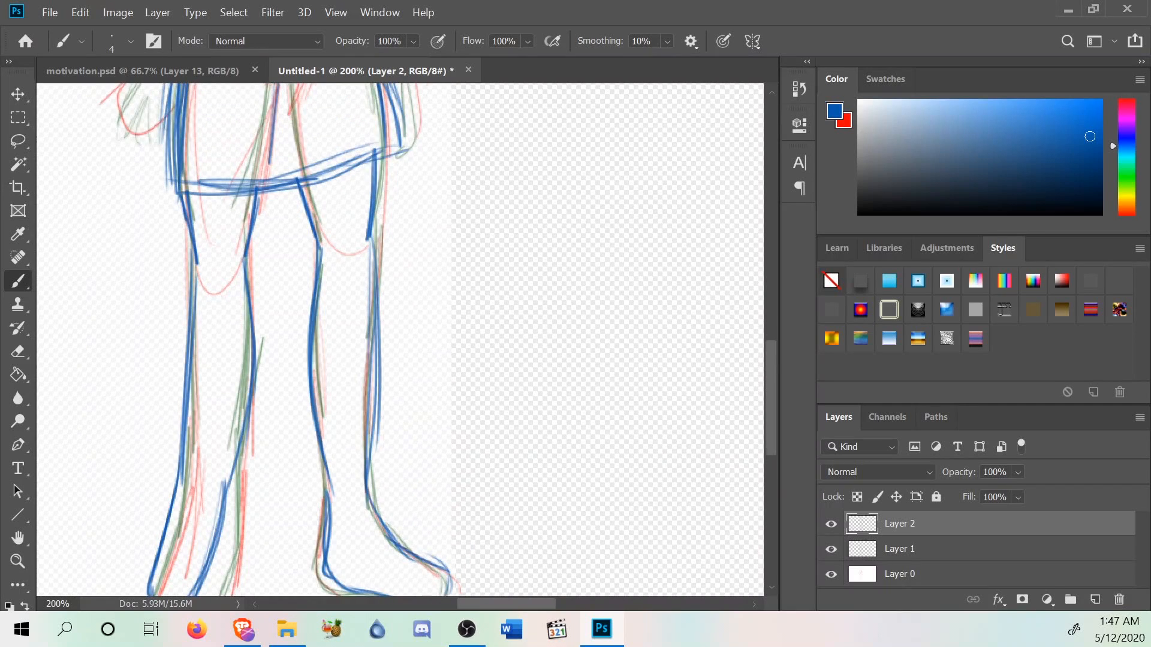
{"action": "scroll", "coordinate": [400, 341], "scroll_direction": "up", "scroll_amount": 5}
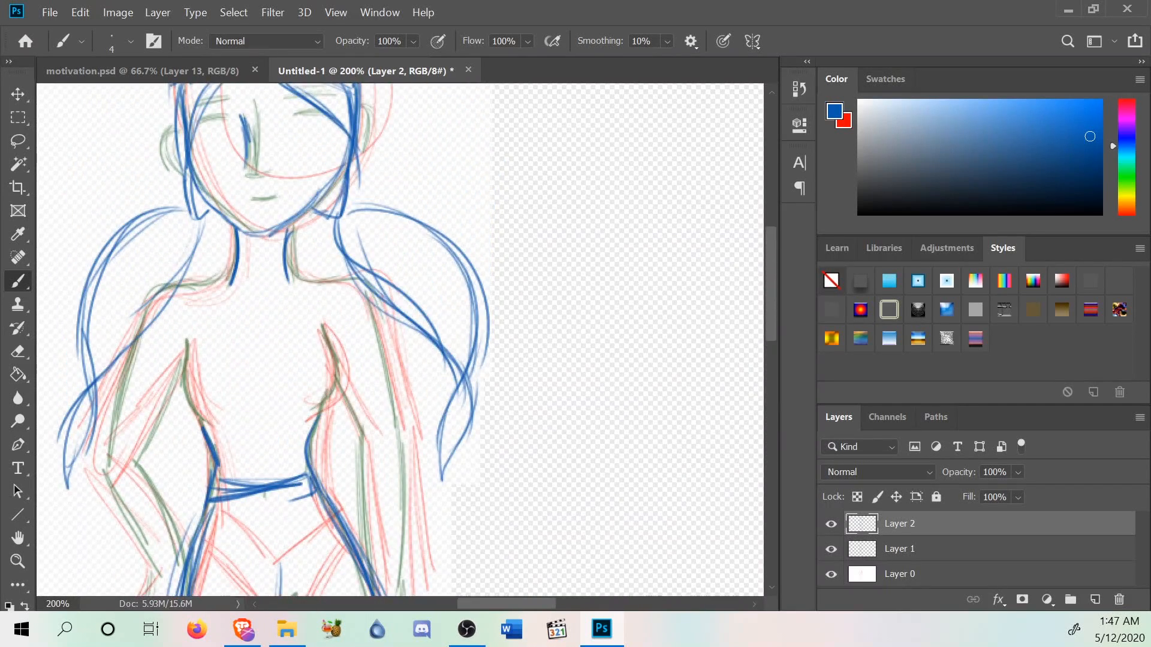
{"action": "mouse_move", "coordinate": [285, 316]}
{"action": "left_mouse_down"}
{"action": "mouse_move", "coordinate": [314, 355]}
{"action": "mouse_move", "coordinate": [351, 348]}
{"action": "mouse_move", "coordinate": [389, 379]}
{"action": "left_mouse_up"}
{"action": "mouse_move", "coordinate": [331, 350]}
{"action": "left_mouse_down"}
{"action": "mouse_move", "coordinate": [391, 381]}
{"action": "mouse_move", "coordinate": [390, 421]}
{"action": "left_mouse_up"}
{"action": "left_click_drag", "start_coordinate": [230, 346], "coordinate": [167, 355]}
{"action": "scroll", "coordinate": [400, 340], "scroll_direction": "down", "scroll_amount": 3}
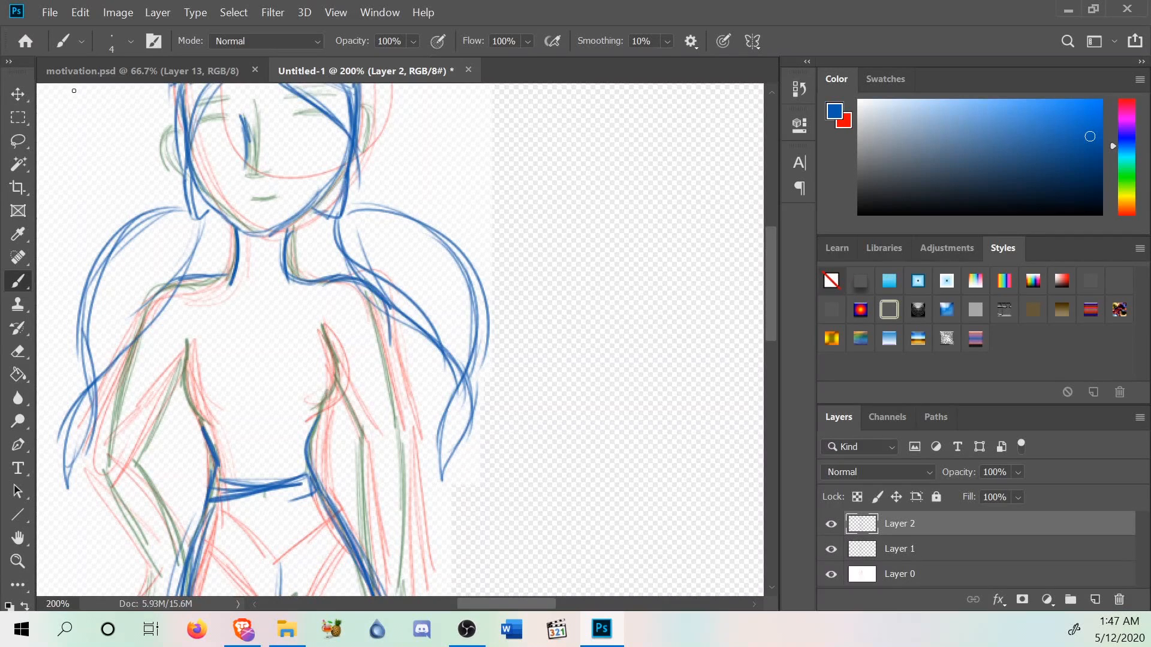
Switch to motivation.psd and examine the outfit references, including the white top with front cutouts.
{"action": "left_click", "coordinate": [145, 65]}
{"action": "scroll", "coordinate": [258, 207], "scroll_direction": "down", "scroll_amount": 5}
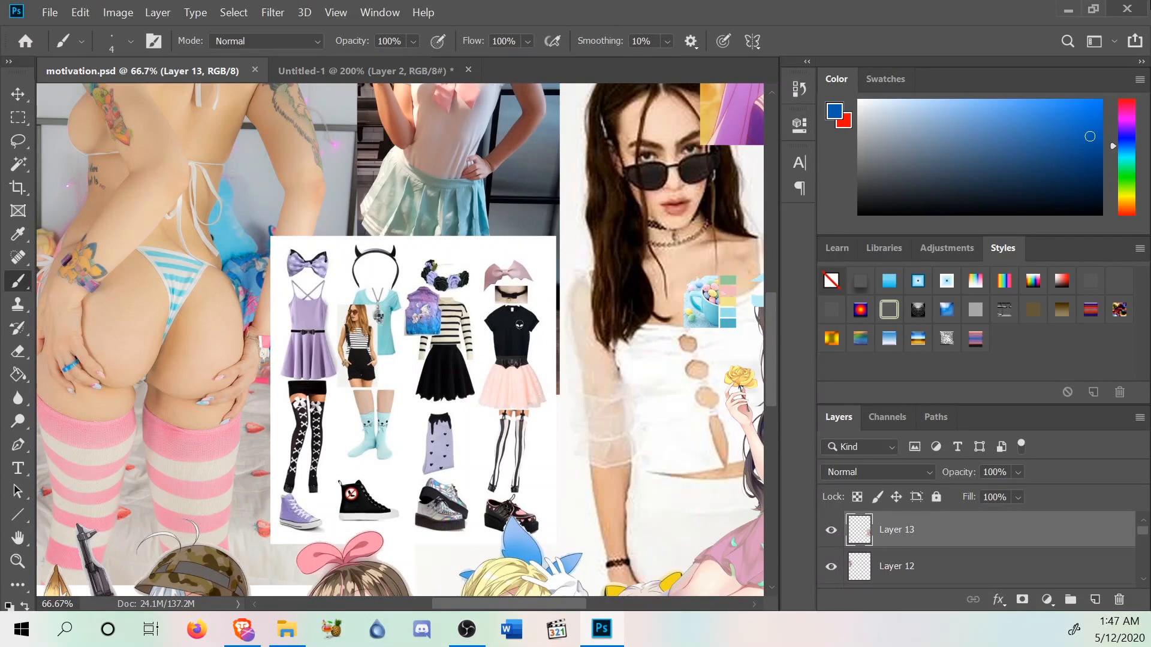
{"action": "scroll", "coordinate": [342, 424], "scroll_direction": "down", "scroll_amount": 3}
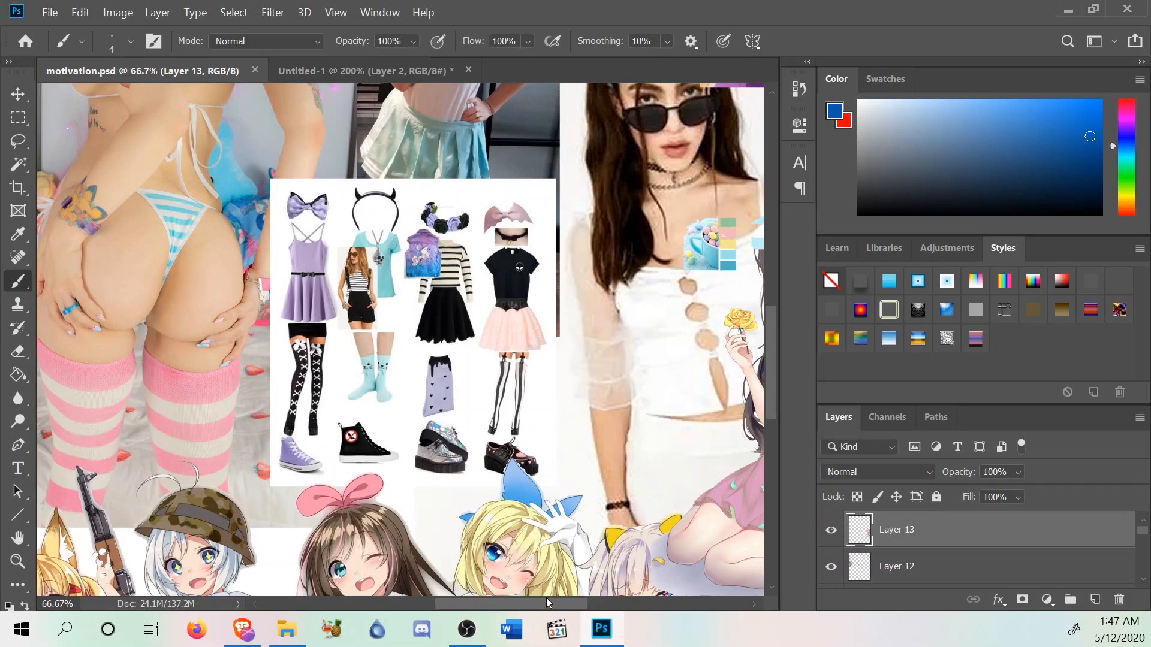
{"action": "scroll", "coordinate": [545, 598], "scroll_direction": "right", "scroll_amount": 3}
{"action": "scroll", "coordinate": [579, 580], "scroll_direction": "right", "scroll_amount": 5}
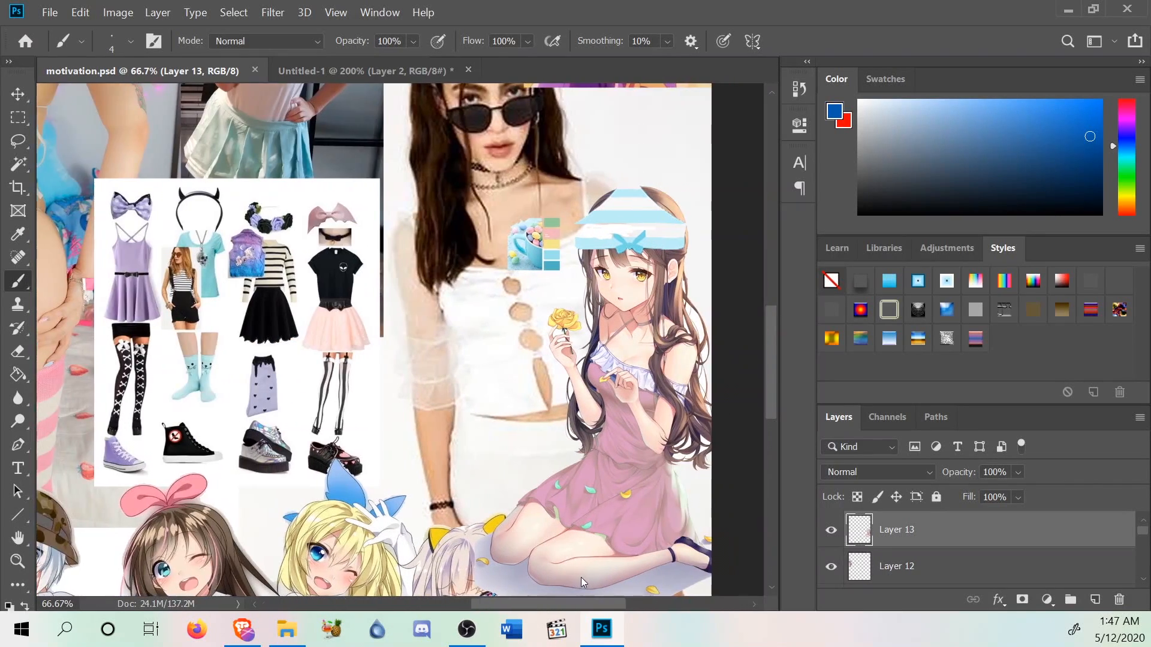
{"action": "left_click_drag", "start_coordinate": [592, 572], "coordinate": [591, 570]}
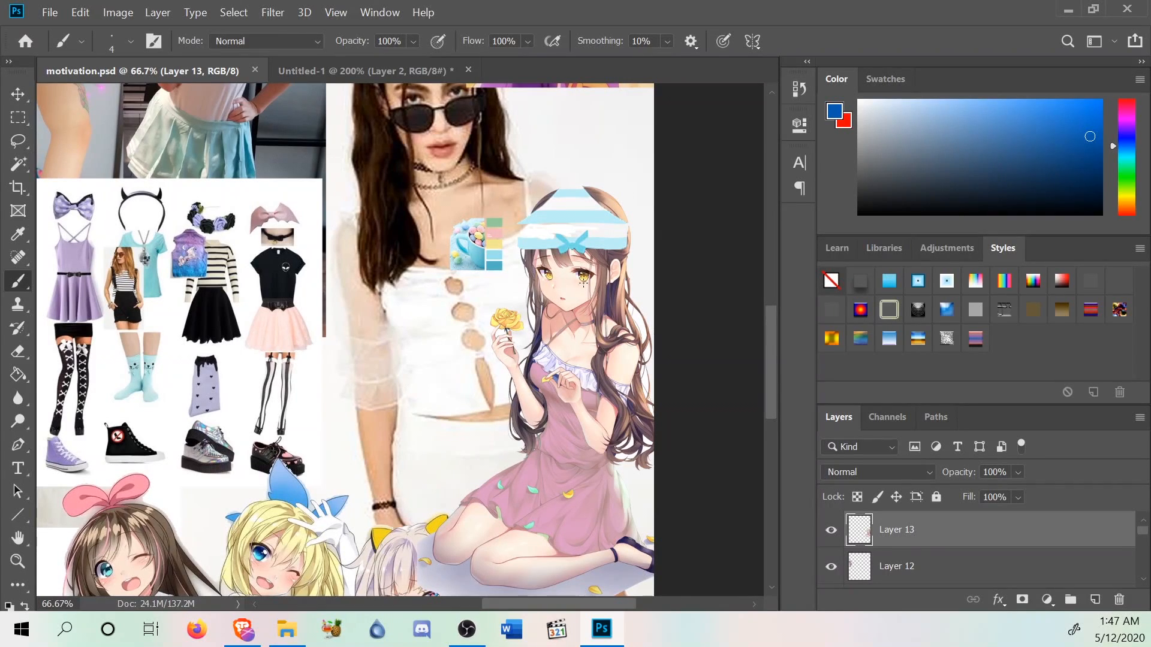
{"action": "mouse_move", "coordinate": [771, 359]}
{"action": "left_mouse_down"}
{"action": "mouse_move", "coordinate": [771, 315]}
{"action": "mouse_move", "coordinate": [768, 358]}
{"action": "left_mouse_up"}
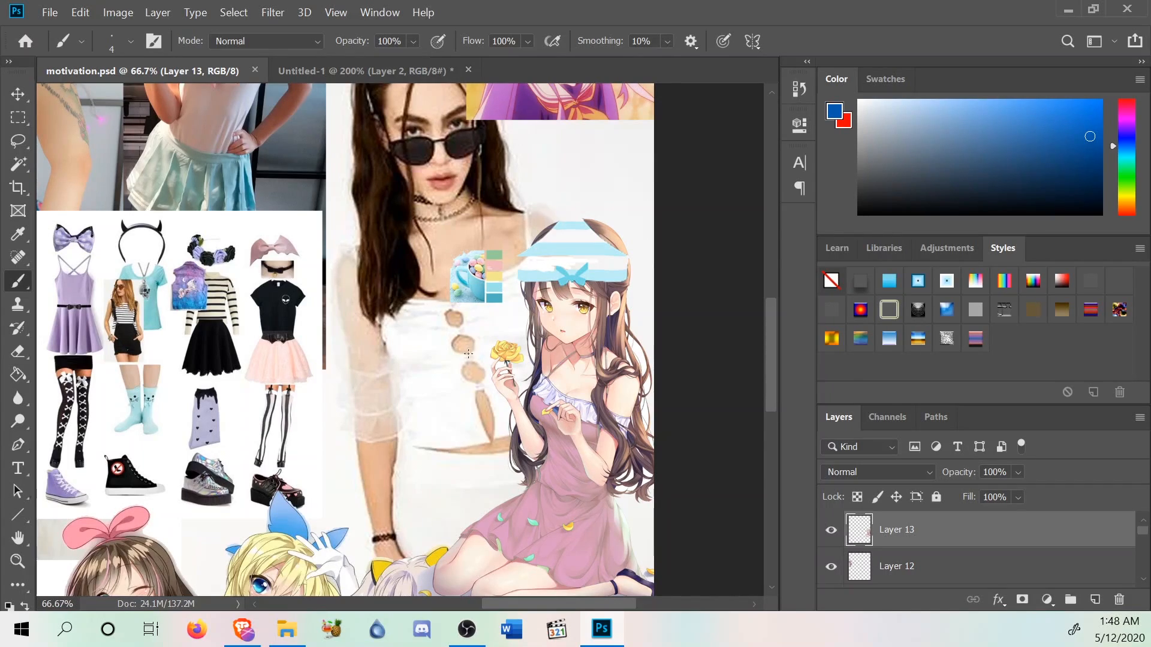
Return to Untitled-1 and draw three linked oval cutouts in blue down the centre of the chest.
{"action": "left_click", "coordinate": [390, 66]}
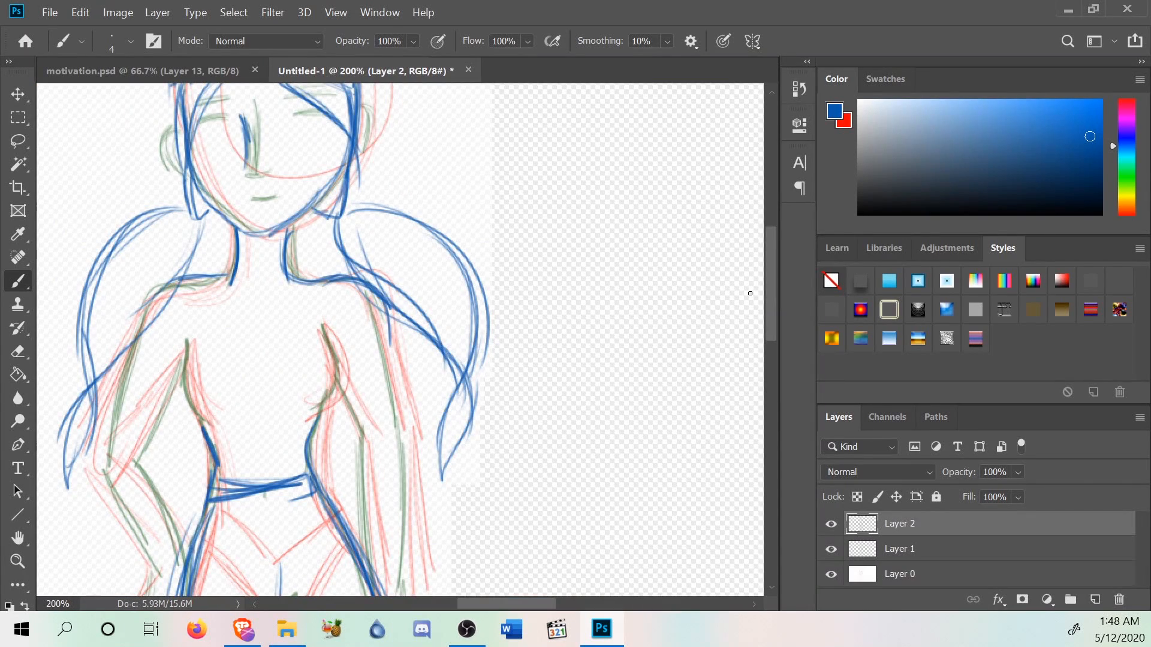
{"action": "mouse_move", "coordinate": [261, 308]}
{"action": "left_mouse_down"}
{"action": "mouse_move", "coordinate": [265, 335]}
{"action": "mouse_move", "coordinate": [263, 302]}
{"action": "mouse_move", "coordinate": [250, 368]}
{"action": "mouse_move", "coordinate": [259, 350]}
{"action": "mouse_move", "coordinate": [260, 390]}
{"action": "mouse_move", "coordinate": [256, 344]}
{"action": "left_mouse_up"}
{"action": "mouse_move", "coordinate": [256, 406]}
{"action": "left_mouse_down"}
{"action": "mouse_move", "coordinate": [259, 438]}
{"action": "mouse_move", "coordinate": [260, 403]}
{"action": "mouse_move", "coordinate": [259, 437]}
{"action": "mouse_move", "coordinate": [271, 416]}
{"action": "mouse_move", "coordinate": [261, 396]}
{"action": "left_mouse_up"}
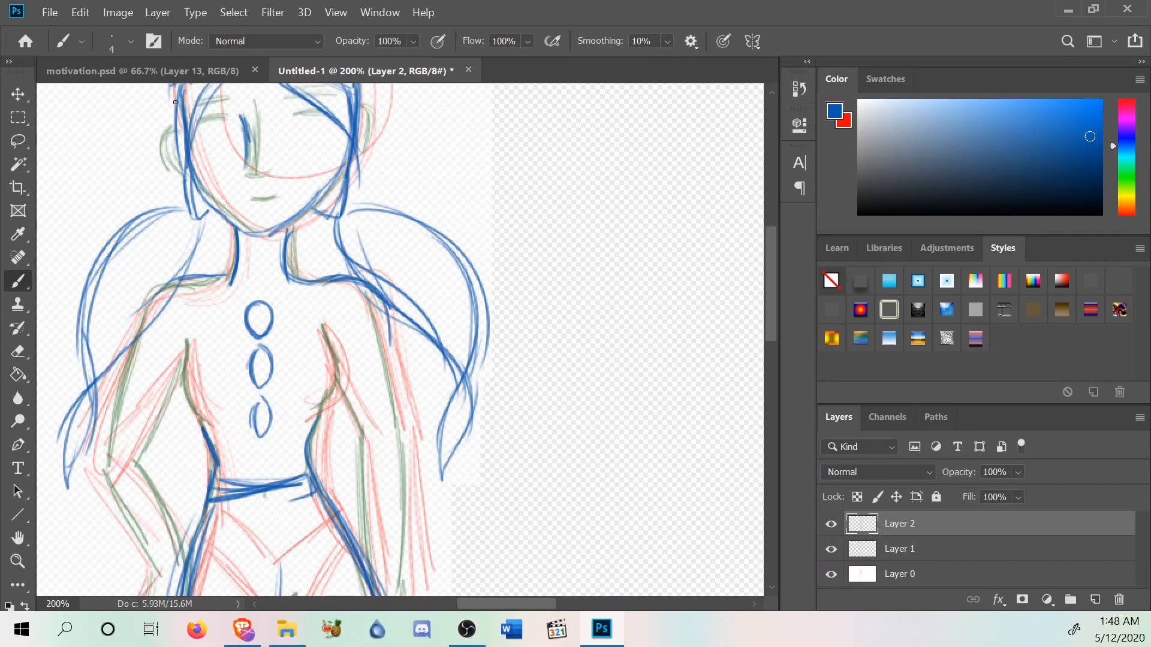
{"action": "left_click", "coordinate": [146, 75]}
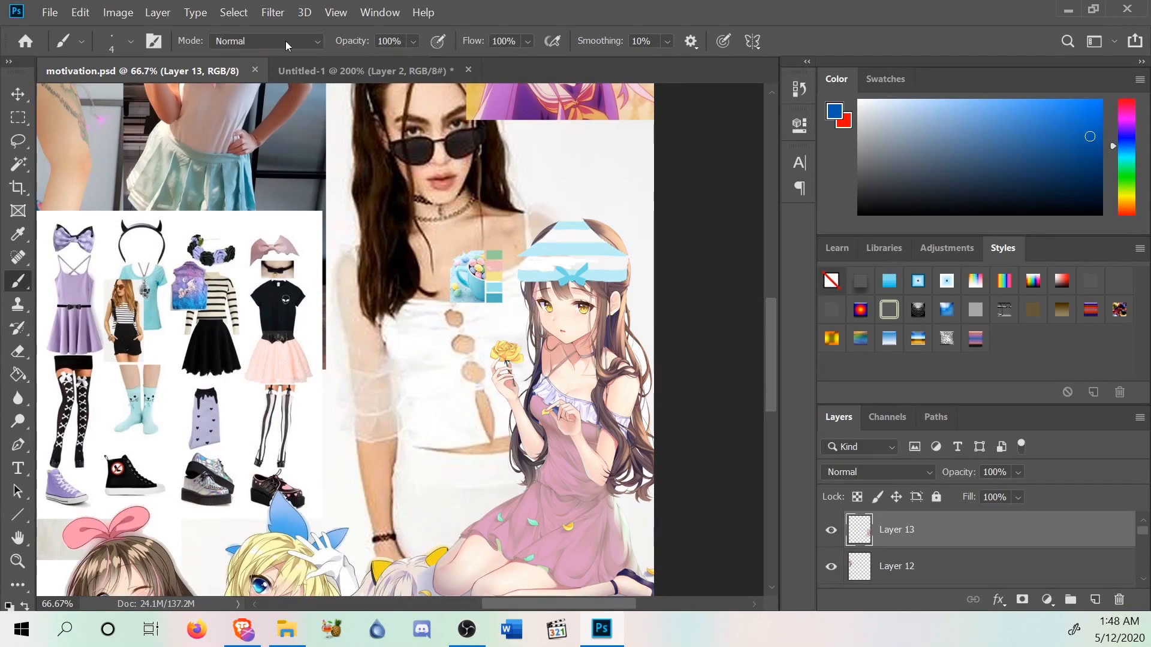
{"action": "left_click", "coordinate": [351, 62]}
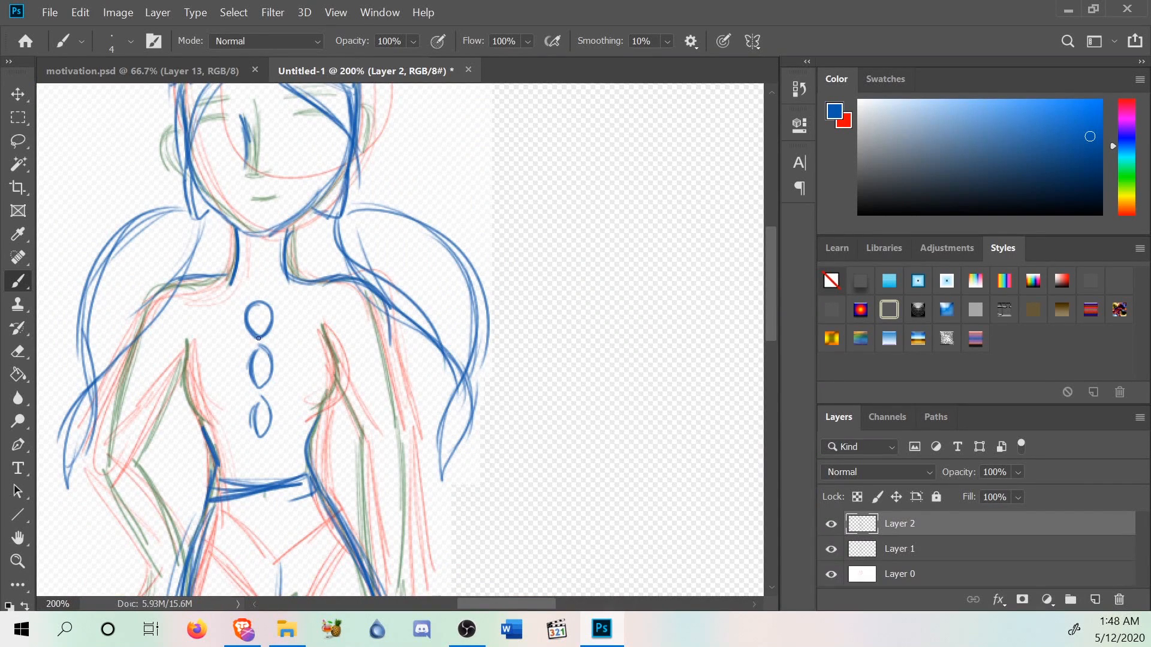
{"action": "left_click_drag", "start_coordinate": [258, 391], "coordinate": [263, 403]}
Draw a narrow slit from the lowest oval to the waist and strengthen the top's lower edge, checking motivation.psd for reference.
{"action": "left_click", "coordinate": [157, 81]}
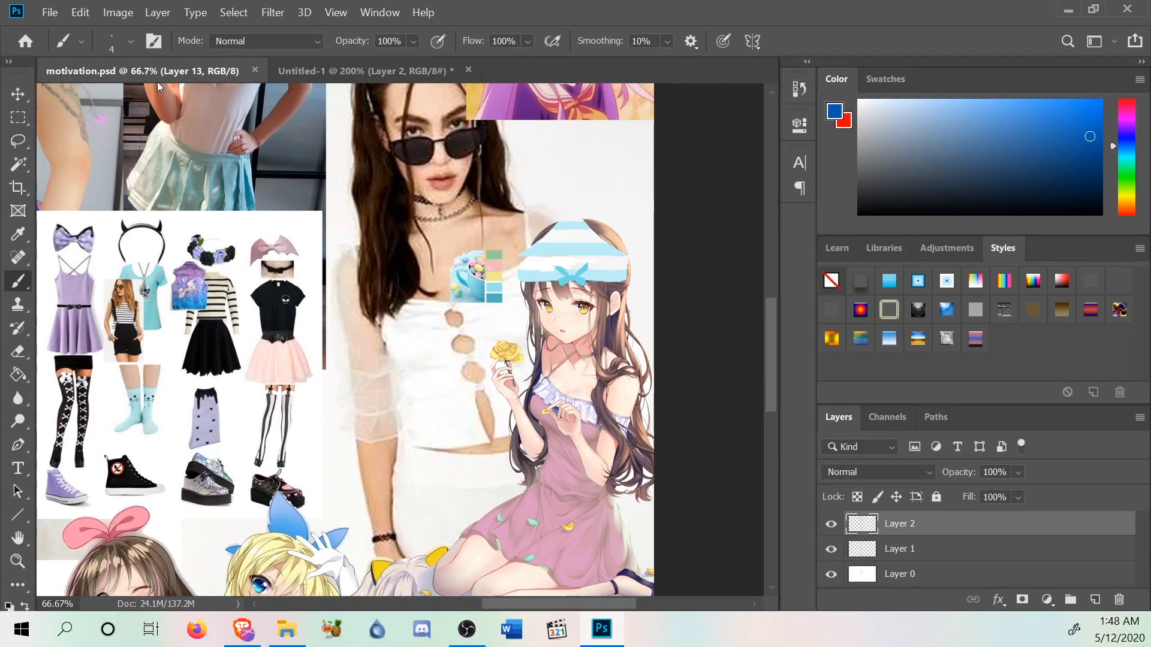
{"action": "left_click", "coordinate": [368, 78]}
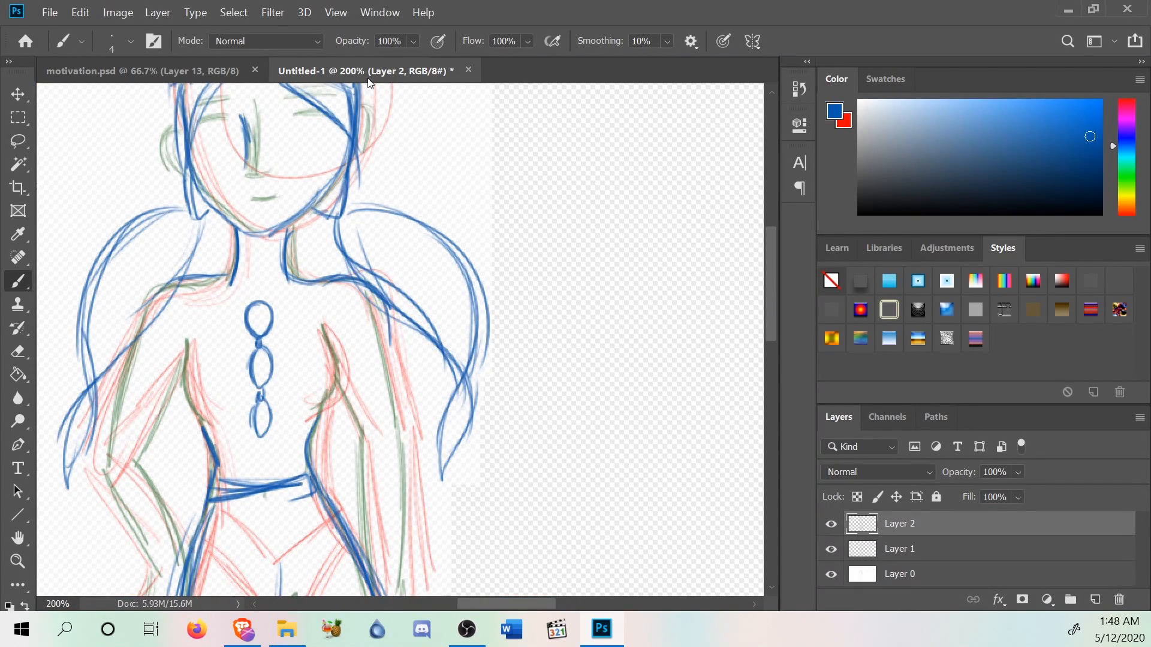
{"action": "left_click_drag", "start_coordinate": [272, 476], "coordinate": [264, 436]}
{"action": "left_click_drag", "start_coordinate": [273, 480], "coordinate": [306, 471]}
{"action": "left_click_drag", "start_coordinate": [271, 485], "coordinate": [309, 475]}
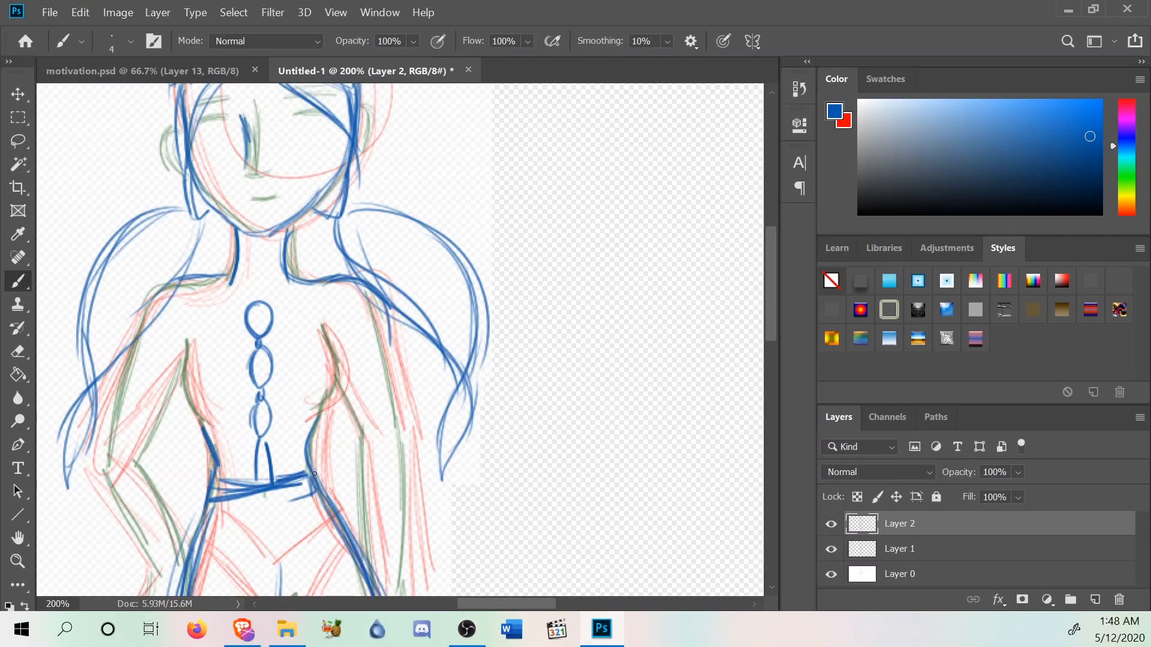
{"action": "mouse_move", "coordinate": [257, 441]}
{"action": "left_mouse_down"}
{"action": "mouse_move", "coordinate": [251, 481]}
{"action": "mouse_move", "coordinate": [212, 486]}
{"action": "left_mouse_up"}
{"action": "left_click", "coordinate": [179, 79]}
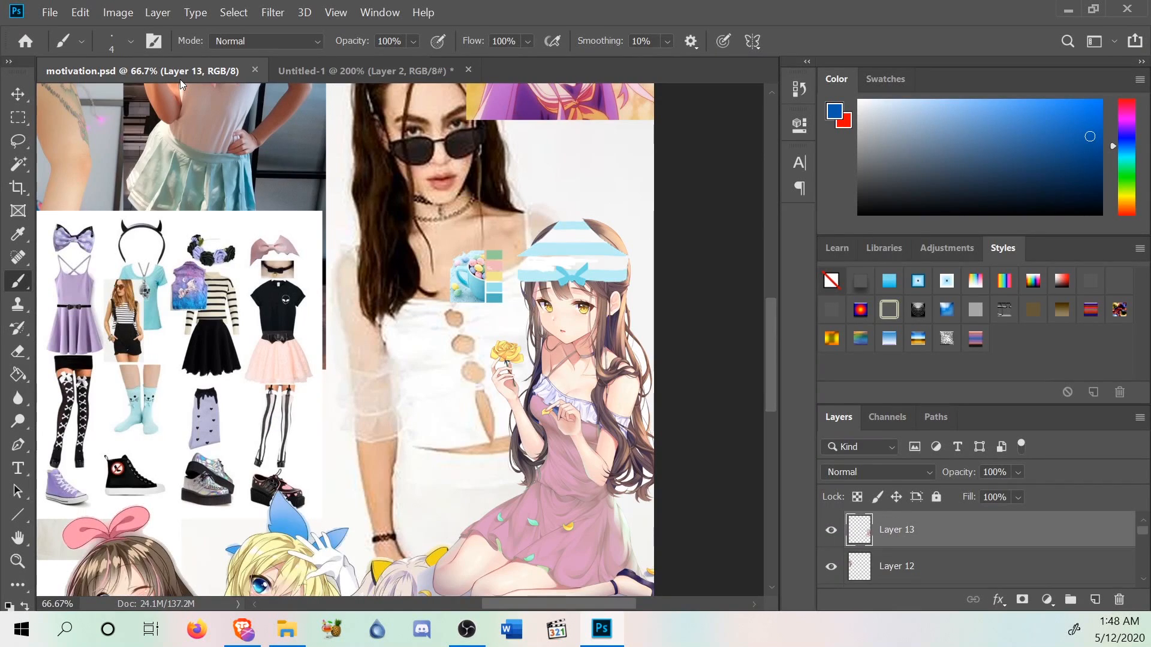
{"action": "left_click", "coordinate": [287, 68]}
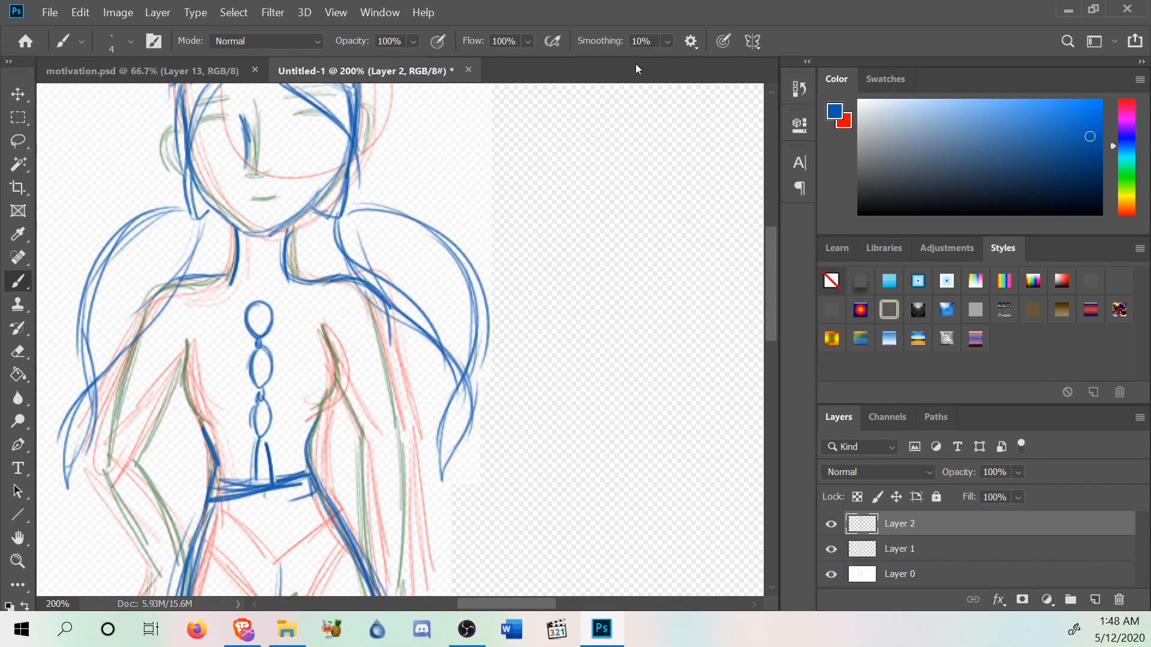
Draw two narrow shoulder straps in blue, one on each side of the upper chest.
{"action": "left_click_drag", "start_coordinate": [319, 294], "coordinate": [317, 331]}
{"action": "left_click_drag", "start_coordinate": [326, 282], "coordinate": [320, 329]}
{"action": "left_click_drag", "start_coordinate": [193, 293], "coordinate": [188, 338]}
{"action": "mouse_move", "coordinate": [198, 277]}
{"action": "left_mouse_down"}
{"action": "mouse_move", "coordinate": [193, 337]}
{"action": "mouse_move", "coordinate": [194, 320]}
{"action": "left_mouse_up"}
Draw the sleeve outlines in blue along both upper arms from shoulder to just above the elbow, checking motivation.psd for reference.
{"action": "mouse_move", "coordinate": [329, 281]}
{"action": "left_mouse_down"}
{"action": "mouse_move", "coordinate": [351, 274]}
{"action": "mouse_move", "coordinate": [385, 355]}
{"action": "left_mouse_up"}
{"action": "left_click_drag", "start_coordinate": [377, 303], "coordinate": [380, 376]}
{"action": "mouse_move", "coordinate": [190, 277]}
{"action": "left_mouse_down"}
{"action": "mouse_move", "coordinate": [155, 290]}
{"action": "mouse_move", "coordinate": [128, 333]}
{"action": "left_mouse_up"}
{"action": "left_click_drag", "start_coordinate": [156, 283], "coordinate": [119, 382]}
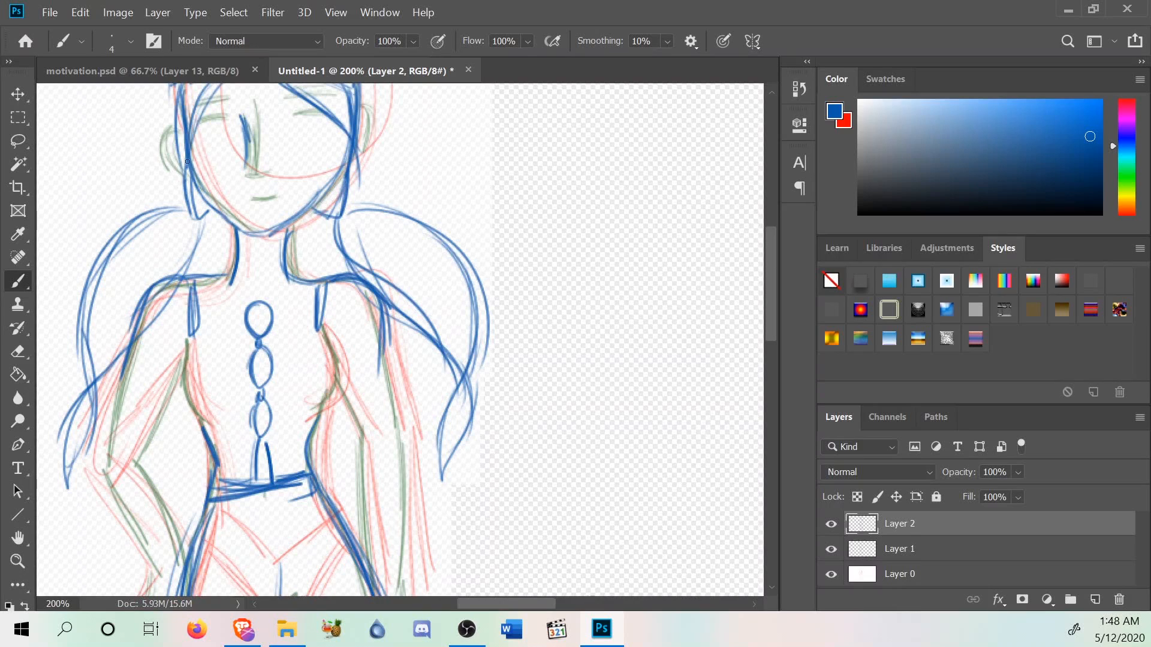
{"action": "left_click", "coordinate": [183, 73]}
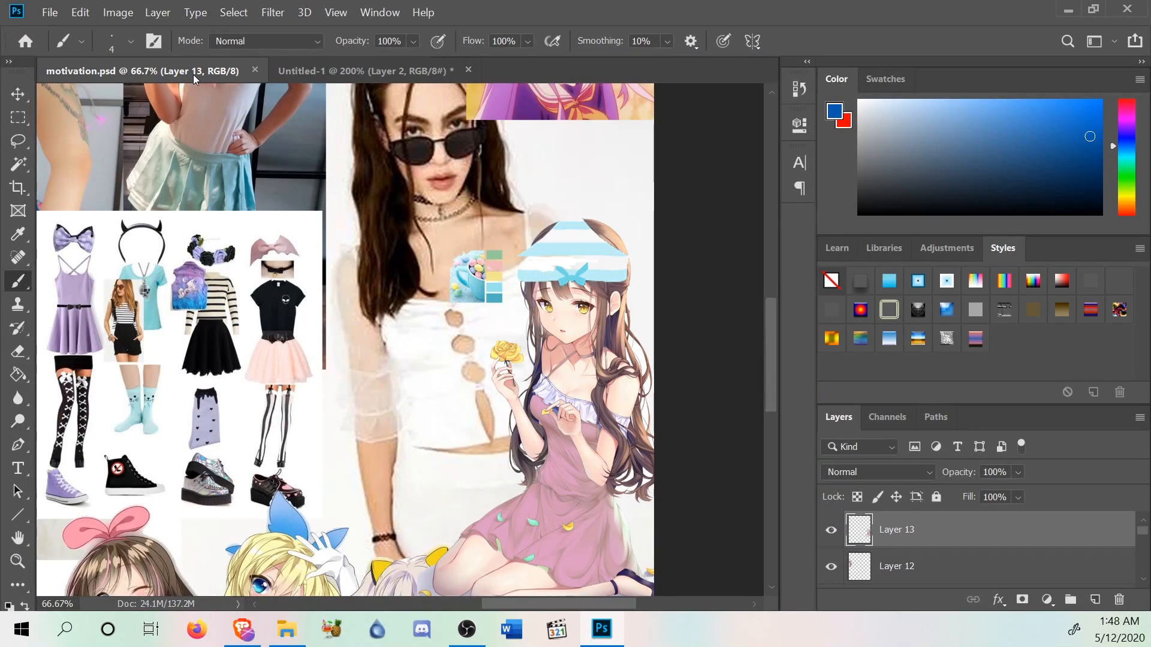
{"action": "left_click", "coordinate": [399, 64]}
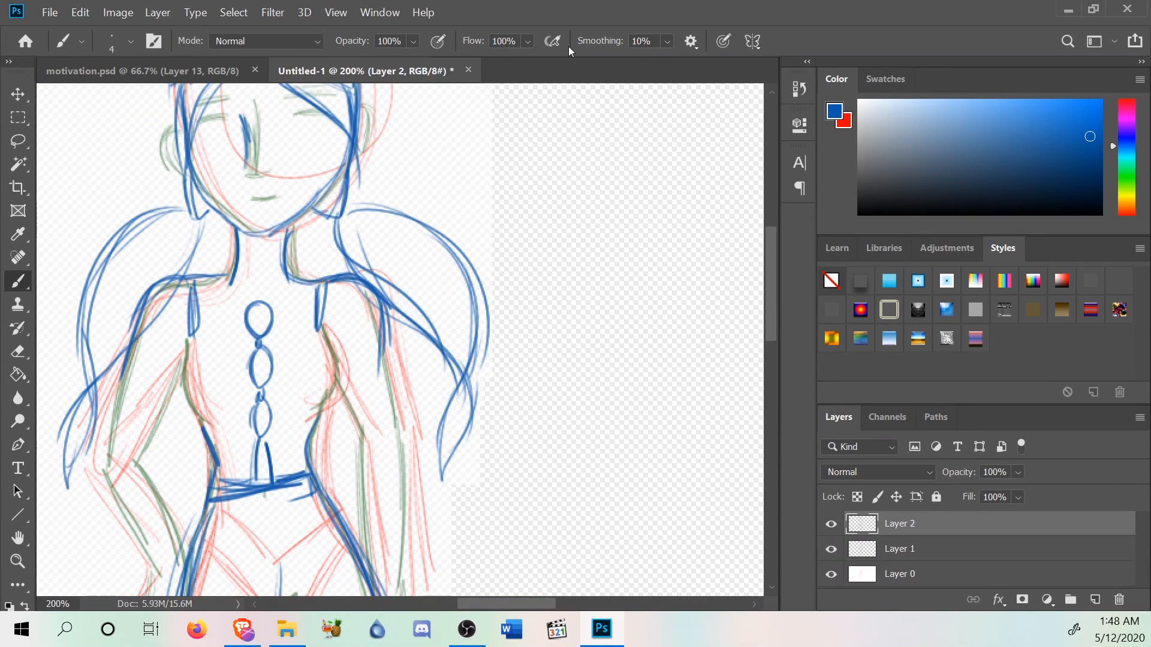
{"action": "left_click_drag", "start_coordinate": [362, 427], "coordinate": [327, 327]}
{"action": "left_click_drag", "start_coordinate": [376, 296], "coordinate": [397, 427]}
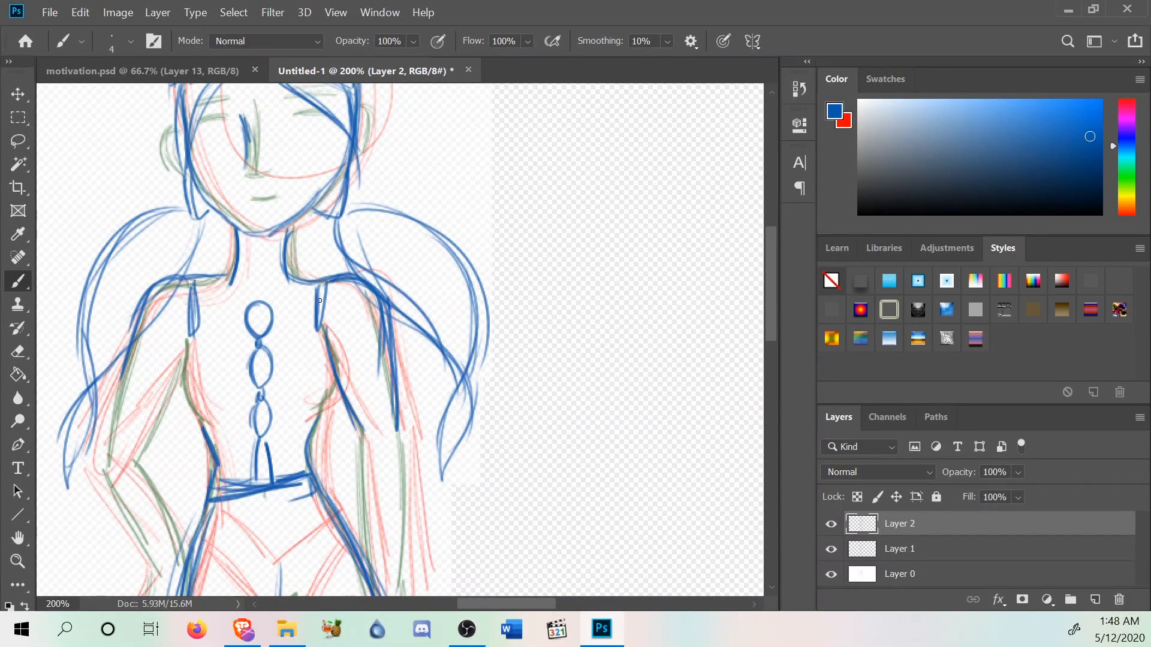
{"action": "scroll", "coordinate": [162, 308], "scroll_direction": "down", "scroll_amount": 1}
{"action": "left_click_drag", "start_coordinate": [157, 293], "coordinate": [114, 443]}
{"action": "left_click_drag", "start_coordinate": [133, 315], "coordinate": [105, 408]}
{"action": "mouse_move", "coordinate": [187, 331]}
{"action": "left_mouse_down"}
{"action": "mouse_move", "coordinate": [152, 423]}
{"action": "mouse_move", "coordinate": [184, 359]}
{"action": "mouse_move", "coordinate": [153, 425]}
{"action": "left_mouse_up"}
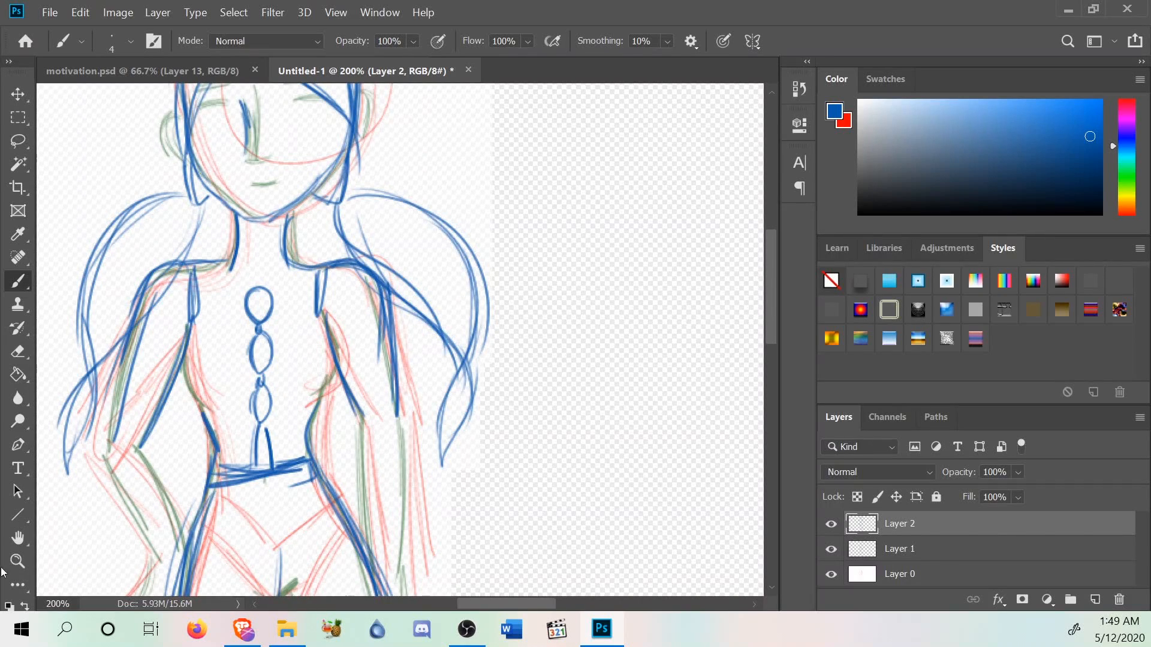
Compare with the white top in motivation.psd and draw a curved blue neckline between the two straps in Untitled-1.
{"action": "left_click", "coordinate": [185, 59]}
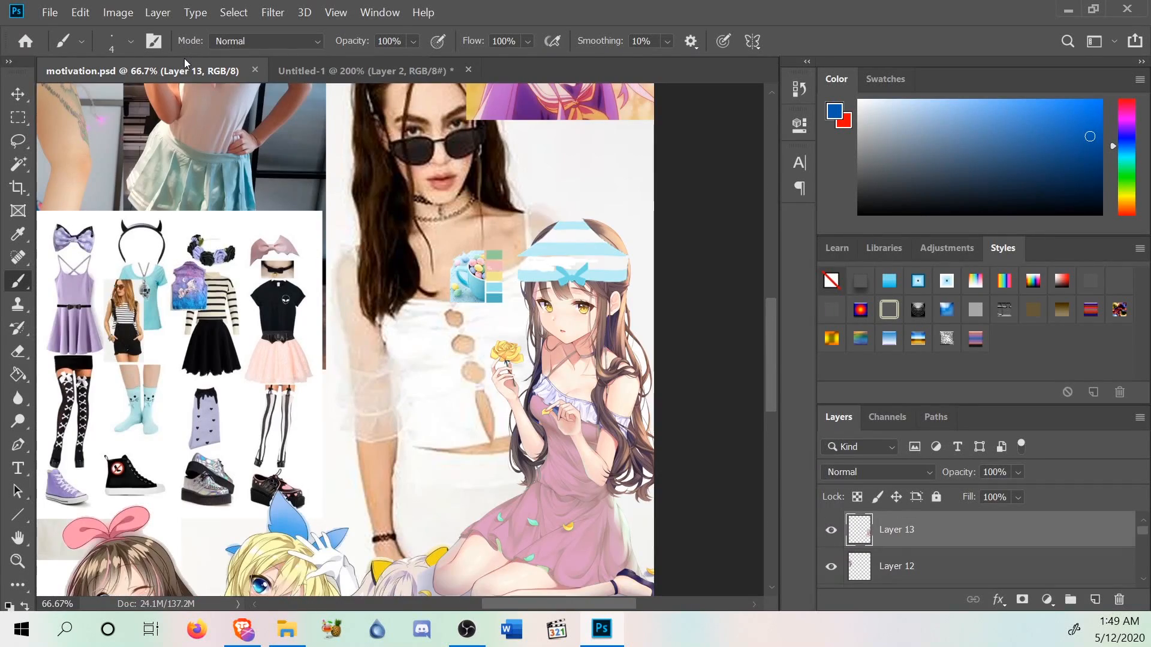
{"action": "left_click", "coordinate": [370, 66]}
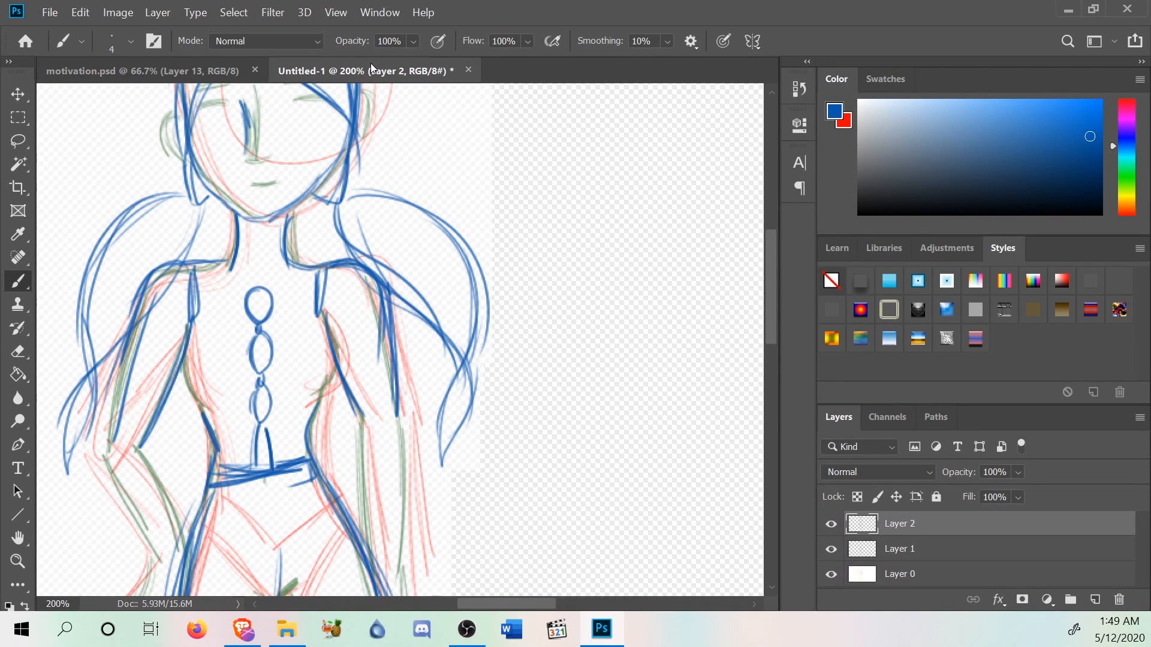
{"action": "left_click", "coordinate": [177, 76]}
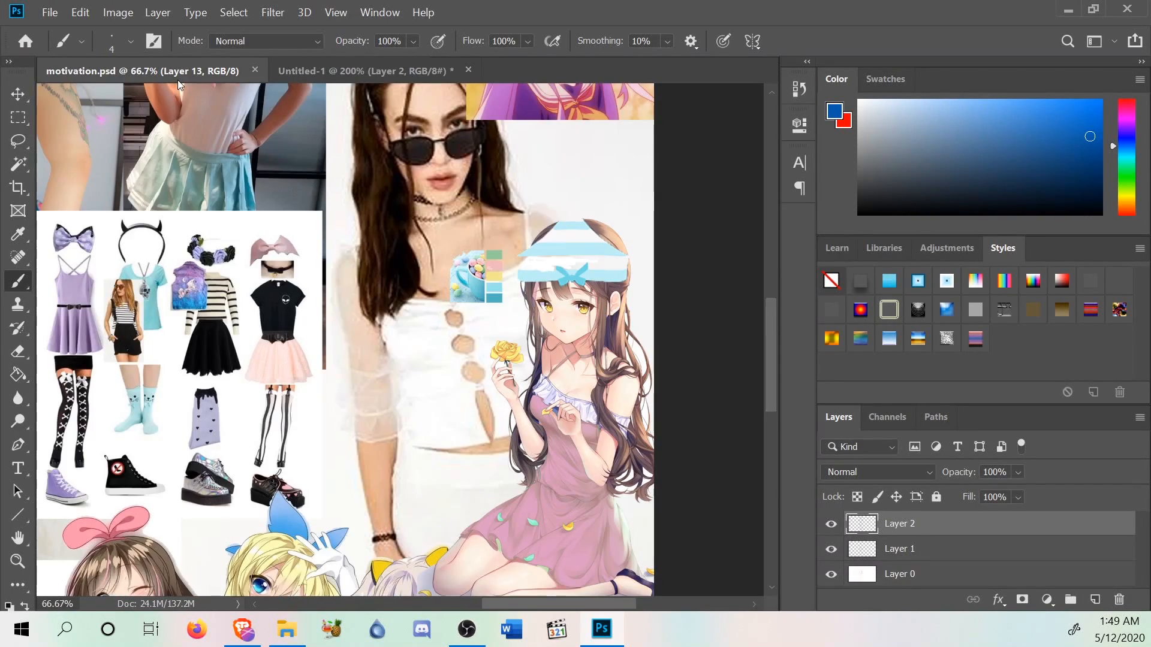
{"action": "left_click", "coordinate": [411, 74]}
{"action": "left_click_drag", "start_coordinate": [277, 309], "coordinate": [314, 292]}
{"action": "mouse_move", "coordinate": [276, 308]}
{"action": "left_mouse_down"}
{"action": "mouse_move", "coordinate": [301, 305]}
{"action": "mouse_move", "coordinate": [266, 320]}
{"action": "mouse_move", "coordinate": [280, 313]}
{"action": "mouse_move", "coordinate": [194, 313]}
{"action": "left_mouse_up"}
{"action": "mouse_move", "coordinate": [194, 319]}
{"action": "left_mouse_down"}
{"action": "mouse_move", "coordinate": [198, 276]}
{"action": "mouse_move", "coordinate": [207, 316]}
{"action": "left_mouse_up"}
{"action": "left_click_drag", "start_coordinate": [196, 273], "coordinate": [200, 306]}
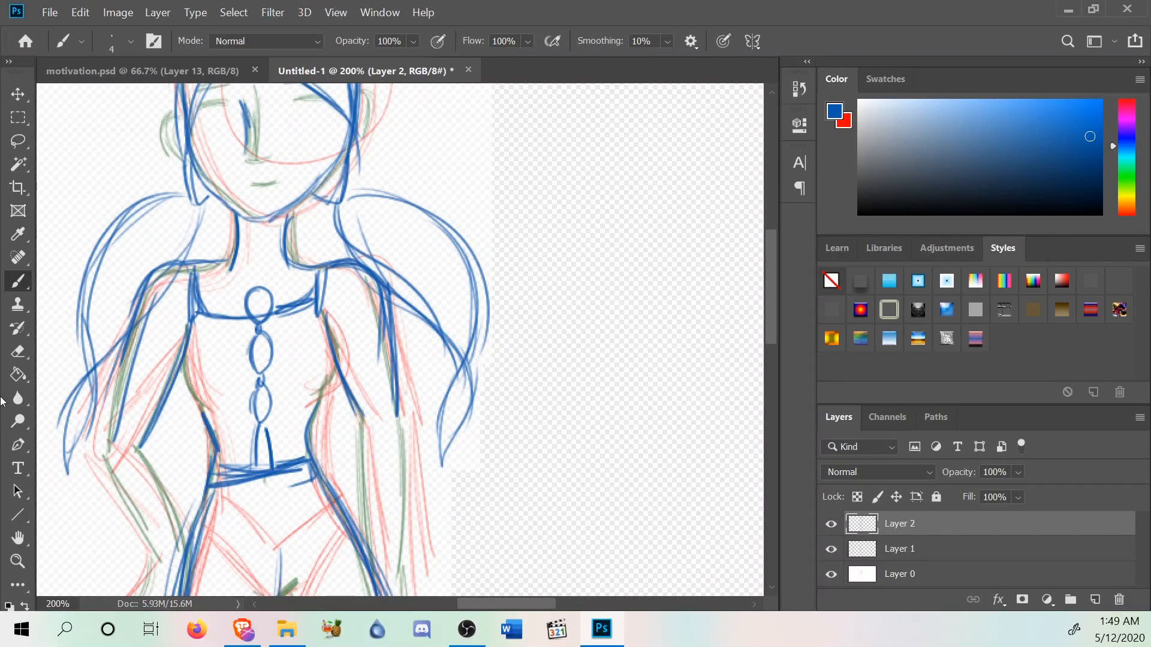
Erase the topmost oval cutout and redraw the neckline across the gap with the Brush, checking motivation.psd for reference.
{"action": "left_click", "coordinate": [21, 352]}
{"action": "mouse_move", "coordinate": [269, 293]}
{"action": "left_mouse_down"}
{"action": "mouse_move", "coordinate": [246, 308]}
{"action": "mouse_move", "coordinate": [270, 308]}
{"action": "left_mouse_up"}
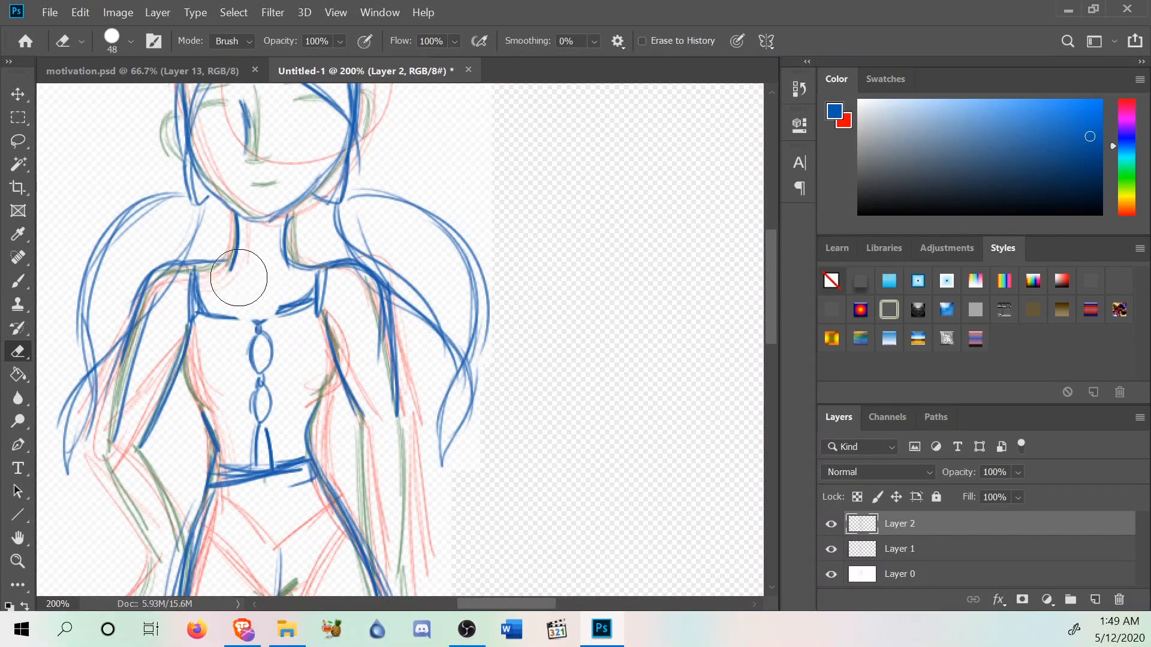
{"action": "left_click", "coordinate": [18, 304]}
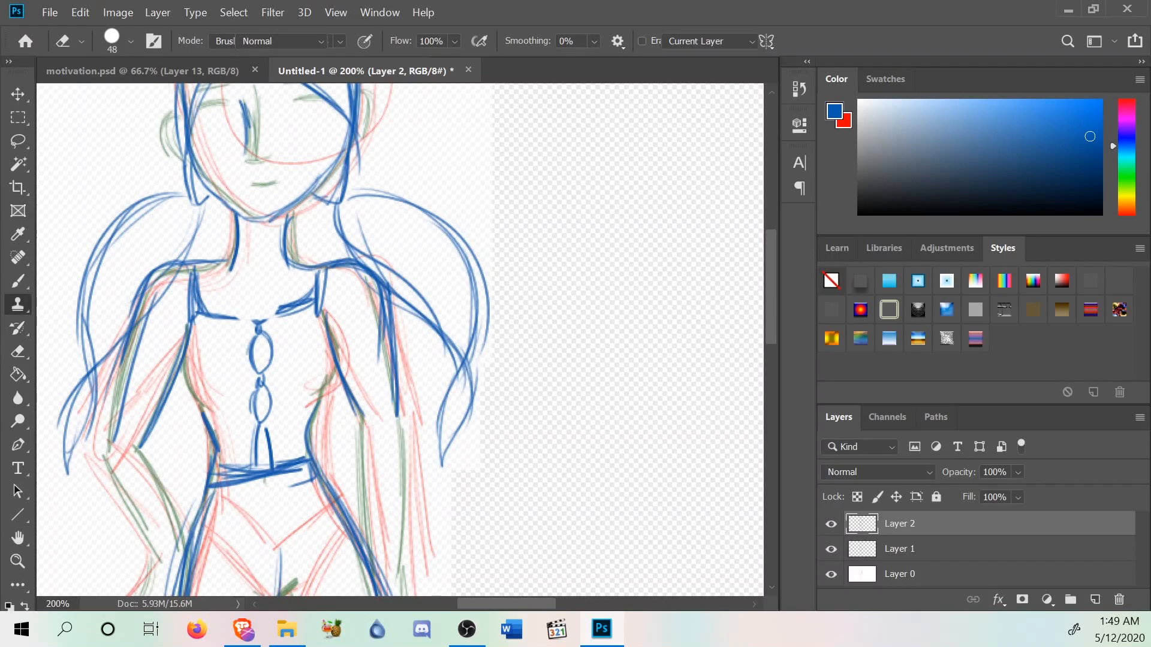
{"action": "left_click", "coordinate": [18, 281]}
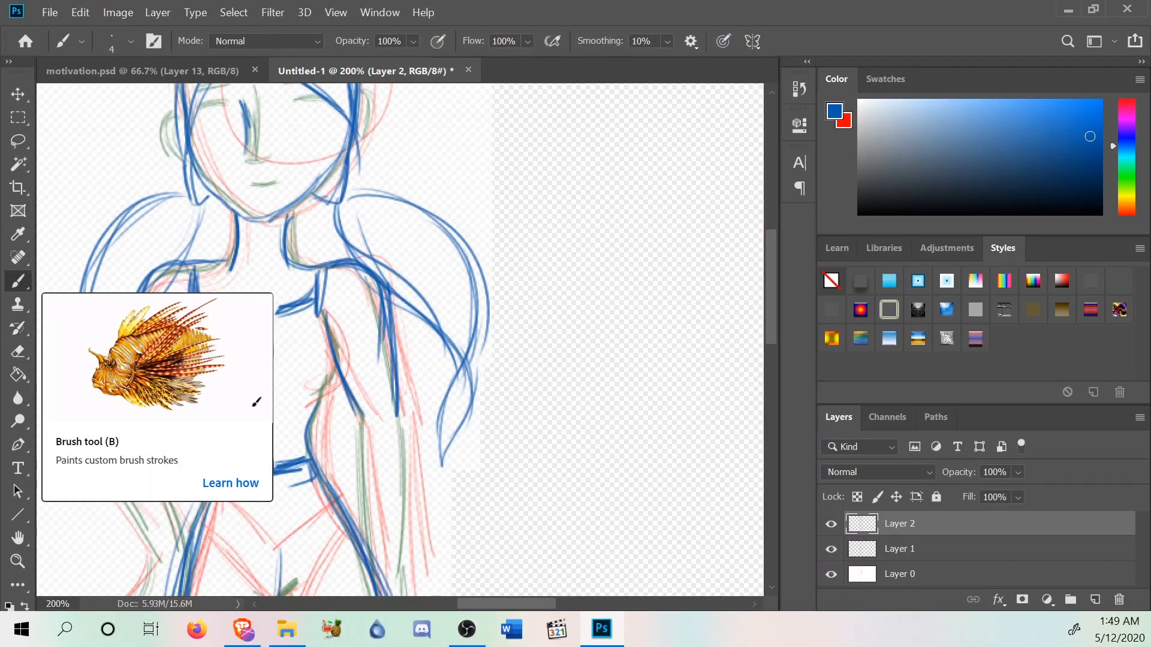
{"action": "mouse_move", "coordinate": [252, 325]}
{"action": "left_mouse_down"}
{"action": "mouse_move", "coordinate": [280, 314]}
{"action": "mouse_move", "coordinate": [206, 318]}
{"action": "left_mouse_up"}
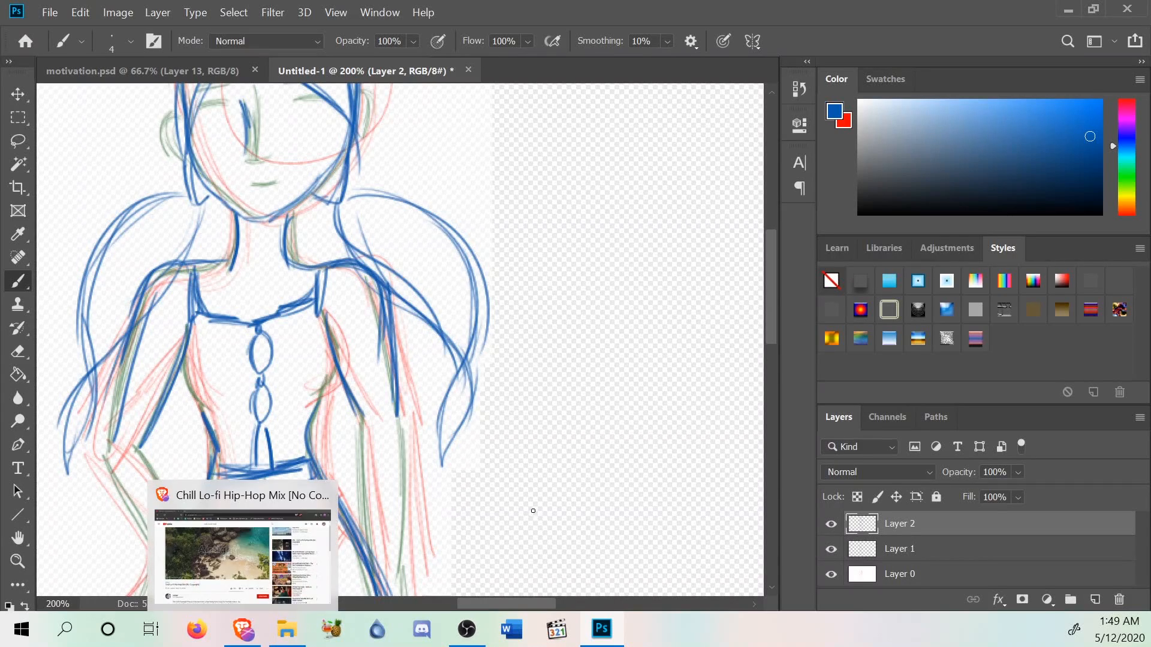
{"action": "left_click", "coordinate": [200, 71]}
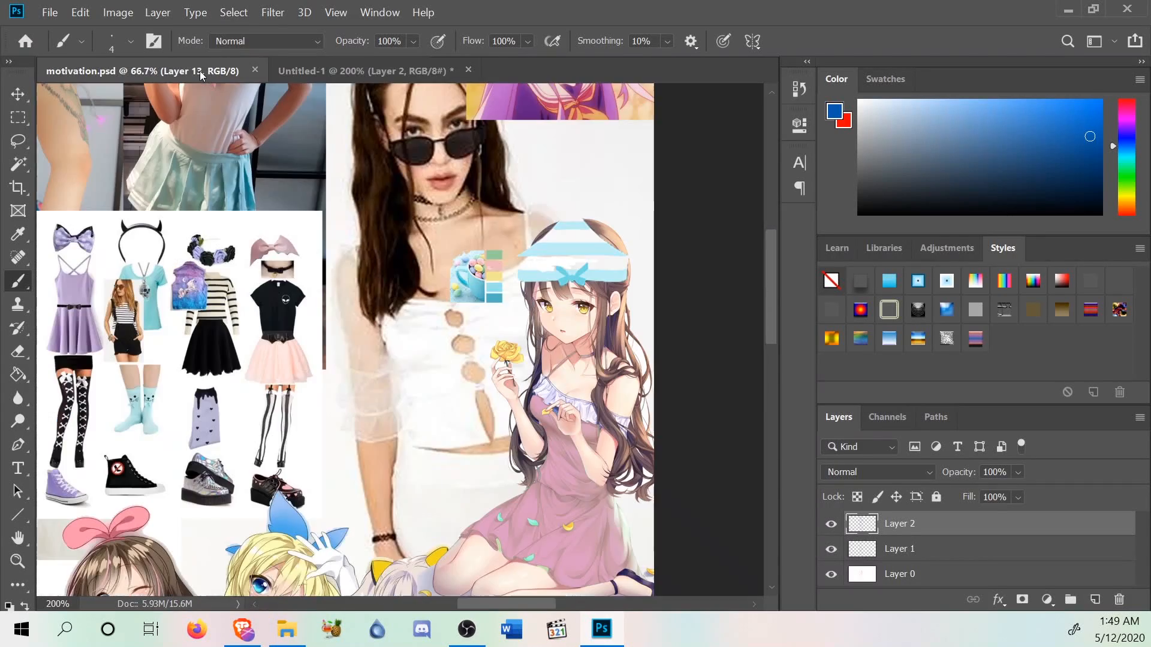
{"action": "left_click", "coordinate": [312, 73]}
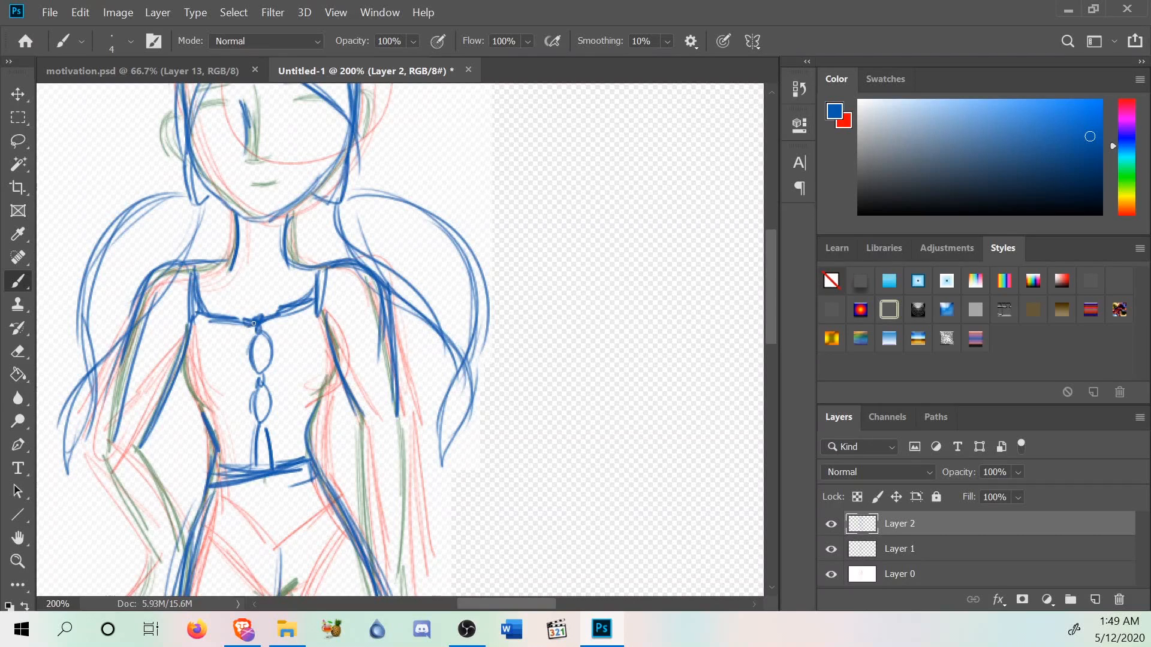
Check the sleeves in motivation.psd and draw a blue hem line across each arm just above the elbow.
{"action": "scroll", "coordinate": [399, 340], "scroll_direction": "down", "scroll_amount": 2}
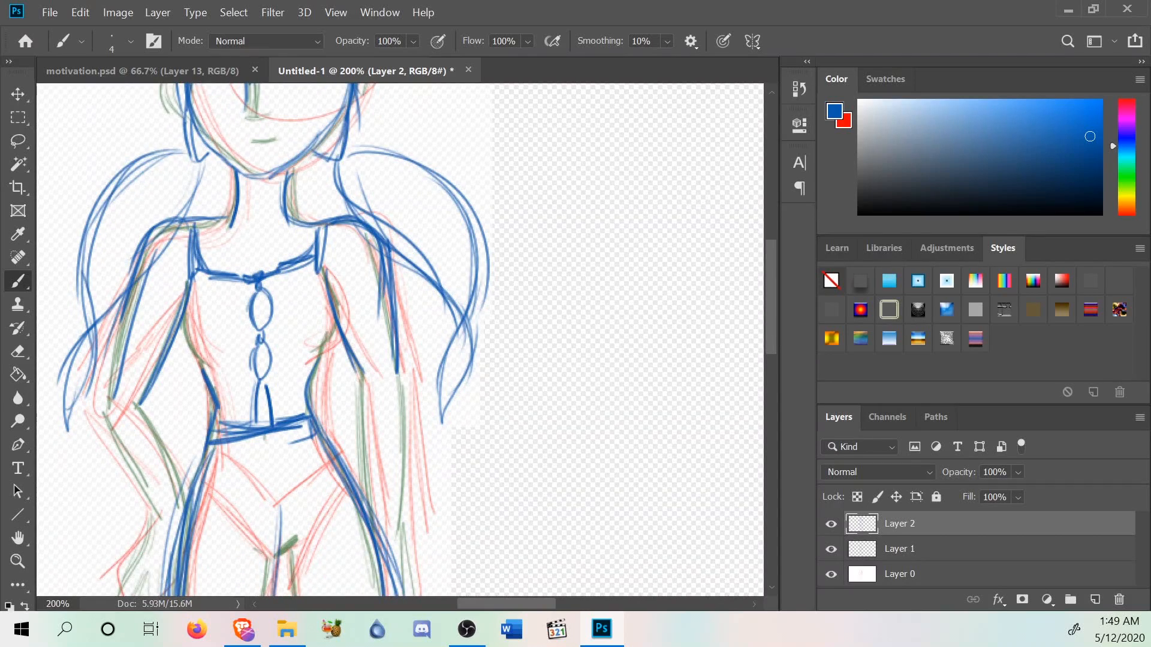
{"action": "left_click", "coordinate": [95, 62]}
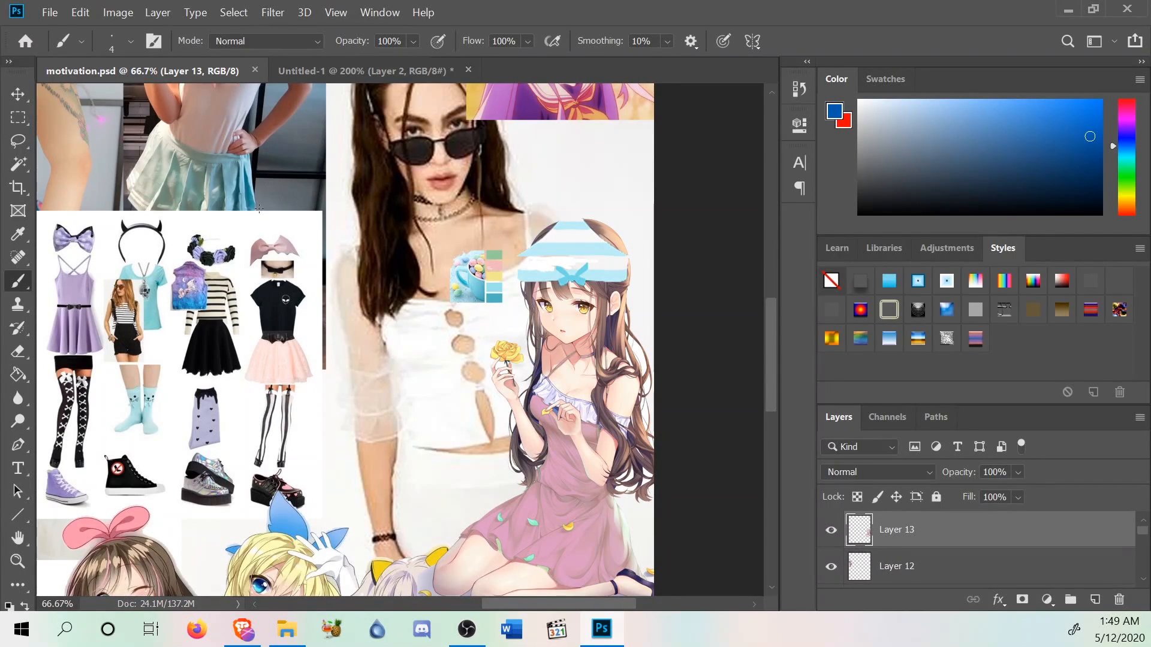
{"action": "left_click", "coordinate": [356, 74]}
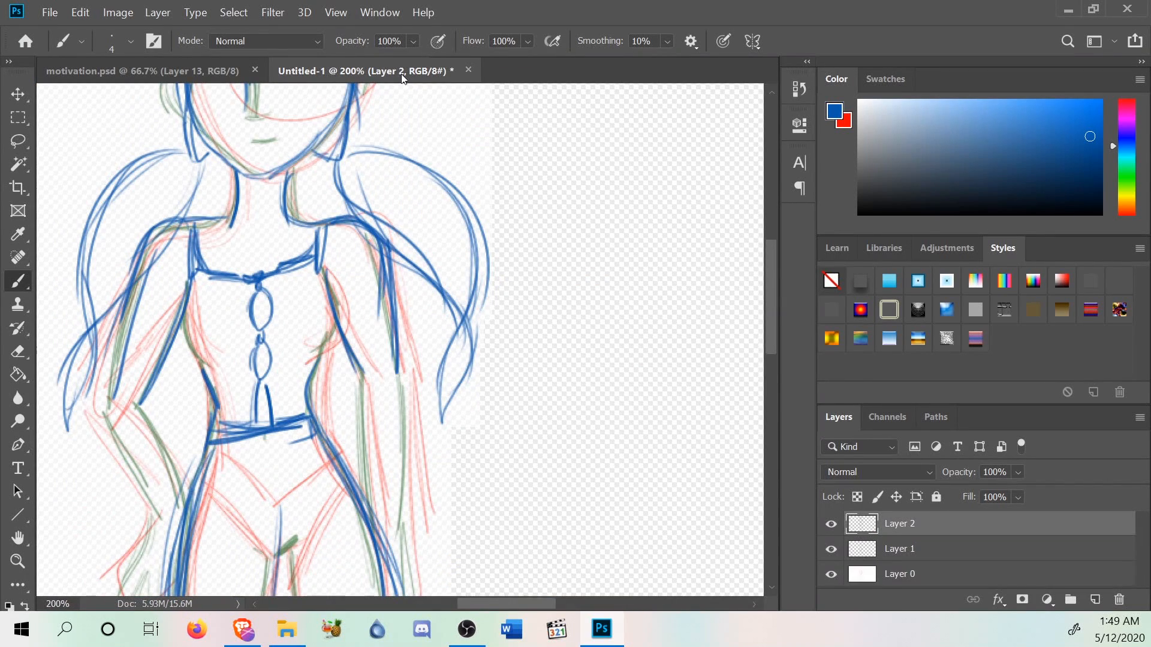
{"action": "left_click_drag", "start_coordinate": [360, 368], "coordinate": [393, 362]}
{"action": "left_click_drag", "start_coordinate": [114, 379], "coordinate": [143, 384]}
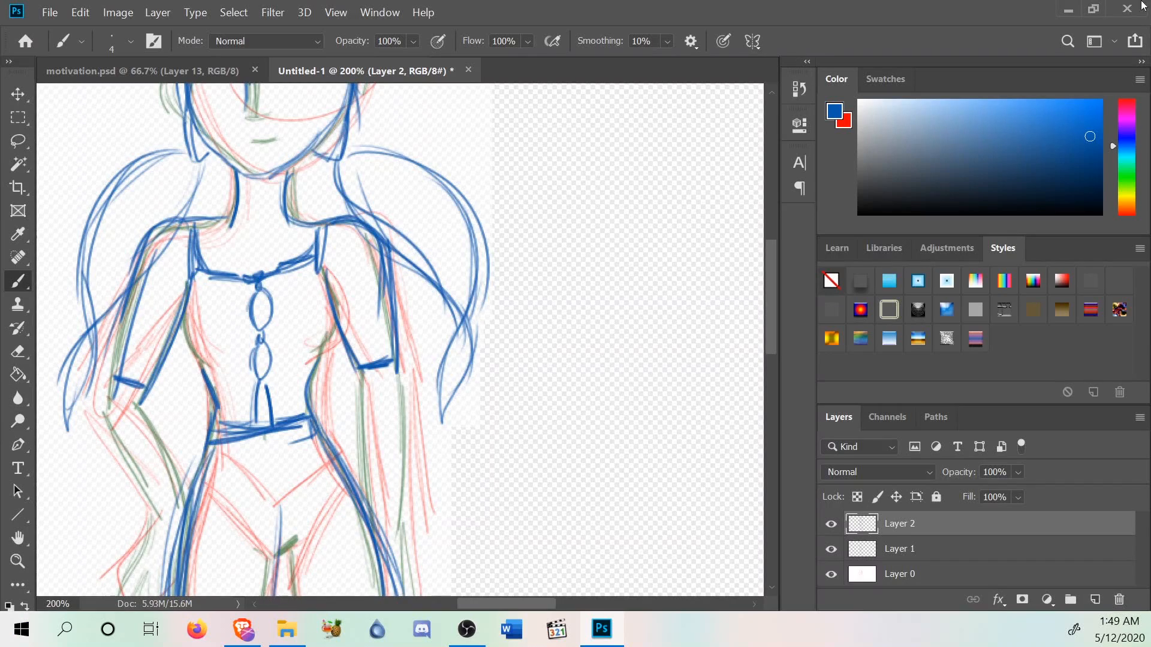
Check motivation.psd again and draw a flared ruffle in blue below the hem of each sleeve.
{"action": "left_click", "coordinate": [103, 72]}
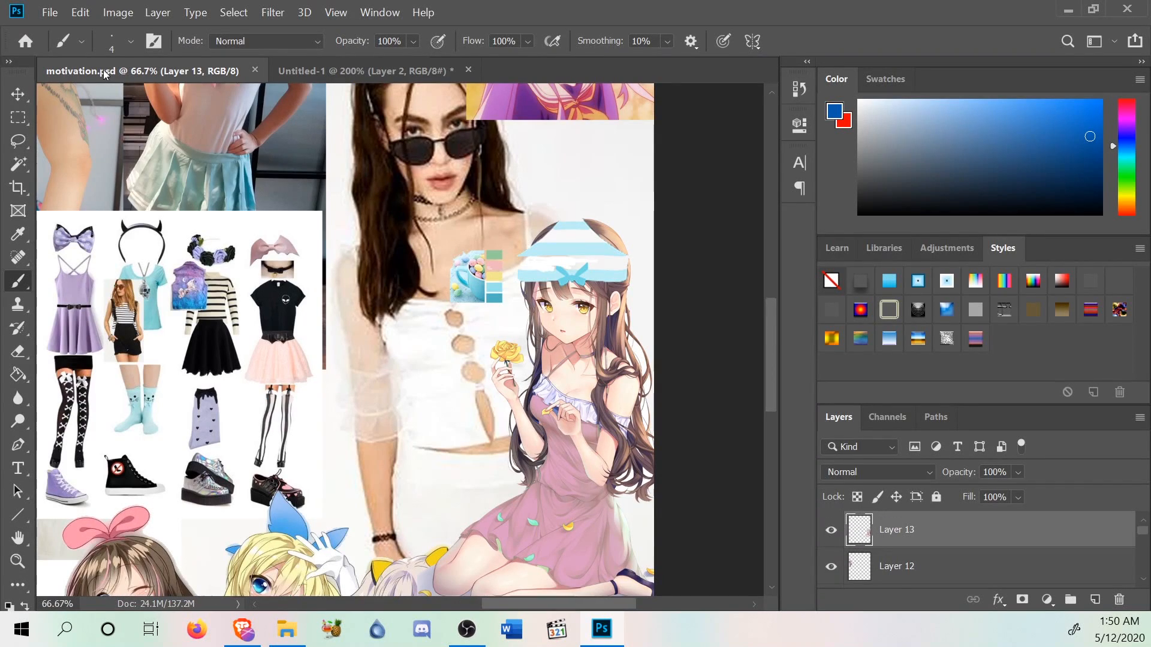
{"action": "left_click", "coordinate": [322, 65]}
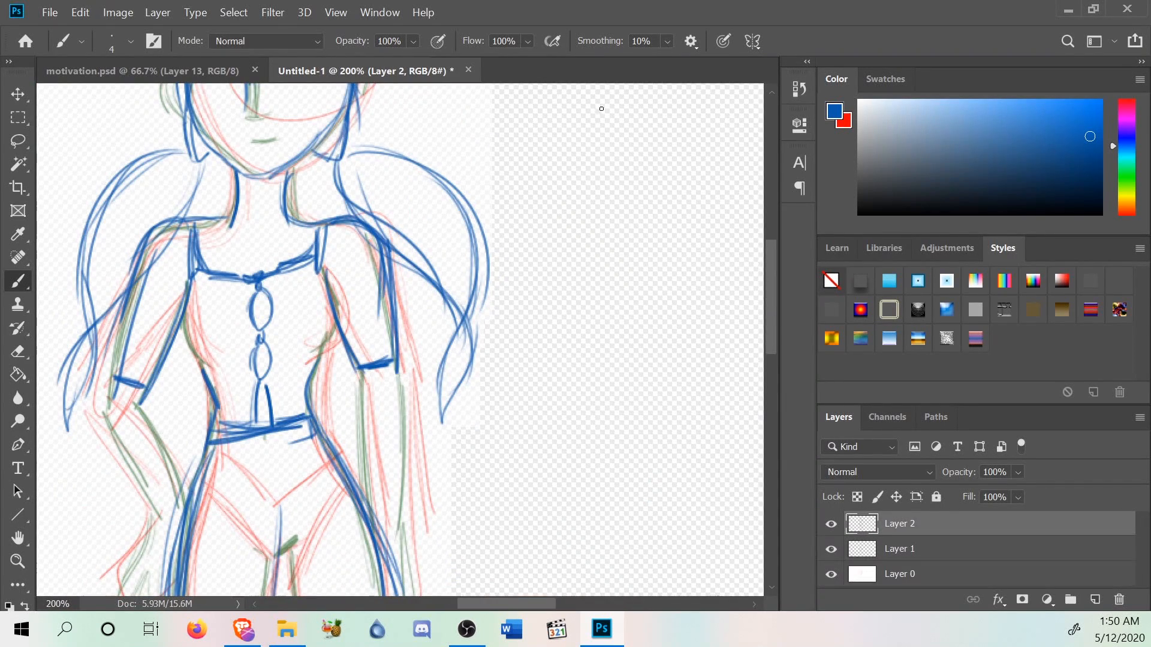
{"action": "mouse_move", "coordinate": [358, 367]}
{"action": "left_mouse_down"}
{"action": "mouse_move", "coordinate": [354, 409]}
{"action": "mouse_move", "coordinate": [415, 408]}
{"action": "mouse_move", "coordinate": [397, 367]}
{"action": "left_mouse_up"}
{"action": "mouse_move", "coordinate": [116, 380]}
{"action": "left_mouse_down"}
{"action": "mouse_move", "coordinate": [104, 405]}
{"action": "mouse_move", "coordinate": [138, 423]}
{"action": "left_mouse_up"}
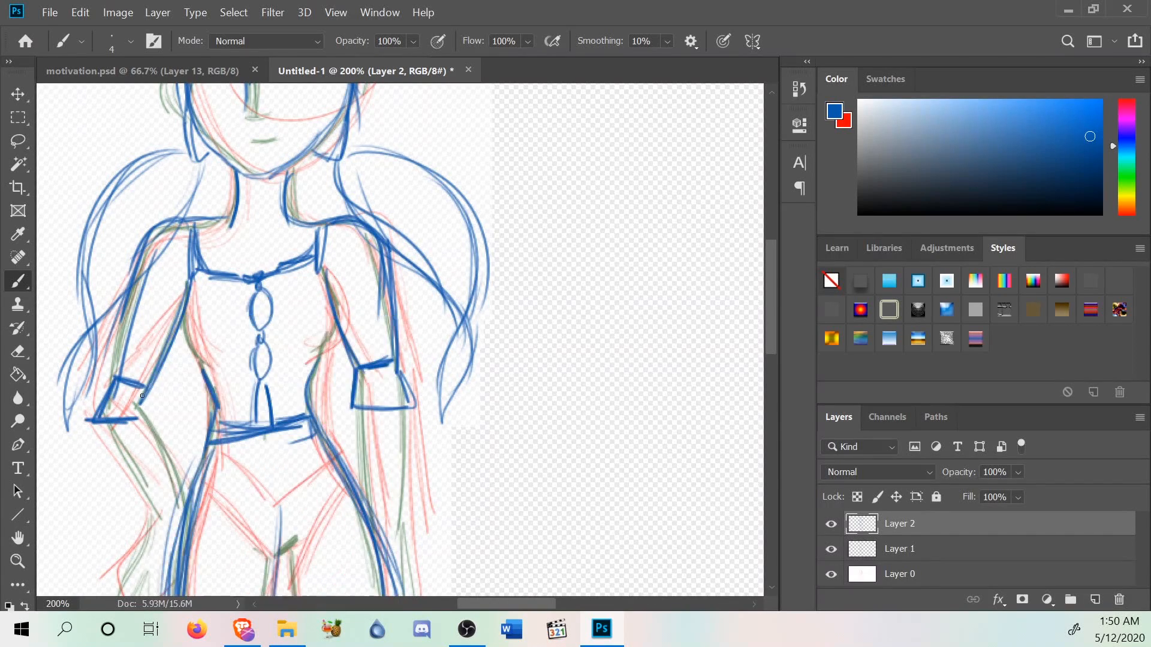
Add a second blue cuff tier beneath the ruffle on both arms, using motivation.psd as reference.
{"action": "left_click", "coordinate": [74, 59]}
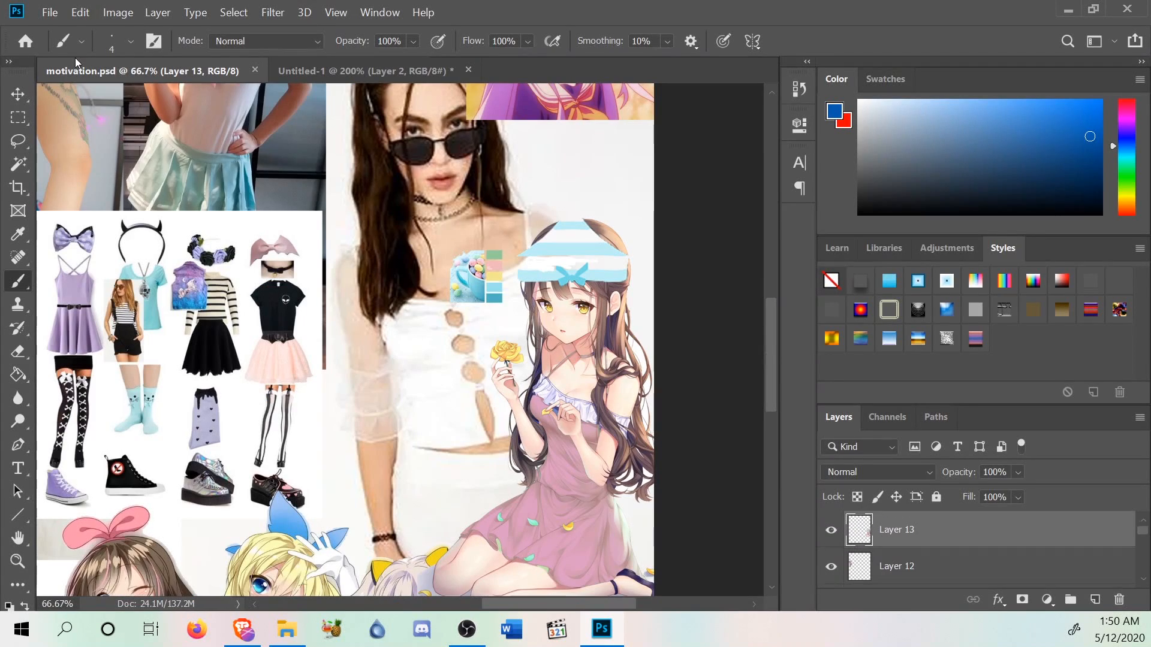
{"action": "left_click", "coordinate": [324, 72]}
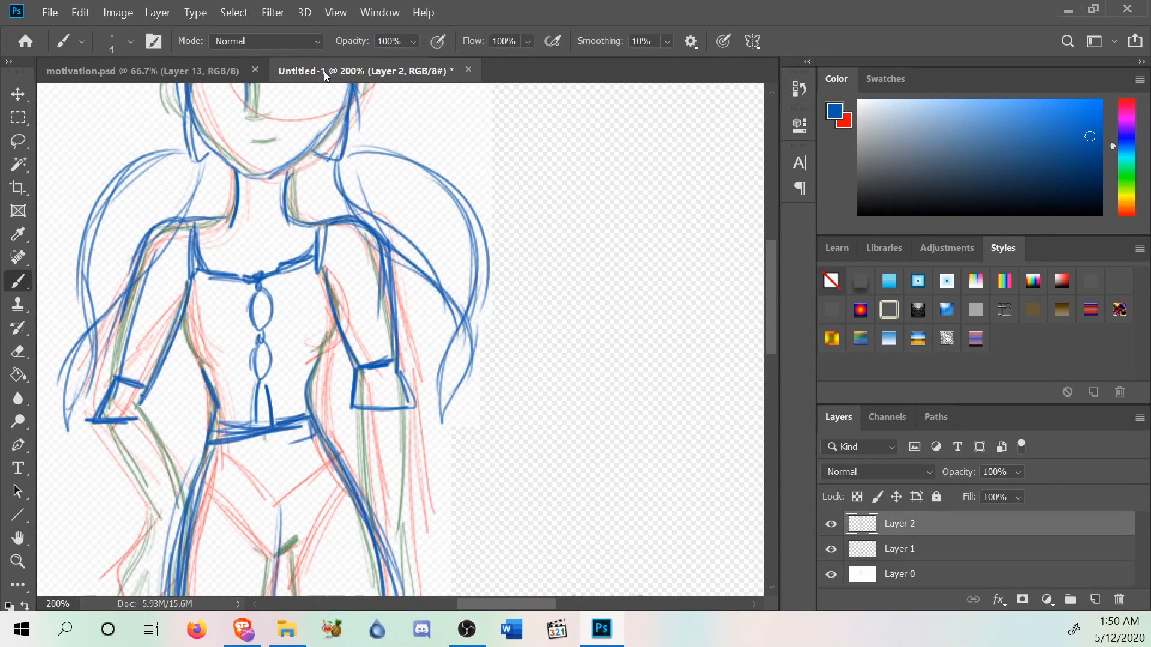
{"action": "mouse_move", "coordinate": [360, 409]}
{"action": "left_mouse_down"}
{"action": "mouse_move", "coordinate": [375, 439]}
{"action": "mouse_move", "coordinate": [401, 442]}
{"action": "mouse_move", "coordinate": [402, 414]}
{"action": "left_mouse_up"}
{"action": "mouse_move", "coordinate": [102, 425]}
{"action": "left_mouse_down"}
{"action": "mouse_move", "coordinate": [105, 460]}
{"action": "mouse_move", "coordinate": [159, 444]}
{"action": "mouse_move", "coordinate": [148, 420]}
{"action": "left_mouse_up"}
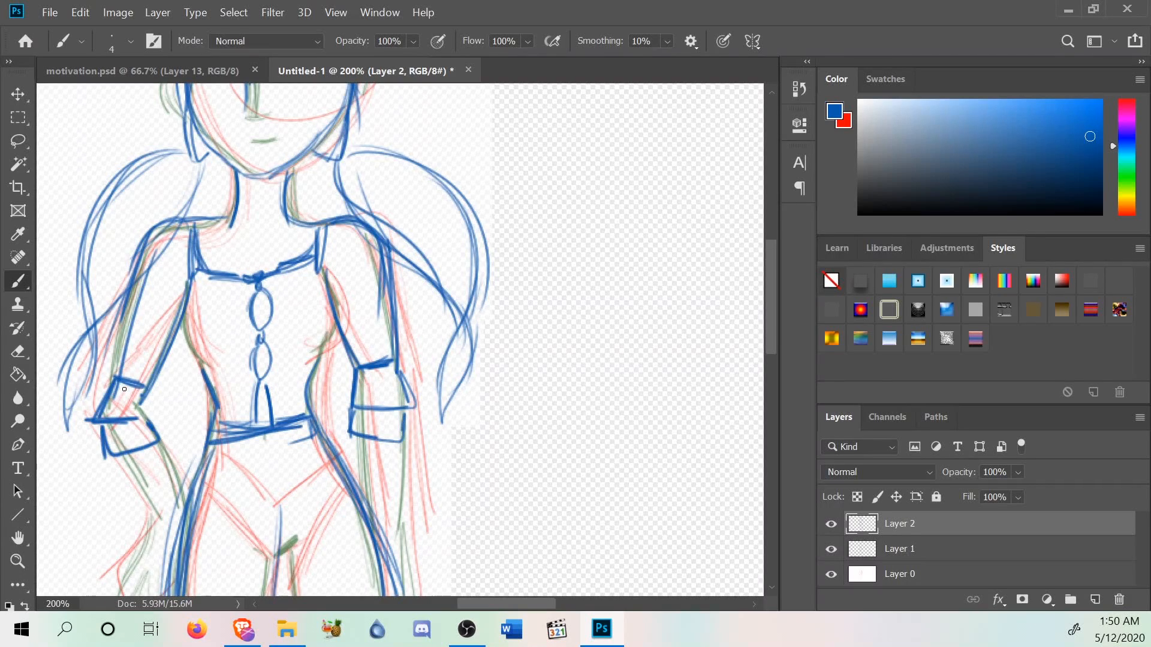
Check motivation.psd and add light blue fold lines inside both sleeves, closing the inner edge of the bent arm's ruffle.
{"action": "left_click", "coordinate": [179, 69]}
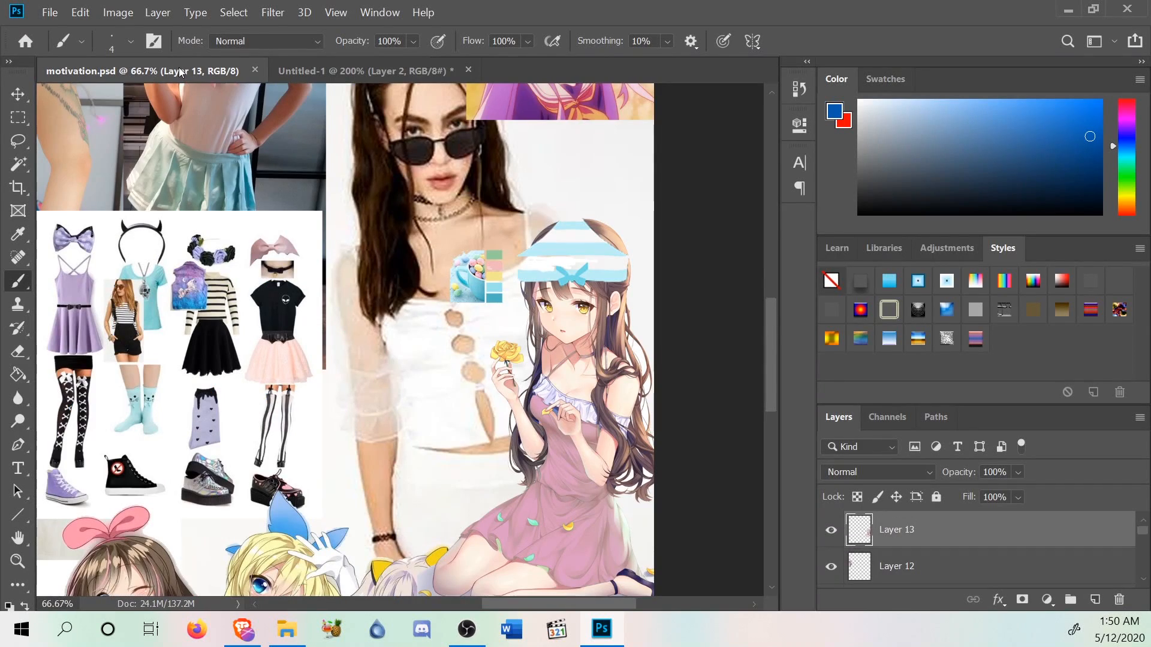
{"action": "left_click", "coordinate": [349, 70]}
{"action": "left_click_drag", "start_coordinate": [396, 360], "coordinate": [399, 265]}
{"action": "left_click_drag", "start_coordinate": [394, 360], "coordinate": [387, 251]}
{"action": "mouse_move", "coordinate": [133, 371]}
{"action": "left_mouse_down"}
{"action": "mouse_move", "coordinate": [121, 295]}
{"action": "mouse_move", "coordinate": [149, 240]}
{"action": "left_mouse_up"}
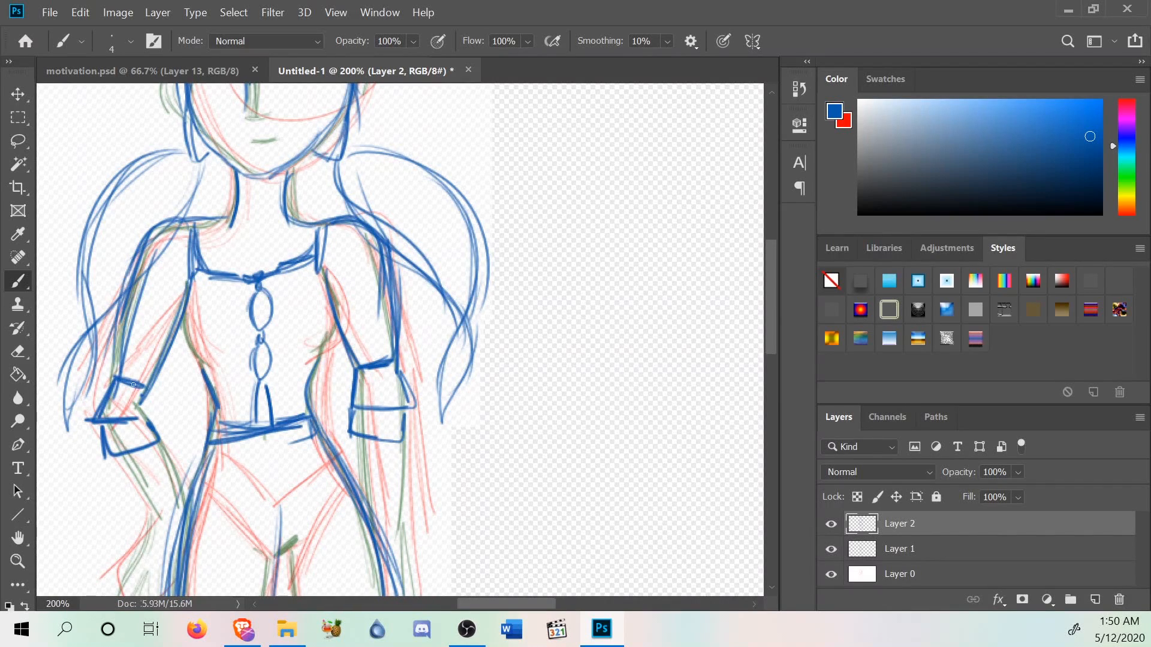
{"action": "mouse_move", "coordinate": [166, 298]}
{"action": "left_mouse_down"}
{"action": "mouse_move", "coordinate": [142, 386]}
{"action": "mouse_move", "coordinate": [193, 285]}
{"action": "left_mouse_up"}
{"action": "mouse_move", "coordinate": [352, 364]}
{"action": "left_mouse_down"}
{"action": "mouse_move", "coordinate": [365, 291]}
{"action": "mouse_move", "coordinate": [386, 297]}
{"action": "left_mouse_up"}
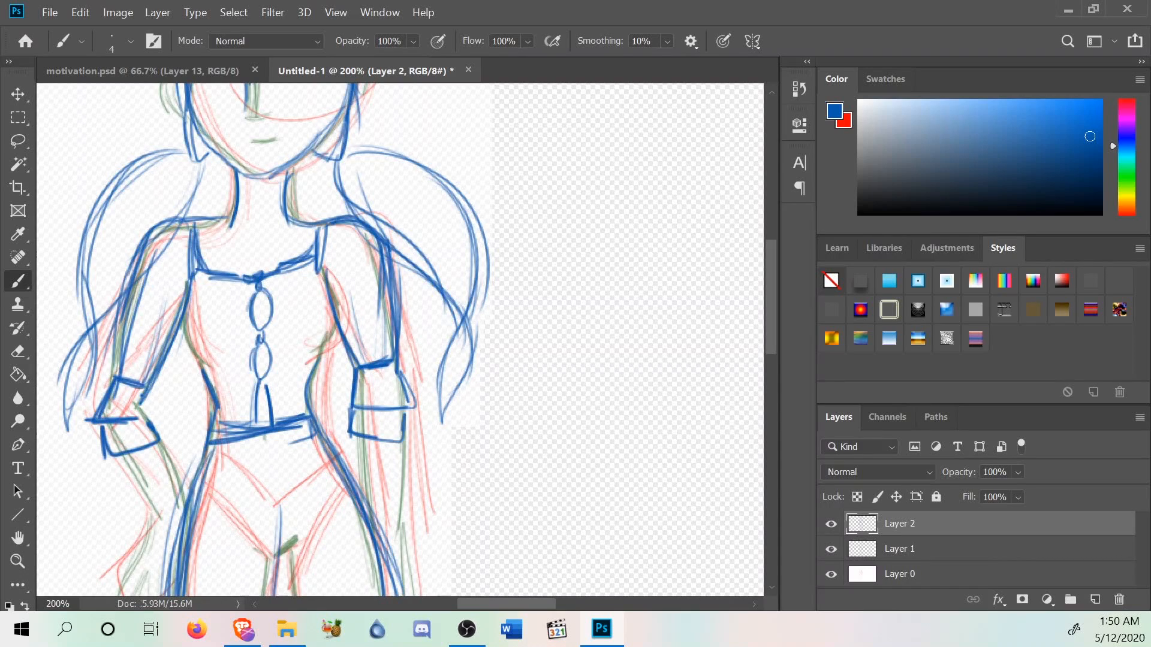
{"action": "left_click_drag", "start_coordinate": [141, 384], "coordinate": [151, 423]}
Check the top in motivation.psd and draw a second blue line just under the neckline in Untitled-1.
{"action": "scroll", "coordinate": [298, 268], "scroll_direction": "up", "scroll_amount": 4}
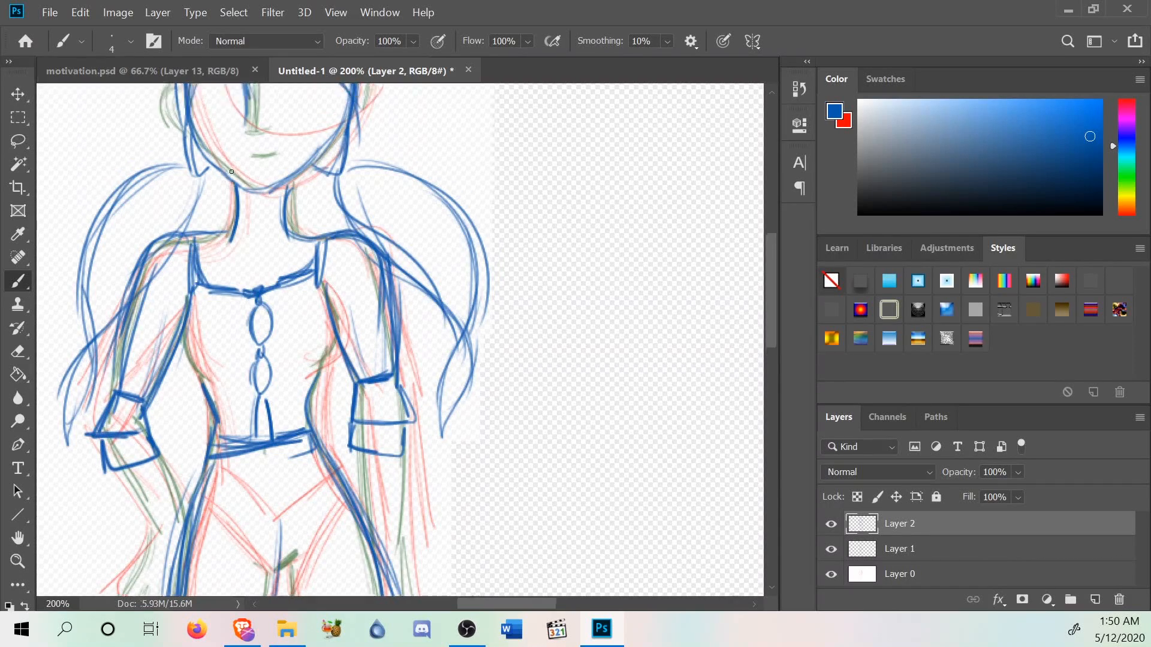
{"action": "left_click", "coordinate": [173, 63]}
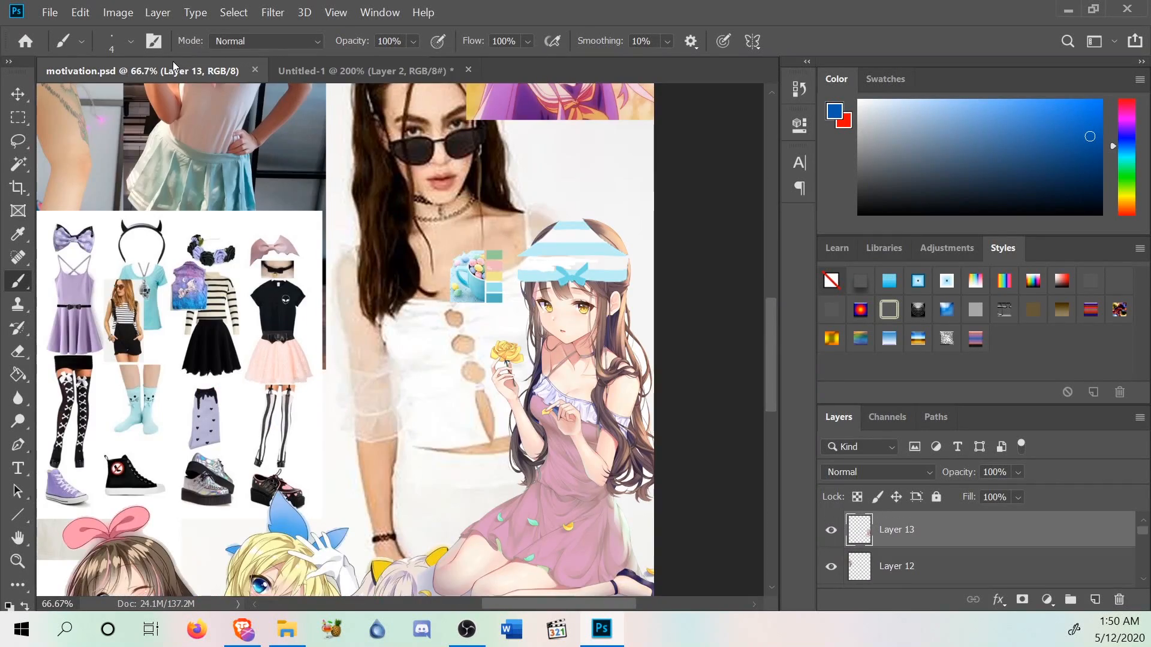
{"action": "left_click", "coordinate": [337, 72]}
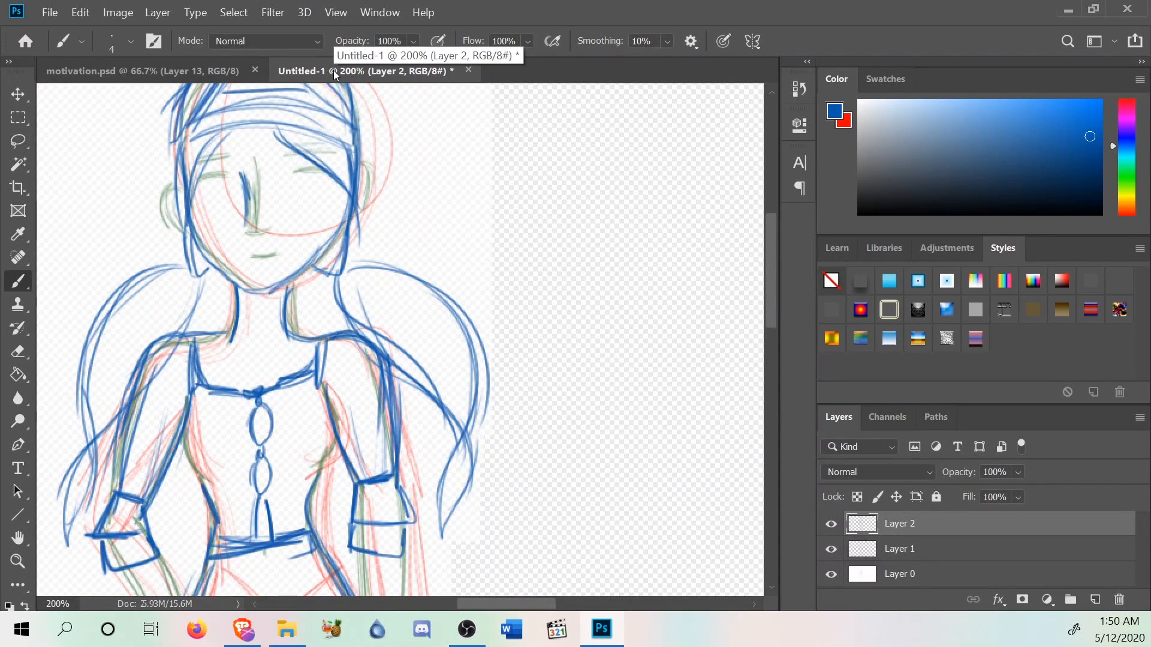
{"action": "mouse_move", "coordinate": [314, 354]}
{"action": "left_mouse_down"}
{"action": "mouse_move", "coordinate": [206, 402]}
{"action": "mouse_move", "coordinate": [252, 395]}
{"action": "left_mouse_up"}
Draw the side of the torso in blue from the armpit towards the waist on the bent-arm side.
{"action": "scroll", "coordinate": [160, 358], "scroll_direction": "down", "scroll_amount": 5}
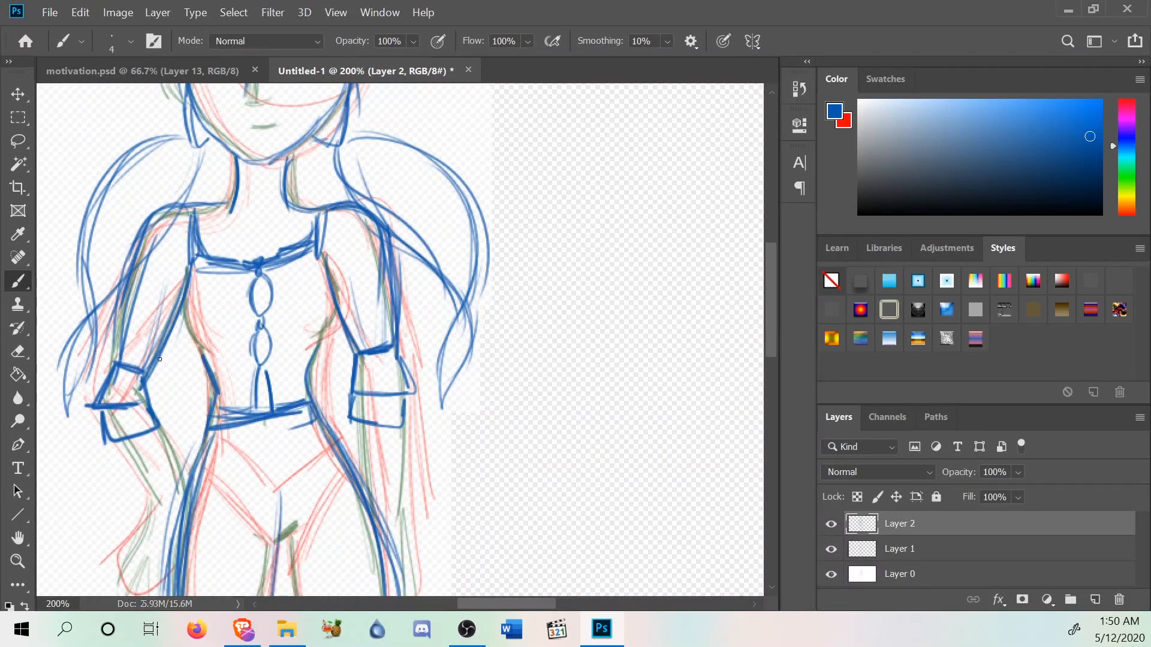
{"action": "left_click_drag", "start_coordinate": [186, 314], "coordinate": [199, 348]}
{"action": "left_click_drag", "start_coordinate": [182, 289], "coordinate": [205, 338]}
Erase the blue neckline, straps, shoulder lines, oval cutouts and centre slit from the torso on Layer 2.
{"action": "scroll", "coordinate": [144, 288], "scroll_direction": "down", "scroll_amount": 3}
{"action": "scroll", "coordinate": [142, 341], "scroll_direction": "down", "scroll_amount": 2}
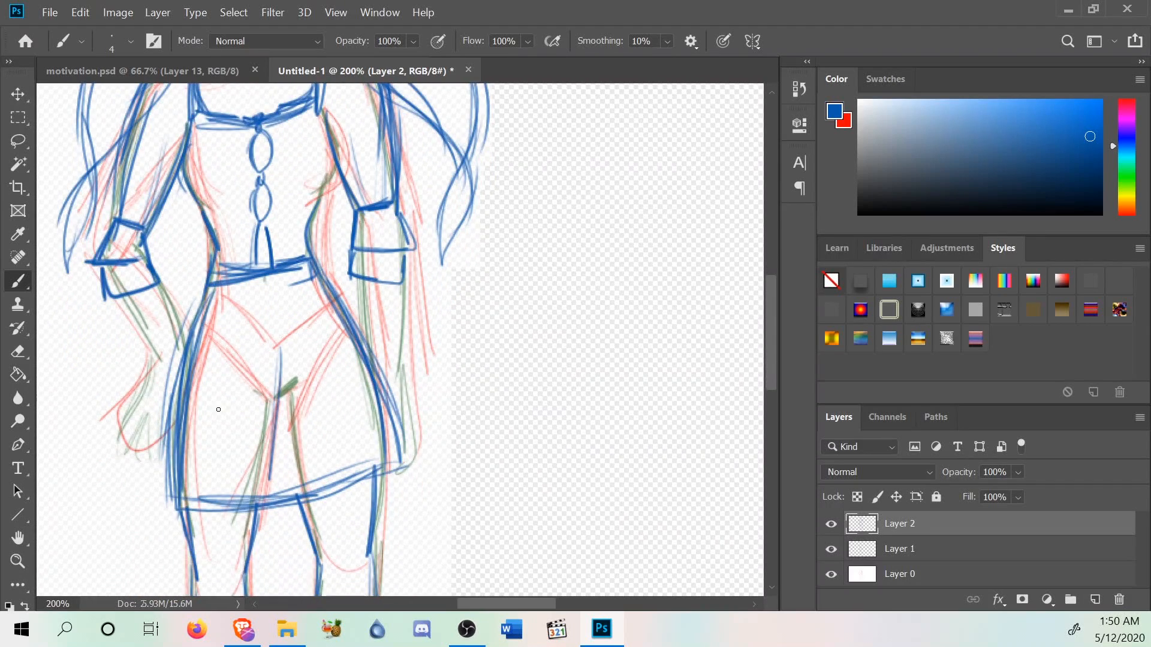
{"action": "scroll", "coordinate": [218, 405], "scroll_direction": "up", "scroll_amount": 3}
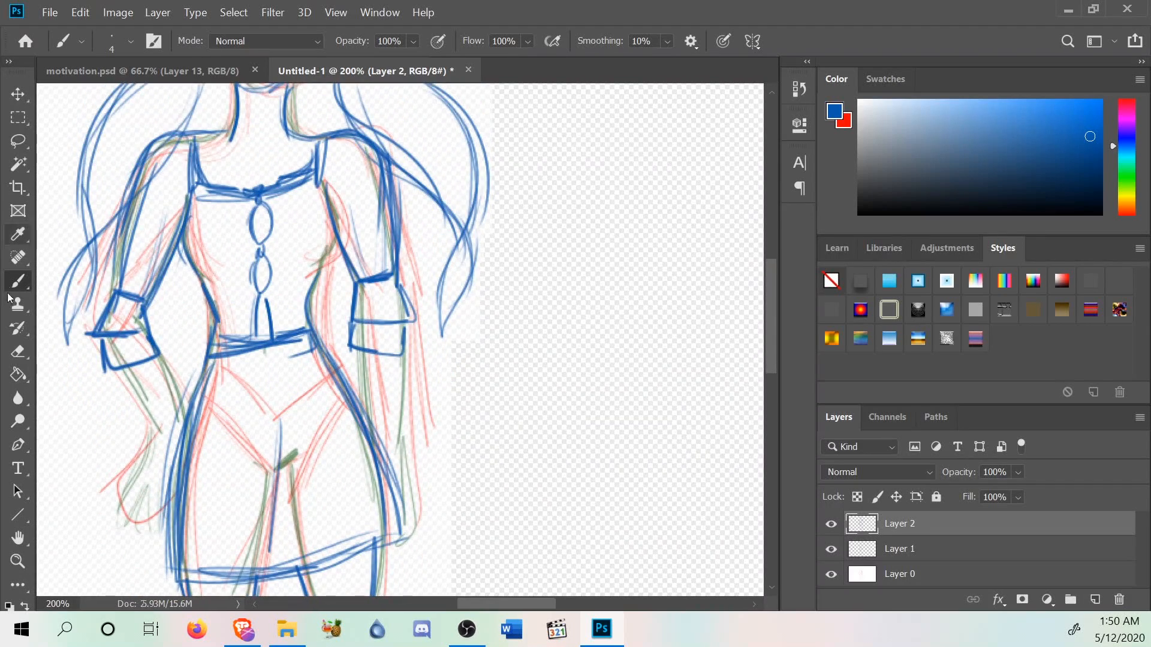
{"action": "left_click", "coordinate": [18, 352]}
{"action": "mouse_move", "coordinate": [227, 236]}
{"action": "left_mouse_down"}
{"action": "mouse_move", "coordinate": [251, 212]}
{"action": "mouse_move", "coordinate": [253, 234]}
{"action": "mouse_move", "coordinate": [298, 166]}
{"action": "mouse_move", "coordinate": [241, 187]}
{"action": "mouse_move", "coordinate": [192, 162]}
{"action": "mouse_move", "coordinate": [193, 178]}
{"action": "mouse_move", "coordinate": [240, 216]}
{"action": "mouse_move", "coordinate": [335, 151]}
{"action": "mouse_move", "coordinate": [350, 111]}
{"action": "mouse_move", "coordinate": [358, 143]}
{"action": "mouse_move", "coordinate": [390, 153]}
{"action": "left_mouse_up"}
{"action": "mouse_move", "coordinate": [229, 120]}
{"action": "left_mouse_down"}
{"action": "mouse_move", "coordinate": [178, 120]}
{"action": "mouse_move", "coordinate": [141, 160]}
{"action": "left_mouse_up"}
{"action": "mouse_move", "coordinate": [267, 264]}
{"action": "left_mouse_down"}
{"action": "mouse_move", "coordinate": [250, 303]}
{"action": "mouse_move", "coordinate": [261, 317]}
{"action": "left_mouse_up"}
{"action": "scroll", "coordinate": [521, 398], "scroll_direction": "up", "scroll_amount": 5}
{"action": "scroll", "coordinate": [513, 411], "scroll_direction": "down", "scroll_amount": 6}
{"action": "scroll", "coordinate": [462, 391], "scroll_direction": "up", "scroll_amount": 4}
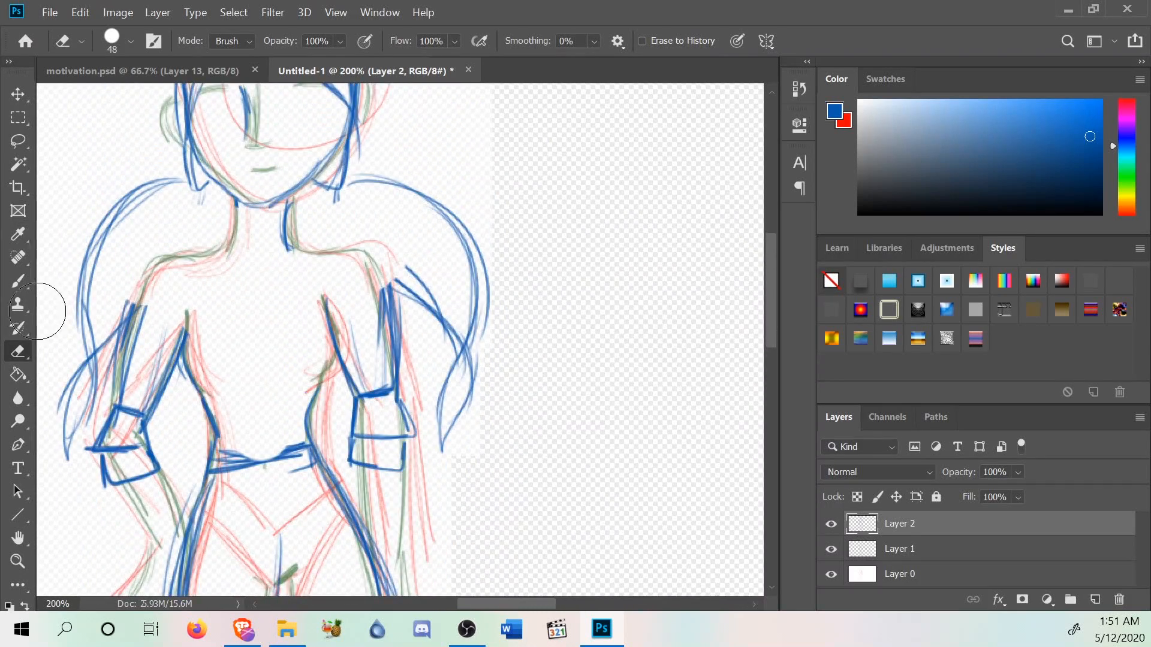
Draw the neck sides and both shoulders in blue with the Brush, plus the torso edge below the straight-arm side's armpit.
{"action": "left_click", "coordinate": [18, 281]}
{"action": "scroll", "coordinate": [526, 206], "scroll_direction": "up", "scroll_amount": 1}
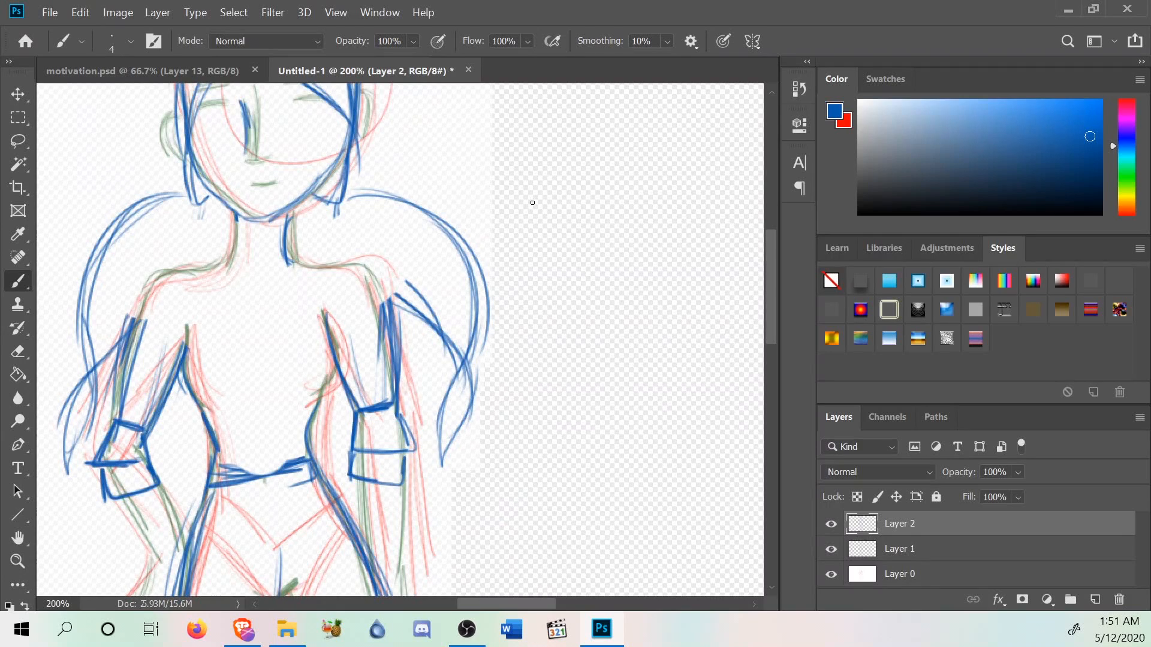
{"action": "mouse_move", "coordinate": [384, 314]}
{"action": "left_mouse_down"}
{"action": "mouse_move", "coordinate": [366, 278]}
{"action": "mouse_move", "coordinate": [384, 304]}
{"action": "mouse_move", "coordinate": [347, 271]}
{"action": "mouse_move", "coordinate": [362, 274]}
{"action": "left_mouse_up"}
{"action": "left_click_drag", "start_coordinate": [288, 264], "coordinate": [363, 276]}
{"action": "mouse_move", "coordinate": [231, 212]}
{"action": "left_mouse_down"}
{"action": "mouse_move", "coordinate": [223, 251]}
{"action": "mouse_move", "coordinate": [232, 231]}
{"action": "mouse_move", "coordinate": [219, 254]}
{"action": "mouse_move", "coordinate": [208, 243]}
{"action": "mouse_move", "coordinate": [221, 256]}
{"action": "mouse_move", "coordinate": [174, 271]}
{"action": "left_mouse_up"}
{"action": "mouse_move", "coordinate": [131, 323]}
{"action": "left_mouse_down"}
{"action": "mouse_move", "coordinate": [173, 272]}
{"action": "mouse_move", "coordinate": [165, 279]}
{"action": "left_mouse_up"}
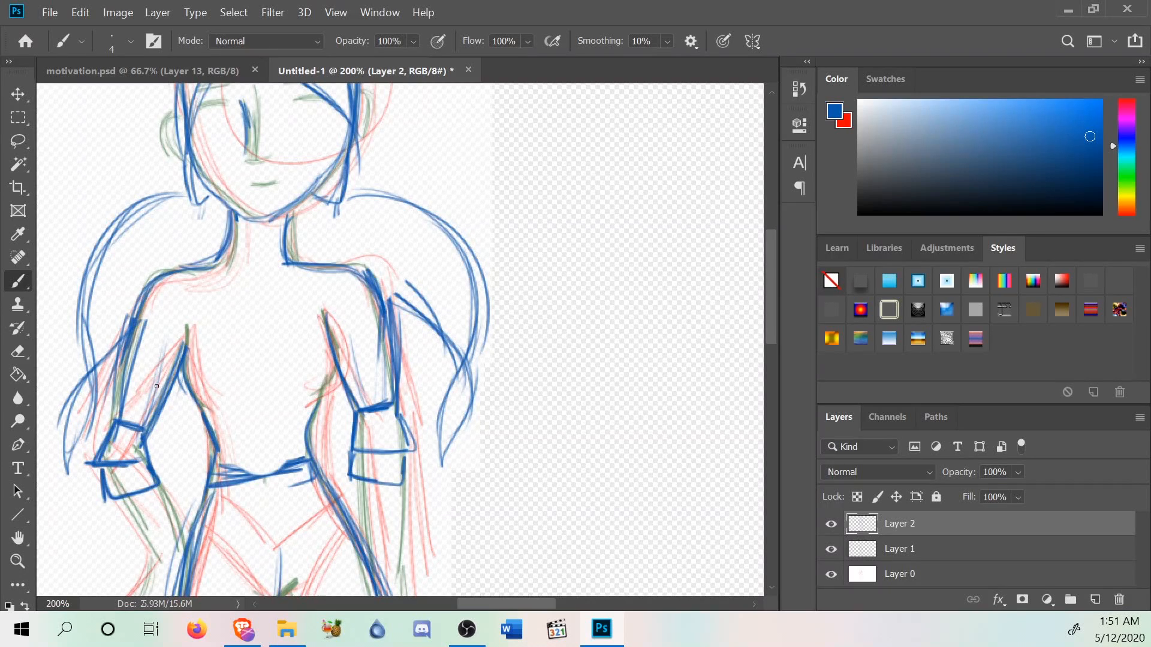
{"action": "mouse_move", "coordinate": [328, 340]}
{"action": "left_mouse_down"}
{"action": "mouse_move", "coordinate": [316, 394]}
{"action": "mouse_move", "coordinate": [324, 383]}
{"action": "left_mouse_up"}
Draw both ears in blue beside the head, following the green sketch.
{"action": "scroll", "coordinate": [401, 340], "scroll_direction": "down", "scroll_amount": 8}
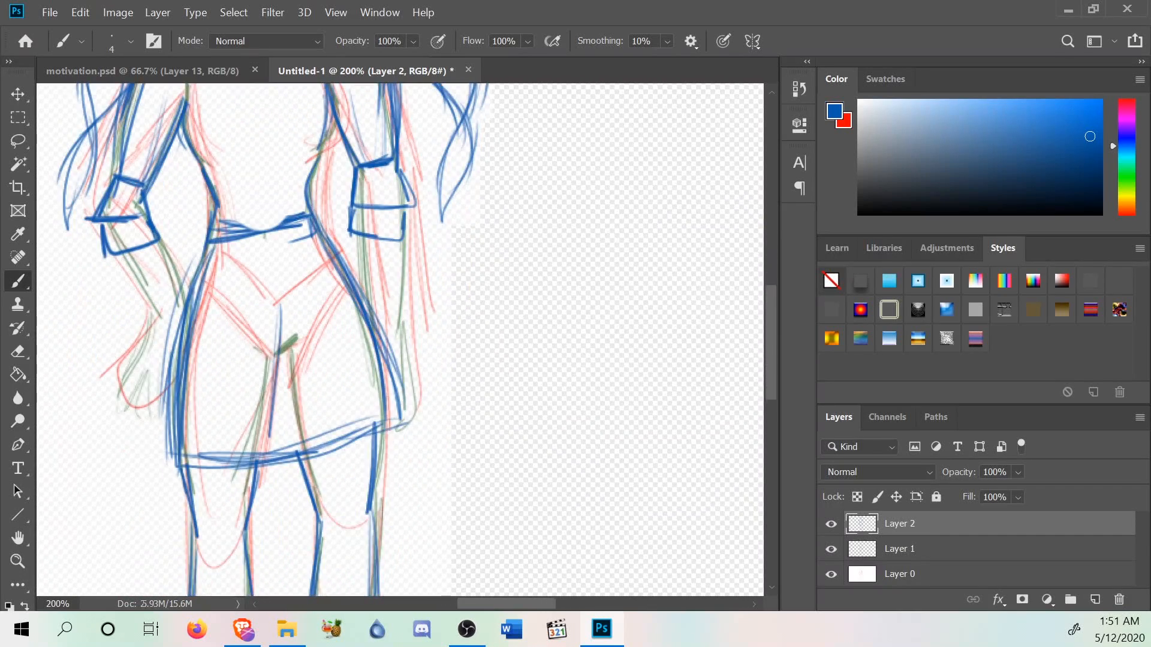
{"action": "scroll", "coordinate": [400, 340], "scroll_direction": "up", "scroll_amount": 10}
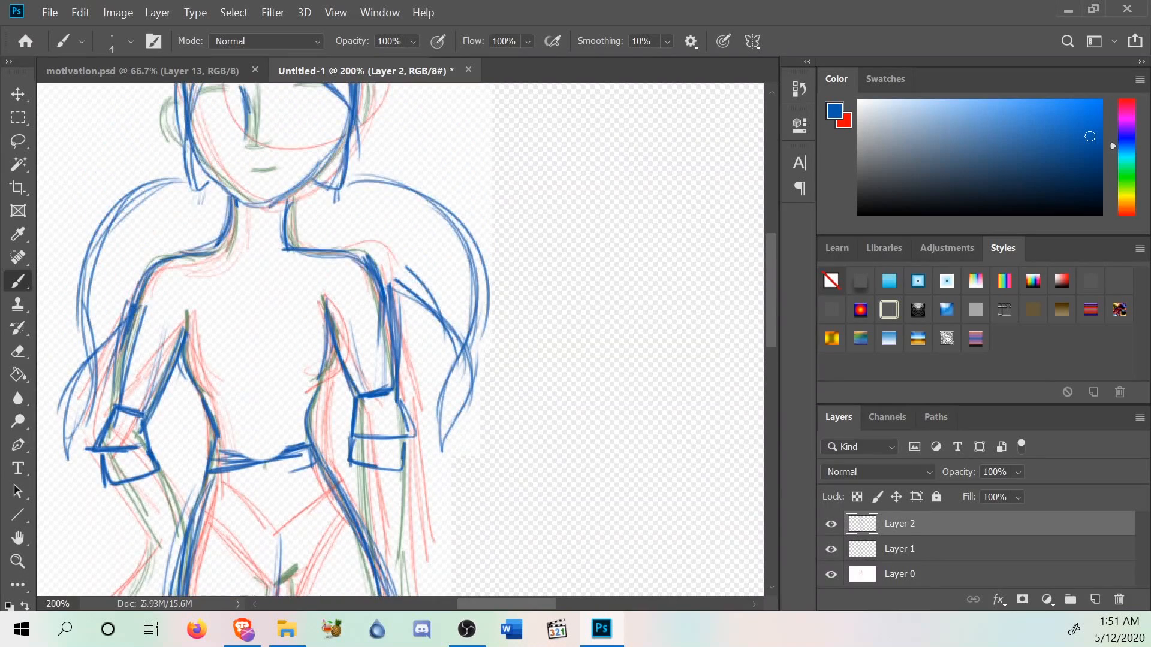
{"action": "scroll", "coordinate": [401, 340], "scroll_direction": "up", "scroll_amount": 3}
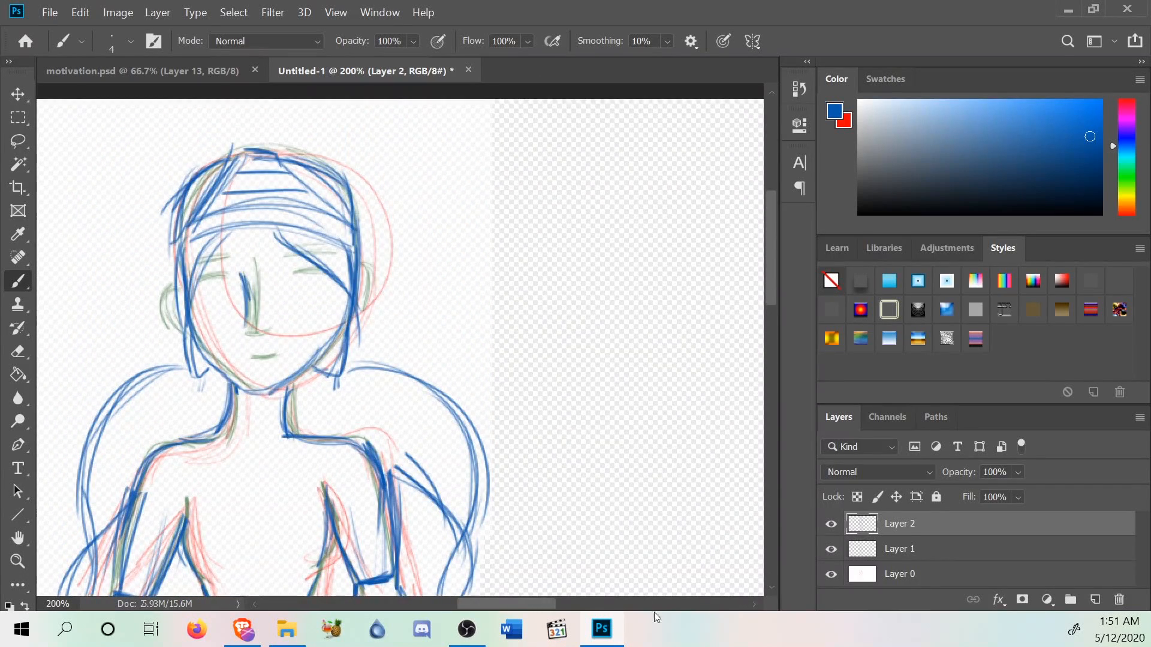
{"action": "mouse_move", "coordinate": [352, 273]}
{"action": "left_mouse_down"}
{"action": "mouse_move", "coordinate": [373, 292]}
{"action": "mouse_move", "coordinate": [350, 318]}
{"action": "left_mouse_up"}
{"action": "left_click_drag", "start_coordinate": [161, 314], "coordinate": [175, 330]}
{"action": "left_click_drag", "start_coordinate": [165, 289], "coordinate": [172, 333]}
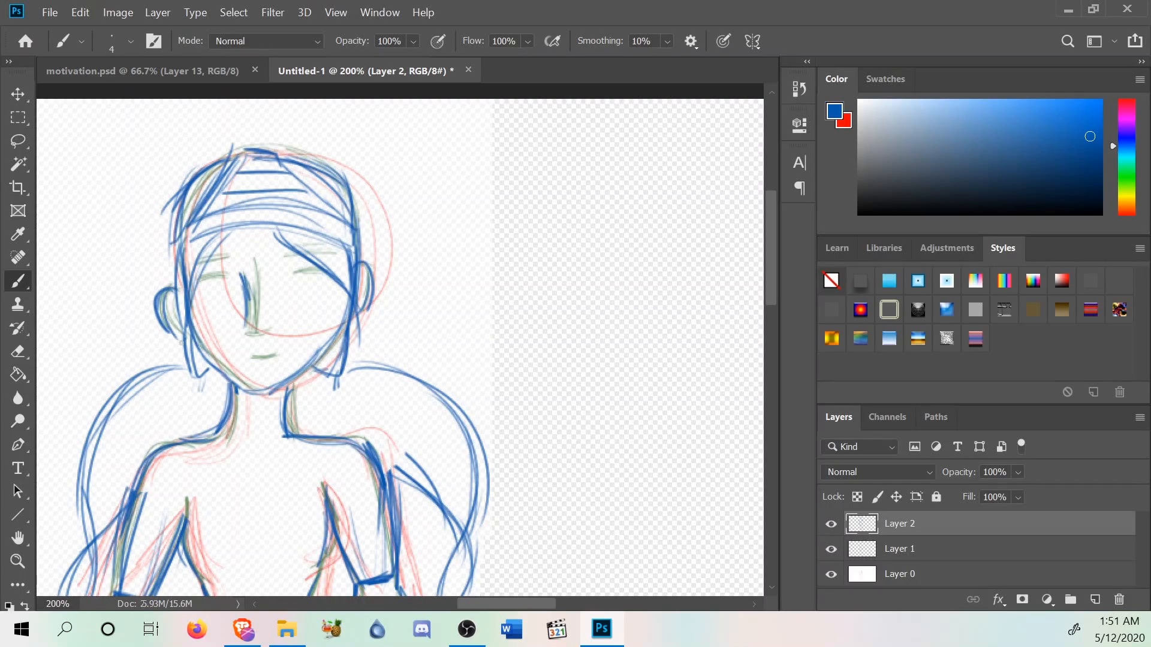
Thicken the swept fringe and the hair strands framing the face with additional blue strokes.
{"action": "left_click_drag", "start_coordinate": [275, 229], "coordinate": [349, 321]}
{"action": "mouse_move", "coordinate": [309, 242]}
{"action": "left_mouse_down"}
{"action": "mouse_move", "coordinate": [346, 283]}
{"action": "mouse_move", "coordinate": [358, 355]}
{"action": "mouse_move", "coordinate": [340, 370]}
{"action": "left_mouse_up"}
{"action": "left_click_drag", "start_coordinate": [356, 251], "coordinate": [348, 359]}
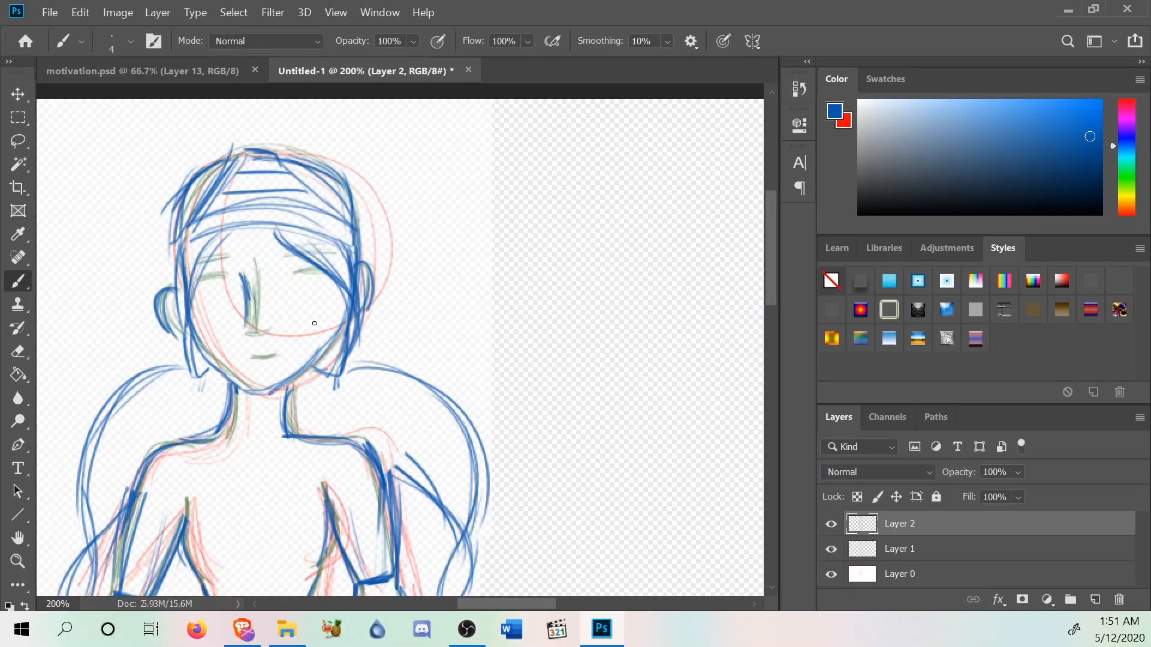
{"action": "mouse_move", "coordinate": [194, 244]}
{"action": "left_mouse_down"}
{"action": "mouse_move", "coordinate": [183, 358]}
{"action": "mouse_move", "coordinate": [190, 247]}
{"action": "mouse_move", "coordinate": [176, 313]}
{"action": "mouse_move", "coordinate": [195, 329]}
{"action": "mouse_move", "coordinate": [203, 248]}
{"action": "mouse_move", "coordinate": [186, 371]}
{"action": "left_mouse_up"}
{"action": "key", "text": "ctrl+z"}
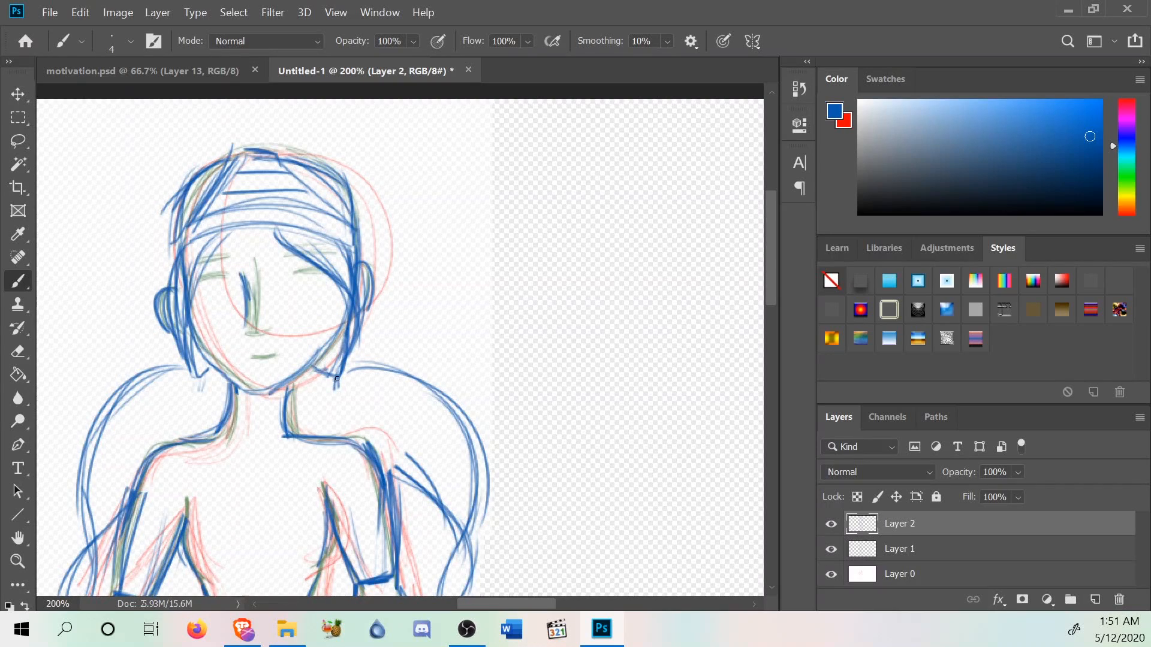
Add blue hair strands inside the ponytail on the straight-arm side, from its base beside the neck to its tip.
{"action": "scroll", "coordinate": [317, 358], "scroll_direction": "down", "scroll_amount": 3}
{"action": "left_click_drag", "start_coordinate": [335, 293], "coordinate": [314, 356]}
{"action": "mouse_move", "coordinate": [348, 287]}
{"action": "left_mouse_down"}
{"action": "mouse_move", "coordinate": [433, 336]}
{"action": "mouse_move", "coordinate": [461, 457]}
{"action": "mouse_move", "coordinate": [461, 401]}
{"action": "mouse_move", "coordinate": [455, 454]}
{"action": "left_mouse_up"}
{"action": "left_click_drag", "start_coordinate": [428, 327], "coordinate": [421, 490]}
{"action": "left_click_drag", "start_coordinate": [457, 436], "coordinate": [439, 550]}
{"action": "left_click_drag", "start_coordinate": [473, 463], "coordinate": [444, 519]}
{"action": "left_click_drag", "start_coordinate": [481, 413], "coordinate": [466, 509]}
Add blue hair strands inside the ponytail on the bent-arm side, from its base beside the neck to its tip.
{"action": "scroll", "coordinate": [120, 383], "scroll_direction": "up", "scroll_amount": 2}
{"action": "mouse_move", "coordinate": [178, 281]}
{"action": "left_mouse_down"}
{"action": "mouse_move", "coordinate": [97, 455]}
{"action": "mouse_move", "coordinate": [118, 439]}
{"action": "left_mouse_up"}
{"action": "scroll", "coordinate": [138, 407], "scroll_direction": "up", "scroll_amount": 1}
{"action": "left_click_drag", "start_coordinate": [184, 346], "coordinate": [154, 440]}
{"action": "scroll", "coordinate": [85, 483], "scroll_direction": "down", "scroll_amount": 4}
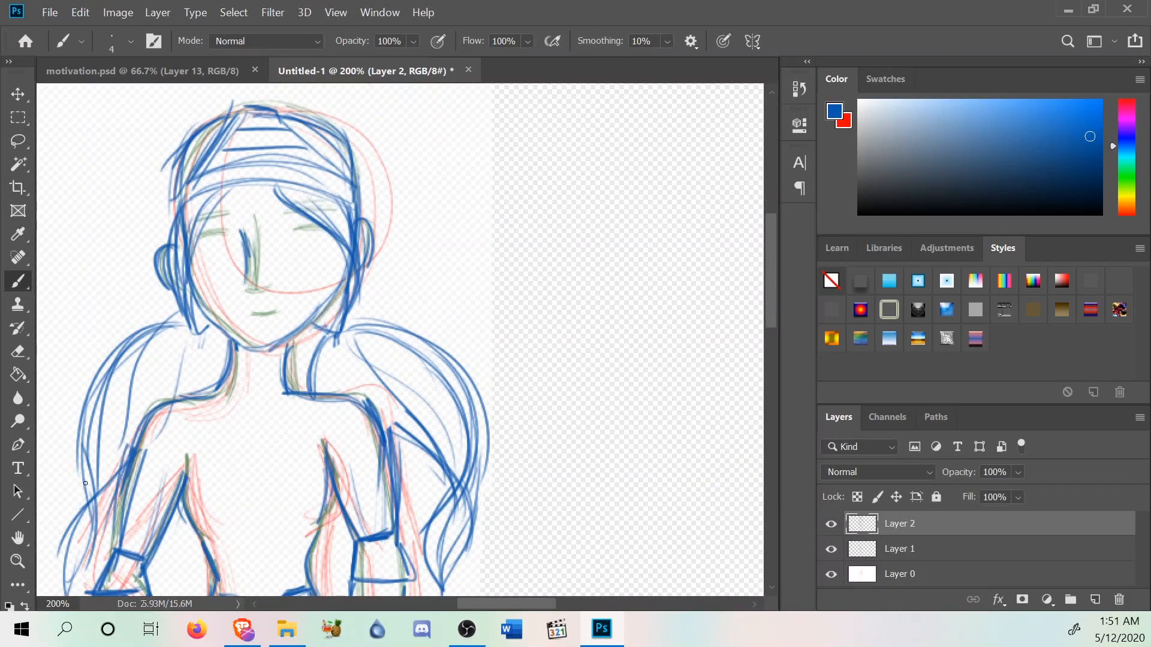
{"action": "left_click_drag", "start_coordinate": [72, 550], "coordinate": [109, 440]}
{"action": "mouse_move", "coordinate": [96, 448]}
{"action": "left_mouse_down"}
{"action": "mouse_move", "coordinate": [70, 547]}
{"action": "mouse_move", "coordinate": [111, 455]}
{"action": "left_mouse_up"}
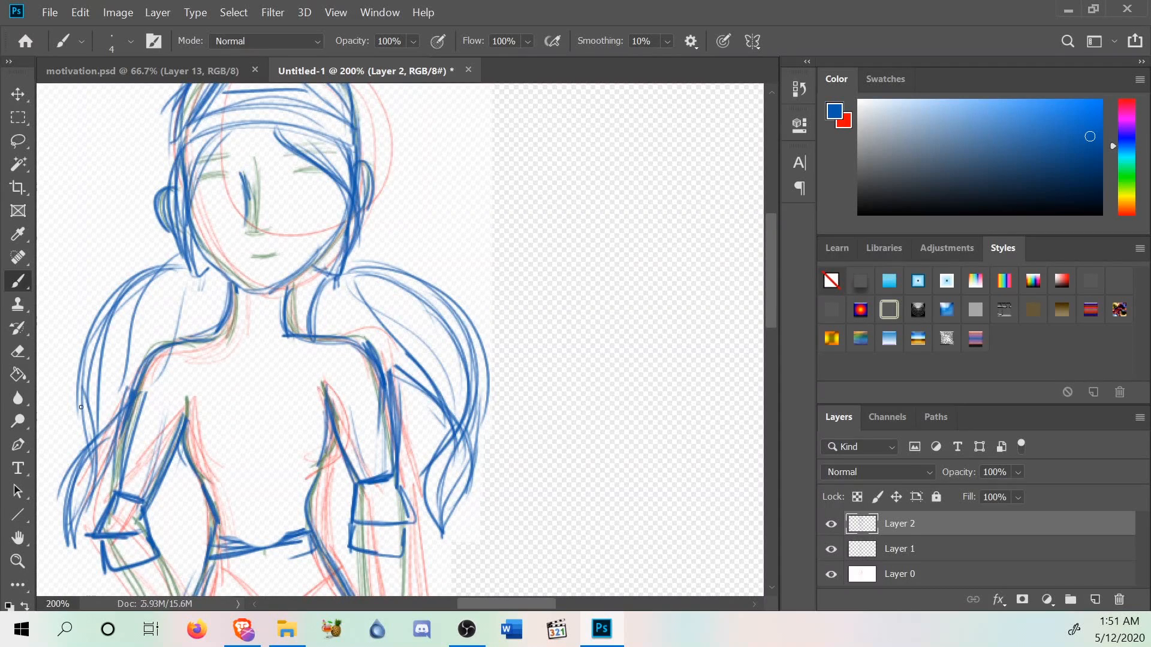
{"action": "scroll", "coordinate": [106, 408], "scroll_direction": "up", "scroll_amount": 3}
{"action": "scroll", "coordinate": [408, 227], "scroll_direction": "down", "scroll_amount": 3}
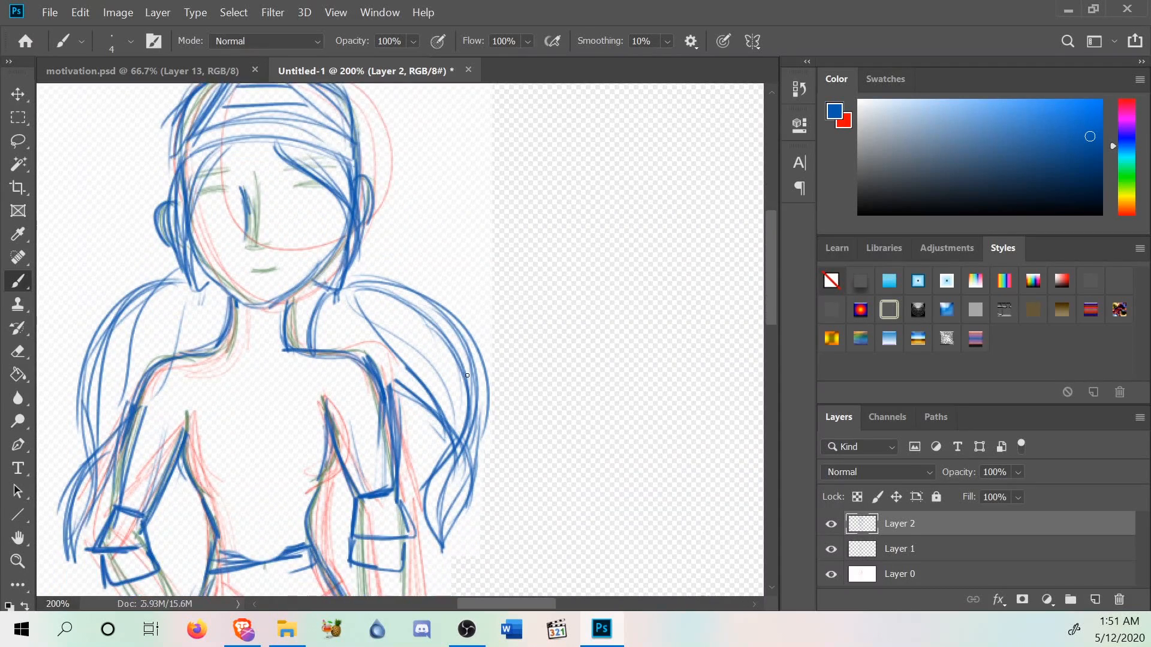
{"action": "scroll", "coordinate": [468, 375], "scroll_direction": "down", "scroll_amount": 1}
{"action": "scroll", "coordinate": [468, 376], "scroll_direction": "up", "scroll_amount": 2}
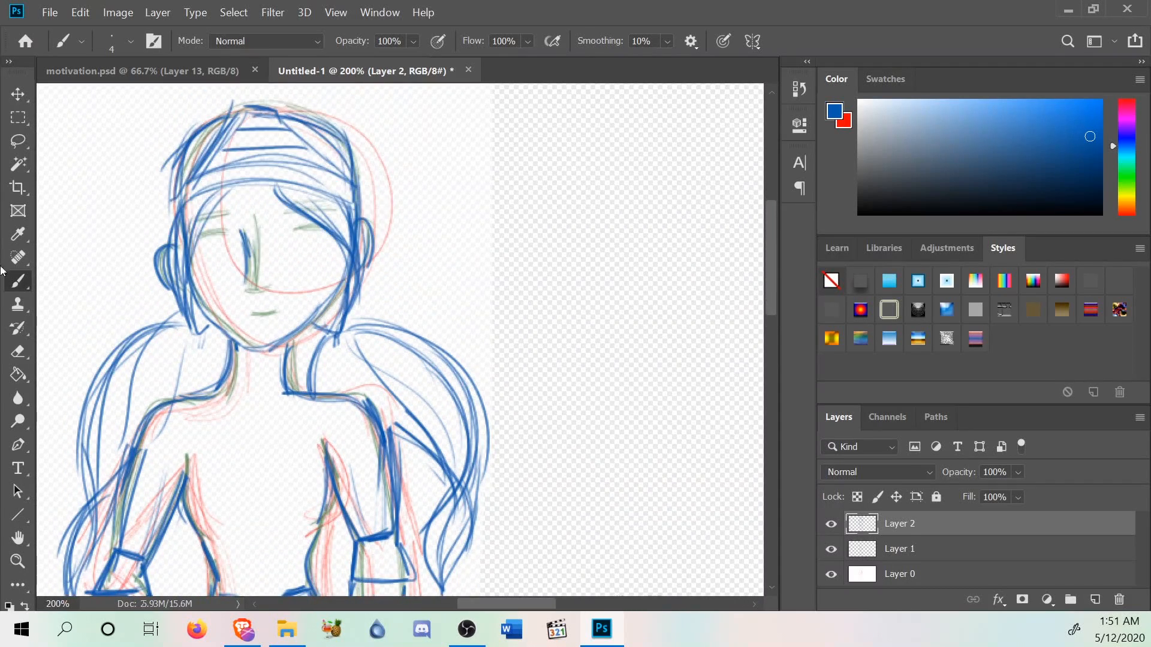
Erase the blue nose line on Layer 2 and redraw the nose as a thin blue profile line with a short base.
{"action": "left_click", "coordinate": [19, 353]}
{"action": "mouse_move", "coordinate": [291, 222]}
{"action": "left_mouse_down"}
{"action": "mouse_move", "coordinate": [247, 233]}
{"action": "mouse_move", "coordinate": [255, 273]}
{"action": "left_mouse_up"}
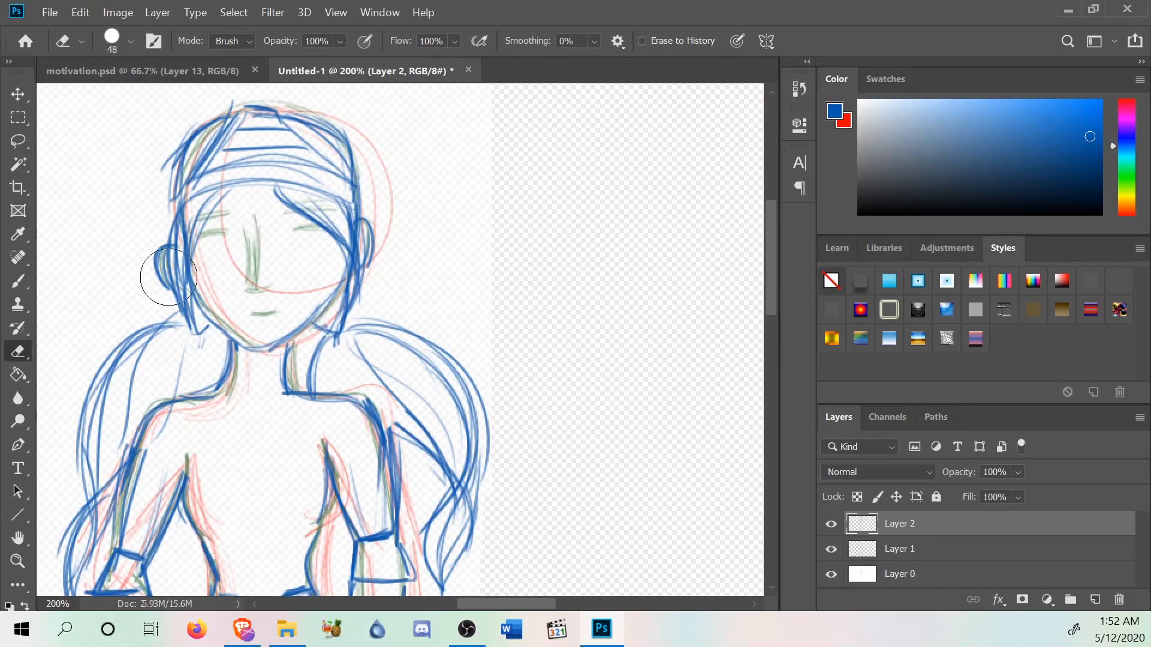
{"action": "left_click", "coordinate": [5, 279]}
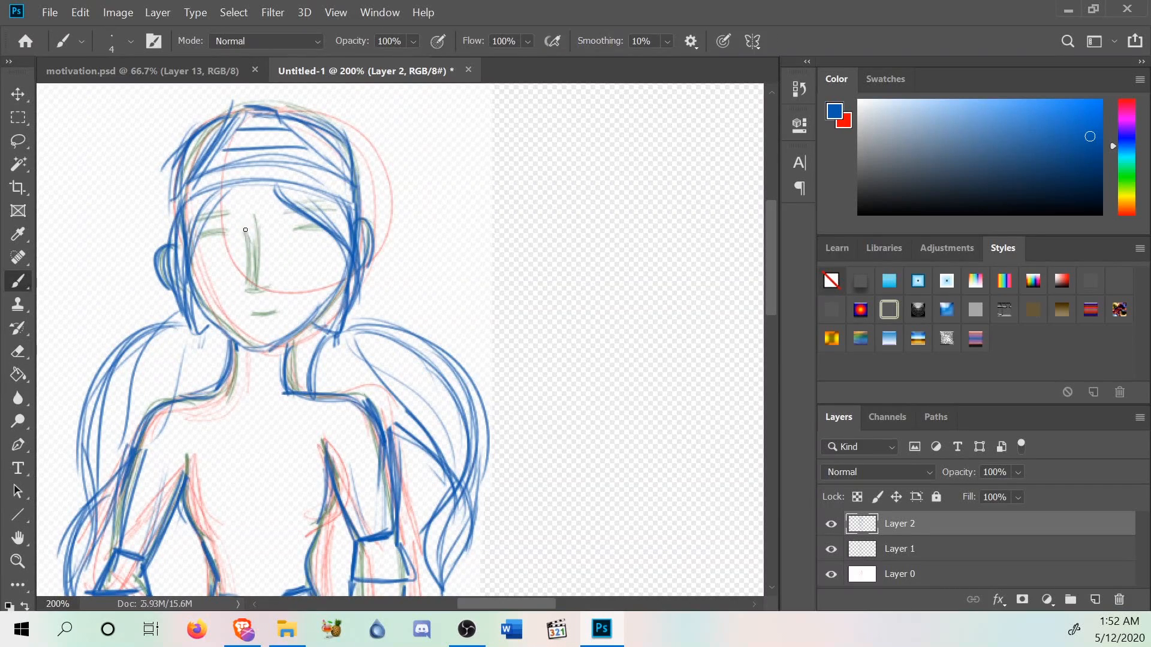
{"action": "left_click_drag", "start_coordinate": [248, 263], "coordinate": [251, 290]}
Draw a straighter upper edge in blue across the waistband.
{"action": "scroll", "coordinate": [612, 372], "scroll_direction": "down", "scroll_amount": 5}
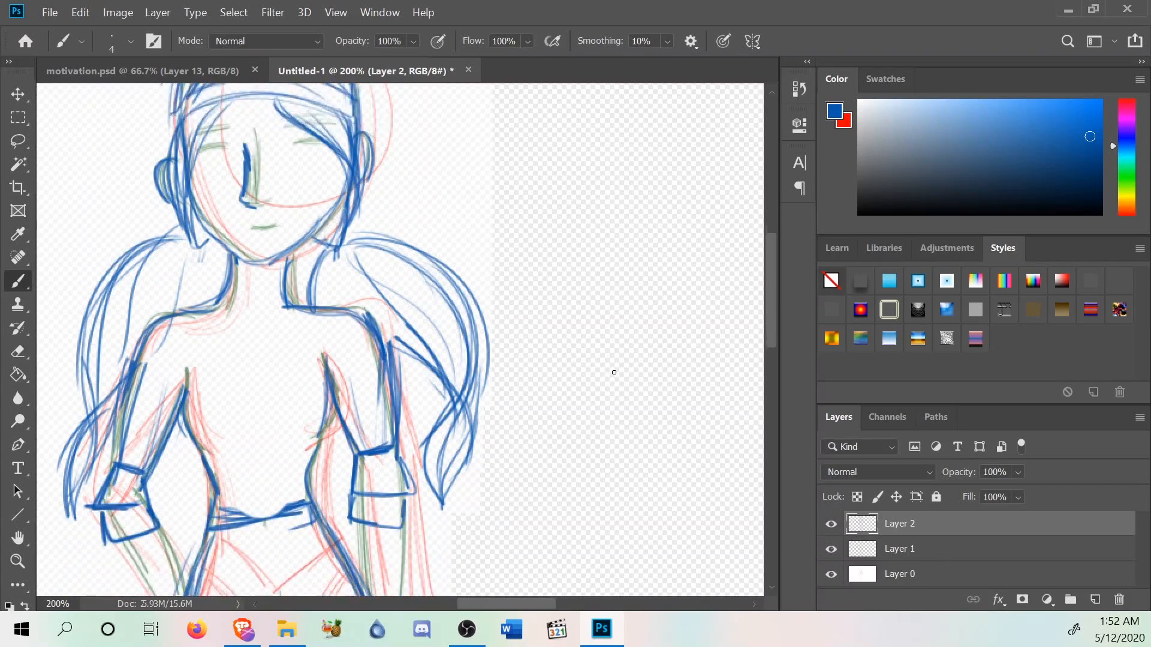
{"action": "scroll", "coordinate": [544, 92], "scroll_direction": "down", "scroll_amount": 1}
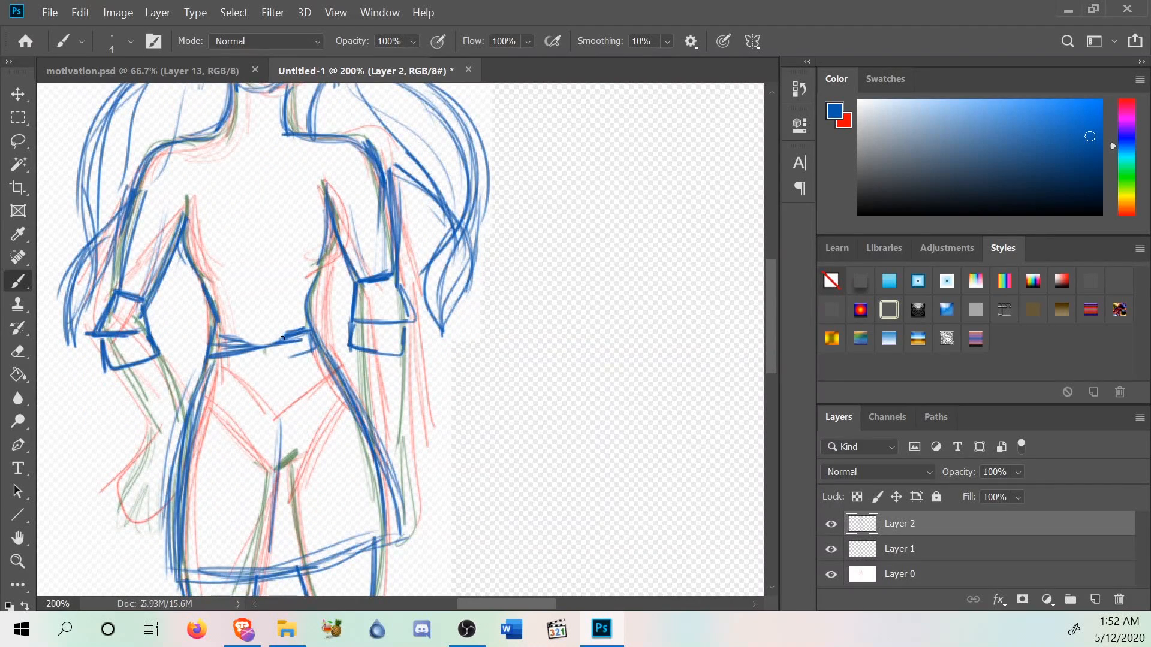
{"action": "left_click_drag", "start_coordinate": [265, 345], "coordinate": [216, 340]}
{"action": "scroll", "coordinate": [168, 327], "scroll_direction": "up", "scroll_amount": 3}
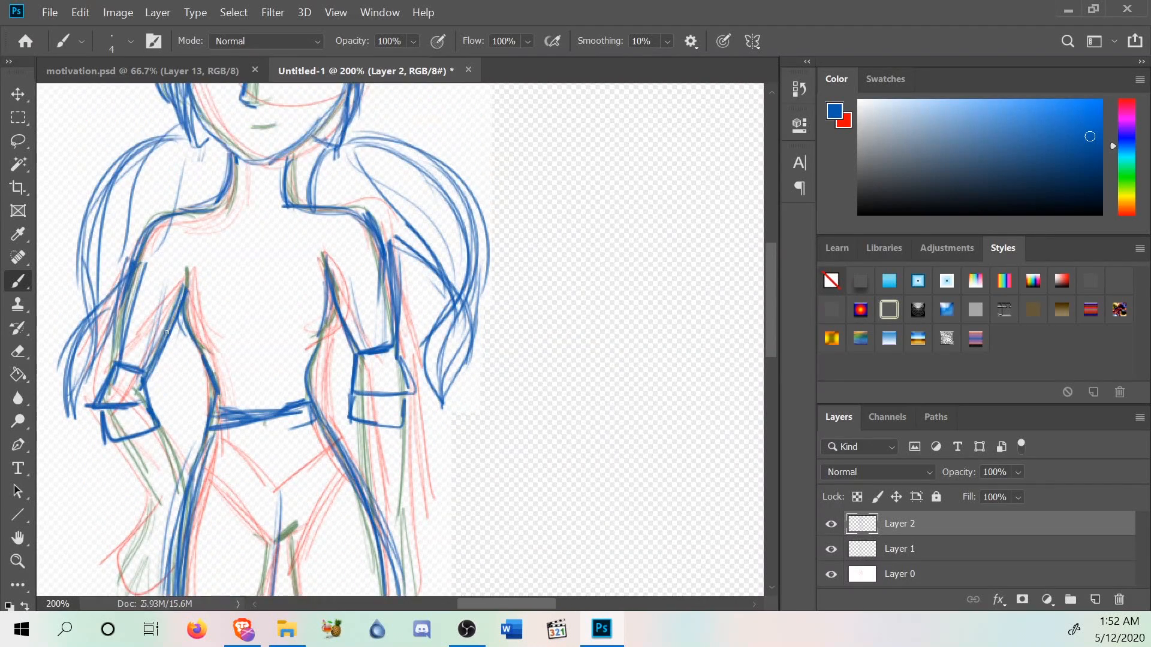
{"action": "scroll", "coordinate": [164, 353], "scroll_direction": "down", "scroll_amount": 3}
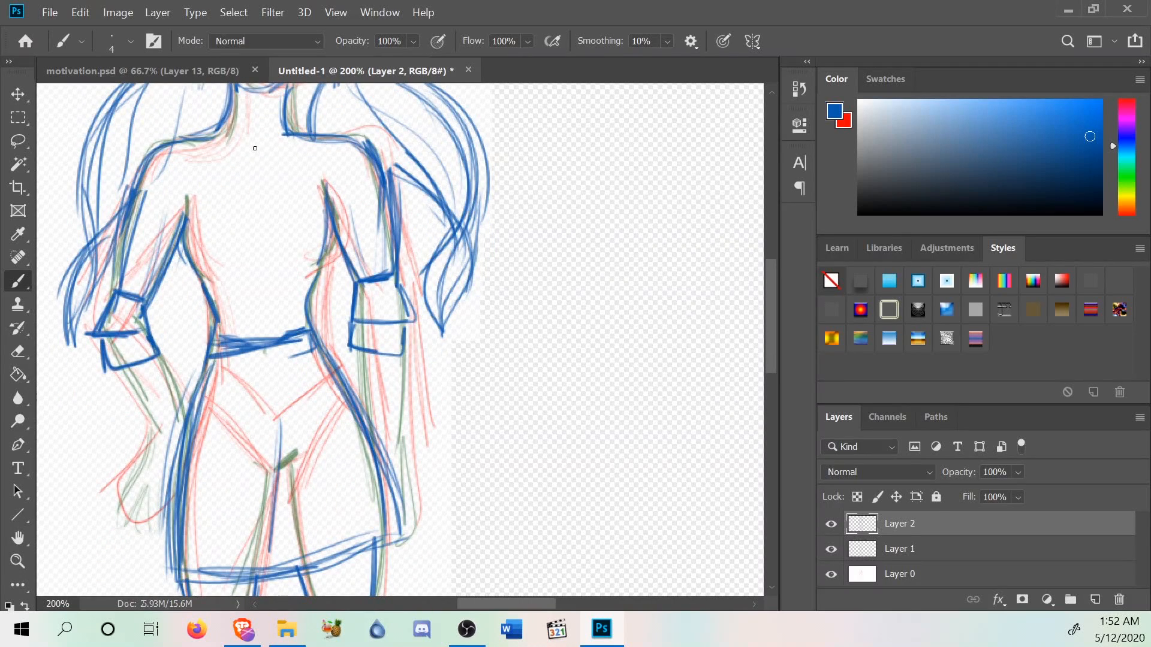
Sketch a pointed shirt collar around the figure's neck and a triangle above a diamond on the chest.
{"action": "scroll", "coordinate": [254, 148], "scroll_direction": "up", "scroll_amount": 3}
{"action": "mouse_move", "coordinate": [277, 252]}
{"action": "left_mouse_down"}
{"action": "mouse_move", "coordinate": [280, 219]}
{"action": "mouse_move", "coordinate": [226, 218]}
{"action": "mouse_move", "coordinate": [227, 237]}
{"action": "mouse_move", "coordinate": [281, 235]}
{"action": "mouse_move", "coordinate": [282, 253]}
{"action": "mouse_move", "coordinate": [223, 247]}
{"action": "mouse_move", "coordinate": [250, 262]}
{"action": "mouse_move", "coordinate": [256, 235]}
{"action": "left_mouse_up"}
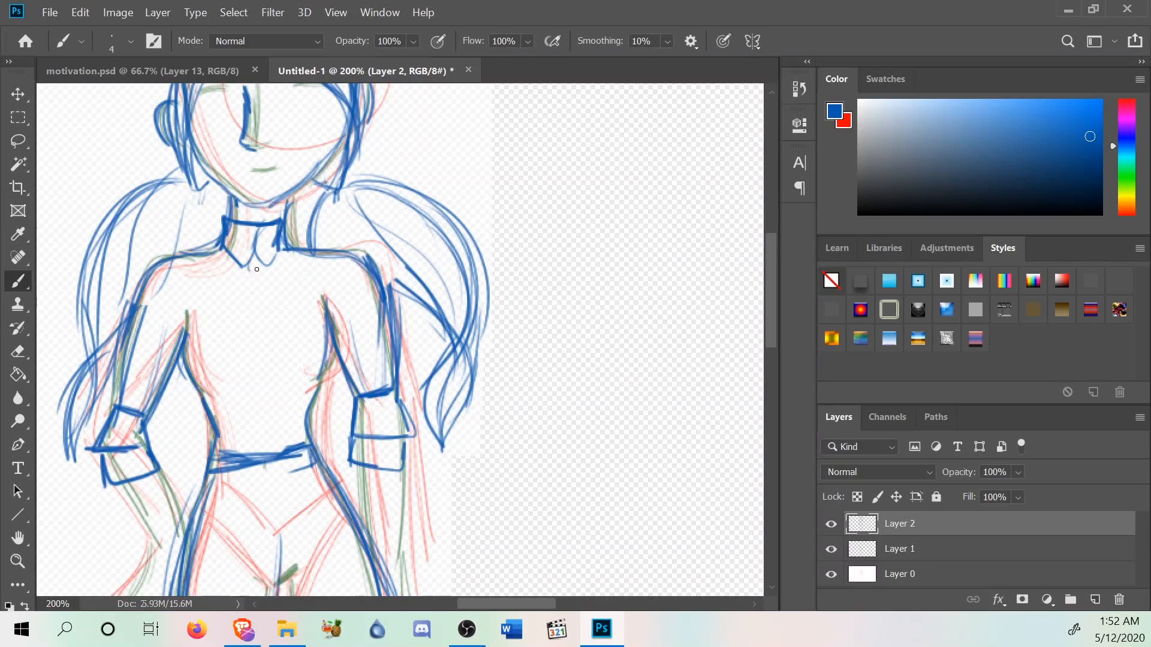
{"action": "mouse_move", "coordinate": [242, 288]}
{"action": "left_mouse_down"}
{"action": "mouse_move", "coordinate": [263, 292]}
{"action": "mouse_move", "coordinate": [244, 322]}
{"action": "mouse_move", "coordinate": [260, 322]}
{"action": "mouse_move", "coordinate": [244, 355]}
{"action": "mouse_move", "coordinate": [276, 358]}
{"action": "mouse_move", "coordinate": [260, 379]}
{"action": "left_mouse_up"}
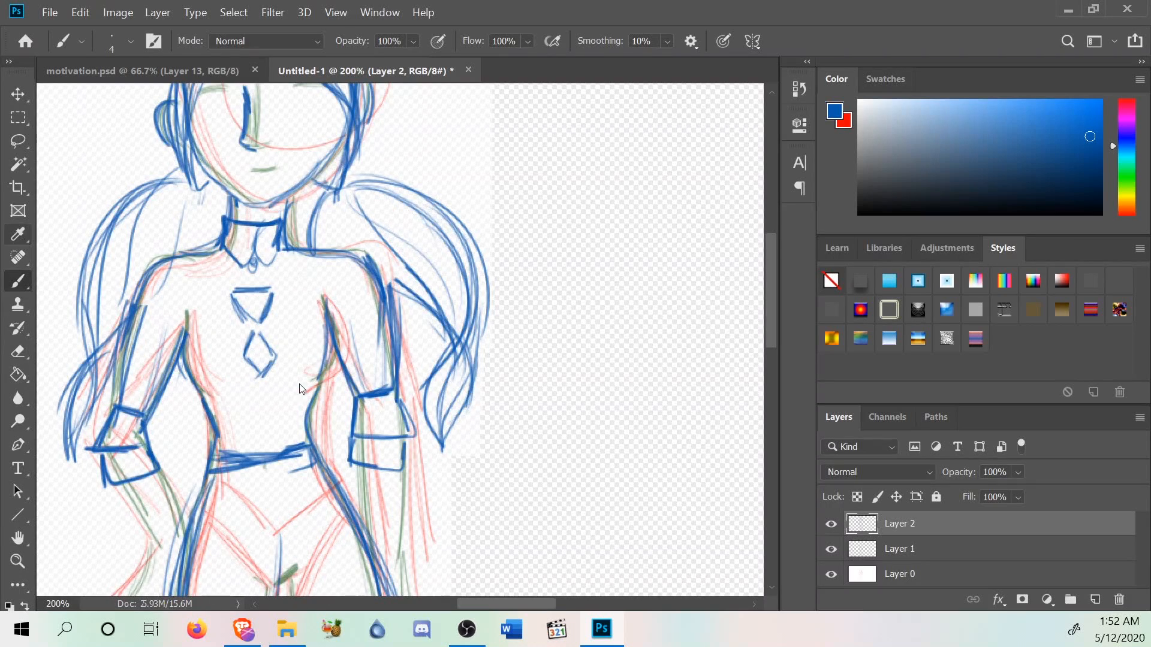
{"action": "scroll", "coordinate": [400, 340], "scroll_direction": "up", "scroll_amount": 4}
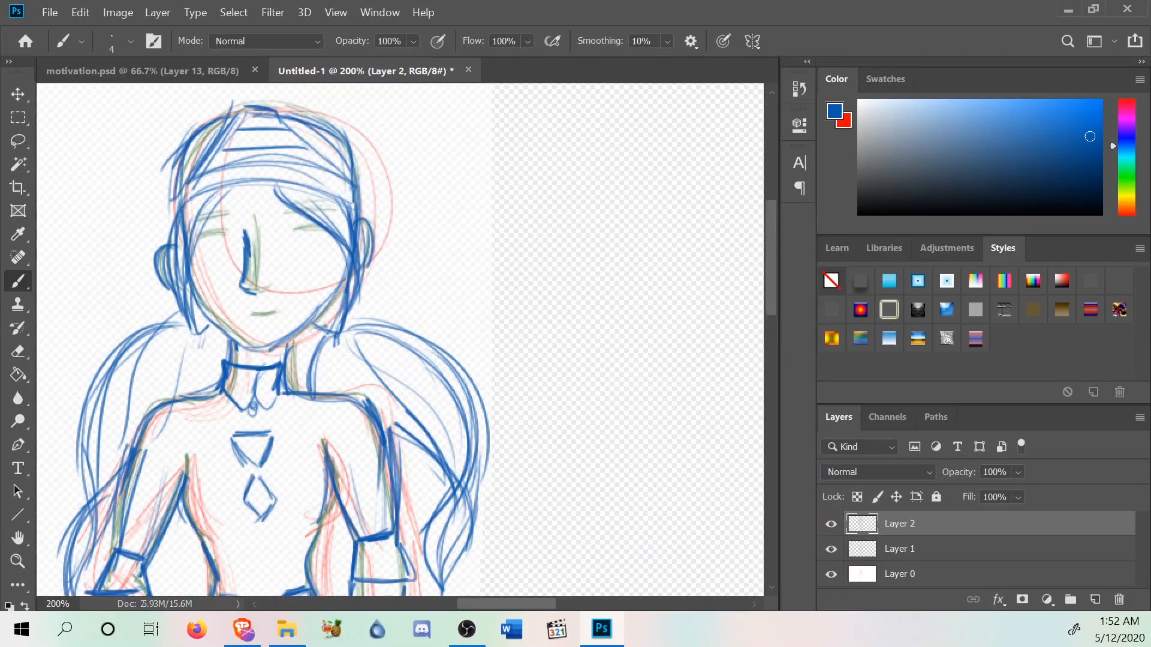
{"action": "scroll", "coordinate": [400, 340], "scroll_direction": "down", "scroll_amount": 3}
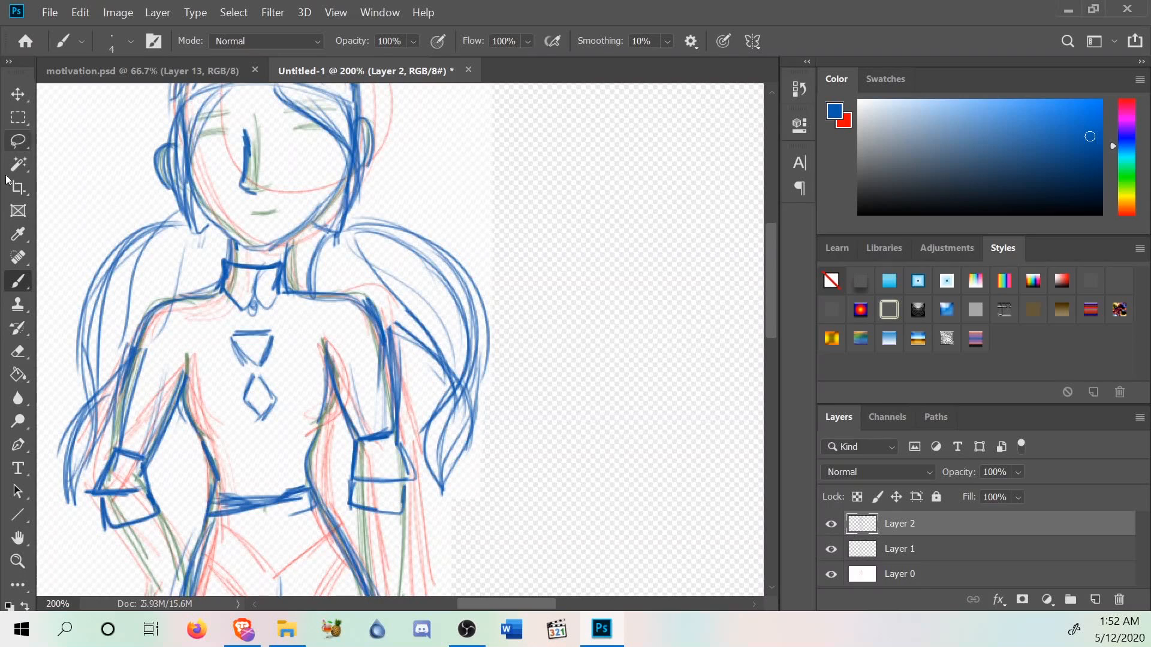
Erase the sketched collar and the triangle and diamond shapes from the chest.
{"action": "left_click", "coordinate": [18, 351]}
{"action": "mouse_move", "coordinate": [259, 413]}
{"action": "left_mouse_down"}
{"action": "mouse_move", "coordinate": [246, 340]}
{"action": "mouse_move", "coordinate": [252, 356]}
{"action": "mouse_move", "coordinate": [260, 273]}
{"action": "left_mouse_up"}
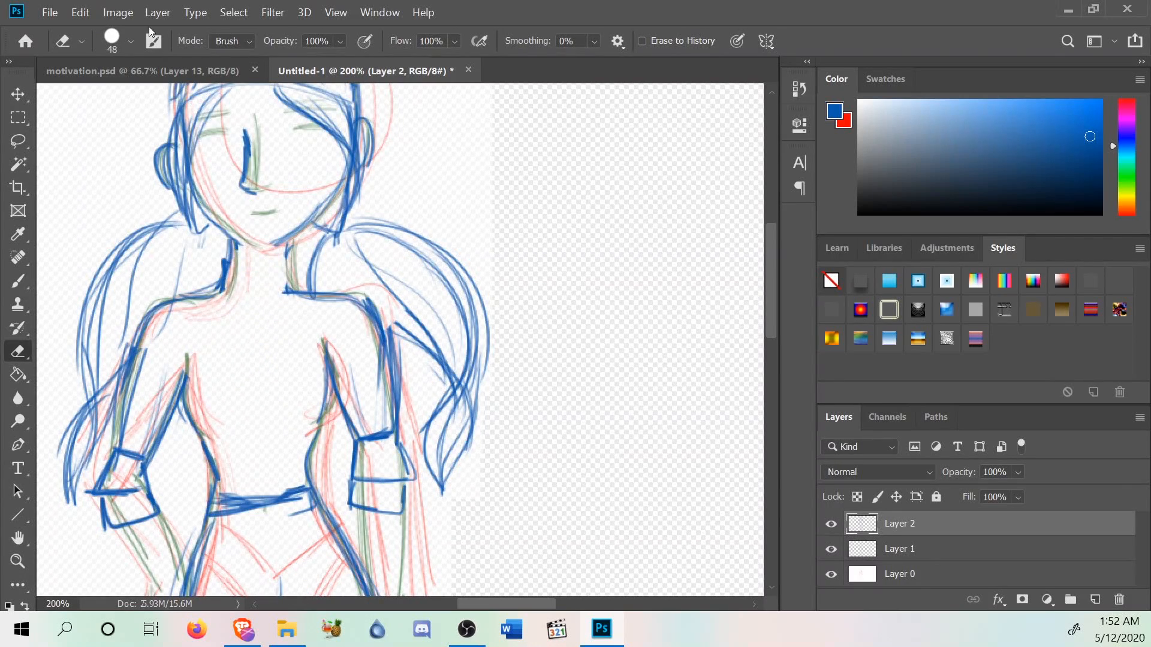
Look through the outfit and character references in motivation.psd for clothing ideas.
{"action": "left_click", "coordinate": [168, 68]}
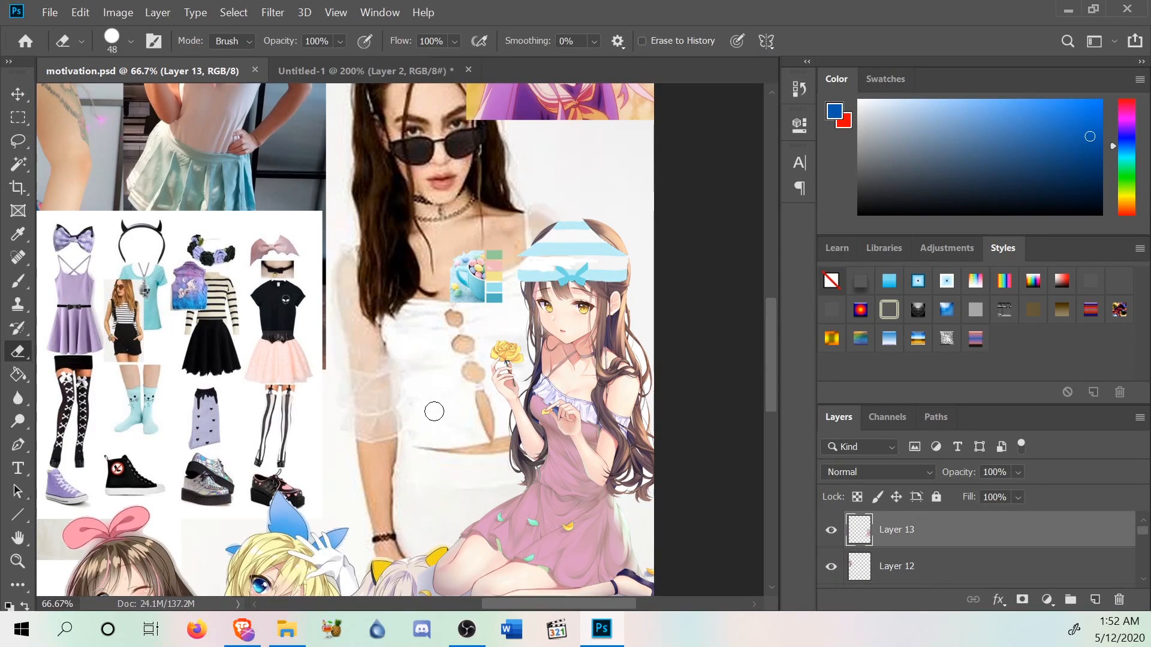
{"action": "scroll", "coordinate": [438, 419], "scroll_direction": "up", "scroll_amount": 3}
{"action": "scroll", "coordinate": [446, 449], "scroll_direction": "down", "scroll_amount": 9}
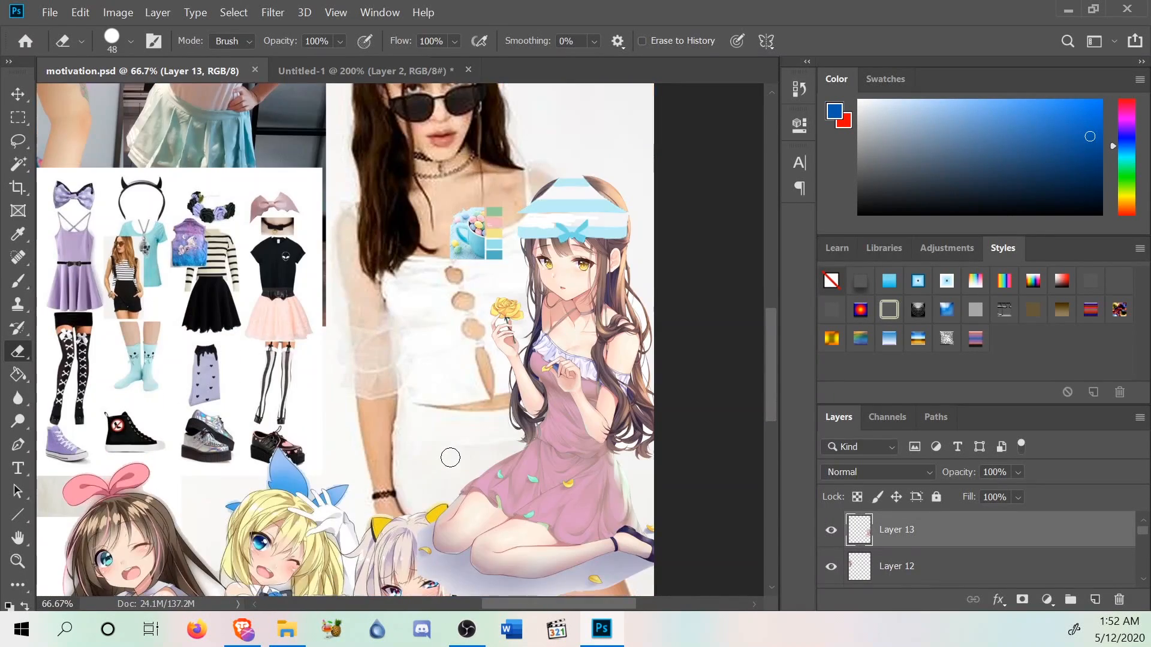
{"action": "scroll", "coordinate": [450, 458], "scroll_direction": "down", "scroll_amount": 5}
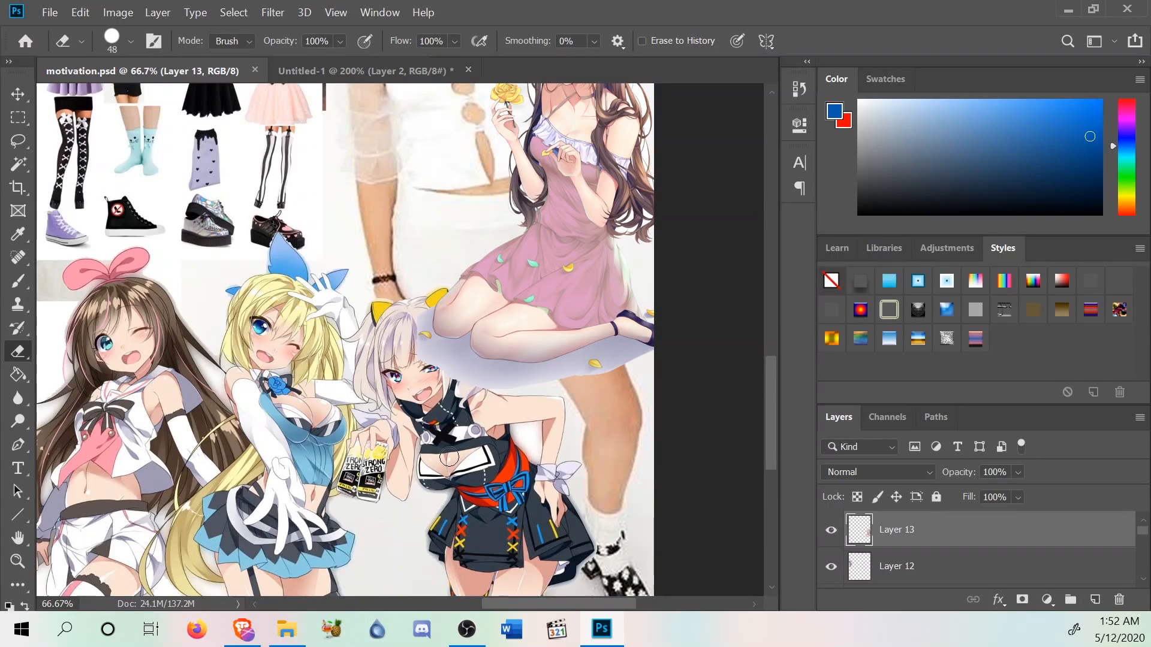
{"action": "scroll", "coordinate": [420, 527], "scroll_direction": "down", "scroll_amount": 2}
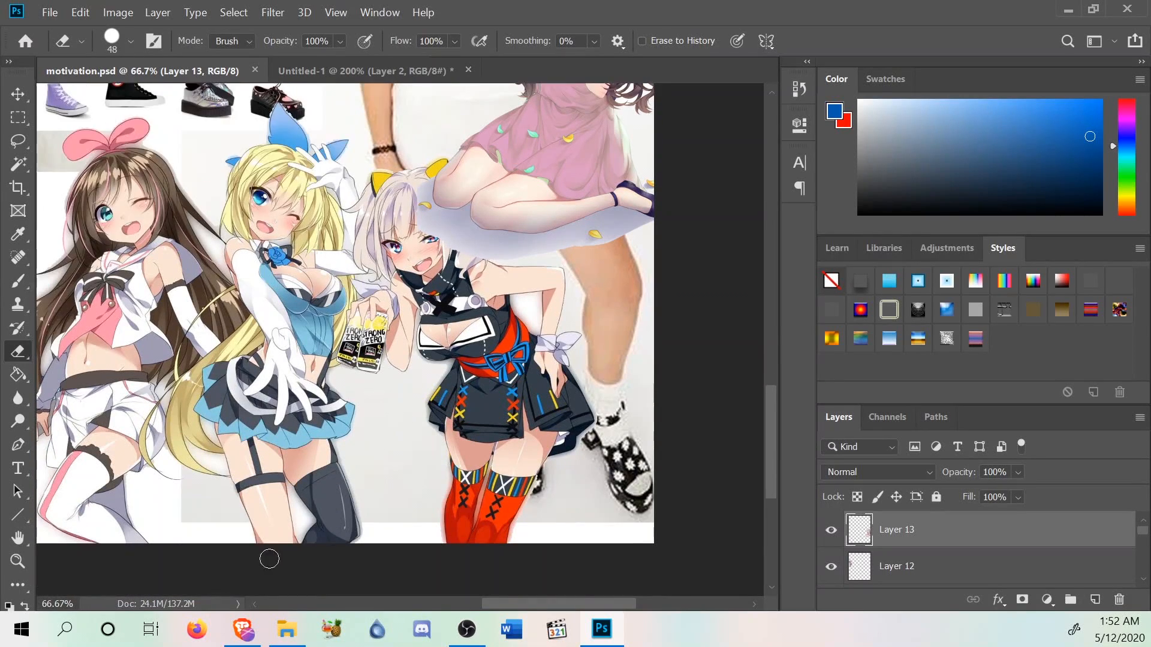
{"action": "left_click_drag", "start_coordinate": [466, 599], "coordinate": [509, 602]}
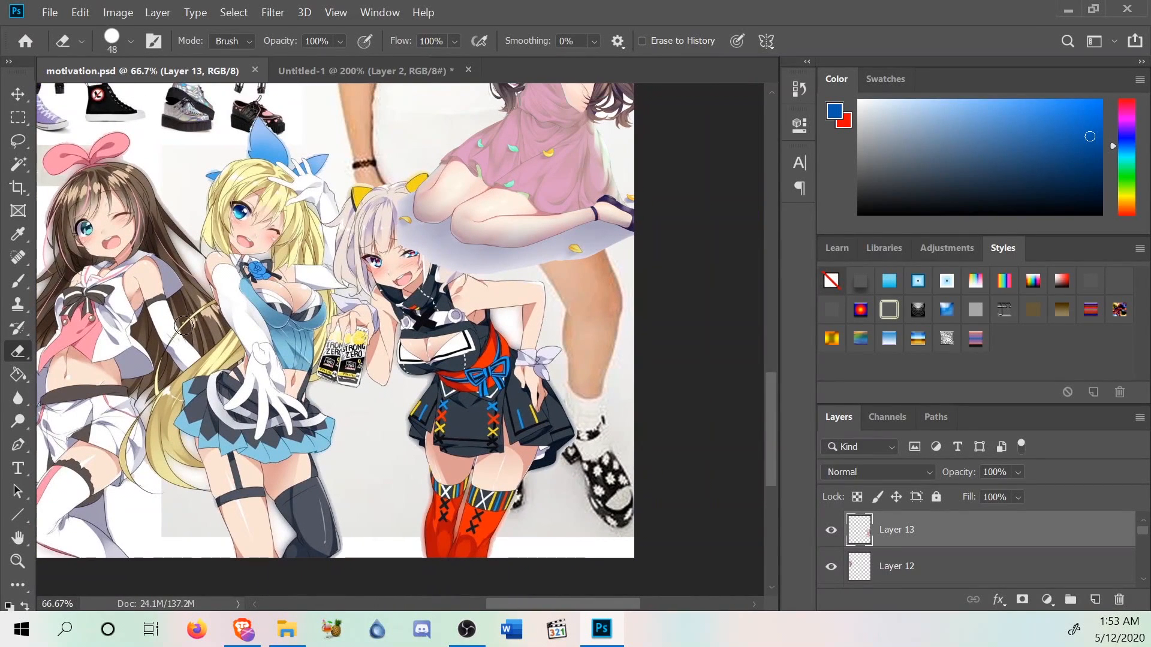
{"action": "scroll", "coordinate": [184, 326], "scroll_direction": "up", "scroll_amount": 5}
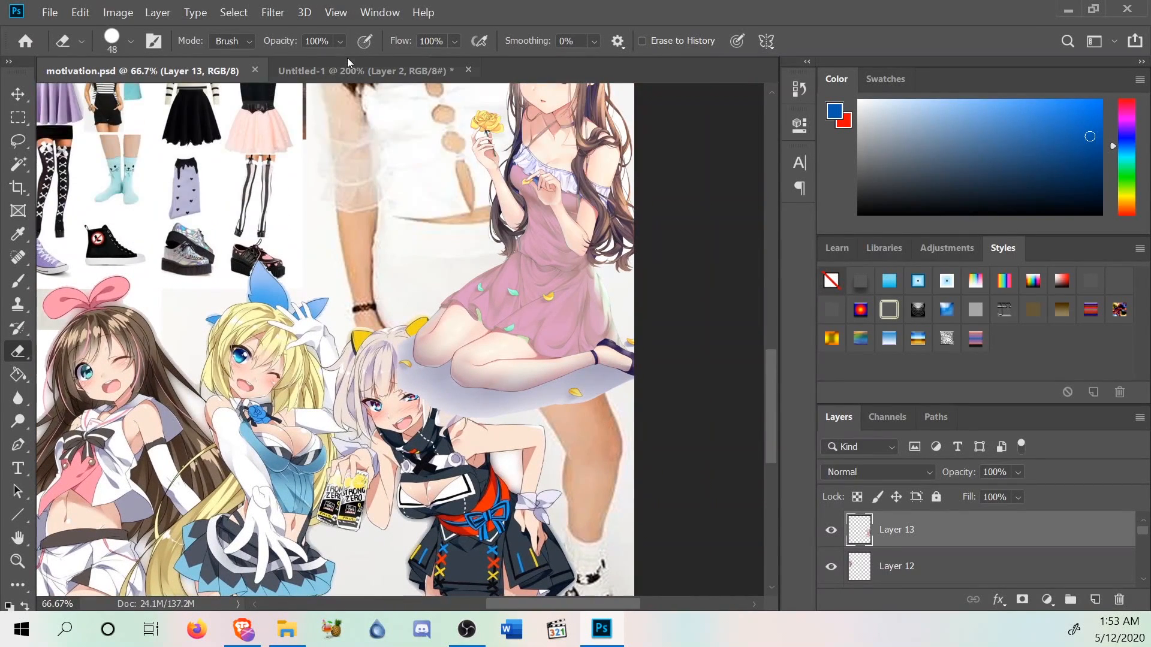
Return to the Untitled-1 sketch and draw an open folded collar with a hanging ribbon tie at the neck.
{"action": "left_click", "coordinate": [347, 60]}
{"action": "scroll", "coordinate": [539, 300], "scroll_direction": "down", "scroll_amount": 3}
{"action": "scroll", "coordinate": [584, 379], "scroll_direction": "up", "scroll_amount": 5}
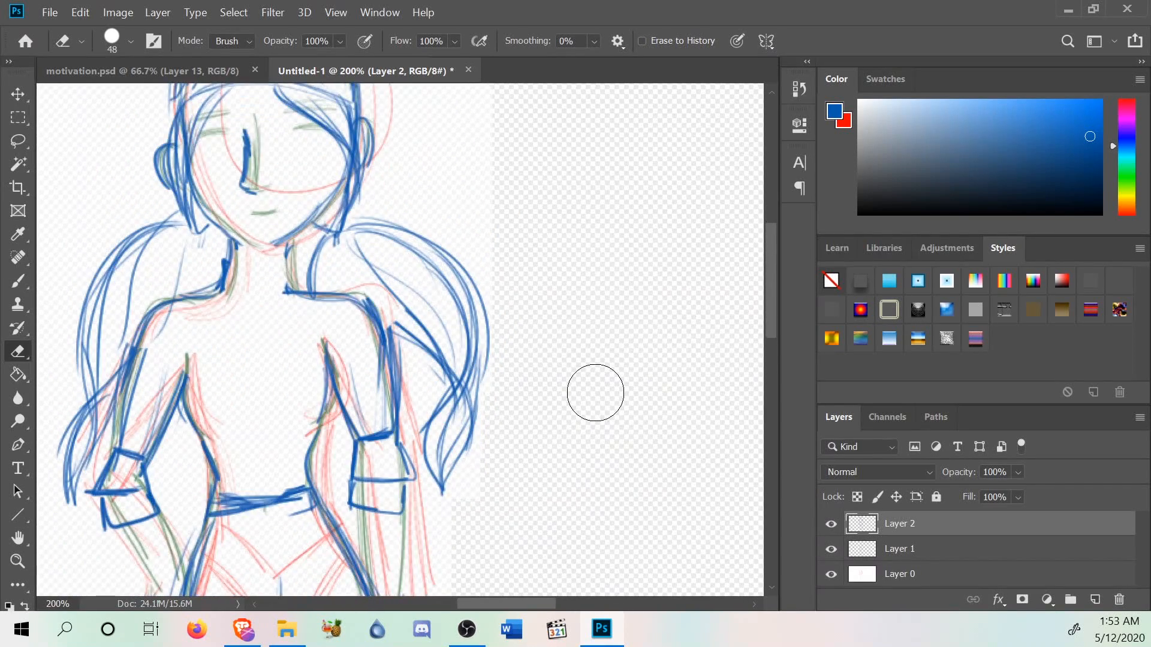
{"action": "scroll", "coordinate": [595, 393], "scroll_direction": "down", "scroll_amount": 2}
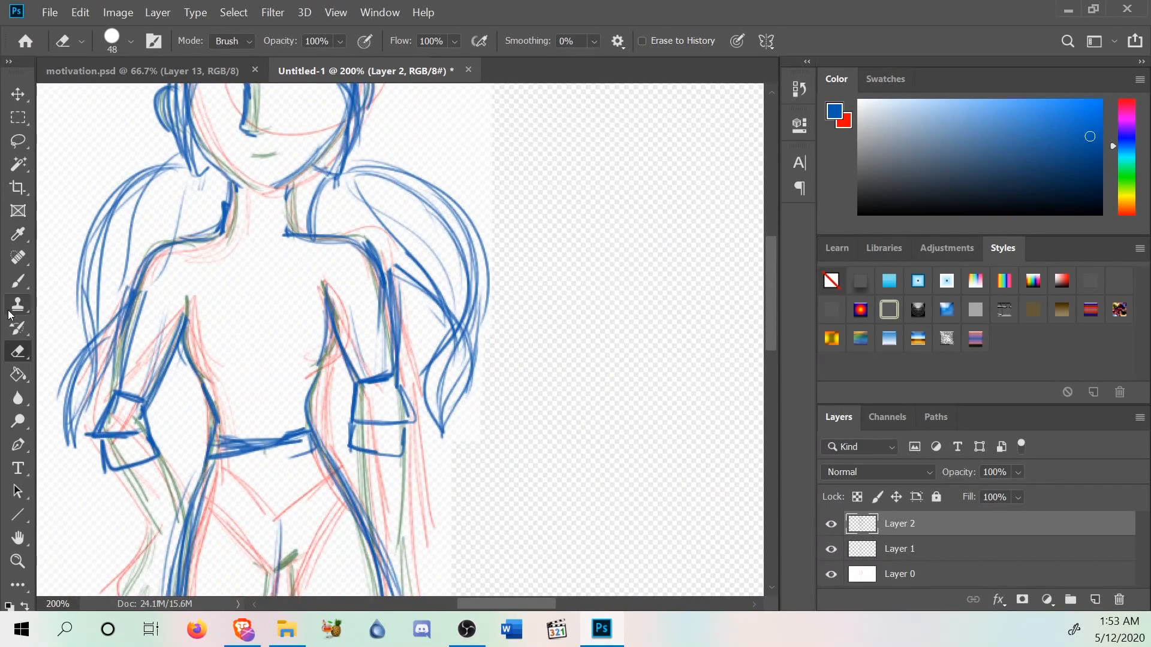
{"action": "left_click", "coordinate": [18, 280]}
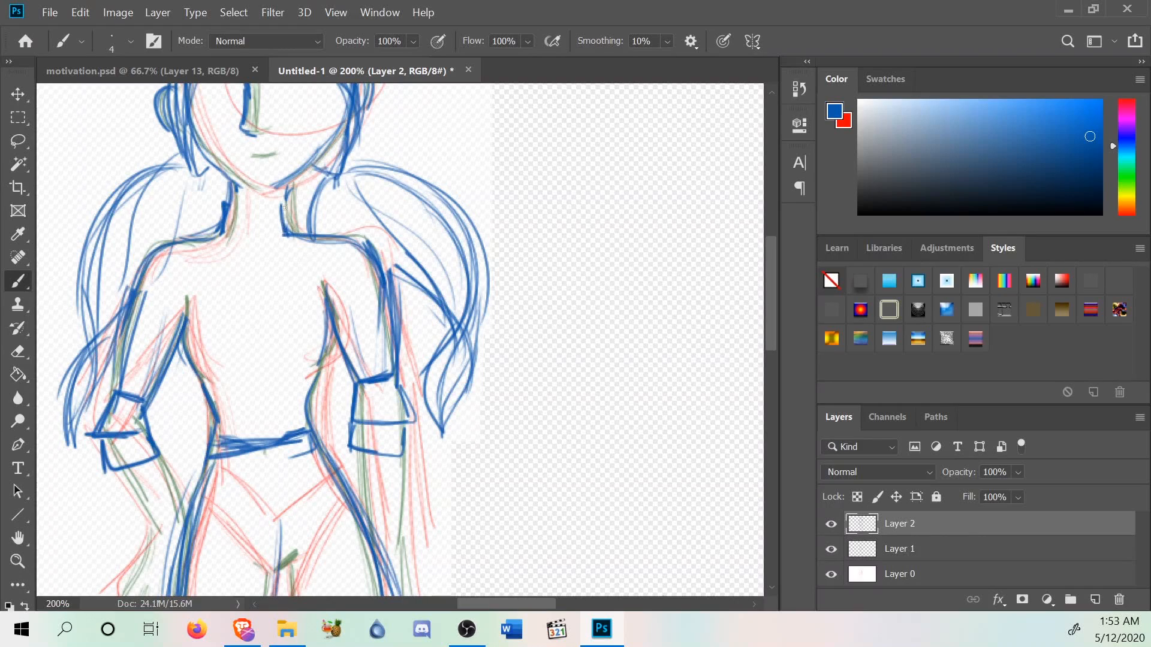
{"action": "mouse_move", "coordinate": [294, 200]}
{"action": "left_mouse_down"}
{"action": "mouse_move", "coordinate": [252, 219]}
{"action": "mouse_move", "coordinate": [273, 249]}
{"action": "mouse_move", "coordinate": [289, 235]}
{"action": "mouse_move", "coordinate": [251, 231]}
{"action": "mouse_move", "coordinate": [232, 208]}
{"action": "mouse_move", "coordinate": [242, 215]}
{"action": "mouse_move", "coordinate": [223, 220]}
{"action": "mouse_move", "coordinate": [243, 256]}
{"action": "left_mouse_up"}
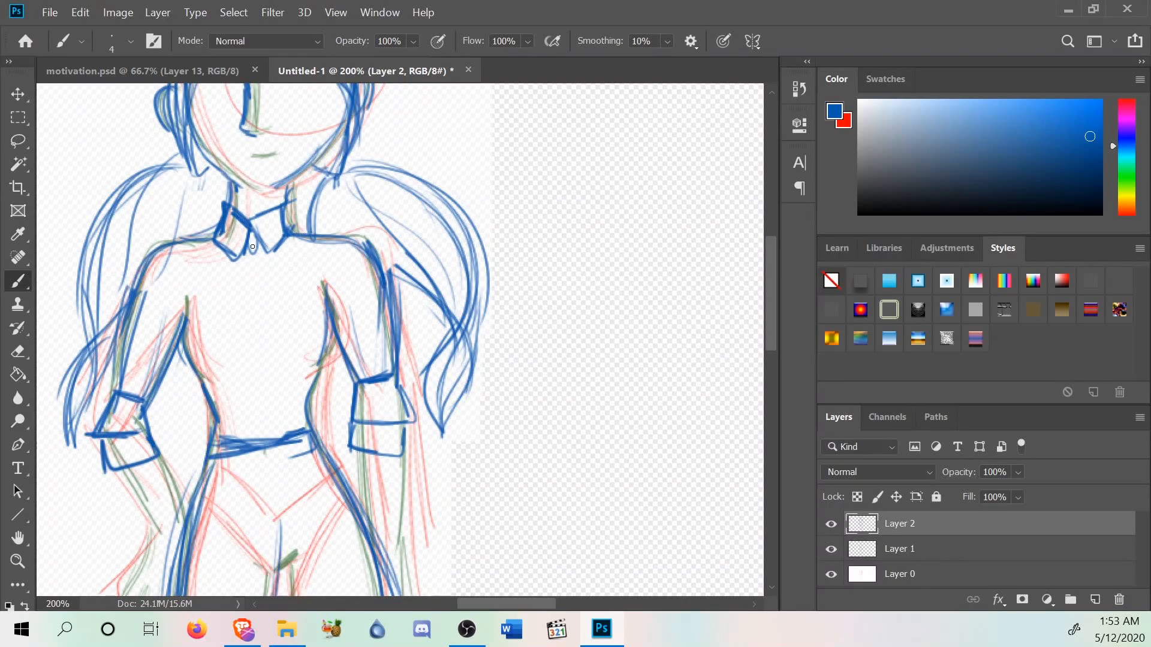
{"action": "mouse_move", "coordinate": [252, 257]}
{"action": "left_mouse_down"}
{"action": "mouse_move", "coordinate": [245, 313]}
{"action": "mouse_move", "coordinate": [257, 253]}
{"action": "mouse_move", "coordinate": [271, 285]}
{"action": "left_mouse_up"}
{"action": "scroll", "coordinate": [263, 270], "scroll_direction": "up", "scroll_amount": 3}
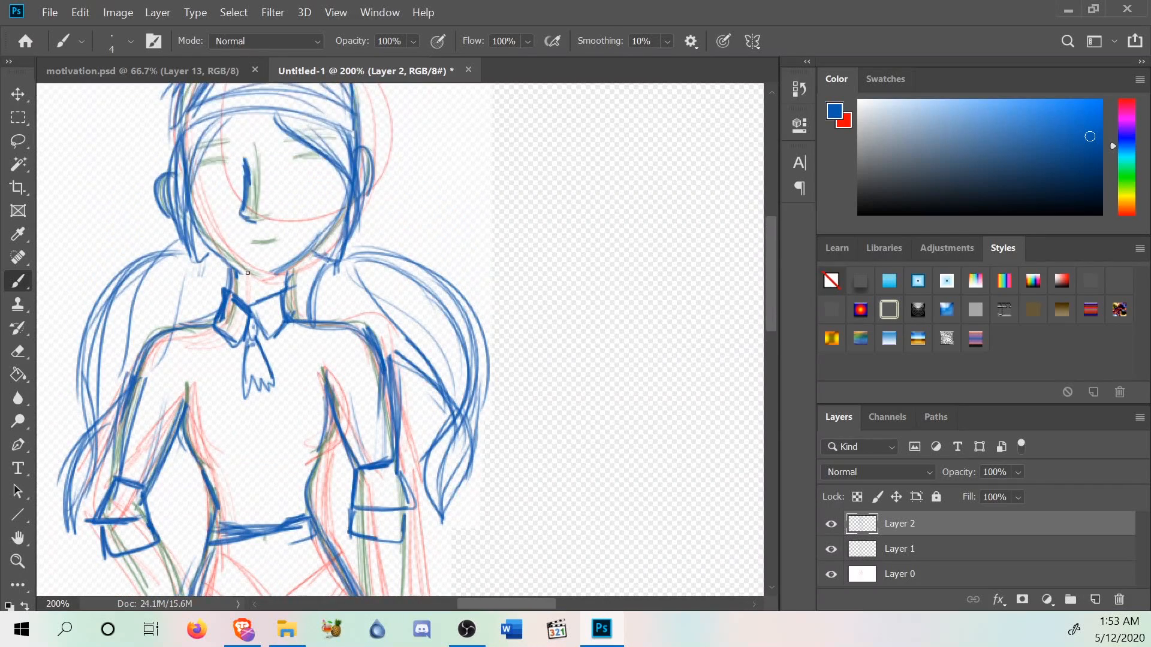
Undo the strokes of the hanging ribbon tie below the collar.
{"action": "left_click", "coordinate": [84, 13]}
{"action": "left_click", "coordinate": [92, 8]}
{"action": "left_click", "coordinate": [91, 9]}
{"action": "left_click", "coordinate": [99, 20]}
{"action": "left_click", "coordinate": [87, 16]}
{"action": "left_click", "coordinate": [110, 24]}
{"action": "scroll", "coordinate": [400, 339], "scroll_direction": "down", "scroll_amount": 2}
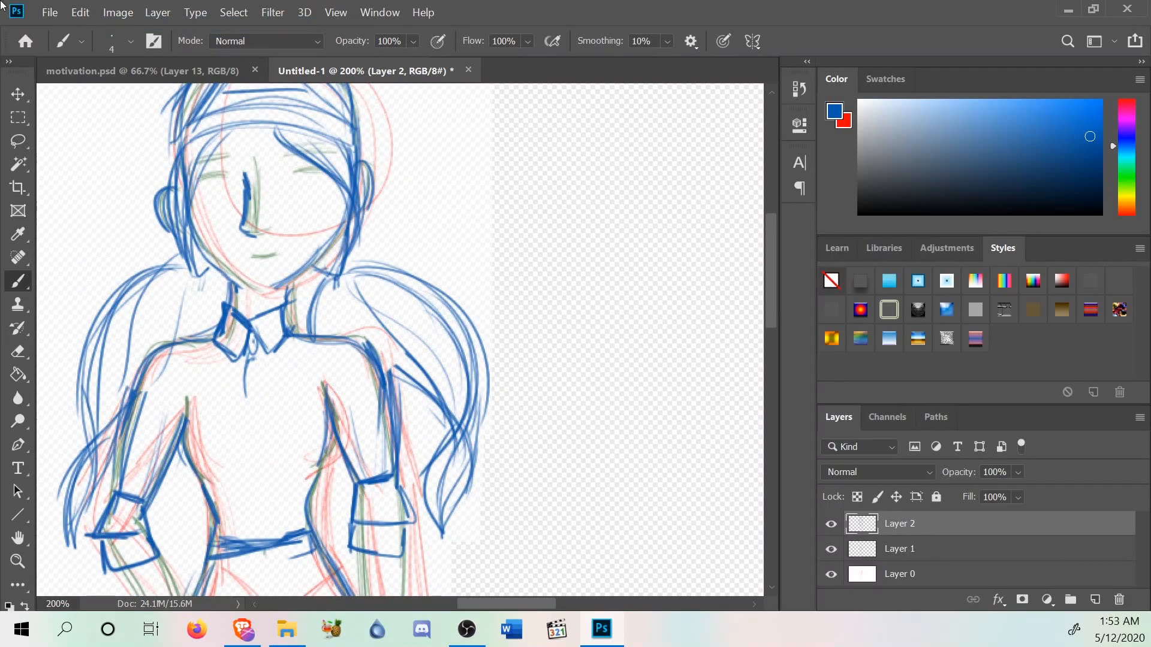
{"action": "left_click", "coordinate": [80, 13]}
{"action": "left_click", "coordinate": [121, 51]}
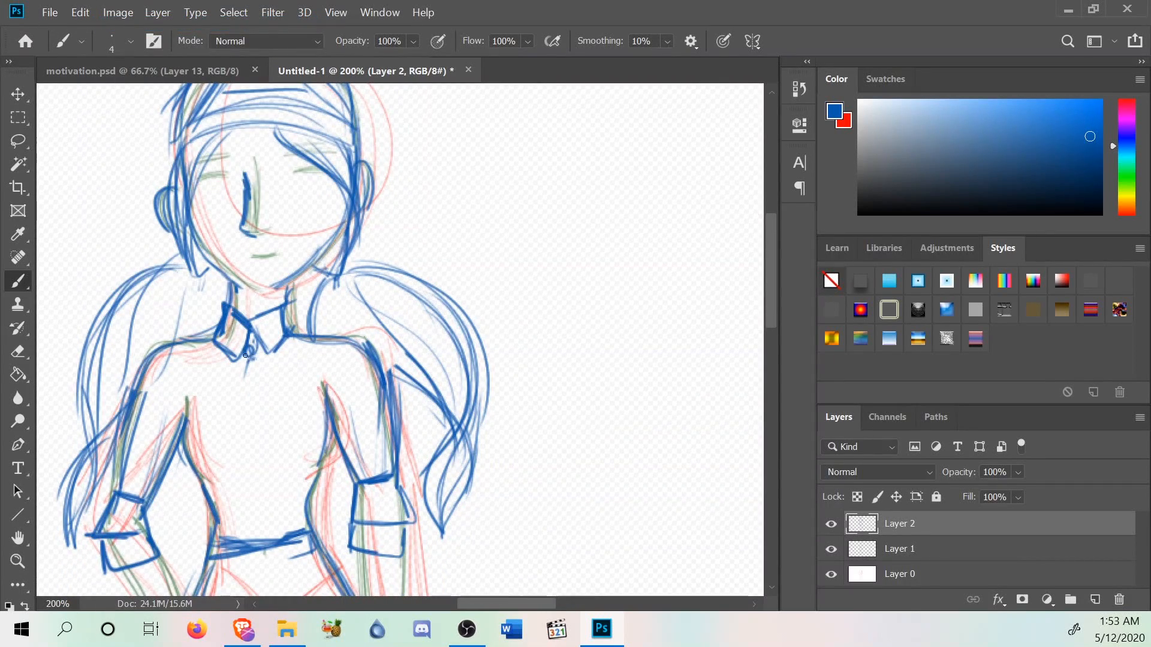
Sketch a bow tie with two pointed loops and a centre knot beneath the collar.
{"action": "mouse_move", "coordinate": [274, 335]}
{"action": "left_mouse_down"}
{"action": "mouse_move", "coordinate": [282, 371]}
{"action": "mouse_move", "coordinate": [253, 359]}
{"action": "mouse_move", "coordinate": [273, 353]}
{"action": "mouse_move", "coordinate": [226, 386]}
{"action": "mouse_move", "coordinate": [230, 366]}
{"action": "left_mouse_up"}
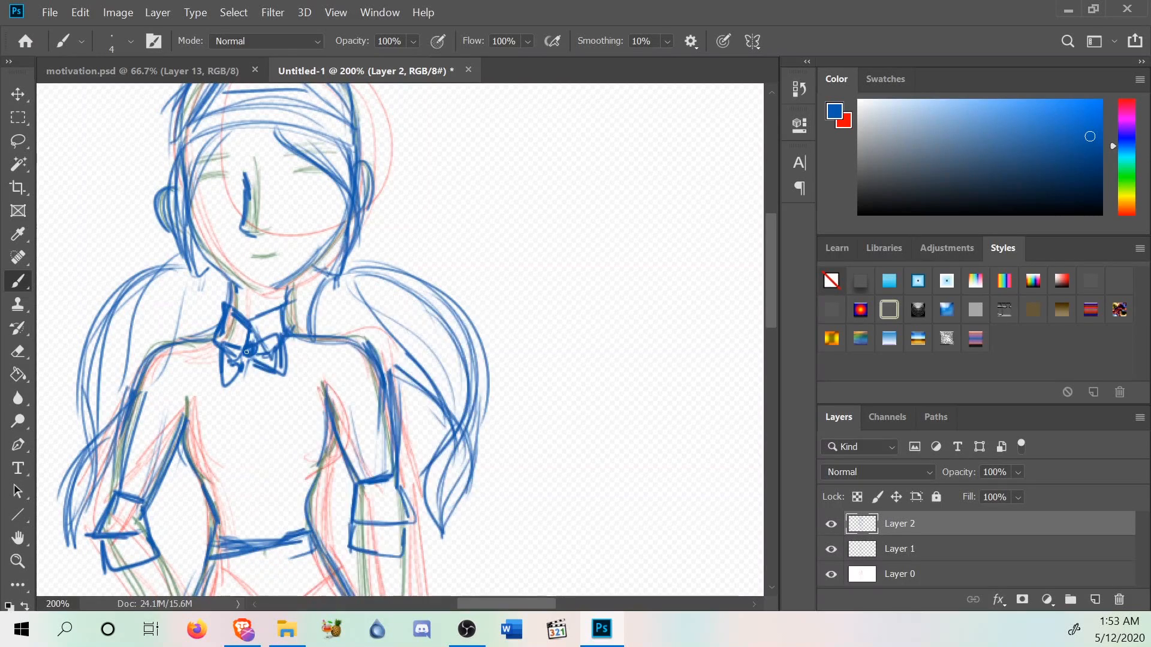
{"action": "left_click_drag", "start_coordinate": [229, 348], "coordinate": [228, 384]}
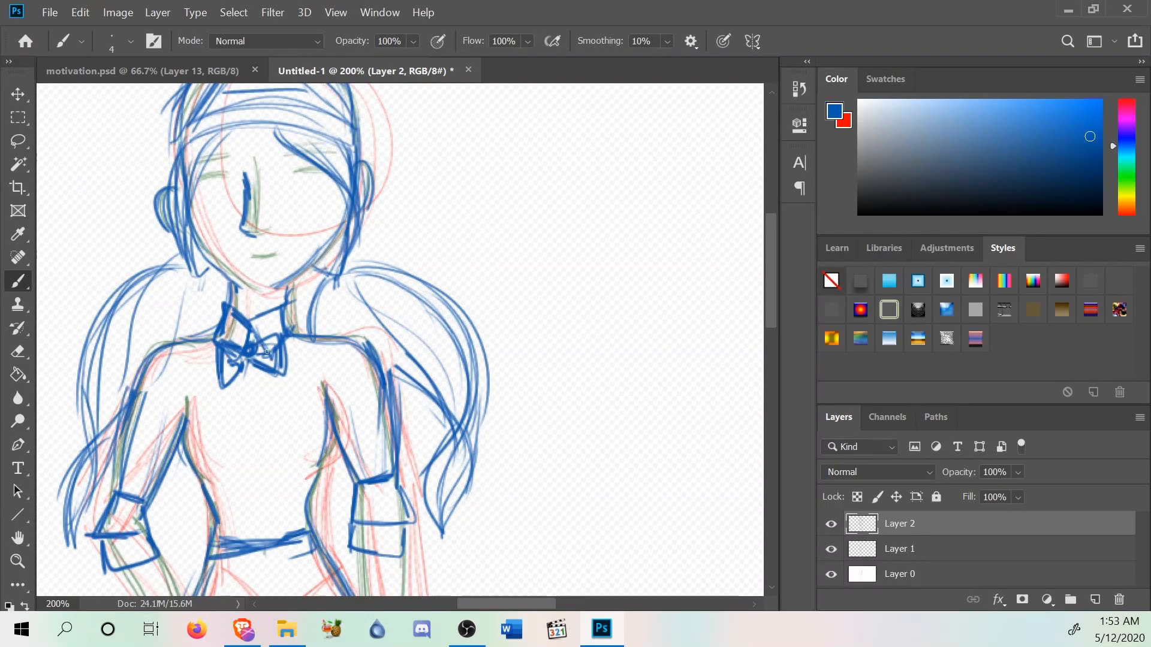
{"action": "right_click", "coordinate": [231, 365]}
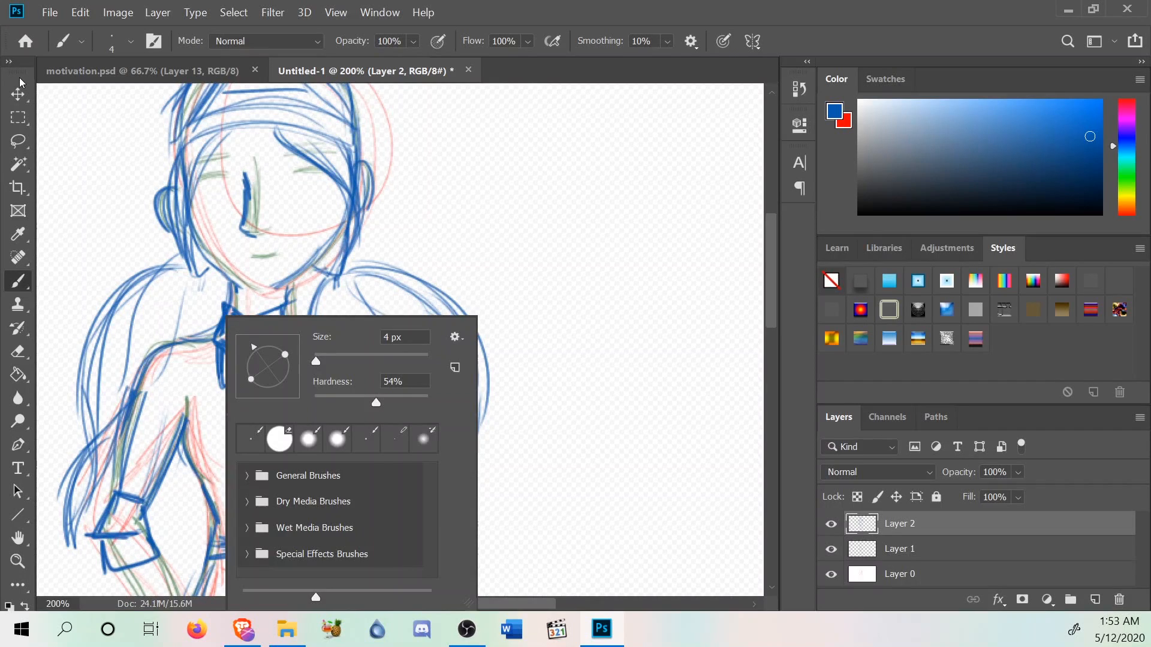
{"action": "key", "text": "Escape"}
Erase the collar, the bow tie and the blue neck lines around them.
{"action": "scroll", "coordinate": [446, 300], "scroll_direction": "down", "scroll_amount": 4}
{"action": "scroll", "coordinate": [446, 300], "scroll_direction": "up", "scroll_amount": 2}
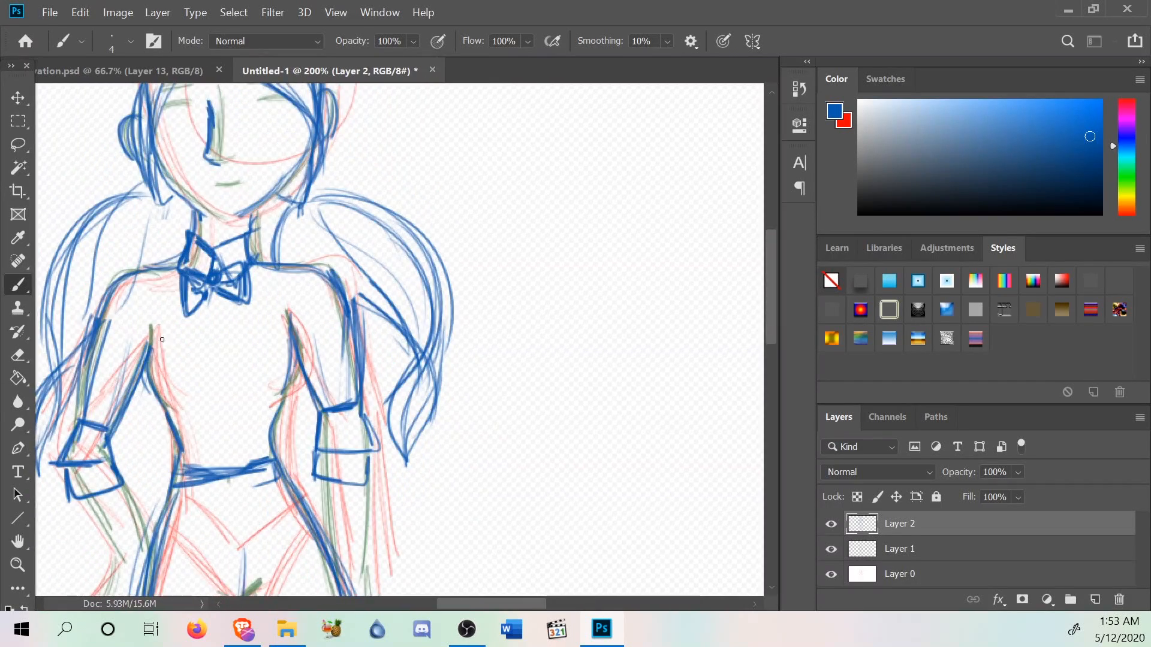
{"action": "left_click", "coordinate": [17, 356]}
{"action": "mouse_move", "coordinate": [178, 271]}
{"action": "left_mouse_down"}
{"action": "mouse_move", "coordinate": [232, 286]}
{"action": "mouse_move", "coordinate": [199, 254]}
{"action": "mouse_move", "coordinate": [182, 288]}
{"action": "mouse_move", "coordinate": [259, 253]}
{"action": "mouse_move", "coordinate": [207, 240]}
{"action": "left_mouse_up"}
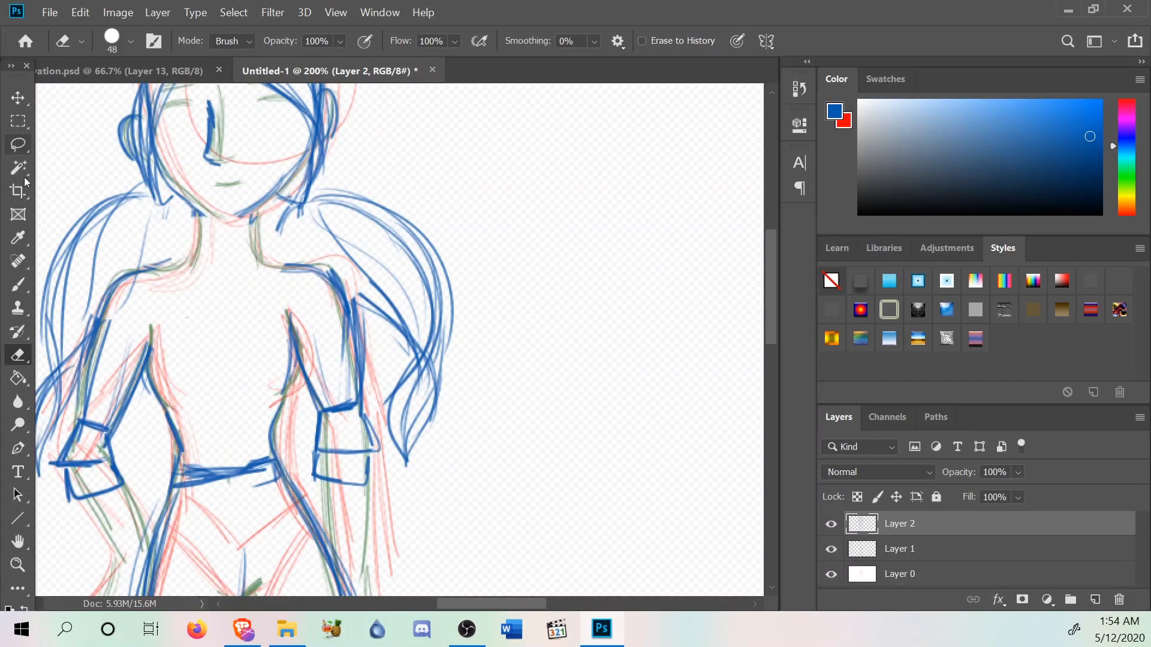
Redraw both sides of the neck with the blue brush, curving the lines into the shoulders.
{"action": "left_click", "coordinate": [10, 287]}
{"action": "scroll", "coordinate": [219, 354], "scroll_direction": "up", "scroll_amount": 4}
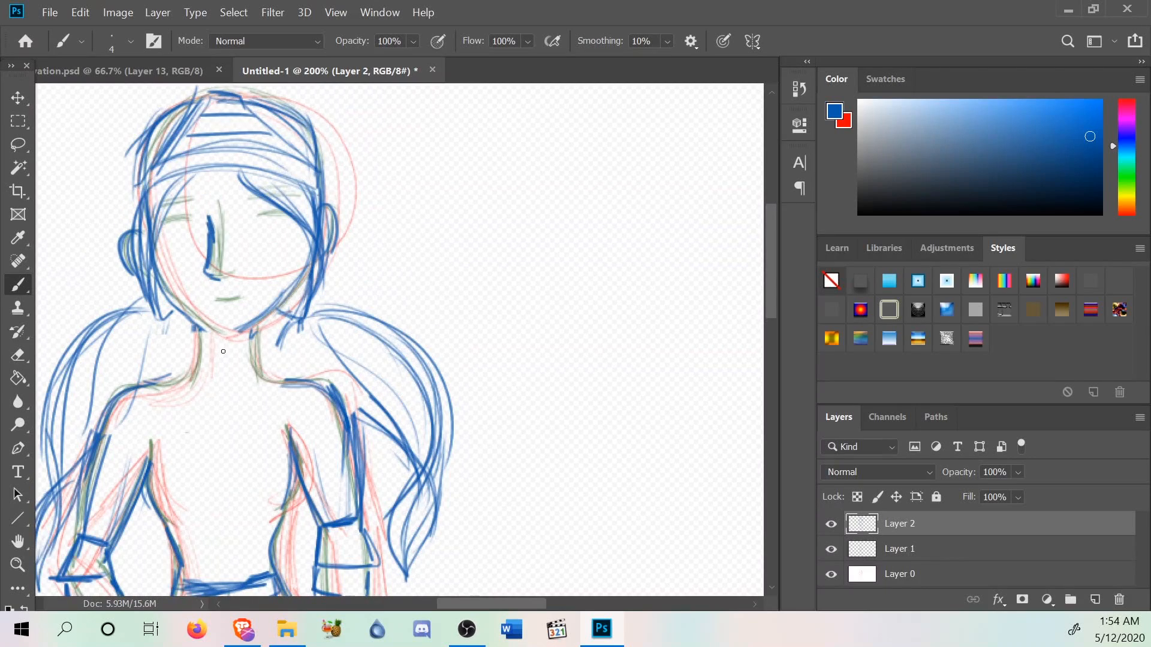
{"action": "mouse_move", "coordinate": [210, 335]}
{"action": "left_mouse_down"}
{"action": "mouse_move", "coordinate": [260, 319]}
{"action": "mouse_move", "coordinate": [247, 323]}
{"action": "mouse_move", "coordinate": [248, 375]}
{"action": "left_mouse_up"}
{"action": "right_click", "coordinate": [252, 331]}
{"action": "left_click_drag", "start_coordinate": [247, 328], "coordinate": [246, 376]}
{"action": "mouse_move", "coordinate": [201, 336]}
{"action": "left_mouse_down"}
{"action": "mouse_move", "coordinate": [198, 374]}
{"action": "mouse_move", "coordinate": [198, 349]}
{"action": "mouse_move", "coordinate": [249, 375]}
{"action": "left_mouse_up"}
{"action": "mouse_move", "coordinate": [250, 336]}
{"action": "left_mouse_down"}
{"action": "mouse_move", "coordinate": [292, 381]}
{"action": "mouse_move", "coordinate": [315, 381]}
{"action": "mouse_move", "coordinate": [330, 398]}
{"action": "left_mouse_up"}
{"action": "left_click_drag", "start_coordinate": [193, 355], "coordinate": [157, 381]}
{"action": "left_click_drag", "start_coordinate": [188, 361], "coordinate": [148, 384]}
Erase the sleeve cuffs at both elbows of the figure.
{"action": "scroll", "coordinate": [464, 449], "scroll_direction": "down", "scroll_amount": 5}
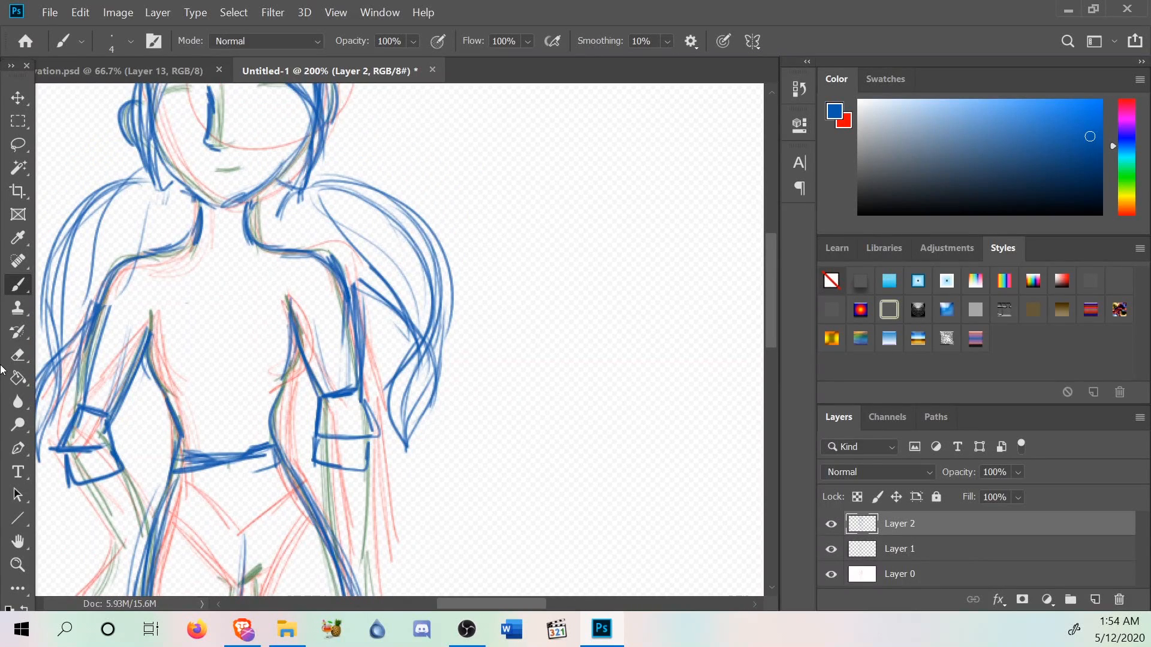
{"action": "left_click", "coordinate": [18, 354]}
{"action": "mouse_move", "coordinate": [360, 455]}
{"action": "left_mouse_down"}
{"action": "mouse_move", "coordinate": [329, 419]}
{"action": "mouse_move", "coordinate": [334, 444]}
{"action": "mouse_move", "coordinate": [378, 400]}
{"action": "left_mouse_up"}
{"action": "mouse_move", "coordinate": [102, 444]}
{"action": "left_mouse_down"}
{"action": "mouse_move", "coordinate": [84, 470]}
{"action": "mouse_move", "coordinate": [78, 424]}
{"action": "mouse_move", "coordinate": [82, 450]}
{"action": "mouse_move", "coordinate": [98, 437]}
{"action": "mouse_move", "coordinate": [56, 470]}
{"action": "left_mouse_up"}
{"action": "scroll", "coordinate": [348, 467], "scroll_direction": "down", "scroll_amount": 3}
{"action": "scroll", "coordinate": [347, 467], "scroll_direction": "up", "scroll_amount": 5}
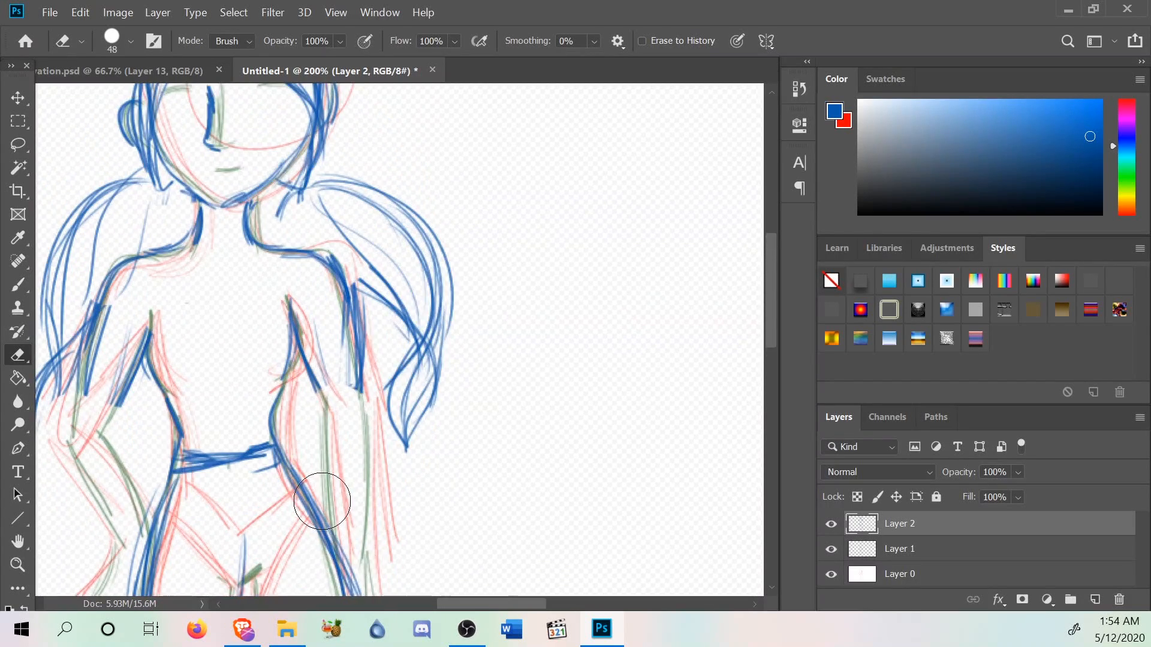
{"action": "key", "text": "b"}
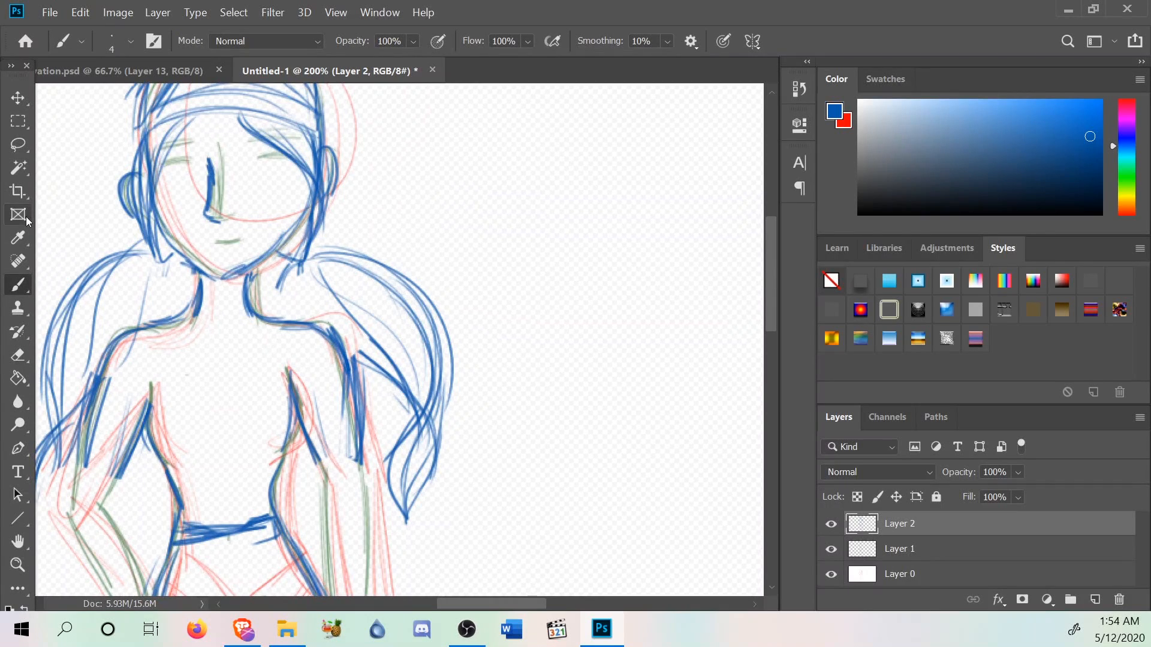
{"action": "scroll", "coordinate": [346, 406], "scroll_direction": "down", "scroll_amount": 8}
{"action": "scroll", "coordinate": [448, 371], "scroll_direction": "up", "scroll_amount": 8}
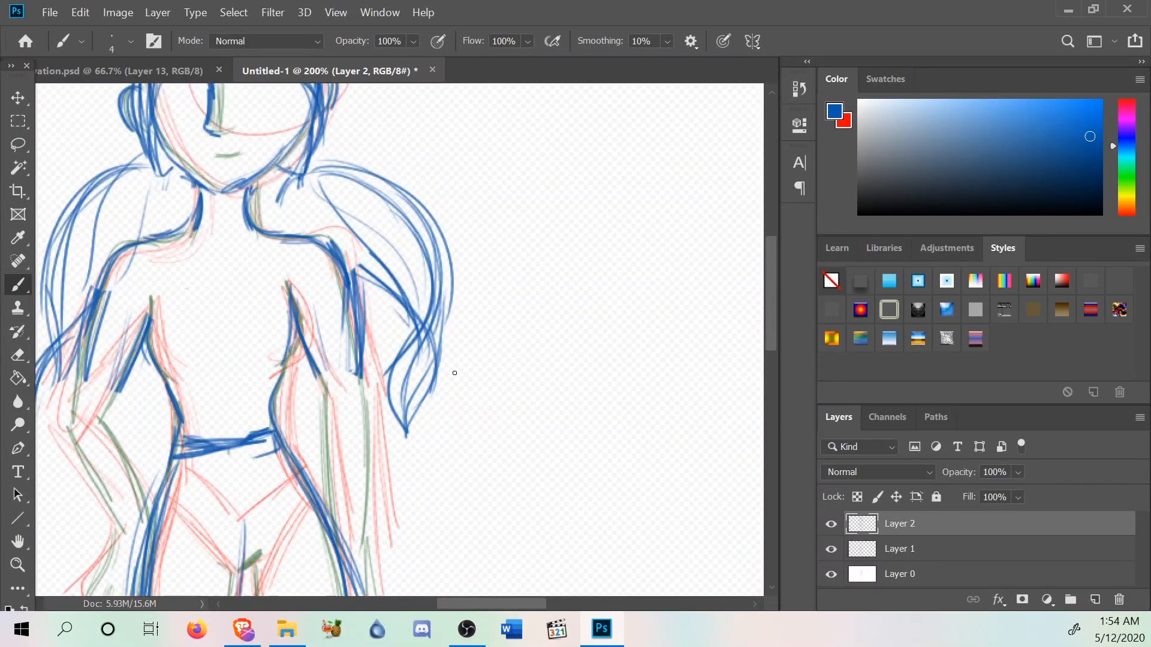
{"action": "scroll", "coordinate": [17, 279], "scroll_direction": "down", "scroll_amount": 2}
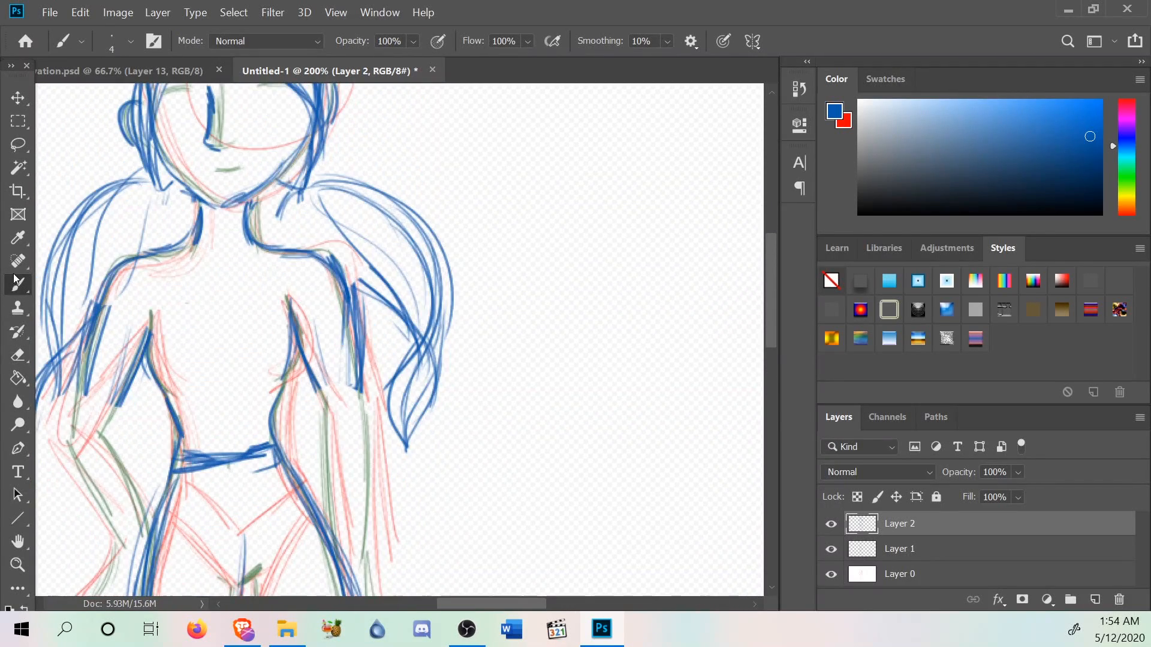
{"action": "left_click", "coordinate": [18, 331]}
{"action": "mouse_move", "coordinate": [128, 314]}
{"action": "left_mouse_down"}
{"action": "mouse_move", "coordinate": [110, 319]}
{"action": "mouse_move", "coordinate": [94, 391]}
{"action": "left_mouse_up"}
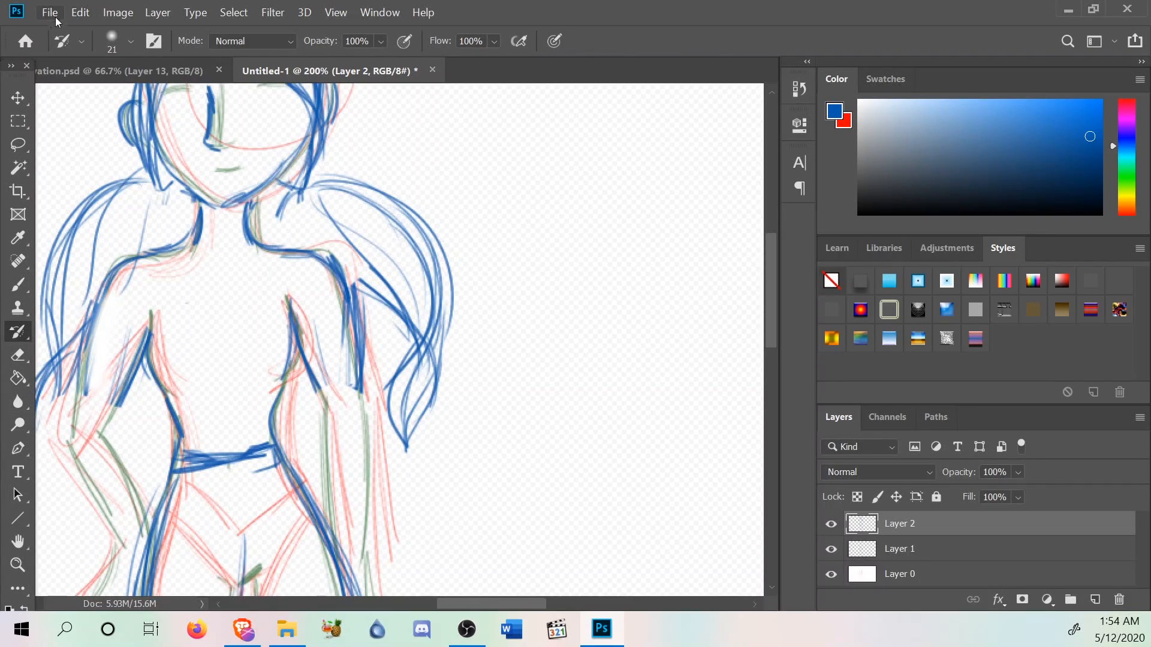
{"action": "left_click", "coordinate": [81, 12]}
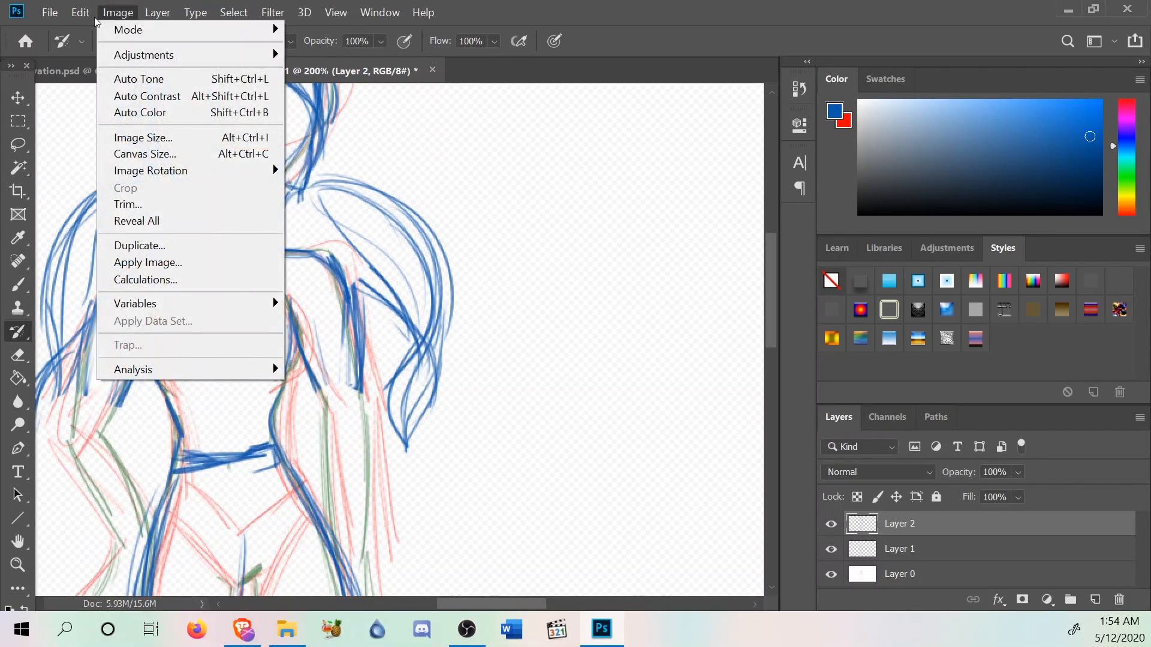
{"action": "left_click", "coordinate": [87, 14]}
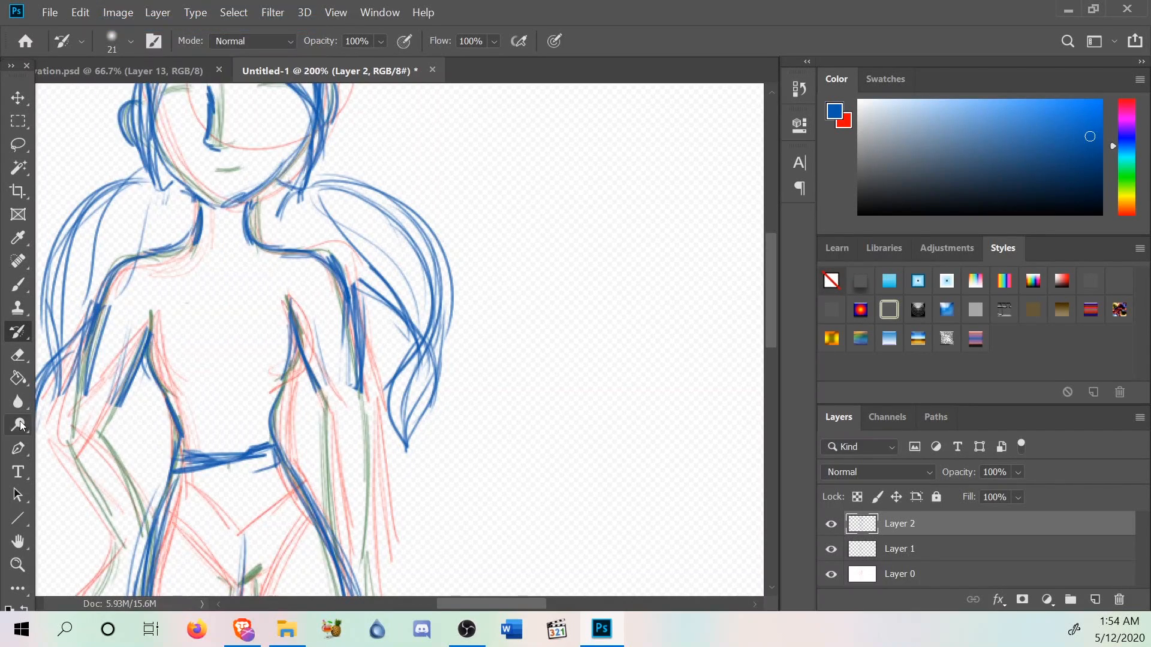
Erase the blue sleeve lines along both upper arms.
{"action": "left_click", "coordinate": [18, 355]}
{"action": "mouse_move", "coordinate": [104, 327]}
{"action": "left_mouse_down"}
{"action": "mouse_move", "coordinate": [95, 390]}
{"action": "mouse_move", "coordinate": [137, 334]}
{"action": "mouse_move", "coordinate": [130, 308]}
{"action": "left_mouse_up"}
{"action": "mouse_move", "coordinate": [333, 264]}
{"action": "left_mouse_down"}
{"action": "mouse_move", "coordinate": [350, 329]}
{"action": "mouse_move", "coordinate": [349, 367]}
{"action": "mouse_move", "coordinate": [334, 368]}
{"action": "left_mouse_up"}
Redraw the inner and outer lines of both upper arms with the blue brush, from the shoulders down to the elbows.
{"action": "key", "text": "b"}
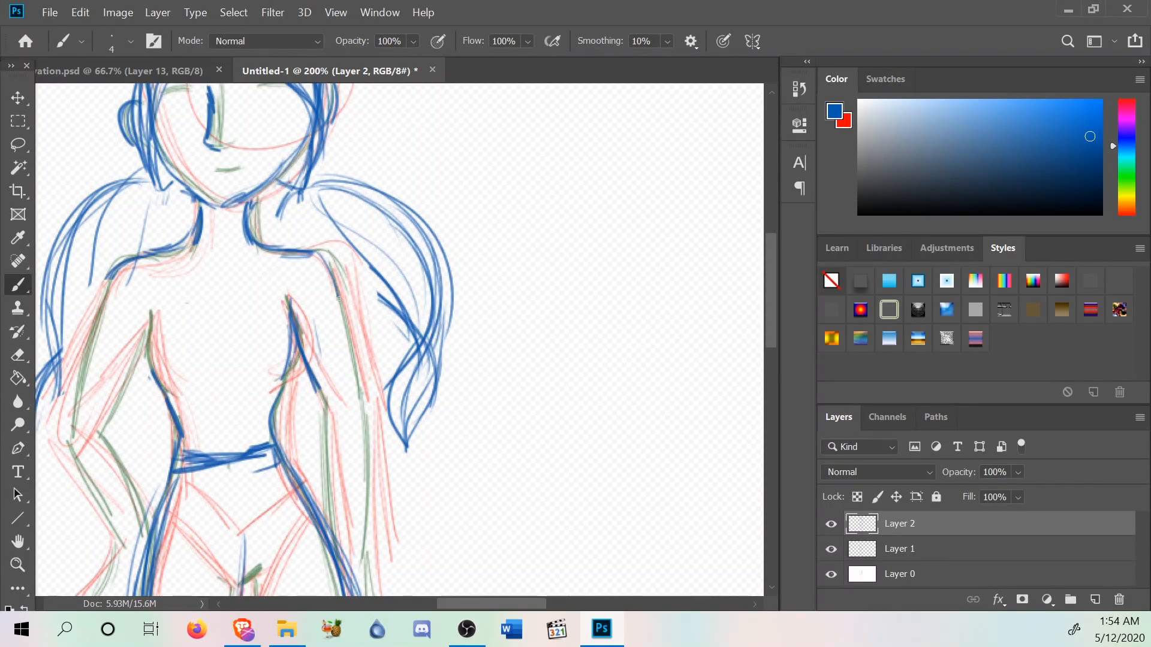
{"action": "left_click_drag", "start_coordinate": [357, 336], "coordinate": [361, 369]}
{"action": "left_click_drag", "start_coordinate": [329, 274], "coordinate": [363, 386]}
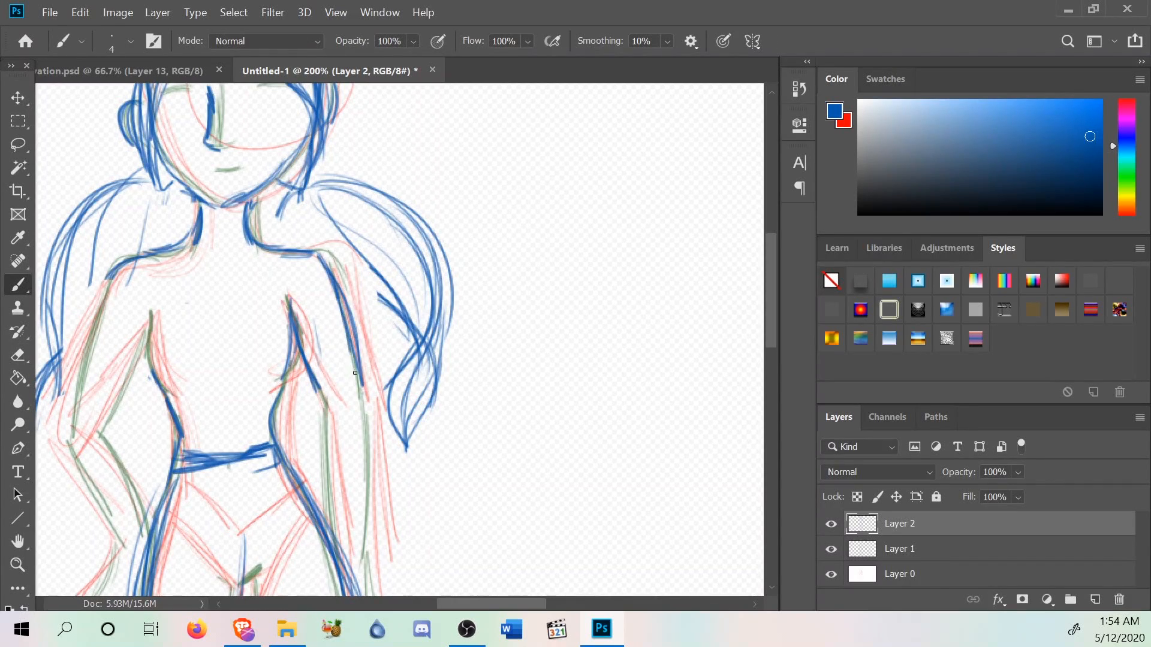
{"action": "left_click_drag", "start_coordinate": [109, 274], "coordinate": [74, 416]}
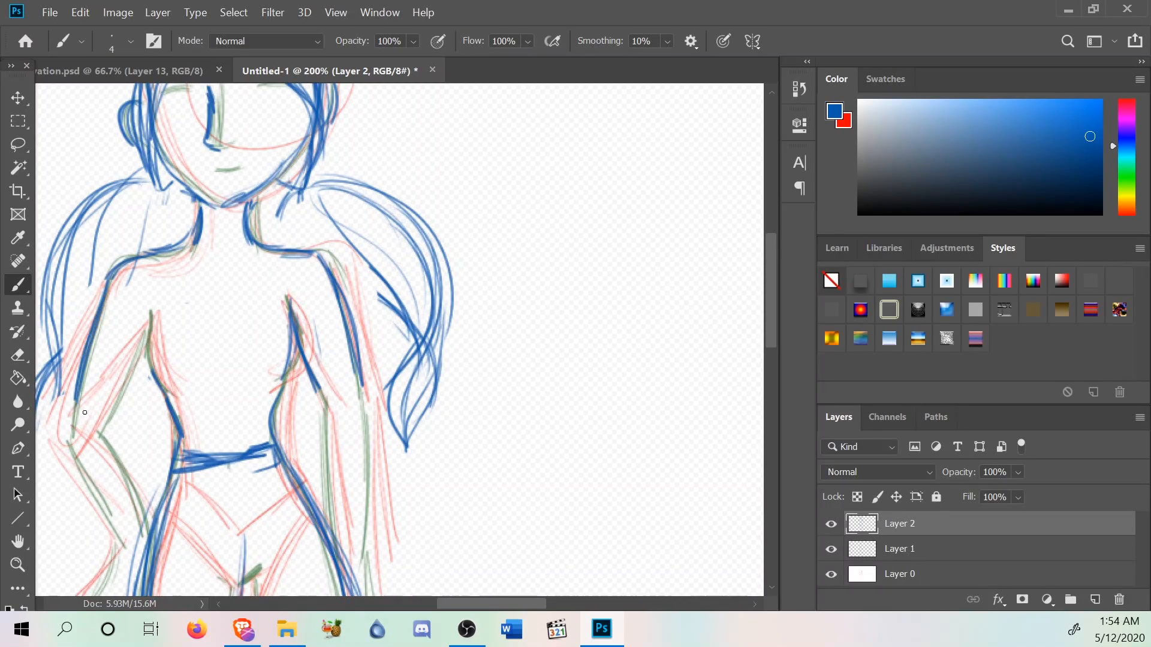
{"action": "left_click_drag", "start_coordinate": [137, 341], "coordinate": [100, 430]}
{"action": "left_click_drag", "start_coordinate": [158, 301], "coordinate": [119, 393]}
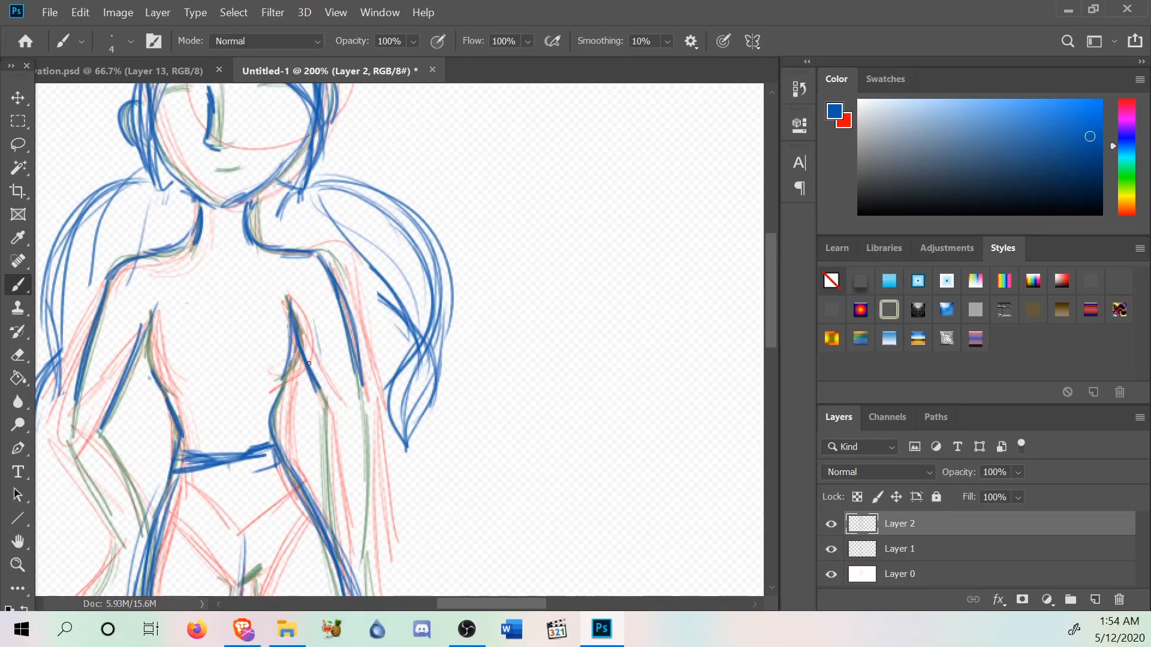
{"action": "left_click_drag", "start_coordinate": [303, 343], "coordinate": [332, 425]}
{"action": "mouse_move", "coordinate": [346, 309]}
{"action": "left_mouse_down"}
{"action": "mouse_move", "coordinate": [364, 414]}
{"action": "mouse_move", "coordinate": [363, 401]}
{"action": "left_mouse_up"}
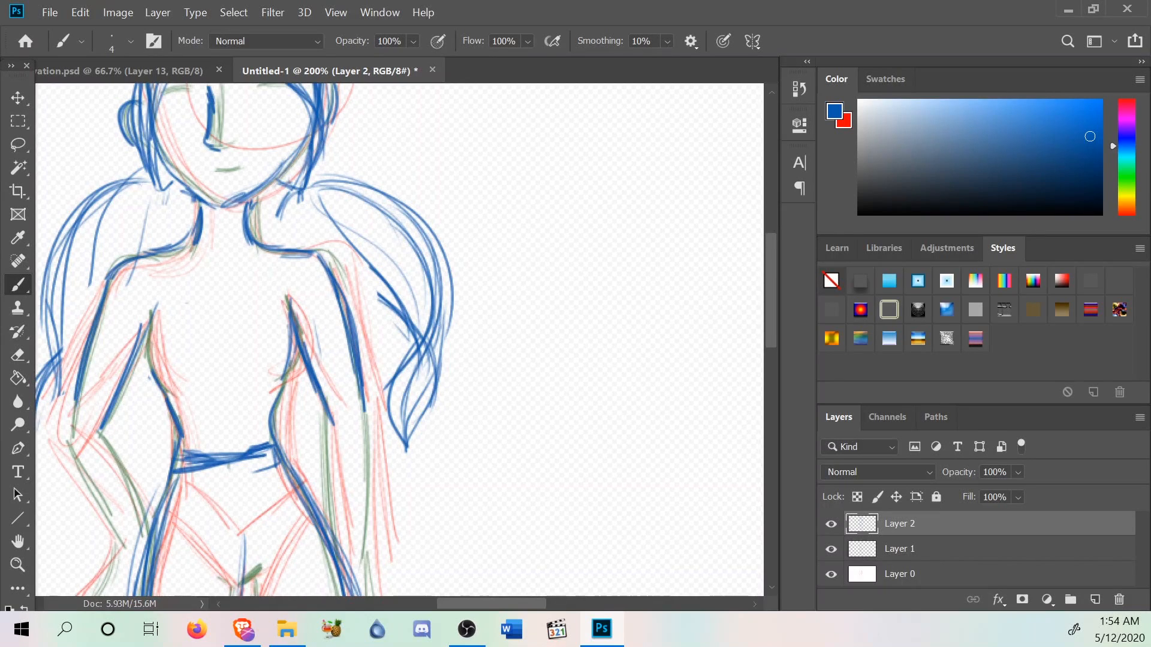
Erase the skirt's hem, the lower part of its side lines and the blue thigh lines just beneath it.
{"action": "scroll", "coordinate": [399, 340], "scroll_direction": "up", "scroll_amount": 4}
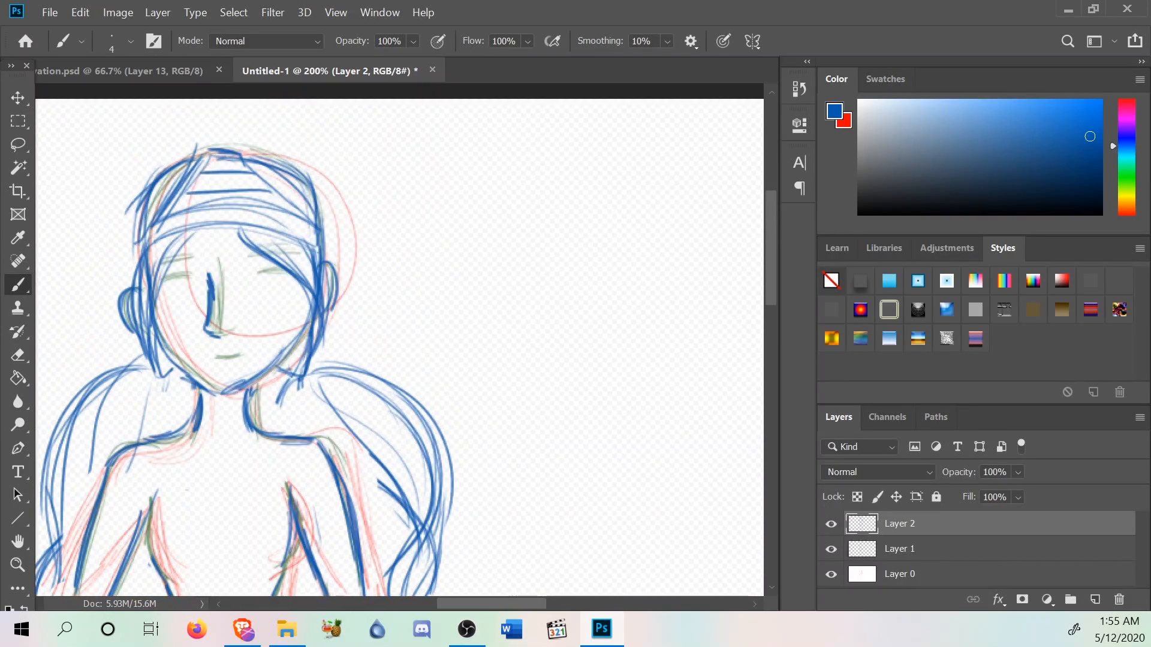
{"action": "scroll", "coordinate": [398, 340], "scroll_direction": "down", "scroll_amount": 10}
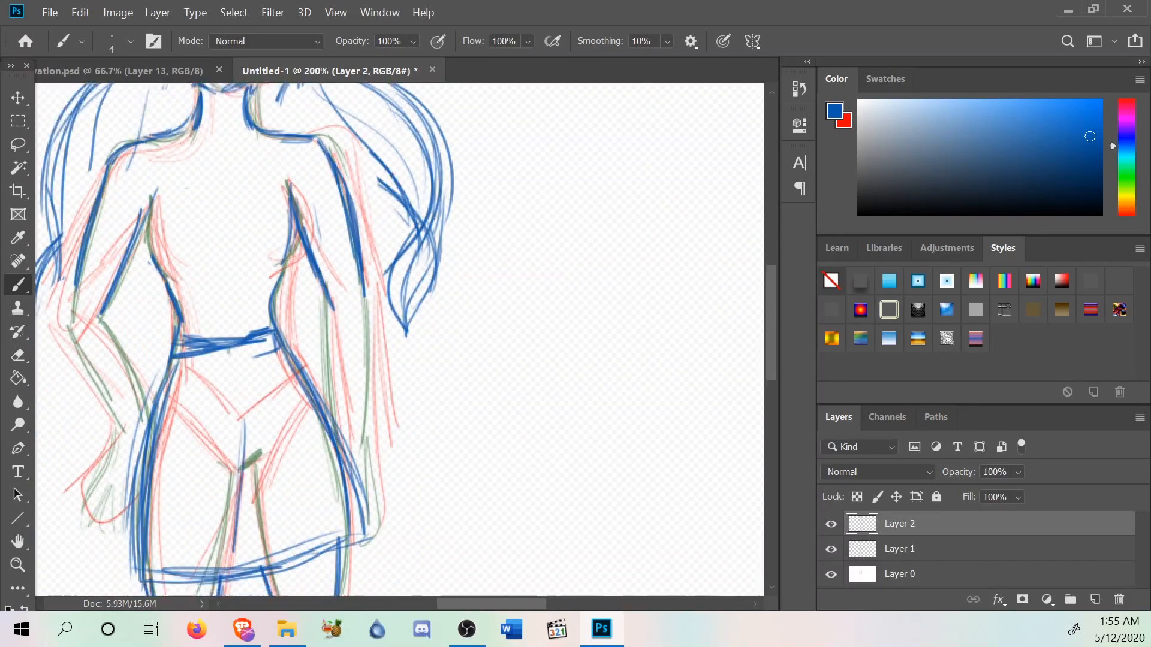
{"action": "scroll", "coordinate": [399, 340], "scroll_direction": "down", "scroll_amount": 1}
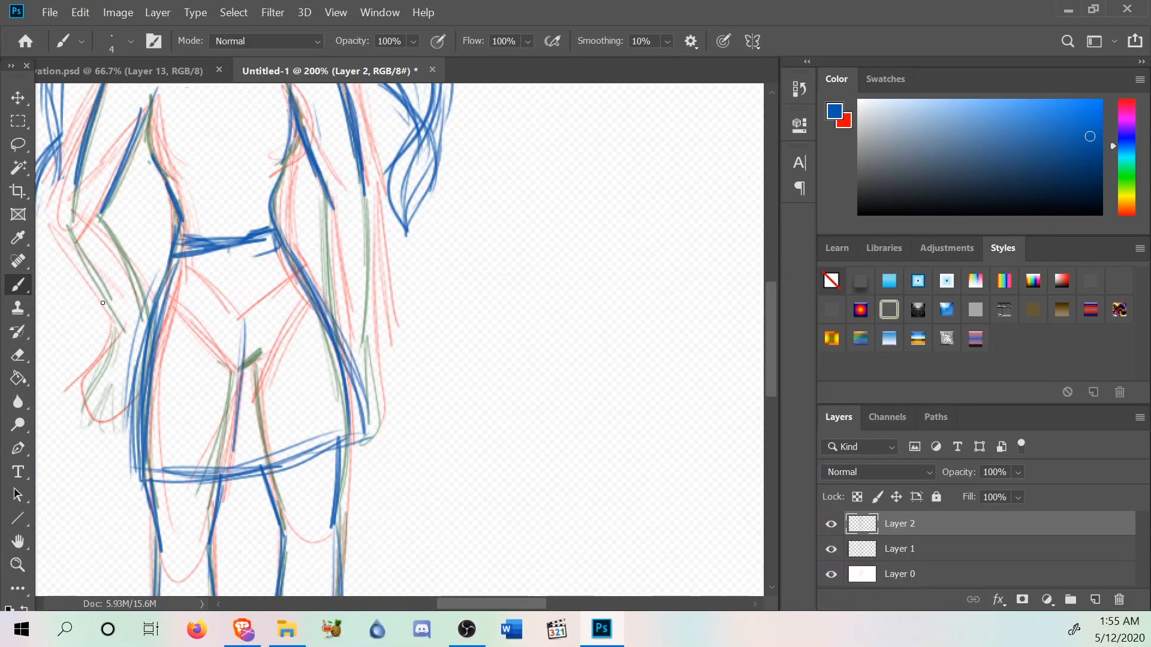
{"action": "left_click", "coordinate": [18, 356]}
{"action": "mouse_move", "coordinate": [396, 419]}
{"action": "left_mouse_down"}
{"action": "mouse_move", "coordinate": [372, 437]}
{"action": "mouse_move", "coordinate": [206, 462]}
{"action": "mouse_move", "coordinate": [235, 482]}
{"action": "mouse_move", "coordinate": [303, 467]}
{"action": "mouse_move", "coordinate": [352, 406]}
{"action": "mouse_move", "coordinate": [311, 347]}
{"action": "left_mouse_up"}
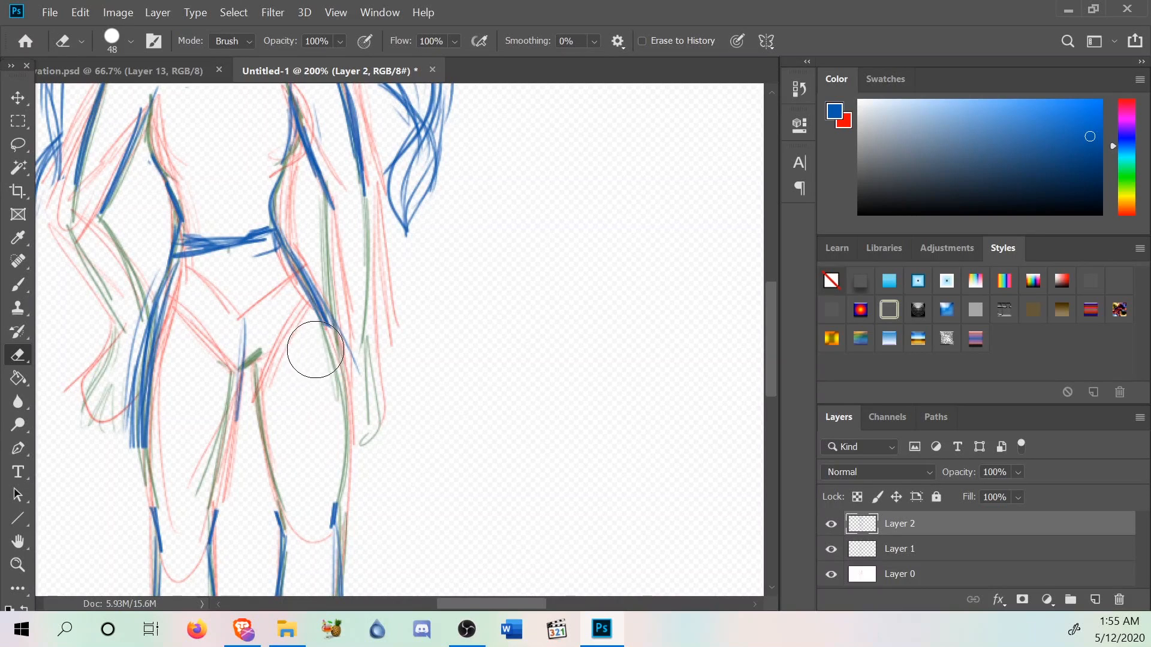
{"action": "mouse_move", "coordinate": [170, 462]}
{"action": "left_mouse_down"}
{"action": "mouse_move", "coordinate": [246, 399]}
{"action": "mouse_move", "coordinate": [260, 366]}
{"action": "mouse_move", "coordinate": [205, 373]}
{"action": "mouse_move", "coordinate": [127, 441]}
{"action": "left_mouse_up"}
Redraw both sides of the skirt with the blue brush and close them with a shorter, curved hem across the thighs.
{"action": "scroll", "coordinate": [198, 468], "scroll_direction": "up", "scroll_amount": 6}
{"action": "scroll", "coordinate": [205, 515], "scroll_direction": "down", "scroll_amount": 2}
{"action": "scroll", "coordinate": [206, 516], "scroll_direction": "down", "scroll_amount": 2}
{"action": "key", "text": "b"}
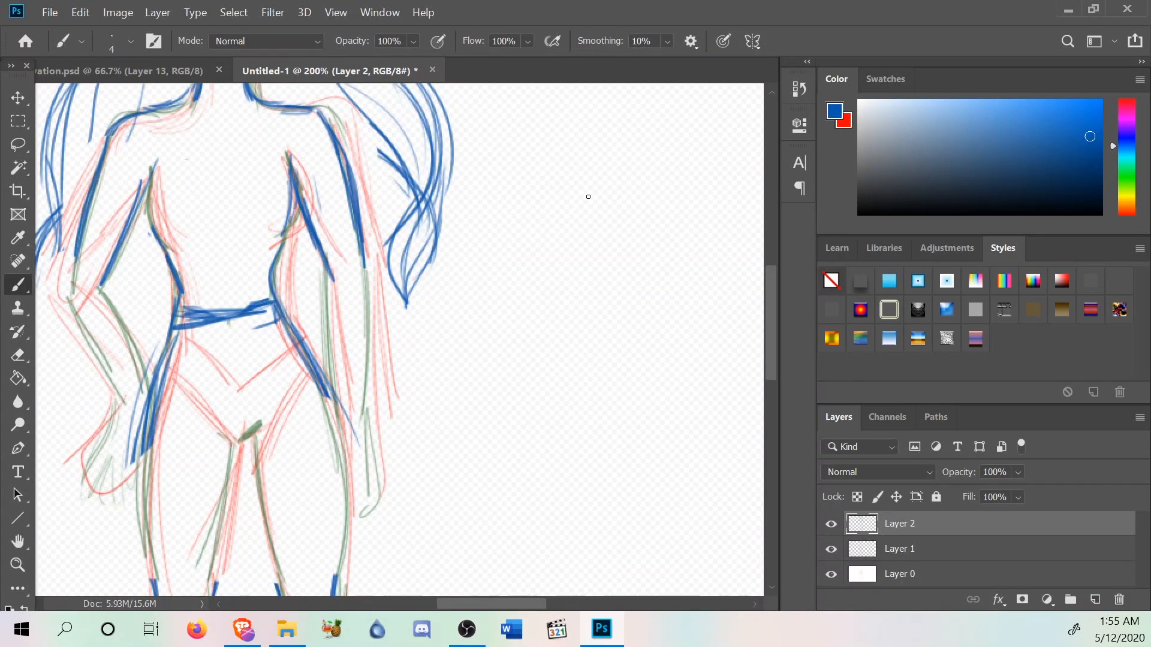
{"action": "mouse_move", "coordinate": [317, 376]}
{"action": "left_mouse_down"}
{"action": "mouse_move", "coordinate": [356, 481]}
{"action": "mouse_move", "coordinate": [352, 450]}
{"action": "left_mouse_up"}
{"action": "left_click_drag", "start_coordinate": [154, 360], "coordinate": [129, 545]}
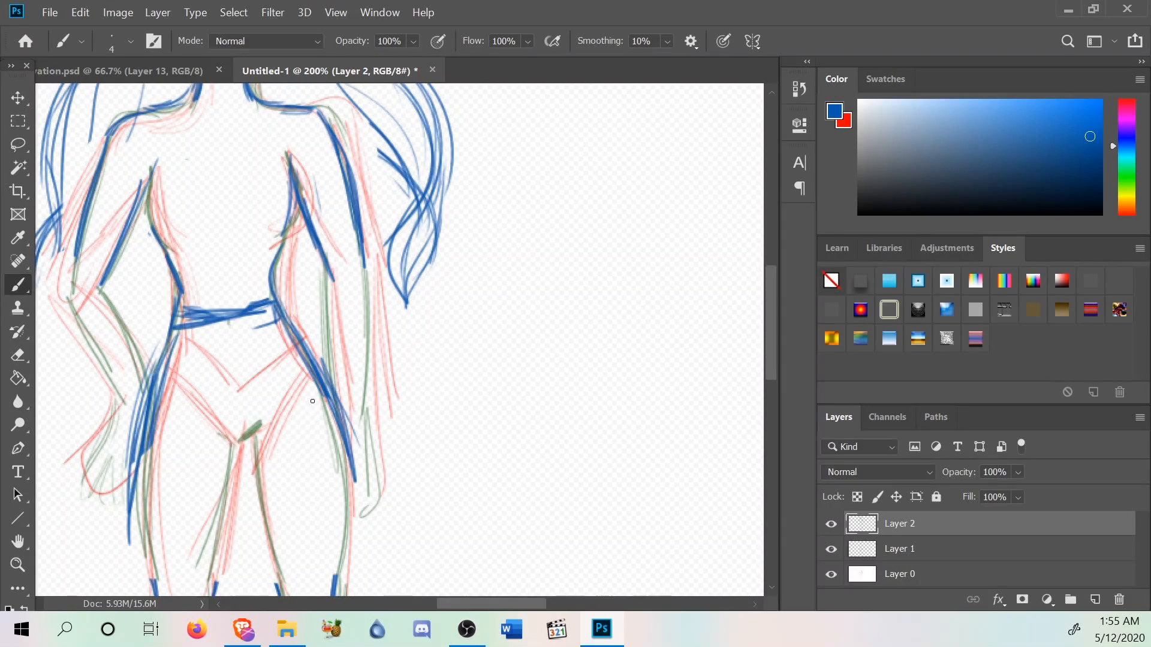
{"action": "mouse_move", "coordinate": [363, 471]}
{"action": "left_mouse_down"}
{"action": "mouse_move", "coordinate": [173, 533]}
{"action": "mouse_move", "coordinate": [154, 507]}
{"action": "left_mouse_up"}
{"action": "left_click_drag", "start_coordinate": [173, 341], "coordinate": [142, 521]}
{"action": "mouse_move", "coordinate": [275, 317]}
{"action": "left_mouse_down"}
{"action": "mouse_move", "coordinate": [363, 497]}
{"action": "mouse_move", "coordinate": [194, 520]}
{"action": "left_mouse_up"}
{"action": "mouse_move", "coordinate": [346, 486]}
{"action": "left_mouse_down"}
{"action": "mouse_move", "coordinate": [236, 516]}
{"action": "mouse_move", "coordinate": [143, 513]}
{"action": "left_mouse_up"}
{"action": "left_click_drag", "start_coordinate": [315, 481], "coordinate": [173, 515]}
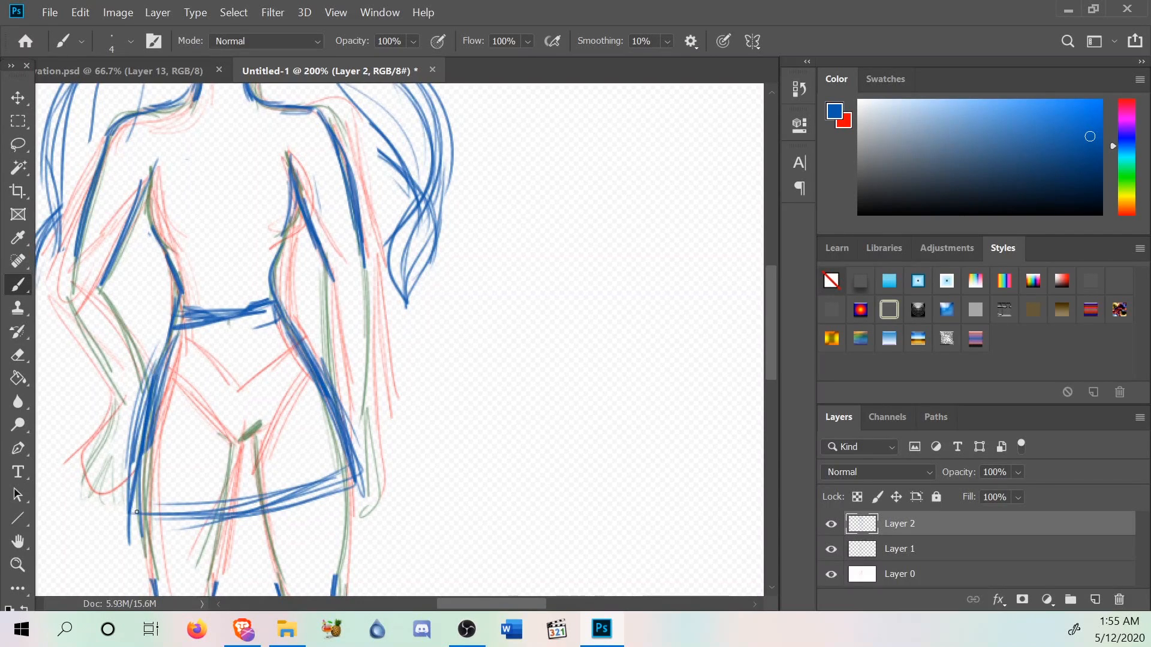
Draw the blue outlines of both thighs from the skirt's hem down to the knees.
{"action": "scroll", "coordinate": [151, 510], "scroll_direction": "up", "scroll_amount": 5}
{"action": "scroll", "coordinate": [270, 413], "scroll_direction": "down", "scroll_amount": 6}
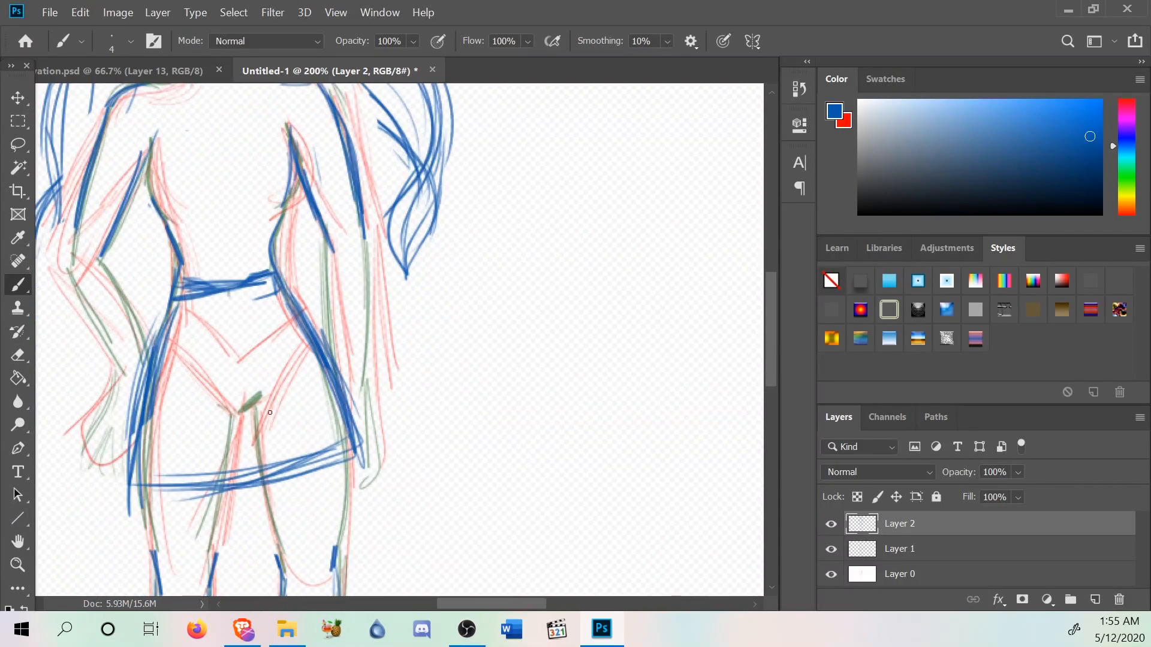
{"action": "scroll", "coordinate": [391, 398], "scroll_direction": "down", "scroll_amount": 4}
{"action": "left_click_drag", "start_coordinate": [265, 385], "coordinate": [283, 457]}
{"action": "mouse_move", "coordinate": [339, 428]}
{"action": "left_mouse_down"}
{"action": "mouse_move", "coordinate": [338, 354]}
{"action": "mouse_move", "coordinate": [341, 445]}
{"action": "mouse_move", "coordinate": [340, 396]}
{"action": "left_mouse_up"}
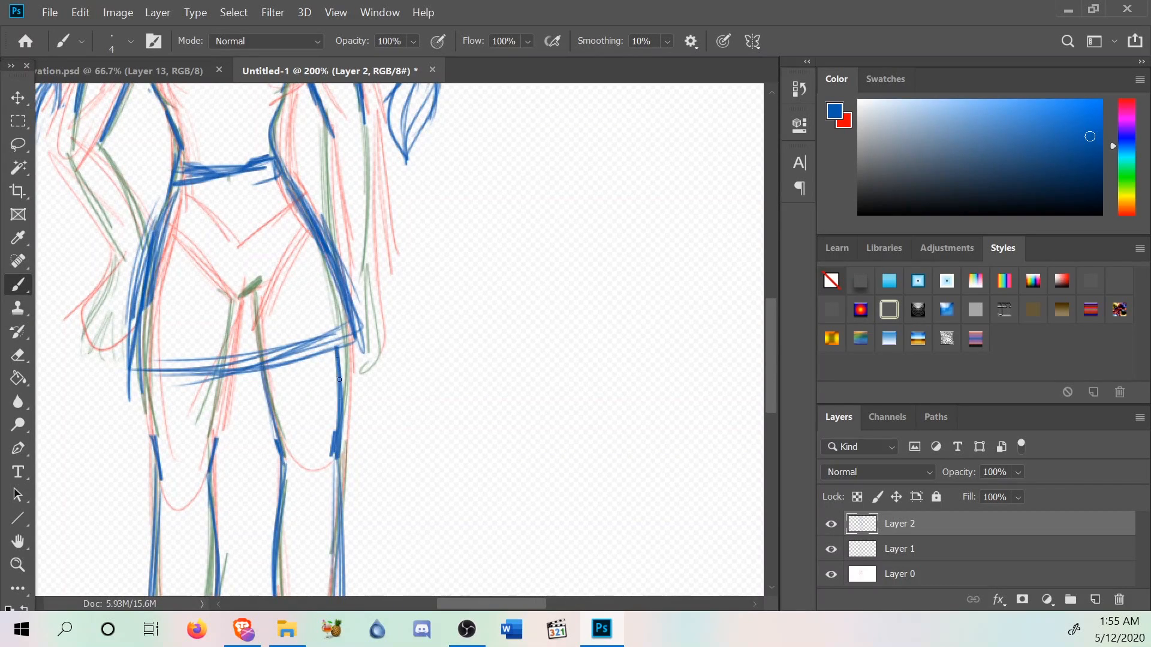
{"action": "mouse_move", "coordinate": [210, 463]}
{"action": "left_mouse_down"}
{"action": "mouse_move", "coordinate": [223, 375]}
{"action": "mouse_move", "coordinate": [216, 454]}
{"action": "left_mouse_up"}
{"action": "left_click_drag", "start_coordinate": [143, 372], "coordinate": [151, 464]}
Look over the whole figure from the head down to the legs.
{"action": "scroll", "coordinate": [122, 390], "scroll_direction": "up", "scroll_amount": 3}
{"action": "scroll", "coordinate": [351, 372], "scroll_direction": "up", "scroll_amount": 10}
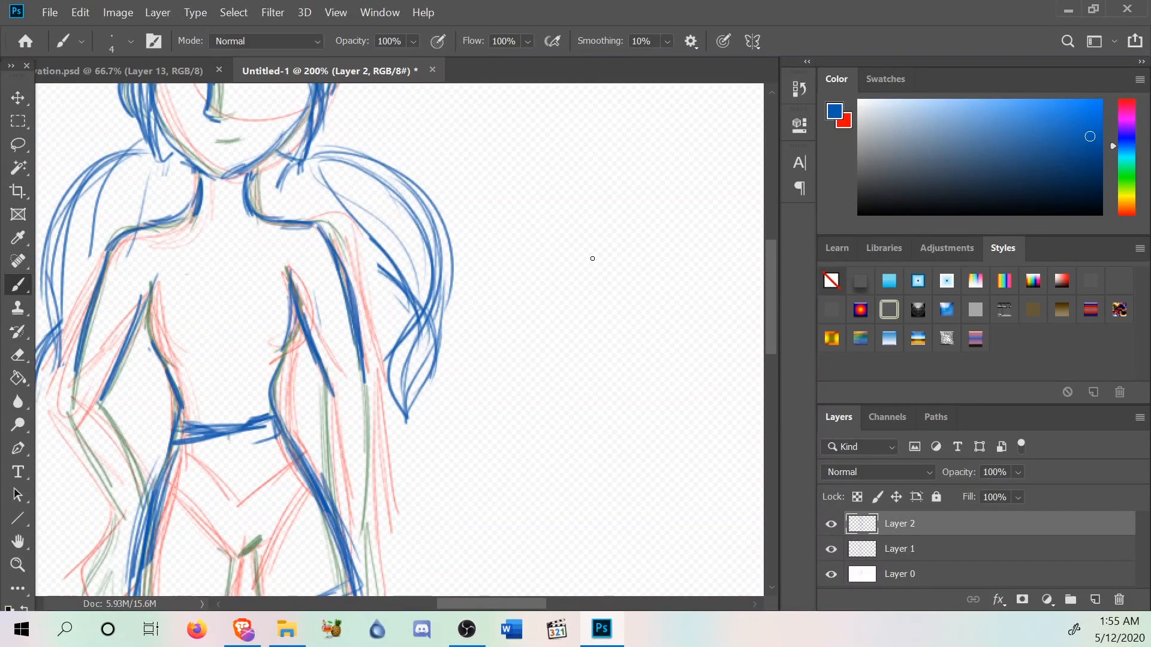
{"action": "scroll", "coordinate": [573, 244], "scroll_direction": "down", "scroll_amount": 7}
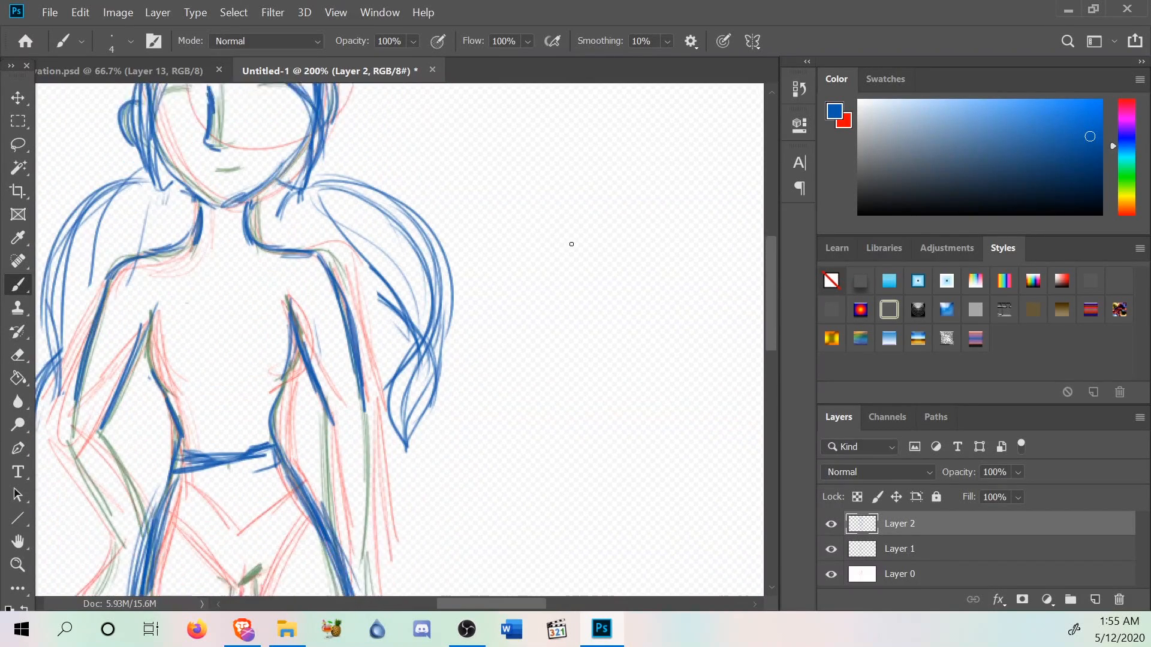
{"action": "scroll", "coordinate": [766, 273], "scroll_direction": "up", "scroll_amount": 6}
{"action": "scroll", "coordinate": [746, 295], "scroll_direction": "down", "scroll_amount": 3}
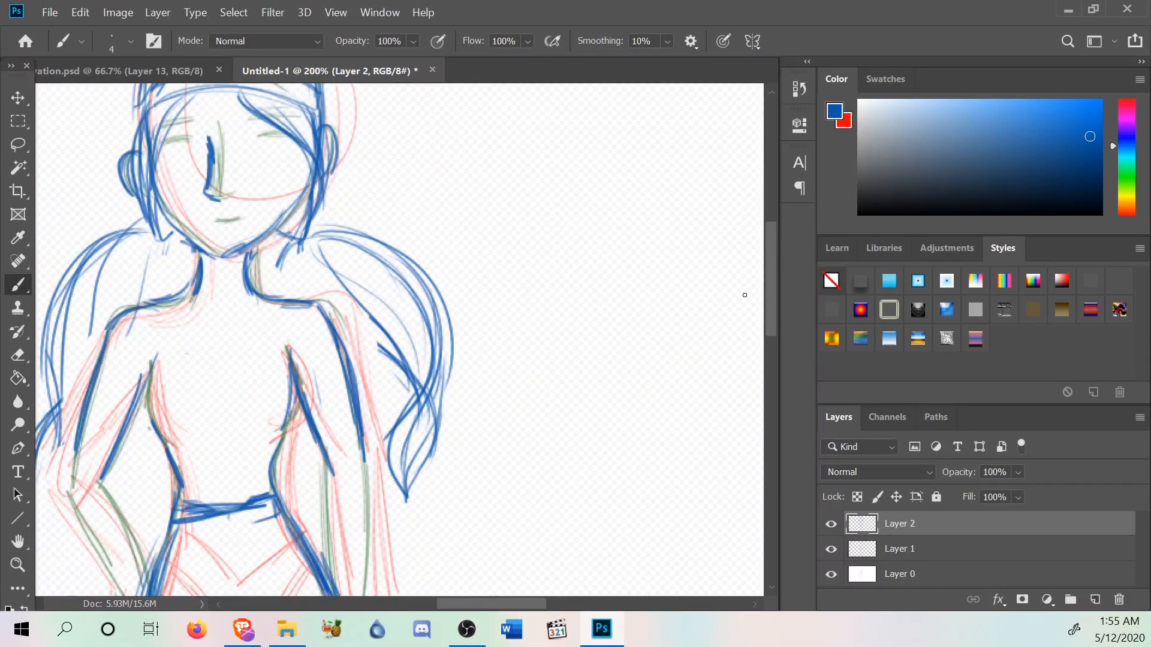
{"action": "scroll", "coordinate": [745, 295], "scroll_direction": "down", "scroll_amount": 14}
{"action": "scroll", "coordinate": [733, 318], "scroll_direction": "down", "scroll_amount": 2}
{"action": "scroll", "coordinate": [726, 327], "scroll_direction": "up", "scroll_amount": 7}
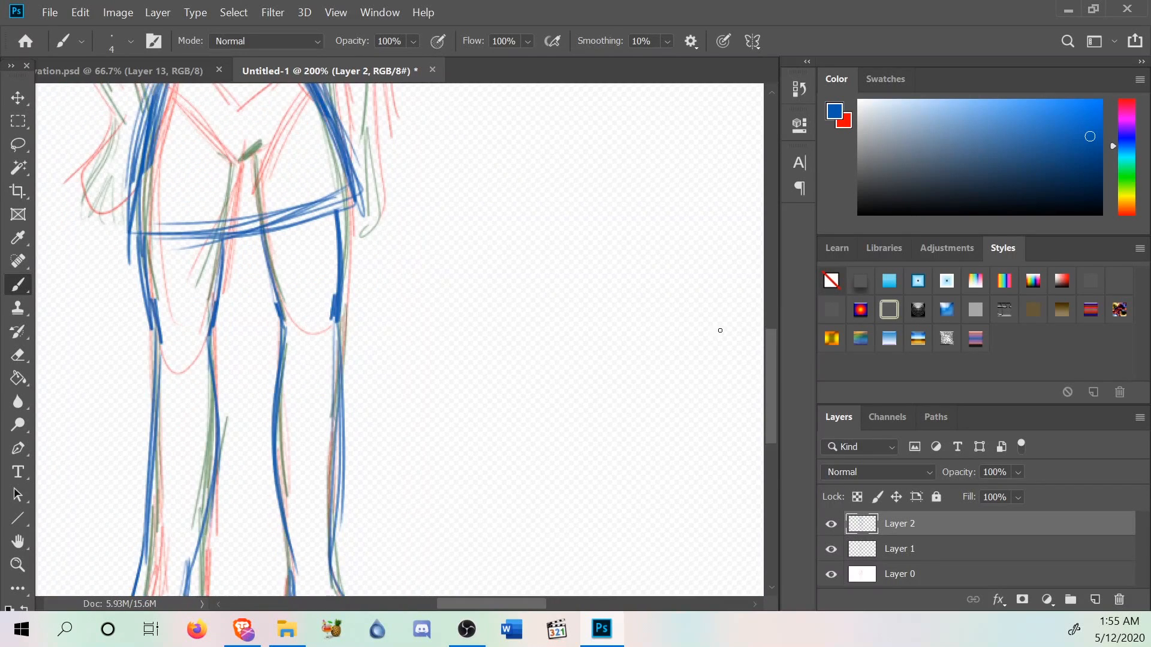
Erase the blue inner line of the left-hand leg between the knee and the ankle.
{"action": "scroll", "coordinate": [722, 330], "scroll_direction": "down", "scroll_amount": 5}
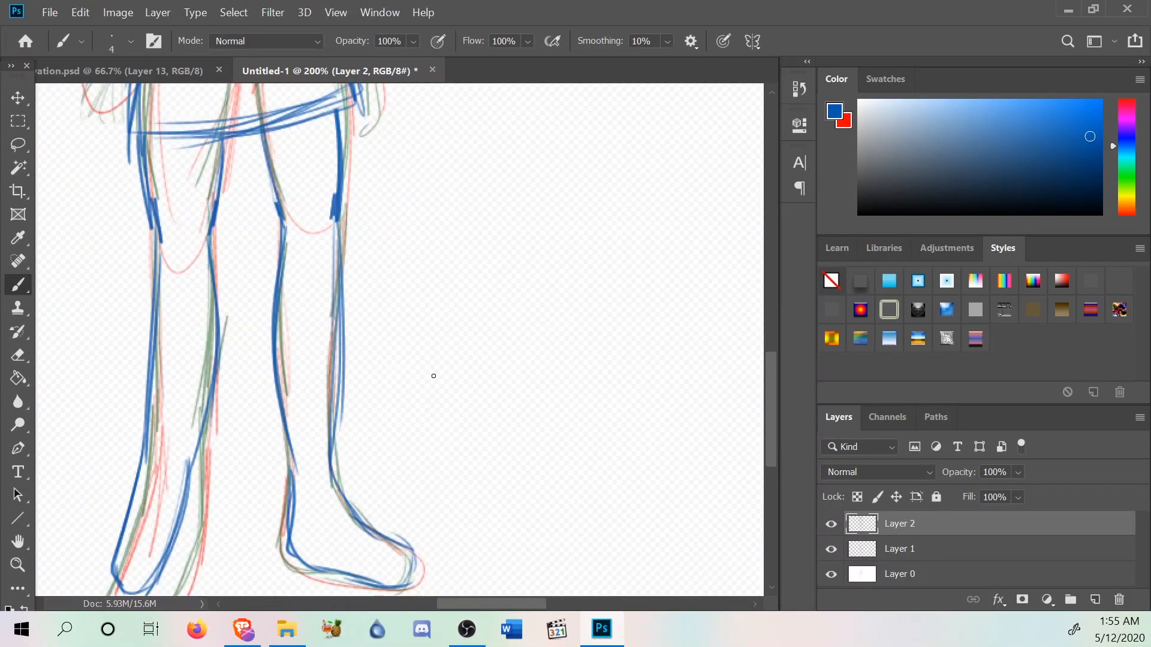
{"action": "left_click", "coordinate": [17, 356]}
{"action": "mouse_move", "coordinate": [219, 250]}
{"action": "left_mouse_down"}
{"action": "mouse_move", "coordinate": [187, 377]}
{"action": "mouse_move", "coordinate": [207, 220]}
{"action": "left_mouse_up"}
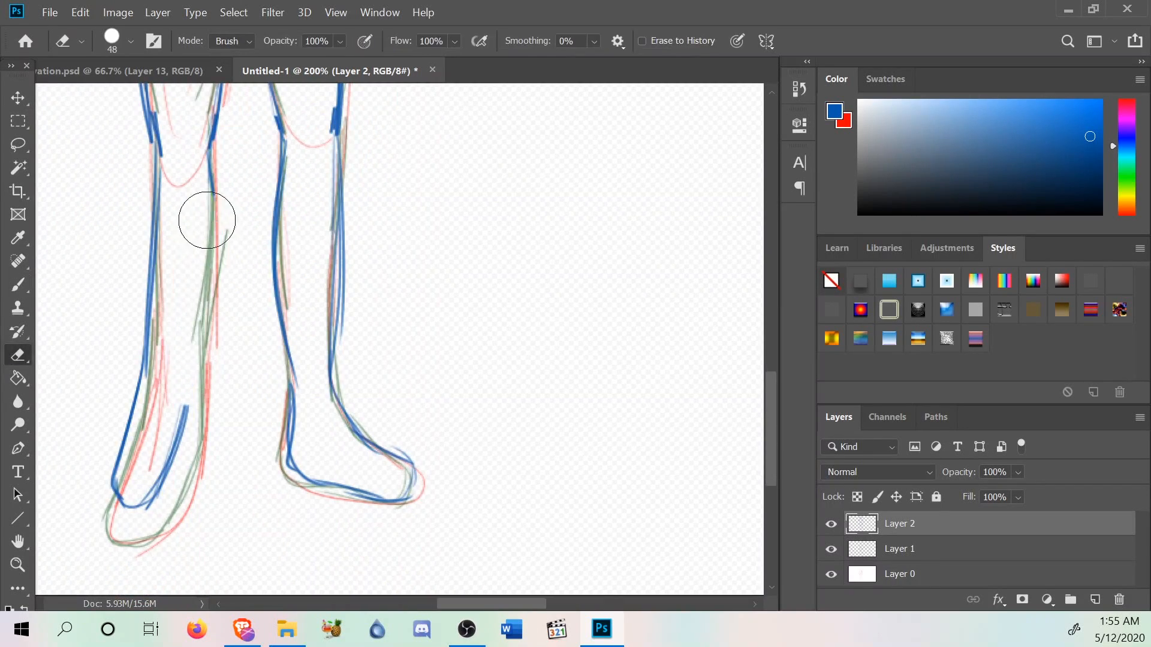
Redraw the left-hand leg's inner calf line down to the foot with the blue brush and reinforce its outer line.
{"action": "left_click", "coordinate": [18, 284]}
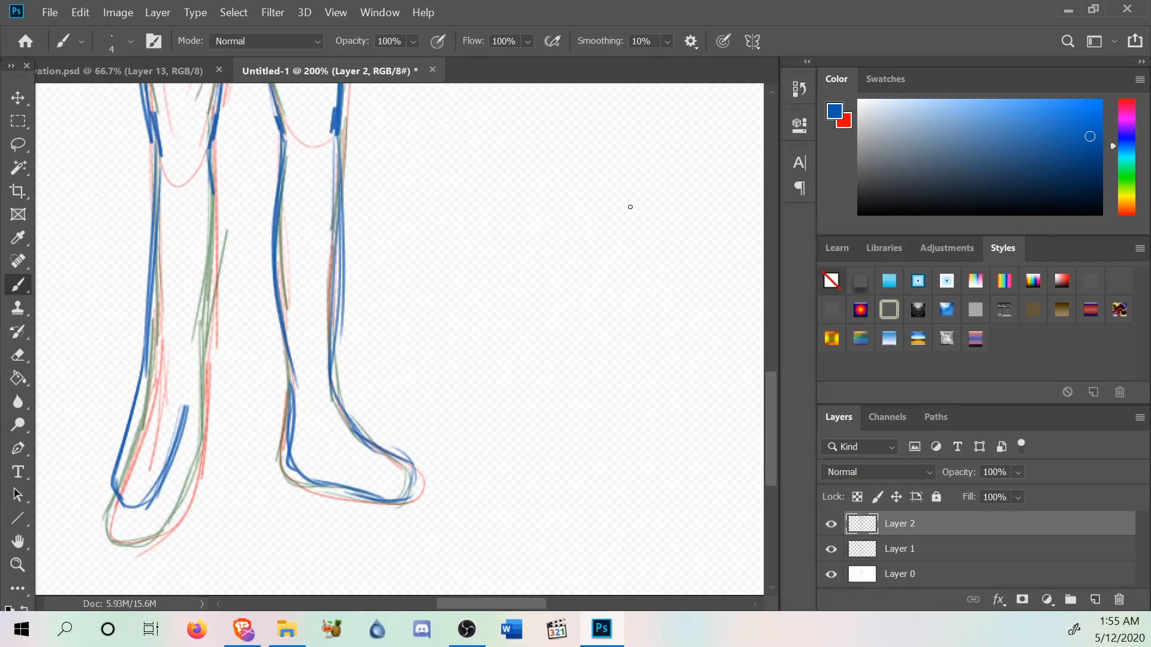
{"action": "left_click_drag", "start_coordinate": [199, 347], "coordinate": [184, 414]}
{"action": "left_click_drag", "start_coordinate": [220, 216], "coordinate": [201, 356]}
{"action": "left_click_drag", "start_coordinate": [217, 171], "coordinate": [203, 354]}
{"action": "left_click_drag", "start_coordinate": [210, 249], "coordinate": [194, 376]}
{"action": "left_click_drag", "start_coordinate": [212, 201], "coordinate": [183, 381]}
{"action": "left_click_drag", "start_coordinate": [211, 261], "coordinate": [201, 356]}
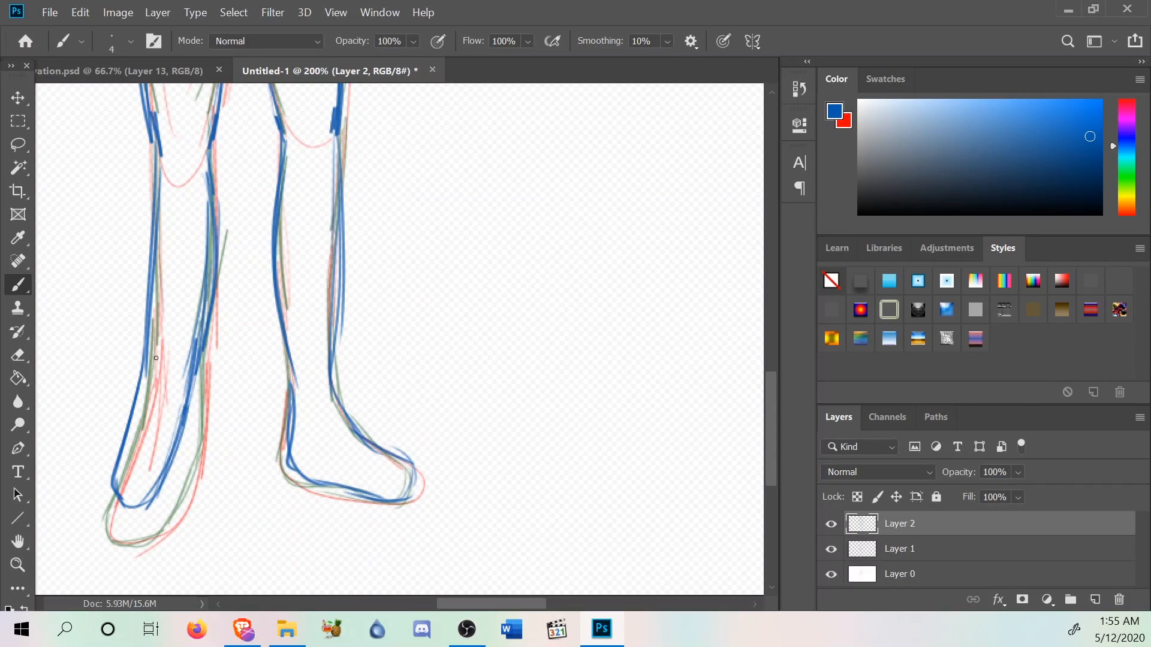
{"action": "left_click_drag", "start_coordinate": [152, 195], "coordinate": [136, 424]}
{"action": "left_click_drag", "start_coordinate": [146, 361], "coordinate": [108, 468]}
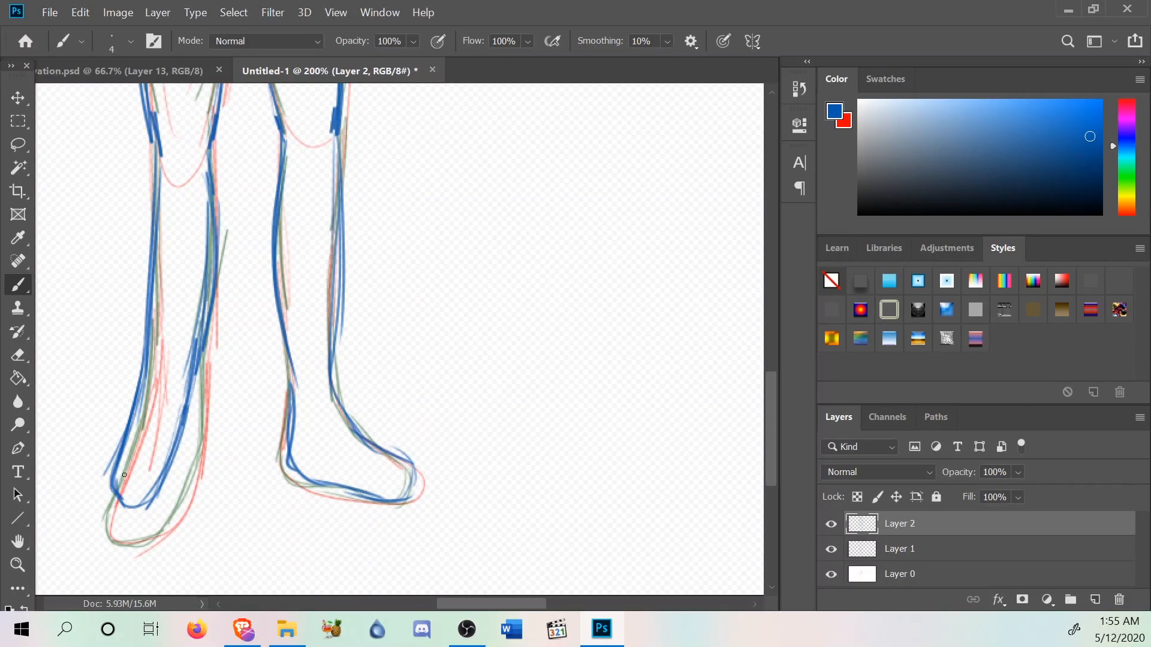
{"action": "scroll", "coordinate": [133, 442], "scroll_direction": "up", "scroll_amount": 2}
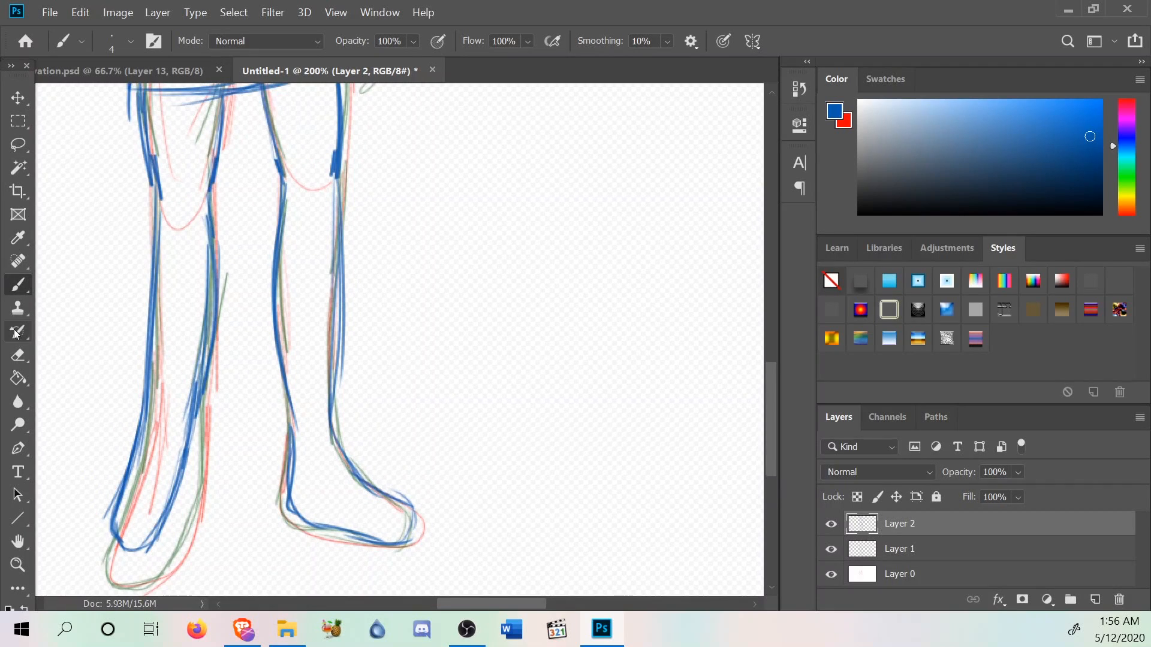
{"action": "left_click", "coordinate": [18, 355]}
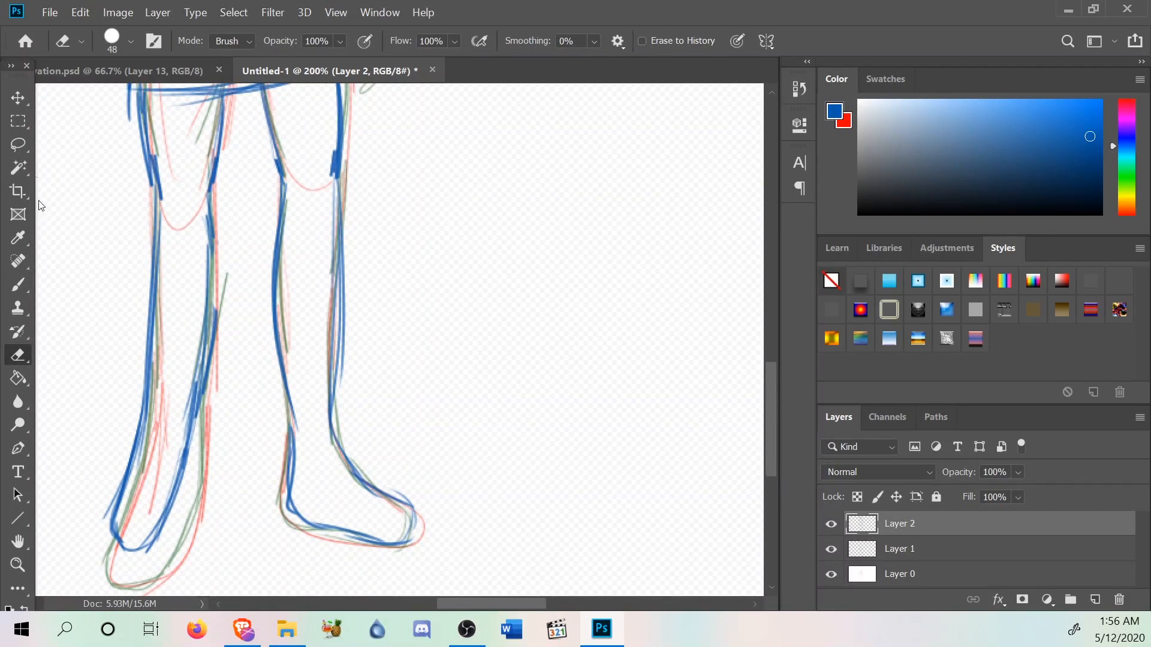
{"action": "left_click", "coordinate": [90, 10]}
{"action": "left_click", "coordinate": [91, 29]}
{"action": "left_click", "coordinate": [88, 8]}
{"action": "left_click", "coordinate": [135, 24]}
Draw both forearms with the blue brush, following the green guide lines from the elbows to the wrists.
{"action": "scroll", "coordinate": [367, 287], "scroll_direction": "up", "scroll_amount": 10}
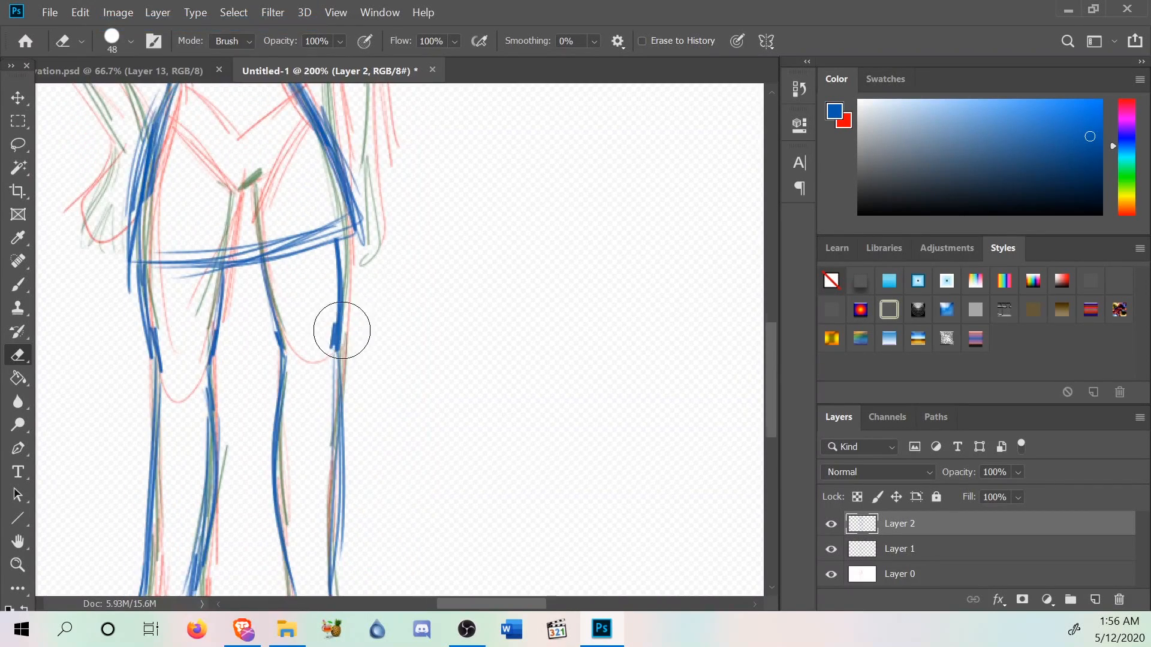
{"action": "scroll", "coordinate": [333, 348], "scroll_direction": "up", "scroll_amount": 8}
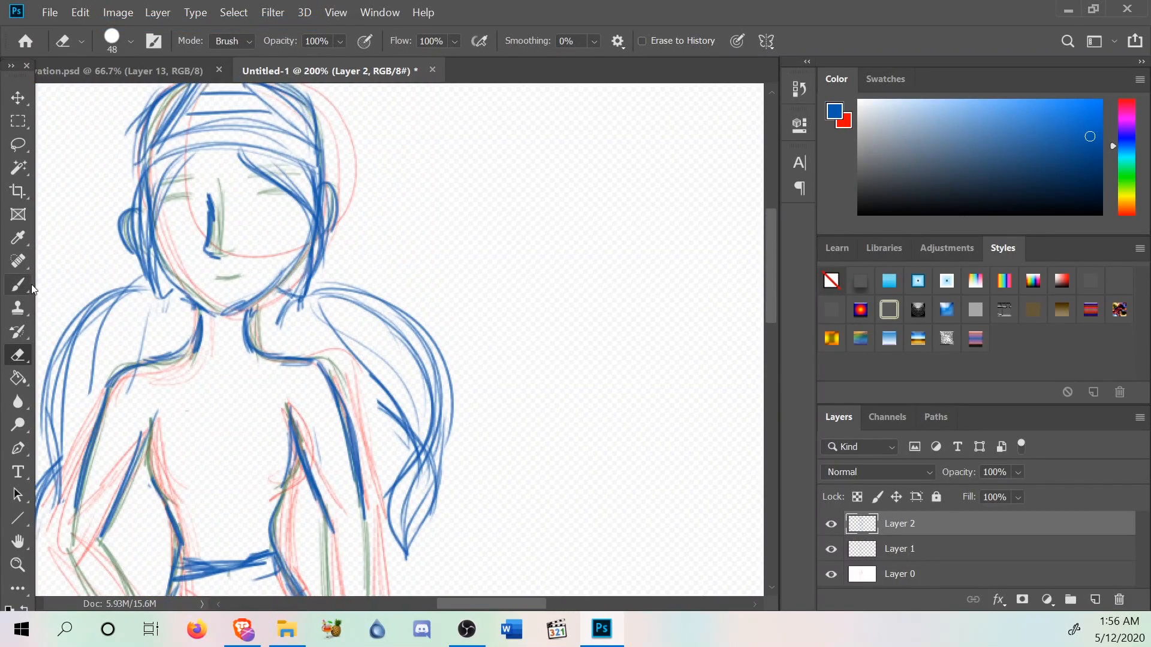
{"action": "left_click", "coordinate": [30, 284]}
{"action": "scroll", "coordinate": [489, 184], "scroll_direction": "down", "scroll_amount": 5}
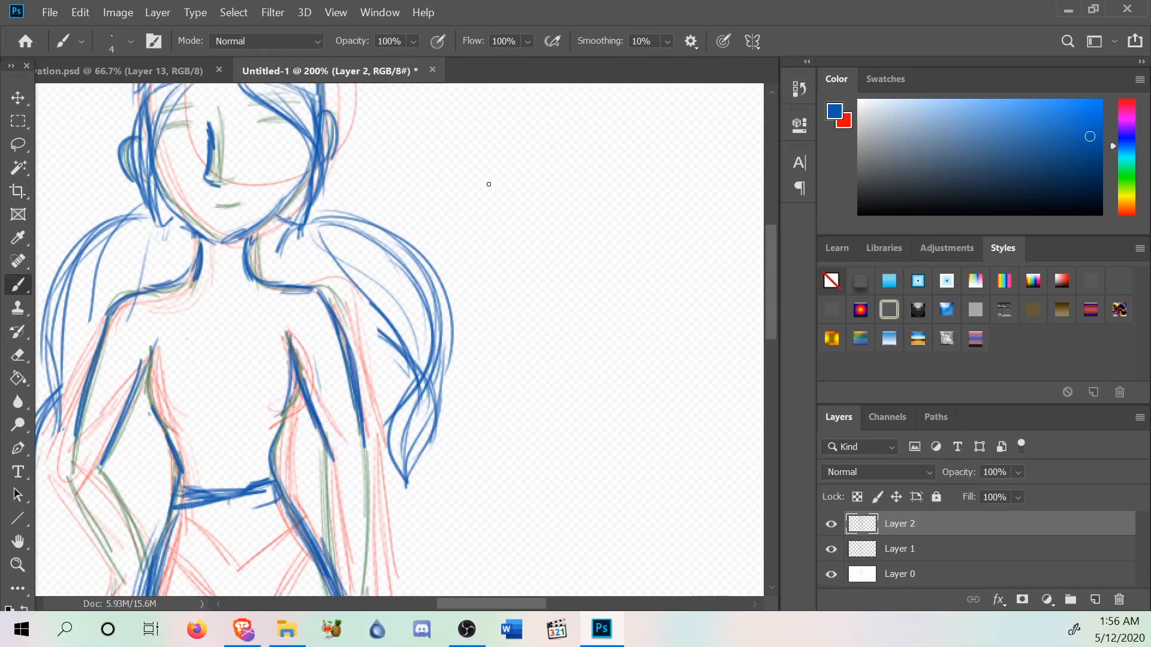
{"action": "scroll", "coordinate": [489, 184], "scroll_direction": "down", "scroll_amount": 6}
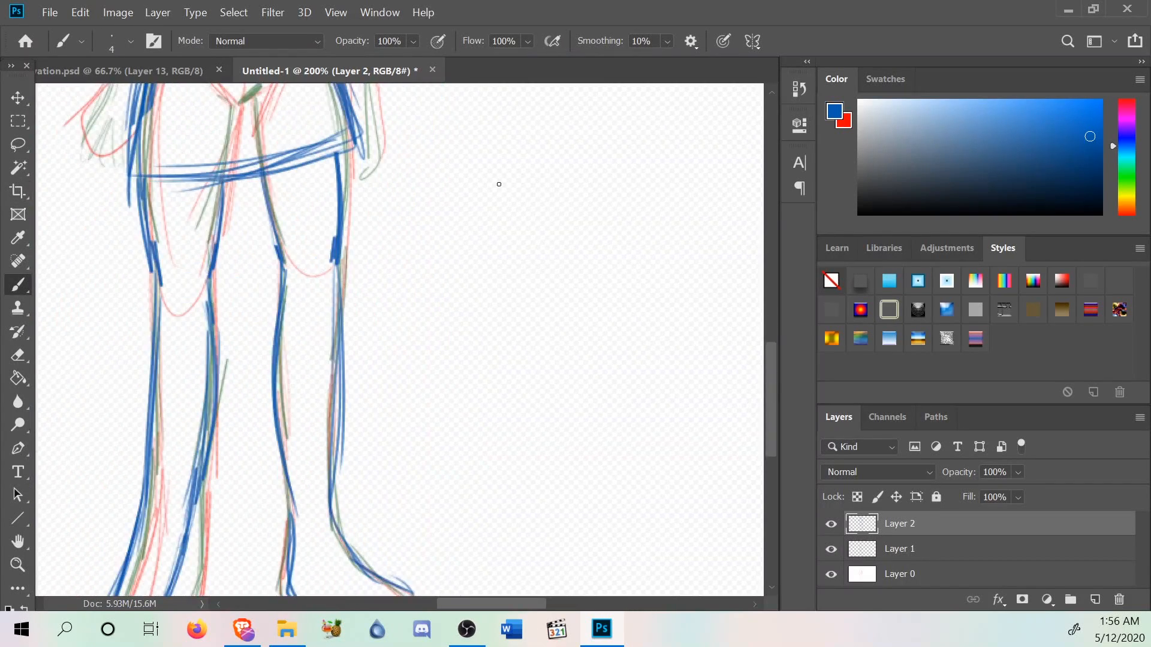
{"action": "scroll", "coordinate": [496, 190], "scroll_direction": "up", "scroll_amount": 14}
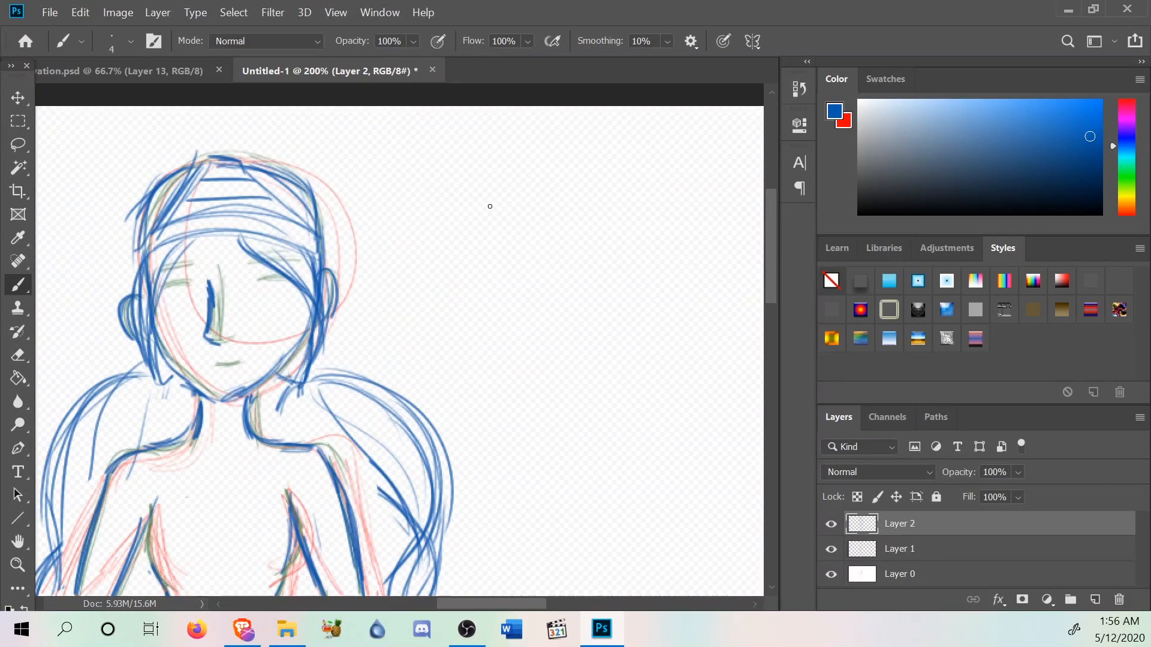
{"action": "scroll", "coordinate": [442, 222], "scroll_direction": "down", "scroll_amount": 10}
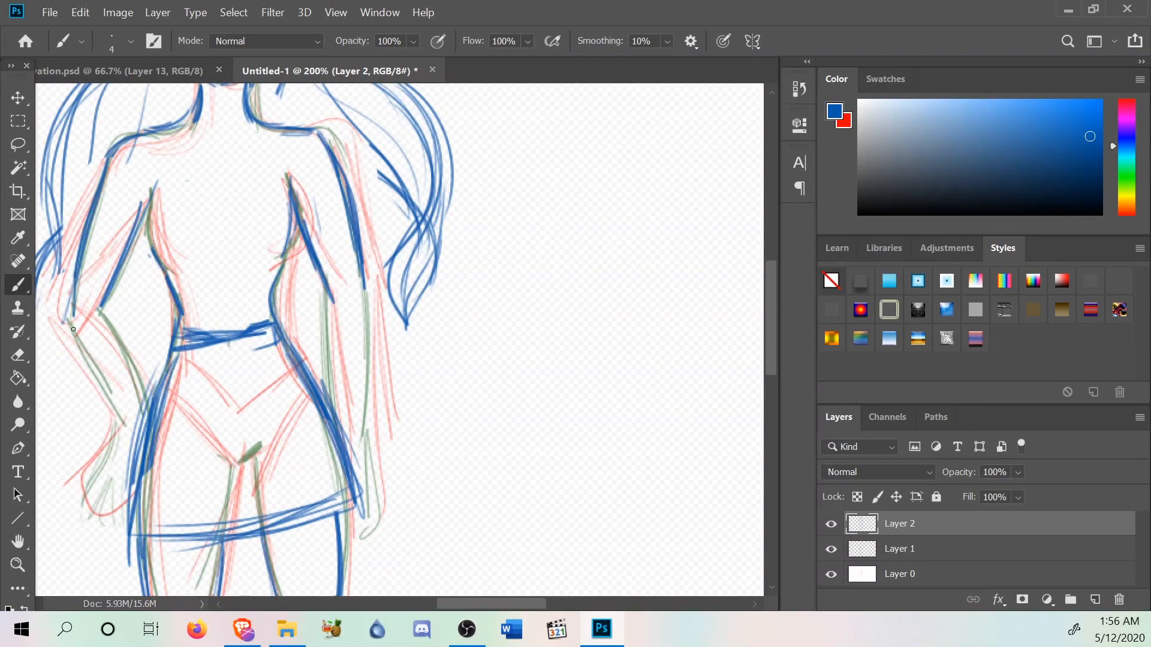
{"action": "left_click_drag", "start_coordinate": [71, 328], "coordinate": [112, 410]}
{"action": "mouse_move", "coordinate": [99, 310]}
{"action": "left_mouse_down"}
{"action": "mouse_move", "coordinate": [149, 416]}
{"action": "mouse_move", "coordinate": [140, 403]}
{"action": "left_mouse_up"}
{"action": "left_click_drag", "start_coordinate": [328, 302], "coordinate": [331, 430]}
{"action": "mouse_move", "coordinate": [363, 286]}
{"action": "left_mouse_down"}
{"action": "mouse_move", "coordinate": [353, 471]}
{"action": "mouse_move", "coordinate": [359, 454]}
{"action": "left_mouse_up"}
Sketch both hands in blue below the wrists, with loose strokes for the fingers beside the skirt.
{"action": "left_click_drag", "start_coordinate": [113, 430], "coordinate": [84, 504]}
{"action": "left_click_drag", "start_coordinate": [116, 433], "coordinate": [82, 543]}
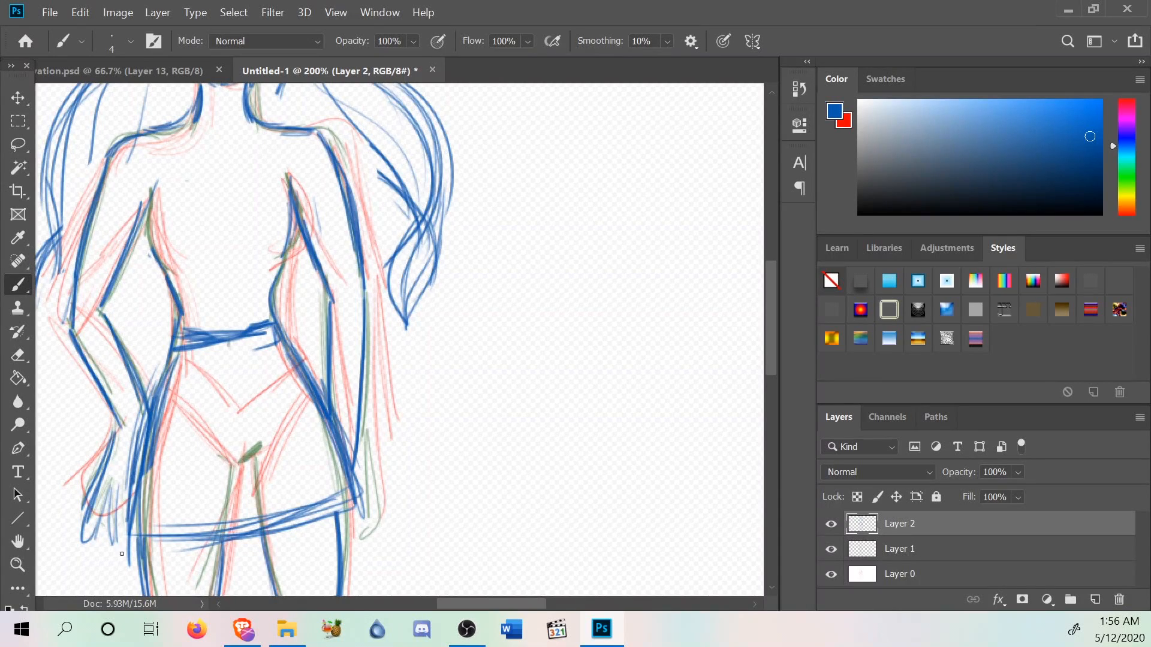
{"action": "left_click_drag", "start_coordinate": [118, 480], "coordinate": [121, 552]}
{"action": "left_click_drag", "start_coordinate": [119, 422], "coordinate": [89, 543]}
{"action": "left_click_drag", "start_coordinate": [371, 550], "coordinate": [358, 487]}
{"action": "left_click_drag", "start_coordinate": [353, 459], "coordinate": [362, 535]}
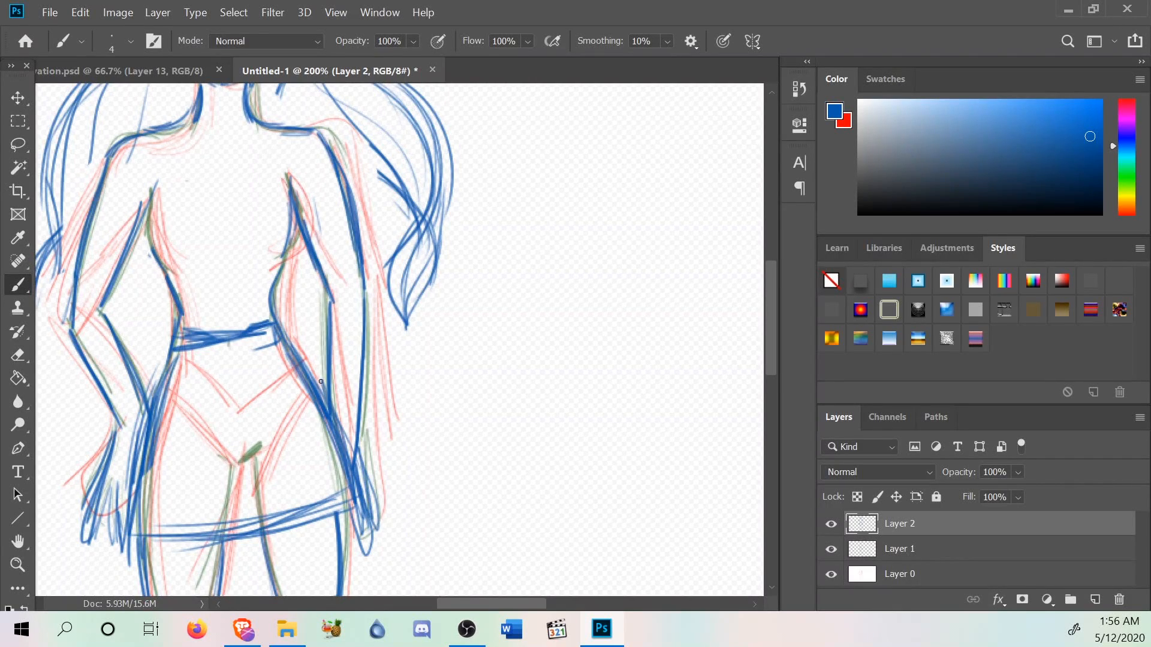
{"action": "scroll", "coordinate": [269, 374], "scroll_direction": "up", "scroll_amount": 3}
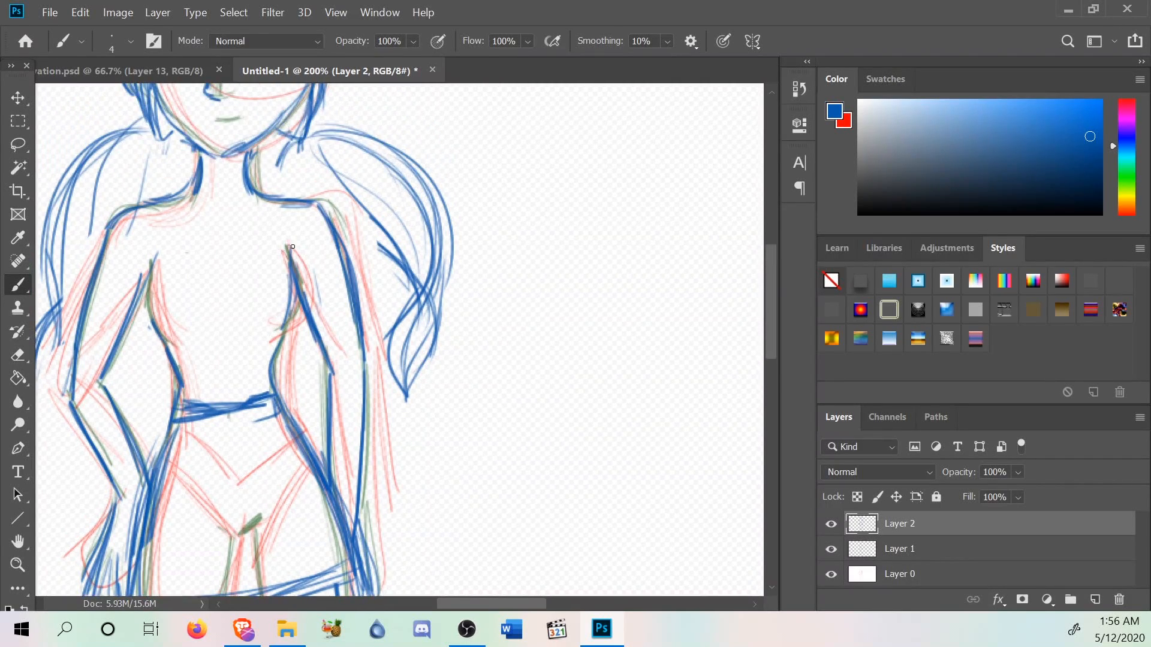
{"action": "scroll", "coordinate": [292, 249], "scroll_direction": "up", "scroll_amount": 5}
{"action": "scroll", "coordinate": [432, 278], "scroll_direction": "down", "scroll_amount": 3}
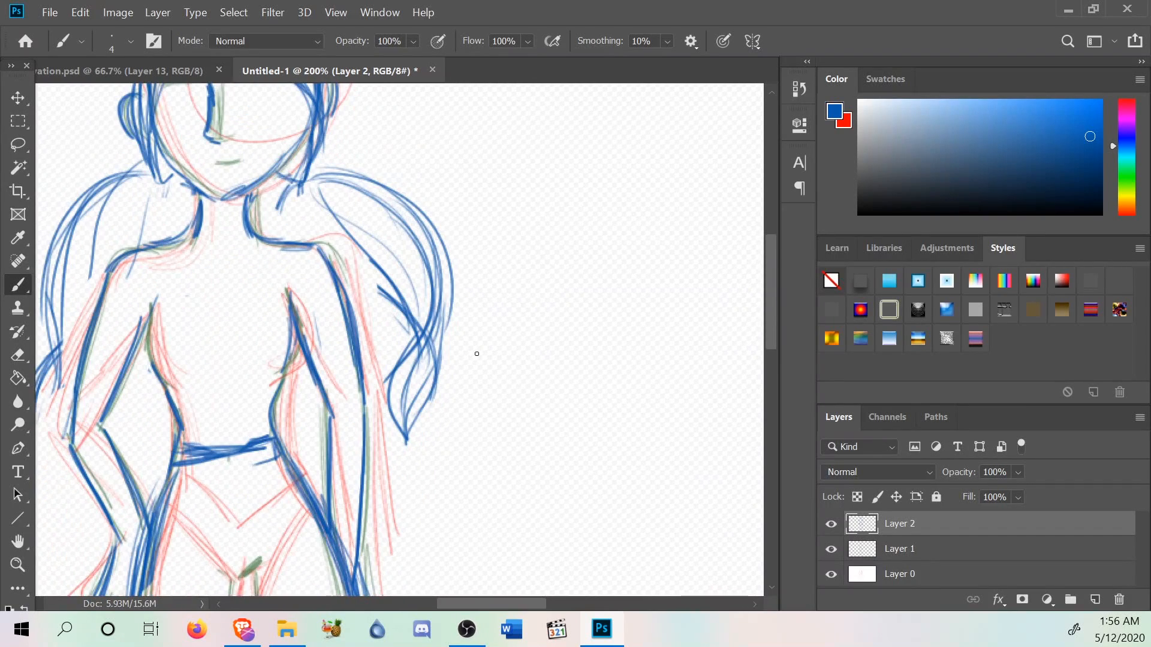
Sketch curved blue sleeve hems across both upper arms and undo the stray stroke on the torso.
{"action": "mouse_move", "coordinate": [312, 343]}
{"action": "left_mouse_down"}
{"action": "mouse_move", "coordinate": [350, 279]}
{"action": "mouse_move", "coordinate": [325, 250]}
{"action": "mouse_move", "coordinate": [349, 287]}
{"action": "left_mouse_up"}
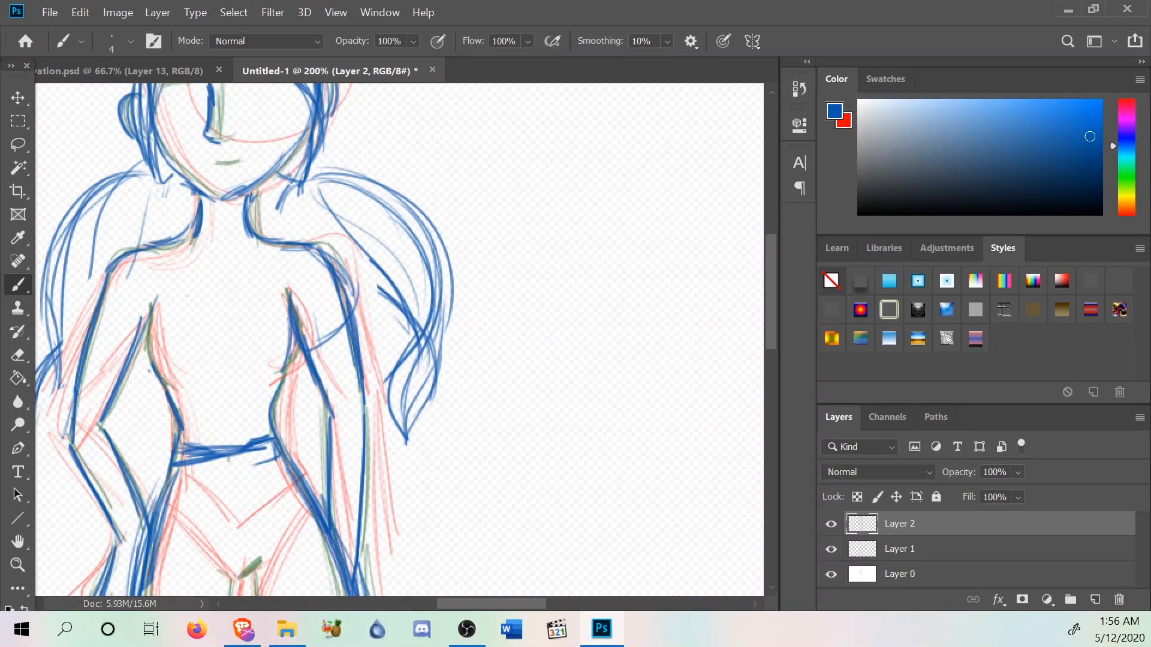
{"action": "left_click_drag", "start_coordinate": [81, 295], "coordinate": [119, 362]}
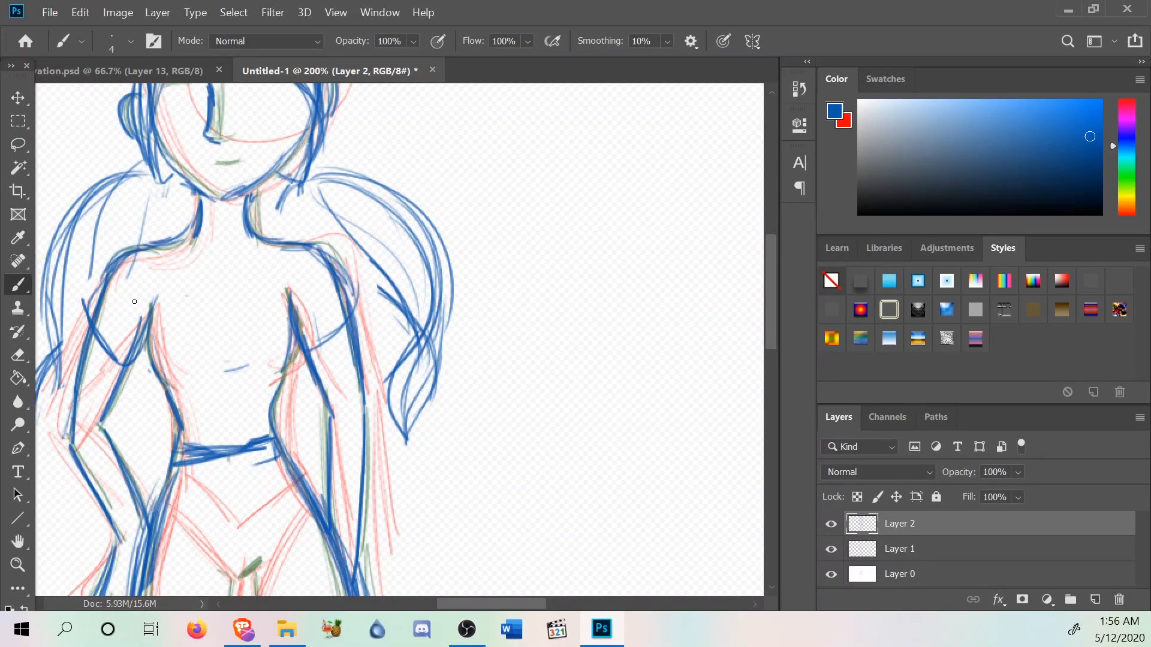
{"action": "left_click", "coordinate": [77, 19]}
{"action": "left_click", "coordinate": [115, 23]}
{"action": "scroll", "coordinate": [399, 339], "scroll_direction": "down", "scroll_amount": 2}
{"action": "left_click", "coordinate": [80, 12]}
{"action": "left_click", "coordinate": [105, 23]}
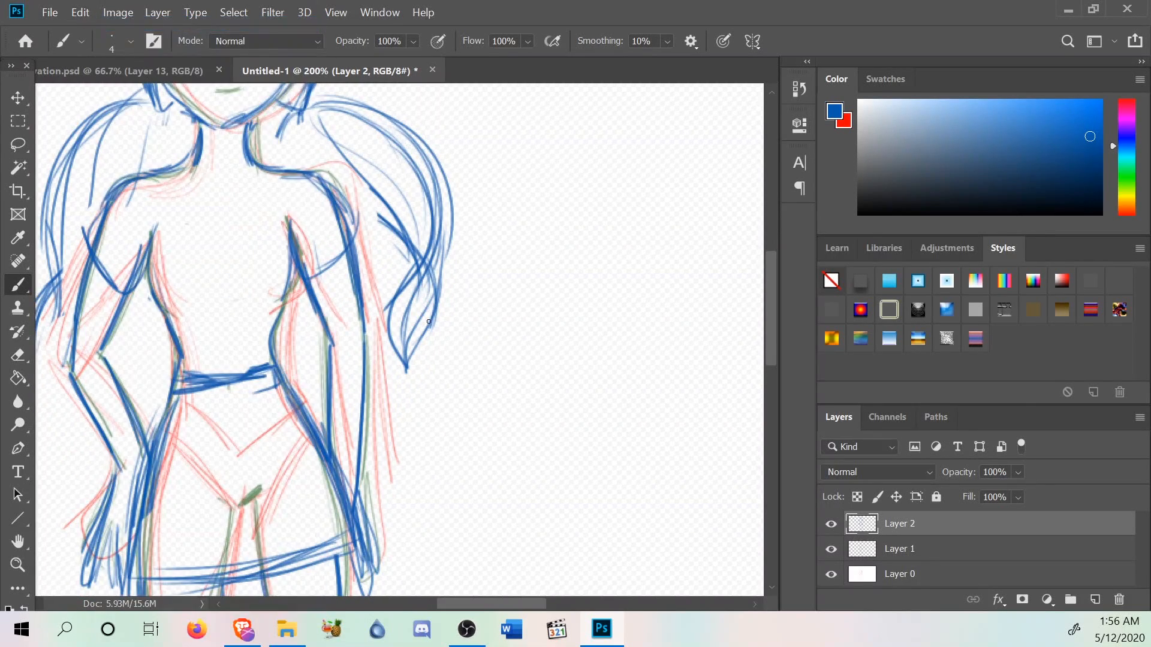
Erase the blue sleeve hems on both upper arms along with the right-hand shoulder and outer arm line.
{"action": "scroll", "coordinate": [428, 322], "scroll_direction": "down", "scroll_amount": 10}
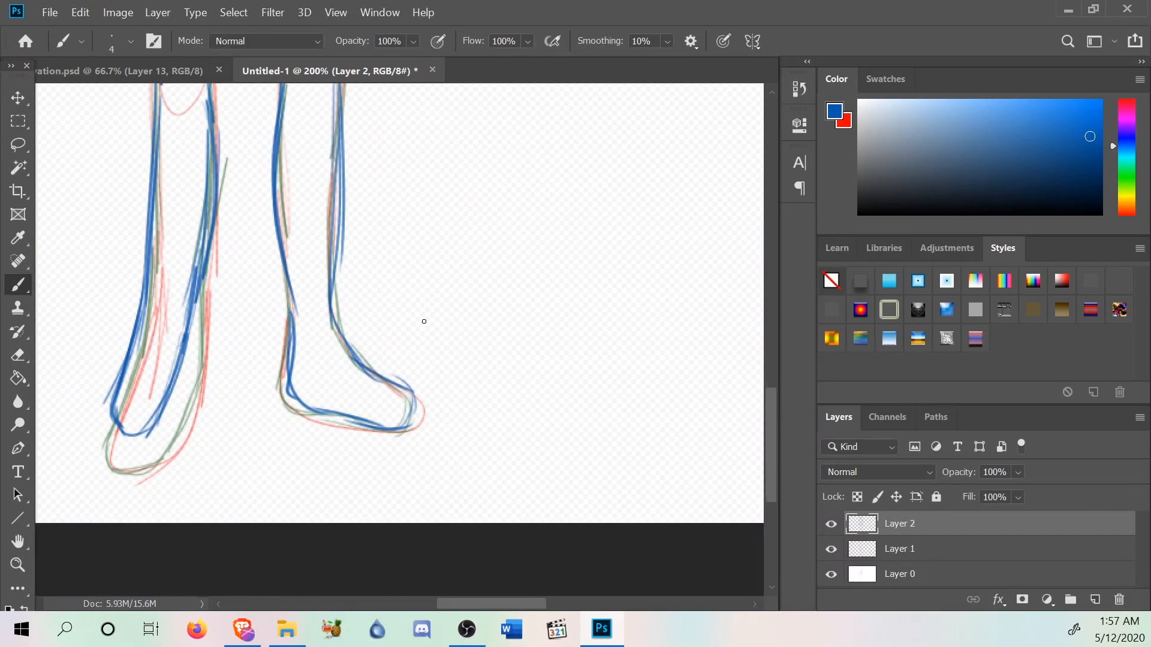
{"action": "scroll", "coordinate": [424, 322], "scroll_direction": "up", "scroll_amount": 5}
{"action": "scroll", "coordinate": [423, 322], "scroll_direction": "up", "scroll_amount": 8}
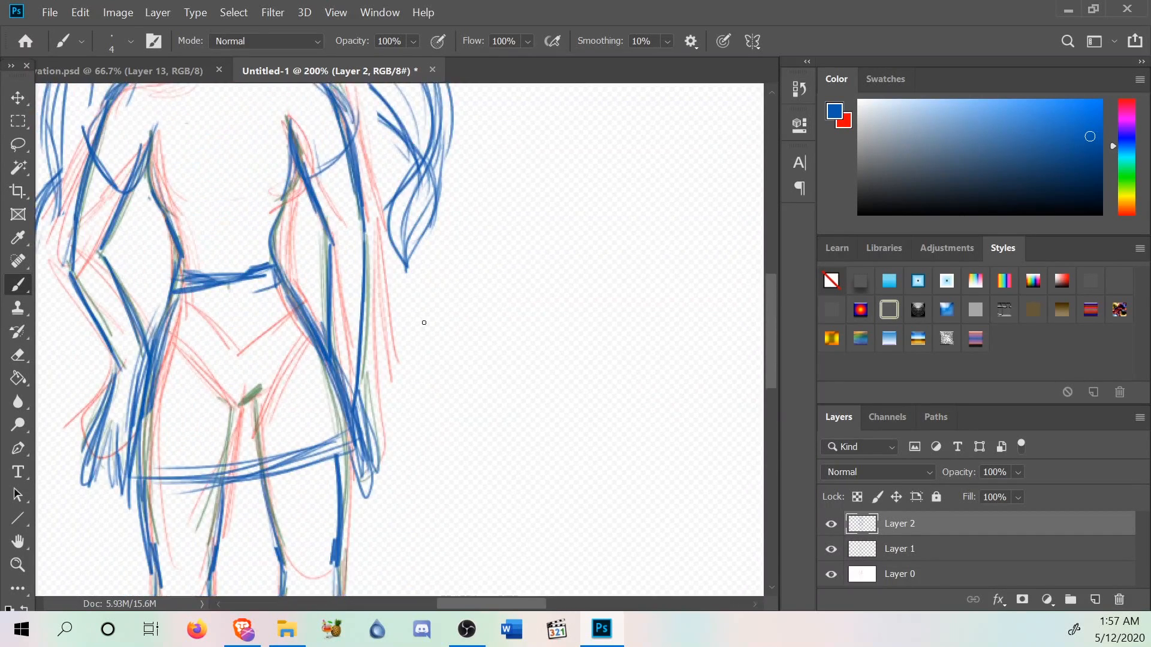
{"action": "scroll", "coordinate": [424, 322], "scroll_direction": "up", "scroll_amount": 3}
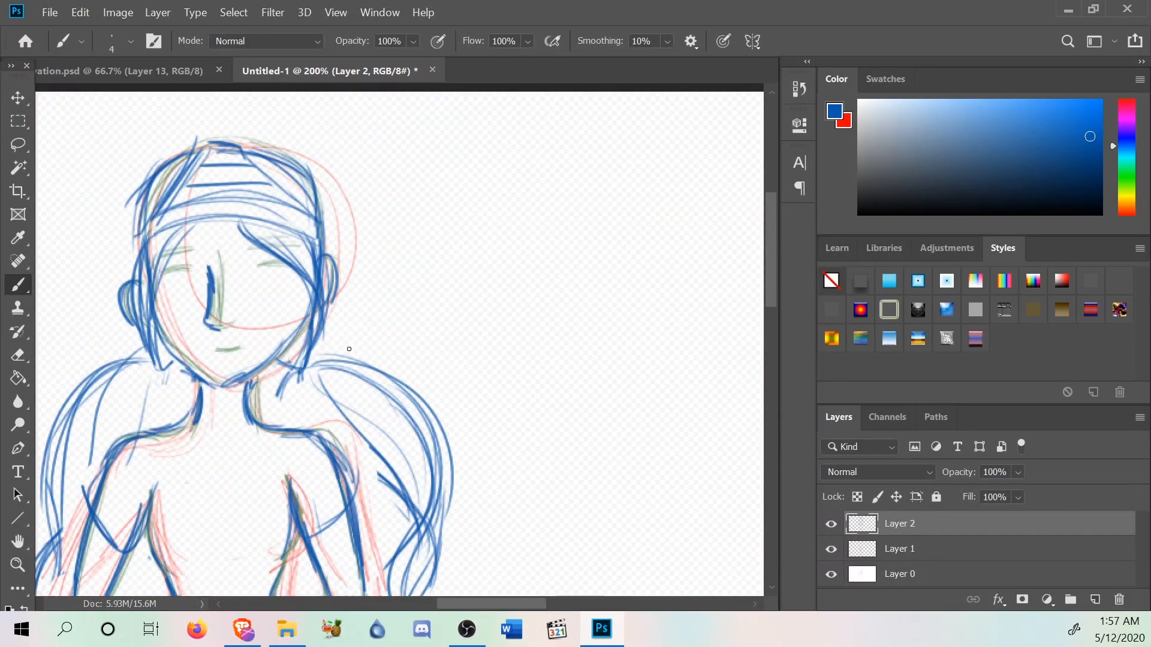
{"action": "scroll", "coordinate": [348, 349], "scroll_direction": "down", "scroll_amount": 5}
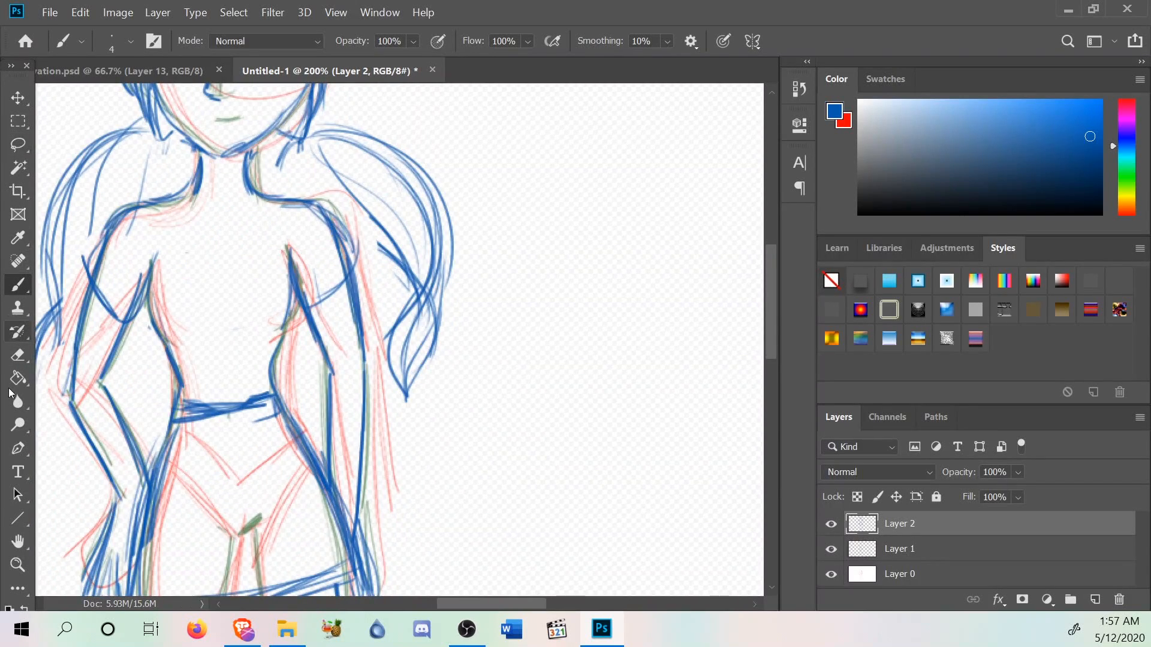
{"action": "left_click", "coordinate": [14, 358]}
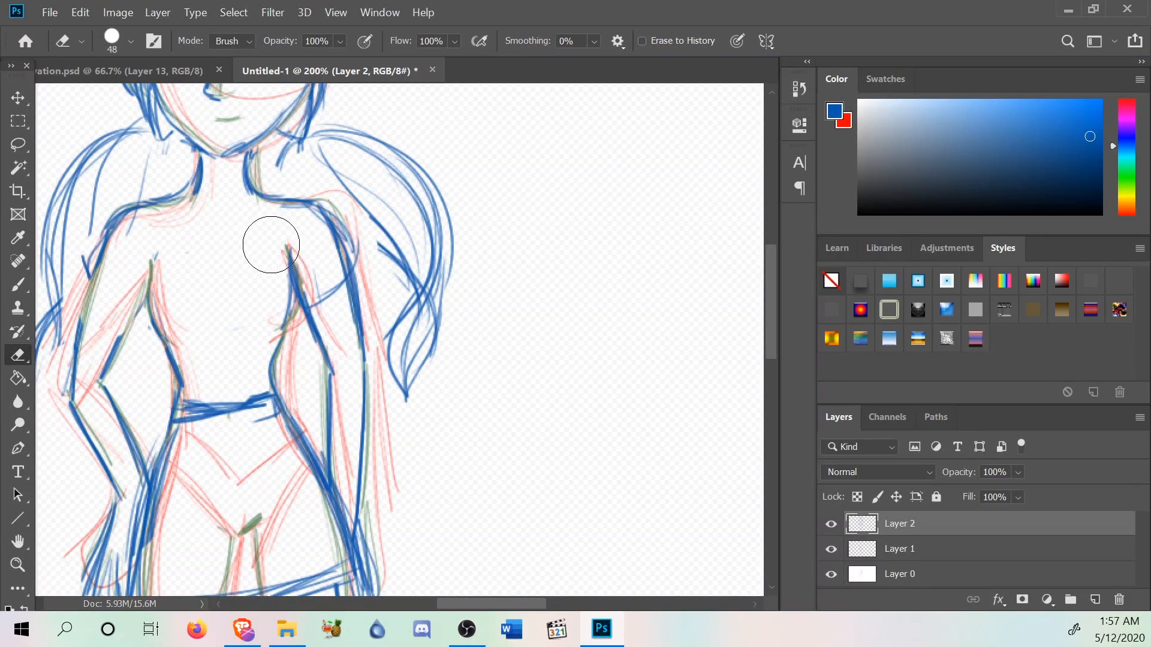
{"action": "mouse_move", "coordinate": [338, 294]}
{"action": "left_mouse_down"}
{"action": "mouse_move", "coordinate": [347, 308]}
{"action": "mouse_move", "coordinate": [320, 219]}
{"action": "left_mouse_up"}
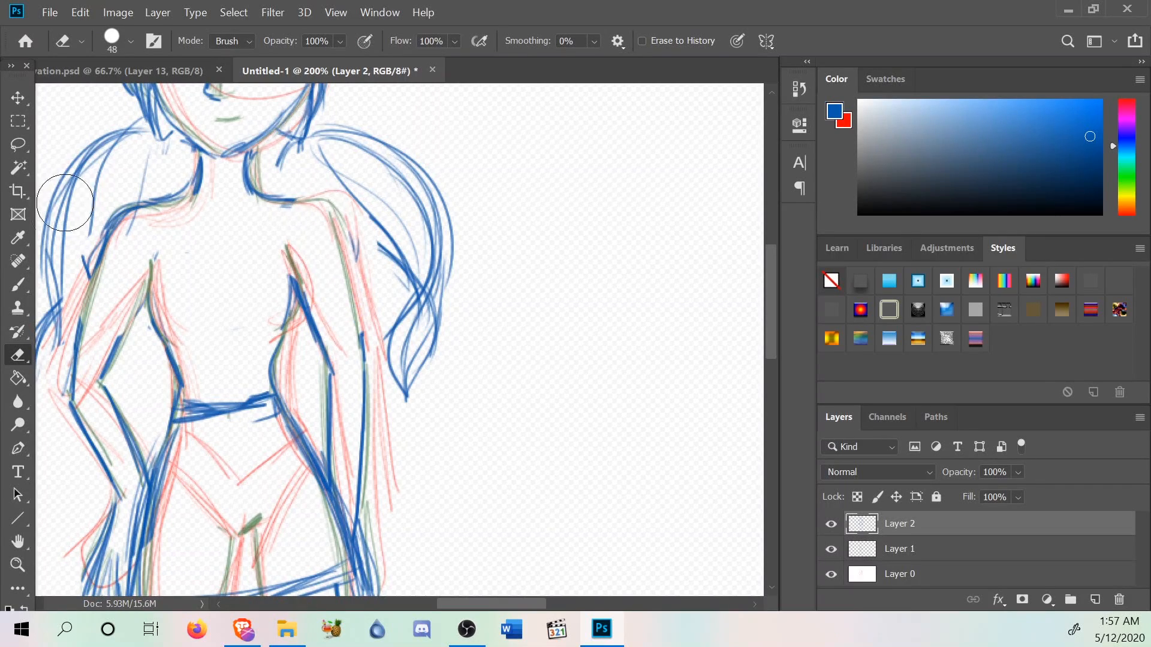
Redraw the right-hand shoulder curve and outer upper-arm line with the blue brush.
{"action": "left_click", "coordinate": [18, 284]}
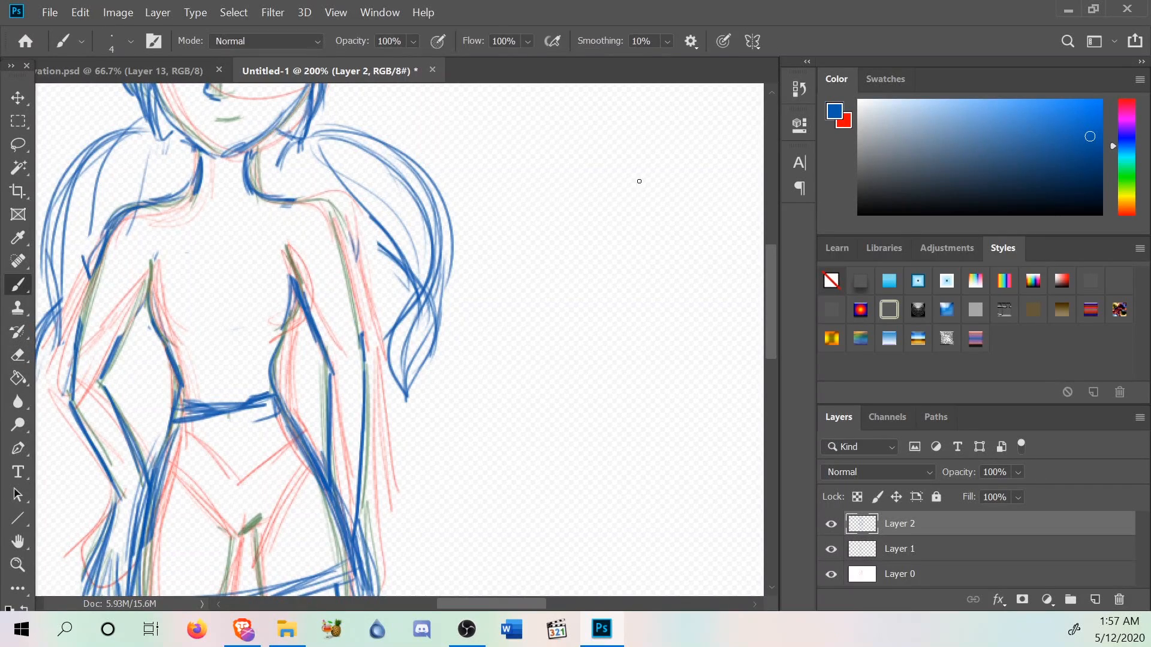
{"action": "left_click_drag", "start_coordinate": [332, 233], "coordinate": [359, 348]}
{"action": "left_click_drag", "start_coordinate": [348, 307], "coordinate": [321, 211]}
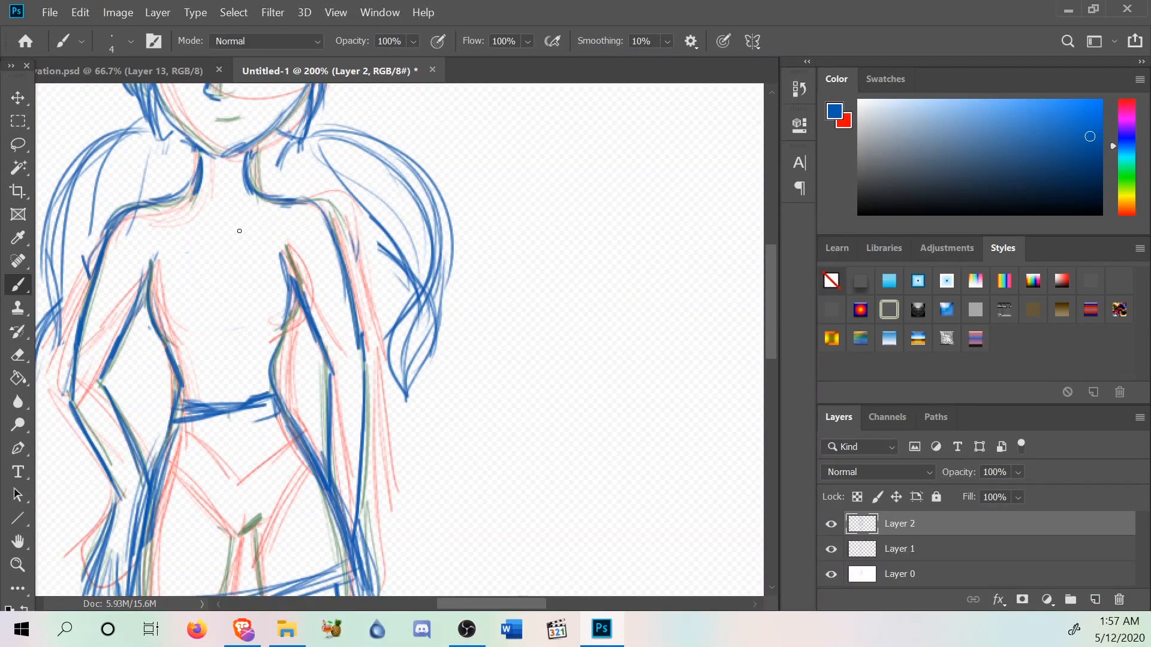
Lengthen the skirt in blue by extending its left-hand side and drawing a lower hem across the thighs.
{"action": "scroll", "coordinate": [346, 452], "scroll_direction": "down", "scroll_amount": 10}
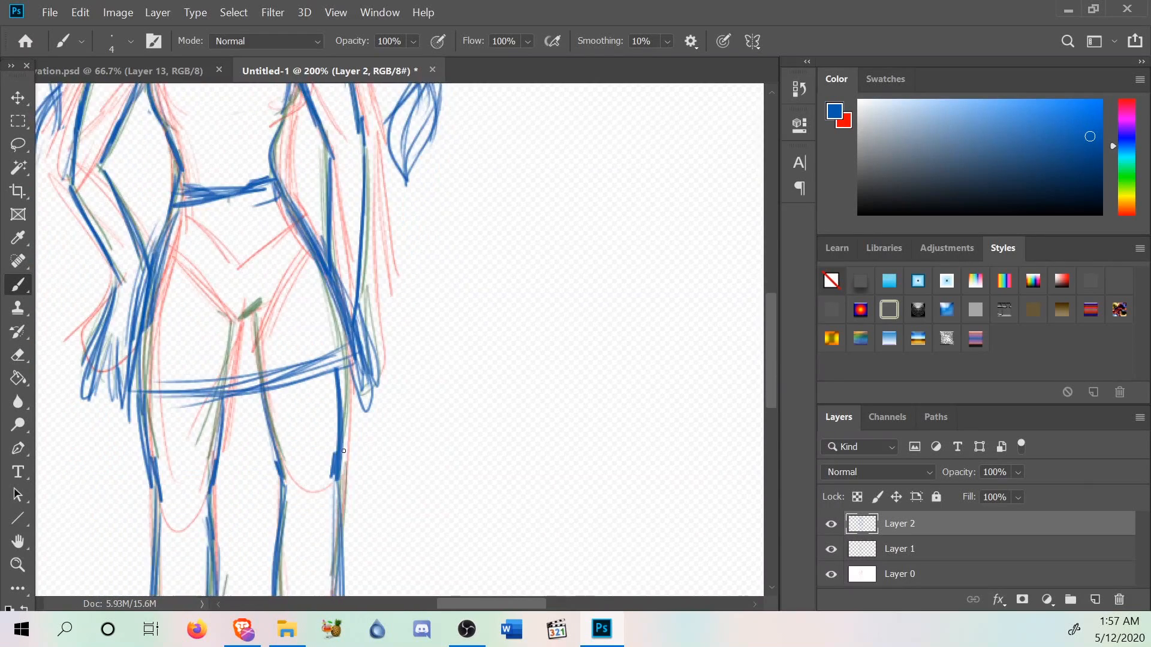
{"action": "scroll", "coordinate": [346, 452], "scroll_direction": "down", "scroll_amount": 9}
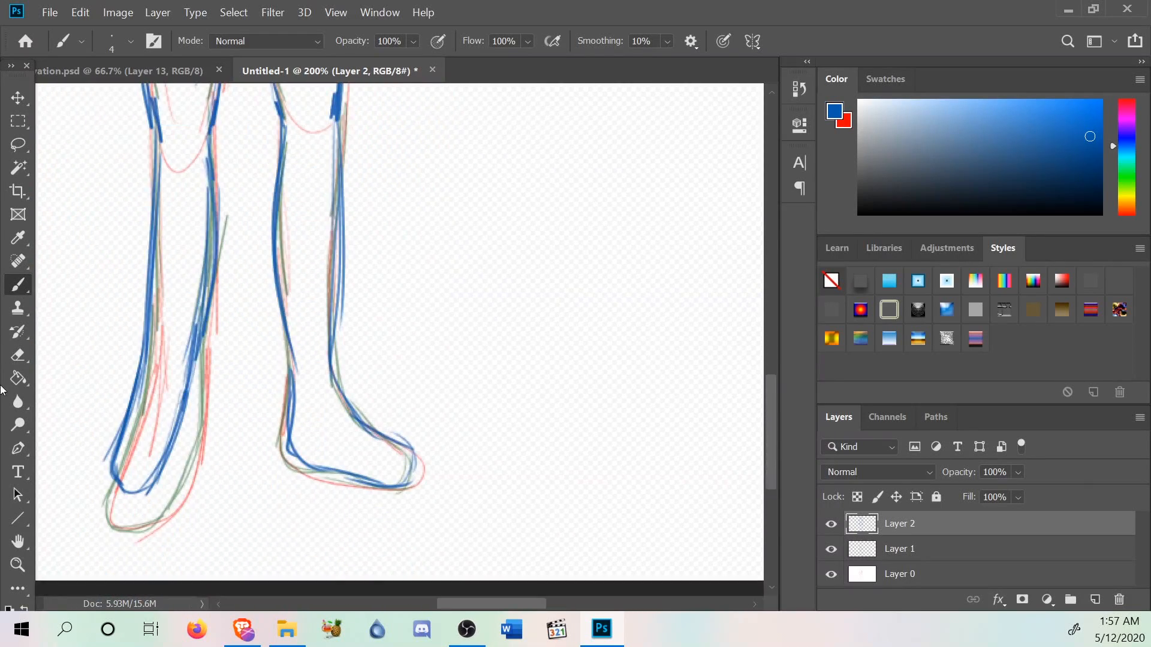
{"action": "scroll", "coordinate": [341, 367], "scroll_direction": "up", "scroll_amount": 6}
{"action": "scroll", "coordinate": [341, 367], "scroll_direction": "down", "scroll_amount": 4}
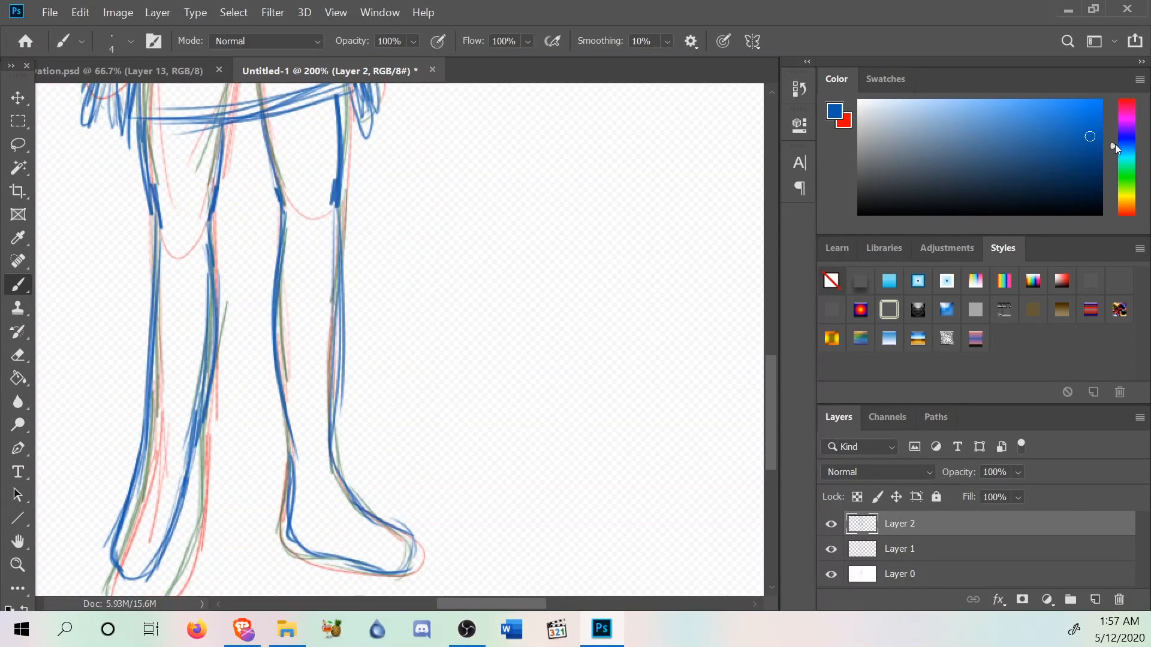
{"action": "scroll", "coordinate": [467, 346], "scroll_direction": "up", "scroll_amount": 13}
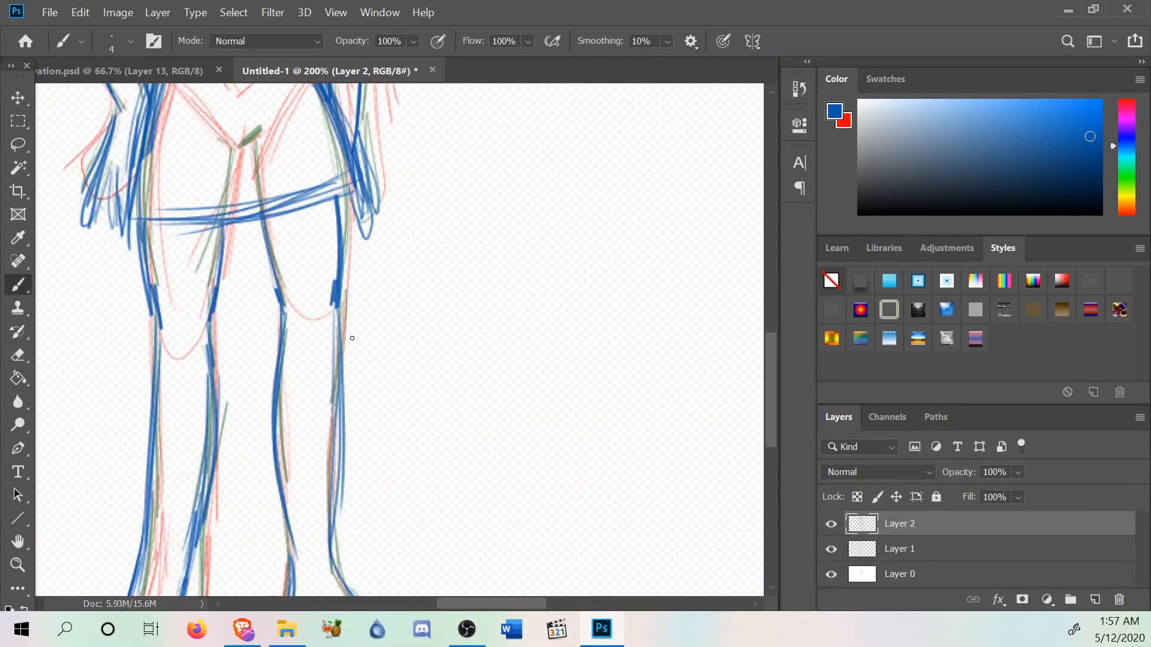
{"action": "scroll", "coordinate": [512, 383], "scroll_direction": "down", "scroll_amount": 6}
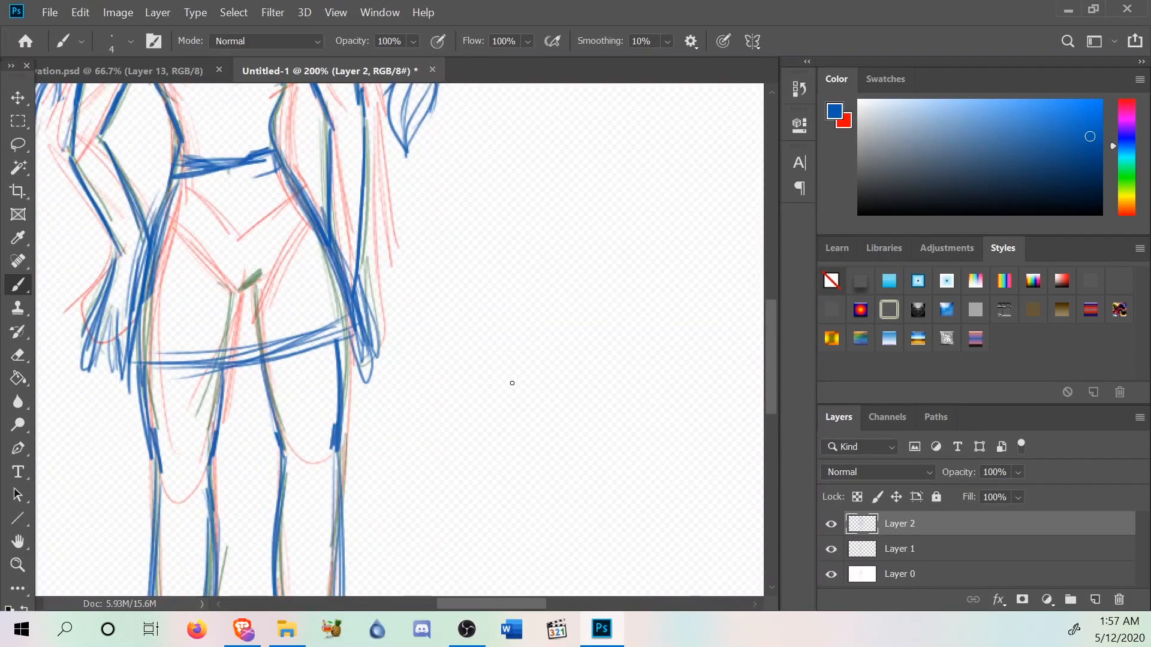
{"action": "left_click_drag", "start_coordinate": [149, 246], "coordinate": [140, 368]}
{"action": "left_click_drag", "start_coordinate": [148, 267], "coordinate": [136, 410]}
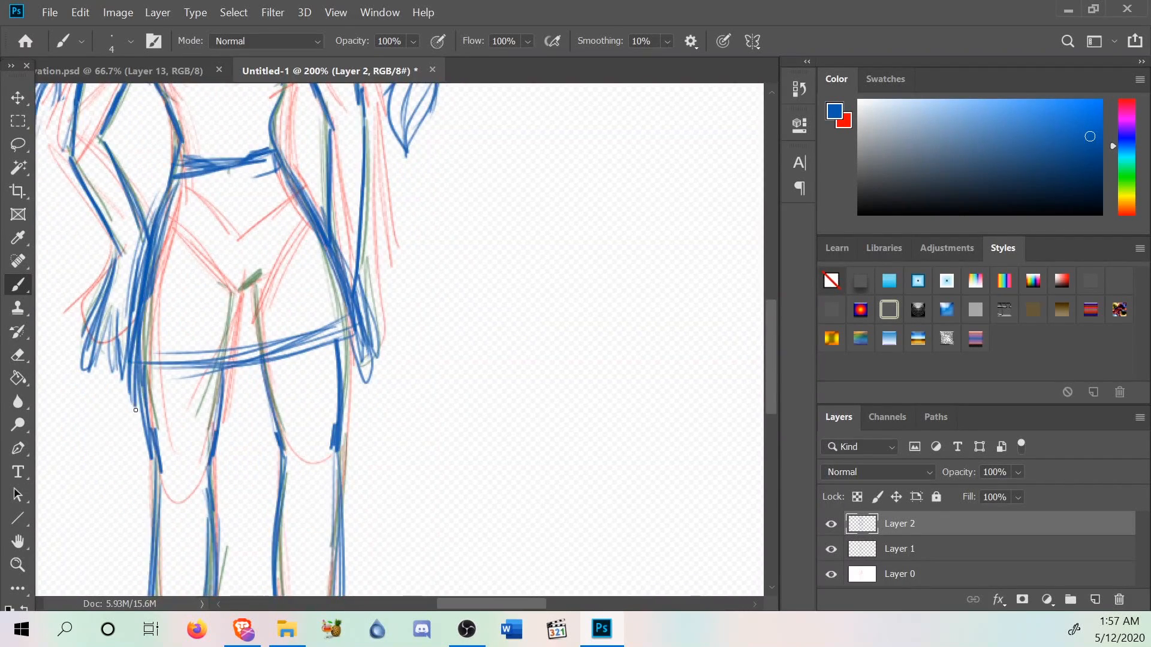
{"action": "left_click_drag", "start_coordinate": [288, 387], "coordinate": [143, 398]}
{"action": "mouse_move", "coordinate": [142, 396]}
{"action": "left_mouse_down"}
{"action": "mouse_move", "coordinate": [324, 376]}
{"action": "mouse_move", "coordinate": [124, 395]}
{"action": "left_mouse_up"}
{"action": "left_click_drag", "start_coordinate": [122, 395], "coordinate": [339, 376]}
Draw blue pleat lines down the skirt from the waistband to the hem.
{"action": "mouse_move", "coordinate": [316, 235]}
{"action": "left_mouse_down"}
{"action": "mouse_move", "coordinate": [352, 369]}
{"action": "mouse_move", "coordinate": [291, 197]}
{"action": "left_mouse_up"}
{"action": "mouse_move", "coordinate": [292, 198]}
{"action": "left_mouse_down"}
{"action": "mouse_move", "coordinate": [344, 365]}
{"action": "mouse_move", "coordinate": [298, 204]}
{"action": "mouse_move", "coordinate": [337, 377]}
{"action": "mouse_move", "coordinate": [287, 200]}
{"action": "left_mouse_up"}
{"action": "mouse_move", "coordinate": [281, 186]}
{"action": "left_mouse_down"}
{"action": "mouse_move", "coordinate": [276, 377]}
{"action": "mouse_move", "coordinate": [271, 289]}
{"action": "left_mouse_up"}
{"action": "mouse_move", "coordinate": [259, 183]}
{"action": "left_mouse_down"}
{"action": "mouse_move", "coordinate": [243, 362]}
{"action": "mouse_move", "coordinate": [211, 363]}
{"action": "left_mouse_up"}
{"action": "mouse_move", "coordinate": [211, 190]}
{"action": "left_mouse_down"}
{"action": "mouse_move", "coordinate": [170, 384]}
{"action": "mouse_move", "coordinate": [148, 388]}
{"action": "left_mouse_up"}
{"action": "left_click_drag", "start_coordinate": [177, 181], "coordinate": [126, 391]}
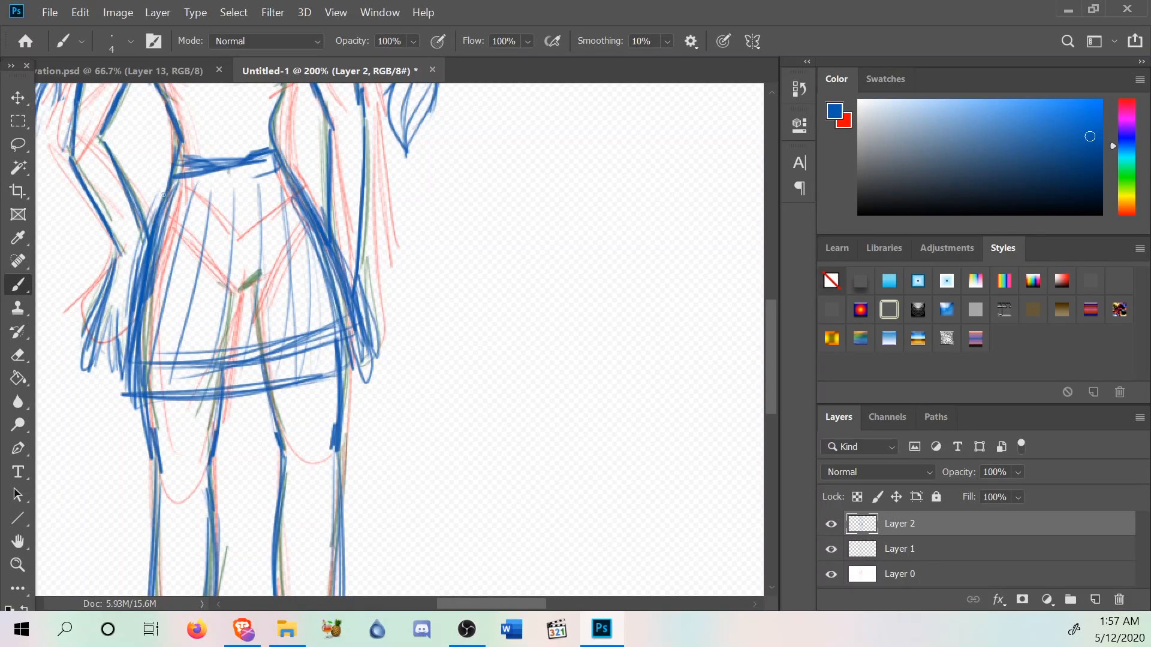
{"action": "left_click_drag", "start_coordinate": [160, 199], "coordinate": [123, 371]}
Examine the sketch's head and torso, and check the character outfits in the reference document before returning to the drawing.
{"action": "scroll", "coordinate": [145, 390], "scroll_direction": "up", "scroll_amount": 6}
{"action": "scroll", "coordinate": [145, 390], "scroll_direction": "up", "scroll_amount": 6}
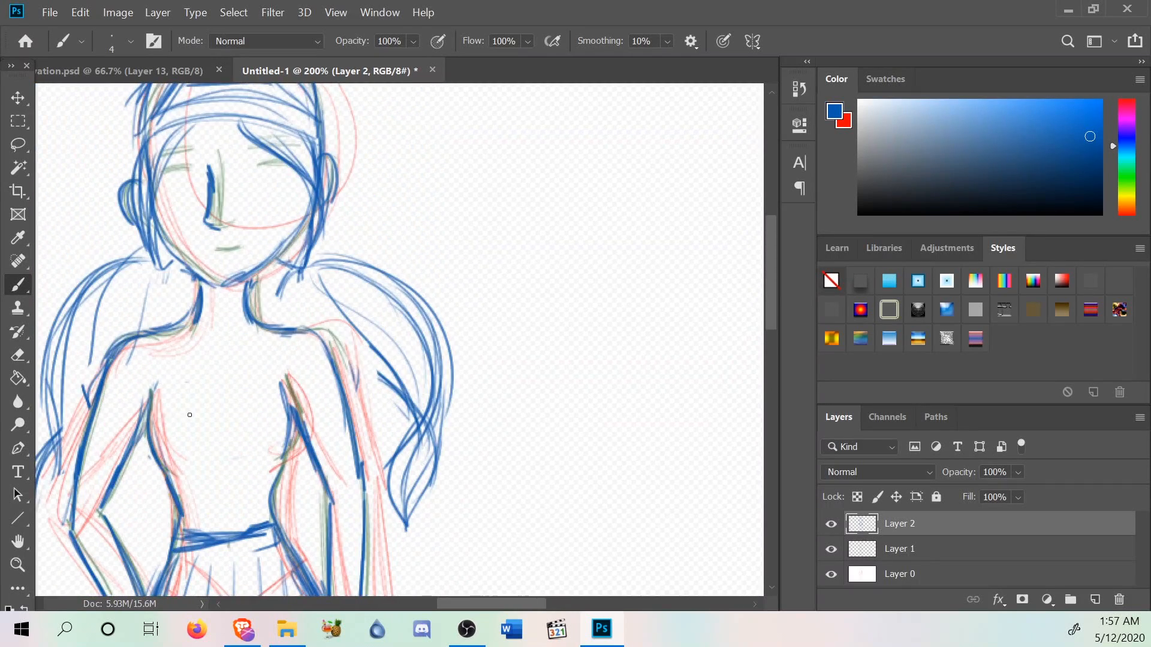
{"action": "scroll", "coordinate": [188, 415], "scroll_direction": "up", "scroll_amount": 4}
{"action": "scroll", "coordinate": [433, 243], "scroll_direction": "down", "scroll_amount": 3}
{"action": "scroll", "coordinate": [433, 244], "scroll_direction": "up", "scroll_amount": 3}
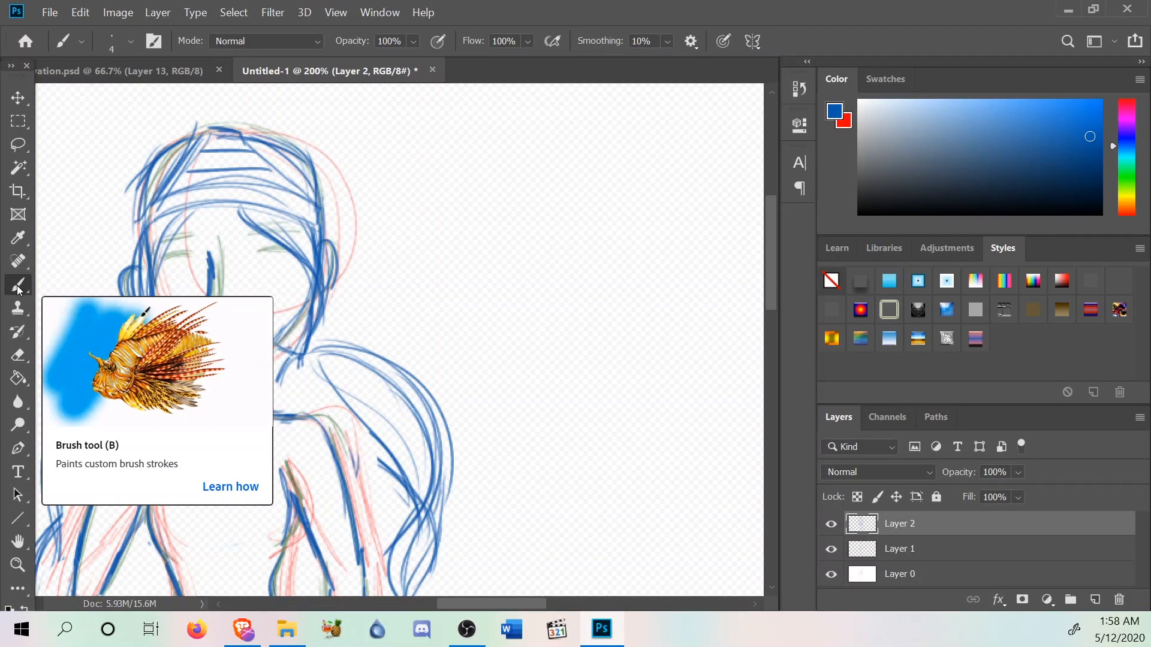
{"action": "scroll", "coordinate": [611, 240], "scroll_direction": "down", "scroll_amount": 5}
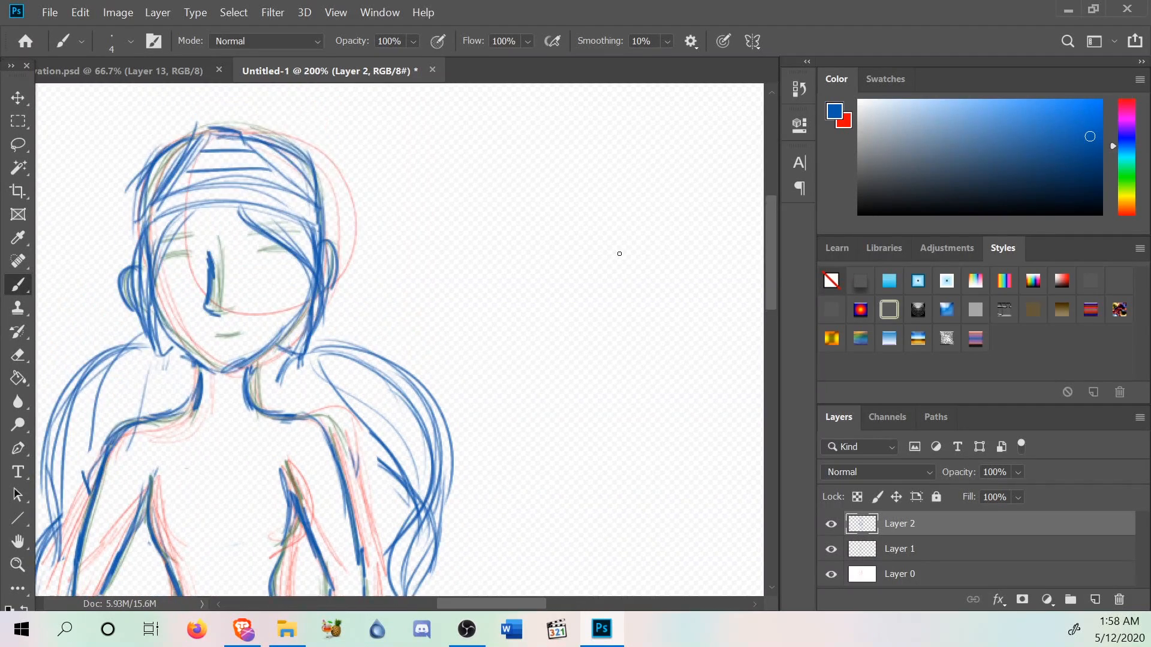
{"action": "scroll", "coordinate": [632, 299], "scroll_direction": "down", "scroll_amount": 3}
{"action": "scroll", "coordinate": [632, 306], "scroll_direction": "up", "scroll_amount": 3}
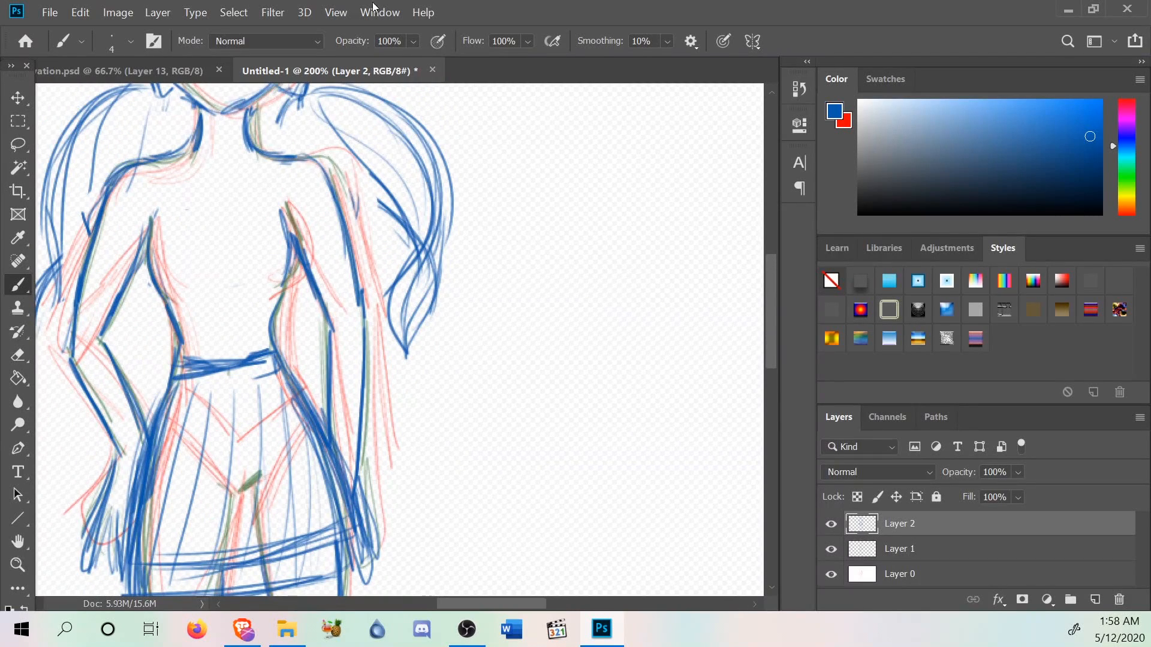
{"action": "left_click", "coordinate": [121, 75]}
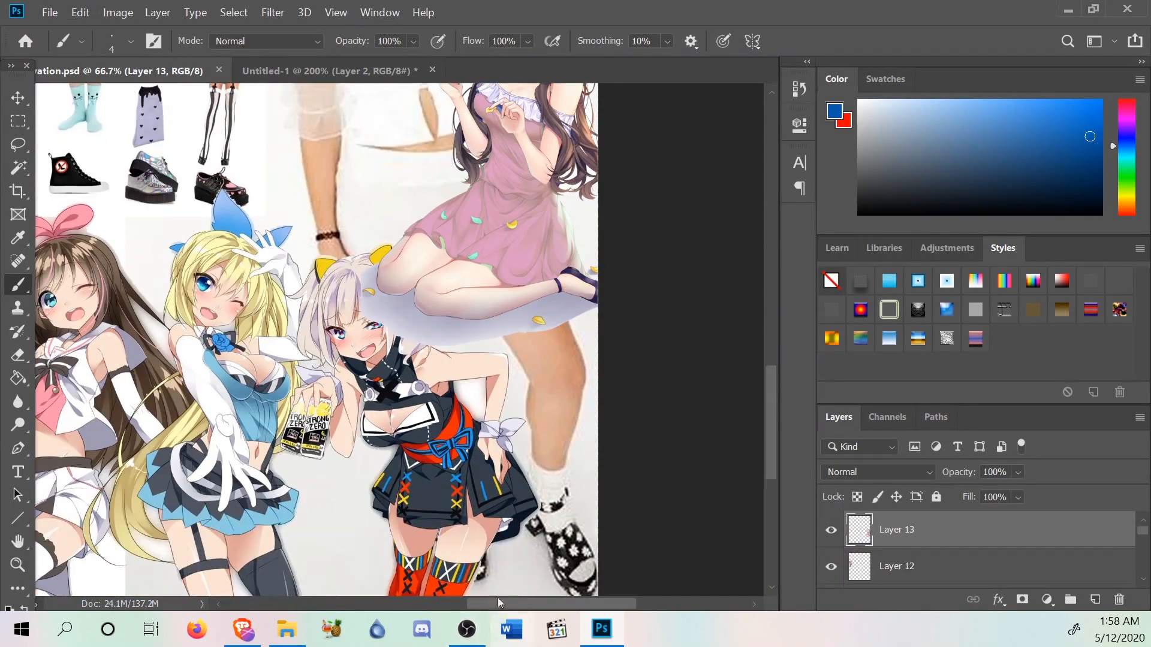
{"action": "left_click_drag", "start_coordinate": [498, 603], "coordinate": [462, 604]}
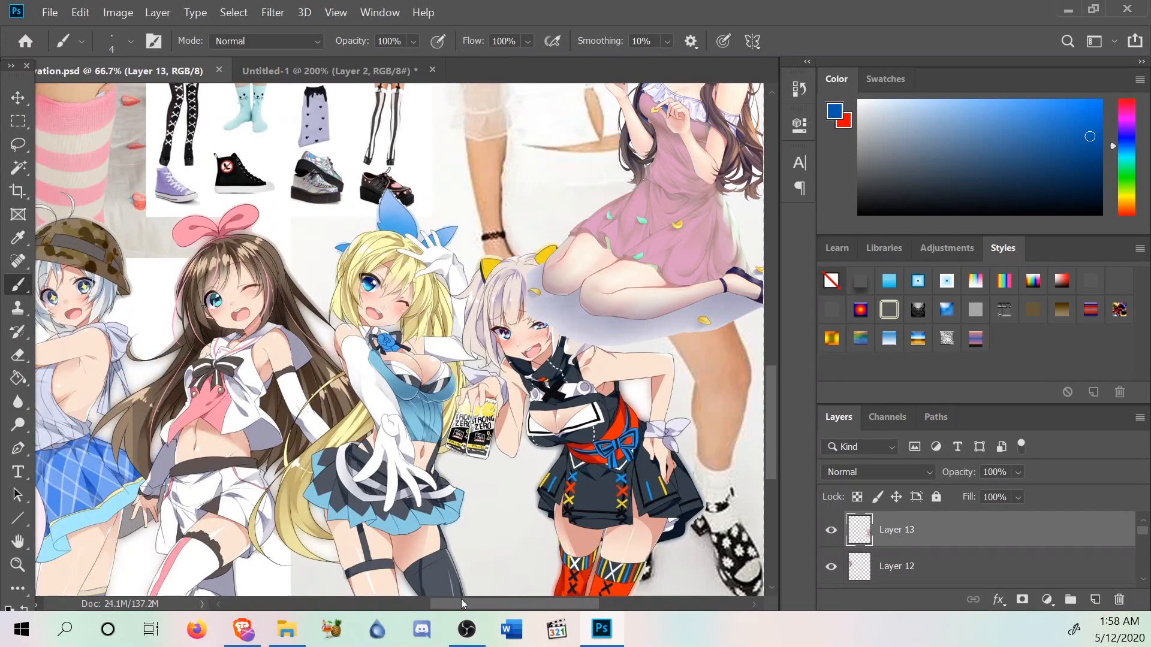
{"action": "left_click", "coordinate": [369, 70]}
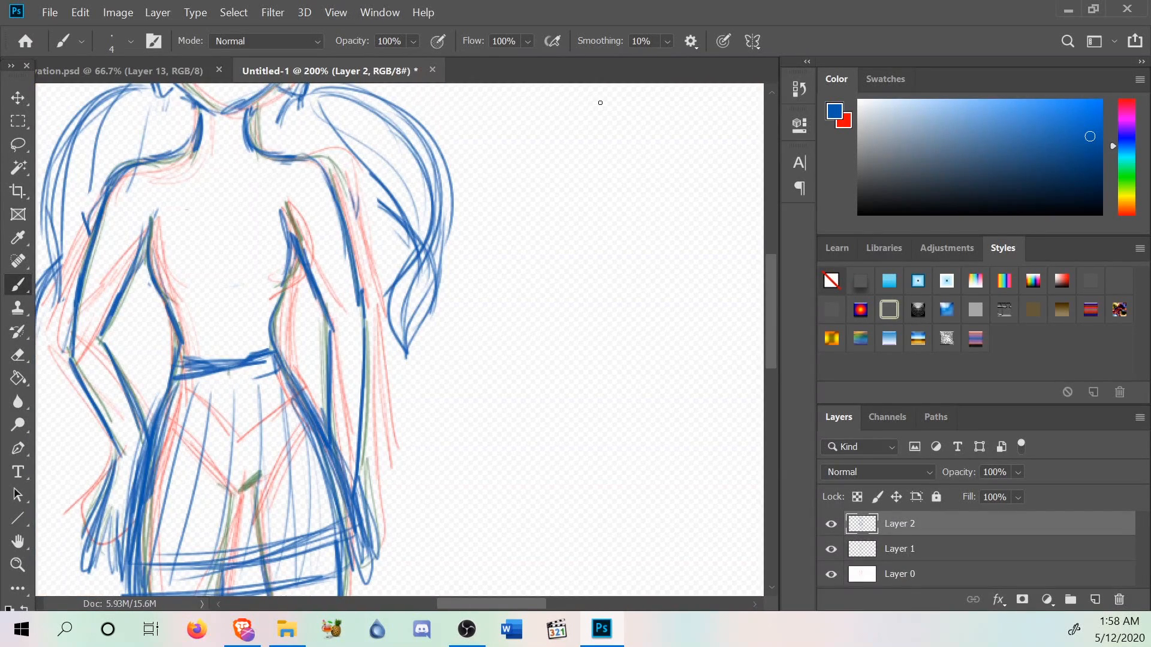
Sketch a blue bow with two triangular loops and fold lines at the centre of the chest.
{"action": "scroll", "coordinate": [218, 208], "scroll_direction": "up", "scroll_amount": 1}
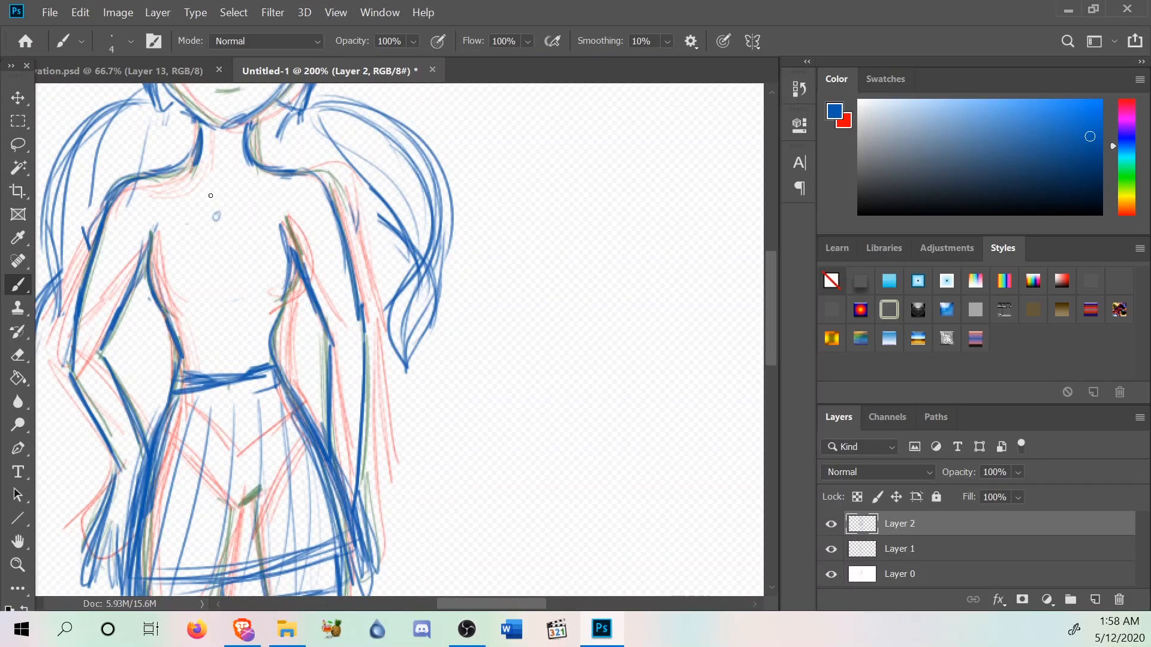
{"action": "left_click_drag", "start_coordinate": [246, 201], "coordinate": [264, 194]}
{"action": "left_click_drag", "start_coordinate": [212, 218], "coordinate": [265, 194]}
{"action": "mouse_move", "coordinate": [266, 195]}
{"action": "left_mouse_down"}
{"action": "mouse_move", "coordinate": [262, 247]}
{"action": "mouse_move", "coordinate": [240, 246]}
{"action": "mouse_move", "coordinate": [254, 234]}
{"action": "mouse_move", "coordinate": [249, 217]}
{"action": "mouse_move", "coordinate": [200, 215]}
{"action": "mouse_move", "coordinate": [217, 223]}
{"action": "mouse_move", "coordinate": [169, 225]}
{"action": "mouse_move", "coordinate": [171, 259]}
{"action": "mouse_move", "coordinate": [202, 226]}
{"action": "left_mouse_up"}
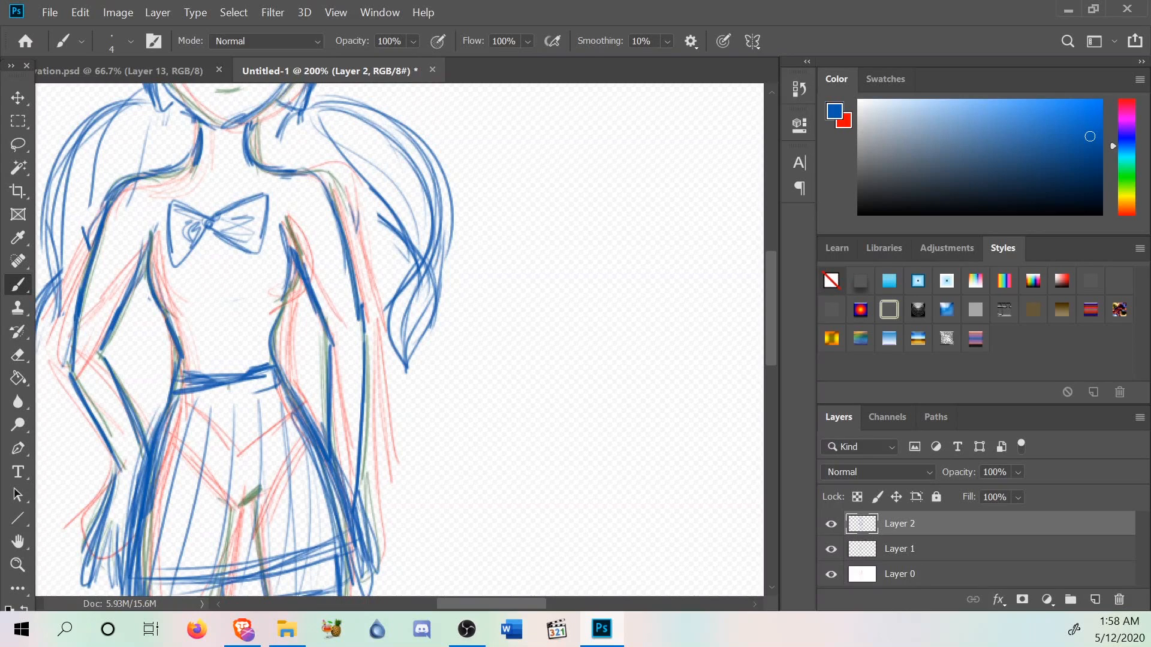
Undo the bow's left-hand loop and redraw it as a triangle with fold lines meeting at the knot.
{"action": "left_click", "coordinate": [91, 12]}
{"action": "left_click", "coordinate": [105, 21]}
{"action": "left_click", "coordinate": [81, 16]}
{"action": "left_click", "coordinate": [110, 26]}
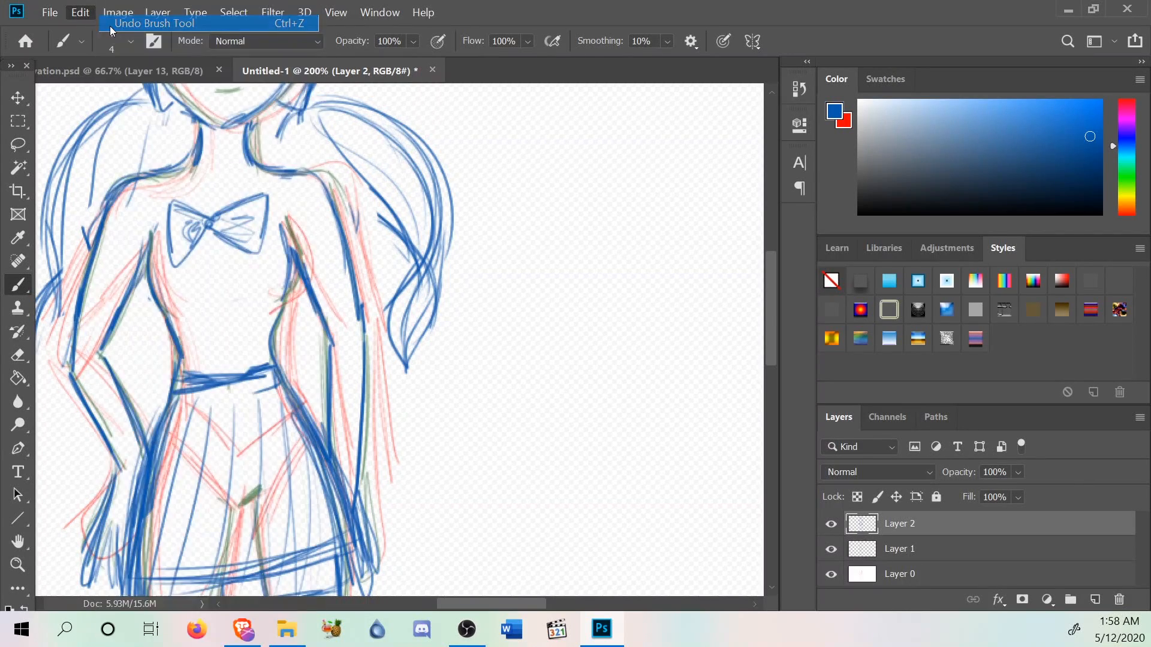
{"action": "left_click", "coordinate": [81, 12]}
{"action": "left_click", "coordinate": [116, 28]}
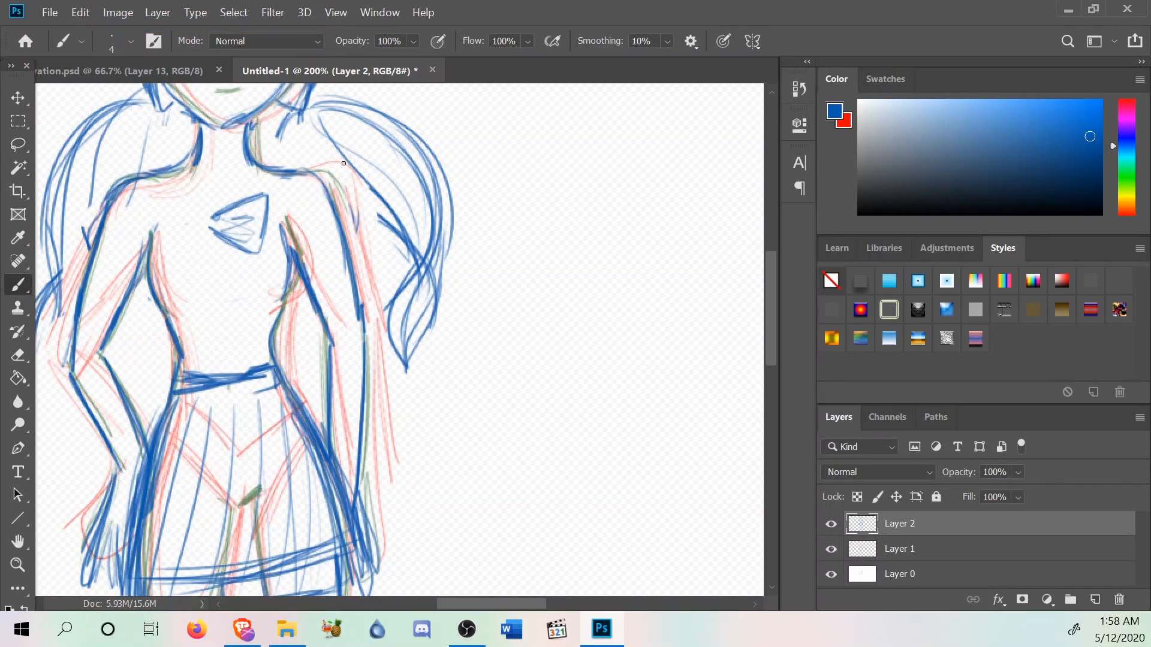
{"action": "left_click_drag", "start_coordinate": [177, 236], "coordinate": [178, 253]}
{"action": "mouse_move", "coordinate": [174, 205]}
{"action": "left_mouse_down"}
{"action": "mouse_move", "coordinate": [186, 260]}
{"action": "mouse_move", "coordinate": [223, 222]}
{"action": "mouse_move", "coordinate": [203, 234]}
{"action": "left_mouse_up"}
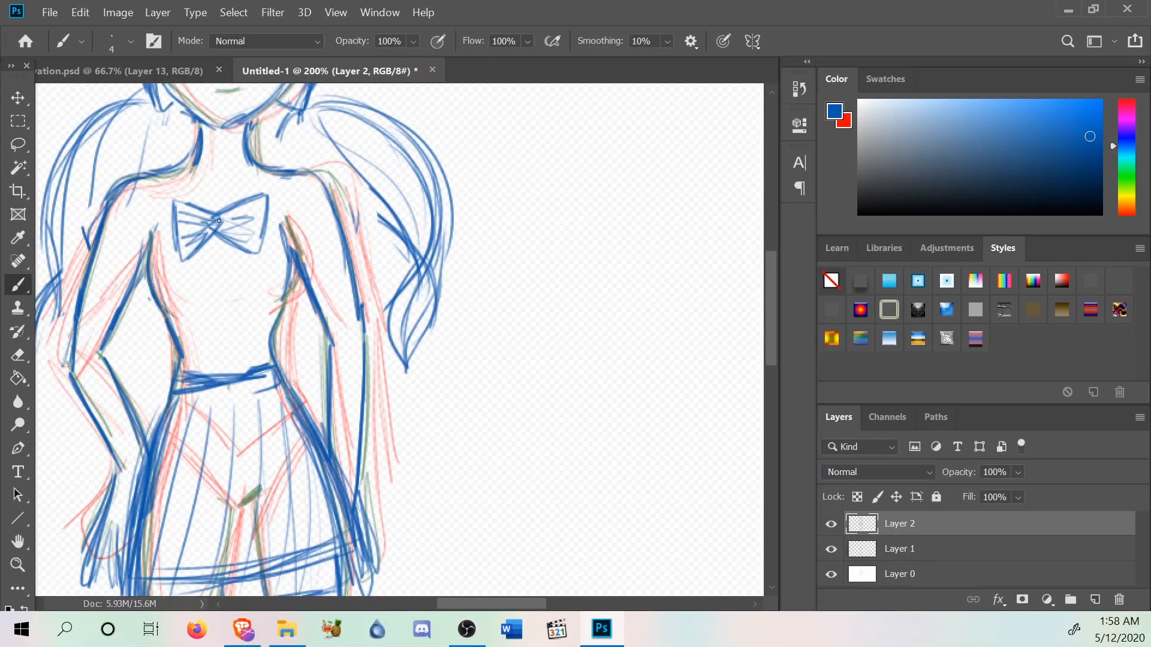
Draw short sleeves in blue on both upper arms, with hems angled across each arm.
{"action": "scroll", "coordinate": [193, 200], "scroll_direction": "up", "scroll_amount": 3}
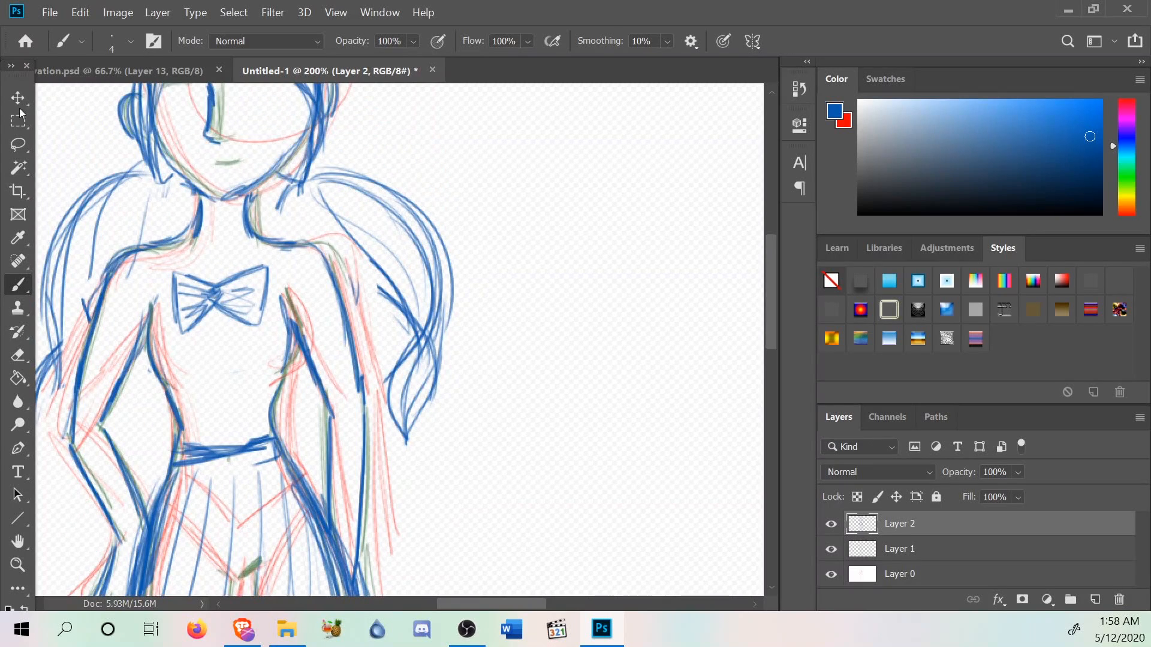
{"action": "scroll", "coordinate": [527, 424], "scroll_direction": "down", "scroll_amount": 2}
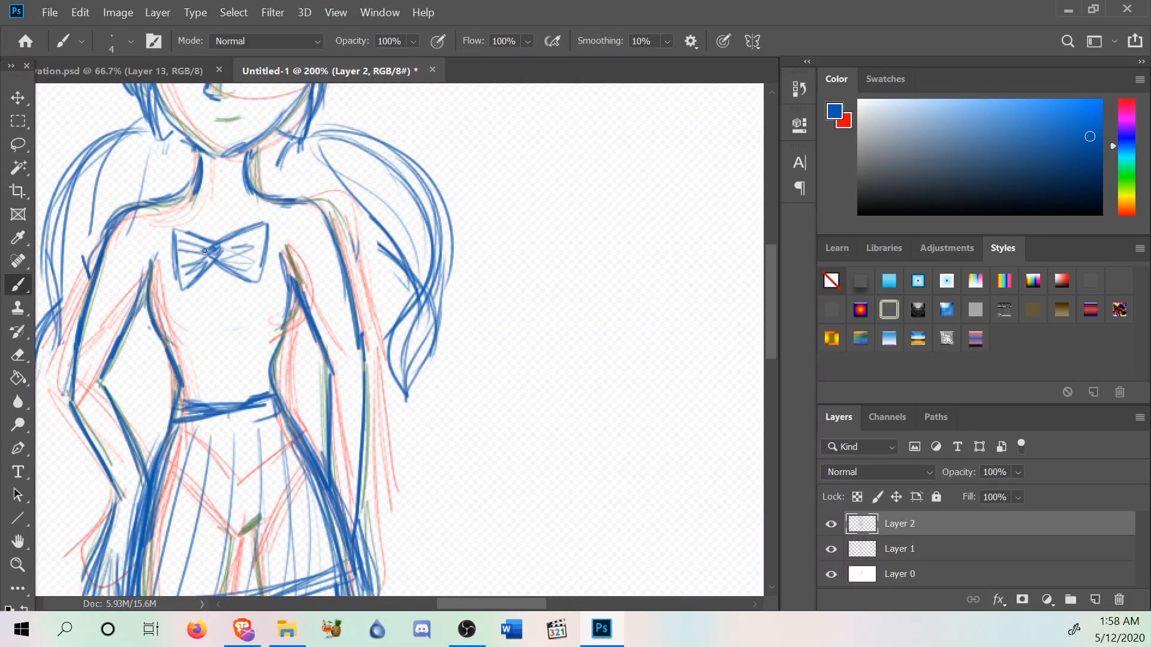
{"action": "scroll", "coordinate": [202, 242], "scroll_direction": "up", "scroll_amount": 6}
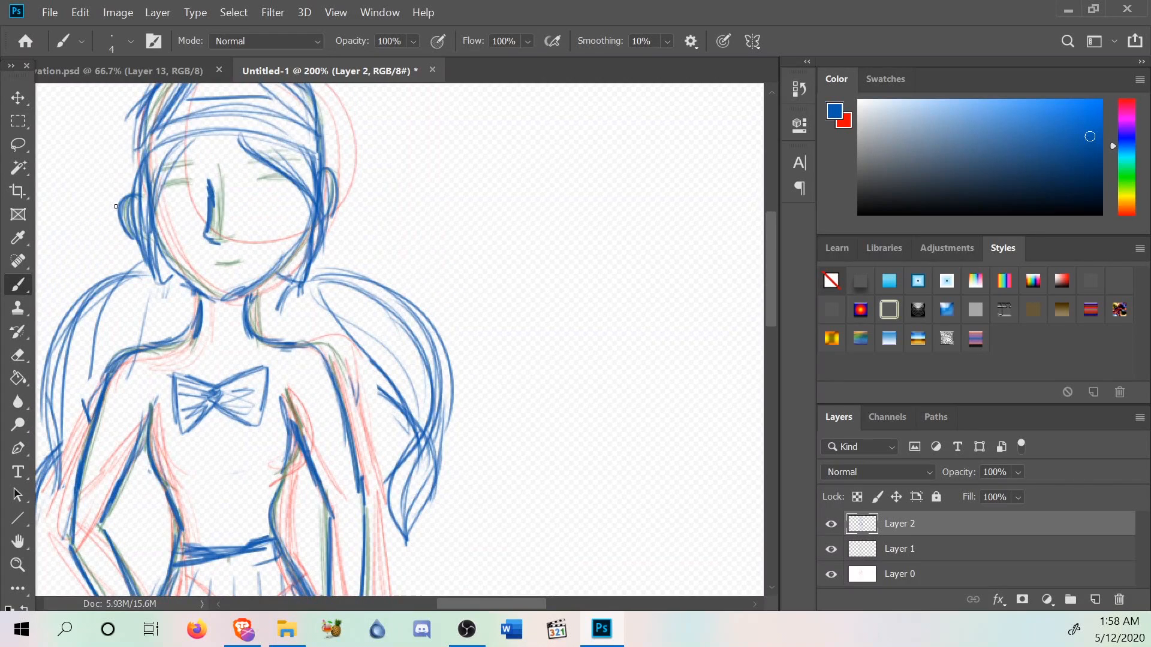
{"action": "mouse_move", "coordinate": [283, 347]}
{"action": "left_mouse_down"}
{"action": "mouse_move", "coordinate": [316, 350]}
{"action": "mouse_move", "coordinate": [305, 390]}
{"action": "left_mouse_up"}
{"action": "scroll", "coordinate": [246, 340], "scroll_direction": "down", "scroll_amount": 3}
{"action": "mouse_move", "coordinate": [284, 334]}
{"action": "left_mouse_down"}
{"action": "mouse_move", "coordinate": [306, 398]}
{"action": "mouse_move", "coordinate": [363, 351]}
{"action": "mouse_move", "coordinate": [324, 291]}
{"action": "left_mouse_up"}
{"action": "left_click_drag", "start_coordinate": [353, 357], "coordinate": [326, 292]}
{"action": "mouse_move", "coordinate": [117, 290]}
{"action": "left_mouse_down"}
{"action": "mouse_move", "coordinate": [80, 358]}
{"action": "mouse_move", "coordinate": [126, 390]}
{"action": "mouse_move", "coordinate": [149, 349]}
{"action": "left_mouse_up"}
Draw a V-shaped neckline down to the bow and vertical strap lines from the shoulders along both sides of it.
{"action": "mouse_move", "coordinate": [243, 293]}
{"action": "left_mouse_down"}
{"action": "mouse_move", "coordinate": [270, 259]}
{"action": "mouse_move", "coordinate": [246, 296]}
{"action": "left_mouse_up"}
{"action": "left_click_drag", "start_coordinate": [175, 273], "coordinate": [196, 299]}
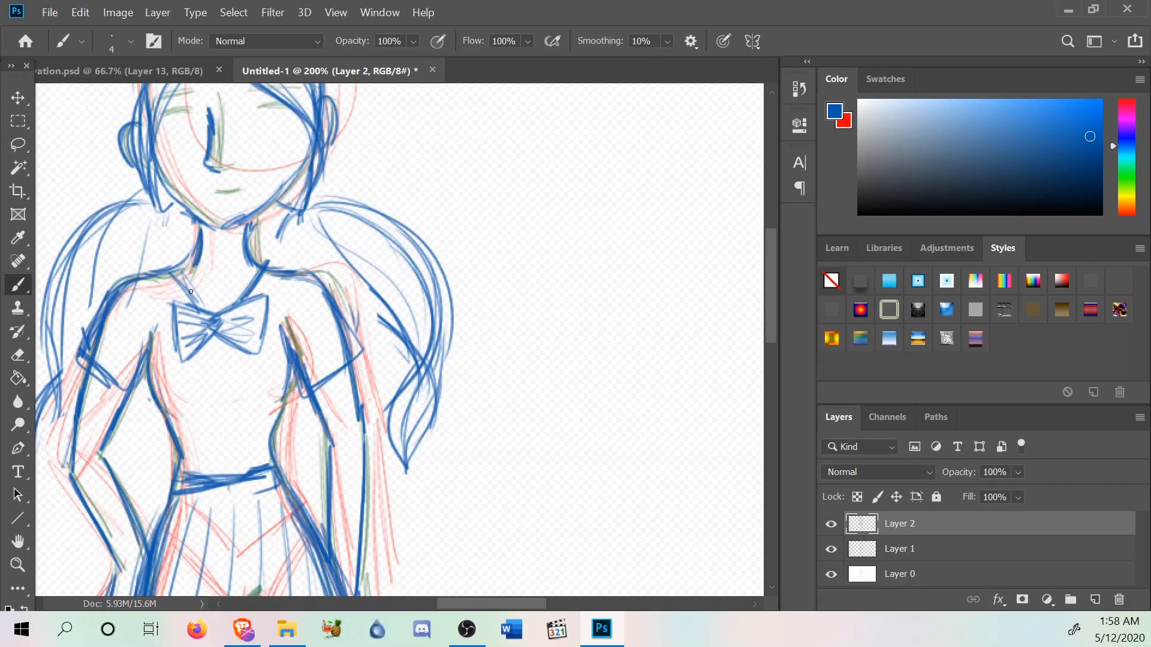
{"action": "scroll", "coordinate": [195, 299], "scroll_direction": "down", "scroll_amount": 3}
{"action": "scroll", "coordinate": [101, 229], "scroll_direction": "up", "scroll_amount": 8}
{"action": "scroll", "coordinate": [101, 228], "scroll_direction": "down", "scroll_amount": 5}
{"action": "mouse_move", "coordinate": [259, 301]}
{"action": "left_mouse_down"}
{"action": "mouse_move", "coordinate": [280, 254]}
{"action": "mouse_move", "coordinate": [277, 310]}
{"action": "mouse_move", "coordinate": [268, 241]}
{"action": "left_mouse_up"}
{"action": "mouse_move", "coordinate": [158, 247]}
{"action": "left_mouse_down"}
{"action": "mouse_move", "coordinate": [154, 299]}
{"action": "mouse_move", "coordinate": [157, 251]}
{"action": "mouse_move", "coordinate": [175, 315]}
{"action": "left_mouse_up"}
{"action": "scroll", "coordinate": [118, 260], "scroll_direction": "down", "scroll_amount": 2}
{"action": "scroll", "coordinate": [118, 261], "scroll_direction": "down", "scroll_amount": 3}
{"action": "scroll", "coordinate": [117, 276], "scroll_direction": "up", "scroll_amount": 7}
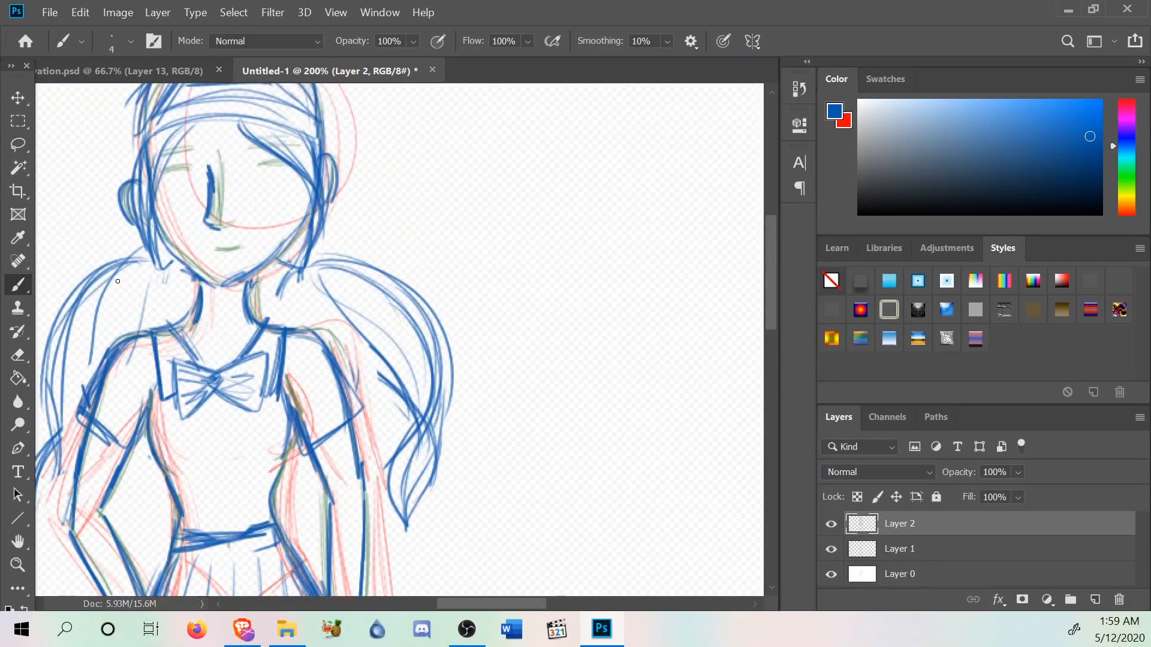
Draw frilled sock cuffs in blue around both calves, each with a straight band above a scalloped ruffle.
{"action": "scroll", "coordinate": [118, 282], "scroll_direction": "up", "scroll_amount": 2}
{"action": "scroll", "coordinate": [122, 288], "scroll_direction": "down", "scroll_amount": 7}
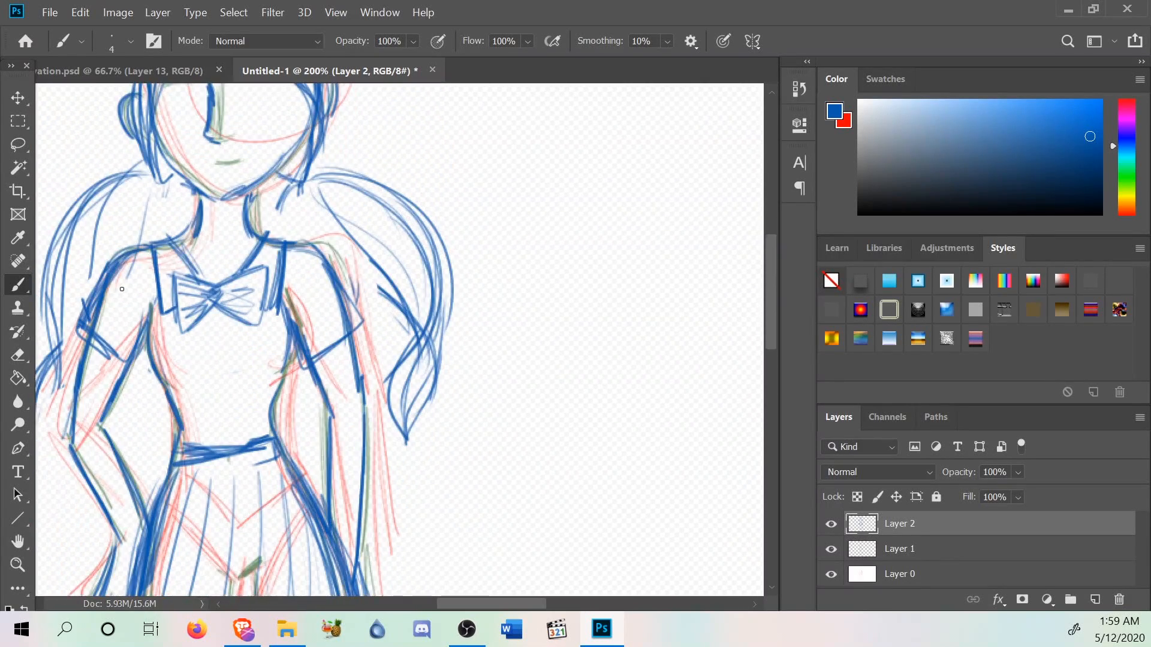
{"action": "scroll", "coordinate": [192, 341], "scroll_direction": "down", "scroll_amount": 12}
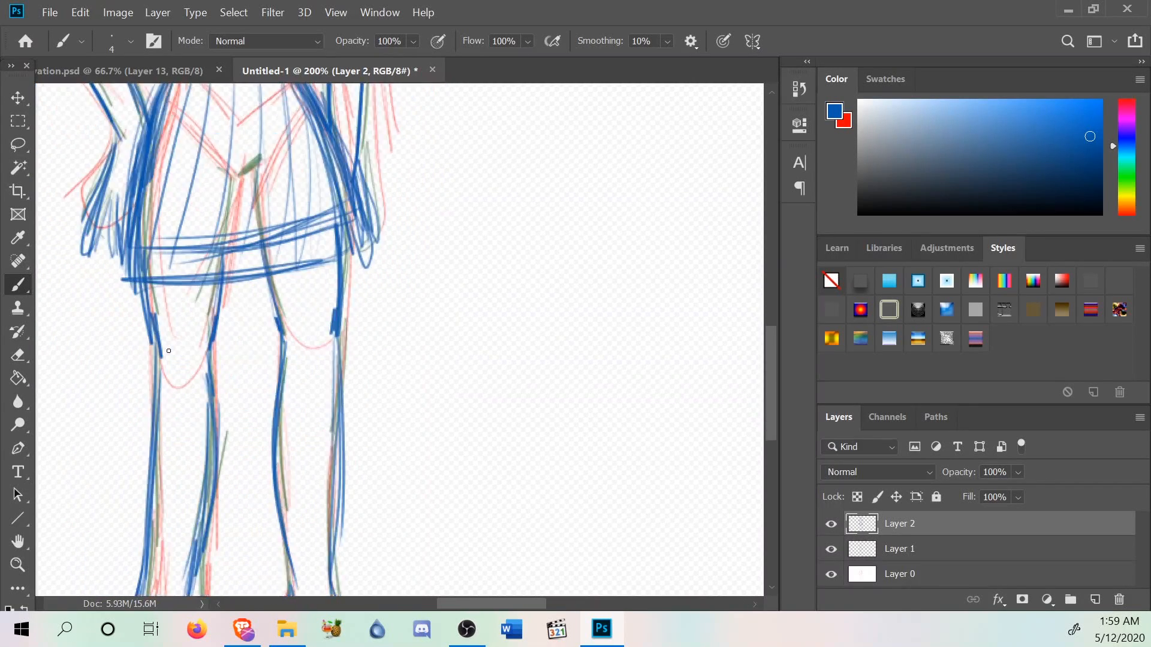
{"action": "mouse_move", "coordinate": [326, 245]}
{"action": "left_mouse_down"}
{"action": "mouse_move", "coordinate": [301, 231]}
{"action": "mouse_move", "coordinate": [332, 238]}
{"action": "mouse_move", "coordinate": [275, 232]}
{"action": "mouse_move", "coordinate": [259, 260]}
{"action": "mouse_move", "coordinate": [274, 246]}
{"action": "mouse_move", "coordinate": [325, 256]}
{"action": "left_mouse_up"}
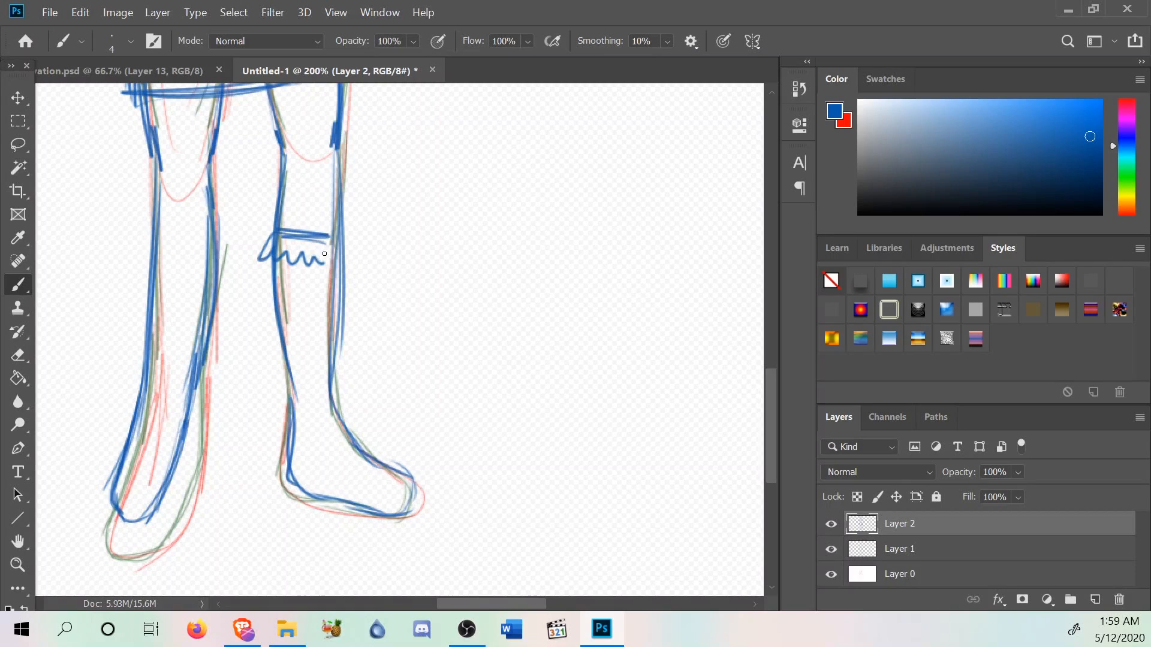
{"action": "mouse_move", "coordinate": [156, 252]}
{"action": "left_mouse_down"}
{"action": "mouse_move", "coordinate": [206, 246]}
{"action": "mouse_move", "coordinate": [157, 252]}
{"action": "mouse_move", "coordinate": [149, 282]}
{"action": "mouse_move", "coordinate": [179, 281]}
{"action": "left_mouse_up"}
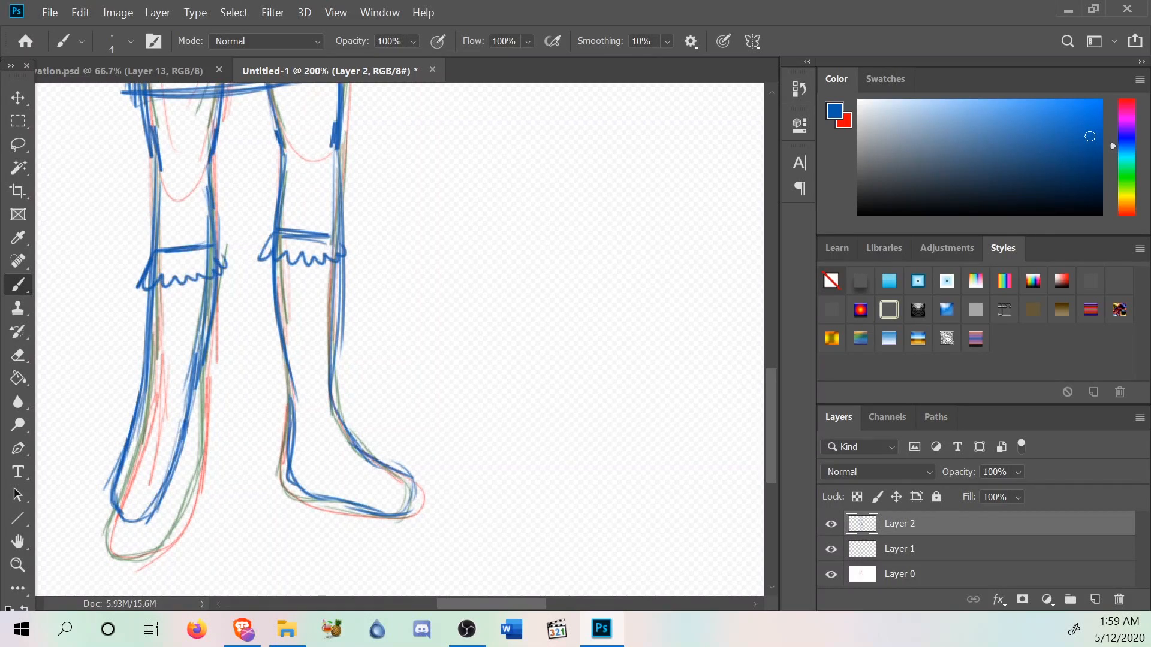
{"action": "scroll", "coordinate": [196, 252], "scroll_direction": "up", "scroll_amount": 5}
{"action": "left_click_drag", "start_coordinate": [329, 354], "coordinate": [275, 354]}
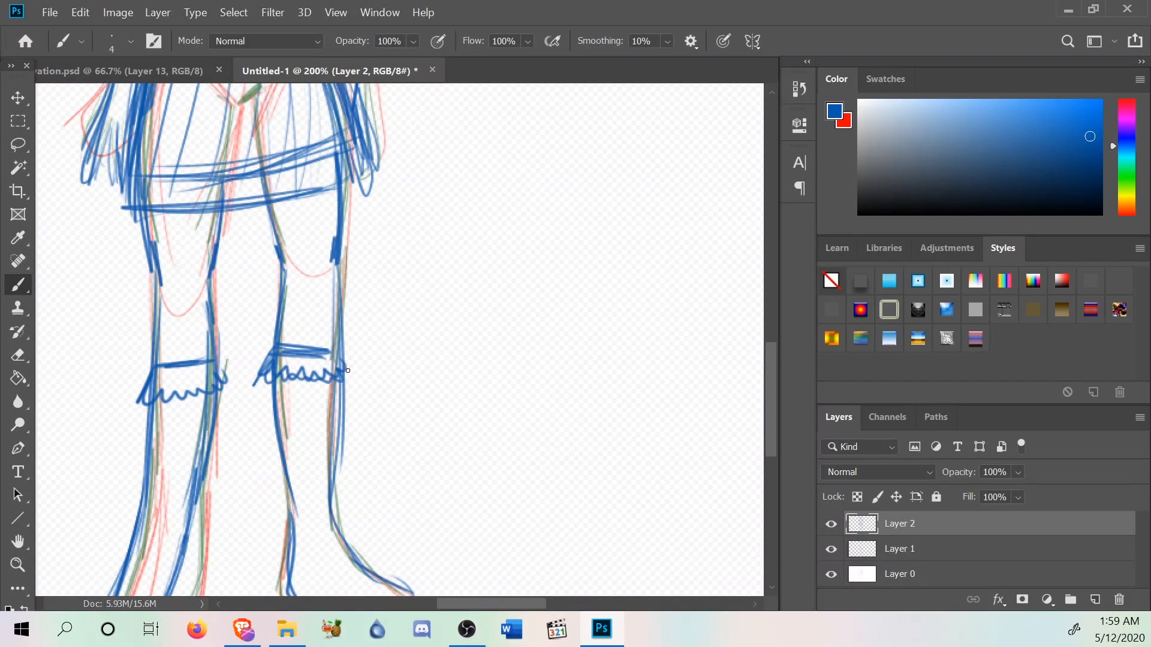
Examine the outfit sketch and the reference collage for shoe and sock ideas.
{"action": "scroll", "coordinate": [348, 373], "scroll_direction": "up", "scroll_amount": 15}
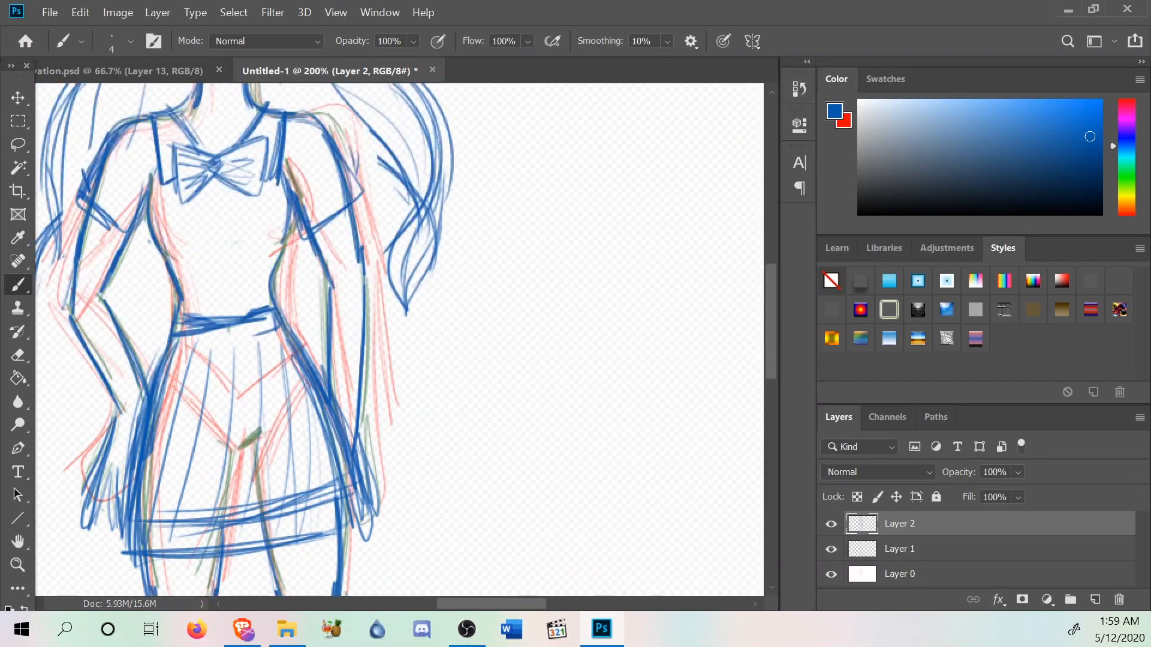
{"action": "scroll", "coordinate": [245, 340], "scroll_direction": "up", "scroll_amount": 8}
{"action": "scroll", "coordinate": [382, 402], "scroll_direction": "down", "scroll_amount": 20}
{"action": "scroll", "coordinate": [382, 402], "scroll_direction": "down", "scroll_amount": 5}
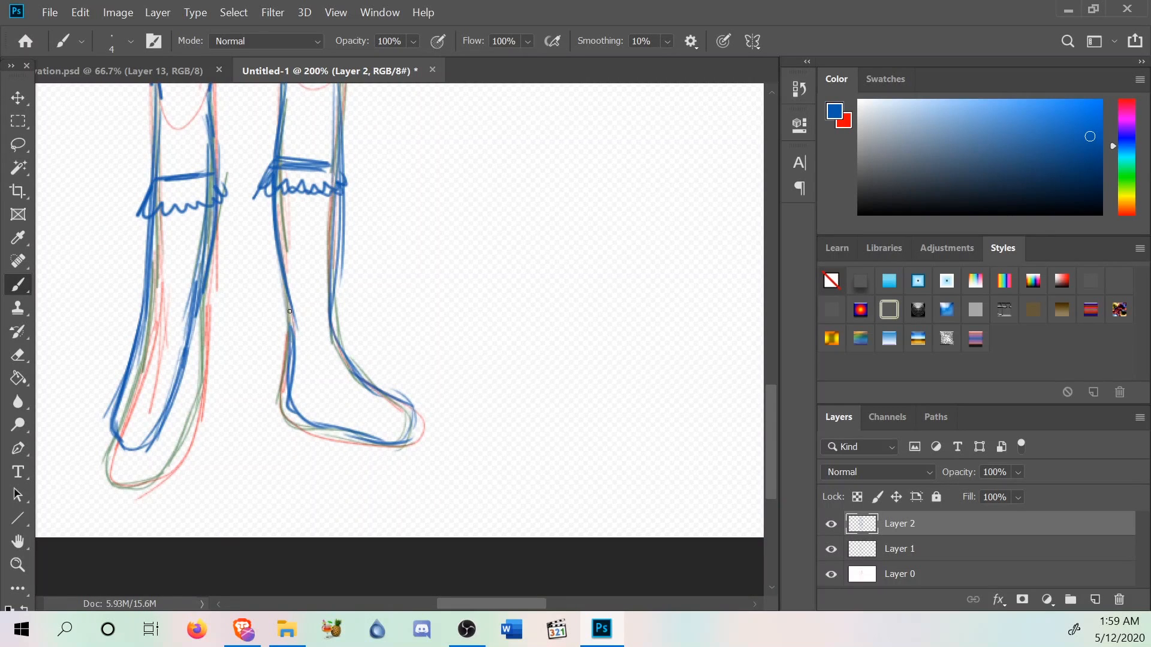
{"action": "left_click", "coordinate": [150, 71]}
{"action": "scroll", "coordinate": [465, 329], "scroll_direction": "down", "scroll_amount": 6}
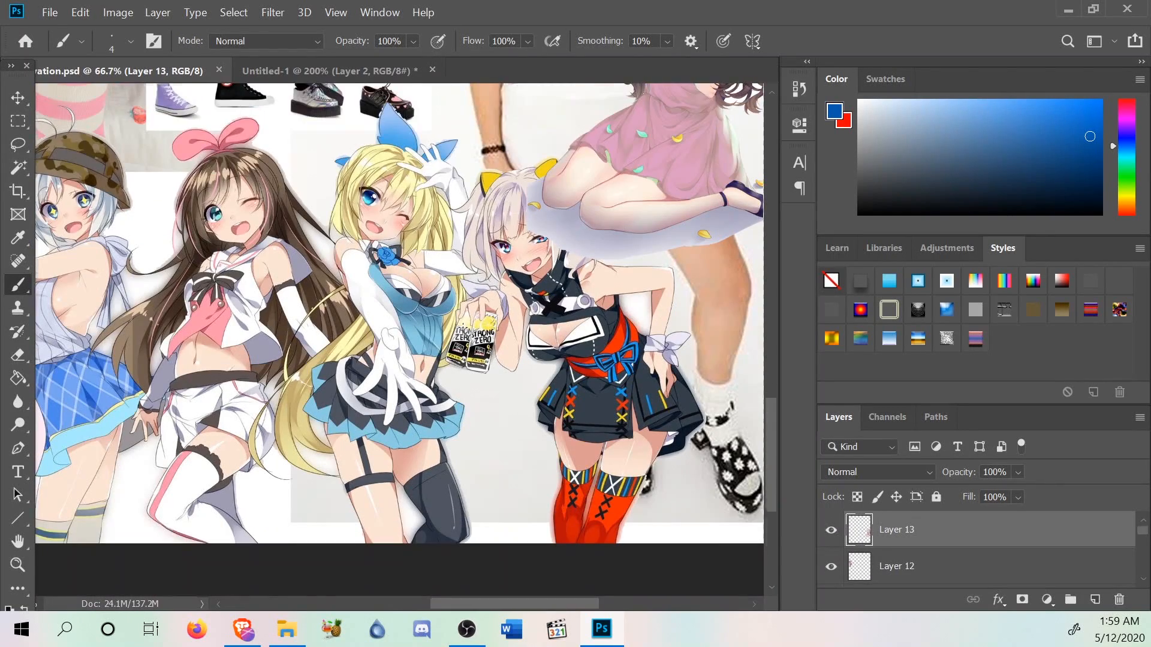
{"action": "scroll", "coordinate": [464, 329], "scroll_direction": "up", "scroll_amount": 10}
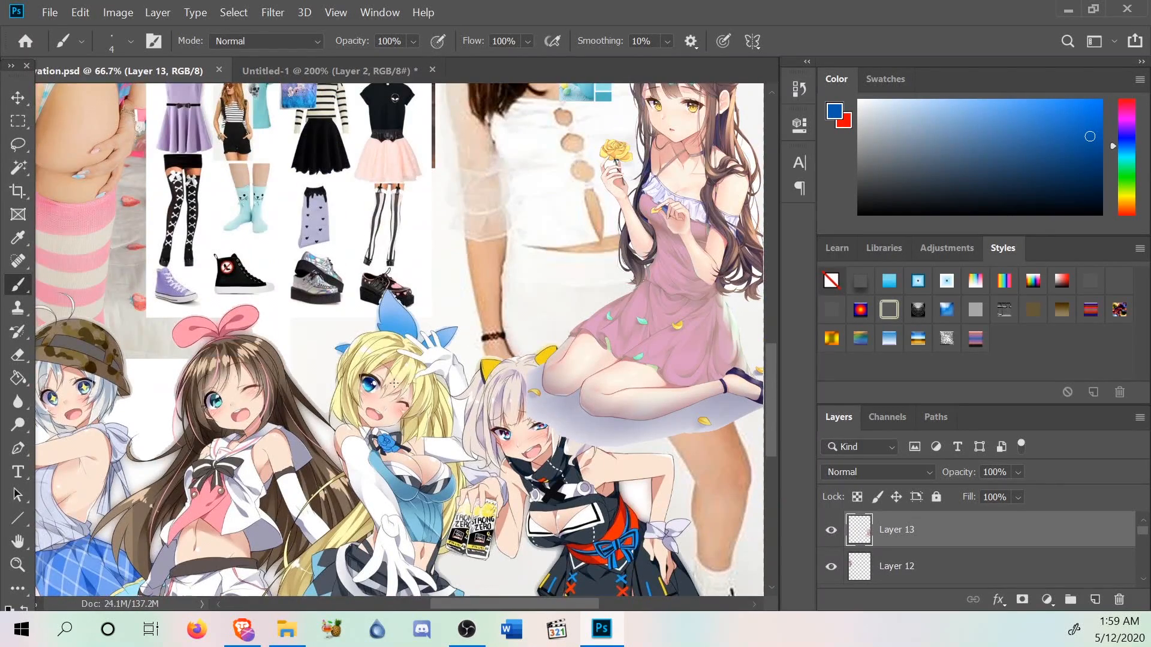
{"action": "scroll", "coordinate": [393, 382], "scroll_direction": "up", "scroll_amount": 8}
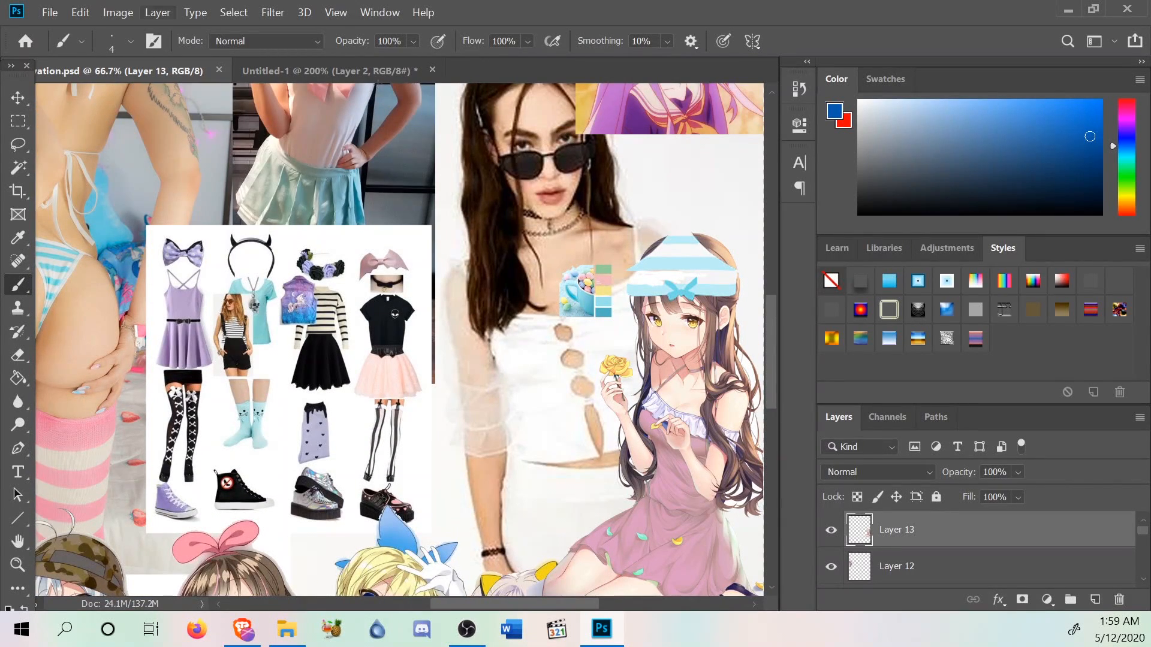
{"action": "left_click", "coordinate": [372, 67]}
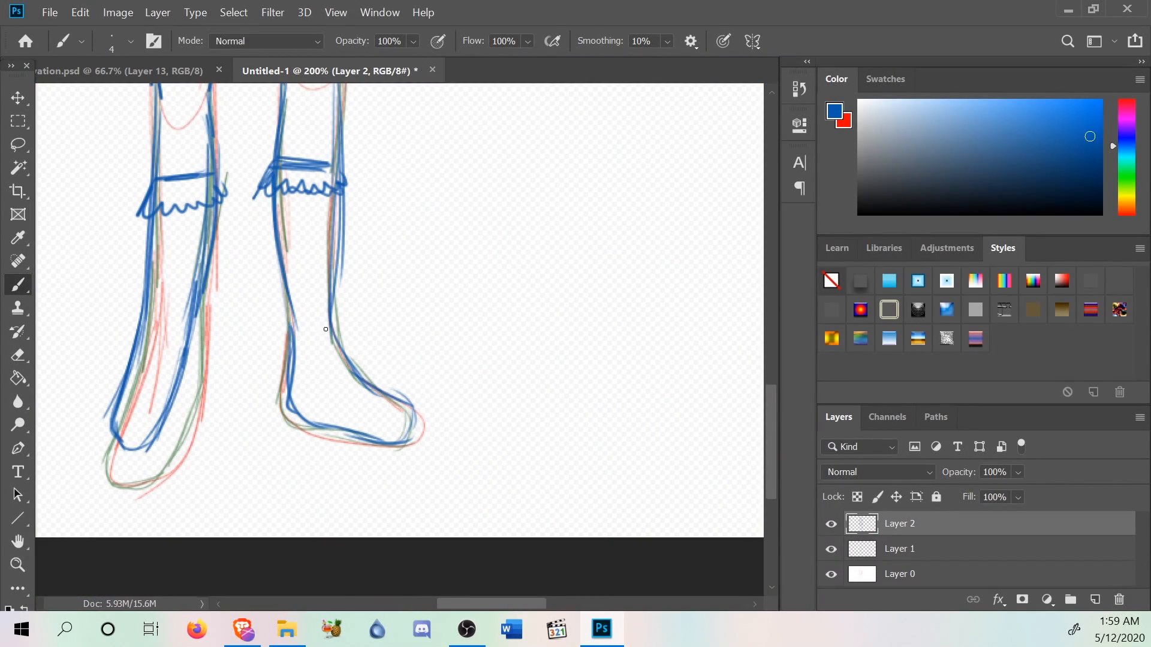
{"action": "mouse_move", "coordinate": [336, 323]}
{"action": "left_mouse_down"}
{"action": "mouse_move", "coordinate": [296, 323]}
{"action": "mouse_move", "coordinate": [280, 383]}
{"action": "mouse_move", "coordinate": [281, 347]}
{"action": "mouse_move", "coordinate": [293, 427]}
{"action": "mouse_move", "coordinate": [391, 438]}
{"action": "mouse_move", "coordinate": [345, 358]}
{"action": "left_mouse_up"}
{"action": "left_click", "coordinate": [80, 12]}
{"action": "left_click", "coordinate": [144, 23]}
Recheck the shoe references, then draw a thick flat sole under the sideways foot and a shoe outline around the front-facing one.
{"action": "left_click", "coordinate": [161, 75]}
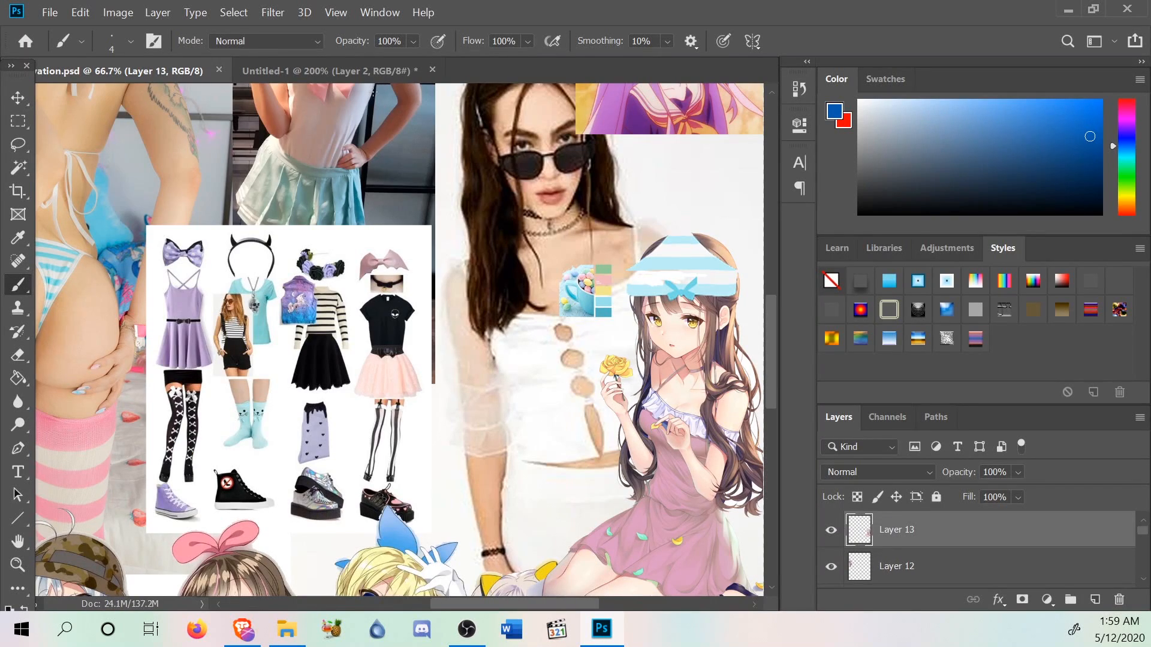
{"action": "left_click", "coordinate": [332, 77]}
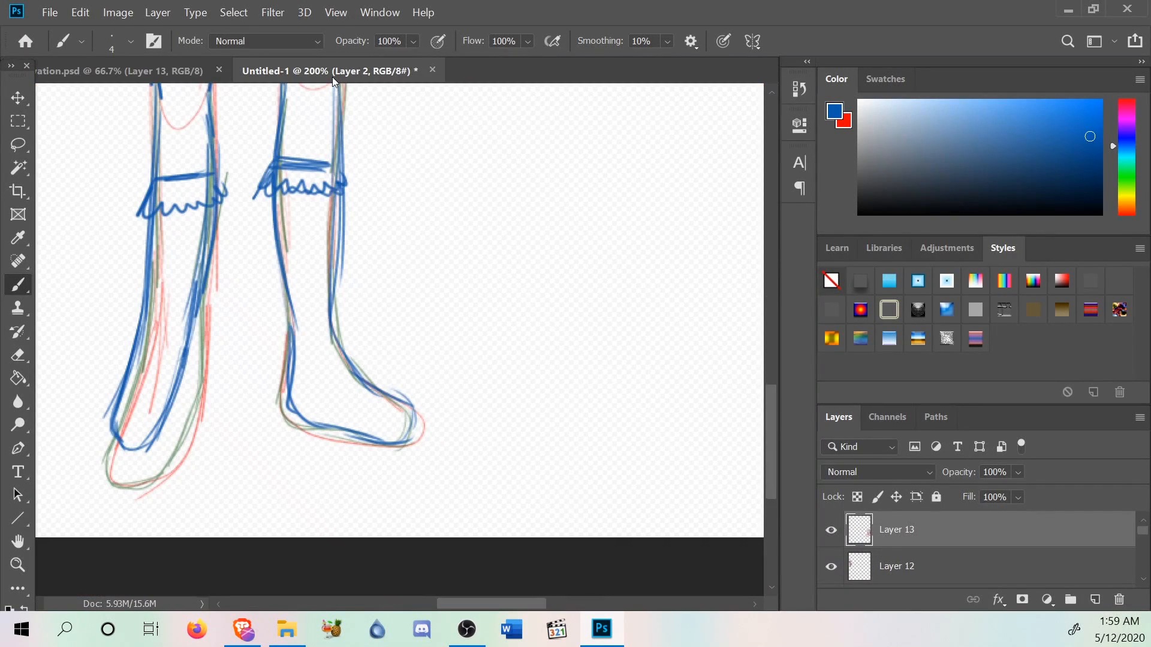
{"action": "mouse_move", "coordinate": [288, 410]}
{"action": "left_mouse_down"}
{"action": "mouse_move", "coordinate": [286, 441]}
{"action": "mouse_move", "coordinate": [362, 459]}
{"action": "left_mouse_up"}
{"action": "mouse_move", "coordinate": [290, 430]}
{"action": "left_mouse_down"}
{"action": "mouse_move", "coordinate": [335, 446]}
{"action": "mouse_move", "coordinate": [406, 446]}
{"action": "left_mouse_up"}
{"action": "mouse_move", "coordinate": [143, 466]}
{"action": "left_mouse_down"}
{"action": "mouse_move", "coordinate": [189, 407]}
{"action": "mouse_move", "coordinate": [188, 389]}
{"action": "mouse_move", "coordinate": [168, 439]}
{"action": "left_mouse_up"}
{"action": "left_click_drag", "start_coordinate": [182, 383], "coordinate": [155, 455]}
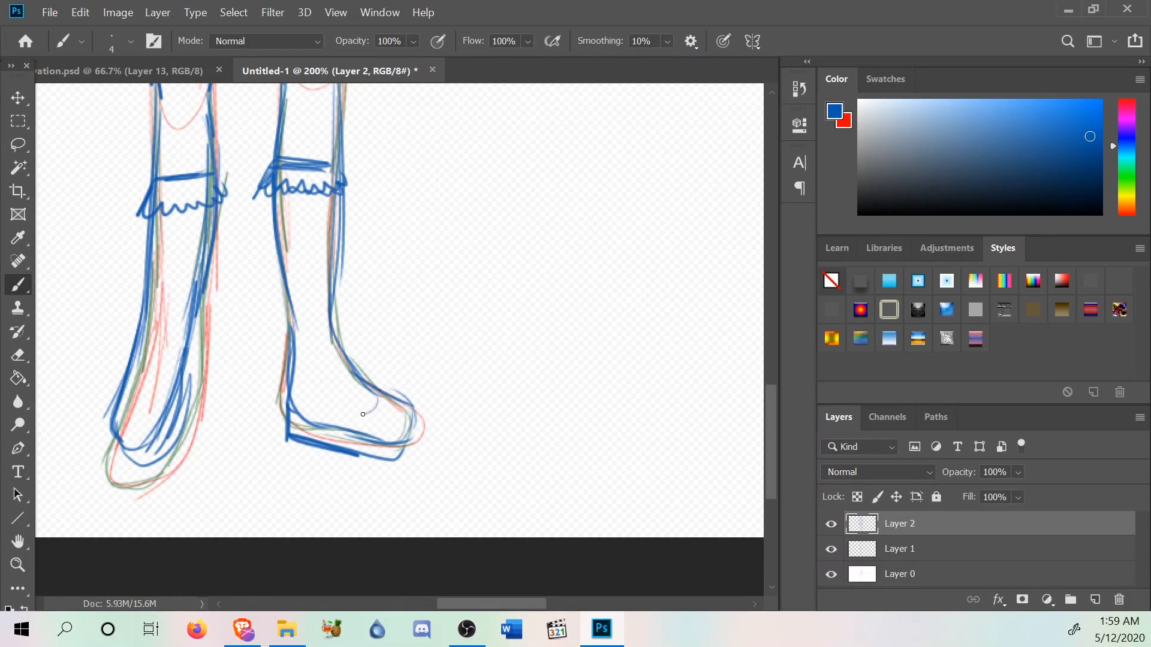
Draw the shoe openings and instep straps on both feet, and shade the toe of the sideways shoe.
{"action": "left_click_drag", "start_coordinate": [371, 410], "coordinate": [306, 415]}
{"action": "left_click_drag", "start_coordinate": [303, 412], "coordinate": [363, 414]}
{"action": "left_click_drag", "start_coordinate": [344, 375], "coordinate": [318, 415]}
{"action": "mouse_move", "coordinate": [351, 376]}
{"action": "left_mouse_down"}
{"action": "mouse_move", "coordinate": [330, 411]}
{"action": "mouse_move", "coordinate": [352, 372]}
{"action": "mouse_move", "coordinate": [394, 397]}
{"action": "mouse_move", "coordinate": [398, 424]}
{"action": "mouse_move", "coordinate": [383, 444]}
{"action": "mouse_move", "coordinate": [380, 420]}
{"action": "mouse_move", "coordinate": [354, 441]}
{"action": "mouse_move", "coordinate": [348, 428]}
{"action": "mouse_move", "coordinate": [308, 421]}
{"action": "left_mouse_up"}
{"action": "mouse_move", "coordinate": [132, 460]}
{"action": "left_mouse_down"}
{"action": "mouse_move", "coordinate": [177, 400]}
{"action": "mouse_move", "coordinate": [131, 440]}
{"action": "mouse_move", "coordinate": [158, 419]}
{"action": "mouse_move", "coordinate": [126, 398]}
{"action": "left_mouse_up"}
{"action": "mouse_move", "coordinate": [110, 440]}
{"action": "left_mouse_down"}
{"action": "mouse_move", "coordinate": [123, 472]}
{"action": "mouse_move", "coordinate": [108, 438]}
{"action": "mouse_move", "coordinate": [168, 434]}
{"action": "mouse_move", "coordinate": [189, 367]}
{"action": "left_mouse_up"}
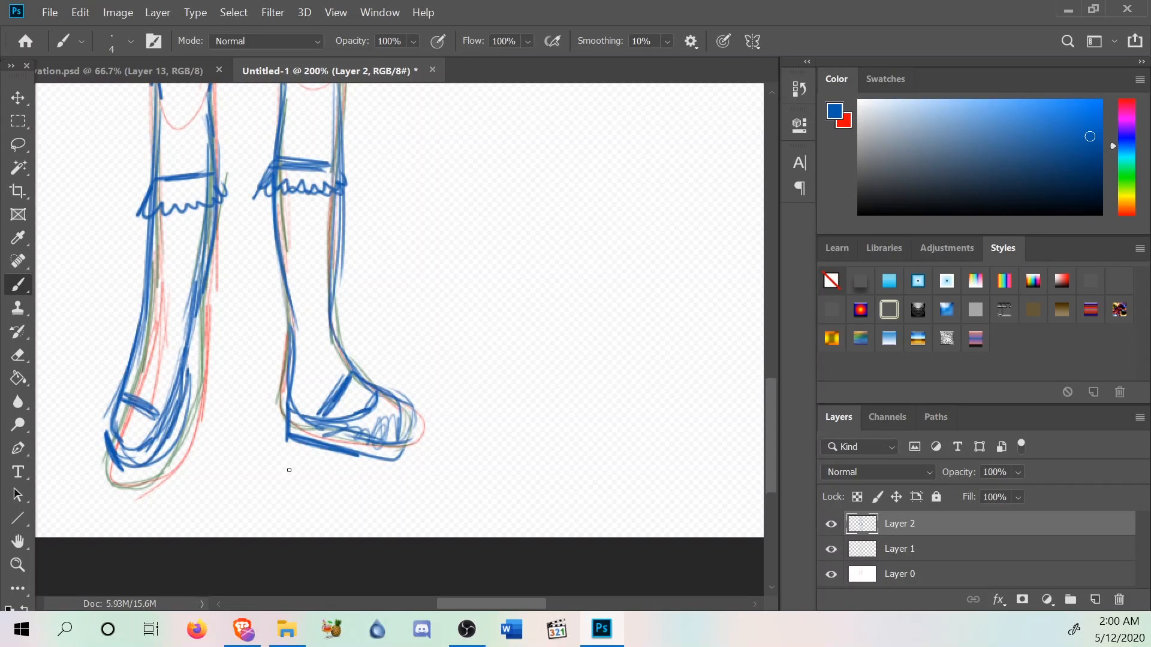
Examine the upper body and then the whole figure to judge the overall outfit.
{"action": "scroll", "coordinate": [288, 470], "scroll_direction": "up", "scroll_amount": 15}
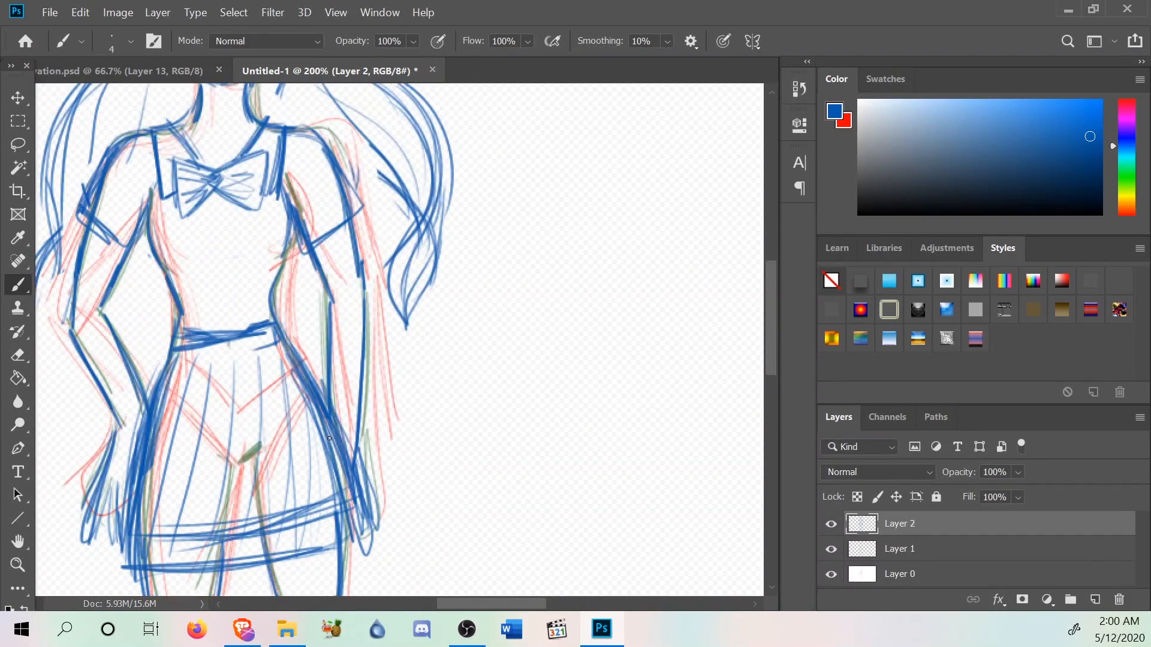
{"action": "scroll", "coordinate": [329, 438], "scroll_direction": "up", "scroll_amount": 8}
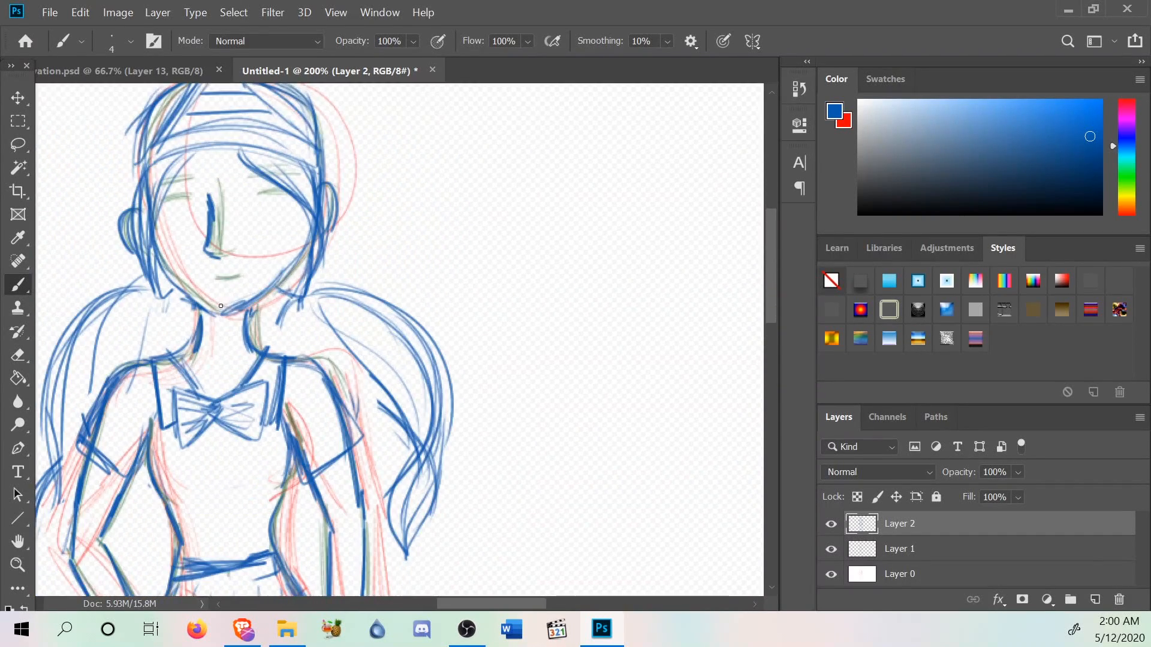
{"action": "scroll", "coordinate": [221, 306], "scroll_direction": "down", "scroll_amount": 2}
{"action": "left_click", "coordinate": [17, 565]}
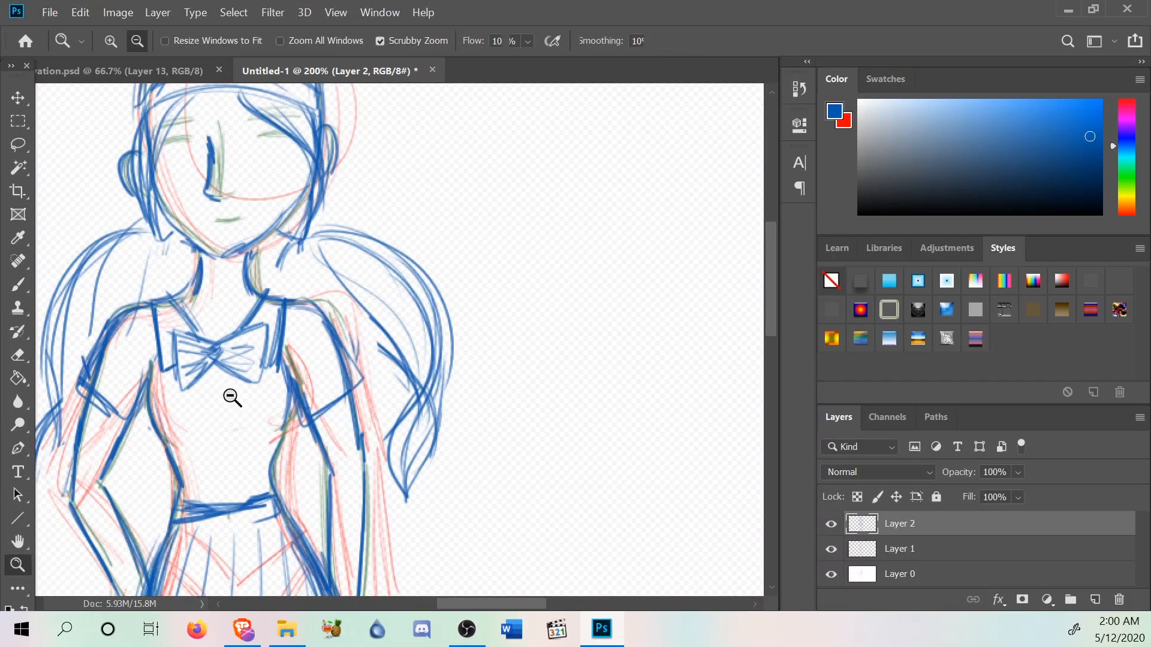
{"action": "right_click", "coordinate": [297, 358]}
{"action": "left_click", "coordinate": [335, 458]}
{"action": "right_click", "coordinate": [329, 377]}
{"action": "left_click", "coordinate": [378, 473]}
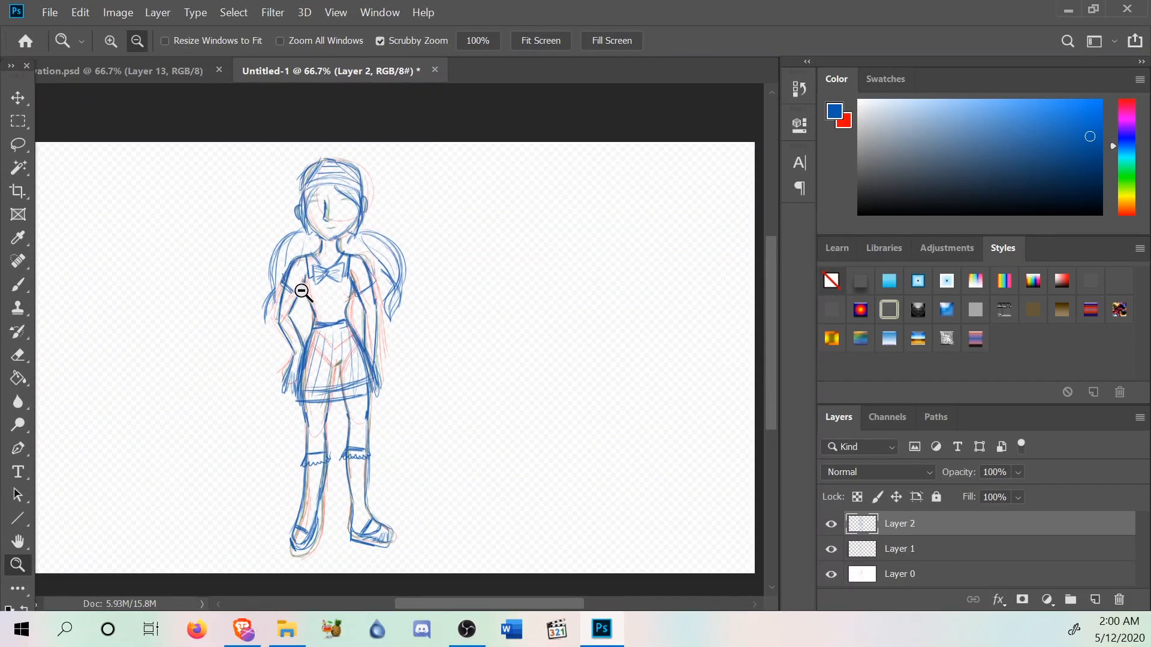
{"action": "right_click", "coordinate": [321, 269]}
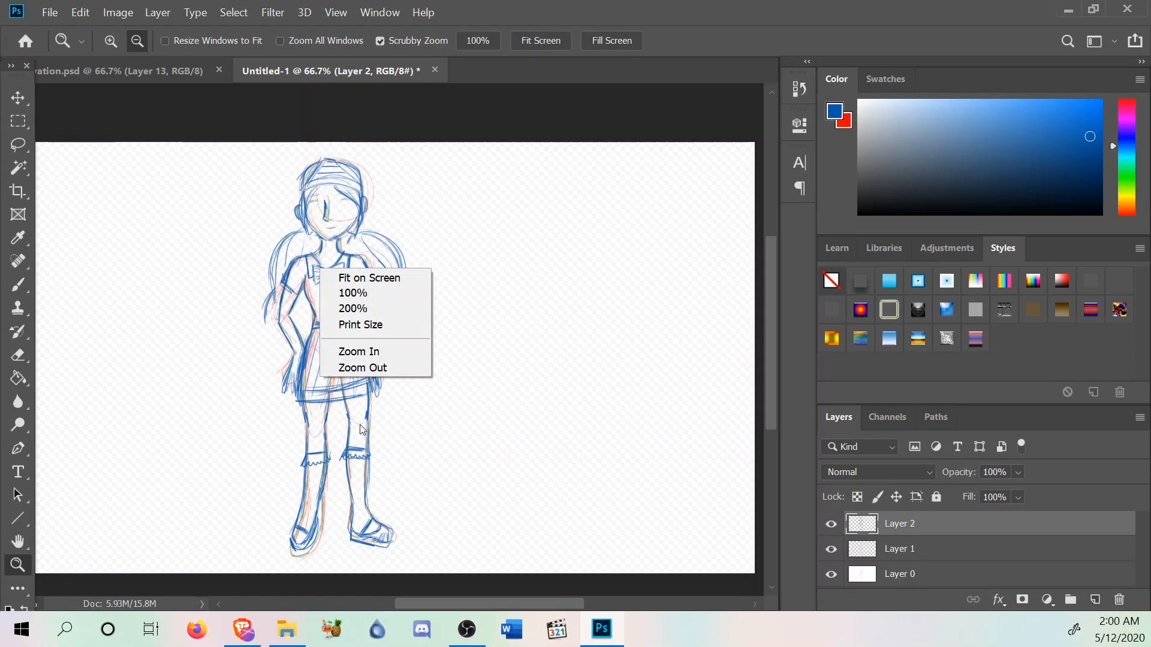
{"action": "left_click", "coordinate": [384, 352]}
{"action": "right_click", "coordinate": [350, 274]}
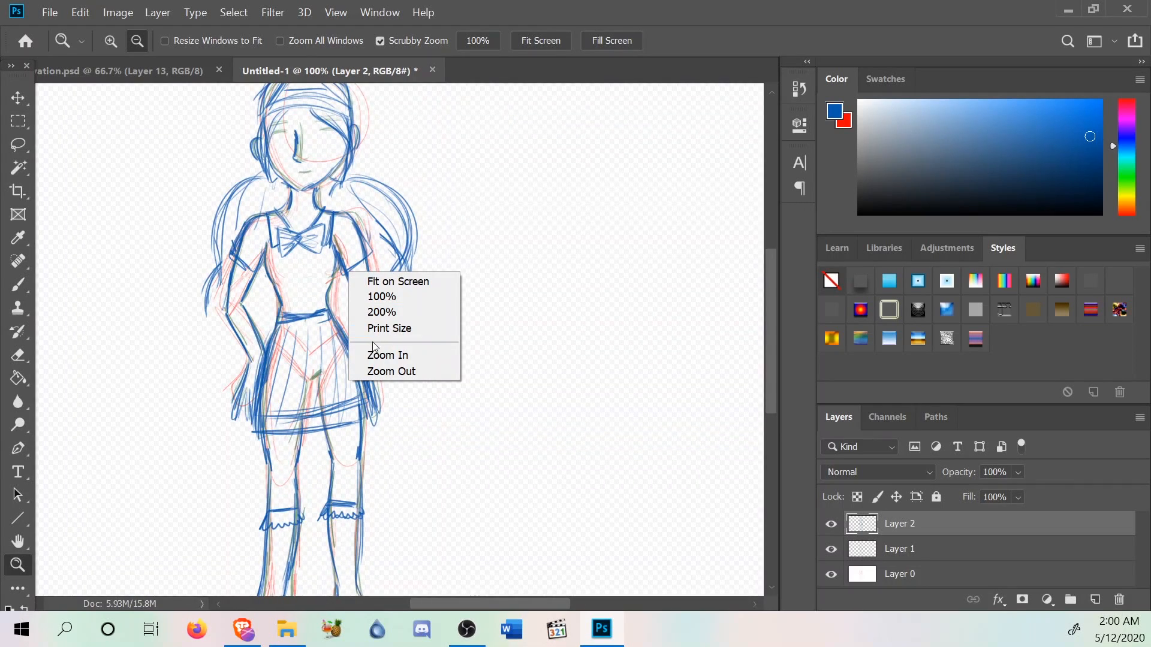
{"action": "left_click", "coordinate": [375, 354]}
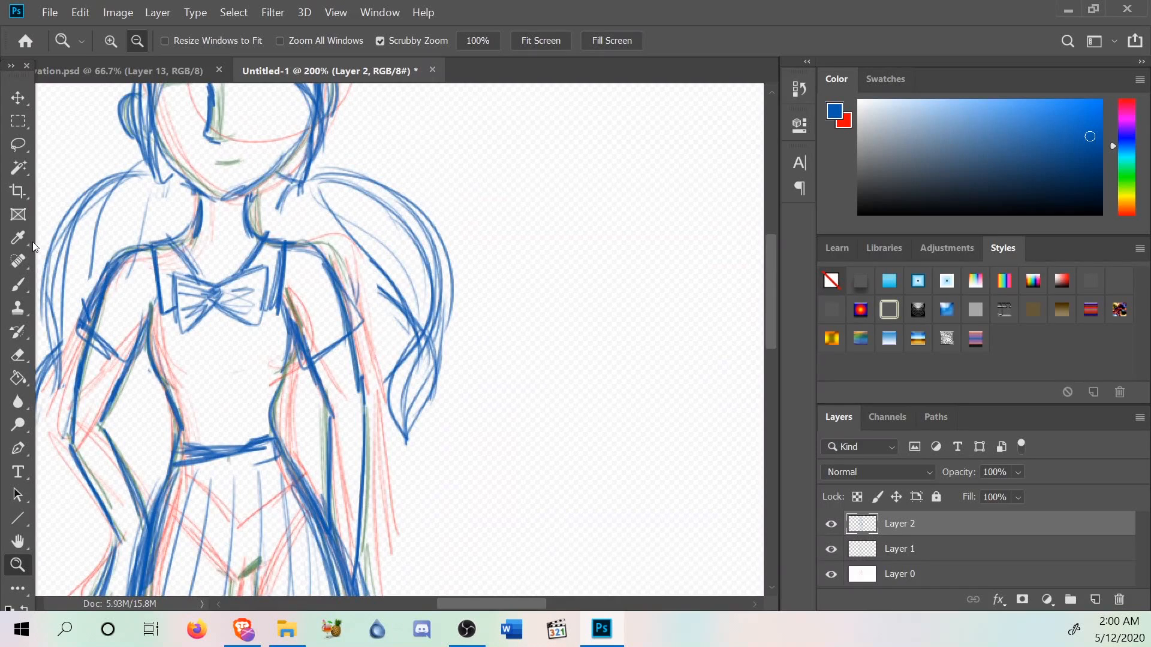
Erase the chest bow, neckline, strap lines and both sleeve hems from Layer 2.
{"action": "left_click", "coordinate": [18, 355]}
{"action": "mouse_move", "coordinate": [228, 292]}
{"action": "left_mouse_down"}
{"action": "mouse_move", "coordinate": [188, 281]}
{"action": "mouse_move", "coordinate": [190, 268]}
{"action": "mouse_move", "coordinate": [161, 273]}
{"action": "mouse_move", "coordinate": [198, 311]}
{"action": "mouse_move", "coordinate": [269, 273]}
{"action": "mouse_move", "coordinate": [251, 264]}
{"action": "mouse_move", "coordinate": [245, 315]}
{"action": "mouse_move", "coordinate": [258, 290]}
{"action": "left_mouse_up"}
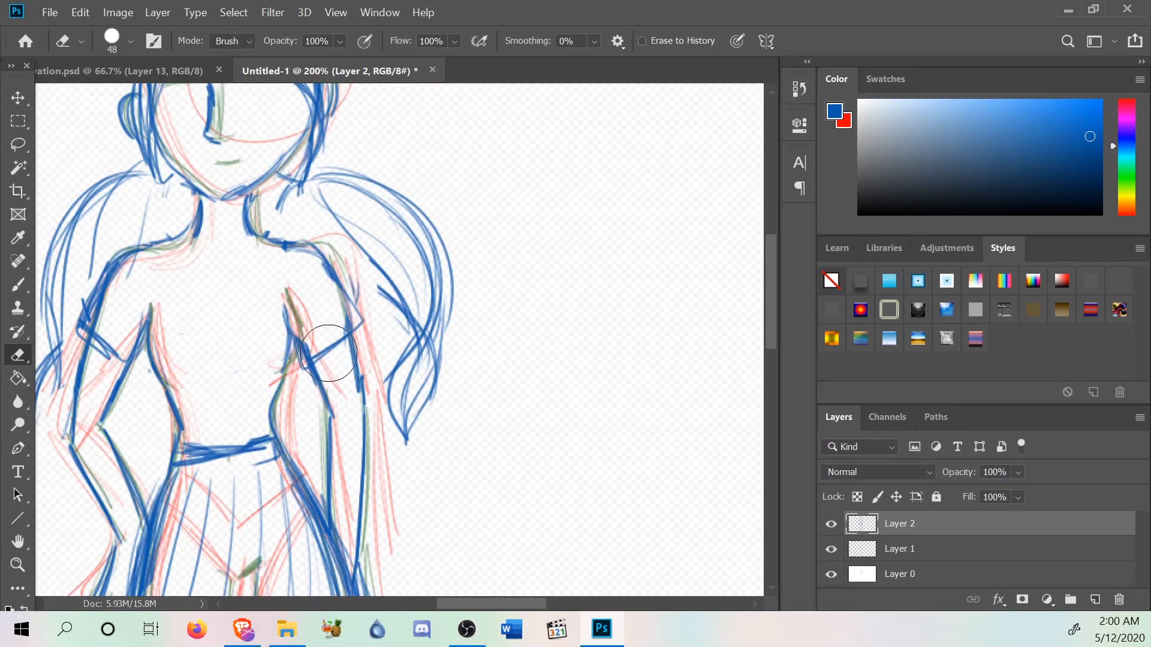
{"action": "left_click_drag", "start_coordinate": [329, 353], "coordinate": [318, 346]}
{"action": "left_click_drag", "start_coordinate": [114, 333], "coordinate": [75, 337]}
{"action": "left_click_drag", "start_coordinate": [63, 289], "coordinate": [53, 290]}
{"action": "scroll", "coordinate": [100, 363], "scroll_direction": "down", "scroll_amount": 2}
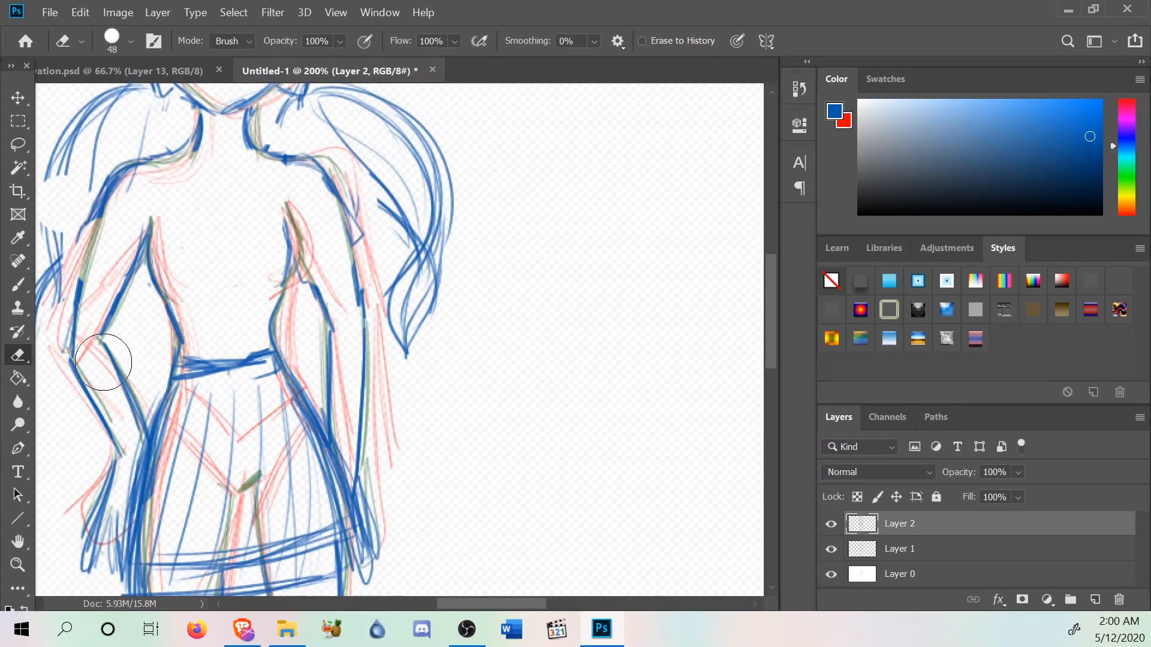
Examine the clothing and character images in the reference collage for ideas for a new top.
{"action": "left_click", "coordinate": [25, 289]}
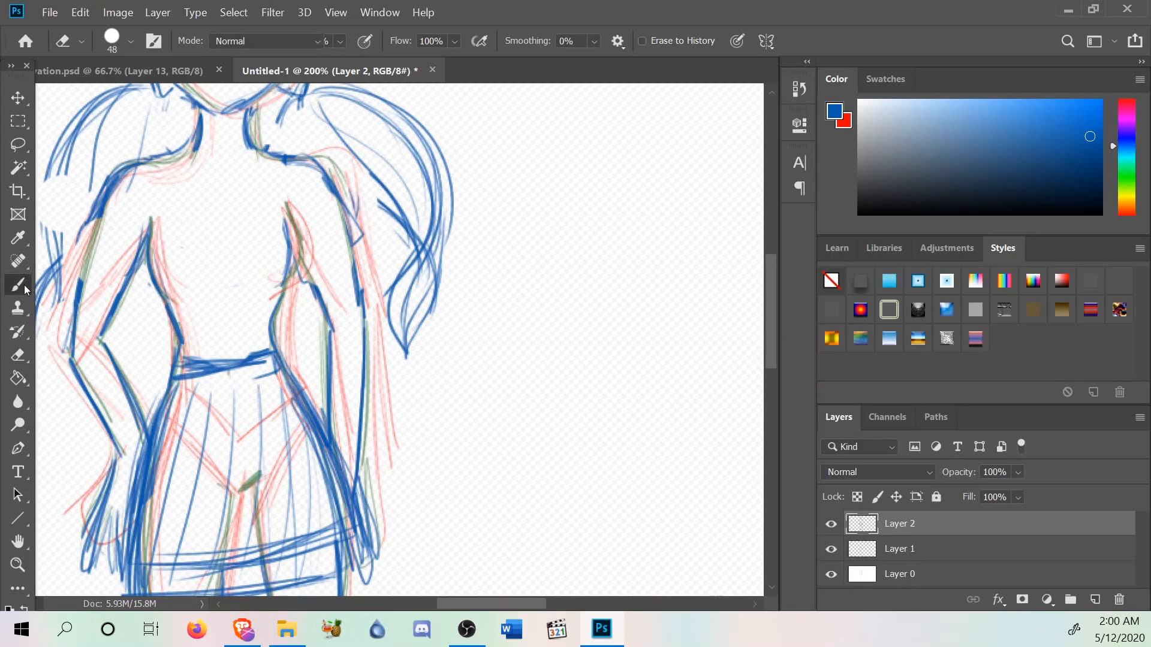
{"action": "scroll", "coordinate": [314, 384], "scroll_direction": "up", "scroll_amount": 1}
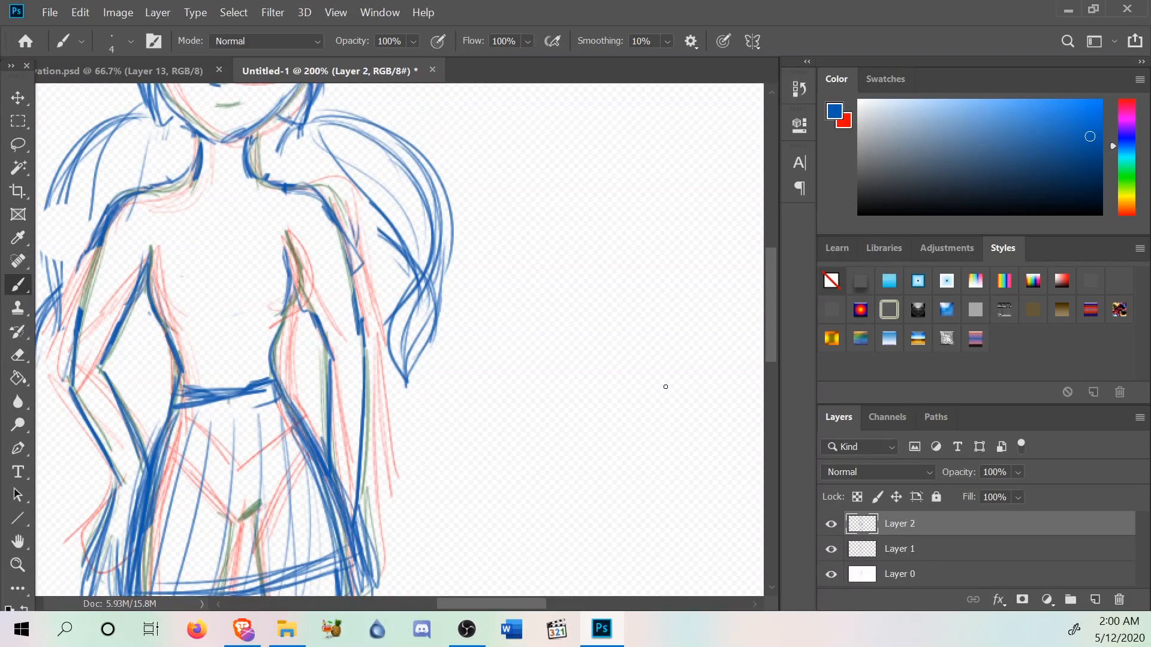
{"action": "left_click", "coordinate": [149, 64]}
{"action": "scroll", "coordinate": [280, 261], "scroll_direction": "down", "scroll_amount": 5}
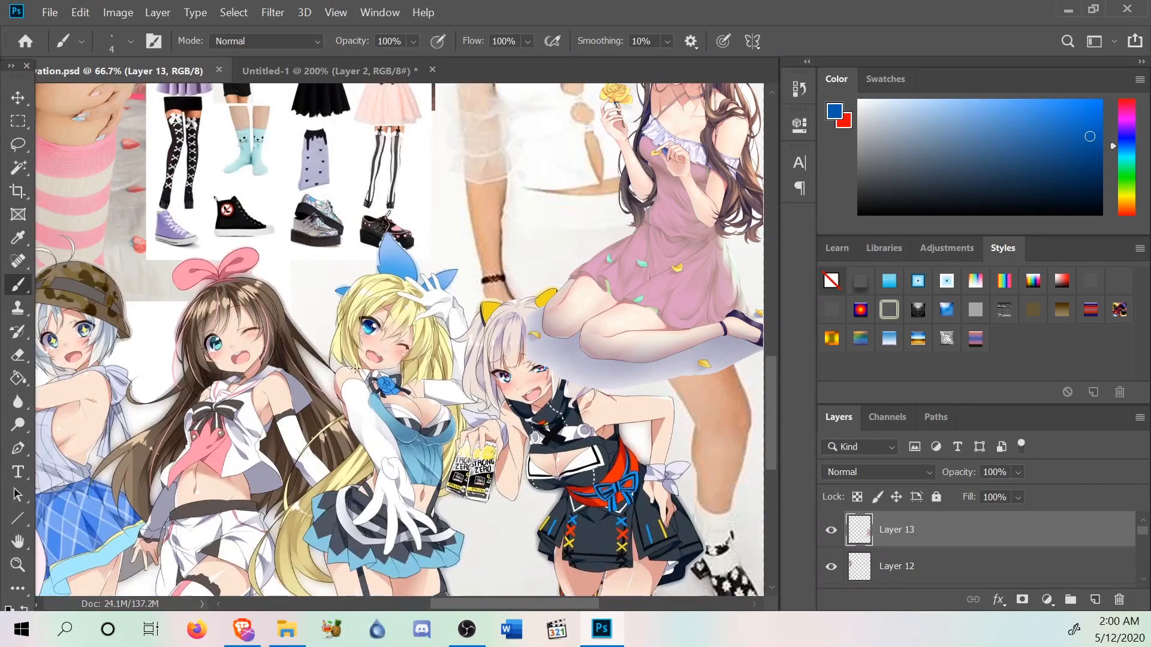
{"action": "scroll", "coordinate": [556, 408], "scroll_direction": "down", "scroll_amount": 2}
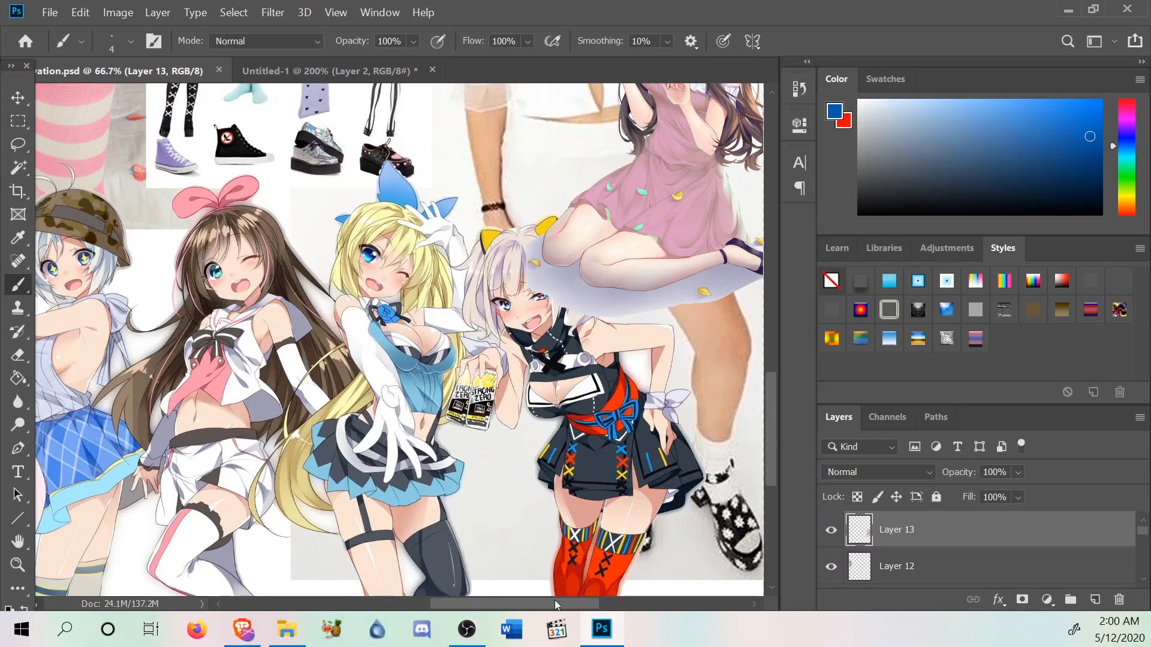
{"action": "left_click_drag", "start_coordinate": [556, 599], "coordinate": [484, 591]}
{"action": "scroll", "coordinate": [482, 581], "scroll_direction": "down", "scroll_amount": 2}
{"action": "scroll", "coordinate": [362, 313], "scroll_direction": "up", "scroll_amount": 4}
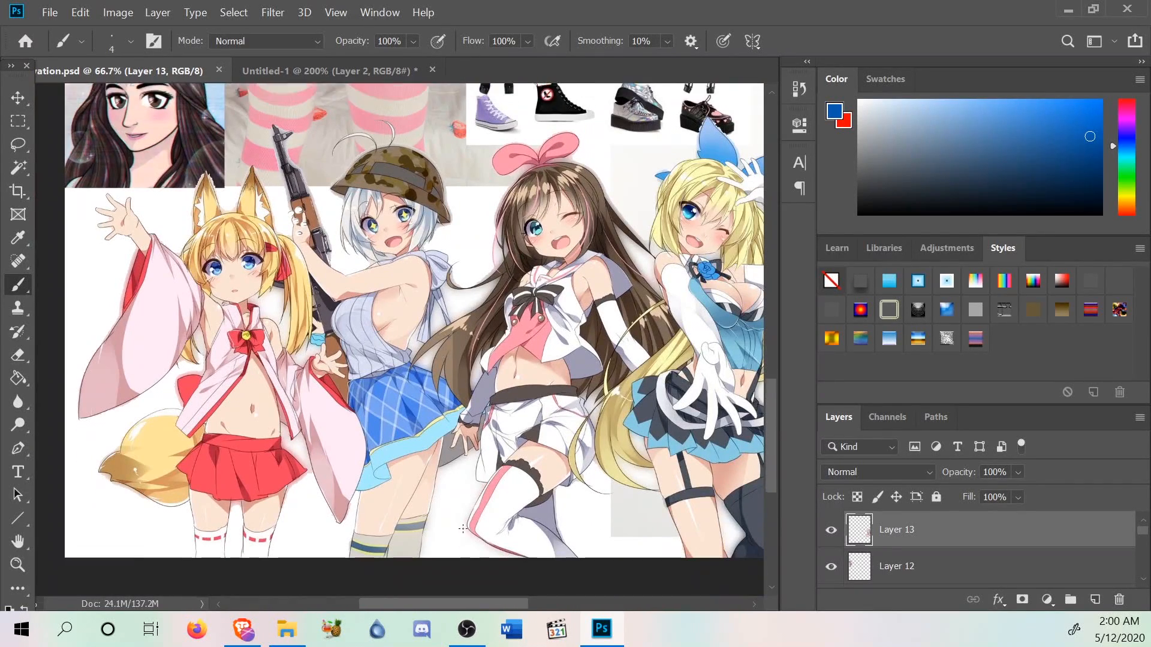
{"action": "scroll", "coordinate": [464, 445], "scroll_direction": "up", "scroll_amount": 8}
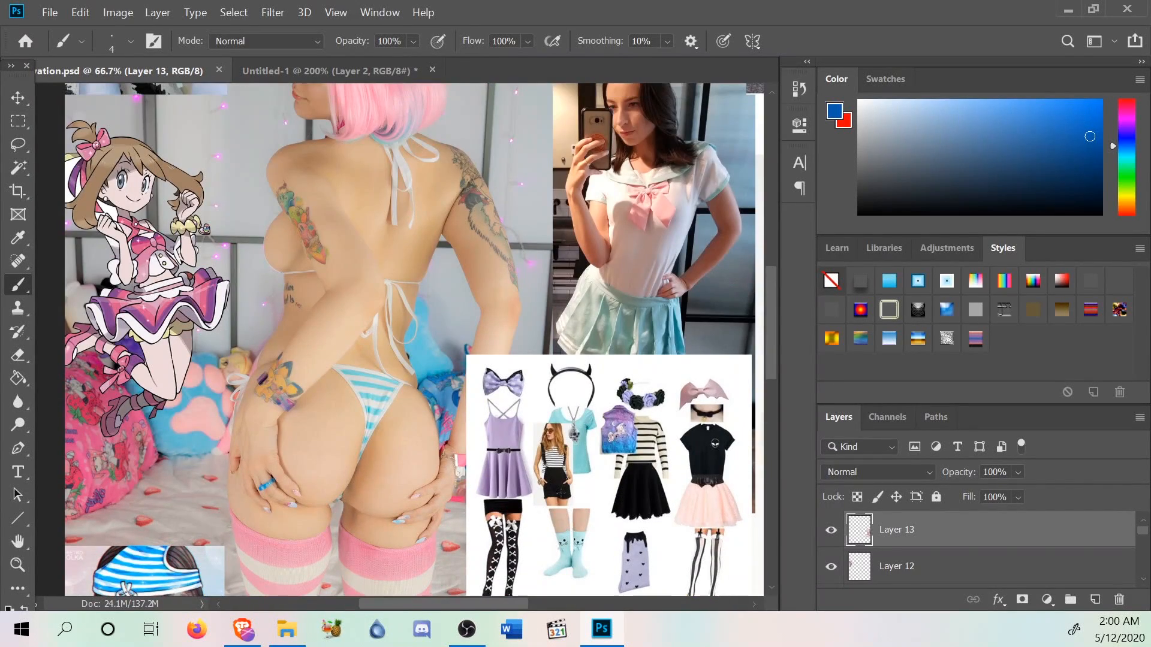
{"action": "scroll", "coordinate": [241, 415], "scroll_direction": "up", "scroll_amount": 4}
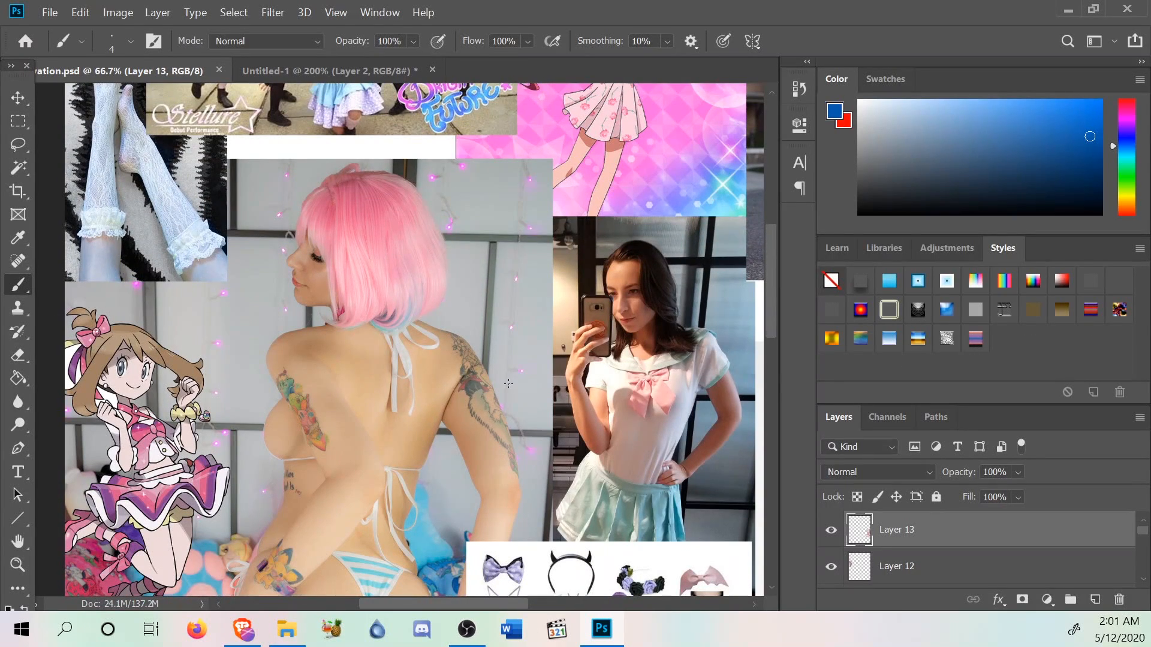
{"action": "scroll", "coordinate": [508, 384], "scroll_direction": "up", "scroll_amount": 4}
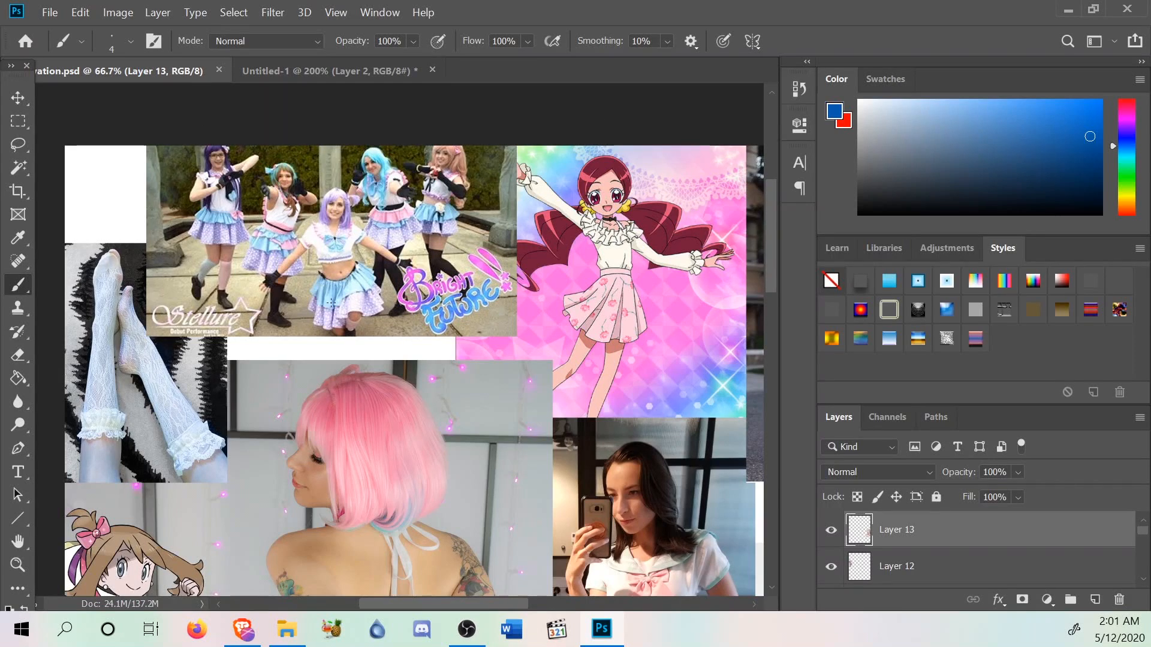
{"action": "left_click", "coordinate": [391, 70]}
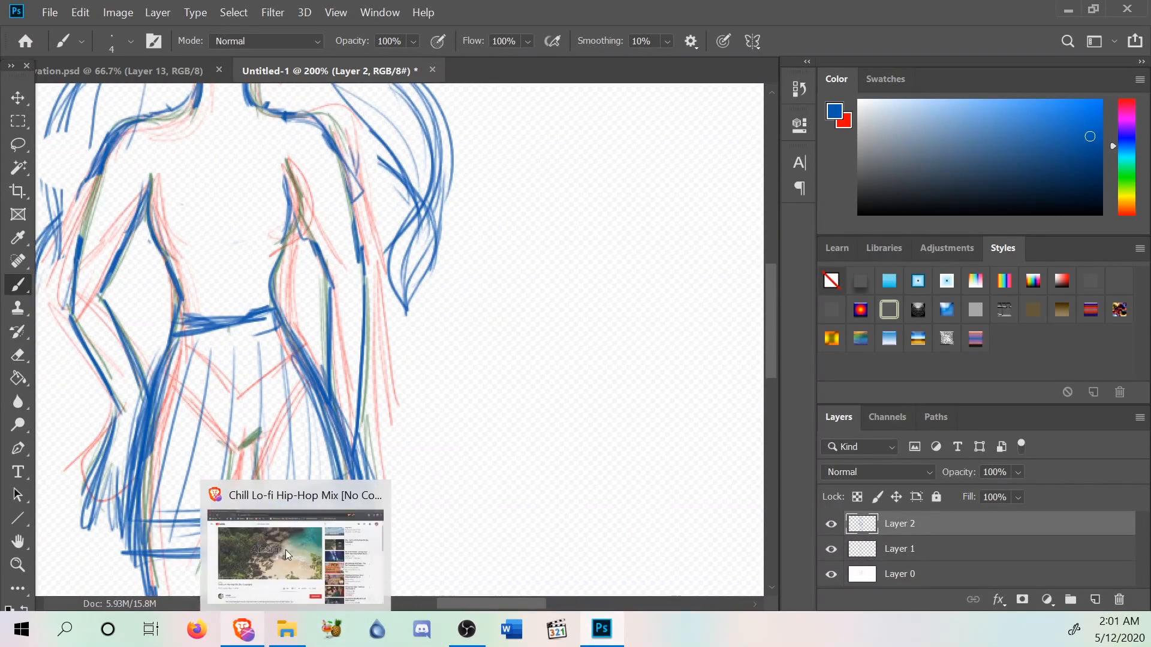
Draw a crop-top hem across the midriff above the waistband, mark the navel with short dashes, and reinforce the torso's side line.
{"action": "mouse_move", "coordinate": [264, 282]}
{"action": "left_mouse_down"}
{"action": "mouse_move", "coordinate": [189, 276]}
{"action": "mouse_move", "coordinate": [277, 279]}
{"action": "left_mouse_up"}
{"action": "left_click_drag", "start_coordinate": [173, 275], "coordinate": [270, 274]}
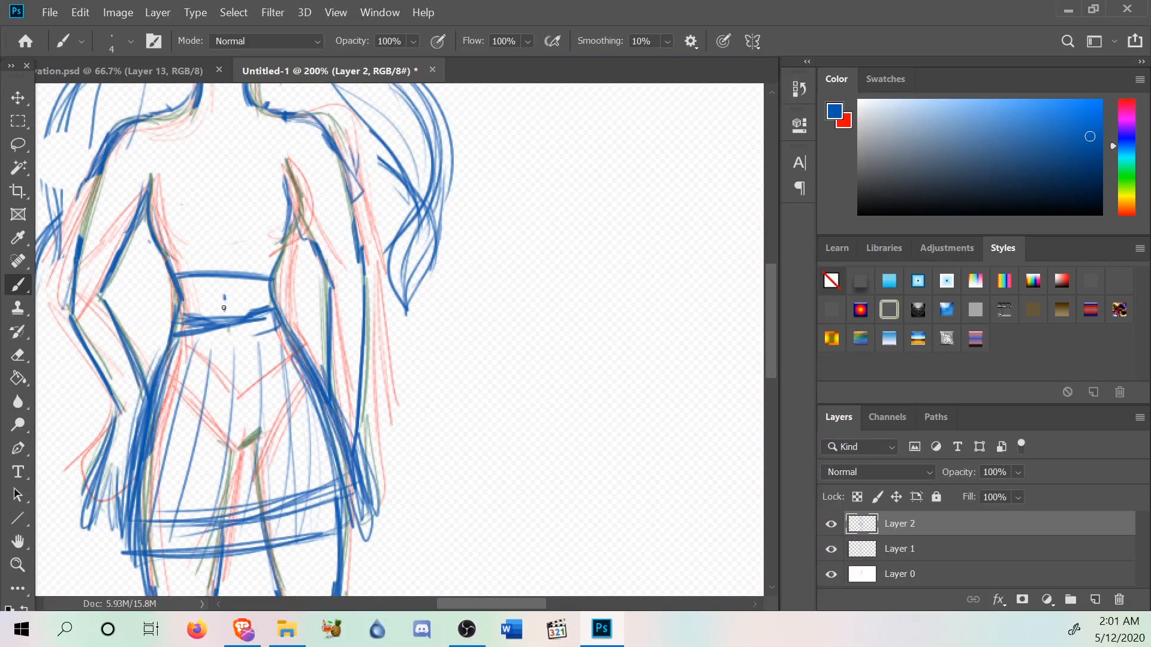
{"action": "left_click_drag", "start_coordinate": [276, 284], "coordinate": [292, 174]}
{"action": "scroll", "coordinate": [236, 363], "scroll_direction": "up", "scroll_amount": 3}
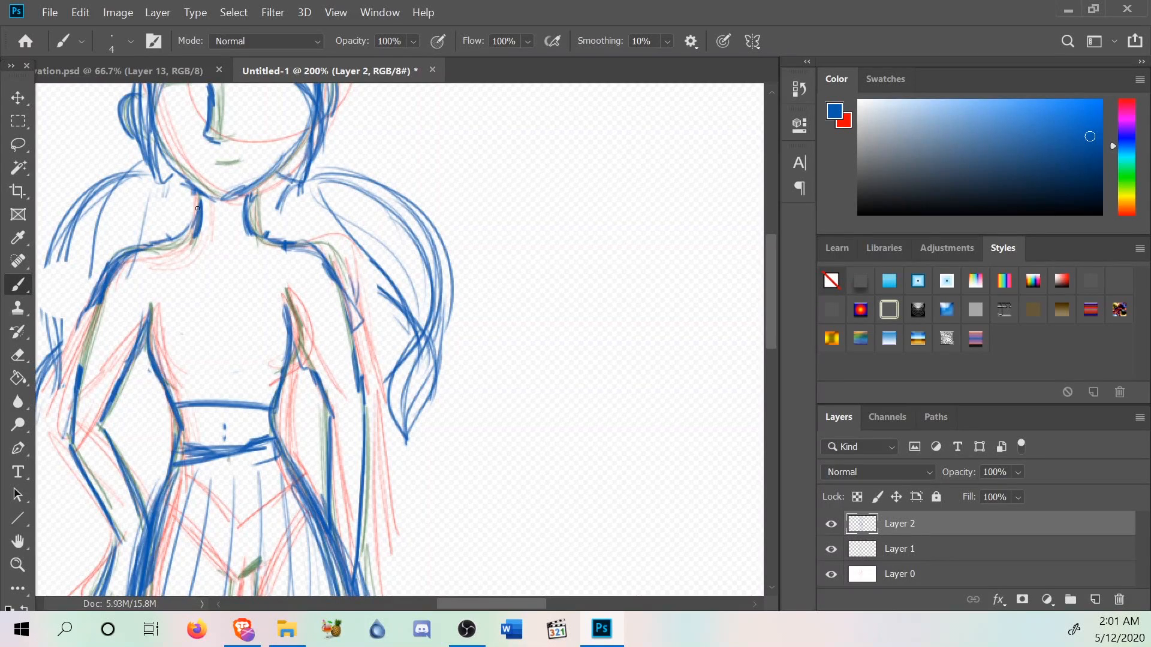
Try halter straps running from both armpits to the base of the neck, with sleeve lines over the shoulders.
{"action": "left_click_drag", "start_coordinate": [285, 308], "coordinate": [259, 238]}
{"action": "mouse_move", "coordinate": [156, 315]}
{"action": "left_mouse_down"}
{"action": "mouse_move", "coordinate": [181, 236]}
{"action": "mouse_move", "coordinate": [155, 318]}
{"action": "mouse_move", "coordinate": [177, 248]}
{"action": "mouse_move", "coordinate": [162, 300]}
{"action": "mouse_move", "coordinate": [174, 240]}
{"action": "left_mouse_up"}
{"action": "mouse_move", "coordinate": [264, 239]}
{"action": "left_mouse_down"}
{"action": "mouse_move", "coordinate": [311, 244]}
{"action": "mouse_move", "coordinate": [353, 314]}
{"action": "left_mouse_up"}
{"action": "left_click_drag", "start_coordinate": [331, 249], "coordinate": [344, 327]}
{"action": "left_click_drag", "start_coordinate": [161, 248], "coordinate": [99, 277]}
{"action": "mouse_move", "coordinate": [104, 273]}
{"action": "left_mouse_down"}
{"action": "mouse_move", "coordinate": [81, 357]}
{"action": "mouse_move", "coordinate": [88, 339]}
{"action": "left_mouse_up"}
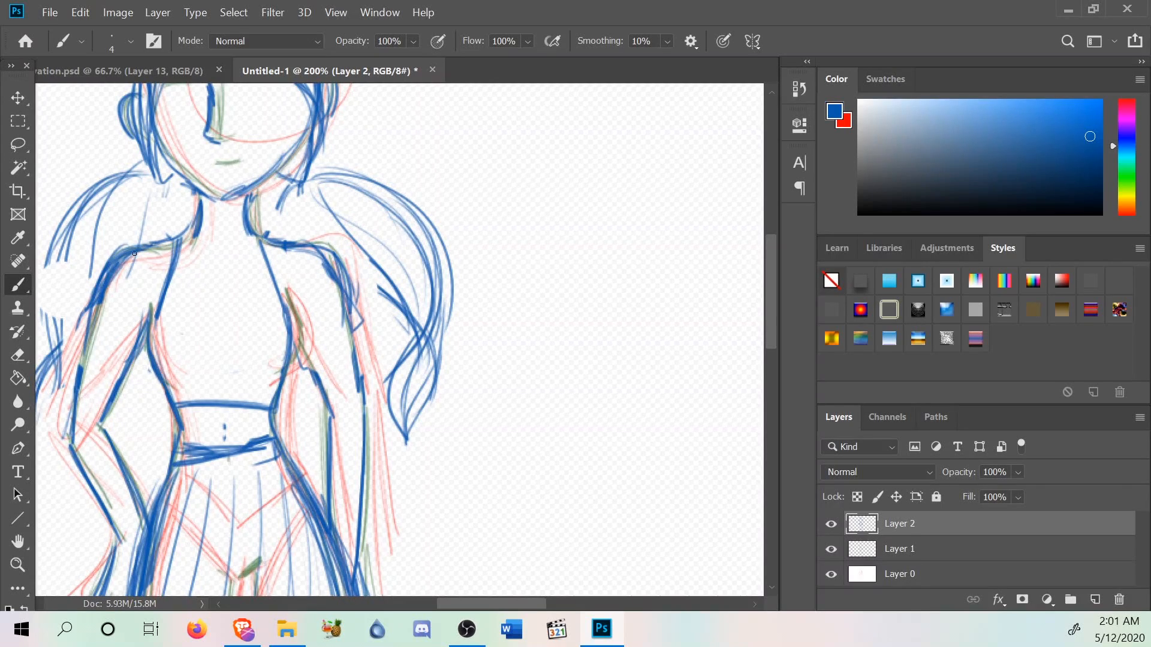
Examine the skirt and legs, the whole figure and the upper body to judge the halter top.
{"action": "scroll", "coordinate": [135, 254], "scroll_direction": "up", "scroll_amount": 2}
{"action": "scroll", "coordinate": [109, 282], "scroll_direction": "down", "scroll_amount": 6}
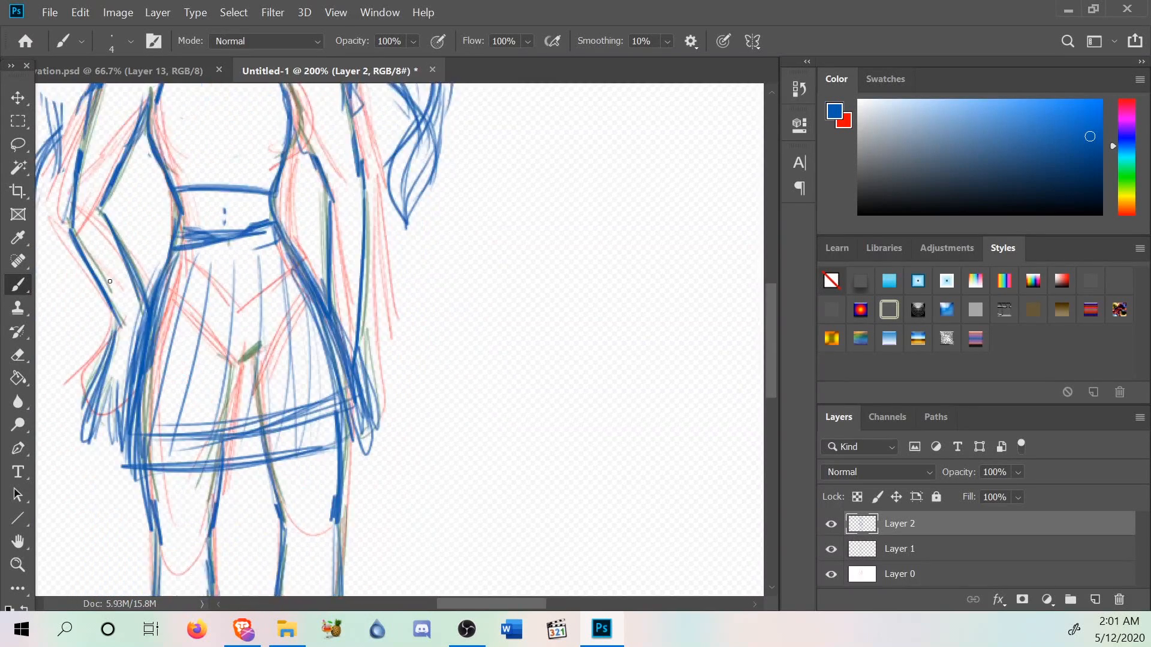
{"action": "scroll", "coordinate": [110, 281], "scroll_direction": "down", "scroll_amount": 2}
{"action": "left_click", "coordinate": [17, 565]}
{"action": "right_click", "coordinate": [450, 354]}
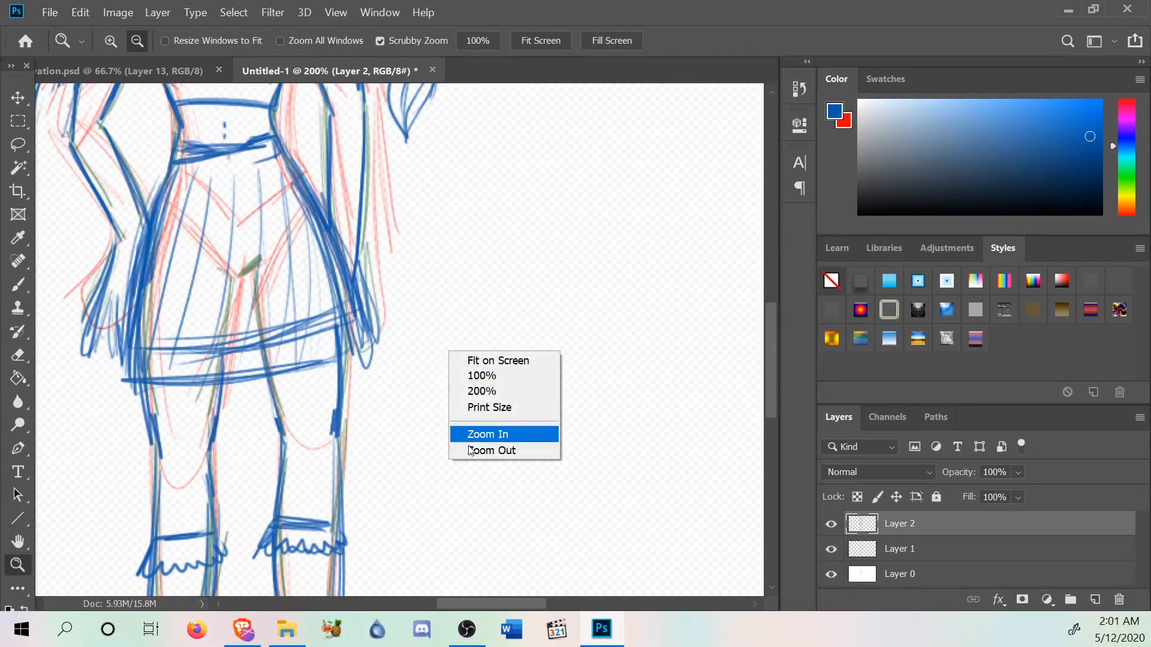
{"action": "left_click", "coordinate": [486, 452]}
{"action": "right_click", "coordinate": [471, 445]}
{"action": "left_click", "coordinate": [503, 543]}
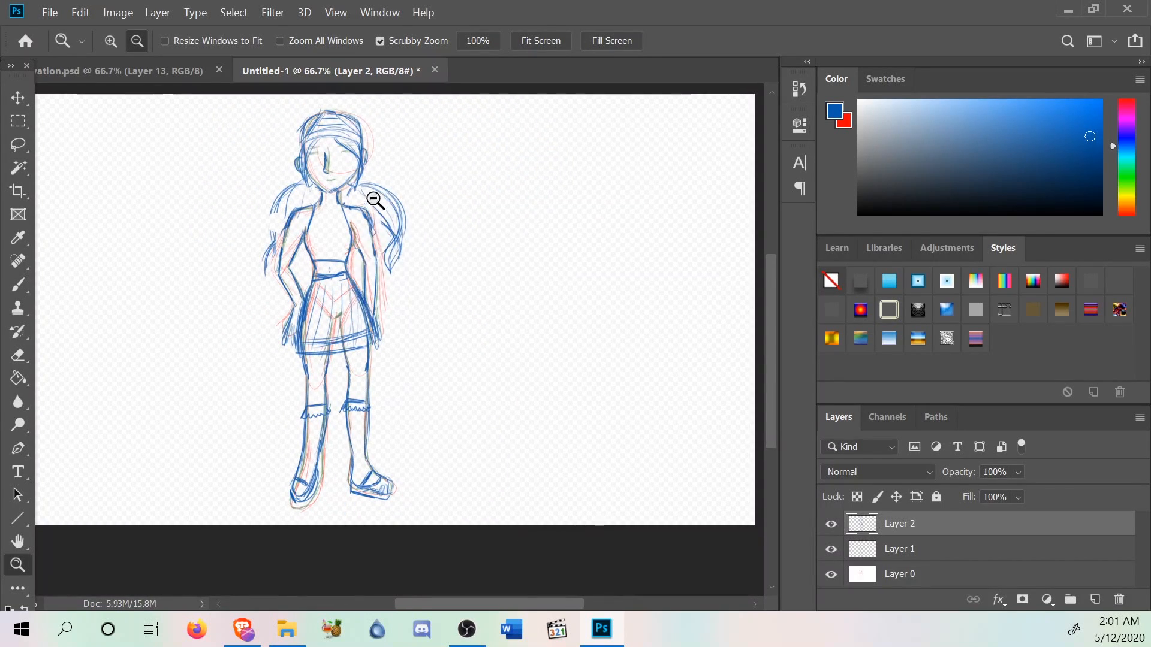
{"action": "right_click", "coordinate": [305, 218]}
{"action": "left_click", "coordinate": [353, 302]}
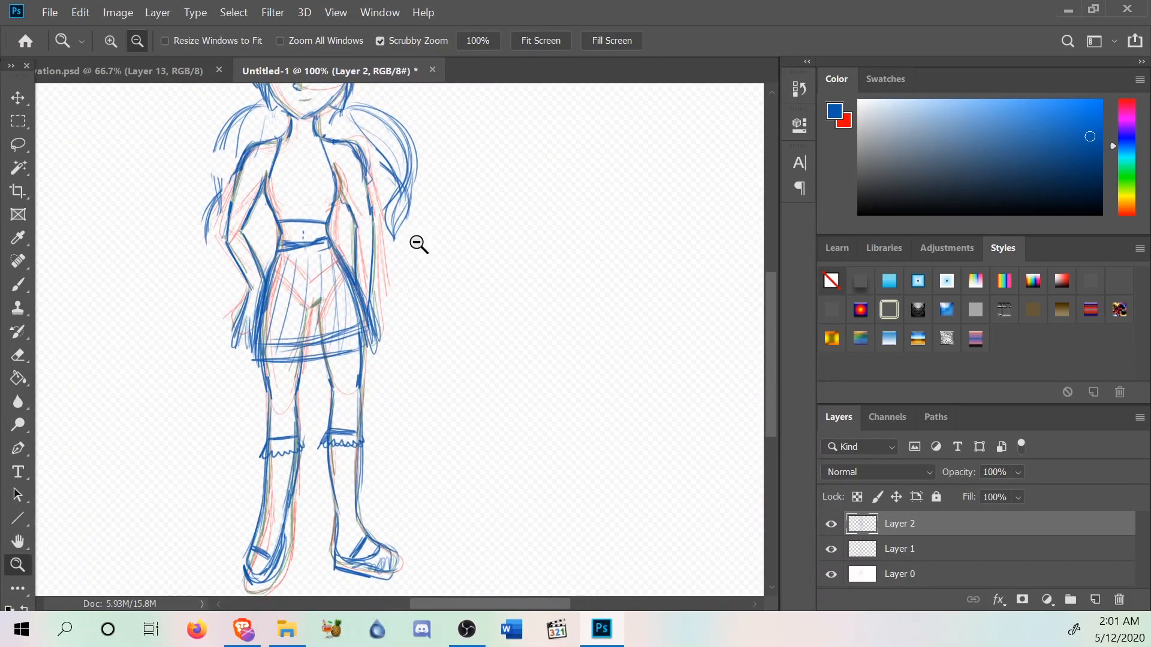
{"action": "right_click", "coordinate": [321, 223]}
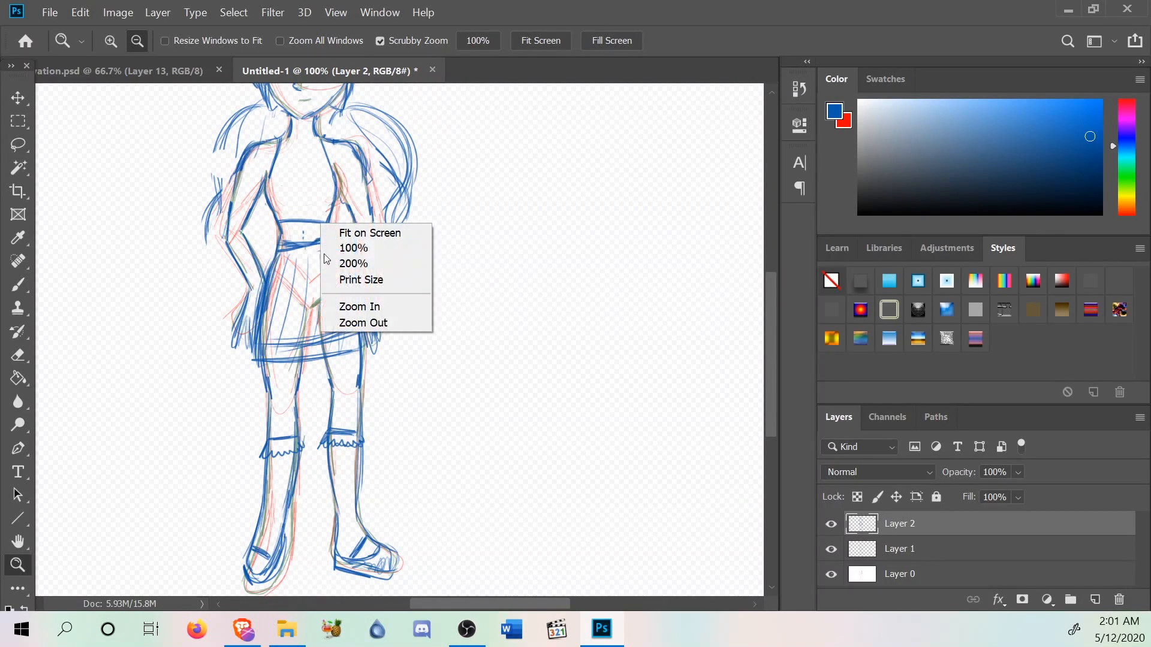
{"action": "left_click", "coordinate": [372, 306]}
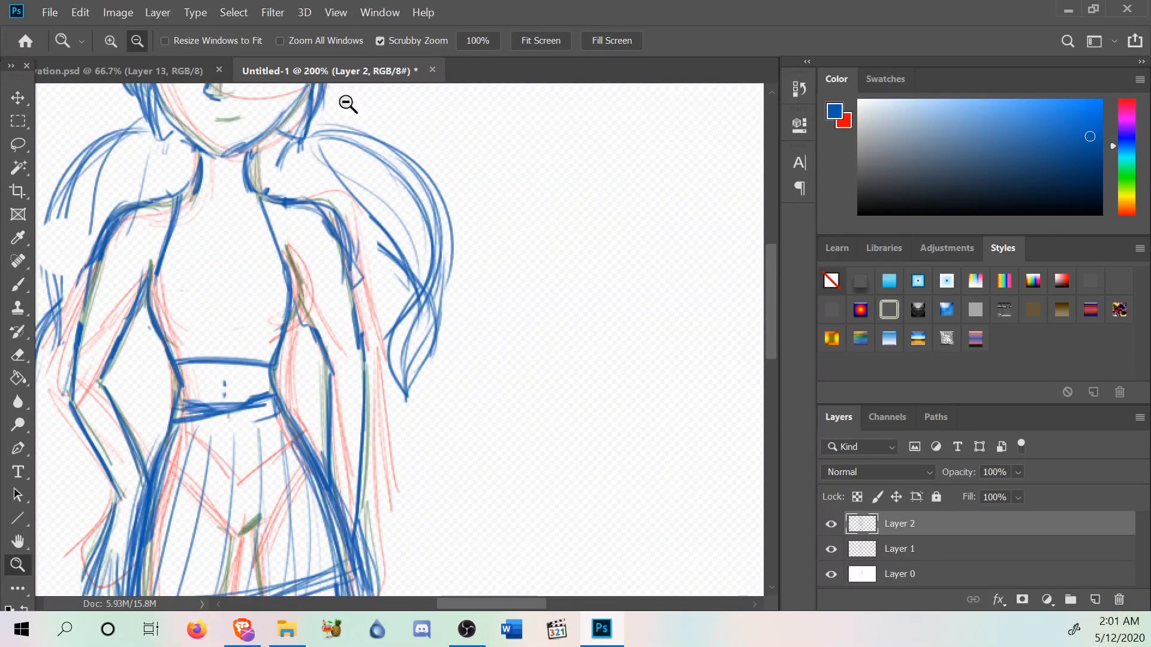
Undo the halter strap strokes between the armpits and the neck.
{"action": "left_click", "coordinate": [77, 12]}
{"action": "left_click", "coordinate": [80, 12]}
{"action": "left_click", "coordinate": [83, 13]}
{"action": "left_click", "coordinate": [112, 25]}
{"action": "left_click", "coordinate": [17, 355]}
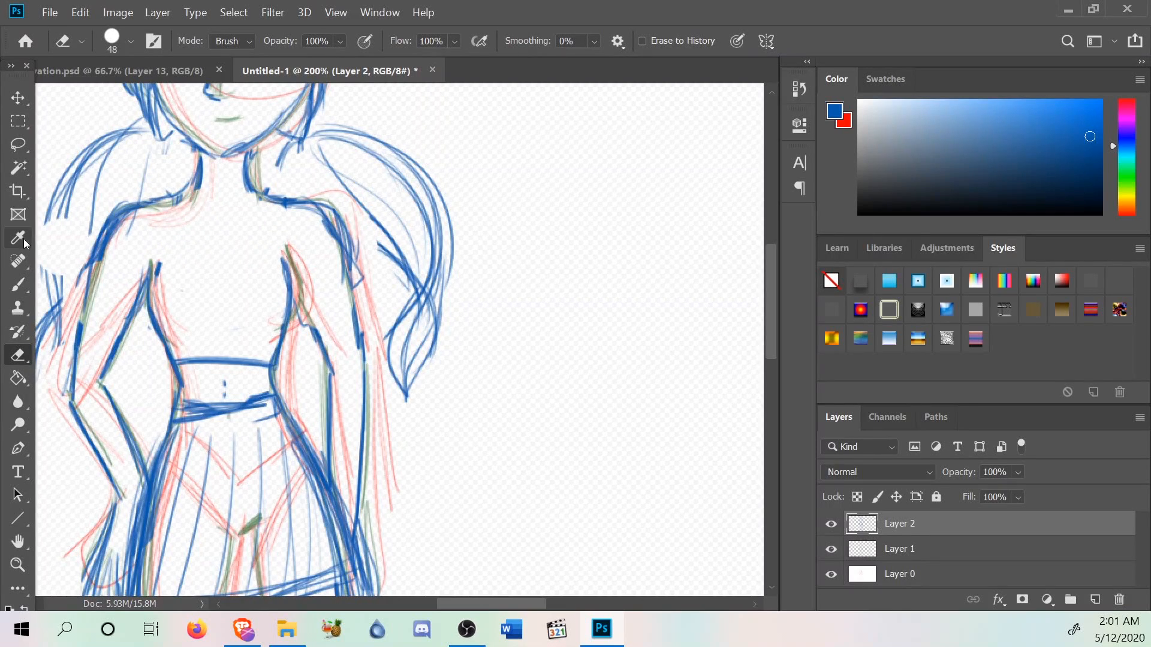
Brush short puffed sleeves over both shoulders, with rounded hems around the upper arms and fold lines inside.
{"action": "left_click", "coordinate": [18, 285]}
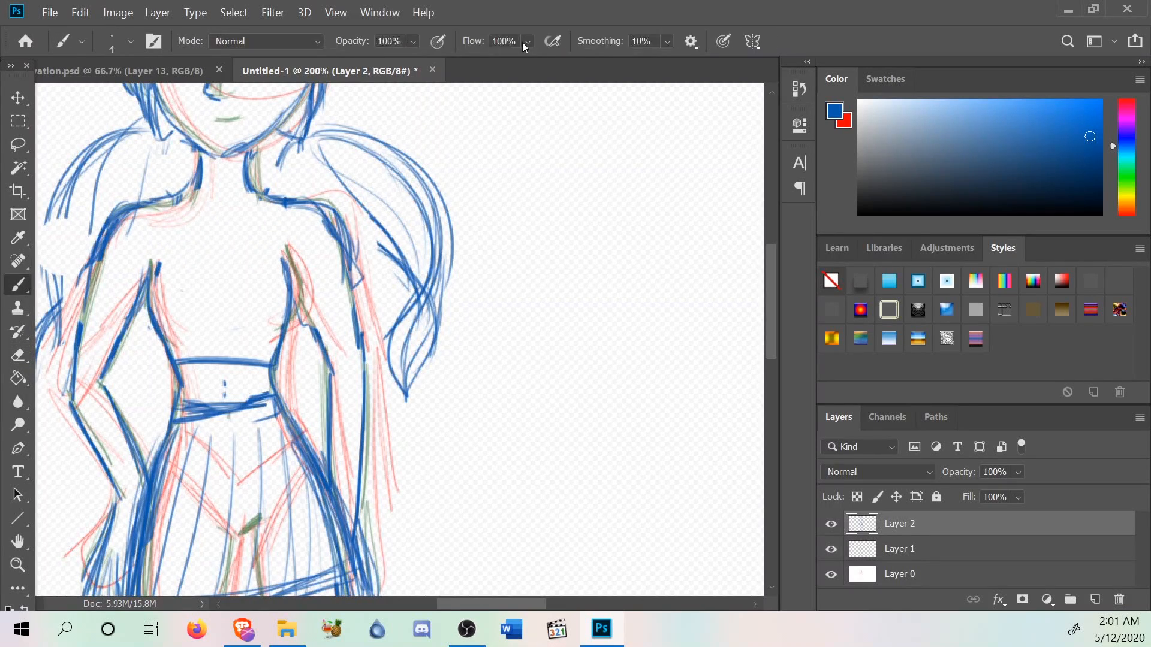
{"action": "left_click_drag", "start_coordinate": [294, 199], "coordinate": [351, 303]}
{"action": "mouse_move", "coordinate": [333, 214]}
{"action": "left_mouse_down"}
{"action": "mouse_move", "coordinate": [351, 301]}
{"action": "mouse_move", "coordinate": [308, 334]}
{"action": "mouse_move", "coordinate": [341, 317]}
{"action": "mouse_move", "coordinate": [353, 290]}
{"action": "left_mouse_up"}
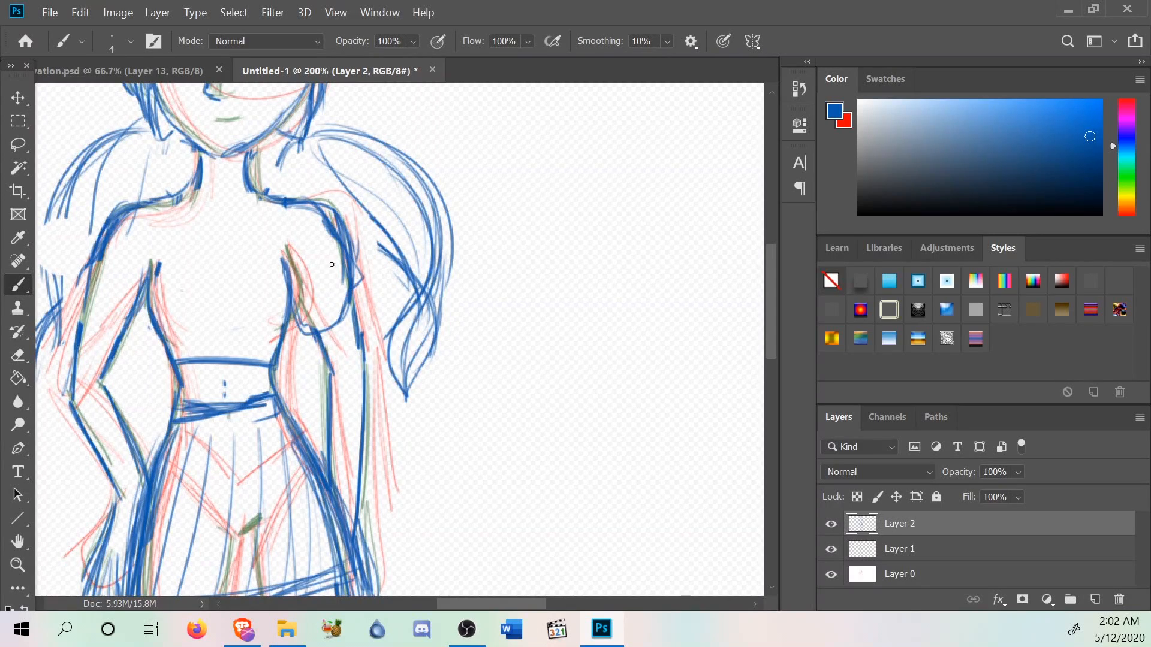
{"action": "left_click_drag", "start_coordinate": [324, 247], "coordinate": [311, 302]}
{"action": "scroll", "coordinate": [198, 258], "scroll_direction": "down", "scroll_amount": 1}
{"action": "left_click_drag", "start_coordinate": [138, 185], "coordinate": [84, 251]}
{"action": "mouse_move", "coordinate": [105, 209]}
{"action": "left_mouse_down"}
{"action": "mouse_move", "coordinate": [84, 293]}
{"action": "mouse_move", "coordinate": [125, 312]}
{"action": "left_mouse_up"}
{"action": "mouse_move", "coordinate": [113, 293]}
{"action": "left_mouse_down"}
{"action": "mouse_move", "coordinate": [128, 251]}
{"action": "mouse_move", "coordinate": [114, 235]}
{"action": "left_mouse_up"}
Draw a collar band around the neck and a bow with two hanging ribbon tails beneath it.
{"action": "scroll", "coordinate": [280, 284], "scroll_direction": "down", "scroll_amount": 3}
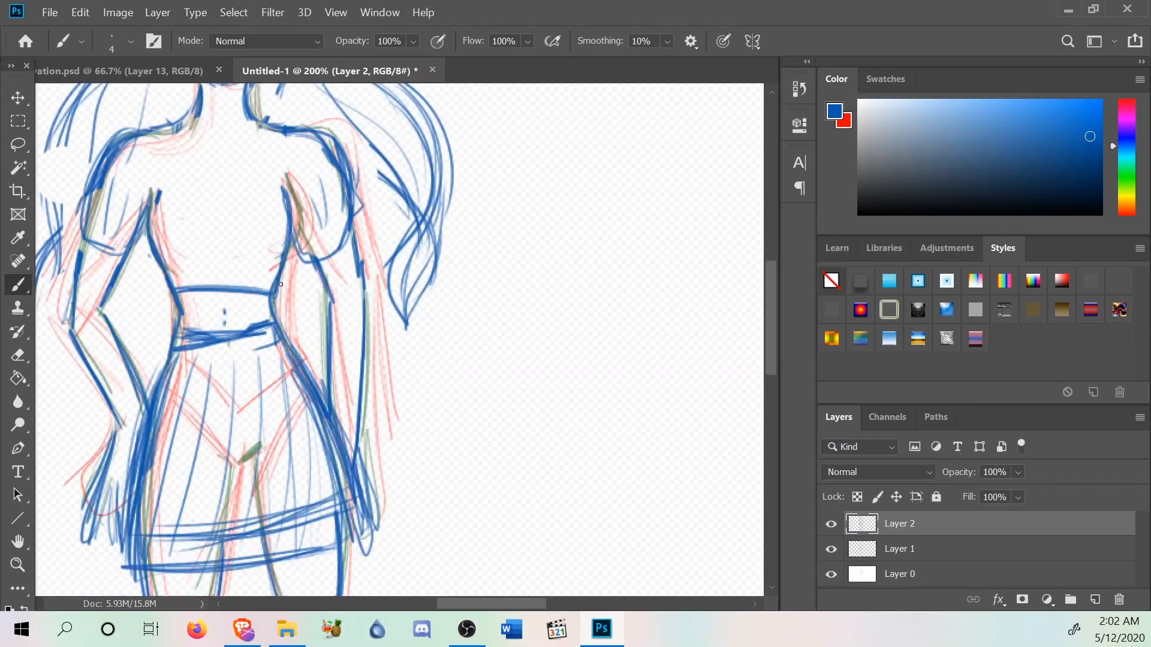
{"action": "scroll", "coordinate": [281, 284], "scroll_direction": "up", "scroll_amount": 1}
{"action": "scroll", "coordinate": [281, 284], "scroll_direction": "up", "scroll_amount": 5}
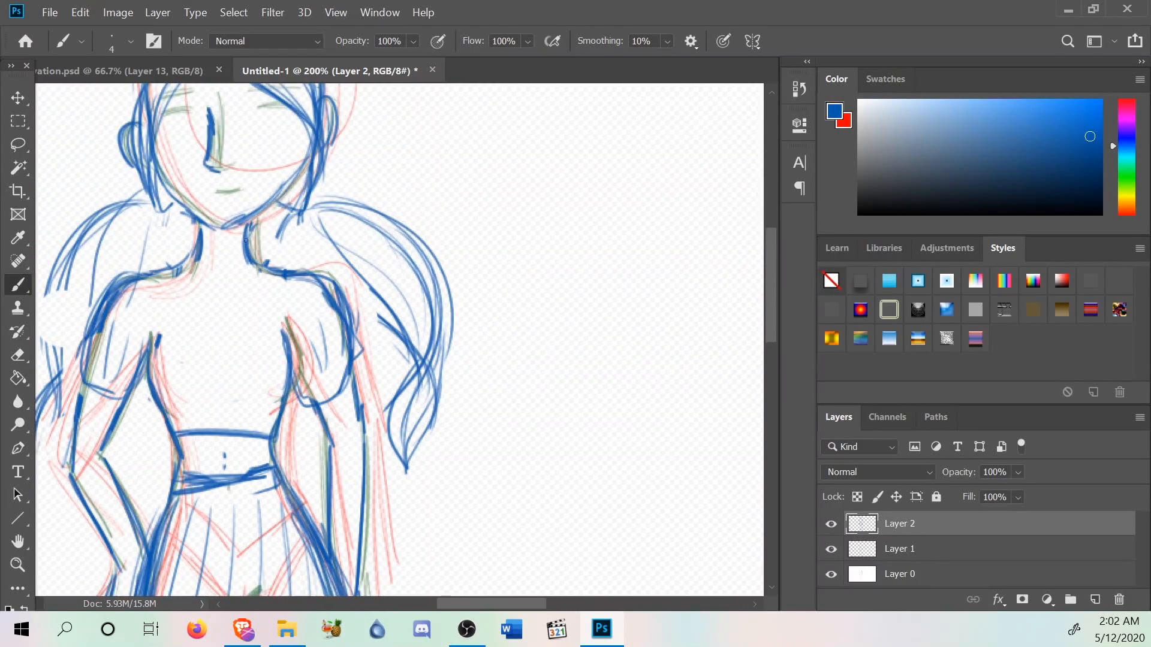
{"action": "mouse_move", "coordinate": [202, 251]}
{"action": "left_mouse_down"}
{"action": "mouse_move", "coordinate": [244, 240]}
{"action": "mouse_move", "coordinate": [198, 243]}
{"action": "mouse_move", "coordinate": [196, 268]}
{"action": "mouse_move", "coordinate": [240, 282]}
{"action": "mouse_move", "coordinate": [198, 270]}
{"action": "mouse_move", "coordinate": [218, 283]}
{"action": "mouse_move", "coordinate": [193, 287]}
{"action": "mouse_move", "coordinate": [215, 286]}
{"action": "left_mouse_up"}
{"action": "left_click_drag", "start_coordinate": [215, 288], "coordinate": [194, 361]}
{"action": "mouse_move", "coordinate": [212, 291]}
{"action": "left_mouse_down"}
{"action": "mouse_move", "coordinate": [194, 368]}
{"action": "mouse_move", "coordinate": [237, 363]}
{"action": "mouse_move", "coordinate": [214, 278]}
{"action": "left_mouse_up"}
{"action": "scroll", "coordinate": [168, 240], "scroll_direction": "down", "scroll_amount": 5}
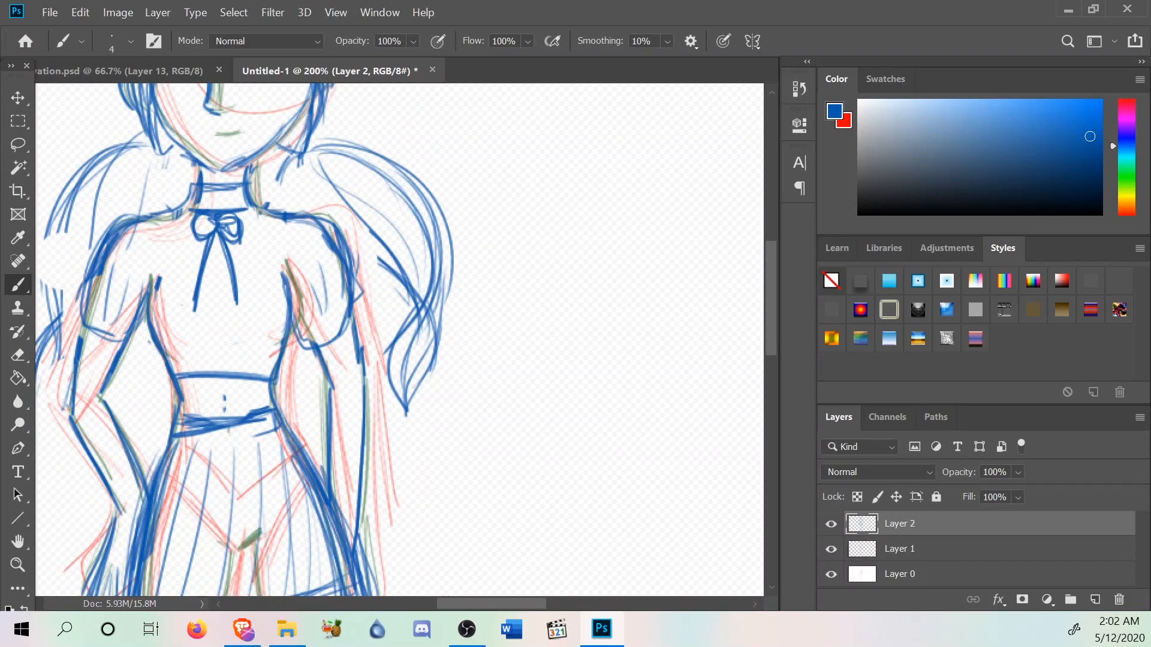
Thicken the two ribbon tails and reinforce the loops of the neck bow.
{"action": "scroll", "coordinate": [167, 240], "scroll_direction": "up", "scroll_amount": 3}
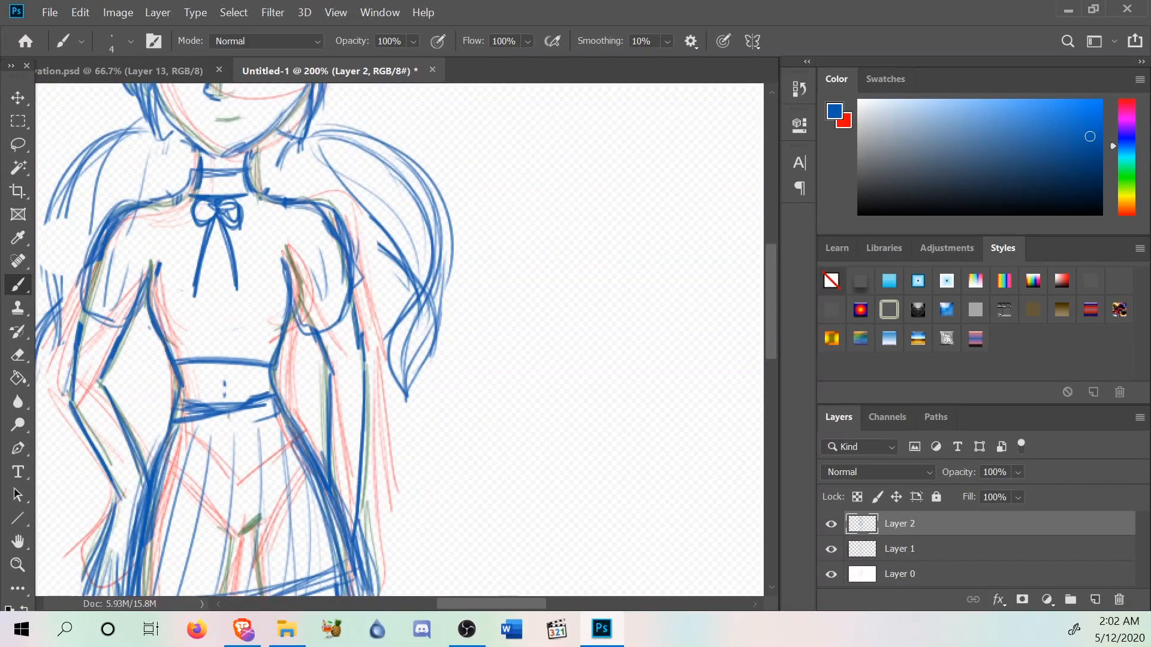
{"action": "left_click_drag", "start_coordinate": [230, 237], "coordinate": [241, 293]}
{"action": "mouse_move", "coordinate": [220, 217]}
{"action": "left_mouse_down"}
{"action": "mouse_move", "coordinate": [240, 288]}
{"action": "mouse_move", "coordinate": [217, 212]}
{"action": "mouse_move", "coordinate": [196, 293]}
{"action": "mouse_move", "coordinate": [205, 211]}
{"action": "mouse_move", "coordinate": [197, 298]}
{"action": "left_mouse_up"}
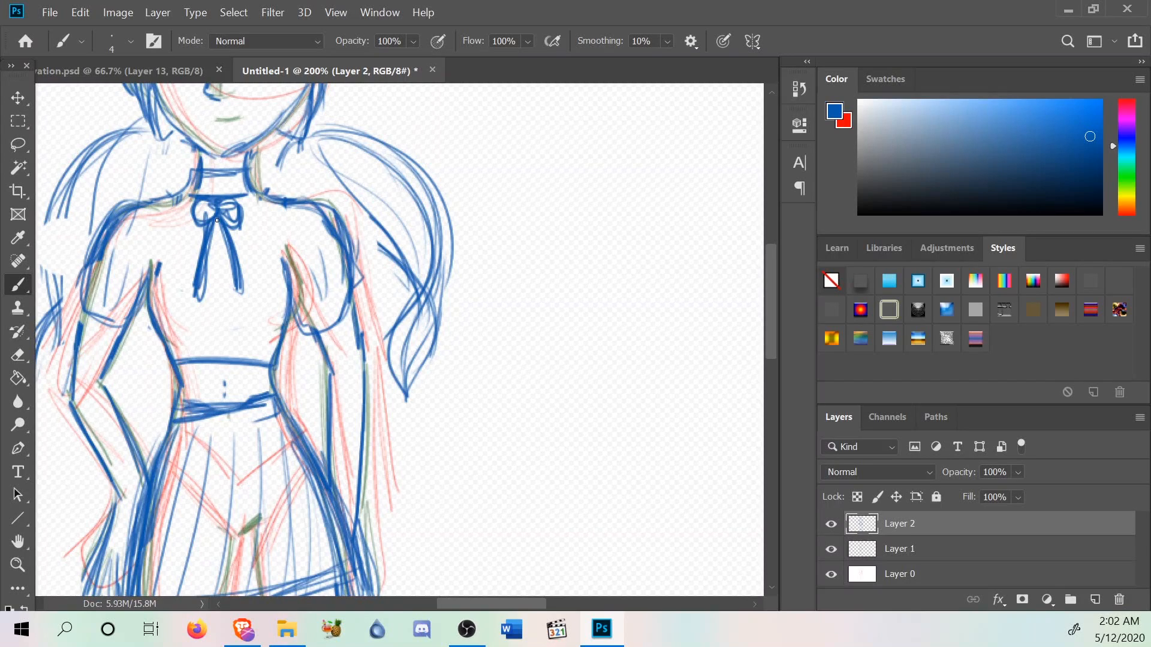
{"action": "mouse_move", "coordinate": [215, 206]}
{"action": "left_mouse_down"}
{"action": "mouse_move", "coordinate": [254, 200]}
{"action": "mouse_move", "coordinate": [242, 227]}
{"action": "mouse_move", "coordinate": [248, 209]}
{"action": "mouse_move", "coordinate": [231, 221]}
{"action": "mouse_move", "coordinate": [239, 211]}
{"action": "mouse_move", "coordinate": [201, 216]}
{"action": "left_mouse_up"}
Sketch a V-shaped neckline from both armpits down to a point above the crop-top hem.
{"action": "mouse_move", "coordinate": [276, 255]}
{"action": "left_mouse_down"}
{"action": "mouse_move", "coordinate": [234, 328]}
{"action": "mouse_move", "coordinate": [165, 268]}
{"action": "mouse_move", "coordinate": [209, 330]}
{"action": "mouse_move", "coordinate": [161, 253]}
{"action": "mouse_move", "coordinate": [205, 319]}
{"action": "left_mouse_up"}
{"action": "left_click_drag", "start_coordinate": [164, 265], "coordinate": [217, 350]}
{"action": "left_click_drag", "start_coordinate": [201, 324], "coordinate": [216, 347]}
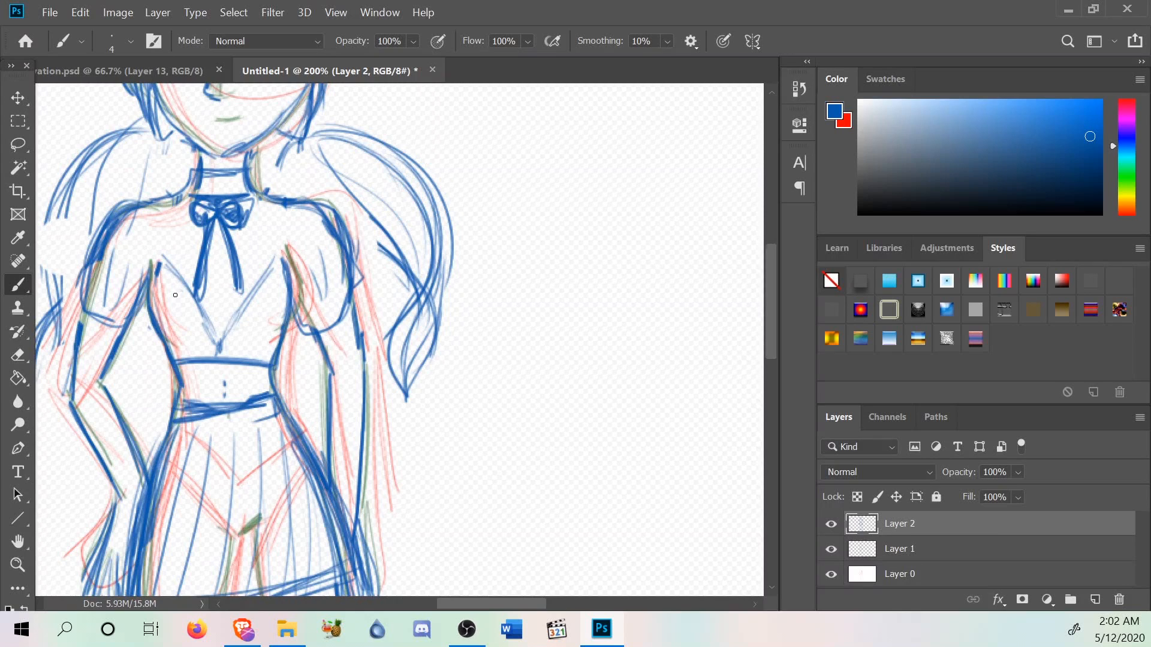
Hatch the area of the top between the V neckline and the crop-top hem.
{"action": "scroll", "coordinate": [175, 295], "scroll_direction": "down", "scroll_amount": 2}
{"action": "scroll", "coordinate": [175, 295], "scroll_direction": "up", "scroll_amount": 5}
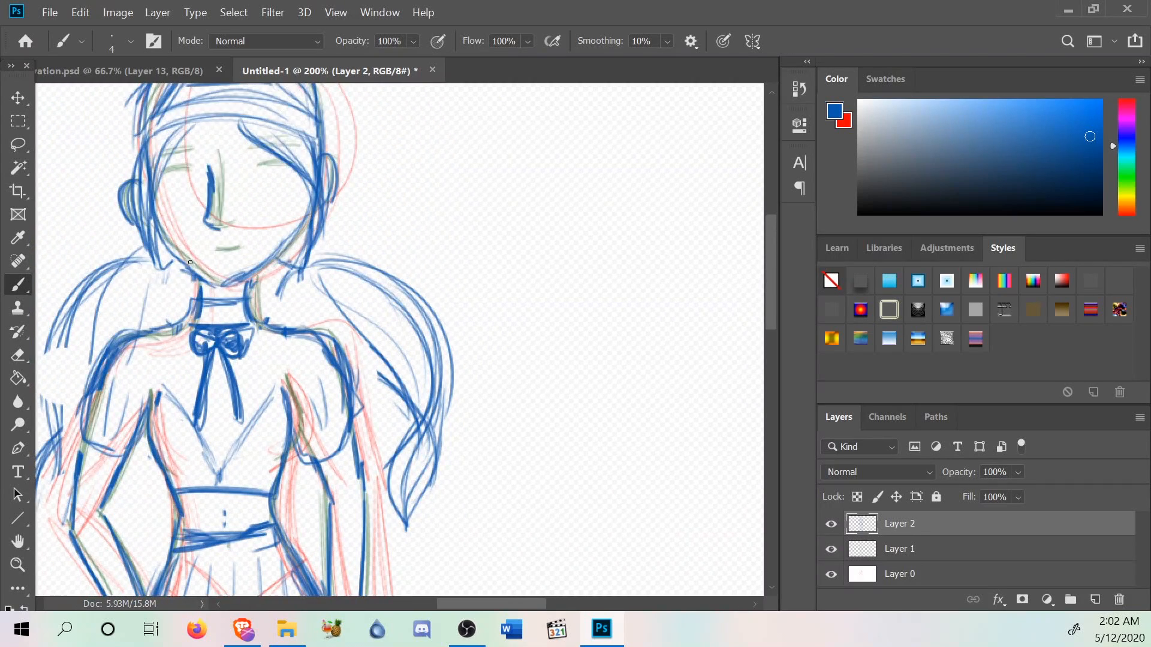
{"action": "left_click_drag", "start_coordinate": [264, 487], "coordinate": [278, 408]}
{"action": "left_click_drag", "start_coordinate": [247, 487], "coordinate": [272, 410]}
{"action": "mouse_move", "coordinate": [233, 487]}
{"action": "left_mouse_down"}
{"action": "mouse_move", "coordinate": [252, 440]}
{"action": "mouse_move", "coordinate": [237, 459]}
{"action": "left_mouse_up"}
{"action": "mouse_move", "coordinate": [203, 482]}
{"action": "left_mouse_down"}
{"action": "mouse_move", "coordinate": [174, 435]}
{"action": "mouse_move", "coordinate": [160, 427]}
{"action": "mouse_move", "coordinate": [160, 398]}
{"action": "left_mouse_up"}
Examine the outfit from head to skirt and compare it with the clothing images in the reference collage.
{"action": "scroll", "coordinate": [119, 343], "scroll_direction": "down", "scroll_amount": 2}
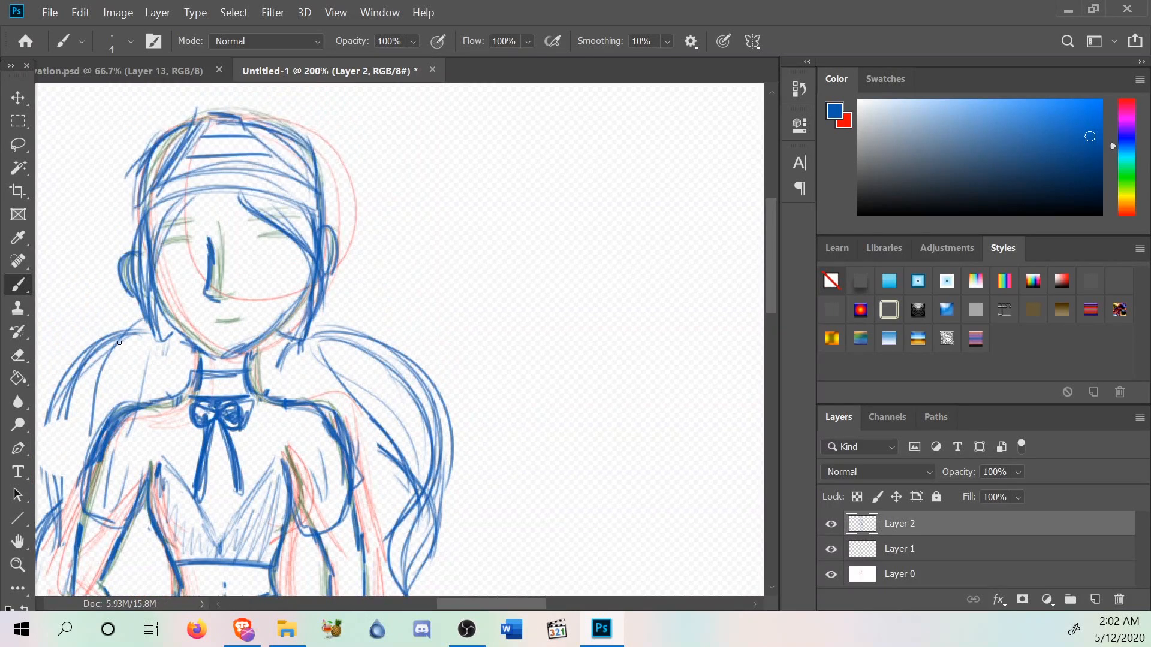
{"action": "scroll", "coordinate": [120, 342], "scroll_direction": "down", "scroll_amount": 8}
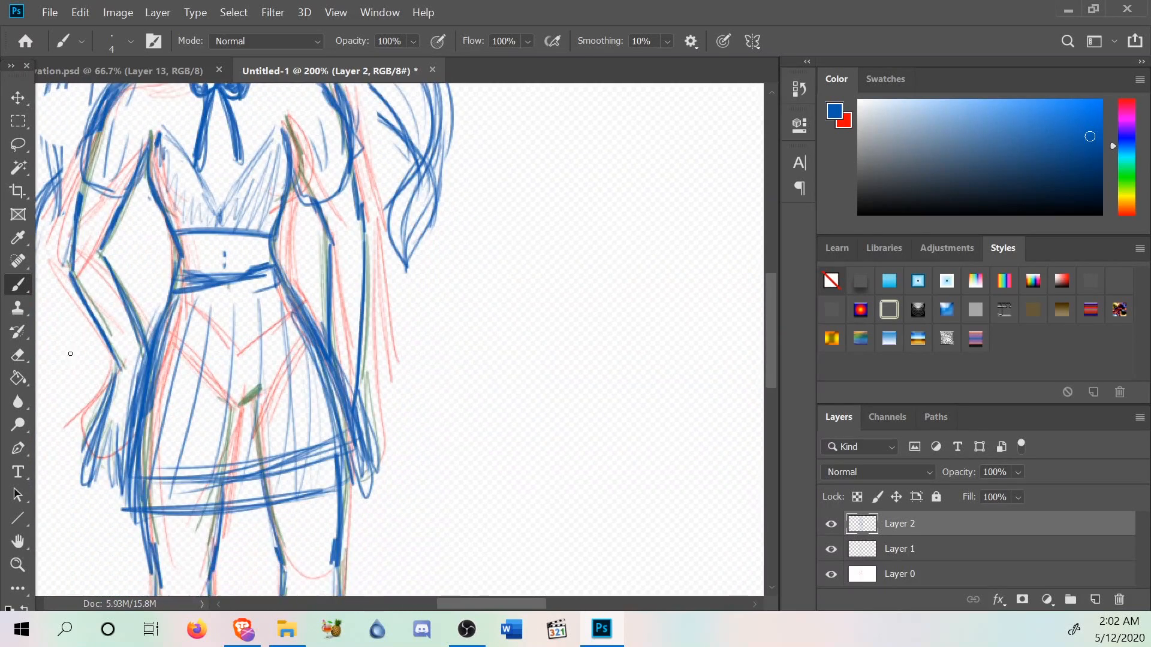
{"action": "scroll", "coordinate": [57, 387], "scroll_direction": "down", "scroll_amount": 7}
{"action": "scroll", "coordinate": [100, 278], "scroll_direction": "up", "scroll_amount": 11}
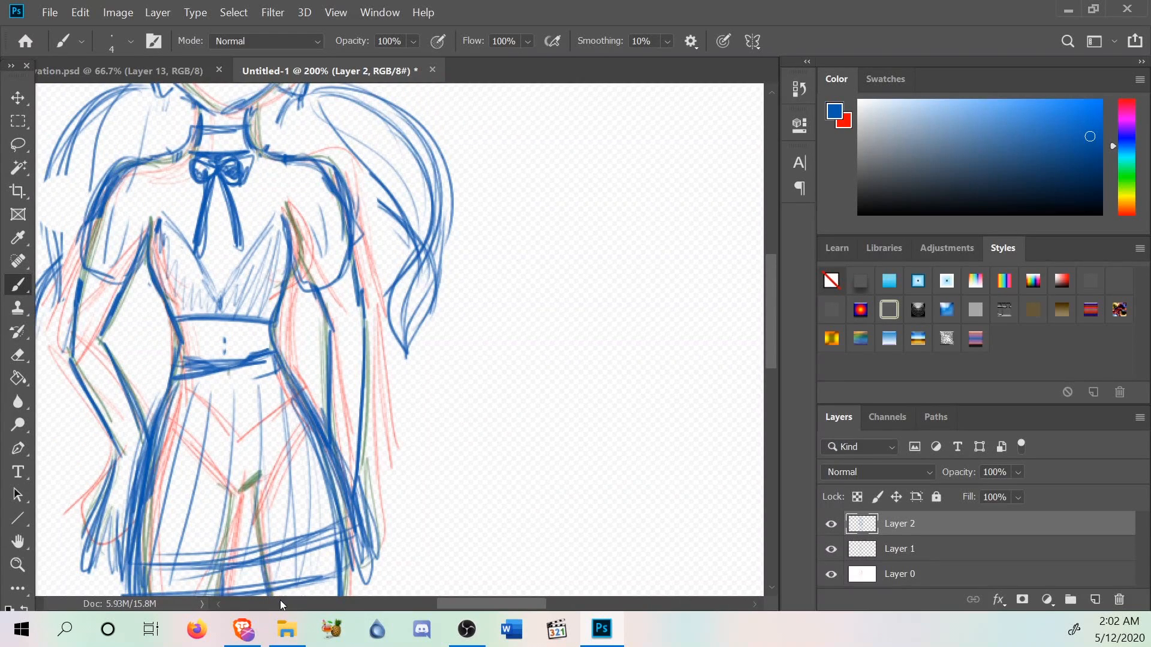
{"action": "left_click", "coordinate": [120, 71]}
{"action": "scroll", "coordinate": [676, 550], "scroll_direction": "down", "scroll_amount": 2}
{"action": "scroll", "coordinate": [675, 550], "scroll_direction": "down", "scroll_amount": 13}
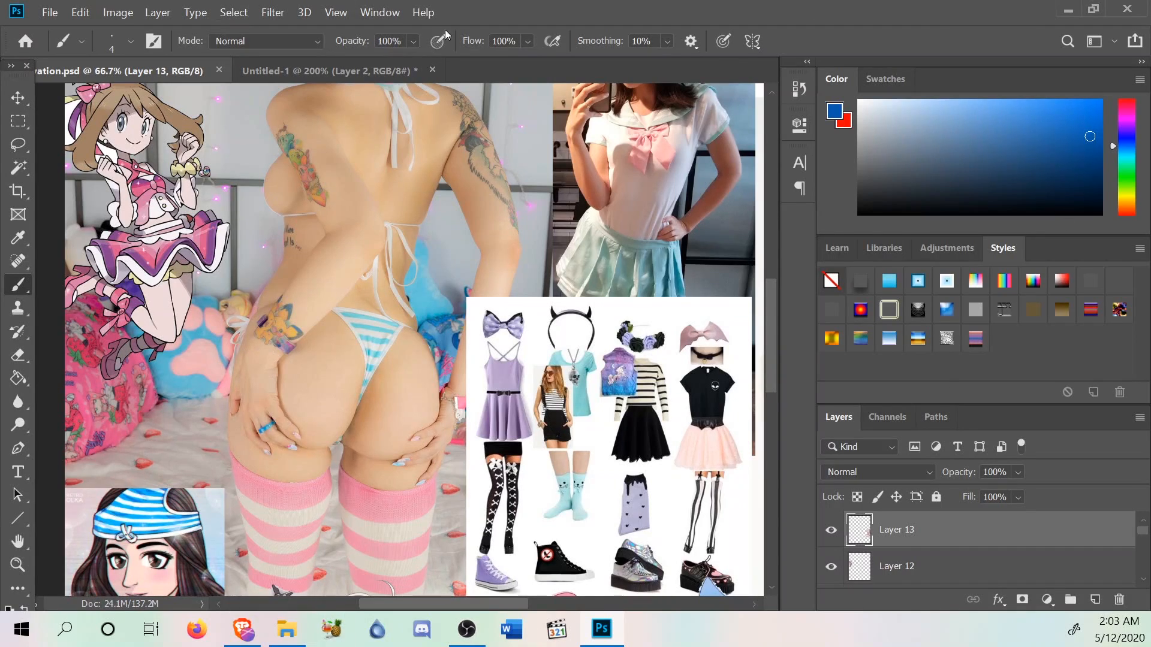
{"action": "scroll", "coordinate": [300, 257], "scroll_direction": "up", "scroll_amount": 8}
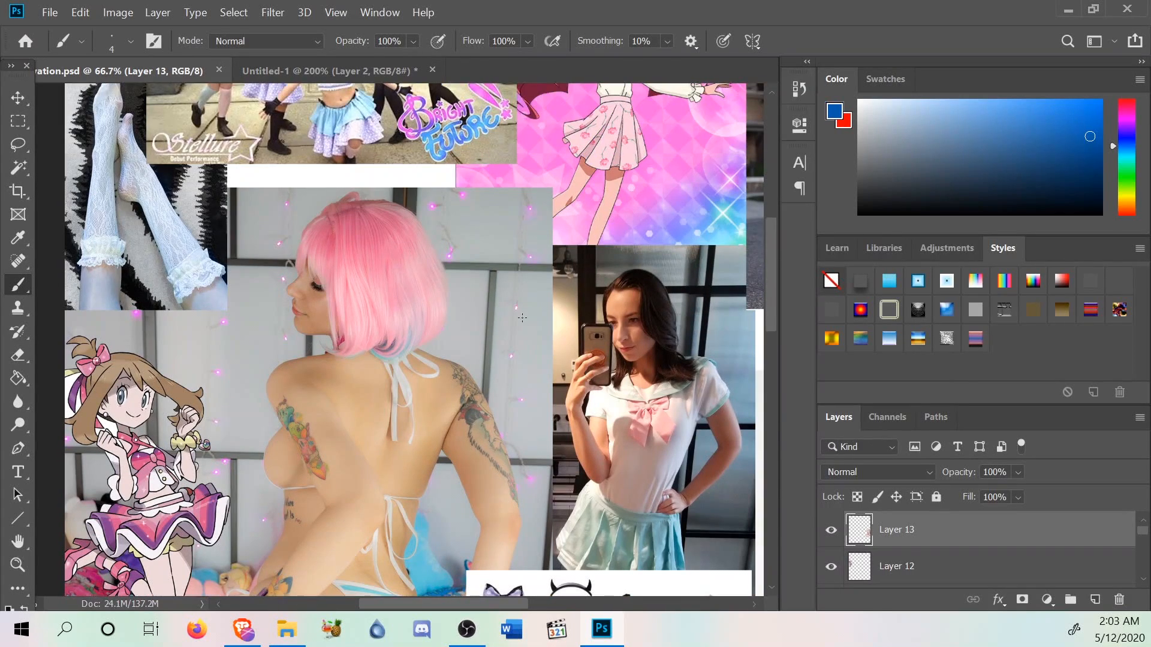
{"action": "scroll", "coordinate": [391, 204], "scroll_direction": "down", "scroll_amount": 5}
{"action": "scroll", "coordinate": [83, 265], "scroll_direction": "down", "scroll_amount": 2}
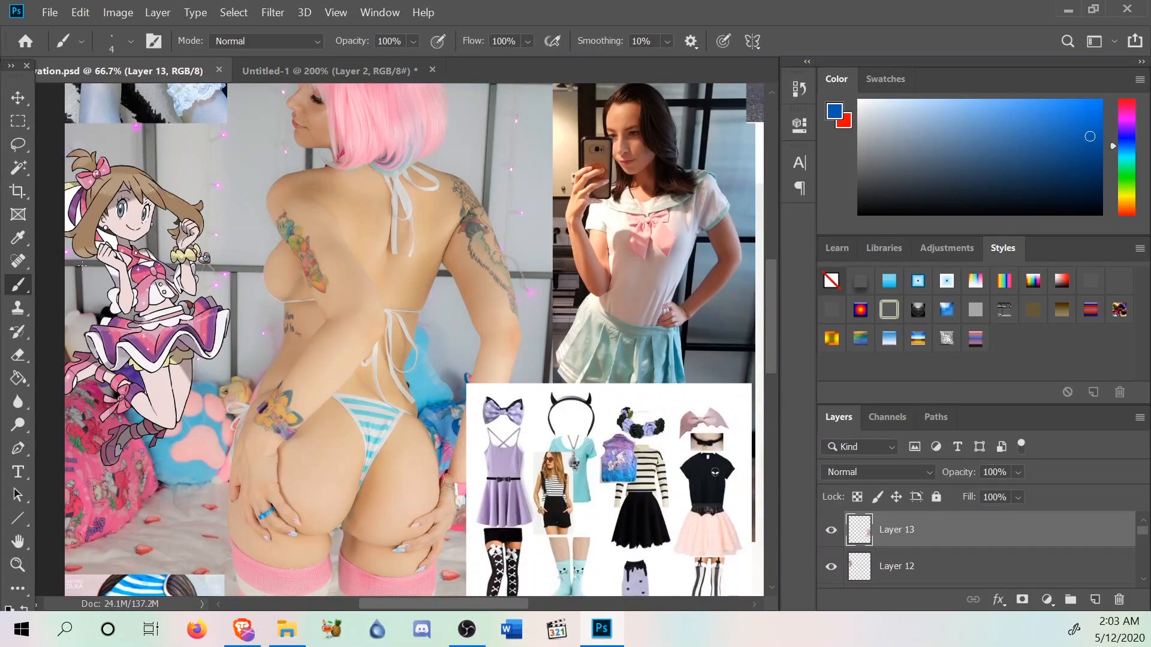
{"action": "scroll", "coordinate": [288, 313], "scroll_direction": "down", "scroll_amount": 1}
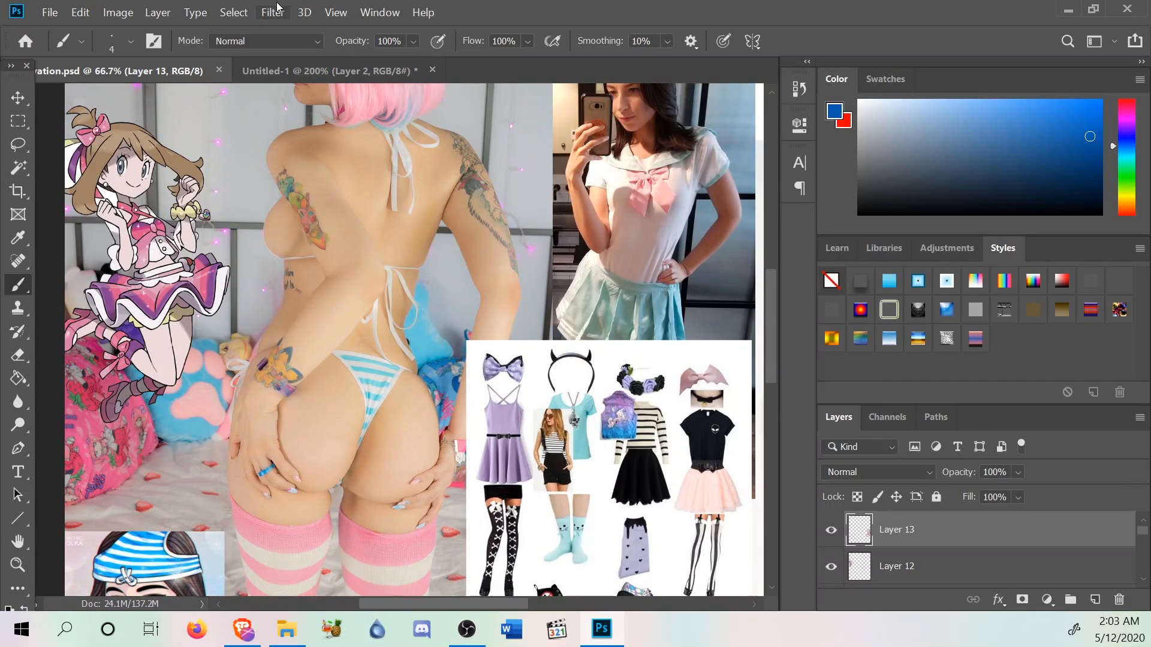
{"action": "left_click", "coordinate": [326, 67]}
{"action": "scroll", "coordinate": [509, 269], "scroll_direction": "up", "scroll_amount": 3}
{"action": "scroll", "coordinate": [545, 325], "scroll_direction": "down", "scroll_amount": 4}
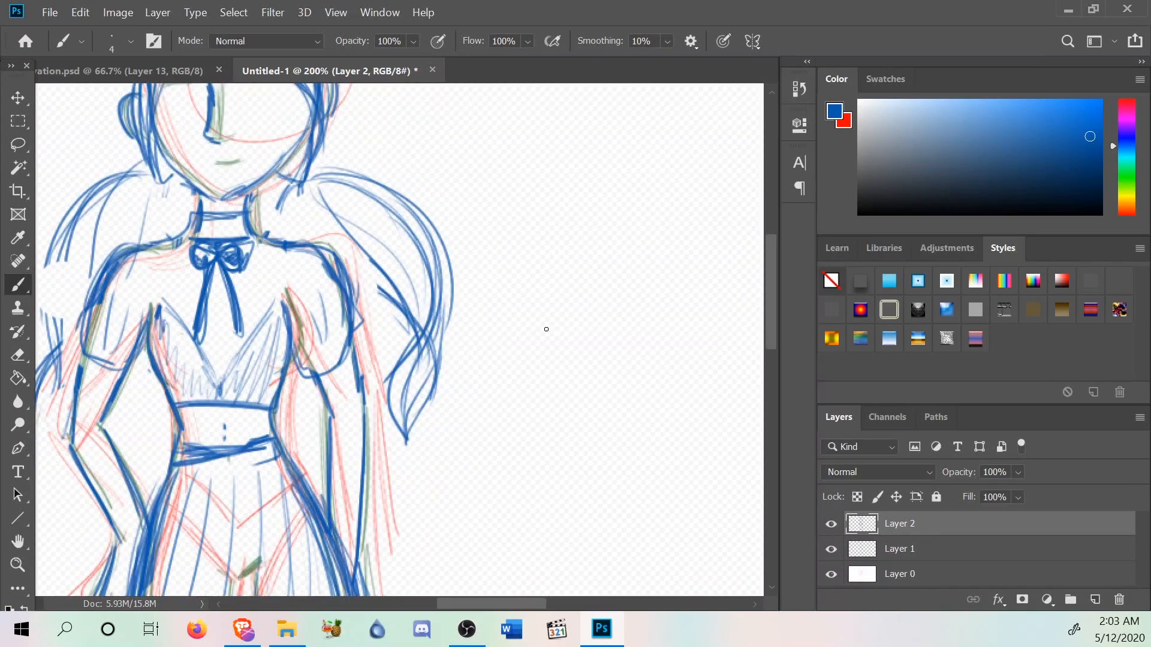
Undo the hatching on the top and the strokes forming the lower point of the V neckline.
{"action": "left_click", "coordinate": [96, 19]}
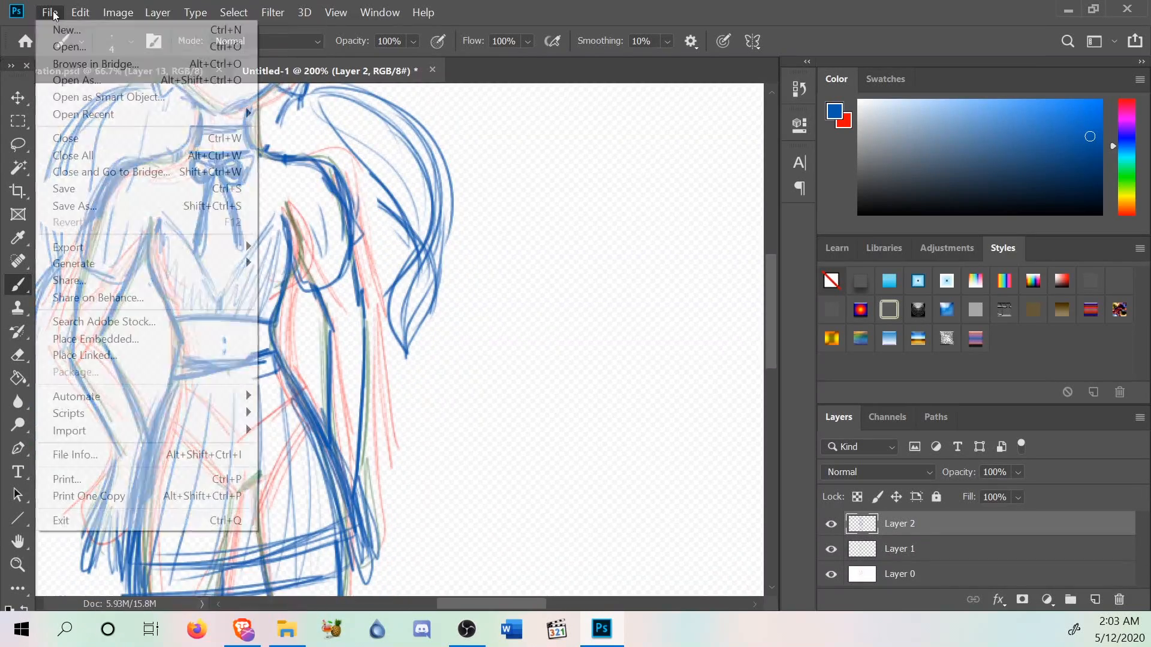
{"action": "left_click", "coordinate": [95, 20]}
{"action": "left_click", "coordinate": [96, 20]}
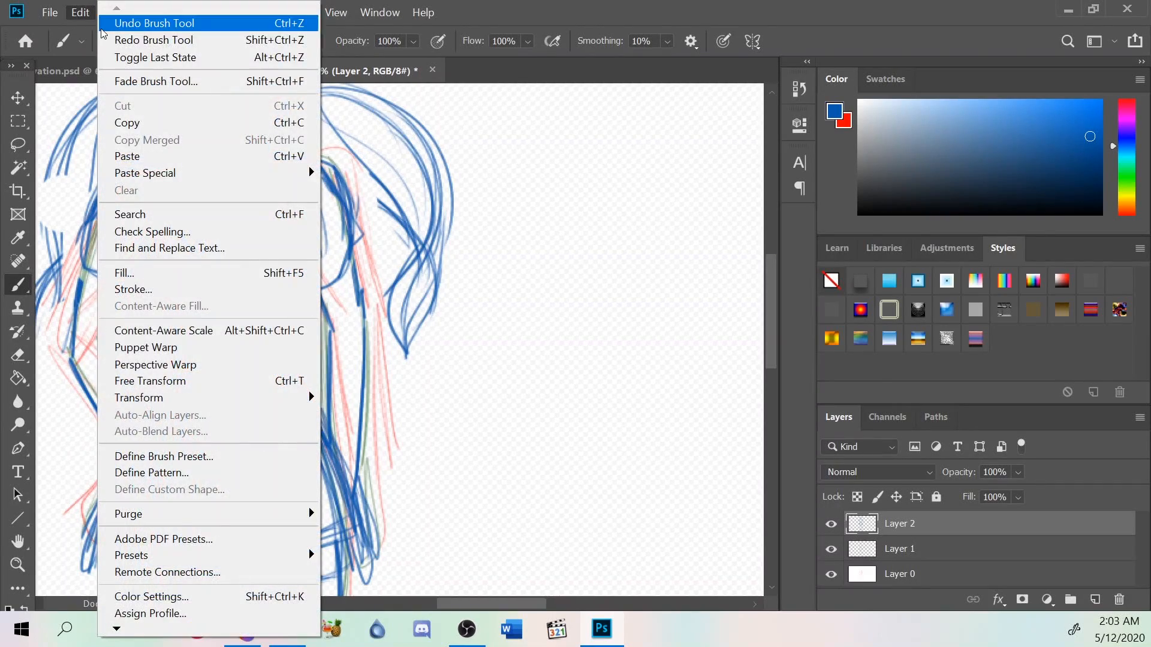
{"action": "left_click", "coordinate": [69, 20]}
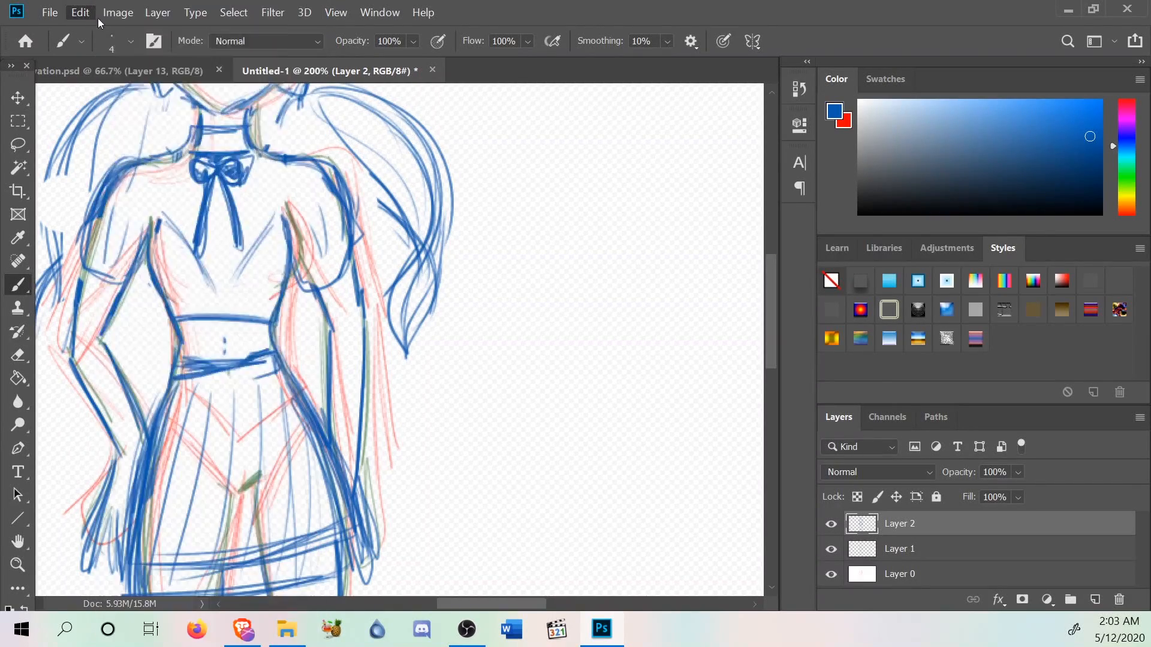
{"action": "left_click", "coordinate": [80, 14]}
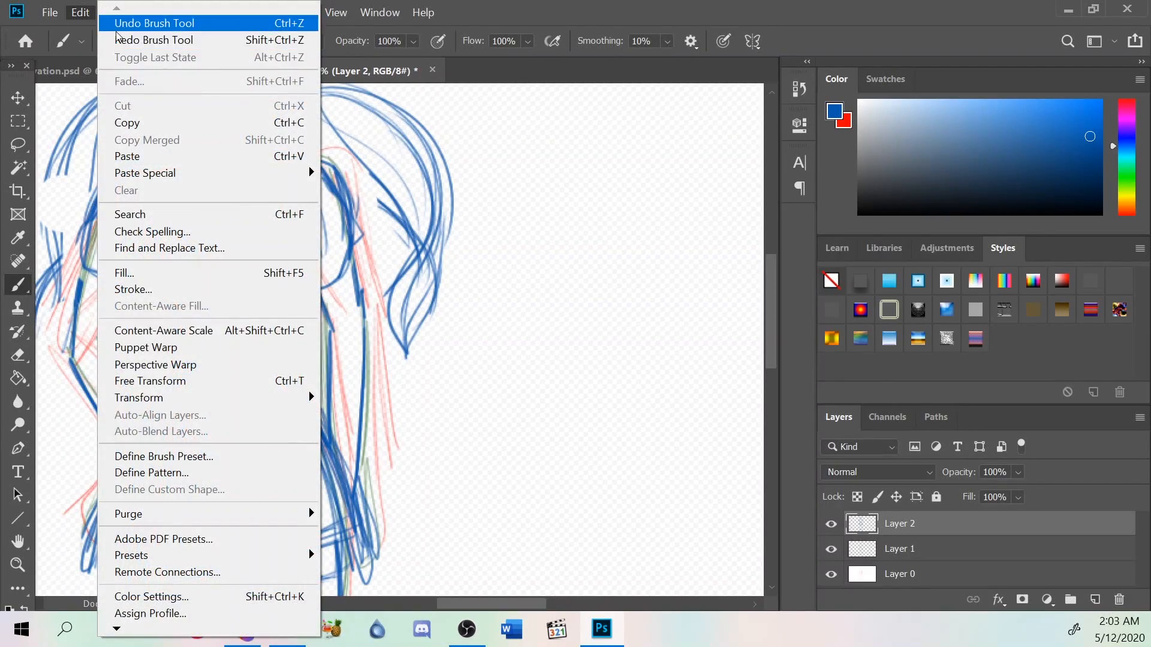
{"action": "left_click", "coordinate": [118, 13]}
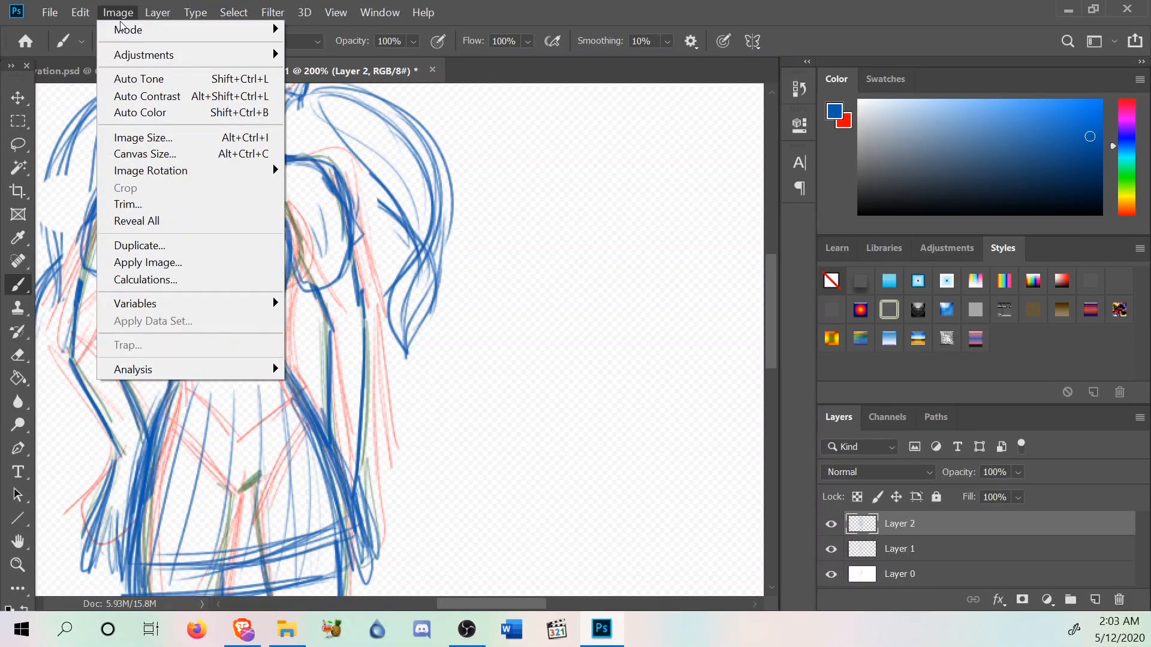
{"action": "left_click", "coordinate": [521, 72]}
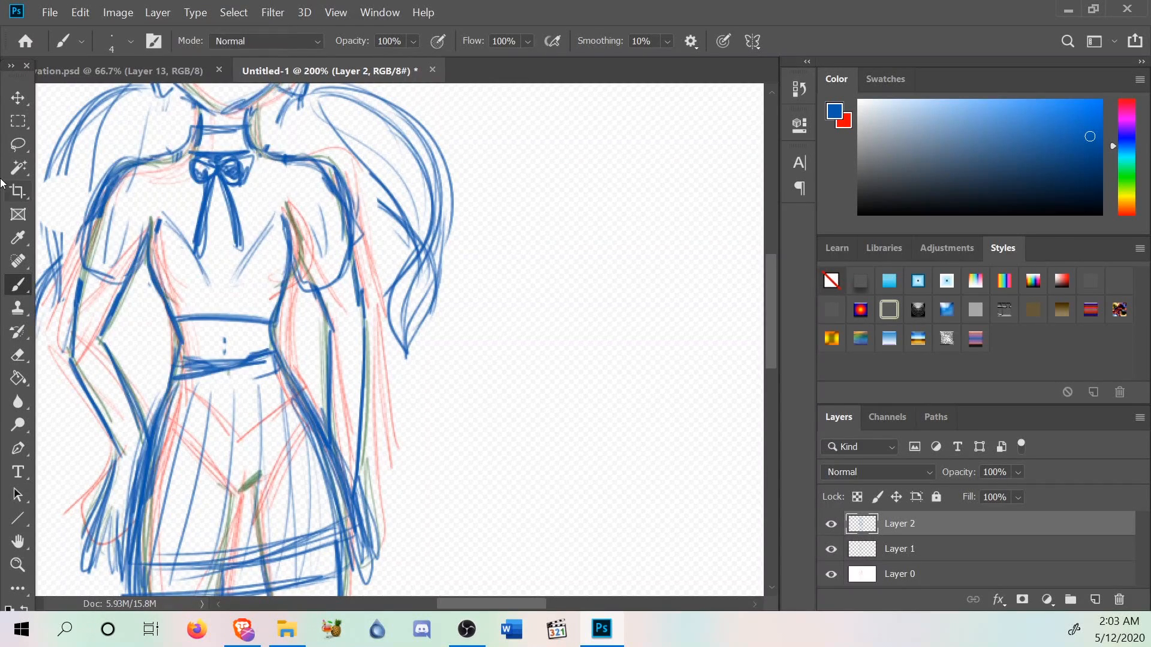
Redraw the slanted inner edges of the top's two cups and add short fold strokes inside them.
{"action": "left_click_drag", "start_coordinate": [272, 212], "coordinate": [229, 289]}
{"action": "mouse_move", "coordinate": [256, 236]}
{"action": "left_mouse_down"}
{"action": "mouse_move", "coordinate": [226, 292]}
{"action": "mouse_move", "coordinate": [271, 294]}
{"action": "mouse_move", "coordinate": [243, 296]}
{"action": "left_mouse_up"}
{"action": "left_click_drag", "start_coordinate": [180, 238], "coordinate": [208, 291]}
{"action": "mouse_move", "coordinate": [187, 248]}
{"action": "left_mouse_down"}
{"action": "mouse_move", "coordinate": [206, 284]}
{"action": "mouse_move", "coordinate": [188, 293]}
{"action": "mouse_move", "coordinate": [211, 293]}
{"action": "left_mouse_up"}
{"action": "left_click_drag", "start_coordinate": [221, 282], "coordinate": [209, 283]}
{"action": "mouse_move", "coordinate": [271, 224]}
{"action": "left_mouse_down"}
{"action": "mouse_move", "coordinate": [216, 284]}
{"action": "mouse_move", "coordinate": [271, 223]}
{"action": "mouse_move", "coordinate": [256, 268]}
{"action": "left_mouse_up"}
{"action": "mouse_move", "coordinate": [272, 223]}
{"action": "left_mouse_down"}
{"action": "mouse_move", "coordinate": [248, 284]}
{"action": "mouse_move", "coordinate": [274, 253]}
{"action": "mouse_move", "coordinate": [244, 282]}
{"action": "left_mouse_up"}
Draw the band line under the cups and a vertical strap from each cup up towards the shoulder.
{"action": "left_click_drag", "start_coordinate": [247, 280], "coordinate": [173, 233]}
{"action": "left_click_drag", "start_coordinate": [189, 299], "coordinate": [167, 254]}
{"action": "left_click_drag", "start_coordinate": [272, 166], "coordinate": [272, 220]}
{"action": "left_click_drag", "start_coordinate": [160, 171], "coordinate": [166, 230]}
Draw both eyebrows and the curved eye lines below them on the face.
{"action": "scroll", "coordinate": [629, 581], "scroll_direction": "down", "scroll_amount": 5}
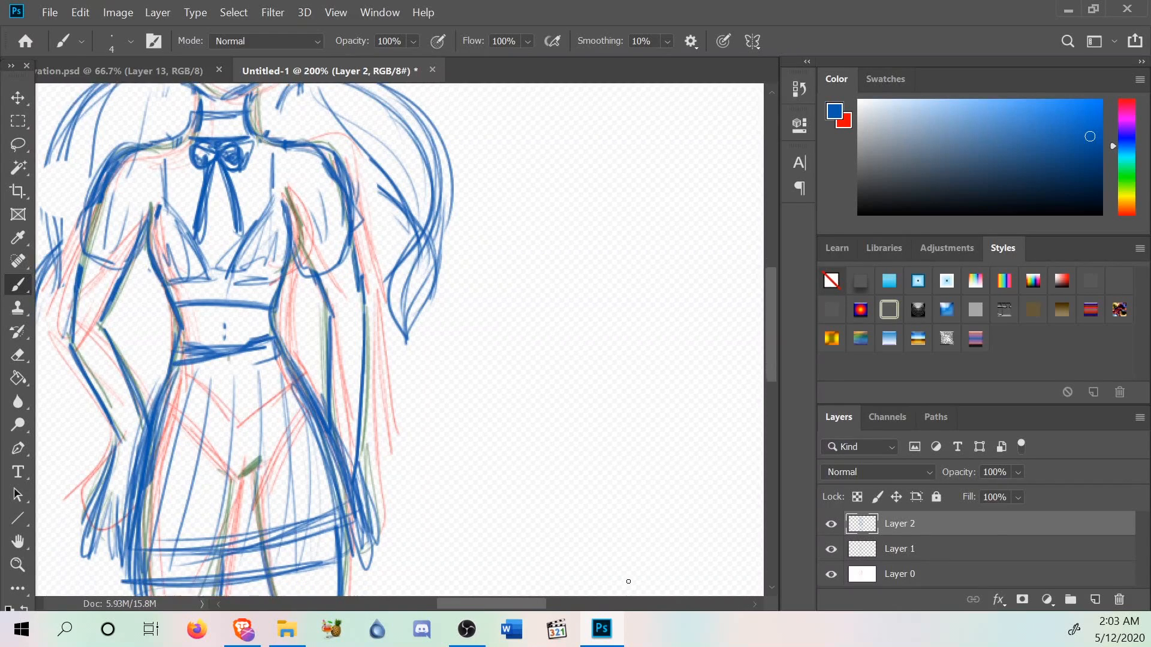
{"action": "scroll", "coordinate": [611, 377], "scroll_direction": "up", "scroll_amount": 2}
{"action": "scroll", "coordinate": [611, 378], "scroll_direction": "up", "scroll_amount": 6}
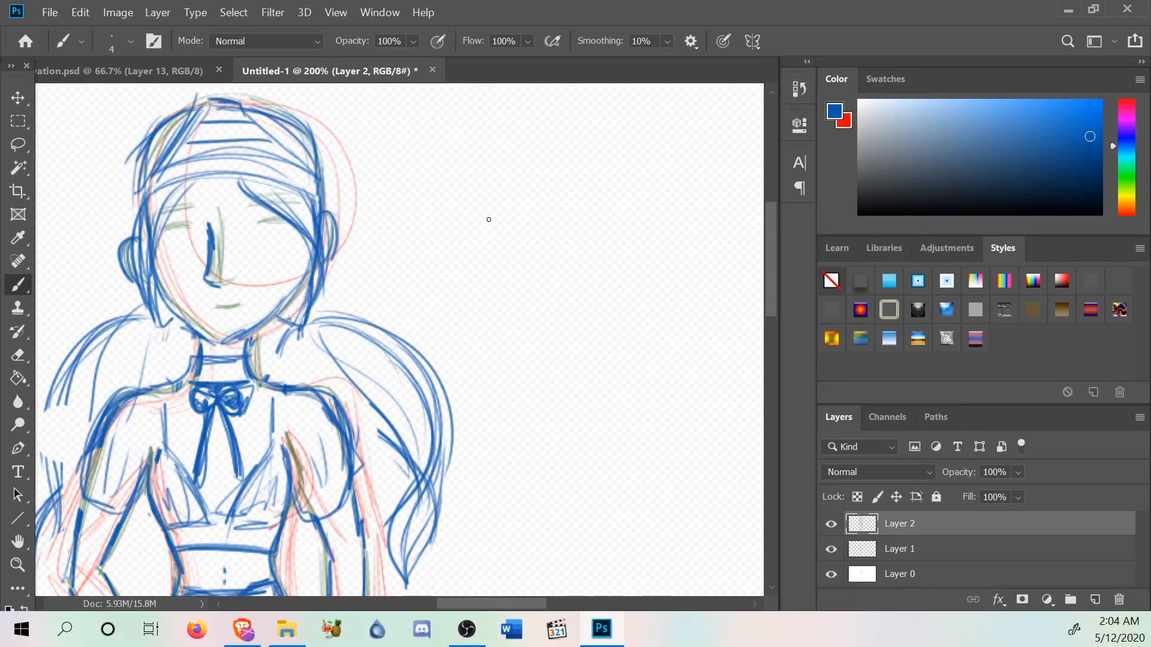
{"action": "mouse_move", "coordinate": [245, 211]}
{"action": "left_mouse_down"}
{"action": "mouse_move", "coordinate": [309, 206]}
{"action": "mouse_move", "coordinate": [300, 214]}
{"action": "left_mouse_up"}
{"action": "left_click_drag", "start_coordinate": [193, 211], "coordinate": [148, 224]}
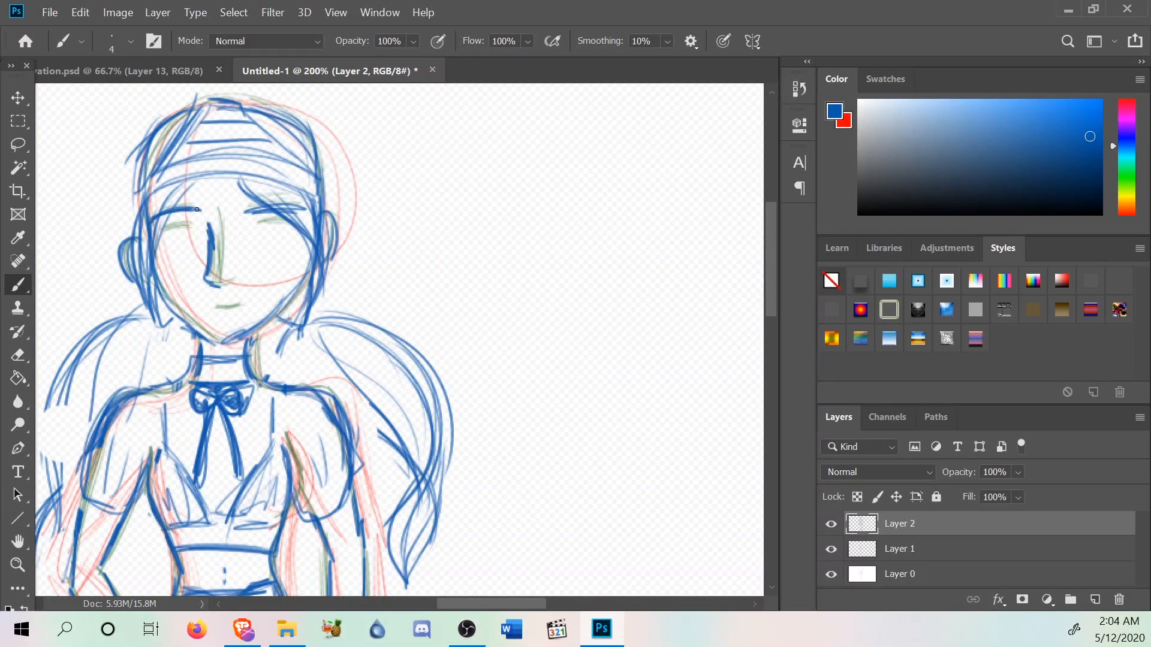
{"action": "left_click_drag", "start_coordinate": [259, 234], "coordinate": [303, 230]}
{"action": "left_click_drag", "start_coordinate": [184, 235], "coordinate": [154, 238]}
{"action": "key", "text": "ctrl+Tab"}
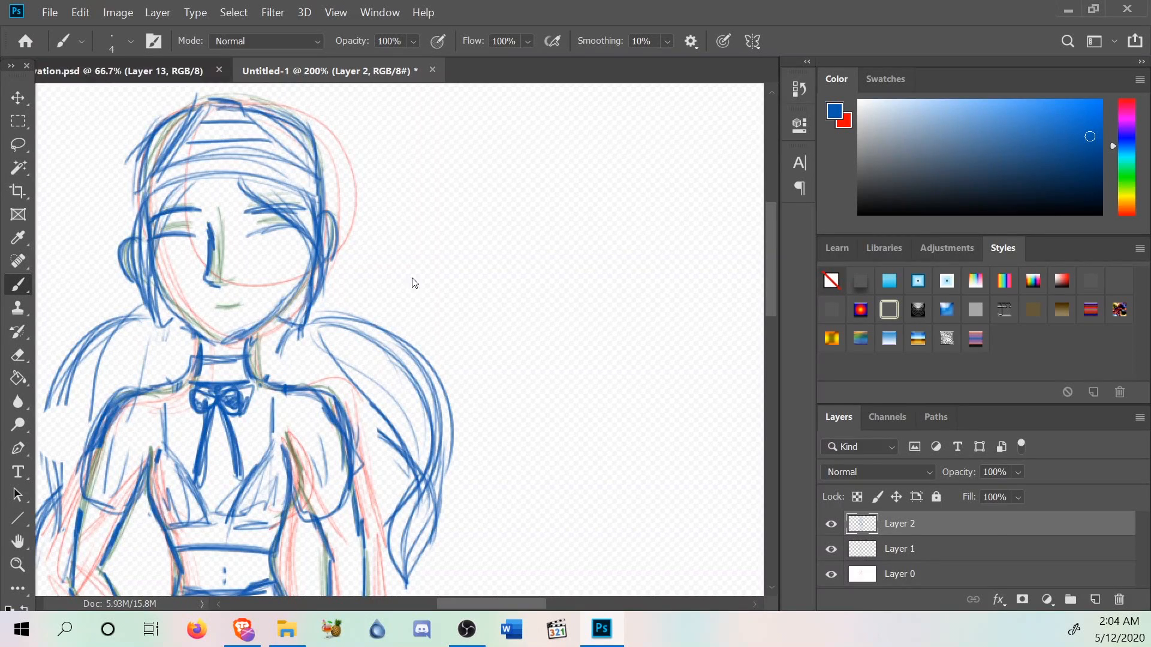
Sketch the lower eye lines under both eyes and darken the curved upper lid lines on Layer 2.
{"action": "scroll", "coordinate": [512, 367], "scroll_direction": "up", "scroll_amount": 2}
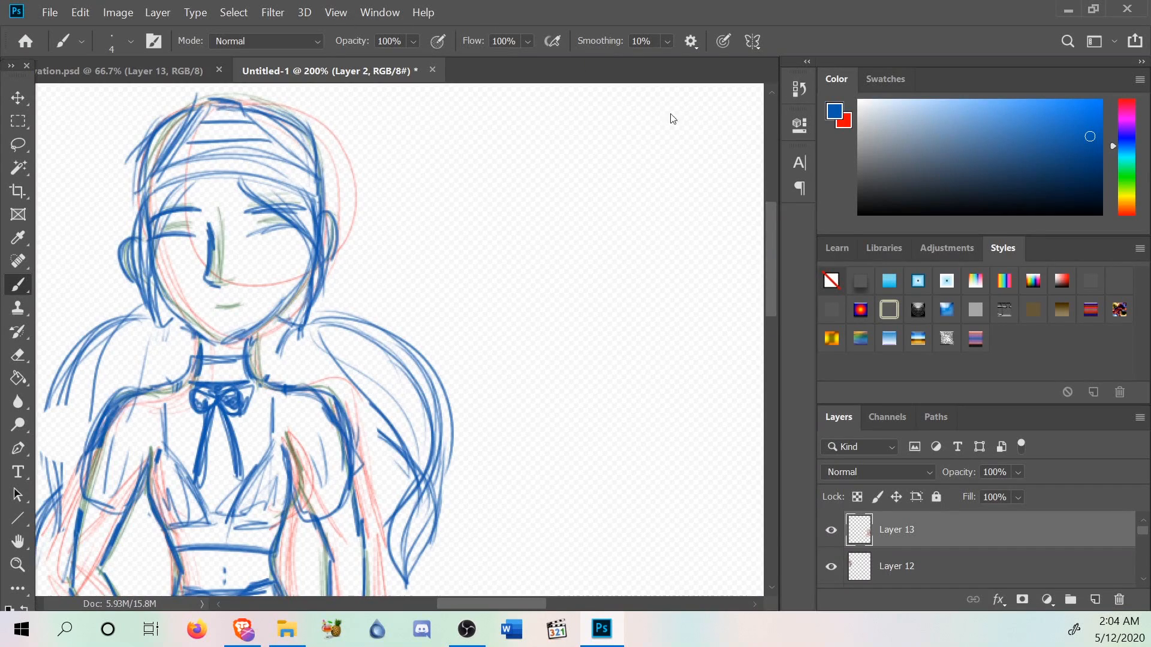
{"action": "left_click", "coordinate": [329, 63]}
{"action": "left_click_drag", "start_coordinate": [291, 260], "coordinate": [260, 262]}
{"action": "left_click_drag", "start_coordinate": [189, 268], "coordinate": [169, 272]}
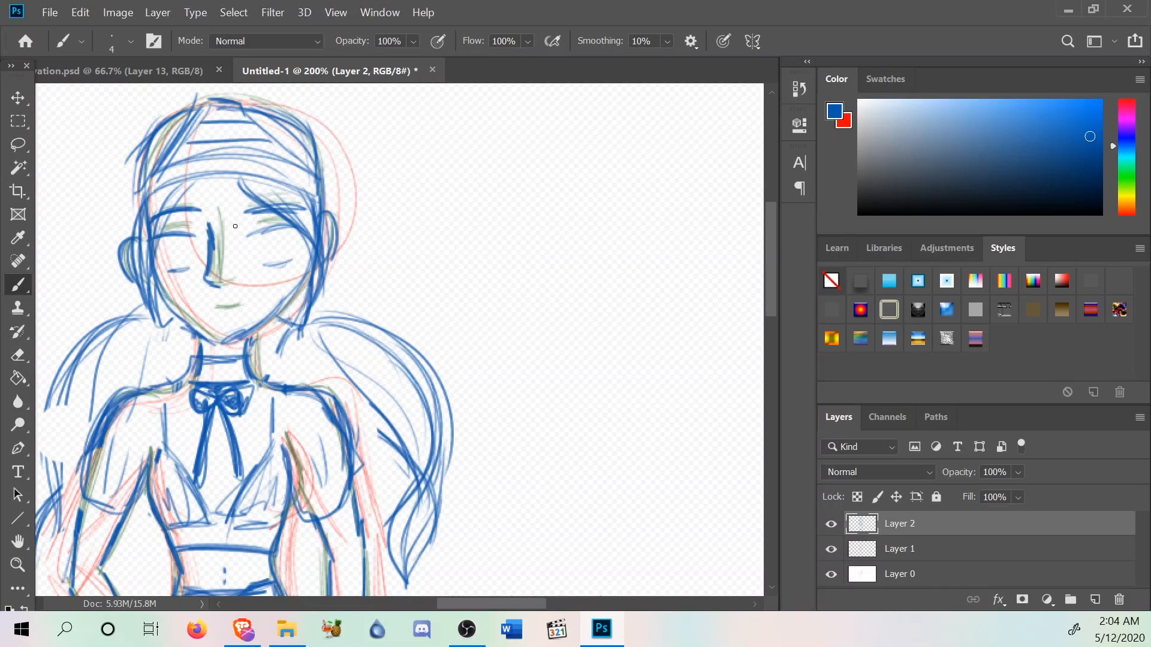
{"action": "mouse_move", "coordinate": [263, 266]}
{"action": "left_mouse_down"}
{"action": "mouse_move", "coordinate": [292, 256]}
{"action": "mouse_move", "coordinate": [283, 262]}
{"action": "mouse_move", "coordinate": [295, 225]}
{"action": "mouse_move", "coordinate": [255, 234]}
{"action": "mouse_move", "coordinate": [292, 228]}
{"action": "left_mouse_up"}
{"action": "left_click_drag", "start_coordinate": [187, 234], "coordinate": [153, 248]}
Draw the irises and pupils in both eyes and define the lips with darker blue strokes.
{"action": "mouse_move", "coordinate": [296, 233]}
{"action": "left_mouse_down"}
{"action": "mouse_move", "coordinate": [251, 236]}
{"action": "mouse_move", "coordinate": [305, 237]}
{"action": "mouse_move", "coordinate": [278, 243]}
{"action": "left_mouse_up"}
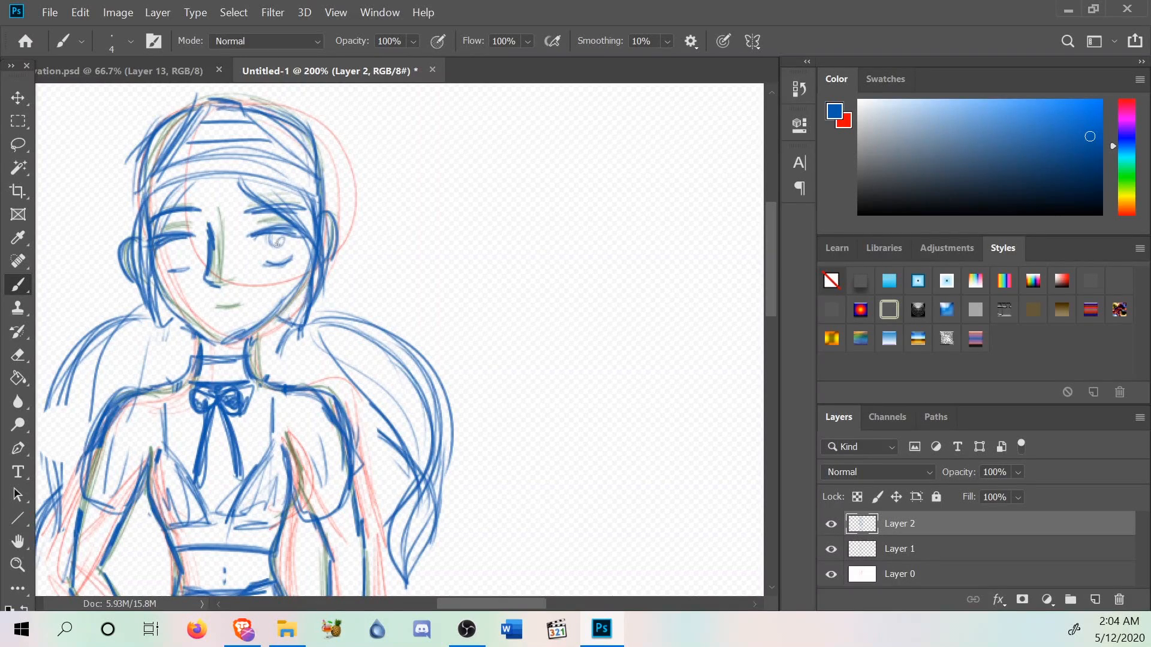
{"action": "left_click_drag", "start_coordinate": [179, 248], "coordinate": [182, 248]}
{"action": "left_click_drag", "start_coordinate": [281, 255], "coordinate": [271, 251]}
{"action": "left_click_drag", "start_coordinate": [181, 256], "coordinate": [185, 254]}
{"action": "left_click_drag", "start_coordinate": [184, 250], "coordinate": [191, 250]}
{"action": "left_click_drag", "start_coordinate": [213, 306], "coordinate": [247, 301]}
Create a new layer with default settings above Layer 2.
{"action": "scroll", "coordinate": [245, 301], "scroll_direction": "down", "scroll_amount": 1}
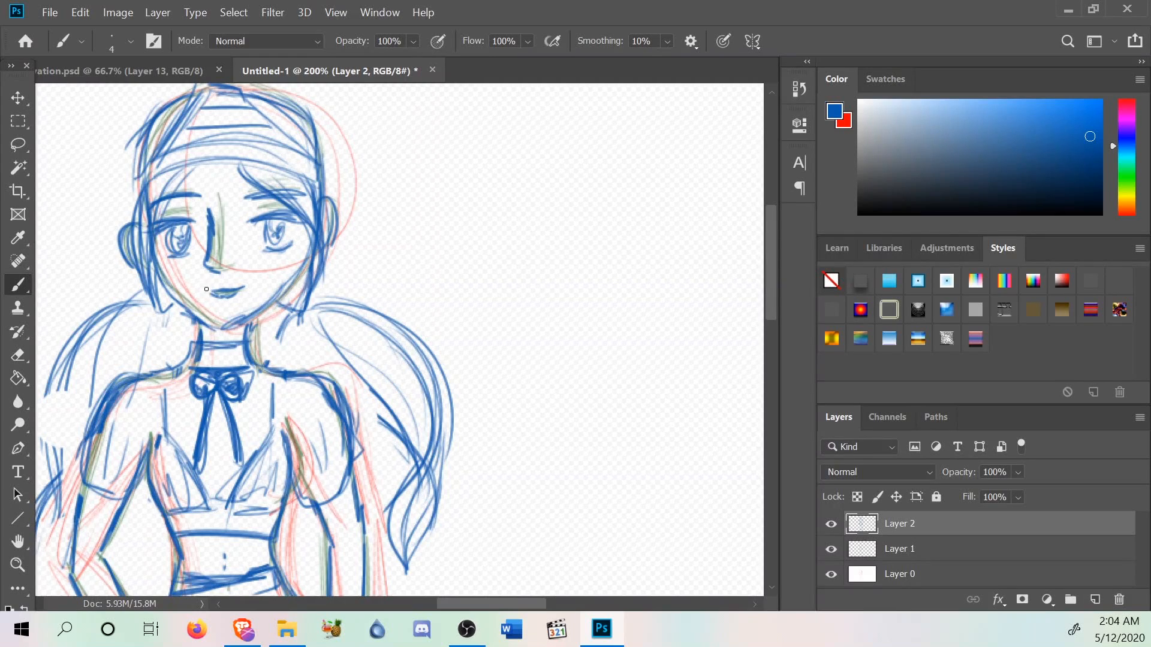
{"action": "scroll", "coordinate": [327, 285], "scroll_direction": "down", "scroll_amount": 10}
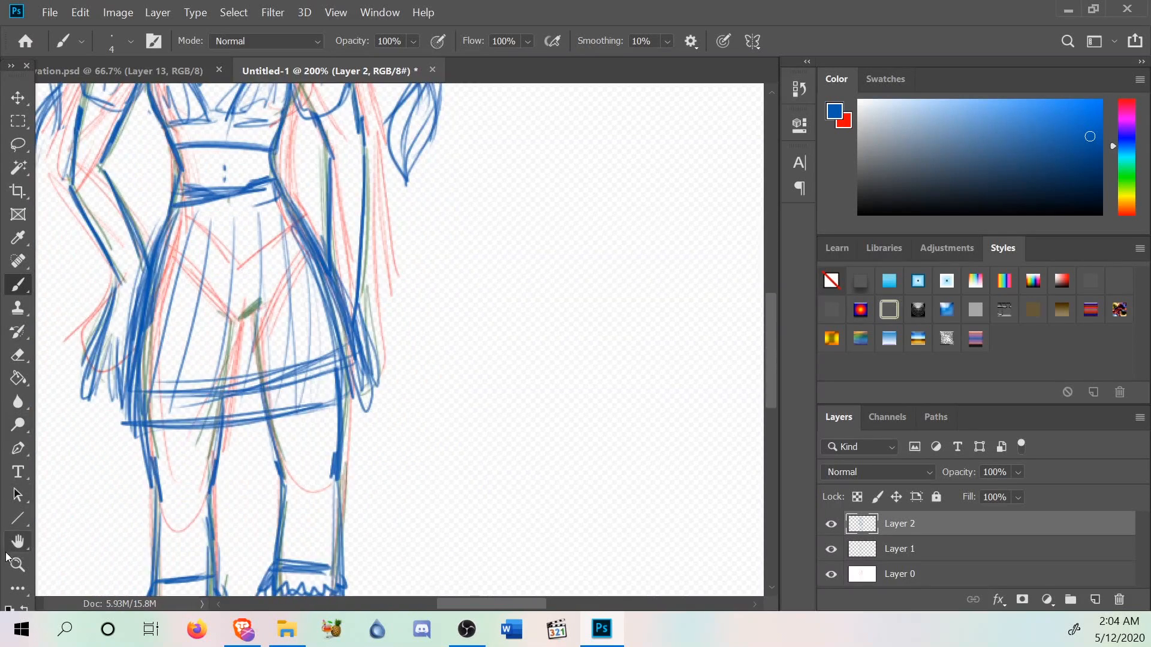
{"action": "left_click", "coordinate": [17, 541]}
{"action": "left_click", "coordinate": [17, 565]}
{"action": "right_click", "coordinate": [301, 440]}
{"action": "left_click", "coordinate": [360, 537]}
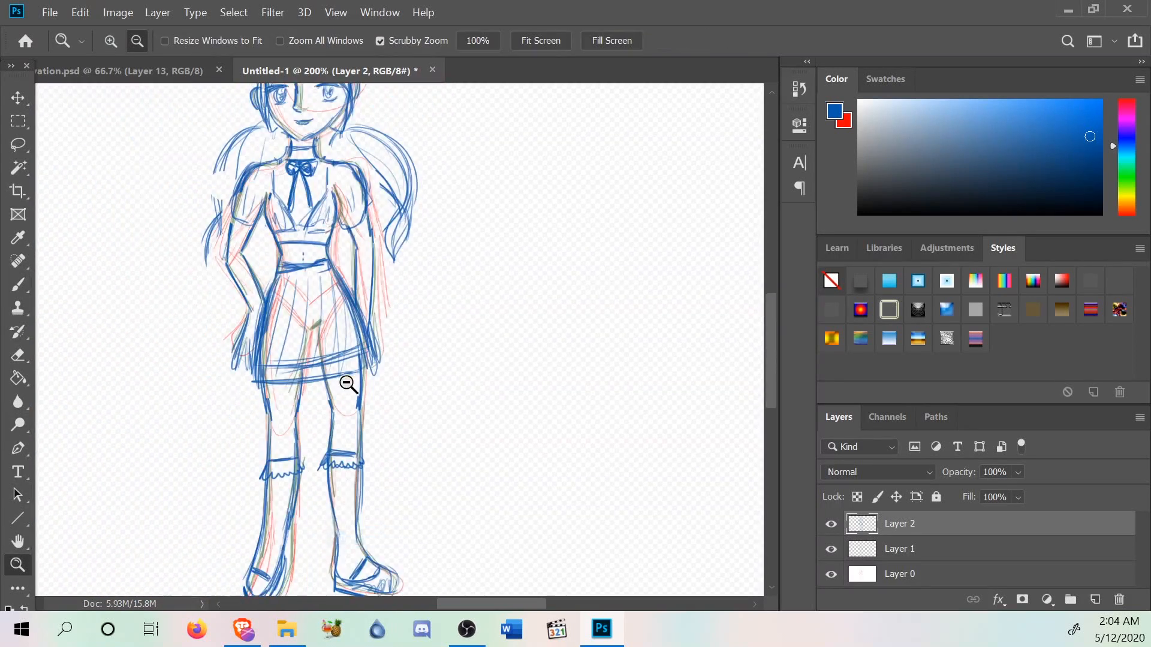
{"action": "right_click", "coordinate": [374, 476]}
{"action": "left_click", "coordinate": [413, 571]}
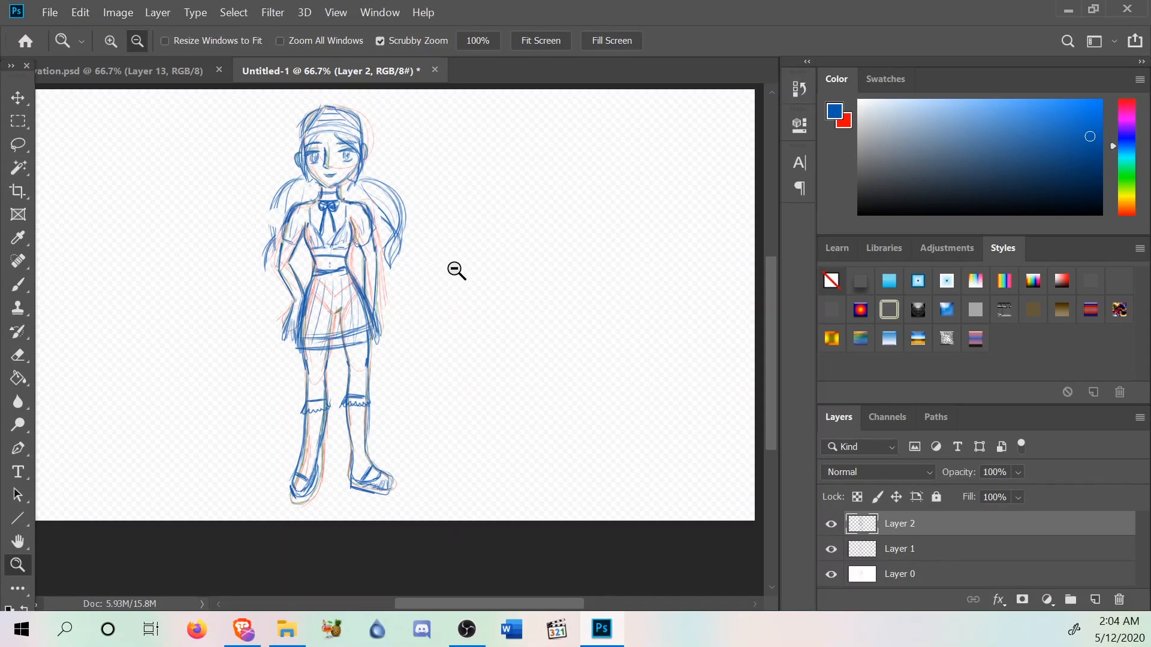
{"action": "left_click", "coordinate": [166, 12]}
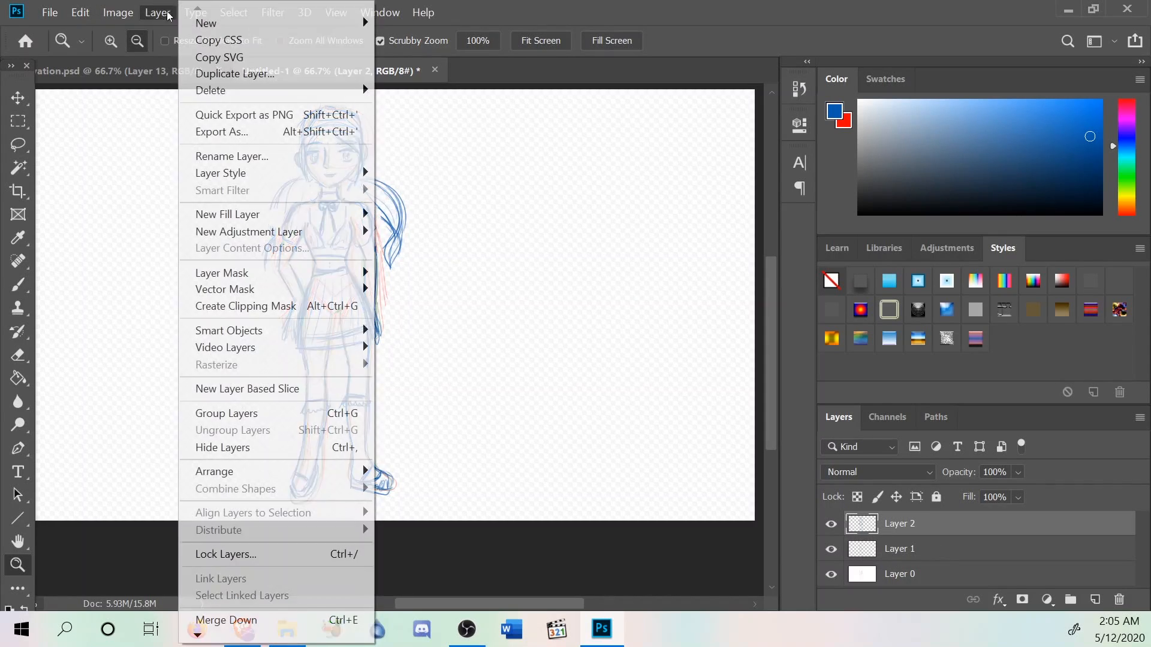
{"action": "mouse_move", "coordinate": [184, 26]}
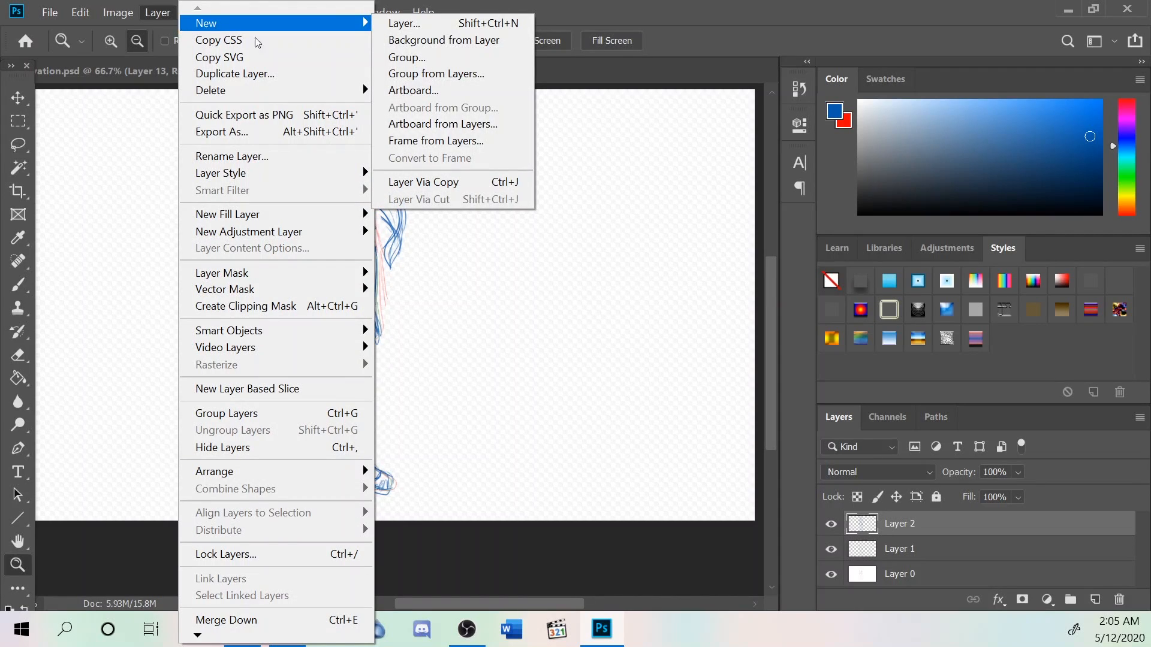
{"action": "left_click", "coordinate": [436, 27]}
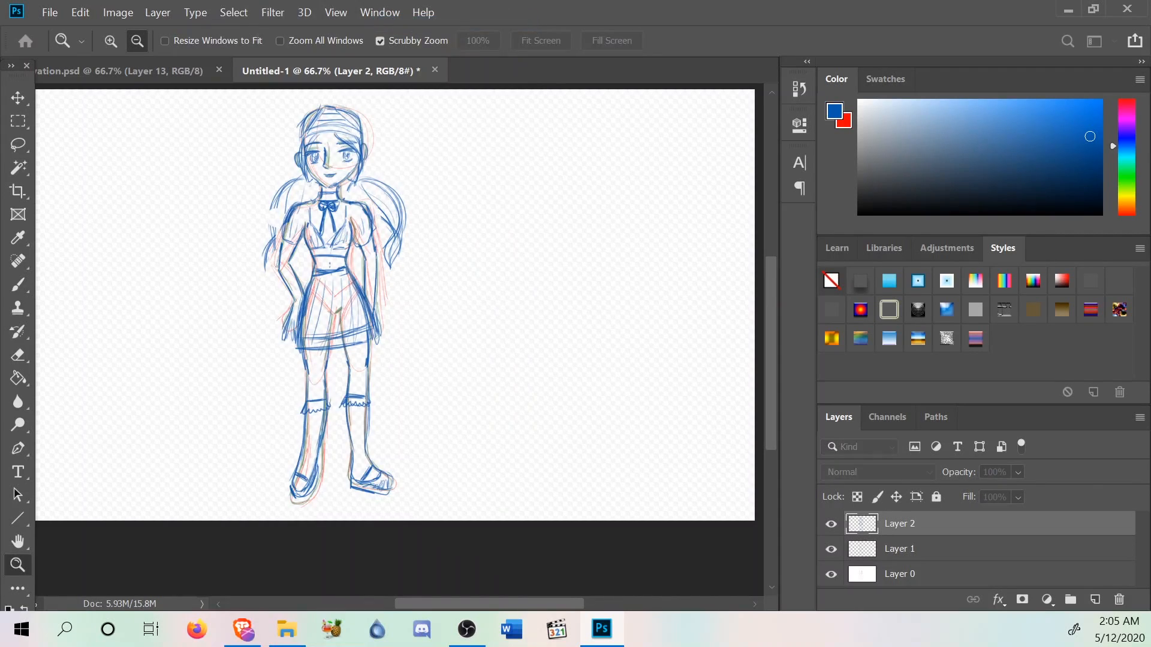
{"action": "key", "text": "Return"}
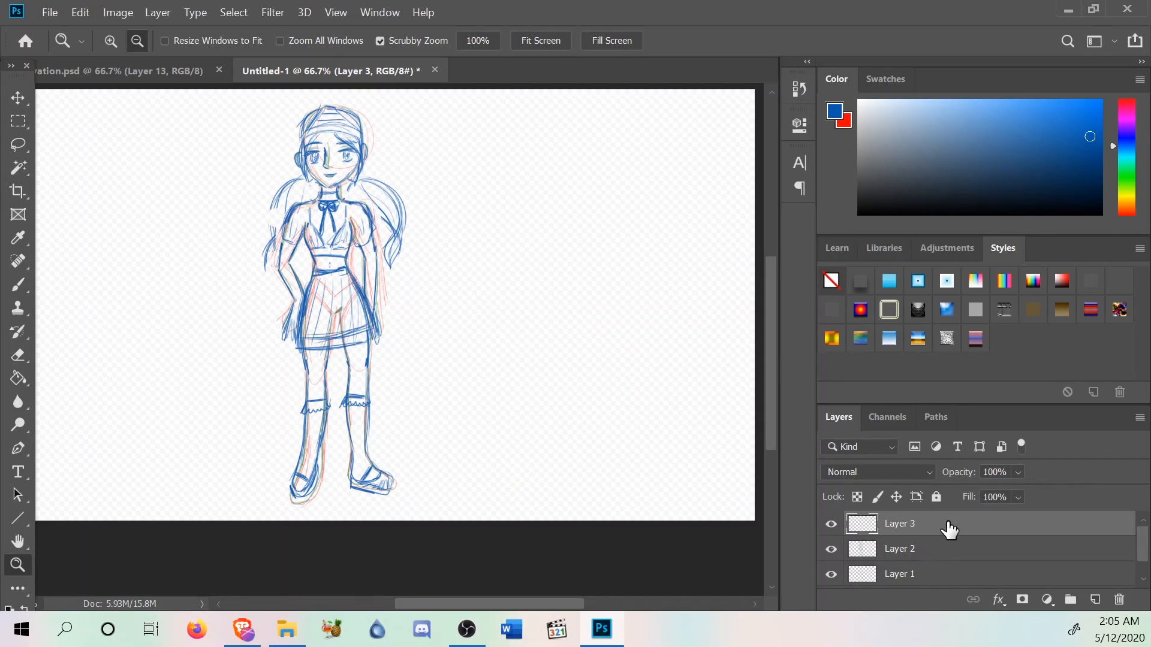
Lower the opacity of Layer 2 to 34% so the blue sketch serves as a faint guide.
{"action": "left_click", "coordinate": [26, 279]}
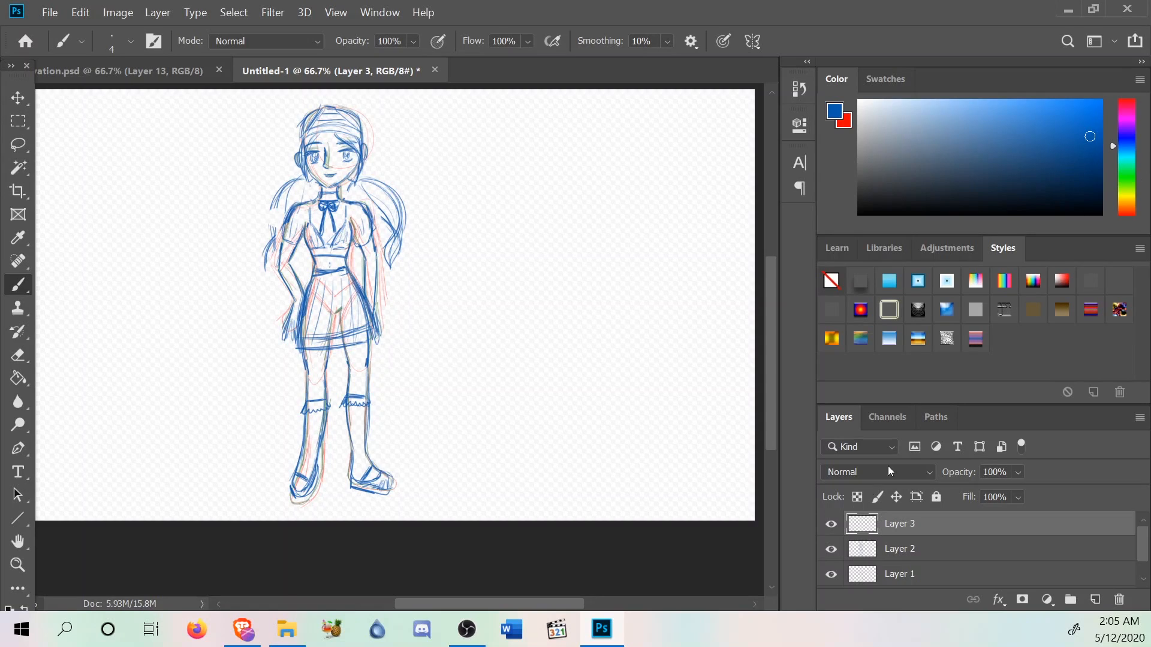
{"action": "left_click", "coordinate": [954, 549]}
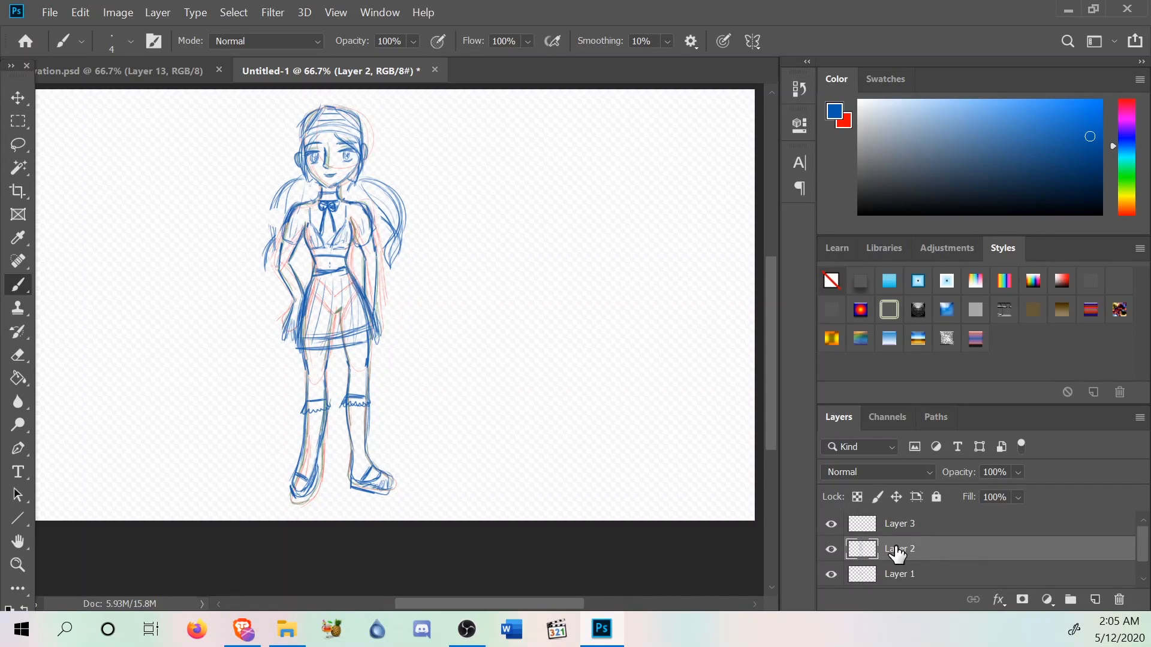
{"action": "scroll", "coordinate": [897, 551], "scroll_direction": "down", "scroll_amount": 1}
{"action": "left_click", "coordinate": [1017, 473]}
{"action": "mouse_move", "coordinate": [995, 498]}
{"action": "left_mouse_down"}
{"action": "mouse_move", "coordinate": [982, 494]}
{"action": "mouse_move", "coordinate": [995, 498]}
{"action": "left_mouse_up"}
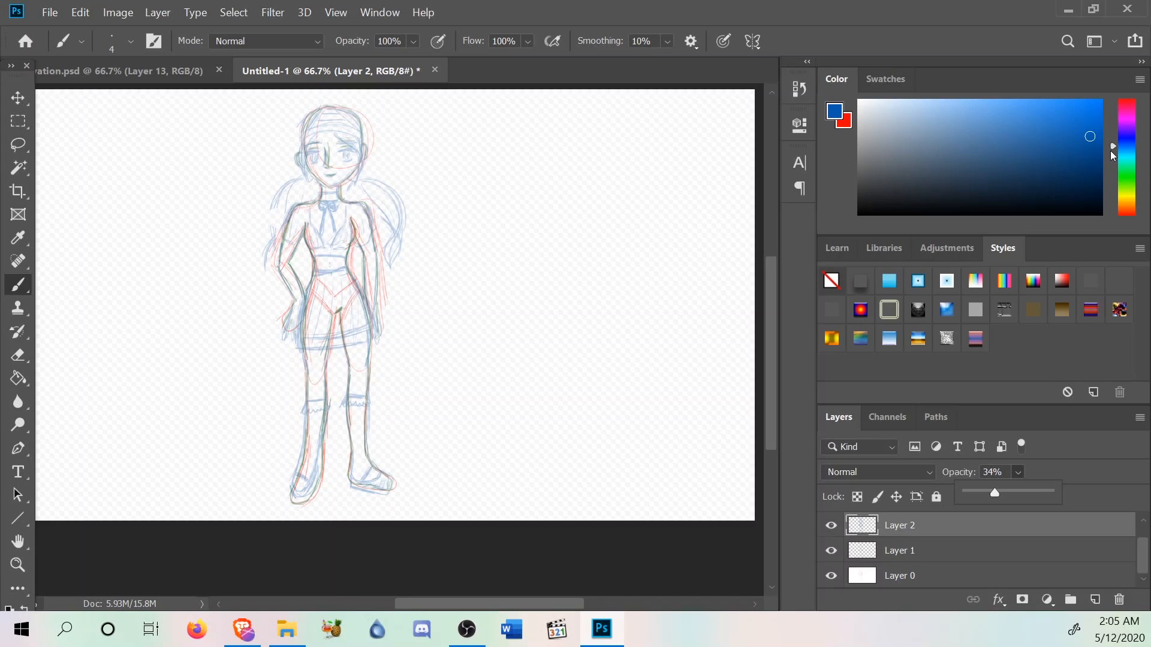
Change the foreground colour from blue to a very dark indigo.
{"action": "left_click", "coordinate": [1133, 141]}
{"action": "left_click_drag", "start_coordinate": [1133, 142], "coordinate": [1133, 129]}
{"action": "left_click_drag", "start_coordinate": [1075, 155], "coordinate": [1054, 190]}
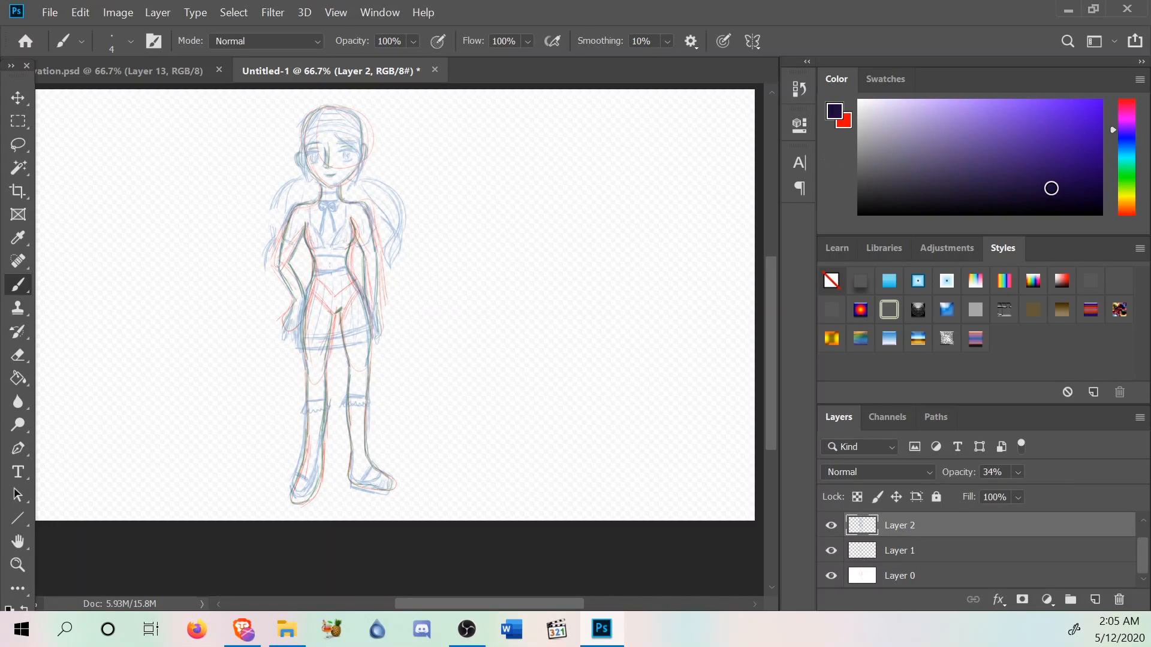
Set the brush size to 6 px for inking the character's head at 300% zoom.
{"action": "left_click", "coordinate": [12, 592]}
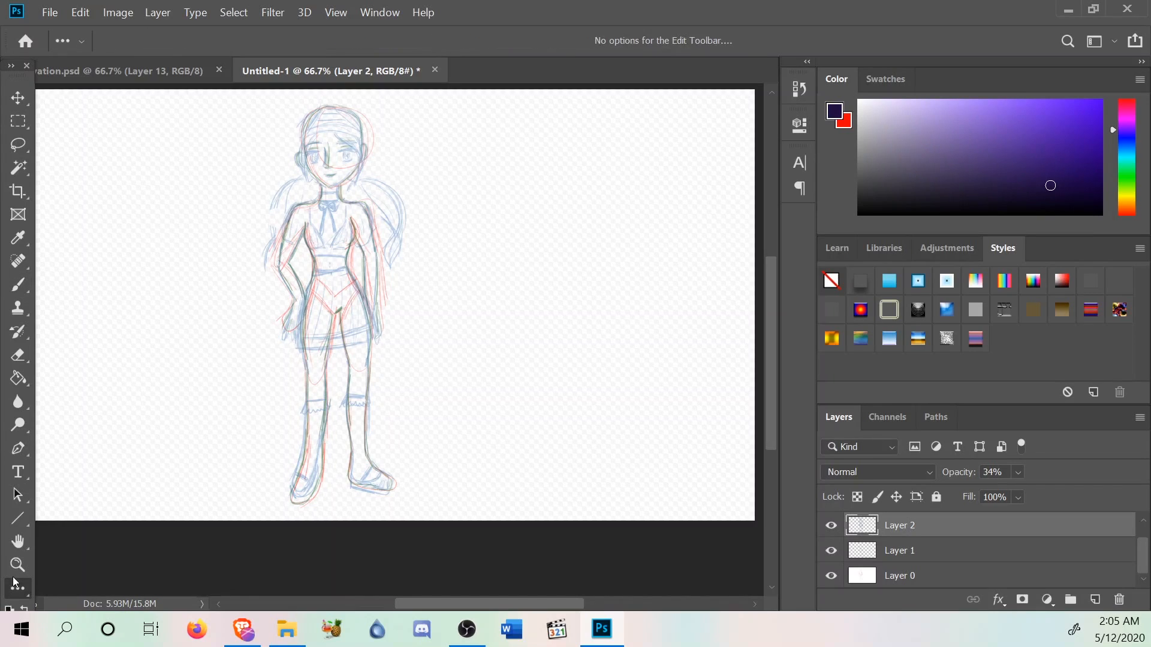
{"action": "left_click", "coordinate": [18, 565]}
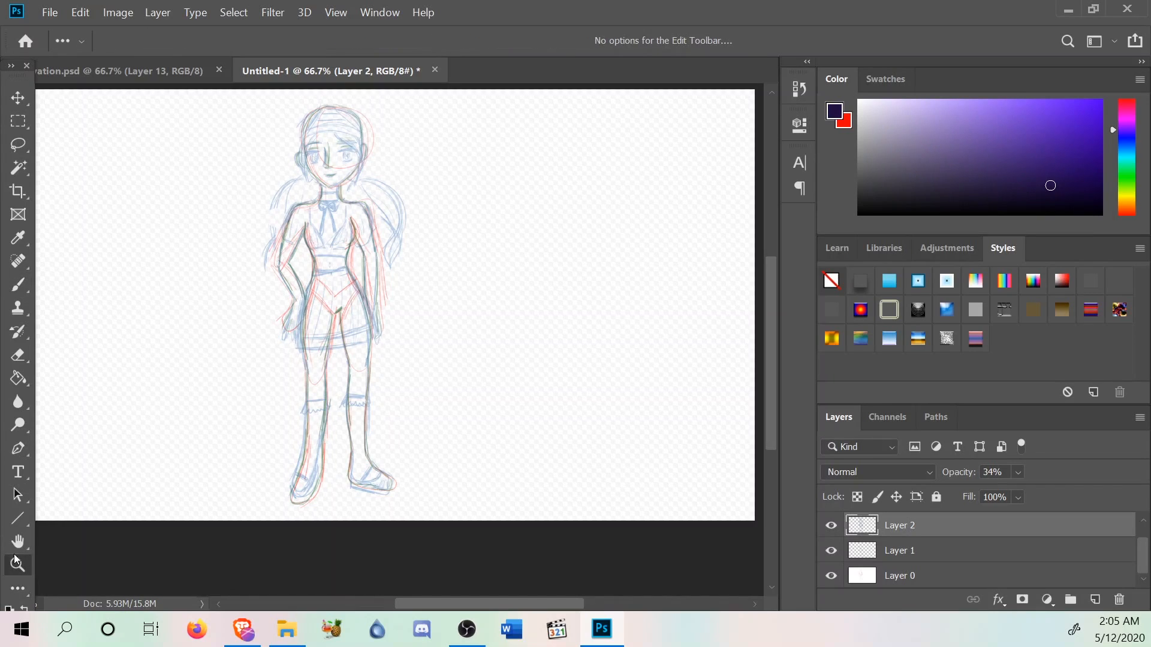
{"action": "left_click", "coordinate": [352, 94]}
{"action": "right_click", "coordinate": [391, 394]}
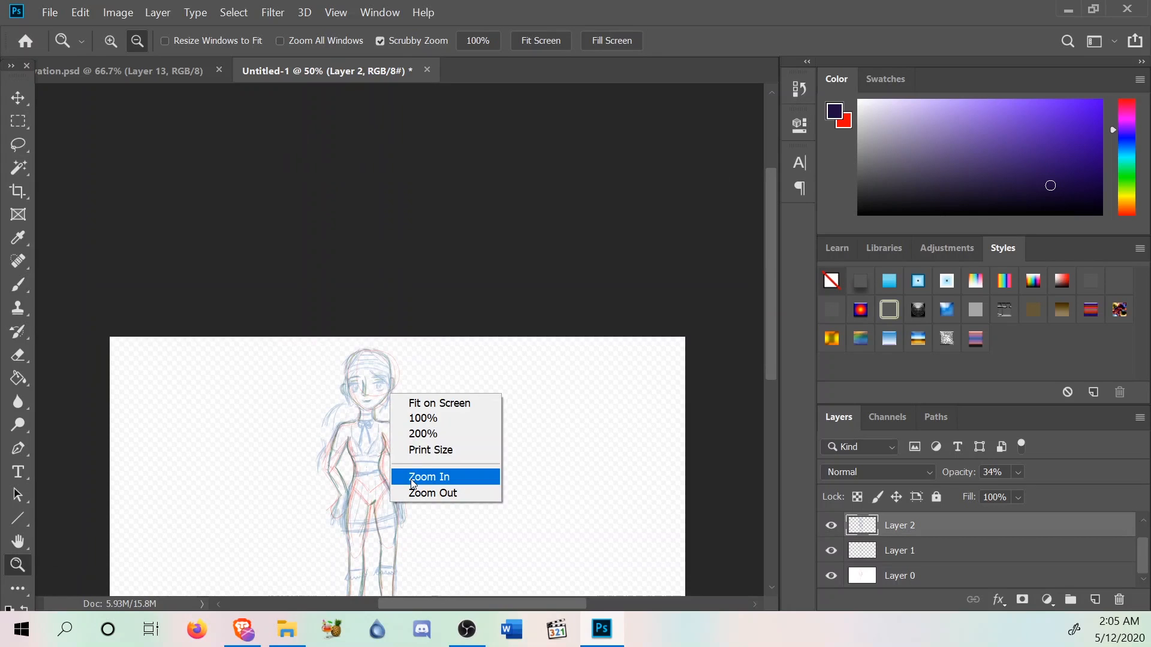
{"action": "left_click", "coordinate": [428, 477]}
{"action": "right_click", "coordinate": [348, 393]}
{"action": "left_click", "coordinate": [383, 477]}
{"action": "right_click", "coordinate": [347, 411]}
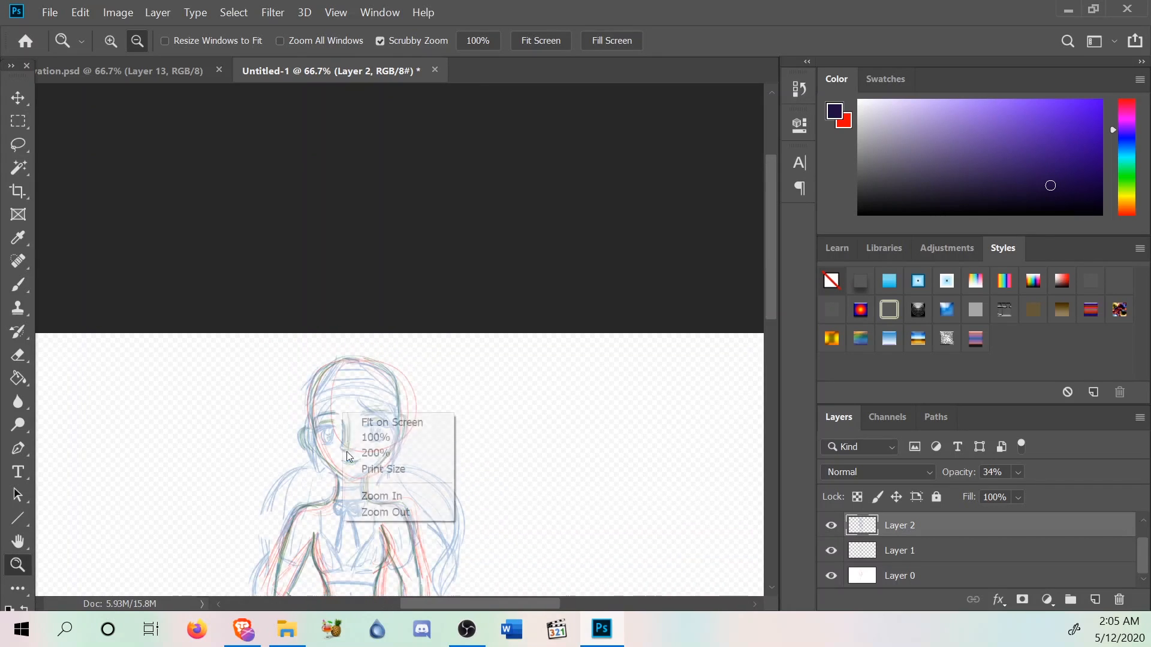
{"action": "left_click", "coordinate": [384, 494]}
{"action": "right_click", "coordinate": [308, 332]}
{"action": "left_click", "coordinate": [344, 416]}
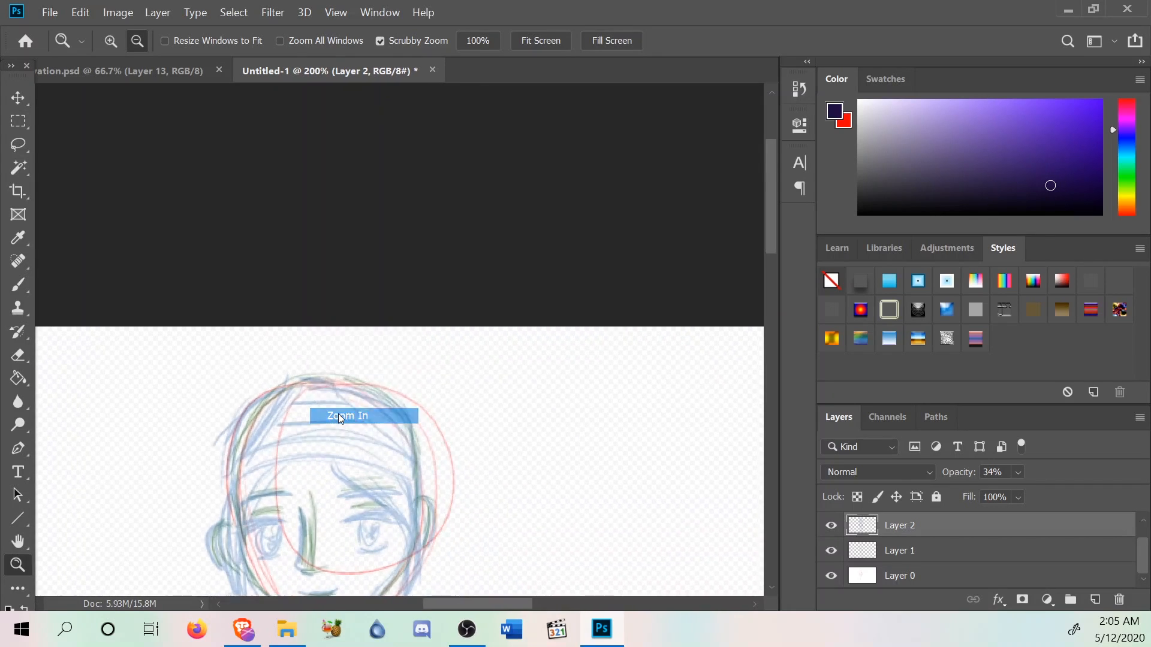
{"action": "scroll", "coordinate": [344, 415], "scroll_direction": "down", "scroll_amount": 2}
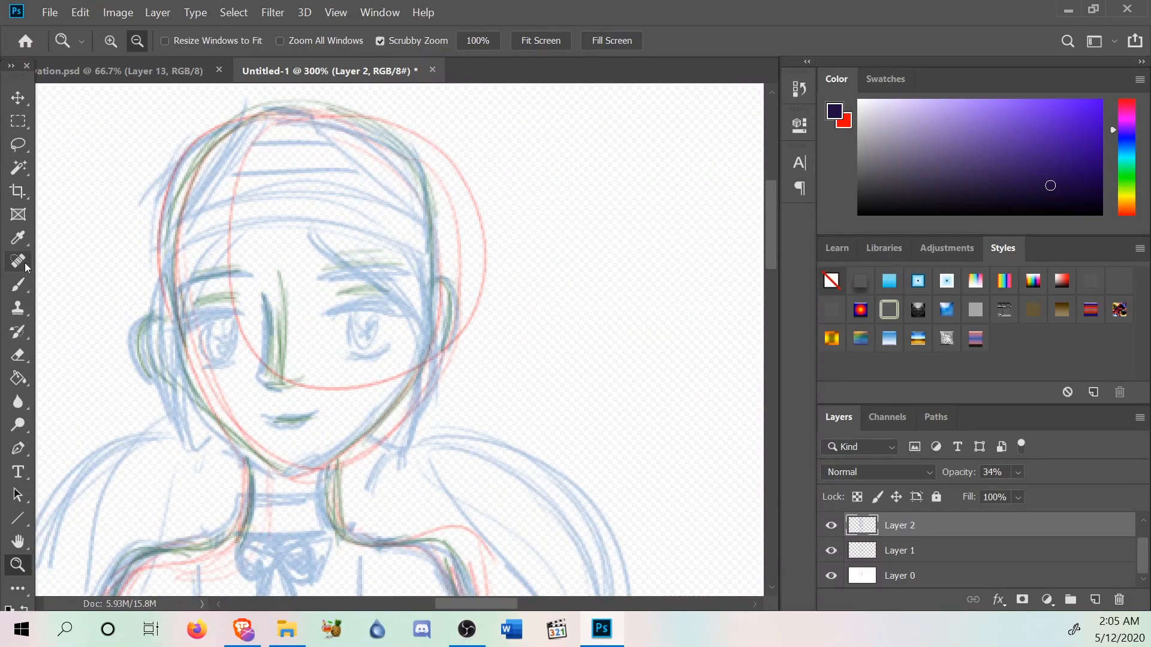
{"action": "left_click", "coordinate": [18, 285]}
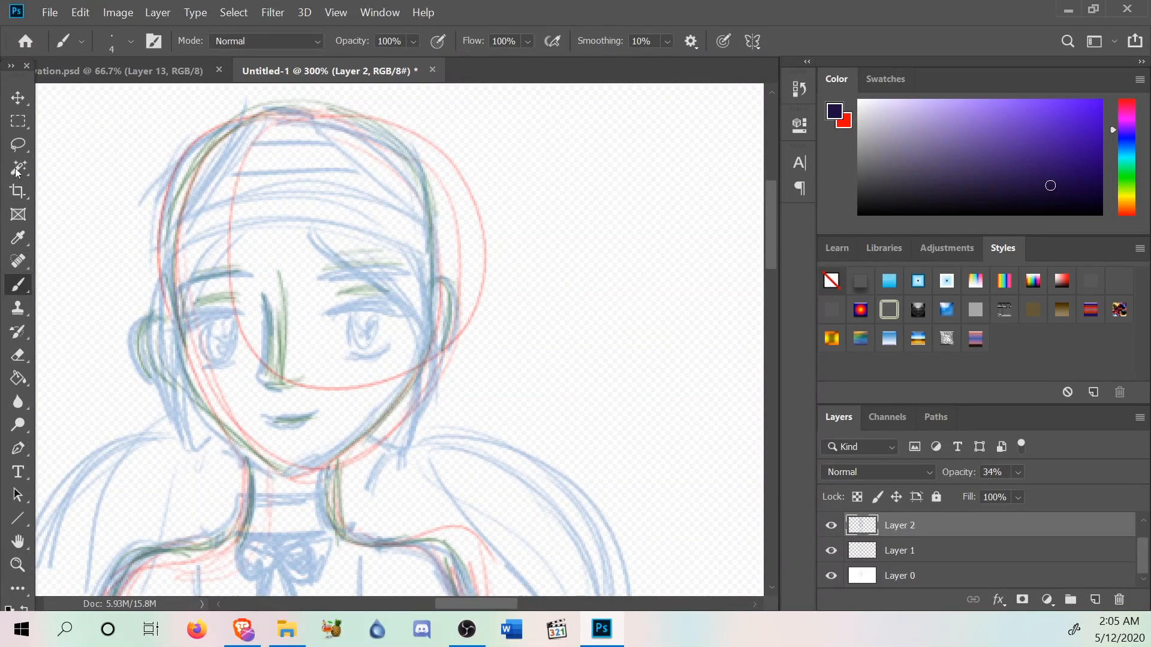
{"action": "left_click", "coordinate": [122, 46]}
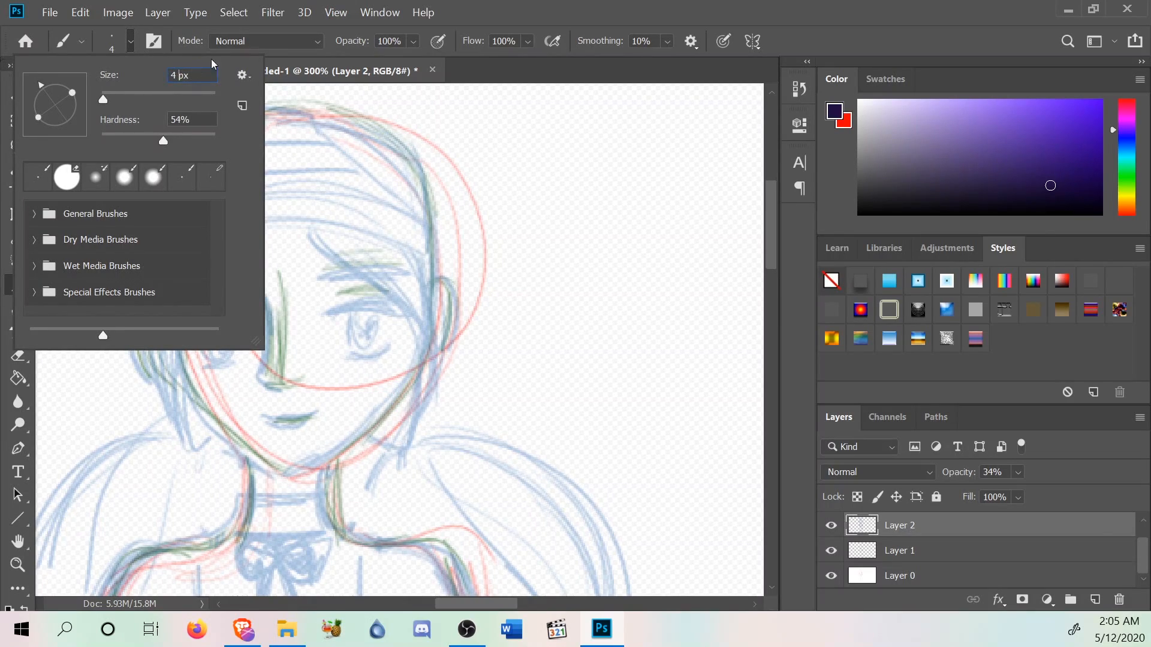
{"action": "type", "text": "5"}
{"action": "left_click", "coordinate": [503, 6]}
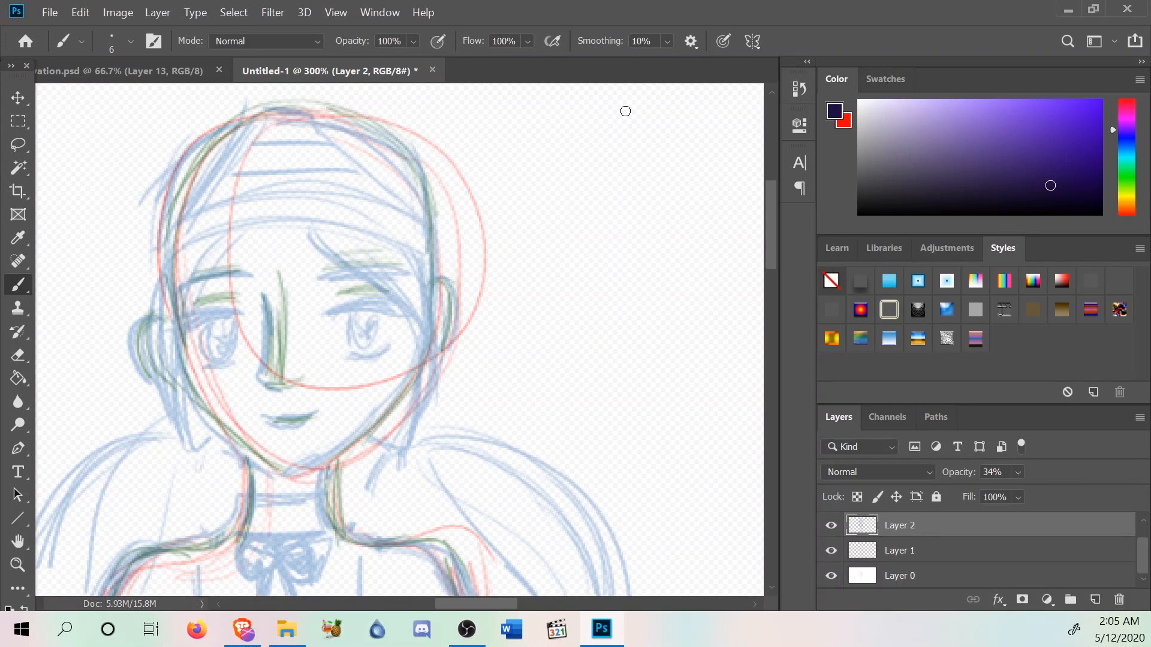
{"action": "mouse_move", "coordinate": [302, 233]}
{"action": "left_mouse_down"}
{"action": "mouse_move", "coordinate": [415, 334]}
{"action": "mouse_move", "coordinate": [424, 366]}
{"action": "mouse_move", "coordinate": [412, 445]}
{"action": "left_mouse_up"}
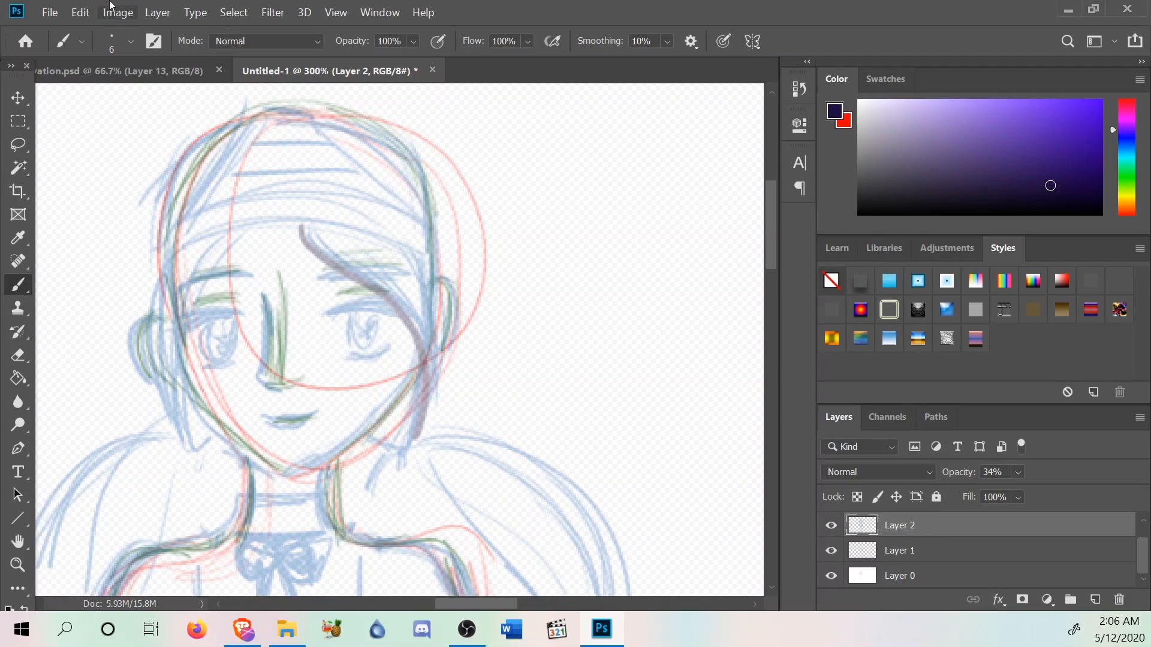
{"action": "left_click", "coordinate": [78, 12]}
{"action": "left_click", "coordinate": [71, 9]}
{"action": "left_click", "coordinate": [71, 9]}
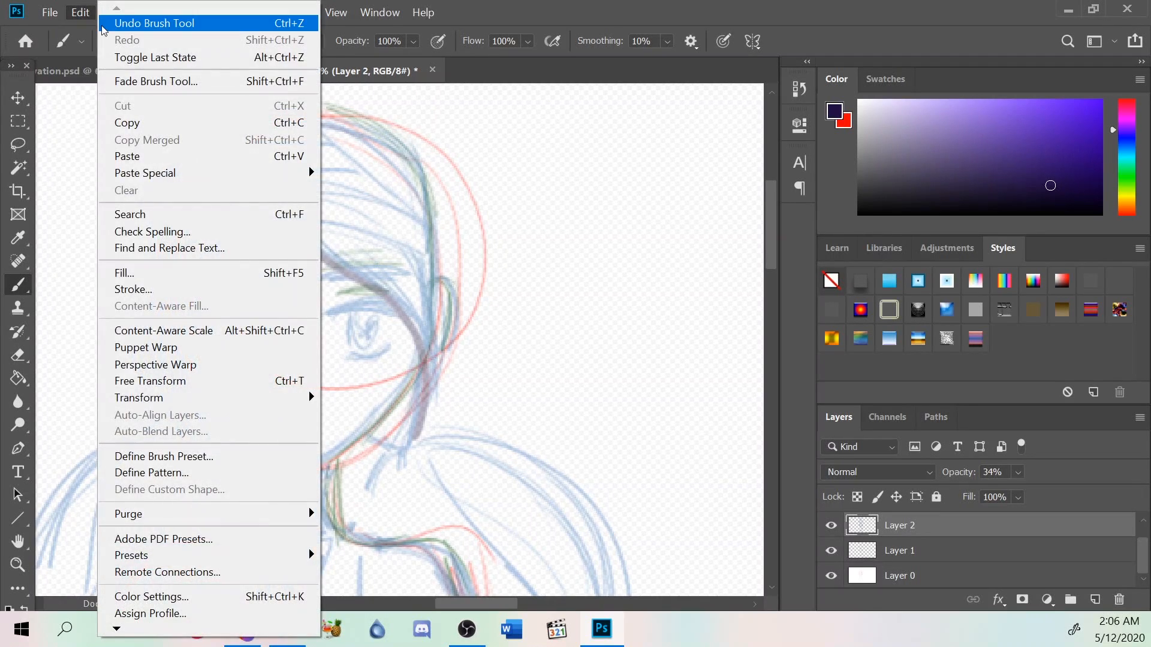
{"action": "left_click", "coordinate": [120, 24]}
Ink the long curved hair strand from mid-forehead past the right-hand eye to below the jaw on Layer 3.
{"action": "scroll", "coordinate": [968, 543], "scroll_direction": "up", "scroll_amount": 1}
{"action": "left_click", "coordinate": [967, 528]}
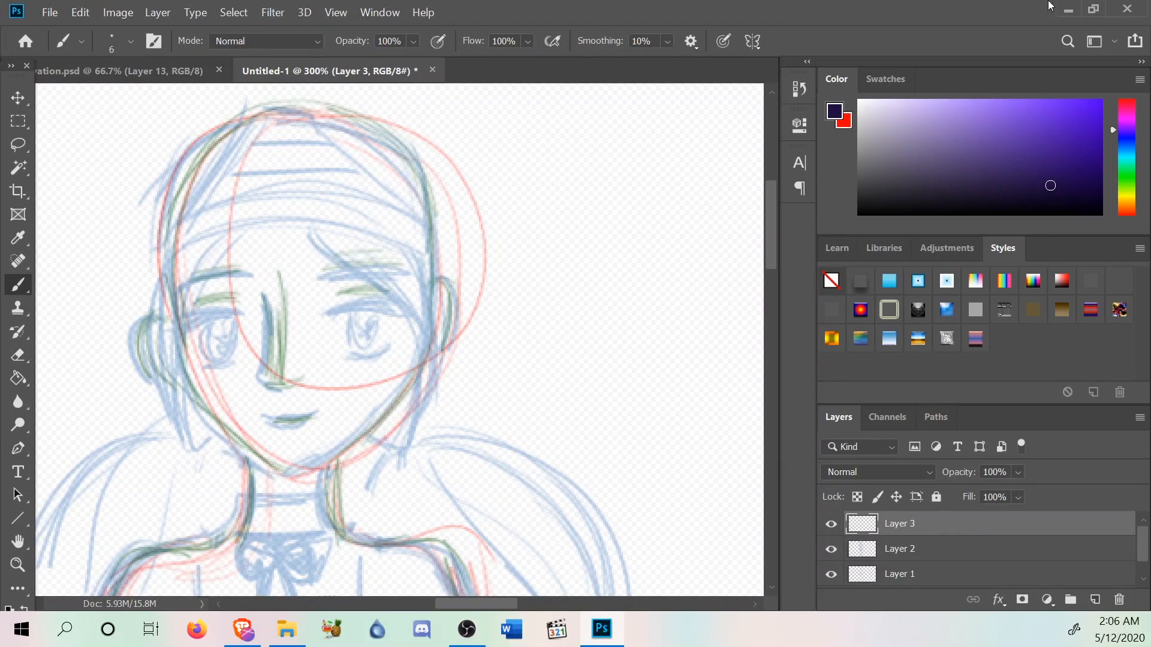
{"action": "mouse_move", "coordinate": [292, 226]}
{"action": "left_mouse_down"}
{"action": "mouse_move", "coordinate": [397, 316]}
{"action": "mouse_move", "coordinate": [419, 352]}
{"action": "mouse_move", "coordinate": [430, 397]}
{"action": "mouse_move", "coordinate": [420, 445]}
{"action": "mouse_move", "coordinate": [401, 468]}
{"action": "left_mouse_up"}
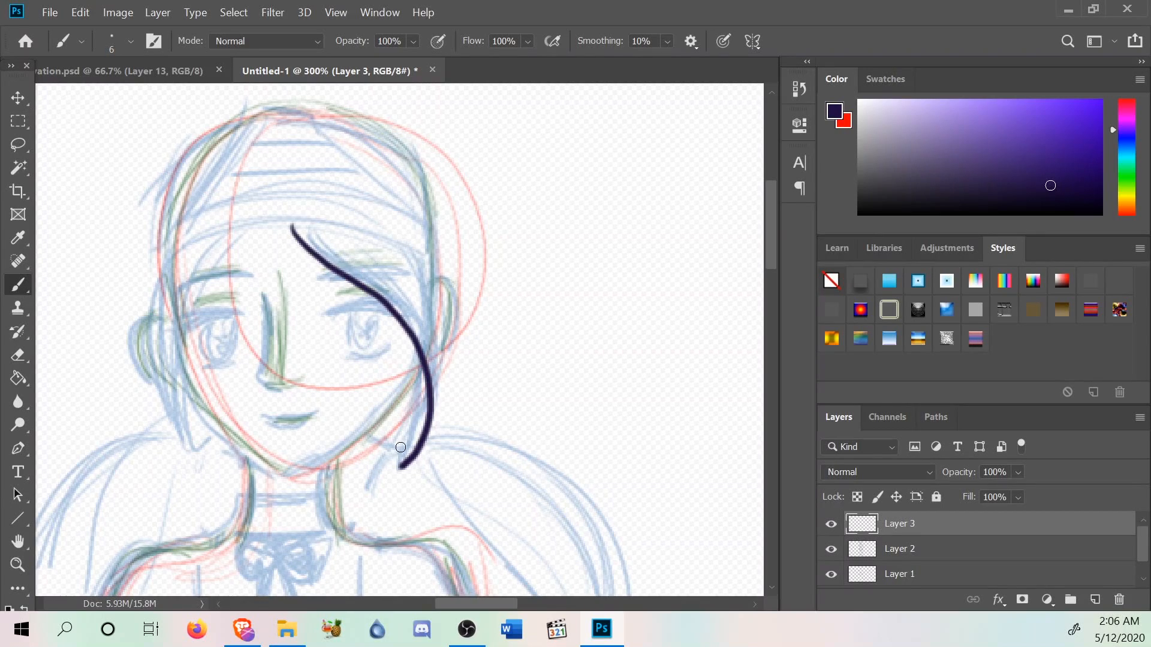
{"action": "mouse_move", "coordinate": [245, 236]}
{"action": "left_mouse_down"}
{"action": "mouse_move", "coordinate": [183, 336]}
{"action": "mouse_move", "coordinate": [164, 401]}
{"action": "mouse_move", "coordinate": [173, 434]}
{"action": "left_mouse_up"}
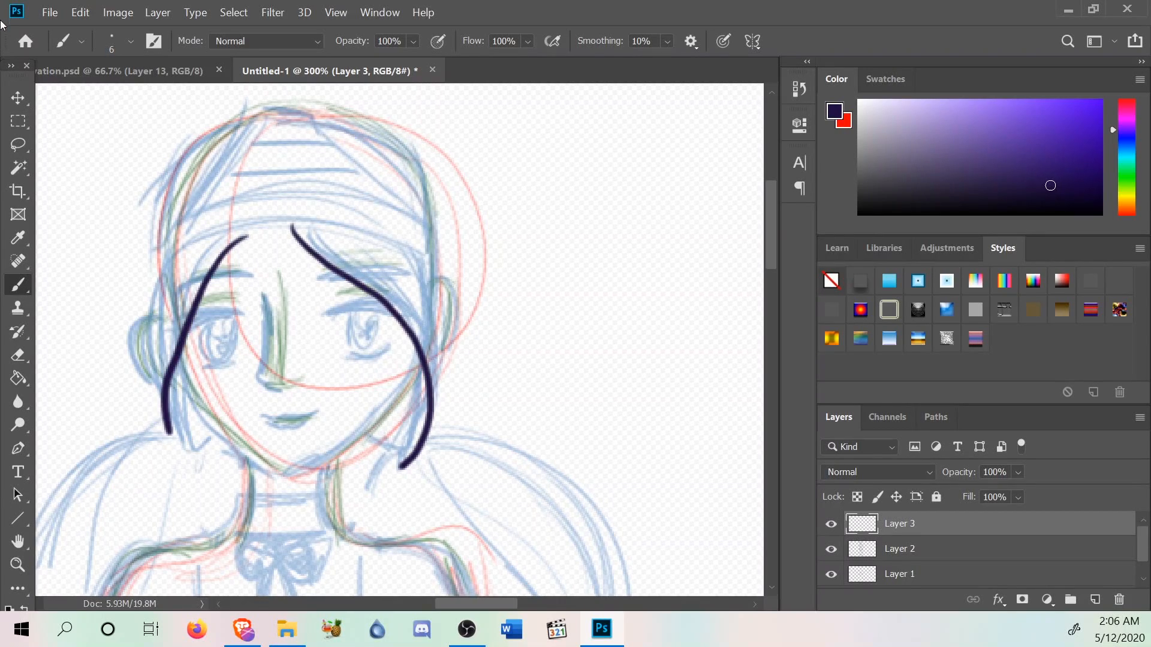
{"action": "left_click", "coordinate": [114, 13]}
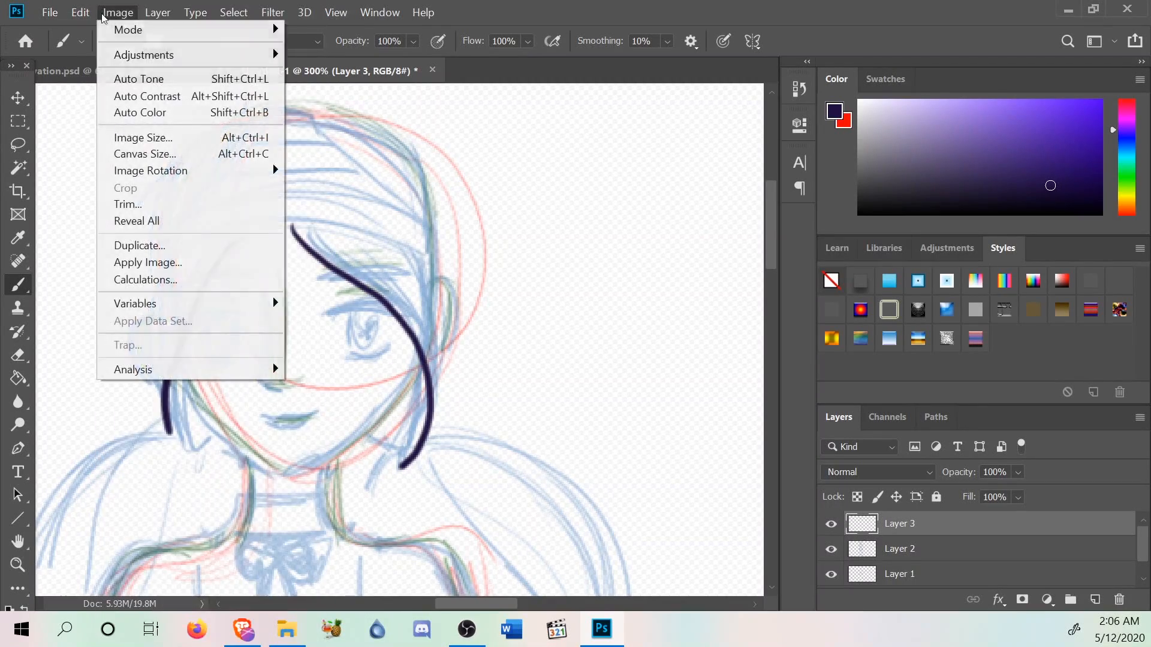
{"action": "mouse_move", "coordinate": [74, 17]}
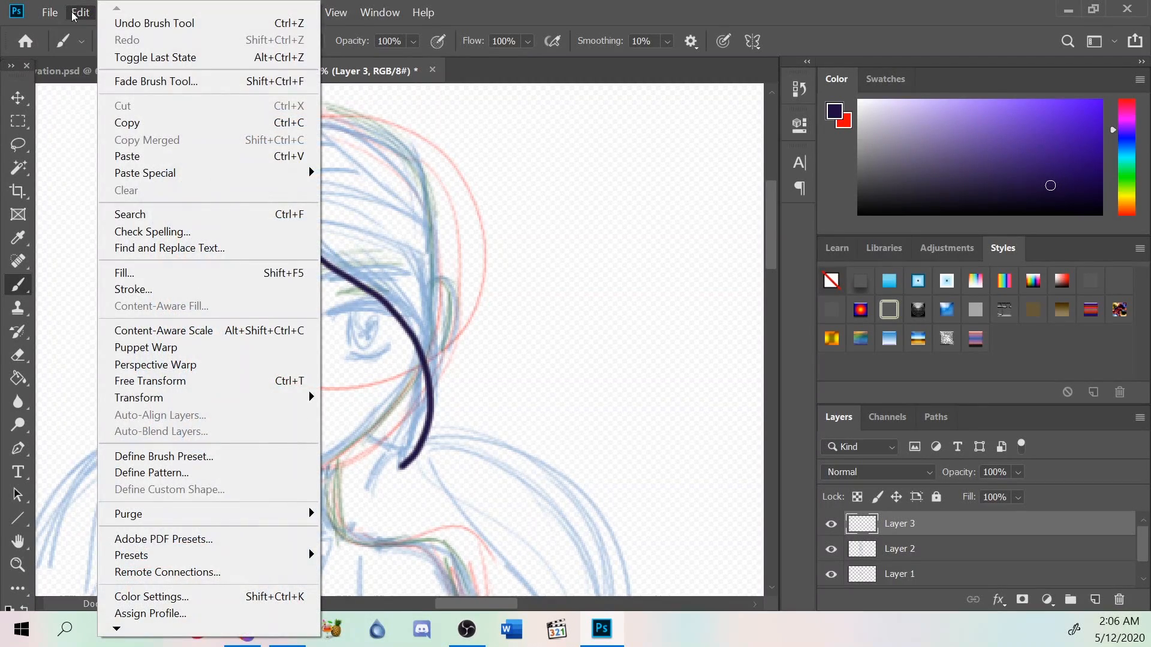
{"action": "left_click", "coordinate": [232, 24]}
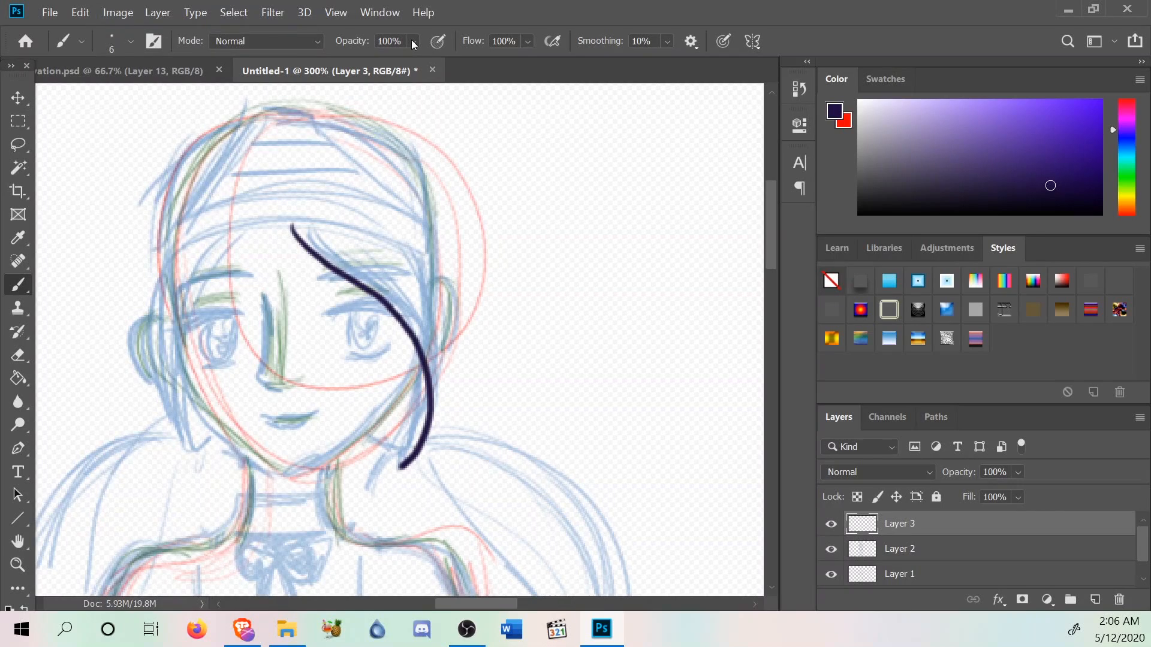
Ink the headband's full outline on Layer 3, then the rounded head contour on both sides of it.
{"action": "mouse_move", "coordinate": [430, 255]}
{"action": "left_mouse_down"}
{"action": "mouse_move", "coordinate": [263, 222]}
{"action": "mouse_move", "coordinate": [171, 249]}
{"action": "mouse_move", "coordinate": [157, 234]}
{"action": "mouse_move", "coordinate": [256, 113]}
{"action": "mouse_move", "coordinate": [303, 105]}
{"action": "left_mouse_up"}
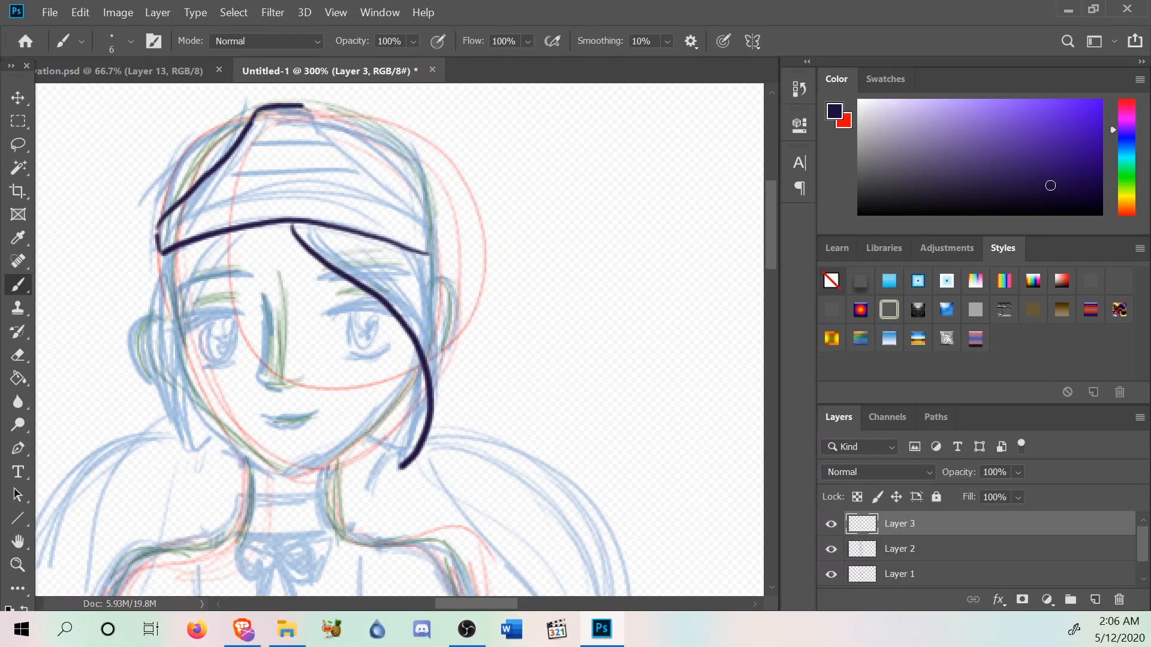
{"action": "mouse_move", "coordinate": [304, 108]}
{"action": "left_mouse_down"}
{"action": "mouse_move", "coordinate": [427, 217]}
{"action": "mouse_move", "coordinate": [435, 242]}
{"action": "left_mouse_up"}
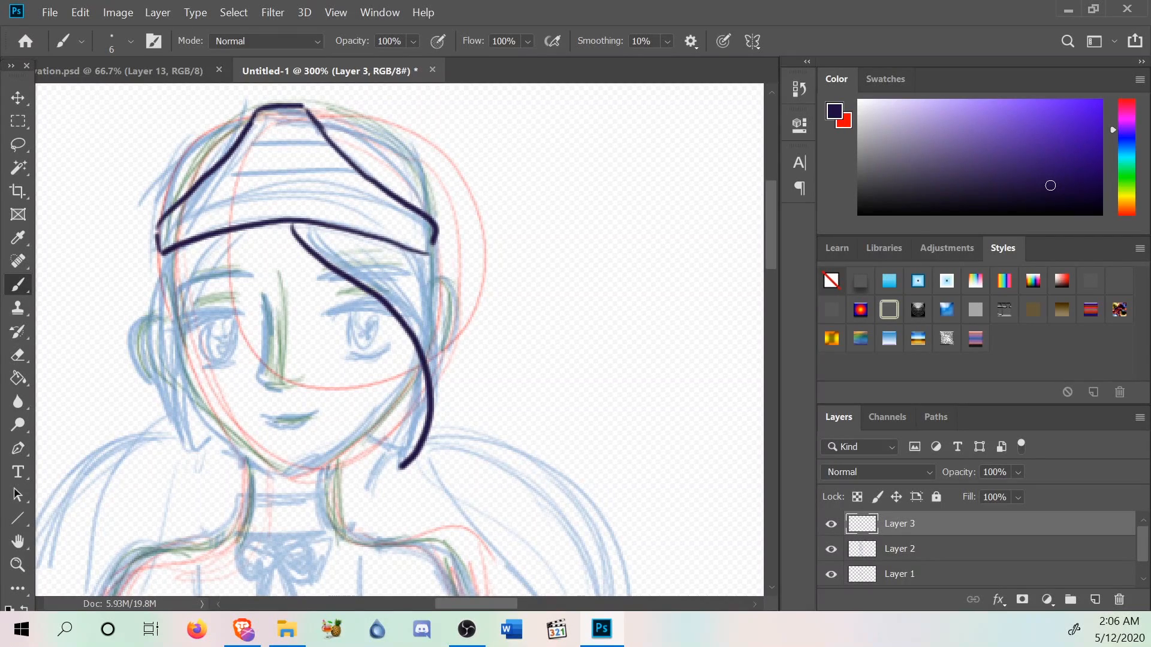
{"action": "left_click_drag", "start_coordinate": [402, 221], "coordinate": [382, 216]}
{"action": "left_click_drag", "start_coordinate": [288, 123], "coordinate": [271, 126]}
{"action": "mouse_move", "coordinate": [421, 206]}
{"action": "left_mouse_down"}
{"action": "mouse_move", "coordinate": [399, 159]}
{"action": "mouse_move", "coordinate": [303, 107]}
{"action": "mouse_move", "coordinate": [190, 148]}
{"action": "mouse_move", "coordinate": [172, 175]}
{"action": "left_mouse_up"}
{"action": "mouse_move", "coordinate": [197, 138]}
{"action": "left_mouse_down"}
{"action": "mouse_move", "coordinate": [162, 215]}
{"action": "mouse_move", "coordinate": [165, 197]}
{"action": "left_mouse_up"}
{"action": "scroll", "coordinate": [175, 198], "scroll_direction": "down", "scroll_amount": 2}
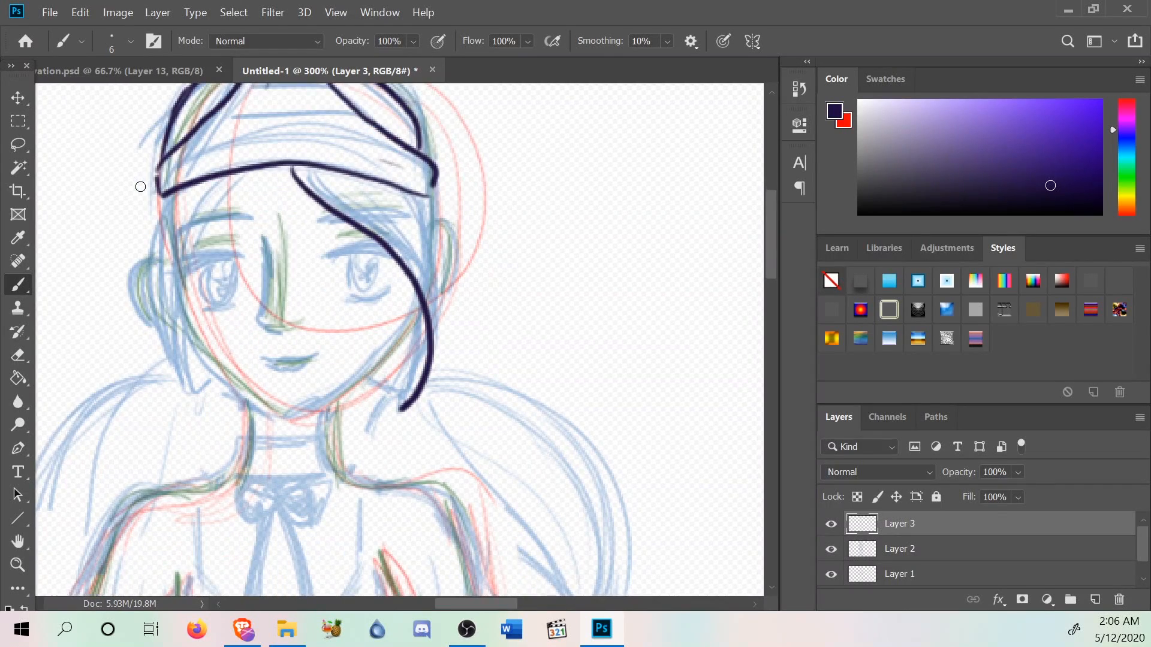
Ink the hair tie area below the right-hand jaw and the right-hand ponytail's upper loop on Layer 3.
{"action": "left_click_drag", "start_coordinate": [360, 376], "coordinate": [393, 397]}
{"action": "left_click_drag", "start_coordinate": [422, 355], "coordinate": [402, 400]}
{"action": "scroll", "coordinate": [352, 351], "scroll_direction": "down", "scroll_amount": 5}
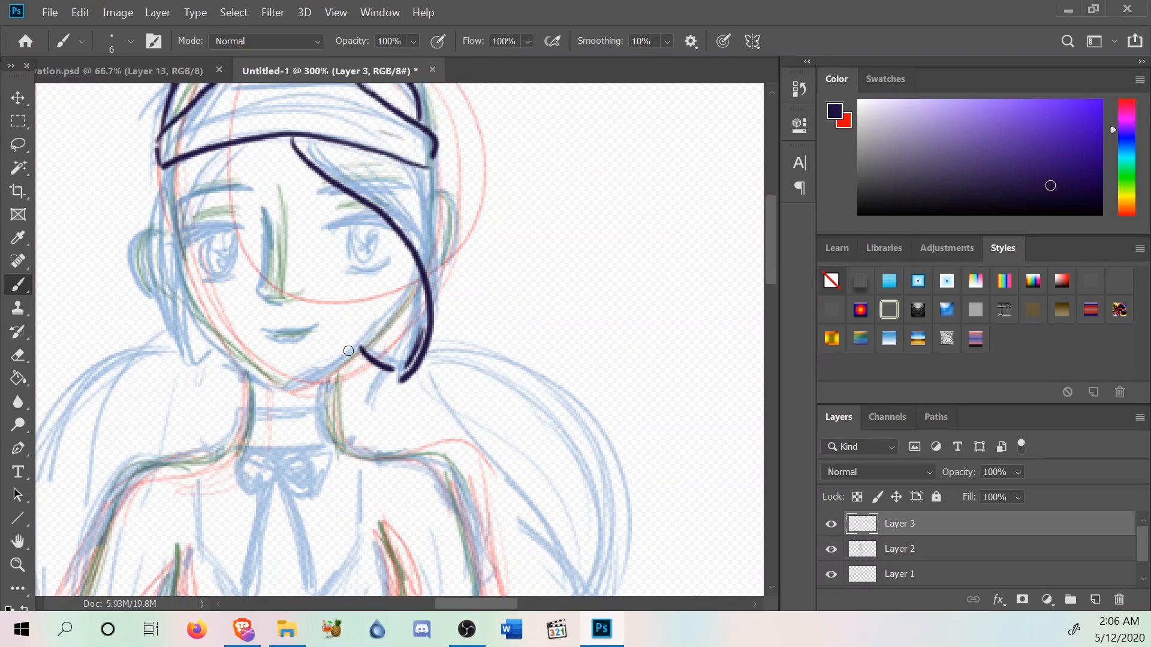
{"action": "mouse_move", "coordinate": [393, 253]}
{"action": "left_mouse_down"}
{"action": "mouse_move", "coordinate": [386, 296]}
{"action": "mouse_move", "coordinate": [405, 321]}
{"action": "left_mouse_up"}
{"action": "left_click_drag", "start_coordinate": [382, 273], "coordinate": [459, 361]}
{"action": "left_click_drag", "start_coordinate": [394, 294], "coordinate": [587, 474]}
{"action": "mouse_move", "coordinate": [437, 367]}
{"action": "left_mouse_down"}
{"action": "mouse_move", "coordinate": [583, 495]}
{"action": "mouse_move", "coordinate": [605, 327]}
{"action": "left_mouse_up"}
{"action": "left_click_drag", "start_coordinate": [585, 488], "coordinate": [569, 293]}
{"action": "left_click_drag", "start_coordinate": [598, 397], "coordinate": [465, 259]}
{"action": "mouse_move", "coordinate": [534, 285]}
{"action": "left_mouse_down"}
{"action": "mouse_move", "coordinate": [416, 252]}
{"action": "mouse_move", "coordinate": [603, 384]}
{"action": "mouse_move", "coordinate": [531, 476]}
{"action": "left_mouse_up"}
Ink the right-hand ponytail's twisted lower section, with crossing strands tapering to a curved tip.
{"action": "scroll", "coordinate": [565, 421], "scroll_direction": "down", "scroll_amount": 2}
{"action": "scroll", "coordinate": [575, 390], "scroll_direction": "down", "scroll_amount": 4}
{"action": "mouse_move", "coordinate": [579, 384]}
{"action": "left_mouse_down"}
{"action": "mouse_move", "coordinate": [584, 542]}
{"action": "mouse_move", "coordinate": [583, 530]}
{"action": "left_mouse_up"}
{"action": "mouse_move", "coordinate": [597, 381]}
{"action": "left_mouse_down"}
{"action": "mouse_move", "coordinate": [600, 477]}
{"action": "mouse_move", "coordinate": [564, 523]}
{"action": "mouse_move", "coordinate": [558, 495]}
{"action": "left_mouse_up"}
{"action": "scroll", "coordinate": [542, 456], "scroll_direction": "down", "scroll_amount": 2}
{"action": "left_click_drag", "start_coordinate": [570, 378], "coordinate": [593, 521]}
{"action": "left_click_drag", "start_coordinate": [550, 462], "coordinate": [591, 564]}
{"action": "left_click_drag", "start_coordinate": [586, 513], "coordinate": [549, 587]}
{"action": "mouse_move", "coordinate": [595, 484]}
{"action": "left_mouse_down"}
{"action": "mouse_move", "coordinate": [549, 586]}
{"action": "mouse_move", "coordinate": [597, 536]}
{"action": "left_mouse_up"}
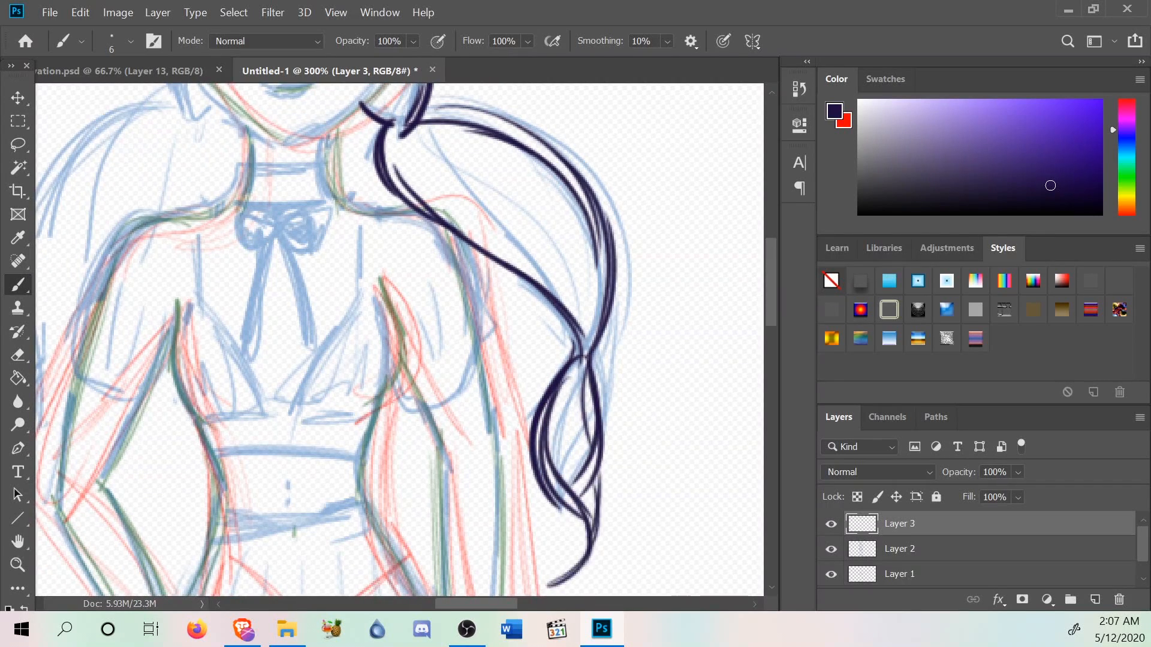
Ink the left-hand ponytail's root beside the jaw and its upper loop over the shoulder.
{"action": "scroll", "coordinate": [570, 392], "scroll_direction": "up", "scroll_amount": 8}
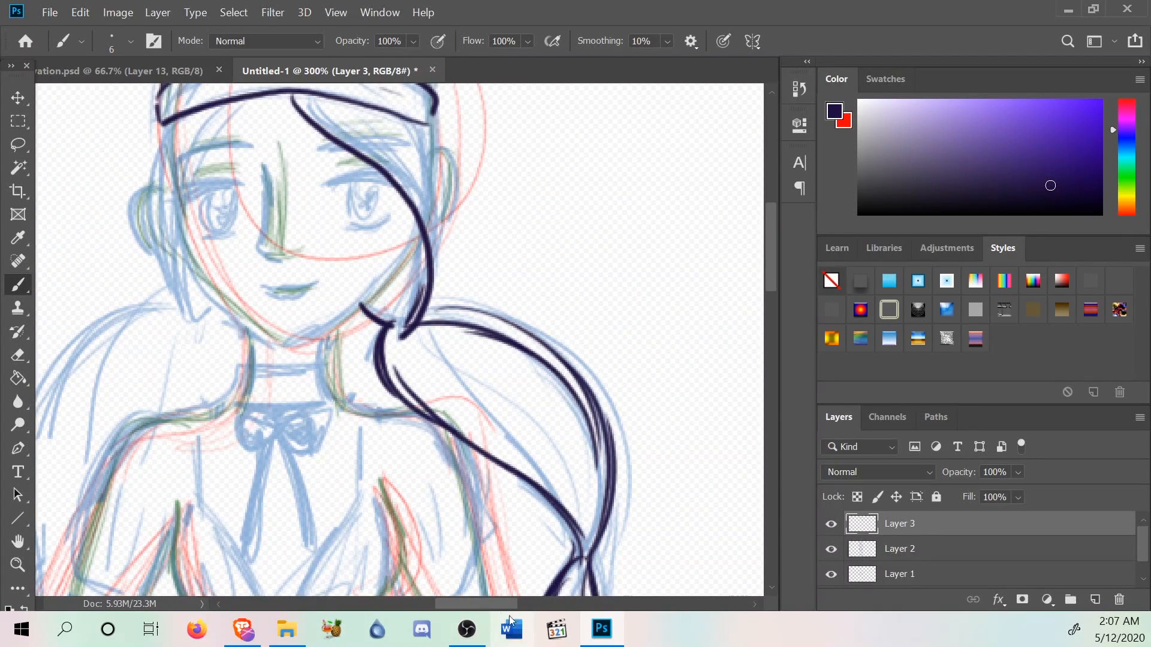
{"action": "left_click_drag", "start_coordinate": [497, 605], "coordinate": [469, 614]}
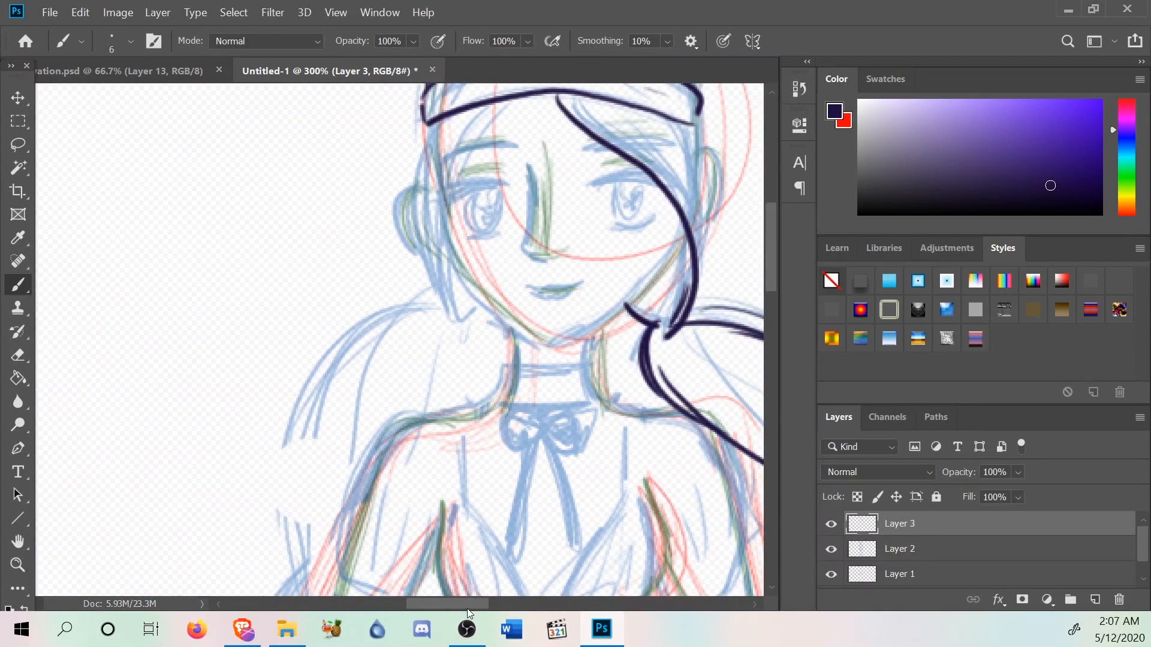
{"action": "mouse_move", "coordinate": [429, 256]}
{"action": "left_mouse_down"}
{"action": "mouse_move", "coordinate": [443, 322]}
{"action": "mouse_move", "coordinate": [453, 318]}
{"action": "mouse_move", "coordinate": [402, 316]}
{"action": "mouse_move", "coordinate": [351, 350]}
{"action": "left_mouse_up"}
{"action": "left_click_drag", "start_coordinate": [415, 313], "coordinate": [291, 460]}
{"action": "left_click_drag", "start_coordinate": [341, 348], "coordinate": [289, 557]}
{"action": "mouse_move", "coordinate": [433, 319]}
{"action": "left_mouse_down"}
{"action": "mouse_move", "coordinate": [402, 445]}
{"action": "mouse_move", "coordinate": [426, 381]}
{"action": "left_mouse_up"}
{"action": "scroll", "coordinate": [350, 416], "scroll_direction": "down", "scroll_amount": 1}
{"action": "scroll", "coordinate": [539, 406], "scroll_direction": "down", "scroll_amount": 2}
{"action": "left_click_drag", "start_coordinate": [413, 300], "coordinate": [322, 422]}
{"action": "left_click_drag", "start_coordinate": [401, 337], "coordinate": [274, 466]}
Ink the left-hand ponytail's twisted lower strands down to the pointed tip.
{"action": "scroll", "coordinate": [264, 520], "scroll_direction": "down", "scroll_amount": 2}
{"action": "mouse_move", "coordinate": [322, 436]}
{"action": "left_mouse_down"}
{"action": "mouse_move", "coordinate": [263, 519]}
{"action": "mouse_move", "coordinate": [250, 517]}
{"action": "left_mouse_up"}
{"action": "mouse_move", "coordinate": [292, 387]}
{"action": "left_mouse_down"}
{"action": "mouse_move", "coordinate": [266, 515]}
{"action": "mouse_move", "coordinate": [273, 536]}
{"action": "mouse_move", "coordinate": [292, 527]}
{"action": "left_mouse_up"}
{"action": "mouse_move", "coordinate": [305, 430]}
{"action": "left_mouse_down"}
{"action": "mouse_move", "coordinate": [268, 542]}
{"action": "mouse_move", "coordinate": [243, 572]}
{"action": "left_mouse_up"}
{"action": "left_click_drag", "start_coordinate": [274, 518], "coordinate": [241, 587]}
{"action": "left_click_drag", "start_coordinate": [274, 509], "coordinate": [243, 579]}
Ink the face contour from the right-hand cheek around the chin and up to the left-hand temple.
{"action": "scroll", "coordinate": [238, 437], "scroll_direction": "up", "scroll_amount": 2}
{"action": "scroll", "coordinate": [238, 437], "scroll_direction": "up", "scroll_amount": 2}
{"action": "scroll", "coordinate": [431, 445], "scroll_direction": "up", "scroll_amount": 4}
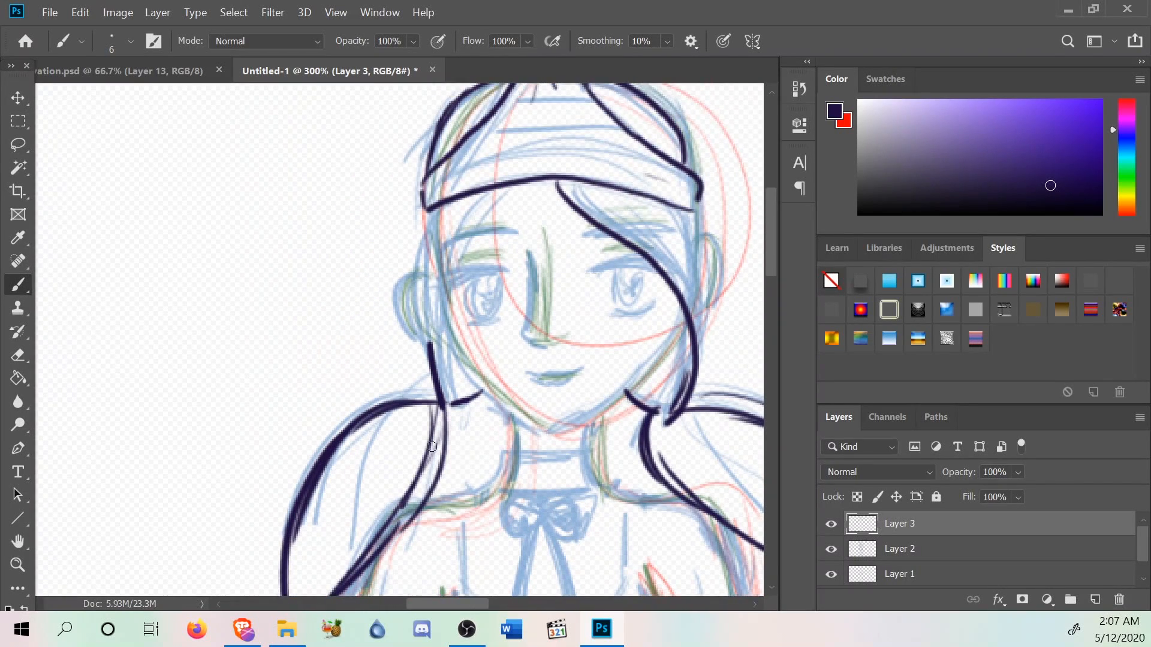
{"action": "left_click_drag", "start_coordinate": [466, 603], "coordinate": [485, 602]}
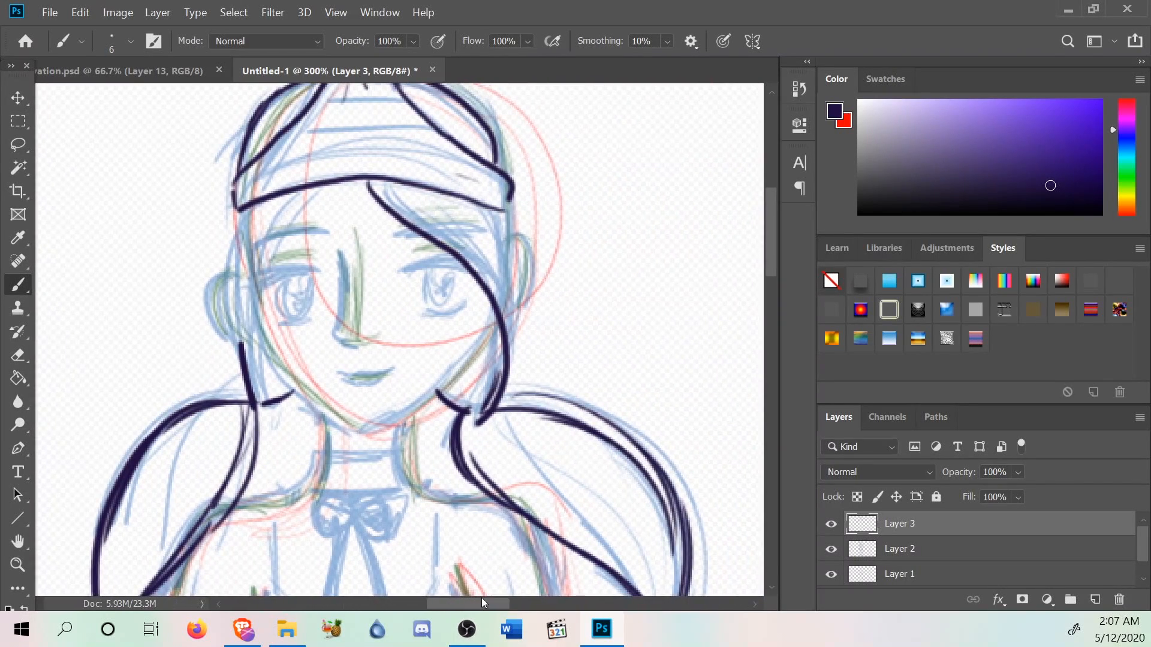
{"action": "left_click_drag", "start_coordinate": [490, 309], "coordinate": [472, 360]}
{"action": "mouse_move", "coordinate": [489, 307]}
{"action": "left_mouse_down"}
{"action": "mouse_move", "coordinate": [485, 333]}
{"action": "mouse_move", "coordinate": [425, 405]}
{"action": "left_mouse_up"}
{"action": "left_click_drag", "start_coordinate": [478, 340], "coordinate": [388, 430]}
{"action": "mouse_move", "coordinate": [456, 373]}
{"action": "left_mouse_down"}
{"action": "mouse_move", "coordinate": [373, 428]}
{"action": "mouse_move", "coordinate": [314, 404]}
{"action": "left_mouse_up"}
{"action": "left_click_drag", "start_coordinate": [368, 434], "coordinate": [271, 368]}
{"action": "mouse_move", "coordinate": [316, 405]}
{"action": "left_mouse_down"}
{"action": "mouse_move", "coordinate": [260, 342]}
{"action": "mouse_move", "coordinate": [251, 306]}
{"action": "left_mouse_up"}
{"action": "left_click_drag", "start_coordinate": [267, 356], "coordinate": [243, 252]}
{"action": "left_click_drag", "start_coordinate": [257, 291], "coordinate": [237, 205]}
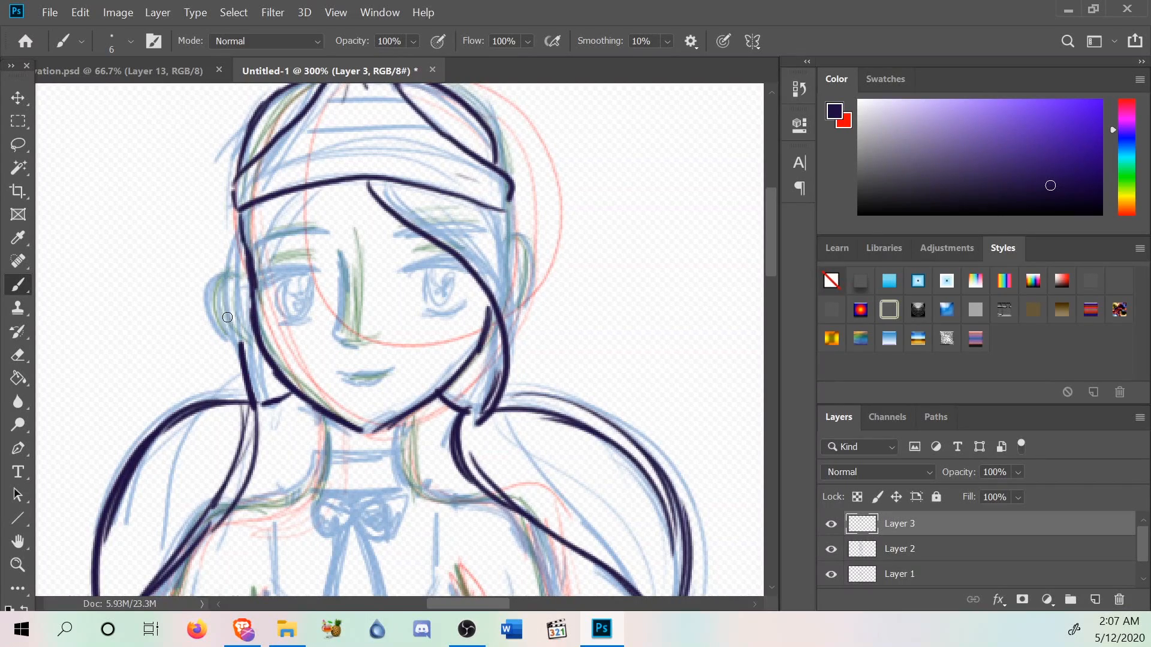
Ink the hair edge beside the left-hand temple and the outline of the right-hand ear.
{"action": "left_click_drag", "start_coordinate": [243, 355], "coordinate": [233, 289]}
{"action": "left_click_drag", "start_coordinate": [240, 211], "coordinate": [244, 353]}
{"action": "left_click_drag", "start_coordinate": [236, 220], "coordinate": [231, 294]}
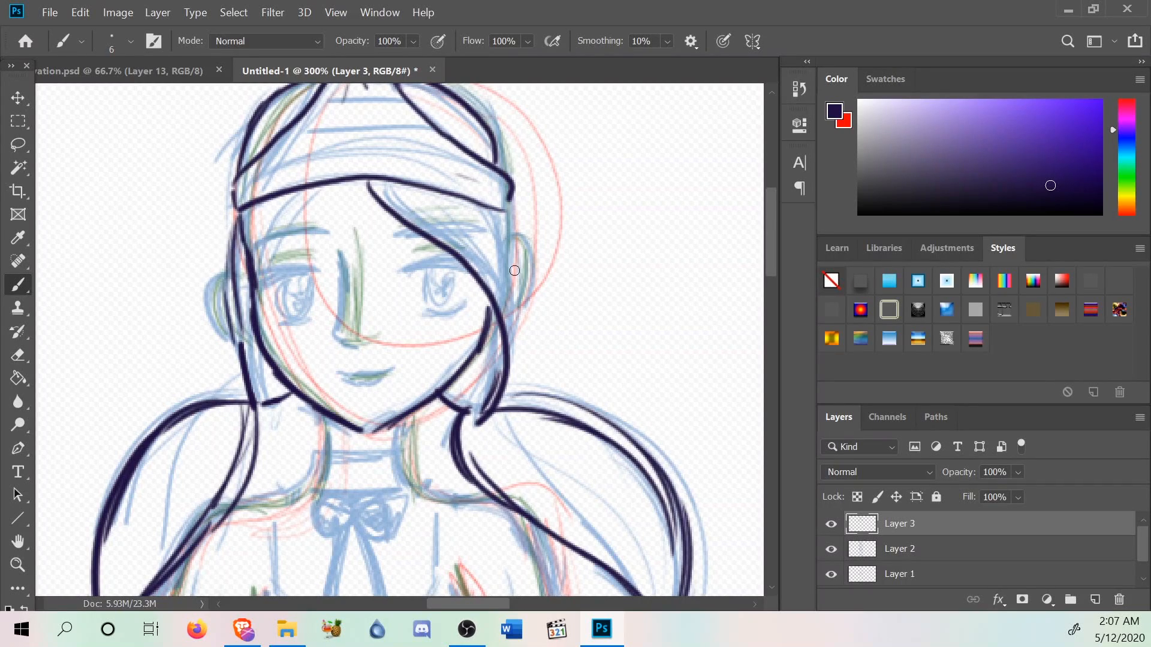
{"action": "left_click_drag", "start_coordinate": [508, 263], "coordinate": [516, 327]}
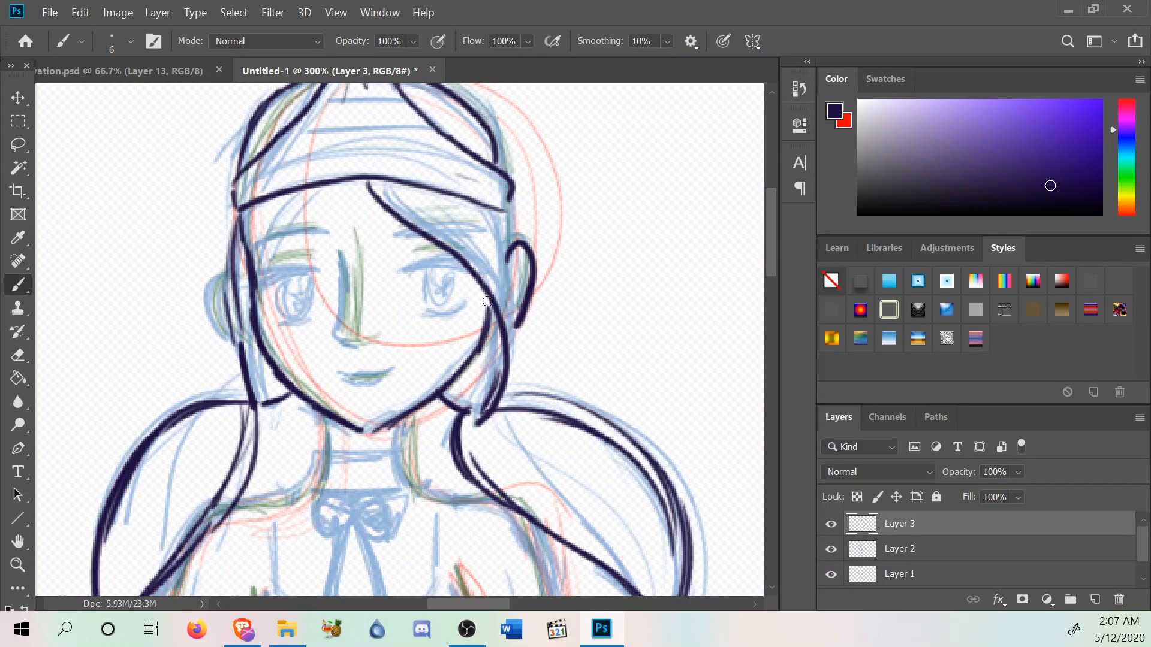
Ink both sides of the neck and the collar's upper edge and flared sides.
{"action": "scroll", "coordinate": [492, 296], "scroll_direction": "down", "scroll_amount": 5}
{"action": "mouse_move", "coordinate": [322, 251]}
{"action": "left_mouse_down"}
{"action": "mouse_move", "coordinate": [320, 282]}
{"action": "mouse_move", "coordinate": [322, 255]}
{"action": "left_mouse_up"}
{"action": "left_click_drag", "start_coordinate": [395, 253], "coordinate": [393, 281]}
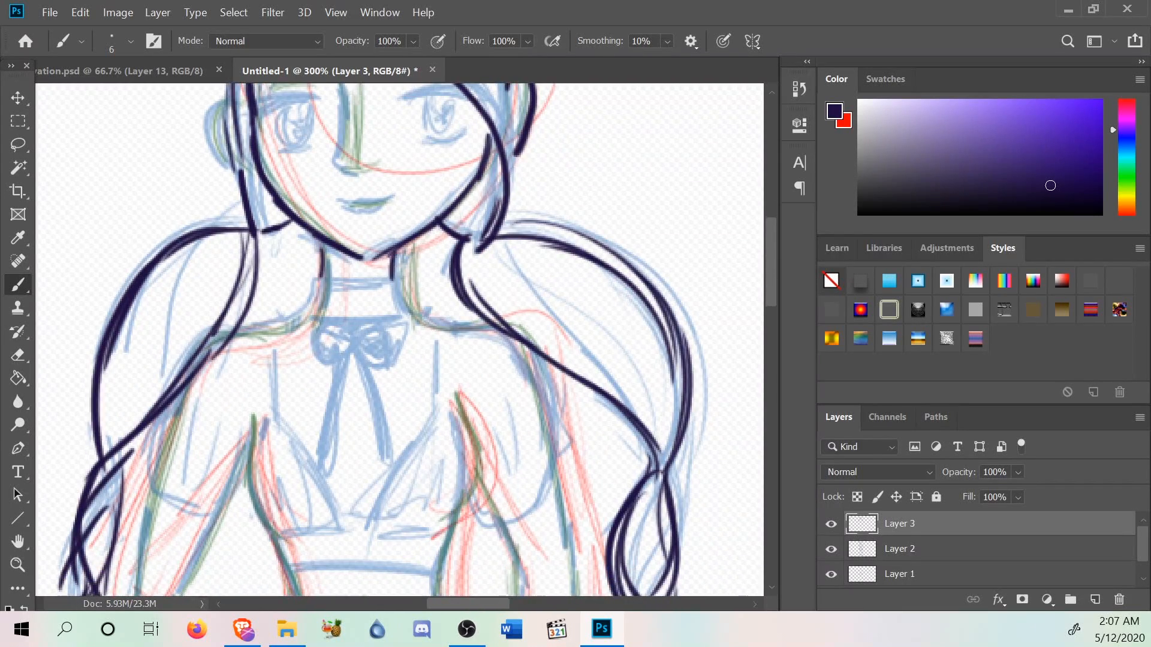
{"action": "mouse_move", "coordinate": [413, 324]}
{"action": "left_mouse_down"}
{"action": "mouse_move", "coordinate": [398, 274]}
{"action": "mouse_move", "coordinate": [313, 280]}
{"action": "mouse_move", "coordinate": [304, 322]}
{"action": "left_mouse_up"}
{"action": "scroll", "coordinate": [263, 283], "scroll_direction": "down", "scroll_amount": 2}
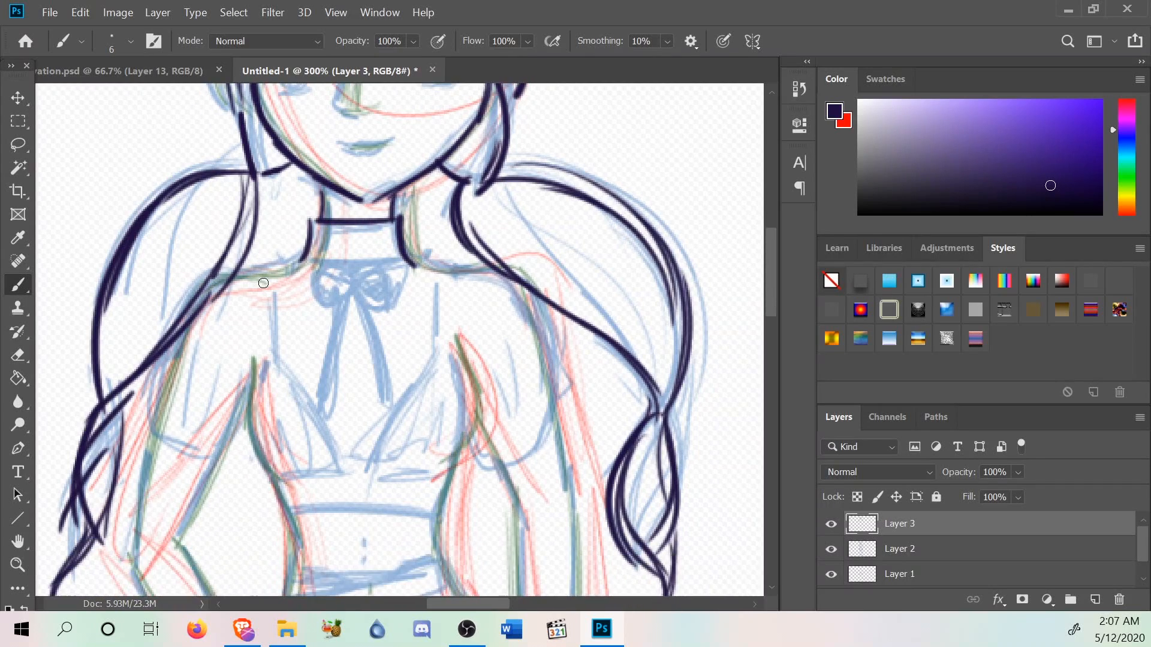
Ink the neck bow with its two loops, knot and hanging tails, and connect the collar to it.
{"action": "right_click", "coordinate": [367, 275]}
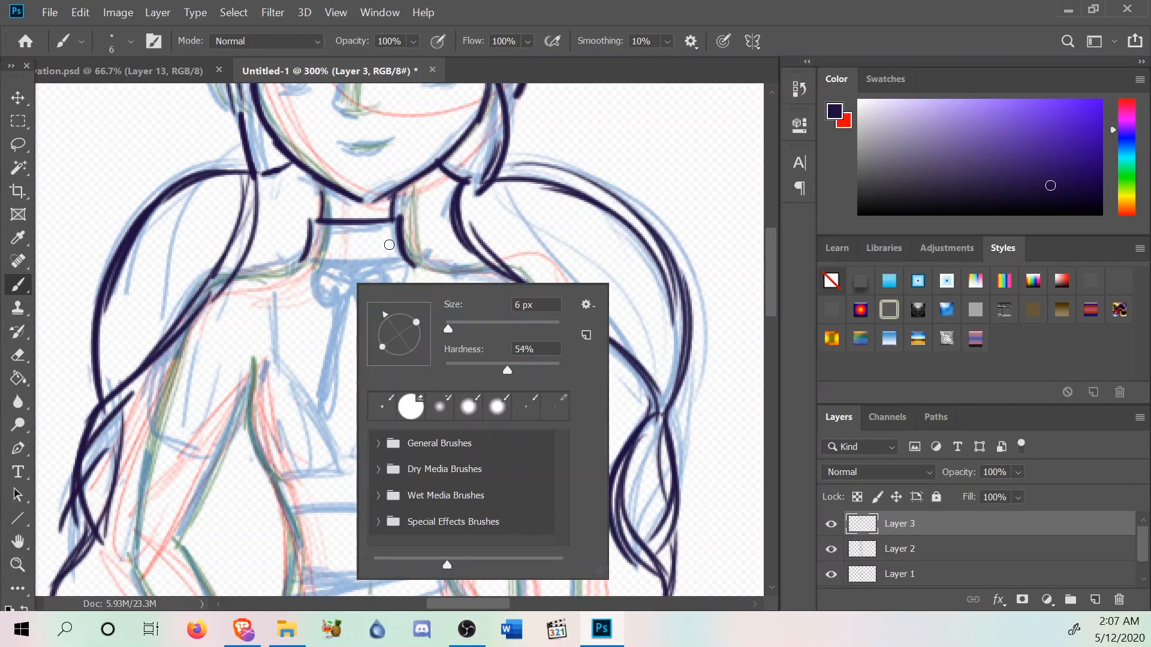
{"action": "left_click", "coordinate": [355, 269]}
{"action": "mouse_move", "coordinate": [353, 286]}
{"action": "left_mouse_down"}
{"action": "mouse_move", "coordinate": [414, 265]}
{"action": "mouse_move", "coordinate": [401, 311]}
{"action": "mouse_move", "coordinate": [367, 302]}
{"action": "mouse_move", "coordinate": [341, 270]}
{"action": "mouse_move", "coordinate": [350, 285]}
{"action": "mouse_move", "coordinate": [305, 264]}
{"action": "mouse_move", "coordinate": [307, 313]}
{"action": "mouse_move", "coordinate": [335, 311]}
{"action": "mouse_move", "coordinate": [348, 279]}
{"action": "mouse_move", "coordinate": [325, 421]}
{"action": "mouse_move", "coordinate": [347, 410]}
{"action": "mouse_move", "coordinate": [349, 304]}
{"action": "mouse_move", "coordinate": [375, 414]}
{"action": "mouse_move", "coordinate": [383, 374]}
{"action": "mouse_move", "coordinate": [351, 294]}
{"action": "left_mouse_up"}
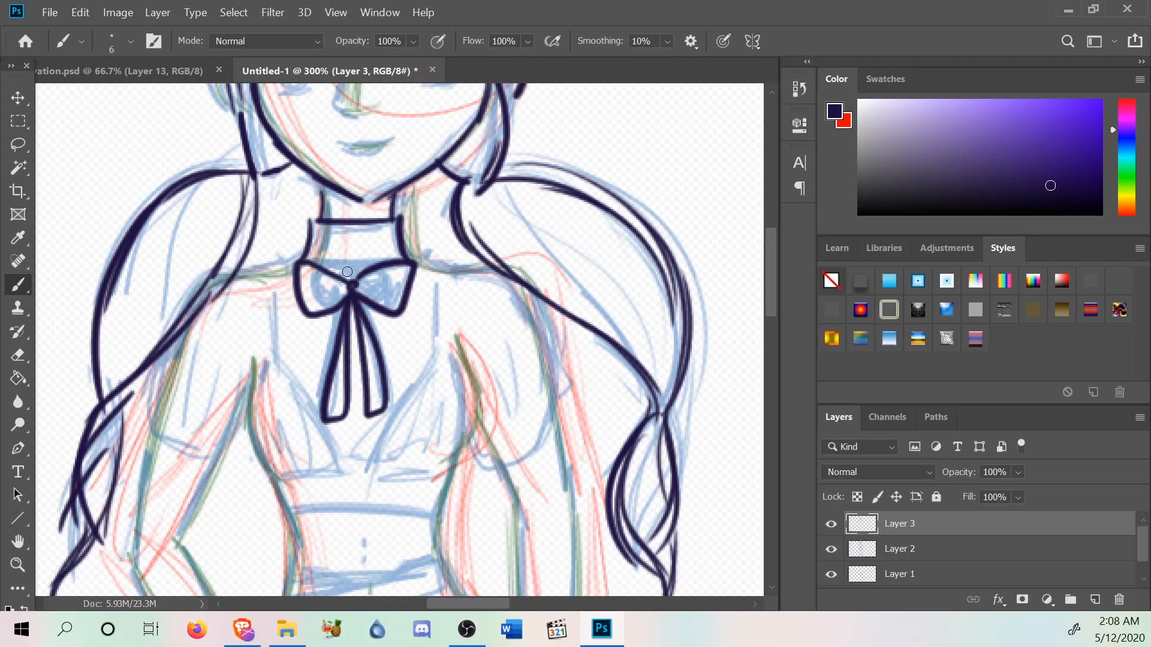
{"action": "scroll", "coordinate": [347, 273], "scroll_direction": "down", "scroll_amount": 1}
{"action": "scroll", "coordinate": [347, 273], "scroll_direction": "down", "scroll_amount": 1}
{"action": "left_click_drag", "start_coordinate": [388, 233], "coordinate": [401, 217]}
{"action": "left_click_drag", "start_coordinate": [303, 237], "coordinate": [309, 217]}
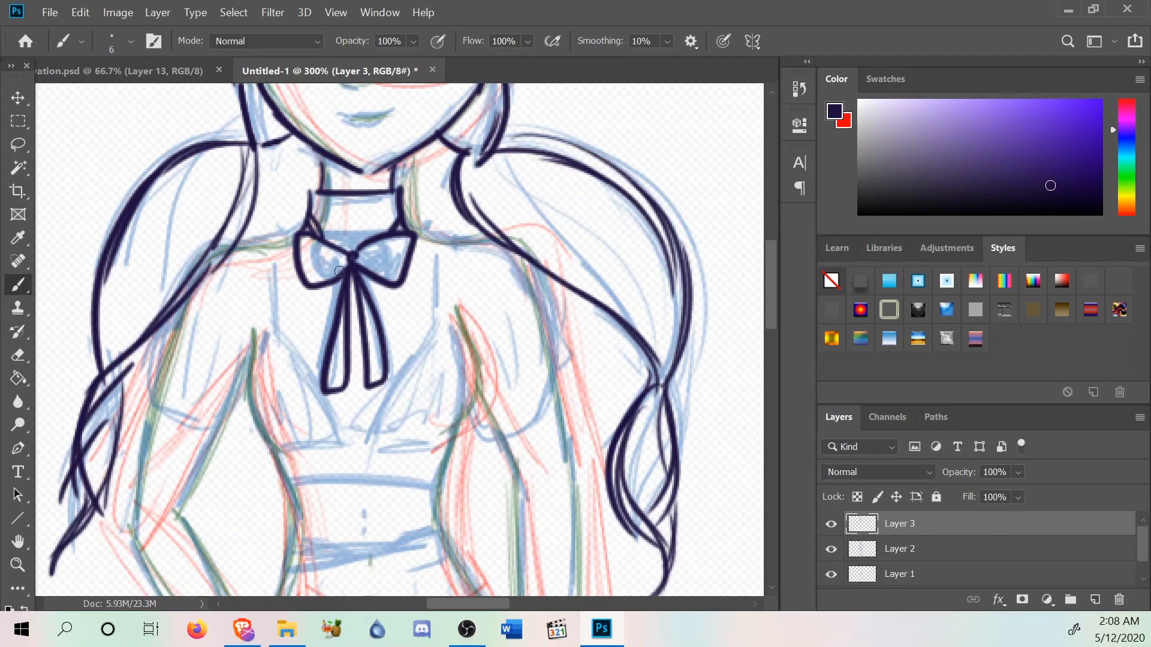
Ink both puffed sleeves with their fold lines, and the left-hand side of the cropped top.
{"action": "scroll", "coordinate": [96, 164], "scroll_direction": "down", "scroll_amount": 3}
{"action": "mouse_move", "coordinate": [460, 268]}
{"action": "left_mouse_down"}
{"action": "mouse_move", "coordinate": [501, 343]}
{"action": "mouse_move", "coordinate": [560, 307]}
{"action": "mouse_move", "coordinate": [561, 178]}
{"action": "mouse_move", "coordinate": [466, 129]}
{"action": "left_mouse_up"}
{"action": "left_click_drag", "start_coordinate": [516, 190], "coordinate": [531, 277]}
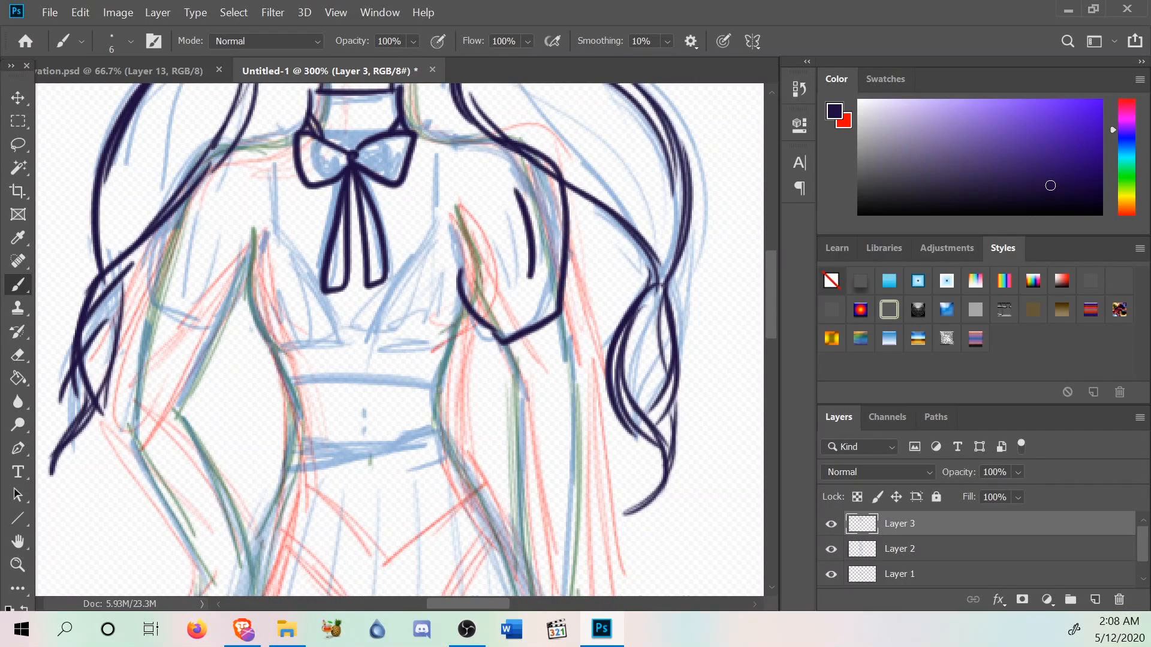
{"action": "mouse_move", "coordinate": [215, 156]}
{"action": "left_mouse_down"}
{"action": "mouse_move", "coordinate": [161, 323]}
{"action": "mouse_move", "coordinate": [215, 346]}
{"action": "mouse_move", "coordinate": [260, 228]}
{"action": "mouse_move", "coordinate": [224, 241]}
{"action": "mouse_move", "coordinate": [211, 267]}
{"action": "mouse_move", "coordinate": [200, 240]}
{"action": "left_mouse_up"}
{"action": "mouse_move", "coordinate": [205, 217]}
{"action": "left_mouse_down"}
{"action": "mouse_move", "coordinate": [195, 241]}
{"action": "mouse_move", "coordinate": [282, 364]}
{"action": "left_mouse_up"}
Ink the right-hand side of the cropped top and its curved hem across the waist.
{"action": "mouse_move", "coordinate": [434, 389]}
{"action": "left_mouse_down"}
{"action": "mouse_move", "coordinate": [466, 308]}
{"action": "mouse_move", "coordinate": [463, 246]}
{"action": "left_mouse_up"}
{"action": "scroll", "coordinate": [463, 246], "scroll_direction": "down", "scroll_amount": 2}
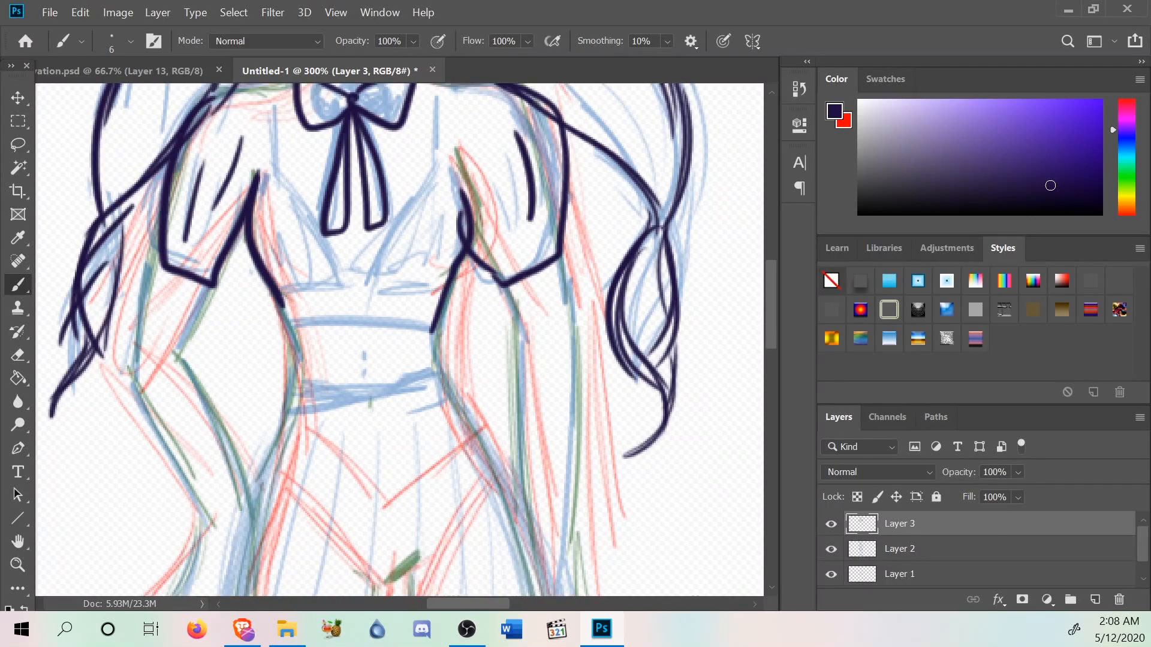
{"action": "left_click_drag", "start_coordinate": [281, 310], "coordinate": [282, 327]}
{"action": "mouse_move", "coordinate": [425, 325]}
{"action": "left_mouse_down"}
{"action": "mouse_move", "coordinate": [363, 314]}
{"action": "mouse_move", "coordinate": [280, 331]}
{"action": "left_mouse_up"}
{"action": "scroll", "coordinate": [169, 365], "scroll_direction": "up", "scroll_amount": 5}
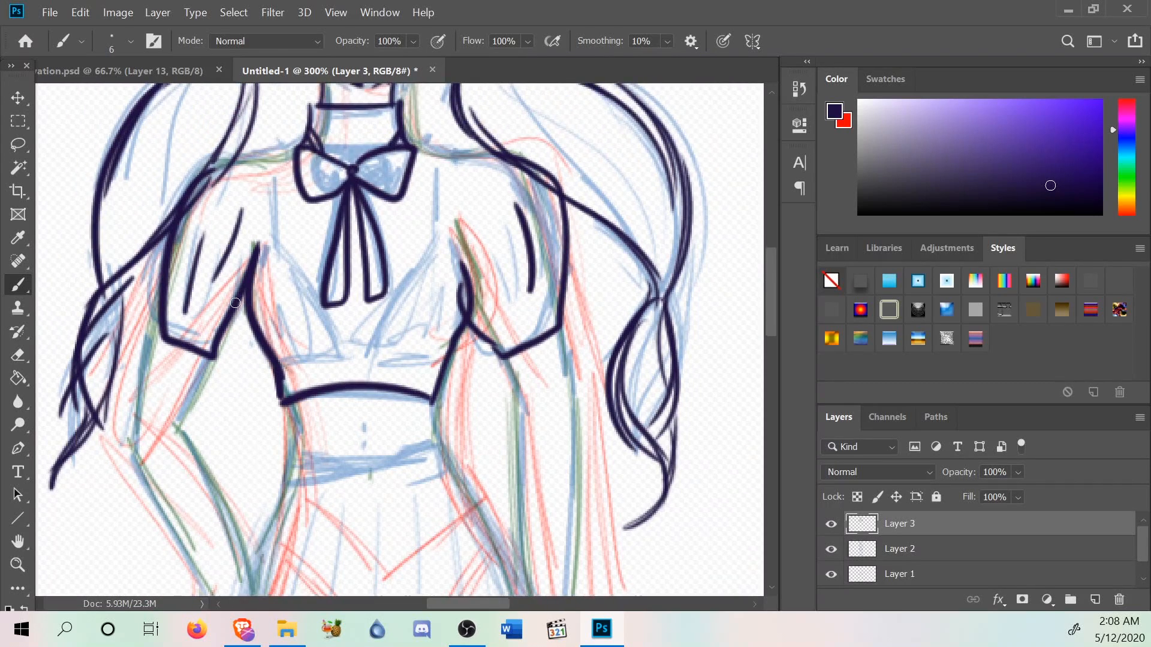
Ink both edges of the straight right-hand arm from the sleeve down to the wrist.
{"action": "scroll", "coordinate": [169, 365], "scroll_direction": "down", "scroll_amount": 5}
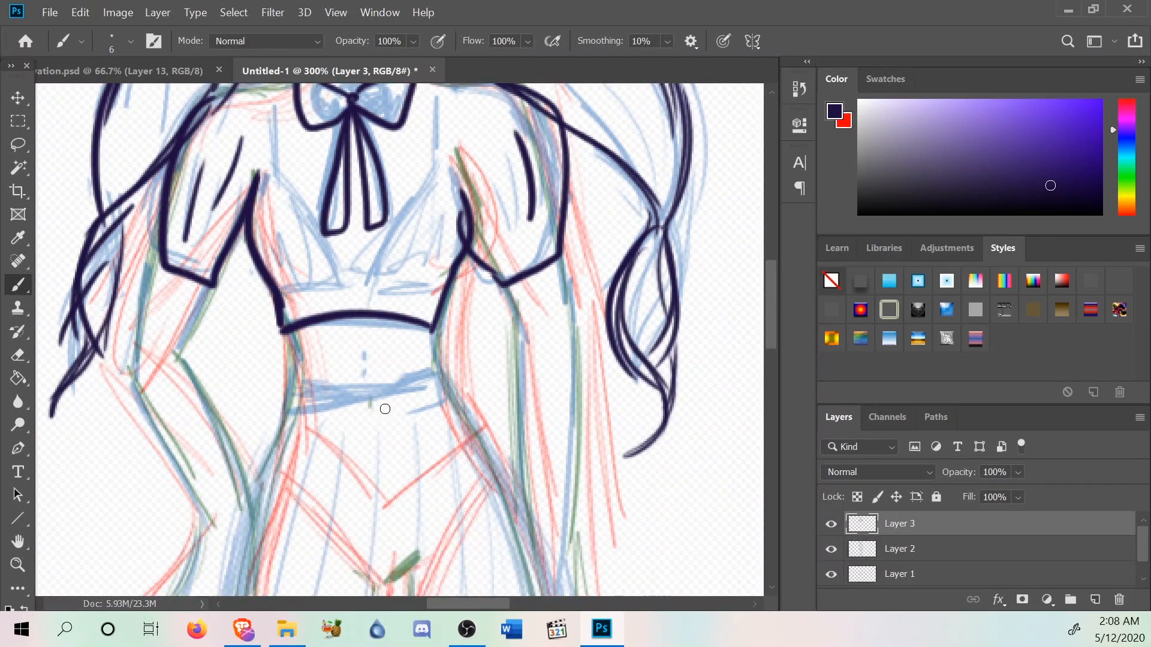
{"action": "left_click_drag", "start_coordinate": [533, 348], "coordinate": [512, 290]}
{"action": "left_click_drag", "start_coordinate": [573, 314], "coordinate": [576, 341]}
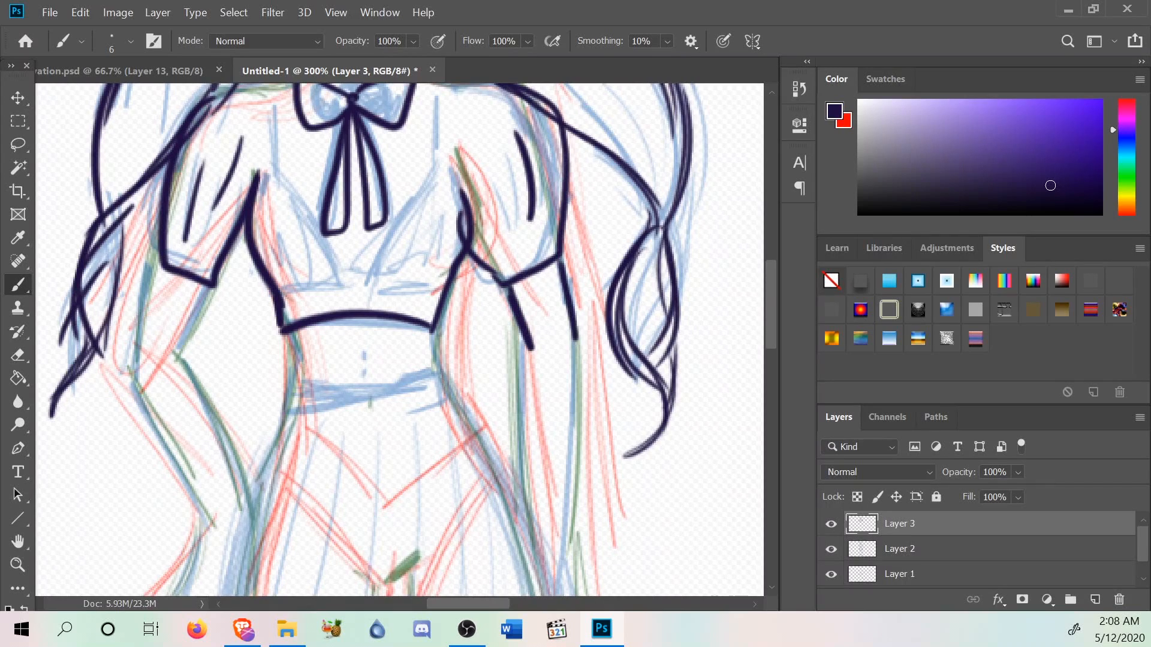
{"action": "scroll", "coordinate": [576, 336], "scroll_direction": "down", "scroll_amount": 2}
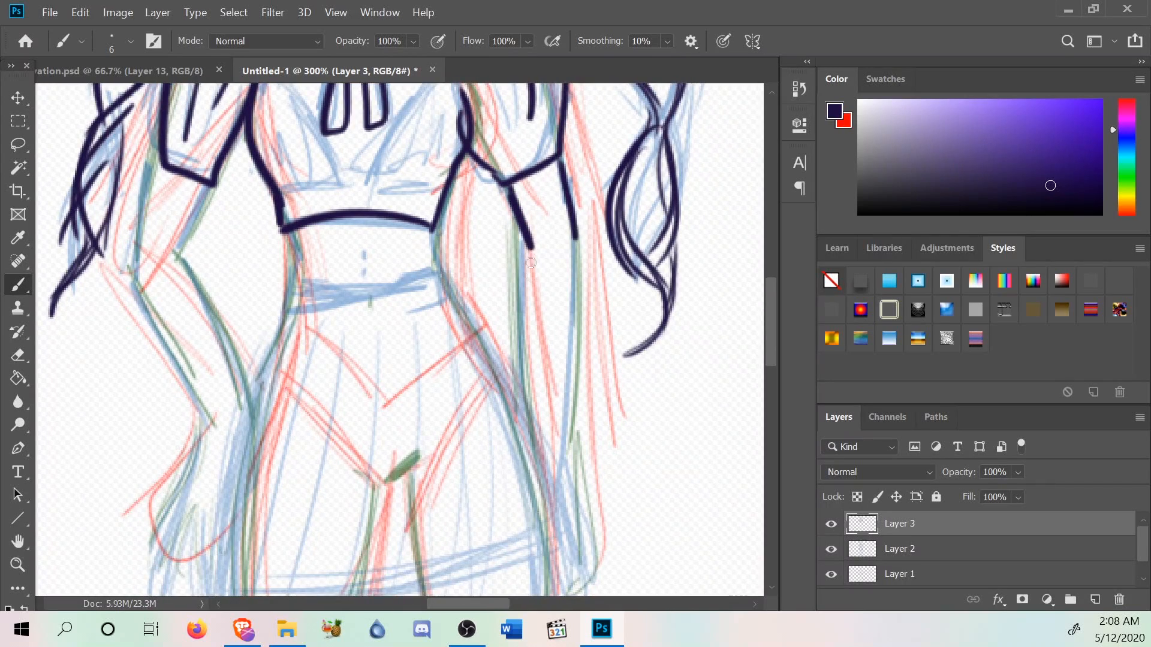
{"action": "mouse_move", "coordinate": [530, 247]}
{"action": "left_mouse_down"}
{"action": "mouse_move", "coordinate": [524, 385]}
{"action": "mouse_move", "coordinate": [526, 455]}
{"action": "left_mouse_up"}
{"action": "left_click_drag", "start_coordinate": [577, 237], "coordinate": [548, 482]}
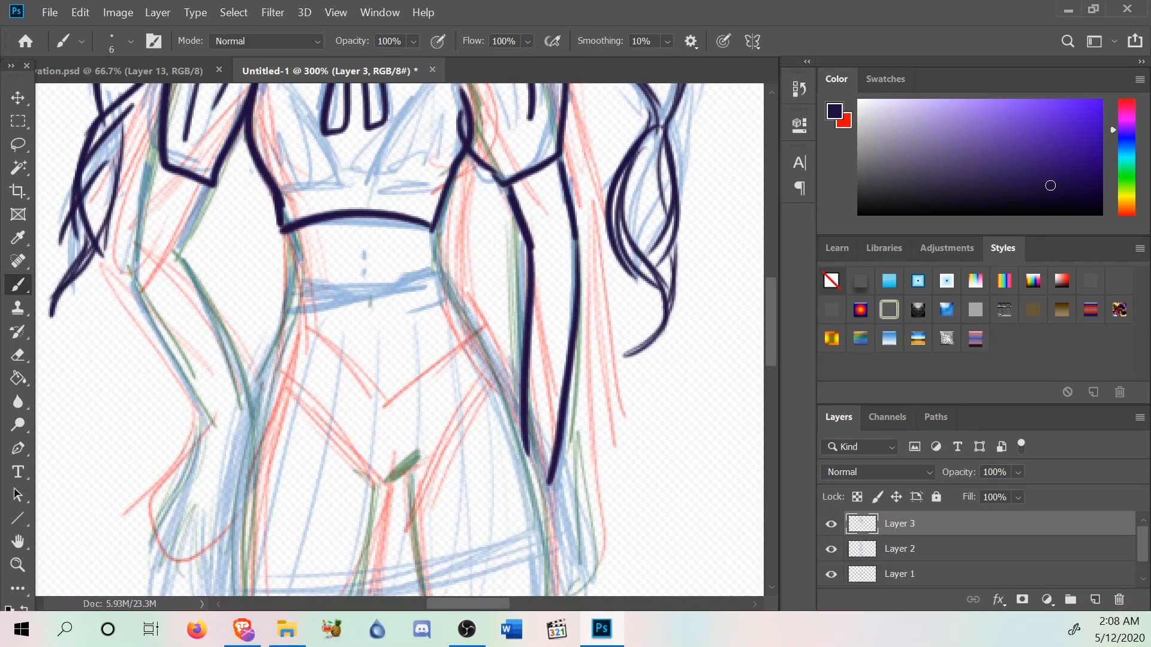
Ink the bent left-hand arm from the sleeve past the elbow to the wrist.
{"action": "scroll", "coordinate": [551, 473], "scroll_direction": "up", "scroll_amount": 3}
{"action": "scroll", "coordinate": [561, 462], "scroll_direction": "up", "scroll_amount": 6}
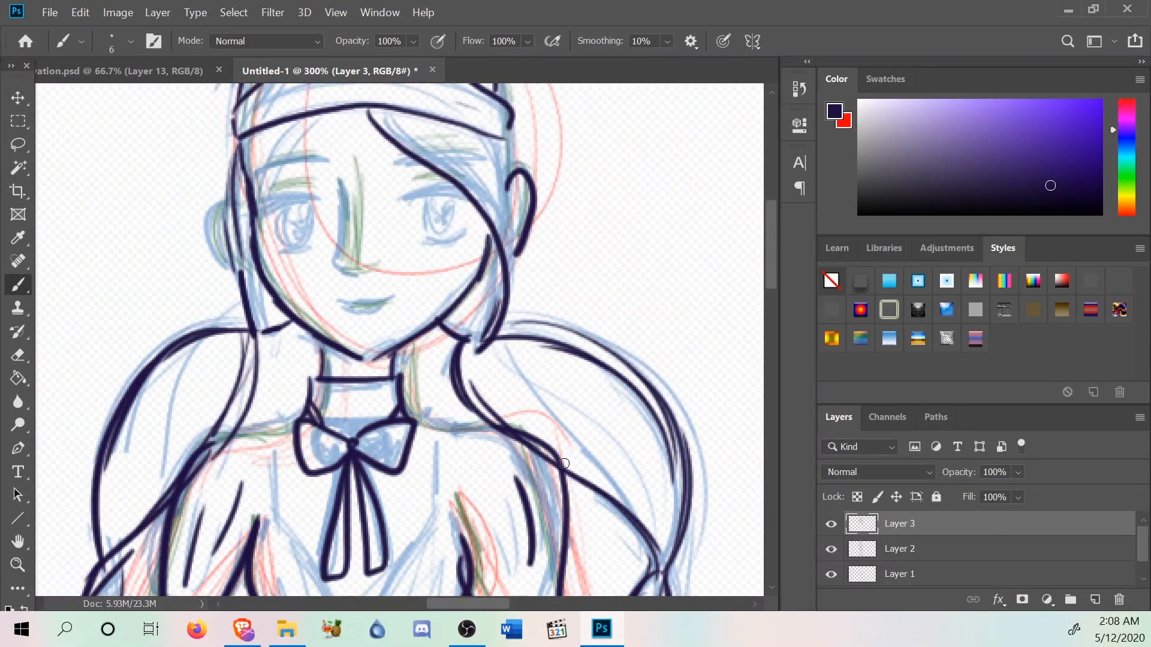
{"action": "scroll", "coordinate": [551, 344], "scroll_direction": "down", "scroll_amount": 8}
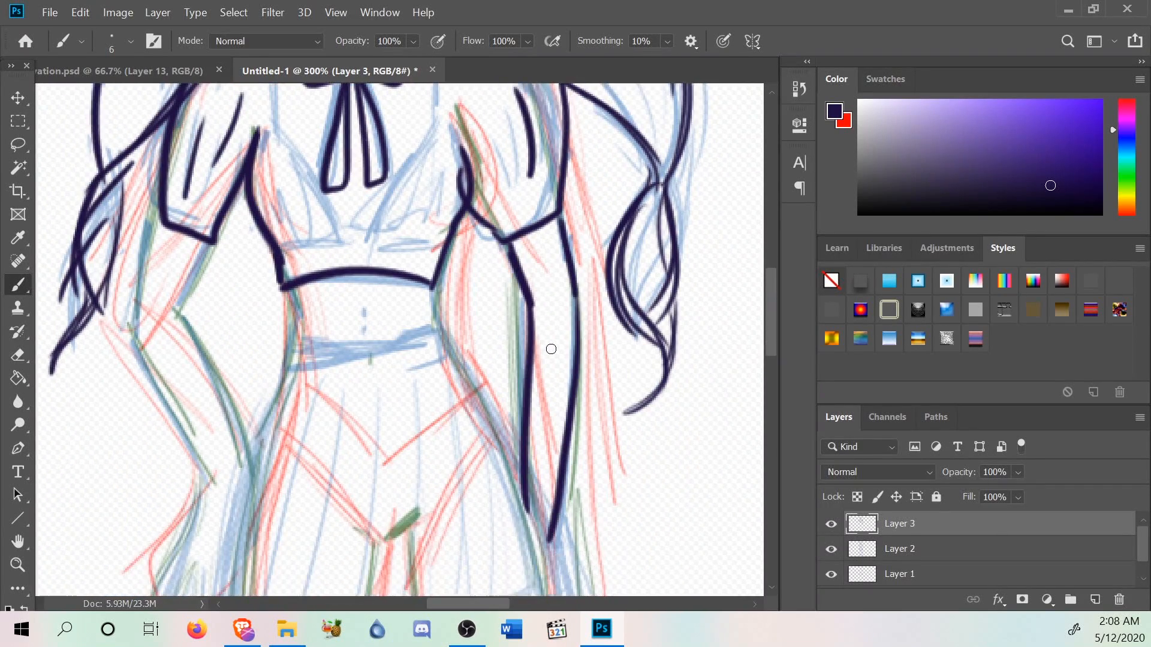
{"action": "mouse_move", "coordinate": [161, 213]}
{"action": "left_mouse_down"}
{"action": "mouse_move", "coordinate": [140, 333]}
{"action": "mouse_move", "coordinate": [141, 323]}
{"action": "left_mouse_up"}
{"action": "mouse_move", "coordinate": [214, 242]}
{"action": "left_mouse_down"}
{"action": "mouse_move", "coordinate": [166, 384]}
{"action": "mouse_move", "coordinate": [227, 486]}
{"action": "left_mouse_up"}
{"action": "left_click_drag", "start_coordinate": [183, 316], "coordinate": [248, 483]}
Ink both sides of the bare waist just below the cropped top's hem.
{"action": "scroll", "coordinate": [248, 484], "scroll_direction": "up", "scroll_amount": 4}
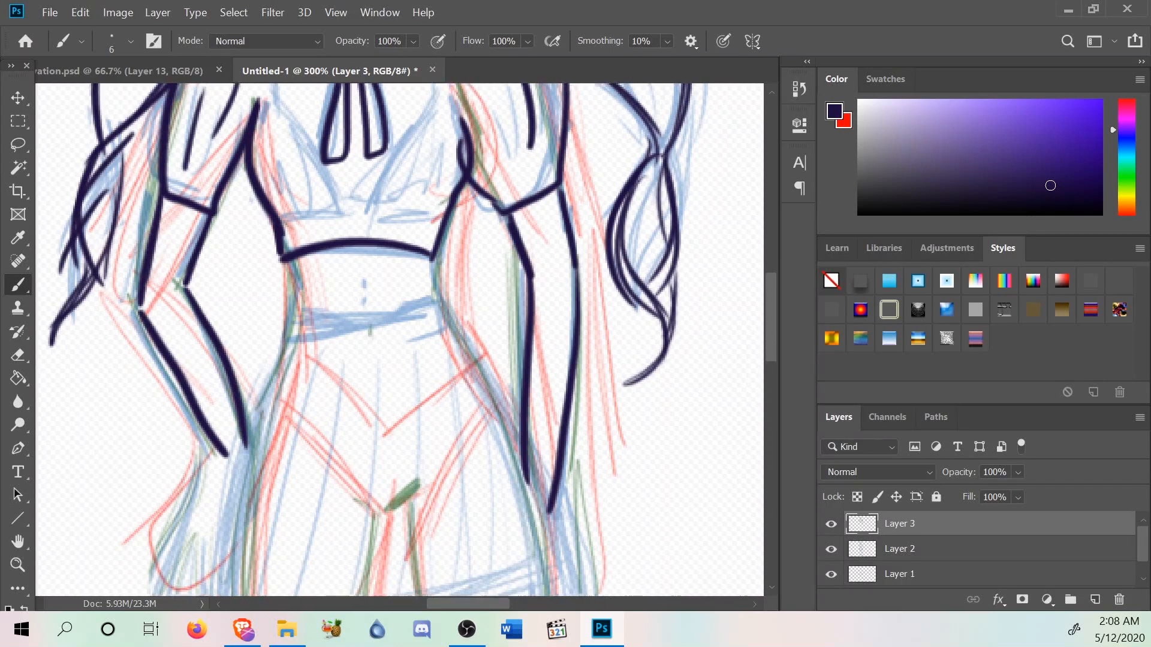
{"action": "scroll", "coordinate": [399, 339], "scroll_direction": "up", "scroll_amount": 1}
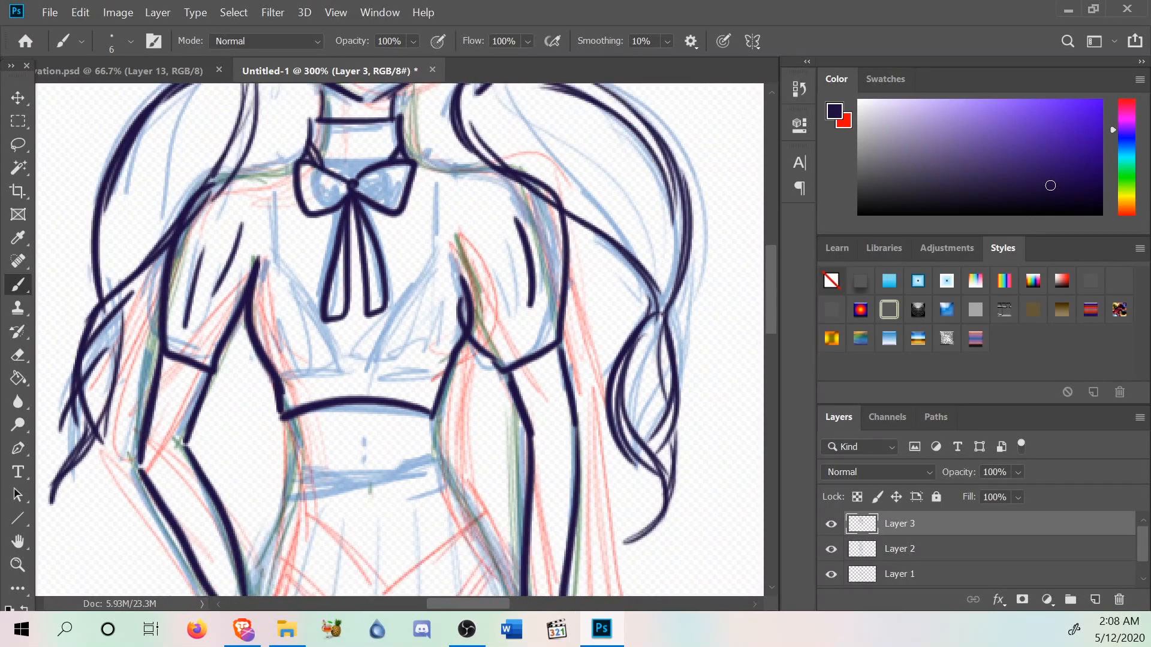
{"action": "left_click_drag", "start_coordinate": [289, 417], "coordinate": [298, 461]}
{"action": "left_click_drag", "start_coordinate": [435, 462], "coordinate": [422, 415]}
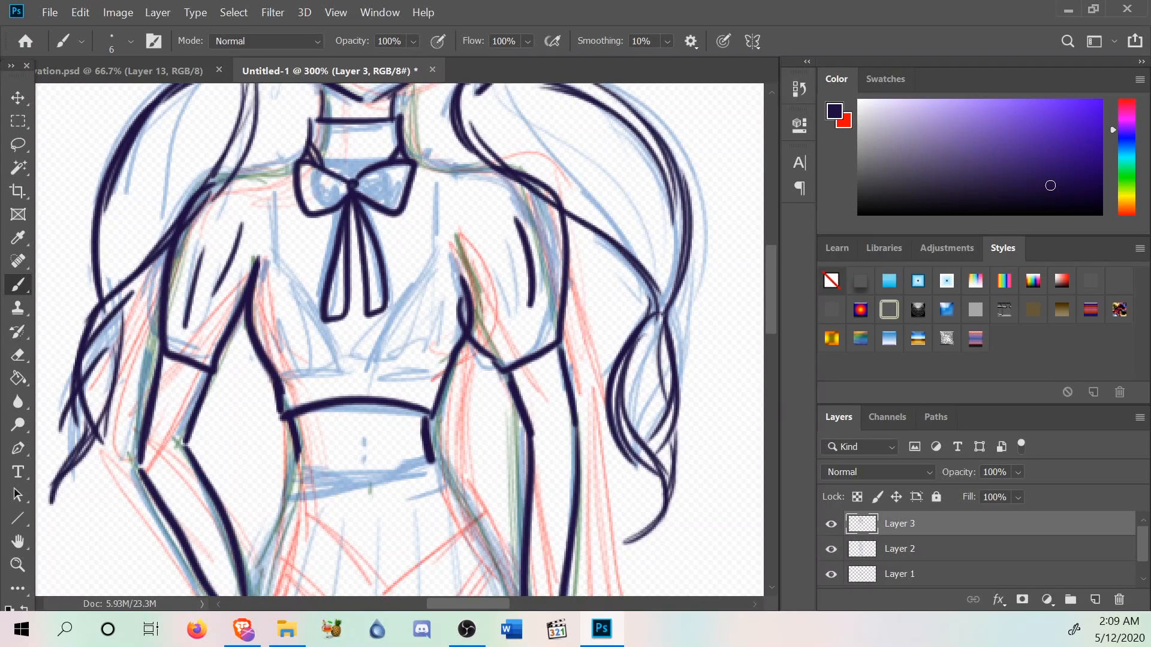
Ink the outline of the left-hand arm's hand down from the wrist on Layer 3.
{"action": "scroll", "coordinate": [185, 337], "scroll_direction": "up", "scroll_amount": 4}
{"action": "scroll", "coordinate": [185, 337], "scroll_direction": "up", "scroll_amount": 6}
{"action": "scroll", "coordinate": [296, 324], "scroll_direction": "down", "scroll_amount": 12}
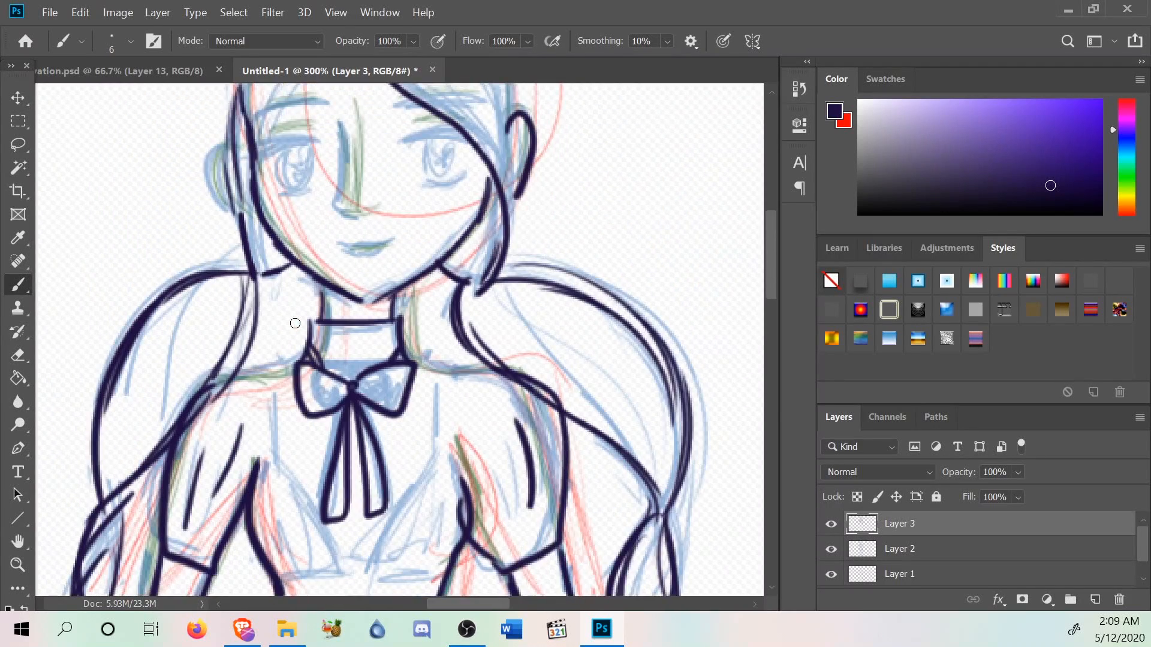
{"action": "scroll", "coordinate": [295, 324], "scroll_direction": "down", "scroll_amount": 7}
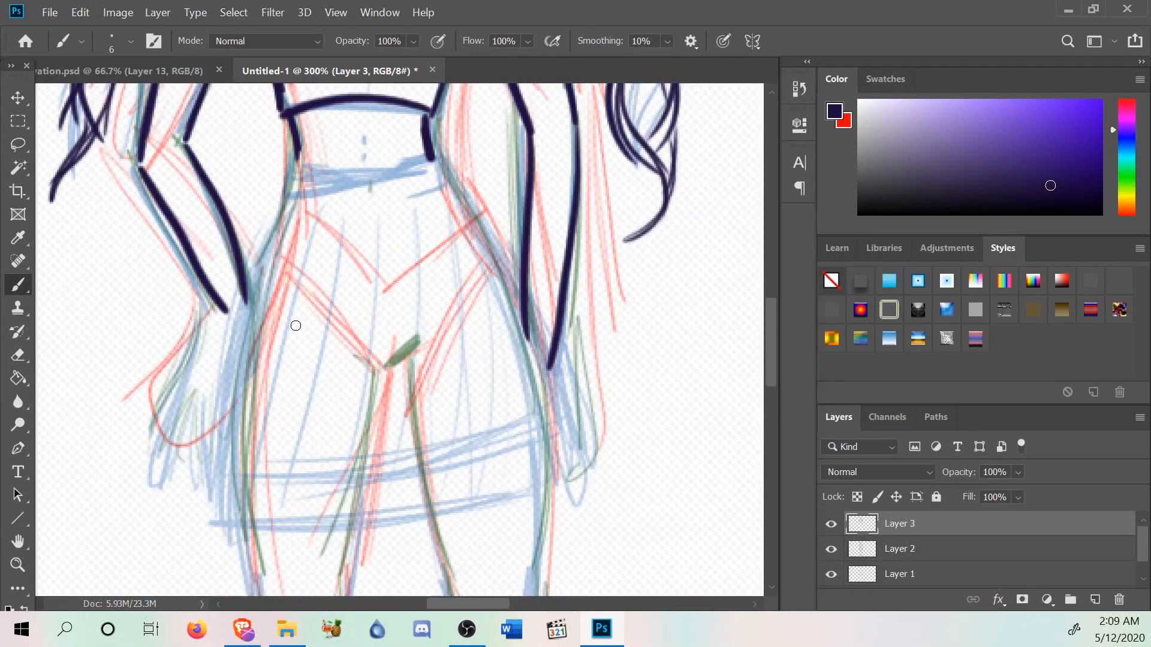
{"action": "mouse_move", "coordinate": [207, 306]}
{"action": "left_mouse_down"}
{"action": "mouse_move", "coordinate": [173, 416]}
{"action": "mouse_move", "coordinate": [171, 474]}
{"action": "left_mouse_up"}
Ink thick upper lash lines with outer lashes on both eyes.
{"action": "scroll", "coordinate": [171, 474], "scroll_direction": "up", "scroll_amount": 6}
{"action": "scroll", "coordinate": [399, 340], "scroll_direction": "up", "scroll_amount": 15}
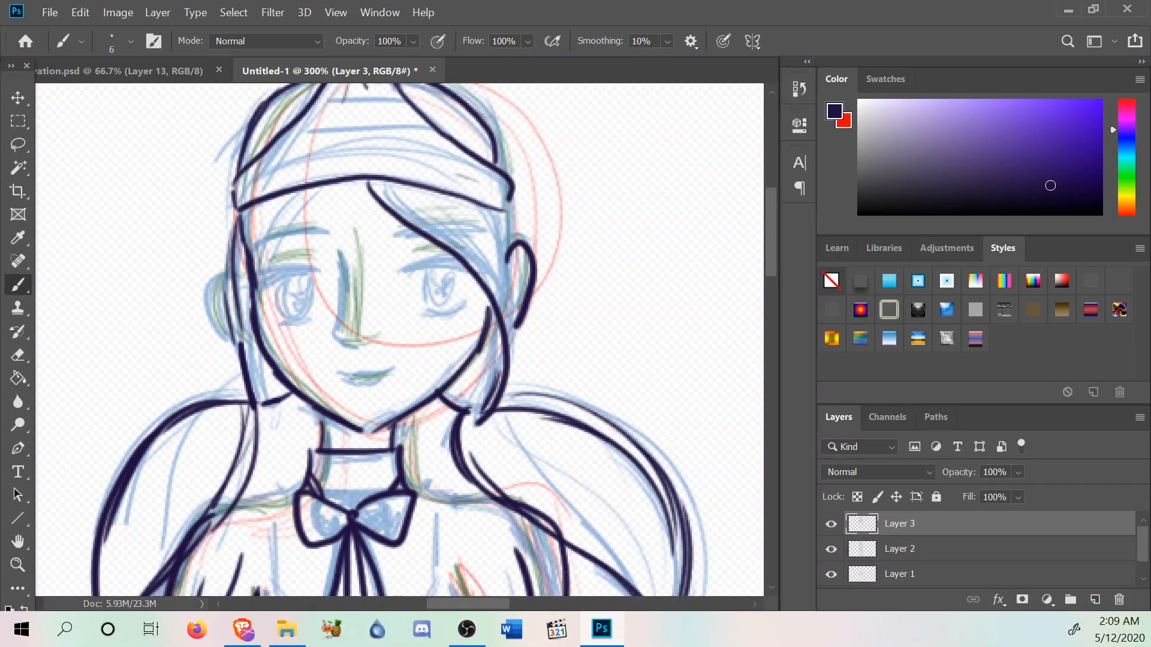
{"action": "mouse_move", "coordinate": [398, 279]}
{"action": "left_mouse_down"}
{"action": "mouse_move", "coordinate": [509, 269]}
{"action": "mouse_move", "coordinate": [395, 283]}
{"action": "mouse_move", "coordinate": [450, 269]}
{"action": "left_mouse_up"}
{"action": "mouse_move", "coordinate": [321, 277]}
{"action": "left_mouse_down"}
{"action": "mouse_move", "coordinate": [294, 271]}
{"action": "mouse_move", "coordinate": [333, 281]}
{"action": "mouse_move", "coordinate": [228, 279]}
{"action": "left_mouse_up"}
{"action": "mouse_move", "coordinate": [475, 277]}
{"action": "left_mouse_down"}
{"action": "mouse_move", "coordinate": [490, 249]}
{"action": "mouse_move", "coordinate": [461, 264]}
{"action": "mouse_move", "coordinate": [465, 253]}
{"action": "left_mouse_up"}
{"action": "left_click_drag", "start_coordinate": [252, 276], "coordinate": [276, 273]}
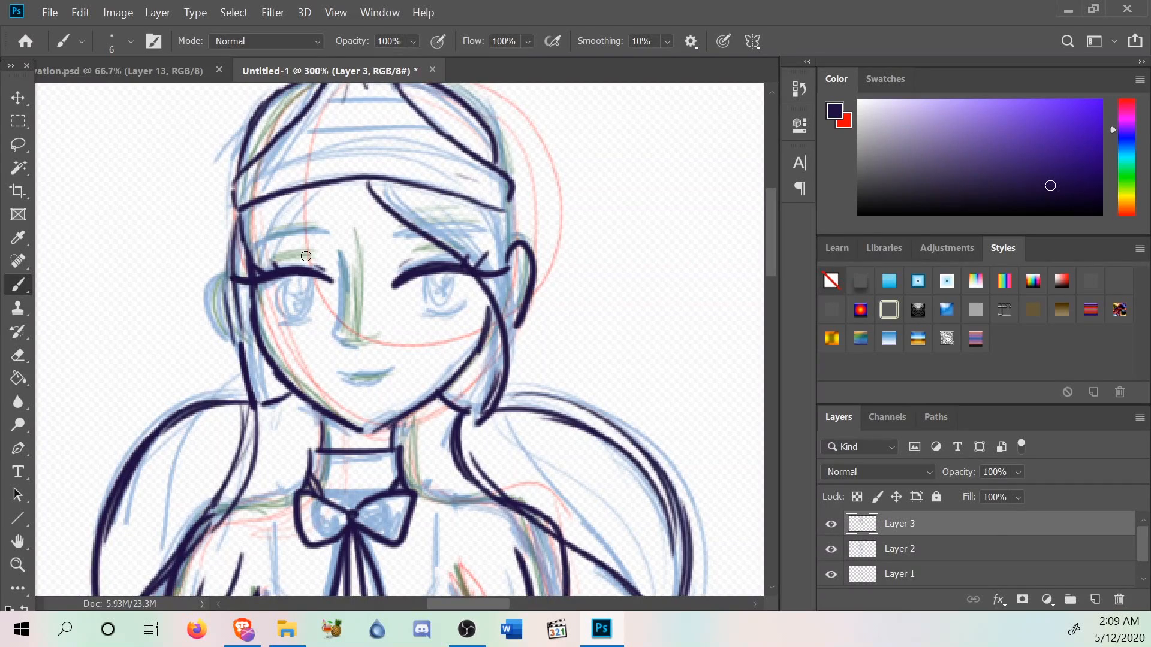
Ink the lower lids and the round iris outlines of both eyes.
{"action": "mouse_move", "coordinate": [418, 315]}
{"action": "left_mouse_down"}
{"action": "mouse_move", "coordinate": [470, 296]}
{"action": "mouse_move", "coordinate": [459, 312]}
{"action": "mouse_move", "coordinate": [480, 281]}
{"action": "left_mouse_up"}
{"action": "mouse_move", "coordinate": [288, 321]}
{"action": "left_mouse_down"}
{"action": "mouse_move", "coordinate": [310, 319]}
{"action": "mouse_move", "coordinate": [264, 303]}
{"action": "left_mouse_up"}
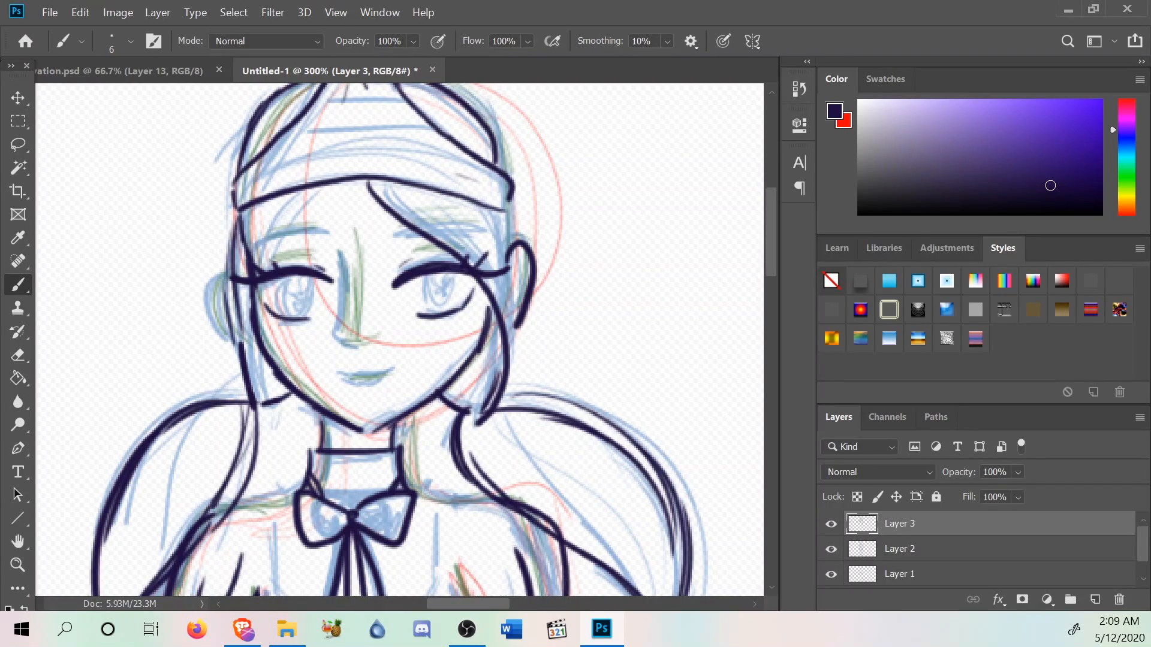
{"action": "mouse_move", "coordinate": [418, 280]}
{"action": "left_mouse_down"}
{"action": "mouse_move", "coordinate": [423, 306]}
{"action": "mouse_move", "coordinate": [444, 310]}
{"action": "mouse_move", "coordinate": [434, 305]}
{"action": "mouse_move", "coordinate": [446, 308]}
{"action": "mouse_move", "coordinate": [449, 274]}
{"action": "left_mouse_up"}
{"action": "mouse_move", "coordinate": [282, 279]}
{"action": "left_mouse_down"}
{"action": "mouse_move", "coordinate": [284, 303]}
{"action": "mouse_move", "coordinate": [287, 280]}
{"action": "mouse_move", "coordinate": [297, 313]}
{"action": "mouse_move", "coordinate": [286, 314]}
{"action": "mouse_move", "coordinate": [310, 279]}
{"action": "left_mouse_up"}
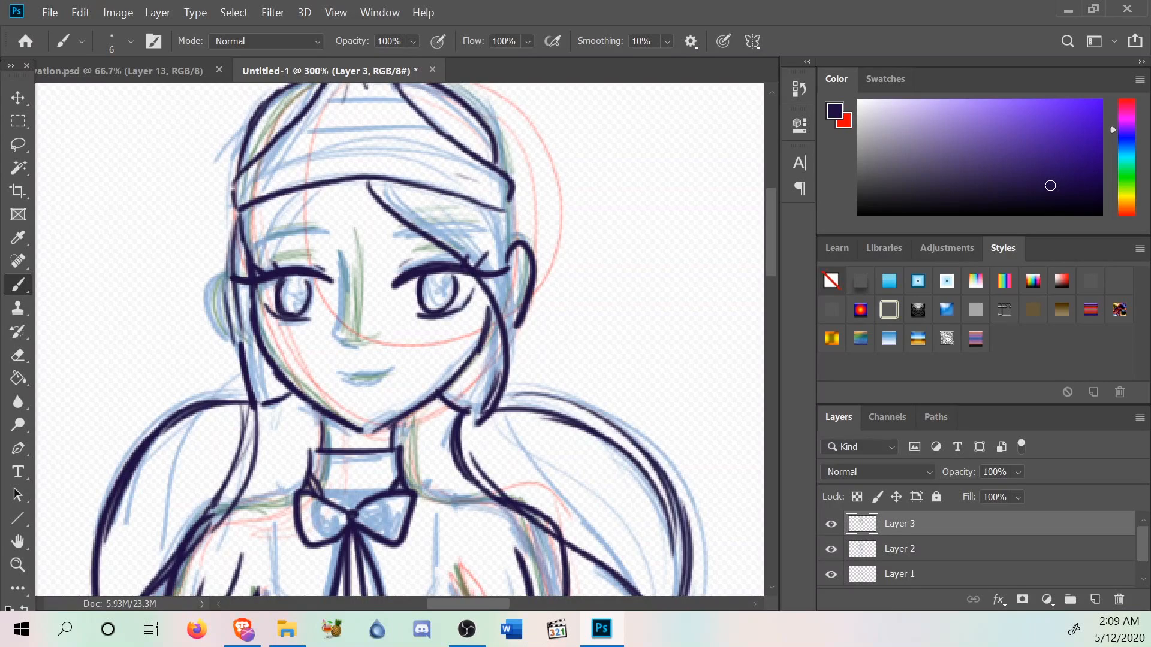
Ink dark pupils inside both irises and undo the last stroke.
{"action": "left_click", "coordinate": [440, 287]}
{"action": "left_click_drag", "start_coordinate": [434, 286], "coordinate": [443, 286]}
{"action": "left_click_drag", "start_coordinate": [295, 295], "coordinate": [299, 291]}
{"action": "key", "text": "ctrl+z"}
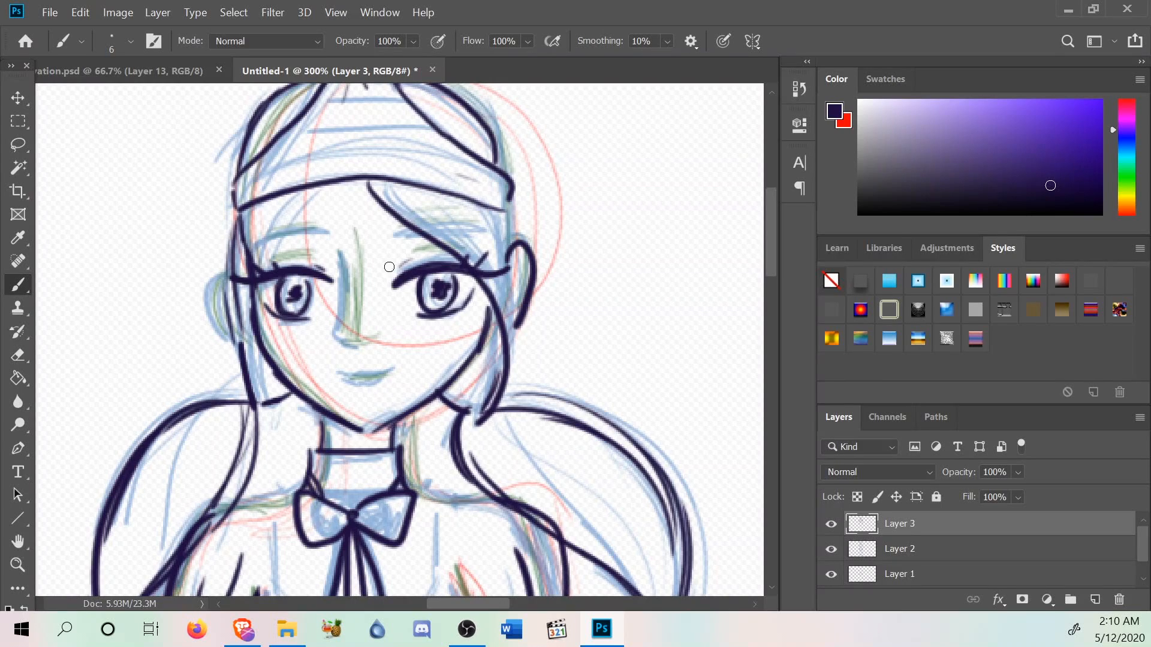
Touch up the left-hand eye's outer lash line and ink both eyebrows.
{"action": "right_click", "coordinate": [266, 273]}
{"action": "left_click", "coordinate": [292, 271]}
{"action": "left_click_drag", "start_coordinate": [246, 280], "coordinate": [229, 277]}
{"action": "scroll", "coordinate": [474, 293], "scroll_direction": "down", "scroll_amount": 2}
{"action": "scroll", "coordinate": [475, 292], "scroll_direction": "up", "scroll_amount": 3}
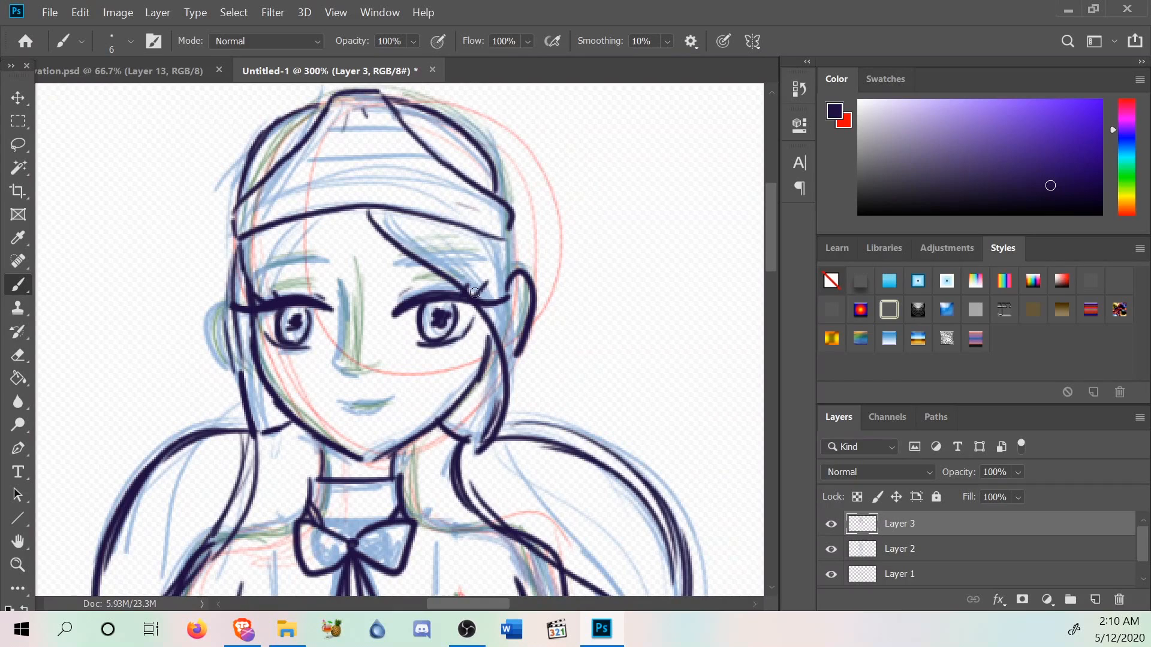
{"action": "mouse_move", "coordinate": [483, 264]}
{"action": "left_mouse_down"}
{"action": "mouse_move", "coordinate": [417, 256]}
{"action": "mouse_move", "coordinate": [260, 281]}
{"action": "left_mouse_up"}
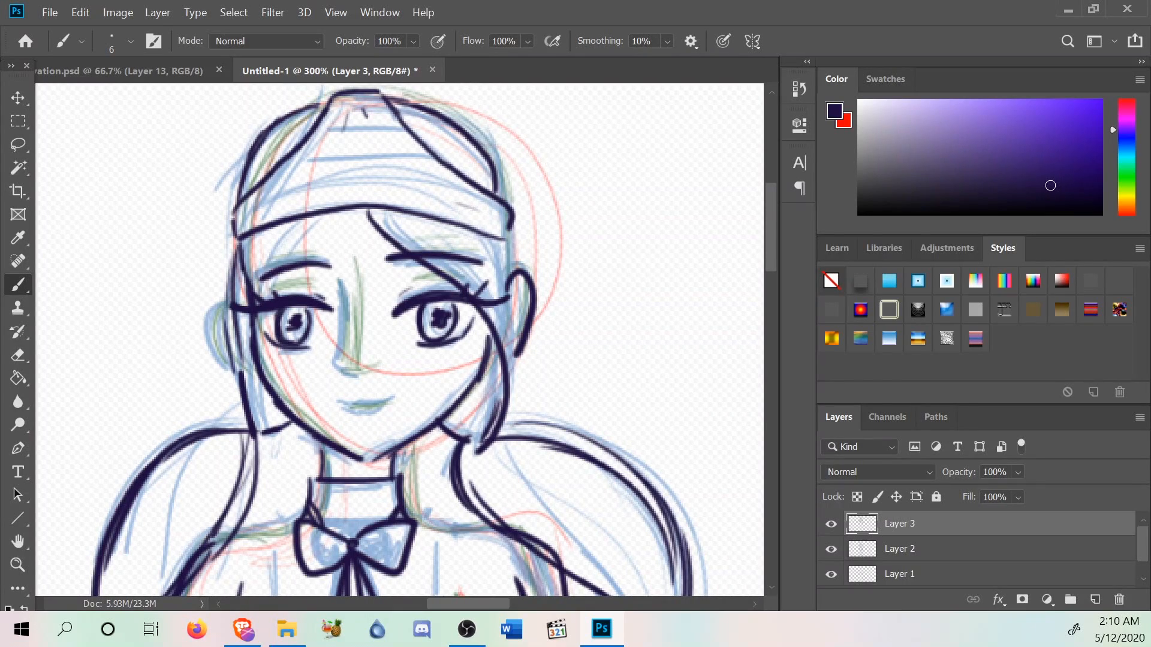
Try adding a second stroke along the underside of both eyebrows.
{"action": "mouse_move", "coordinate": [391, 261]}
{"action": "left_mouse_down"}
{"action": "mouse_move", "coordinate": [476, 264]}
{"action": "mouse_move", "coordinate": [414, 268]}
{"action": "left_mouse_up"}
{"action": "left_click_drag", "start_coordinate": [334, 263], "coordinate": [259, 269]}
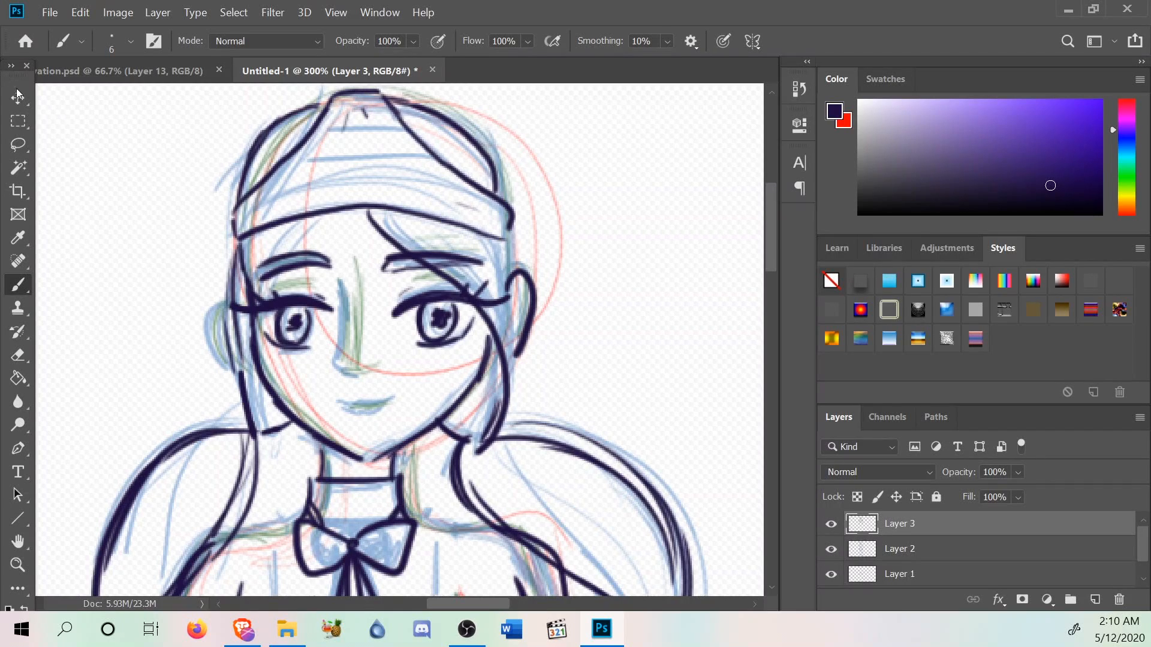
Undo the added underside strokes on both eyebrows and remove the left-hand eyebrow's stroke as well.
{"action": "left_click", "coordinate": [80, 12]}
{"action": "left_click", "coordinate": [106, 24]}
{"action": "left_click", "coordinate": [81, 12]}
{"action": "left_click", "coordinate": [105, 27]}
{"action": "left_click", "coordinate": [81, 18]}
{"action": "left_click", "coordinate": [105, 24]}
{"action": "left_click", "coordinate": [82, 20]}
{"action": "left_click", "coordinate": [106, 24]}
{"action": "left_click", "coordinate": [81, 12]}
{"action": "left_click", "coordinate": [110, 25]}
{"action": "left_click", "coordinate": [79, 13]}
{"action": "left_click", "coordinate": [107, 24]}
{"action": "left_click", "coordinate": [79, 13]}
{"action": "left_click", "coordinate": [111, 26]}
{"action": "left_click", "coordinate": [80, 12]}
{"action": "left_click", "coordinate": [102, 25]}
{"action": "left_click", "coordinate": [79, 12]}
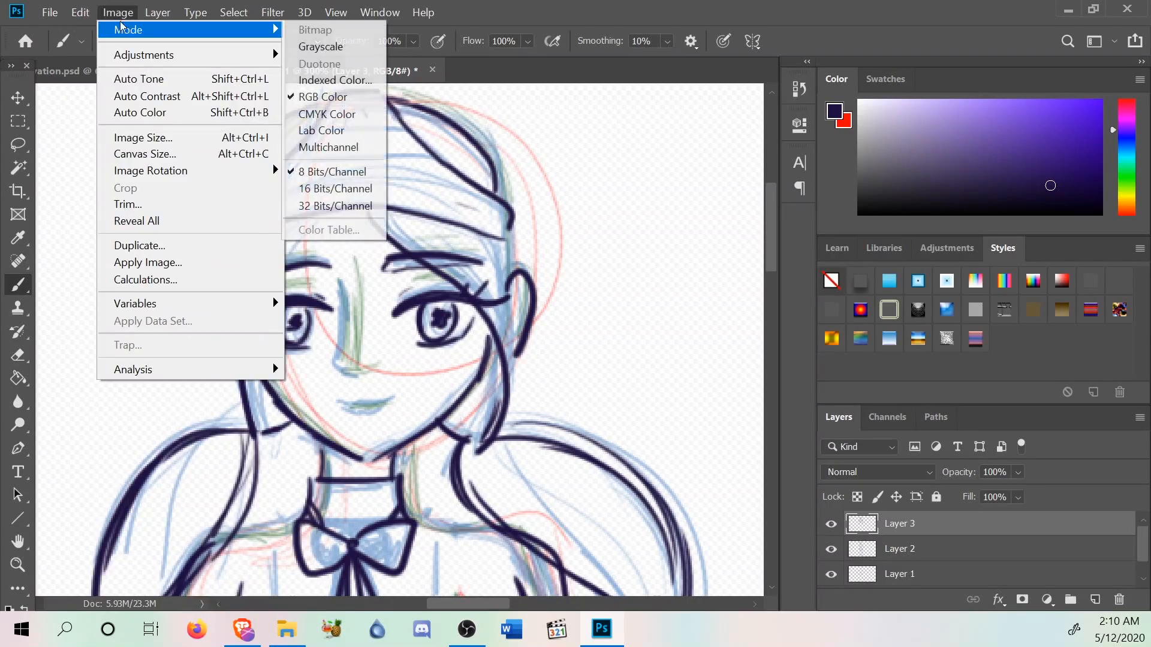
{"action": "left_click", "coordinate": [100, 24]}
{"action": "left_click", "coordinate": [80, 12]}
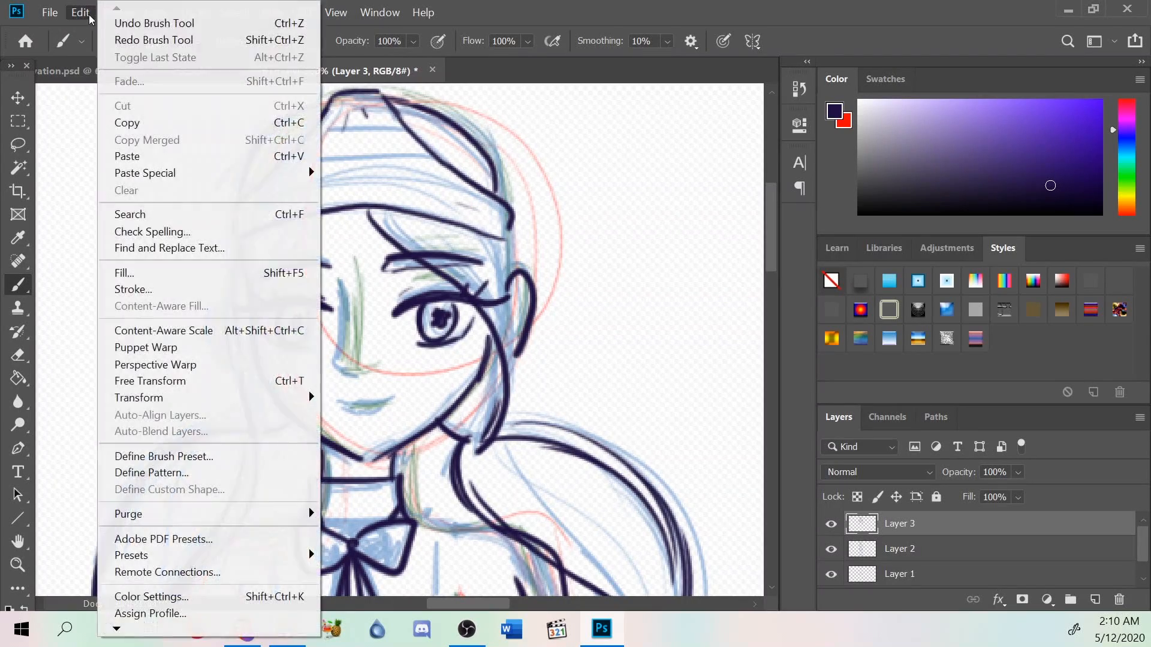
{"action": "left_click", "coordinate": [114, 28]}
{"action": "left_click", "coordinate": [75, 15]}
{"action": "left_click", "coordinate": [106, 28]}
{"action": "left_click", "coordinate": [118, 12]}
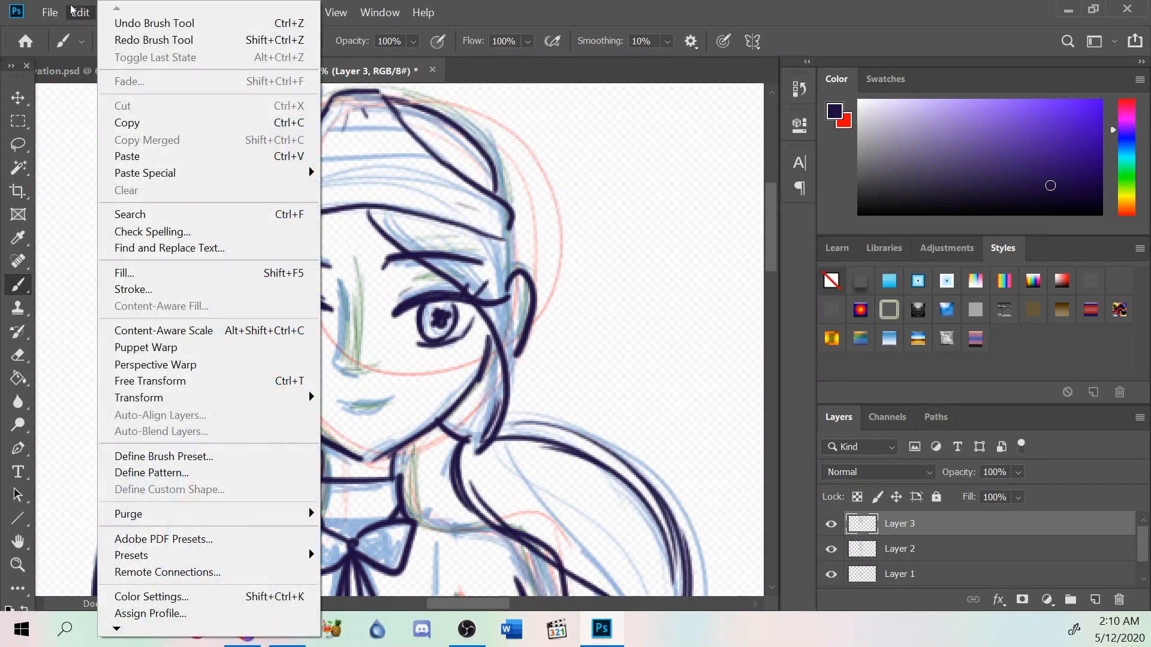
{"action": "left_click", "coordinate": [112, 28]}
{"action": "left_click", "coordinate": [82, 12]}
{"action": "left_click", "coordinate": [103, 23]}
{"action": "left_click", "coordinate": [81, 12]}
{"action": "left_click", "coordinate": [109, 28]}
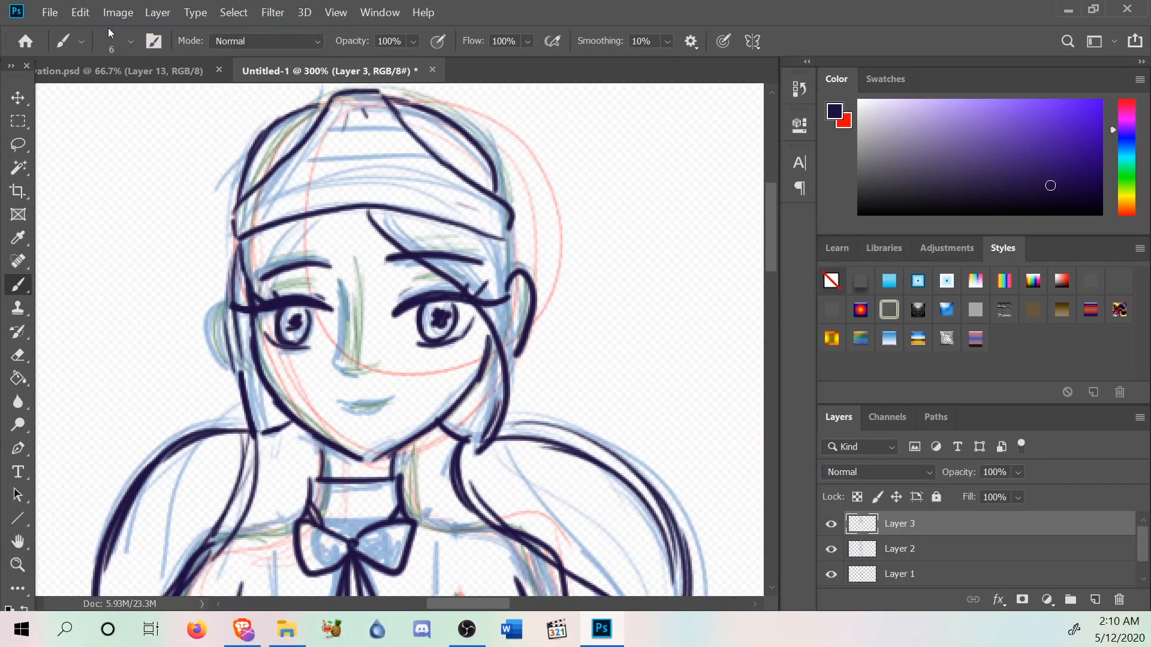
{"action": "left_click", "coordinate": [81, 13]}
{"action": "left_click", "coordinate": [101, 25]}
{"action": "left_click", "coordinate": [114, 12]}
{"action": "mouse_move", "coordinate": [80, 12]}
{"action": "left_click", "coordinate": [125, 24]}
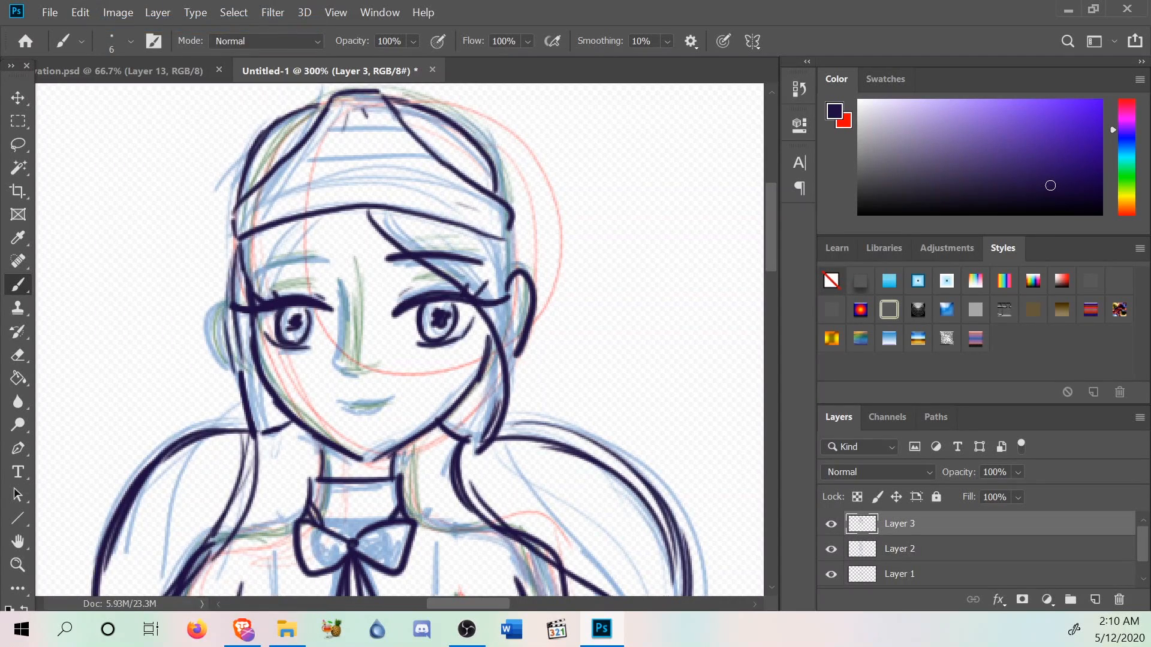
Redraw the left-hand eyebrow as a thick, gently arched stroke and thicken the right-hand eyebrow.
{"action": "left_click_drag", "start_coordinate": [320, 261], "coordinate": [247, 279]}
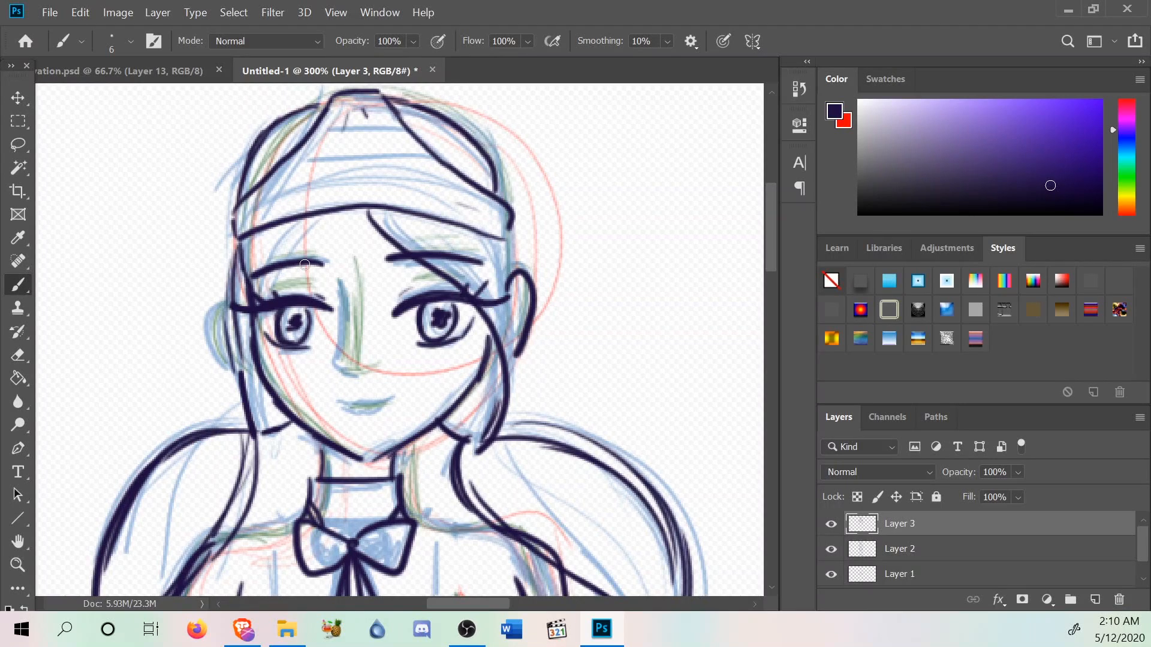
{"action": "left_click_drag", "start_coordinate": [325, 264], "coordinate": [249, 281]}
{"action": "key", "text": "ctrl+z"}
{"action": "left_click_drag", "start_coordinate": [391, 260], "coordinate": [488, 265]}
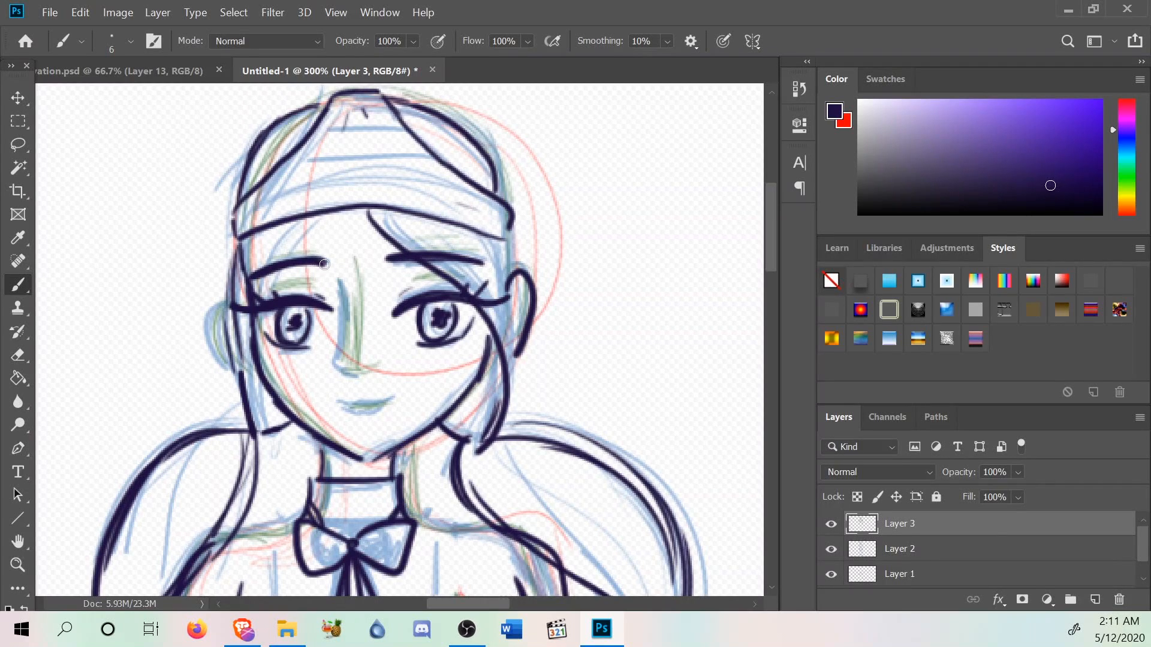
Try inking the smiling mouth line and a short lower-lip stroke over the sketch.
{"action": "scroll", "coordinate": [258, 270], "scroll_direction": "down", "scroll_amount": 1}
{"action": "scroll", "coordinate": [257, 270], "scroll_direction": "down", "scroll_amount": 1}
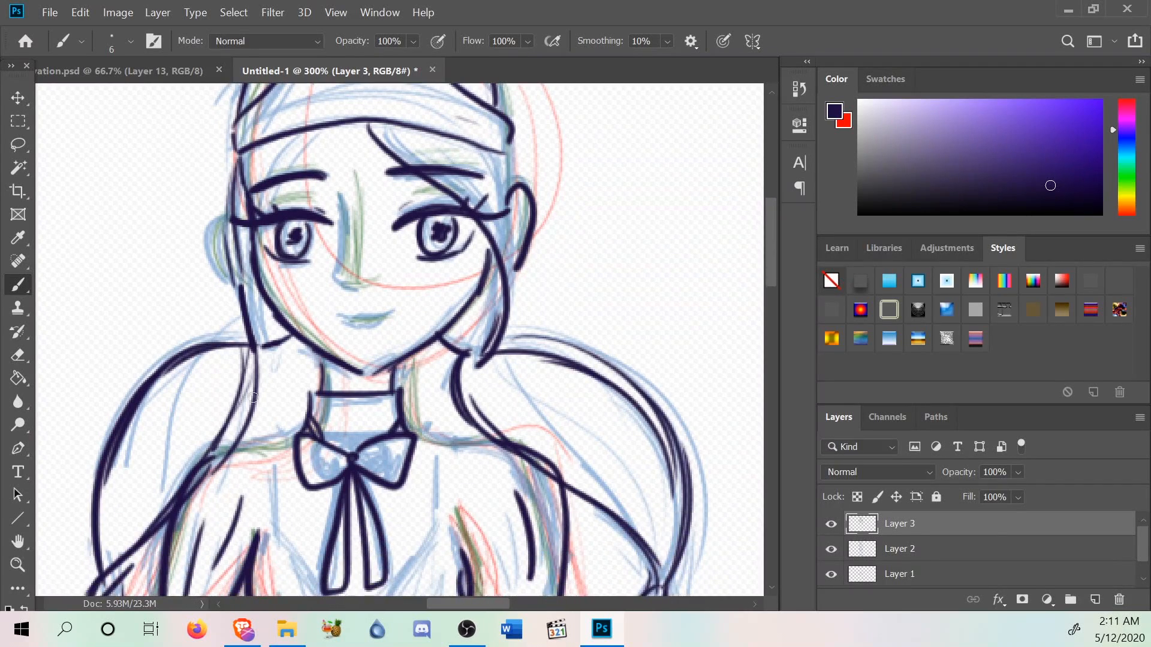
{"action": "scroll", "coordinate": [237, 315], "scroll_direction": "up", "scroll_amount": 1}
{"action": "scroll", "coordinate": [373, 236], "scroll_direction": "down", "scroll_amount": 1}
{"action": "scroll", "coordinate": [372, 236], "scroll_direction": "up", "scroll_amount": 1}
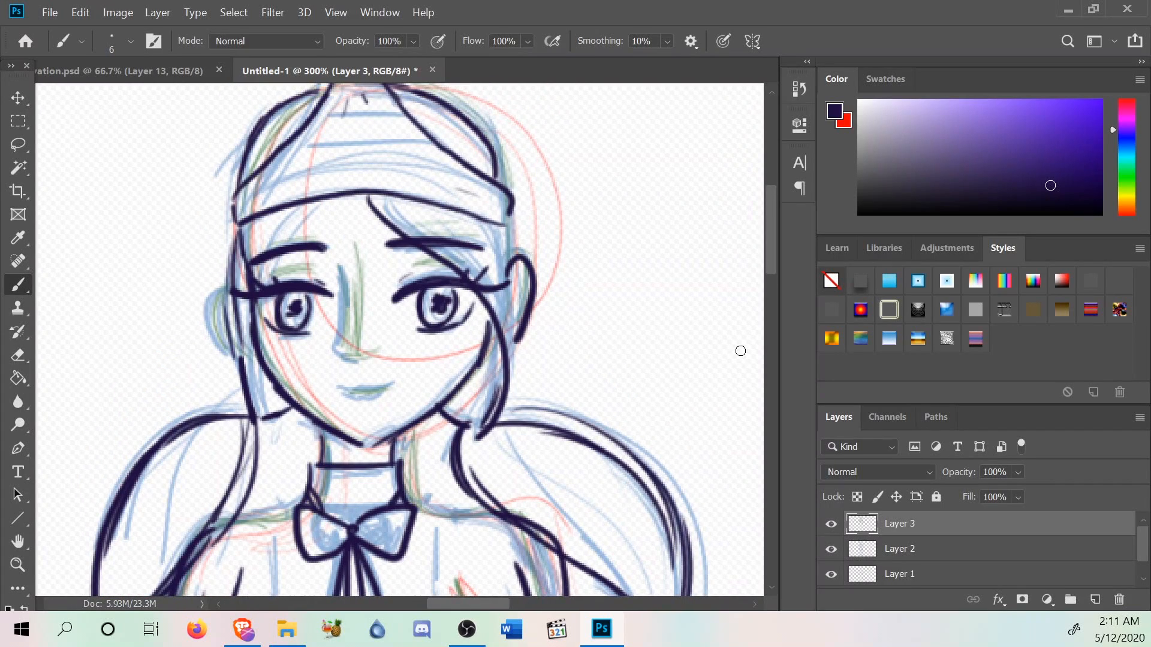
{"action": "scroll", "coordinate": [383, 295], "scroll_direction": "down", "scroll_amount": 1}
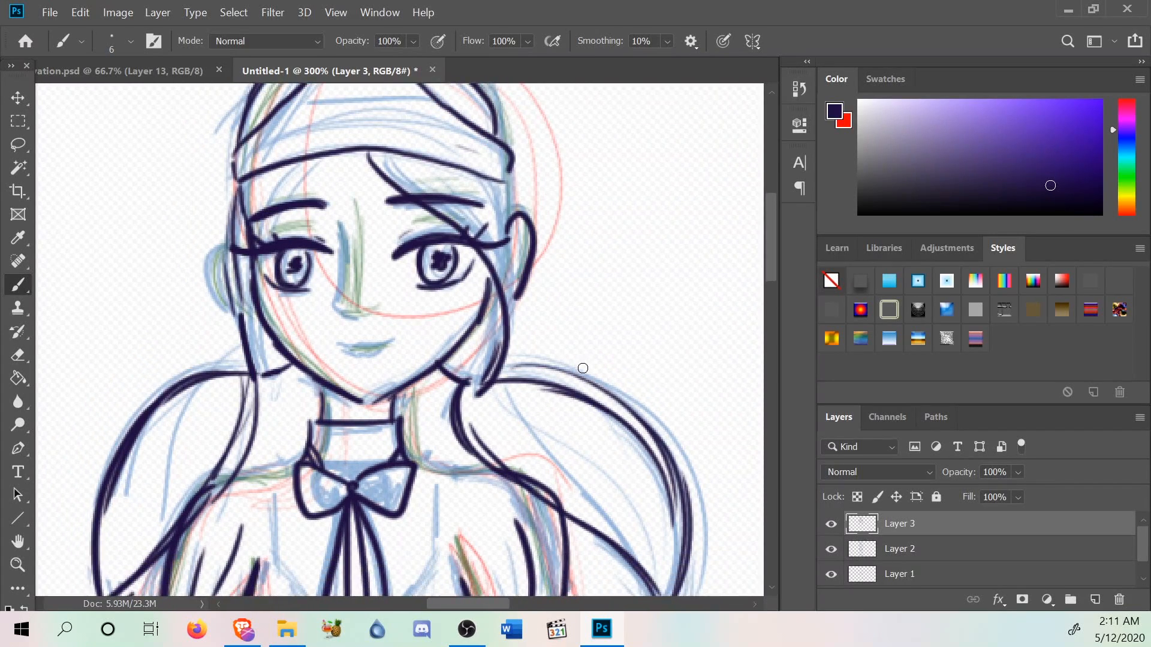
{"action": "mouse_move", "coordinate": [359, 354]}
{"action": "left_mouse_down"}
{"action": "mouse_move", "coordinate": [390, 344]}
{"action": "mouse_move", "coordinate": [334, 350]}
{"action": "left_mouse_up"}
{"action": "left_click_drag", "start_coordinate": [369, 360], "coordinate": [350, 361]}
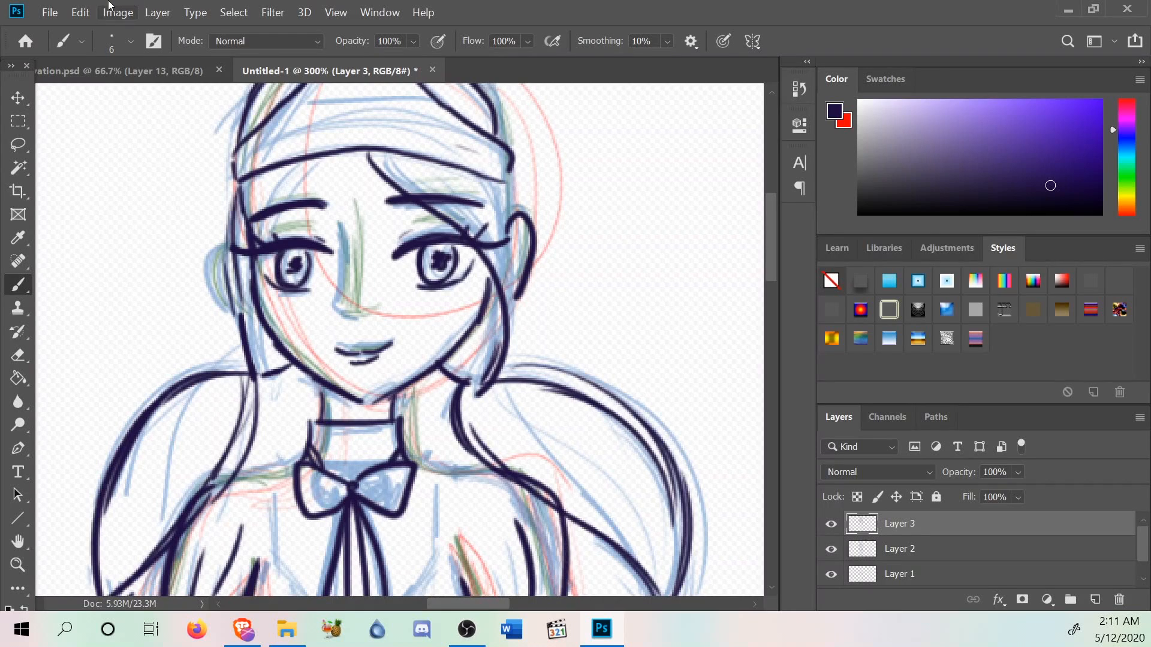
Undo the inked mouth line and lower-lip stroke.
{"action": "left_click", "coordinate": [77, 12]}
{"action": "left_click", "coordinate": [69, 11]}
{"action": "left_click", "coordinate": [71, 12]}
{"action": "left_click", "coordinate": [101, 28]}
{"action": "left_click", "coordinate": [80, 12]}
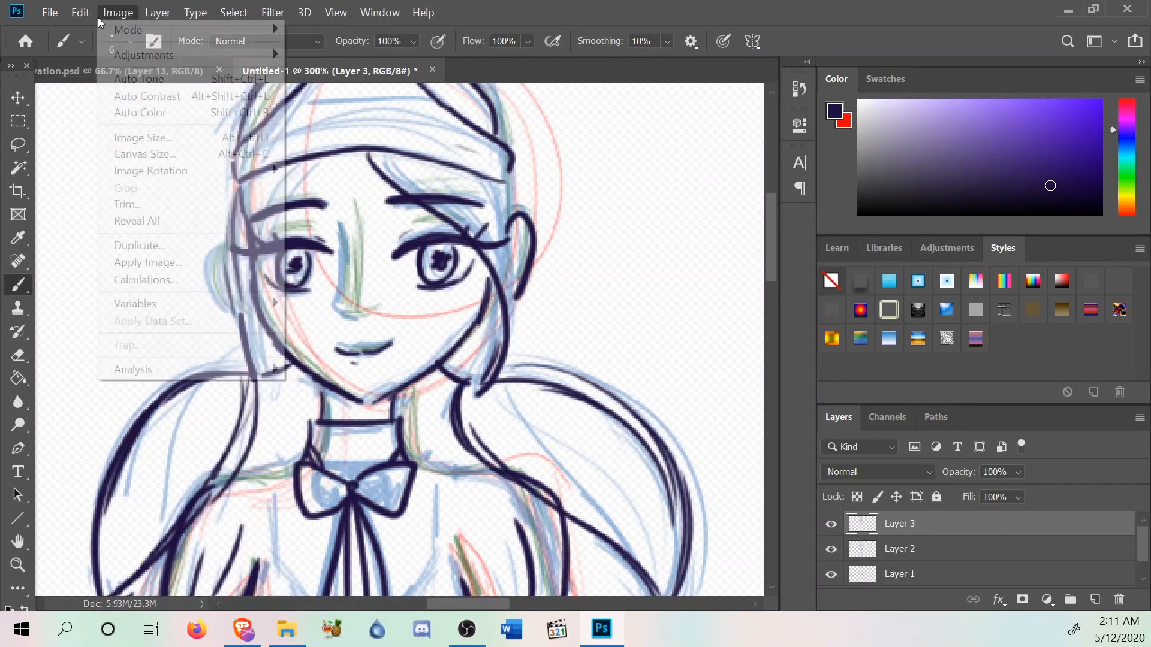
{"action": "left_click", "coordinate": [92, 17]}
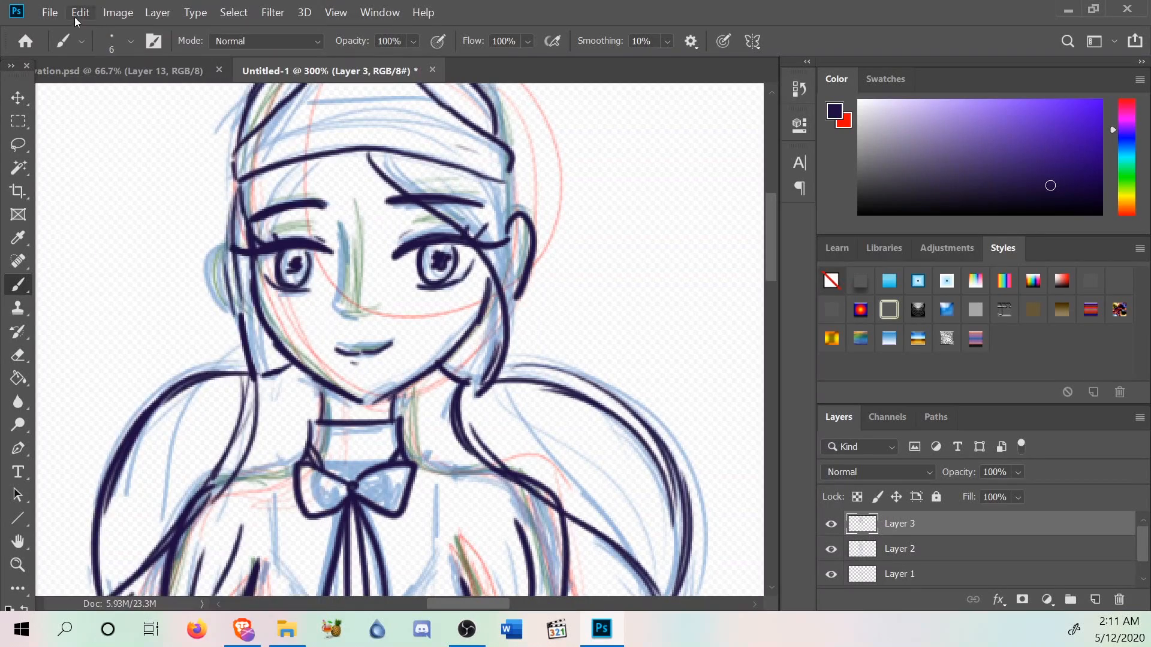
{"action": "left_click", "coordinate": [75, 18]}
{"action": "left_click", "coordinate": [133, 24]}
{"action": "left_click", "coordinate": [80, 12]}
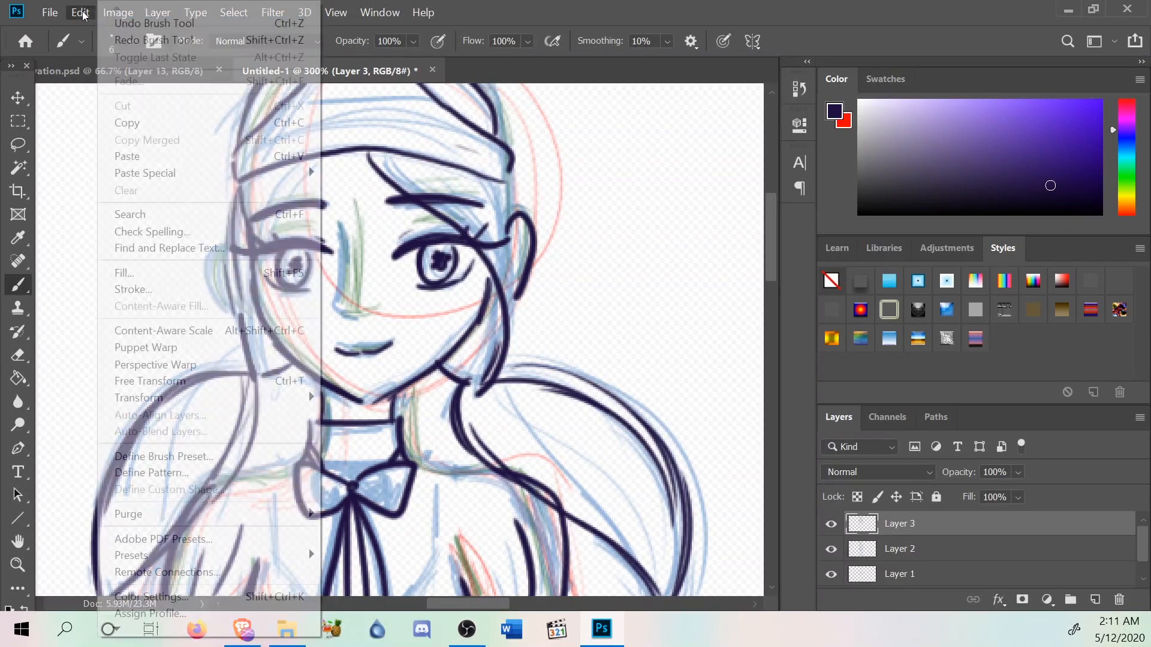
{"action": "left_click", "coordinate": [106, 25]}
{"action": "left_click", "coordinate": [86, 13]}
{"action": "left_click", "coordinate": [93, 17]}
{"action": "left_click", "coordinate": [122, 25]}
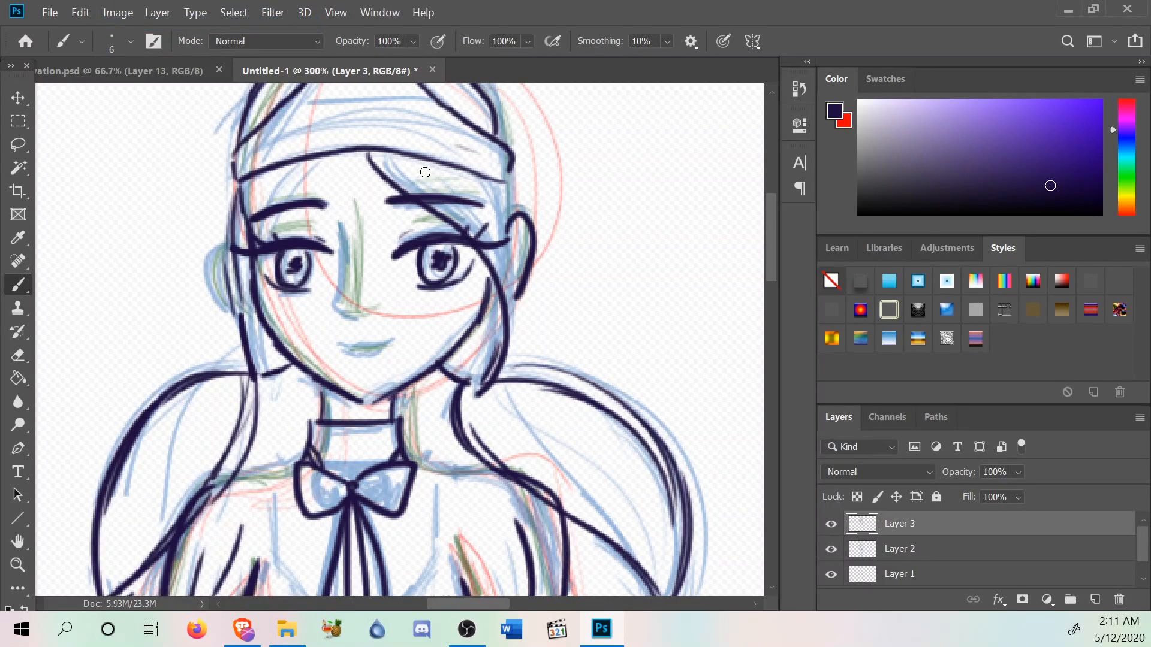
Ink the nose as one long bridge line ending in a short hook at the tip.
{"action": "mouse_move", "coordinate": [340, 291]}
{"action": "left_mouse_down"}
{"action": "mouse_move", "coordinate": [343, 241]}
{"action": "mouse_move", "coordinate": [332, 318]}
{"action": "mouse_move", "coordinate": [342, 243]}
{"action": "left_mouse_up"}
{"action": "scroll", "coordinate": [336, 273], "scroll_direction": "down", "scroll_amount": 2}
{"action": "scroll", "coordinate": [440, 320], "scroll_direction": "up", "scroll_amount": 3}
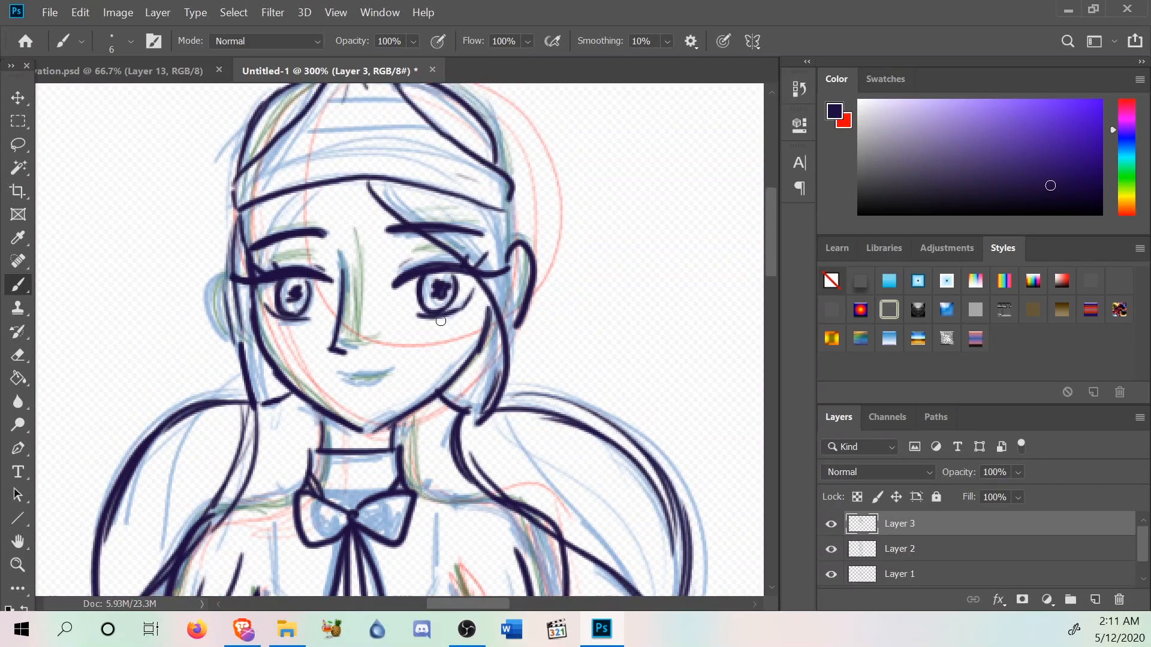
Ink the smiling mouth line, a short lower-lip stroke and the upper-lip contour.
{"action": "scroll", "coordinate": [699, 289], "scroll_direction": "down", "scroll_amount": 2}
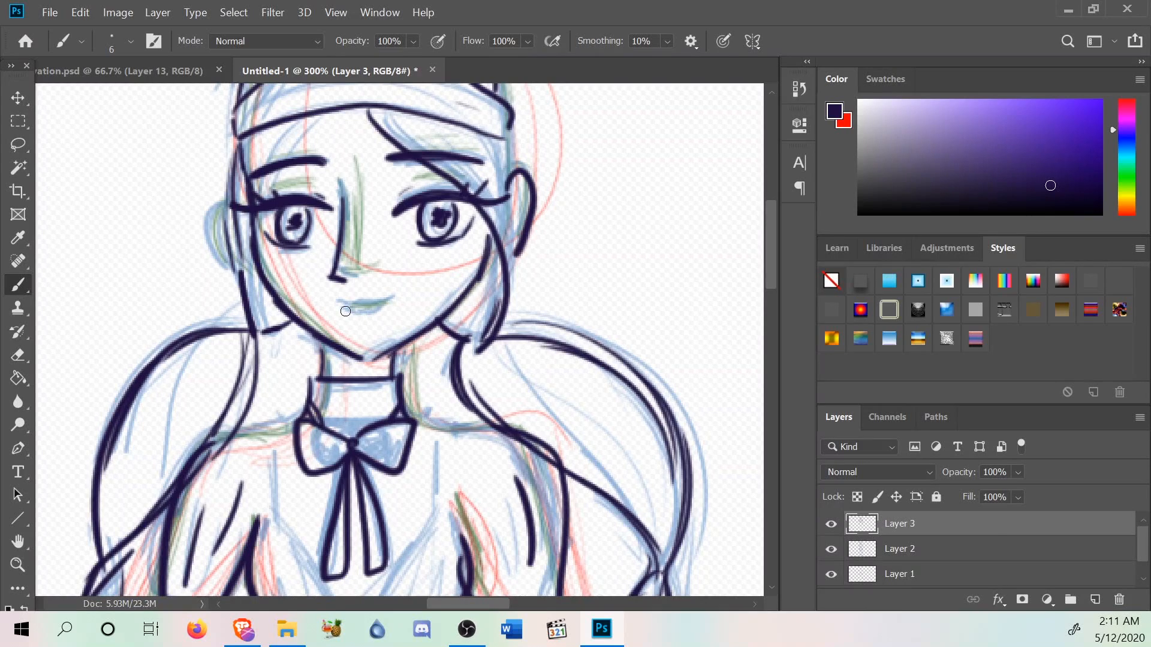
{"action": "left_click_drag", "start_coordinate": [374, 309], "coordinate": [394, 298]}
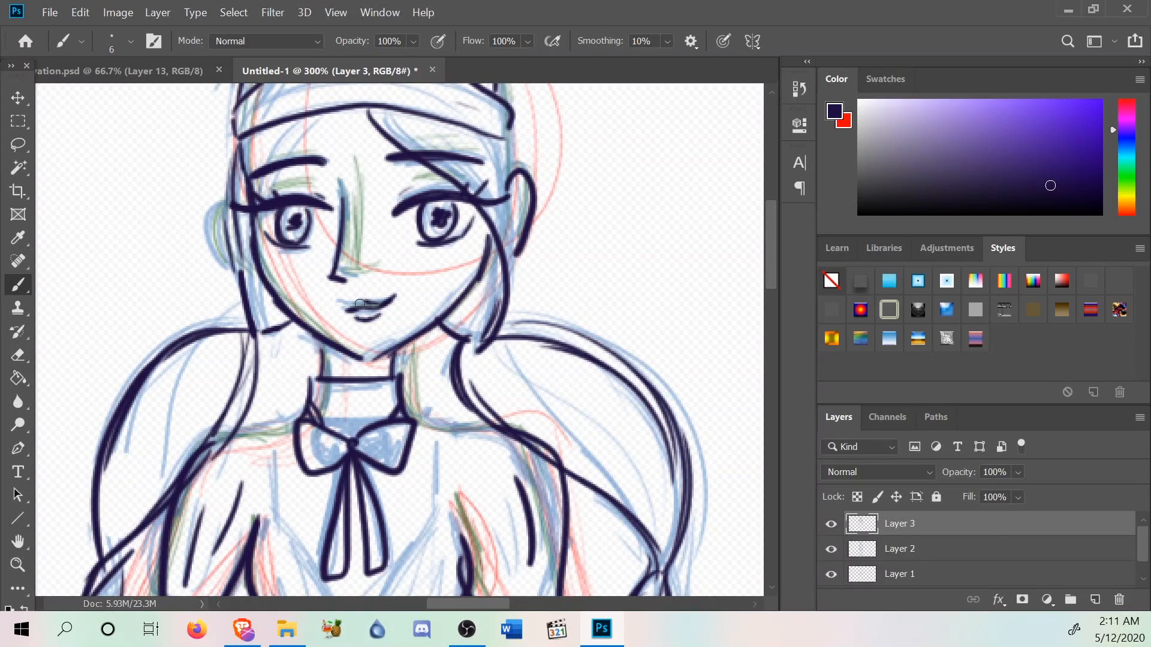
{"action": "key", "text": "ctrl+z"}
{"action": "left_click_drag", "start_coordinate": [370, 308], "coordinate": [348, 308]}
Undo and rework the latest strokes on the upper lip.
{"action": "left_click", "coordinate": [87, 16]}
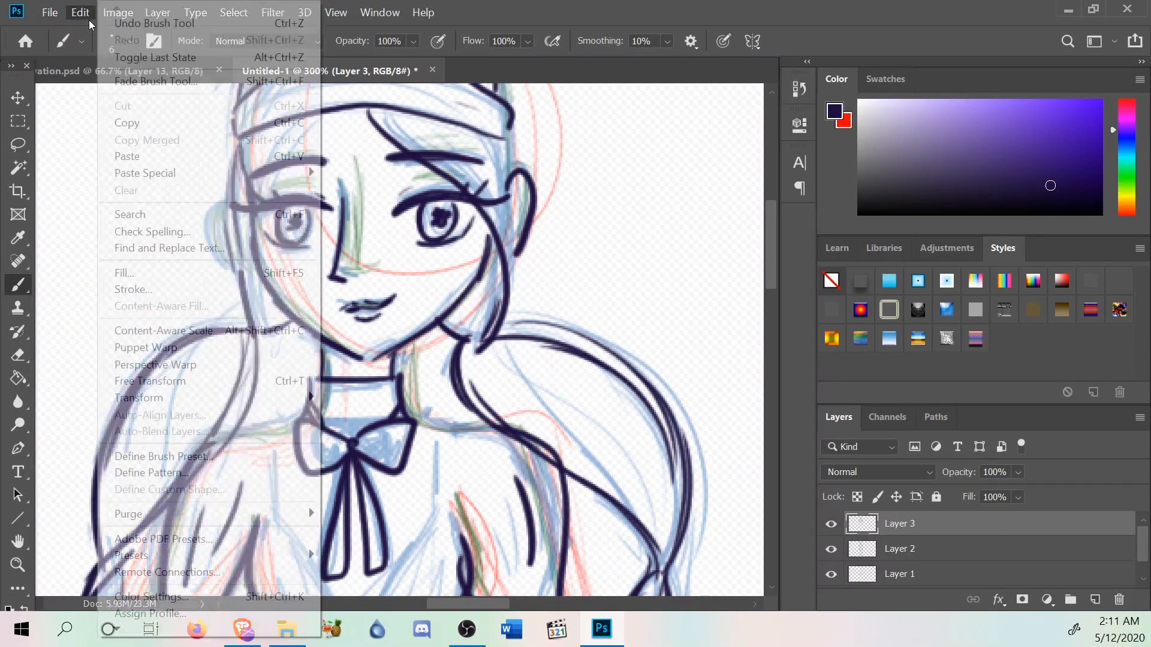
{"action": "left_click", "coordinate": [114, 24]}
{"action": "left_click", "coordinate": [80, 12]}
{"action": "left_click", "coordinate": [105, 29]}
{"action": "left_click", "coordinate": [81, 12]}
{"action": "left_click", "coordinate": [106, 24]}
{"action": "left_click", "coordinate": [79, 13]}
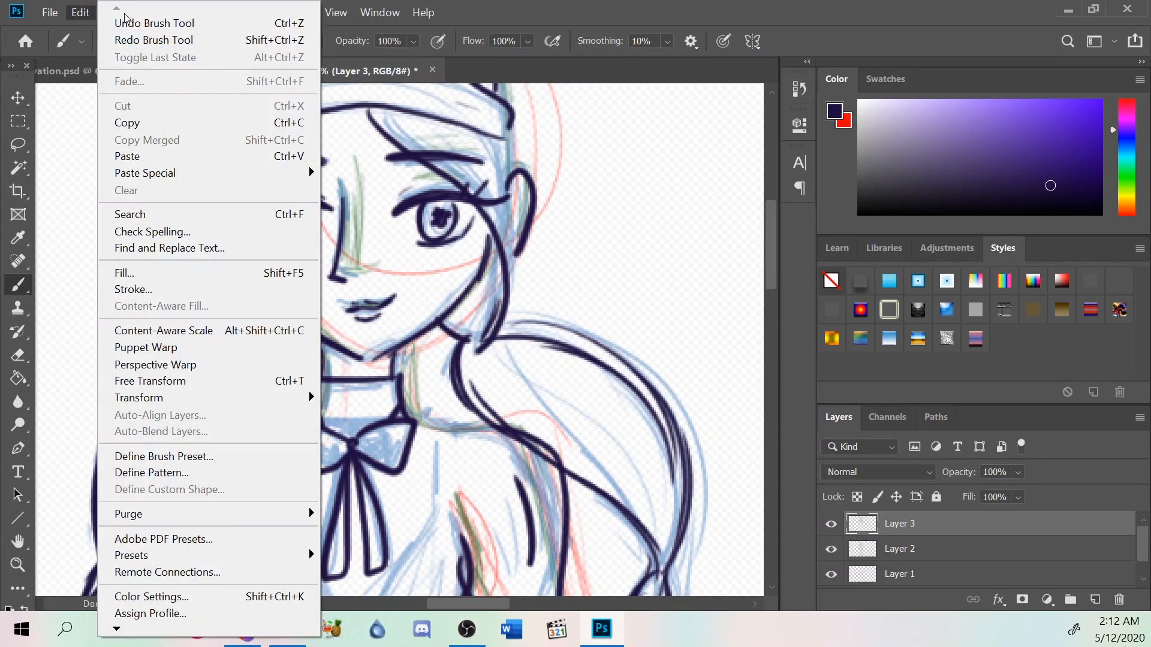
{"action": "left_click", "coordinate": [123, 23]}
{"action": "left_click", "coordinate": [90, 12]}
{"action": "mouse_move", "coordinate": [100, 17]}
{"action": "left_click", "coordinate": [104, 24]}
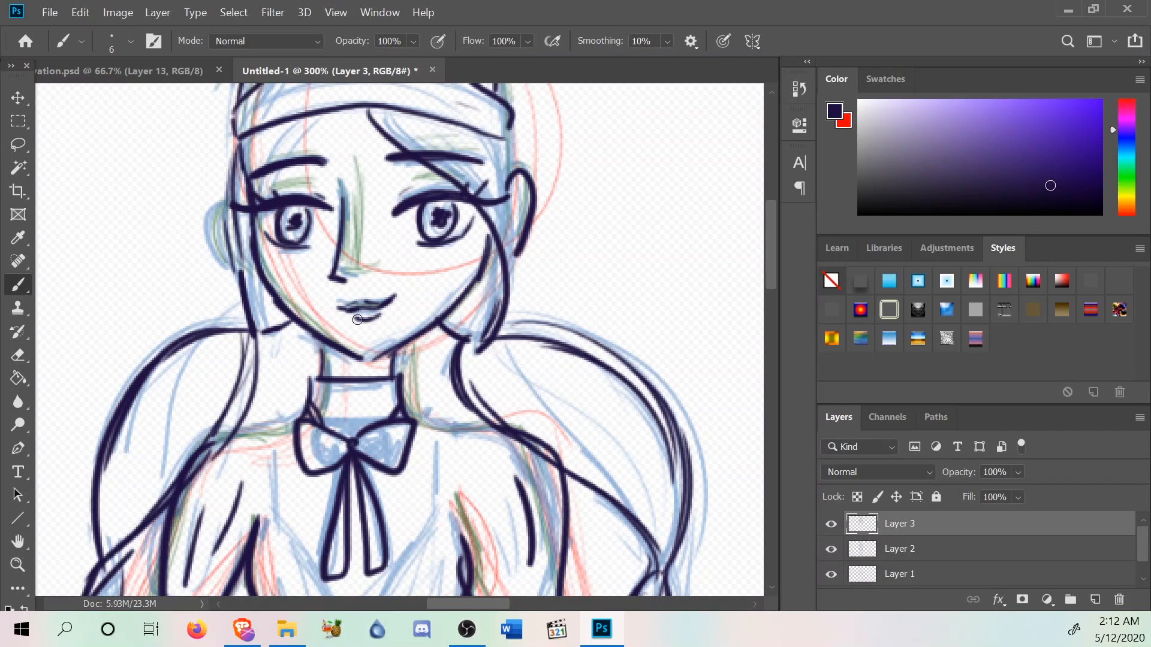
Add a beauty mark below the left-hand eye and ink hair strands framing the face under the headband.
{"action": "scroll", "coordinate": [362, 318], "scroll_direction": "up", "scroll_amount": 4}
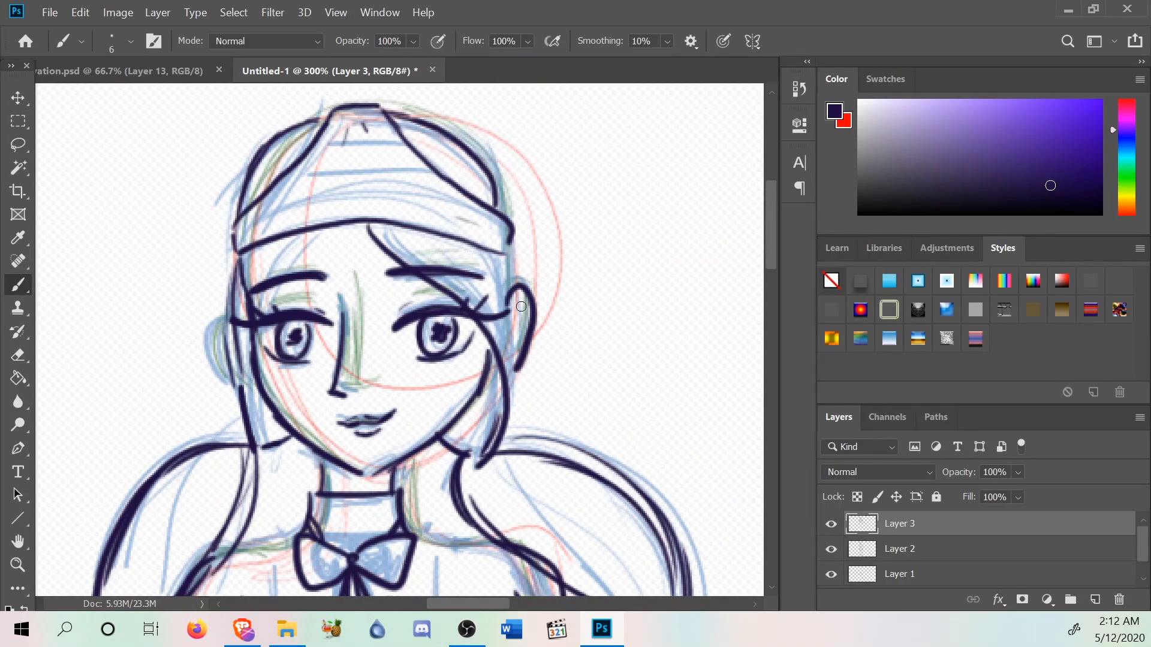
{"action": "left_click", "coordinate": [275, 377]}
{"action": "mouse_move", "coordinate": [242, 253]}
{"action": "left_mouse_down"}
{"action": "mouse_move", "coordinate": [232, 365]}
{"action": "mouse_move", "coordinate": [277, 302]}
{"action": "mouse_move", "coordinate": [258, 344]}
{"action": "mouse_move", "coordinate": [317, 234]}
{"action": "mouse_move", "coordinate": [277, 286]}
{"action": "left_mouse_up"}
{"action": "left_click_drag", "start_coordinate": [317, 234], "coordinate": [269, 300]}
{"action": "left_click_drag", "start_coordinate": [506, 262], "coordinate": [513, 355]}
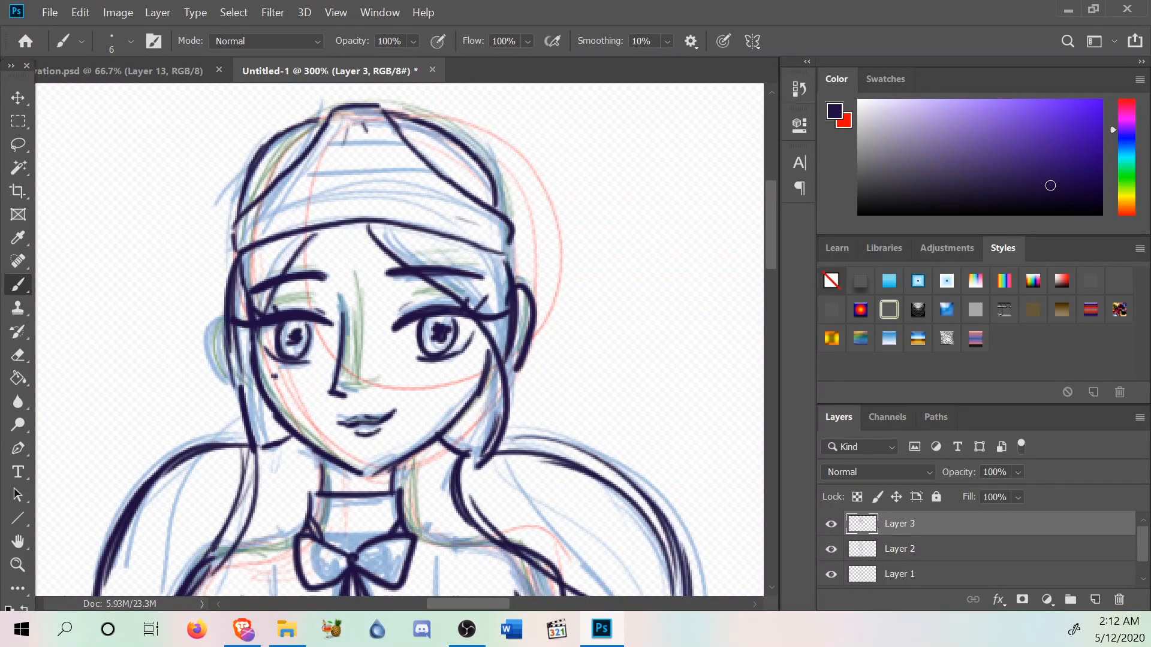
Ink the outline of the left-hand ear beside the hair.
{"action": "scroll", "coordinate": [513, 354], "scroll_direction": "down", "scroll_amount": 4}
{"action": "scroll", "coordinate": [513, 354], "scroll_direction": "up", "scroll_amount": 2}
{"action": "mouse_move", "coordinate": [227, 247]}
{"action": "left_mouse_down"}
{"action": "mouse_move", "coordinate": [210, 265]}
{"action": "mouse_move", "coordinate": [218, 283]}
{"action": "left_mouse_up"}
{"action": "left_click_drag", "start_coordinate": [229, 249], "coordinate": [227, 305]}
{"action": "scroll", "coordinate": [179, 269], "scroll_direction": "down", "scroll_amount": 2}
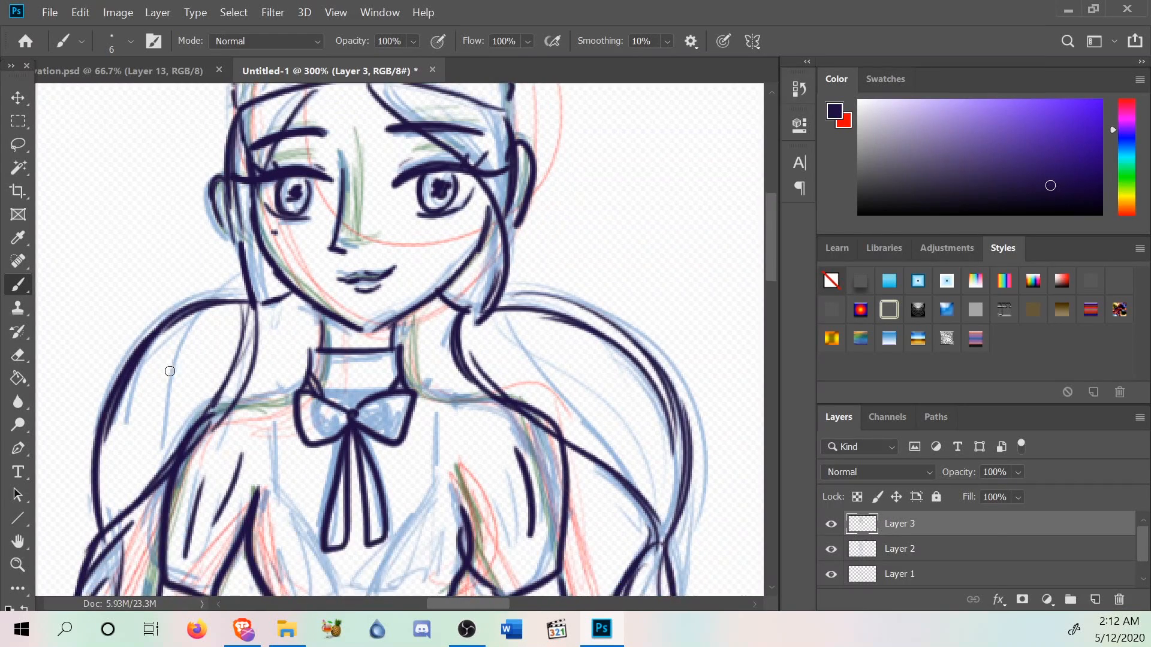
{"action": "scroll", "coordinate": [170, 371], "scroll_direction": "up", "scroll_amount": 5}
Ink the right-hand side of the bodice: vertical strap line, diagonal neckline edge and underbust seam.
{"action": "scroll", "coordinate": [170, 371], "scroll_direction": "down", "scroll_amount": 9}
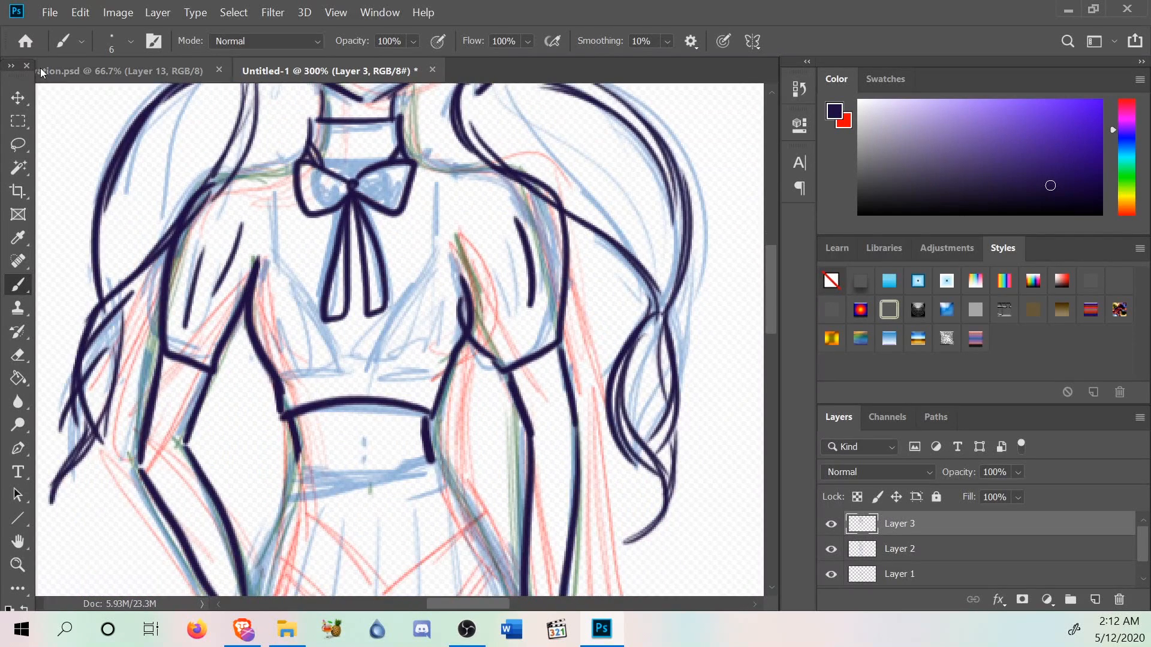
{"action": "mouse_move", "coordinate": [435, 240]}
{"action": "left_mouse_down"}
{"action": "mouse_move", "coordinate": [437, 180]}
{"action": "mouse_move", "coordinate": [439, 240]}
{"action": "mouse_move", "coordinate": [381, 325]}
{"action": "mouse_move", "coordinate": [427, 274]}
{"action": "mouse_move", "coordinate": [370, 360]}
{"action": "mouse_move", "coordinate": [440, 369]}
{"action": "left_mouse_up"}
{"action": "left_click_drag", "start_coordinate": [440, 252], "coordinate": [460, 294]}
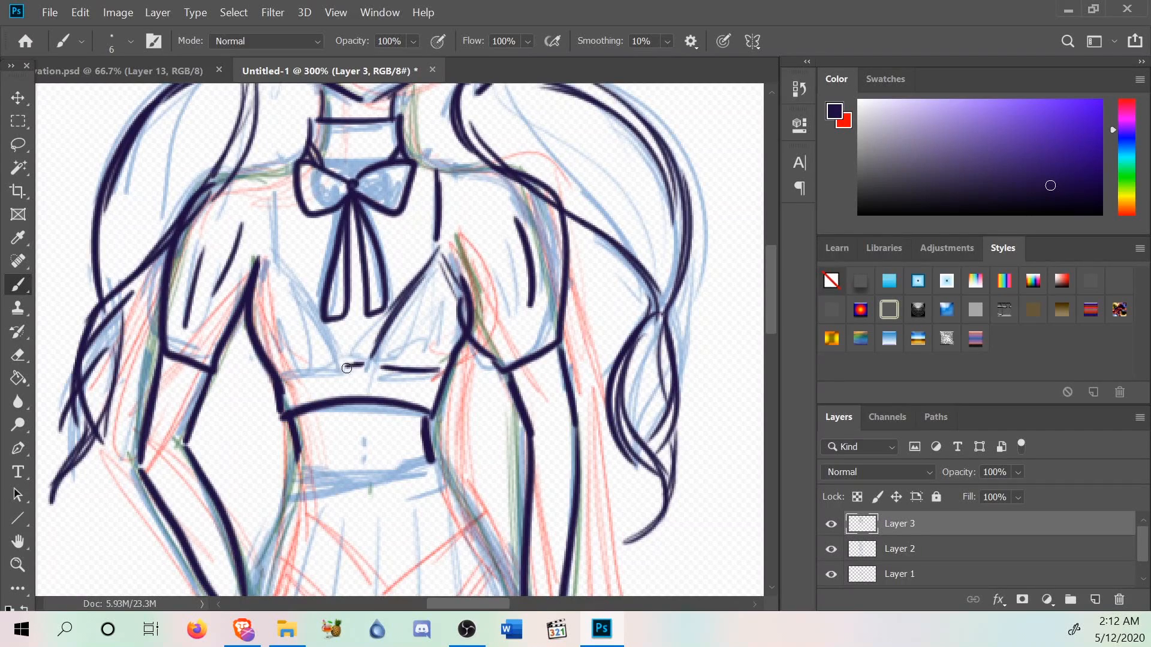
Ink the left-hand diagonal neckline edge, underbust seam and vertical strap line of the bodice.
{"action": "left_click_drag", "start_coordinate": [282, 285], "coordinate": [344, 360]}
{"action": "left_click_drag", "start_coordinate": [276, 271], "coordinate": [288, 286]}
{"action": "left_click_drag", "start_coordinate": [290, 372], "coordinate": [345, 370]}
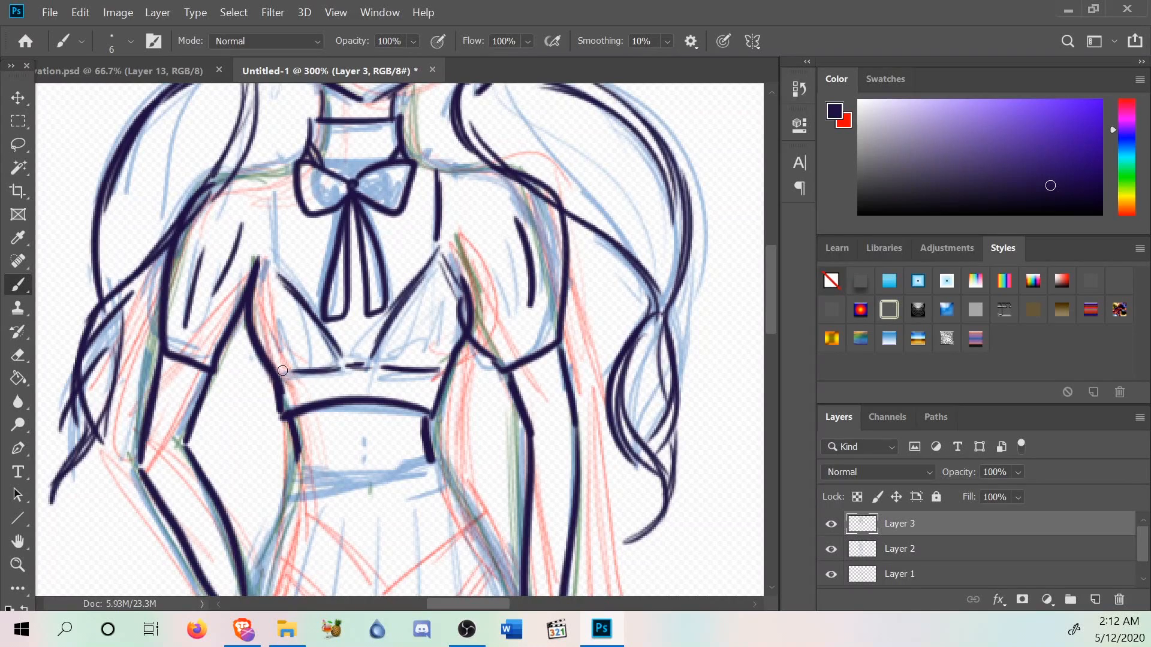
{"action": "mouse_move", "coordinate": [272, 217]}
{"action": "left_mouse_down"}
{"action": "mouse_move", "coordinate": [278, 265]}
{"action": "mouse_move", "coordinate": [271, 175]}
{"action": "mouse_move", "coordinate": [277, 279]}
{"action": "mouse_move", "coordinate": [264, 290]}
{"action": "mouse_move", "coordinate": [282, 273]}
{"action": "mouse_move", "coordinate": [249, 325]}
{"action": "mouse_move", "coordinate": [277, 271]}
{"action": "left_mouse_up"}
{"action": "scroll", "coordinate": [277, 271], "scroll_direction": "up", "scroll_amount": 5}
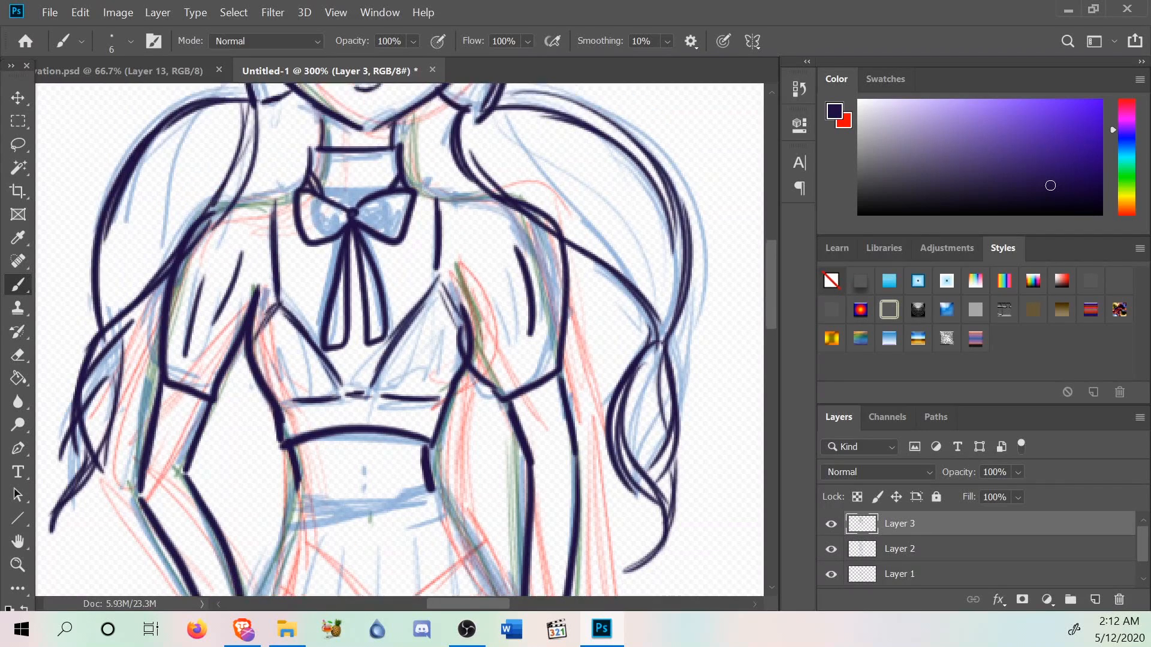
Ink the skirt's waistband with its small fold at the right-hand hip, and both side edges of the skirt.
{"action": "scroll", "coordinate": [212, 154], "scroll_direction": "down", "scroll_amount": 9}
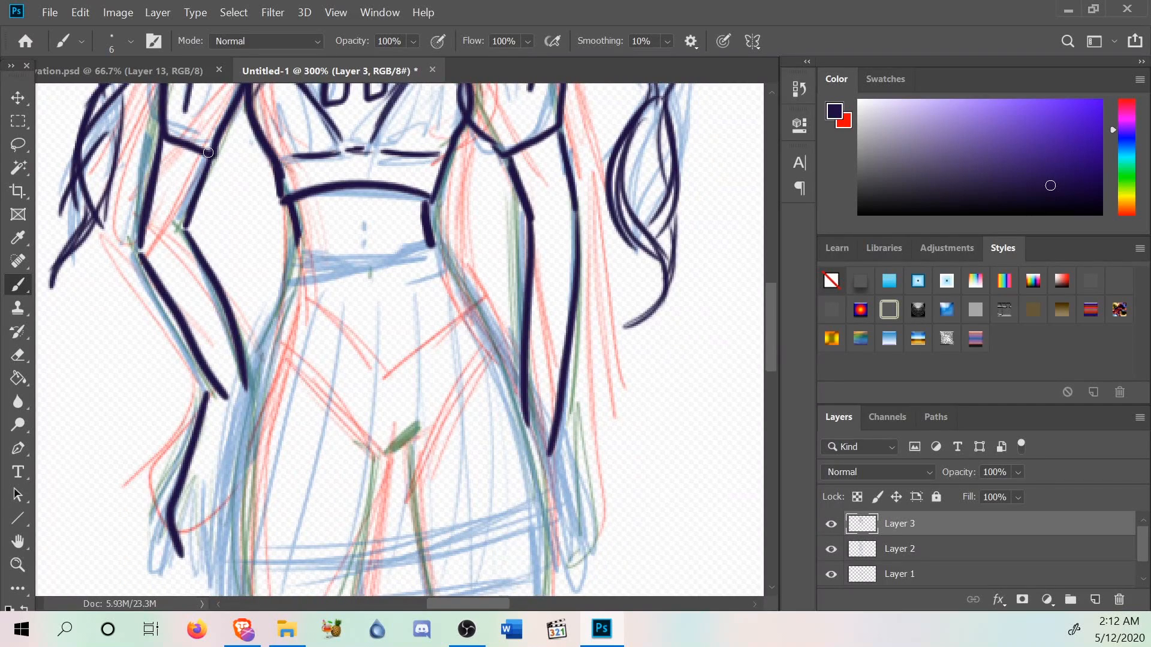
{"action": "mouse_move", "coordinate": [440, 252]}
{"action": "left_mouse_down"}
{"action": "mouse_move", "coordinate": [440, 287]}
{"action": "mouse_move", "coordinate": [429, 246]}
{"action": "mouse_move", "coordinate": [302, 260]}
{"action": "mouse_move", "coordinate": [234, 419]}
{"action": "left_mouse_up"}
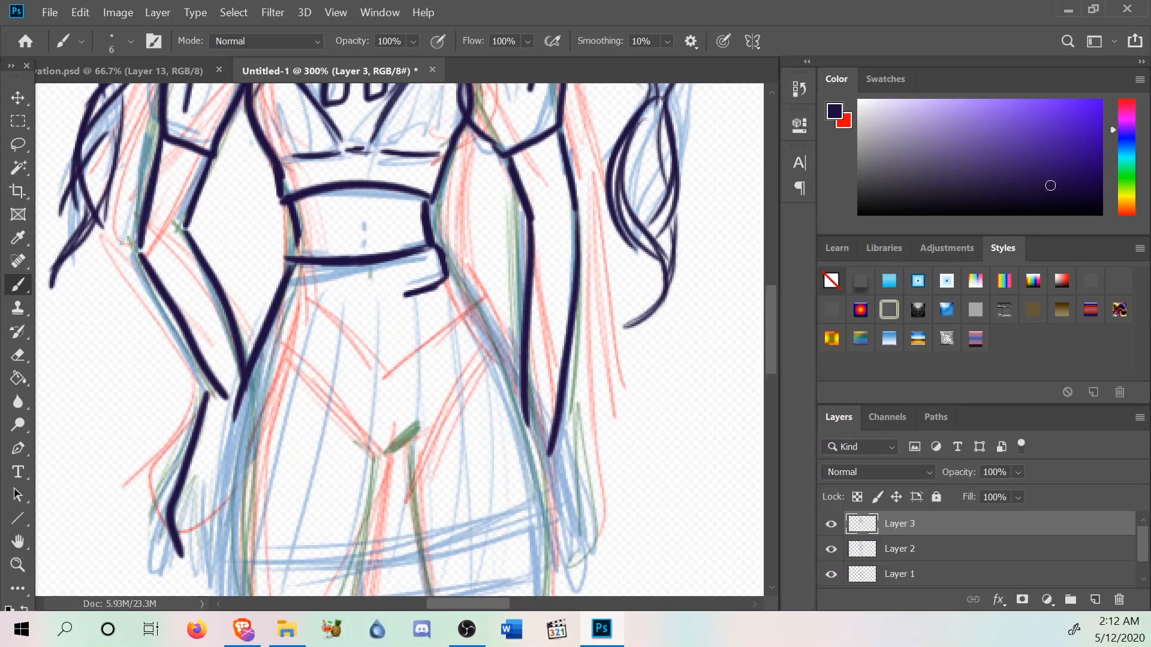
{"action": "scroll", "coordinate": [234, 420], "scroll_direction": "down", "scroll_amount": 3}
{"action": "mouse_move", "coordinate": [243, 329]}
{"action": "left_mouse_down"}
{"action": "mouse_move", "coordinate": [220, 483]}
{"action": "mouse_move", "coordinate": [228, 516]}
{"action": "left_mouse_up"}
{"action": "left_click_drag", "start_coordinate": [454, 189], "coordinate": [560, 481]}
{"action": "left_click_drag", "start_coordinate": [485, 258], "coordinate": [542, 480]}
Extend the skirt's left-hand edge downward and ink its slanted hem with several long strokes.
{"action": "scroll", "coordinate": [235, 278], "scroll_direction": "down", "scroll_amount": 4}
{"action": "left_click_drag", "start_coordinate": [235, 279], "coordinate": [220, 460]}
{"action": "mouse_move", "coordinate": [549, 384]}
{"action": "left_mouse_down"}
{"action": "mouse_move", "coordinate": [499, 411]}
{"action": "mouse_move", "coordinate": [421, 417]}
{"action": "mouse_move", "coordinate": [282, 455]}
{"action": "left_mouse_up"}
{"action": "mouse_move", "coordinate": [486, 399]}
{"action": "left_mouse_down"}
{"action": "mouse_move", "coordinate": [239, 437]}
{"action": "mouse_move", "coordinate": [233, 457]}
{"action": "mouse_move", "coordinate": [513, 399]}
{"action": "left_mouse_up"}
{"action": "scroll", "coordinate": [514, 400], "scroll_direction": "up", "scroll_amount": 3}
{"action": "scroll", "coordinate": [399, 339], "scroll_direction": "up", "scroll_amount": 4}
Ink short diagonal fold strokes at the centre of the skirt.
{"action": "scroll", "coordinate": [400, 340], "scroll_direction": "down", "scroll_amount": 5}
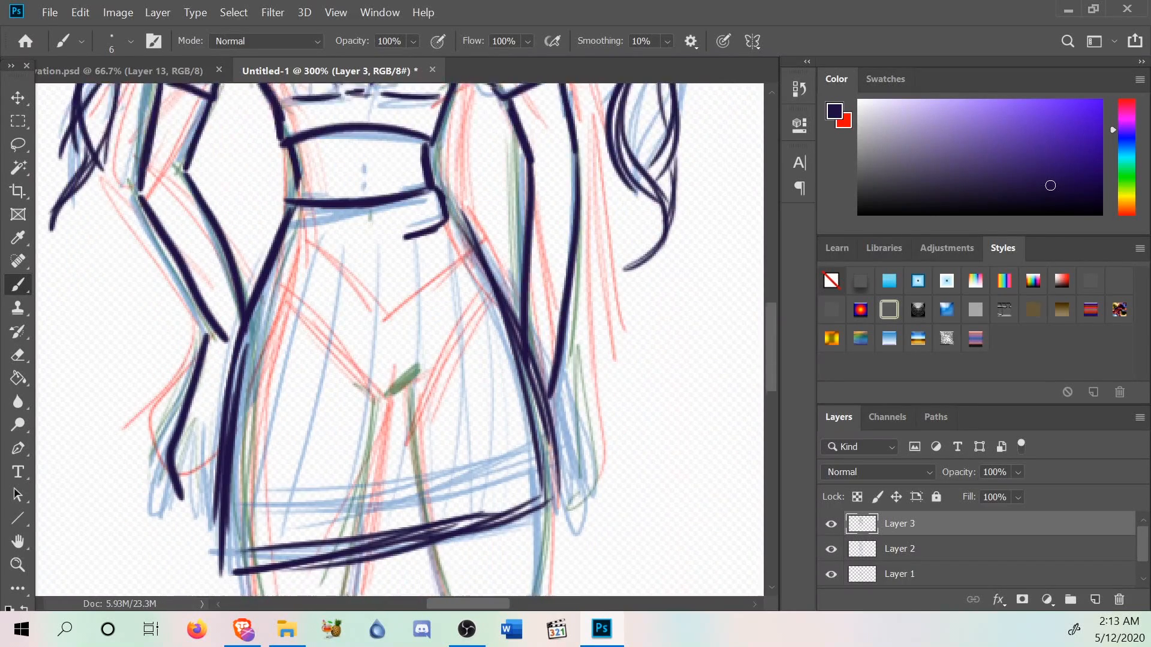
{"action": "left_click_drag", "start_coordinate": [386, 307], "coordinate": [425, 272]}
{"action": "left_click_drag", "start_coordinate": [378, 309], "coordinate": [424, 259]}
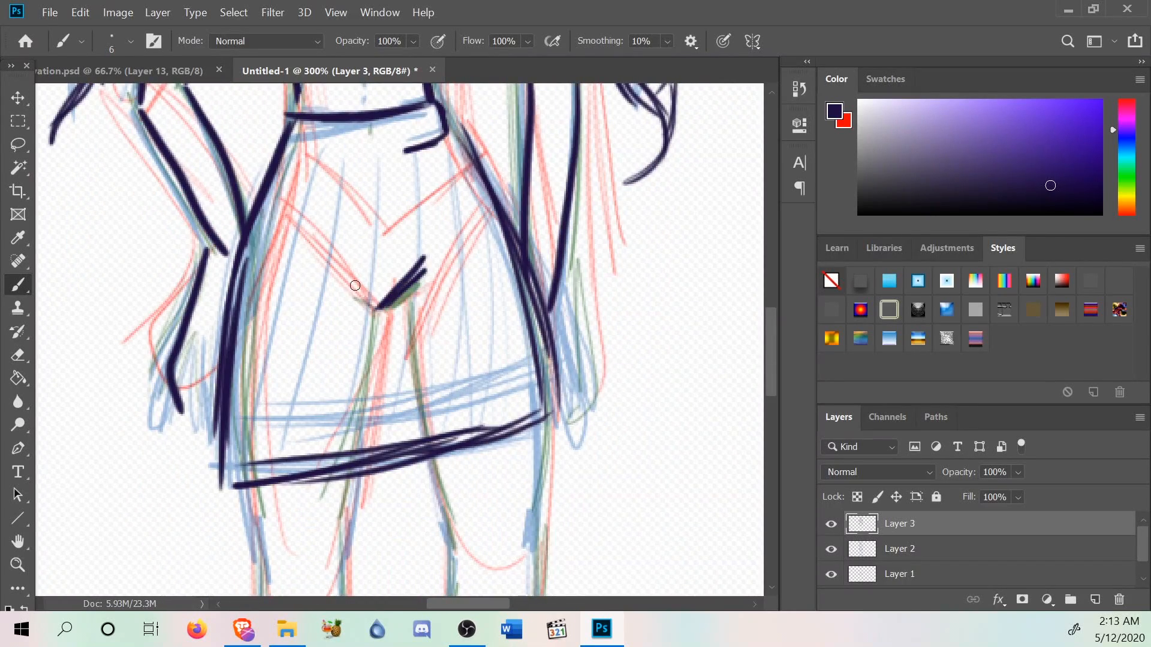
{"action": "scroll", "coordinate": [355, 286], "scroll_direction": "up", "scroll_amount": 6}
{"action": "scroll", "coordinate": [311, 465], "scroll_direction": "up", "scroll_amount": 10}
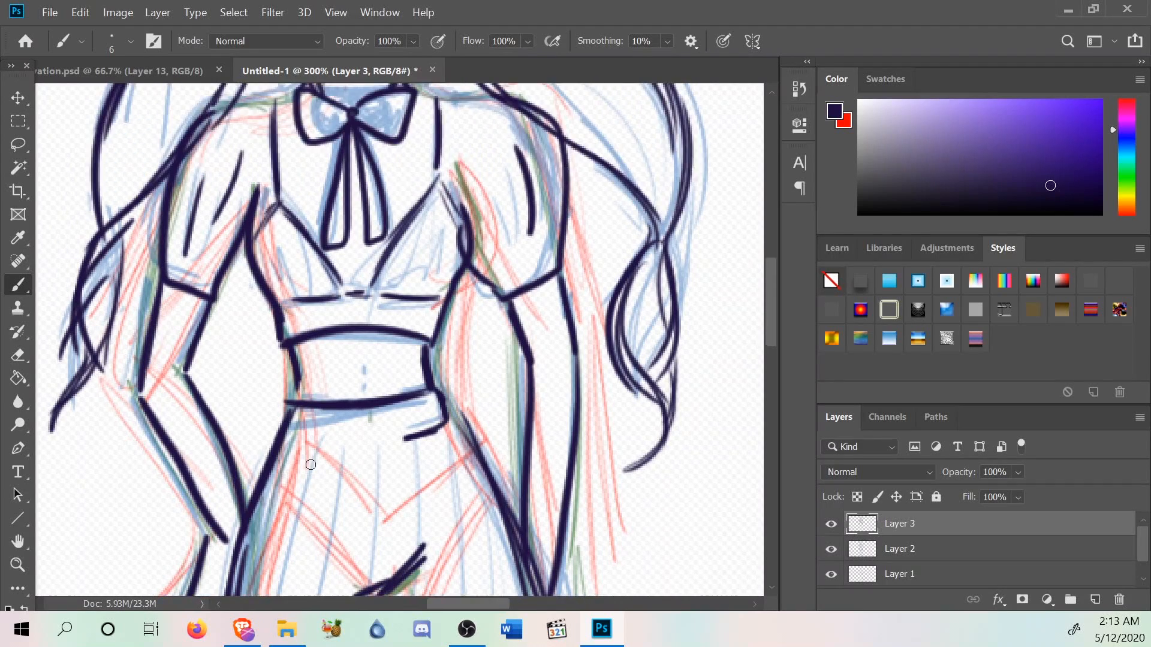
{"action": "scroll", "coordinate": [312, 465], "scroll_direction": "down", "scroll_amount": 16}
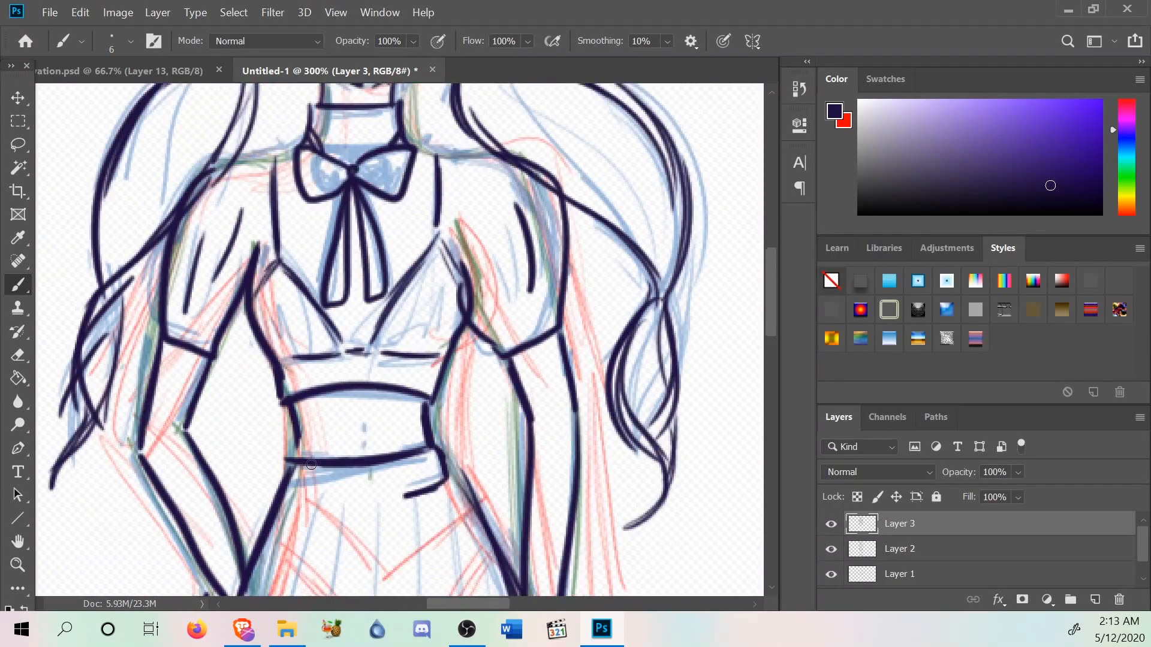
Ink both edges of the two legs from the skirt hem past the knees to the sock tops.
{"action": "scroll", "coordinate": [311, 465], "scroll_direction": "down", "scroll_amount": 4}
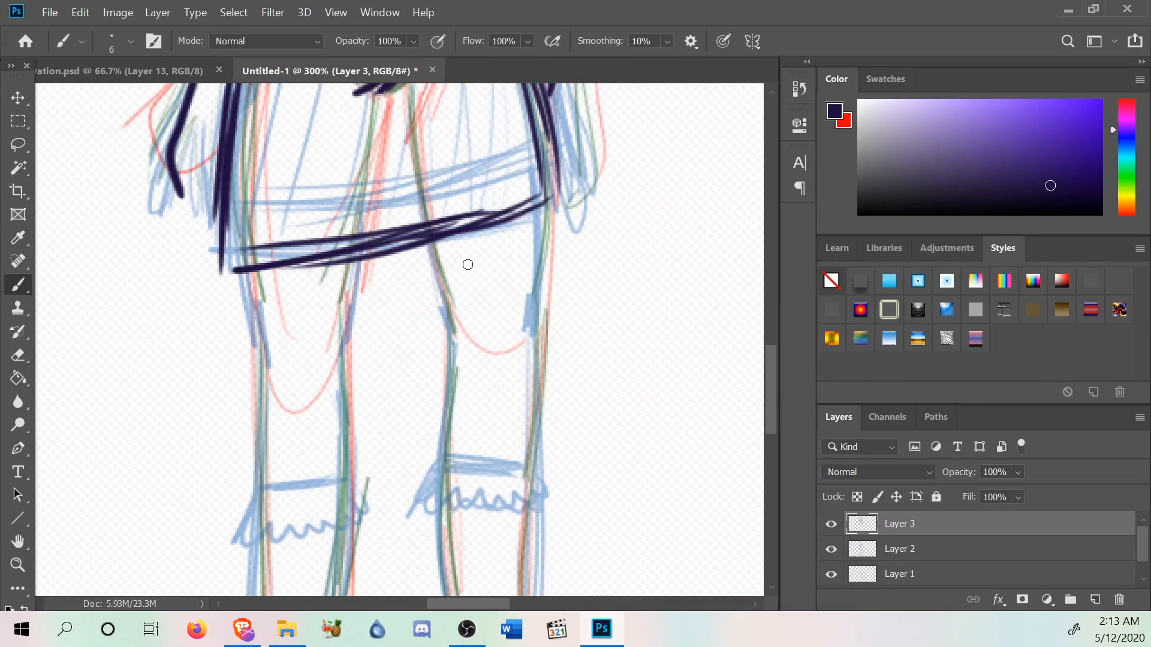
{"action": "left_click_drag", "start_coordinate": [454, 327], "coordinate": [430, 239]}
{"action": "left_click_drag", "start_coordinate": [530, 324], "coordinate": [544, 202]}
{"action": "left_click_drag", "start_coordinate": [530, 297], "coordinate": [544, 203]}
{"action": "left_click_drag", "start_coordinate": [451, 329], "coordinate": [442, 450]}
{"action": "left_click_drag", "start_coordinate": [533, 323], "coordinate": [519, 484]}
{"action": "mouse_move", "coordinate": [344, 483]}
{"action": "left_mouse_down"}
{"action": "mouse_move", "coordinate": [341, 353]}
{"action": "mouse_move", "coordinate": [346, 479]}
{"action": "left_mouse_up"}
{"action": "left_click_drag", "start_coordinate": [347, 258], "coordinate": [342, 354]}
{"action": "mouse_move", "coordinate": [239, 270]}
{"action": "left_mouse_down"}
{"action": "mouse_move", "coordinate": [272, 380]}
{"action": "mouse_move", "coordinate": [259, 468]}
{"action": "left_mouse_up"}
{"action": "left_click_drag", "start_coordinate": [263, 363], "coordinate": [259, 494]}
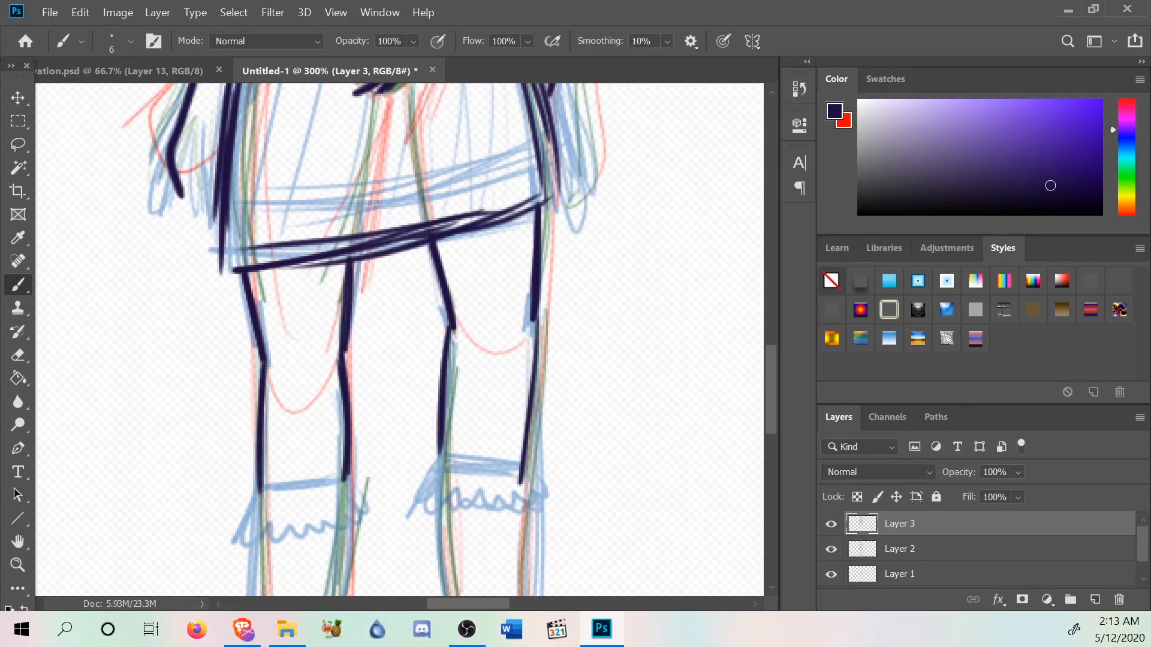
Ink the top bands and scalloped ruffle cuffs of the socks on both legs.
{"action": "scroll", "coordinate": [399, 340], "scroll_direction": "down", "scroll_amount": 5}
{"action": "mouse_move", "coordinate": [346, 329]}
{"action": "left_mouse_down"}
{"action": "mouse_move", "coordinate": [242, 352]}
{"action": "mouse_move", "coordinate": [253, 343]}
{"action": "mouse_move", "coordinate": [237, 400]}
{"action": "mouse_move", "coordinate": [254, 382]}
{"action": "mouse_move", "coordinate": [259, 397]}
{"action": "mouse_move", "coordinate": [272, 384]}
{"action": "mouse_move", "coordinate": [280, 397]}
{"action": "mouse_move", "coordinate": [366, 375]}
{"action": "mouse_move", "coordinate": [347, 333]}
{"action": "left_mouse_up"}
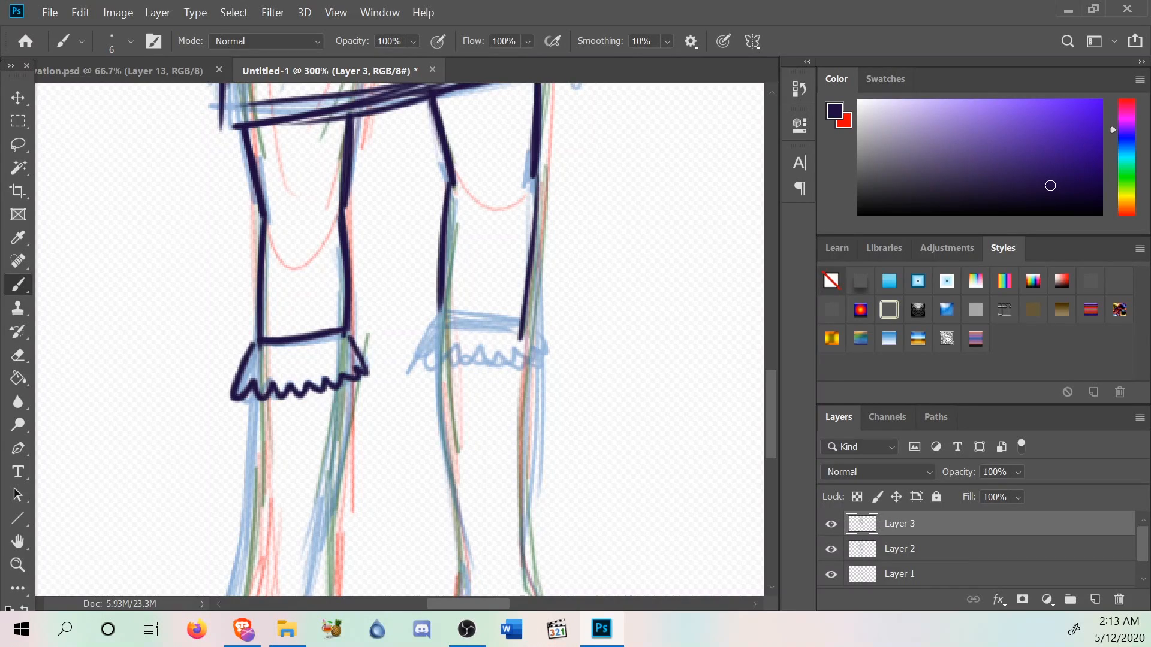
{"action": "mouse_move", "coordinate": [439, 324]}
{"action": "left_mouse_down"}
{"action": "mouse_move", "coordinate": [419, 369]}
{"action": "mouse_move", "coordinate": [452, 357]}
{"action": "mouse_move", "coordinate": [535, 364]}
{"action": "mouse_move", "coordinate": [525, 326]}
{"action": "mouse_move", "coordinate": [434, 305]}
{"action": "left_mouse_up"}
{"action": "scroll", "coordinate": [434, 305], "scroll_direction": "down", "scroll_amount": 3}
{"action": "scroll", "coordinate": [399, 340], "scroll_direction": "down", "scroll_amount": 2}
{"action": "mouse_move", "coordinate": [444, 201]}
{"action": "left_mouse_down"}
{"action": "mouse_move", "coordinate": [474, 396]}
{"action": "mouse_move", "coordinate": [460, 485]}
{"action": "left_mouse_up"}
{"action": "left_click_drag", "start_coordinate": [525, 202], "coordinate": [542, 424]}
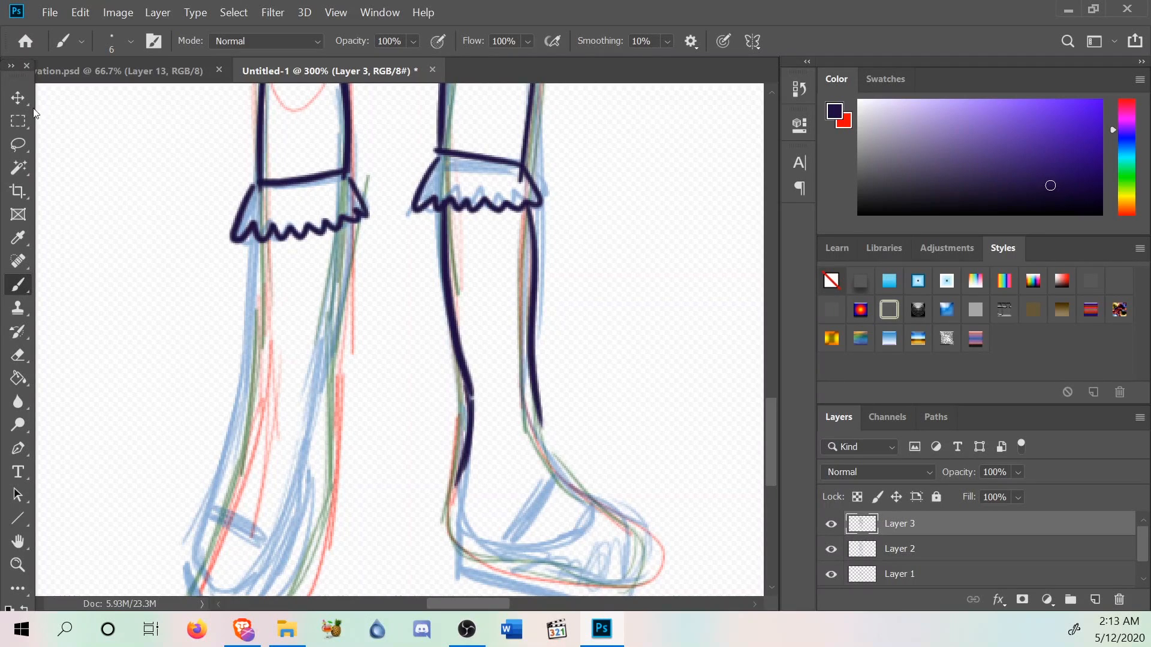
{"action": "left_click", "coordinate": [77, 12]}
{"action": "left_click", "coordinate": [138, 24]}
{"action": "left_click", "coordinate": [70, 14]}
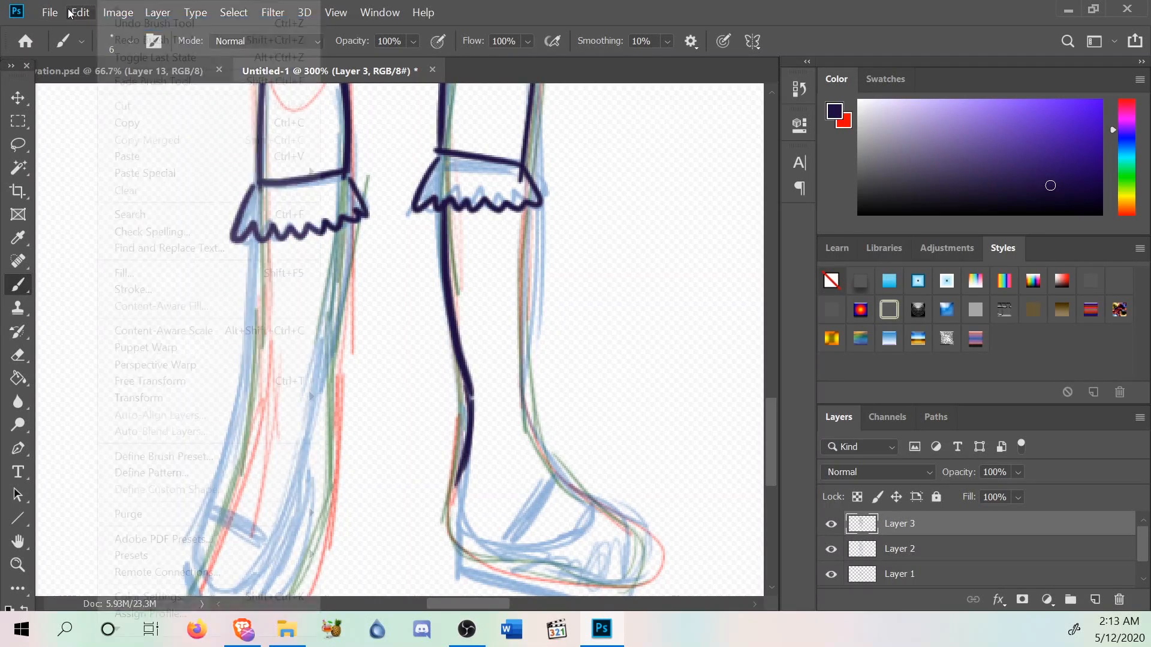
{"action": "left_click", "coordinate": [101, 23]}
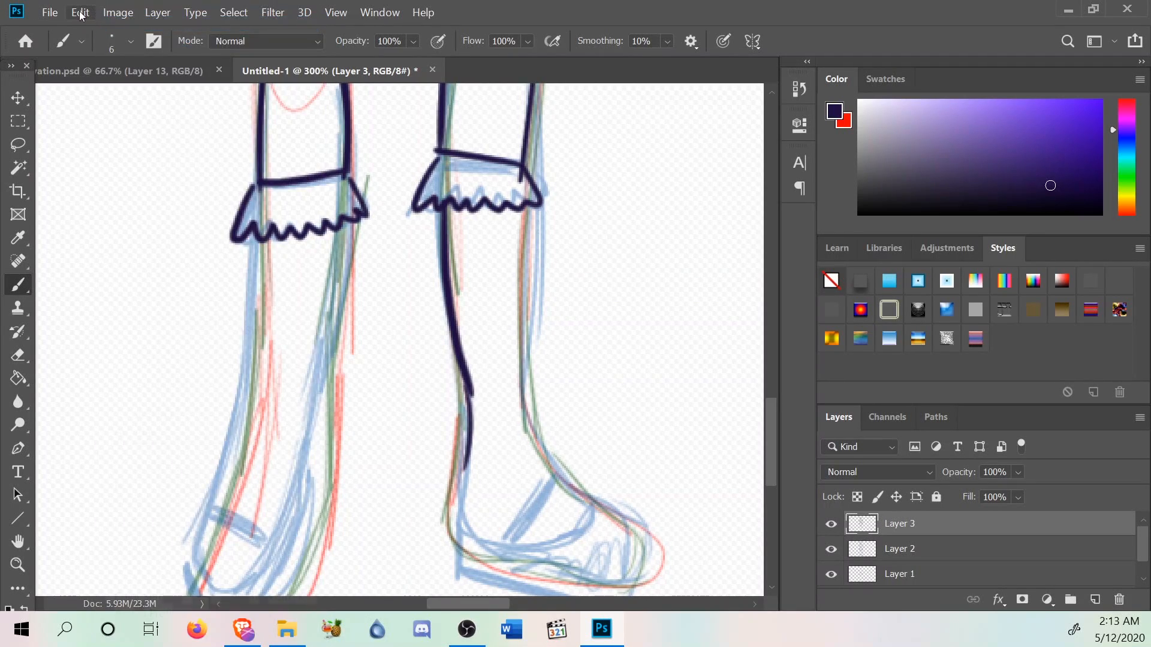
{"action": "left_click", "coordinate": [80, 13]}
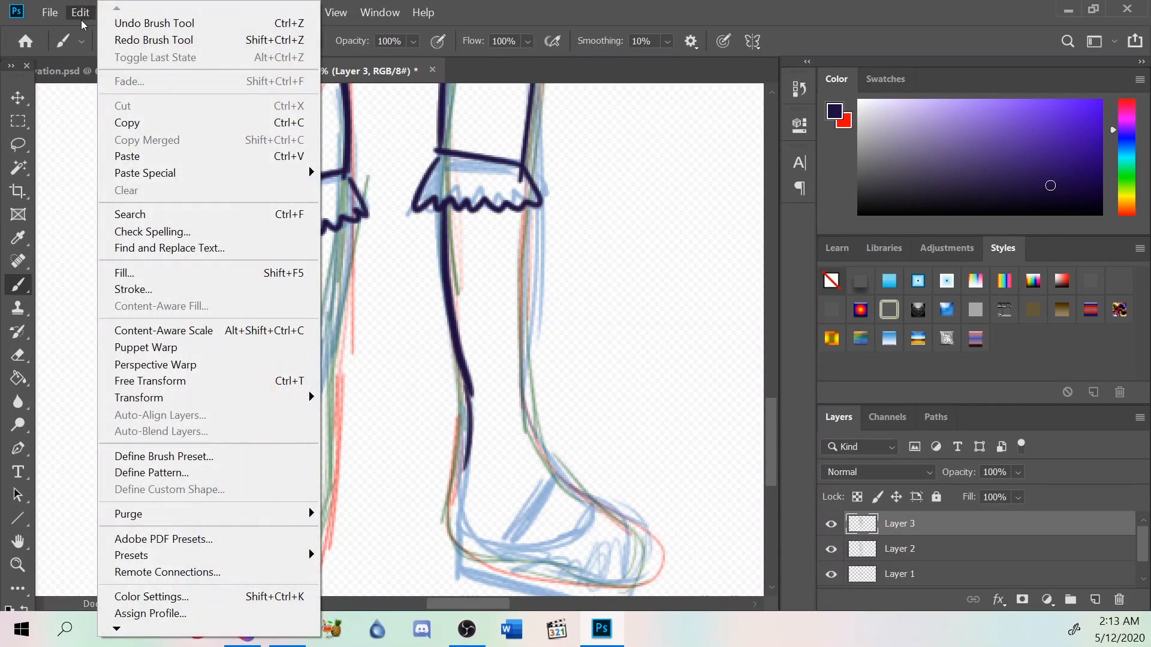
{"action": "left_click", "coordinate": [106, 23]}
{"action": "left_click", "coordinate": [79, 13]}
{"action": "left_click", "coordinate": [102, 23]}
{"action": "left_click", "coordinate": [80, 12]}
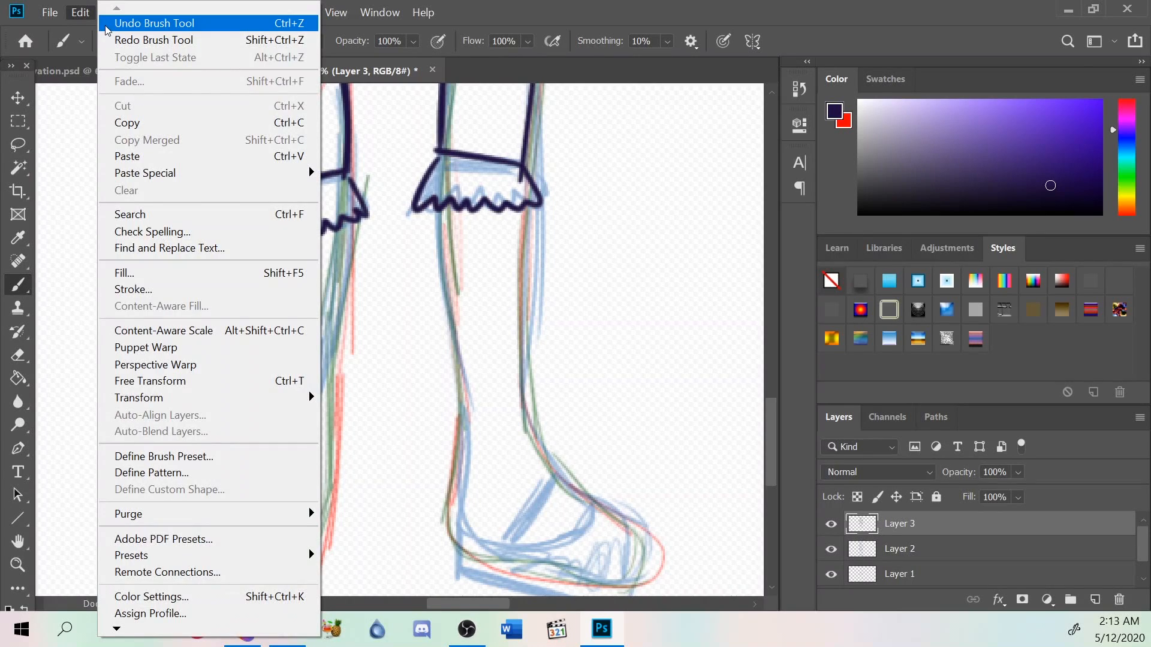
{"action": "left_click", "coordinate": [673, 5]}
Ink the right-hand leg's outer edge below the ruffle and continue around the foot, toe and heel to the ankle.
{"action": "scroll", "coordinate": [666, 266], "scroll_direction": "up", "scroll_amount": 1}
{"action": "scroll", "coordinate": [666, 266], "scroll_direction": "up", "scroll_amount": 4}
{"action": "scroll", "coordinate": [666, 281], "scroll_direction": "down", "scroll_amount": 5}
{"action": "mouse_move", "coordinate": [512, 220]}
{"action": "left_mouse_down"}
{"action": "mouse_move", "coordinate": [515, 420]}
{"action": "mouse_move", "coordinate": [518, 390]}
{"action": "mouse_move", "coordinate": [569, 482]}
{"action": "mouse_move", "coordinate": [528, 428]}
{"action": "mouse_move", "coordinate": [596, 512]}
{"action": "left_mouse_up"}
{"action": "scroll", "coordinate": [597, 512], "scroll_direction": "down", "scroll_amount": 9}
{"action": "mouse_move", "coordinate": [597, 382]}
{"action": "left_mouse_down"}
{"action": "mouse_move", "coordinate": [635, 406]}
{"action": "mouse_move", "coordinate": [641, 444]}
{"action": "mouse_move", "coordinate": [599, 463]}
{"action": "mouse_move", "coordinate": [482, 417]}
{"action": "mouse_move", "coordinate": [459, 399]}
{"action": "mouse_move", "coordinate": [451, 360]}
{"action": "left_mouse_up"}
{"action": "scroll", "coordinate": [454, 390], "scroll_direction": "up", "scroll_amount": 4}
{"action": "mouse_move", "coordinate": [450, 442]}
{"action": "left_mouse_down"}
{"action": "mouse_move", "coordinate": [460, 369]}
{"action": "mouse_move", "coordinate": [448, 430]}
{"action": "mouse_move", "coordinate": [455, 320]}
{"action": "mouse_move", "coordinate": [460, 358]}
{"action": "mouse_move", "coordinate": [457, 270]}
{"action": "left_mouse_up"}
{"action": "left_click_drag", "start_coordinate": [451, 324], "coordinate": [423, 171]}
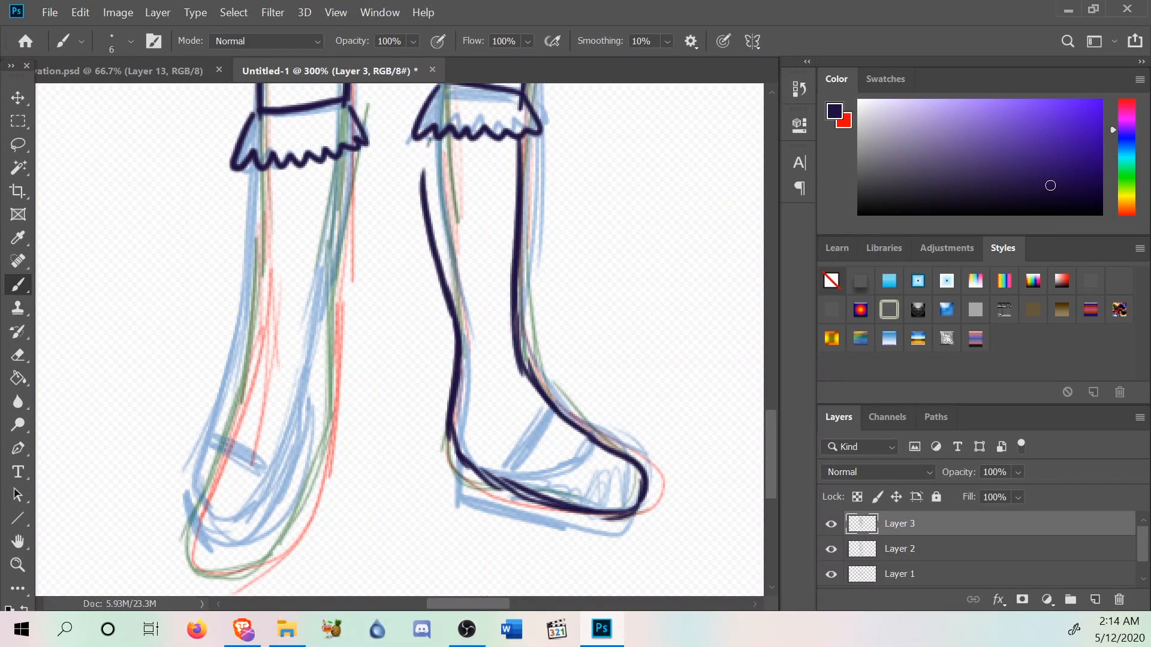
{"action": "scroll", "coordinate": [399, 340], "scroll_direction": "up", "scroll_amount": 5}
{"action": "left_click", "coordinate": [80, 12]}
{"action": "left_click", "coordinate": [112, 23]}
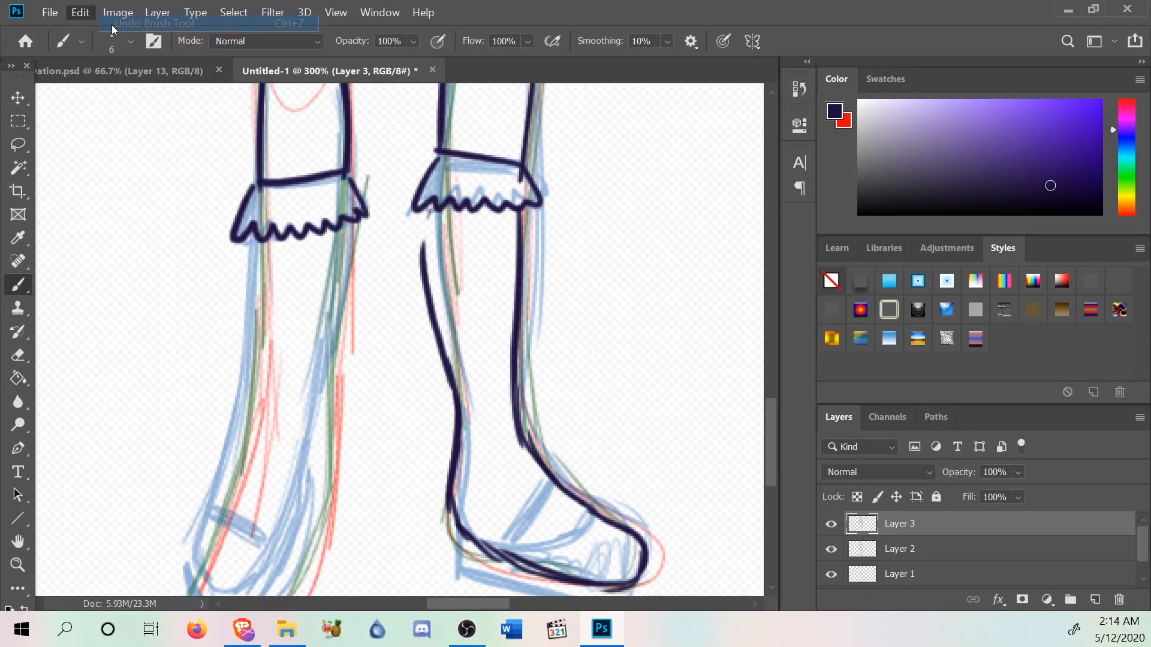
{"action": "left_click", "coordinate": [81, 12]}
{"action": "left_click", "coordinate": [112, 24]}
{"action": "left_click", "coordinate": [80, 12]}
{"action": "left_click", "coordinate": [111, 24]}
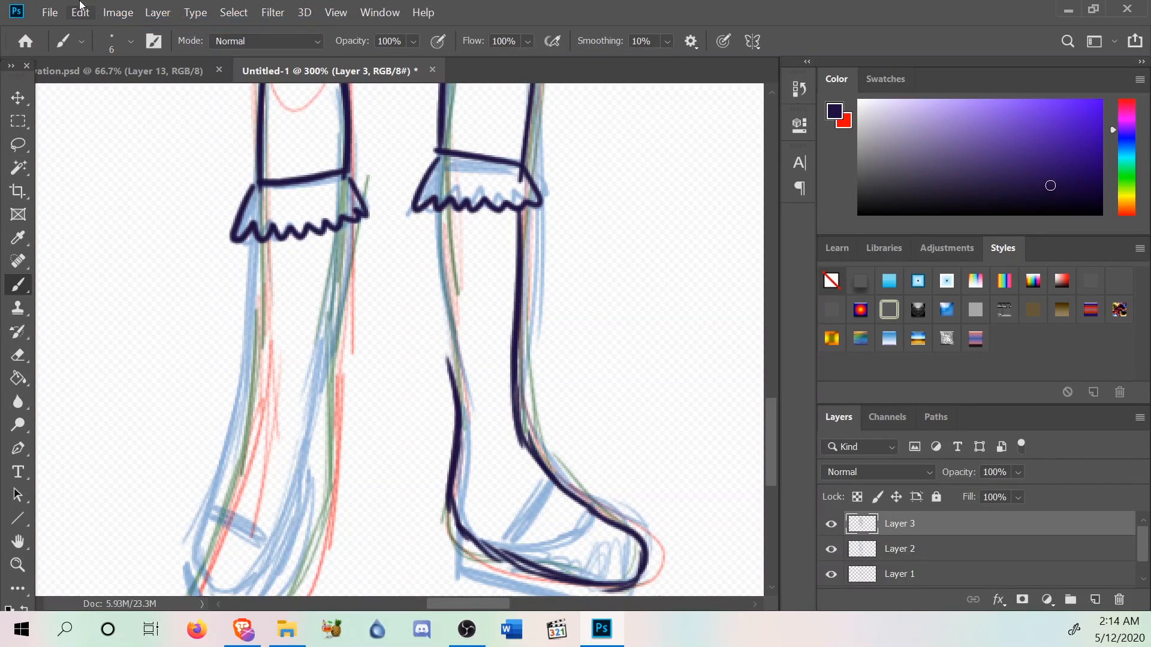
{"action": "left_click_drag", "start_coordinate": [440, 305], "coordinate": [449, 373]}
{"action": "left_click_drag", "start_coordinate": [432, 275], "coordinate": [447, 366]}
{"action": "mouse_move", "coordinate": [440, 217]}
{"action": "left_mouse_down"}
{"action": "mouse_move", "coordinate": [429, 289]}
{"action": "mouse_move", "coordinate": [441, 353]}
{"action": "left_mouse_up"}
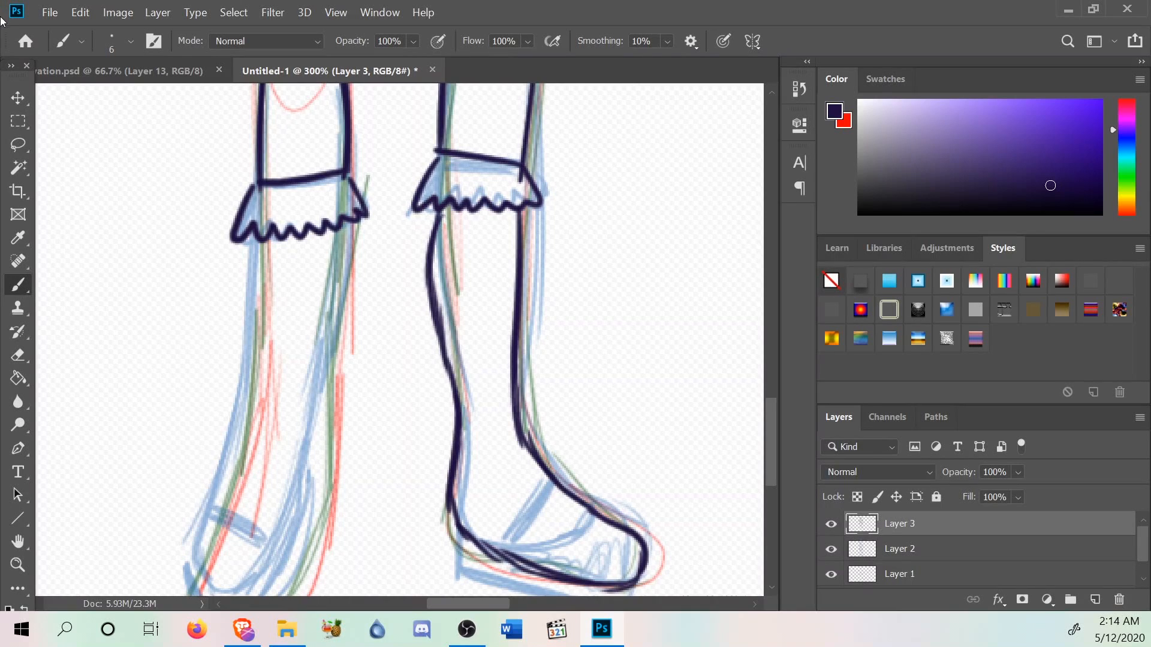
{"action": "left_click", "coordinate": [81, 10]}
{"action": "left_click", "coordinate": [108, 24]}
{"action": "left_click", "coordinate": [94, 12]}
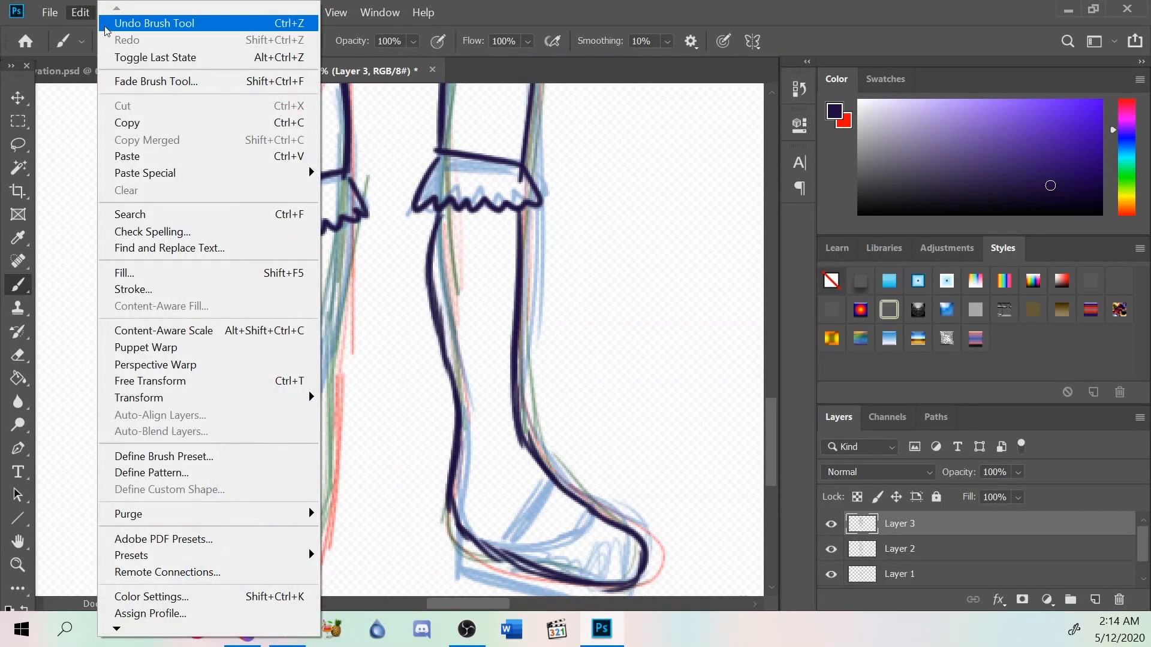
{"action": "left_click", "coordinate": [109, 24]}
{"action": "left_click", "coordinate": [90, 12]}
{"action": "left_click", "coordinate": [112, 24]}
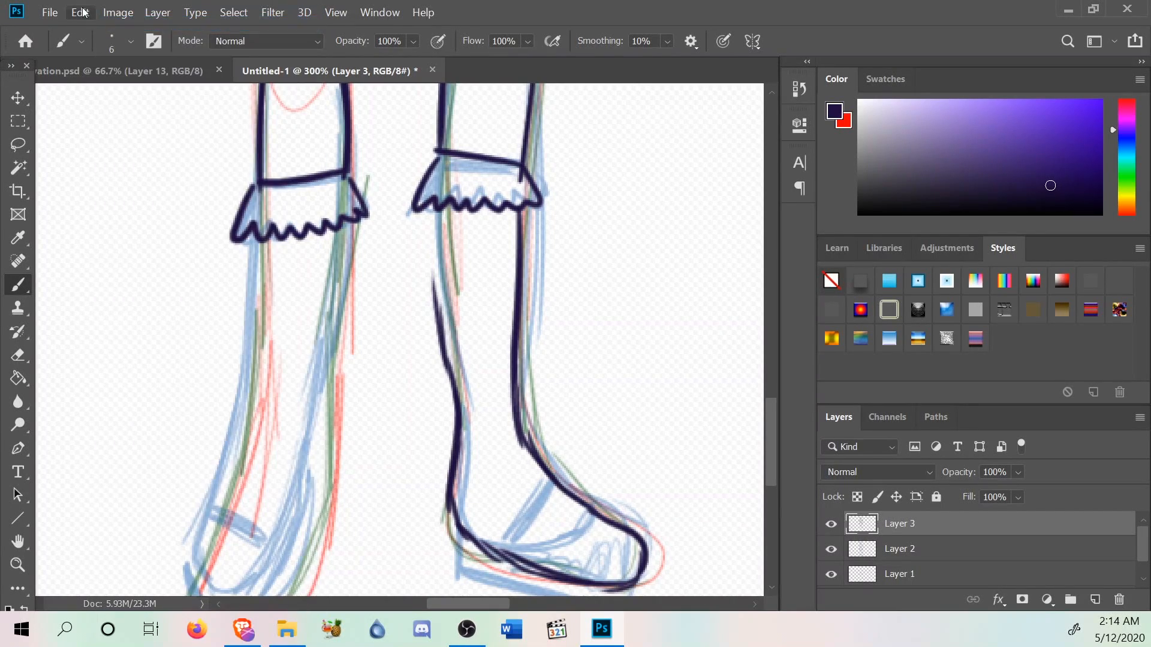
{"action": "left_click", "coordinate": [84, 12]}
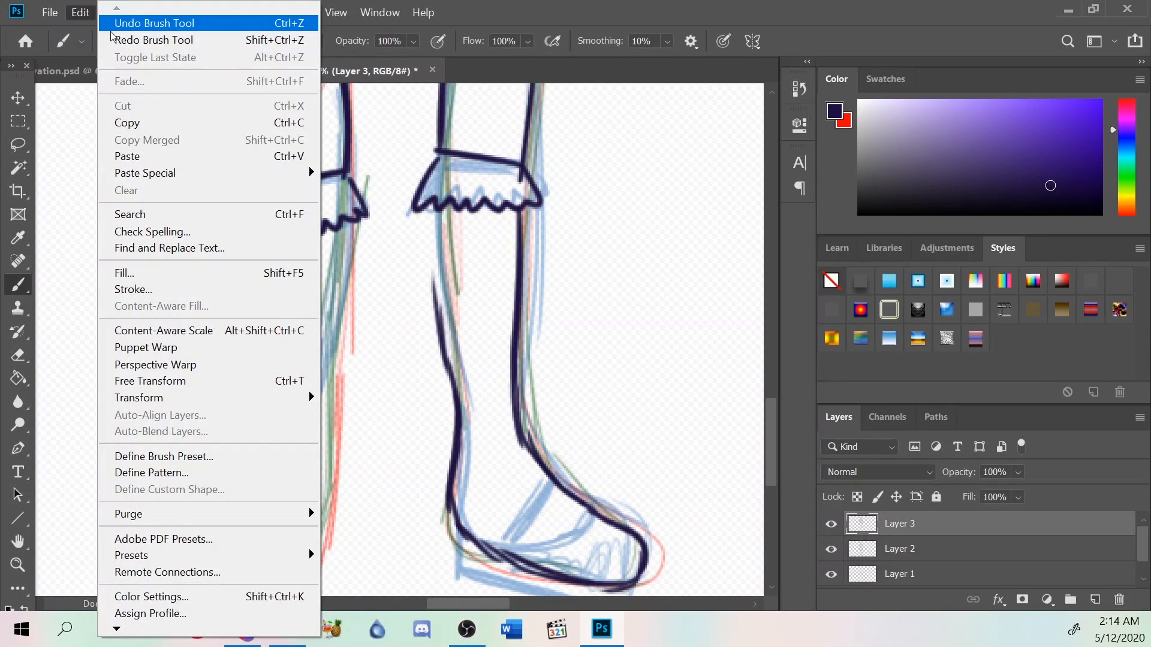
{"action": "left_click", "coordinate": [112, 23]}
{"action": "left_click", "coordinate": [73, 15]}
{"action": "left_click", "coordinate": [105, 25]}
{"action": "left_click", "coordinate": [73, 15]}
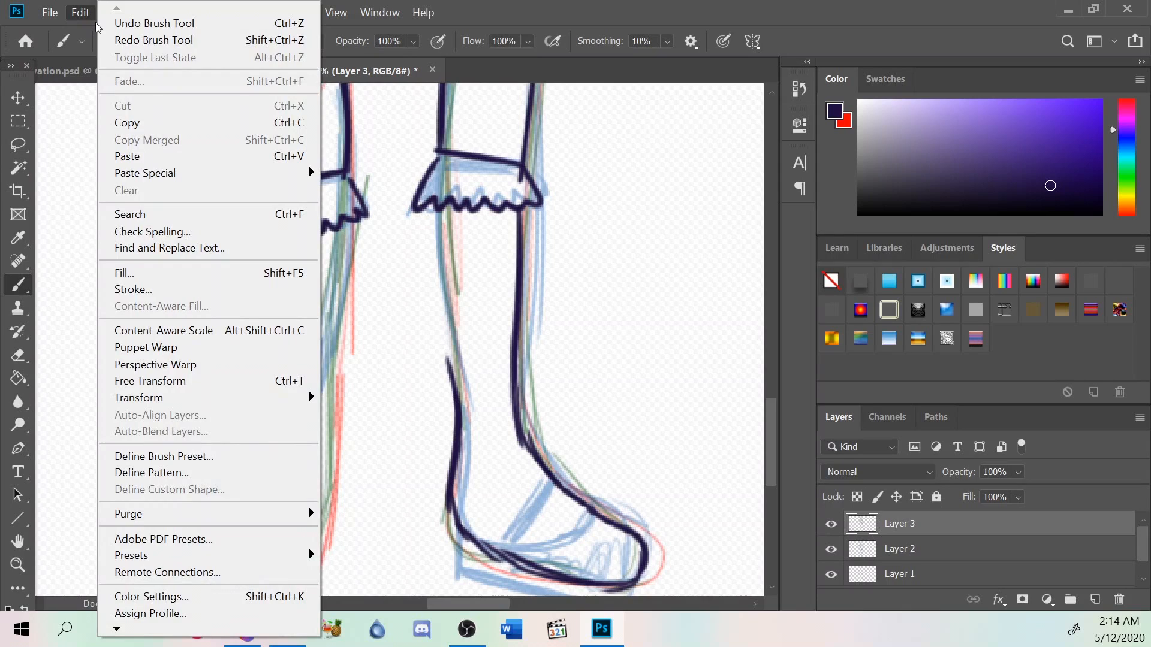
{"action": "left_click", "coordinate": [95, 22]}
{"action": "left_click", "coordinate": [72, 19]}
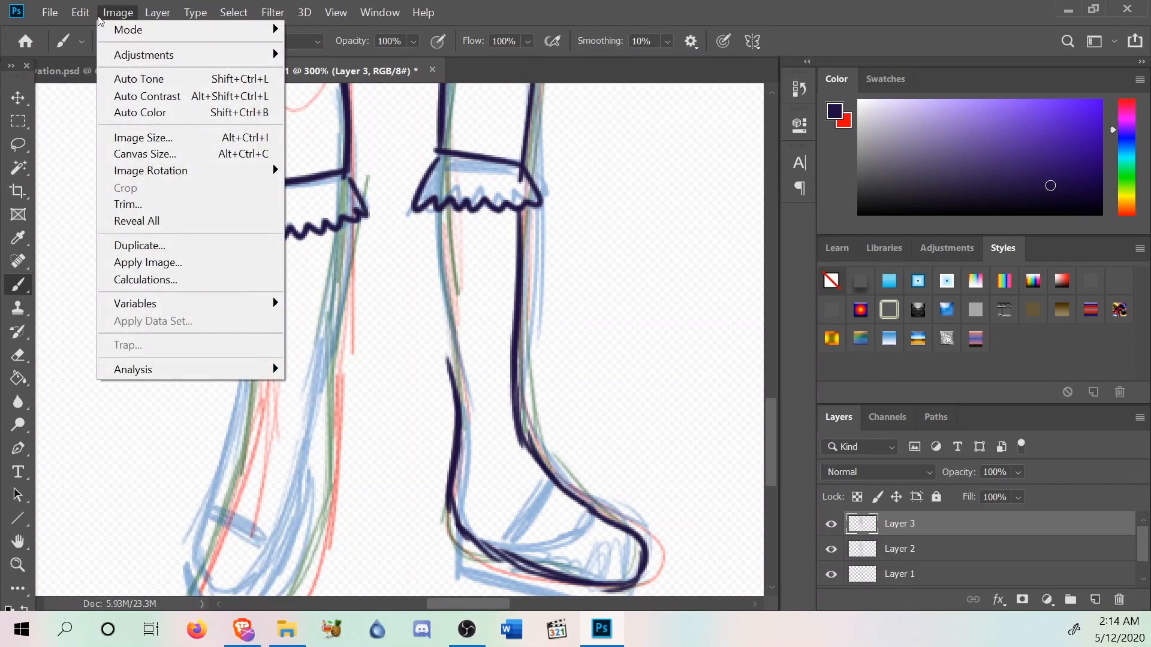
{"action": "left_click", "coordinate": [116, 23]}
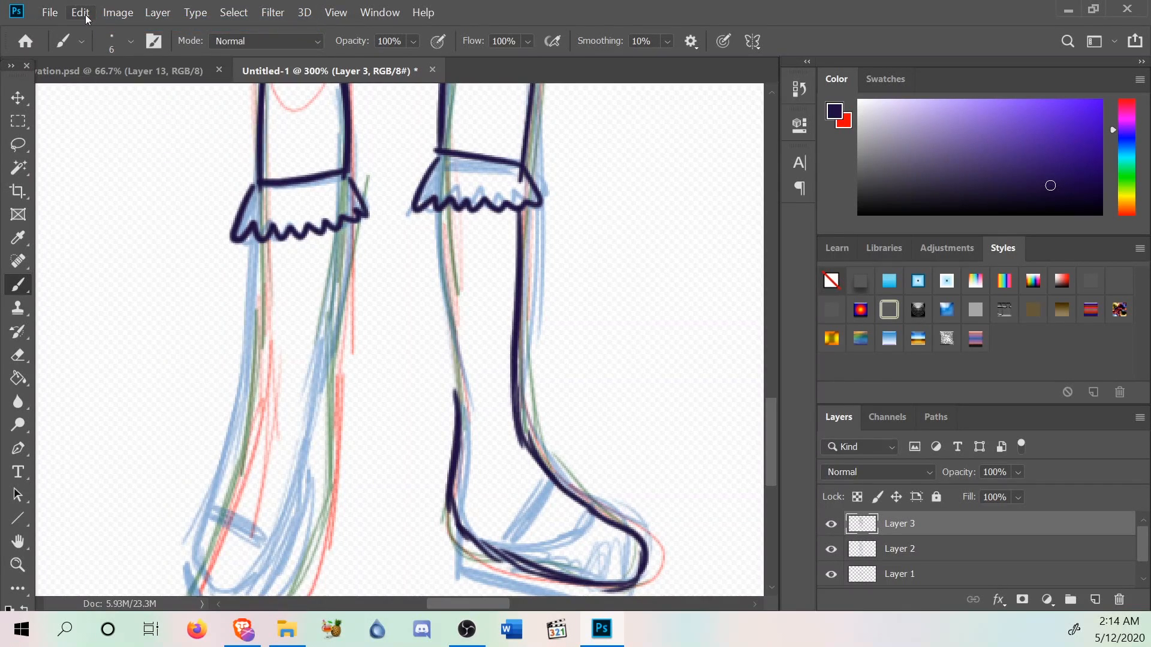
{"action": "left_click", "coordinate": [73, 13]}
{"action": "left_click", "coordinate": [137, 22]}
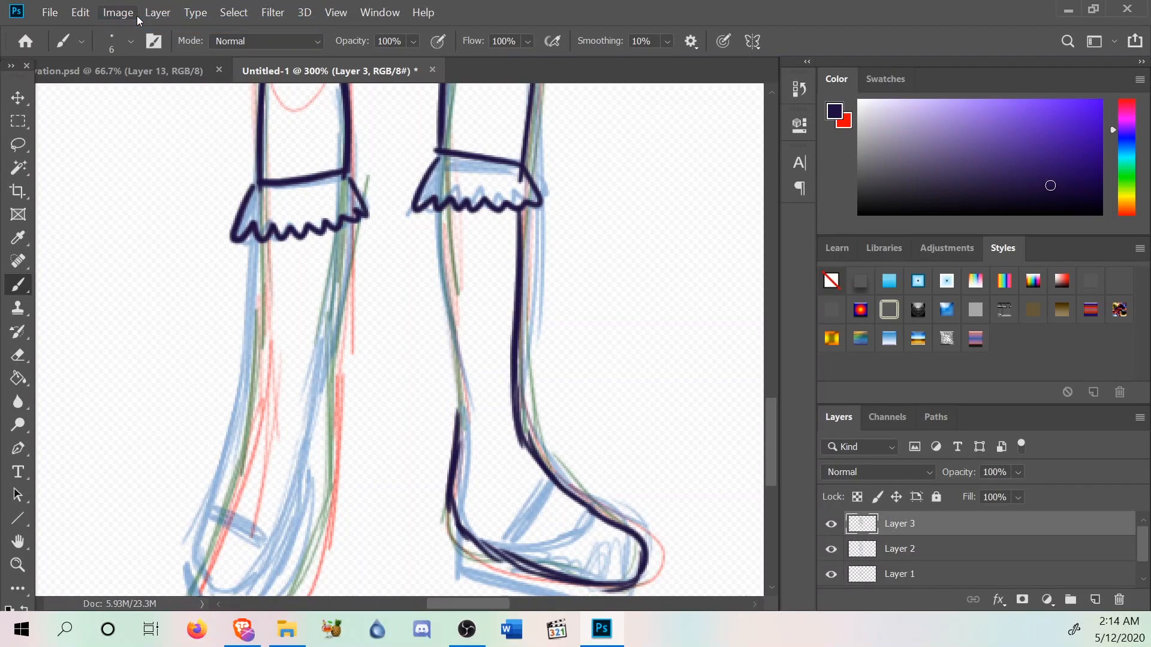
Ink the right-hand leg's inner calf edge from the ruffle down to the ankle with overlapping strokes.
{"action": "left_click_drag", "start_coordinate": [433, 210], "coordinate": [429, 279]}
{"action": "left_click_drag", "start_coordinate": [434, 211], "coordinate": [448, 360]}
{"action": "left_click_drag", "start_coordinate": [433, 254], "coordinate": [458, 415]}
{"action": "left_click_drag", "start_coordinate": [438, 297], "coordinate": [455, 447]}
{"action": "left_click_drag", "start_coordinate": [455, 373], "coordinate": [450, 449]}
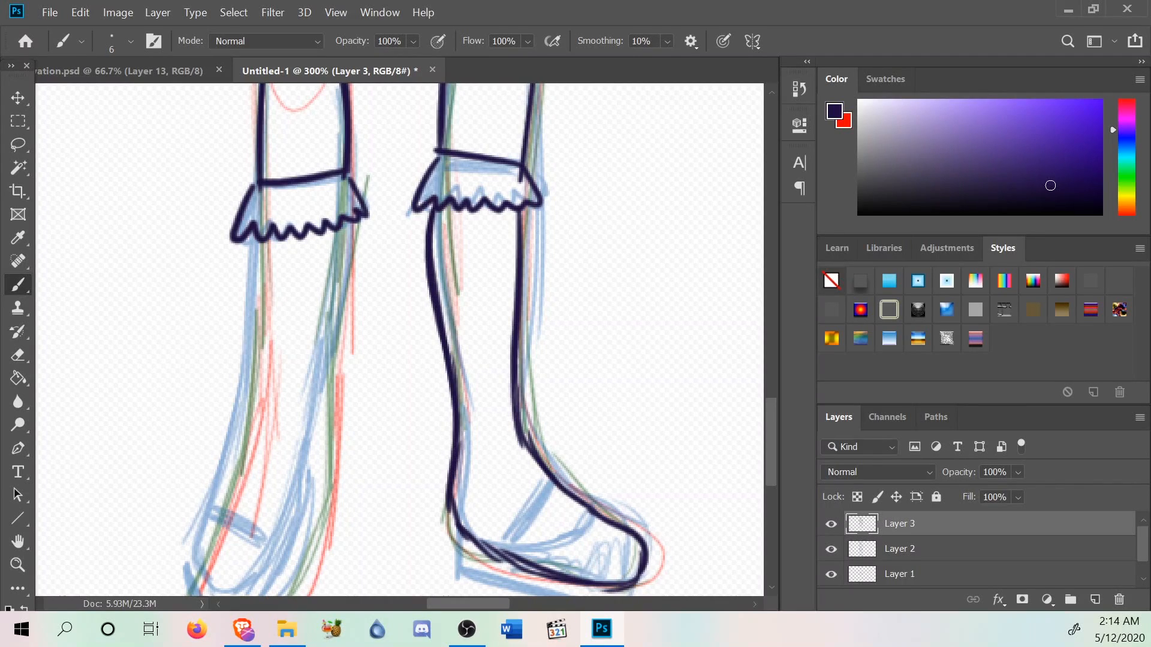
Ink both edges of the left-hand lower leg and the rounded outline of its foot.
{"action": "mouse_move", "coordinate": [346, 217]}
{"action": "left_mouse_down"}
{"action": "mouse_move", "coordinate": [324, 379]}
{"action": "mouse_move", "coordinate": [335, 249]}
{"action": "mouse_move", "coordinate": [306, 429]}
{"action": "left_mouse_up"}
{"action": "left_click_drag", "start_coordinate": [254, 244], "coordinate": [224, 451]}
{"action": "scroll", "coordinate": [224, 451], "scroll_direction": "down", "scroll_amount": 1}
{"action": "mouse_move", "coordinate": [237, 405]}
{"action": "left_mouse_down"}
{"action": "mouse_move", "coordinate": [191, 527]}
{"action": "mouse_move", "coordinate": [212, 558]}
{"action": "mouse_move", "coordinate": [189, 554]}
{"action": "mouse_move", "coordinate": [248, 563]}
{"action": "mouse_move", "coordinate": [208, 573]}
{"action": "mouse_move", "coordinate": [285, 501]}
{"action": "left_mouse_up"}
{"action": "left_click_drag", "start_coordinate": [248, 567], "coordinate": [311, 460]}
{"action": "left_click_drag", "start_coordinate": [284, 519], "coordinate": [308, 420]}
{"action": "left_click_drag", "start_coordinate": [296, 481], "coordinate": [307, 400]}
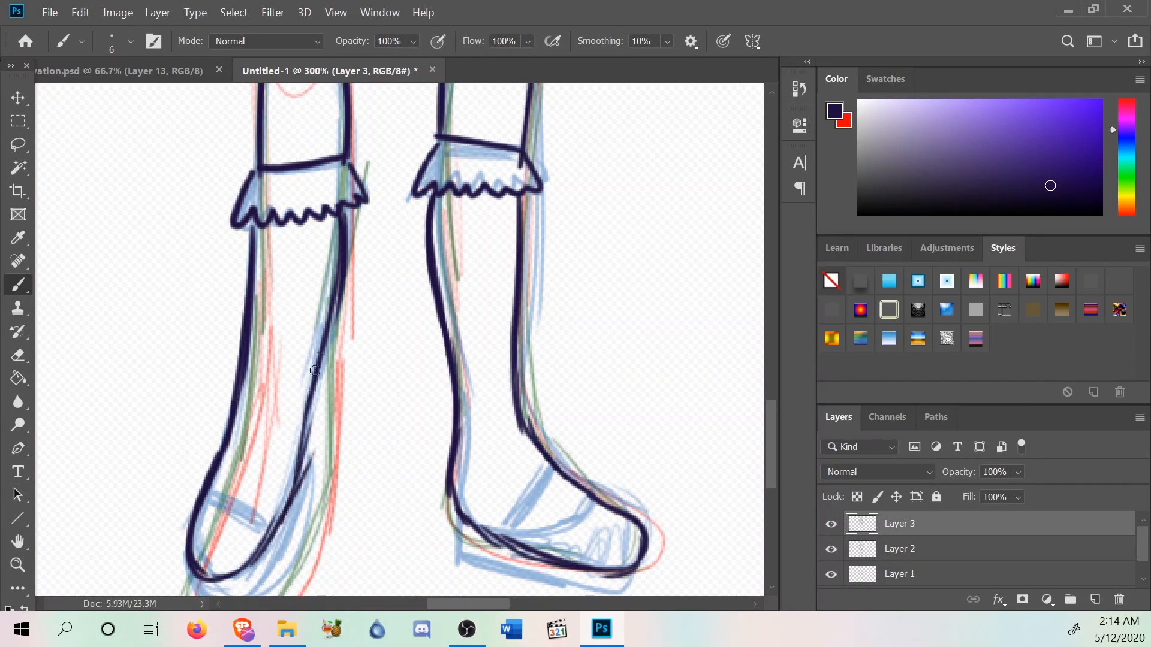
Ink the right-hand shoe's platform sole, its diagonal ankle strap and the curved toe opening.
{"action": "scroll", "coordinate": [313, 375], "scroll_direction": "down", "scroll_amount": 3}
{"action": "scroll", "coordinate": [310, 456], "scroll_direction": "up", "scroll_amount": 20}
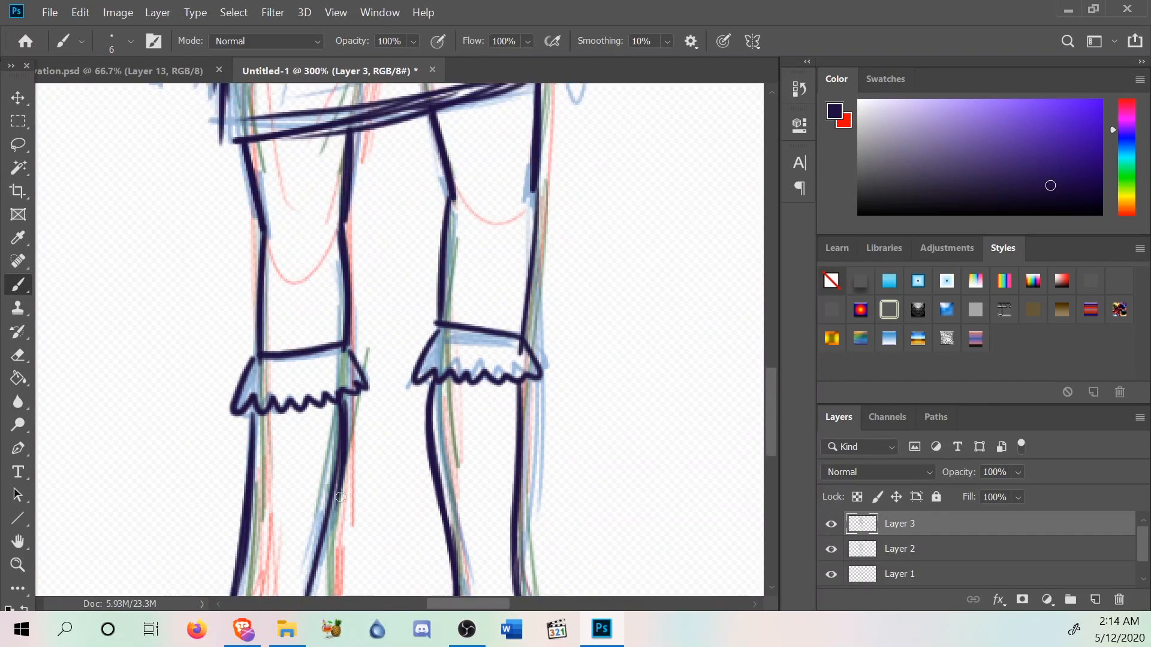
{"action": "scroll", "coordinate": [342, 498], "scroll_direction": "down", "scroll_amount": 20}
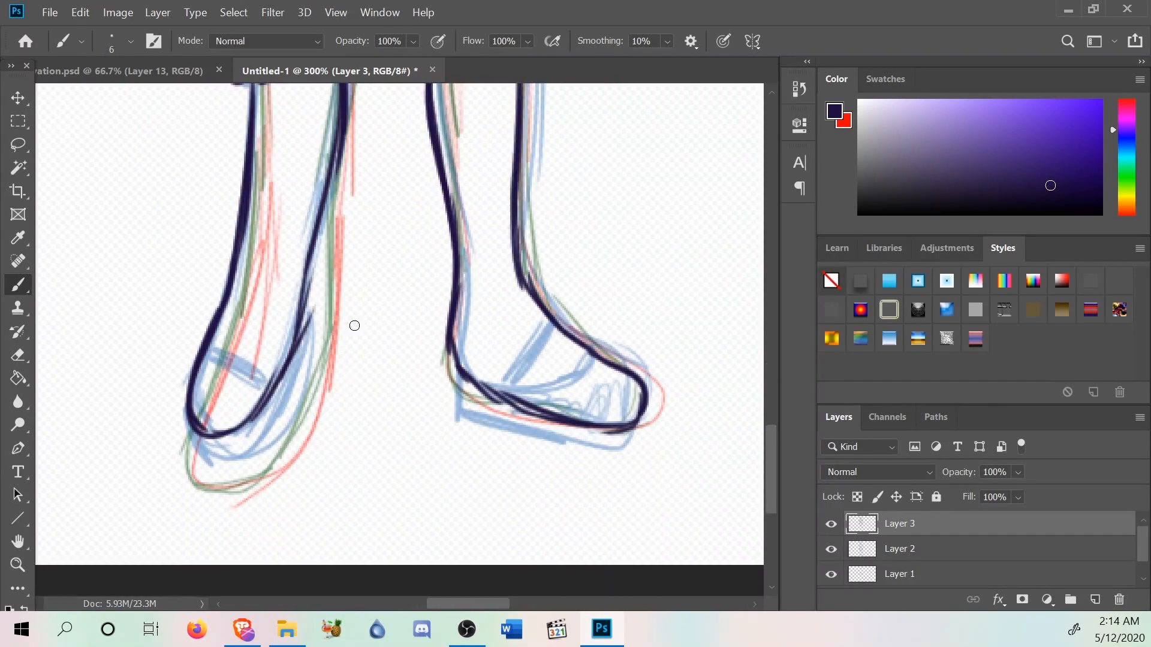
{"action": "mouse_move", "coordinate": [449, 355]}
{"action": "left_mouse_down"}
{"action": "mouse_move", "coordinate": [450, 413]}
{"action": "mouse_move", "coordinate": [491, 438]}
{"action": "mouse_move", "coordinate": [618, 454]}
{"action": "mouse_move", "coordinate": [645, 411]}
{"action": "left_mouse_up"}
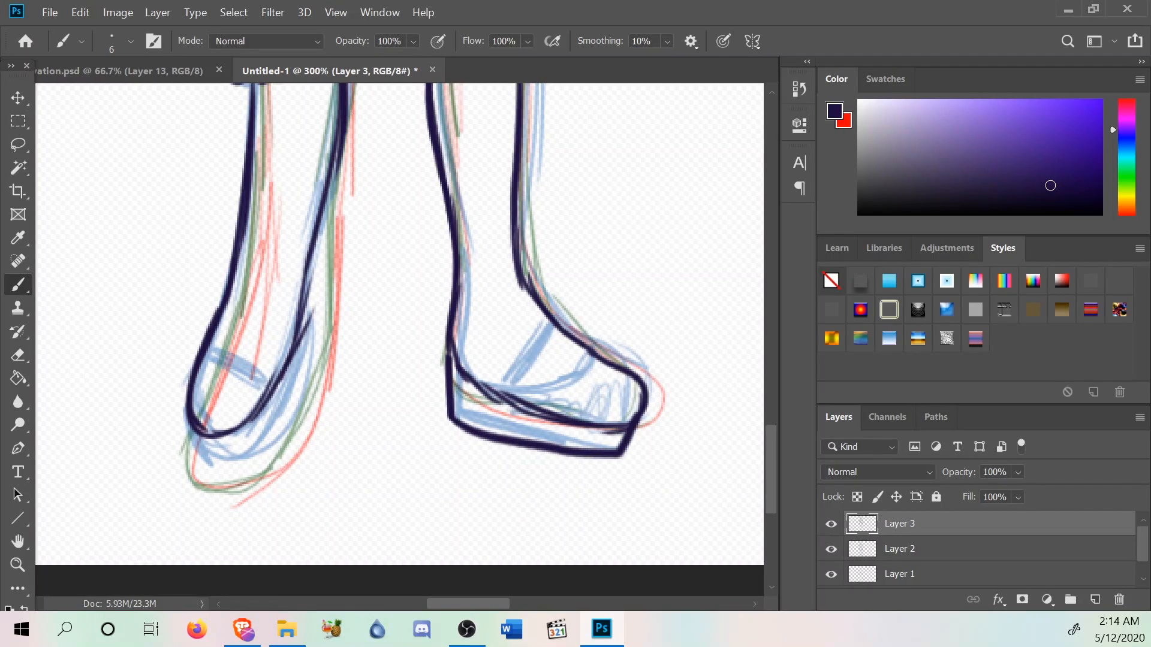
{"action": "mouse_move", "coordinate": [595, 357]}
{"action": "left_mouse_down"}
{"action": "mouse_move", "coordinate": [558, 393]}
{"action": "mouse_move", "coordinate": [489, 384]}
{"action": "mouse_move", "coordinate": [507, 382]}
{"action": "mouse_move", "coordinate": [550, 324]}
{"action": "mouse_move", "coordinate": [520, 401]}
{"action": "left_mouse_up"}
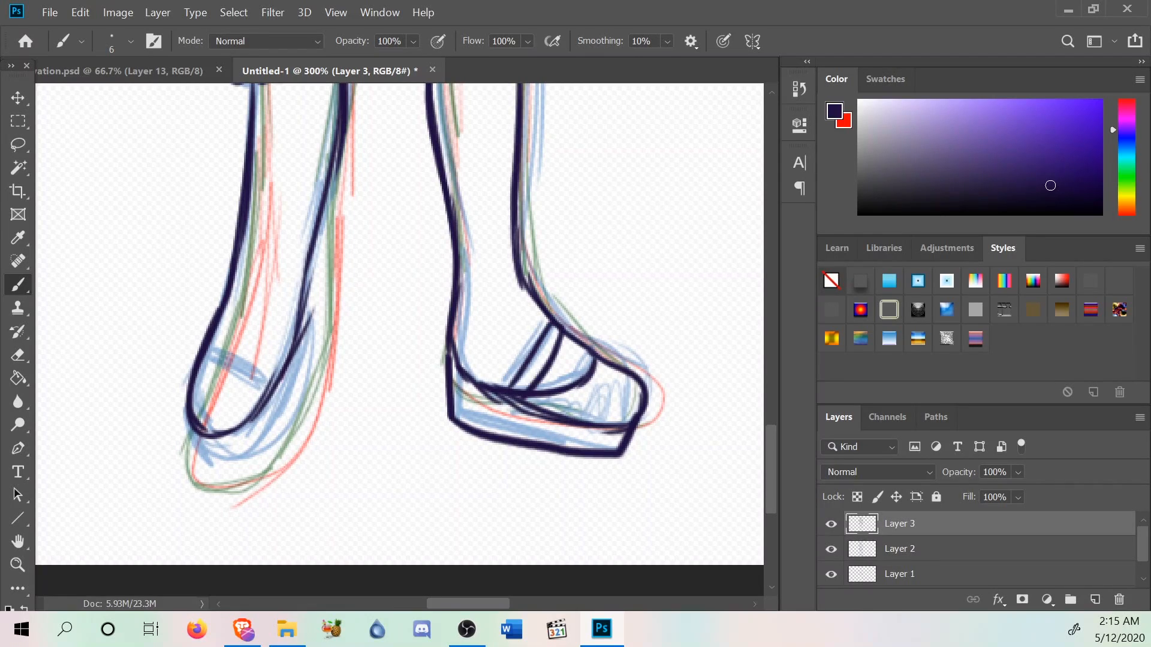
Ink the left-hand shoe's platform sole along the foot's side and toe, and the strap across the foot.
{"action": "mouse_move", "coordinate": [305, 322]}
{"action": "left_mouse_down"}
{"action": "mouse_move", "coordinate": [297, 412]}
{"action": "mouse_move", "coordinate": [237, 472]}
{"action": "left_mouse_up"}
{"action": "left_click_drag", "start_coordinate": [293, 396], "coordinate": [213, 472]}
{"action": "mouse_move", "coordinate": [189, 390]}
{"action": "left_mouse_down"}
{"action": "mouse_move", "coordinate": [196, 448]}
{"action": "mouse_move", "coordinate": [230, 468]}
{"action": "left_mouse_up"}
{"action": "mouse_move", "coordinate": [258, 400]}
{"action": "left_mouse_down"}
{"action": "mouse_move", "coordinate": [204, 366]}
{"action": "mouse_move", "coordinate": [271, 376]}
{"action": "left_mouse_up"}
{"action": "scroll", "coordinate": [102, 328], "scroll_direction": "up", "scroll_amount": 2}
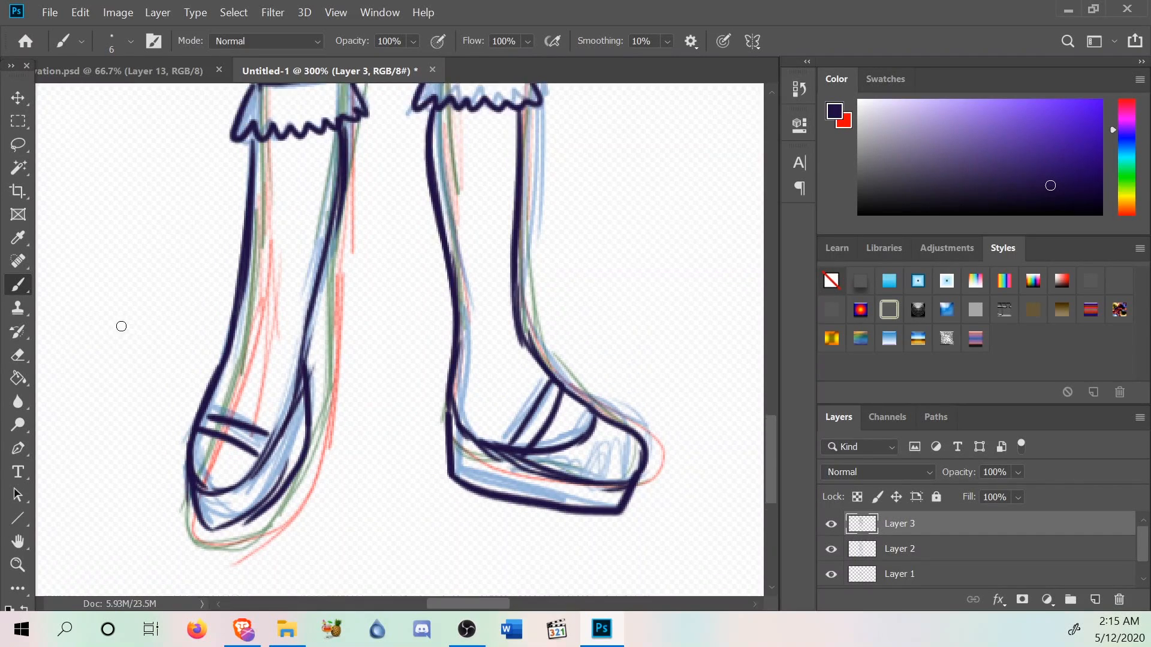
{"action": "left_click_drag", "start_coordinate": [190, 520], "coordinate": [200, 535]}
{"action": "left_click_drag", "start_coordinate": [186, 477], "coordinate": [264, 496]}
Ink the right-hand hand's edge beside the skirt and the finger strokes of the left-hand hand.
{"action": "scroll", "coordinate": [290, 431], "scroll_direction": "up", "scroll_amount": 10}
{"action": "scroll", "coordinate": [294, 430], "scroll_direction": "up", "scroll_amount": 14}
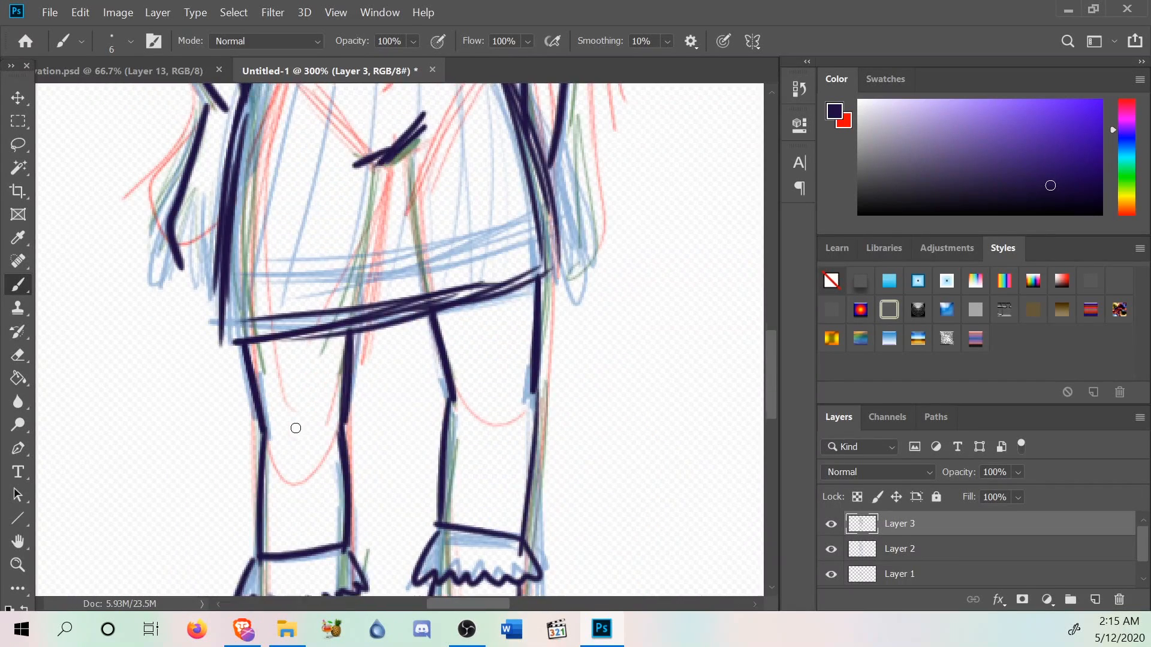
{"action": "scroll", "coordinate": [299, 424], "scroll_direction": "down", "scroll_amount": 5}
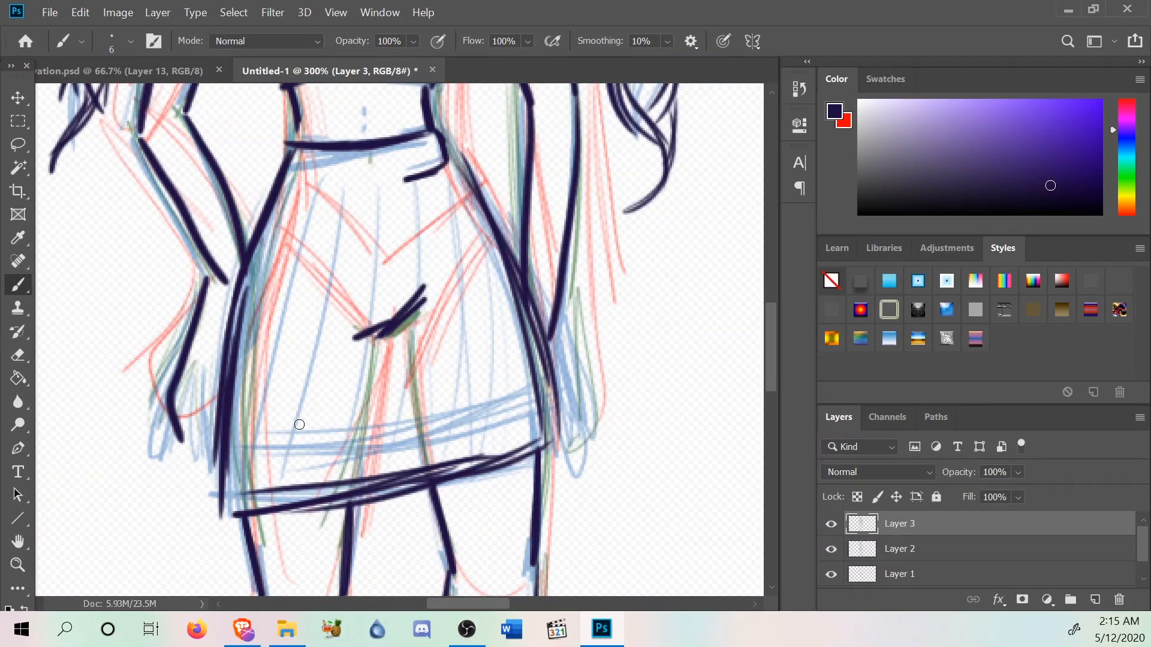
{"action": "left_click_drag", "start_coordinate": [550, 238], "coordinate": [553, 369]}
{"action": "left_click_drag", "start_coordinate": [548, 260], "coordinate": [552, 381]}
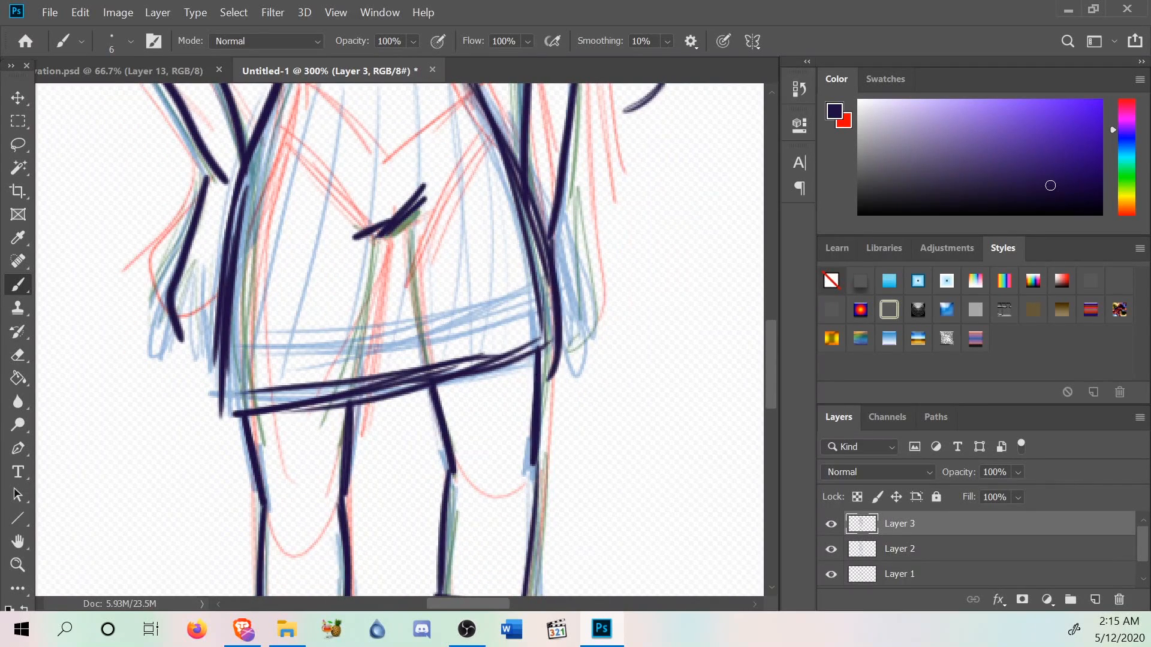
{"action": "left_click_drag", "start_coordinate": [178, 331], "coordinate": [194, 366]}
{"action": "mouse_move", "coordinate": [201, 264]}
{"action": "left_mouse_down"}
{"action": "mouse_move", "coordinate": [187, 332]}
{"action": "mouse_move", "coordinate": [201, 377]}
{"action": "left_mouse_up"}
{"action": "left_click_drag", "start_coordinate": [205, 310], "coordinate": [224, 398]}
Zoom out to 66.7% and examine the line art of the whole figure.
{"action": "scroll", "coordinate": [225, 398], "scroll_direction": "up", "scroll_amount": 20}
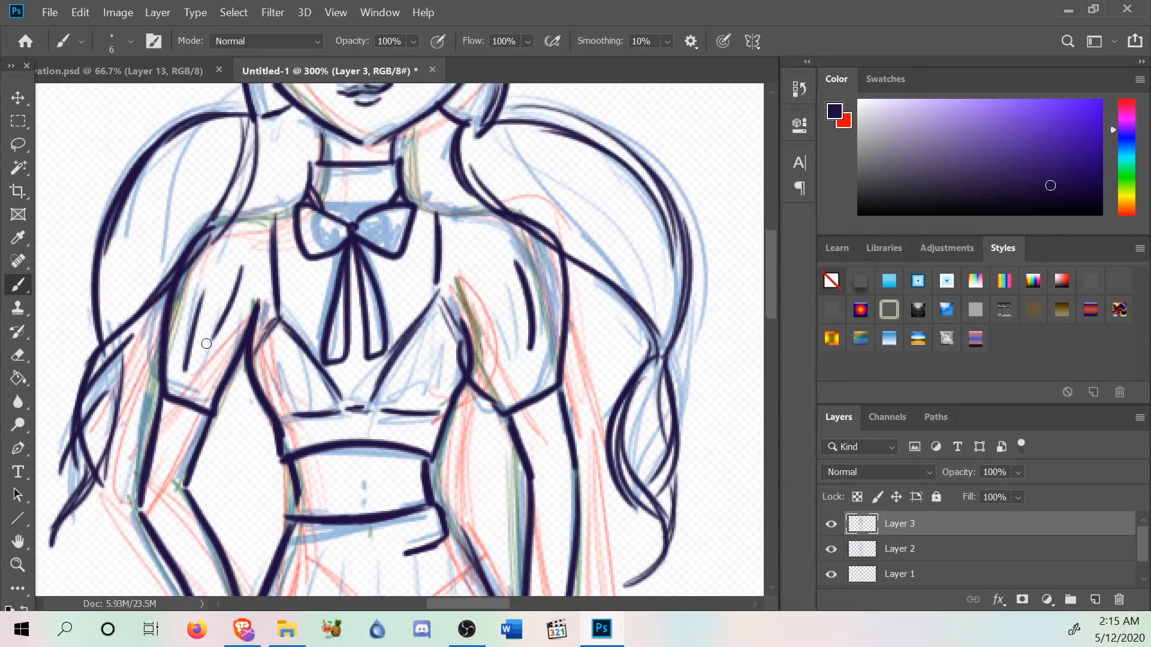
{"action": "scroll", "coordinate": [252, 373], "scroll_direction": "up", "scroll_amount": 6}
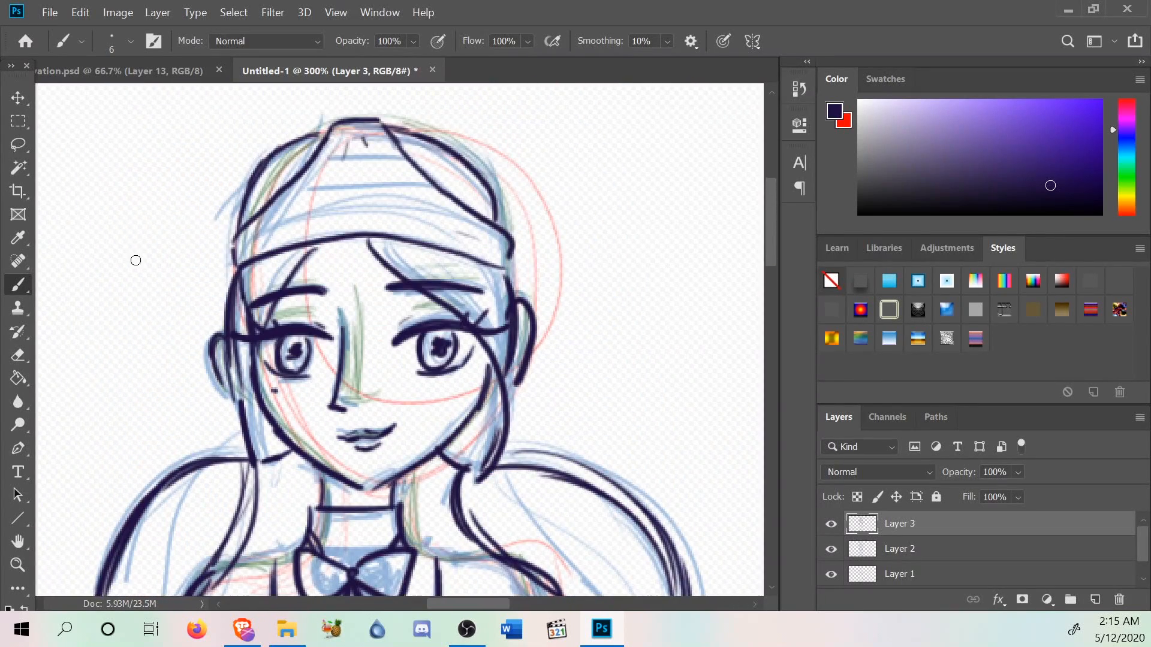
{"action": "left_click", "coordinate": [18, 564]}
{"action": "right_click", "coordinate": [464, 336]}
{"action": "left_click", "coordinate": [480, 437]}
{"action": "right_click", "coordinate": [483, 353]}
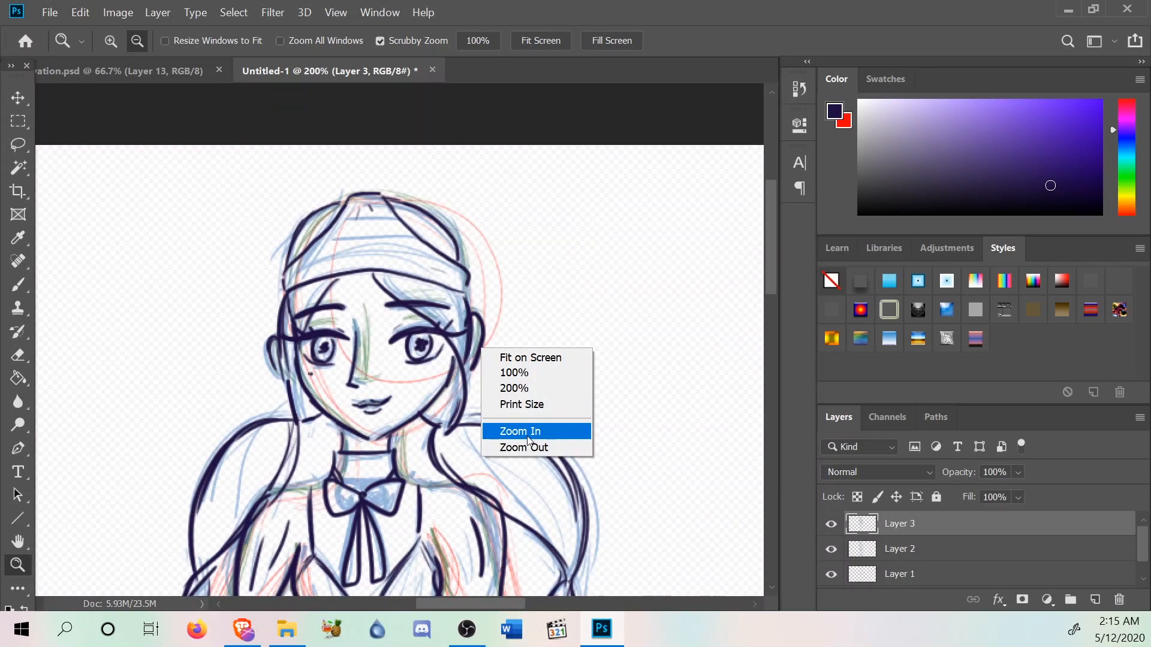
{"action": "left_click", "coordinate": [528, 449]}
{"action": "right_click", "coordinate": [516, 389]}
{"action": "left_click", "coordinate": [542, 487]}
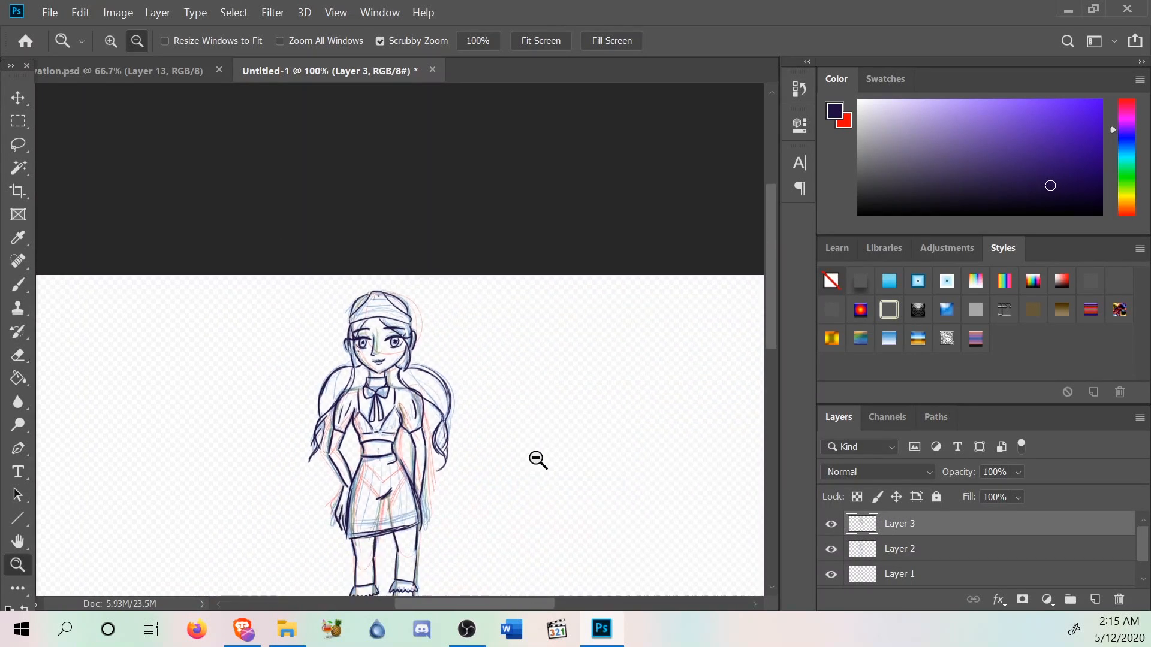
{"action": "scroll", "coordinate": [524, 385], "scroll_direction": "down", "scroll_amount": 4}
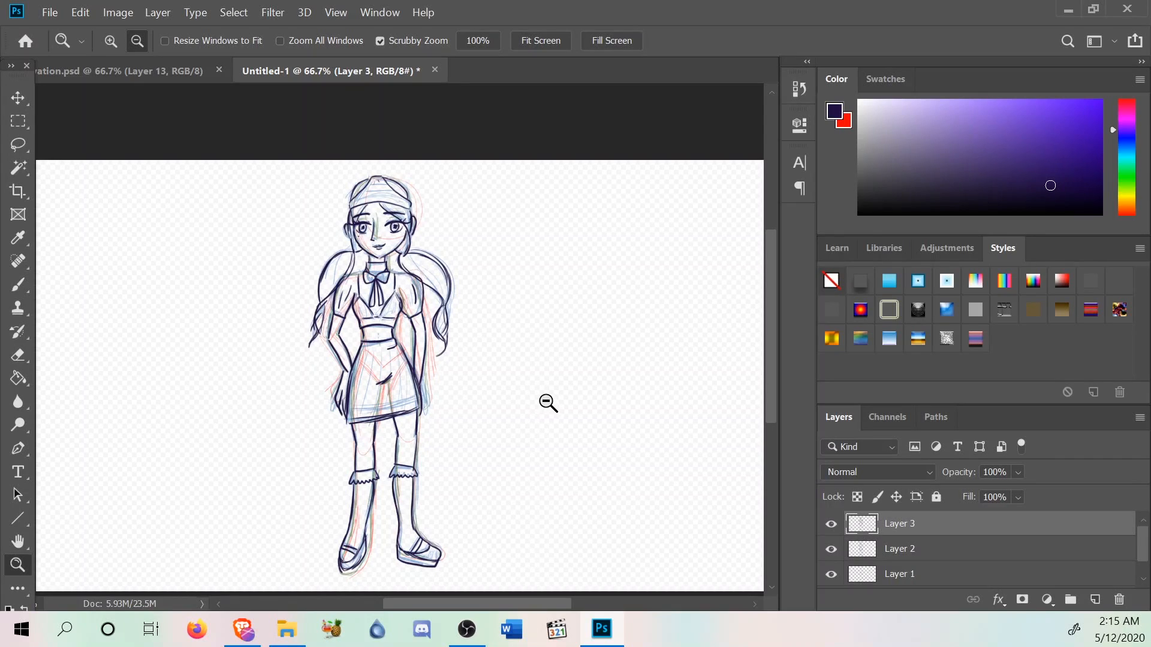
{"action": "scroll", "coordinate": [564, 410], "scroll_direction": "down", "scroll_amount": 1}
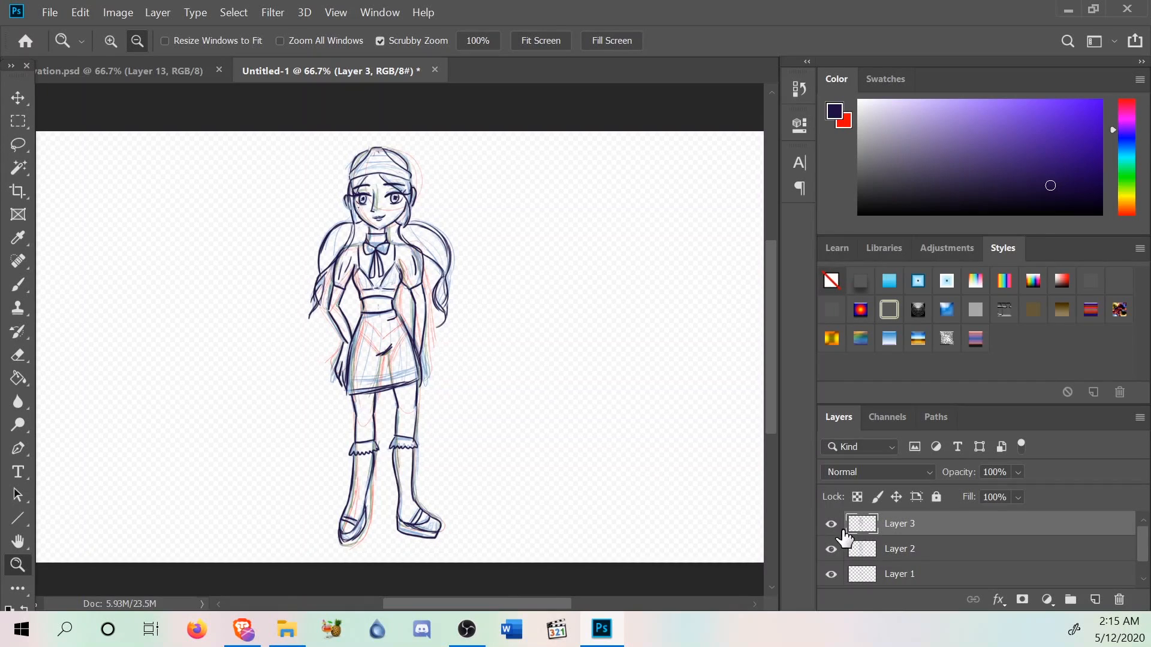
Hide Layer 2 and Layer 1, and toggle Layer 3 and Layer 0 off and on to check their contents.
{"action": "left_click", "coordinate": [948, 559]}
{"action": "left_click", "coordinate": [937, 579]}
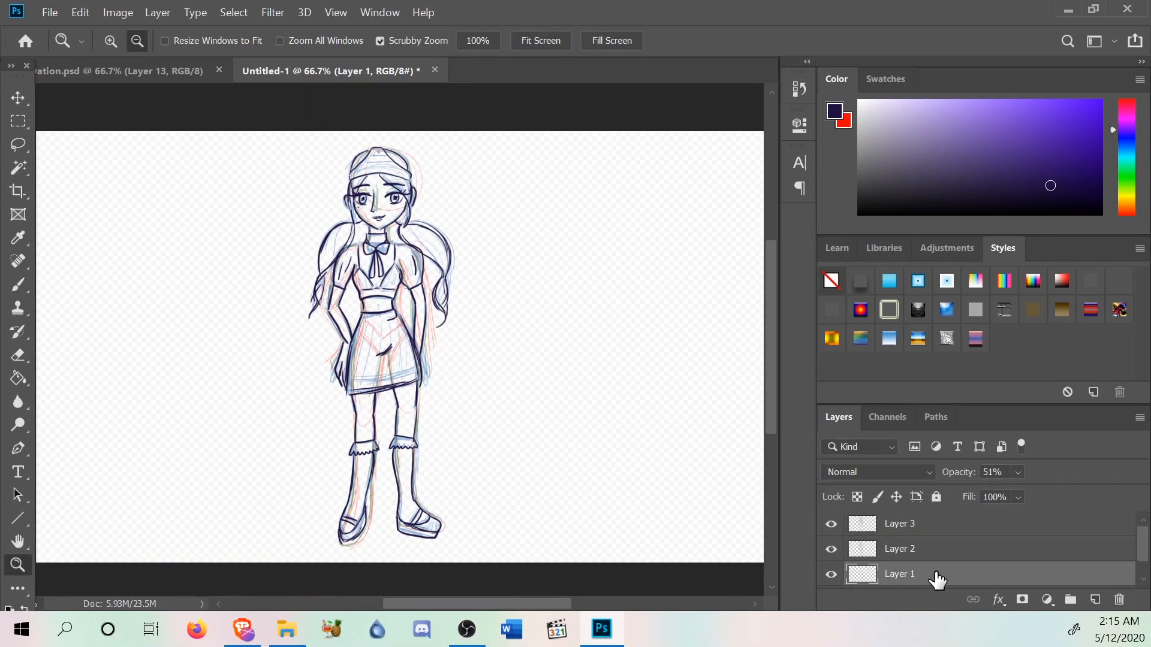
{"action": "right_click", "coordinate": [874, 574]}
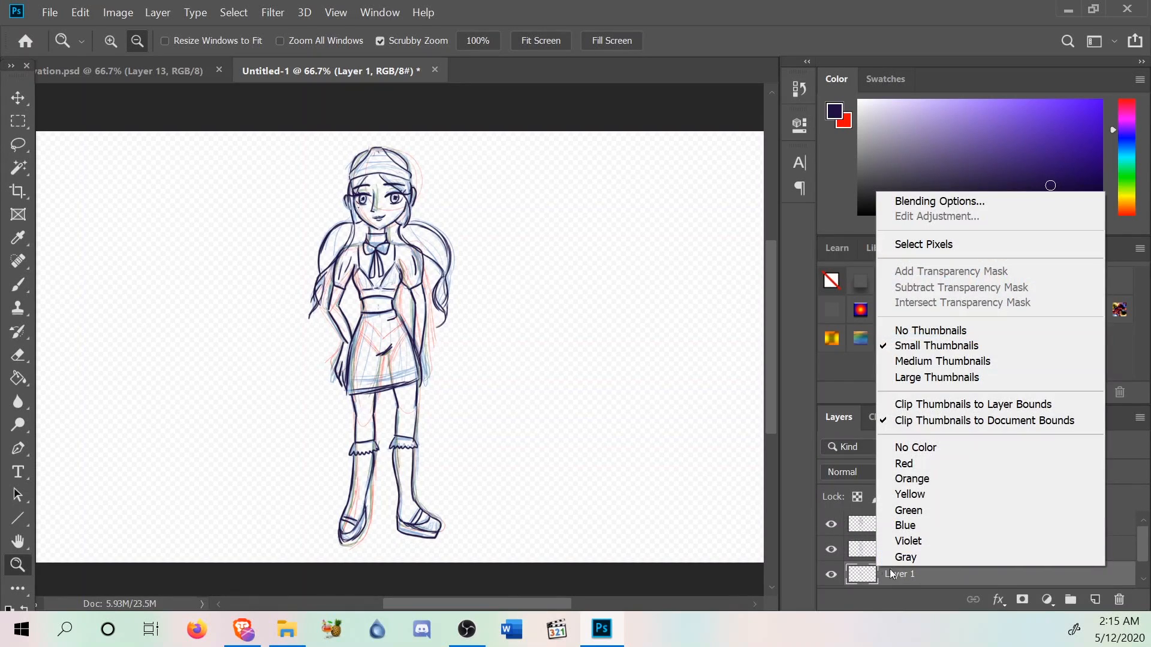
{"action": "left_click", "coordinate": [831, 579]}
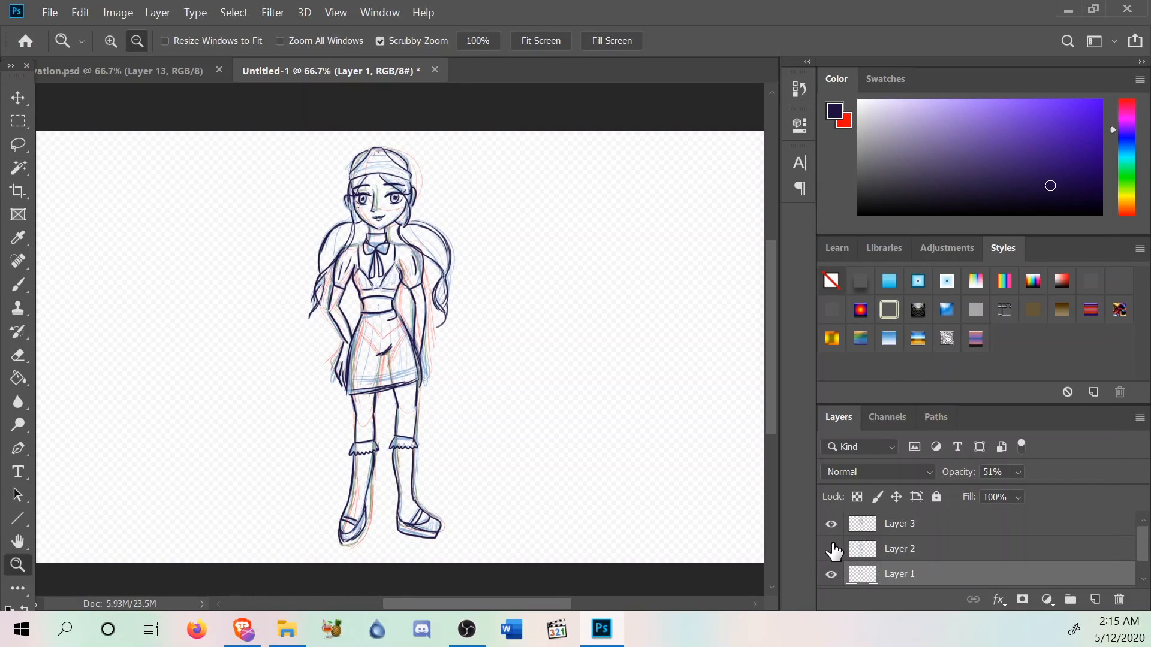
{"action": "left_click", "coordinate": [832, 550]}
{"action": "left_click", "coordinate": [834, 525]}
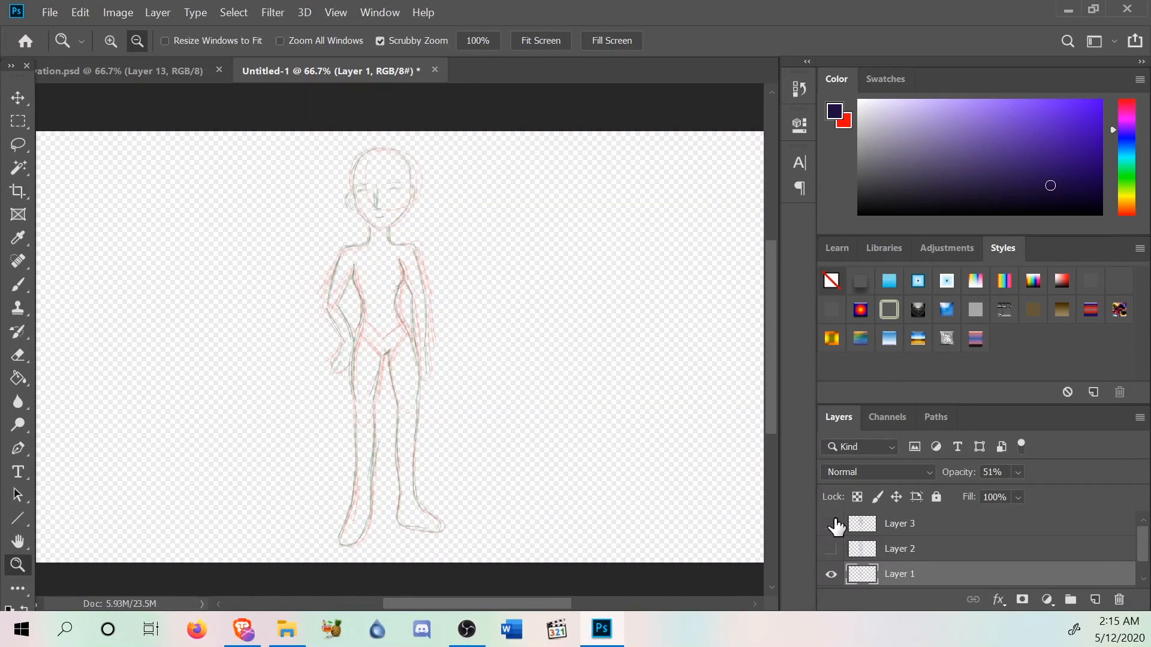
{"action": "left_click", "coordinate": [835, 525]}
{"action": "scroll", "coordinate": [836, 526], "scroll_direction": "down", "scroll_amount": 1}
{"action": "left_click", "coordinate": [834, 551]}
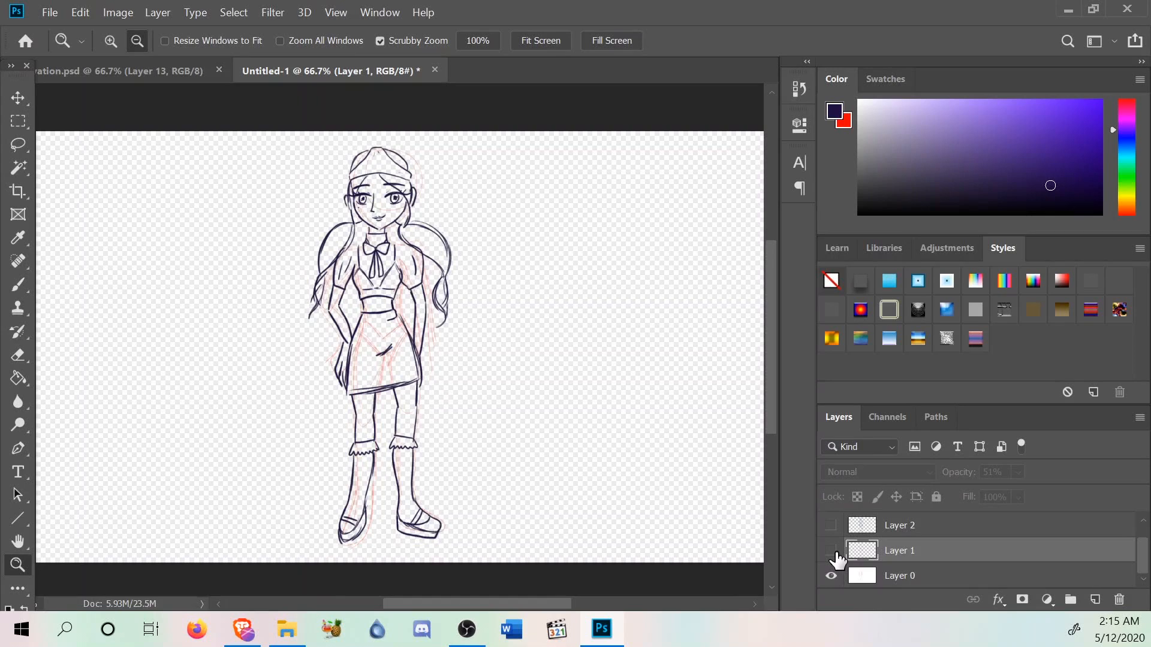
{"action": "left_click", "coordinate": [833, 577]}
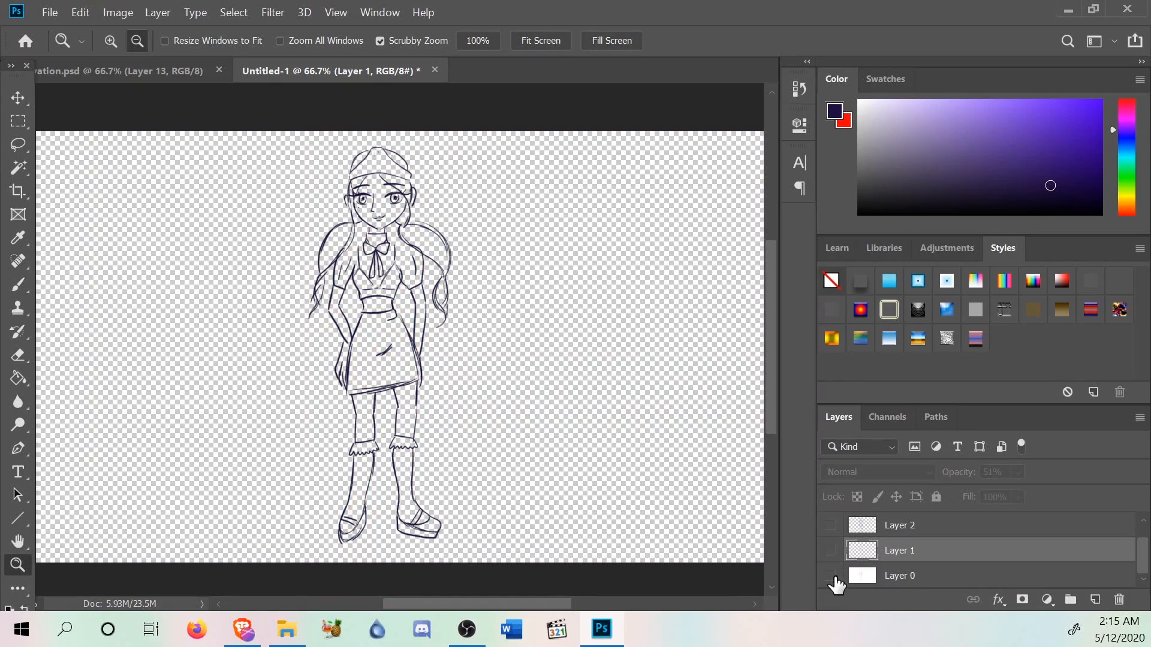
{"action": "left_click", "coordinate": [833, 577]}
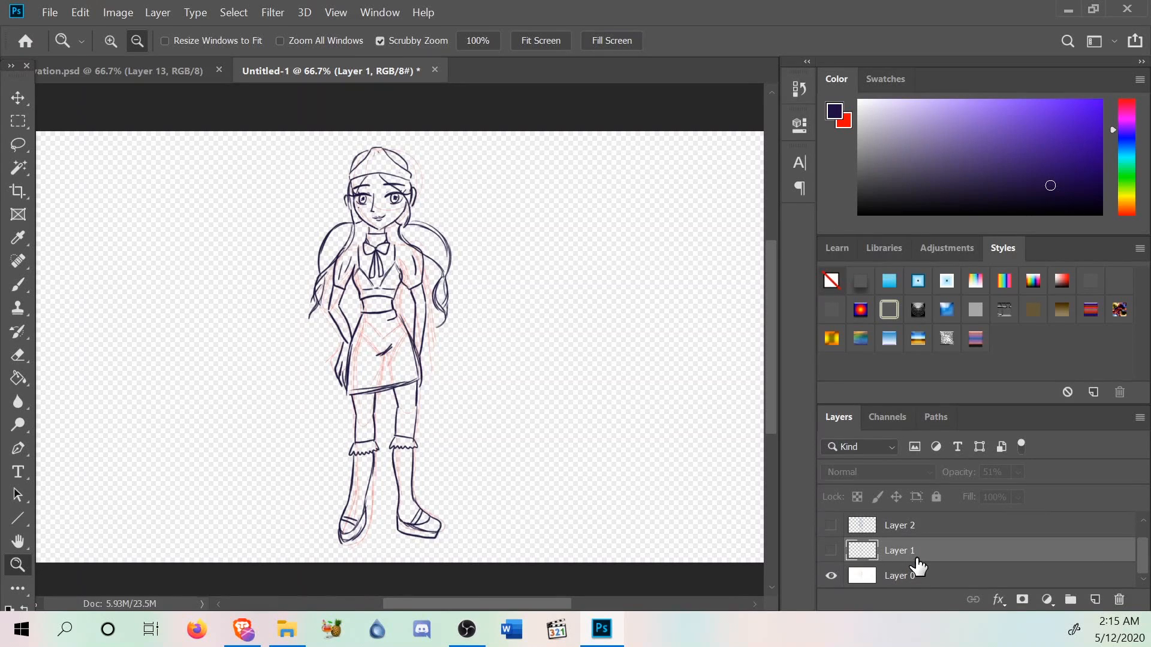
Delete Layer 1 with the red and grey body sketch.
{"action": "right_click", "coordinate": [919, 556]}
{"action": "left_click", "coordinate": [873, 124]}
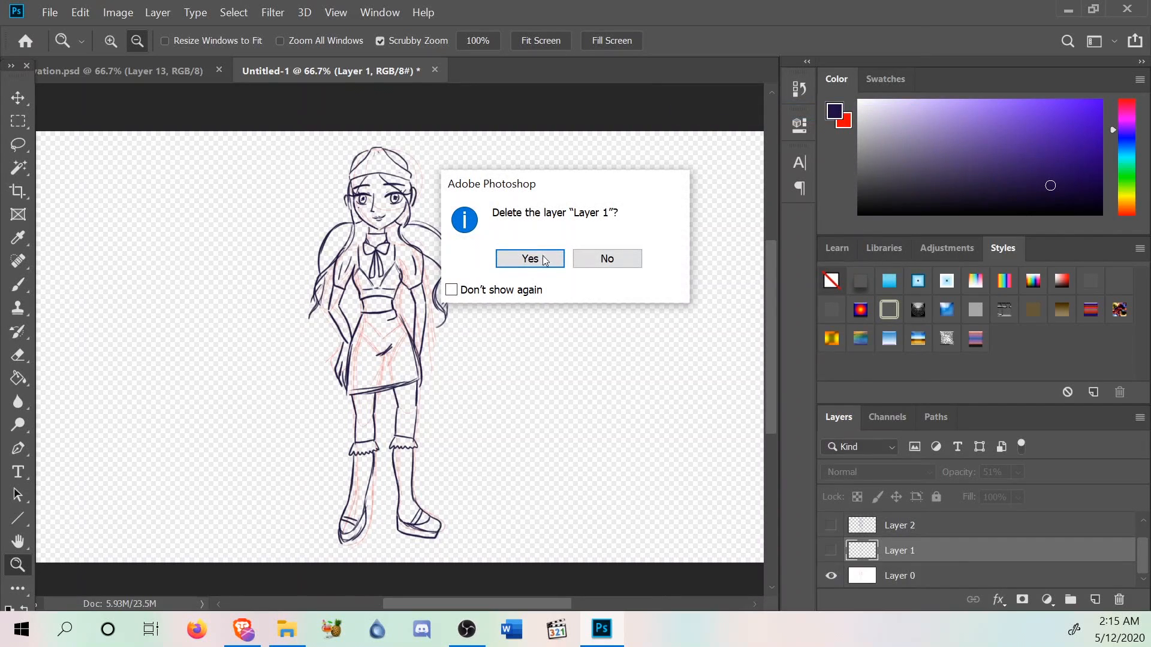
{"action": "left_click", "coordinate": [530, 259]}
Create a new normal layer with the default settings directly above Layer 0.
{"action": "left_click", "coordinate": [81, 16]}
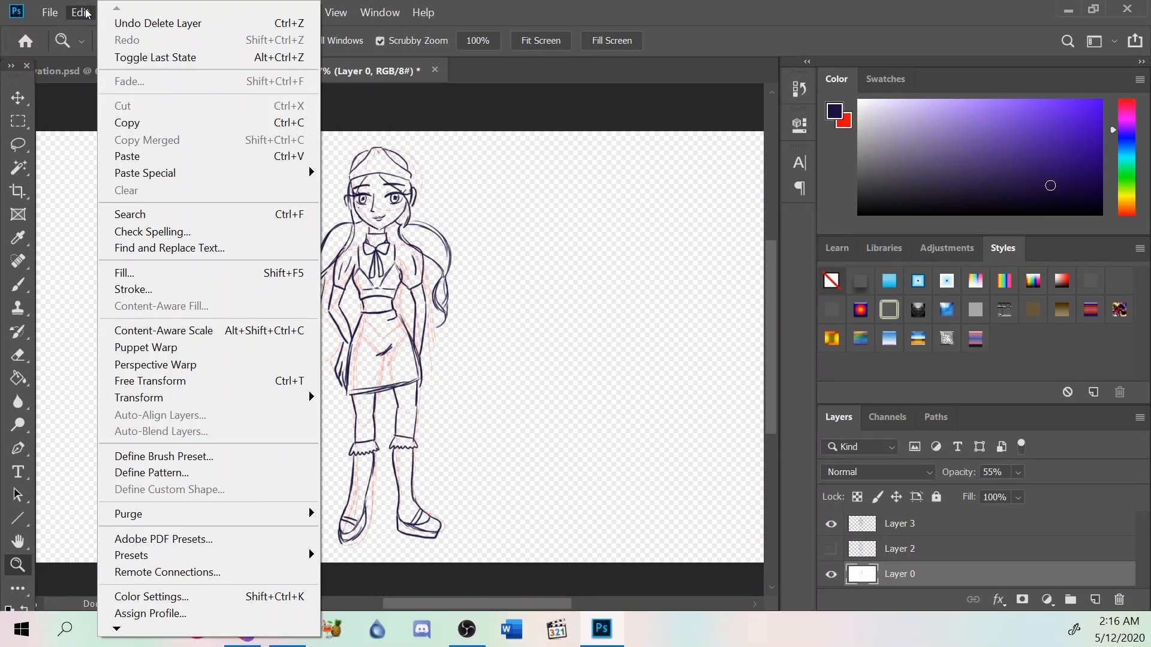
{"action": "mouse_move", "coordinate": [60, 14]}
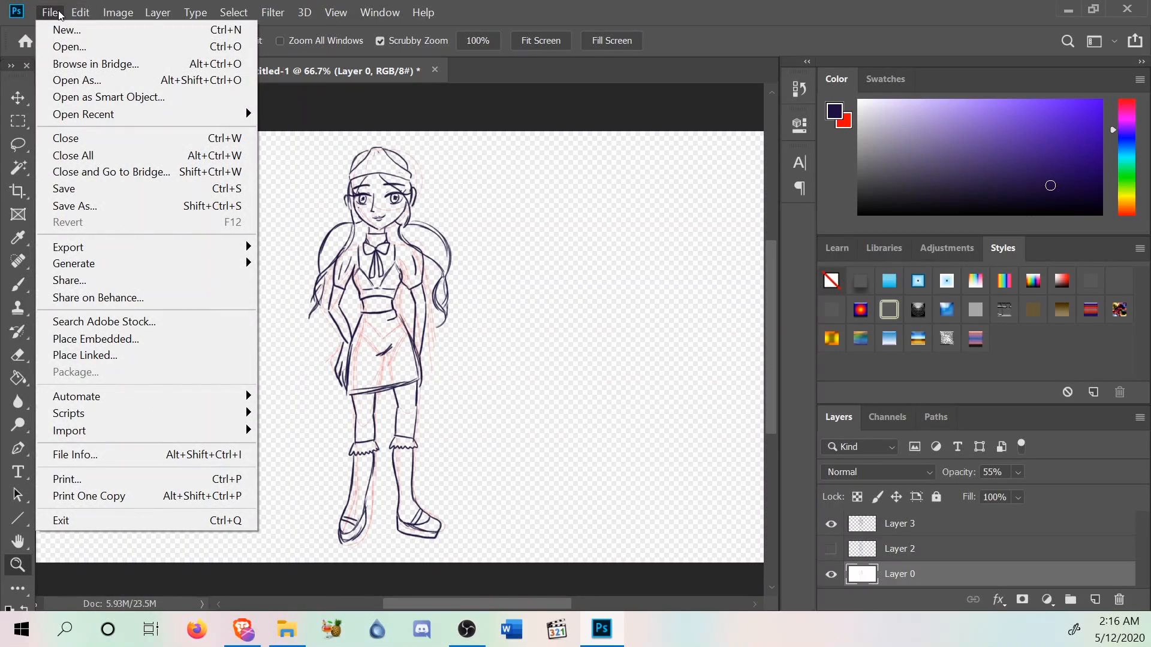
{"action": "mouse_move", "coordinate": [195, 13]}
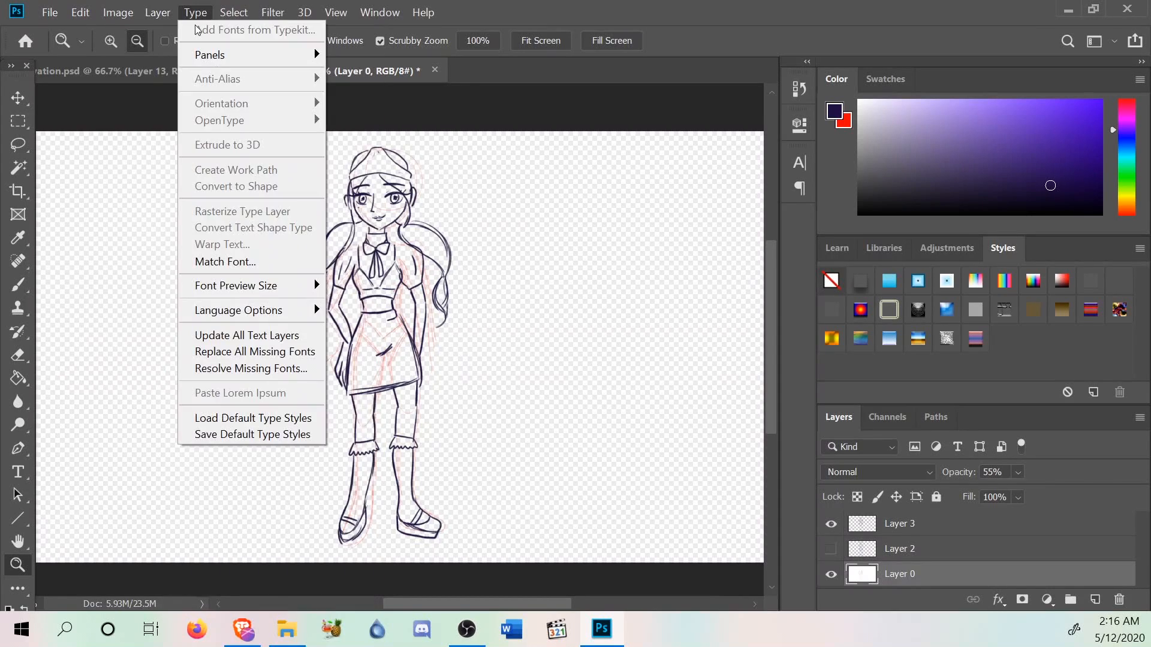
{"action": "mouse_move", "coordinate": [158, 12]}
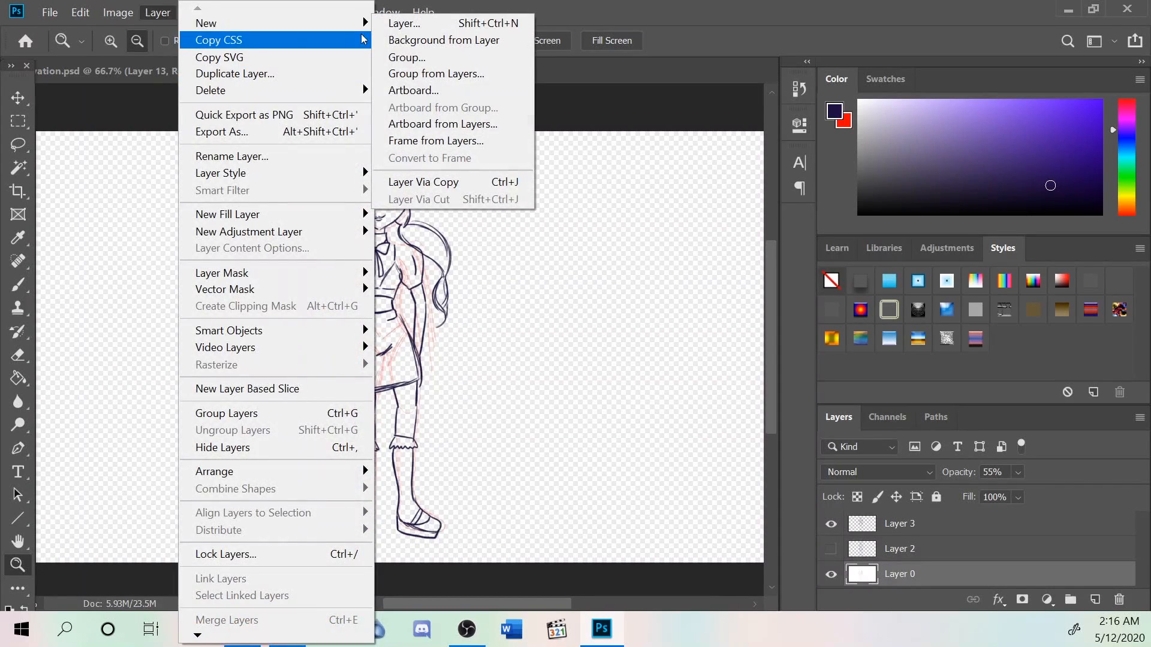
{"action": "left_click", "coordinate": [390, 24]}
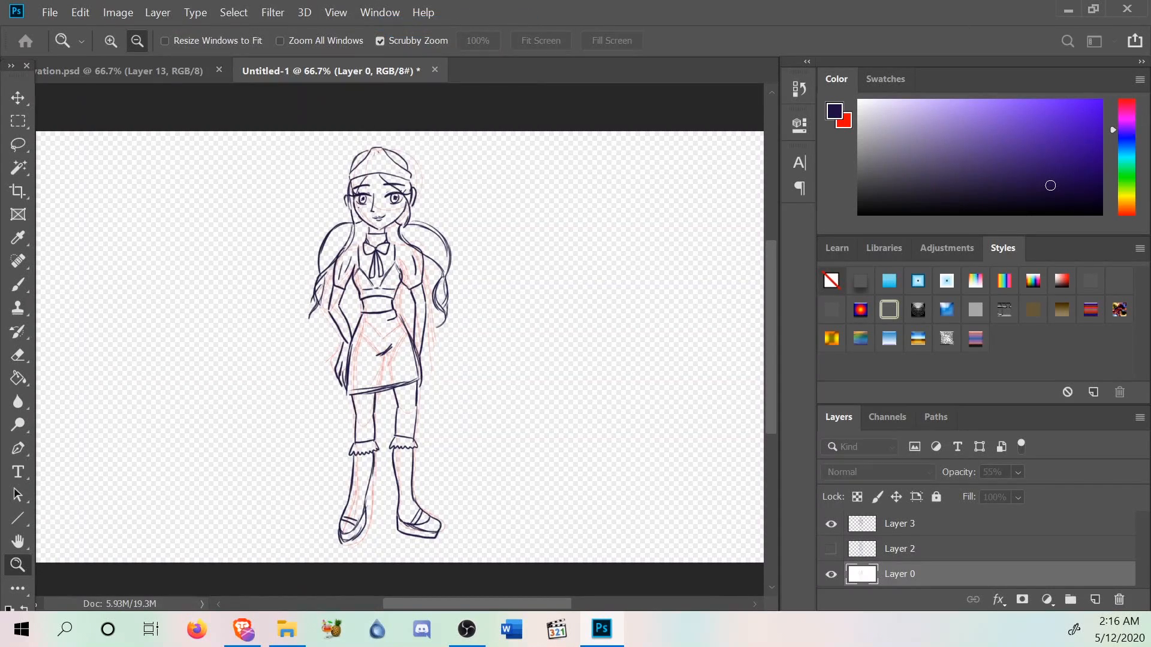
{"action": "key", "text": "Return"}
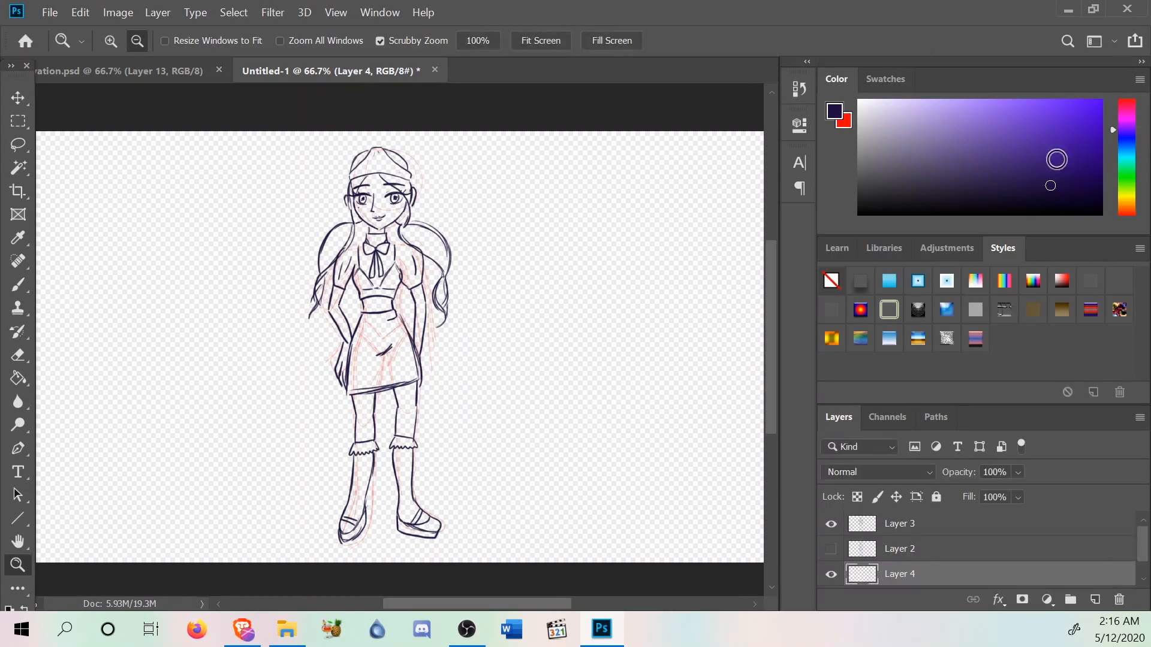
Sample the light blue palette swatch beside the teacup in the reference document as foreground colour, and return to Untitled-1.
{"action": "left_click", "coordinate": [178, 69]}
{"action": "scroll", "coordinate": [683, 270], "scroll_direction": "down", "scroll_amount": 6}
{"action": "scroll", "coordinate": [669, 368], "scroll_direction": "down", "scroll_amount": 1}
{"action": "scroll", "coordinate": [710, 433], "scroll_direction": "up", "scroll_amount": 3}
{"action": "scroll", "coordinate": [711, 433], "scroll_direction": "down", "scroll_amount": 4}
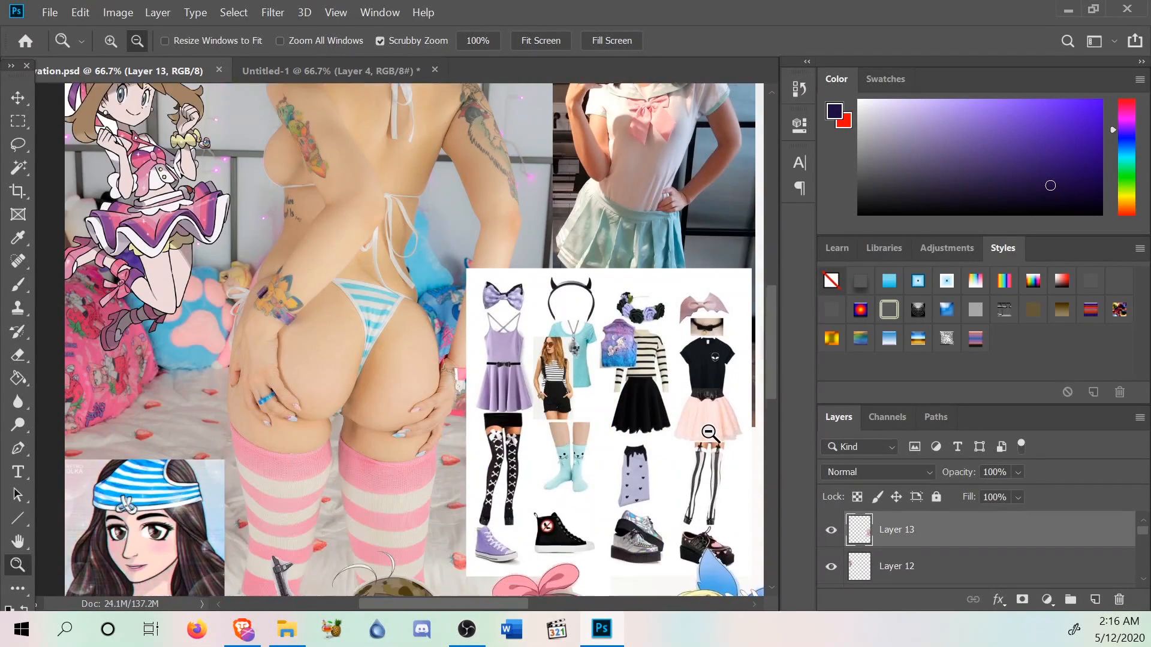
{"action": "scroll", "coordinate": [710, 433], "scroll_direction": "down", "scroll_amount": 2}
{"action": "scroll", "coordinate": [357, 282], "scroll_direction": "down", "scroll_amount": 1}
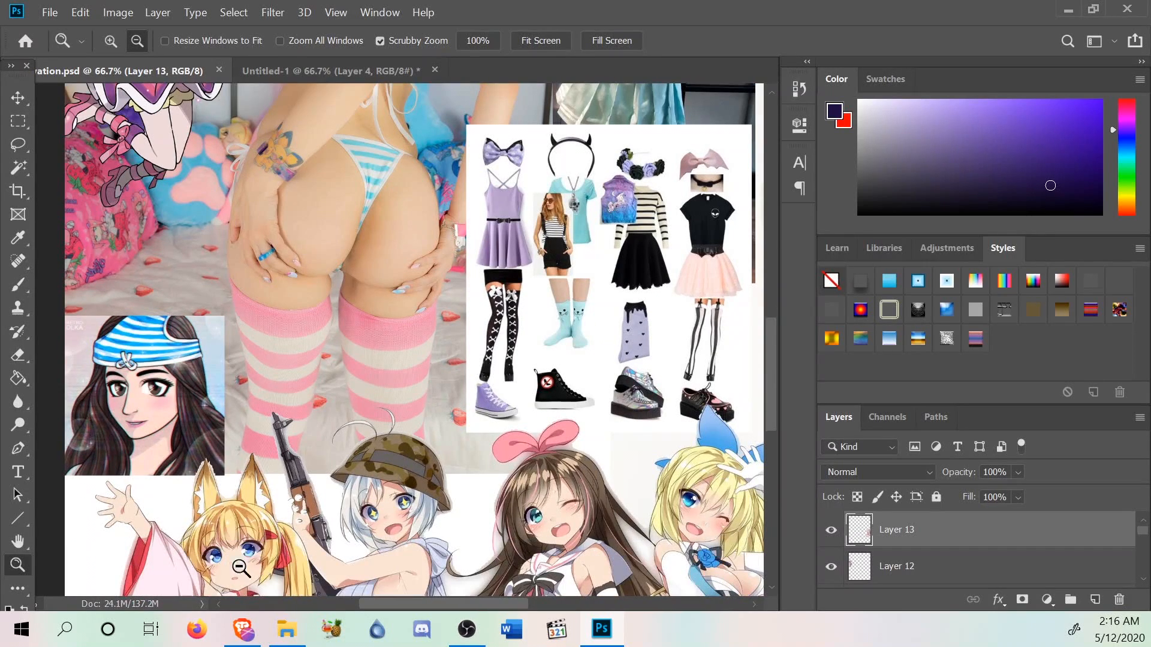
{"action": "left_click_drag", "start_coordinate": [384, 604], "coordinate": [501, 572]}
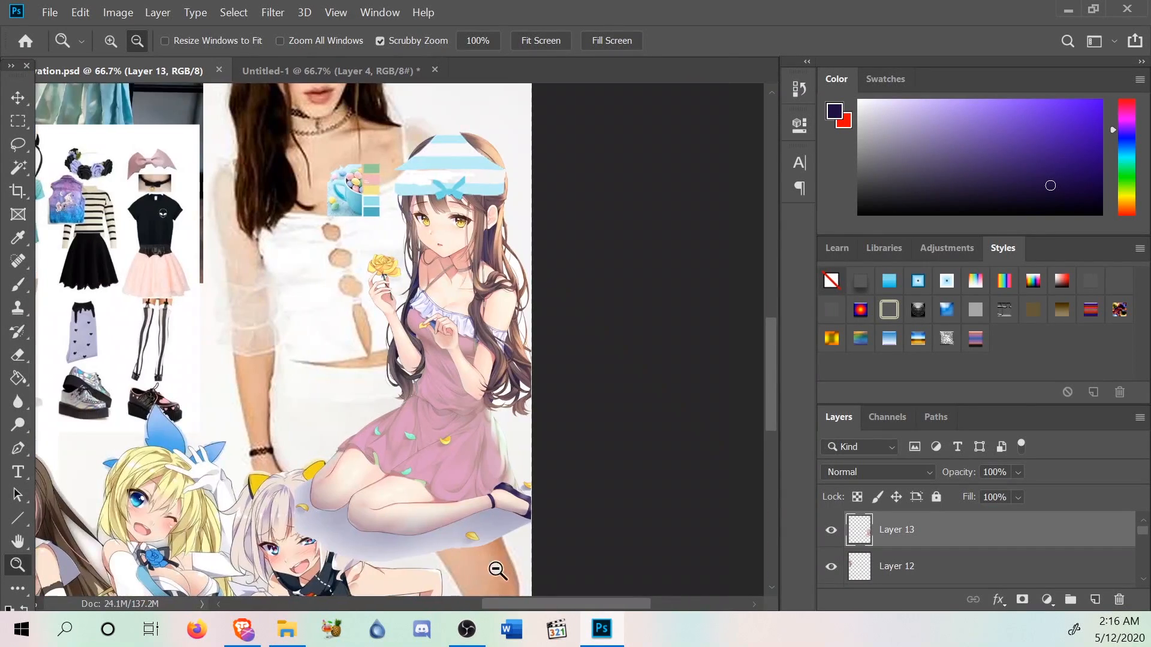
{"action": "left_click", "coordinate": [18, 238]}
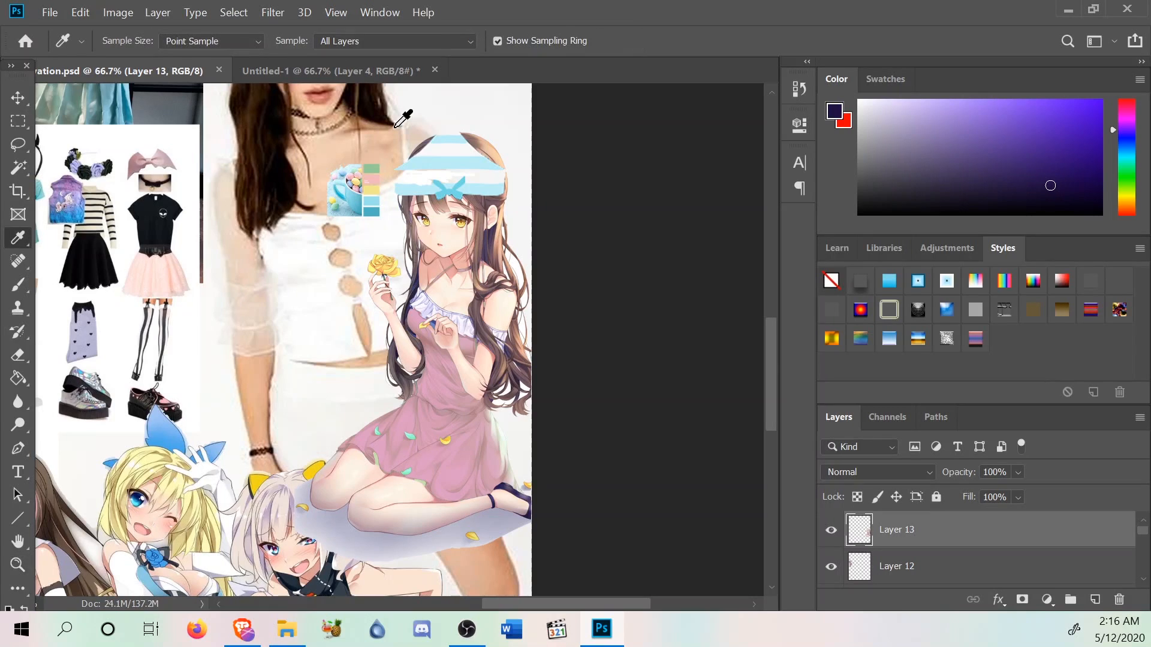
{"action": "left_click", "coordinate": [374, 201]}
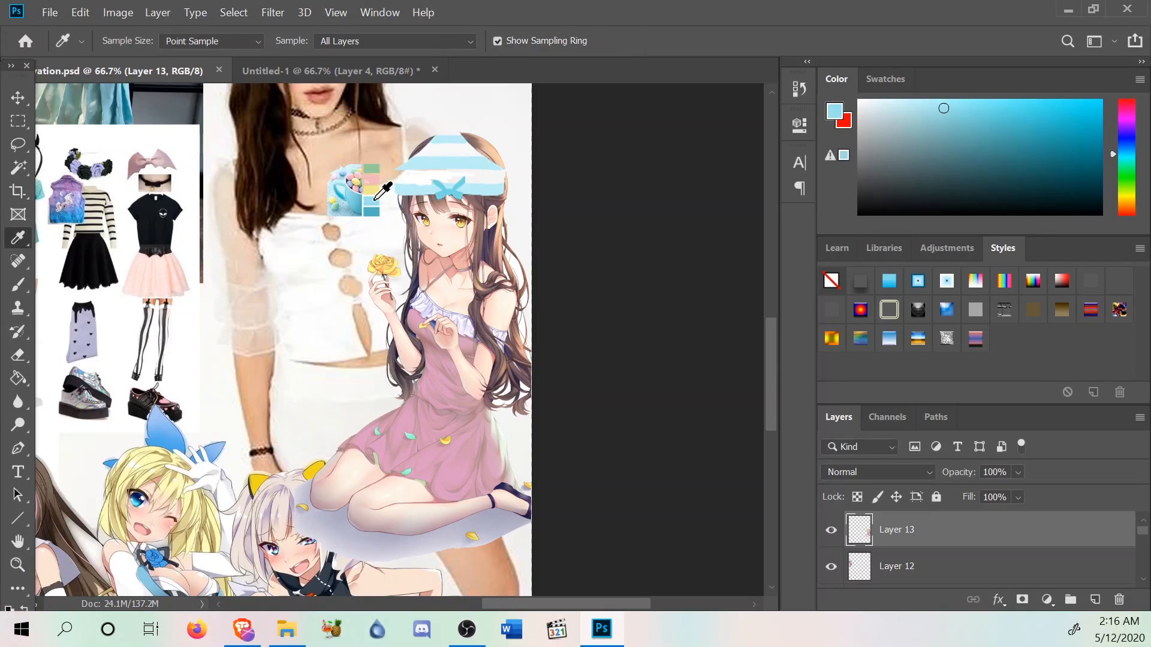
{"action": "left_click", "coordinate": [270, 69]}
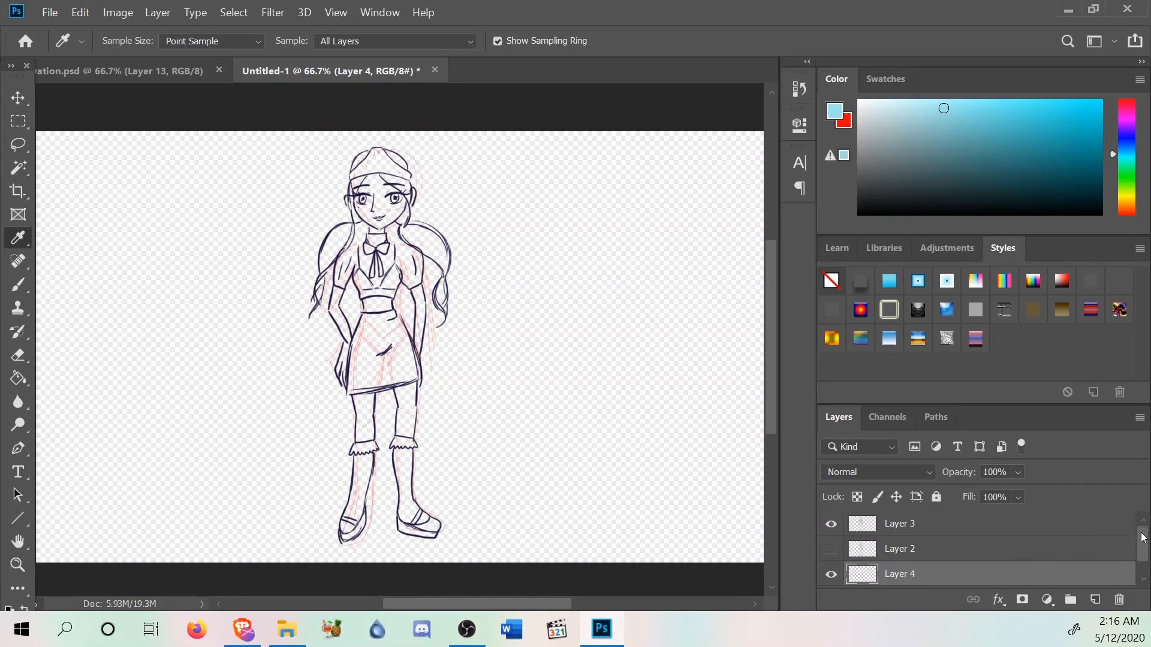
Move Layer 4 up in the layer stack so it sits directly between Layer 3 and Layer 2.
{"action": "left_click", "coordinate": [887, 526]}
{"action": "left_click_drag", "start_coordinate": [912, 580], "coordinate": [904, 541]}
{"action": "left_click", "coordinate": [833, 549]}
{"action": "left_click", "coordinate": [832, 549]}
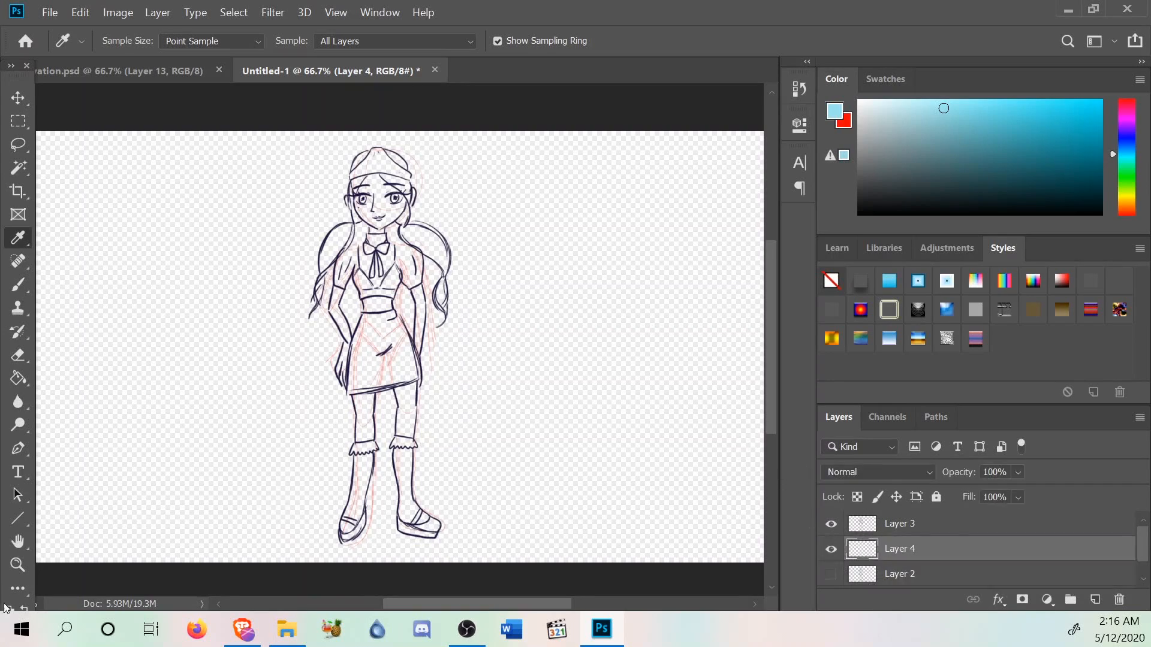
Undo the trial brush stroke on the character's hat and set the brush size to 25 px.
{"action": "left_click", "coordinate": [17, 565]}
{"action": "left_click", "coordinate": [371, 224], "text": "alt"}
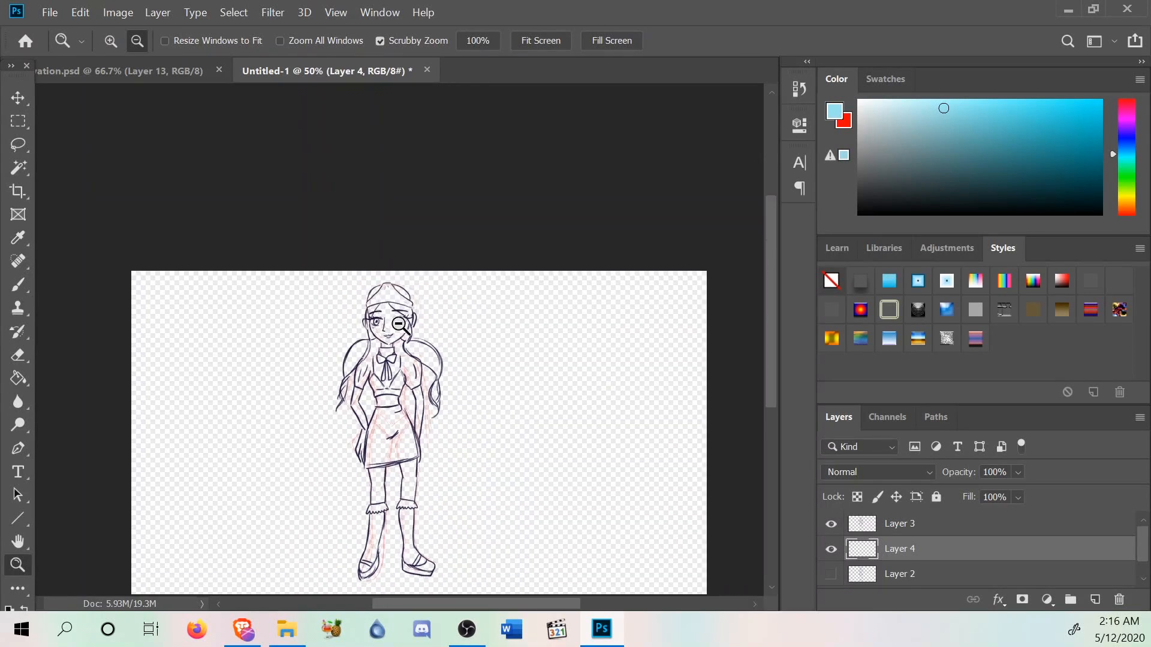
{"action": "right_click", "coordinate": [402, 336]}
{"action": "left_click", "coordinate": [443, 432]}
{"action": "right_click", "coordinate": [402, 350]}
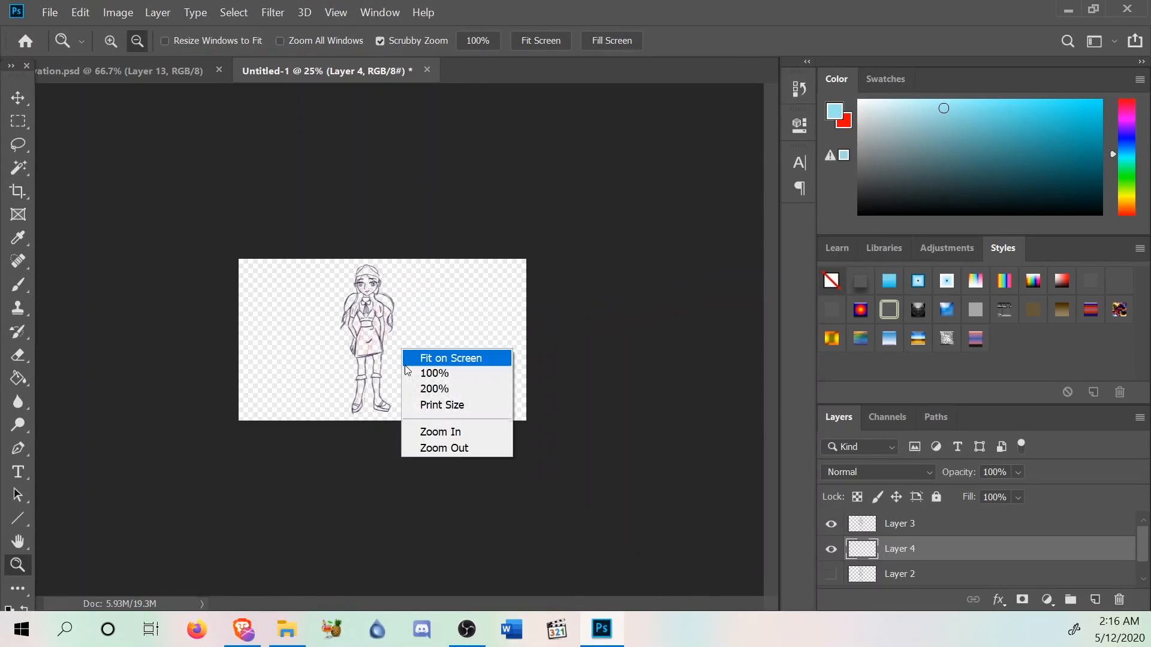
{"action": "left_click", "coordinate": [416, 380]}
{"action": "scroll", "coordinate": [293, 275], "scroll_direction": "up", "scroll_amount": 3}
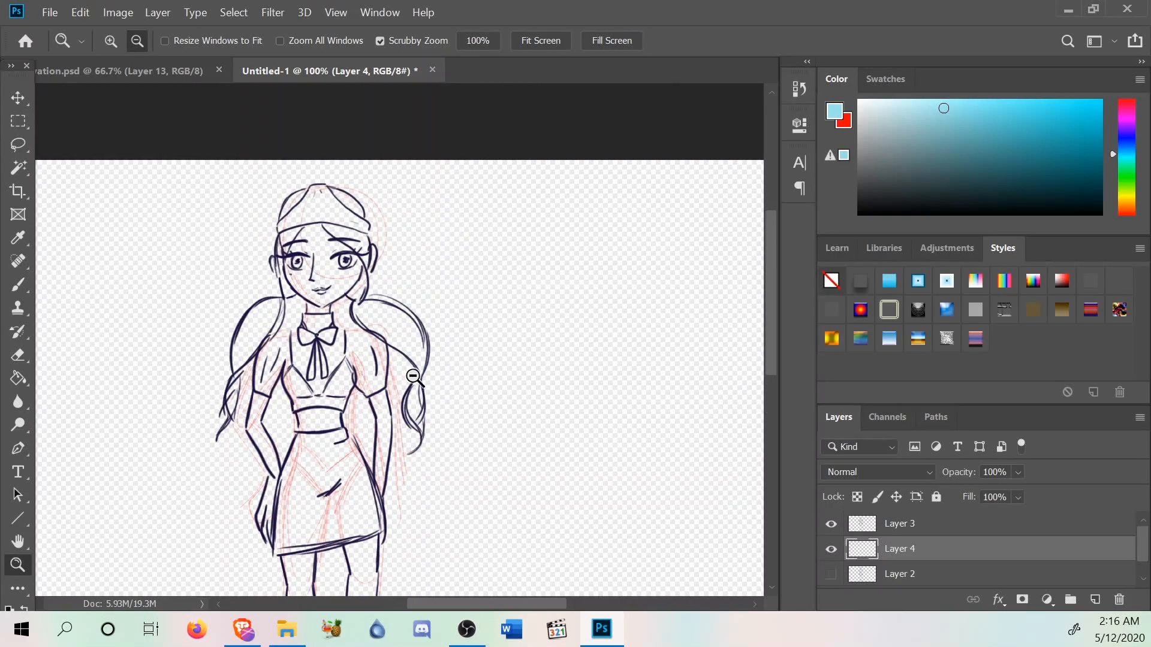
{"action": "right_click", "coordinate": [294, 275]}
{"action": "left_click", "coordinate": [360, 352]}
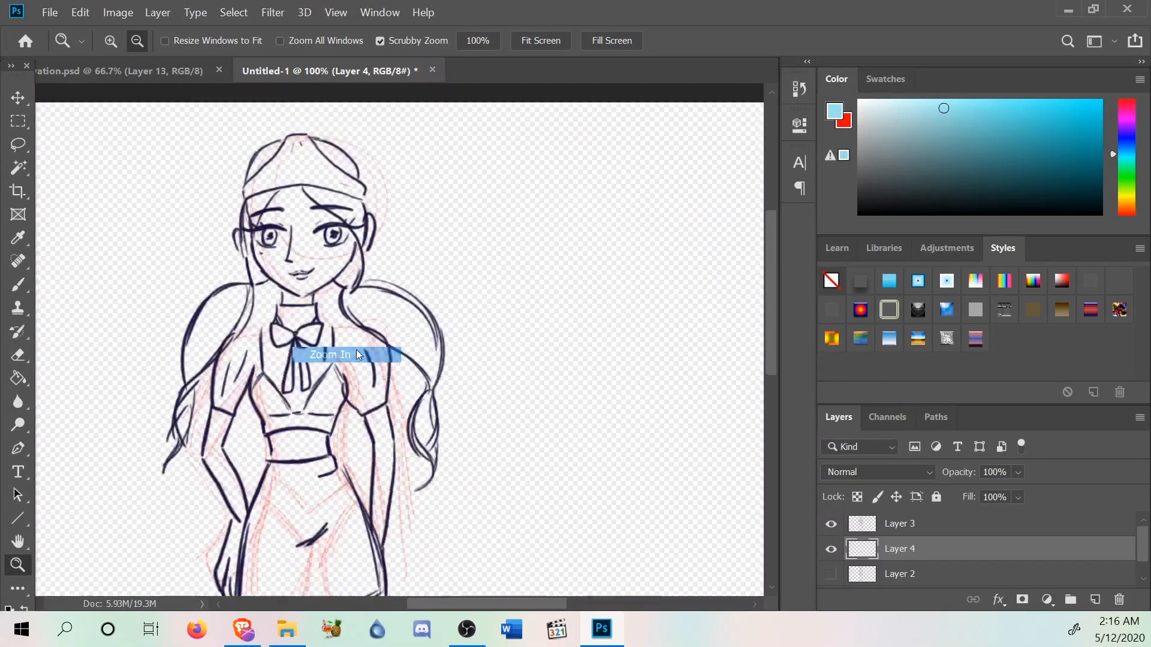
{"action": "scroll", "coordinate": [767, 330], "scroll_direction": "up", "scroll_amount": 3}
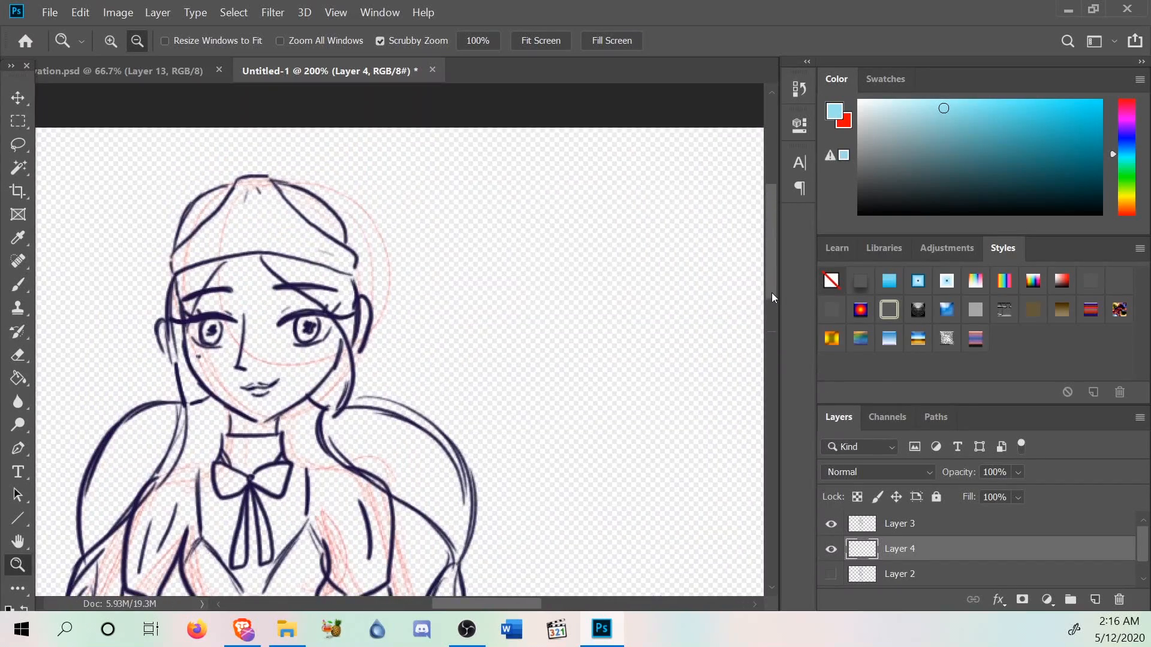
{"action": "left_click", "coordinate": [18, 285]}
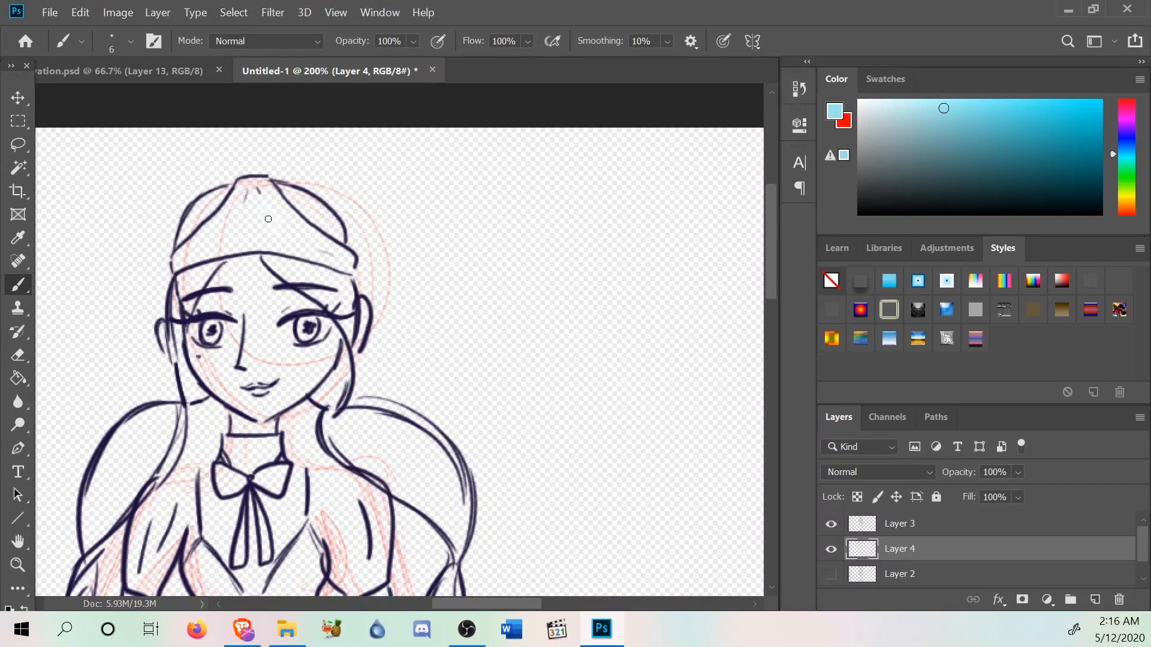
{"action": "left_click", "coordinate": [81, 12]}
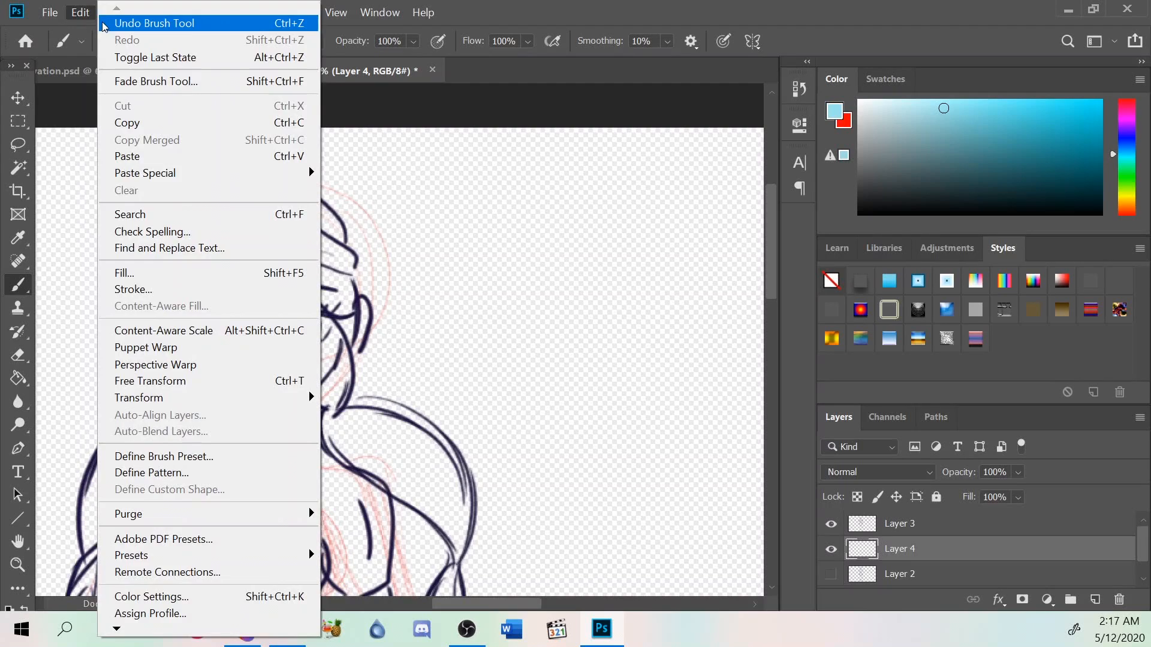
{"action": "left_click", "coordinate": [111, 23]}
{"action": "left_click", "coordinate": [108, 51]}
{"action": "left_click_drag", "start_coordinate": [113, 95], "coordinate": [116, 94]}
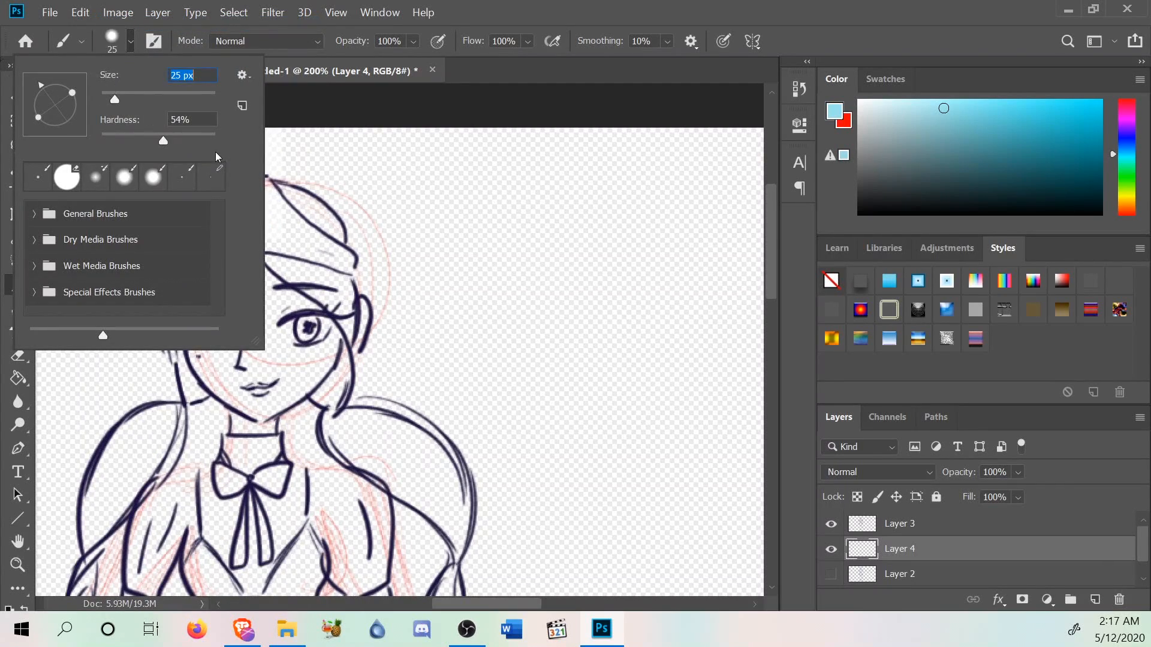
Lower the brush hardness to about 32% and fill the character's hat with light blue on Layer 4.
{"action": "left_click", "coordinate": [278, 230]}
{"action": "mouse_move", "coordinate": [277, 230]}
{"action": "left_mouse_down"}
{"action": "mouse_move", "coordinate": [265, 215]}
{"action": "mouse_move", "coordinate": [254, 224]}
{"action": "left_mouse_up"}
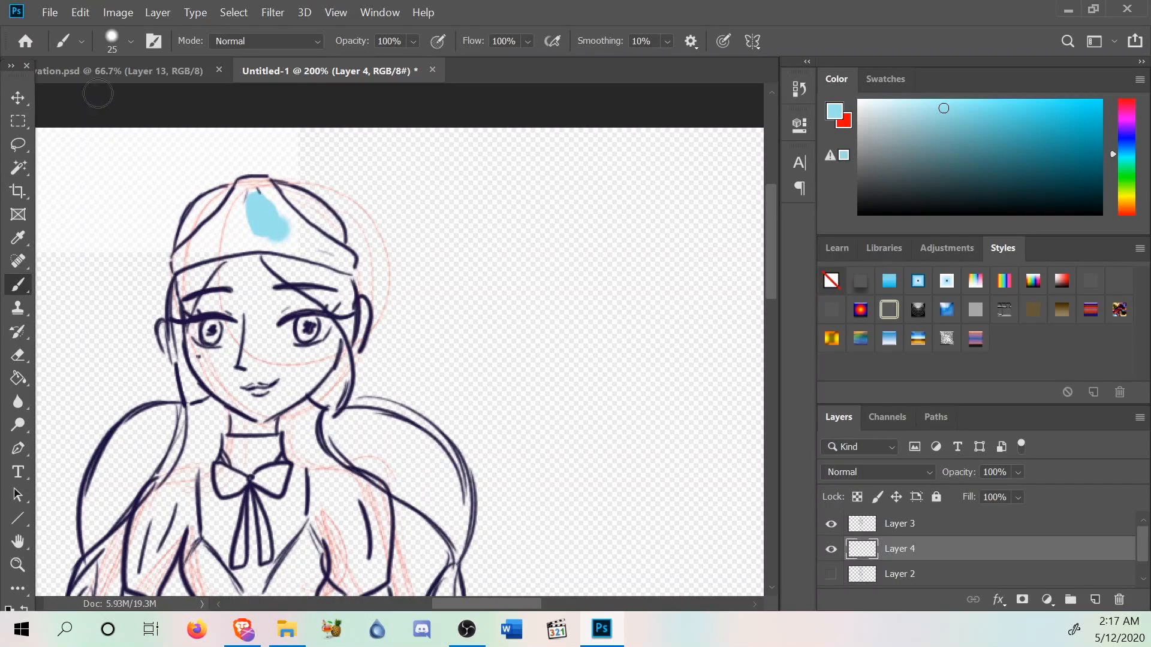
{"action": "left_click", "coordinate": [122, 49]}
{"action": "left_click_drag", "start_coordinate": [169, 146], "coordinate": [140, 146]}
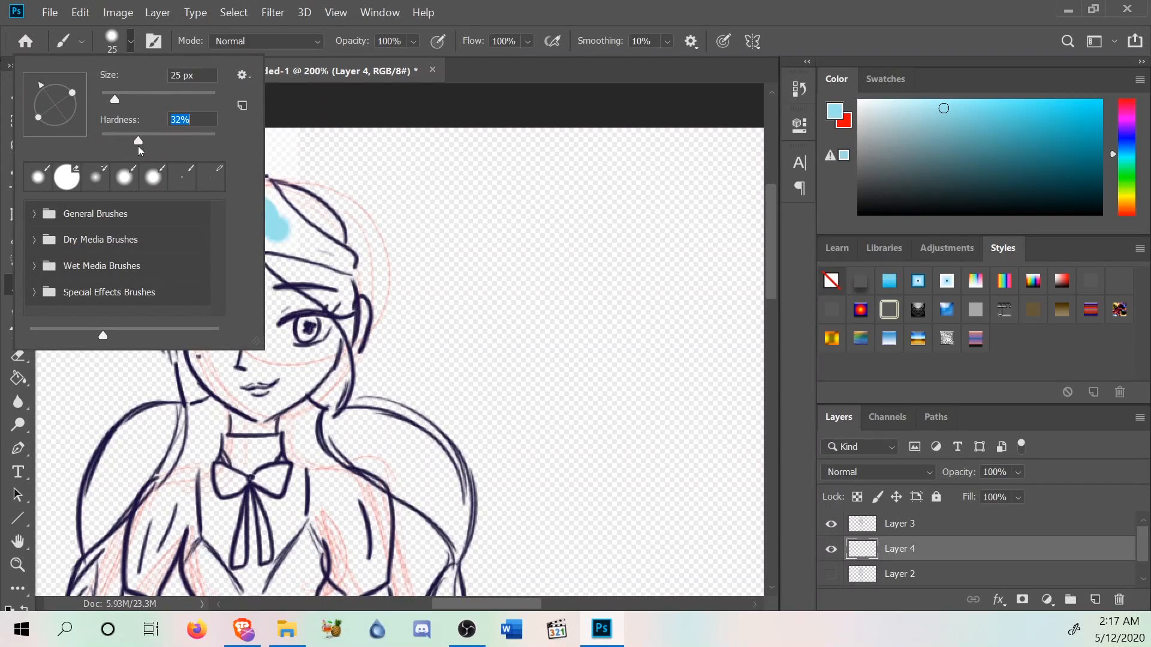
{"action": "left_click", "coordinate": [268, 214]}
{"action": "mouse_move", "coordinate": [312, 252]}
{"action": "left_mouse_down"}
{"action": "mouse_move", "coordinate": [263, 194]}
{"action": "mouse_move", "coordinate": [226, 223]}
{"action": "left_mouse_up"}
{"action": "scroll", "coordinate": [226, 223], "scroll_direction": "up", "scroll_amount": 1}
{"action": "left_click_drag", "start_coordinate": [229, 267], "coordinate": [191, 301]}
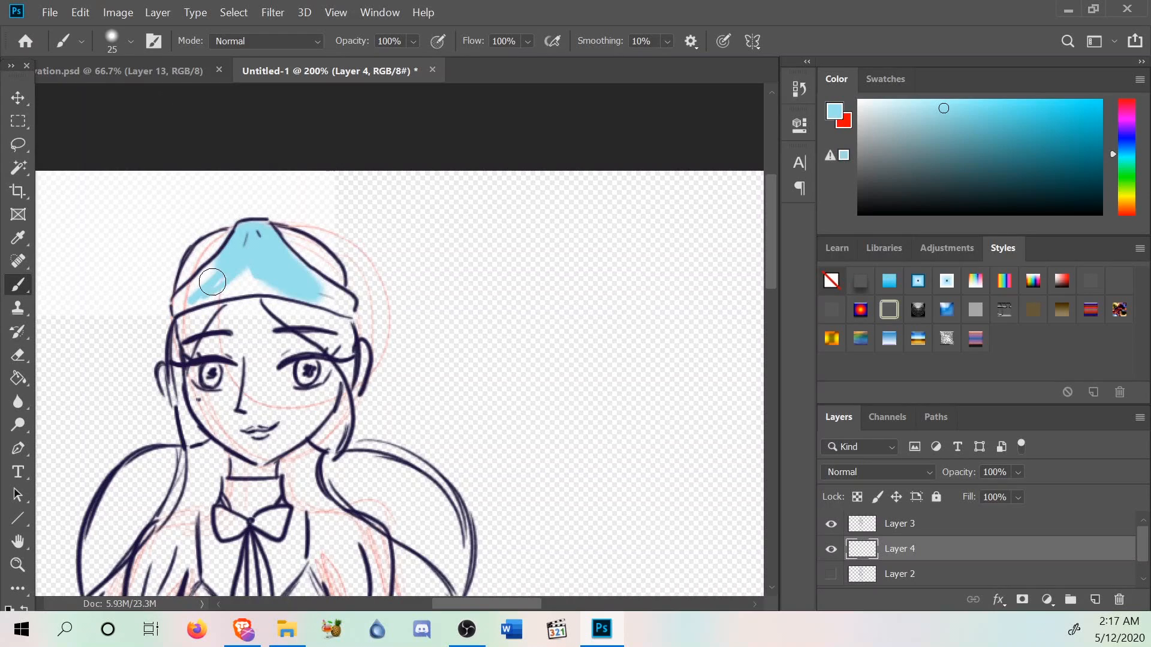
{"action": "left_click", "coordinate": [116, 42]}
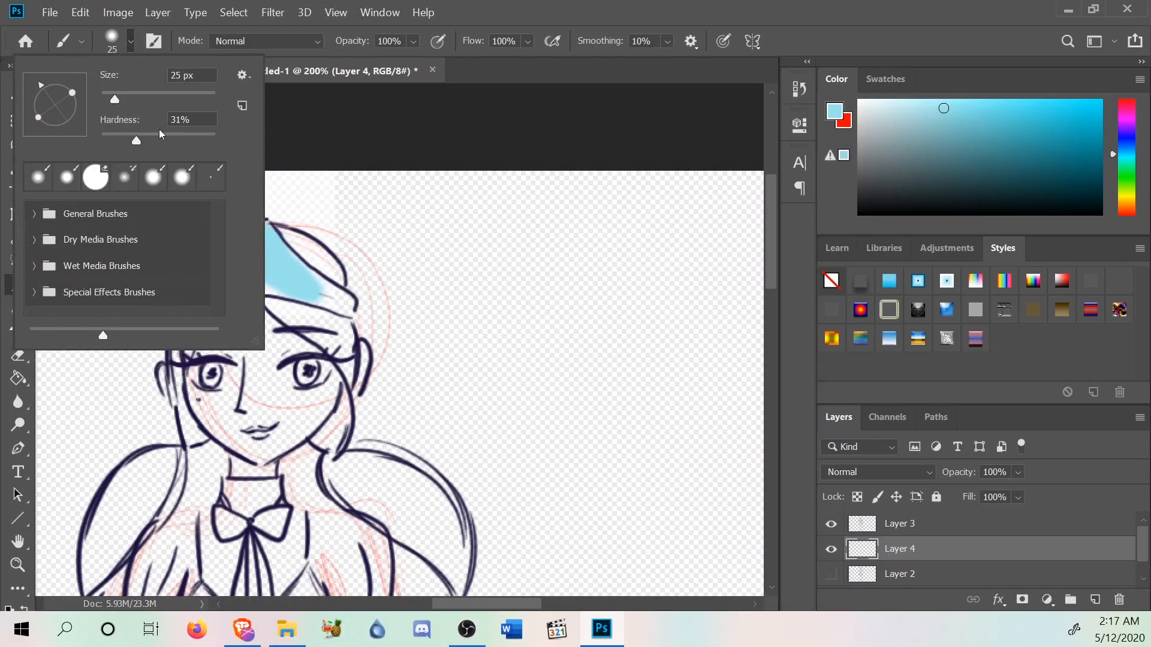
{"action": "key", "text": "Return"}
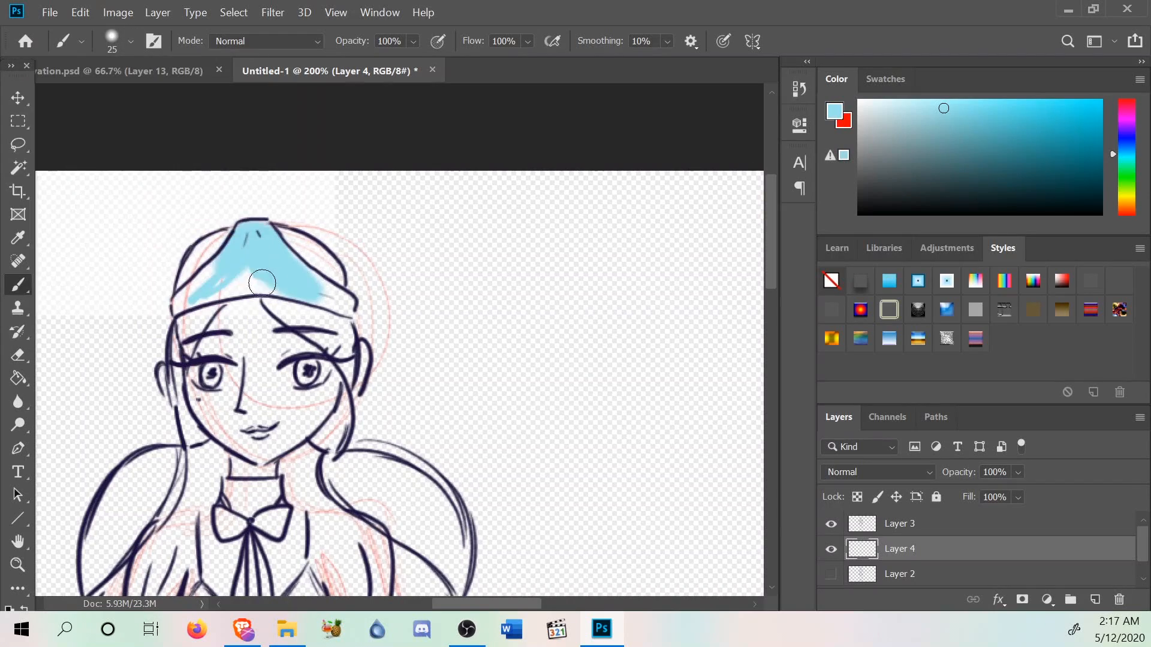
{"action": "mouse_move", "coordinate": [215, 286]}
{"action": "left_mouse_down"}
{"action": "mouse_move", "coordinate": [223, 257]}
{"action": "mouse_move", "coordinate": [175, 300]}
{"action": "mouse_move", "coordinate": [193, 281]}
{"action": "mouse_move", "coordinate": [179, 310]}
{"action": "mouse_move", "coordinate": [227, 296]}
{"action": "mouse_move", "coordinate": [173, 313]}
{"action": "mouse_move", "coordinate": [278, 290]}
{"action": "mouse_move", "coordinate": [236, 280]}
{"action": "mouse_move", "coordinate": [348, 311]}
{"action": "mouse_move", "coordinate": [297, 283]}
{"action": "mouse_move", "coordinate": [337, 301]}
{"action": "mouse_move", "coordinate": [285, 259]}
{"action": "mouse_move", "coordinate": [345, 298]}
{"action": "left_mouse_up"}
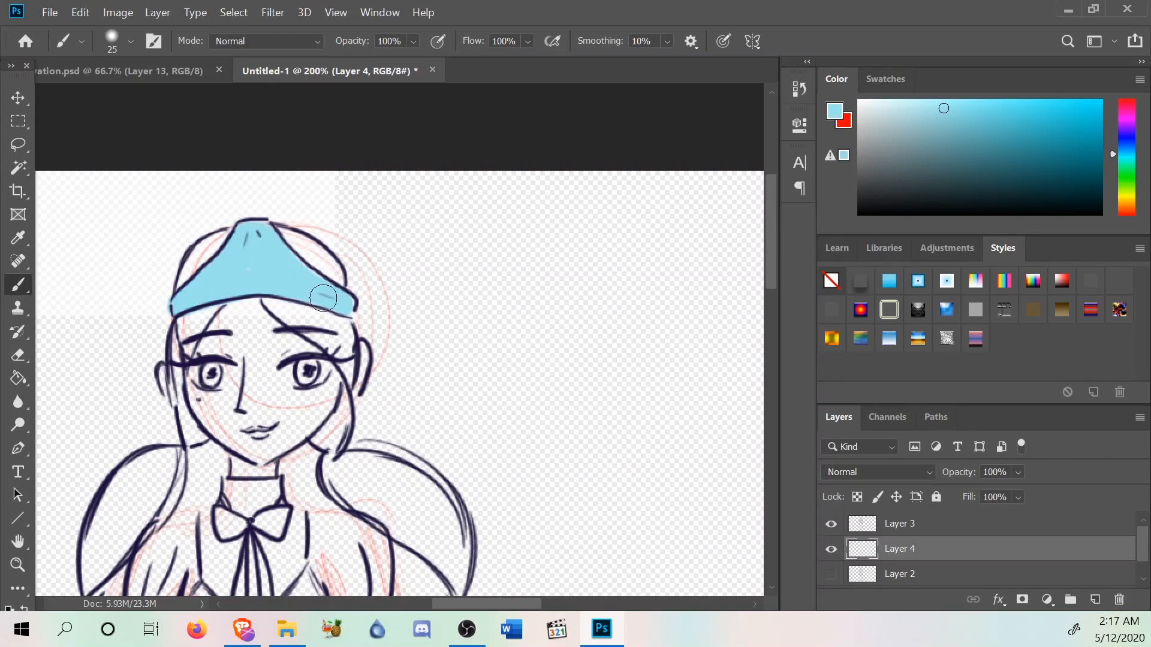
Paint white horizontal stripes across the light blue hat, from its tip down to the brim.
{"action": "left_click", "coordinate": [861, 101]}
{"action": "mouse_move", "coordinate": [265, 229]}
{"action": "left_mouse_down"}
{"action": "mouse_move", "coordinate": [242, 233]}
{"action": "mouse_move", "coordinate": [269, 226]}
{"action": "mouse_move", "coordinate": [235, 214]}
{"action": "mouse_move", "coordinate": [262, 247]}
{"action": "mouse_move", "coordinate": [280, 247]}
{"action": "mouse_move", "coordinate": [234, 250]}
{"action": "mouse_move", "coordinate": [281, 247]}
{"action": "mouse_move", "coordinate": [224, 250]}
{"action": "mouse_move", "coordinate": [246, 225]}
{"action": "mouse_move", "coordinate": [273, 229]}
{"action": "mouse_move", "coordinate": [241, 236]}
{"action": "mouse_move", "coordinate": [268, 225]}
{"action": "left_mouse_up"}
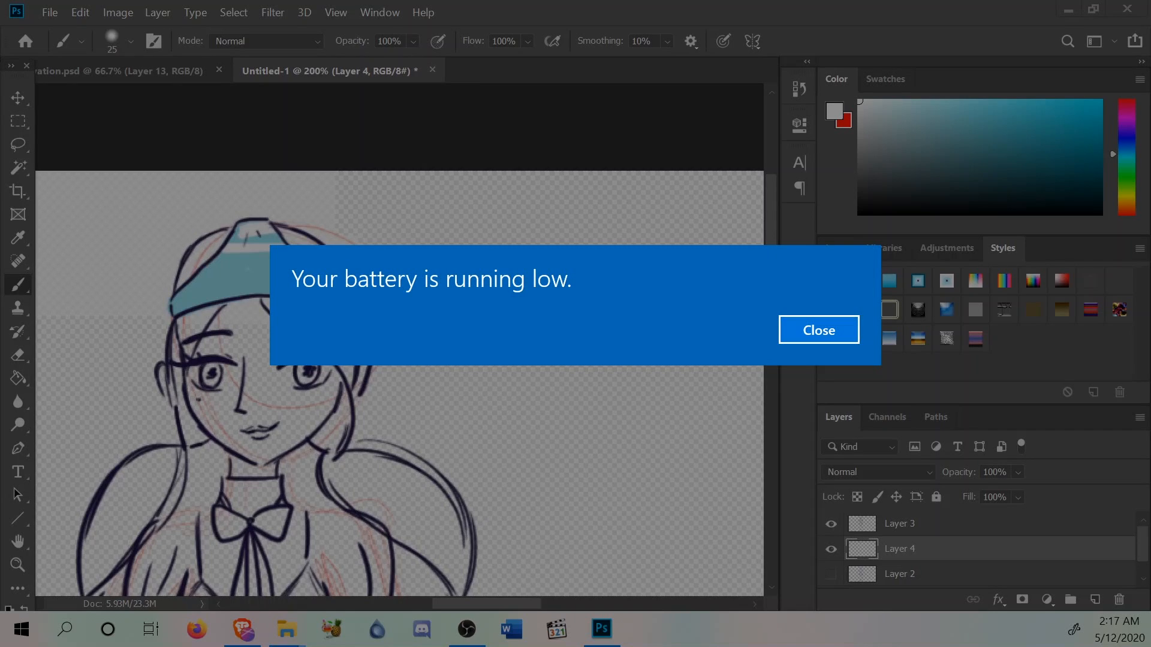
{"action": "left_click", "coordinate": [834, 337]}
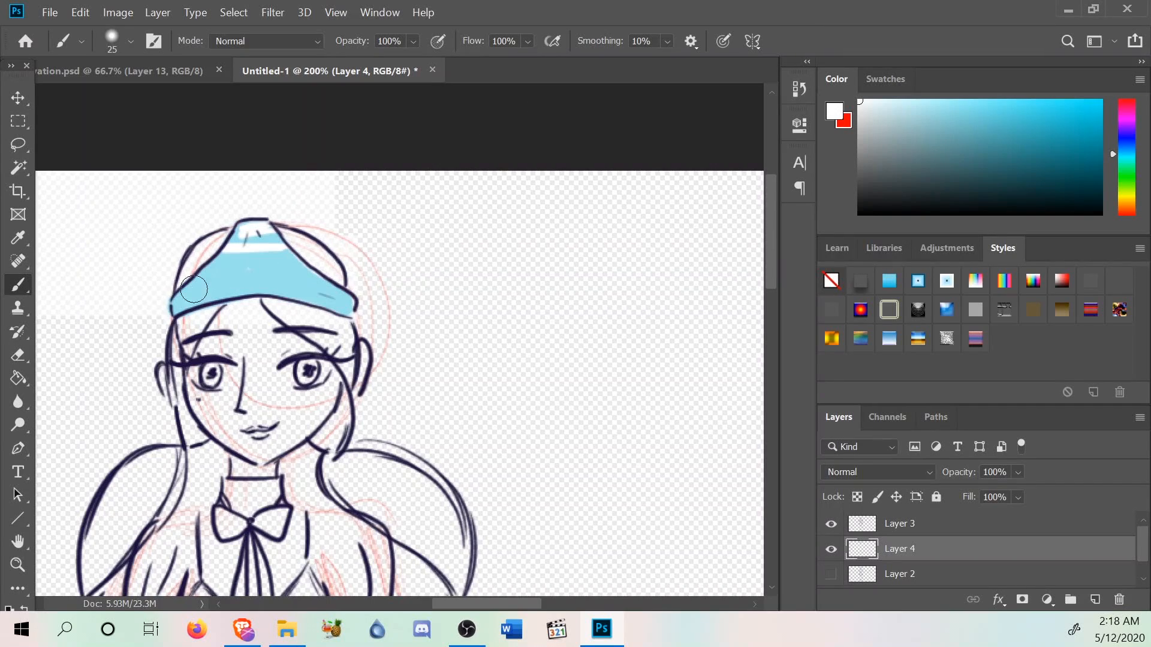
{"action": "left_click_drag", "start_coordinate": [309, 266], "coordinate": [186, 268]}
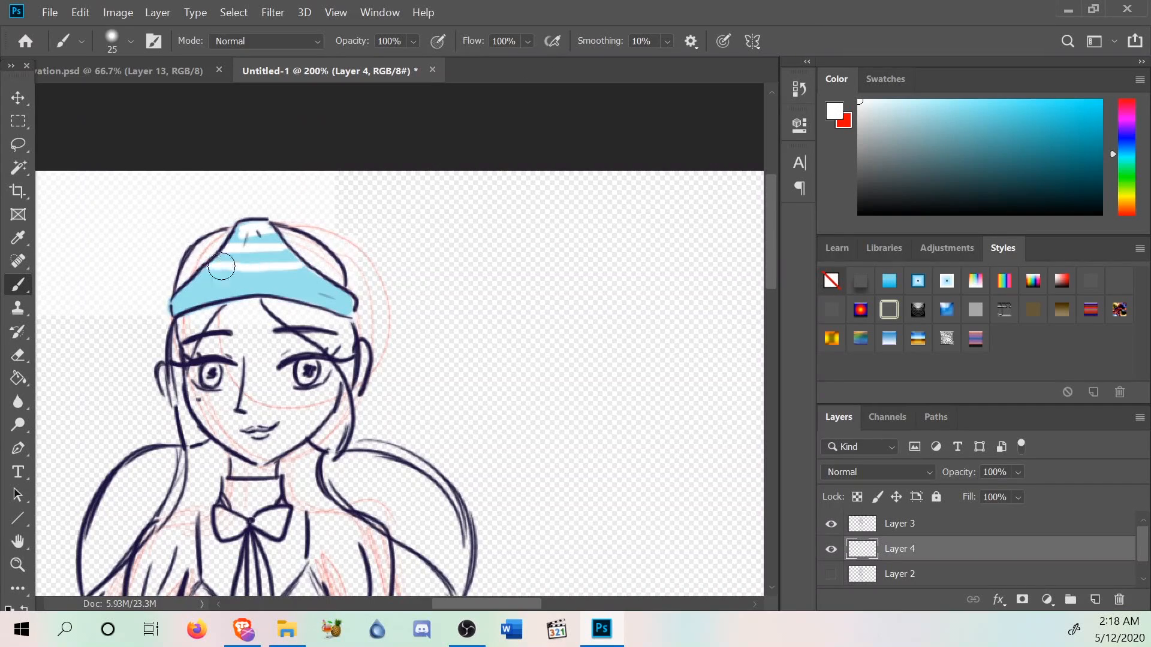
{"action": "left_click_drag", "start_coordinate": [331, 282], "coordinate": [186, 281]}
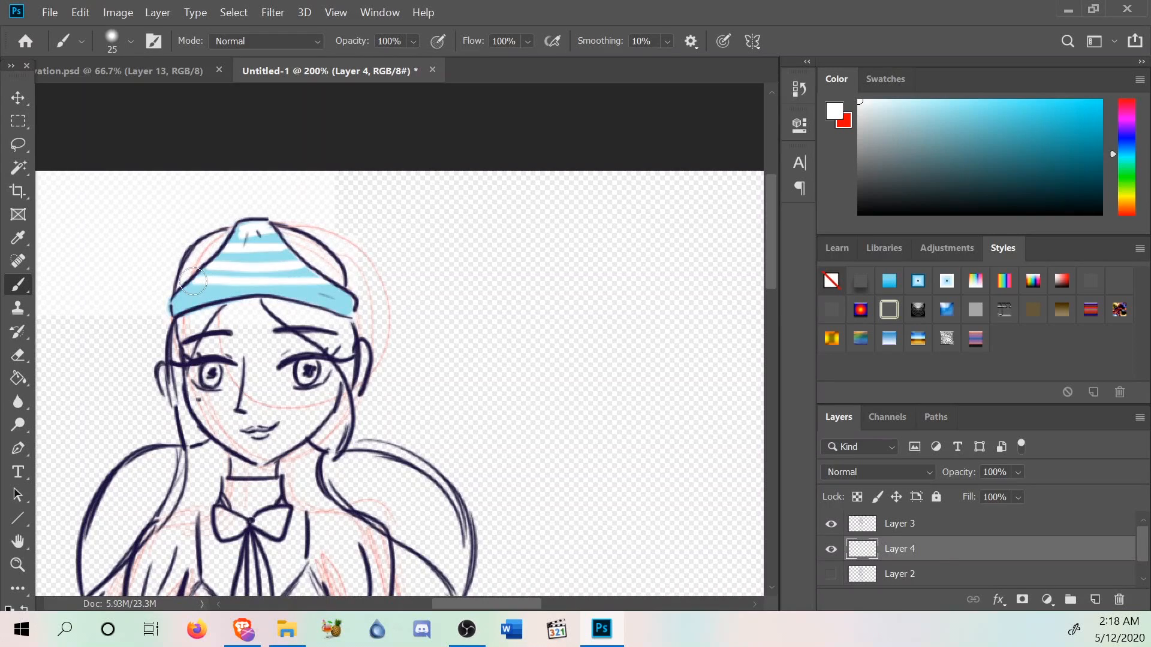
{"action": "mouse_move", "coordinate": [339, 292]}
{"action": "left_mouse_down"}
{"action": "mouse_move", "coordinate": [335, 299]}
{"action": "mouse_move", "coordinate": [192, 294]}
{"action": "mouse_move", "coordinate": [298, 296]}
{"action": "mouse_move", "coordinate": [167, 305]}
{"action": "left_mouse_up"}
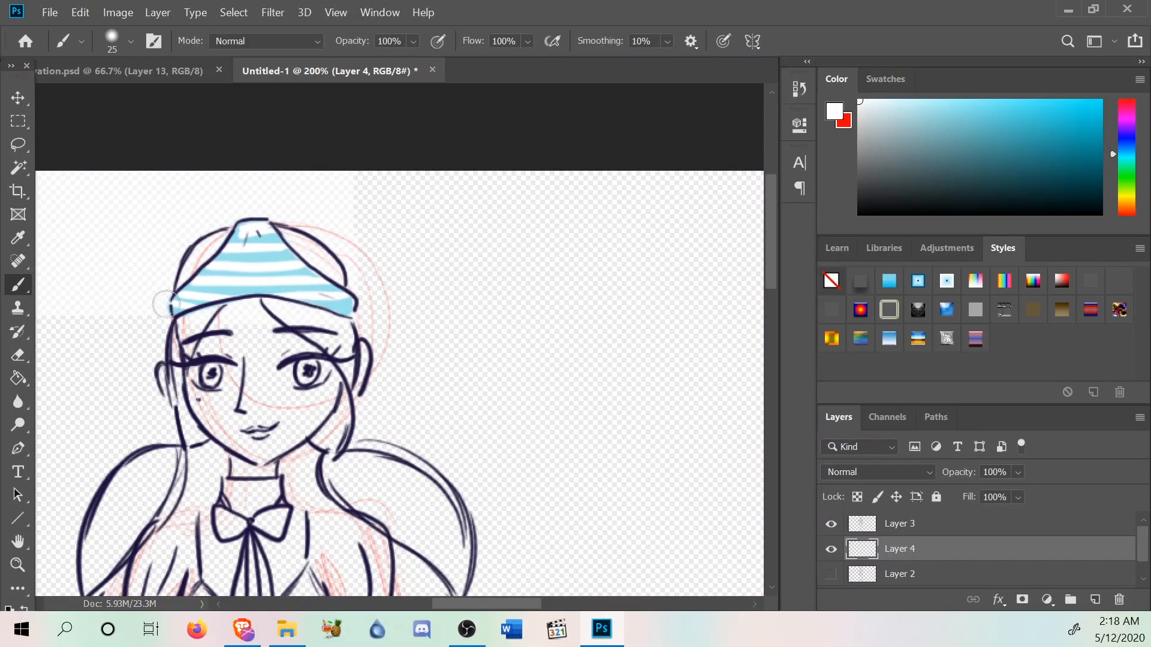
{"action": "left_click_drag", "start_coordinate": [358, 307], "coordinate": [345, 309]}
Sample the darker blue from the colour palette in the reference document and return to the drawing with the Brush tool.
{"action": "scroll", "coordinate": [225, 317], "scroll_direction": "down", "scroll_amount": 5}
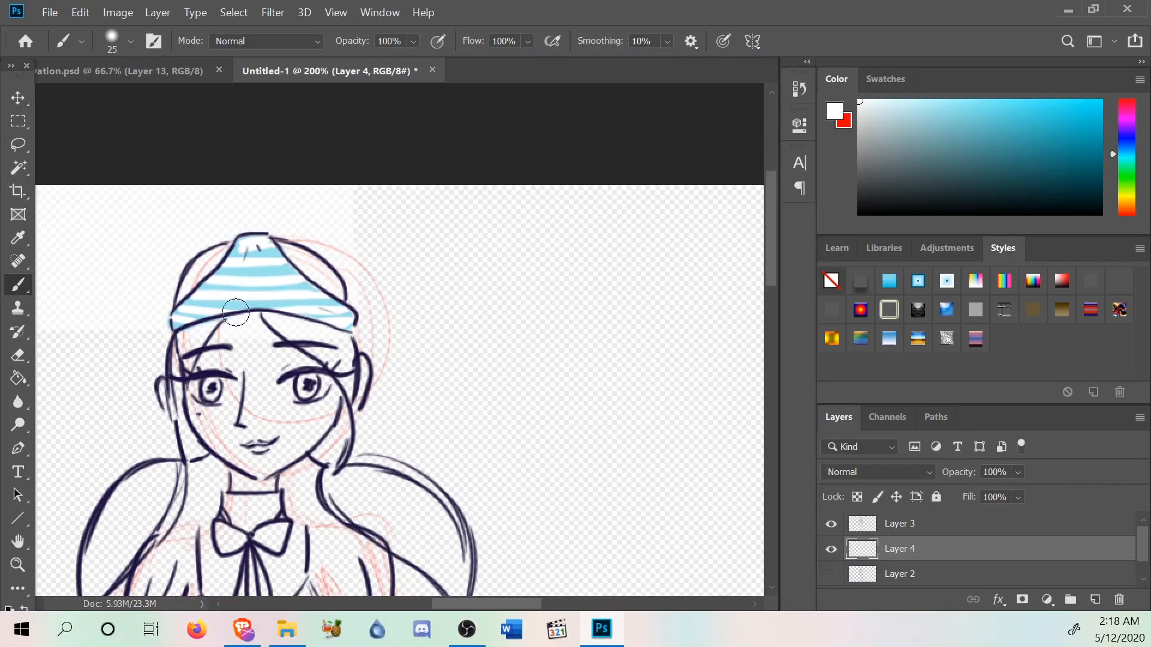
{"action": "scroll", "coordinate": [540, 303], "scroll_direction": "down", "scroll_amount": 3}
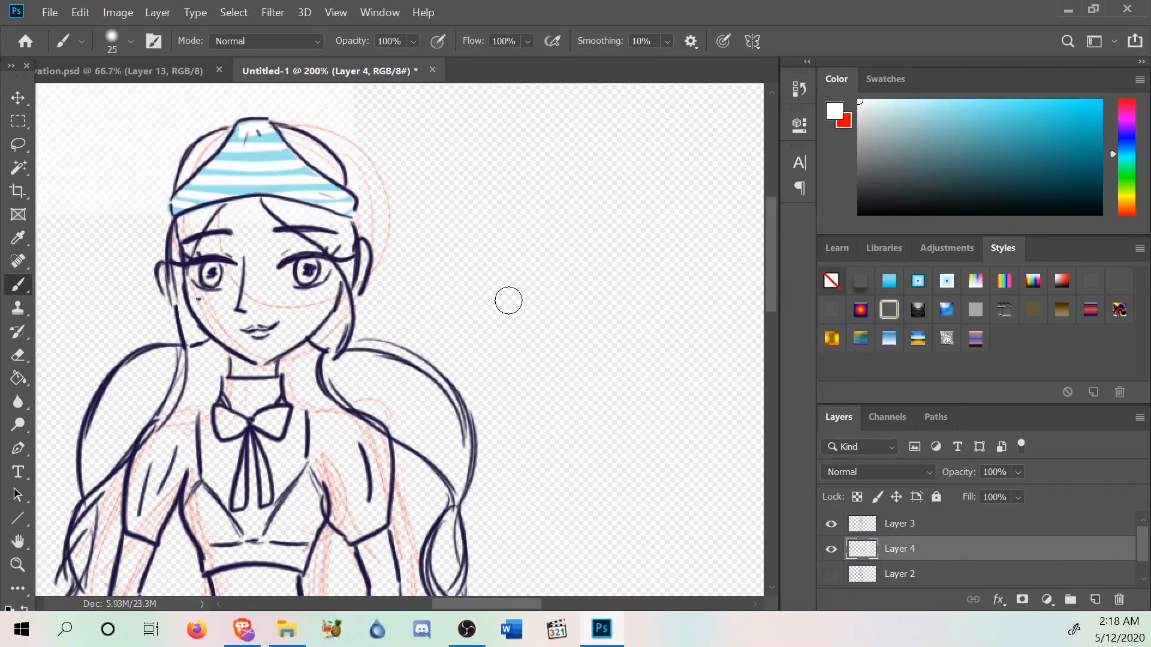
{"action": "left_click", "coordinate": [180, 70]}
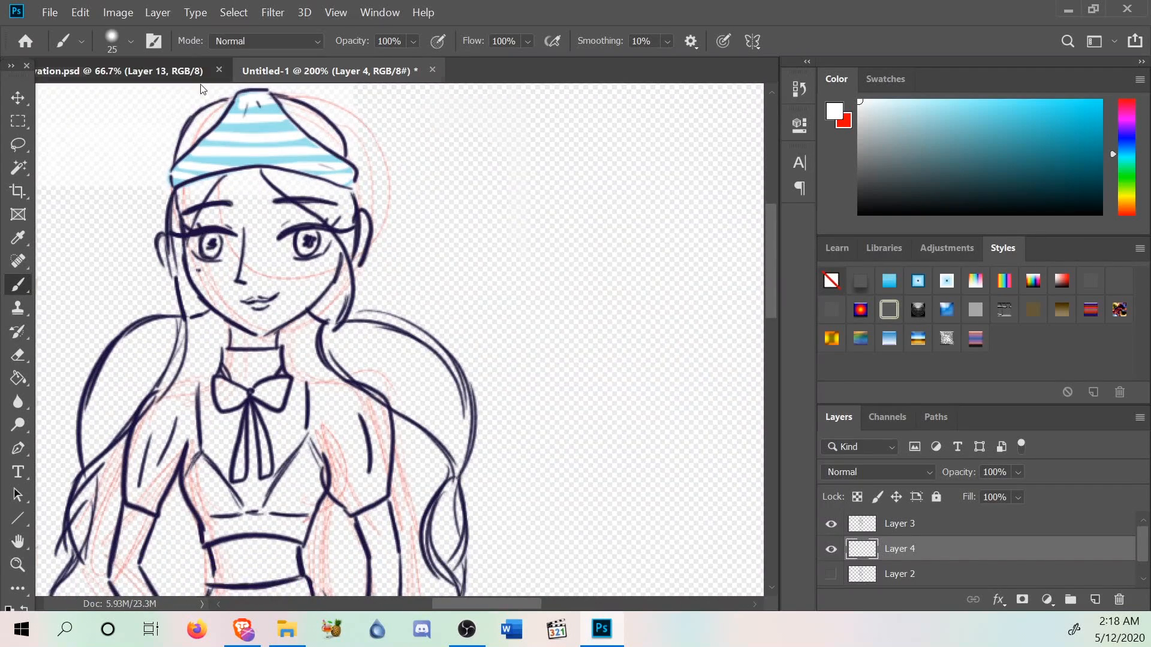
{"action": "left_click", "coordinate": [18, 237]}
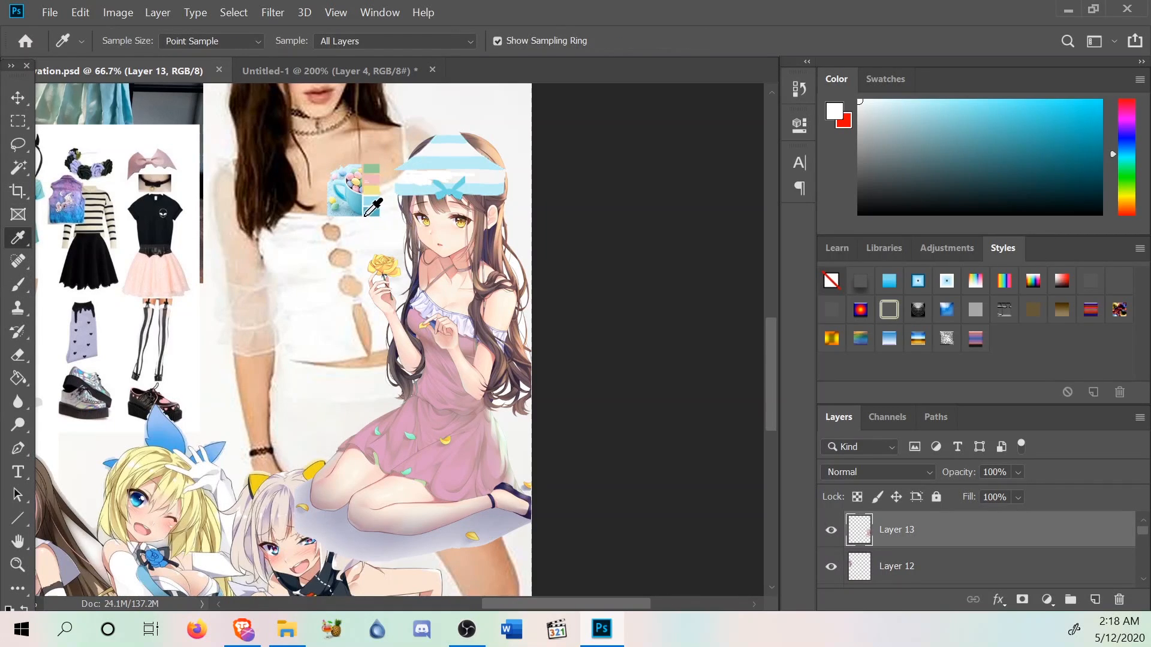
{"action": "left_click", "coordinate": [337, 72]}
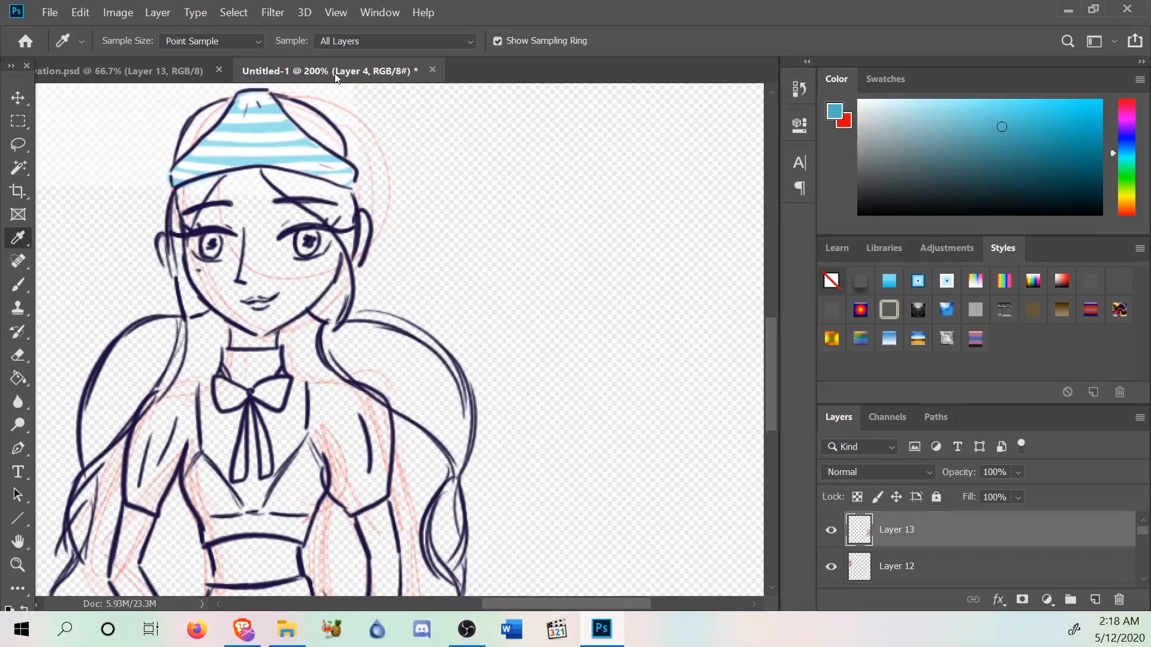
{"action": "left_click", "coordinate": [18, 284]}
{"action": "left_click", "coordinate": [120, 70]}
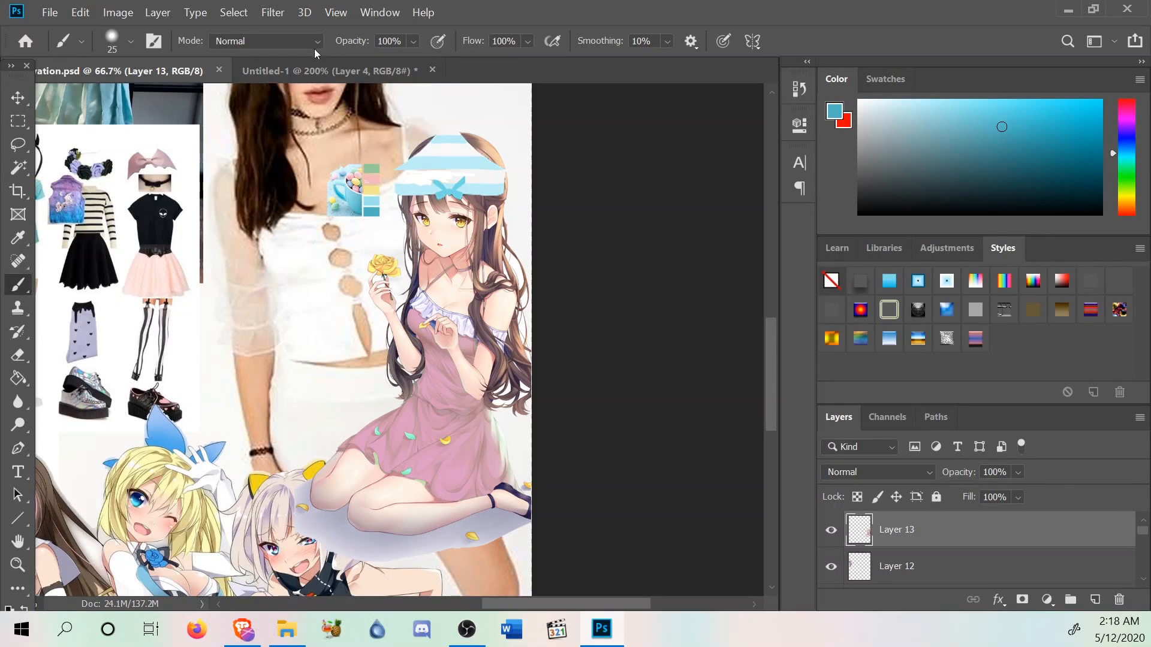
{"action": "left_click", "coordinate": [327, 70]}
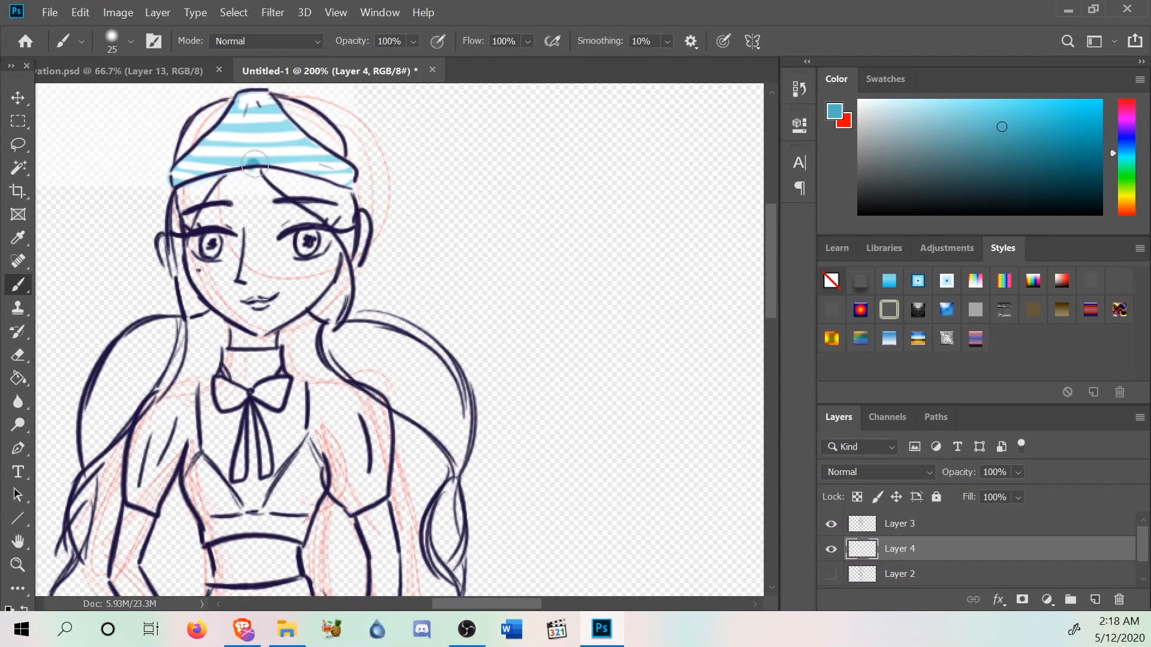
Try to paint a darker blue bow at the centre of the hat's brim with the 25 px brush.
{"action": "mouse_move", "coordinate": [251, 163]}
{"action": "left_mouse_down"}
{"action": "mouse_move", "coordinate": [275, 157]}
{"action": "mouse_move", "coordinate": [242, 161]}
{"action": "left_mouse_up"}
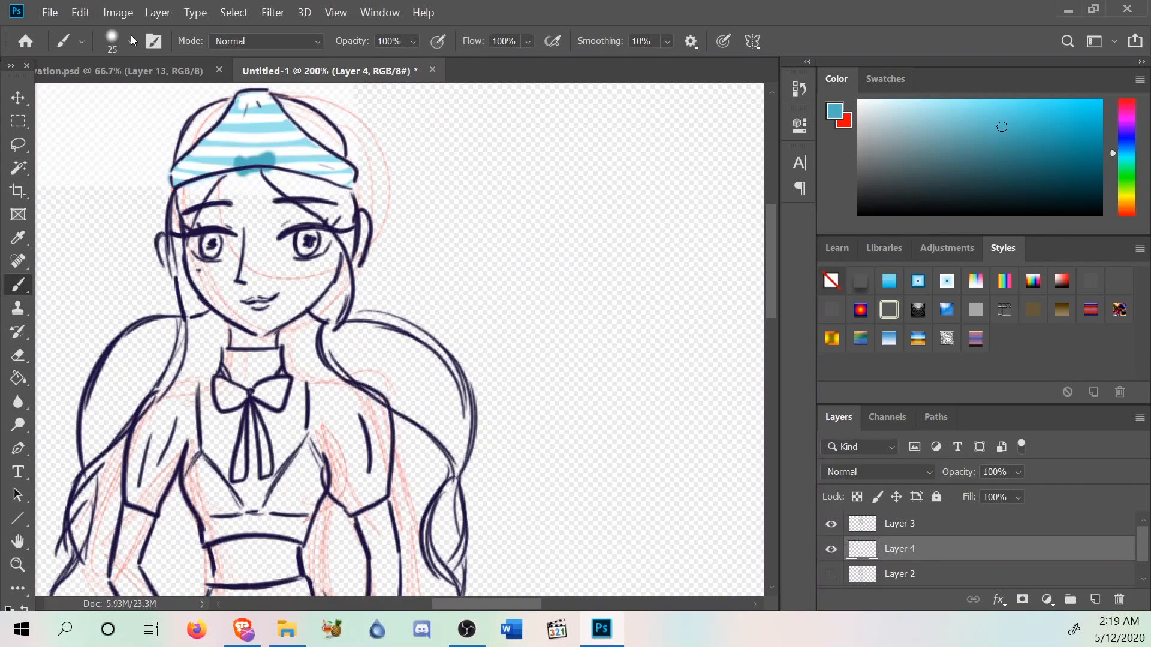
{"action": "left_click", "coordinate": [80, 12]}
{"action": "left_click", "coordinate": [107, 24]}
{"action": "left_click", "coordinate": [83, 11]}
{"action": "left_click", "coordinate": [93, 21]}
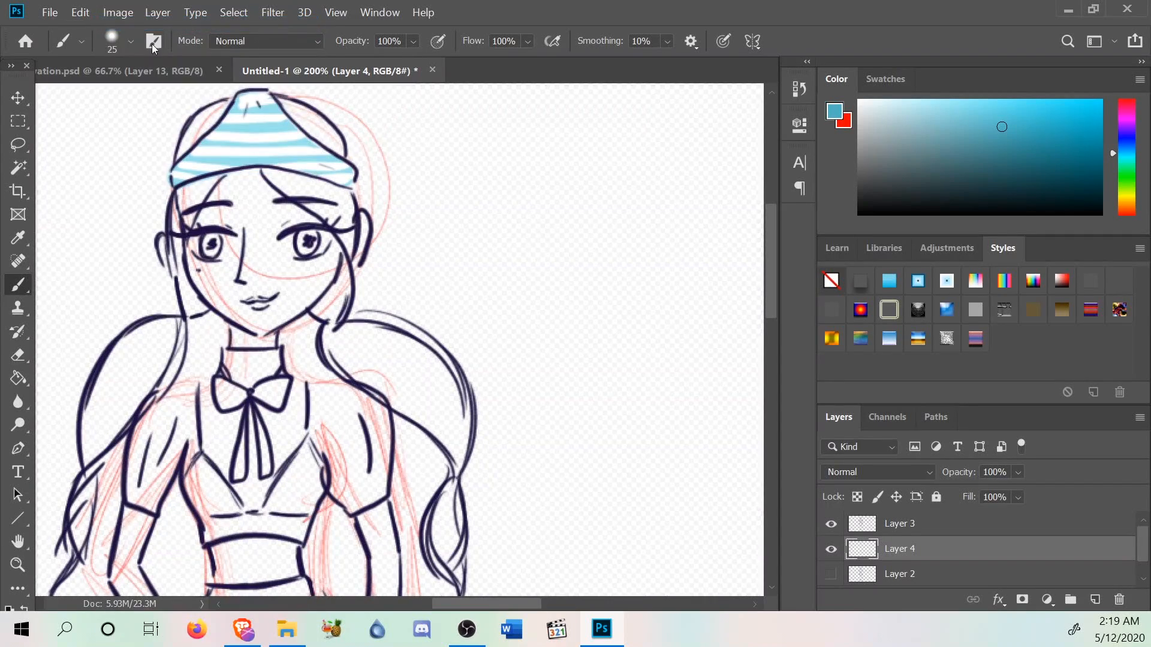
Reduce the brush to 15 px with a higher hardness and paint a small darker blue bow at the brim's centre.
{"action": "left_click", "coordinate": [121, 46]}
{"action": "left_click_drag", "start_coordinate": [123, 96], "coordinate": [109, 100]}
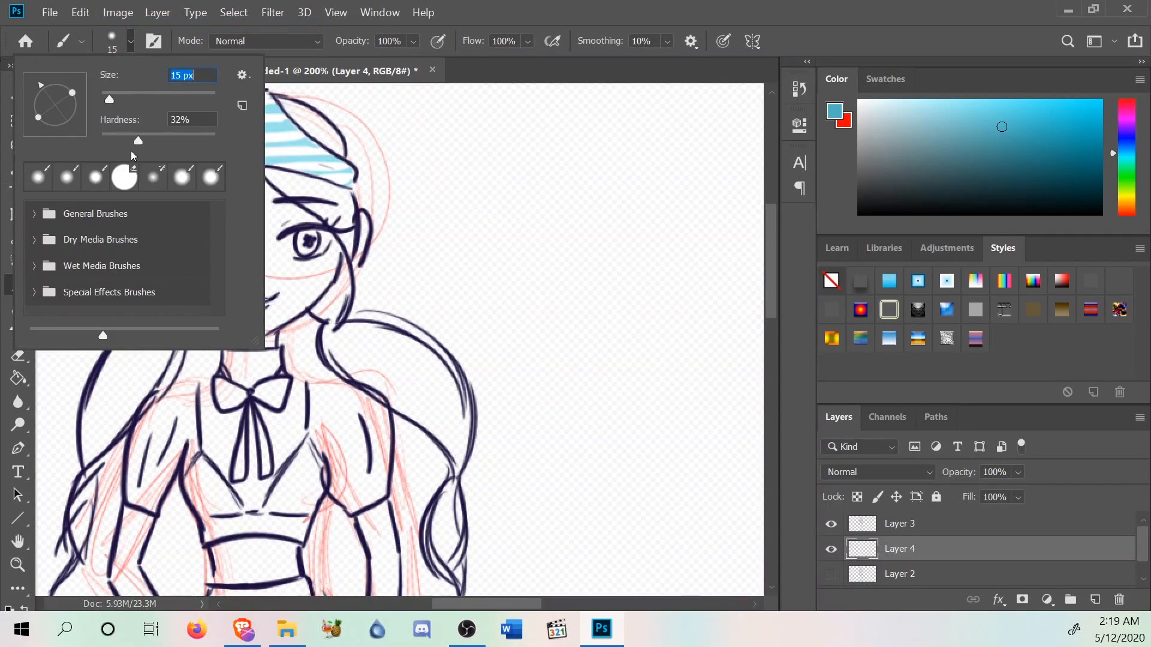
{"action": "left_click_drag", "start_coordinate": [138, 142], "coordinate": [165, 143]}
{"action": "left_click", "coordinate": [461, 70]}
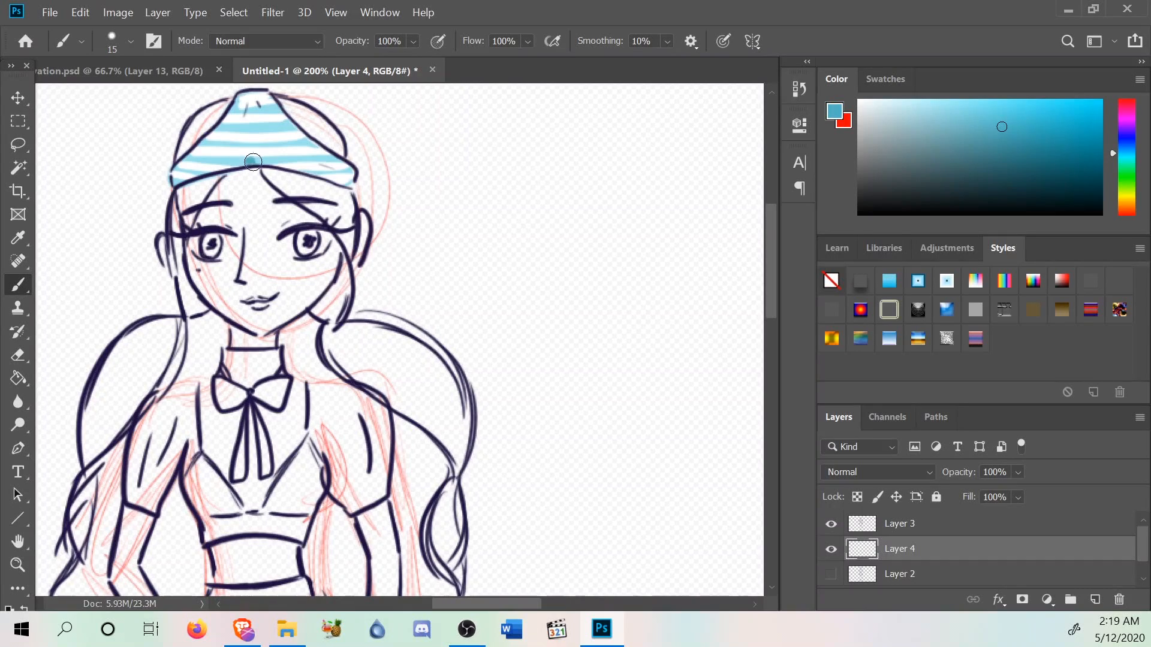
{"action": "left_click_drag", "start_coordinate": [250, 156], "coordinate": [265, 162]}
Sample the pale yellow from the reference document's colour palette and return to the drawing with the Brush tool for the eyes.
{"action": "left_click", "coordinate": [148, 67]}
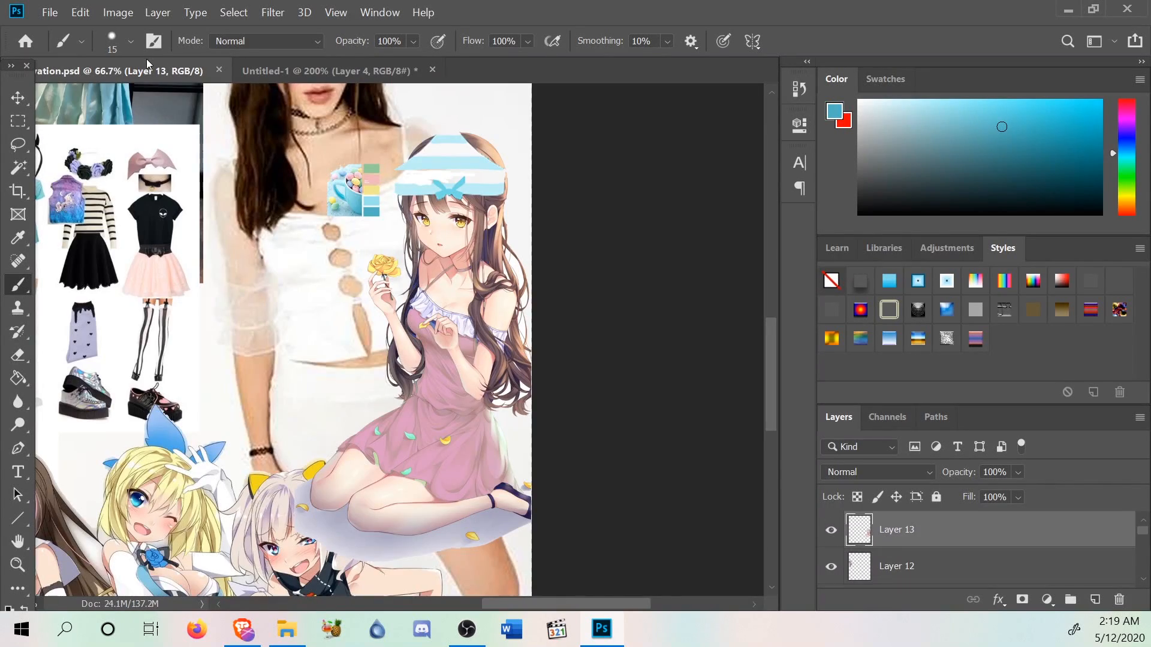
{"action": "left_click", "coordinate": [9, 244]}
{"action": "left_click", "coordinate": [462, 221]}
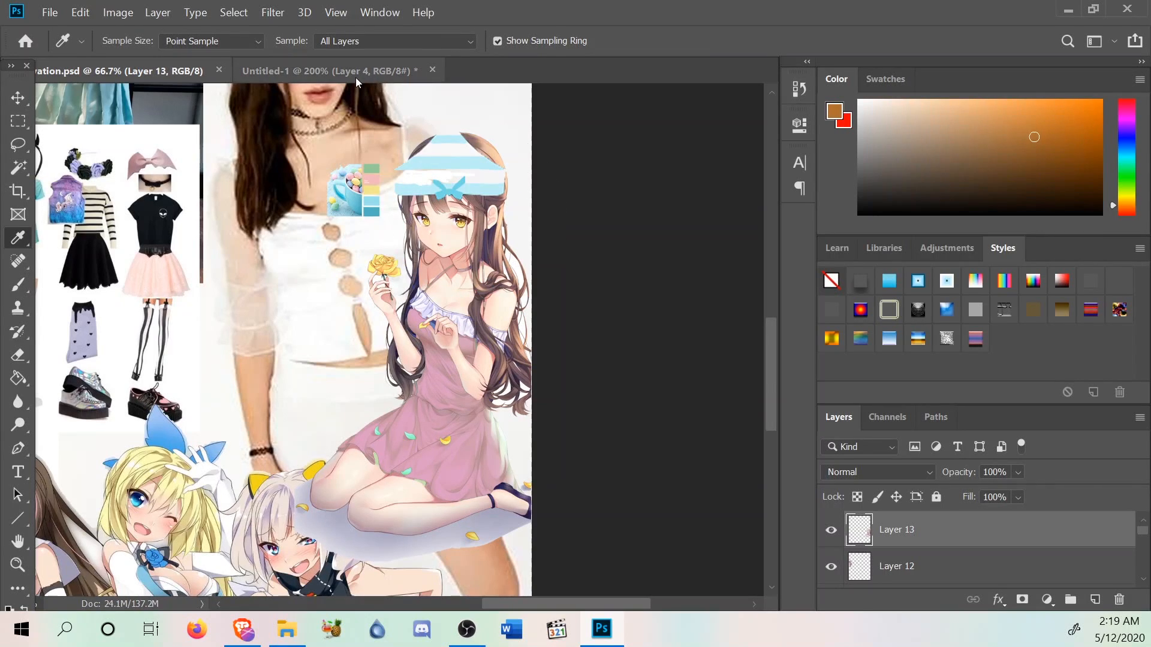
{"action": "left_click", "coordinate": [373, 181]}
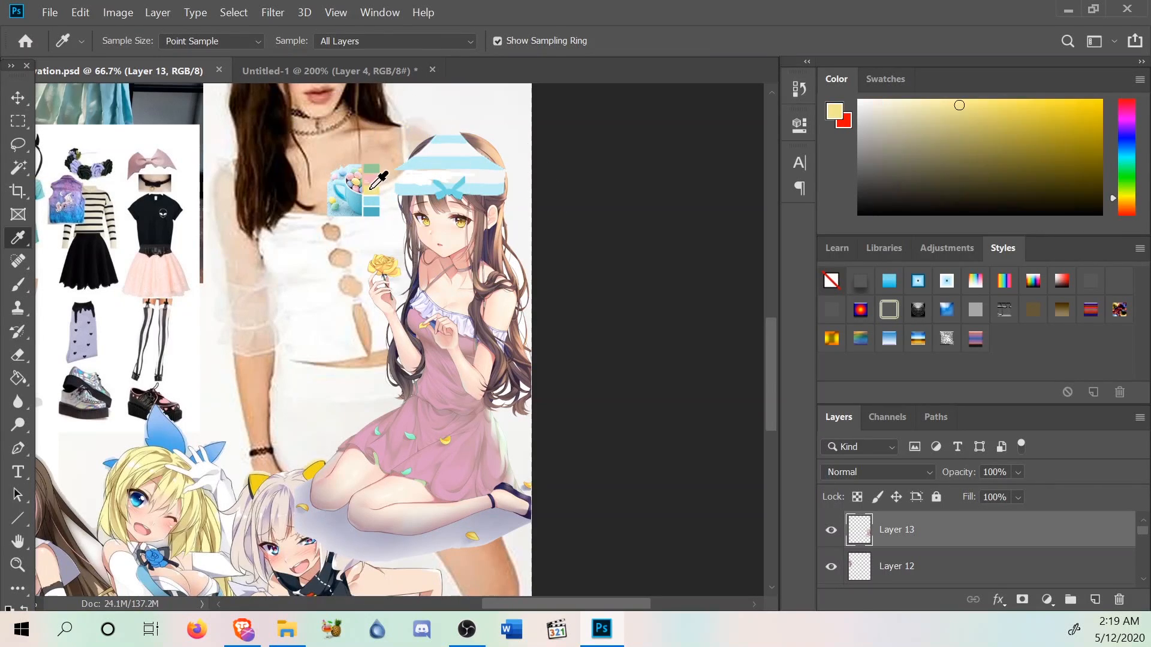
{"action": "left_click", "coordinate": [330, 71]}
{"action": "left_click", "coordinate": [18, 285]}
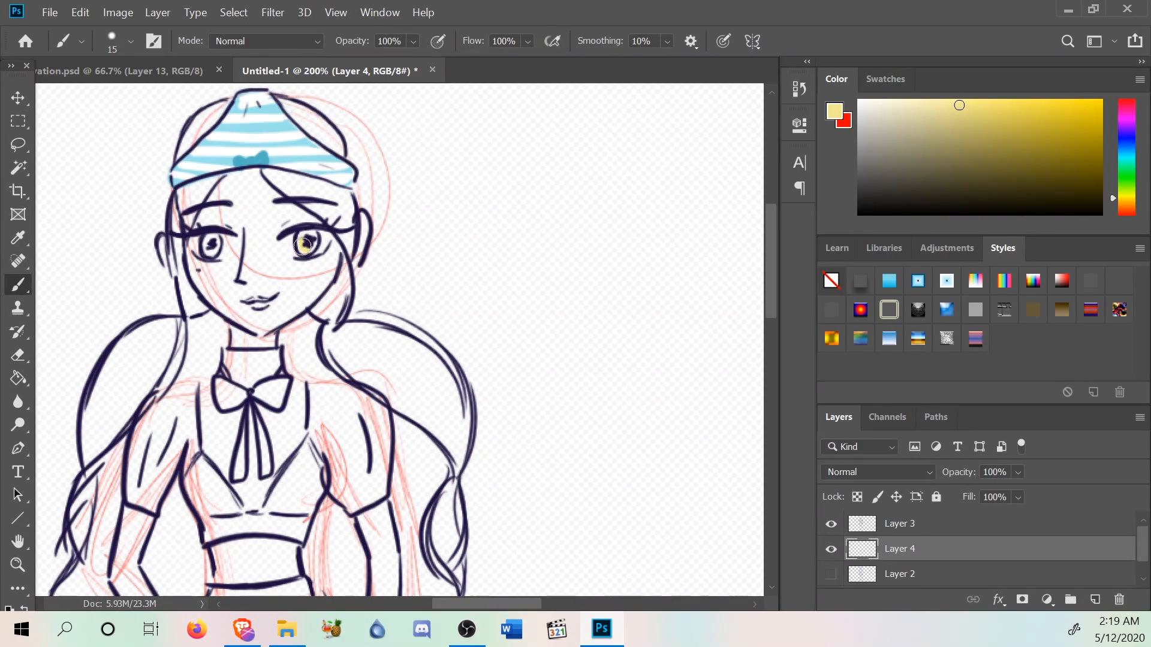
Paint both irises pale yellow with the 15 px brush.
{"action": "left_click_drag", "start_coordinate": [311, 246], "coordinate": [308, 238]}
{"action": "left_click_drag", "start_coordinate": [208, 243], "coordinate": [212, 247]}
Try a dark brown sampled from the reference girl's eye as shading for the drawing's irises.
{"action": "left_click", "coordinate": [146, 71]}
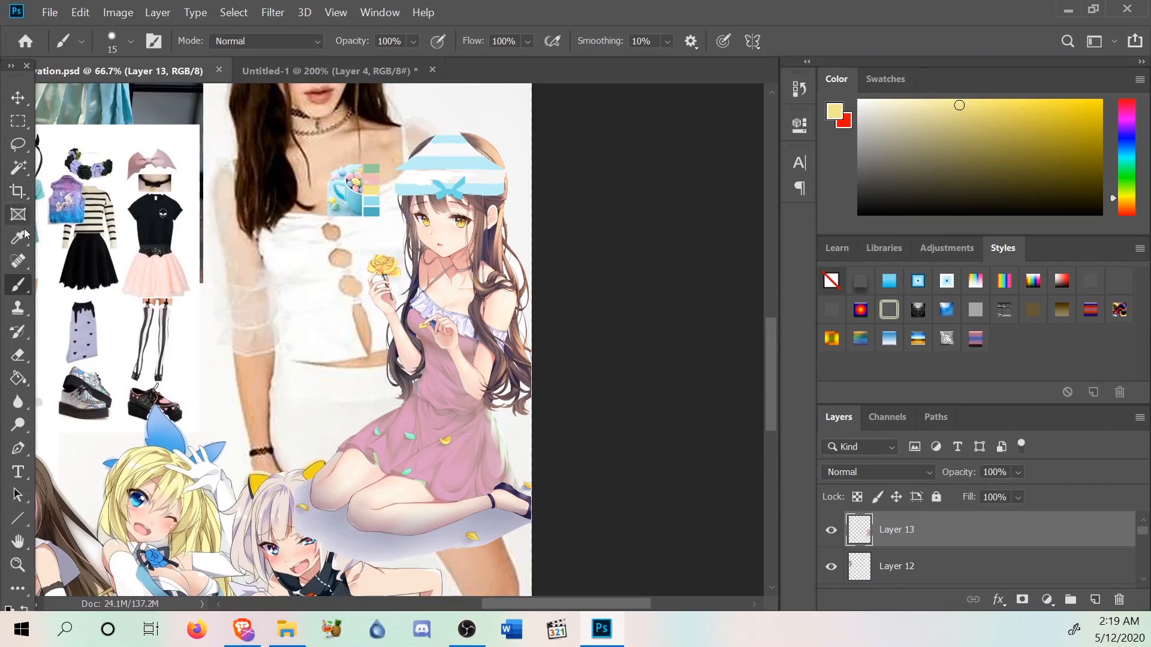
{"action": "left_click", "coordinate": [18, 238]}
{"action": "left_click_drag", "start_coordinate": [449, 207], "coordinate": [458, 205]}
{"action": "left_click", "coordinate": [354, 71]}
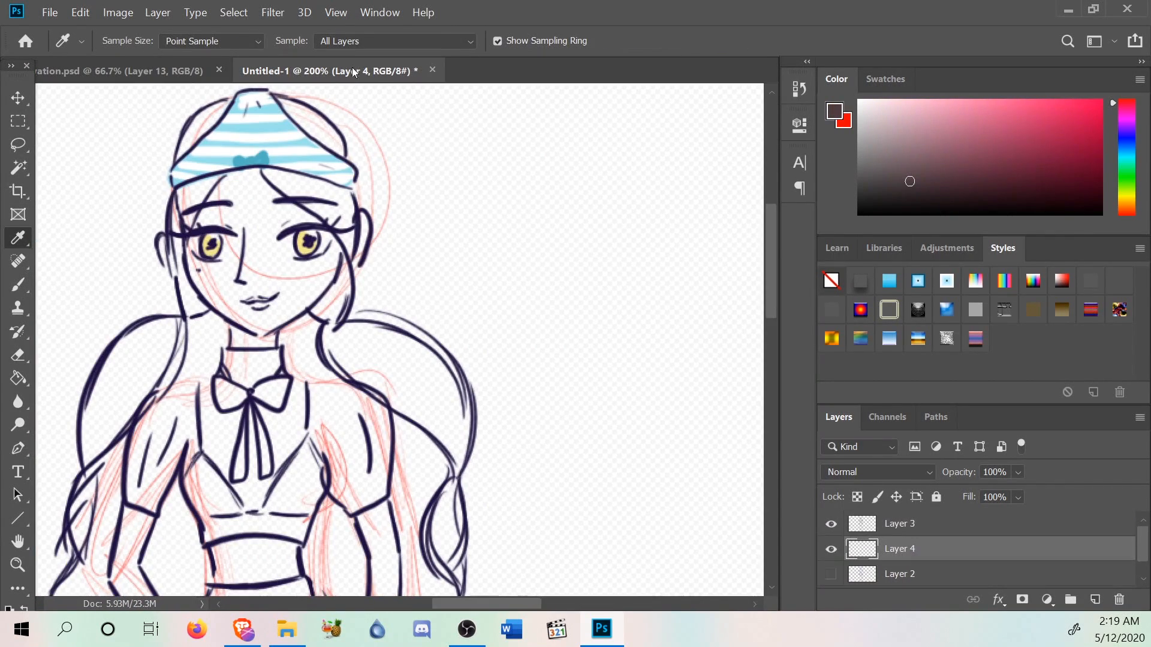
{"action": "left_click", "coordinate": [18, 565]}
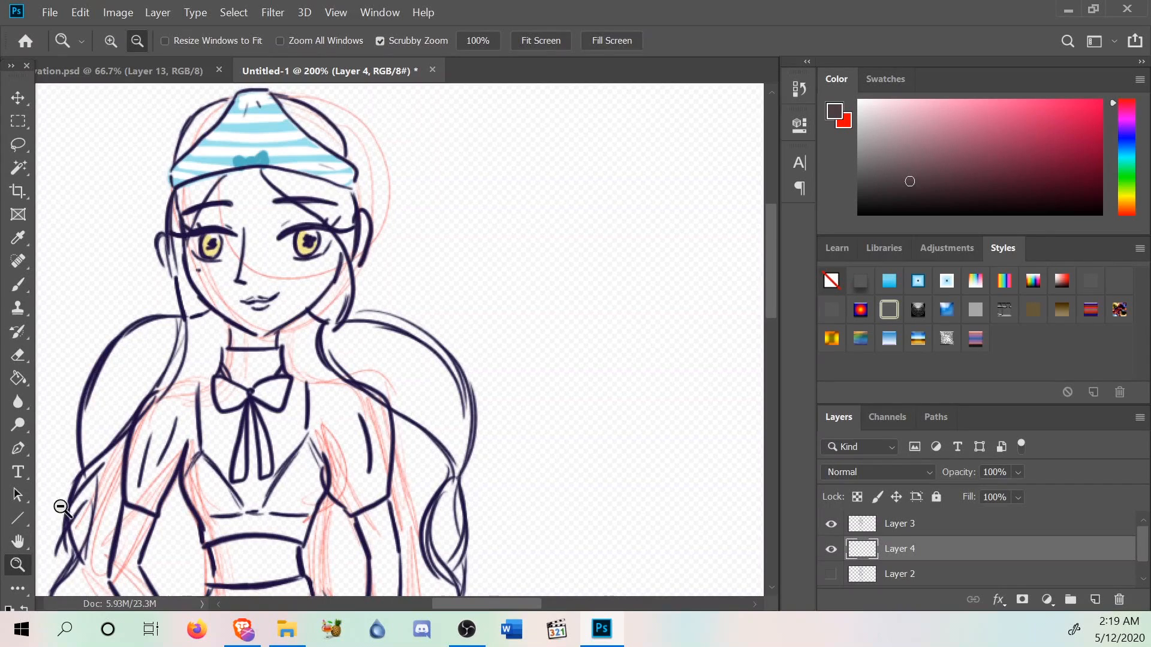
{"action": "right_click", "coordinate": [294, 246]}
{"action": "left_click", "coordinate": [334, 327]}
{"action": "scroll", "coordinate": [188, 234], "scroll_direction": "up", "scroll_amount": 2}
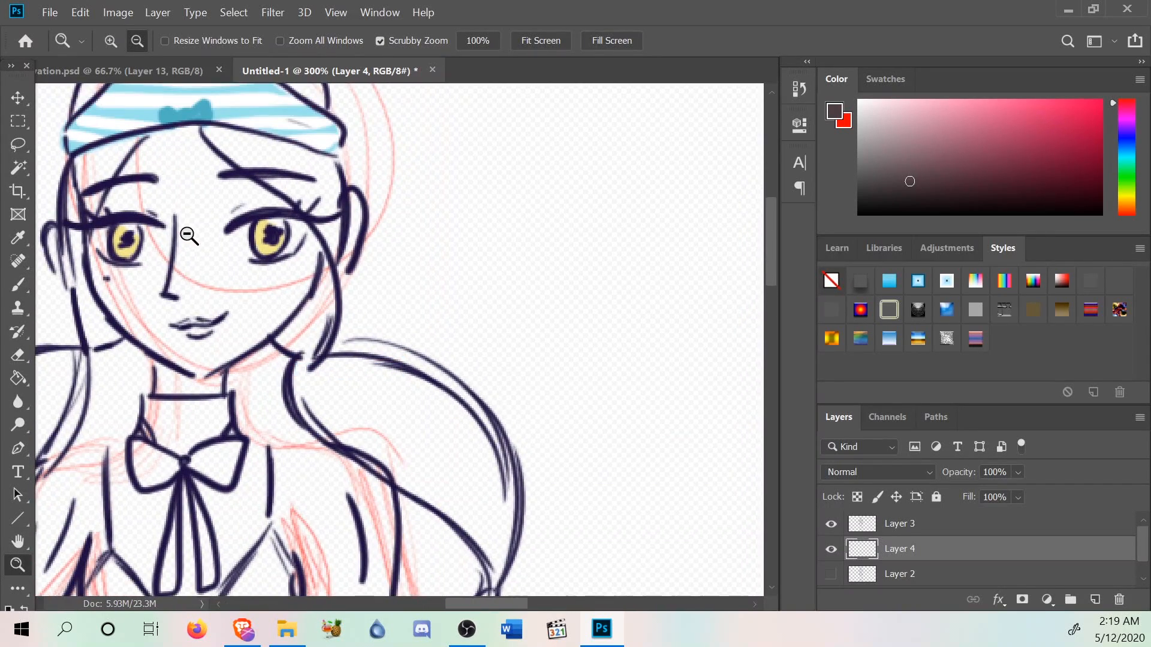
{"action": "left_click", "coordinate": [8, 285]}
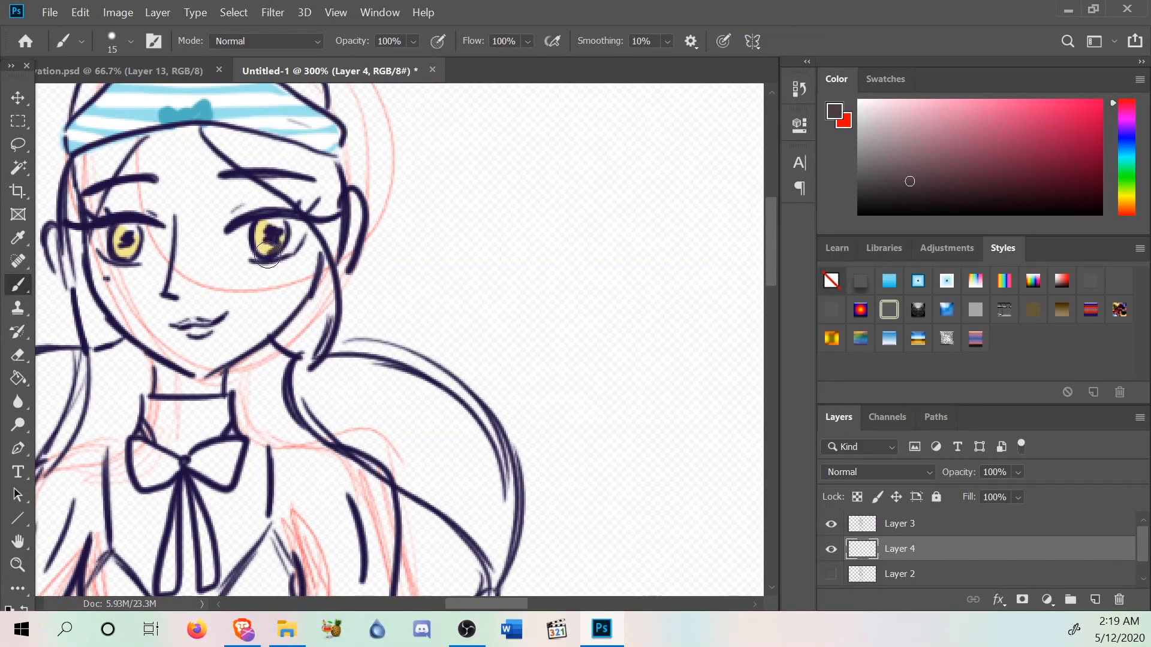
{"action": "left_click", "coordinate": [80, 12]}
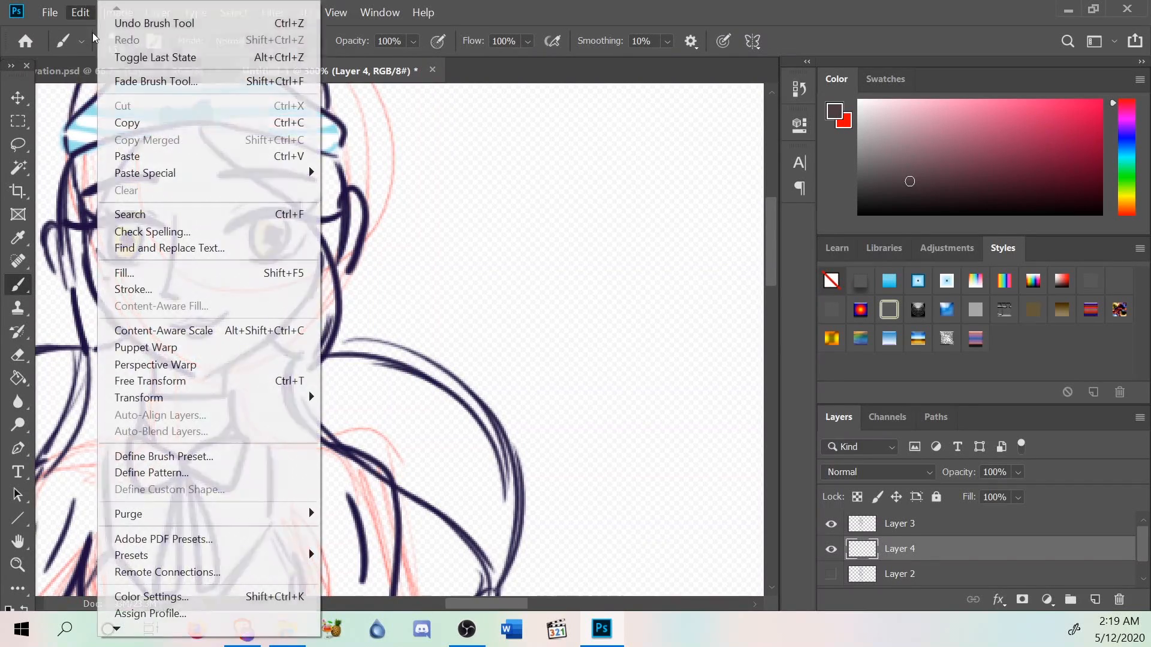
{"action": "left_click", "coordinate": [92, 26]}
Sample a medium brown from the reference girl's eye and return to the drawing with the Brush tool.
{"action": "left_click", "coordinate": [99, 70]}
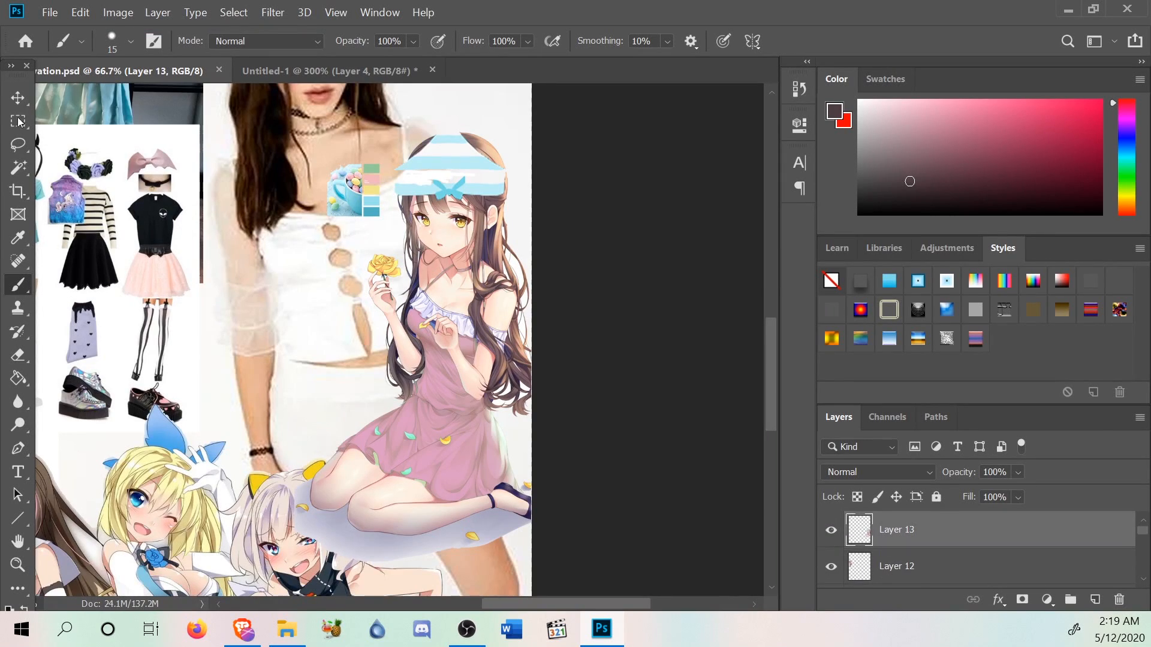
{"action": "left_click", "coordinate": [18, 237]}
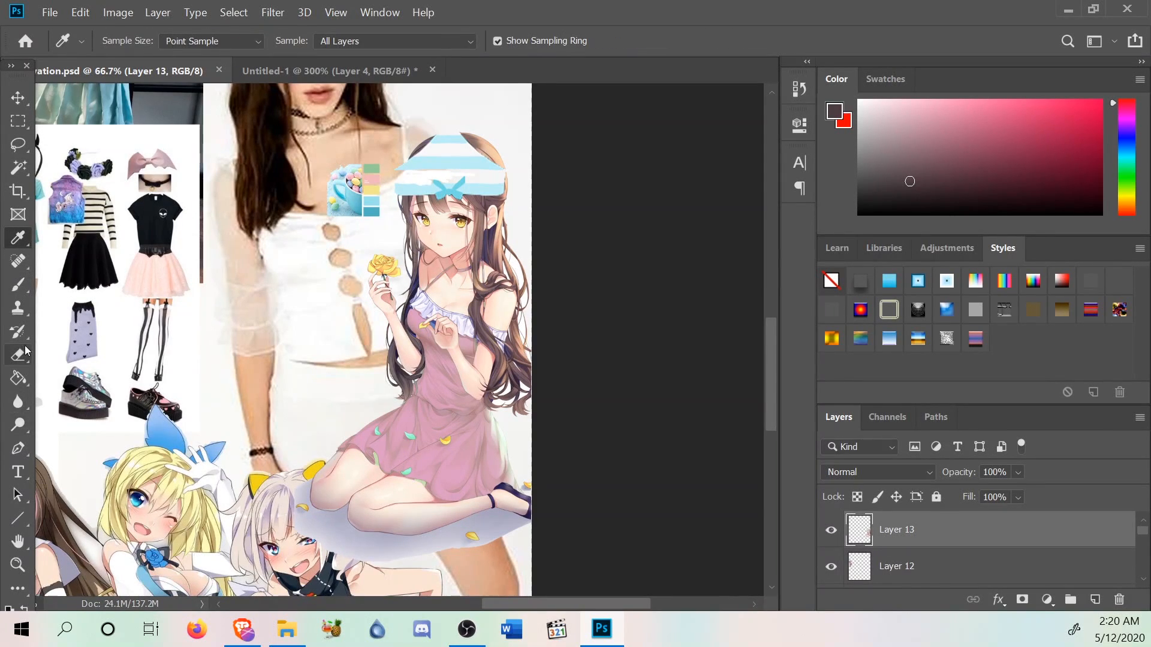
{"action": "left_click", "coordinate": [12, 566]}
{"action": "right_click", "coordinate": [420, 167]}
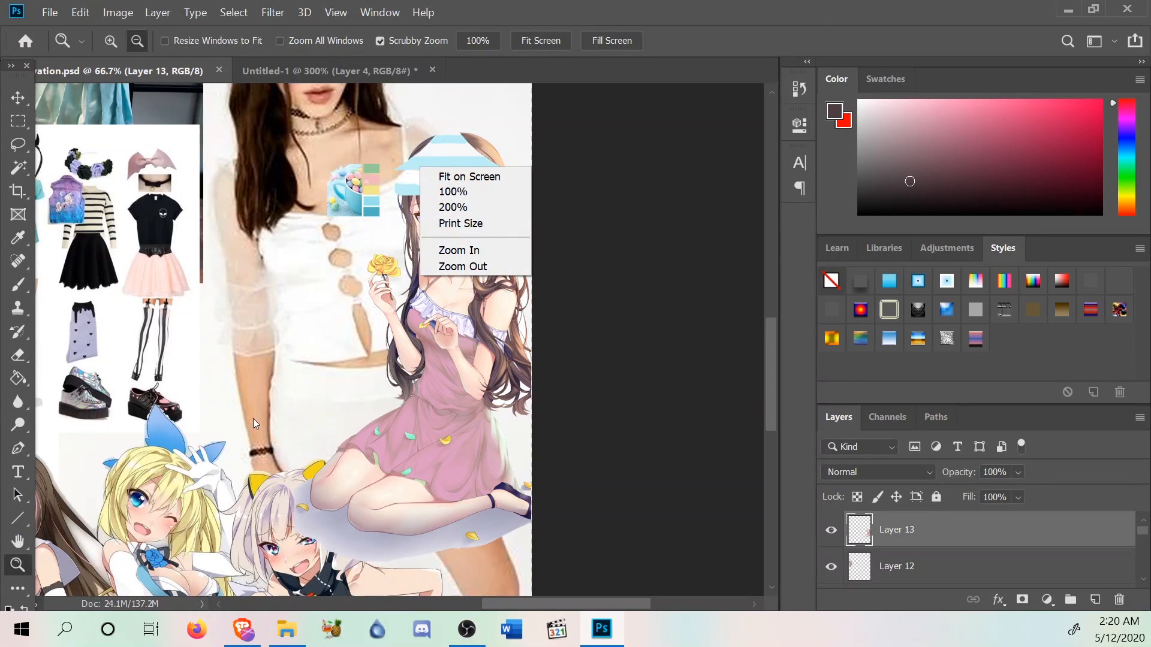
{"action": "left_click", "coordinate": [513, 252]}
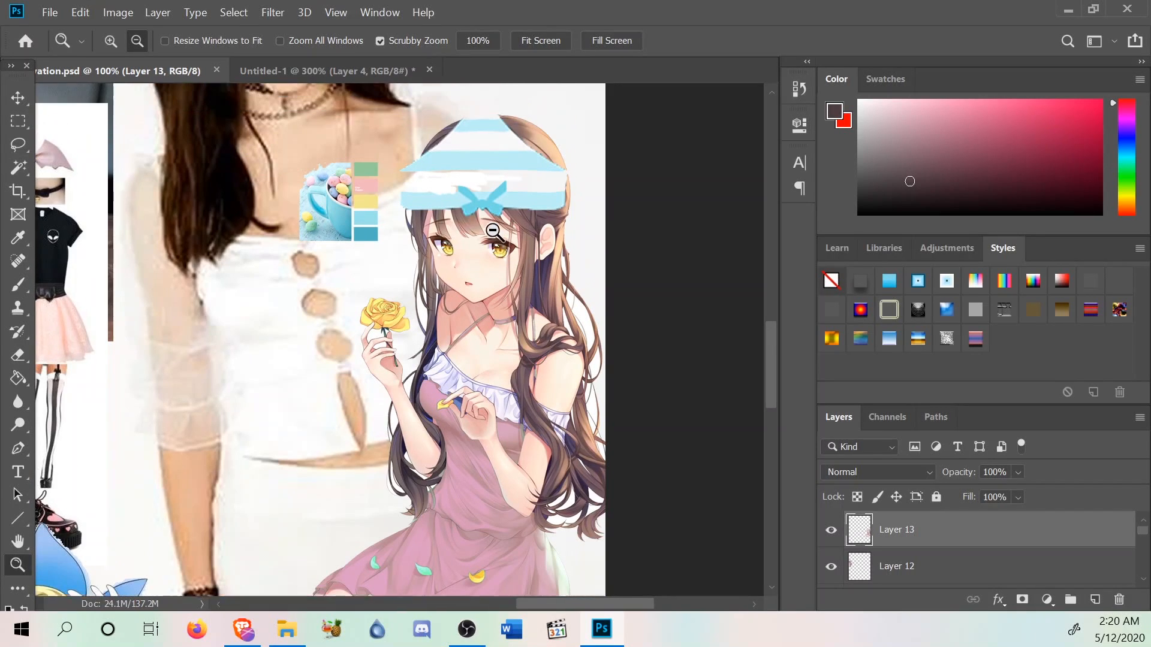
{"action": "right_click", "coordinate": [468, 285]}
{"action": "left_click", "coordinate": [500, 367]}
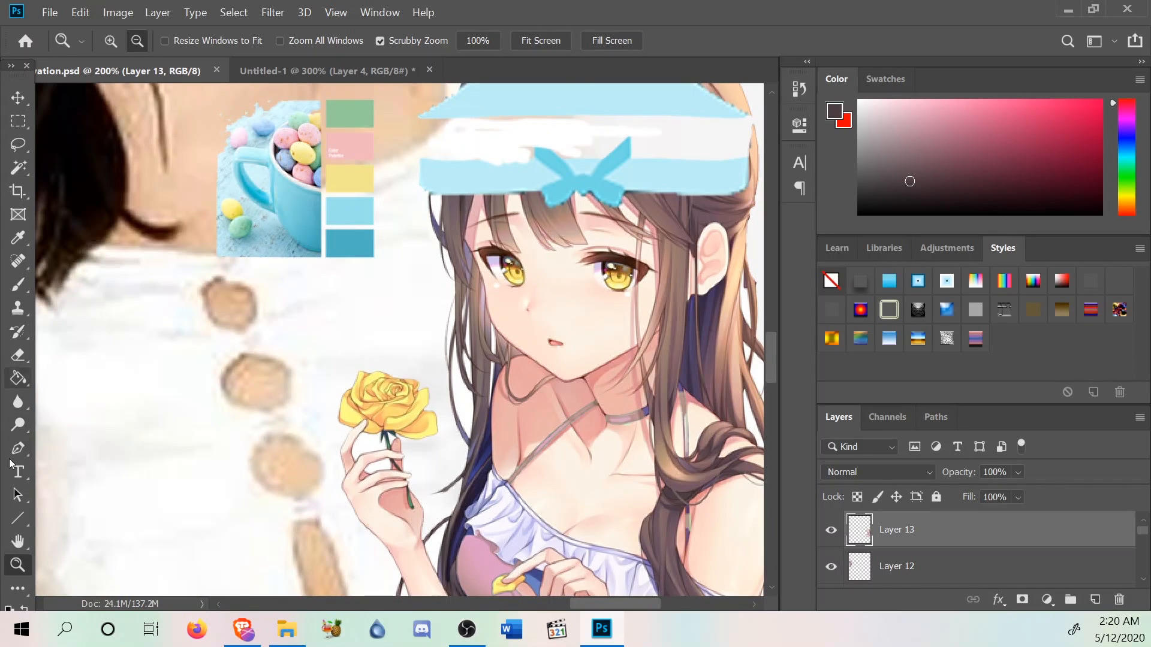
{"action": "left_click", "coordinate": [18, 238]}
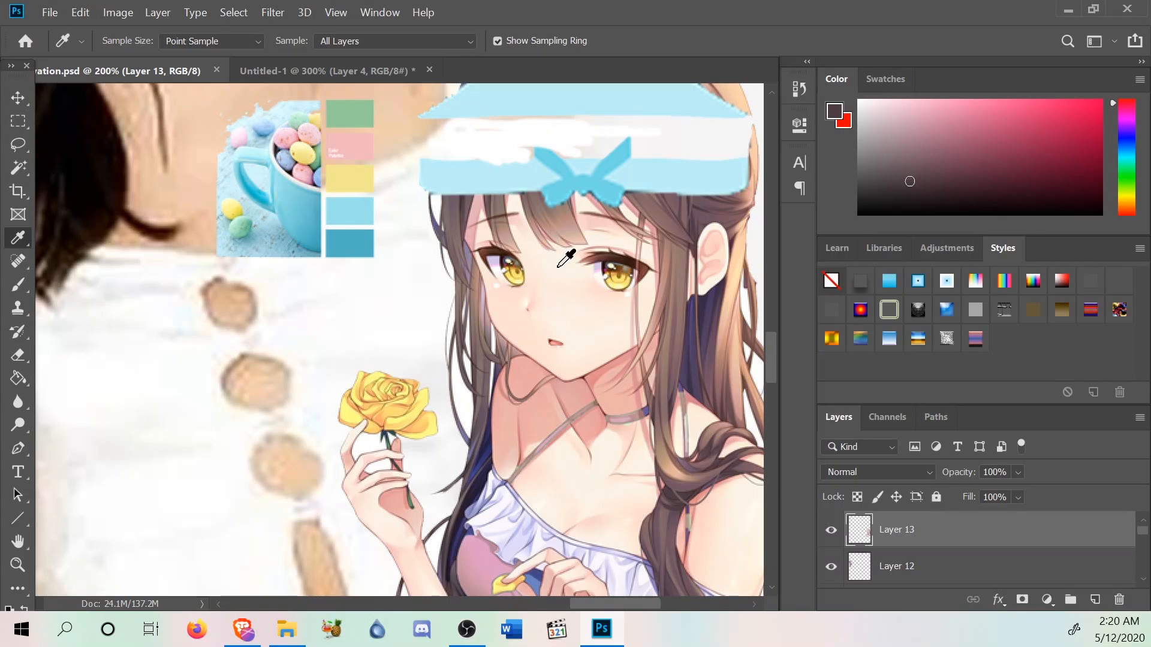
{"action": "left_click", "coordinate": [625, 269]}
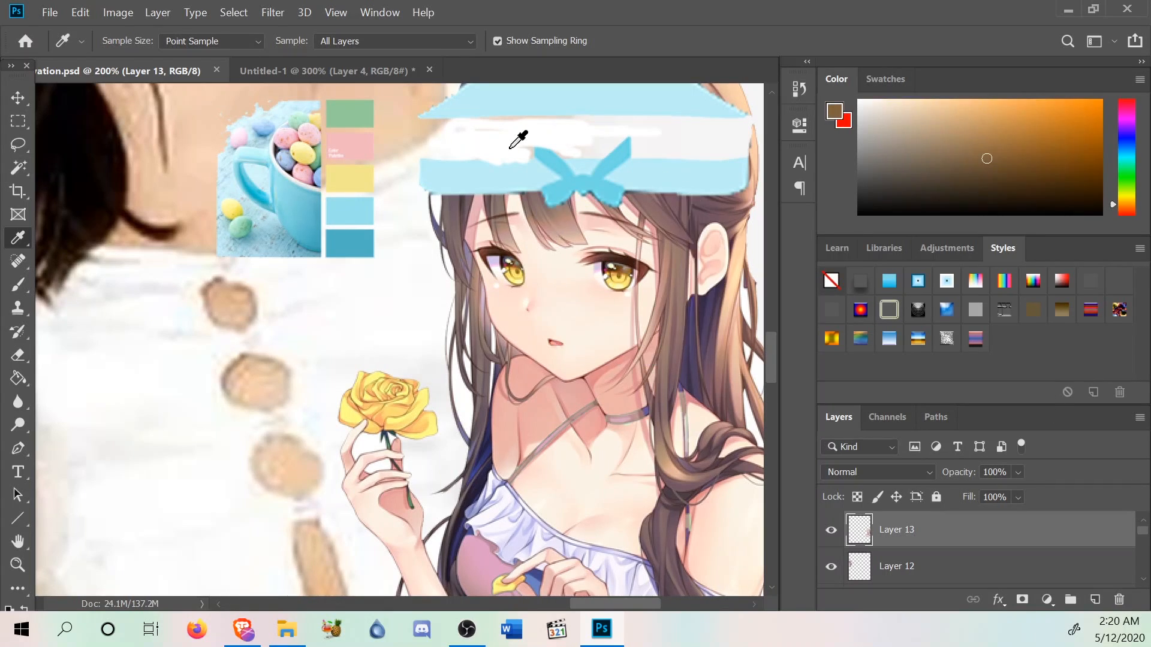
{"action": "left_click", "coordinate": [372, 72]}
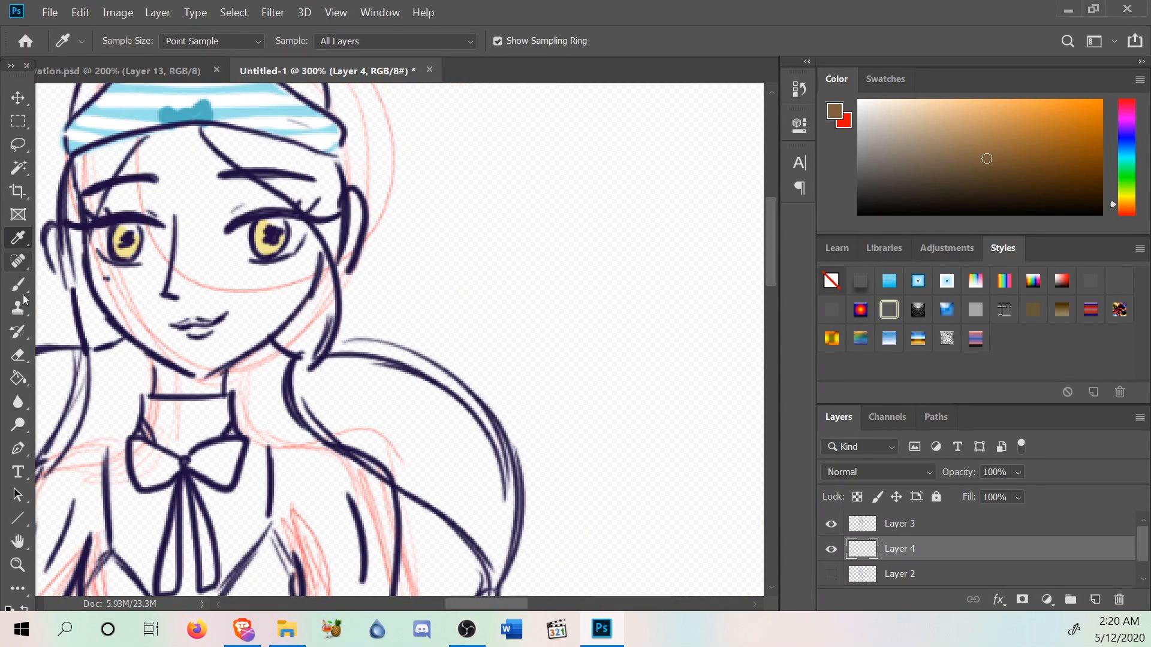
{"action": "left_click", "coordinate": [18, 280]}
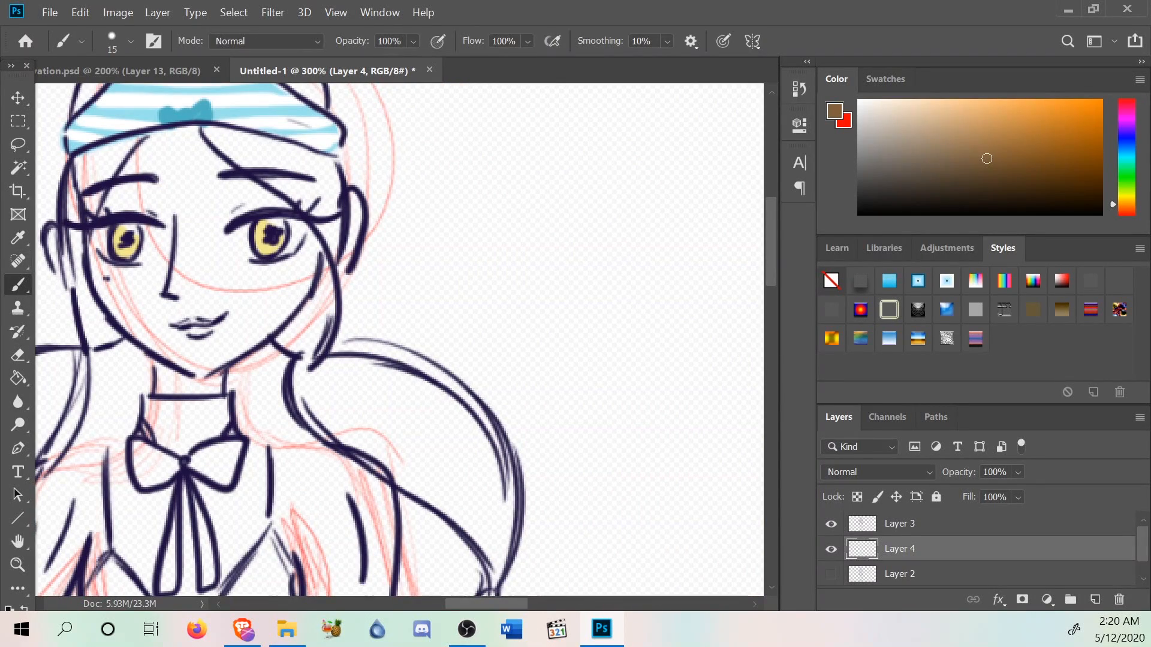
Try to shade both irises with the sampled brown, and undo the strokes.
{"action": "mouse_move", "coordinate": [257, 235]}
{"action": "left_mouse_down"}
{"action": "mouse_move", "coordinate": [265, 258]}
{"action": "mouse_move", "coordinate": [284, 227]}
{"action": "left_mouse_up"}
{"action": "mouse_move", "coordinate": [130, 254]}
{"action": "left_mouse_down"}
{"action": "mouse_move", "coordinate": [136, 242]}
{"action": "mouse_move", "coordinate": [115, 253]}
{"action": "left_mouse_up"}
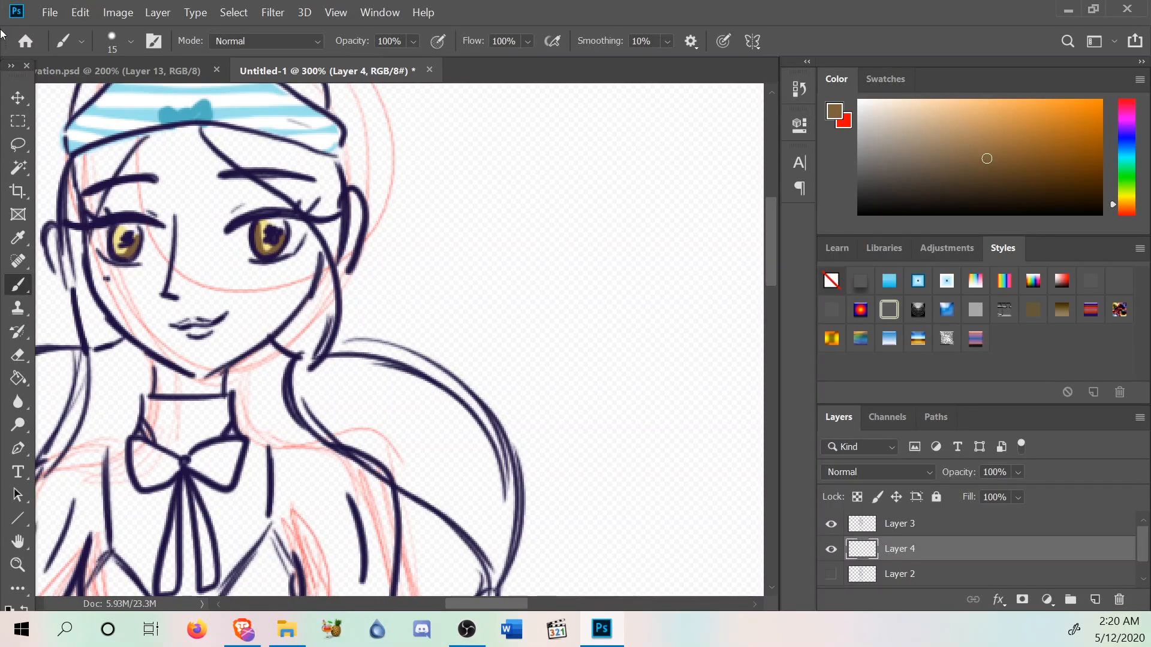
{"action": "left_click", "coordinate": [80, 12]}
{"action": "left_click", "coordinate": [80, 12]}
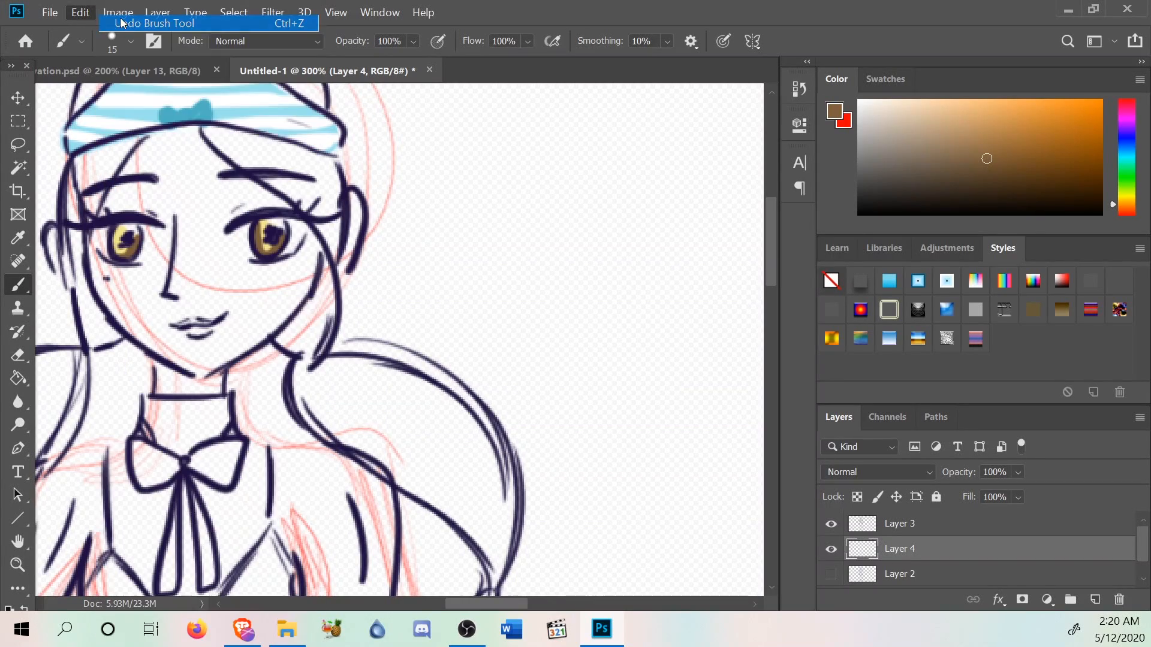
{"action": "left_click", "coordinate": [117, 12]}
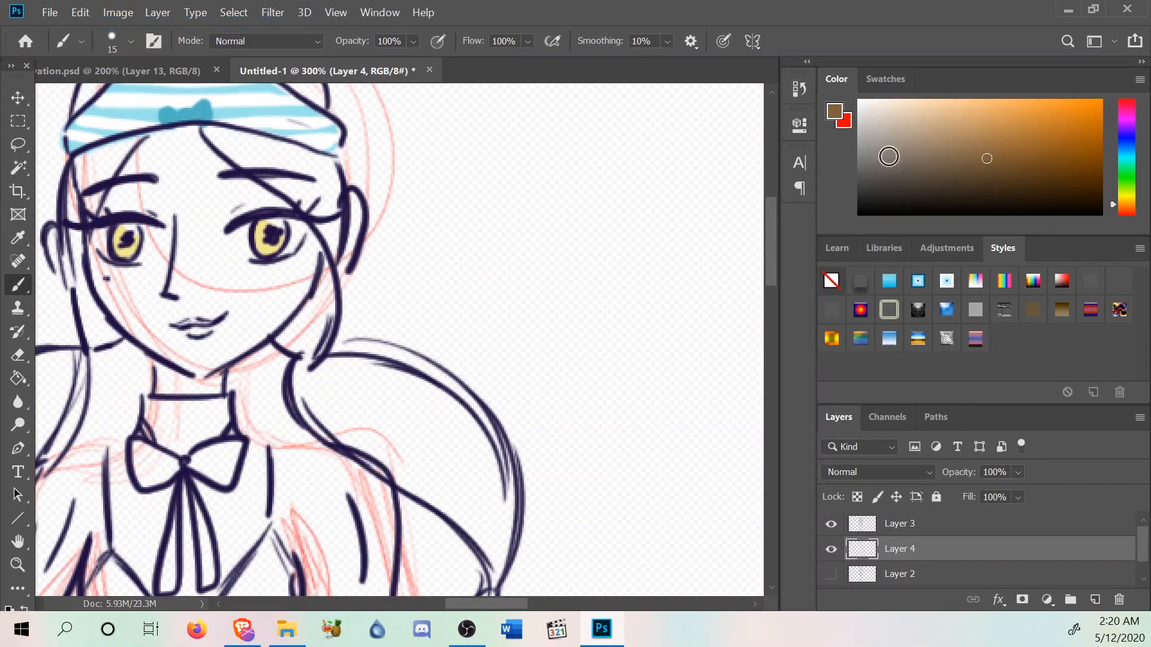
Lighten the brush colour to a golden tan and shade the yellow irises with it.
{"action": "left_click_drag", "start_coordinate": [970, 120], "coordinate": [989, 137]}
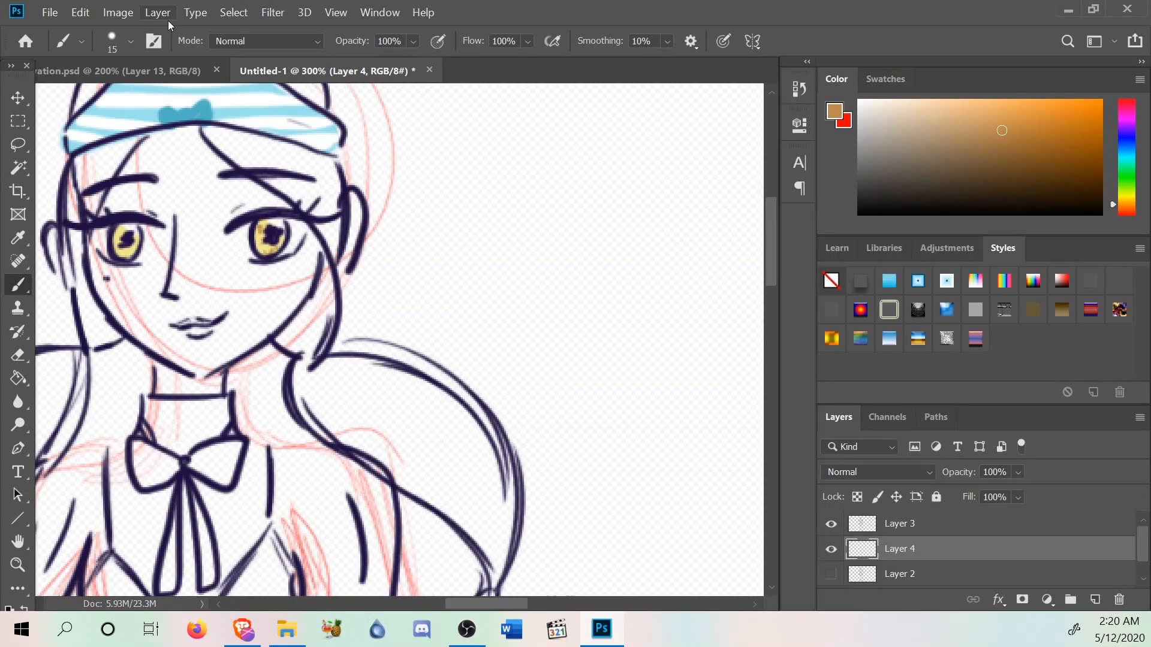
{"action": "left_click_drag", "start_coordinate": [117, 230], "coordinate": [129, 257]}
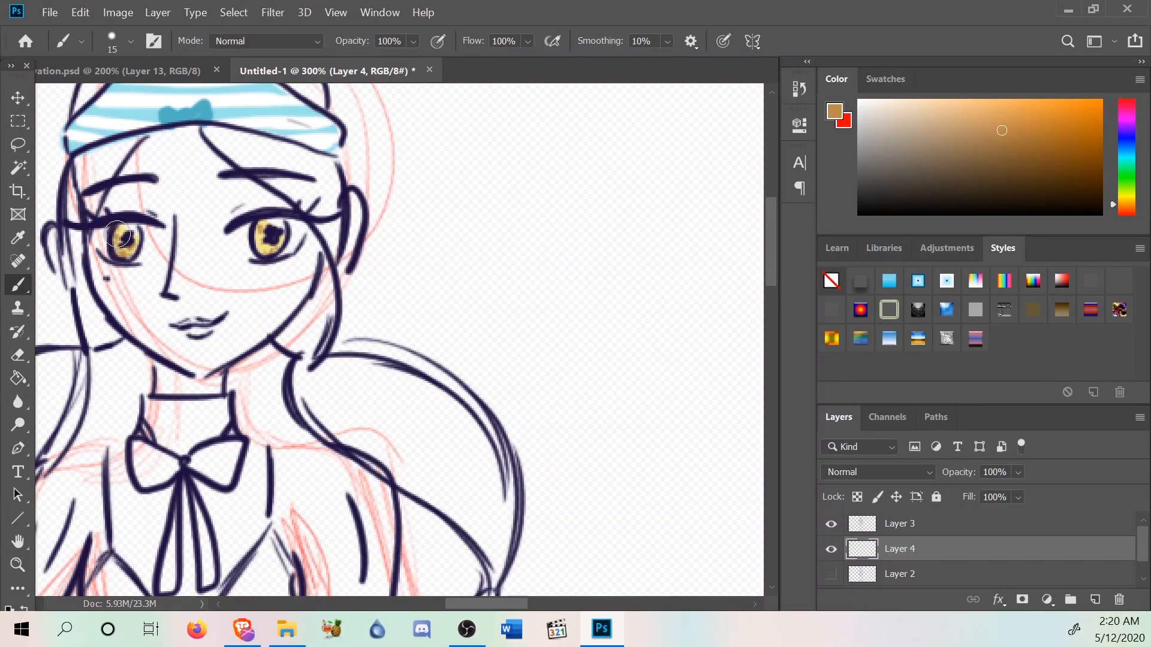
Examine the shaded eyes up close and from a wider view of the upper body.
{"action": "scroll", "coordinate": [162, 299], "scroll_direction": "down", "scroll_amount": 2}
{"action": "scroll", "coordinate": [168, 307], "scroll_direction": "up", "scroll_amount": 3}
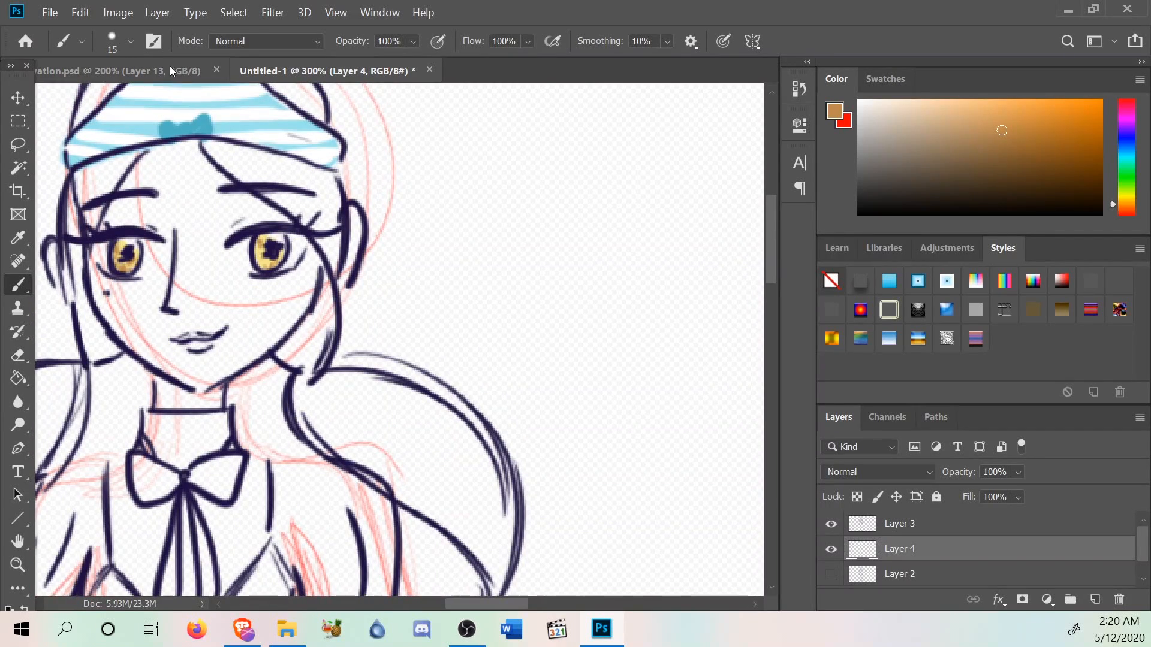
{"action": "scroll", "coordinate": [356, 354], "scroll_direction": "up", "scroll_amount": 4}
{"action": "left_click", "coordinate": [18, 564]}
{"action": "right_click", "coordinate": [281, 404]}
{"action": "left_click", "coordinate": [322, 486]}
{"action": "right_click", "coordinate": [323, 495]}
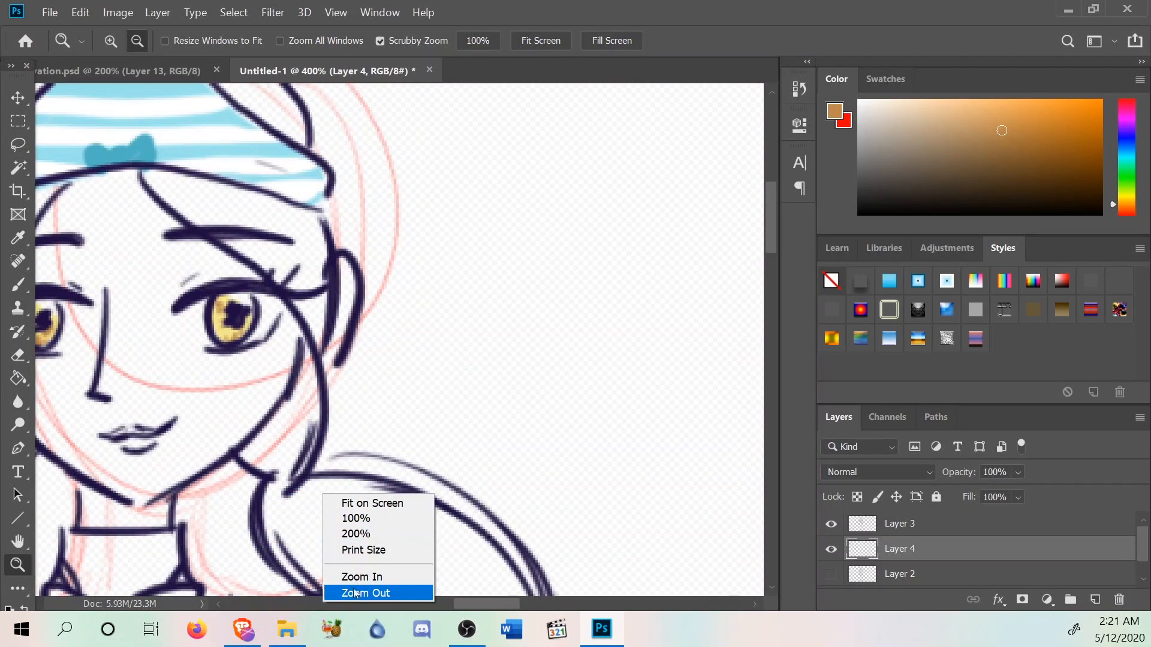
{"action": "left_click", "coordinate": [345, 591]}
{"action": "right_click", "coordinate": [409, 469]}
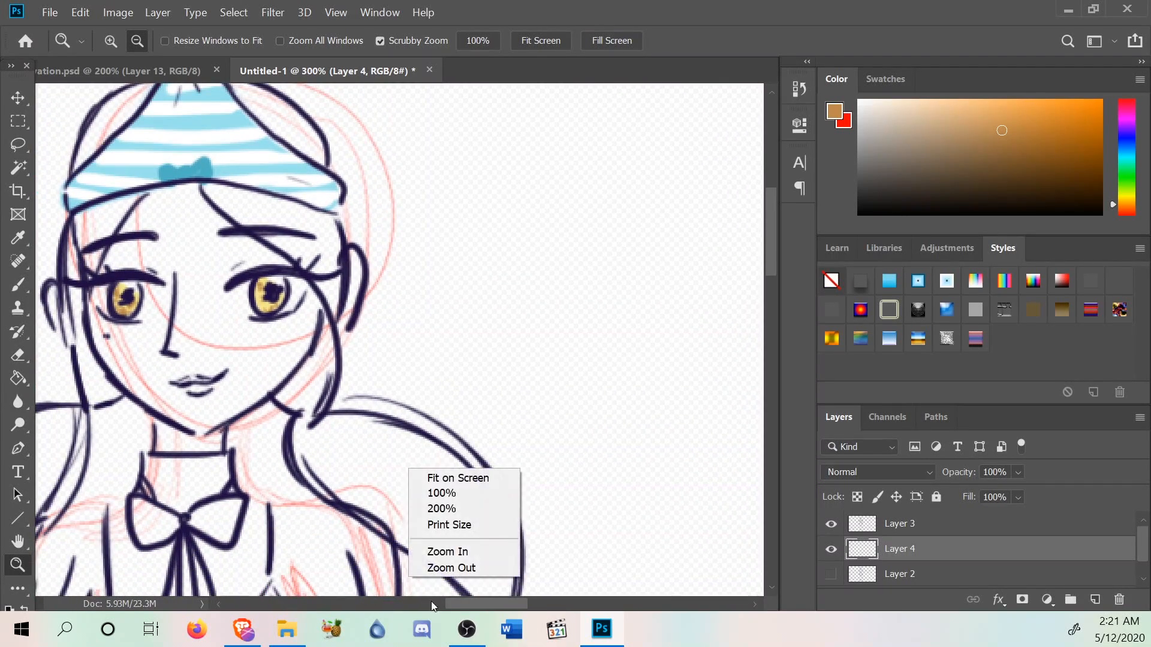
{"action": "left_click", "coordinate": [444, 568]}
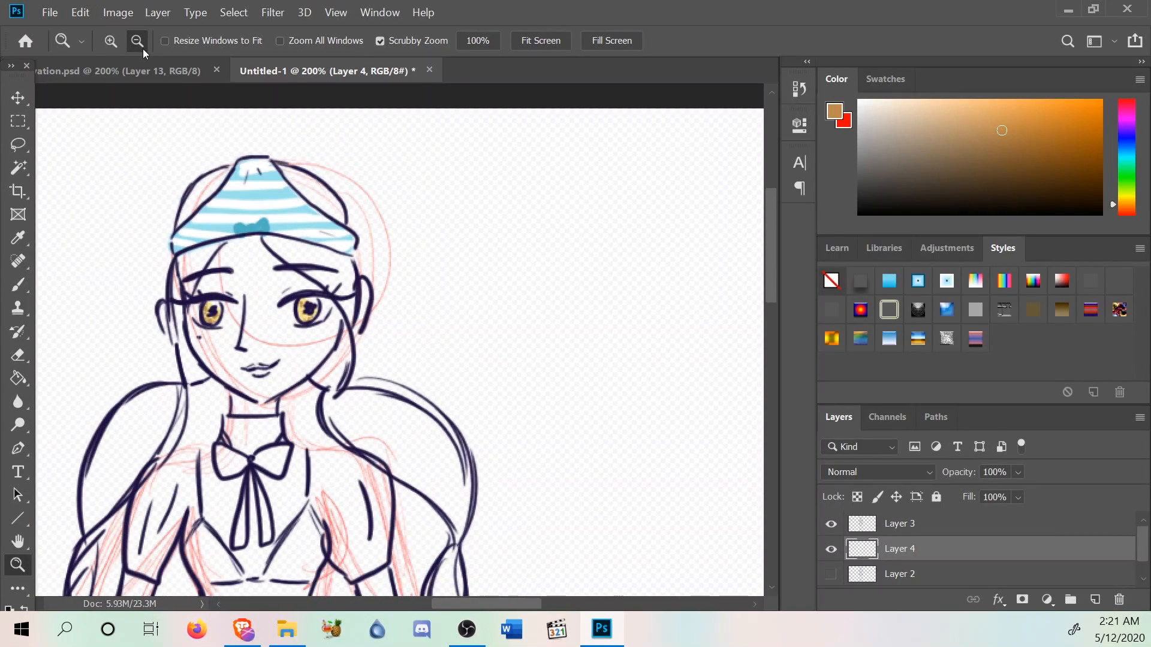
Sample a greyish brown from the reference girl's hair and return to the drawing with the Brush tool.
{"action": "left_click", "coordinate": [138, 71]}
{"action": "scroll", "coordinate": [431, 228], "scroll_direction": "up", "scroll_amount": 2}
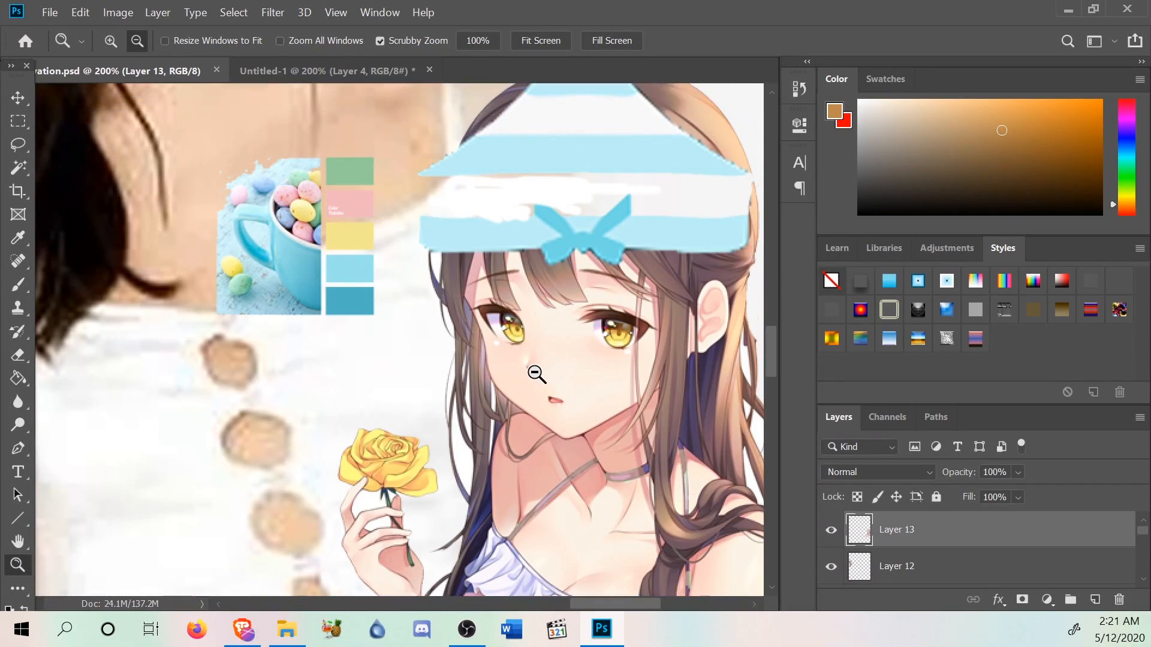
{"action": "scroll", "coordinate": [530, 380], "scroll_direction": "up", "scroll_amount": 3}
{"action": "left_click", "coordinate": [17, 238]}
{"action": "left_click", "coordinate": [499, 168]}
{"action": "left_click_drag", "start_coordinate": [498, 169], "coordinate": [501, 166]}
{"action": "left_click", "coordinate": [382, 74]}
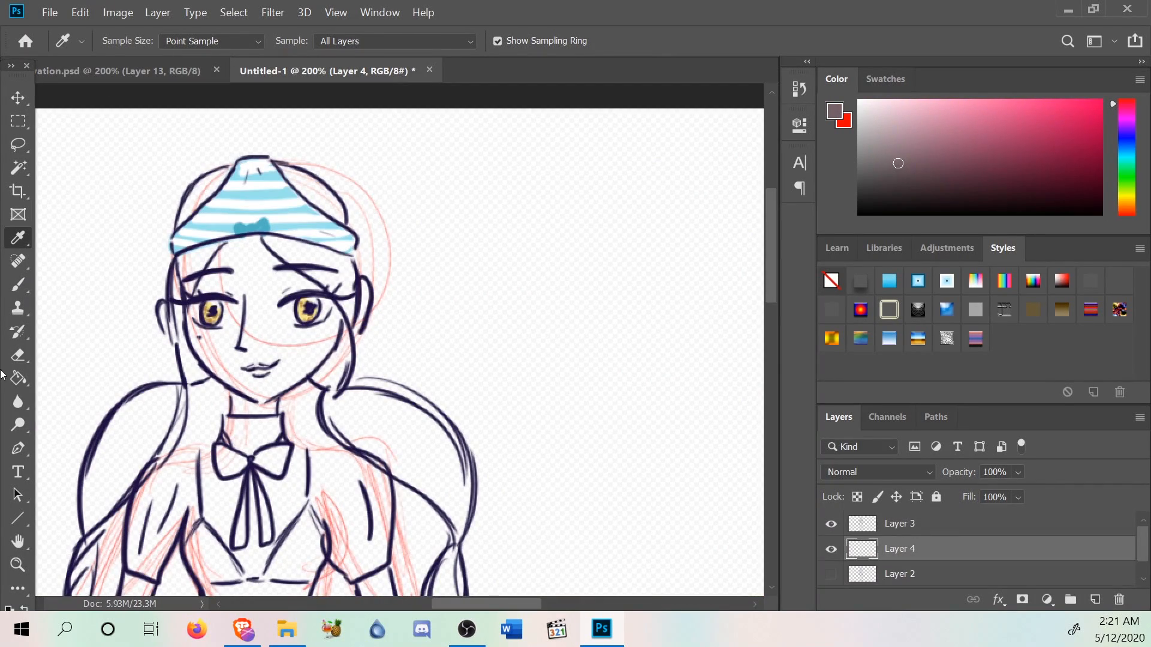
{"action": "left_click", "coordinate": [17, 284]}
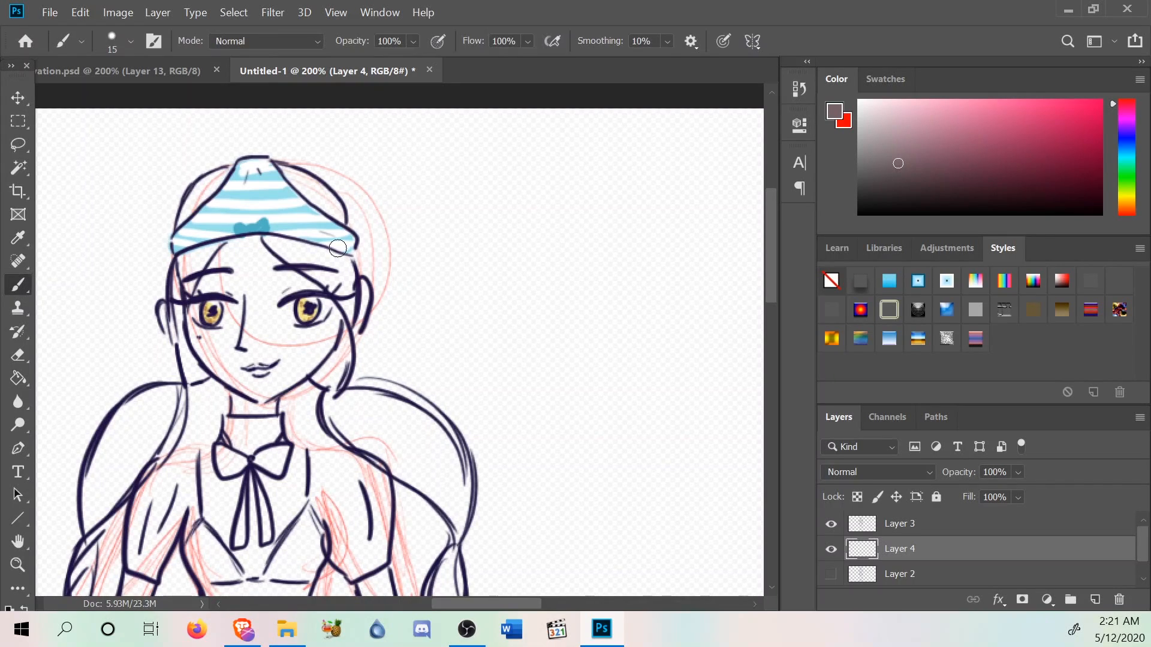
Start painting the right-hand fringe greyish brown, enlarging the brush to 28 px to cover the area beside the ear.
{"action": "left_click", "coordinate": [17, 564]}
{"action": "right_click", "coordinate": [204, 319]}
{"action": "left_click", "coordinate": [264, 401]}
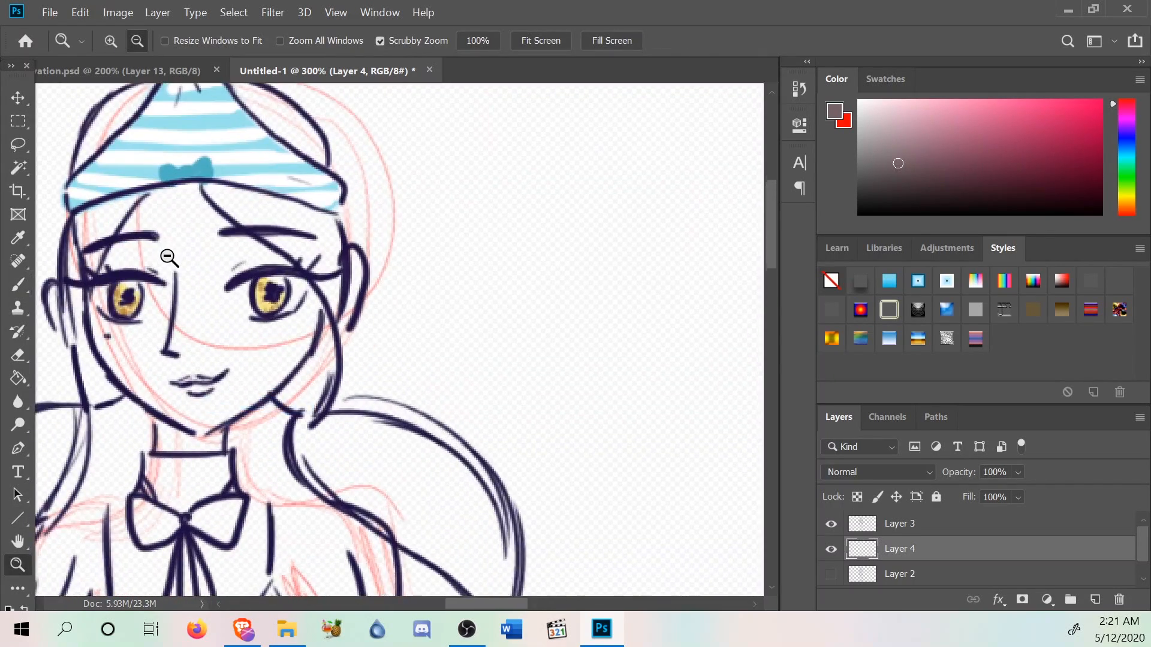
{"action": "scroll", "coordinate": [169, 258], "scroll_direction": "up", "scroll_amount": 2}
{"action": "left_click", "coordinate": [16, 284]}
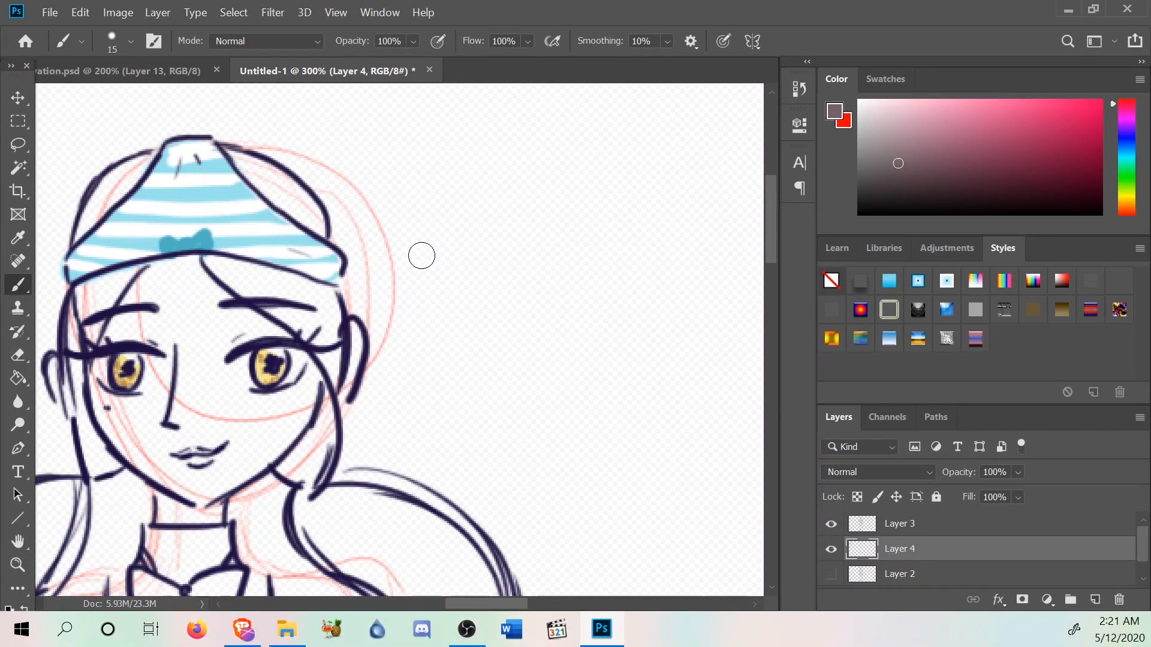
{"action": "mouse_move", "coordinate": [291, 320]}
{"action": "left_mouse_down"}
{"action": "mouse_move", "coordinate": [260, 289]}
{"action": "mouse_move", "coordinate": [313, 336]}
{"action": "mouse_move", "coordinate": [265, 292]}
{"action": "left_mouse_up"}
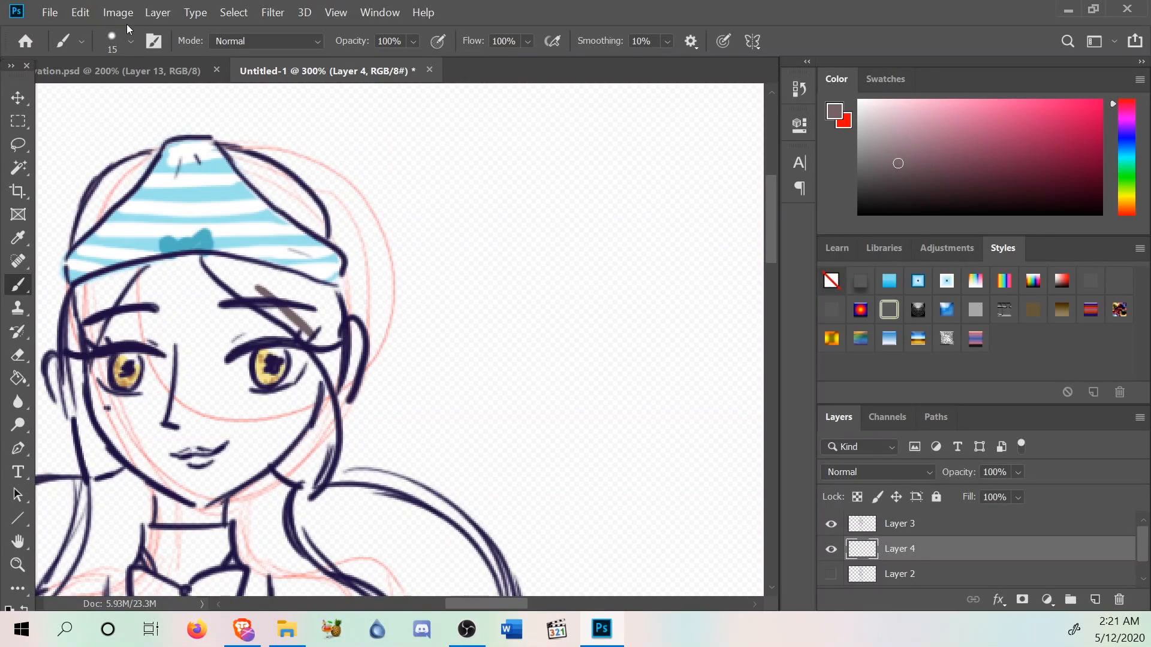
{"action": "left_click", "coordinate": [130, 41]}
{"action": "left_click", "coordinate": [127, 96]}
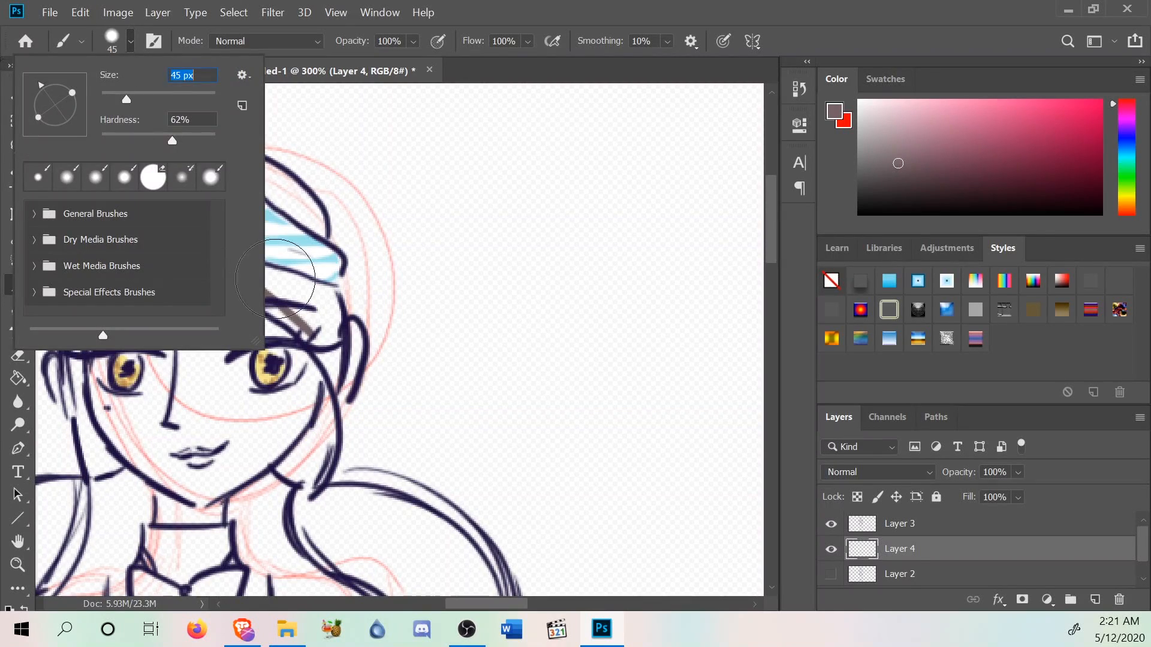
{"action": "left_click", "coordinate": [118, 94]}
{"action": "left_click", "coordinate": [116, 96]}
{"action": "left_click_drag", "start_coordinate": [337, 340], "coordinate": [304, 313]}
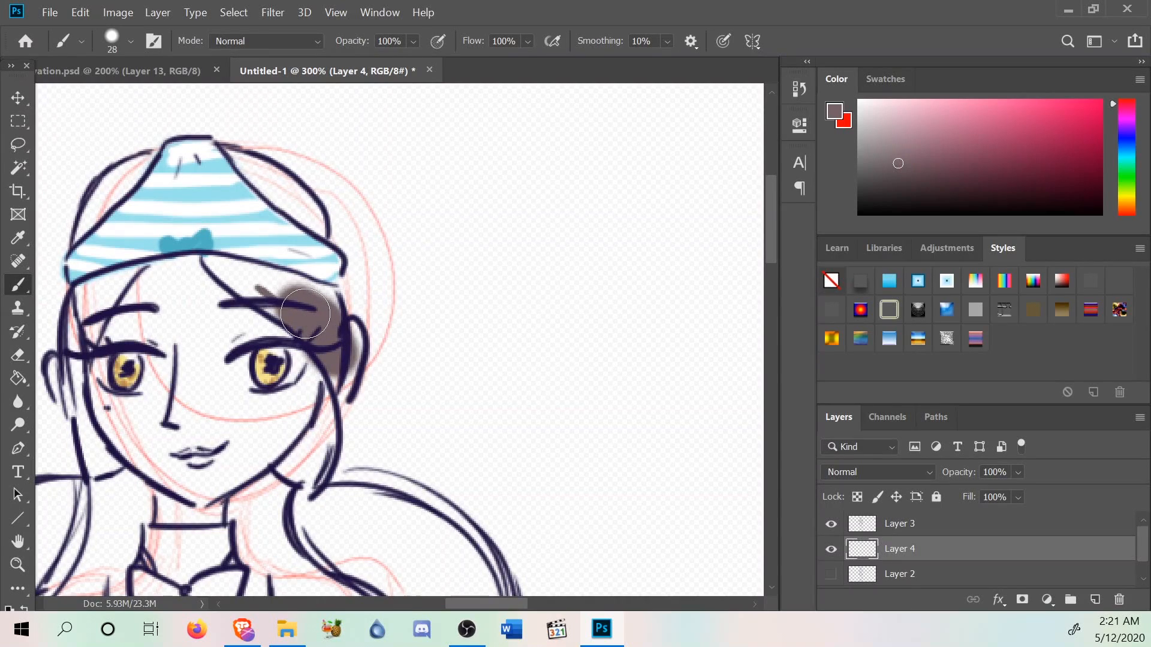
Reduce the brush to 18 px and fill the rest of the right-hand fringe and its lock down to the jaw.
{"action": "left_click", "coordinate": [128, 42]}
{"action": "left_click_drag", "start_coordinate": [118, 94], "coordinate": [111, 96]}
{"action": "mouse_move", "coordinate": [290, 284]}
{"action": "left_mouse_down"}
{"action": "mouse_move", "coordinate": [293, 323]}
{"action": "mouse_move", "coordinate": [296, 297]}
{"action": "mouse_move", "coordinate": [236, 275]}
{"action": "mouse_move", "coordinate": [281, 313]}
{"action": "mouse_move", "coordinate": [226, 274]}
{"action": "mouse_move", "coordinate": [286, 319]}
{"action": "mouse_move", "coordinate": [213, 265]}
{"action": "mouse_move", "coordinate": [237, 290]}
{"action": "mouse_move", "coordinate": [218, 269]}
{"action": "mouse_move", "coordinate": [250, 276]}
{"action": "mouse_move", "coordinate": [218, 263]}
{"action": "mouse_move", "coordinate": [327, 296]}
{"action": "mouse_move", "coordinate": [277, 279]}
{"action": "mouse_move", "coordinate": [314, 287]}
{"action": "mouse_move", "coordinate": [336, 311]}
{"action": "mouse_move", "coordinate": [330, 293]}
{"action": "mouse_move", "coordinate": [333, 310]}
{"action": "mouse_move", "coordinate": [299, 283]}
{"action": "mouse_move", "coordinate": [211, 258]}
{"action": "mouse_move", "coordinate": [320, 347]}
{"action": "mouse_move", "coordinate": [340, 389]}
{"action": "left_mouse_up"}
{"action": "mouse_move", "coordinate": [310, 491]}
{"action": "left_mouse_down"}
{"action": "mouse_move", "coordinate": [333, 424]}
{"action": "mouse_move", "coordinate": [317, 480]}
{"action": "mouse_move", "coordinate": [327, 394]}
{"action": "mouse_move", "coordinate": [309, 453]}
{"action": "mouse_move", "coordinate": [323, 413]}
{"action": "mouse_move", "coordinate": [295, 469]}
{"action": "mouse_move", "coordinate": [318, 413]}
{"action": "mouse_move", "coordinate": [281, 480]}
{"action": "mouse_move", "coordinate": [276, 470]}
{"action": "mouse_move", "coordinate": [304, 486]}
{"action": "left_mouse_up"}
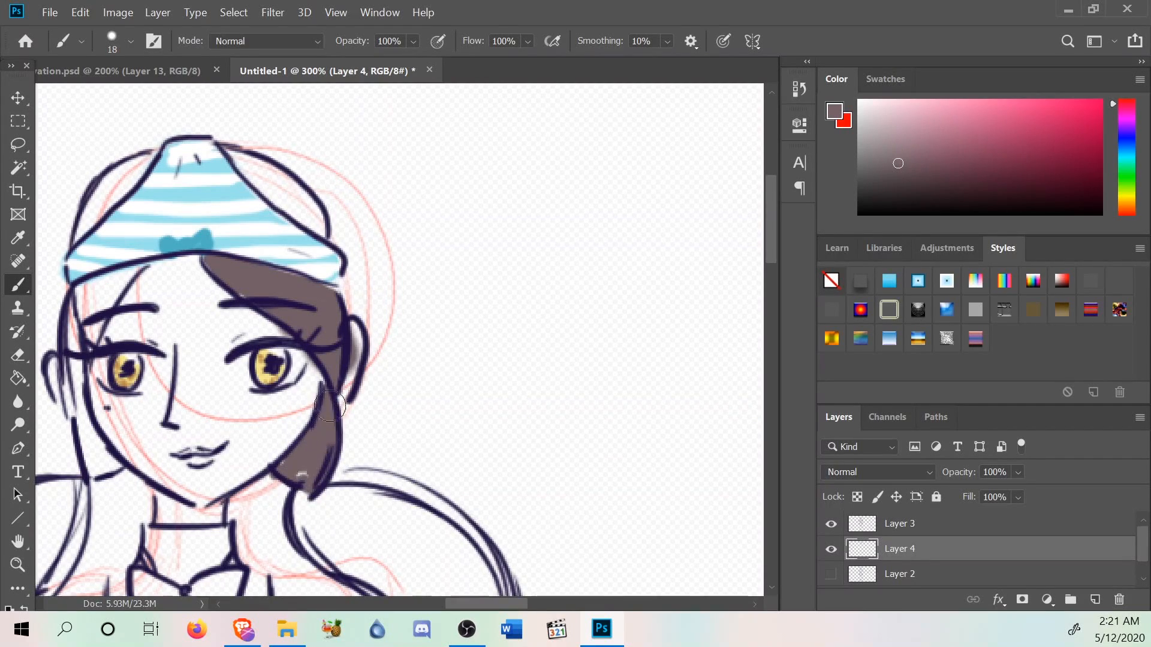
Fill the right-hand pigtail greyish brown, from its base behind the jaw through the lower section and down to the tip.
{"action": "scroll", "coordinate": [271, 440], "scroll_direction": "down", "scroll_amount": 2}
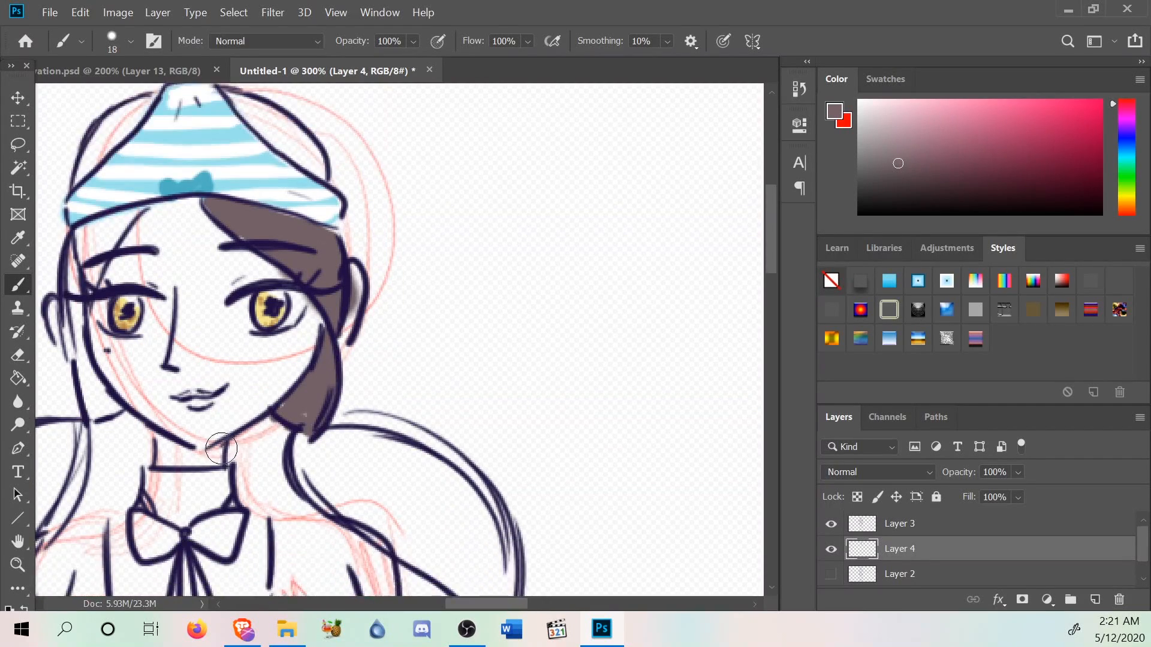
{"action": "mouse_move", "coordinate": [385, 393]}
{"action": "left_mouse_down"}
{"action": "mouse_move", "coordinate": [353, 381]}
{"action": "mouse_move", "coordinate": [409, 465]}
{"action": "mouse_move", "coordinate": [332, 369]}
{"action": "mouse_move", "coordinate": [388, 447]}
{"action": "mouse_move", "coordinate": [330, 377]}
{"action": "mouse_move", "coordinate": [368, 441]}
{"action": "mouse_move", "coordinate": [315, 364]}
{"action": "mouse_move", "coordinate": [361, 445]}
{"action": "mouse_move", "coordinate": [319, 362]}
{"action": "mouse_move", "coordinate": [362, 439]}
{"action": "mouse_move", "coordinate": [312, 357]}
{"action": "mouse_move", "coordinate": [347, 432]}
{"action": "mouse_move", "coordinate": [303, 367]}
{"action": "mouse_move", "coordinate": [328, 421]}
{"action": "mouse_move", "coordinate": [295, 382]}
{"action": "mouse_move", "coordinate": [330, 434]}
{"action": "mouse_move", "coordinate": [298, 390]}
{"action": "mouse_move", "coordinate": [463, 528]}
{"action": "mouse_move", "coordinate": [367, 400]}
{"action": "mouse_move", "coordinate": [450, 494]}
{"action": "mouse_move", "coordinate": [414, 420]}
{"action": "mouse_move", "coordinate": [370, 381]}
{"action": "mouse_move", "coordinate": [462, 496]}
{"action": "mouse_move", "coordinate": [389, 389]}
{"action": "mouse_move", "coordinate": [434, 416]}
{"action": "mouse_move", "coordinate": [379, 380]}
{"action": "mouse_move", "coordinate": [465, 451]}
{"action": "mouse_move", "coordinate": [384, 368]}
{"action": "mouse_move", "coordinate": [461, 432]}
{"action": "mouse_move", "coordinate": [425, 387]}
{"action": "mouse_move", "coordinate": [474, 432]}
{"action": "mouse_move", "coordinate": [500, 537]}
{"action": "mouse_move", "coordinate": [480, 448]}
{"action": "mouse_move", "coordinate": [469, 460]}
{"action": "mouse_move", "coordinate": [483, 545]}
{"action": "mouse_move", "coordinate": [435, 489]}
{"action": "left_mouse_up"}
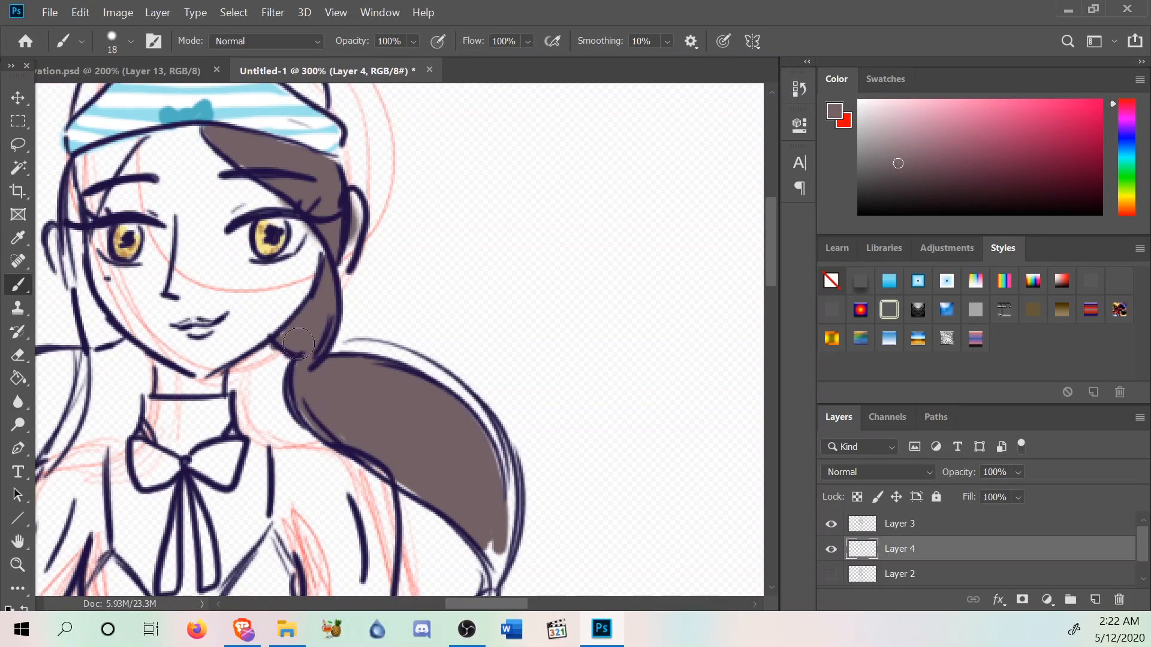
{"action": "mouse_move", "coordinate": [482, 462]}
{"action": "left_mouse_down"}
{"action": "mouse_move", "coordinate": [500, 570]}
{"action": "mouse_move", "coordinate": [498, 471]}
{"action": "mouse_move", "coordinate": [499, 564]}
{"action": "mouse_move", "coordinate": [484, 539]}
{"action": "mouse_move", "coordinate": [493, 588]}
{"action": "left_mouse_up"}
{"action": "left_click_drag", "start_coordinate": [387, 459], "coordinate": [369, 467]}
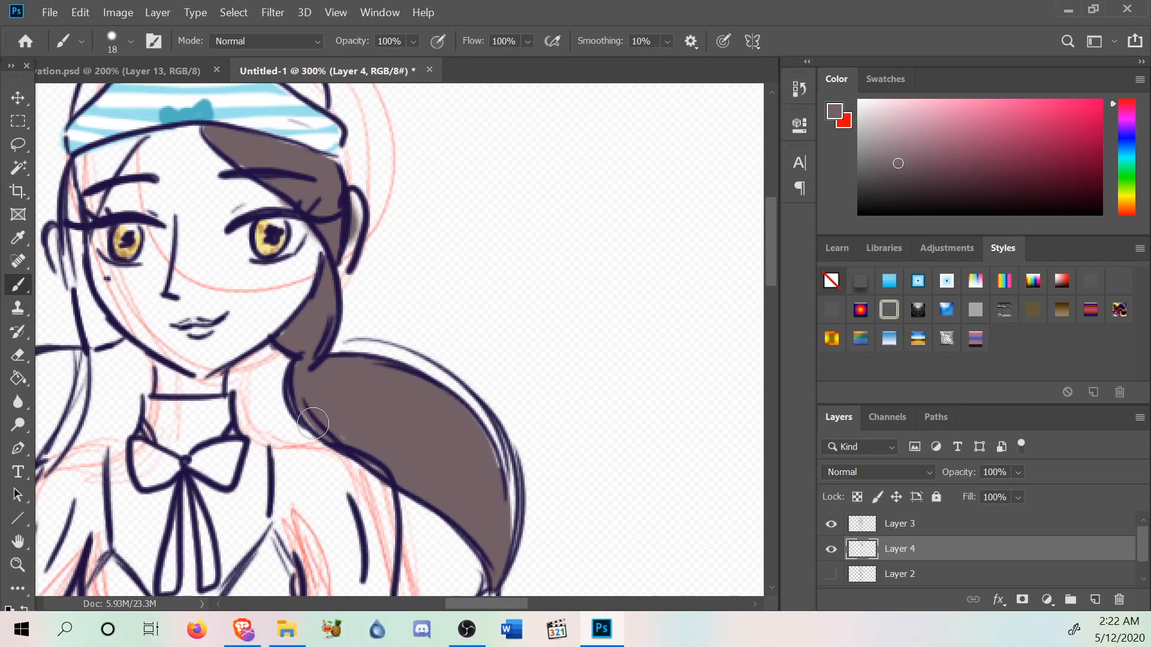
{"action": "scroll", "coordinate": [480, 377], "scroll_direction": "down", "scroll_amount": 5}
{"action": "scroll", "coordinate": [550, 426], "scroll_direction": "down", "scroll_amount": 2}
{"action": "mouse_move", "coordinate": [492, 324]}
{"action": "left_mouse_down"}
{"action": "mouse_move", "coordinate": [495, 460]}
{"action": "mouse_move", "coordinate": [490, 321]}
{"action": "mouse_move", "coordinate": [486, 439]}
{"action": "mouse_move", "coordinate": [488, 325]}
{"action": "mouse_move", "coordinate": [475, 433]}
{"action": "mouse_move", "coordinate": [480, 332]}
{"action": "mouse_move", "coordinate": [470, 424]}
{"action": "mouse_move", "coordinate": [483, 326]}
{"action": "mouse_move", "coordinate": [491, 464]}
{"action": "mouse_move", "coordinate": [456, 406]}
{"action": "mouse_move", "coordinate": [482, 430]}
{"action": "mouse_move", "coordinate": [497, 503]}
{"action": "left_mouse_up"}
{"action": "scroll", "coordinate": [465, 264], "scroll_direction": "up", "scroll_amount": 3}
{"action": "scroll", "coordinate": [464, 254], "scroll_direction": "up", "scroll_amount": 2}
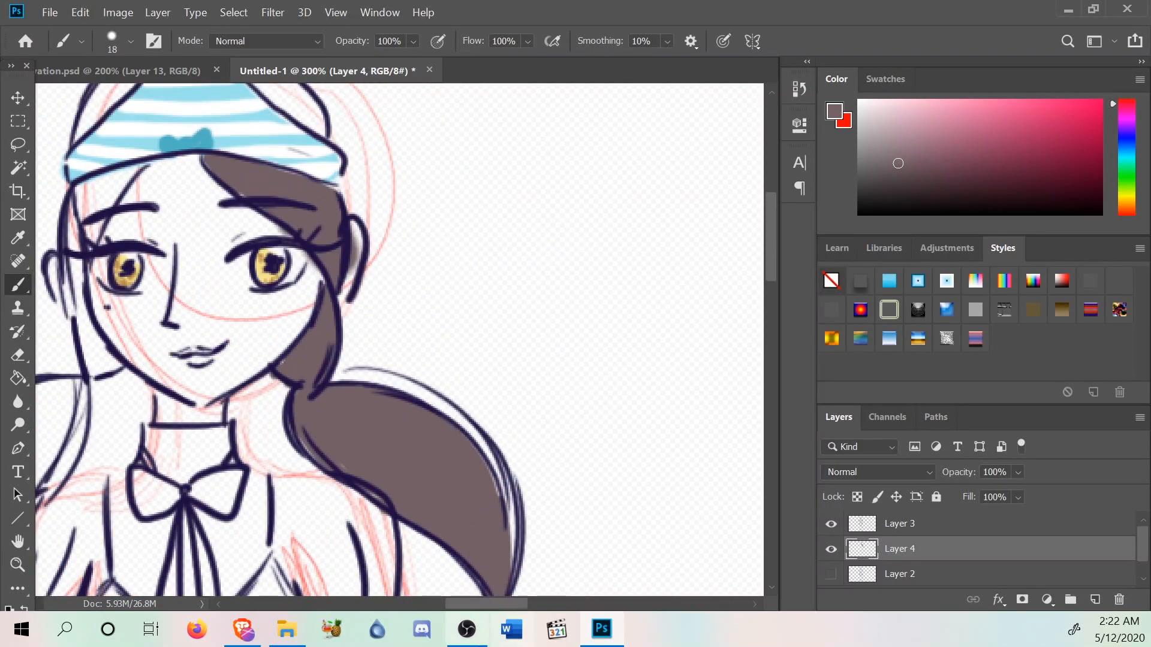
Paint the left-hand fringe and its side lock down to the jaw greyish brown.
{"action": "left_click_drag", "start_coordinate": [483, 601], "coordinate": [451, 603]}
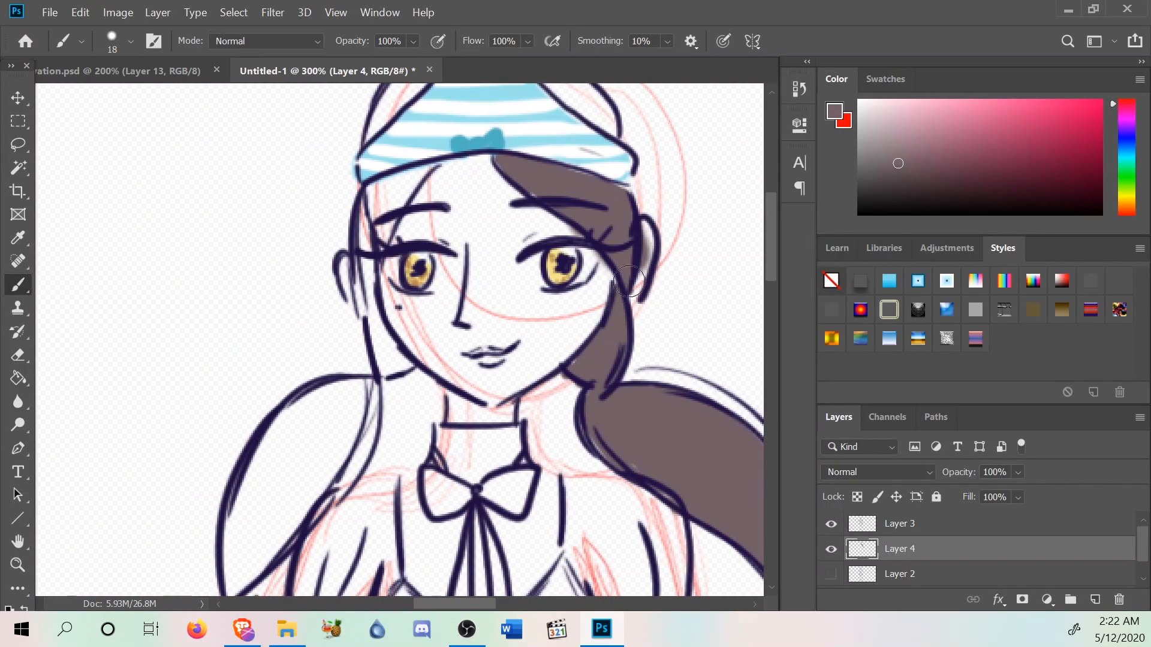
{"action": "mouse_move", "coordinate": [414, 183]}
{"action": "left_mouse_down"}
{"action": "mouse_move", "coordinate": [375, 270]}
{"action": "mouse_move", "coordinate": [406, 196]}
{"action": "mouse_move", "coordinate": [393, 211]}
{"action": "mouse_move", "coordinate": [430, 167]}
{"action": "mouse_move", "coordinate": [373, 255]}
{"action": "mouse_move", "coordinate": [406, 177]}
{"action": "mouse_move", "coordinate": [367, 260]}
{"action": "mouse_move", "coordinate": [396, 183]}
{"action": "mouse_move", "coordinate": [365, 263]}
{"action": "mouse_move", "coordinate": [375, 193]}
{"action": "mouse_move", "coordinate": [360, 244]}
{"action": "mouse_move", "coordinate": [392, 180]}
{"action": "mouse_move", "coordinate": [368, 198]}
{"action": "left_mouse_up"}
{"action": "mouse_move", "coordinate": [368, 264]}
{"action": "left_mouse_down"}
{"action": "mouse_move", "coordinate": [386, 372]}
{"action": "mouse_move", "coordinate": [386, 344]}
{"action": "left_mouse_up"}
Fill the left-hand pigtail greyish brown, covering the large upper section and the narrow lower section beside the arm.
{"action": "scroll", "coordinate": [396, 336], "scroll_direction": "down", "scroll_amount": 2}
{"action": "mouse_move", "coordinate": [295, 482]}
{"action": "left_mouse_down"}
{"action": "mouse_move", "coordinate": [367, 333]}
{"action": "mouse_move", "coordinate": [300, 487]}
{"action": "mouse_move", "coordinate": [371, 357]}
{"action": "mouse_move", "coordinate": [364, 398]}
{"action": "mouse_move", "coordinate": [338, 436]}
{"action": "mouse_move", "coordinate": [372, 350]}
{"action": "mouse_move", "coordinate": [289, 482]}
{"action": "mouse_move", "coordinate": [360, 350]}
{"action": "mouse_move", "coordinate": [308, 412]}
{"action": "mouse_move", "coordinate": [323, 381]}
{"action": "mouse_move", "coordinate": [354, 348]}
{"action": "mouse_move", "coordinate": [309, 409]}
{"action": "mouse_move", "coordinate": [374, 326]}
{"action": "mouse_move", "coordinate": [283, 368]}
{"action": "mouse_move", "coordinate": [244, 443]}
{"action": "mouse_move", "coordinate": [283, 360]}
{"action": "mouse_move", "coordinate": [238, 486]}
{"action": "mouse_move", "coordinate": [285, 358]}
{"action": "mouse_move", "coordinate": [238, 514]}
{"action": "mouse_move", "coordinate": [244, 430]}
{"action": "mouse_move", "coordinate": [232, 530]}
{"action": "mouse_move", "coordinate": [231, 450]}
{"action": "mouse_move", "coordinate": [233, 513]}
{"action": "mouse_move", "coordinate": [258, 517]}
{"action": "mouse_move", "coordinate": [280, 478]}
{"action": "mouse_move", "coordinate": [251, 508]}
{"action": "mouse_move", "coordinate": [282, 411]}
{"action": "mouse_move", "coordinate": [246, 492]}
{"action": "mouse_move", "coordinate": [260, 434]}
{"action": "mouse_move", "coordinate": [225, 546]}
{"action": "mouse_move", "coordinate": [303, 454]}
{"action": "mouse_move", "coordinate": [335, 367]}
{"action": "mouse_move", "coordinate": [279, 456]}
{"action": "mouse_move", "coordinate": [300, 394]}
{"action": "mouse_move", "coordinate": [272, 428]}
{"action": "left_mouse_up"}
{"action": "scroll", "coordinate": [350, 327], "scroll_direction": "down", "scroll_amount": 10}
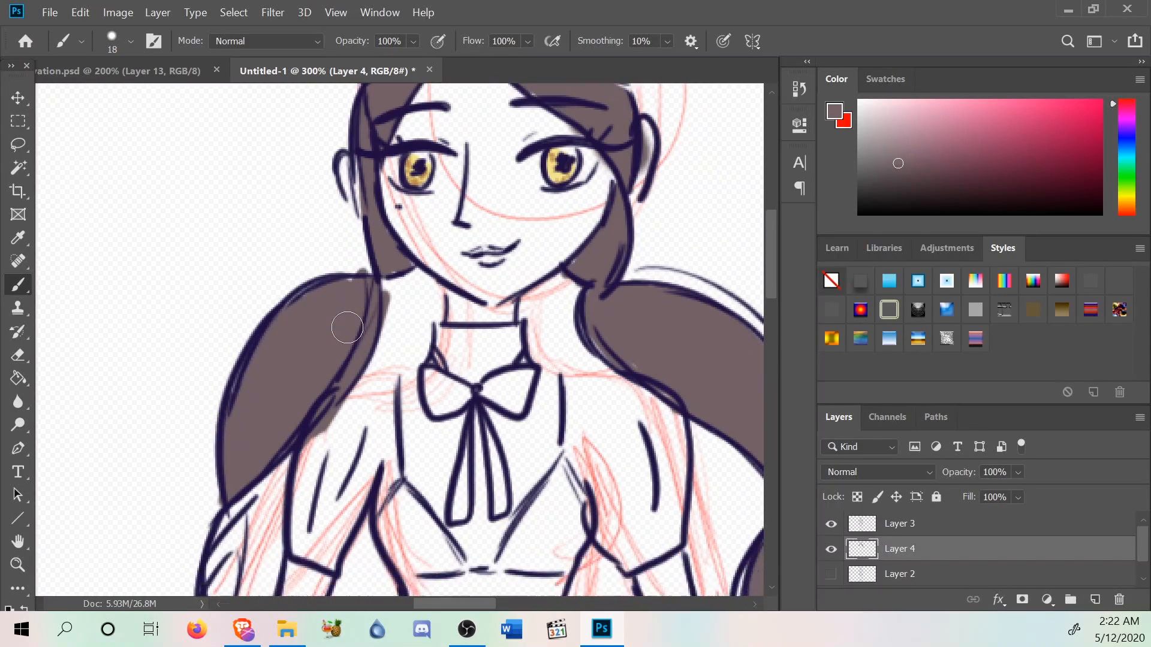
{"action": "mouse_move", "coordinate": [216, 380]}
{"action": "left_mouse_down"}
{"action": "mouse_move", "coordinate": [239, 285]}
{"action": "mouse_move", "coordinate": [224, 393]}
{"action": "mouse_move", "coordinate": [232, 272]}
{"action": "mouse_move", "coordinate": [217, 389]}
{"action": "mouse_move", "coordinate": [206, 344]}
{"action": "mouse_move", "coordinate": [220, 344]}
{"action": "mouse_move", "coordinate": [195, 450]}
{"action": "mouse_move", "coordinate": [225, 351]}
{"action": "left_mouse_up"}
Paint the hair showing behind both sides of the striped hat greyish brown, undoing and repainting the first stroke on the left.
{"action": "scroll", "coordinate": [230, 235], "scroll_direction": "up", "scroll_amount": 20}
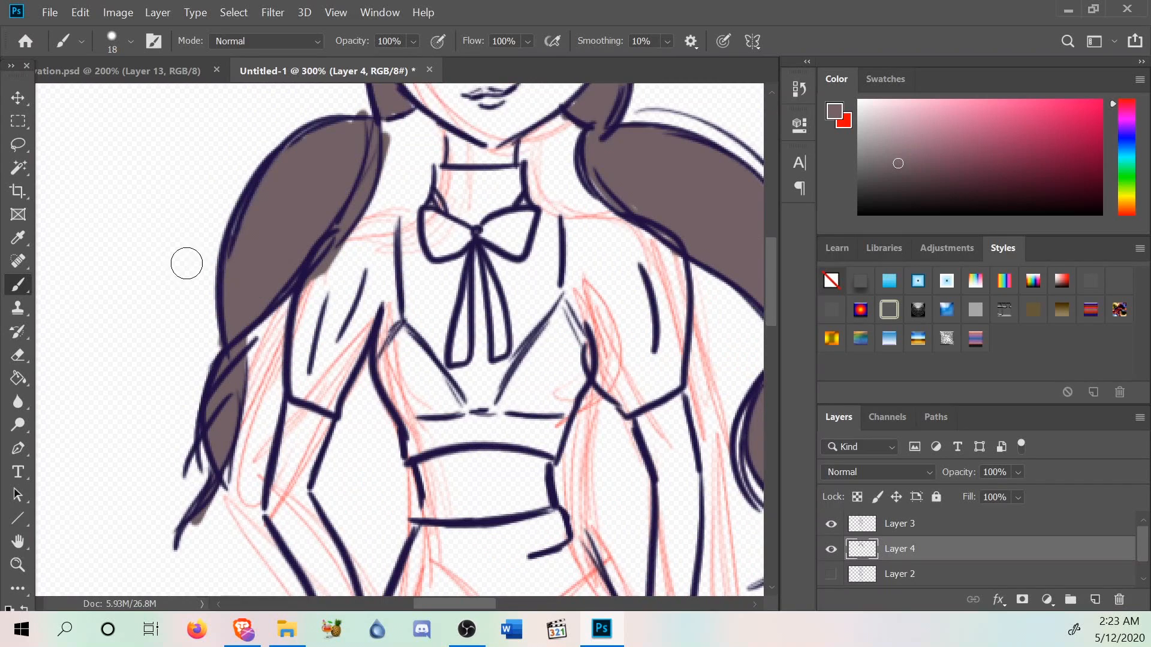
{"action": "mouse_move", "coordinate": [406, 273]}
{"action": "left_mouse_down"}
{"action": "mouse_move", "coordinate": [419, 239]}
{"action": "mouse_move", "coordinate": [377, 299]}
{"action": "mouse_move", "coordinate": [431, 234]}
{"action": "left_mouse_up"}
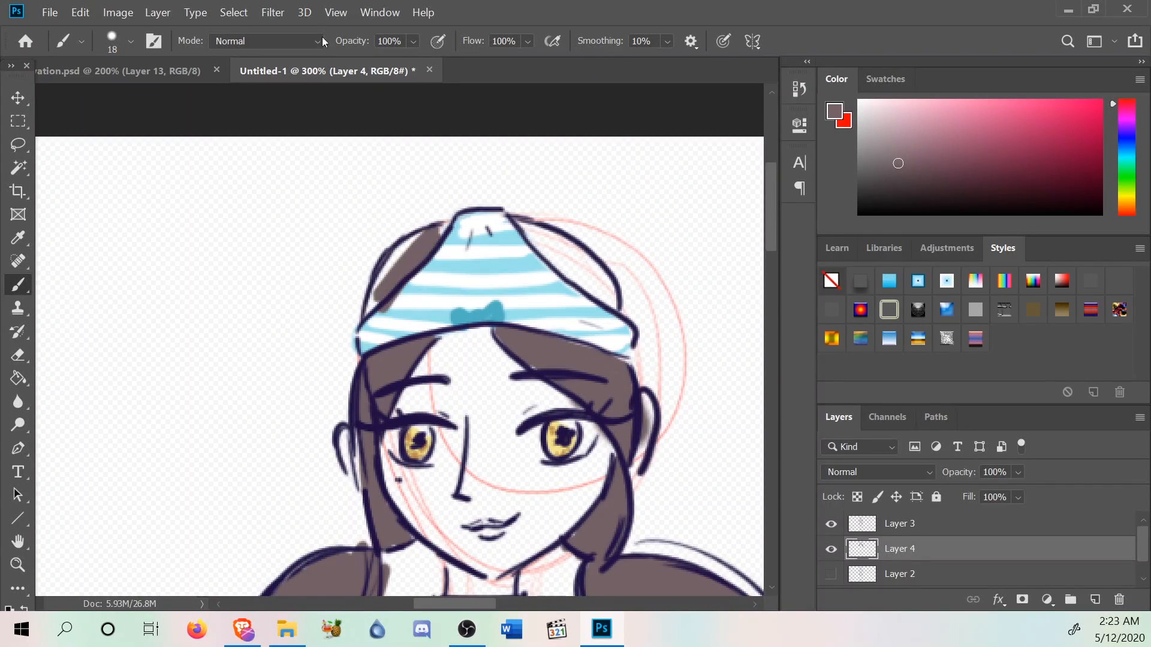
{"action": "left_click", "coordinate": [81, 12]}
{"action": "left_click", "coordinate": [114, 24]}
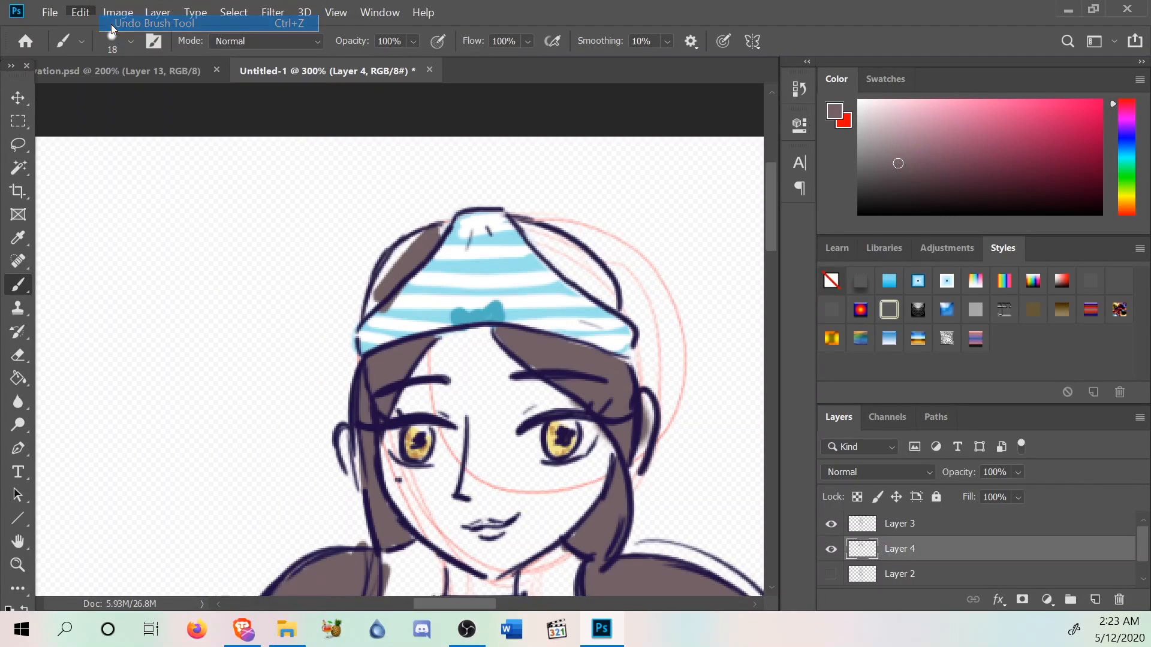
{"action": "mouse_move", "coordinate": [415, 252]}
{"action": "left_mouse_down"}
{"action": "mouse_move", "coordinate": [386, 289]}
{"action": "mouse_move", "coordinate": [433, 235]}
{"action": "mouse_move", "coordinate": [390, 265]}
{"action": "mouse_move", "coordinate": [429, 233]}
{"action": "mouse_move", "coordinate": [376, 297]}
{"action": "left_mouse_up"}
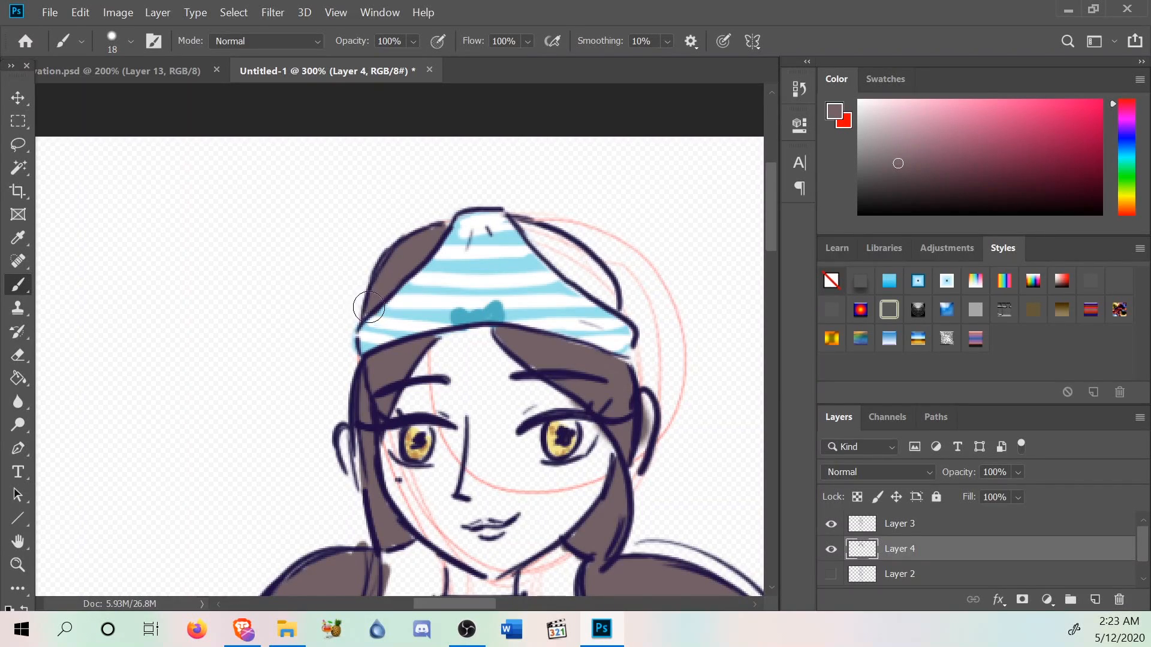
{"action": "mouse_move", "coordinate": [553, 241]}
{"action": "left_mouse_down"}
{"action": "mouse_move", "coordinate": [584, 270]}
{"action": "mouse_move", "coordinate": [551, 257]}
{"action": "mouse_move", "coordinate": [528, 228]}
{"action": "left_mouse_up"}
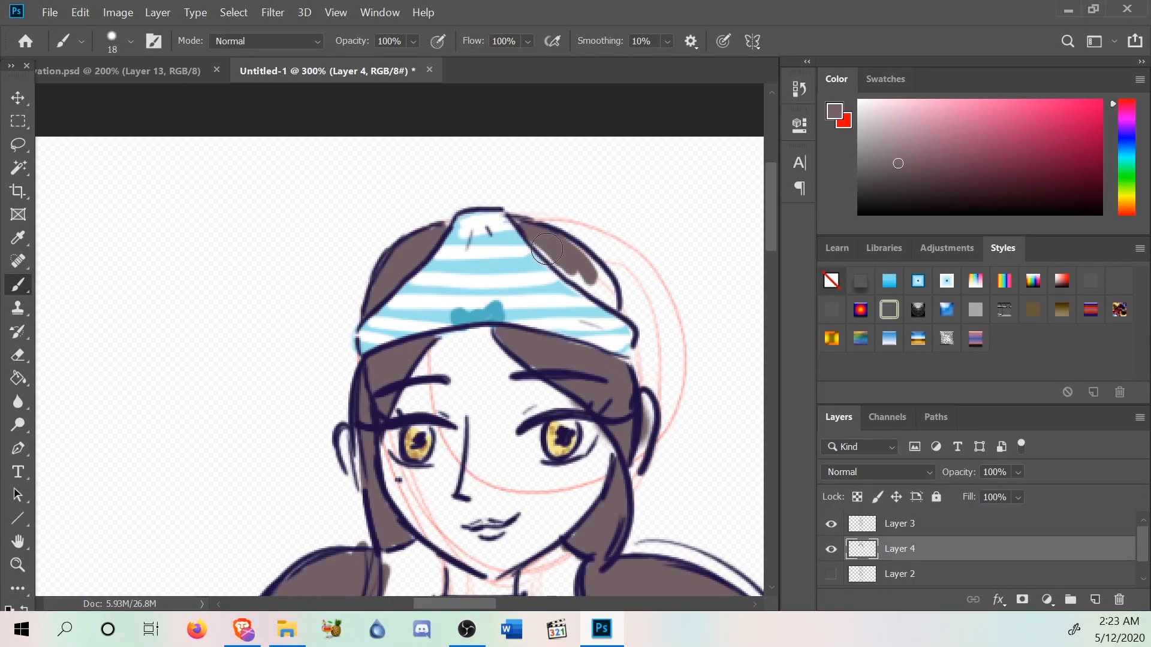
{"action": "left_click_drag", "start_coordinate": [577, 278], "coordinate": [608, 289]}
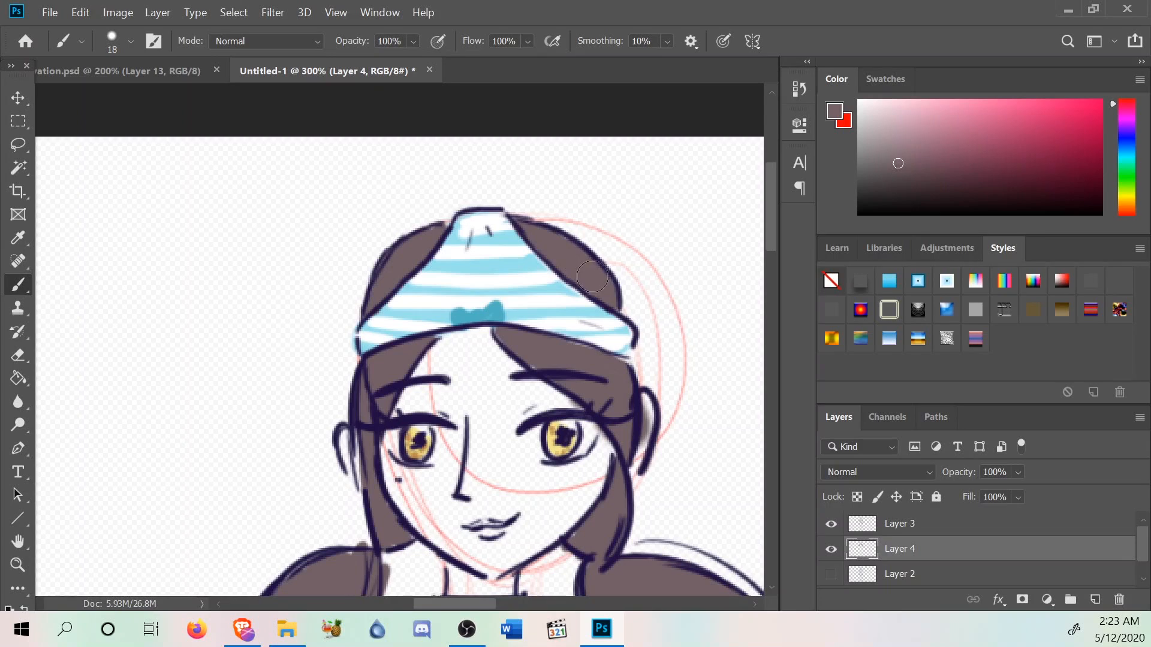
Zoom out to 200% and look over the coloured hair and the uncoloured clothing on the body.
{"action": "scroll", "coordinate": [509, 199], "scroll_direction": "down", "scroll_amount": 10}
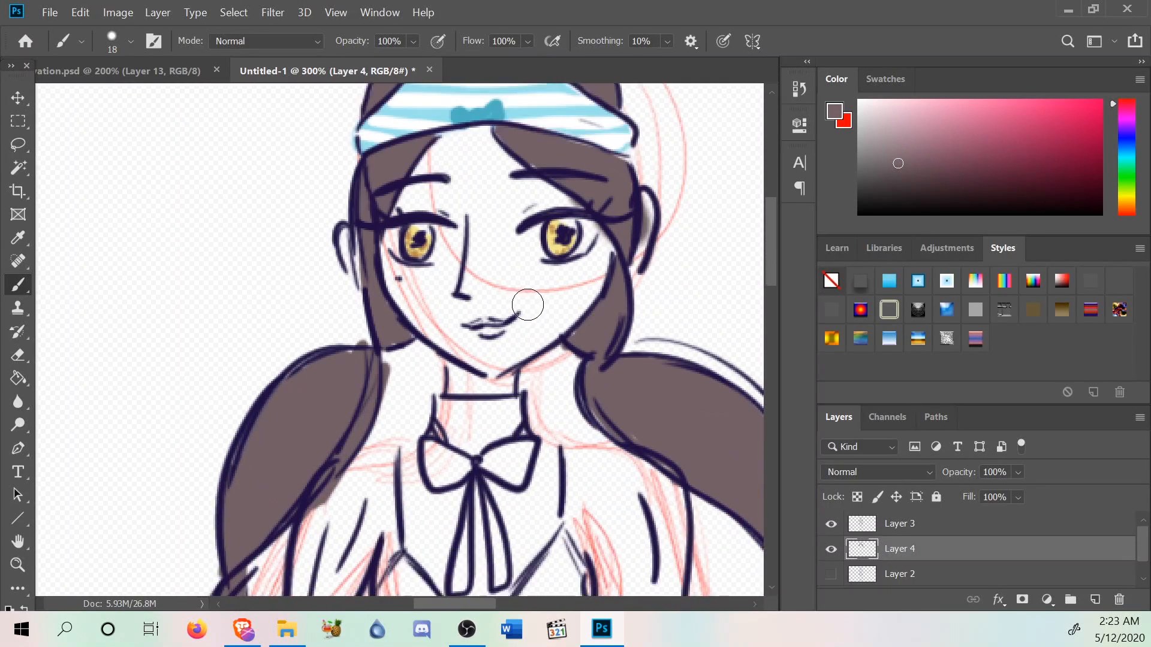
{"action": "scroll", "coordinate": [502, 222], "scroll_direction": "down", "scroll_amount": 2}
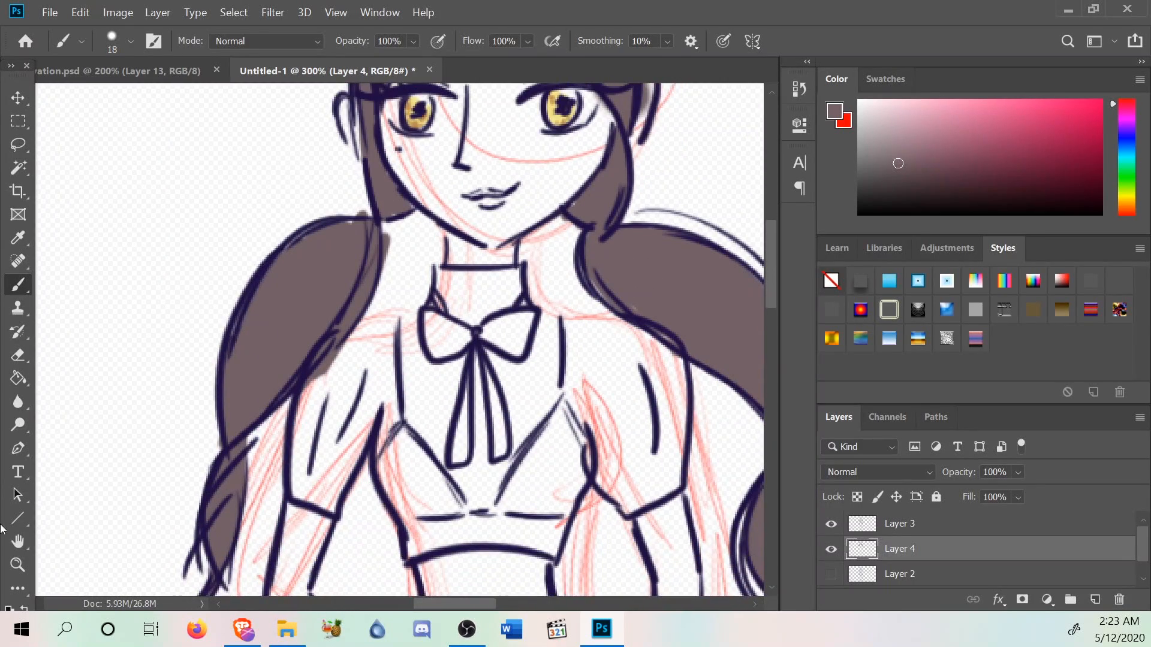
{"action": "left_click", "coordinate": [8, 562]}
{"action": "right_click", "coordinate": [324, 341]}
{"action": "left_click", "coordinate": [375, 443]}
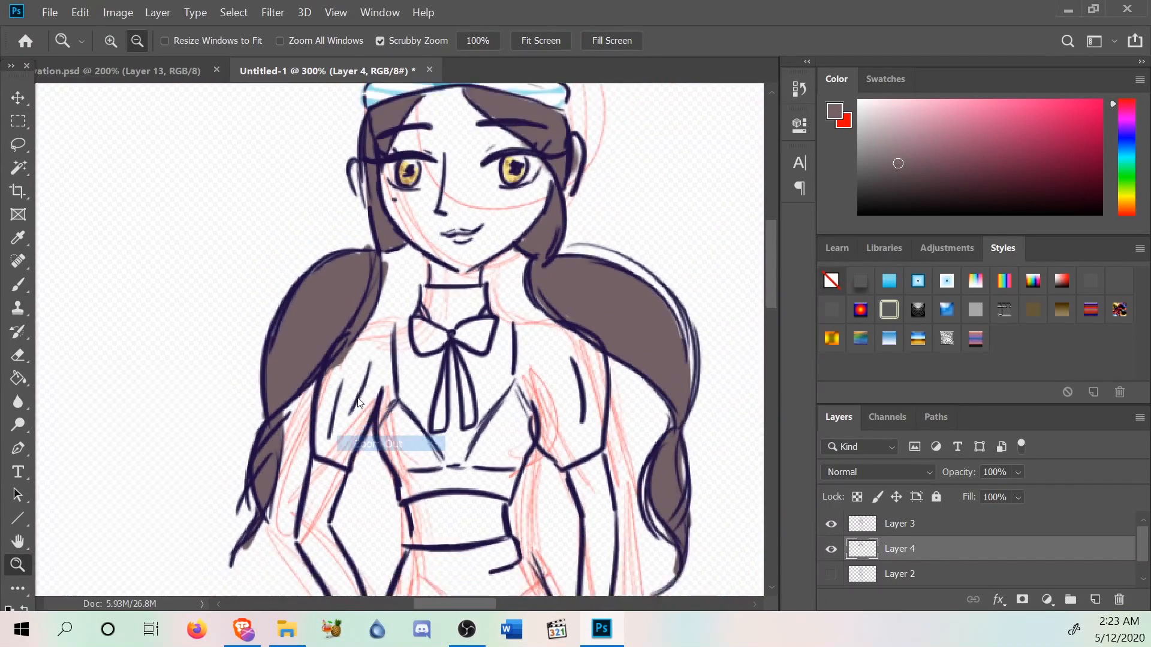
{"action": "scroll", "coordinate": [420, 486], "scroll_direction": "up", "scroll_amount": 5}
{"action": "scroll", "coordinate": [527, 442], "scroll_direction": "down", "scroll_amount": 15}
{"action": "scroll", "coordinate": [575, 441], "scroll_direction": "up", "scroll_amount": 3}
{"action": "scroll", "coordinate": [630, 395], "scroll_direction": "up", "scroll_amount": 3}
Choose a neutral dark grey as the foreground colour and return to the Brush tool.
{"action": "mouse_move", "coordinate": [900, 163]}
{"action": "left_mouse_down"}
{"action": "mouse_move", "coordinate": [904, 141]}
{"action": "mouse_move", "coordinate": [921, 188]}
{"action": "mouse_move", "coordinate": [883, 185]}
{"action": "mouse_move", "coordinate": [951, 202]}
{"action": "left_mouse_up"}
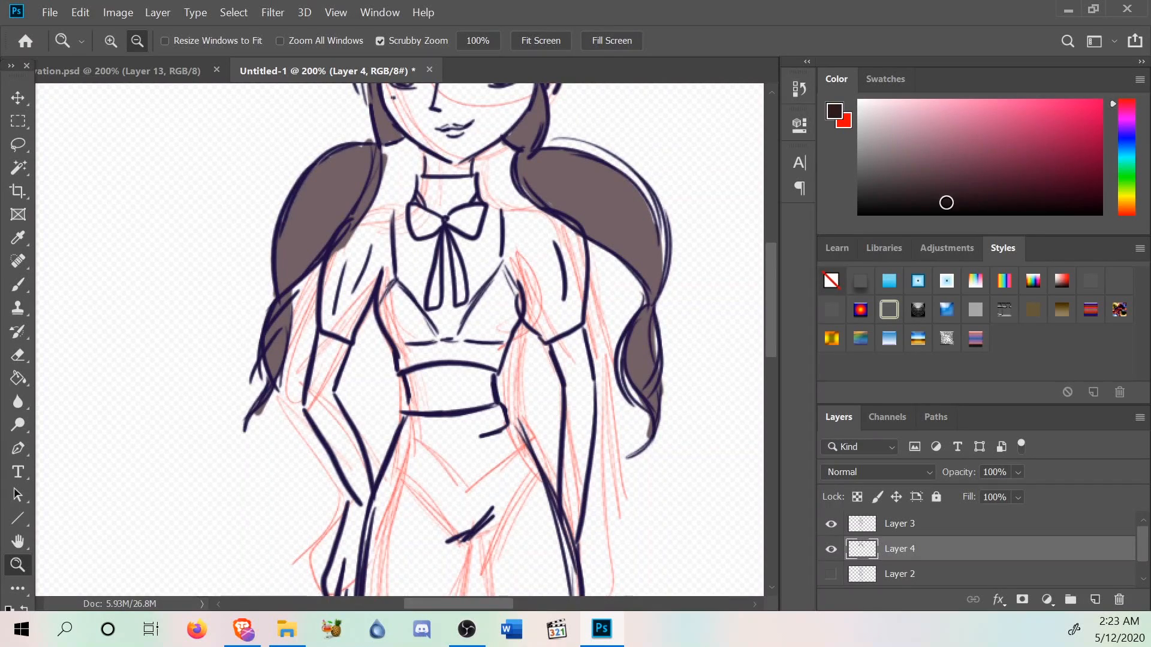
{"action": "left_click_drag", "start_coordinate": [852, 204], "coordinate": [853, 180]}
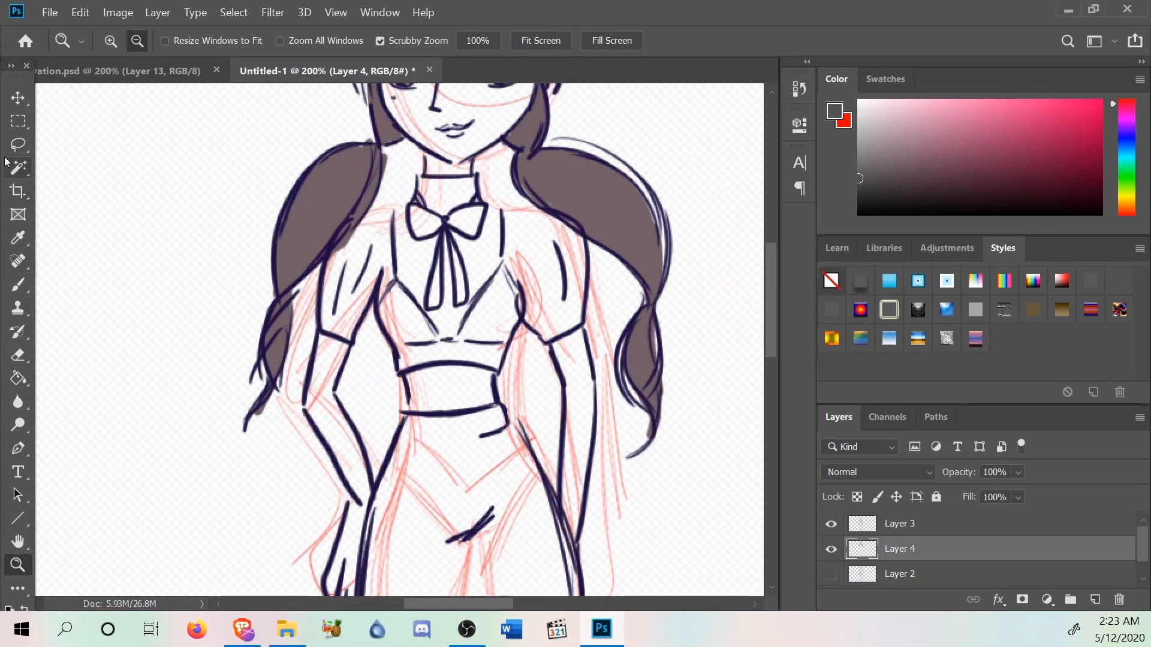
{"action": "left_click", "coordinate": [21, 245]}
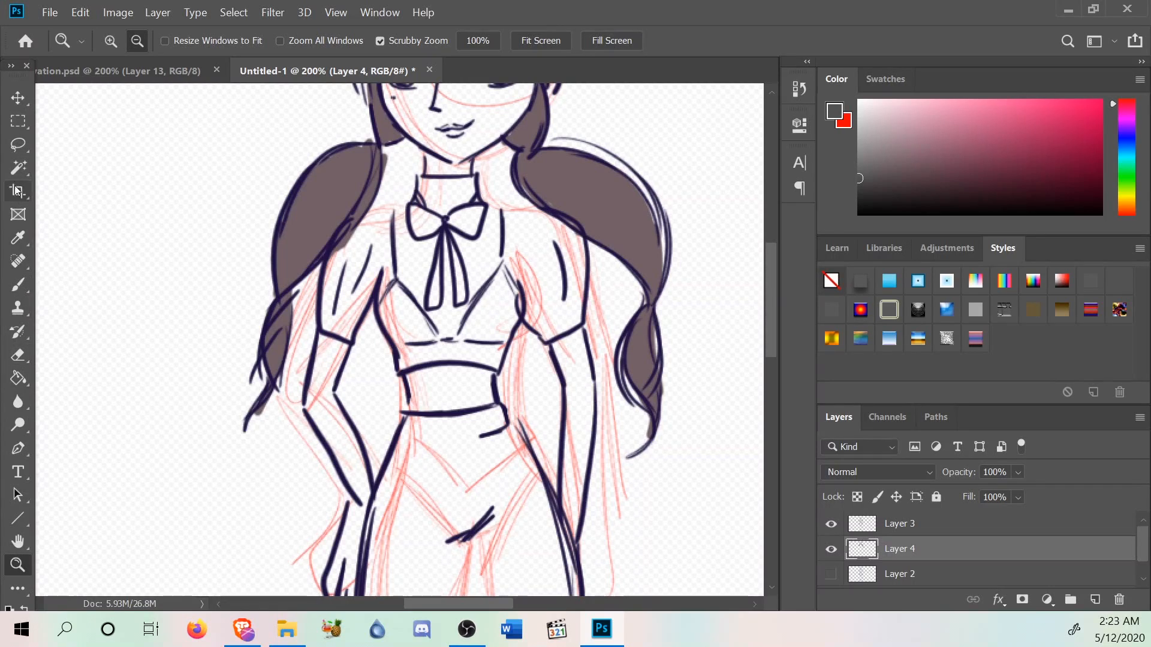
{"action": "left_click", "coordinate": [18, 285]}
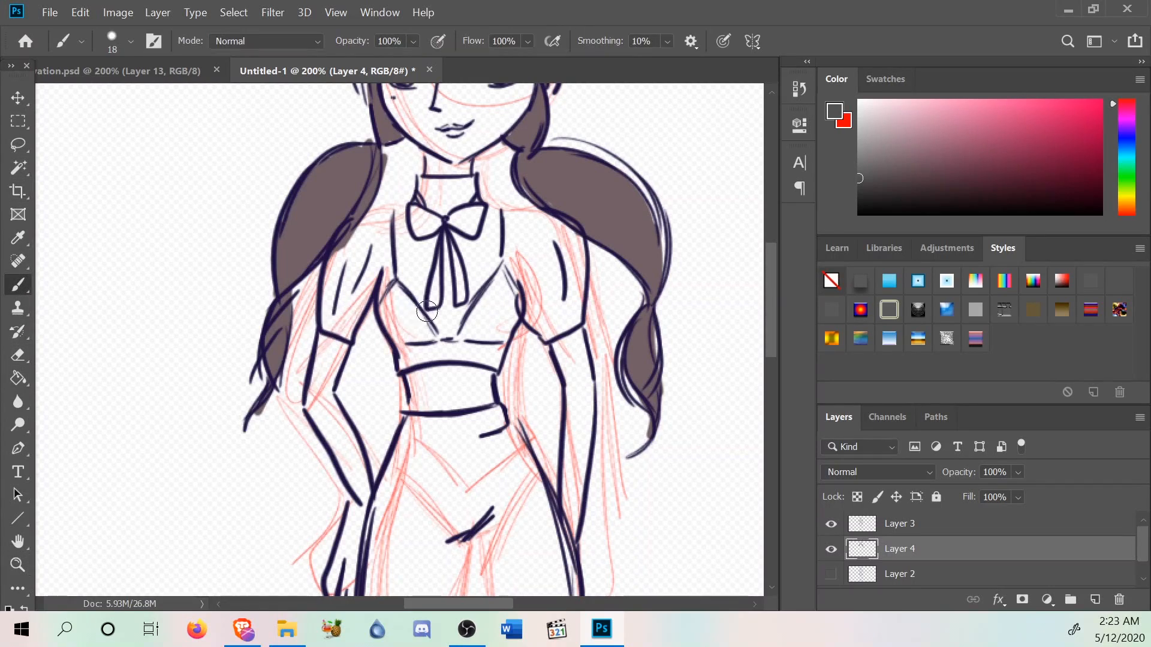
Try painting both chest sections of the top and the band beneath them dark grey.
{"action": "mouse_move", "coordinate": [488, 338]}
{"action": "left_mouse_down"}
{"action": "mouse_move", "coordinate": [503, 310]}
{"action": "mouse_move", "coordinate": [489, 344]}
{"action": "mouse_move", "coordinate": [499, 306]}
{"action": "mouse_move", "coordinate": [474, 344]}
{"action": "mouse_move", "coordinate": [500, 293]}
{"action": "mouse_move", "coordinate": [464, 342]}
{"action": "mouse_move", "coordinate": [497, 286]}
{"action": "mouse_move", "coordinate": [462, 343]}
{"action": "mouse_move", "coordinate": [496, 288]}
{"action": "left_mouse_up"}
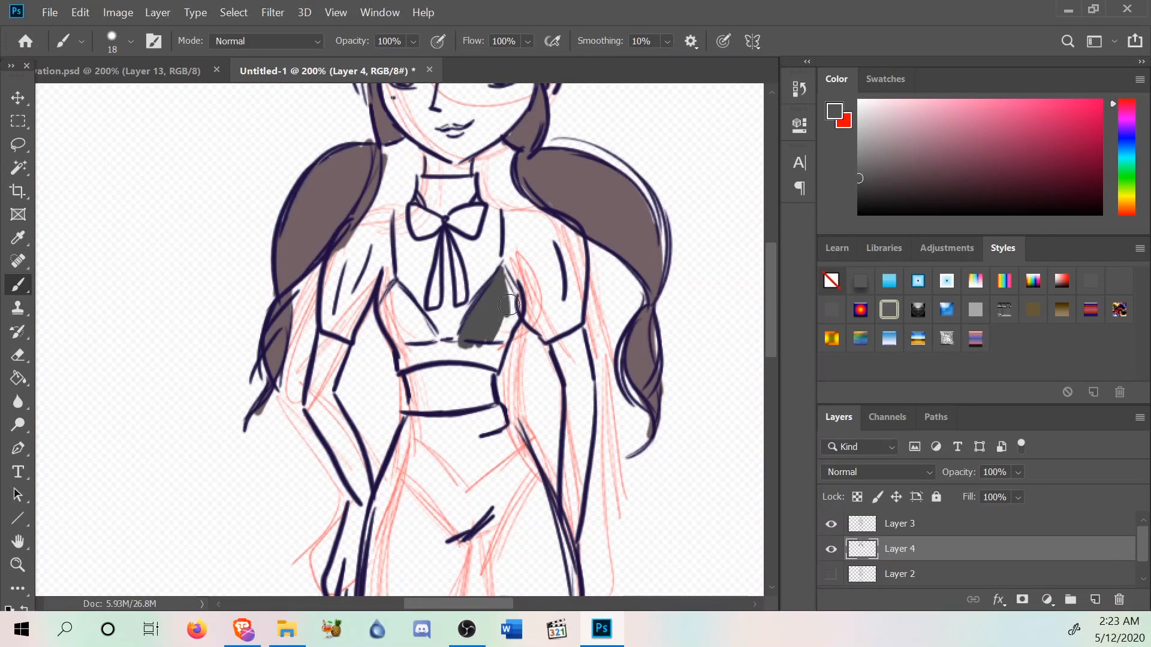
{"action": "left_click_drag", "start_coordinate": [512, 309], "coordinate": [506, 281]}
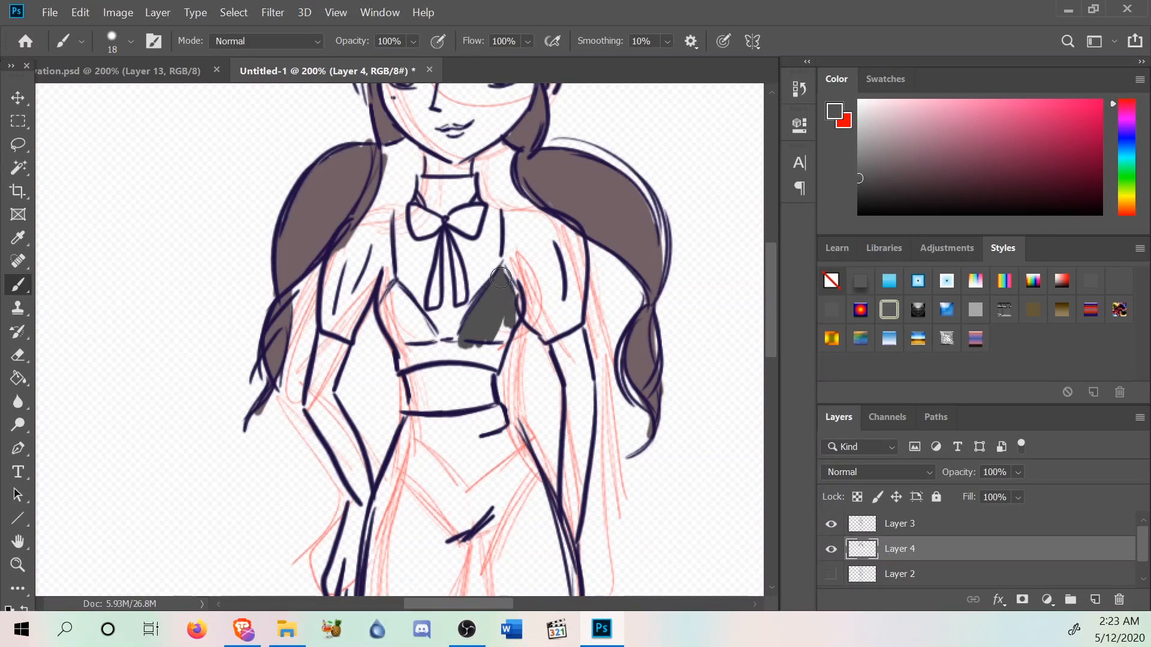
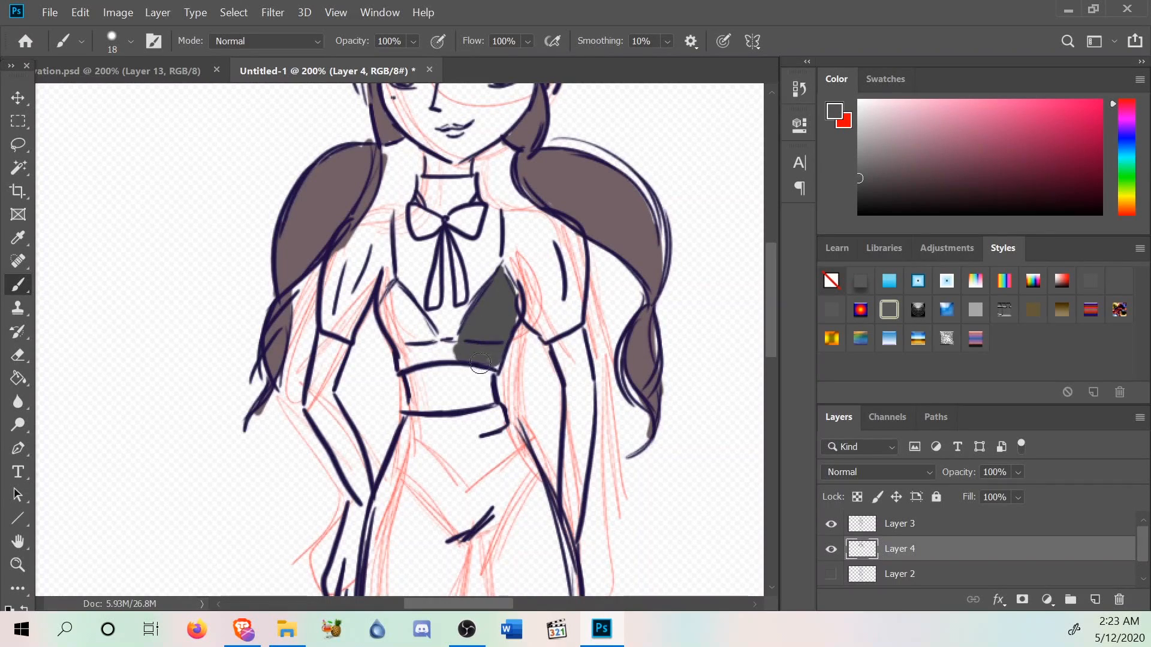
{"action": "mouse_move", "coordinate": [445, 345]}
{"action": "left_mouse_down"}
{"action": "mouse_move", "coordinate": [416, 330]}
{"action": "mouse_move", "coordinate": [423, 339]}
{"action": "mouse_move", "coordinate": [405, 303]}
{"action": "mouse_move", "coordinate": [412, 336]}
{"action": "left_mouse_up"}
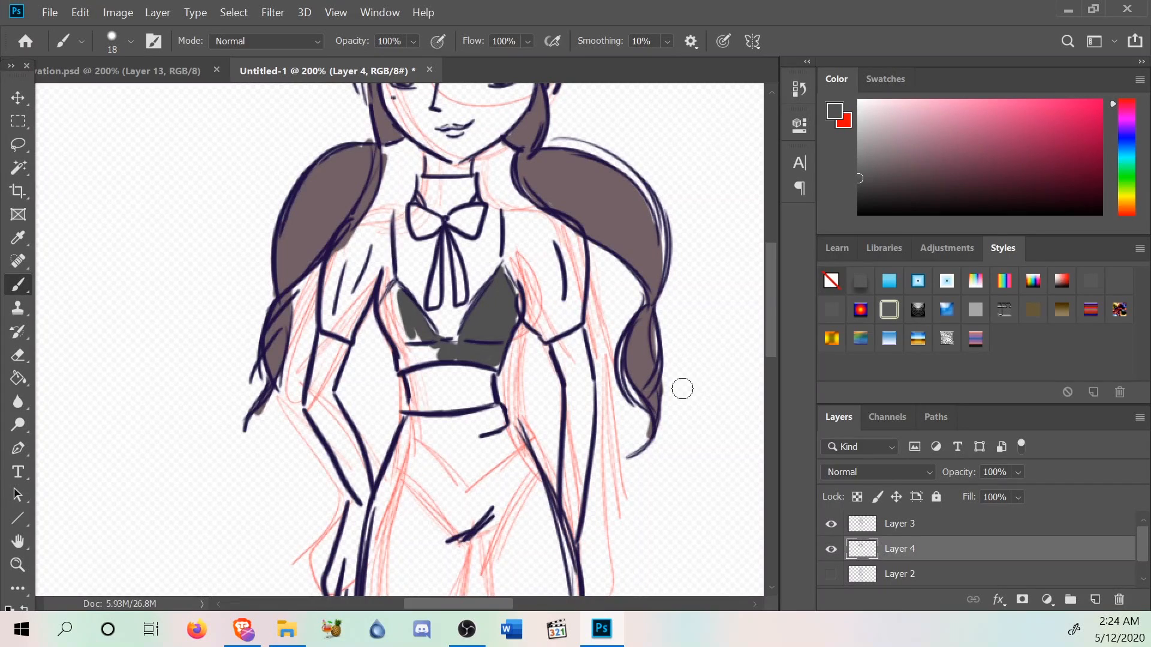
Undo all the dark grey strokes on the top.
{"action": "scroll", "coordinate": [446, 496], "scroll_direction": "up", "scroll_amount": 2}
{"action": "left_click", "coordinate": [81, 12]}
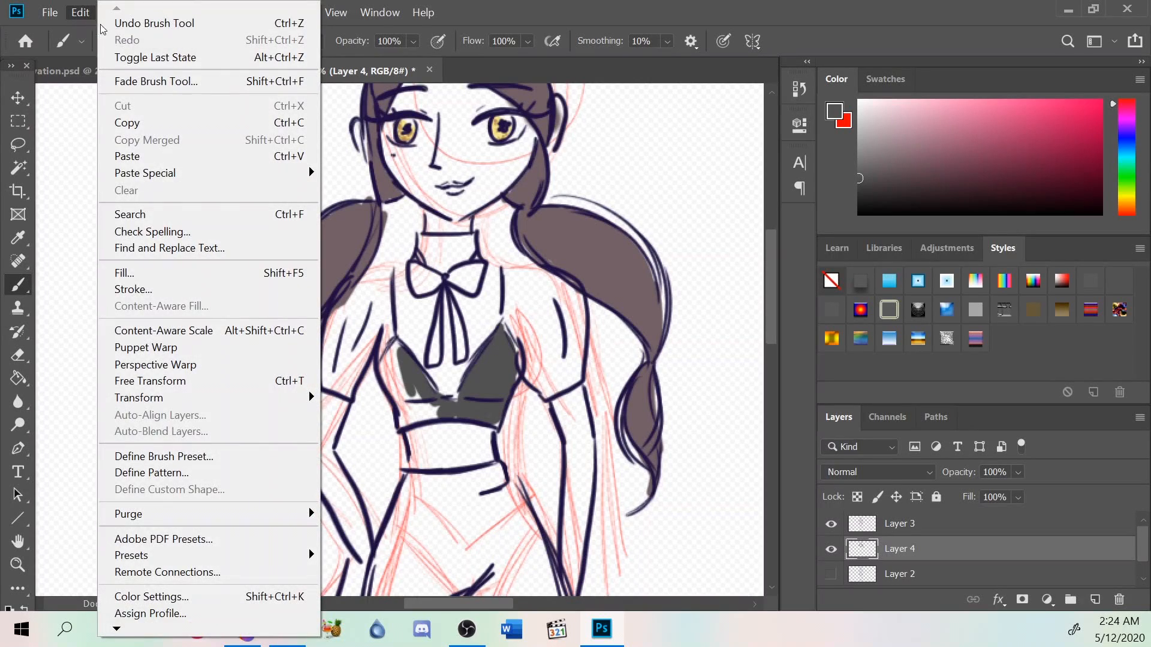
{"action": "left_click", "coordinate": [99, 29]}
{"action": "left_click", "coordinate": [116, 13]}
{"action": "left_click", "coordinate": [102, 24]}
{"action": "left_click", "coordinate": [82, 14]}
{"action": "left_click", "coordinate": [103, 24]}
{"action": "left_click", "coordinate": [82, 16]}
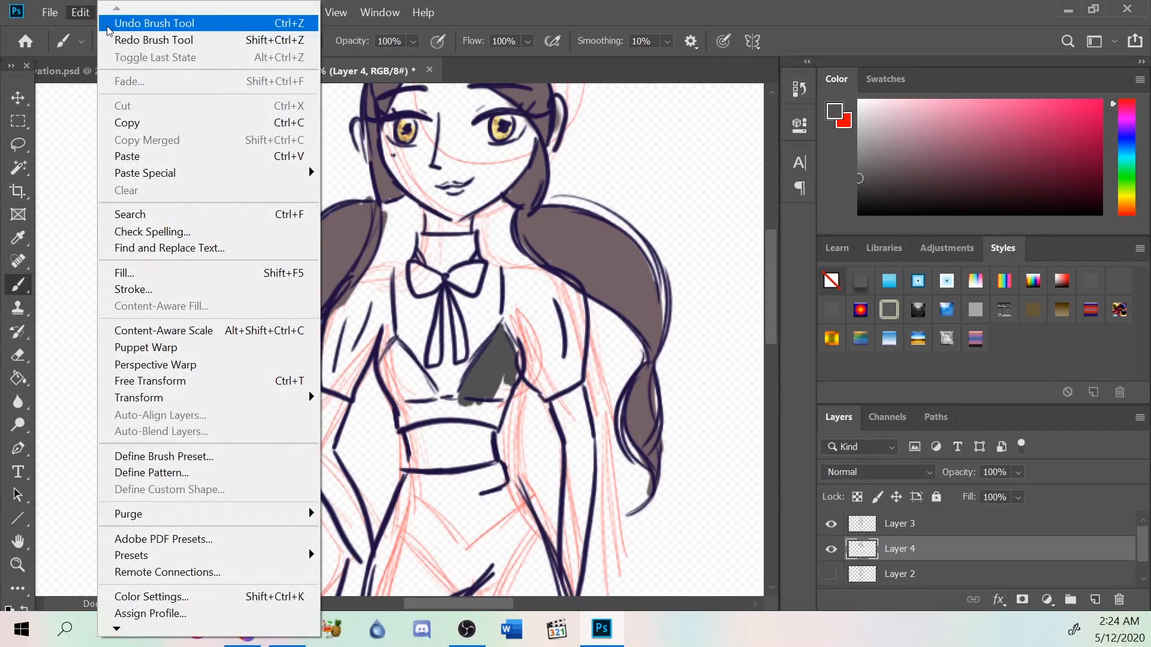
{"action": "left_click", "coordinate": [102, 24]}
{"action": "left_click", "coordinate": [71, 14]}
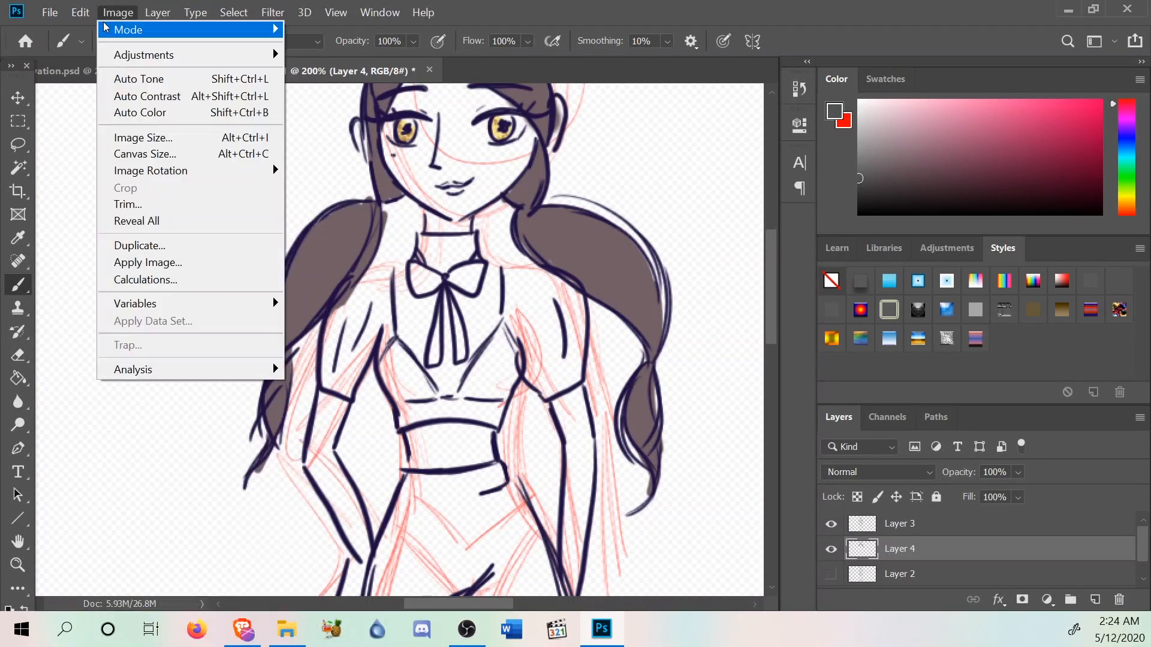
{"action": "left_click", "coordinate": [119, 25]}
{"action": "left_click", "coordinate": [80, 12]}
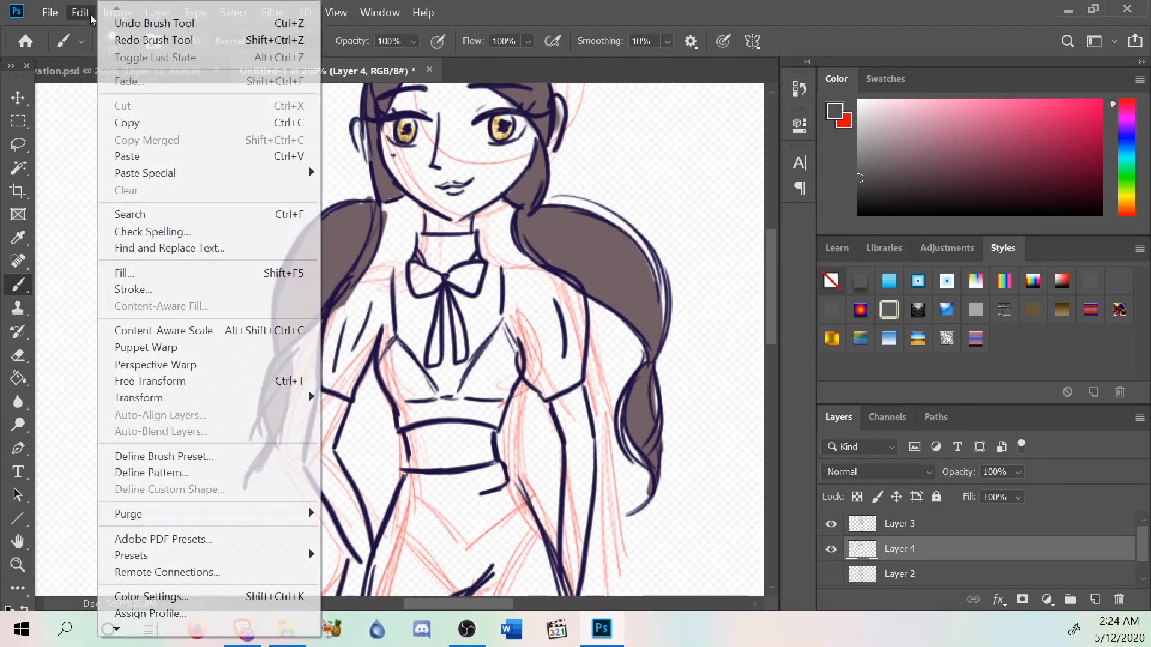
{"action": "left_click", "coordinate": [125, 39]}
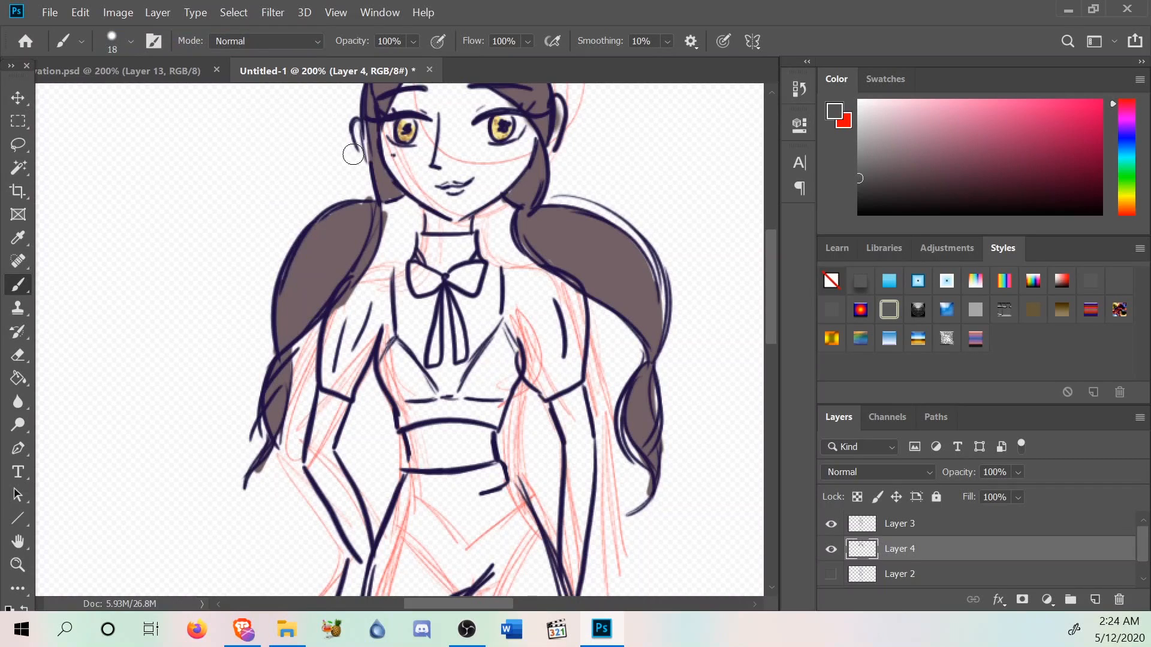
Fill the right and left chest sections of the top dark grey, joining them along the seam above the midriff band.
{"action": "mouse_move", "coordinate": [512, 362]}
{"action": "left_mouse_down"}
{"action": "mouse_move", "coordinate": [497, 400]}
{"action": "mouse_move", "coordinate": [504, 355]}
{"action": "mouse_move", "coordinate": [470, 398]}
{"action": "mouse_move", "coordinate": [499, 343]}
{"action": "mouse_move", "coordinate": [468, 386]}
{"action": "left_mouse_up"}
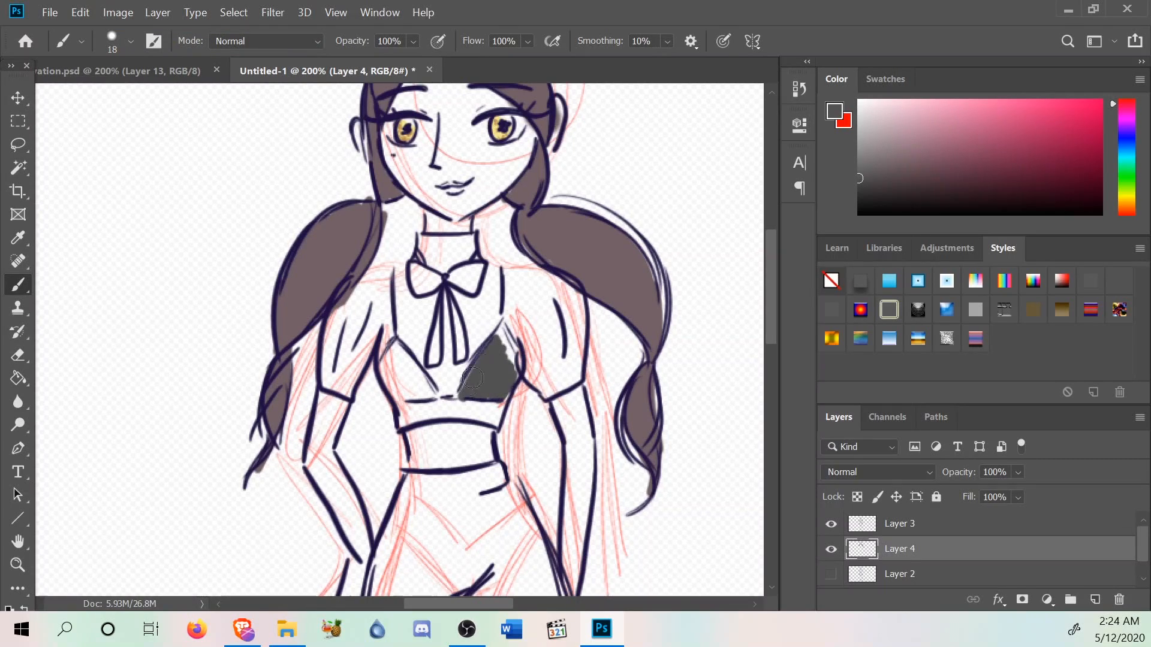
{"action": "left_click_drag", "start_coordinate": [510, 347], "coordinate": [501, 331]}
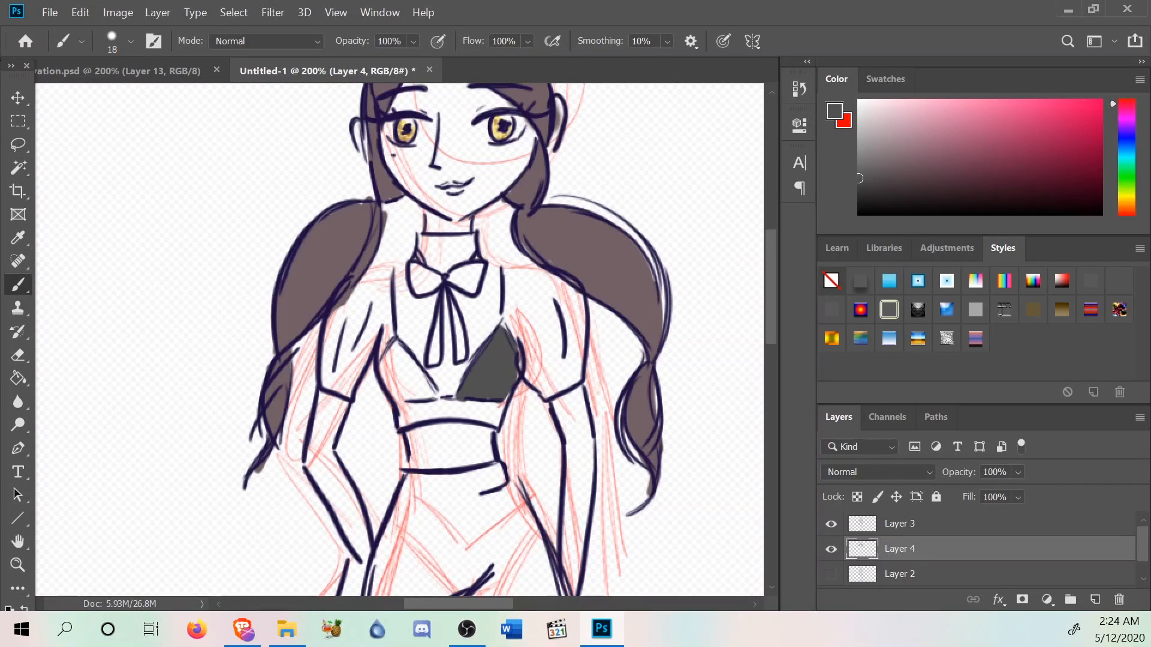
{"action": "mouse_move", "coordinate": [438, 399]}
{"action": "left_mouse_down"}
{"action": "mouse_move", "coordinate": [420, 402]}
{"action": "mouse_move", "coordinate": [432, 396]}
{"action": "mouse_move", "coordinate": [393, 349]}
{"action": "mouse_move", "coordinate": [384, 363]}
{"action": "left_mouse_up"}
{"action": "mouse_move", "coordinate": [396, 402]}
{"action": "left_mouse_down"}
{"action": "mouse_move", "coordinate": [394, 366]}
{"action": "mouse_move", "coordinate": [404, 375]}
{"action": "left_mouse_up"}
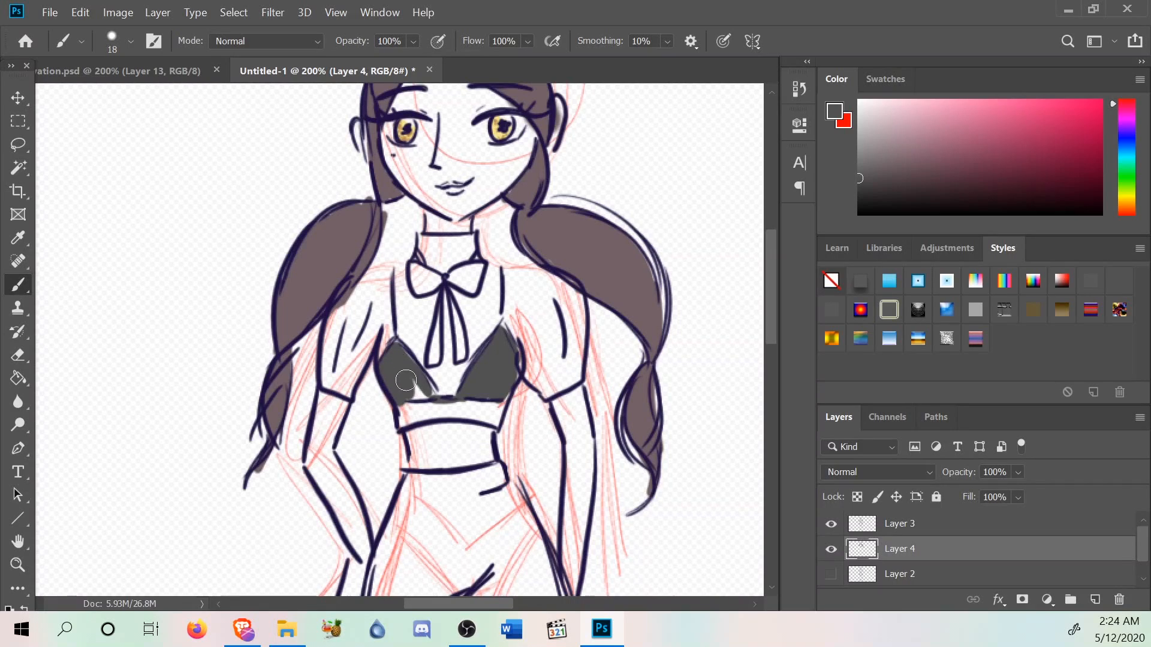
{"action": "mouse_move", "coordinate": [423, 402]}
{"action": "left_mouse_down"}
{"action": "mouse_move", "coordinate": [399, 404]}
{"action": "mouse_move", "coordinate": [500, 399]}
{"action": "mouse_move", "coordinate": [423, 391]}
{"action": "left_mouse_up"}
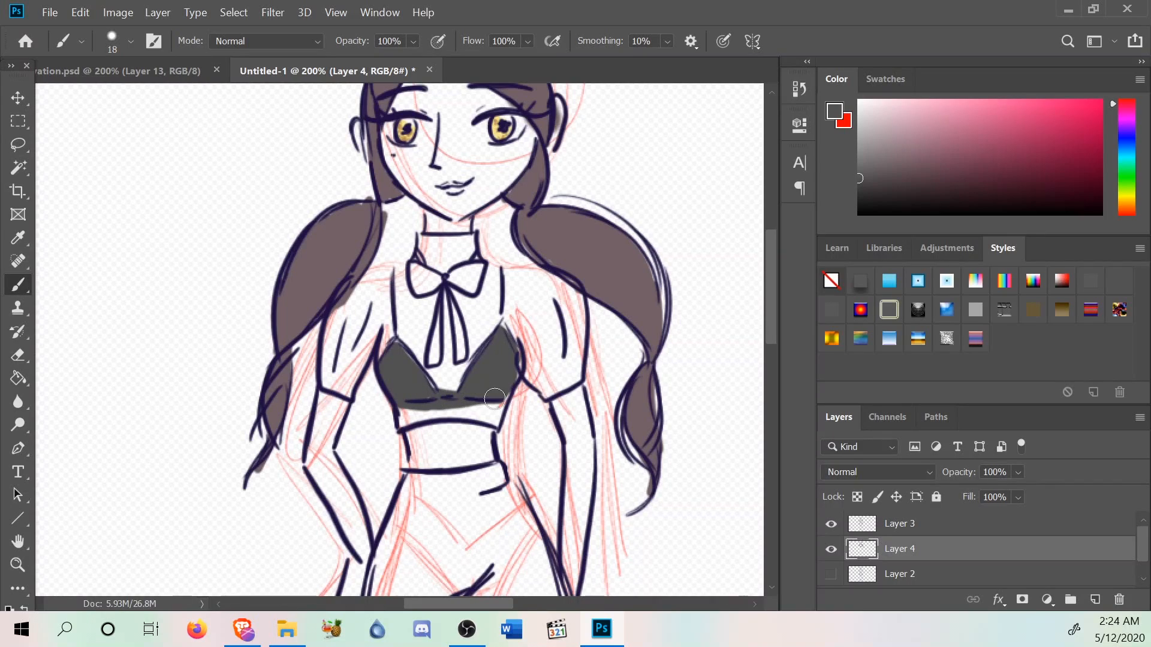
{"action": "left_click_drag", "start_coordinate": [507, 336], "coordinate": [504, 325]}
Examine the dark grey top and the rest of the colouring, comparing it with the reference collage.
{"action": "scroll", "coordinate": [636, 371], "scroll_direction": "down", "scroll_amount": 2}
{"action": "scroll", "coordinate": [636, 371], "scroll_direction": "up", "scroll_amount": 5}
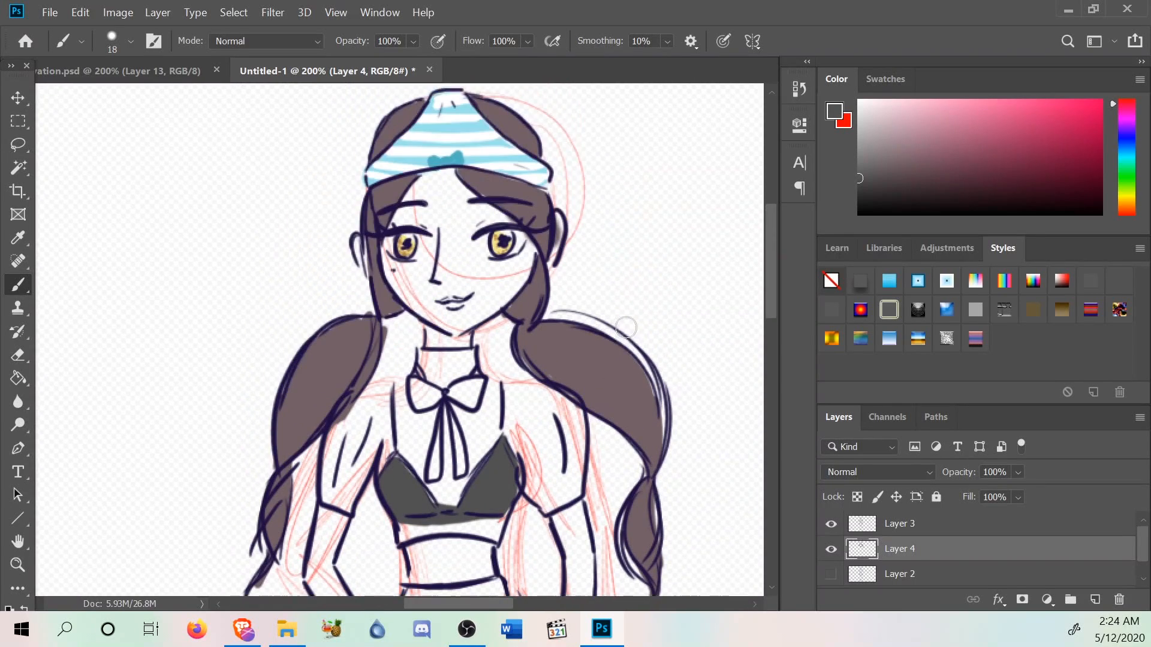
{"action": "scroll", "coordinate": [635, 371], "scroll_direction": "down", "scroll_amount": 5}
{"action": "scroll", "coordinate": [756, 327], "scroll_direction": "down", "scroll_amount": 2}
{"action": "scroll", "coordinate": [334, 146], "scroll_direction": "up", "scroll_amount": 5}
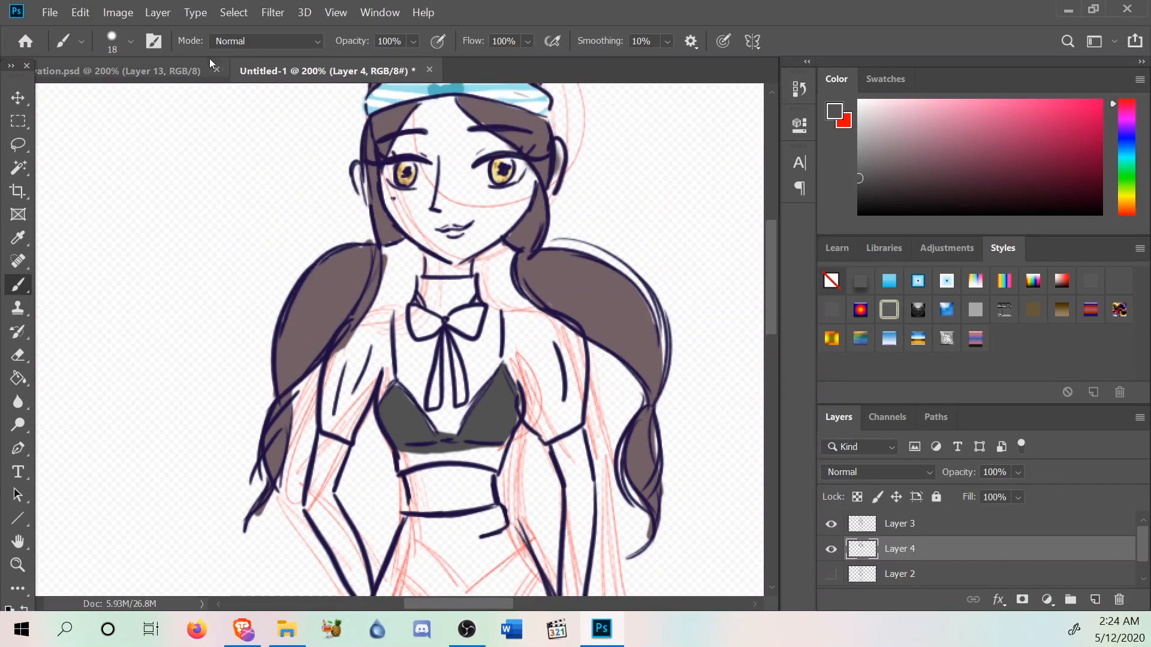
{"action": "left_click", "coordinate": [209, 70]}
{"action": "scroll", "coordinate": [769, 341], "scroll_direction": "down", "scroll_amount": 2}
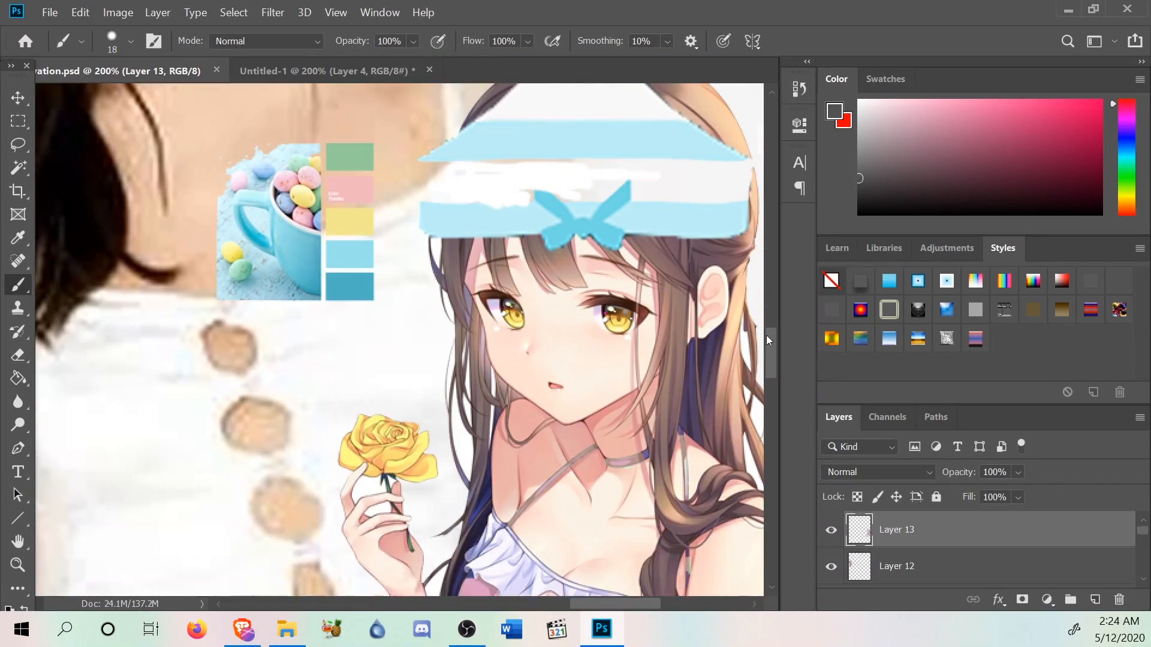
{"action": "scroll", "coordinate": [769, 340], "scroll_direction": "up", "scroll_amount": 1}
{"action": "left_click", "coordinate": [287, 70]}
{"action": "scroll", "coordinate": [391, 333], "scroll_direction": "up", "scroll_amount": 2}
{"action": "scroll", "coordinate": [396, 339], "scroll_direction": "down", "scroll_amount": 2}
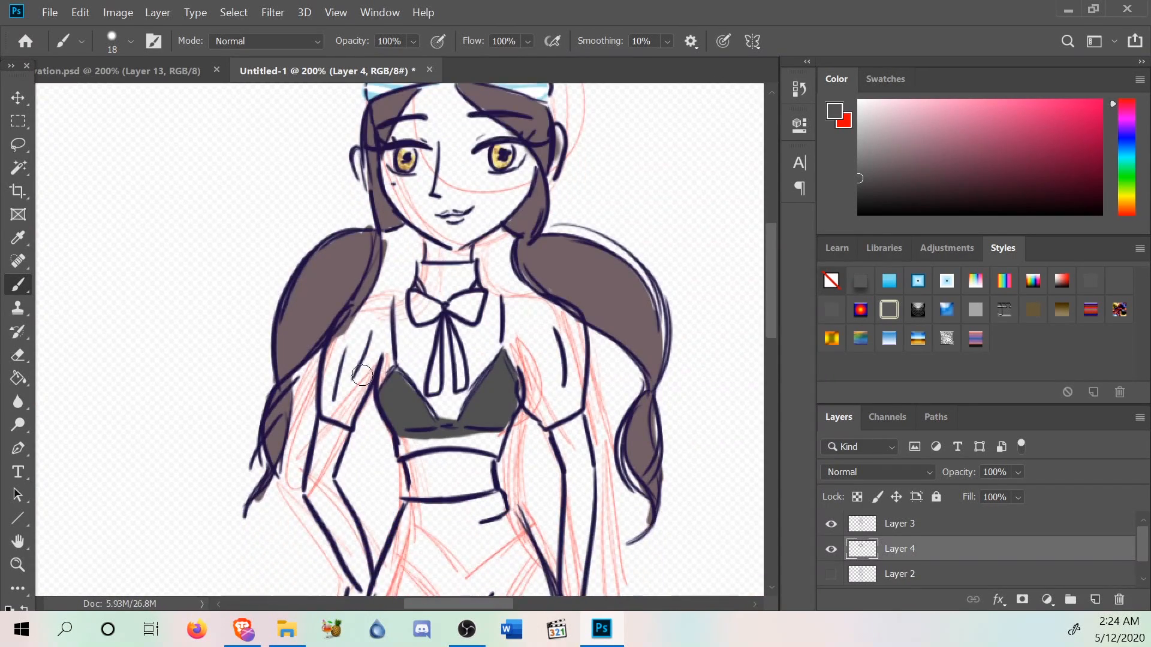
Examine the figure from hat to shoes at 100% zoom to judge the colours and the uncoloured clothing.
{"action": "left_click", "coordinate": [17, 565]}
{"action": "right_click", "coordinate": [452, 358]}
{"action": "left_click", "coordinate": [488, 459]}
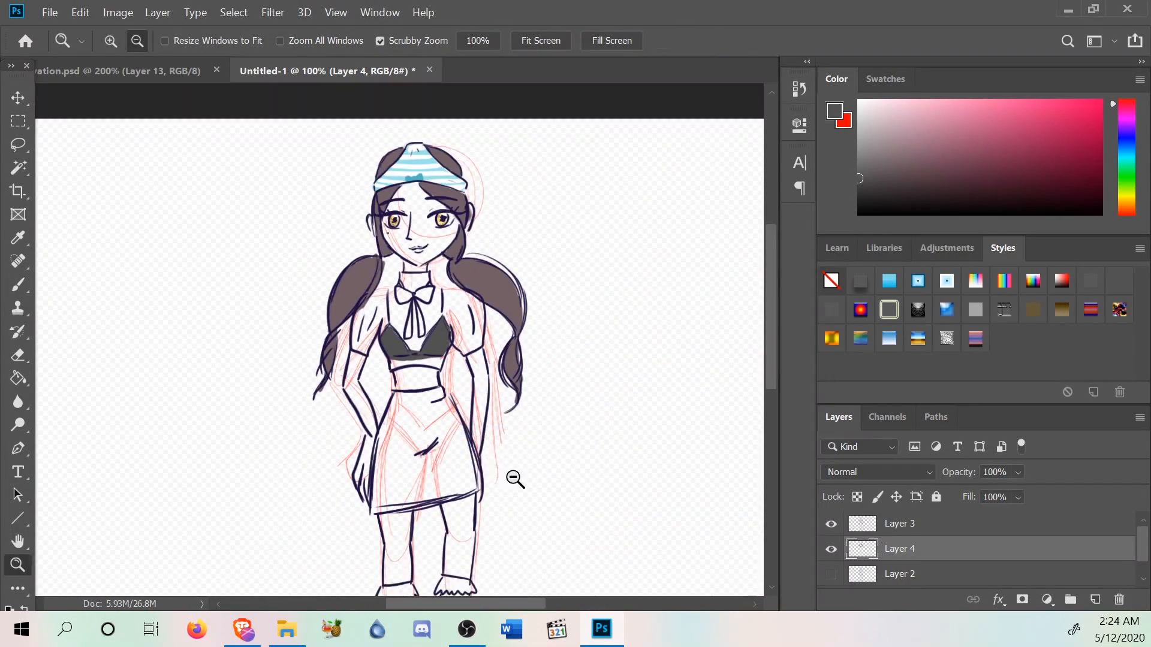
{"action": "scroll", "coordinate": [462, 487], "scroll_direction": "down", "scroll_amount": 3}
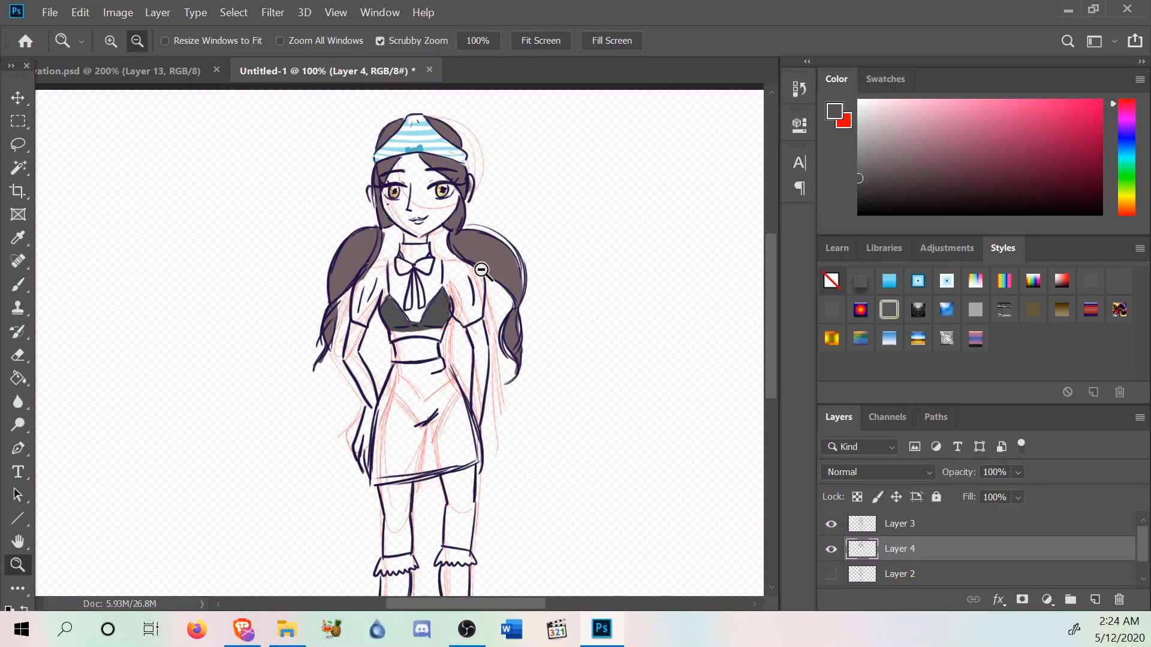
{"action": "scroll", "coordinate": [477, 273], "scroll_direction": "down", "scroll_amount": 6}
{"action": "scroll", "coordinate": [436, 357], "scroll_direction": "up", "scroll_amount": 6}
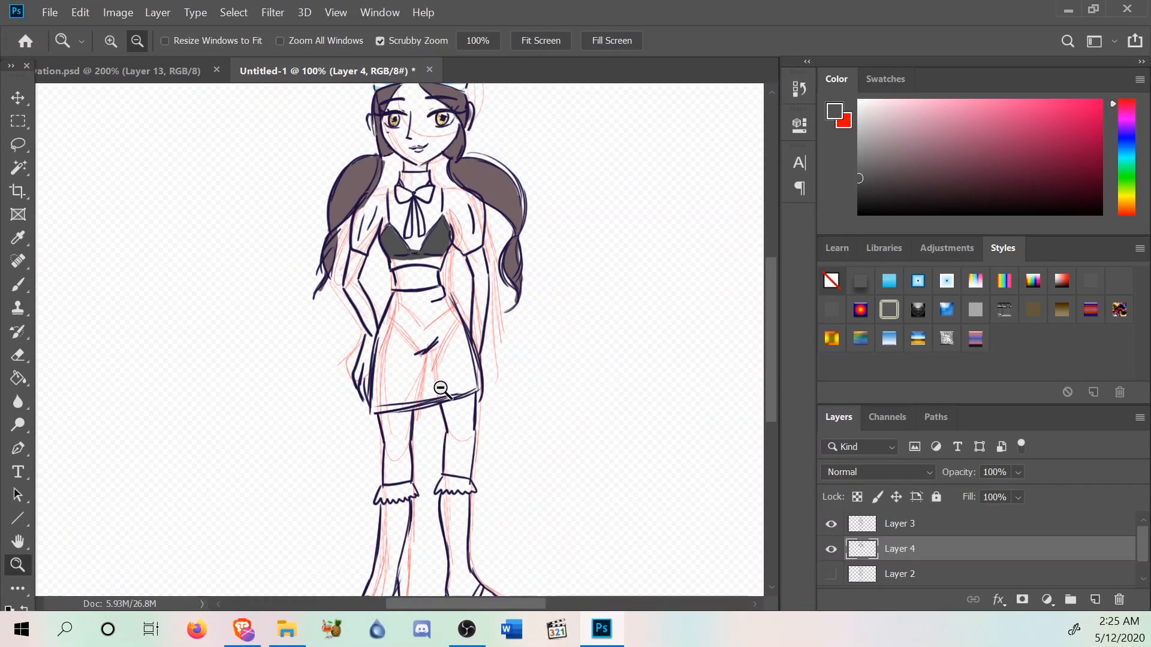
{"action": "scroll", "coordinate": [452, 402], "scroll_direction": "up", "scroll_amount": 1}
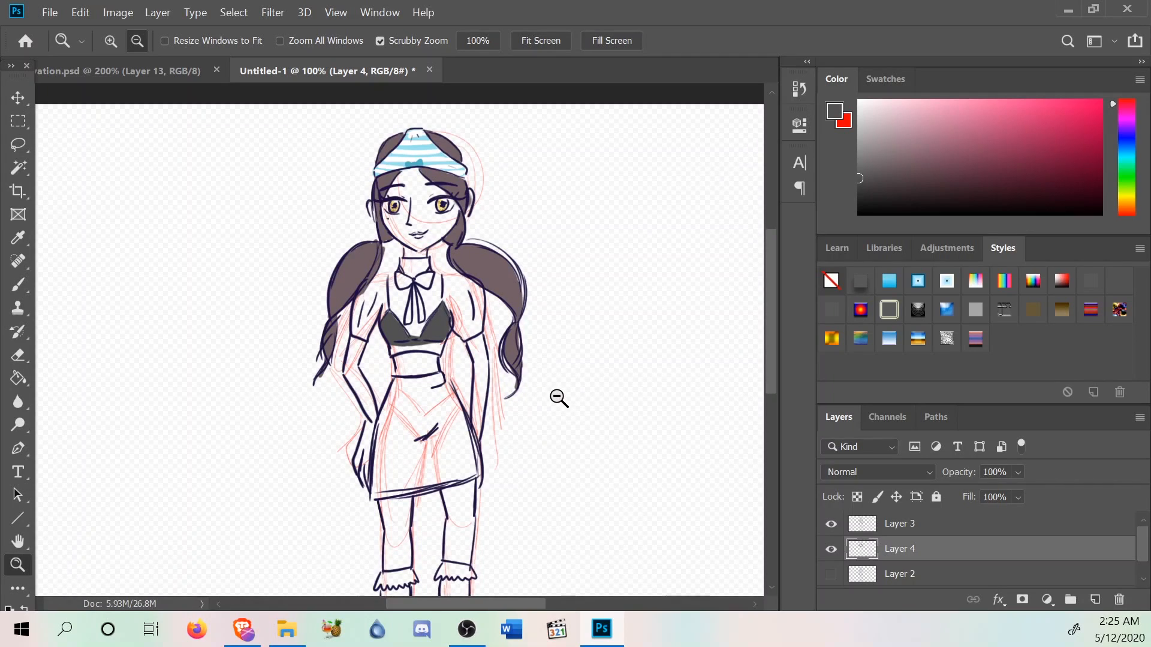
{"action": "scroll", "coordinate": [559, 401], "scroll_direction": "down", "scroll_amount": 2}
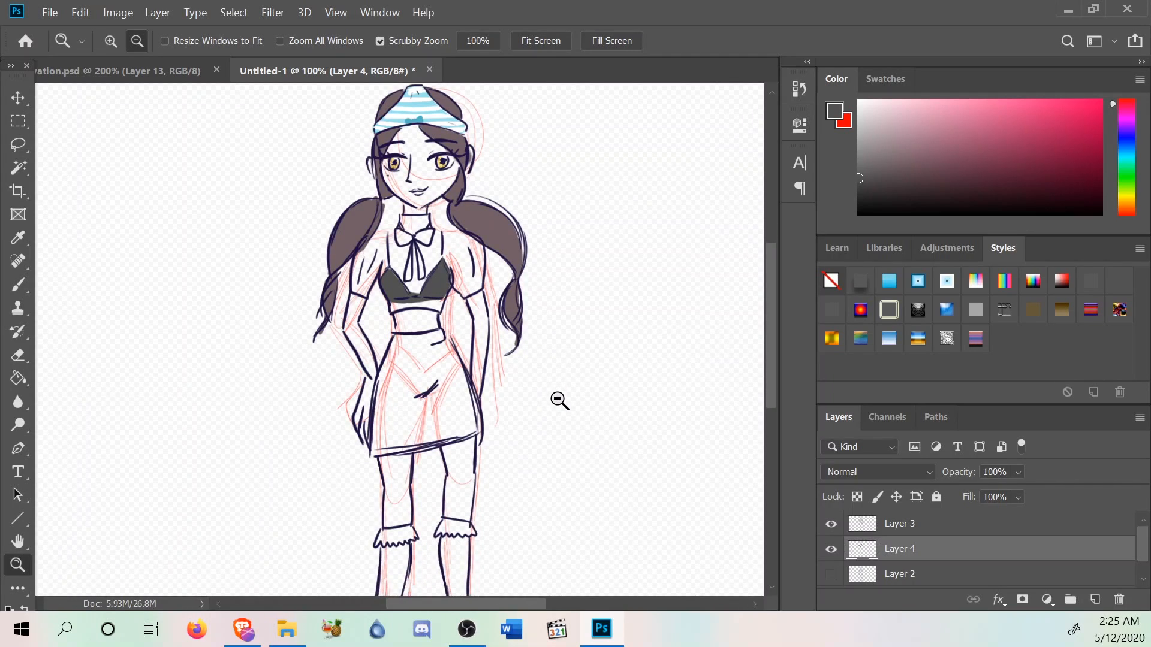
{"action": "scroll", "coordinate": [559, 400], "scroll_direction": "down", "scroll_amount": 2}
{"action": "scroll", "coordinate": [559, 401], "scroll_direction": "up", "scroll_amount": 2}
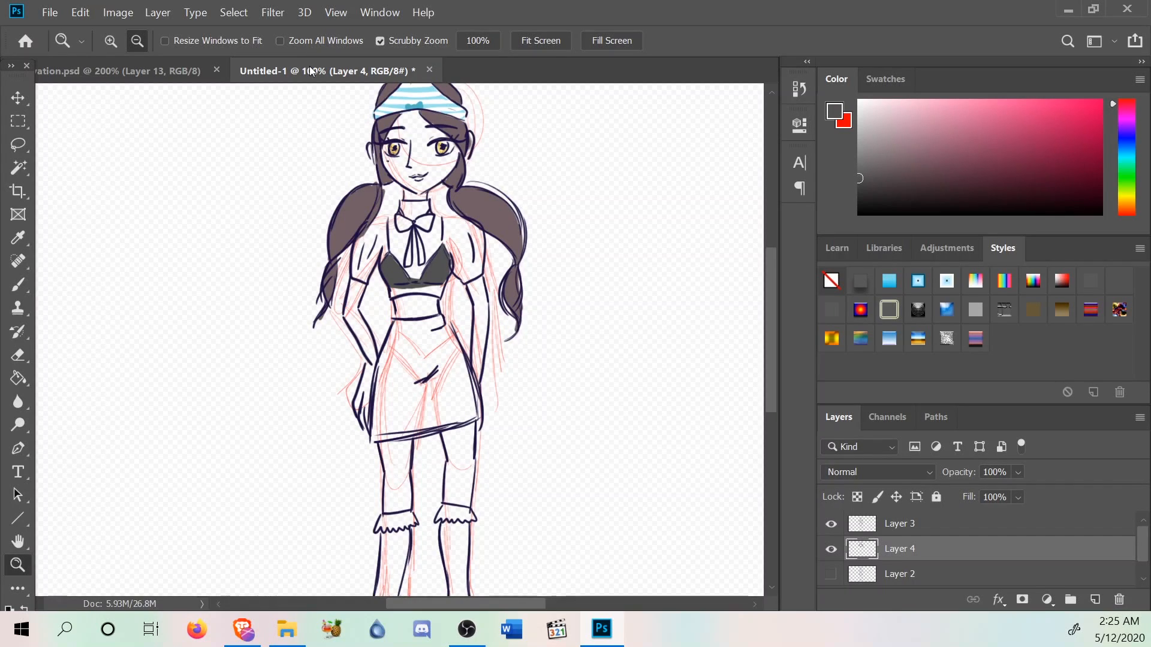
Sample the pale yellow swatch of the reference collage's palette as the foreground colour and return to the drawing.
{"action": "left_click", "coordinate": [186, 69]}
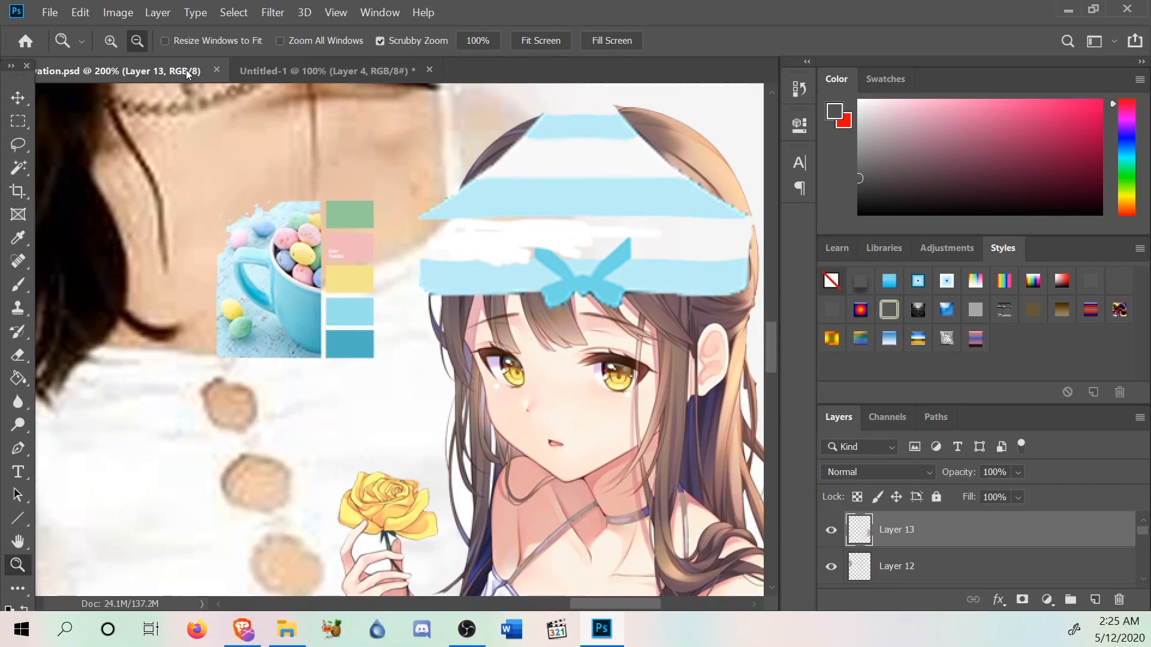
{"action": "left_click", "coordinate": [18, 237]}
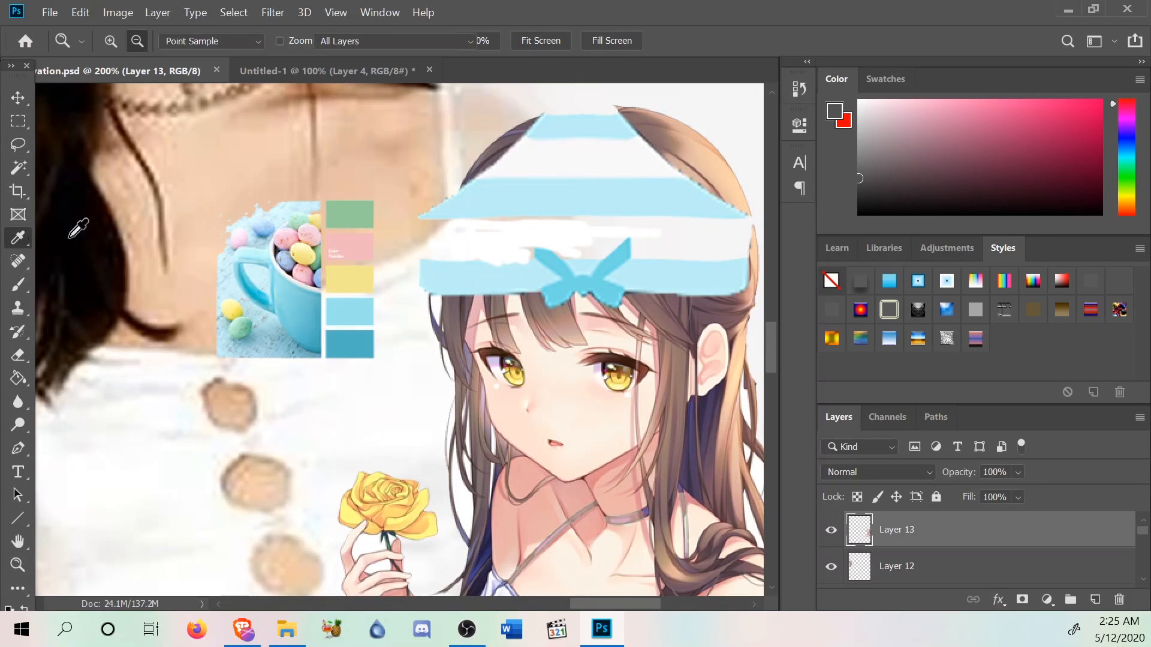
{"action": "left_click", "coordinate": [357, 278]}
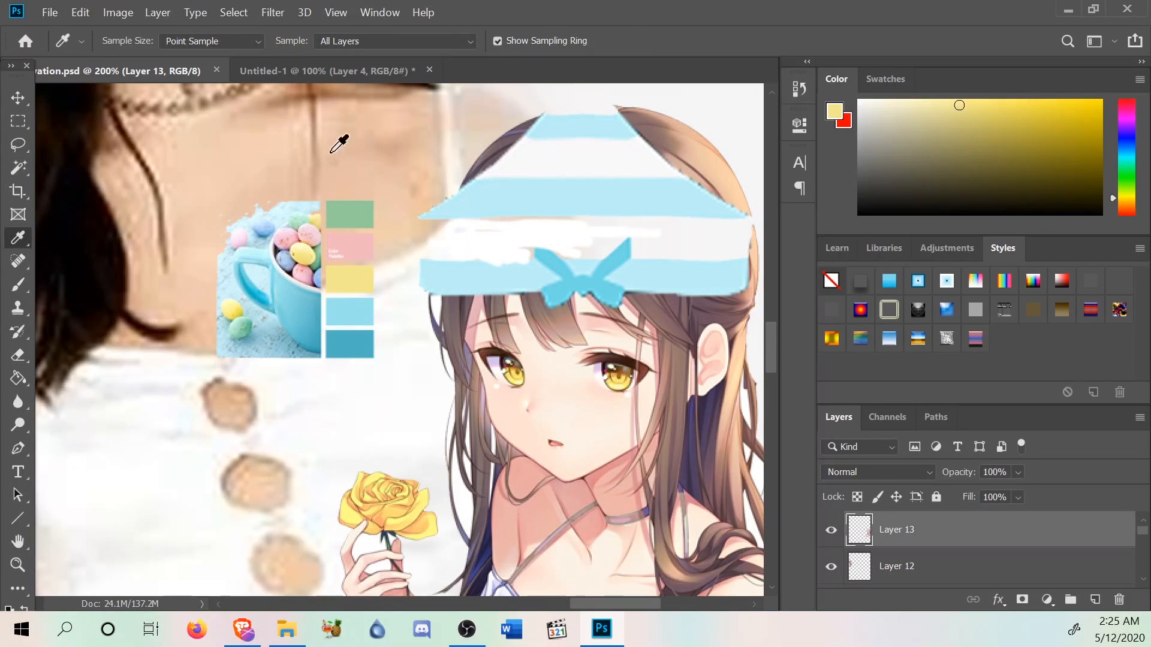
{"action": "left_click", "coordinate": [326, 71]}
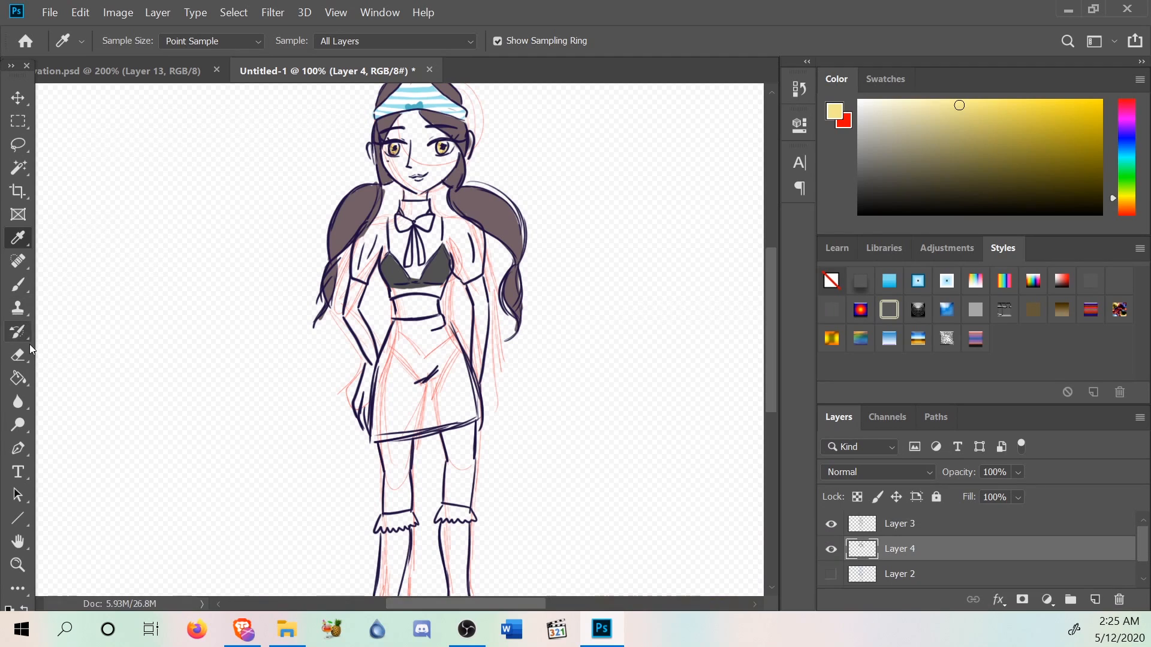
Paint the whole skirt pale yellow with the Brush tool, enlarging the brush to 32 px.
{"action": "left_click", "coordinate": [18, 284]}
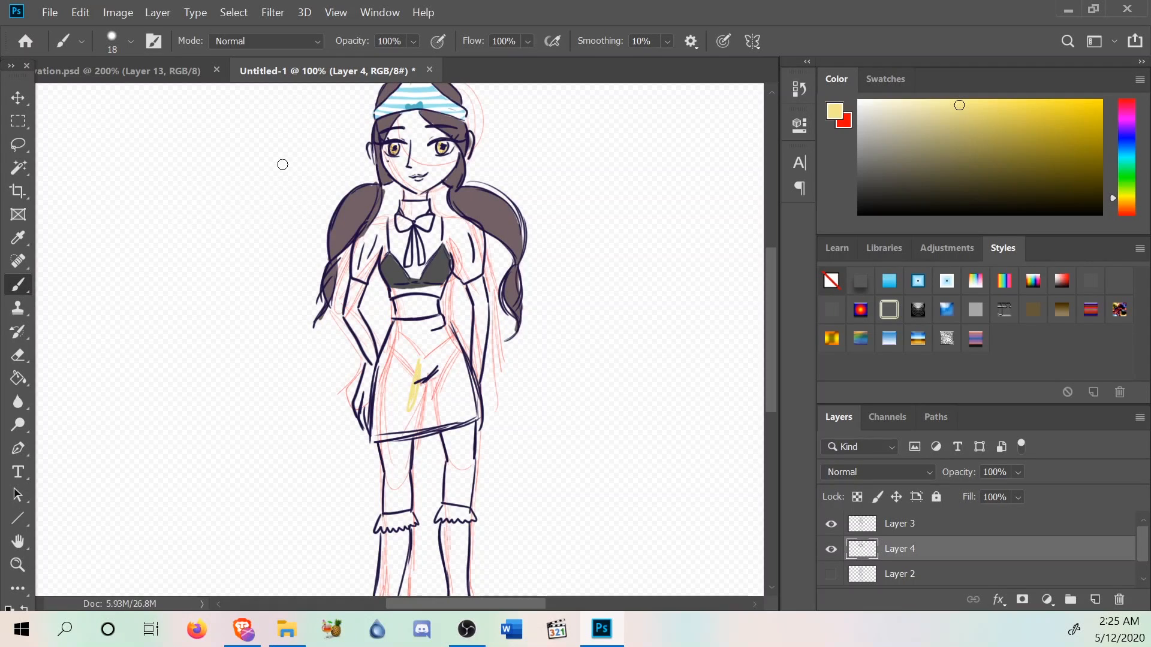
{"action": "left_click", "coordinate": [130, 41]}
{"action": "left_click_drag", "start_coordinate": [118, 94], "coordinate": [120, 102]}
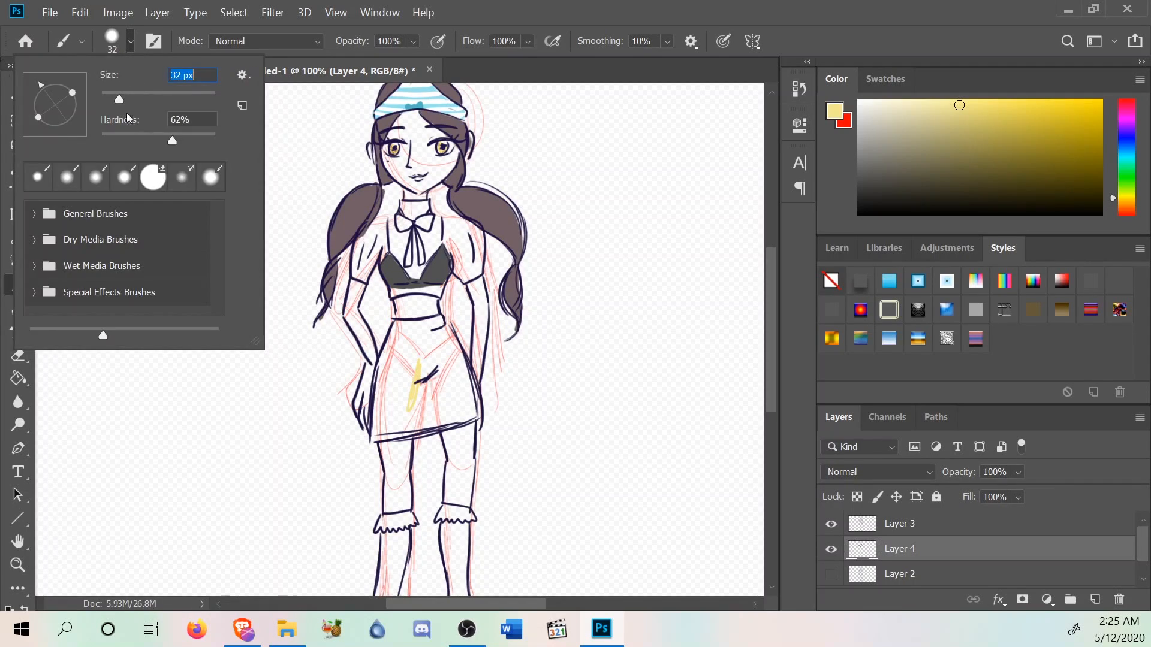
{"action": "mouse_move", "coordinate": [405, 413]}
{"action": "left_mouse_down"}
{"action": "mouse_move", "coordinate": [405, 346]}
{"action": "mouse_move", "coordinate": [382, 411]}
{"action": "mouse_move", "coordinate": [389, 358]}
{"action": "mouse_move", "coordinate": [381, 432]}
{"action": "mouse_move", "coordinate": [430, 418]}
{"action": "mouse_move", "coordinate": [431, 352]}
{"action": "mouse_move", "coordinate": [418, 334]}
{"action": "mouse_move", "coordinate": [397, 334]}
{"action": "mouse_move", "coordinate": [432, 322]}
{"action": "mouse_move", "coordinate": [469, 411]}
{"action": "mouse_move", "coordinate": [456, 370]}
{"action": "mouse_move", "coordinate": [446, 411]}
{"action": "left_mouse_up"}
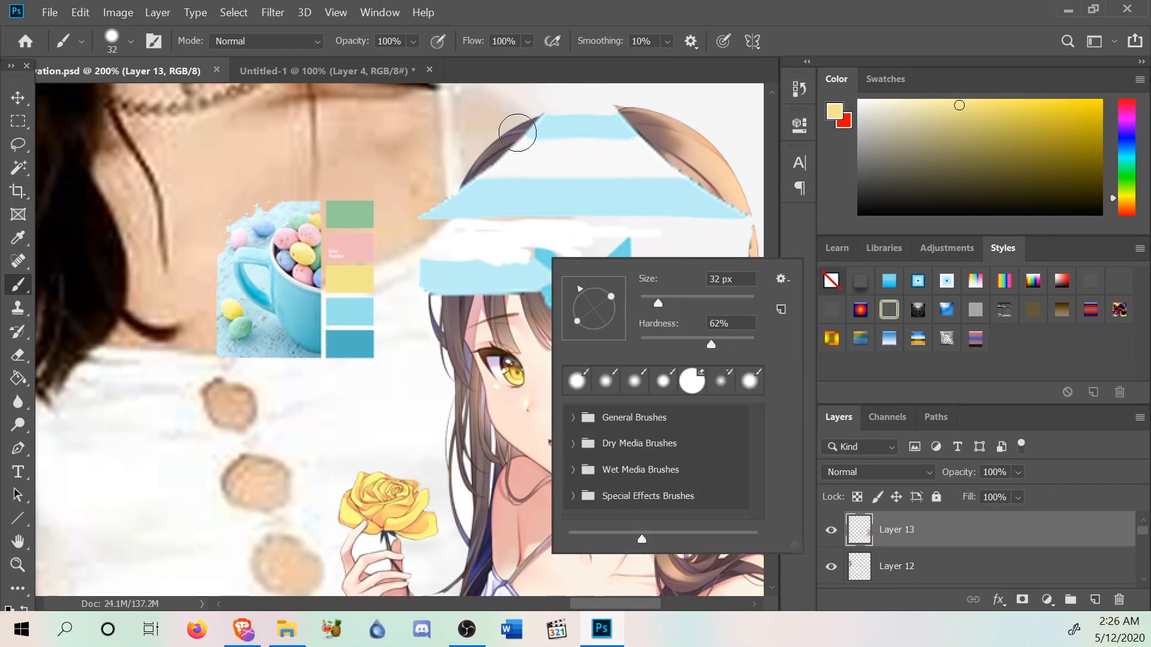
Compare the yellow skirt with the reference collage and examine the whole figure at 66.7% zoom.
{"action": "left_click", "coordinate": [450, 155]}
{"action": "scroll", "coordinate": [444, 288], "scroll_direction": "up", "scroll_amount": 2}
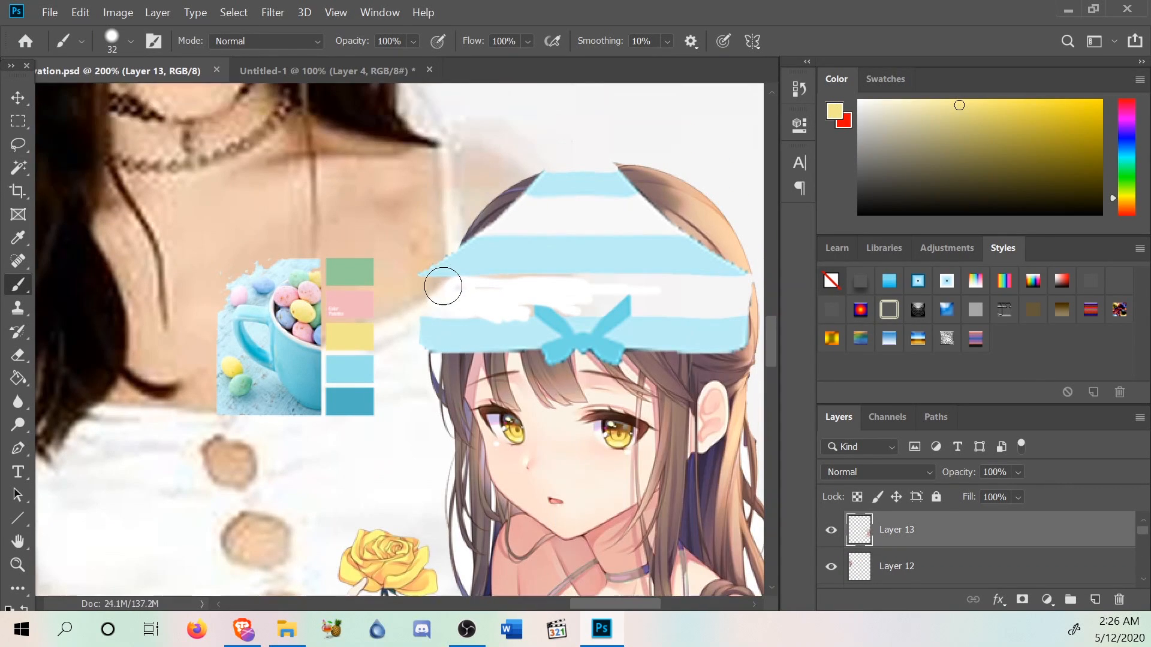
{"action": "scroll", "coordinate": [411, 283], "scroll_direction": "down", "scroll_amount": 3}
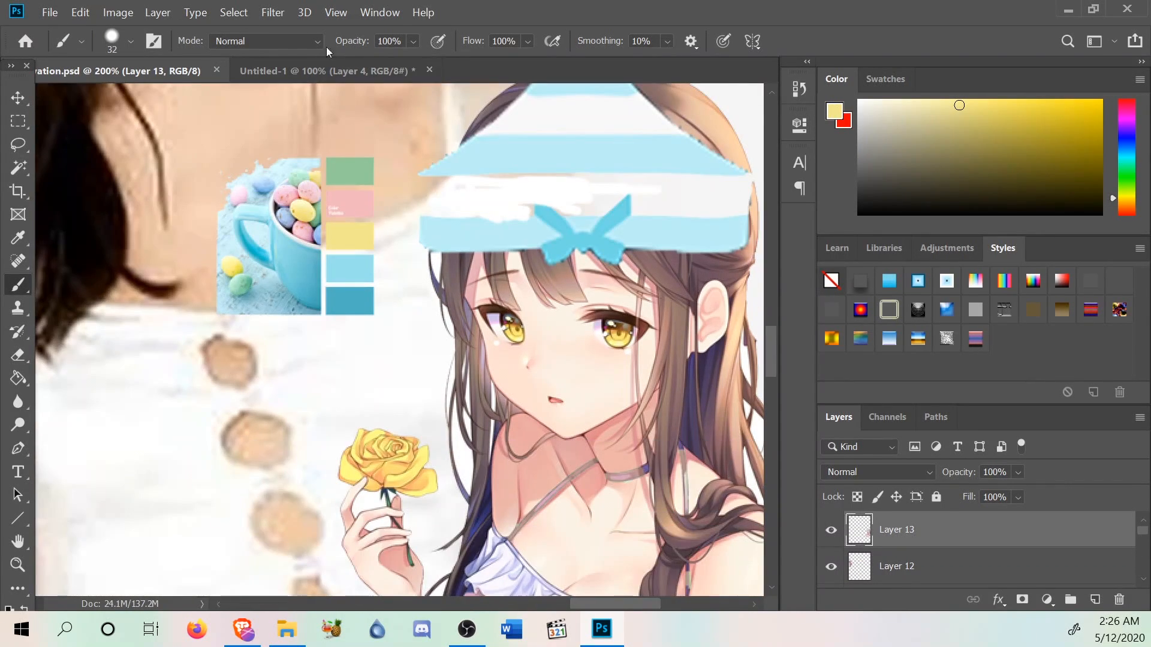
{"action": "scroll", "coordinate": [386, 205], "scroll_direction": "down", "scroll_amount": 2}
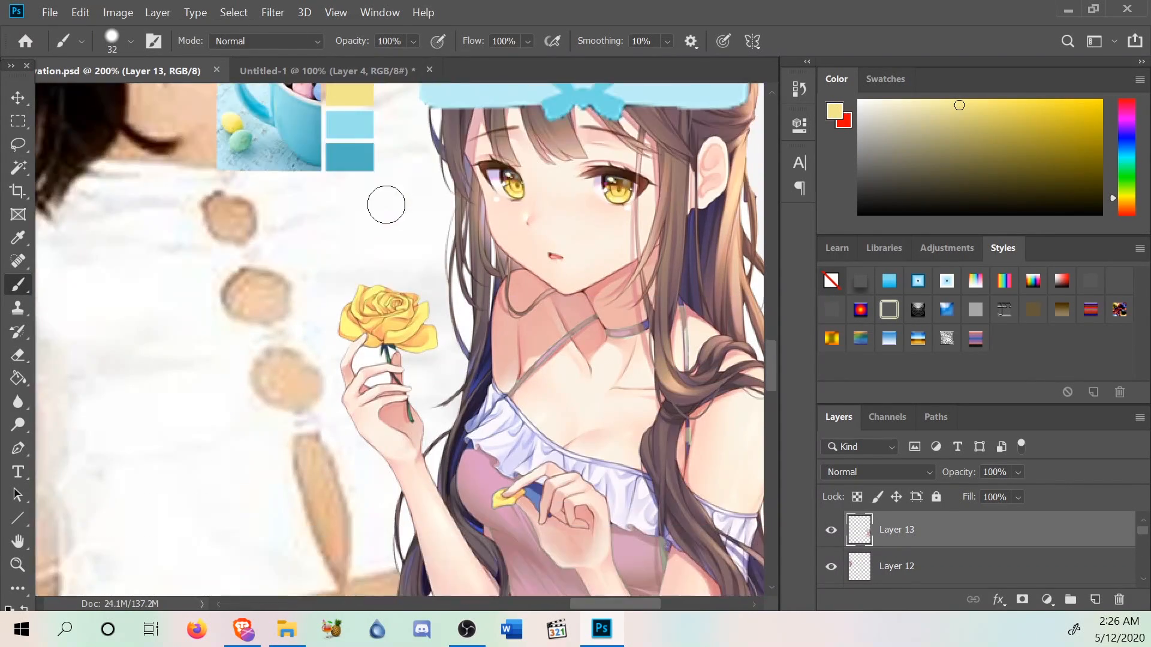
{"action": "left_click", "coordinate": [331, 71]}
{"action": "scroll", "coordinate": [414, 294], "scroll_direction": "up", "scroll_amount": 4}
{"action": "scroll", "coordinate": [417, 302], "scroll_direction": "up", "scroll_amount": 2}
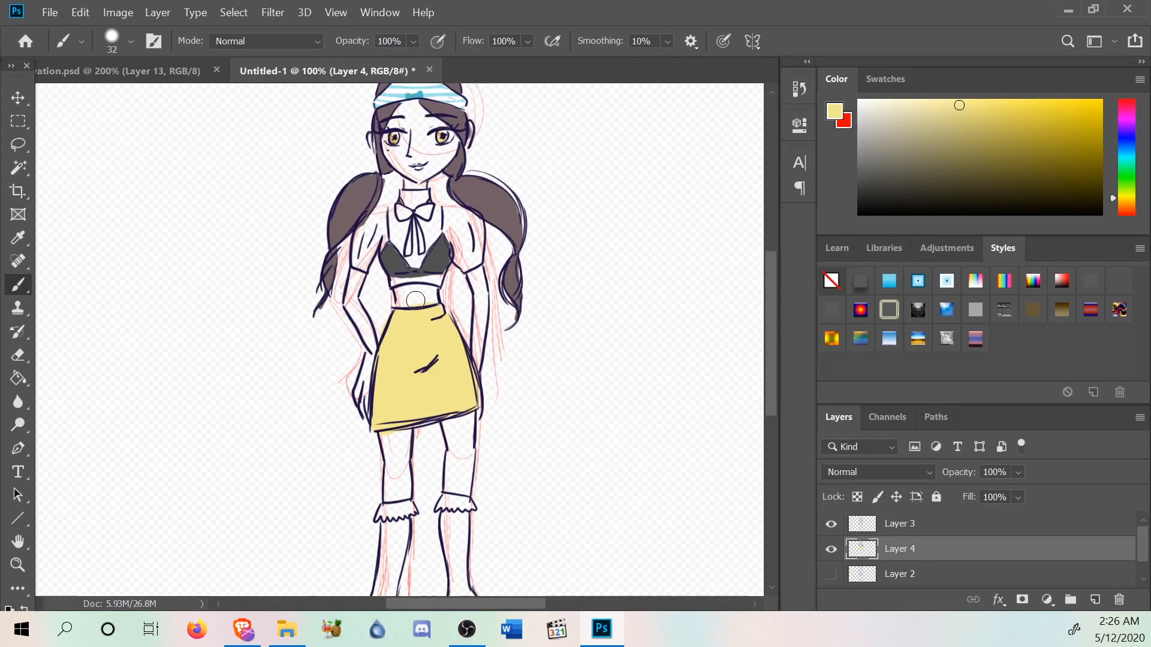
{"action": "left_click", "coordinate": [18, 564]}
{"action": "right_click", "coordinate": [372, 306]}
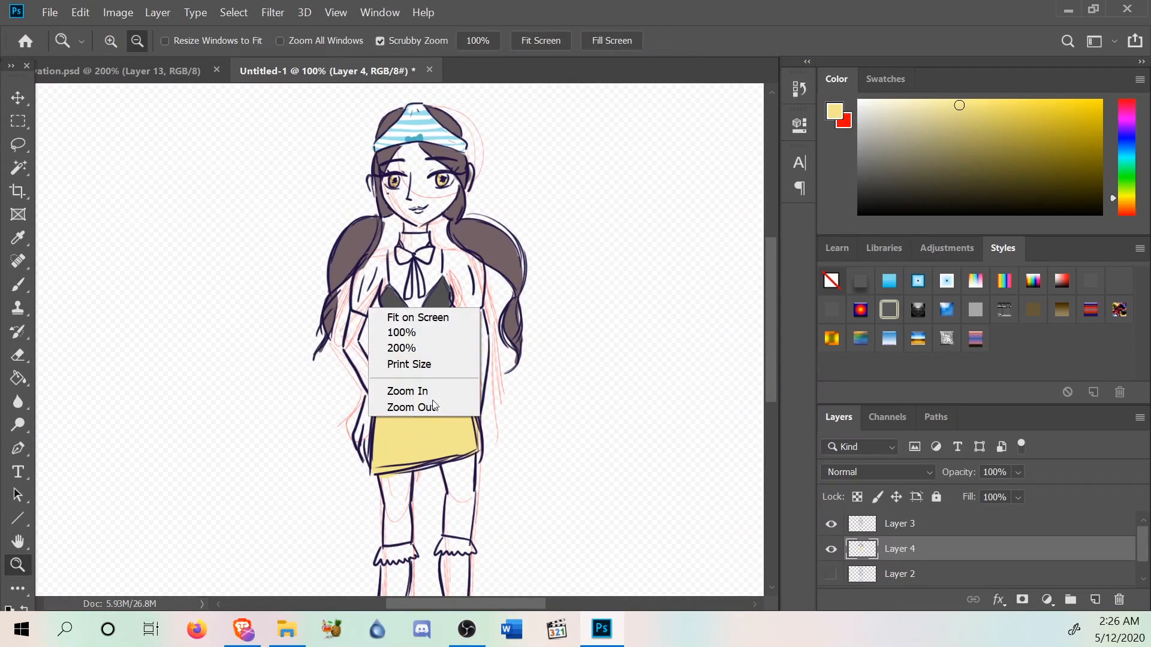
{"action": "left_click", "coordinate": [430, 394]}
{"action": "right_click", "coordinate": [430, 401]}
{"action": "left_click", "coordinate": [451, 500]}
{"action": "right_click", "coordinate": [434, 428]}
{"action": "left_click", "coordinate": [459, 522]}
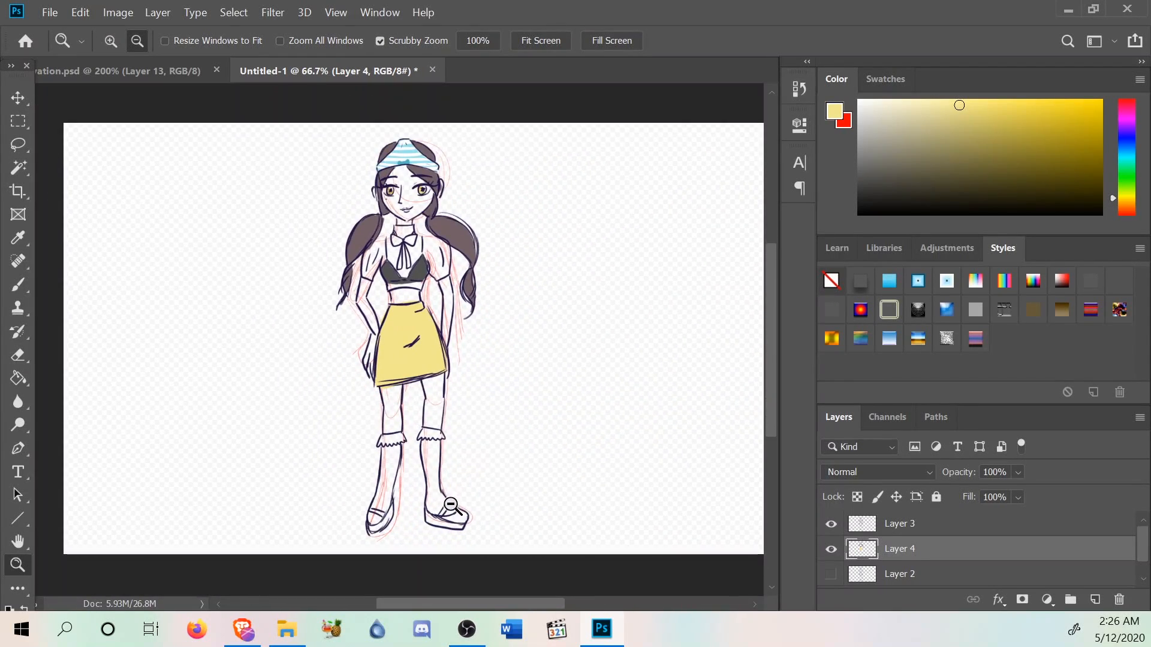
Try the skirt in the reference palette's pink, sampling that swatch and filling with the Paint Bucket.
{"action": "left_click", "coordinate": [177, 74]}
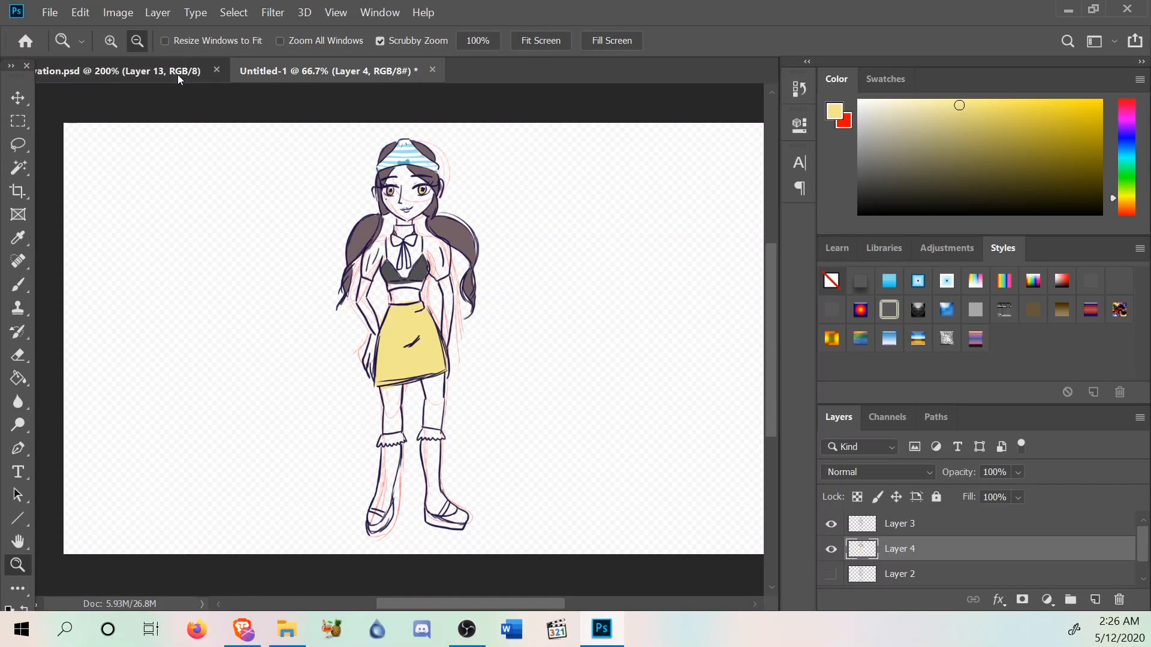
{"action": "scroll", "coordinate": [352, 348], "scroll_direction": "up", "scroll_amount": 2}
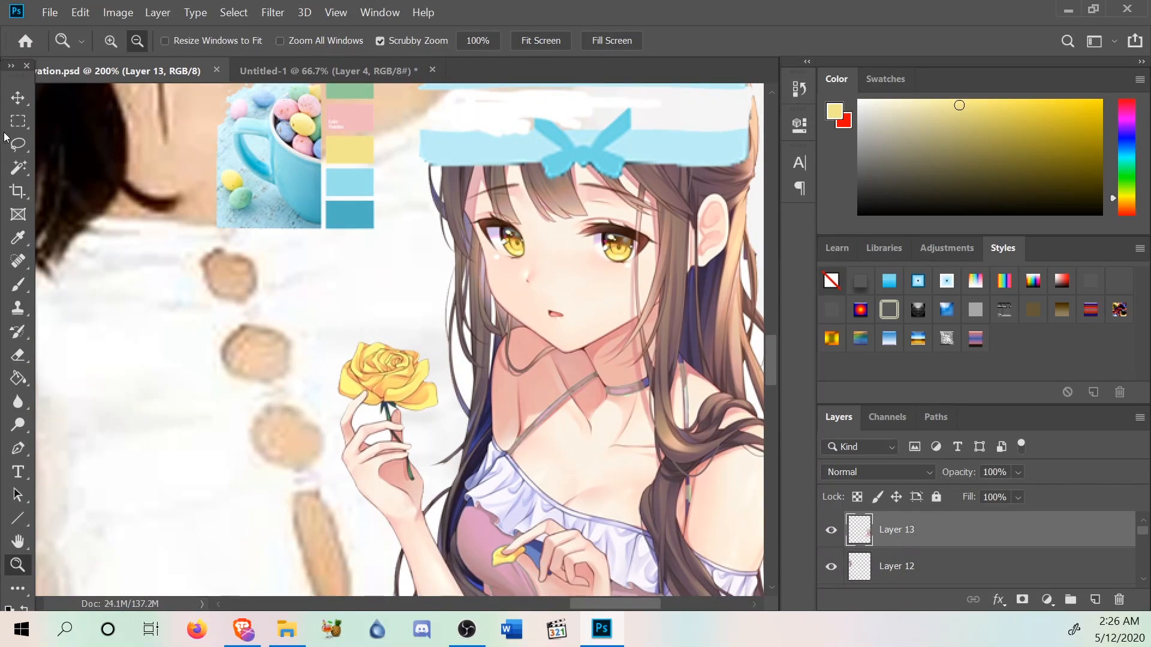
{"action": "left_click", "coordinate": [18, 238]}
{"action": "scroll", "coordinate": [348, 180], "scroll_direction": "up", "scroll_amount": 2}
{"action": "left_click", "coordinate": [350, 161]}
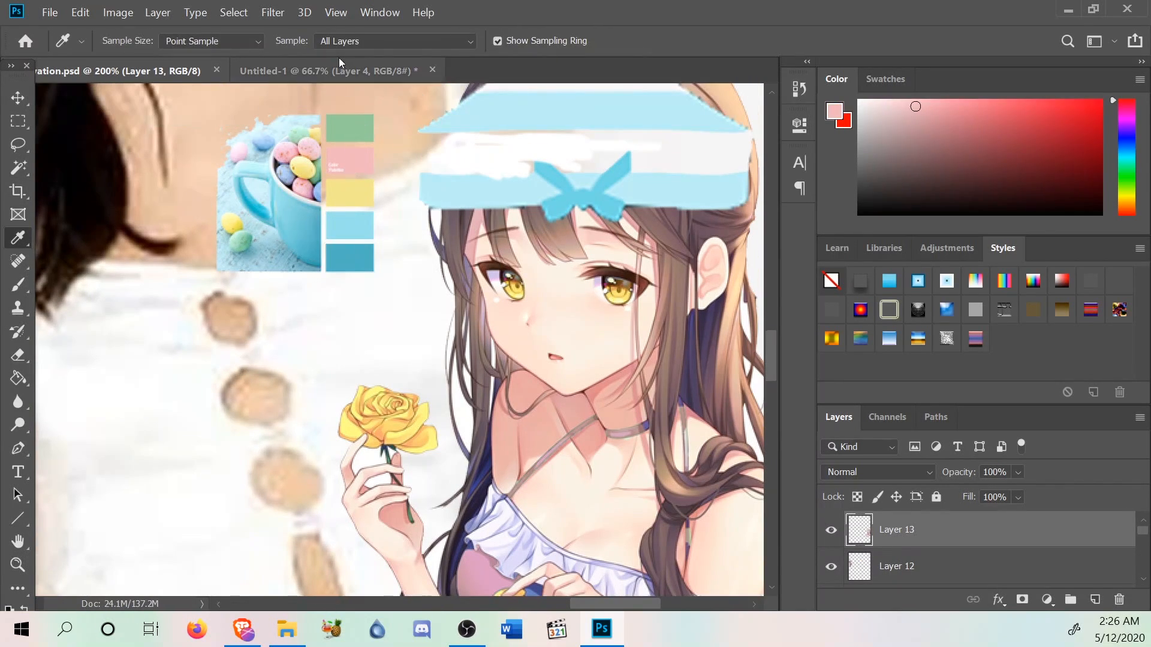
{"action": "left_click", "coordinate": [252, 71]}
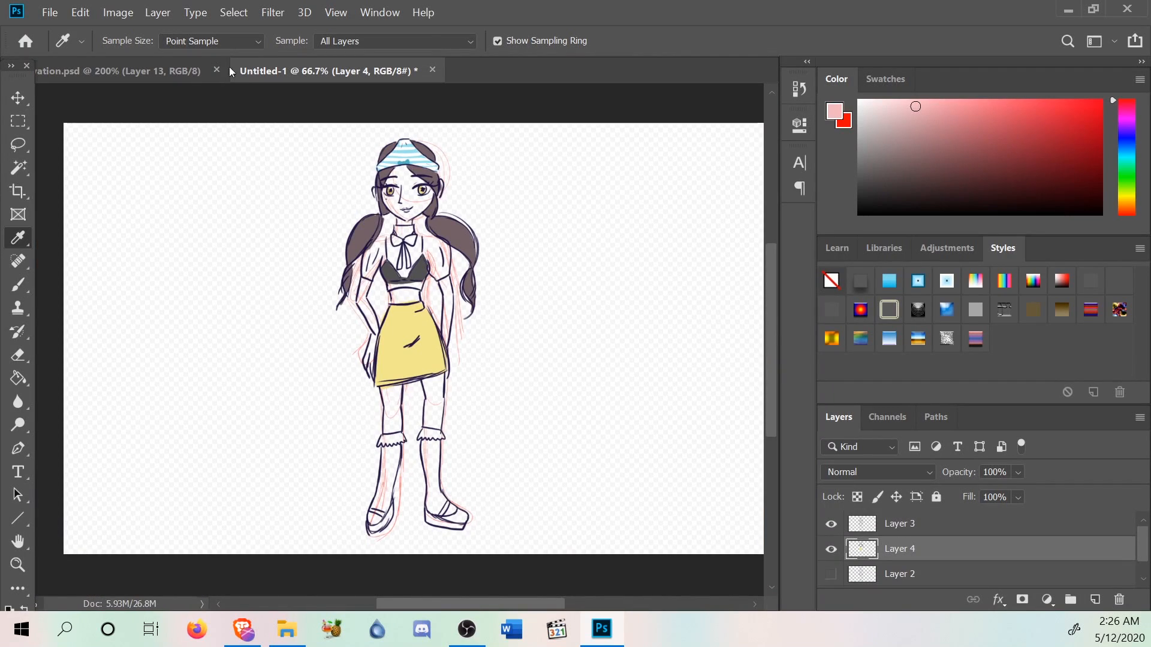
{"action": "left_click", "coordinate": [18, 355]}
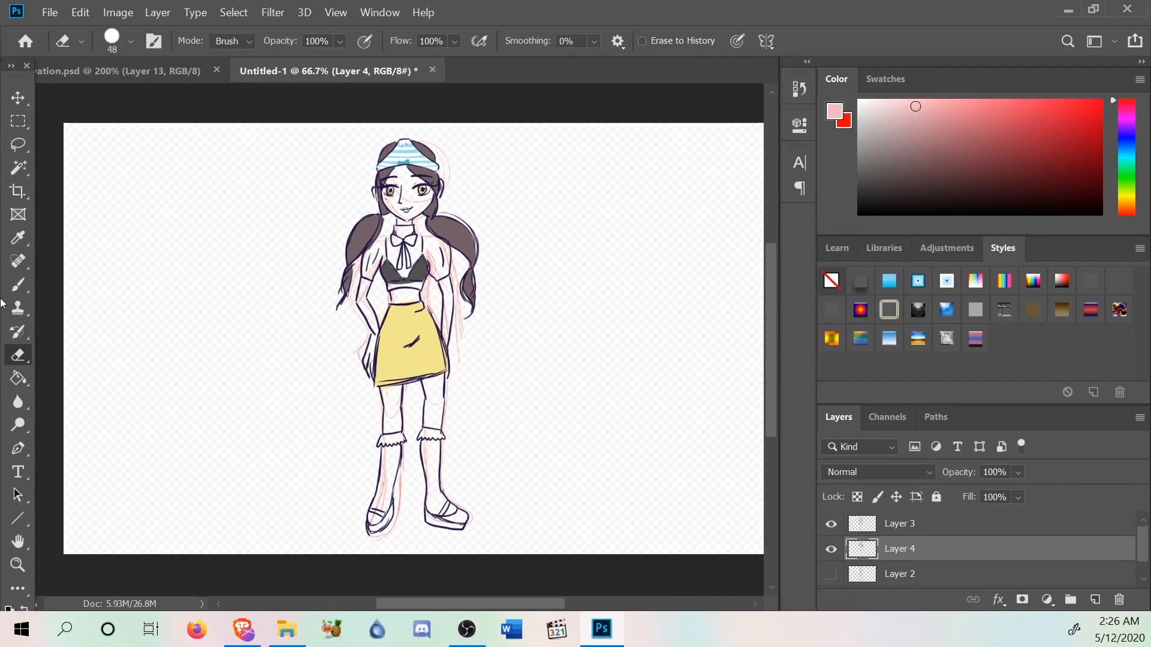
{"action": "left_click", "coordinate": [18, 378]}
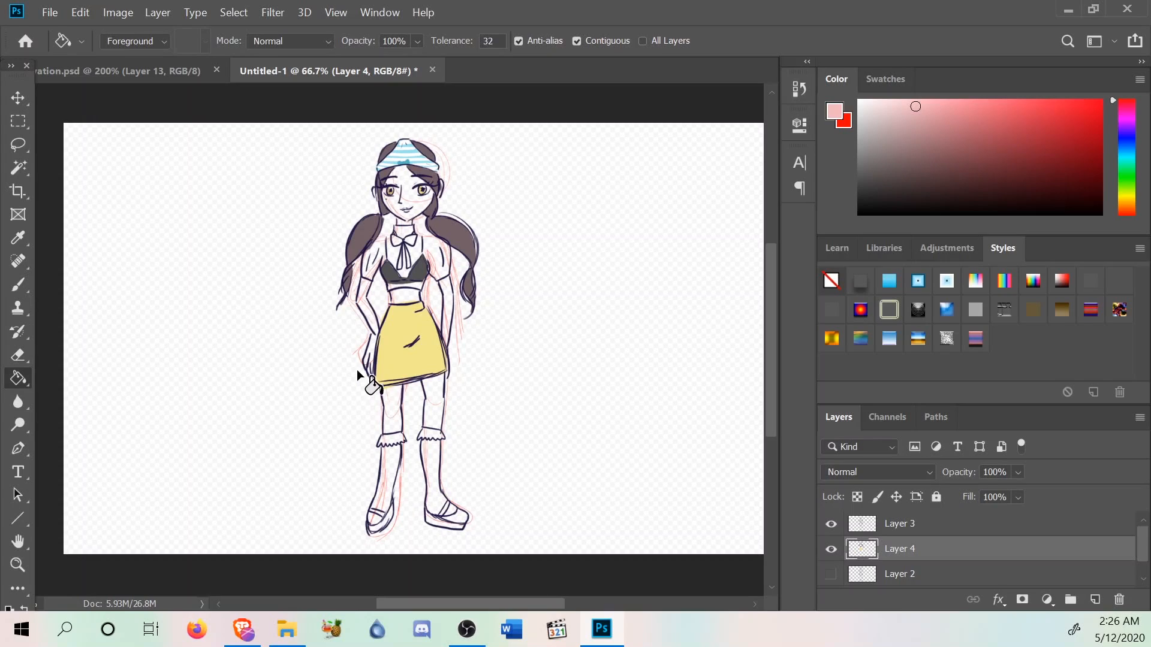
{"action": "left_click", "coordinate": [390, 365]}
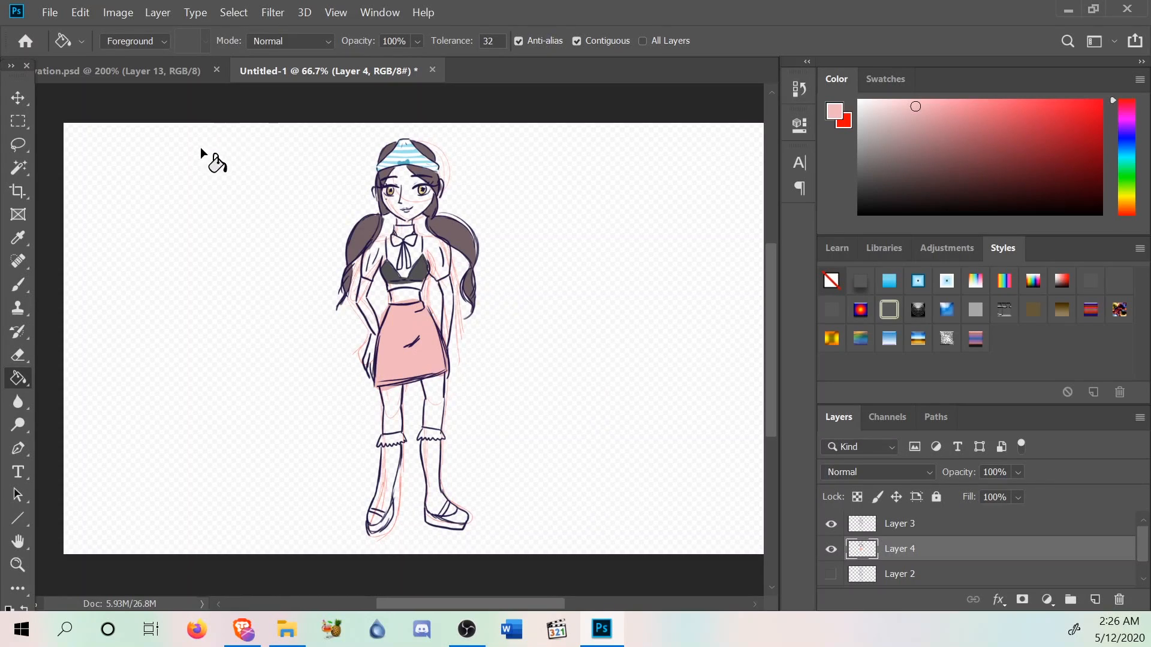
Sample the green swatch from the reference palette and fill the skirt with it using the Paint Bucket.
{"action": "left_click", "coordinate": [161, 75]}
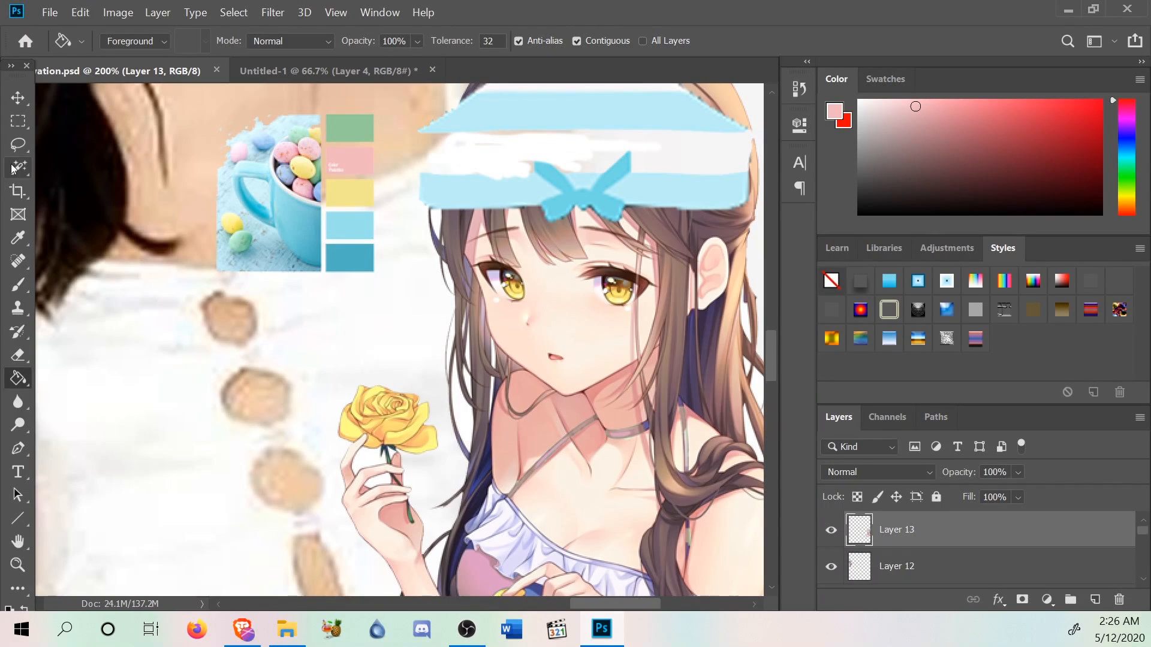
{"action": "left_click", "coordinate": [18, 237]}
{"action": "left_click", "coordinate": [348, 129]}
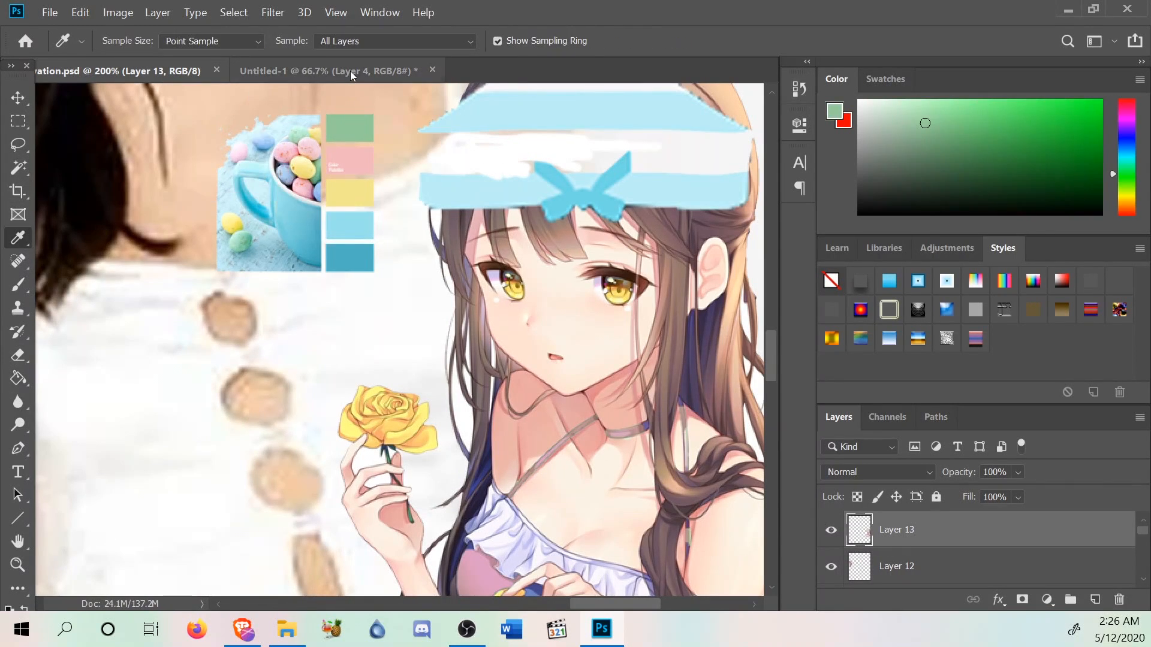
{"action": "left_click", "coordinate": [350, 70]}
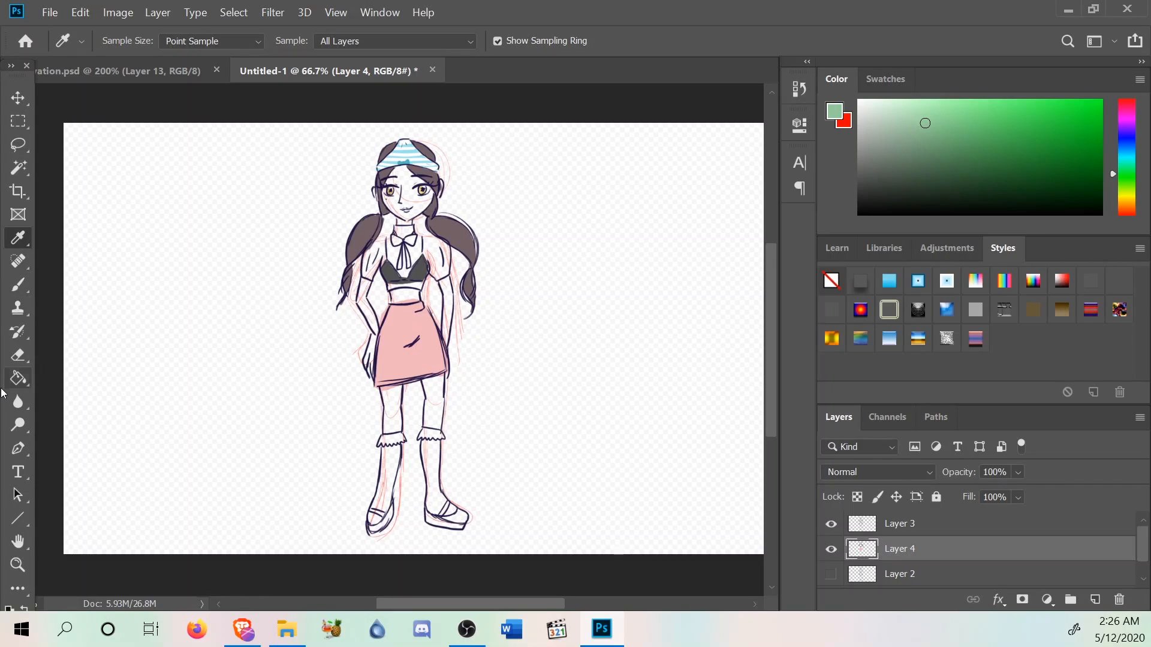
{"action": "left_click", "coordinate": [18, 378]}
{"action": "left_click", "coordinate": [376, 362]}
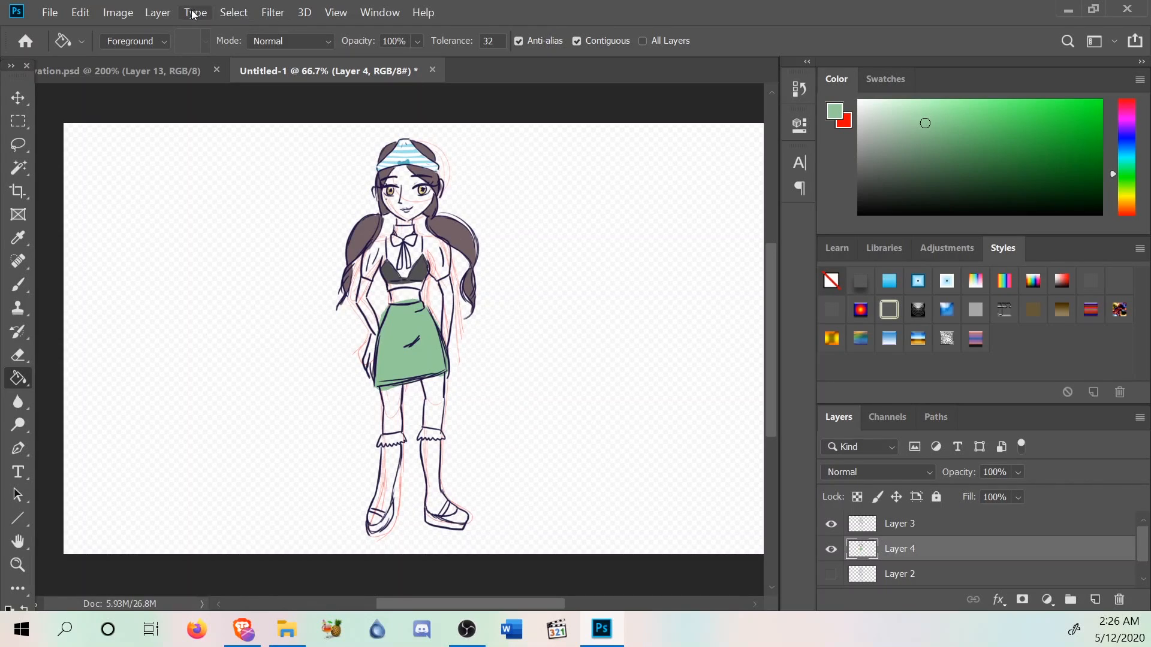
{"action": "scroll", "coordinate": [656, 379], "scroll_direction": "up", "scroll_amount": 2}
{"action": "scroll", "coordinate": [655, 381], "scroll_direction": "up", "scroll_amount": 3}
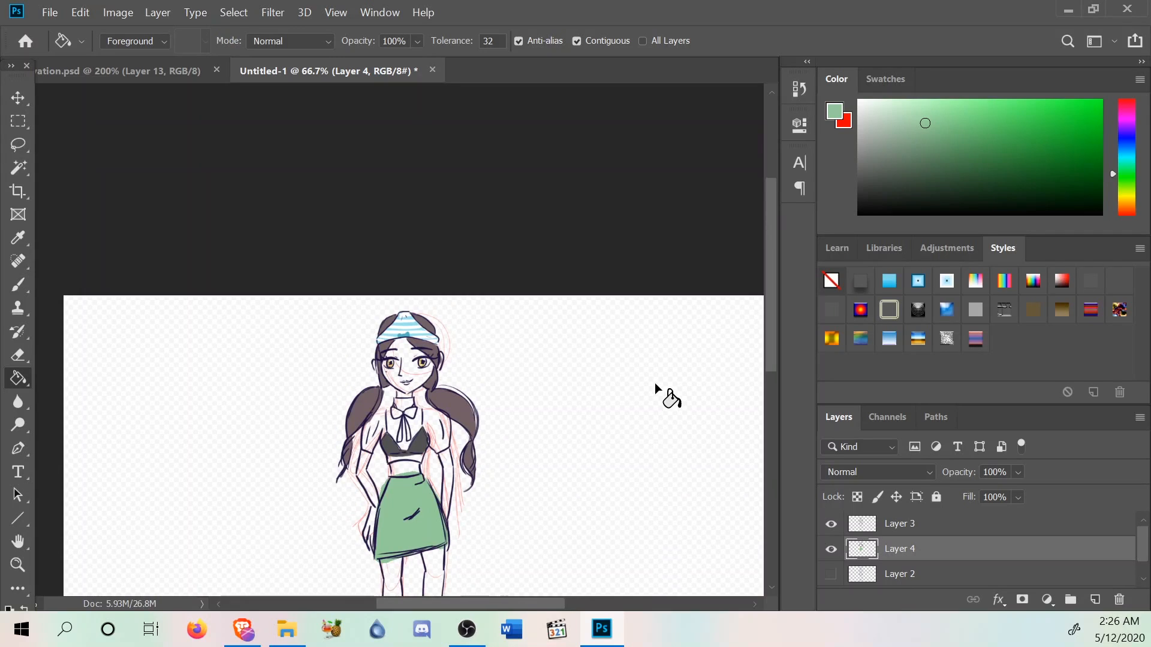
Sample the lavender of the purple dress in the reference collage and fill the skirt with it using the Paint Bucket.
{"action": "scroll", "coordinate": [655, 383], "scroll_direction": "down", "scroll_amount": 4}
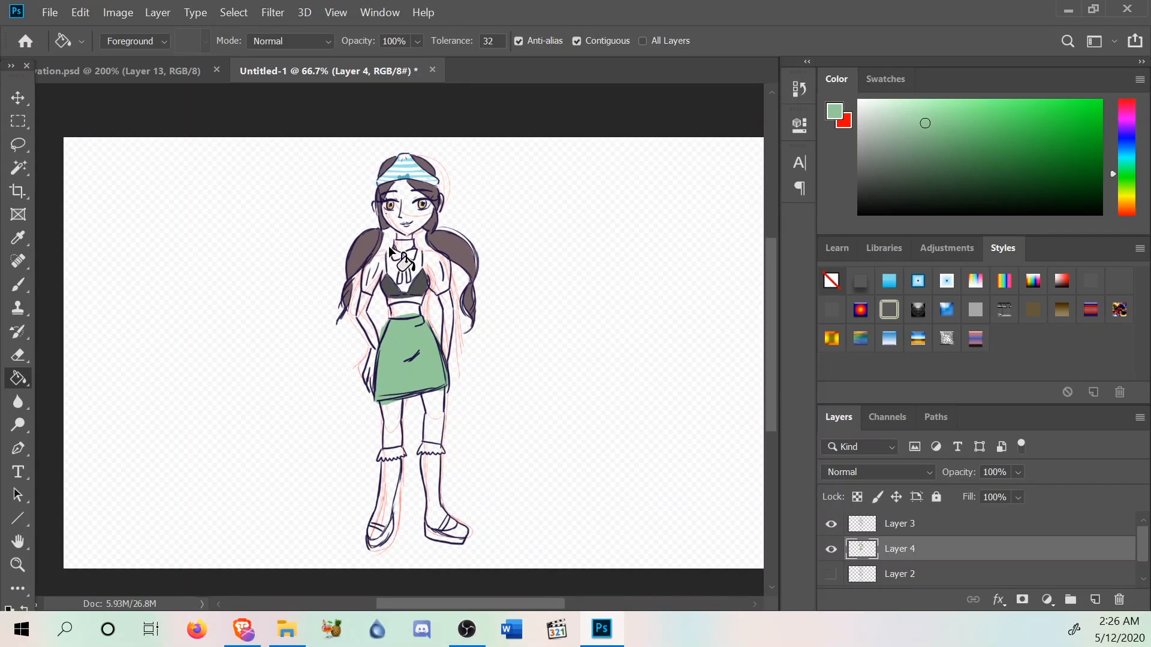
{"action": "left_click", "coordinate": [157, 72]}
{"action": "left_click", "coordinate": [18, 565]}
{"action": "right_click", "coordinate": [343, 599]}
{"action": "left_click", "coordinate": [409, 570]}
{"action": "right_click", "coordinate": [397, 400]}
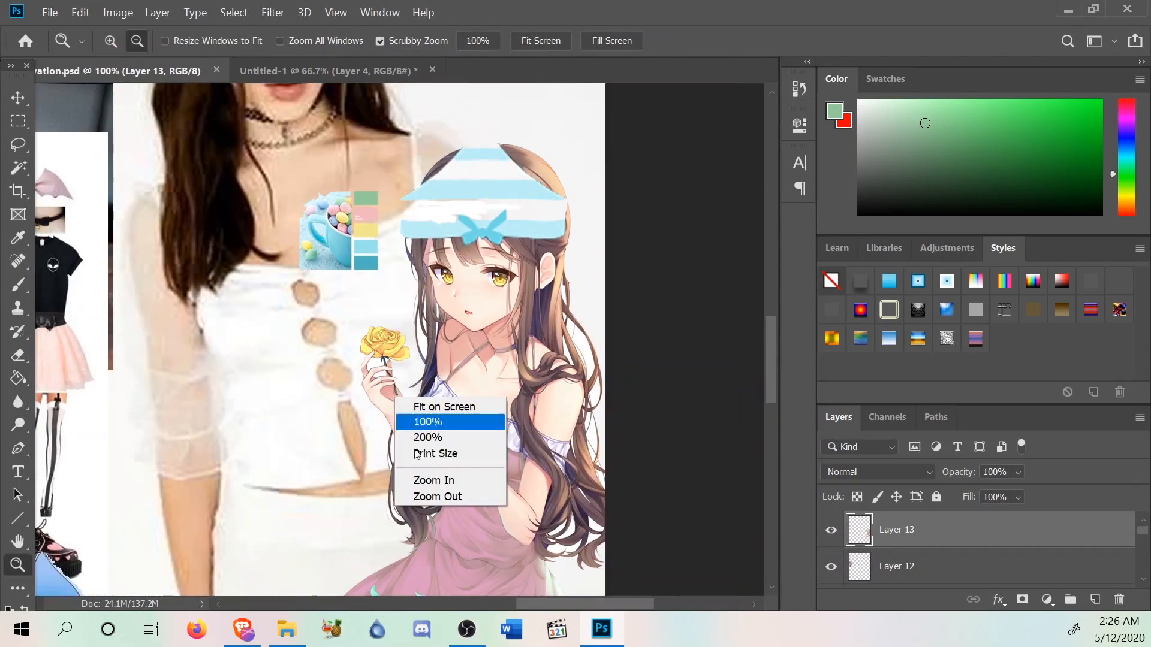
{"action": "left_click", "coordinate": [429, 496]}
{"action": "left_click_drag", "start_coordinate": [487, 606], "coordinate": [422, 608]}
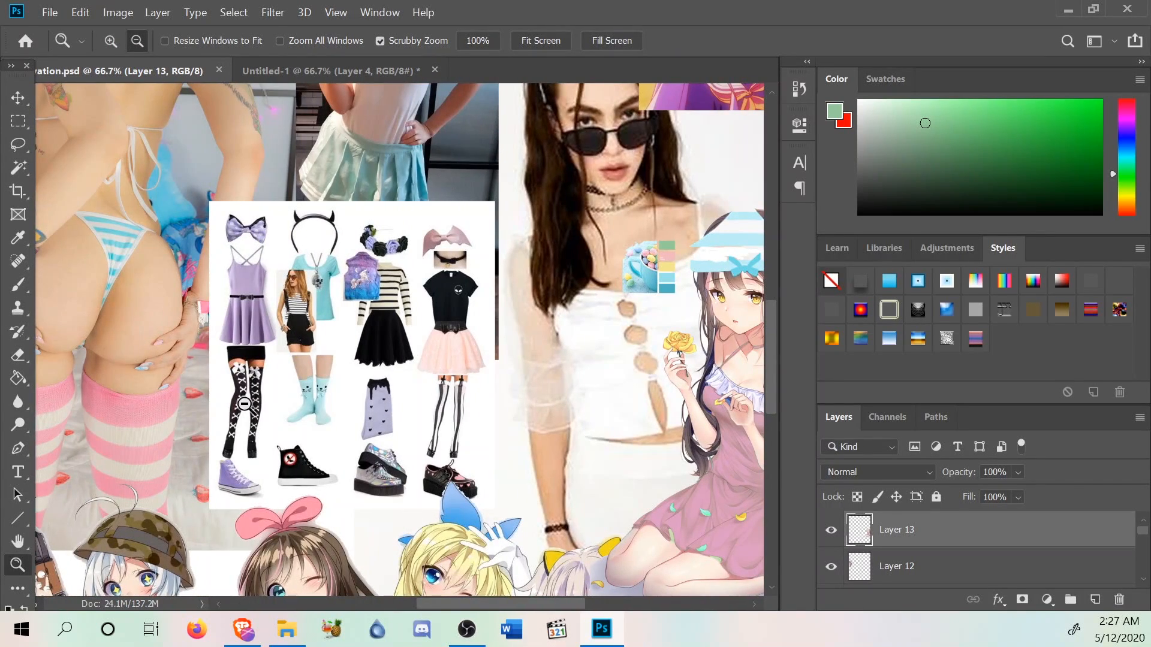
{"action": "left_click", "coordinate": [18, 237]}
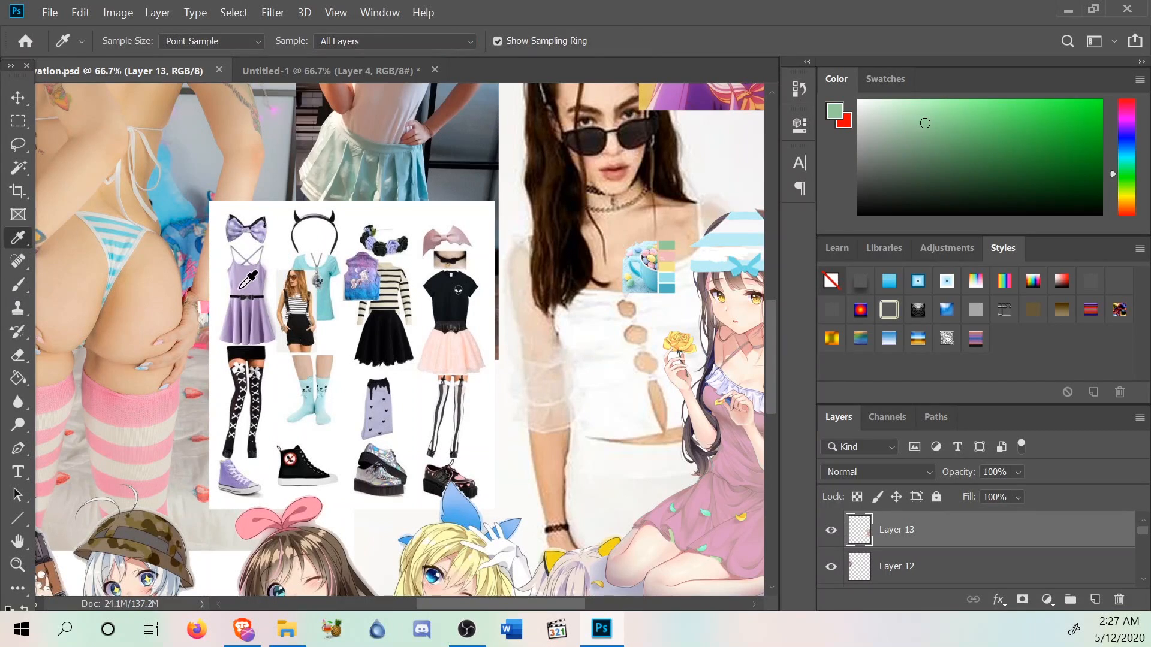
{"action": "left_click", "coordinate": [241, 287]}
{"action": "left_click", "coordinate": [296, 74]}
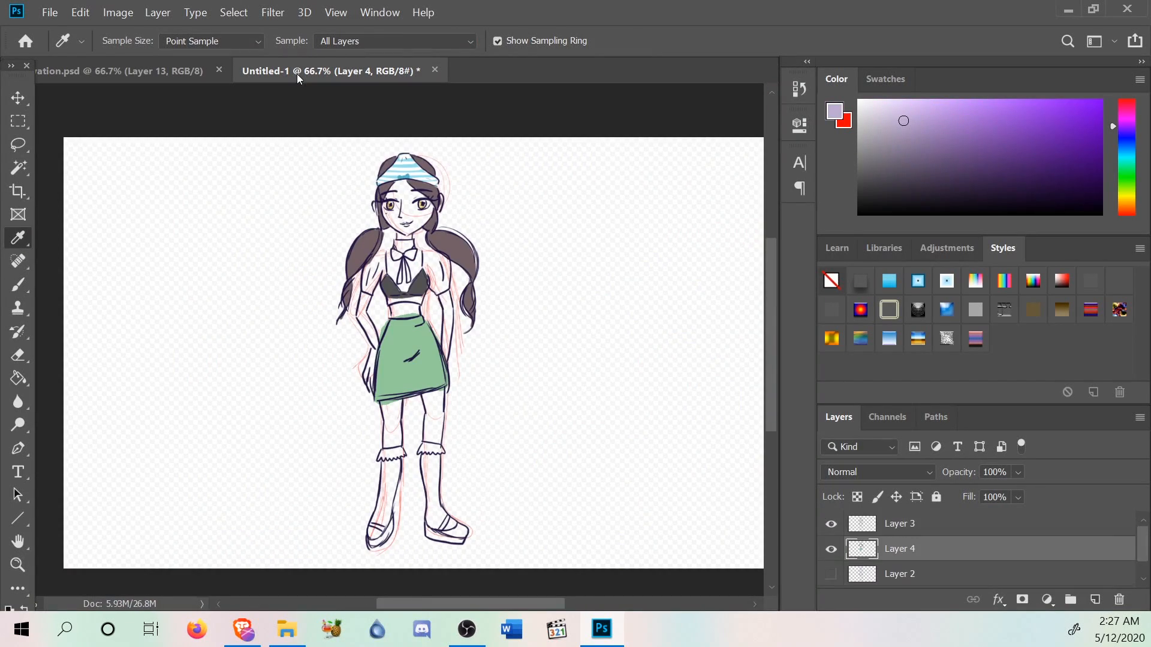
{"action": "left_click", "coordinate": [18, 378]}
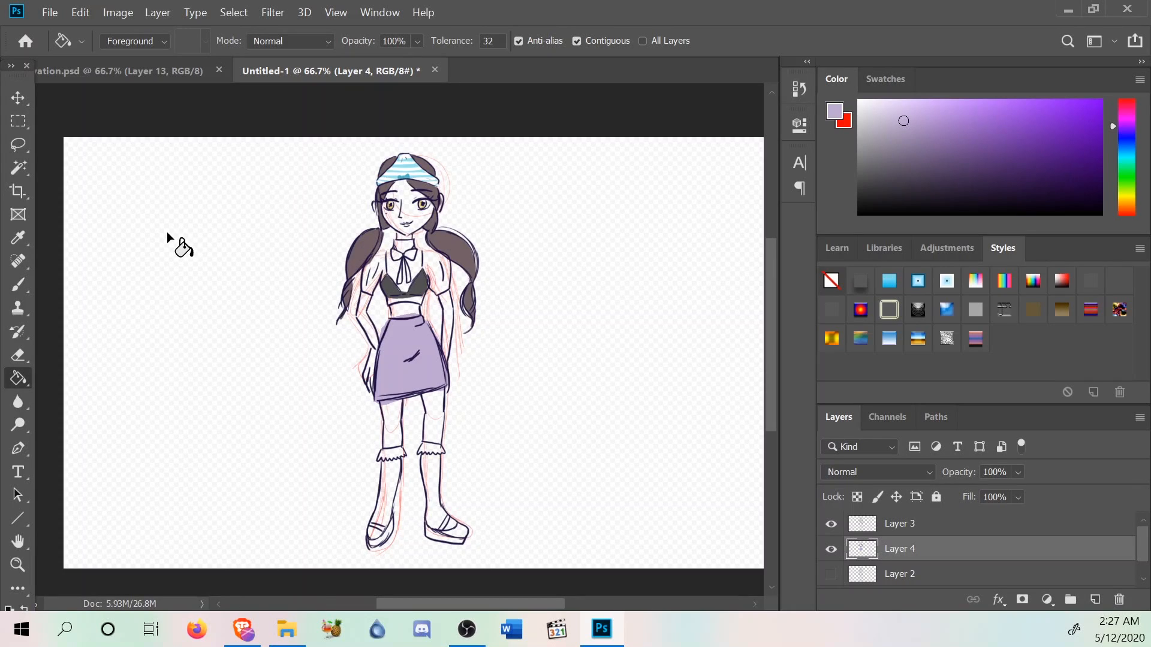
Try a brighter lavender for the skirt and undo the last change.
{"action": "left_click_drag", "start_coordinate": [931, 153], "coordinate": [925, 111]}
{"action": "left_click", "coordinate": [80, 12]}
{"action": "left_click", "coordinate": [110, 21]}
Compare the lavender skirt with the outfits in the reference collage and examine the whole figure.
{"action": "left_click", "coordinate": [56, 75]}
{"action": "scroll", "coordinate": [473, 329], "scroll_direction": "up", "scroll_amount": 2}
{"action": "scroll", "coordinate": [471, 329], "scroll_direction": "down", "scroll_amount": 3}
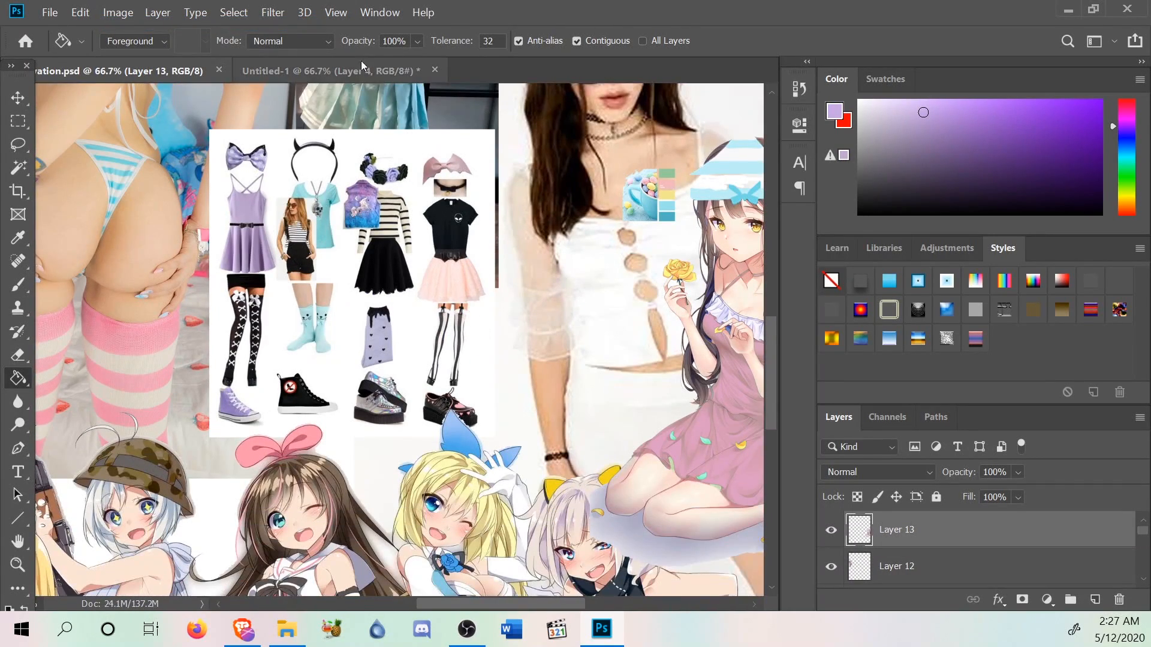
{"action": "left_click", "coordinate": [359, 62]}
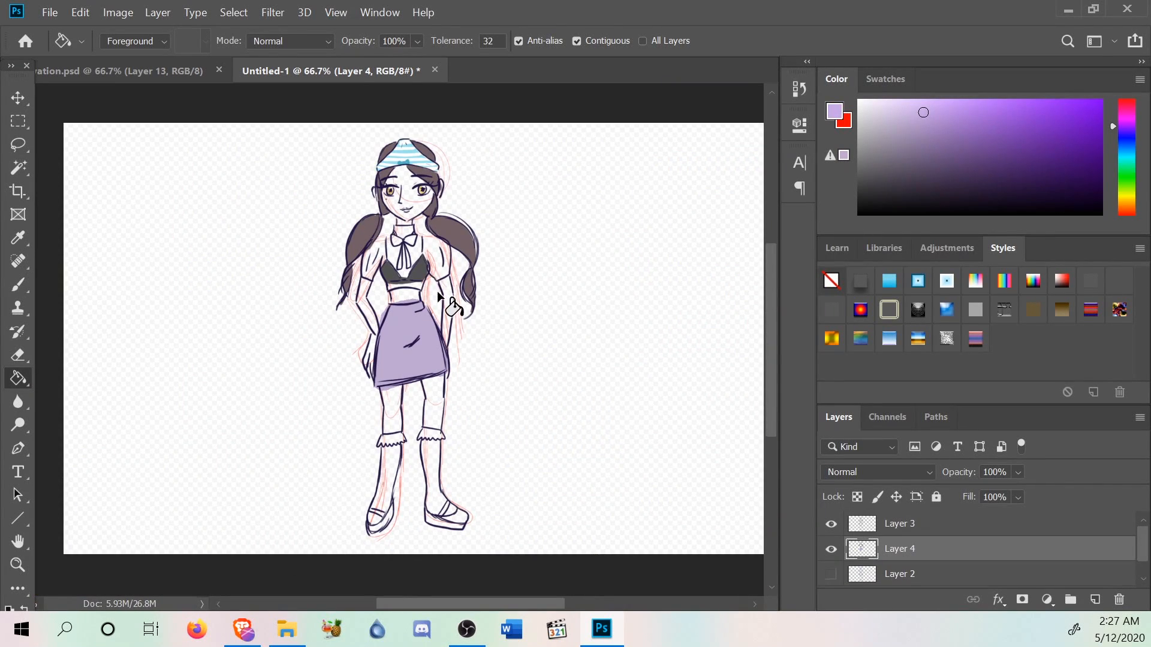
{"action": "scroll", "coordinate": [433, 301], "scroll_direction": "up", "scroll_amount": 1}
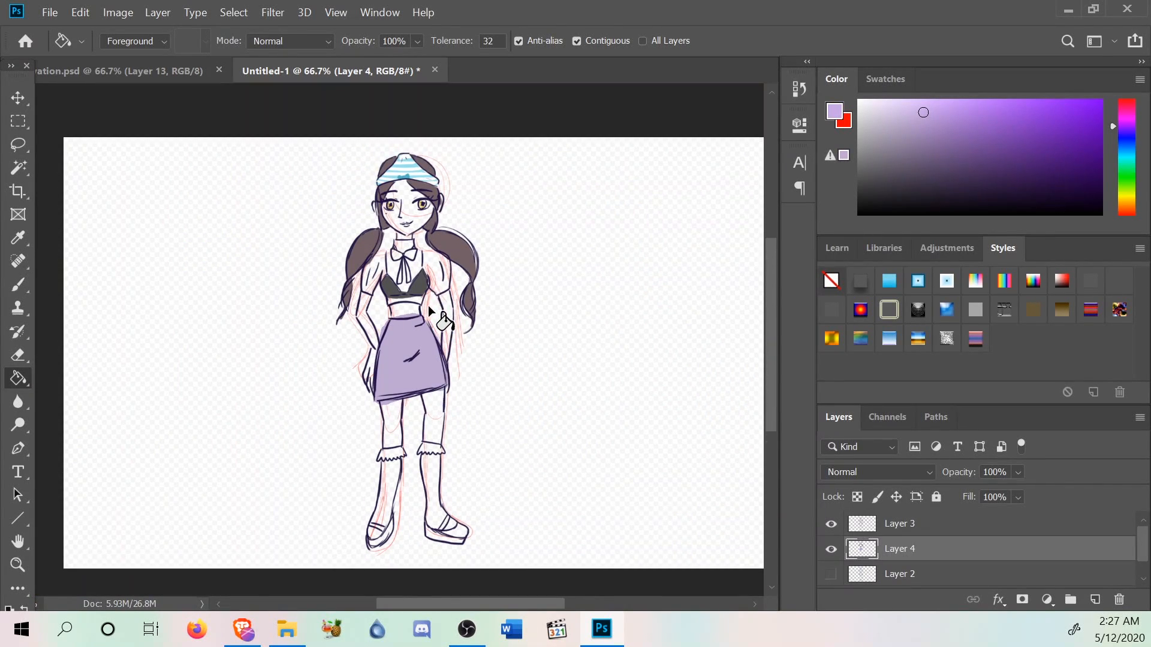
{"action": "scroll", "coordinate": [429, 311], "scroll_direction": "up", "scroll_amount": 2}
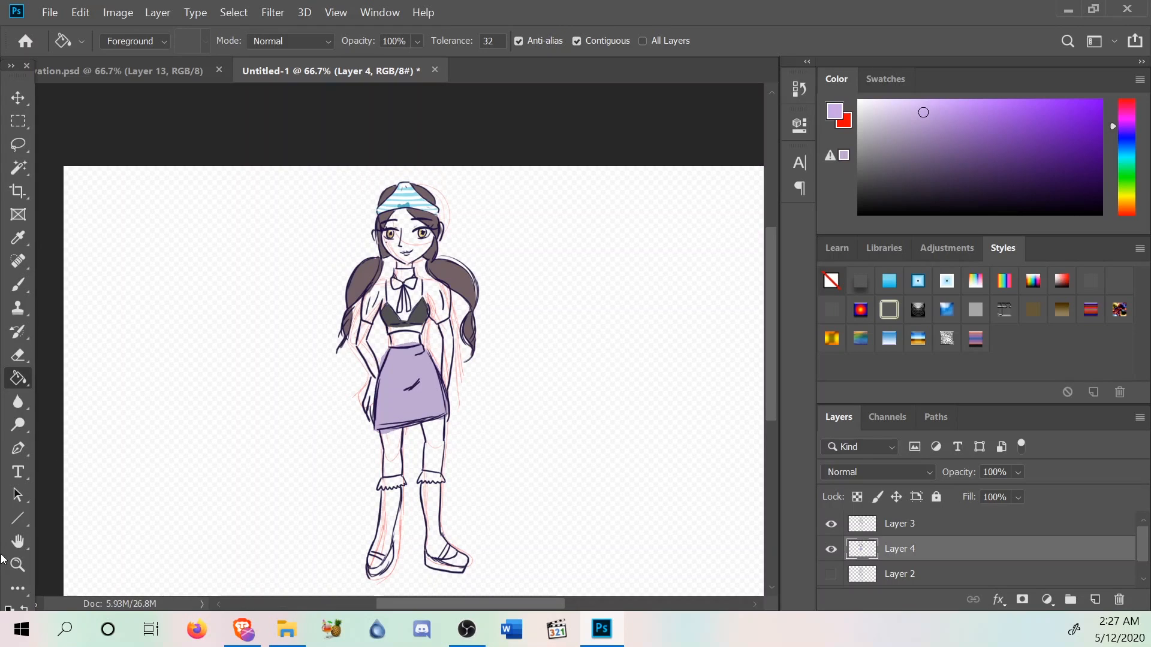
{"action": "right_click", "coordinate": [388, 266]}
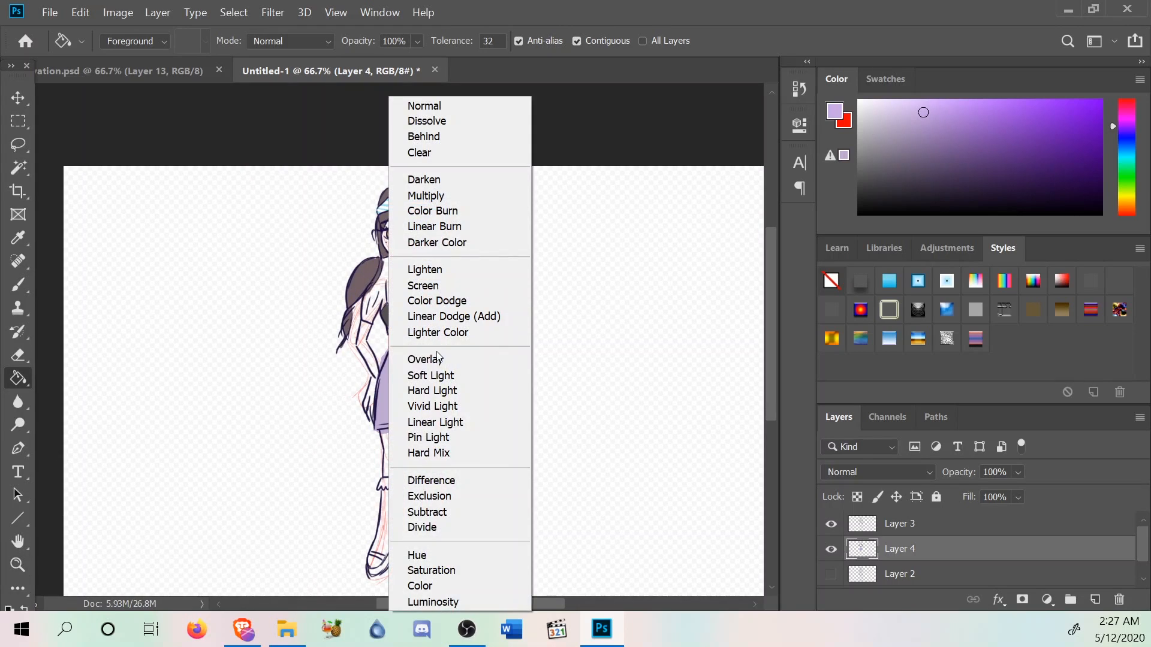
{"action": "left_click", "coordinate": [276, 67]}
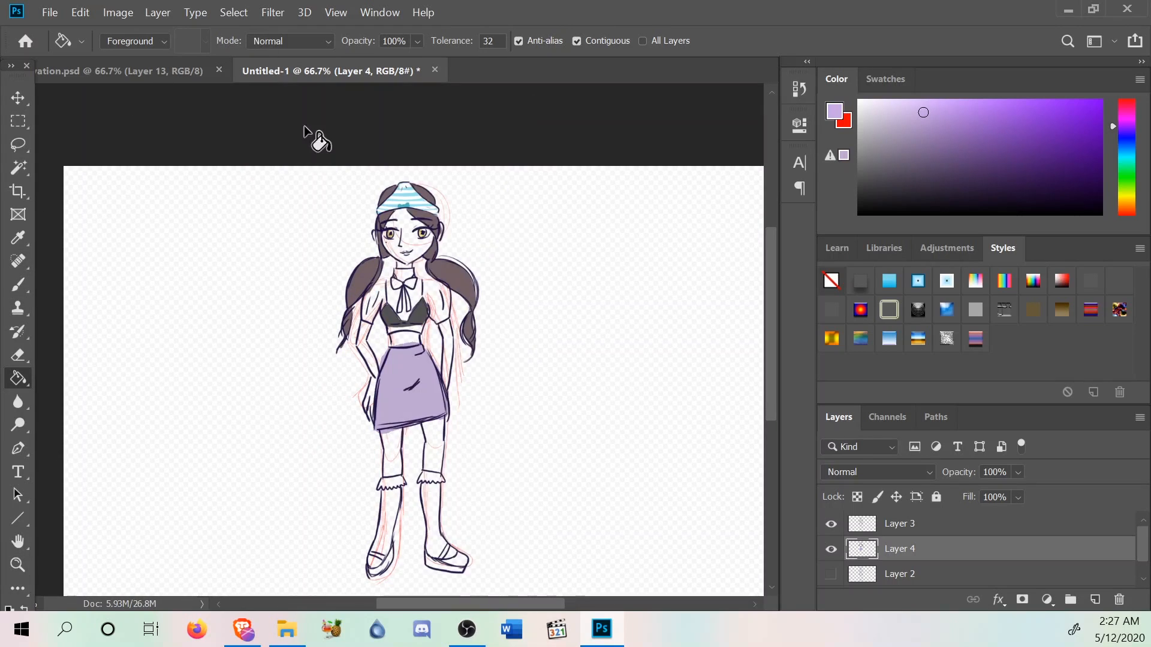
Sample a peach skin tone from the forehead of the woman with sunglasses in the reference collage and return to the drawing.
{"action": "left_click", "coordinate": [178, 72]}
{"action": "scroll", "coordinate": [300, 279], "scroll_direction": "up", "scroll_amount": 3}
{"action": "scroll", "coordinate": [300, 280], "scroll_direction": "up", "scroll_amount": 3}
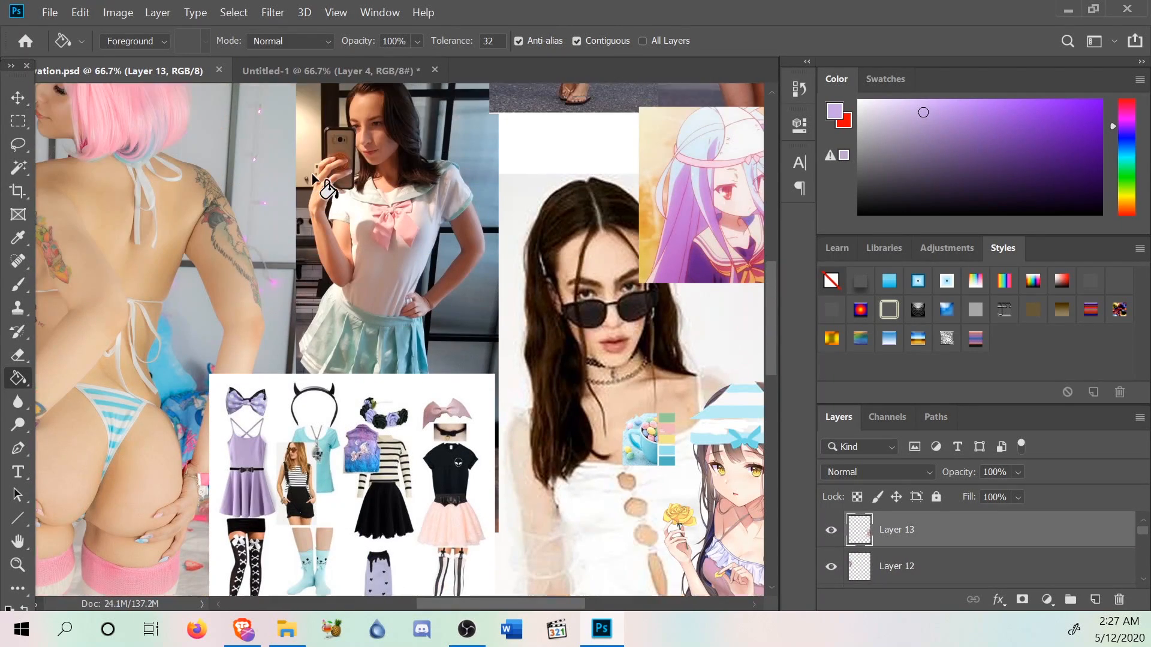
{"action": "left_click", "coordinate": [16, 236]}
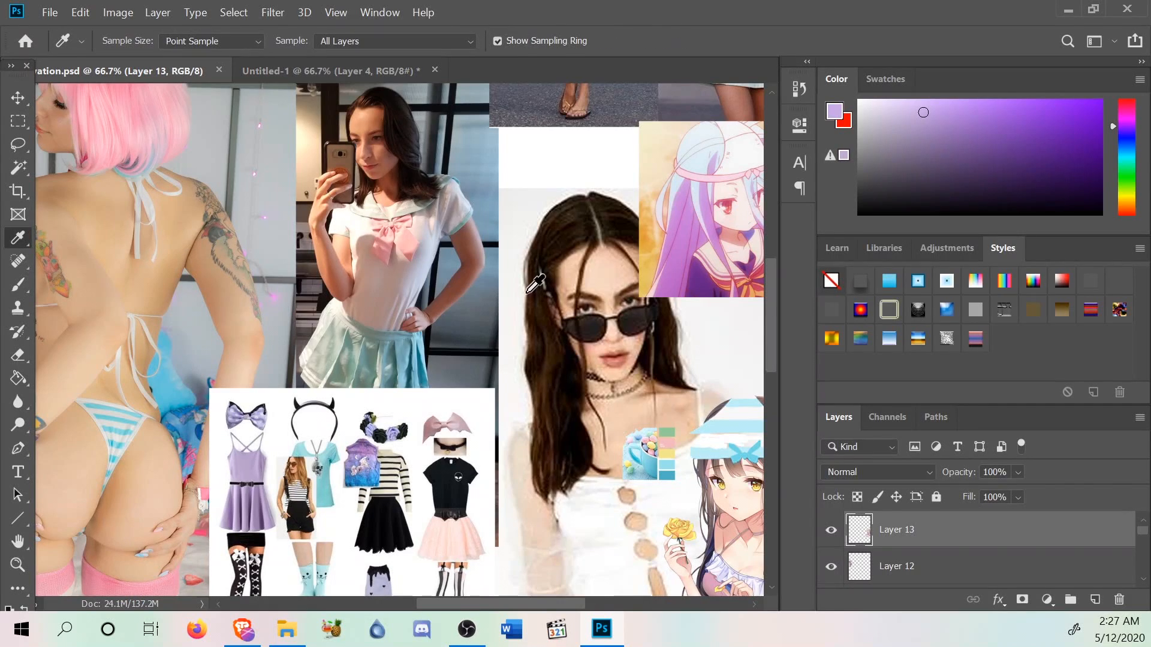
{"action": "left_click", "coordinate": [604, 277]}
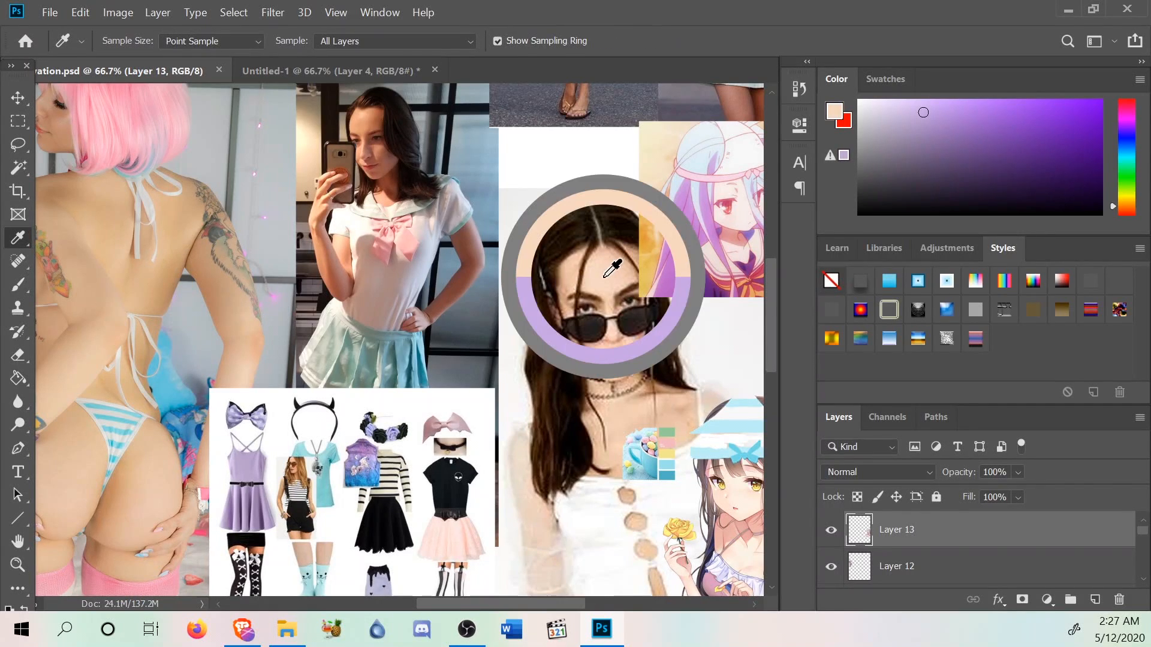
{"action": "left_click", "coordinate": [323, 72]}
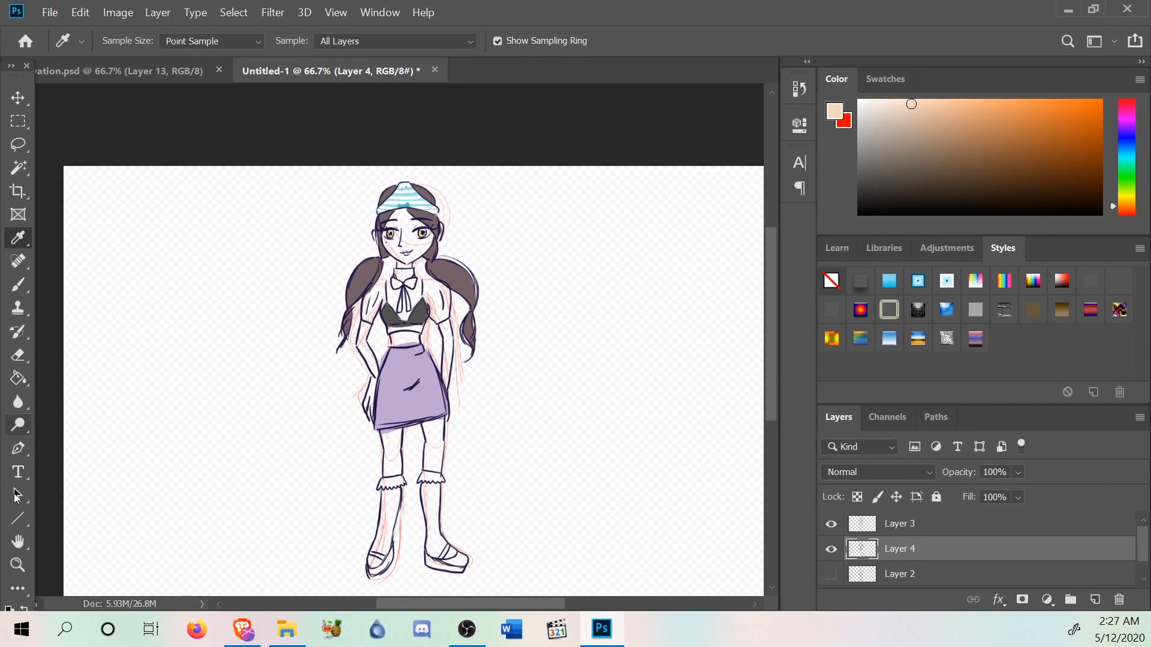
Paint the forehead, nose area and cheek of the face in the sampled skin tone with the Brush tool.
{"action": "left_click", "coordinate": [18, 565]}
{"action": "right_click", "coordinate": [405, 292]}
{"action": "left_click", "coordinate": [443, 374]}
{"action": "right_click", "coordinate": [506, 236]}
{"action": "left_click", "coordinate": [516, 326]}
{"action": "scroll", "coordinate": [468, 336], "scroll_direction": "up", "scroll_amount": 2}
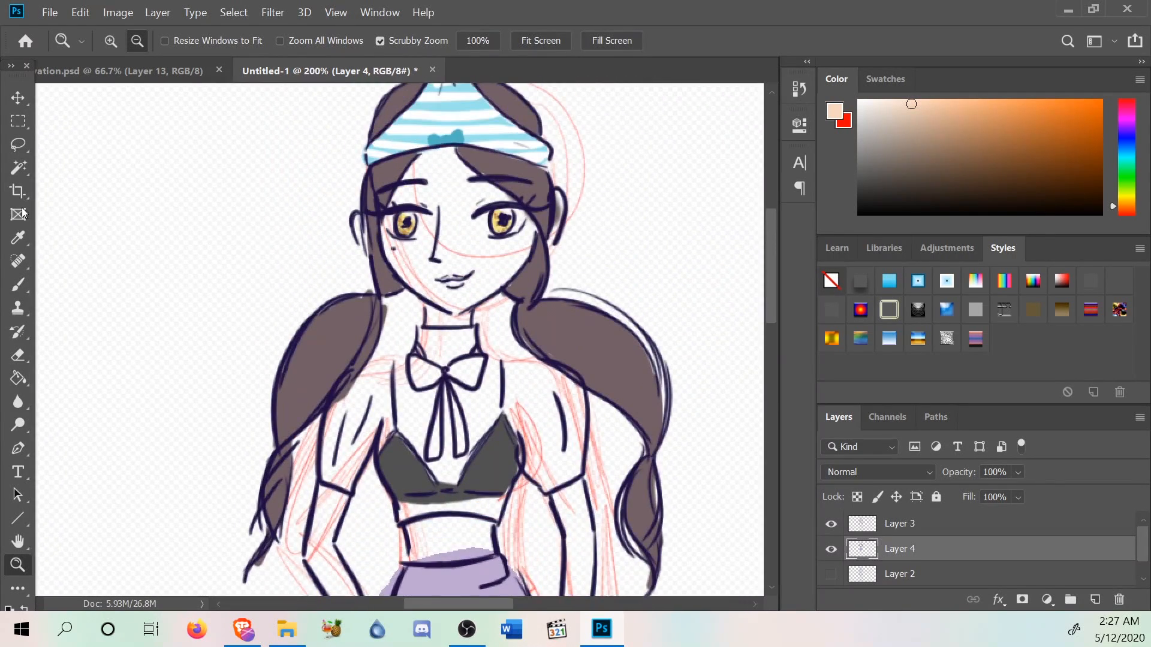
{"action": "mouse_move", "coordinate": [459, 258]}
{"action": "left_mouse_down"}
{"action": "mouse_move", "coordinate": [447, 226]}
{"action": "mouse_move", "coordinate": [413, 263]}
{"action": "mouse_move", "coordinate": [456, 189]}
{"action": "mouse_move", "coordinate": [432, 192]}
{"action": "mouse_move", "coordinate": [438, 159]}
{"action": "mouse_move", "coordinate": [429, 179]}
{"action": "left_mouse_up"}
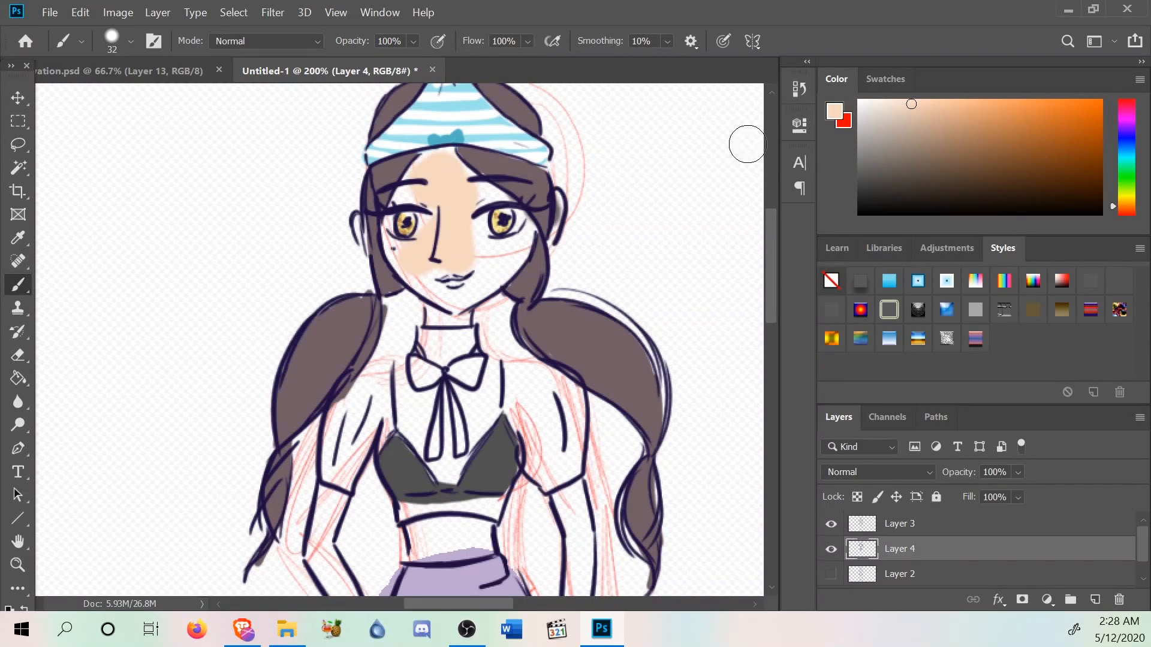
Pick a lighter peach and refill the painted part of the face with the Paint Bucket.
{"action": "left_click", "coordinate": [901, 101]}
{"action": "left_click", "coordinate": [18, 379]}
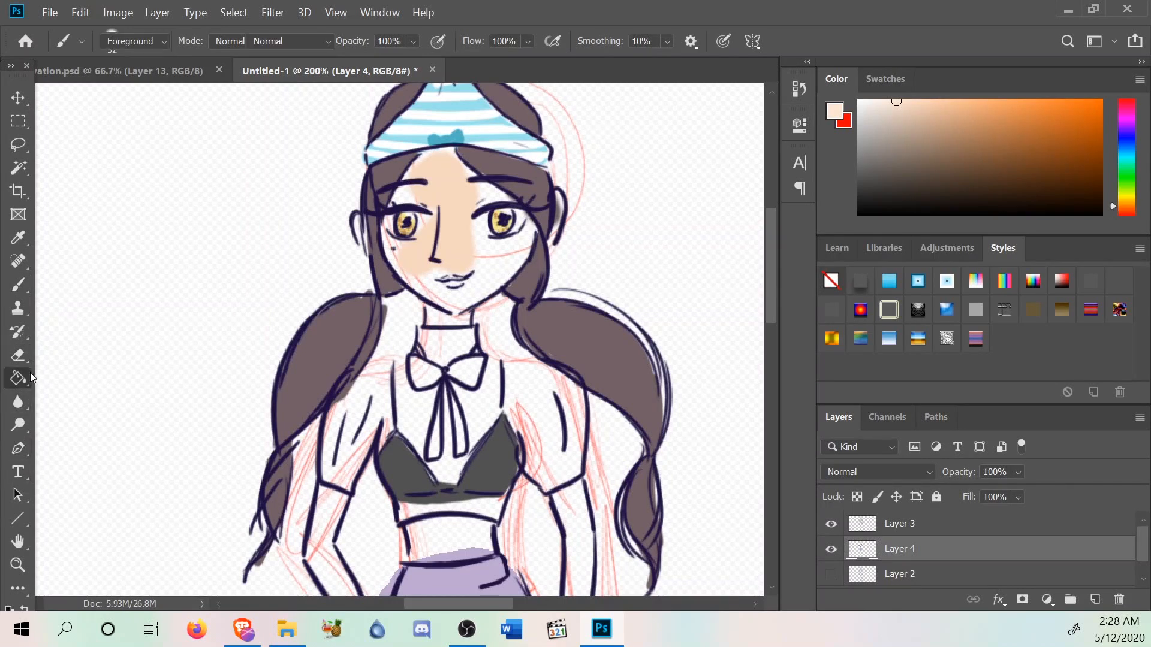
{"action": "left_click", "coordinate": [428, 170]}
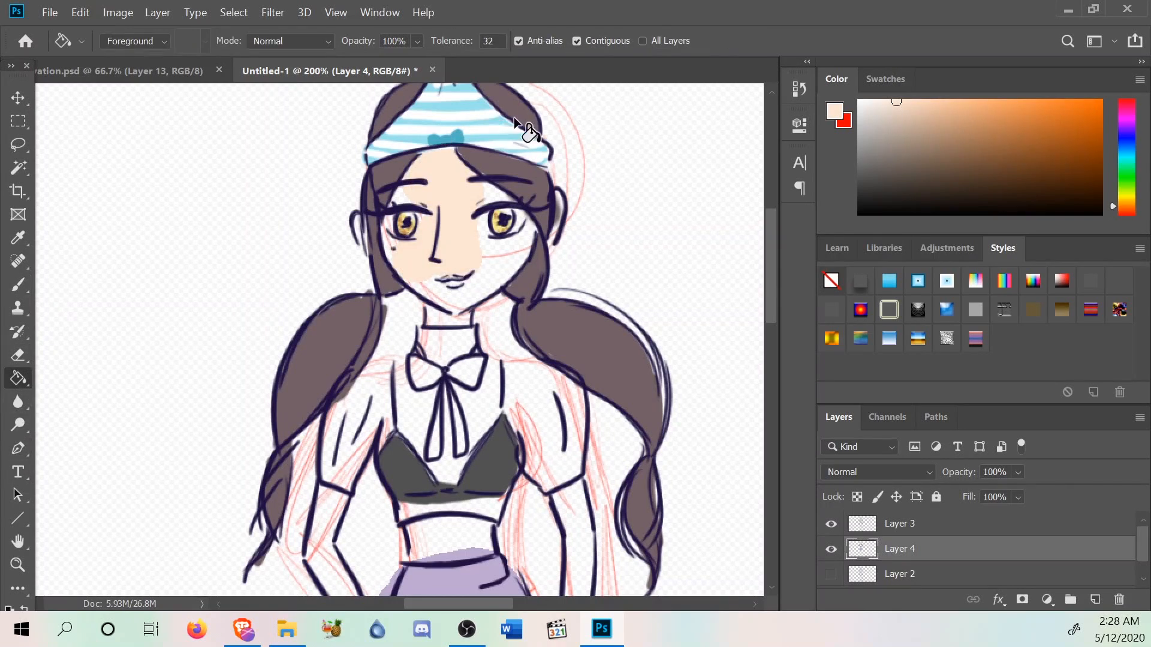
Try painting the rest of the face and neck in the lighter peach, and undo the brushwork.
{"action": "left_click", "coordinate": [18, 285]}
{"action": "mouse_move", "coordinate": [462, 279]}
{"action": "left_mouse_down"}
{"action": "mouse_move", "coordinate": [427, 285]}
{"action": "mouse_move", "coordinate": [423, 274]}
{"action": "mouse_move", "coordinate": [445, 303]}
{"action": "mouse_move", "coordinate": [435, 310]}
{"action": "mouse_move", "coordinate": [477, 303]}
{"action": "mouse_move", "coordinate": [506, 254]}
{"action": "mouse_move", "coordinate": [480, 258]}
{"action": "mouse_move", "coordinate": [504, 255]}
{"action": "mouse_move", "coordinate": [529, 229]}
{"action": "left_mouse_up"}
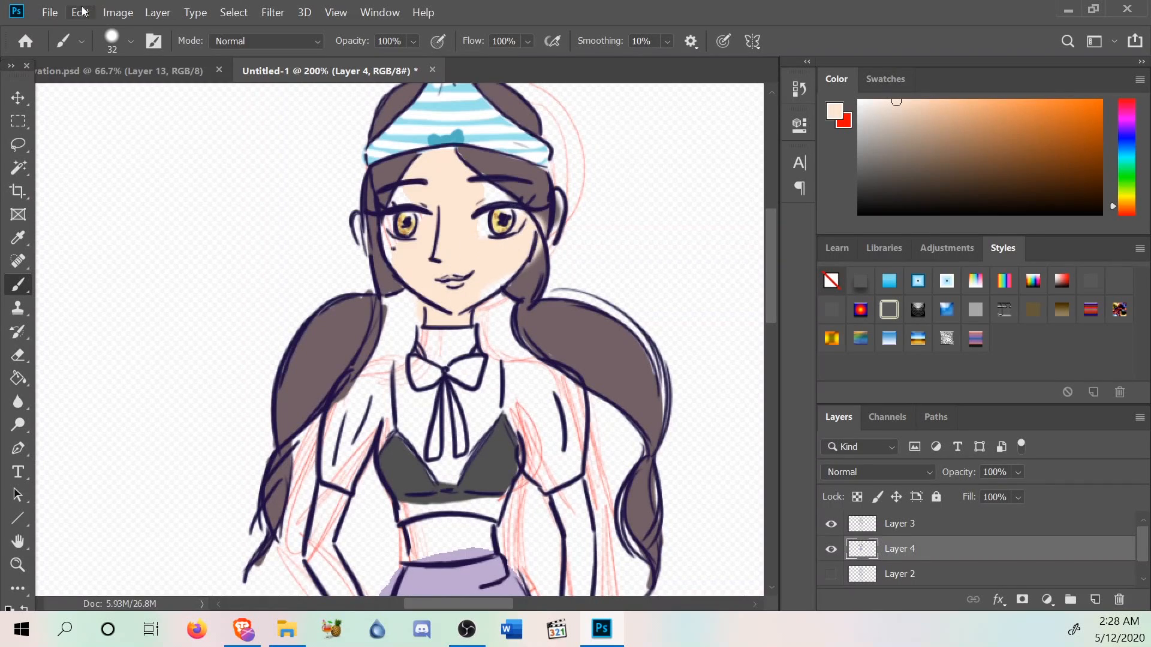
{"action": "left_click", "coordinate": [81, 12]}
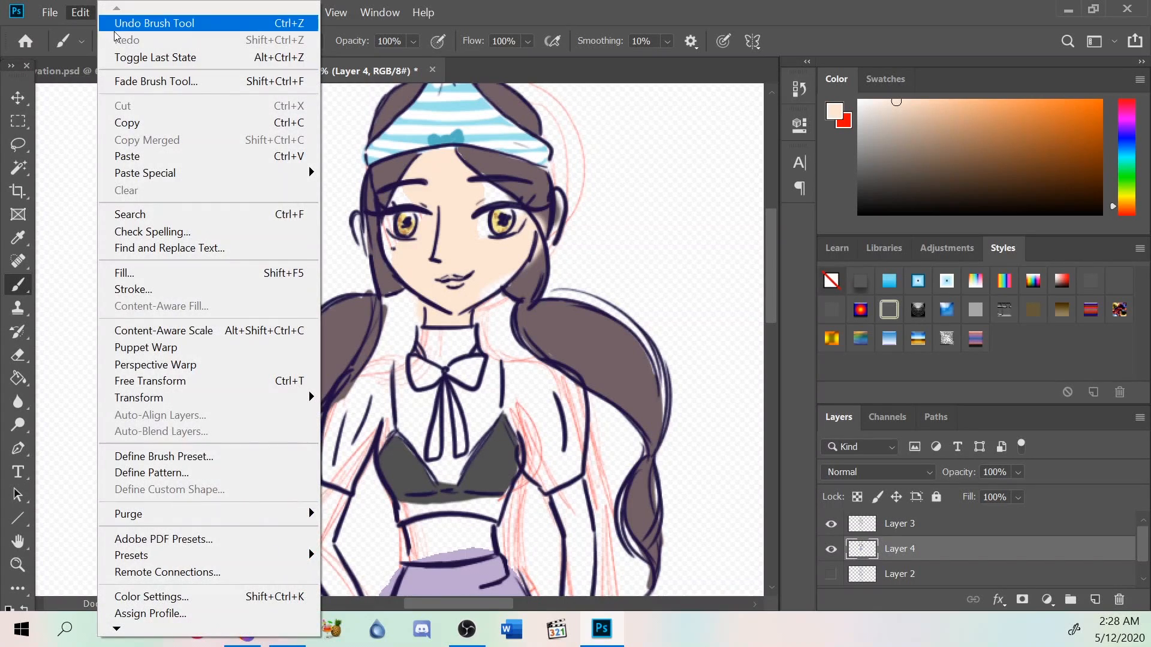
{"action": "left_click", "coordinate": [118, 35]}
Pick an even paler peach and fill the painted part of the face with the Paint Bucket.
{"action": "left_click", "coordinate": [895, 104]}
{"action": "left_click", "coordinate": [887, 101]}
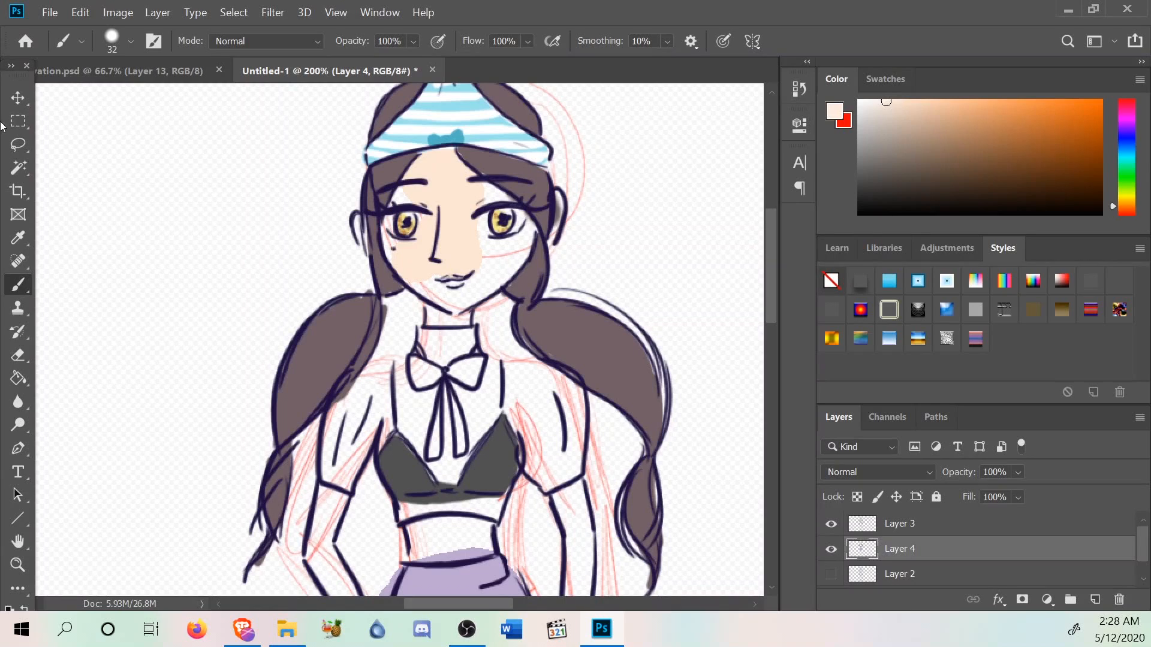
{"action": "left_click", "coordinate": [18, 379]}
{"action": "left_click", "coordinate": [440, 185]}
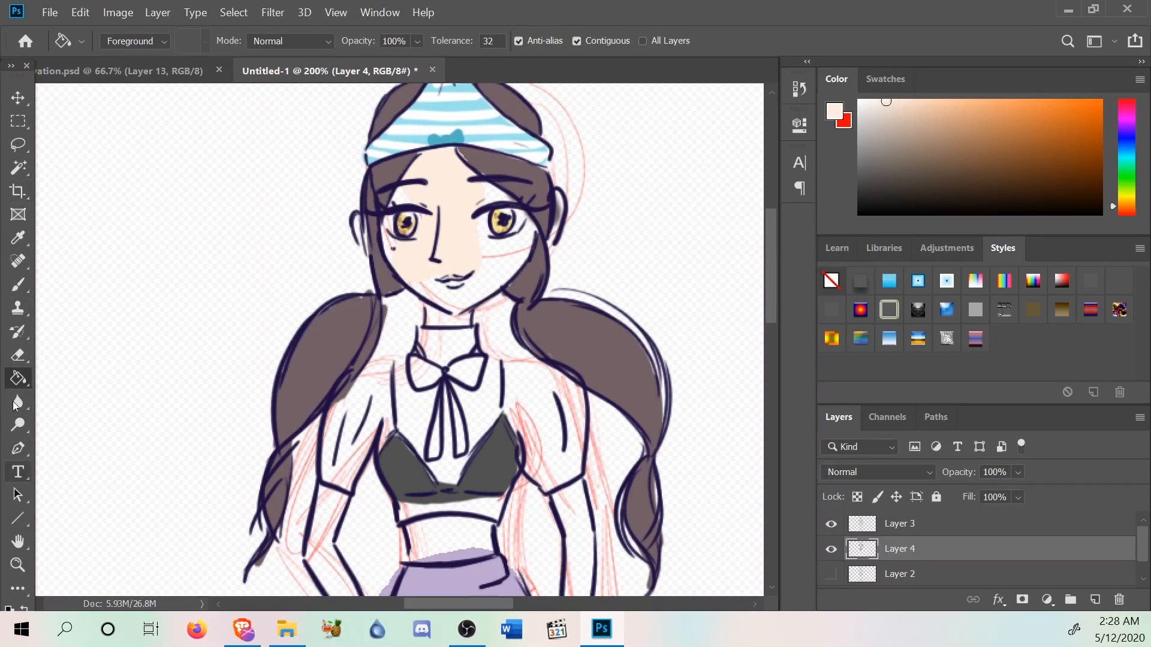
Reduce the brush to 21 px and paint the rest of the face and neck pale peach, undoing stray strokes.
{"action": "left_click", "coordinate": [17, 287]}
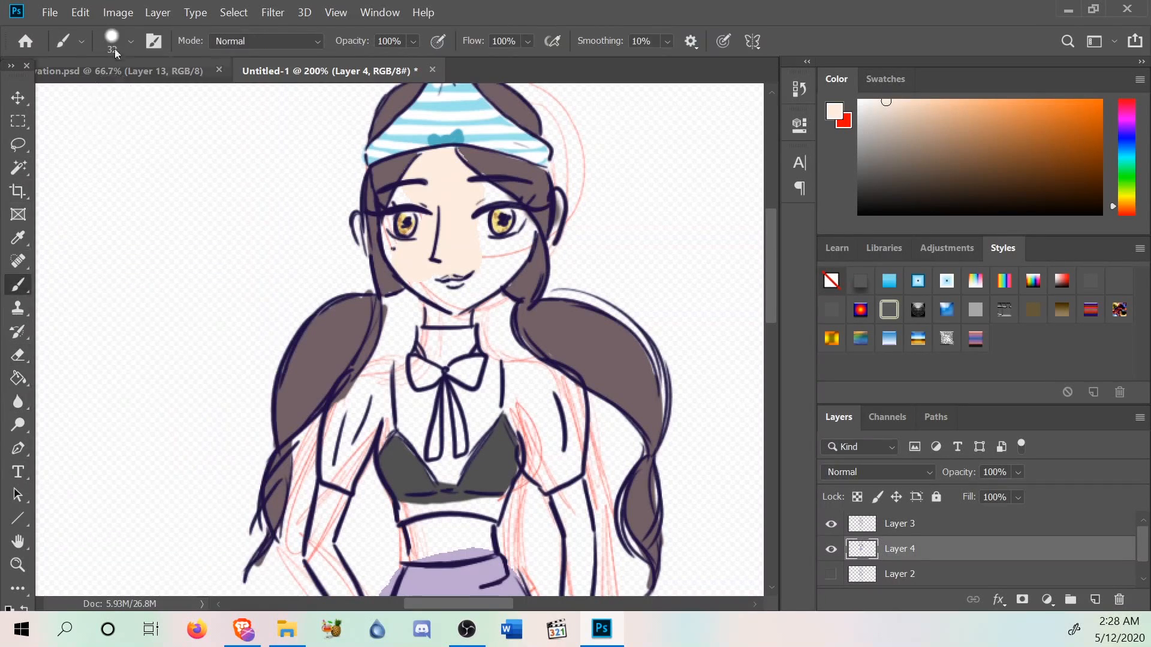
{"action": "left_click", "coordinate": [120, 34]}
{"action": "left_click_drag", "start_coordinate": [118, 93], "coordinate": [114, 93]}
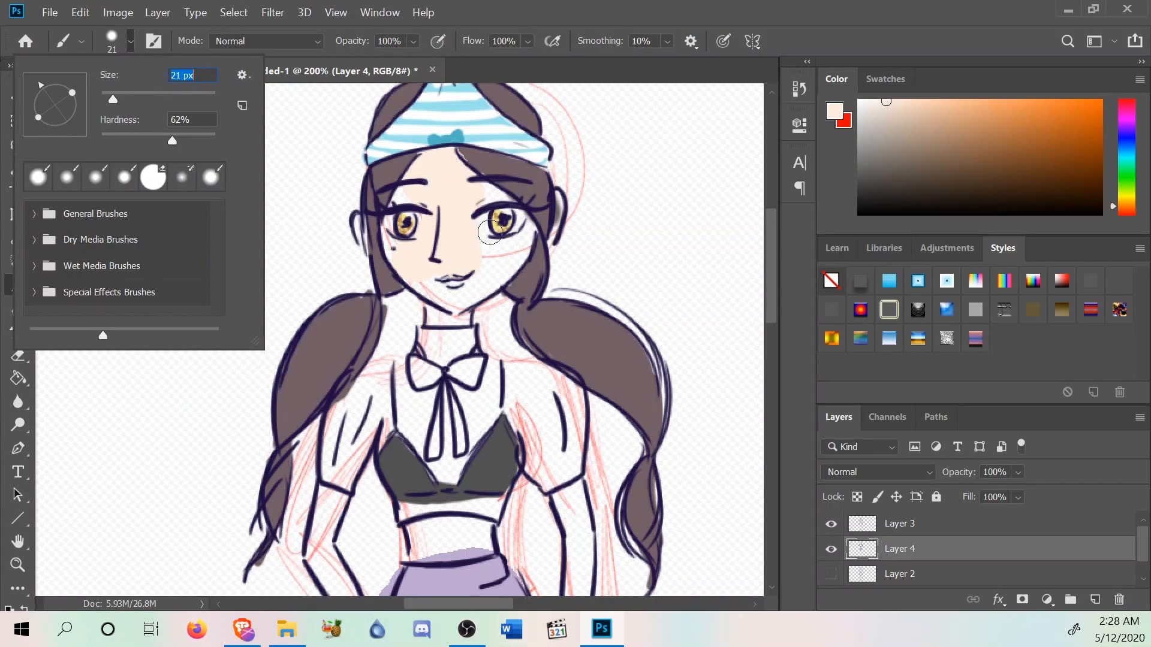
{"action": "left_click", "coordinate": [489, 270]}
{"action": "mouse_move", "coordinate": [437, 280]}
{"action": "left_mouse_down"}
{"action": "mouse_move", "coordinate": [453, 287]}
{"action": "mouse_move", "coordinate": [425, 275]}
{"action": "mouse_move", "coordinate": [446, 296]}
{"action": "mouse_move", "coordinate": [438, 316]}
{"action": "mouse_move", "coordinate": [450, 316]}
{"action": "mouse_move", "coordinate": [504, 266]}
{"action": "mouse_move", "coordinate": [529, 227]}
{"action": "mouse_move", "coordinate": [483, 249]}
{"action": "mouse_move", "coordinate": [487, 193]}
{"action": "mouse_move", "coordinate": [507, 195]}
{"action": "left_mouse_up"}
{"action": "left_click", "coordinate": [84, 19]}
{"action": "left_click", "coordinate": [114, 24]}
{"action": "left_click", "coordinate": [83, 15]}
{"action": "left_click", "coordinate": [114, 23]}
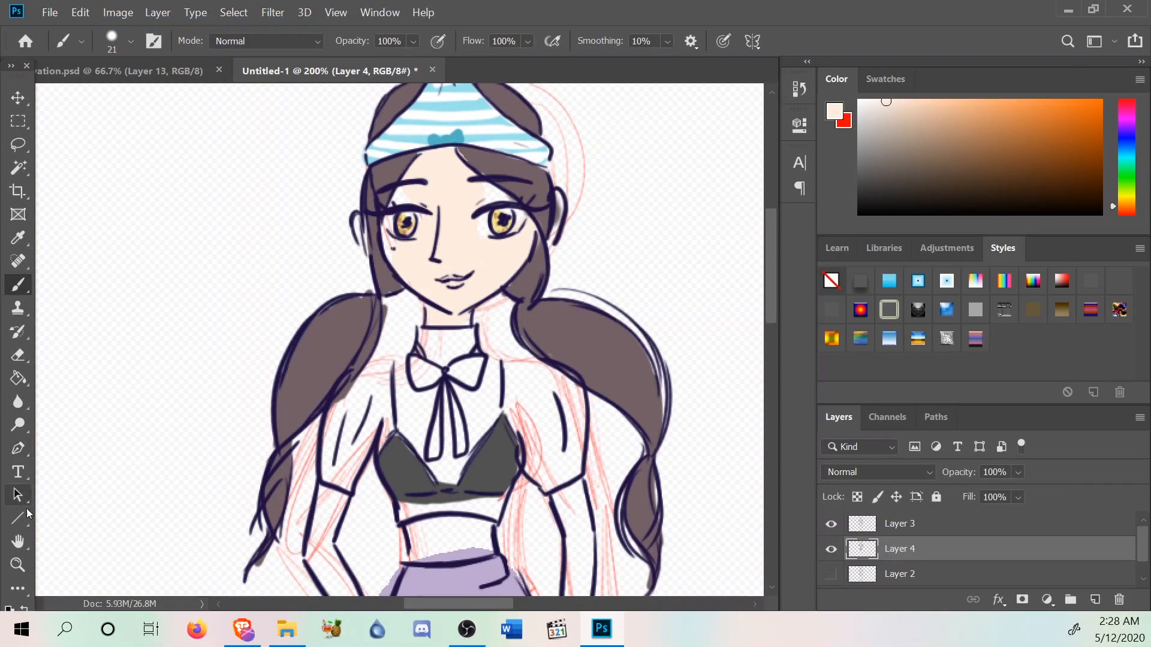
Reduce the brush to 12 px and fill the unpainted gaps beneath the eyebrows with pale peach, working at 300% zoom.
{"action": "left_click", "coordinate": [18, 565]}
{"action": "right_click", "coordinate": [479, 209]}
{"action": "left_click", "coordinate": [518, 286]}
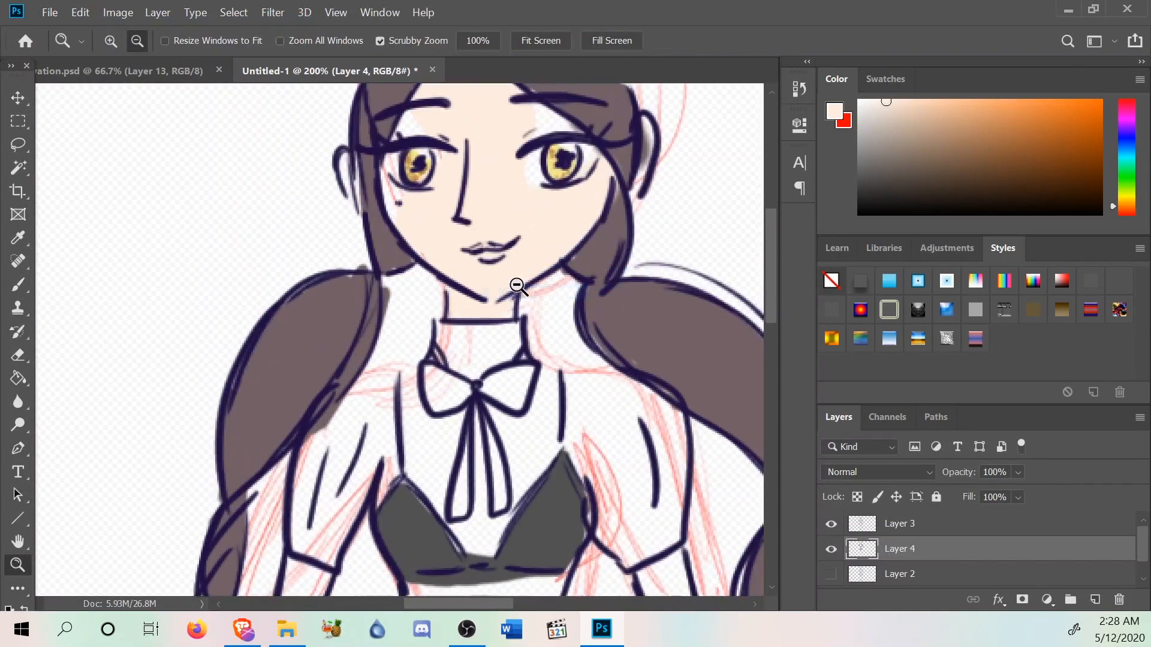
{"action": "scroll", "coordinate": [515, 291], "scroll_direction": "up", "scroll_amount": 3}
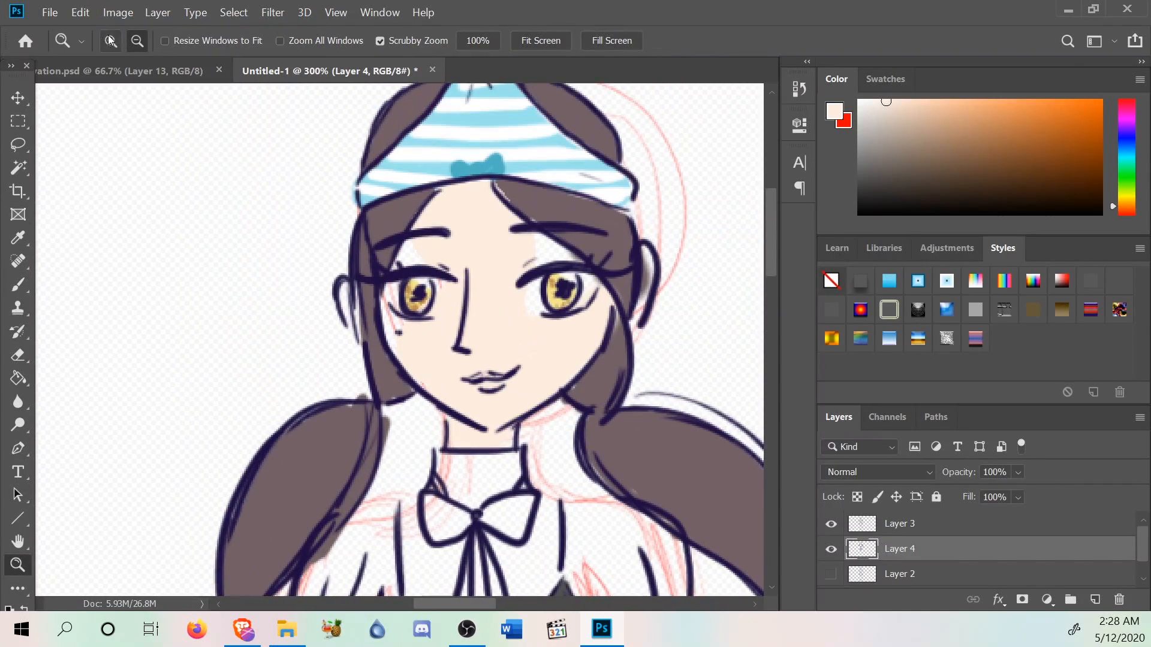
{"action": "left_click", "coordinate": [17, 285]}
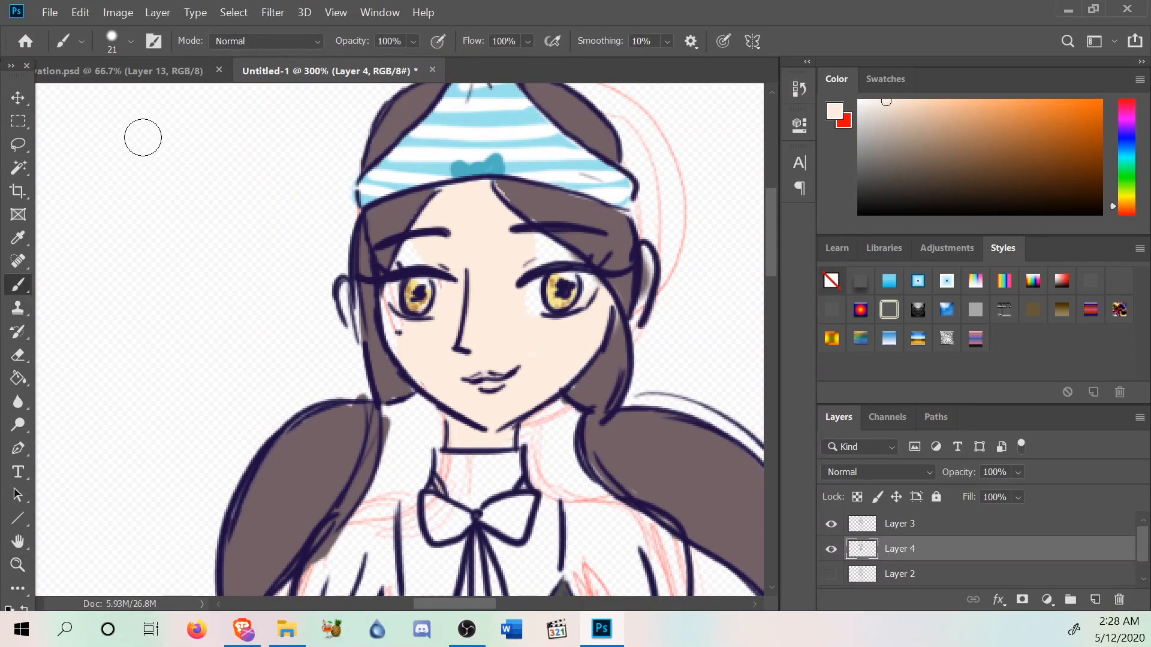
{"action": "left_click", "coordinate": [129, 41]}
{"action": "left_click_drag", "start_coordinate": [114, 97], "coordinate": [108, 100]}
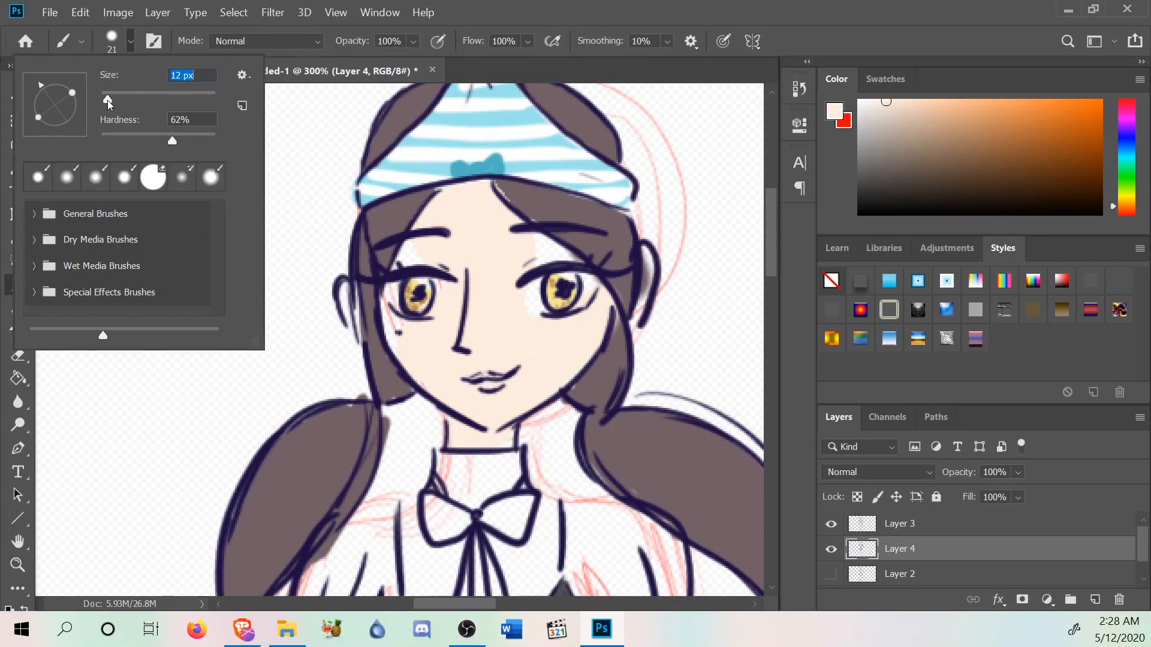
{"action": "left_click", "coordinate": [414, 249]}
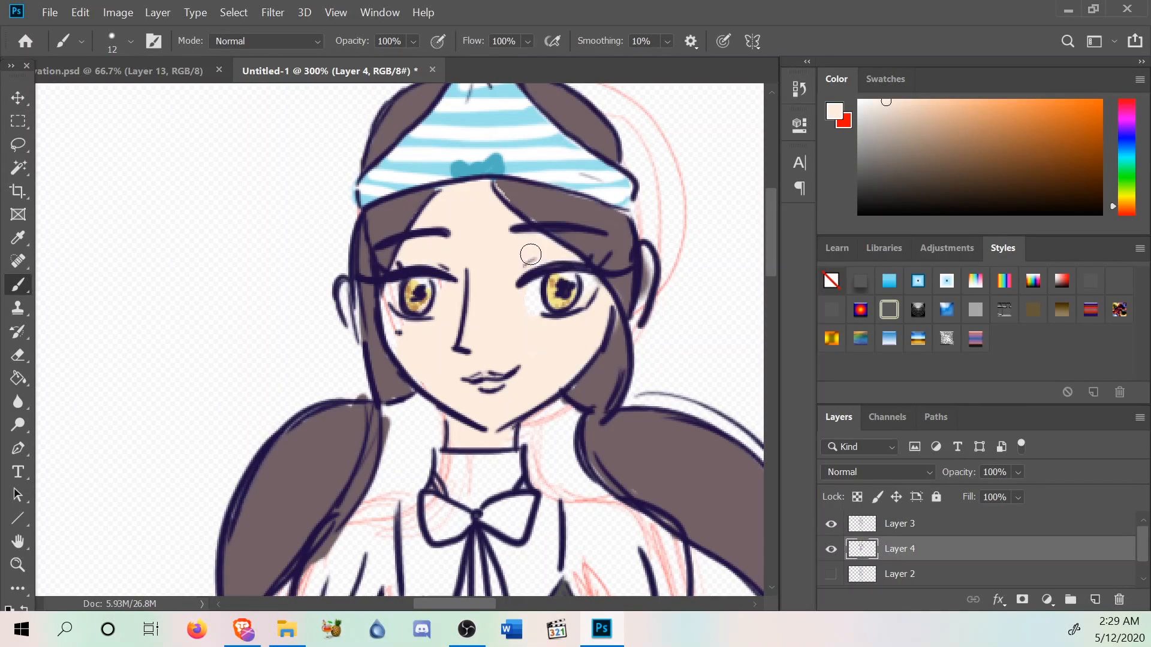
Pick a near-white colour and paint the whites of both eyes with the Brush tool.
{"action": "left_click", "coordinate": [859, 106]}
{"action": "mouse_move", "coordinate": [537, 309]}
{"action": "left_mouse_down"}
{"action": "mouse_move", "coordinate": [538, 282]}
{"action": "mouse_move", "coordinate": [539, 301]}
{"action": "left_mouse_up"}
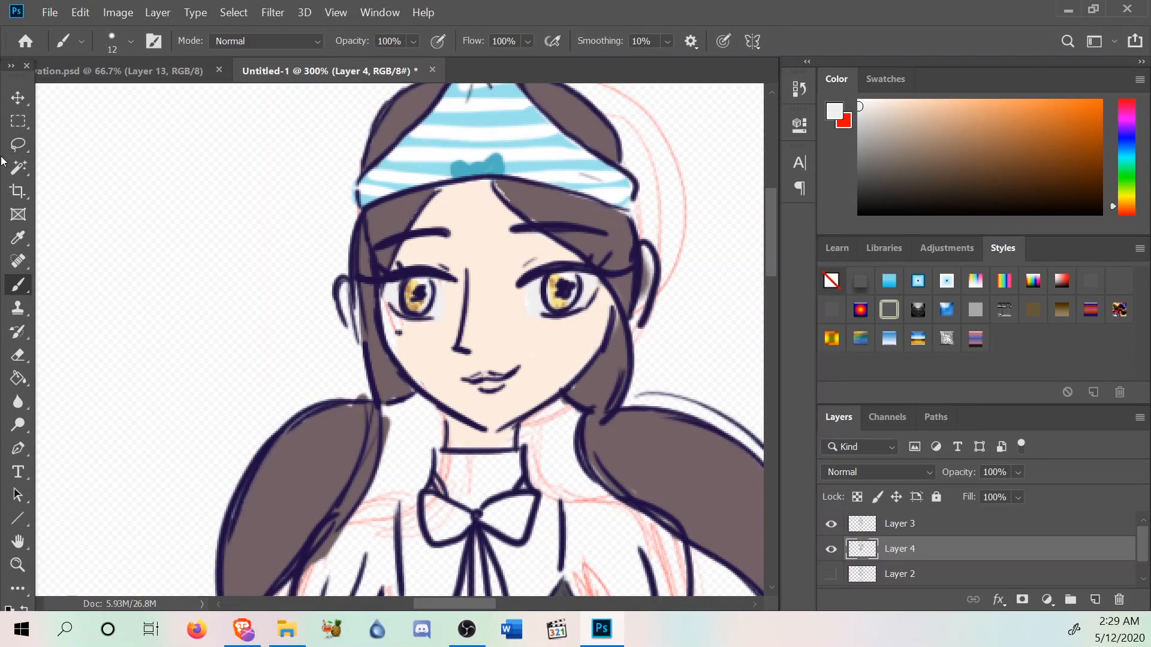
Sample the golden yellow from the iris and touch up the irises with the Brush tool.
{"action": "left_click", "coordinate": [18, 238]}
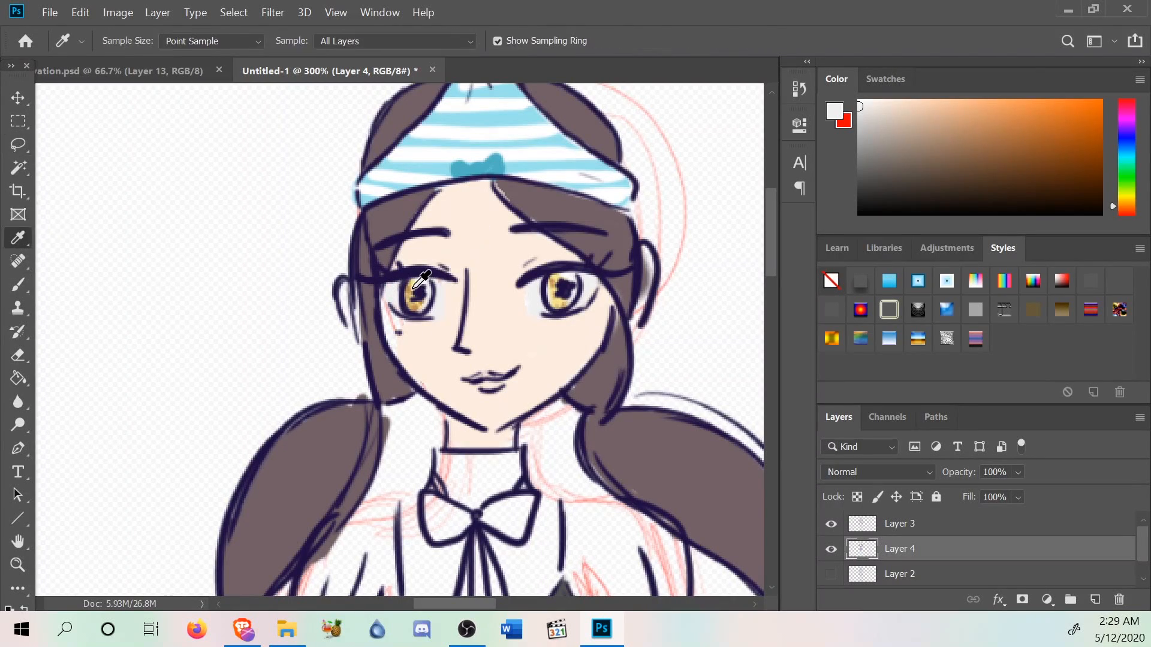
{"action": "left_click", "coordinate": [415, 289]}
{"action": "left_click", "coordinate": [24, 285]}
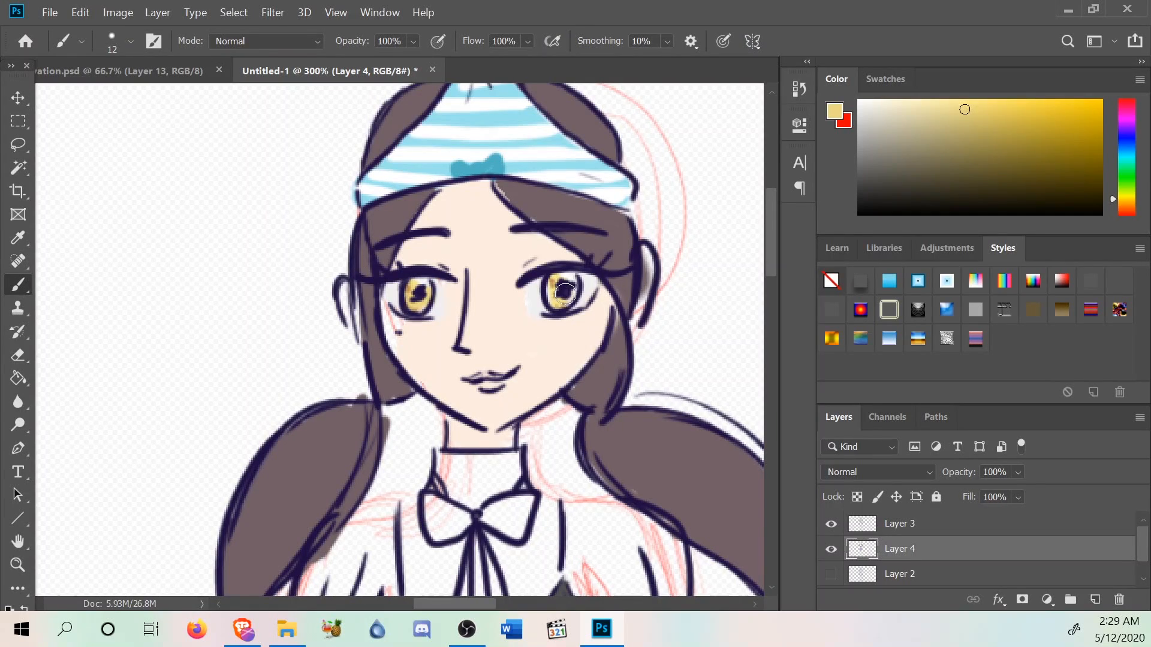
{"action": "scroll", "coordinate": [694, 200], "scroll_direction": "up", "scroll_amount": 2}
{"action": "scroll", "coordinate": [681, 220], "scroll_direction": "down", "scroll_amount": 4}
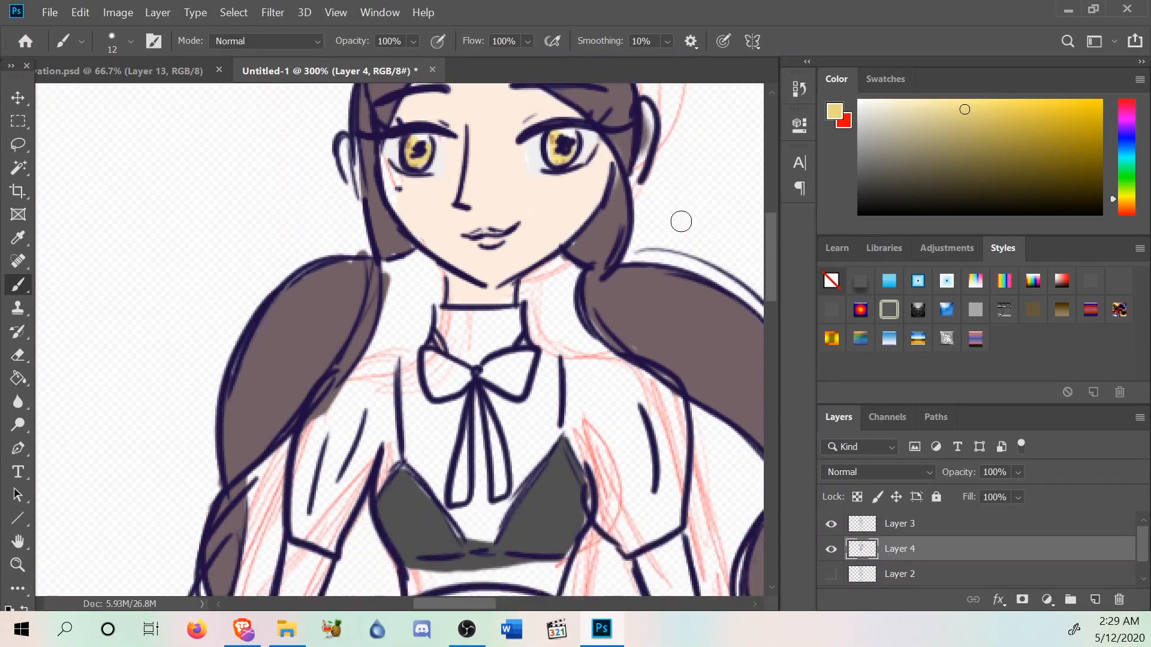
{"action": "scroll", "coordinate": [681, 222], "scroll_direction": "up", "scroll_amount": 3}
{"action": "scroll", "coordinate": [679, 222], "scroll_direction": "up", "scroll_amount": 2}
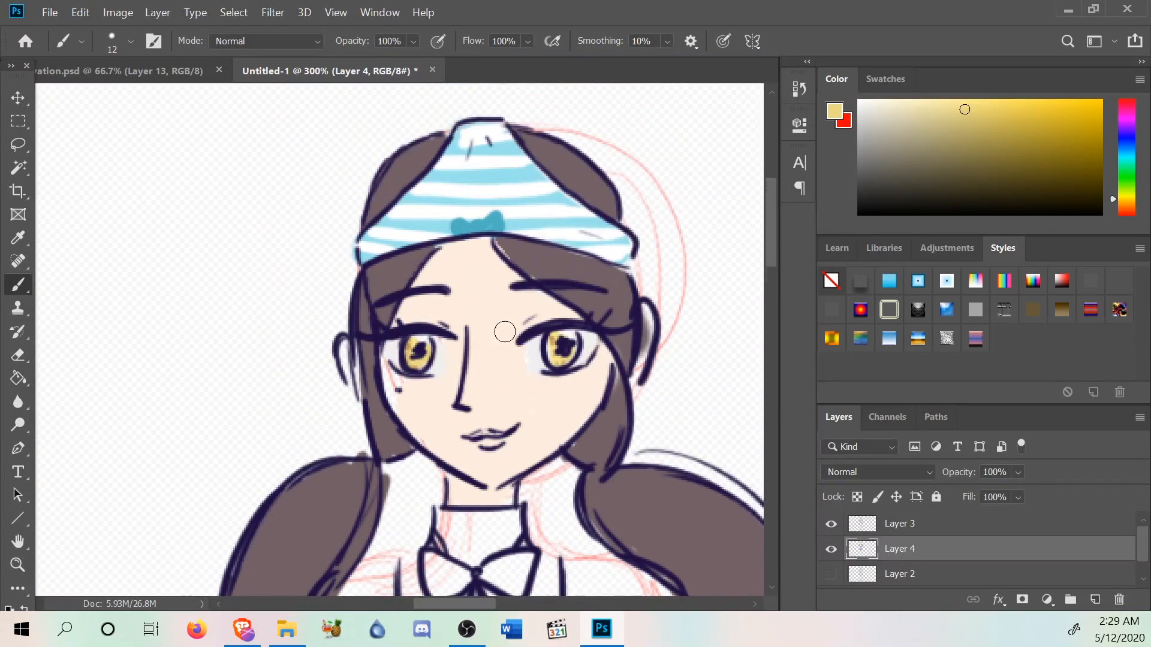
{"action": "scroll", "coordinate": [501, 329], "scroll_direction": "down", "scroll_amount": 5}
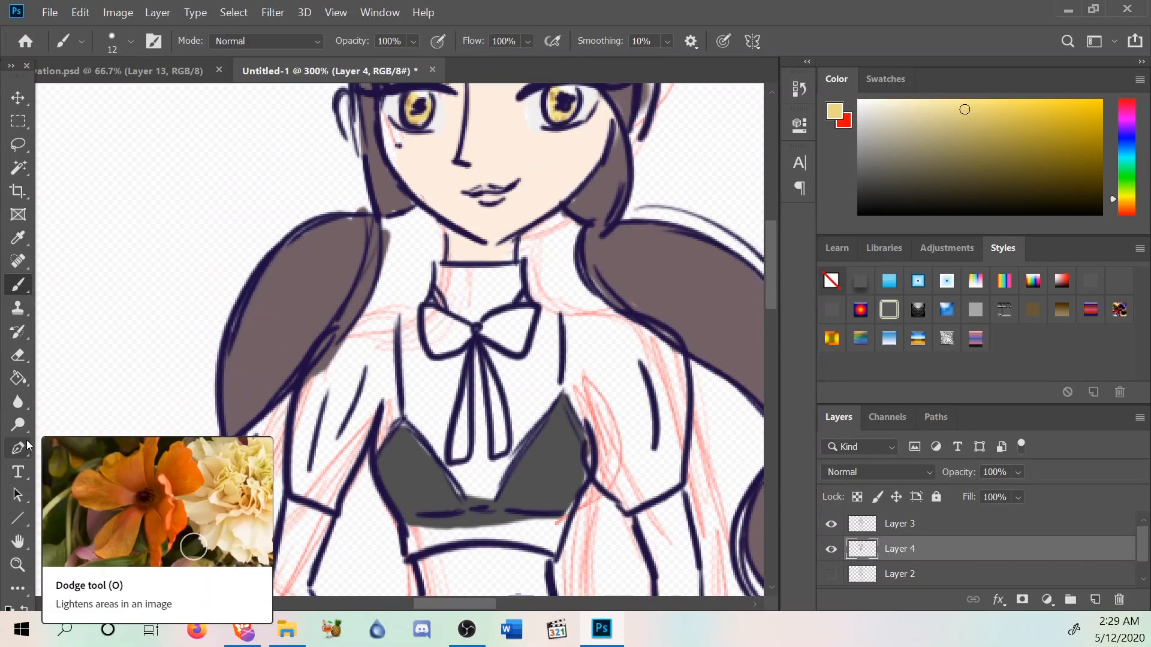
Sample the face's pale peach and paint the bare midriff between the top and the skirt, enlarging the brush to 55 px.
{"action": "left_click", "coordinate": [23, 240]}
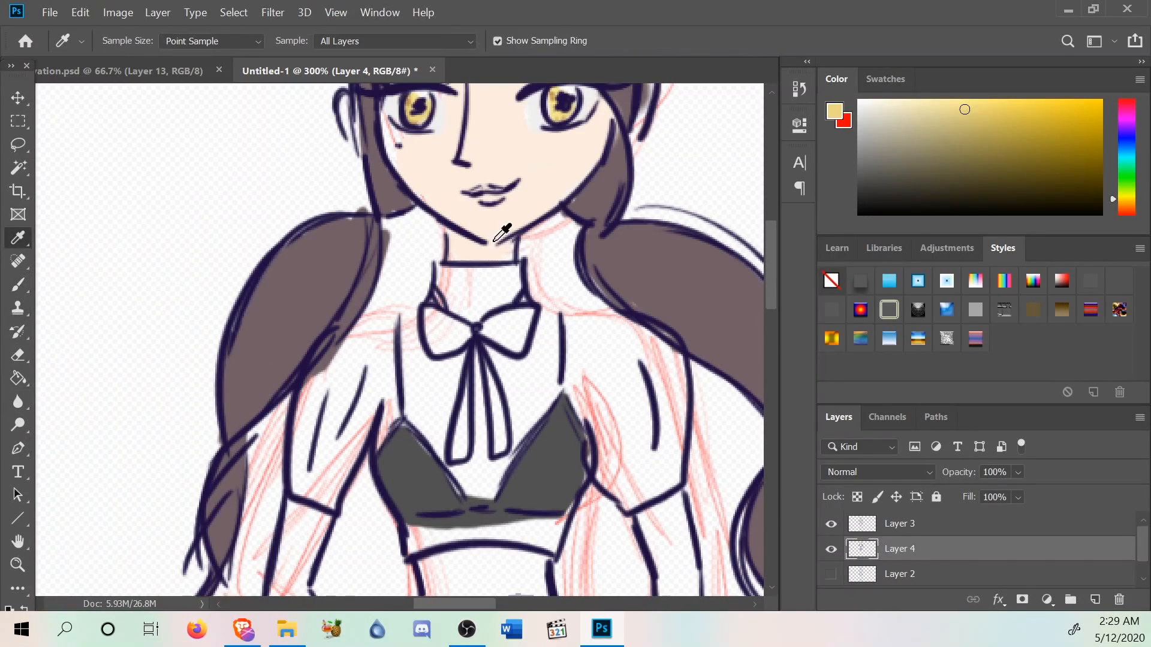
{"action": "left_click", "coordinate": [528, 177]}
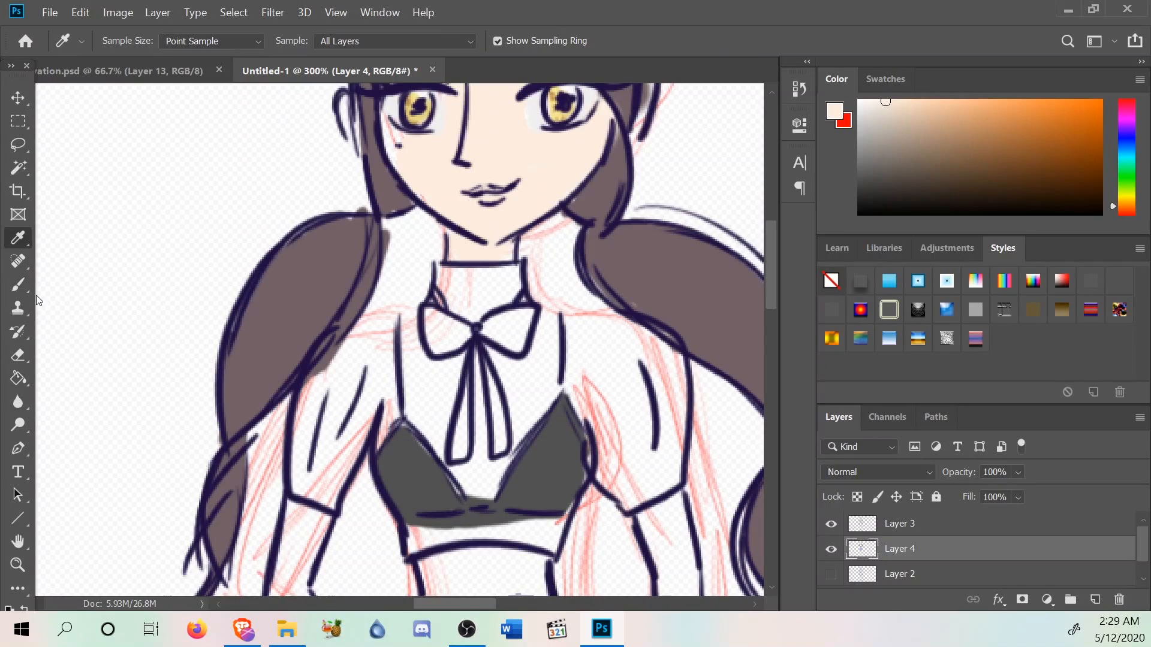
{"action": "left_click", "coordinate": [18, 285]}
{"action": "scroll", "coordinate": [454, 322], "scroll_direction": "down", "scroll_amount": 5}
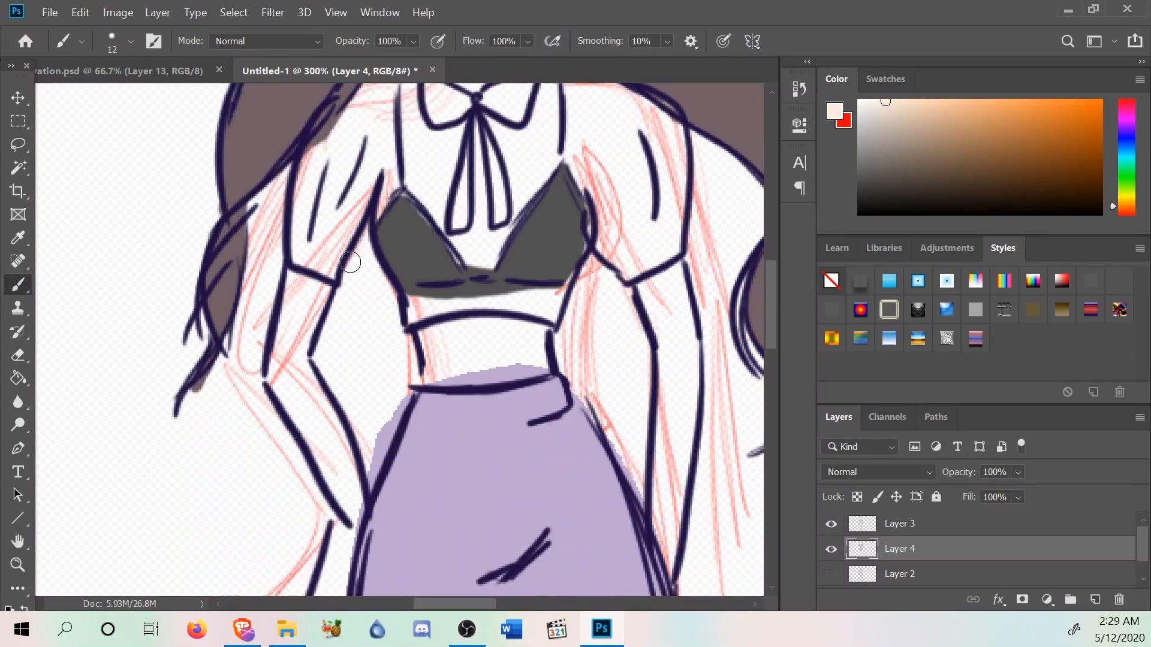
{"action": "mouse_move", "coordinate": [467, 331]}
{"action": "left_mouse_down"}
{"action": "mouse_move", "coordinate": [488, 358]}
{"action": "mouse_move", "coordinate": [488, 346]}
{"action": "left_mouse_up"}
{"action": "left_click", "coordinate": [111, 50]}
{"action": "left_click", "coordinate": [134, 96]}
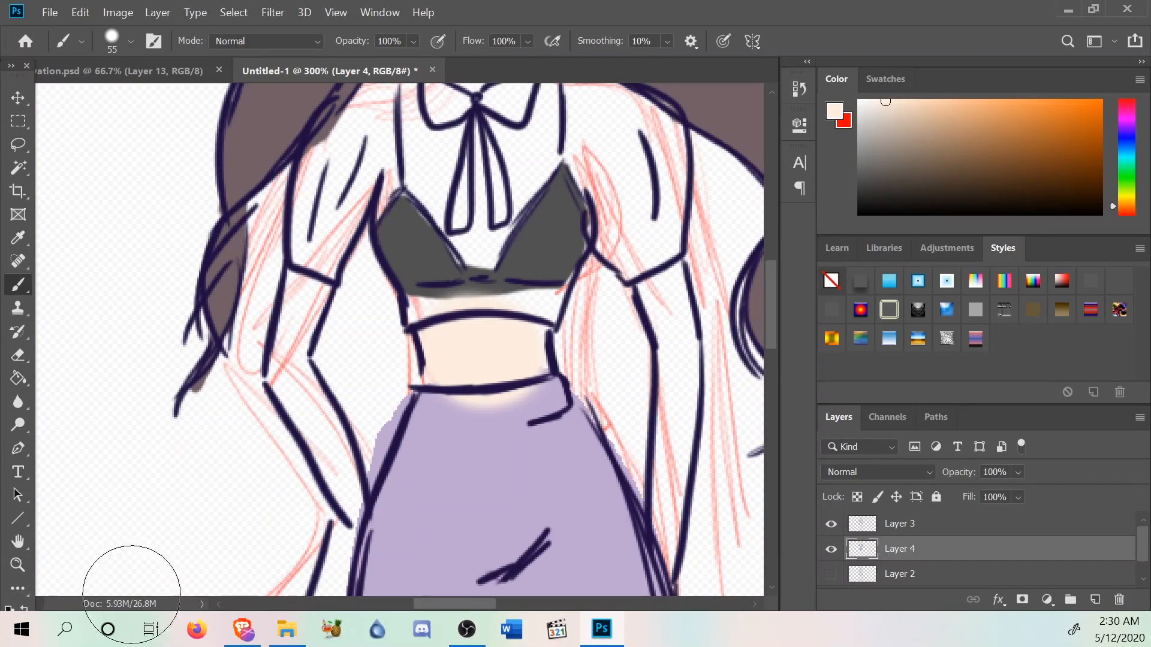
Relaunch Photoshop with the recovered drawing and maximize its window.
{"action": "mouse_move", "coordinate": [266, 623]}
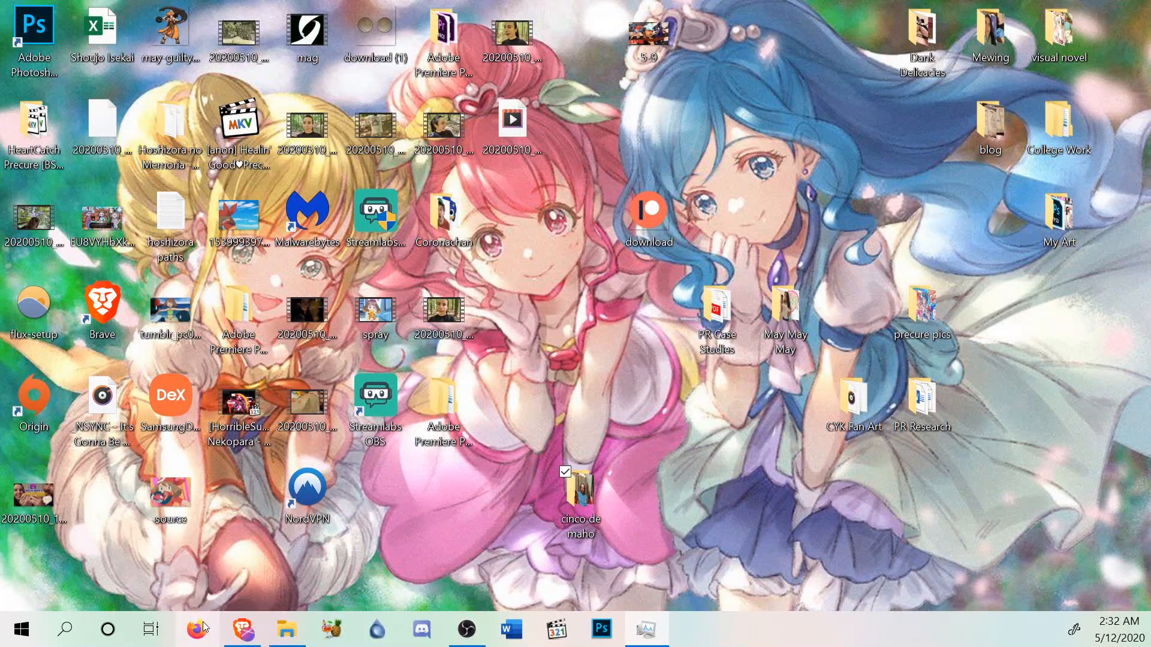
{"action": "left_click", "coordinate": [603, 628]}
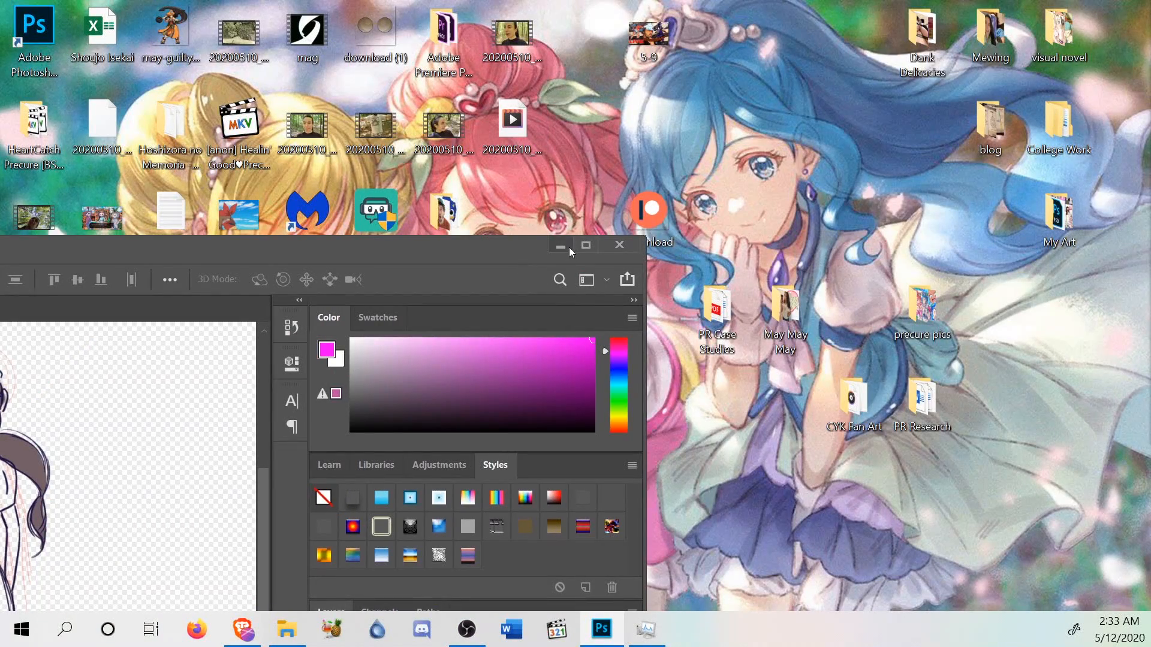
{"action": "left_click", "coordinate": [593, 244]}
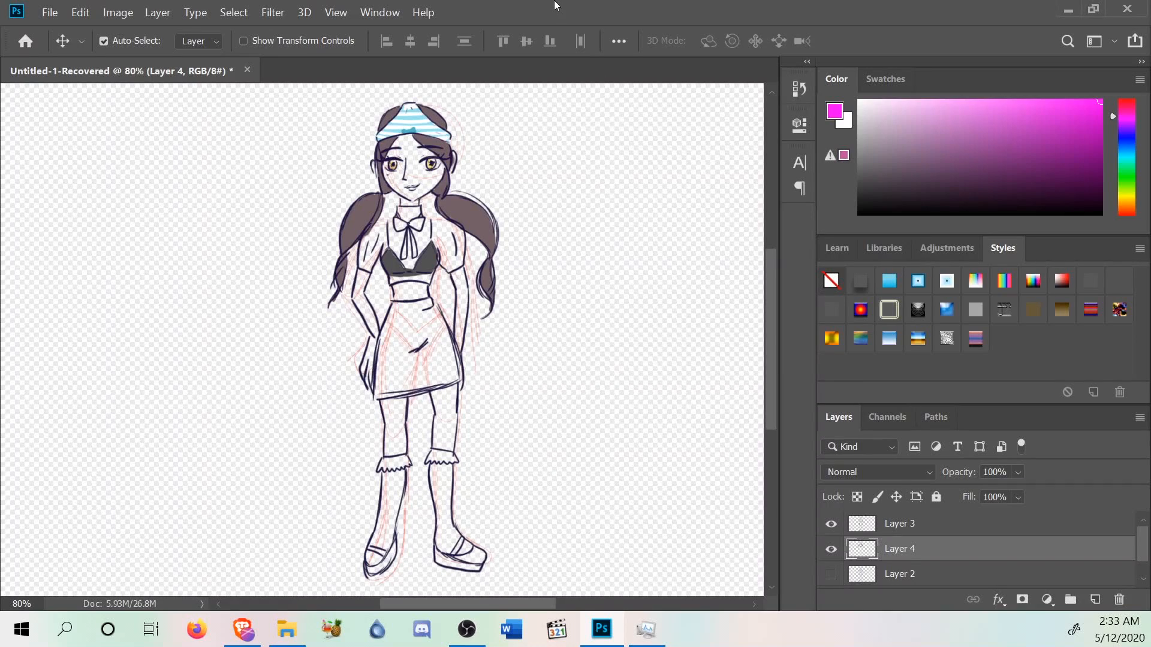
{"action": "left_click", "coordinate": [47, 13]}
{"action": "left_click", "coordinate": [67, 45]}
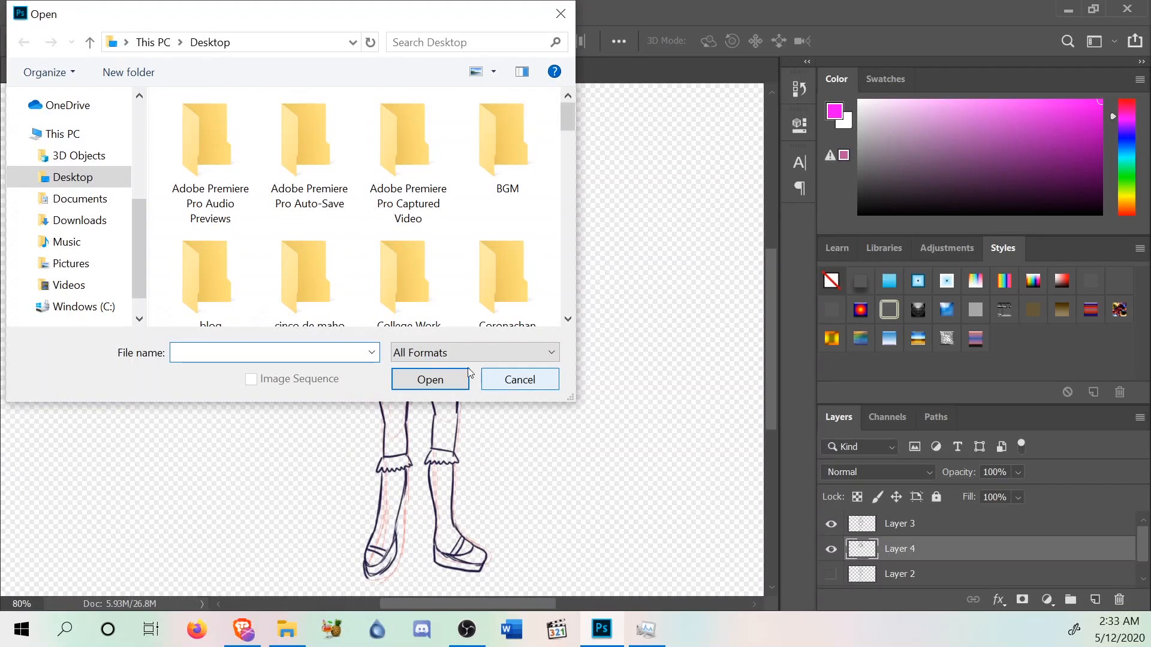
{"action": "scroll", "coordinate": [486, 146], "scroll_direction": "down", "scroll_amount": 5}
{"action": "scroll", "coordinate": [486, 145], "scroll_direction": "down", "scroll_amount": 10}
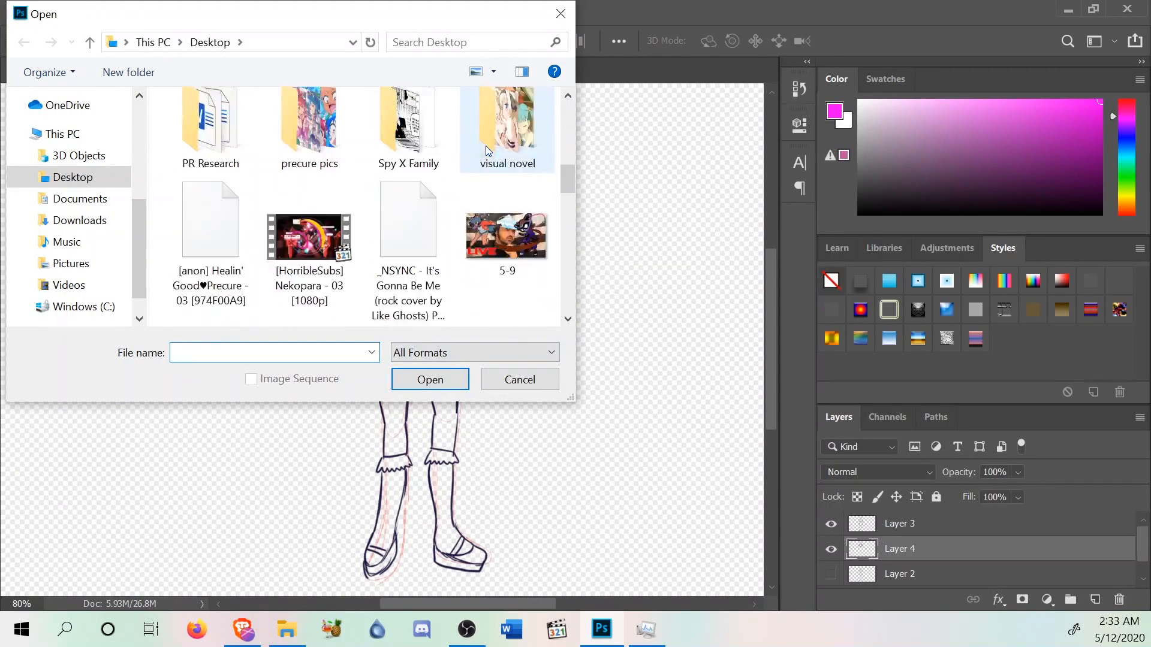
{"action": "scroll", "coordinate": [485, 150], "scroll_direction": "down", "scroll_amount": 2}
{"action": "scroll", "coordinate": [486, 150], "scroll_direction": "up", "scroll_amount": 12}
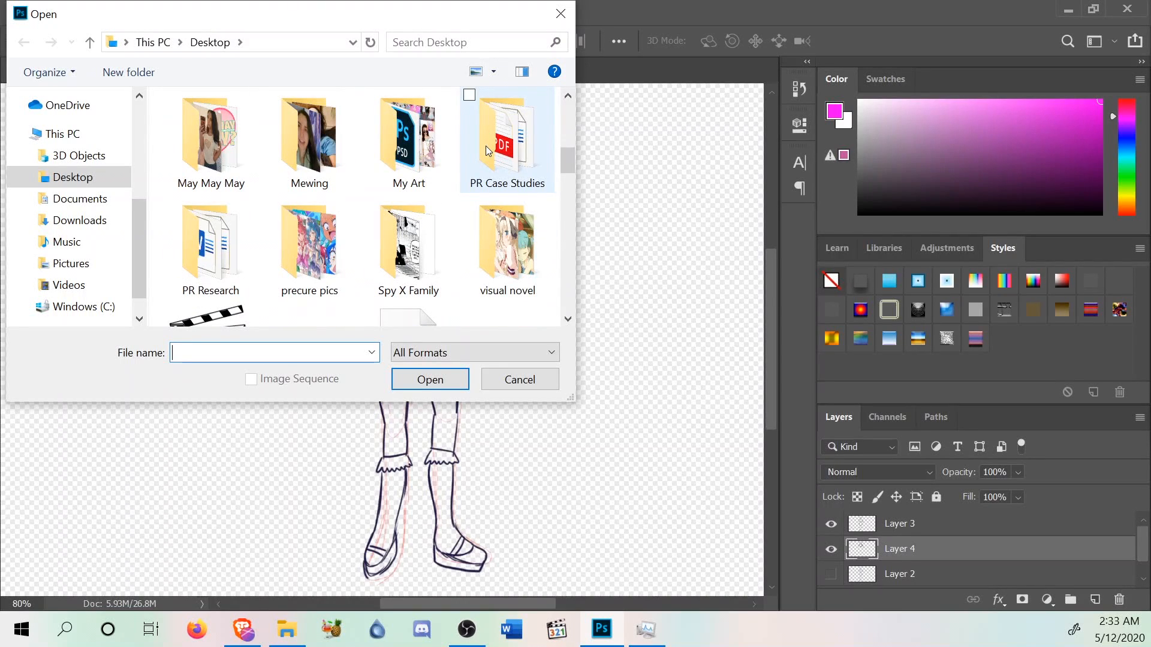
{"action": "left_click", "coordinate": [571, 18]}
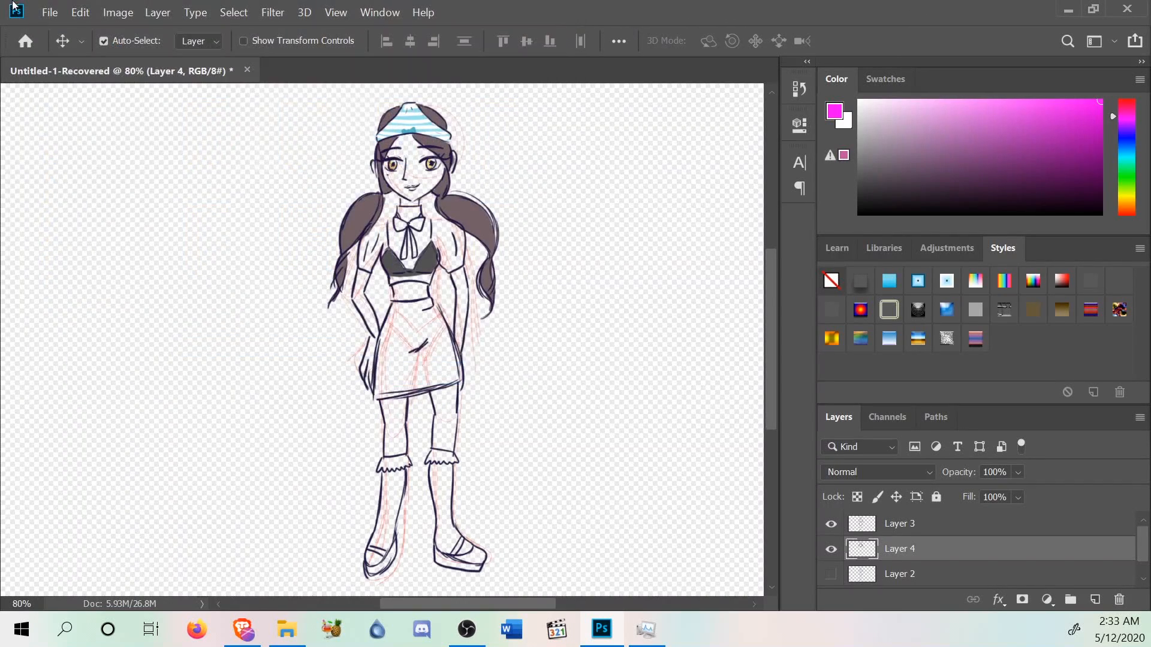
Save the recovered drawing on the Desktop as a Photoshop file named vtuber.
{"action": "left_click", "coordinate": [49, 12]}
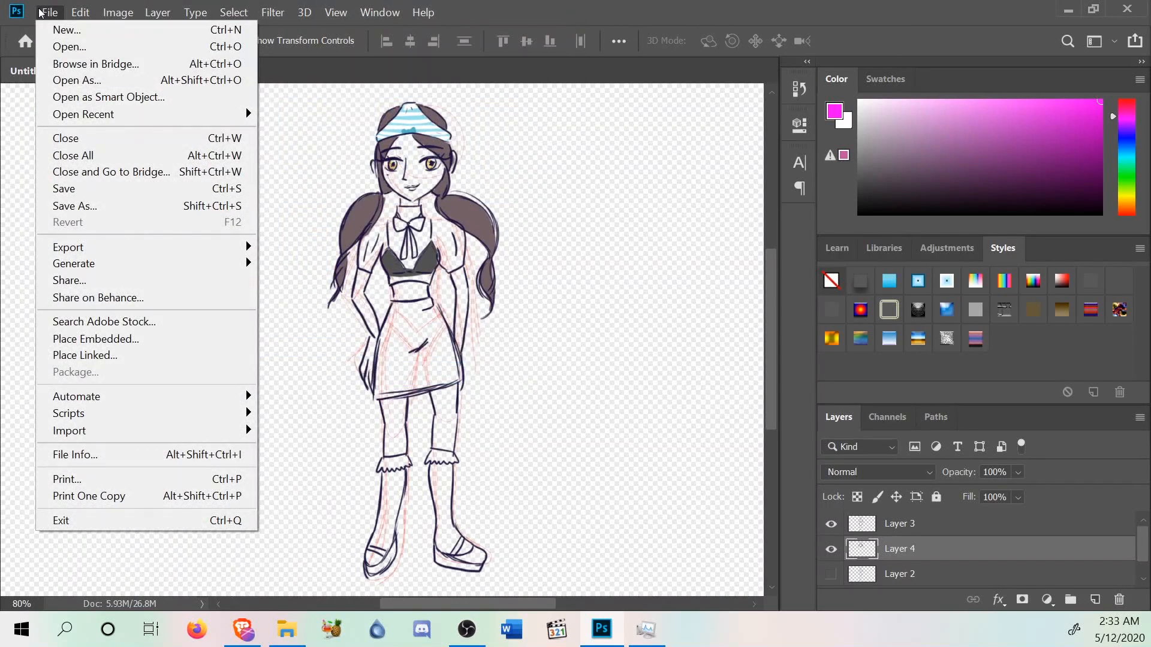
{"action": "left_click", "coordinate": [102, 208]}
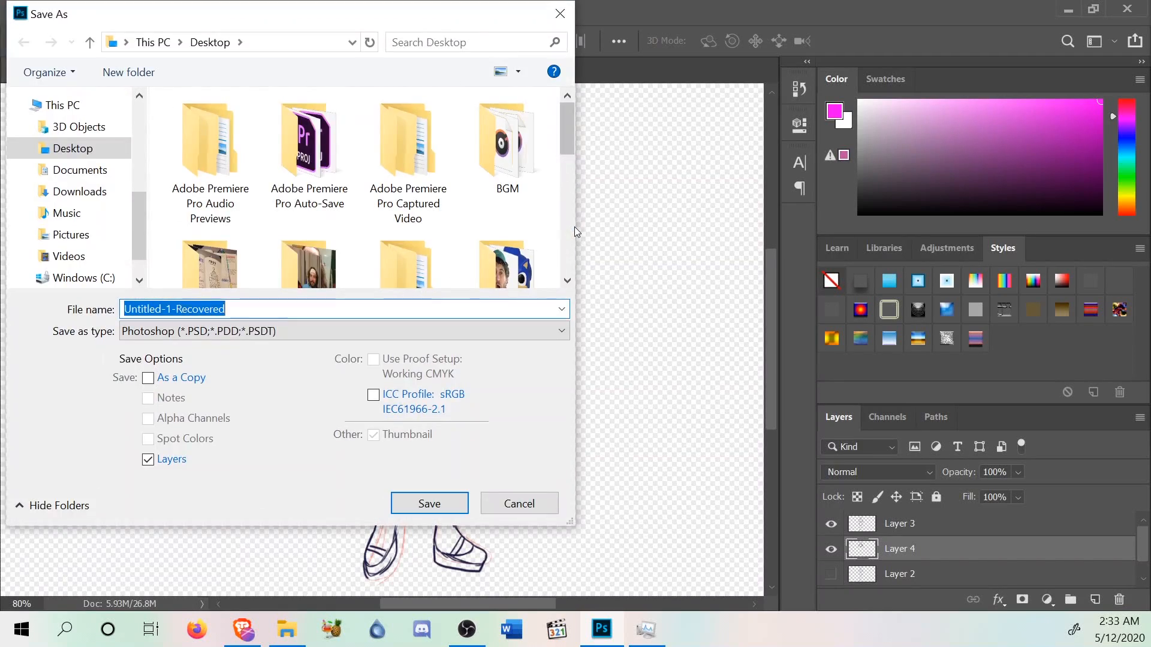
{"action": "key", "text": "BackSpace"}
{"action": "type", "text": "vtuber"}
{"action": "left_click", "coordinate": [444, 509]}
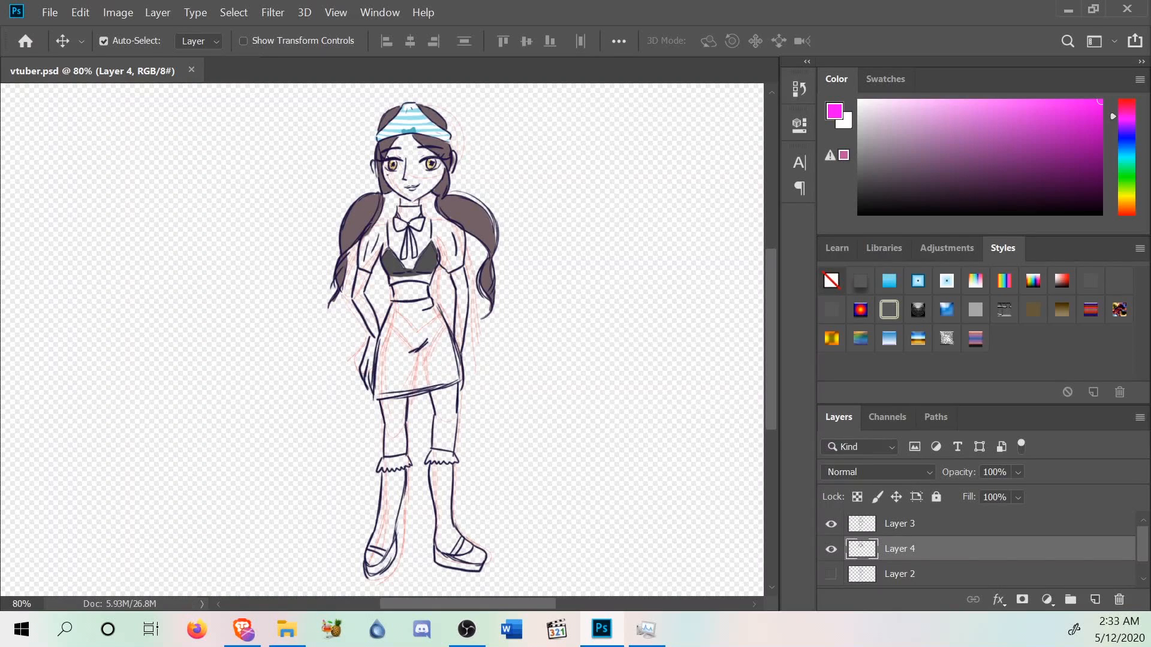
Open the reference collage motivation.jpg from the My Art folder on the Desktop.
{"action": "left_click", "coordinate": [48, 13]}
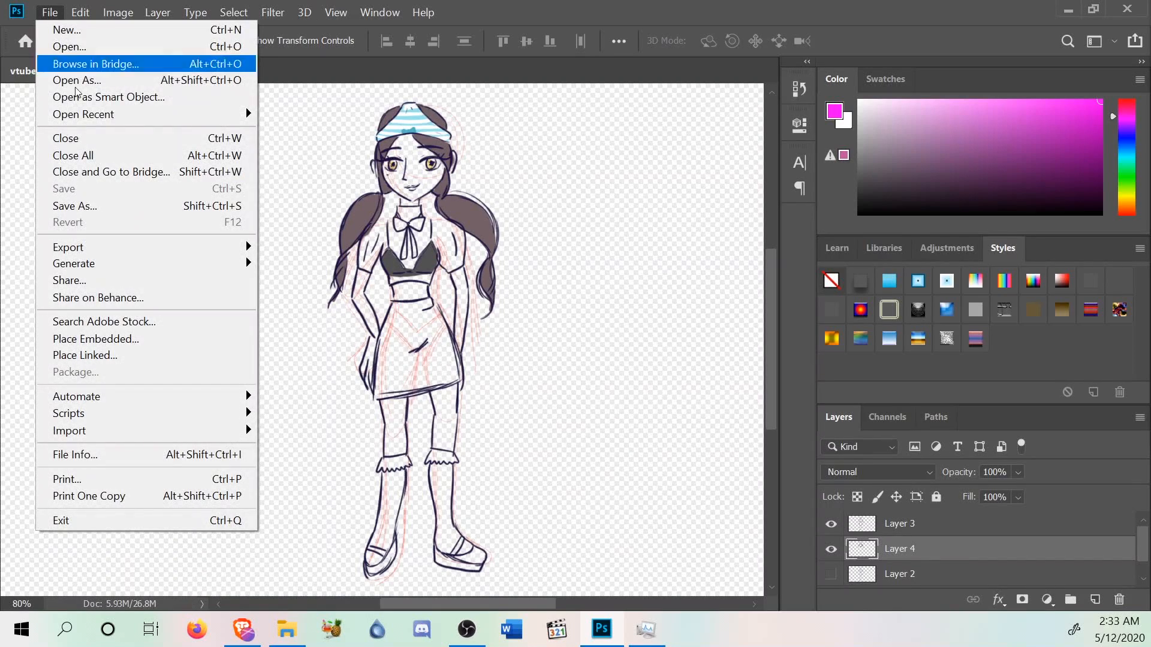
{"action": "left_click", "coordinate": [72, 79]}
{"action": "scroll", "coordinate": [375, 240], "scroll_direction": "down", "scroll_amount": 10}
{"action": "scroll", "coordinate": [390, 242], "scroll_direction": "up", "scroll_amount": 3}
{"action": "scroll", "coordinate": [396, 247], "scroll_direction": "down", "scroll_amount": 3}
{"action": "scroll", "coordinate": [396, 246], "scroll_direction": "down", "scroll_amount": 5}
{"action": "scroll", "coordinate": [396, 245], "scroll_direction": "up", "scroll_amount": 7}
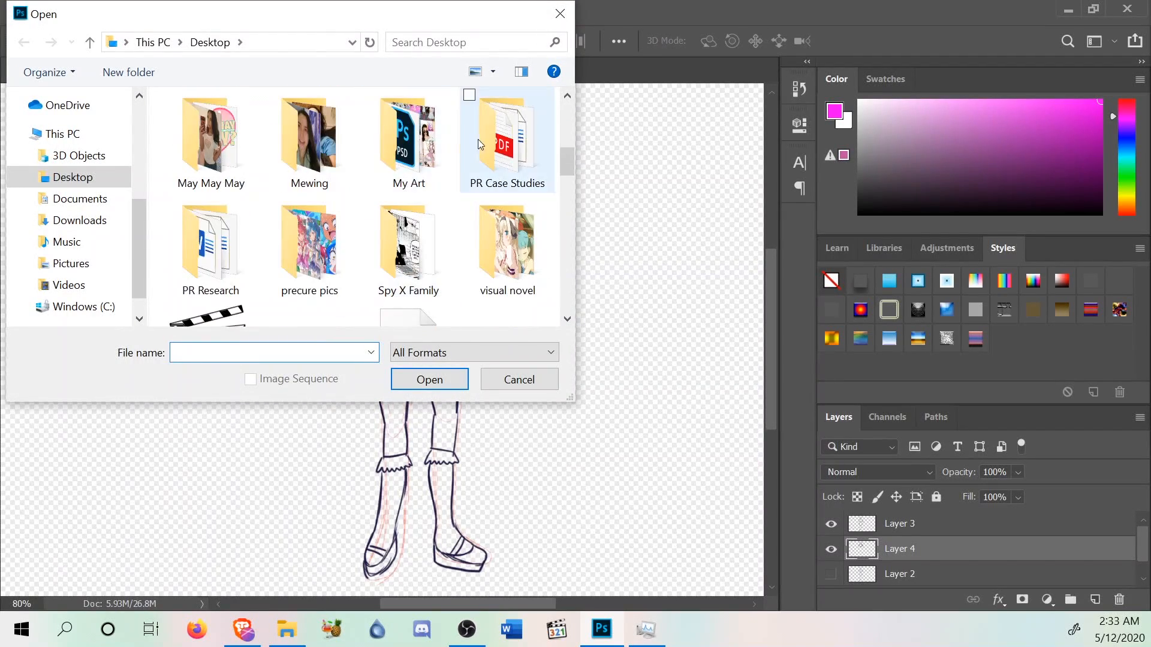
{"action": "double_click", "coordinate": [444, 151]}
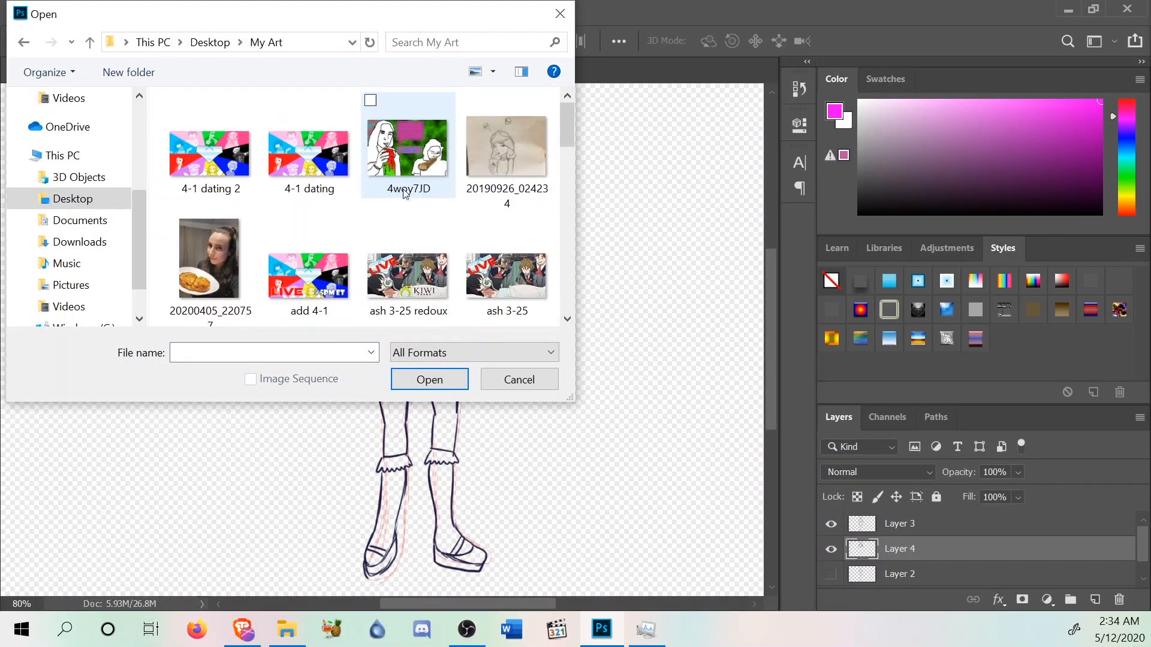
{"action": "scroll", "coordinate": [408, 191], "scroll_direction": "down", "scroll_amount": 12}
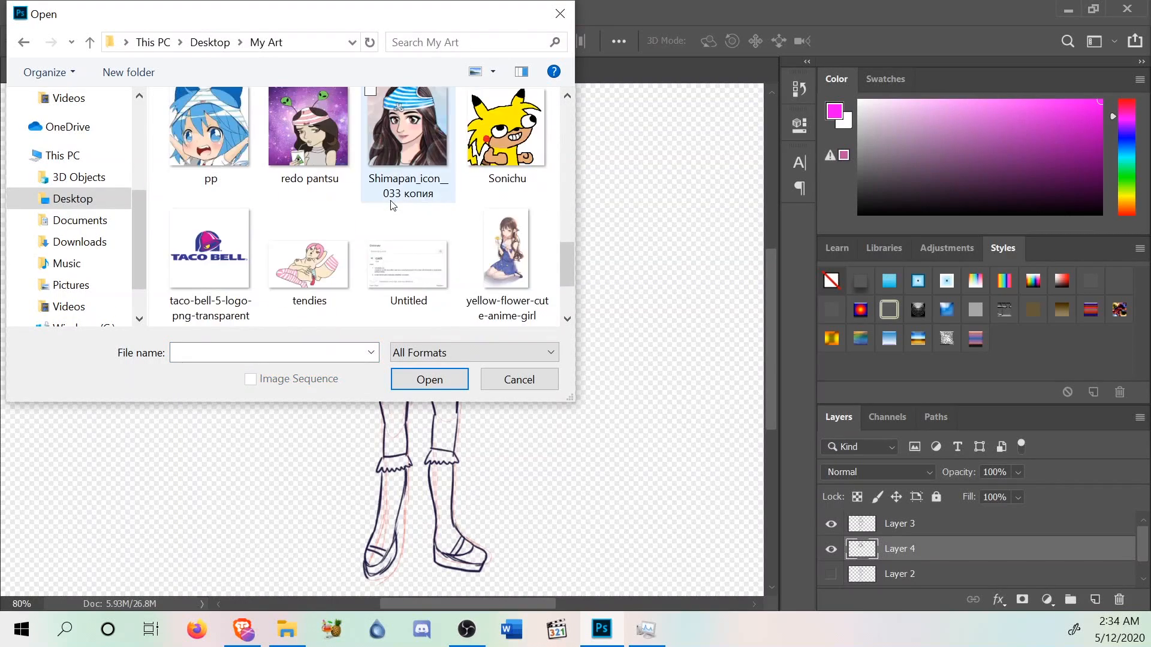
{"action": "scroll", "coordinate": [393, 205], "scroll_direction": "down", "scroll_amount": 2}
{"action": "scroll", "coordinate": [393, 206], "scroll_direction": "up", "scroll_amount": 8}
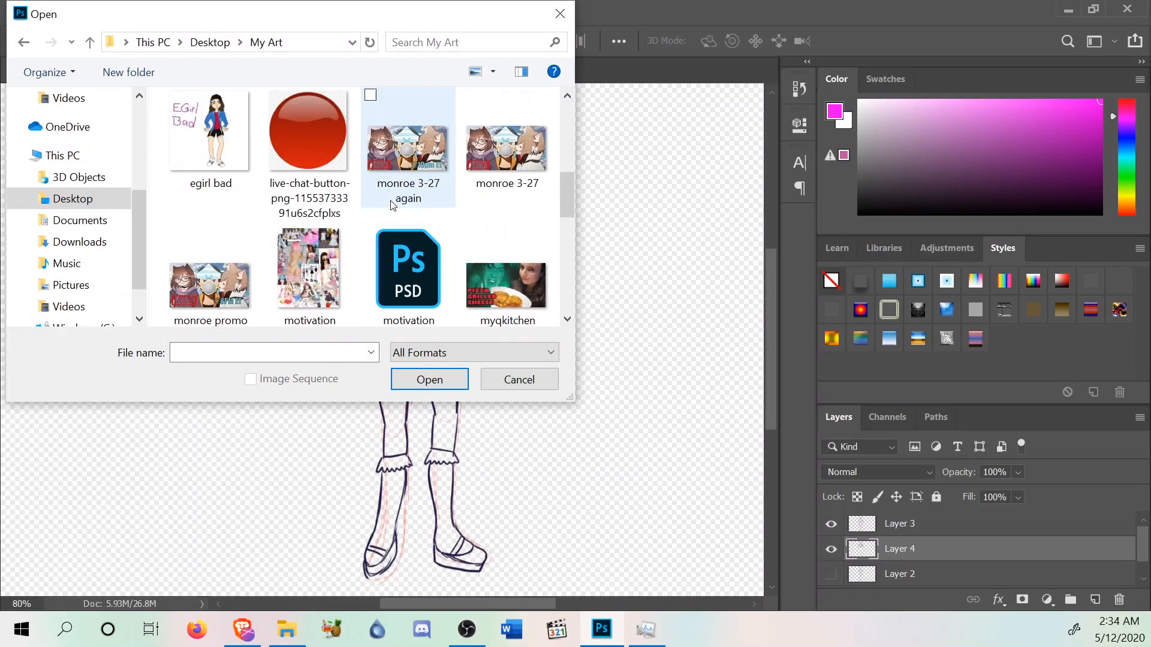
{"action": "double_click", "coordinate": [346, 266]}
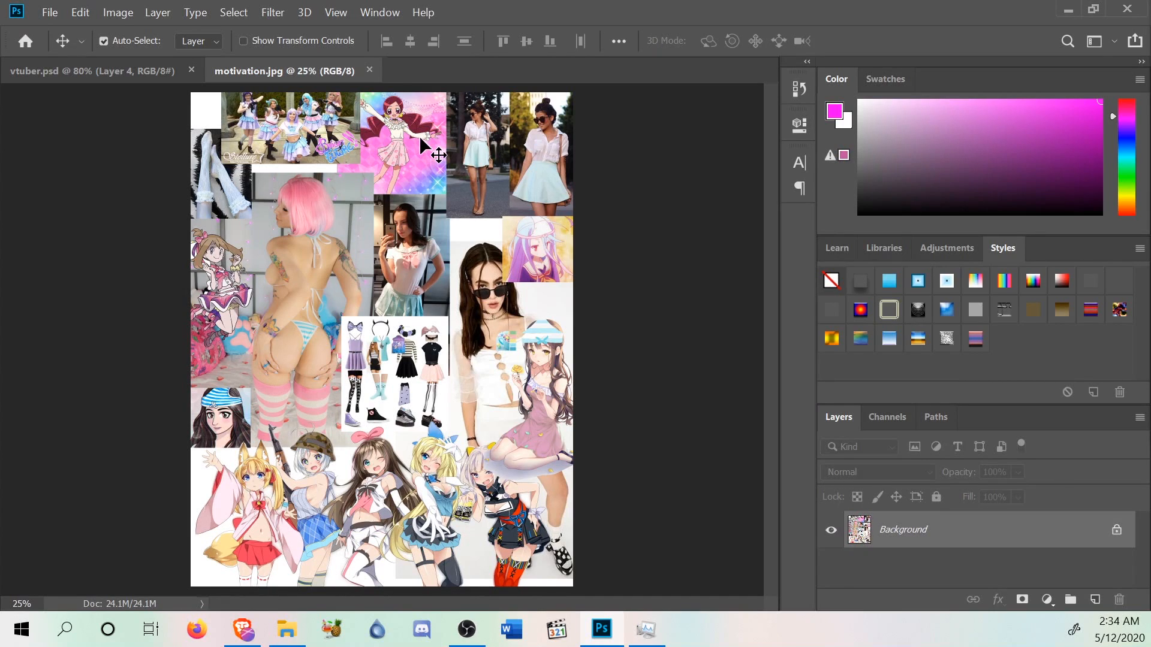
Bring back the missing drawing tools and dock them beside the canvas while the motivation.jpg collage is shown.
{"action": "left_click", "coordinate": [70, 65]}
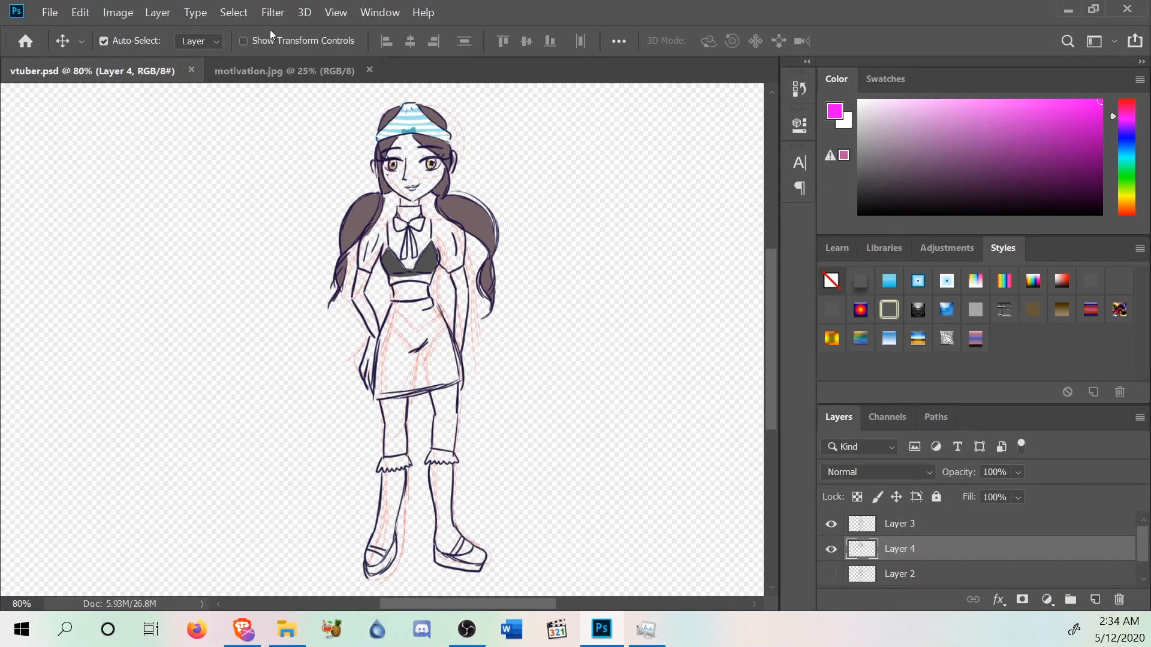
{"action": "left_click", "coordinate": [282, 65]}
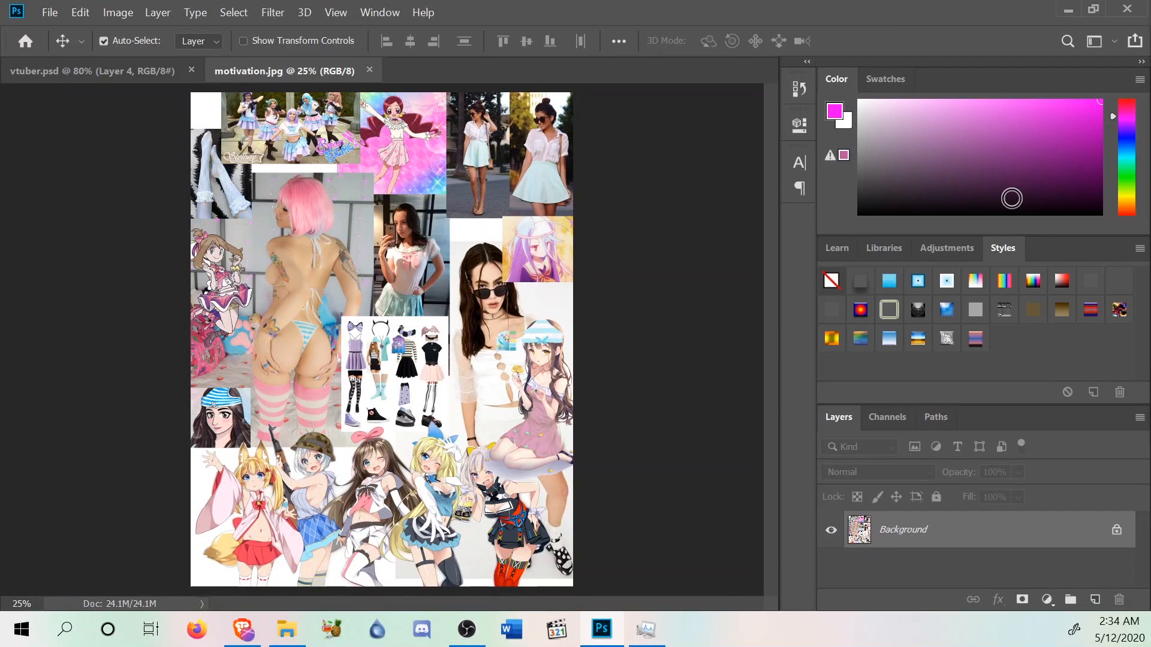
{"action": "left_click_drag", "start_coordinate": [1150, 41], "coordinate": [2, 128]}
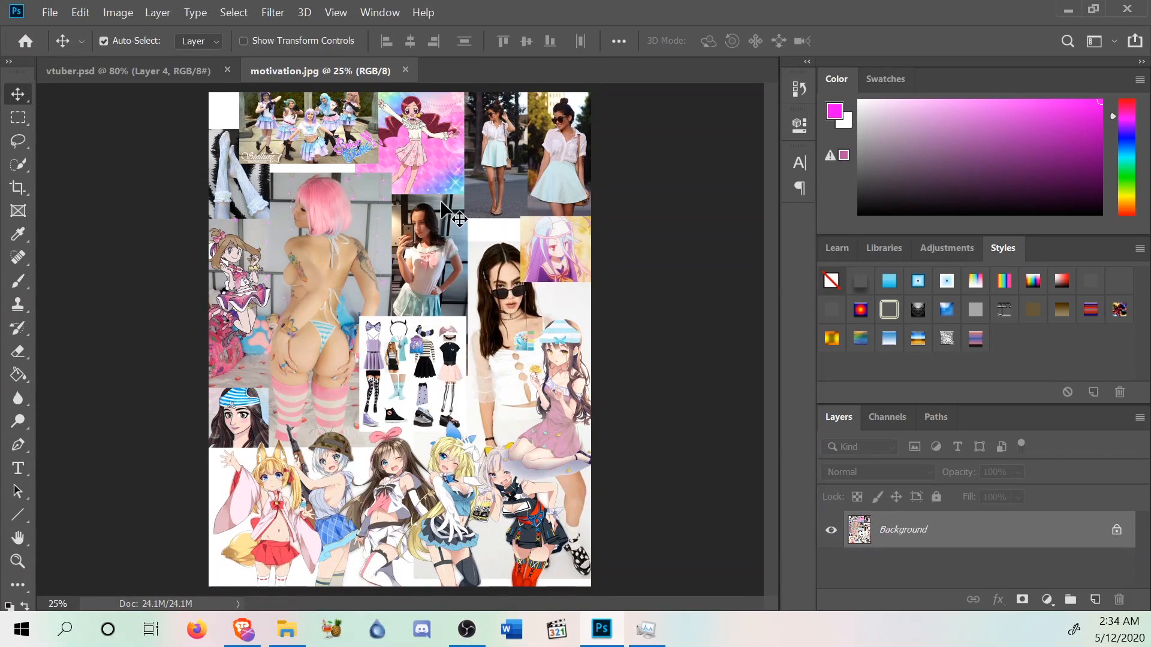
Sample the skin tone of the woman in sunglasses in the collage, lighten it to a very pale peach, and return to vtuber.psd.
{"action": "key", "text": "i"}
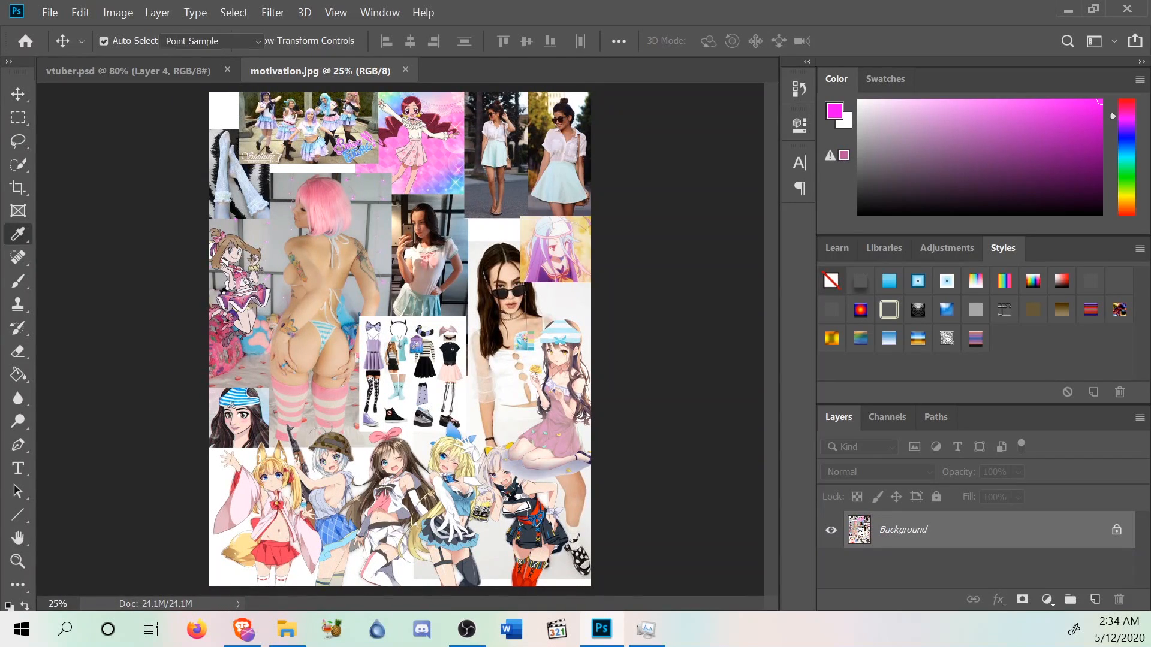
{"action": "left_click", "coordinate": [507, 277]}
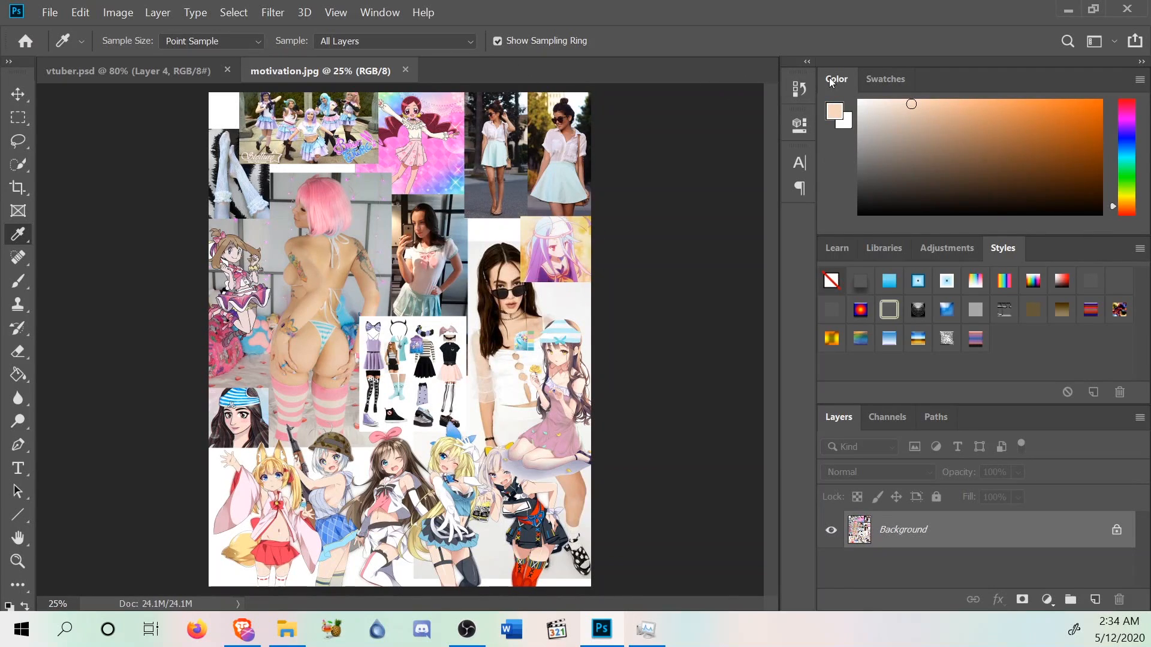
{"action": "left_click_drag", "start_coordinate": [890, 103], "coordinate": [893, 102]}
{"action": "left_click", "coordinate": [178, 75]}
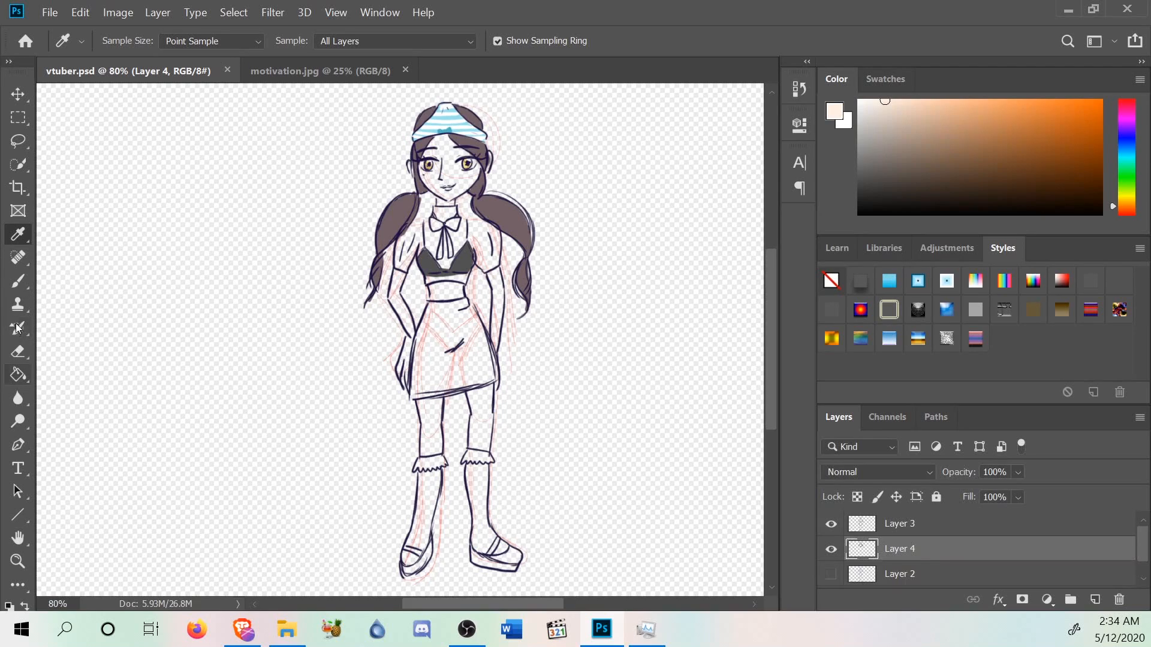
Add a new layer and place it beneath Layer 4.
{"action": "left_click", "coordinate": [31, 285]}
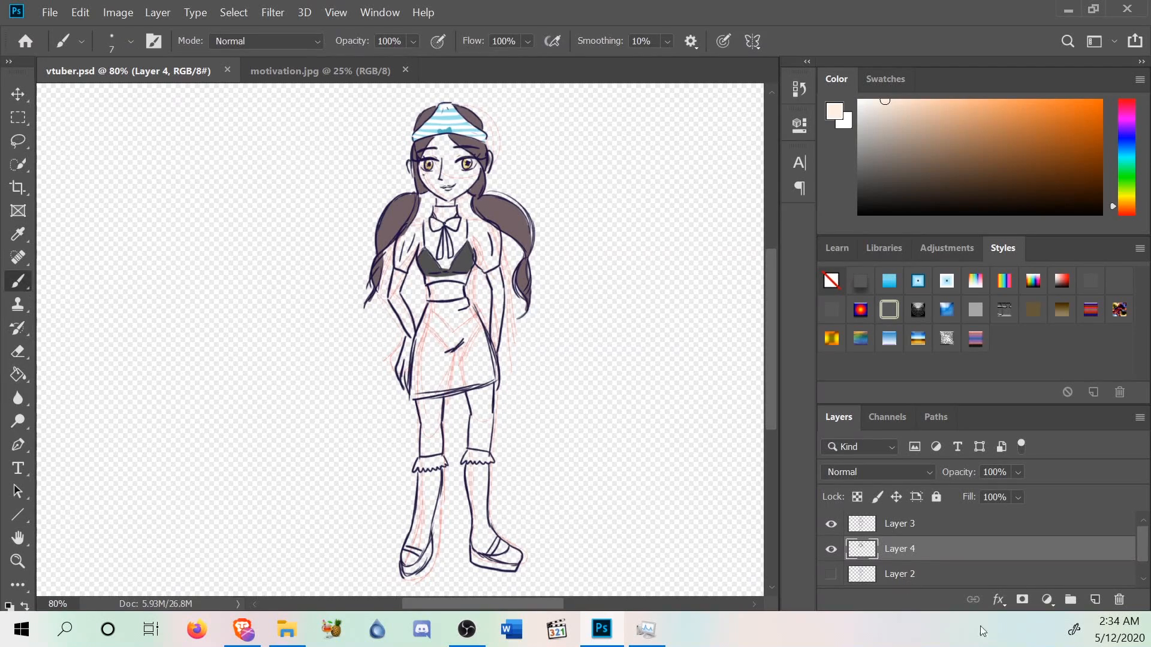
{"action": "left_click", "coordinate": [154, 13]}
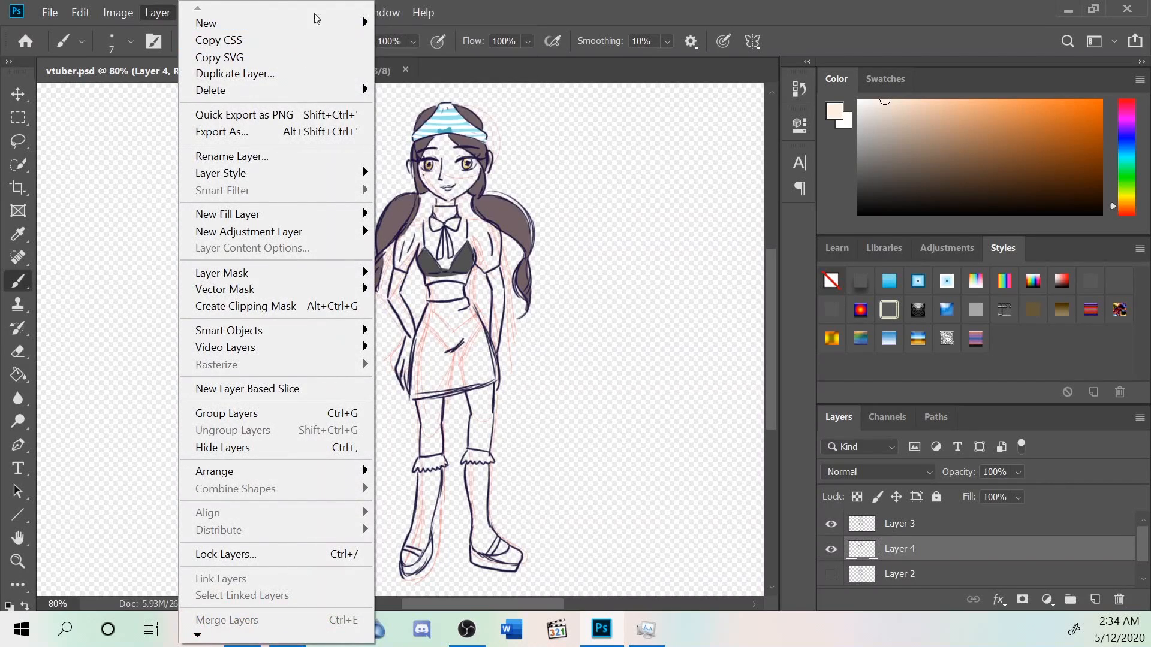
{"action": "mouse_move", "coordinate": [282, 22]}
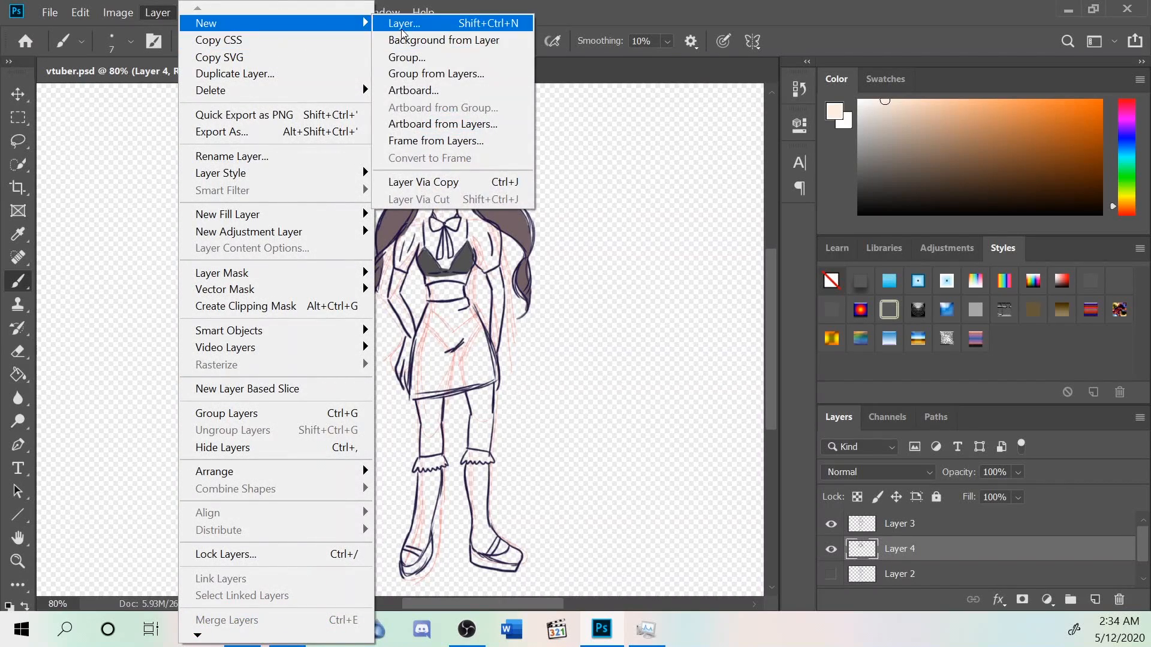
{"action": "left_click", "coordinate": [400, 23]}
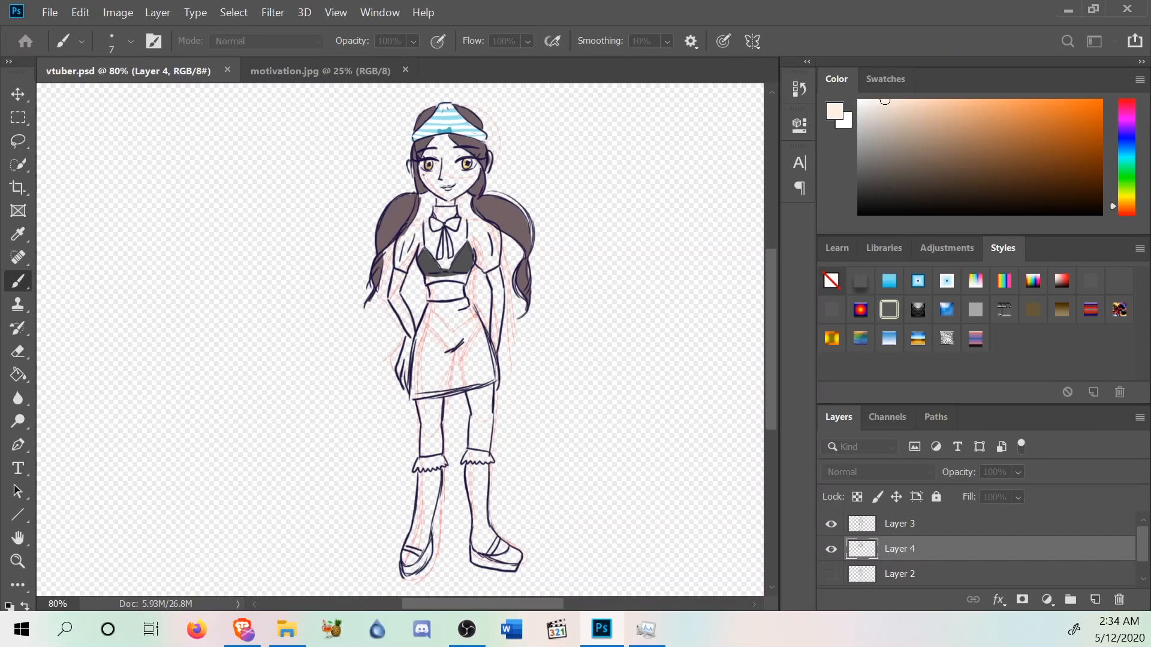
{"action": "key", "text": "Return"}
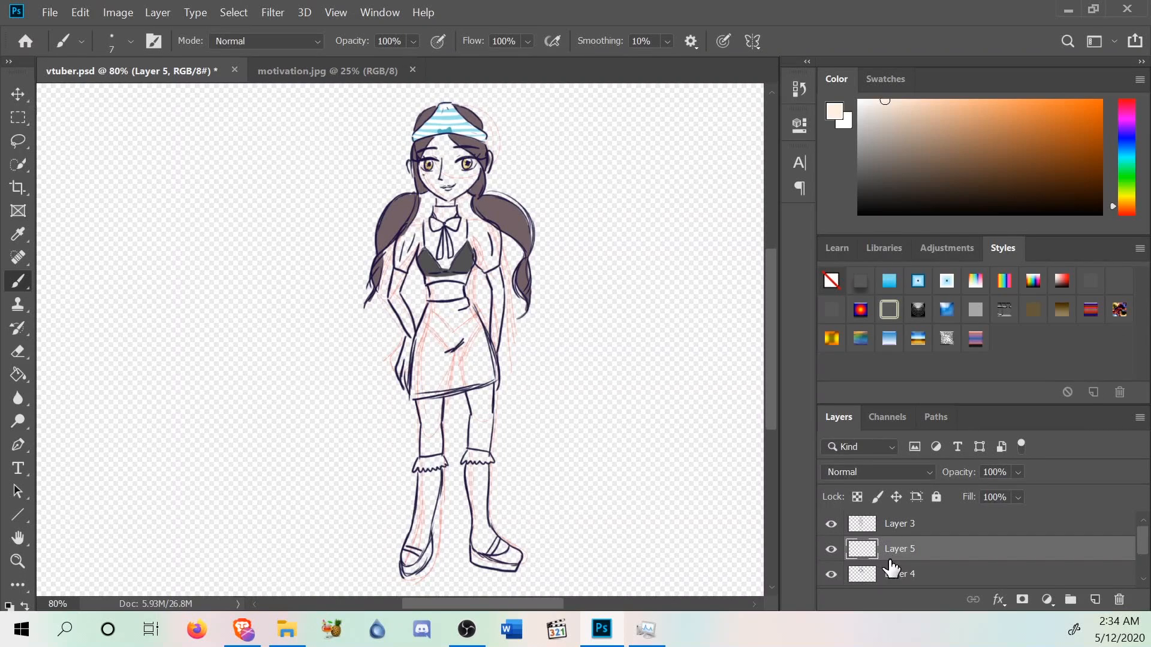
{"action": "left_click_drag", "start_coordinate": [918, 549], "coordinate": [921, 580]}
Set the Brush tool to 25 px with 34% hardness for painting skin on the legs.
{"action": "left_click", "coordinate": [17, 561]}
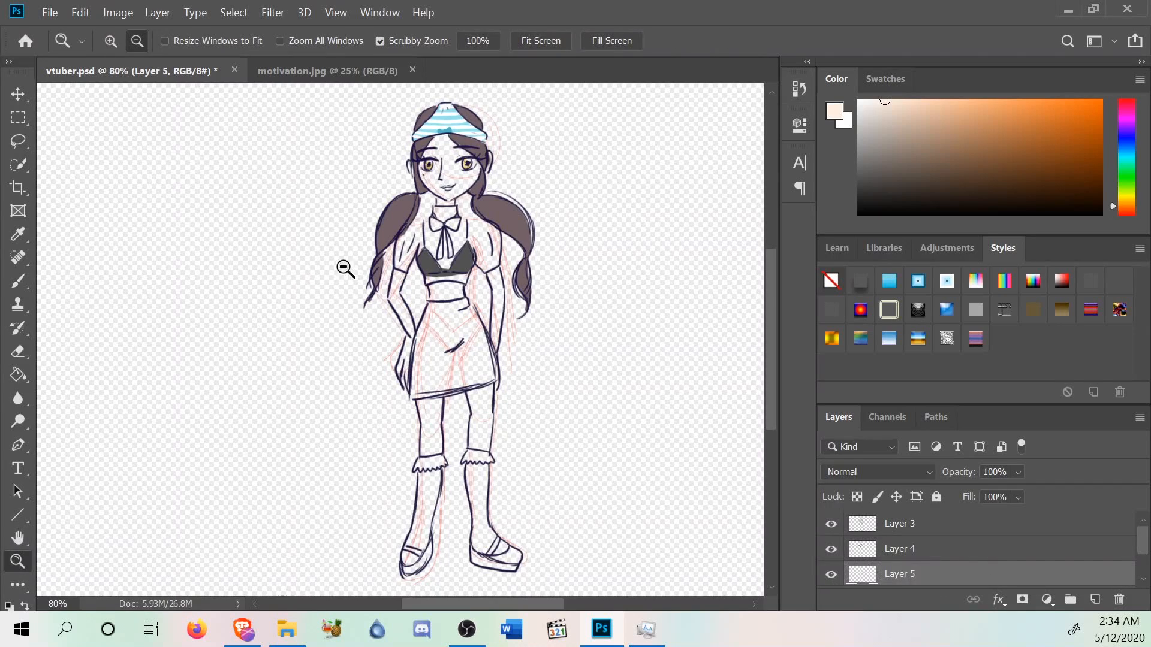
{"action": "right_click", "coordinate": [444, 233]}
{"action": "left_click", "coordinate": [523, 316]}
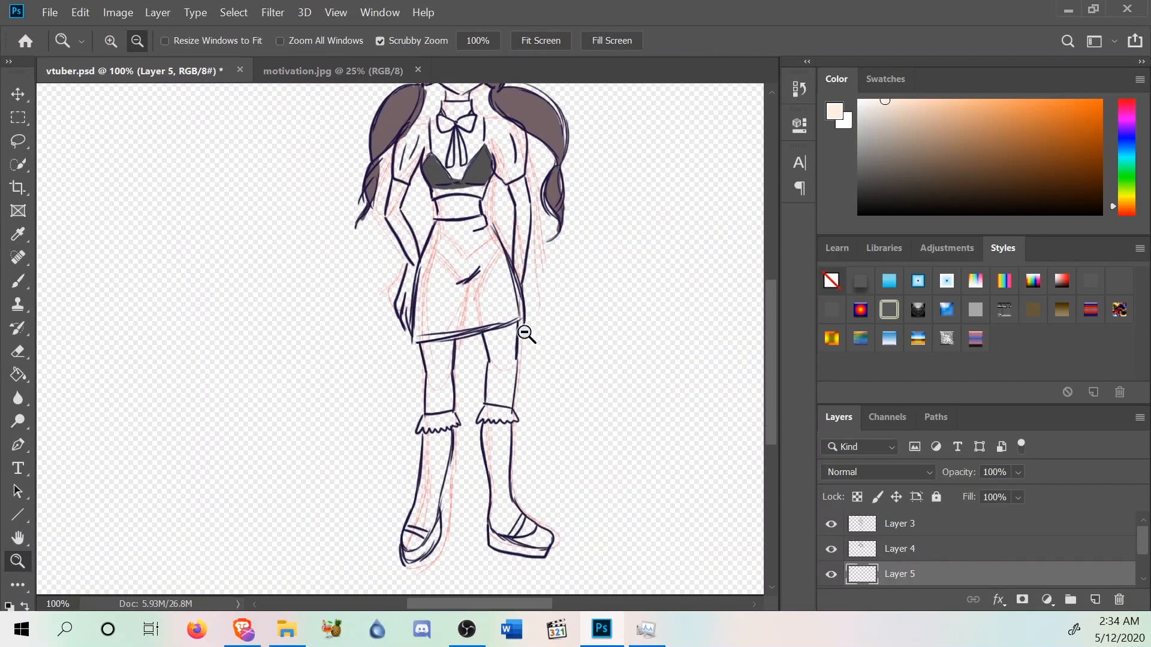
{"action": "right_click", "coordinate": [402, 367]}
{"action": "left_click", "coordinate": [480, 451]}
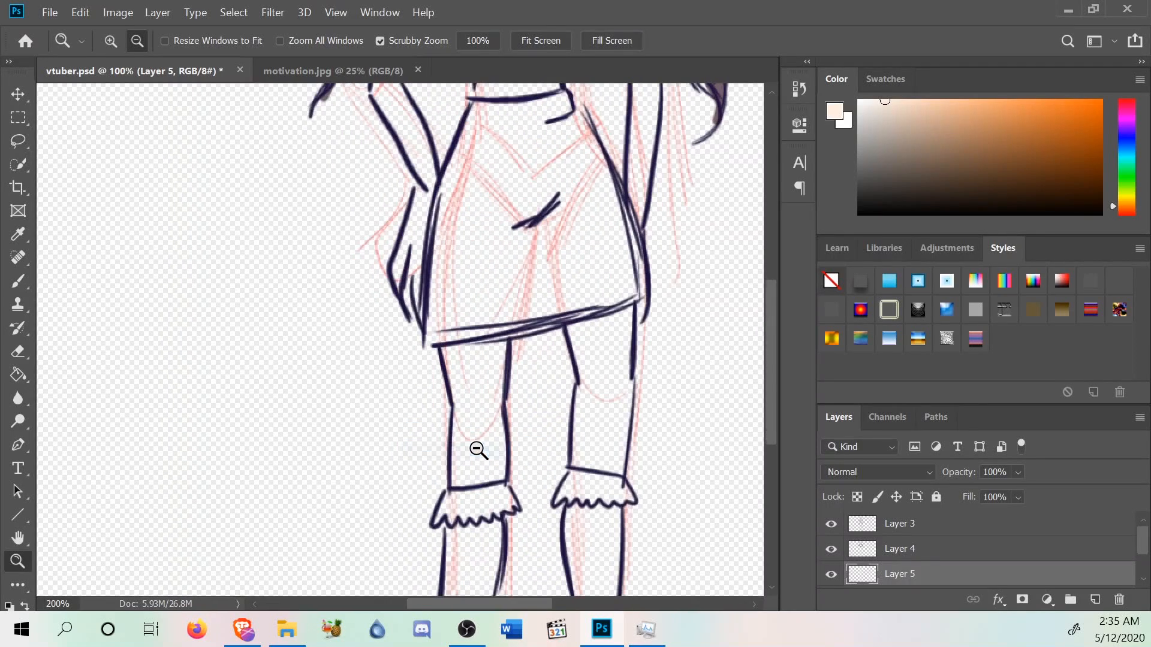
{"action": "left_click", "coordinate": [24, 281]}
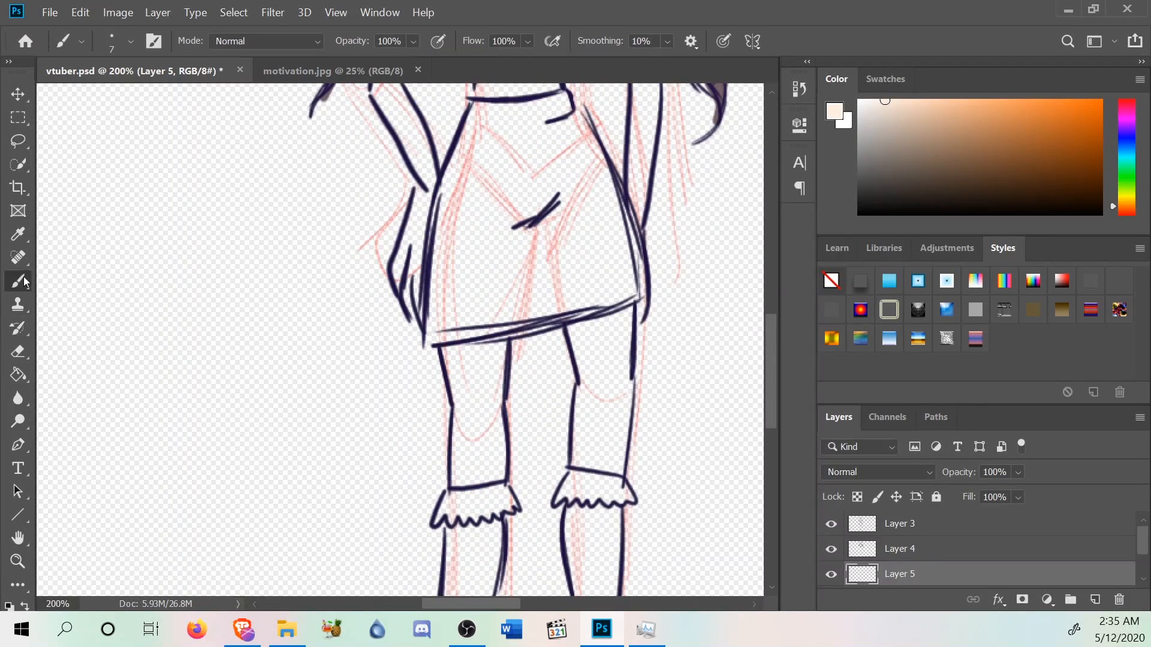
{"action": "left_click", "coordinate": [116, 51]}
{"action": "left_click", "coordinate": [130, 96]}
{"action": "left_click_drag", "start_coordinate": [125, 93], "coordinate": [114, 99]}
{"action": "left_click_drag", "start_coordinate": [163, 141], "coordinate": [140, 141]}
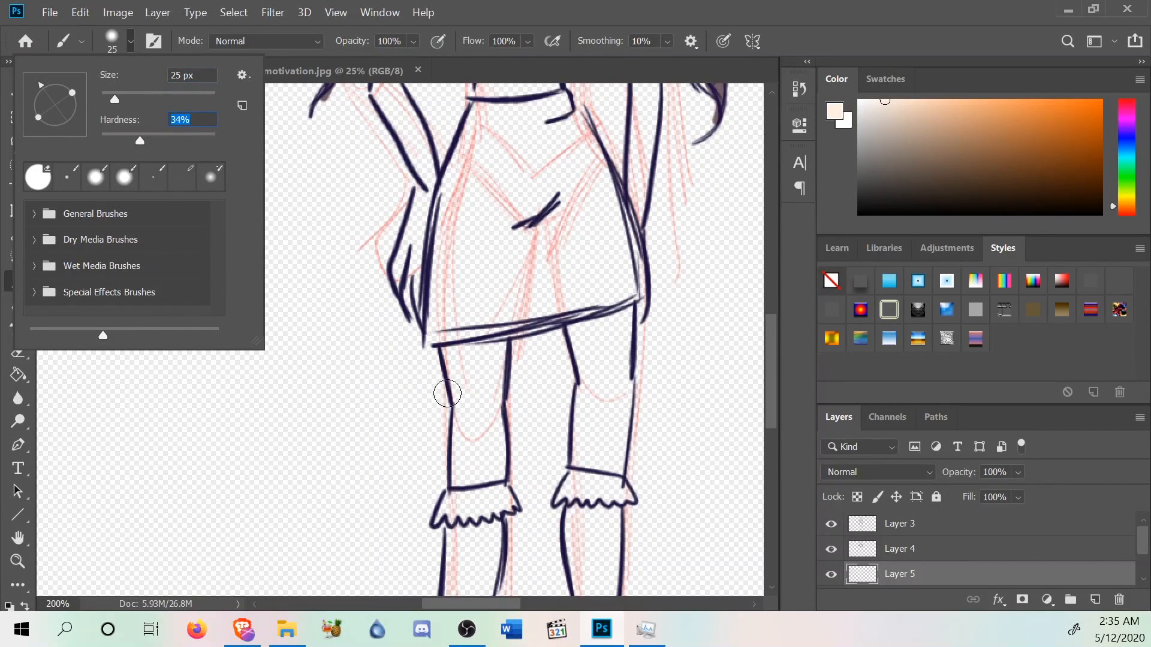
Paint both legs between the skirt hem and the frilled socks with the pale peach skin colour.
{"action": "left_click_drag", "start_coordinate": [481, 471], "coordinate": [488, 367]}
{"action": "mouse_move", "coordinate": [473, 469]}
{"action": "left_mouse_down"}
{"action": "mouse_move", "coordinate": [473, 373]}
{"action": "mouse_move", "coordinate": [470, 439]}
{"action": "mouse_move", "coordinate": [461, 368]}
{"action": "mouse_move", "coordinate": [464, 387]}
{"action": "mouse_move", "coordinate": [449, 368]}
{"action": "mouse_move", "coordinate": [457, 488]}
{"action": "mouse_move", "coordinate": [498, 457]}
{"action": "mouse_move", "coordinate": [495, 426]}
{"action": "mouse_move", "coordinate": [500, 461]}
{"action": "mouse_move", "coordinate": [487, 385]}
{"action": "mouse_move", "coordinate": [499, 468]}
{"action": "mouse_move", "coordinate": [504, 356]}
{"action": "mouse_move", "coordinate": [462, 366]}
{"action": "mouse_move", "coordinate": [457, 350]}
{"action": "mouse_move", "coordinate": [495, 370]}
{"action": "mouse_move", "coordinate": [448, 361]}
{"action": "left_mouse_up"}
{"action": "left_click_drag", "start_coordinate": [606, 432], "coordinate": [619, 355]}
{"action": "mouse_move", "coordinate": [619, 424]}
{"action": "left_mouse_down"}
{"action": "mouse_move", "coordinate": [583, 442]}
{"action": "mouse_move", "coordinate": [586, 373]}
{"action": "mouse_move", "coordinate": [584, 465]}
{"action": "left_mouse_up"}
{"action": "mouse_move", "coordinate": [619, 363]}
{"action": "left_mouse_down"}
{"action": "mouse_move", "coordinate": [615, 388]}
{"action": "mouse_move", "coordinate": [627, 315]}
{"action": "mouse_move", "coordinate": [609, 349]}
{"action": "left_mouse_up"}
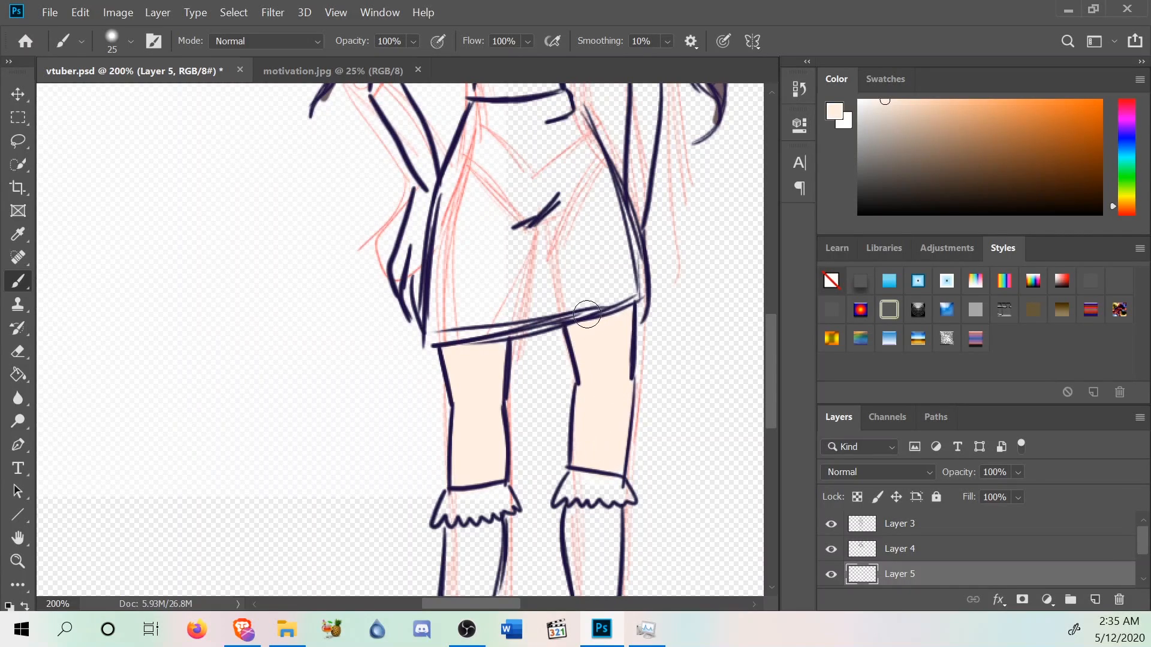
Paint both forearms, the hand beside the skirt and the bare midriff pale peach.
{"action": "scroll", "coordinate": [640, 324], "scroll_direction": "up", "scroll_amount": 5}
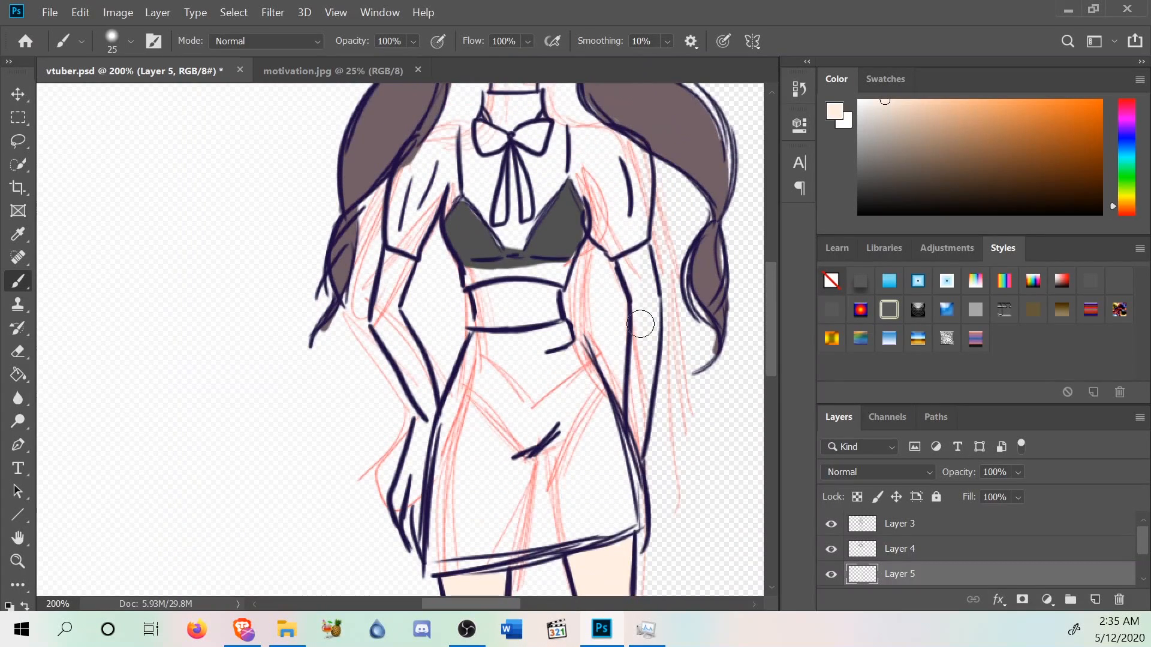
{"action": "mouse_move", "coordinate": [382, 312]}
{"action": "left_mouse_down"}
{"action": "mouse_move", "coordinate": [400, 278]}
{"action": "mouse_move", "coordinate": [391, 315]}
{"action": "mouse_move", "coordinate": [403, 272]}
{"action": "mouse_move", "coordinate": [378, 321]}
{"action": "left_mouse_up"}
{"action": "mouse_move", "coordinate": [403, 261]}
{"action": "left_mouse_down"}
{"action": "mouse_move", "coordinate": [384, 316]}
{"action": "mouse_move", "coordinate": [389, 294]}
{"action": "mouse_move", "coordinate": [425, 399]}
{"action": "mouse_move", "coordinate": [381, 317]}
{"action": "mouse_move", "coordinate": [425, 399]}
{"action": "mouse_move", "coordinate": [404, 338]}
{"action": "left_mouse_up"}
{"action": "mouse_move", "coordinate": [425, 450]}
{"action": "left_mouse_down"}
{"action": "mouse_move", "coordinate": [397, 520]}
{"action": "mouse_move", "coordinate": [410, 547]}
{"action": "left_mouse_up"}
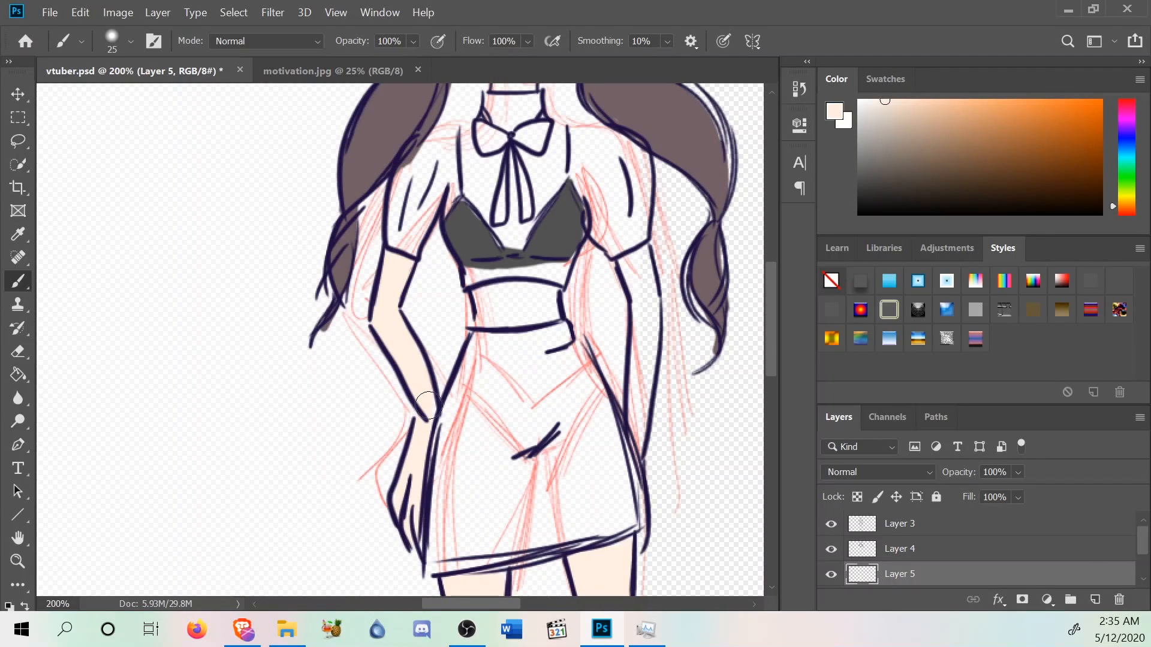
{"action": "mouse_move", "coordinate": [641, 444]}
{"action": "left_mouse_down"}
{"action": "mouse_move", "coordinate": [655, 342]}
{"action": "mouse_move", "coordinate": [635, 428]}
{"action": "mouse_move", "coordinate": [641, 316]}
{"action": "mouse_move", "coordinate": [635, 335]}
{"action": "mouse_move", "coordinate": [651, 320]}
{"action": "mouse_move", "coordinate": [621, 261]}
{"action": "mouse_move", "coordinate": [633, 285]}
{"action": "left_mouse_up"}
{"action": "mouse_move", "coordinate": [519, 312]}
{"action": "left_mouse_down"}
{"action": "mouse_move", "coordinate": [547, 301]}
{"action": "mouse_move", "coordinate": [482, 300]}
{"action": "mouse_move", "coordinate": [502, 291]}
{"action": "mouse_move", "coordinate": [483, 309]}
{"action": "mouse_move", "coordinate": [516, 321]}
{"action": "mouse_move", "coordinate": [483, 323]}
{"action": "mouse_move", "coordinate": [546, 313]}
{"action": "left_mouse_up"}
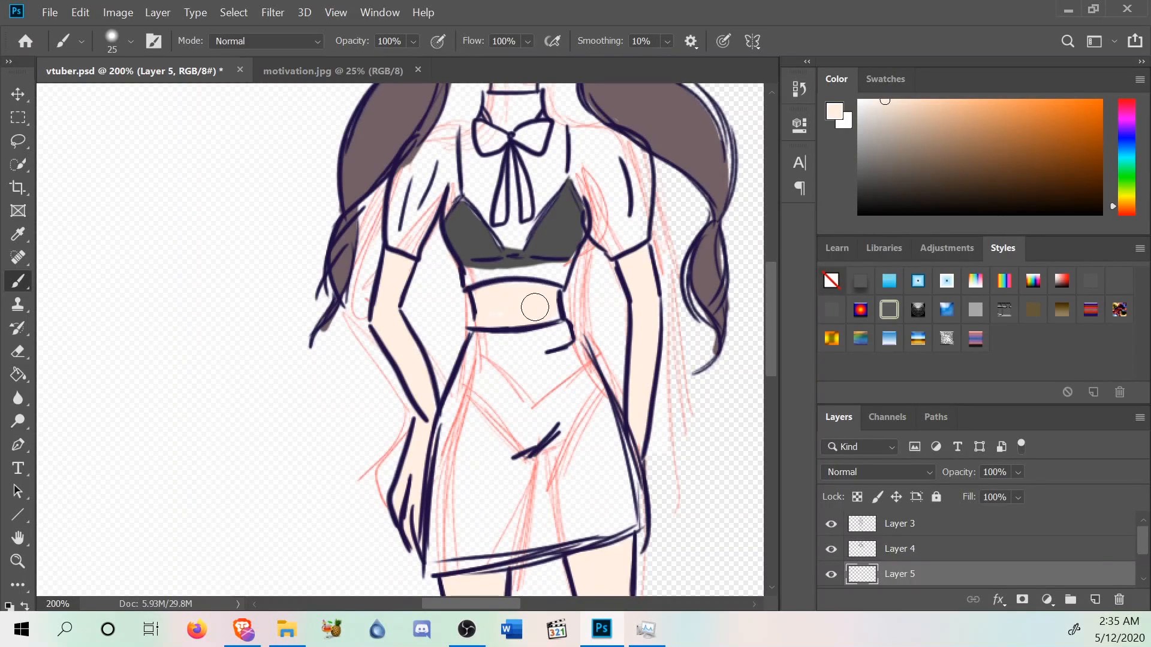
Fill the girl's face and the area under her chin with the pale peach skin colour.
{"action": "scroll", "coordinate": [616, 463], "scroll_direction": "up", "scroll_amount": 5}
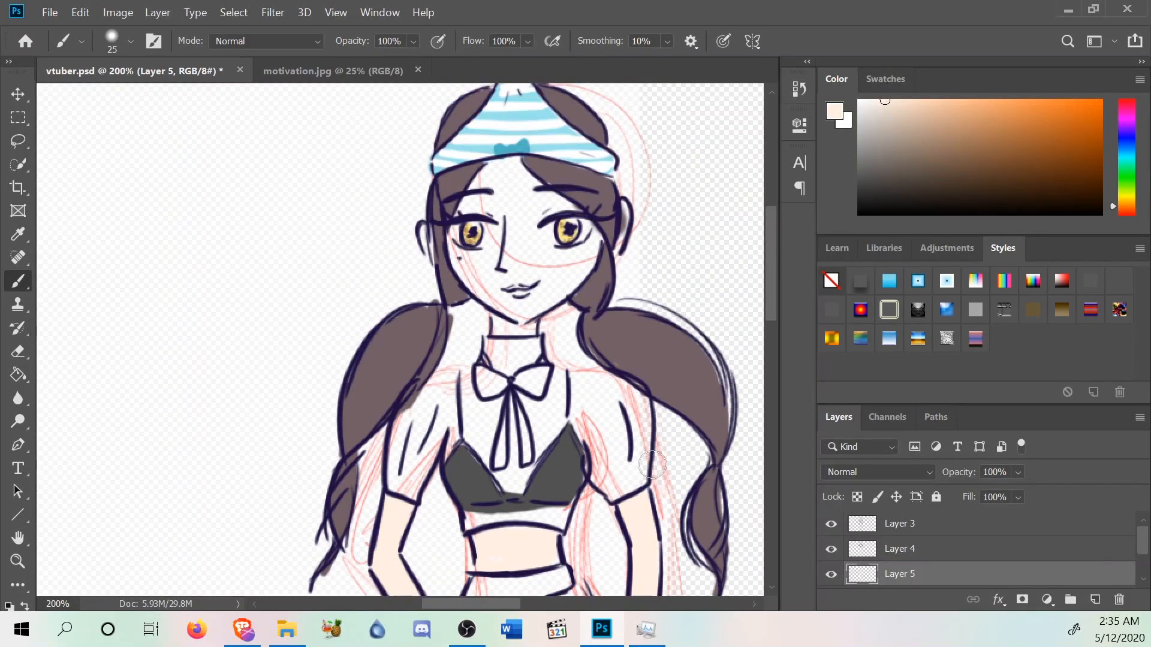
{"action": "mouse_move", "coordinate": [516, 323]}
{"action": "left_mouse_down"}
{"action": "mouse_move", "coordinate": [544, 302]}
{"action": "mouse_move", "coordinate": [530, 313]}
{"action": "mouse_move", "coordinate": [541, 277]}
{"action": "mouse_move", "coordinate": [499, 292]}
{"action": "mouse_move", "coordinate": [520, 216]}
{"action": "mouse_move", "coordinate": [517, 199]}
{"action": "mouse_move", "coordinate": [494, 226]}
{"action": "mouse_move", "coordinate": [509, 177]}
{"action": "mouse_move", "coordinate": [474, 209]}
{"action": "mouse_move", "coordinate": [480, 180]}
{"action": "left_mouse_up"}
{"action": "mouse_move", "coordinate": [529, 220]}
{"action": "left_mouse_down"}
{"action": "mouse_move", "coordinate": [554, 204]}
{"action": "mouse_move", "coordinate": [515, 175]}
{"action": "mouse_move", "coordinate": [527, 282]}
{"action": "mouse_move", "coordinate": [553, 268]}
{"action": "mouse_move", "coordinate": [529, 285]}
{"action": "mouse_move", "coordinate": [579, 269]}
{"action": "mouse_move", "coordinate": [558, 297]}
{"action": "left_mouse_up"}
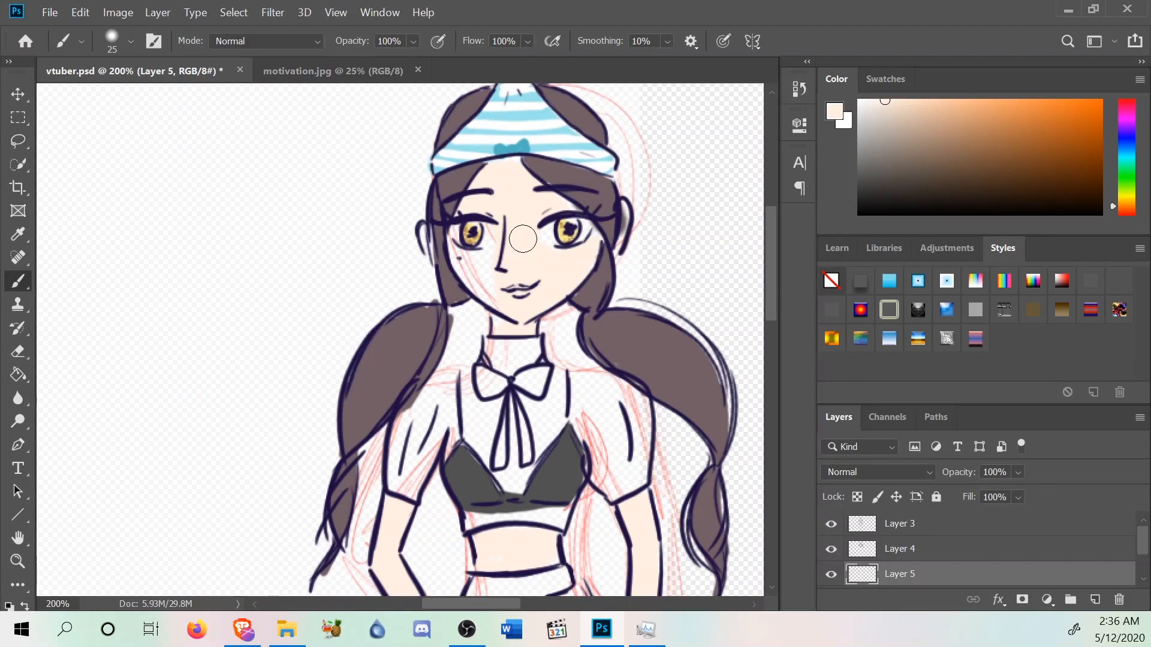
{"action": "mouse_move", "coordinate": [482, 287]}
{"action": "left_mouse_down"}
{"action": "mouse_move", "coordinate": [471, 275]}
{"action": "mouse_move", "coordinate": [491, 256]}
{"action": "left_mouse_up"}
{"action": "mouse_move", "coordinate": [506, 317]}
{"action": "left_mouse_down"}
{"action": "mouse_move", "coordinate": [496, 320]}
{"action": "mouse_move", "coordinate": [519, 316]}
{"action": "left_mouse_up"}
Paint the puffed sleeves, neck, chest and the strip beneath the dark bra pale peach.
{"action": "scroll", "coordinate": [663, 372], "scroll_direction": "down", "scroll_amount": 7}
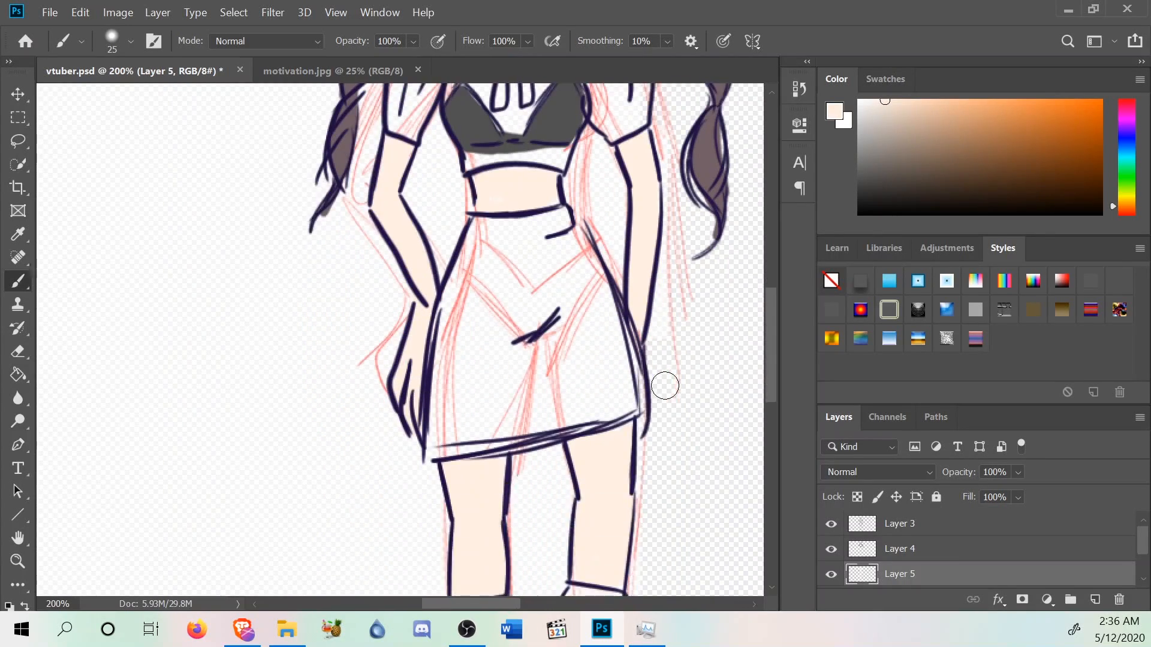
{"action": "scroll", "coordinate": [666, 381], "scroll_direction": "up", "scroll_amount": 4}
{"action": "scroll", "coordinate": [666, 381], "scroll_direction": "up", "scroll_amount": 4}
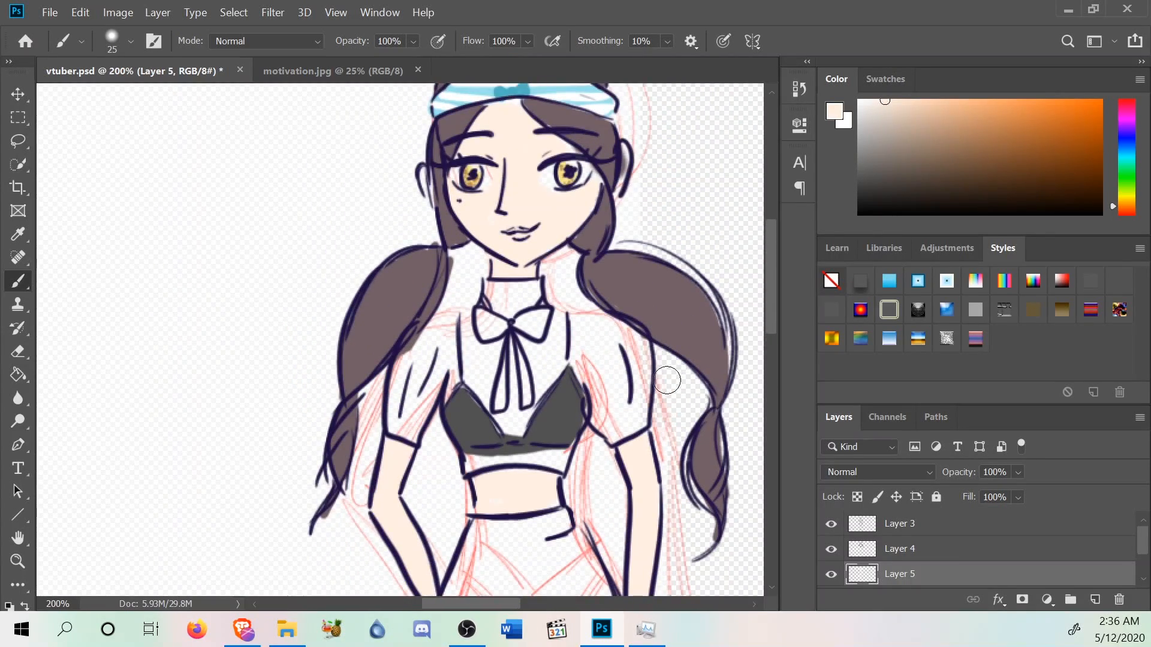
{"action": "mouse_move", "coordinate": [444, 364]}
{"action": "left_mouse_down"}
{"action": "mouse_move", "coordinate": [402, 453]}
{"action": "mouse_move", "coordinate": [442, 362]}
{"action": "mouse_move", "coordinate": [411, 420]}
{"action": "mouse_move", "coordinate": [438, 339]}
{"action": "mouse_move", "coordinate": [403, 415]}
{"action": "left_mouse_up"}
{"action": "mouse_move", "coordinate": [420, 342]}
{"action": "left_mouse_down"}
{"action": "mouse_move", "coordinate": [430, 327]}
{"action": "mouse_move", "coordinate": [452, 386]}
{"action": "mouse_move", "coordinate": [434, 377]}
{"action": "mouse_move", "coordinate": [431, 340]}
{"action": "left_mouse_up"}
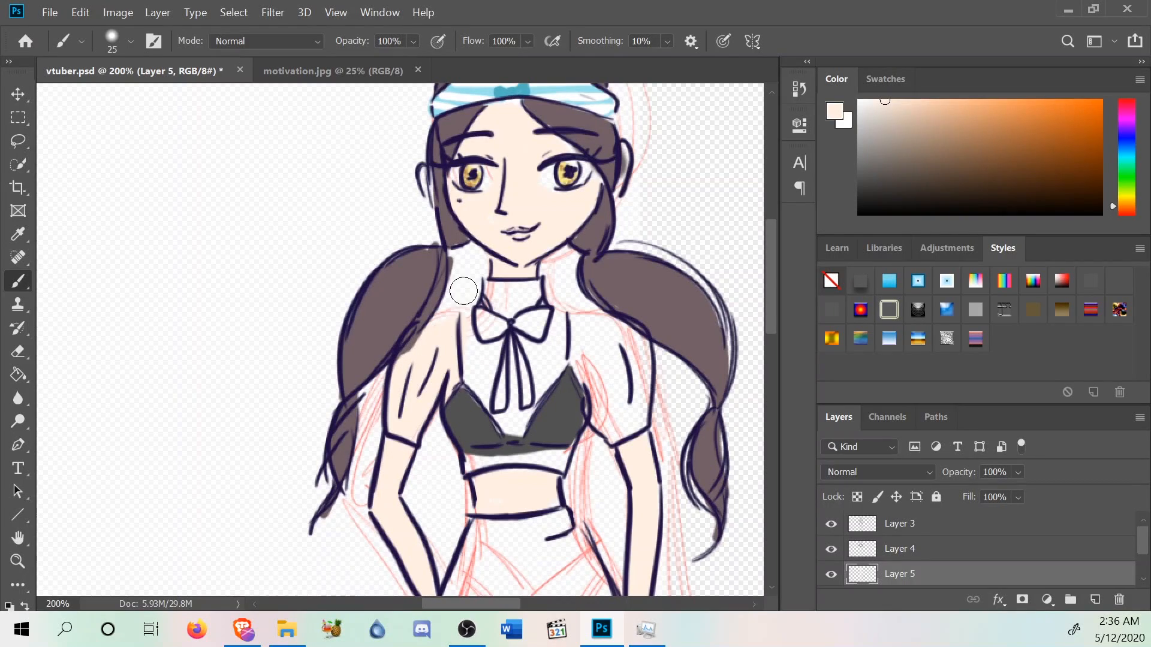
{"action": "mouse_move", "coordinate": [518, 304]}
{"action": "left_mouse_down"}
{"action": "mouse_move", "coordinate": [531, 298]}
{"action": "mouse_move", "coordinate": [510, 308]}
{"action": "mouse_move", "coordinate": [480, 296]}
{"action": "left_mouse_up"}
{"action": "left_click_drag", "start_coordinate": [468, 382], "coordinate": [465, 353]}
{"action": "mouse_move", "coordinate": [509, 439]}
{"action": "left_mouse_down"}
{"action": "mouse_move", "coordinate": [516, 389]}
{"action": "mouse_move", "coordinate": [512, 401]}
{"action": "mouse_move", "coordinate": [552, 379]}
{"action": "mouse_move", "coordinate": [560, 340]}
{"action": "mouse_move", "coordinate": [534, 366]}
{"action": "mouse_move", "coordinate": [553, 332]}
{"action": "left_mouse_up"}
{"action": "mouse_move", "coordinate": [607, 382]}
{"action": "left_mouse_down"}
{"action": "mouse_move", "coordinate": [611, 437]}
{"action": "mouse_move", "coordinate": [629, 433]}
{"action": "mouse_move", "coordinate": [642, 390]}
{"action": "mouse_move", "coordinate": [624, 382]}
{"action": "mouse_move", "coordinate": [593, 407]}
{"action": "mouse_move", "coordinate": [609, 336]}
{"action": "mouse_move", "coordinate": [594, 324]}
{"action": "mouse_move", "coordinate": [564, 348]}
{"action": "mouse_move", "coordinate": [561, 330]}
{"action": "mouse_move", "coordinate": [580, 320]}
{"action": "mouse_move", "coordinate": [625, 334]}
{"action": "mouse_move", "coordinate": [638, 352]}
{"action": "mouse_move", "coordinate": [638, 409]}
{"action": "left_mouse_up"}
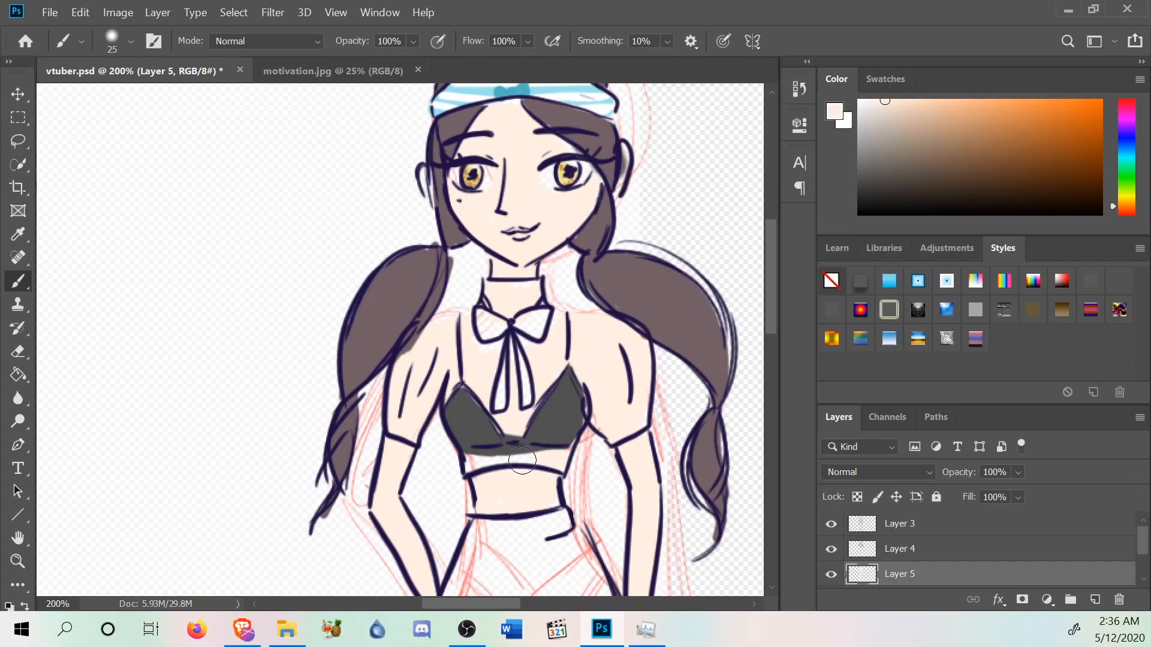
{"action": "left_click_drag", "start_coordinate": [479, 462], "coordinate": [462, 461]}
Add another new layer and place it between Layer 3 and Layer 4.
{"action": "right_click", "coordinate": [921, 574]}
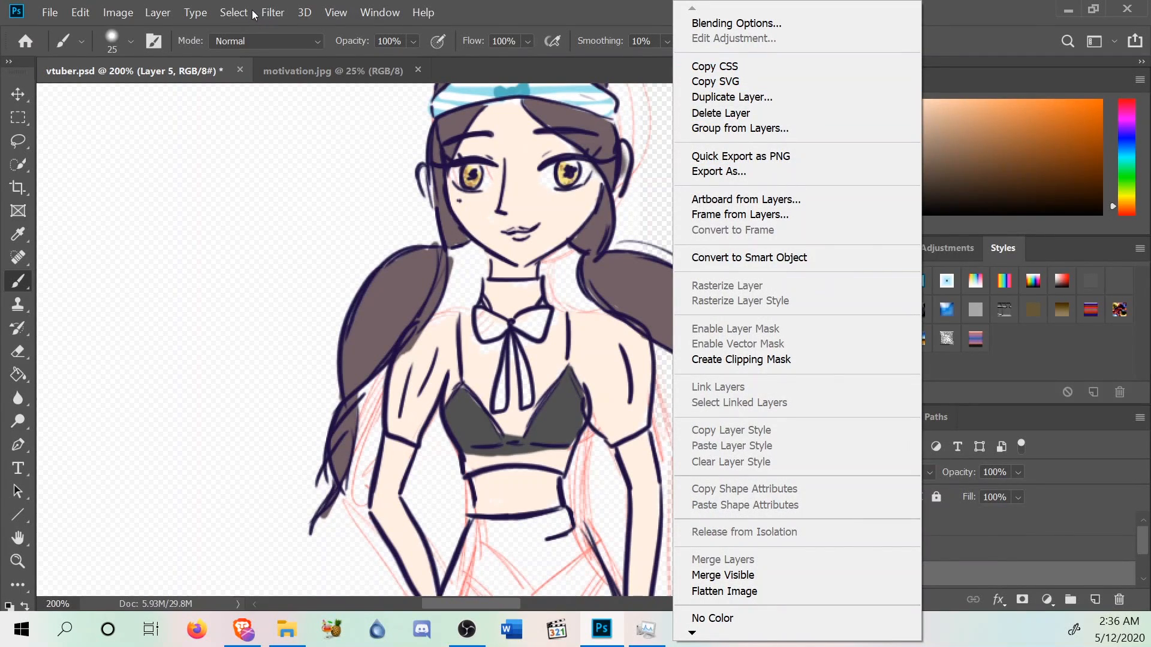
{"action": "left_click", "coordinate": [150, 12]}
{"action": "left_click", "coordinate": [153, 12]}
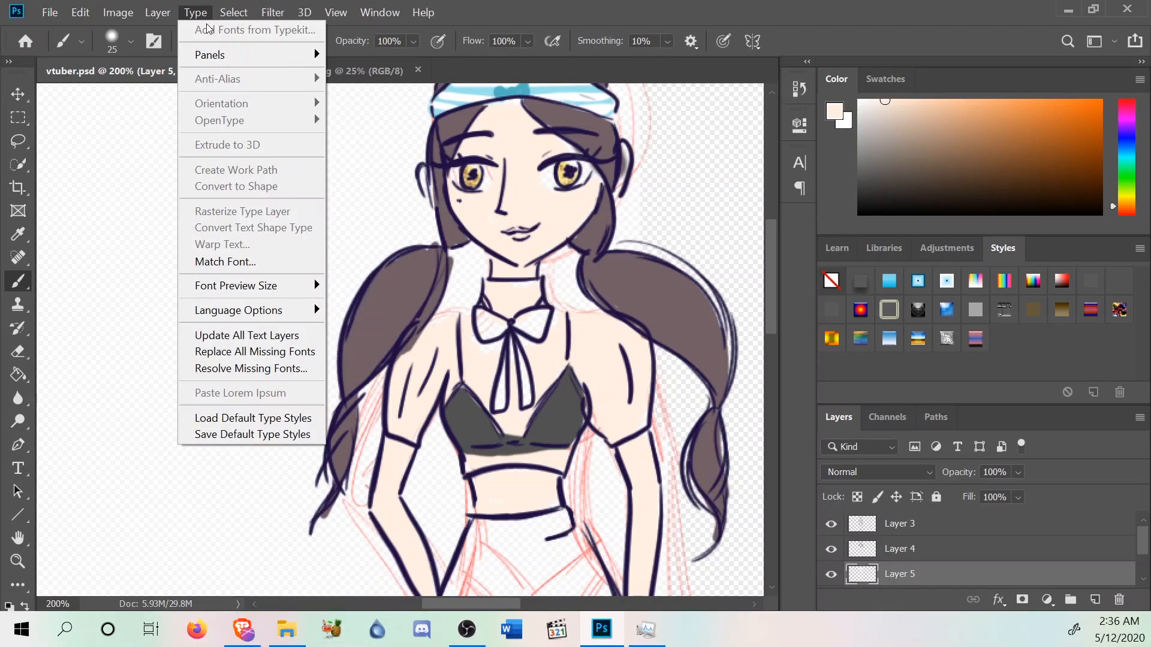
{"action": "mouse_move", "coordinate": [209, 25]}
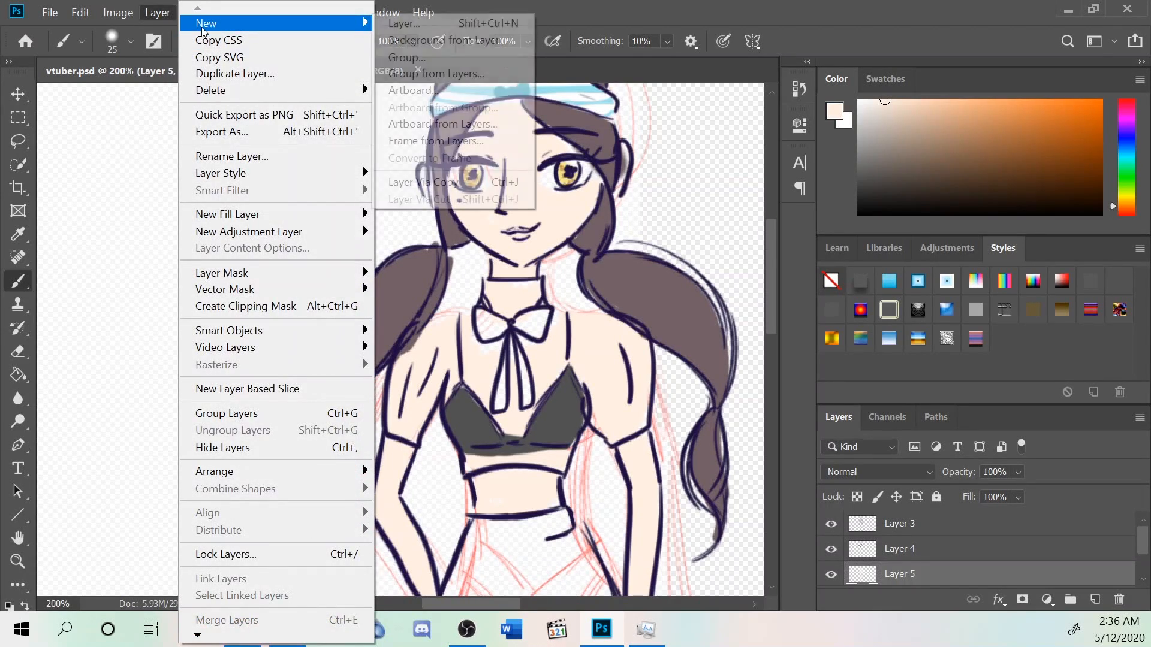
{"action": "left_click", "coordinate": [395, 25]}
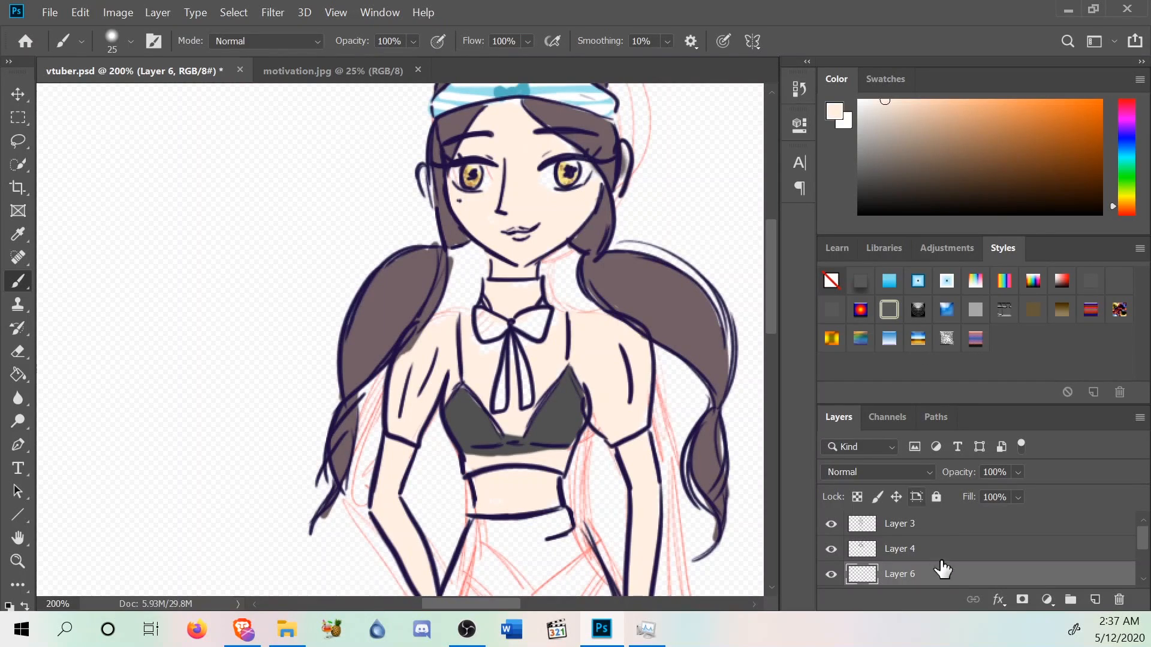
{"action": "left_click_drag", "start_coordinate": [937, 579], "coordinate": [931, 545]}
Try light grey at 53% layer opacity over the right sleeve and chest, and undo the stroke.
{"action": "left_click", "coordinate": [889, 105]}
{"action": "left_click", "coordinate": [867, 114]}
{"action": "left_click", "coordinate": [861, 101]}
{"action": "left_click", "coordinate": [858, 125]}
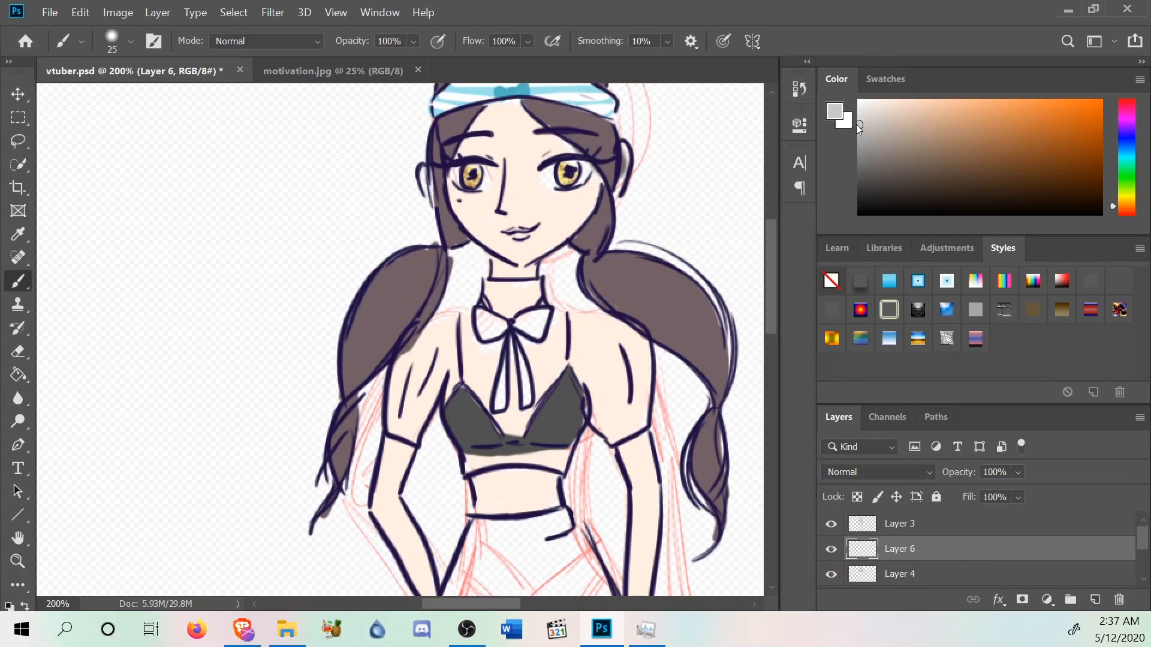
{"action": "left_click", "coordinate": [865, 115]}
{"action": "mouse_move", "coordinate": [870, 109]}
{"action": "left_mouse_down"}
{"action": "mouse_move", "coordinate": [870, 168]}
{"action": "mouse_move", "coordinate": [823, 93]}
{"action": "left_mouse_up"}
{"action": "mouse_move", "coordinate": [869, 145]}
{"action": "left_mouse_down"}
{"action": "mouse_move", "coordinate": [851, 129]}
{"action": "mouse_move", "coordinate": [859, 118]}
{"action": "left_mouse_up"}
{"action": "left_click", "coordinate": [1018, 472]}
{"action": "left_click", "coordinate": [1012, 490]}
{"action": "mouse_move", "coordinate": [595, 391]}
{"action": "left_mouse_down"}
{"action": "mouse_move", "coordinate": [602, 362]}
{"action": "mouse_move", "coordinate": [619, 389]}
{"action": "mouse_move", "coordinate": [621, 350]}
{"action": "mouse_move", "coordinate": [634, 385]}
{"action": "mouse_move", "coordinate": [638, 335]}
{"action": "mouse_move", "coordinate": [602, 360]}
{"action": "mouse_move", "coordinate": [585, 334]}
{"action": "mouse_move", "coordinate": [581, 371]}
{"action": "mouse_move", "coordinate": [575, 332]}
{"action": "mouse_move", "coordinate": [570, 419]}
{"action": "mouse_move", "coordinate": [566, 372]}
{"action": "mouse_move", "coordinate": [541, 446]}
{"action": "mouse_move", "coordinate": [556, 385]}
{"action": "mouse_move", "coordinate": [533, 429]}
{"action": "mouse_move", "coordinate": [567, 326]}
{"action": "mouse_move", "coordinate": [540, 407]}
{"action": "mouse_move", "coordinate": [563, 345]}
{"action": "mouse_move", "coordinate": [577, 426]}
{"action": "mouse_move", "coordinate": [609, 378]}
{"action": "mouse_move", "coordinate": [636, 404]}
{"action": "left_mouse_up"}
{"action": "left_click", "coordinate": [81, 13]}
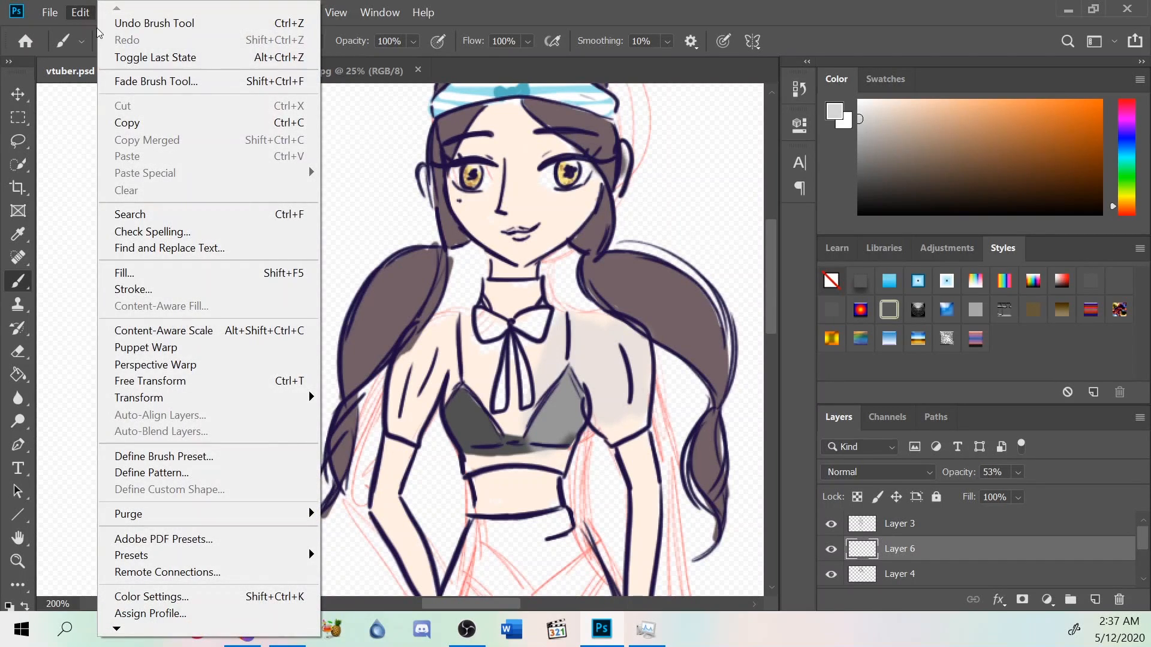
{"action": "left_click", "coordinate": [108, 29]}
Test a paler grey on the right sleeve, undo it and switch the paint colour to white.
{"action": "left_click_drag", "start_coordinate": [862, 116], "coordinate": [858, 107]}
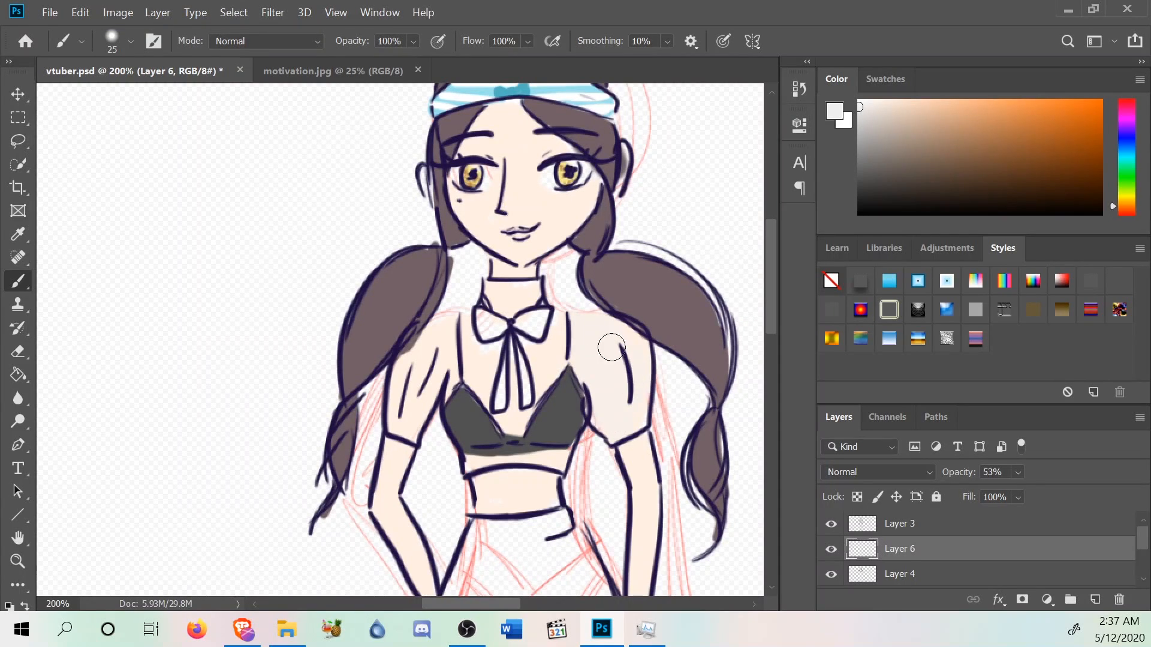
{"action": "left_click", "coordinate": [80, 12]}
{"action": "left_click", "coordinate": [103, 22]}
{"action": "left_click", "coordinate": [860, 101]}
Try white over the right sleeve and blouse front at 53% layer opacity, and undo back to full opacity.
{"action": "mouse_move", "coordinate": [603, 415]}
{"action": "left_mouse_down"}
{"action": "mouse_move", "coordinate": [612, 360]}
{"action": "mouse_move", "coordinate": [626, 429]}
{"action": "mouse_move", "coordinate": [632, 341]}
{"action": "mouse_move", "coordinate": [608, 348]}
{"action": "mouse_move", "coordinate": [595, 382]}
{"action": "mouse_move", "coordinate": [583, 322]}
{"action": "mouse_move", "coordinate": [620, 343]}
{"action": "mouse_move", "coordinate": [589, 355]}
{"action": "mouse_move", "coordinate": [579, 344]}
{"action": "mouse_move", "coordinate": [537, 386]}
{"action": "mouse_move", "coordinate": [547, 360]}
{"action": "left_mouse_up"}
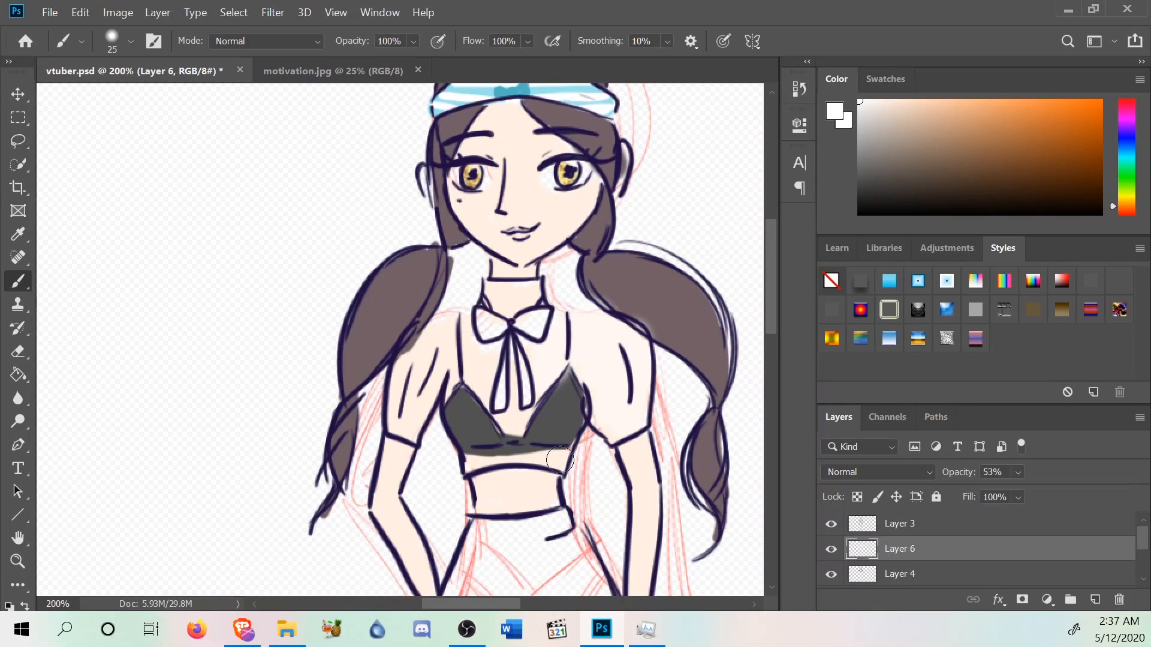
{"action": "mouse_move", "coordinate": [541, 464]}
{"action": "left_mouse_down"}
{"action": "mouse_move", "coordinate": [471, 464]}
{"action": "mouse_move", "coordinate": [475, 408]}
{"action": "mouse_move", "coordinate": [514, 409]}
{"action": "mouse_move", "coordinate": [508, 417]}
{"action": "mouse_move", "coordinate": [474, 375]}
{"action": "left_mouse_up"}
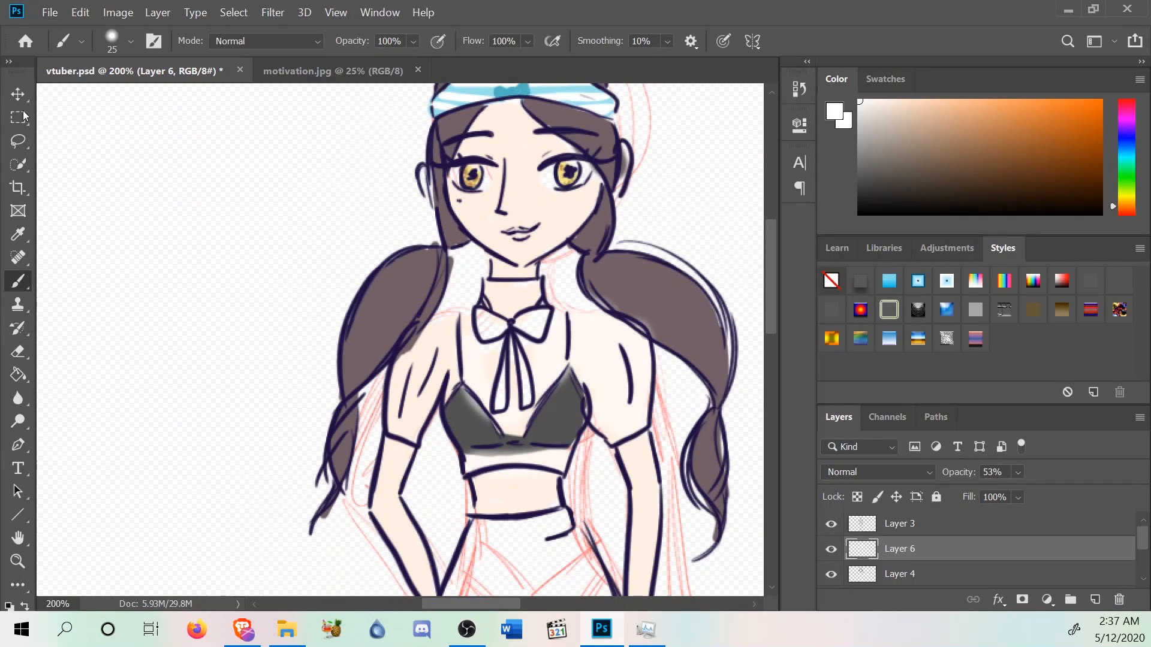
{"action": "left_click", "coordinate": [79, 15]}
{"action": "left_click", "coordinate": [83, 40]}
{"action": "left_click", "coordinate": [82, 15]}
{"action": "left_click", "coordinate": [109, 23]}
{"action": "left_click", "coordinate": [82, 14]}
{"action": "left_click", "coordinate": [90, 21]}
{"action": "left_click", "coordinate": [81, 13]}
{"action": "left_click", "coordinate": [90, 21]}
{"action": "left_click", "coordinate": [81, 13]}
{"action": "left_click", "coordinate": [90, 21]}
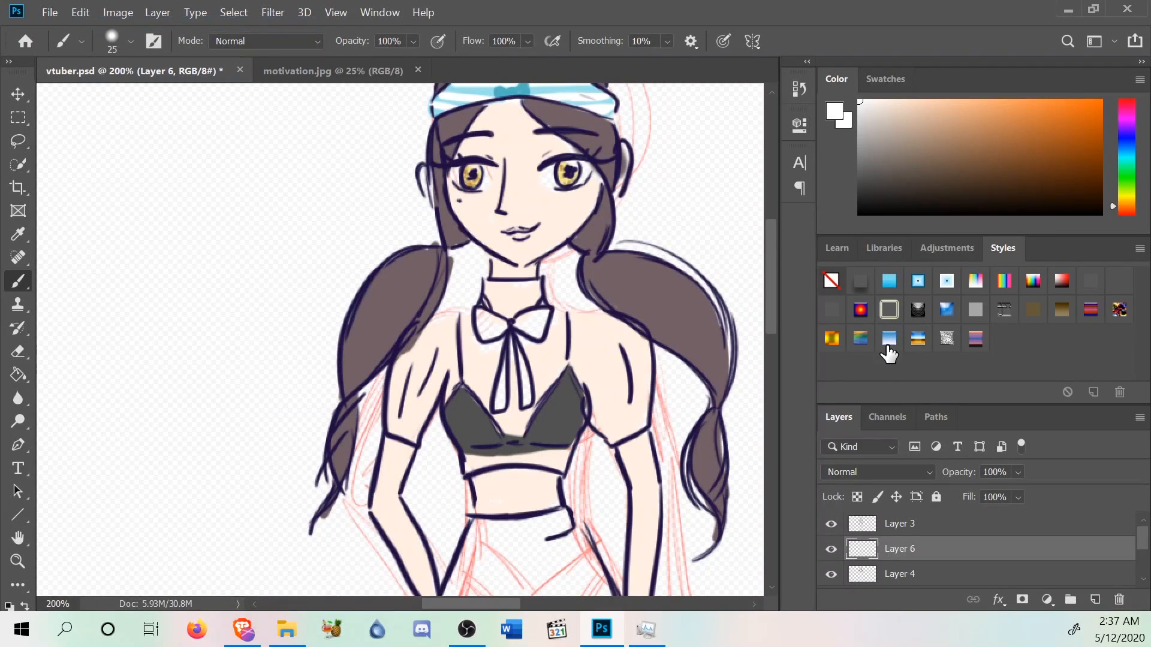
Try white on the right sleeve again with other layer opacity settings, and undo the strokes.
{"action": "left_click", "coordinate": [1018, 473]}
{"action": "left_click", "coordinate": [937, 558]}
{"action": "mouse_move", "coordinate": [589, 296]}
{"action": "left_mouse_down"}
{"action": "mouse_move", "coordinate": [603, 352]}
{"action": "mouse_move", "coordinate": [570, 351]}
{"action": "left_mouse_up"}
{"action": "left_click", "coordinate": [81, 12]}
{"action": "left_click", "coordinate": [155, 24]}
{"action": "left_click", "coordinate": [1012, 474]}
{"action": "left_click", "coordinate": [604, 411]}
{"action": "left_click", "coordinate": [81, 12]}
{"action": "left_click", "coordinate": [963, 296]}
Set Layer 6's opacity to 79%, test a white stroke on the right sleeve and undo it.
{"action": "left_click", "coordinate": [1017, 473]}
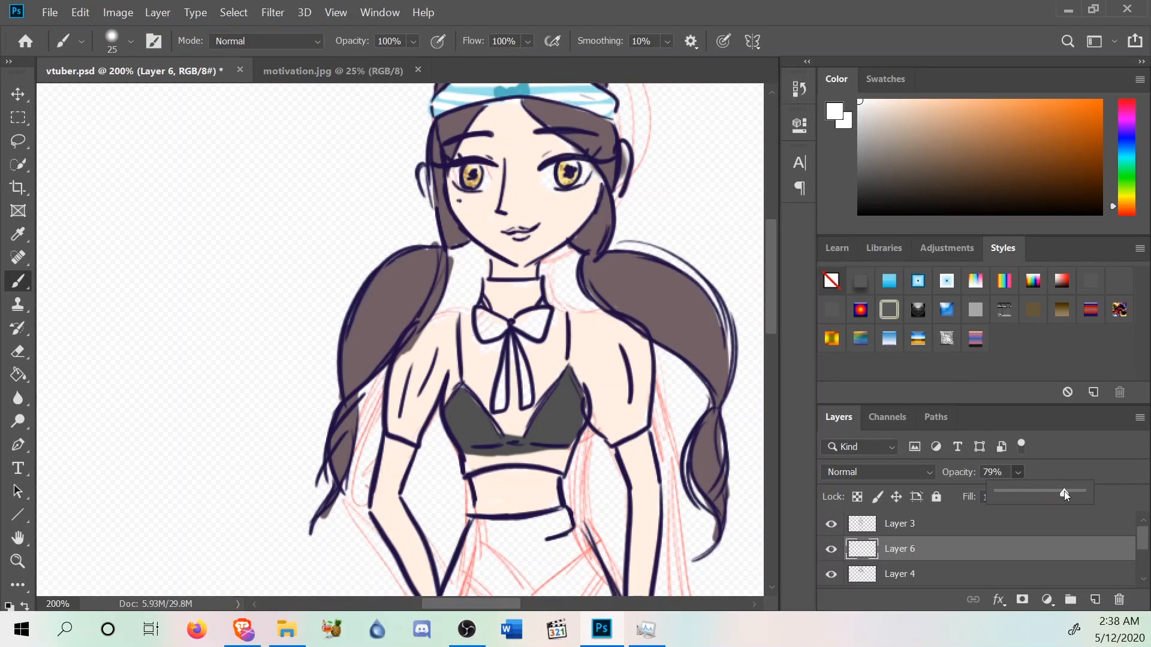
{"action": "left_click", "coordinate": [606, 372]}
{"action": "mouse_move", "coordinate": [606, 372]}
{"action": "left_mouse_down"}
{"action": "mouse_move", "coordinate": [608, 331]}
{"action": "mouse_move", "coordinate": [611, 394]}
{"action": "mouse_move", "coordinate": [620, 348]}
{"action": "mouse_move", "coordinate": [629, 396]}
{"action": "mouse_move", "coordinate": [638, 316]}
{"action": "left_mouse_up"}
{"action": "left_click", "coordinate": [87, 13]}
{"action": "left_click", "coordinate": [120, 24]}
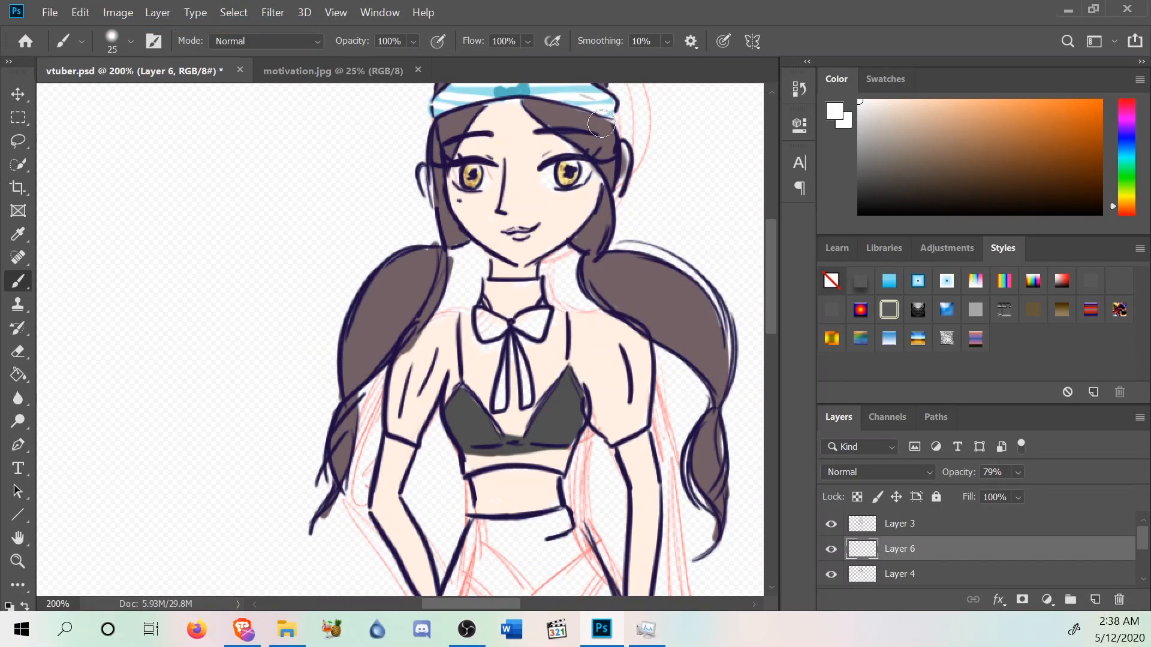
Try painting the left sleeve white at 79% layer opacity, and undo the stroke.
{"action": "left_click_drag", "start_coordinate": [445, 374], "coordinate": [428, 403]}
{"action": "mouse_move", "coordinate": [411, 365]}
{"action": "left_mouse_down"}
{"action": "mouse_move", "coordinate": [430, 381]}
{"action": "mouse_move", "coordinate": [444, 351]}
{"action": "mouse_move", "coordinate": [413, 373]}
{"action": "mouse_move", "coordinate": [450, 352]}
{"action": "mouse_move", "coordinate": [452, 399]}
{"action": "mouse_move", "coordinate": [433, 335]}
{"action": "left_mouse_up"}
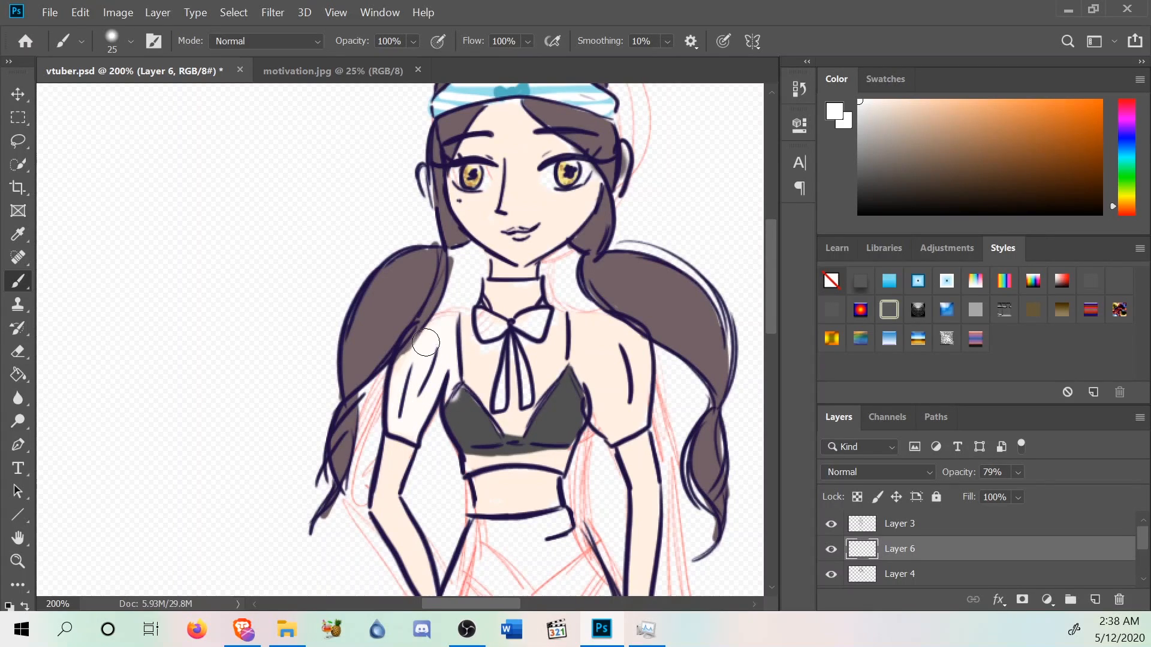
{"action": "left_click", "coordinate": [80, 12]}
{"action": "left_click", "coordinate": [111, 28]}
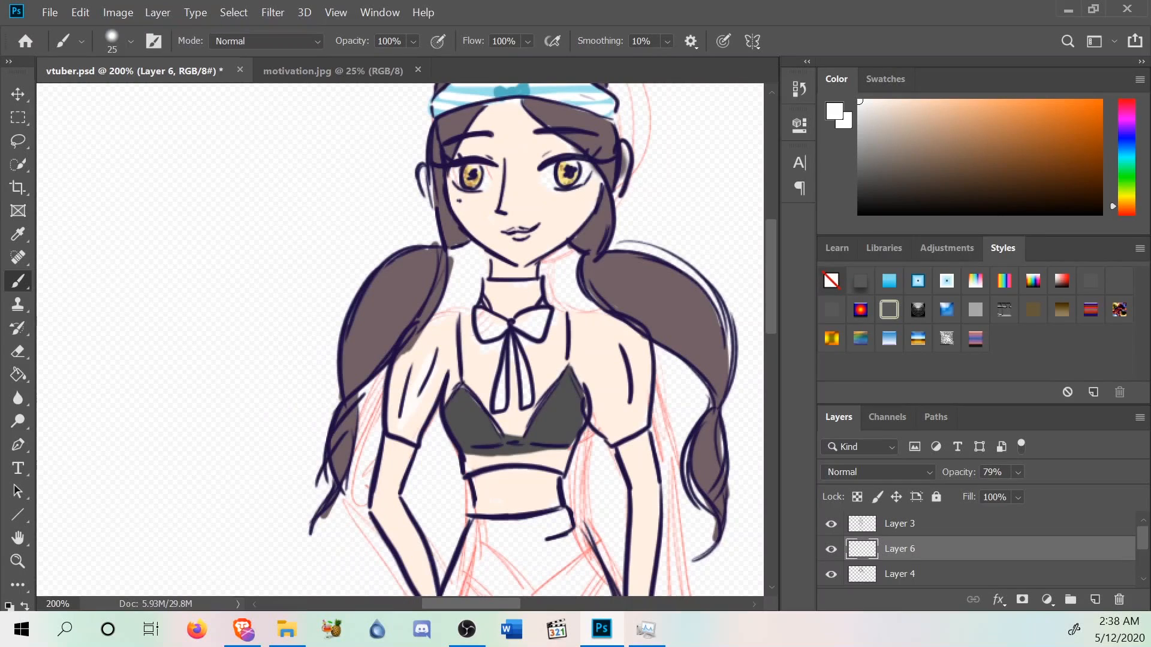
Paint both puff sleeves, the blouse front and the strip below the dark bra white on Layer 6 at 79% opacity.
{"action": "mouse_move", "coordinate": [454, 370]}
{"action": "left_mouse_down"}
{"action": "mouse_move", "coordinate": [455, 334]}
{"action": "mouse_move", "coordinate": [407, 395]}
{"action": "mouse_move", "coordinate": [422, 338]}
{"action": "mouse_move", "coordinate": [414, 345]}
{"action": "mouse_move", "coordinate": [395, 415]}
{"action": "mouse_move", "coordinate": [425, 353]}
{"action": "mouse_move", "coordinate": [398, 432]}
{"action": "mouse_move", "coordinate": [441, 368]}
{"action": "mouse_move", "coordinate": [412, 421]}
{"action": "mouse_move", "coordinate": [442, 369]}
{"action": "mouse_move", "coordinate": [438, 403]}
{"action": "mouse_move", "coordinate": [470, 377]}
{"action": "left_mouse_up"}
{"action": "left_click_drag", "start_coordinate": [468, 331], "coordinate": [480, 368]}
{"action": "left_click_drag", "start_coordinate": [511, 310], "coordinate": [496, 293]}
{"action": "mouse_move", "coordinate": [484, 389]}
{"action": "left_mouse_down"}
{"action": "mouse_move", "coordinate": [498, 419]}
{"action": "mouse_move", "coordinate": [519, 425]}
{"action": "mouse_move", "coordinate": [512, 387]}
{"action": "left_mouse_up"}
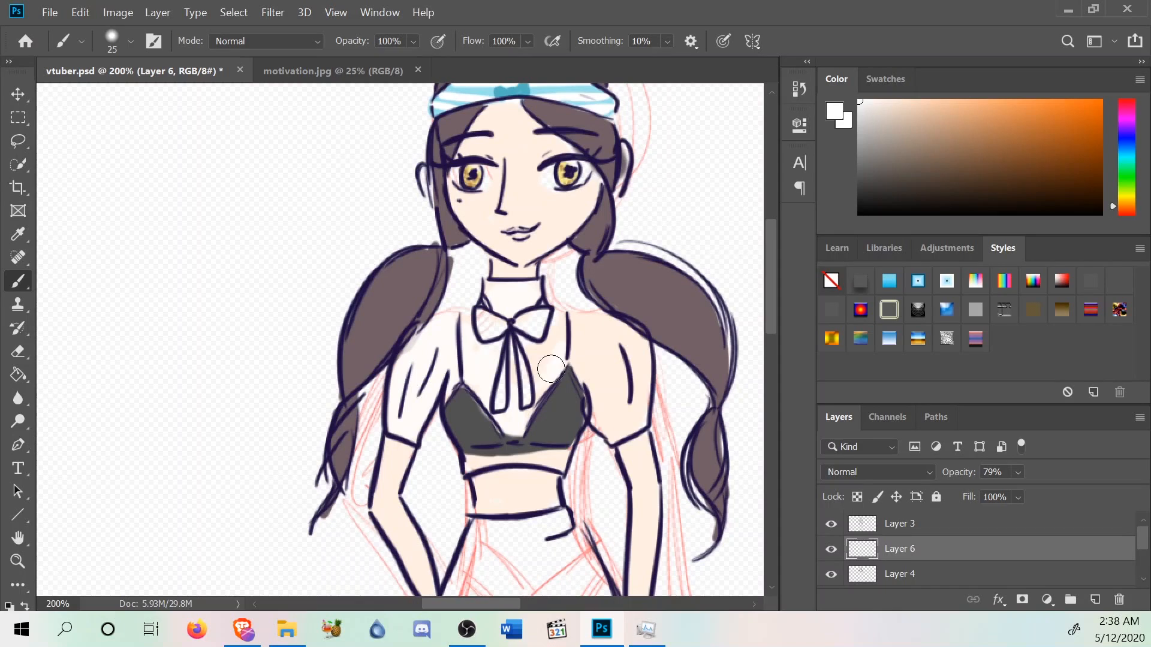
{"action": "mouse_move", "coordinate": [561, 331]}
{"action": "left_mouse_down"}
{"action": "mouse_move", "coordinate": [542, 355]}
{"action": "mouse_move", "coordinate": [584, 292]}
{"action": "mouse_move", "coordinate": [588, 336]}
{"action": "mouse_move", "coordinate": [605, 350]}
{"action": "mouse_move", "coordinate": [613, 329]}
{"action": "mouse_move", "coordinate": [634, 392]}
{"action": "mouse_move", "coordinate": [627, 331]}
{"action": "mouse_move", "coordinate": [637, 371]}
{"action": "mouse_move", "coordinate": [614, 436]}
{"action": "mouse_move", "coordinate": [618, 352]}
{"action": "mouse_move", "coordinate": [604, 370]}
{"action": "mouse_move", "coordinate": [580, 319]}
{"action": "left_mouse_up"}
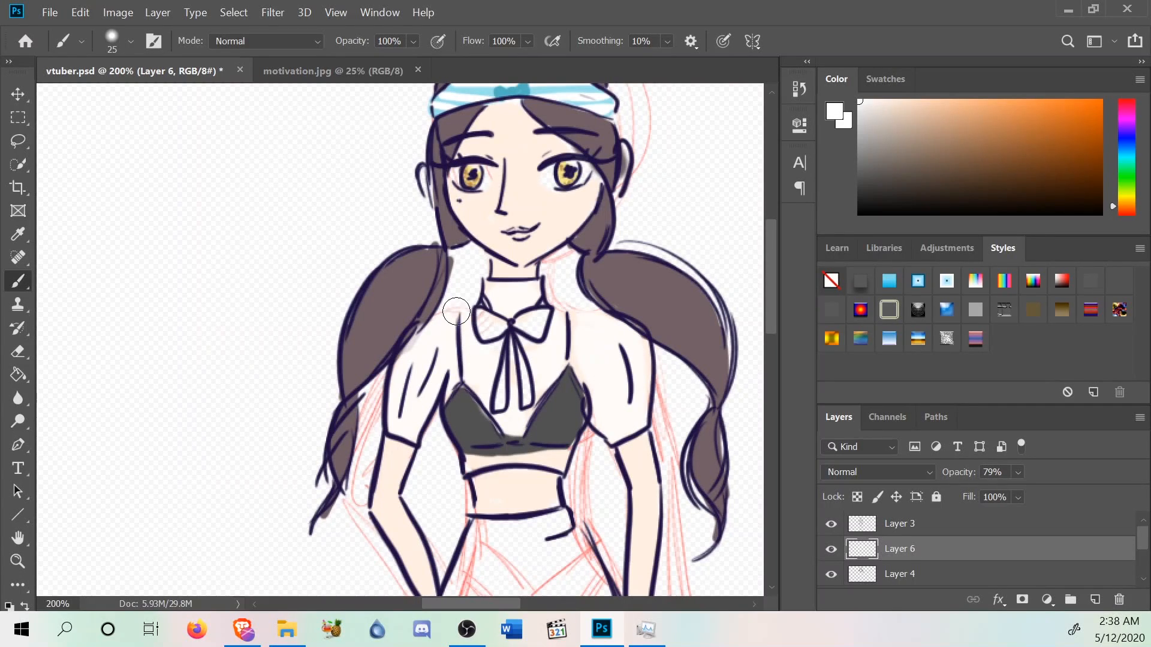
{"action": "mouse_move", "coordinate": [537, 466]}
{"action": "left_mouse_down"}
{"action": "mouse_move", "coordinate": [555, 462]}
{"action": "mouse_move", "coordinate": [478, 461]}
{"action": "left_mouse_up"}
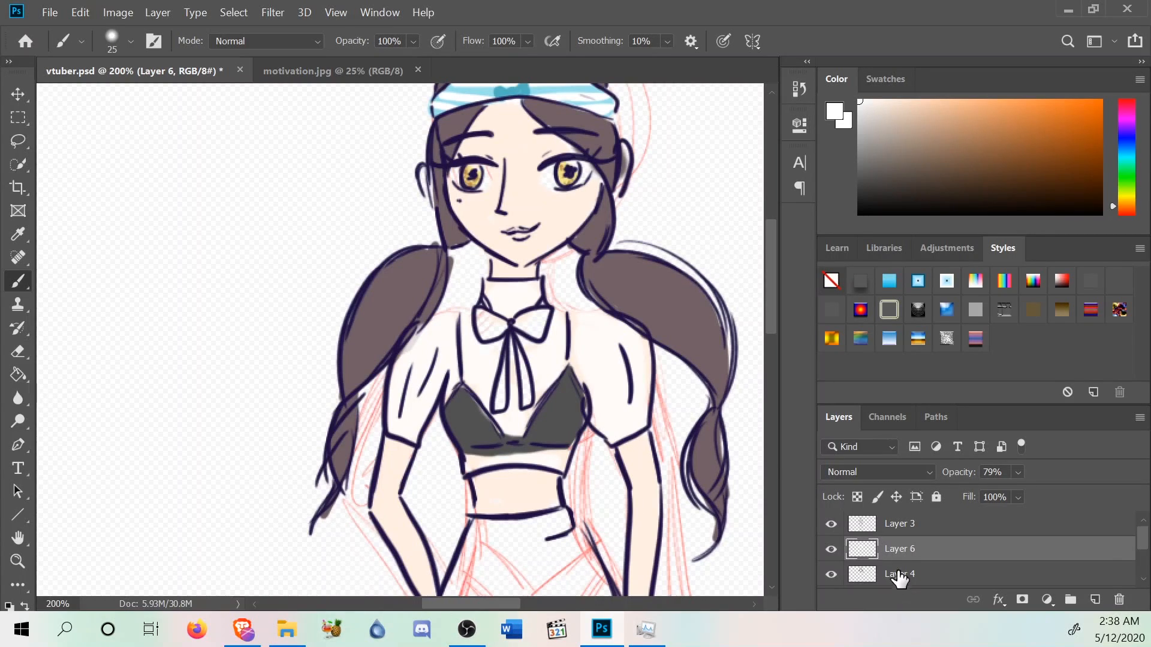
Check Layer 4 by hiding and showing it, and erase stray colour on it along the sleeve beside the ponytail with a 48 px eraser.
{"action": "scroll", "coordinate": [907, 558], "scroll_direction": "down", "scroll_amount": 1}
{"action": "left_click", "coordinate": [906, 557]}
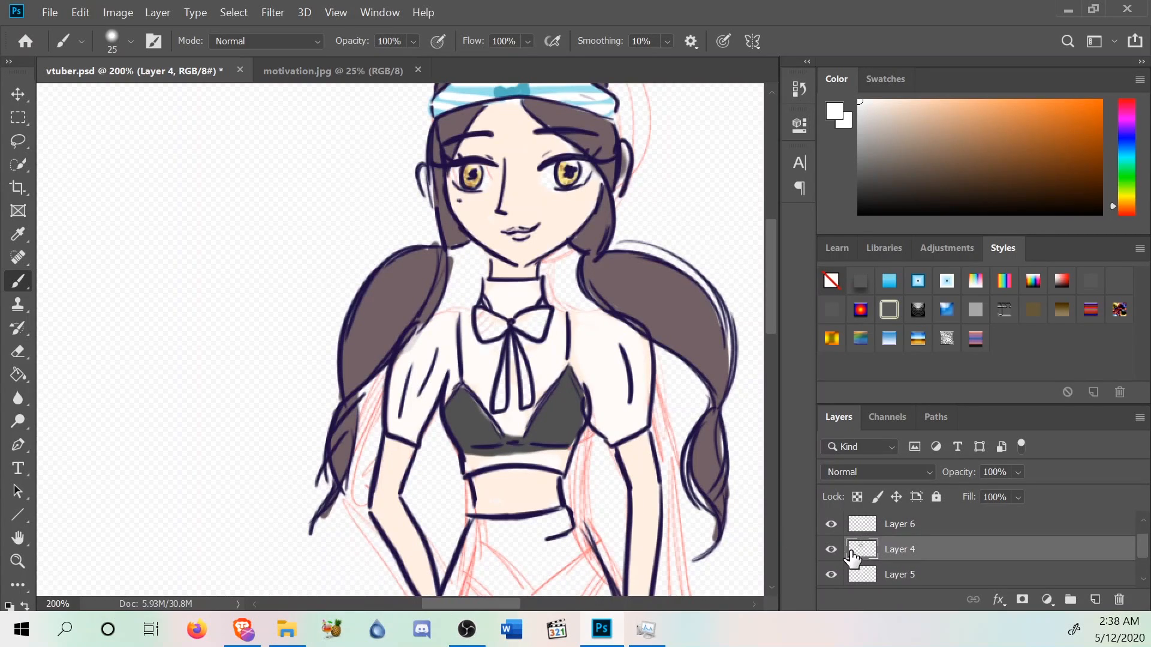
{"action": "left_click", "coordinate": [831, 550]}
{"action": "left_click", "coordinate": [831, 550]}
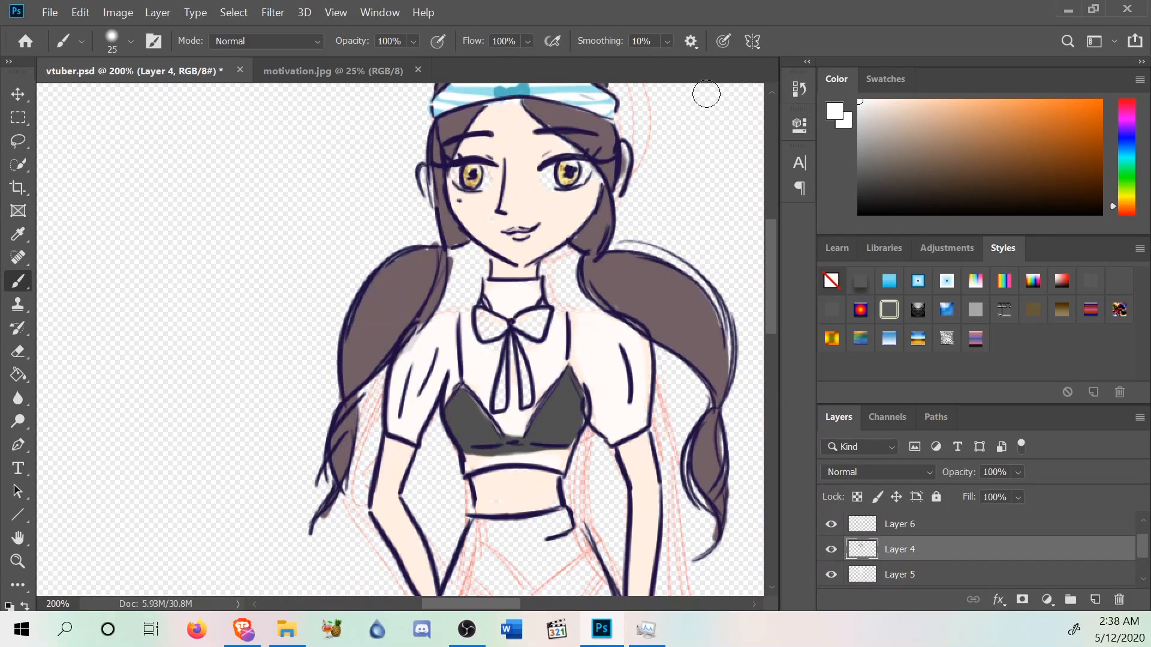
{"action": "left_click", "coordinate": [17, 354]}
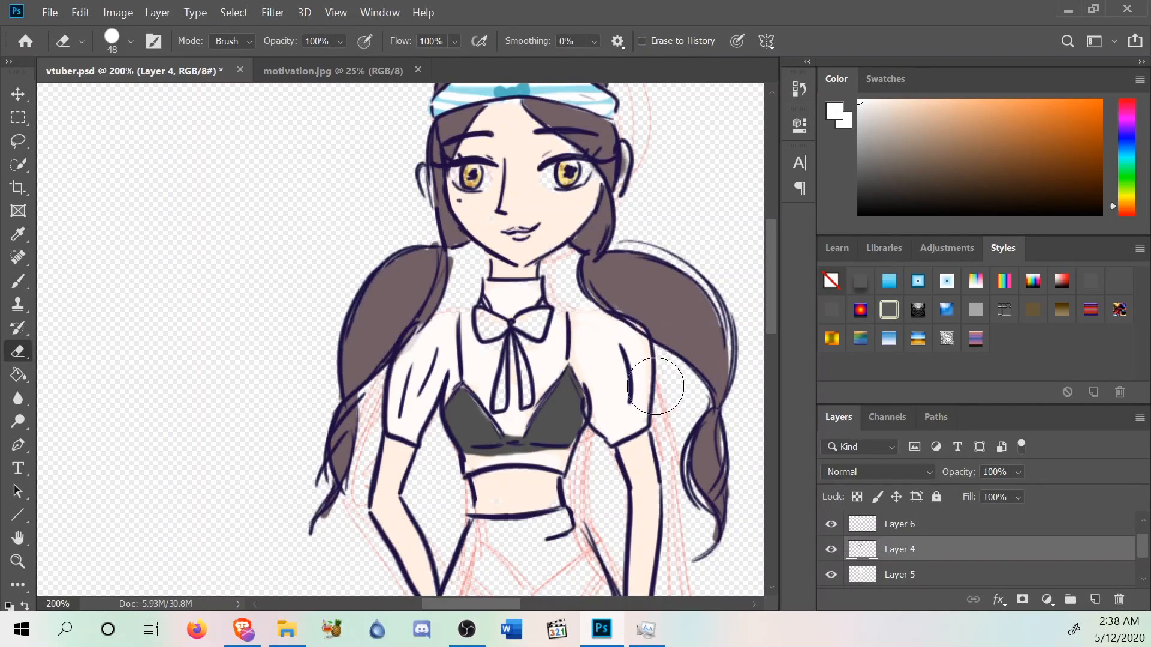
{"action": "left_click_drag", "start_coordinate": [449, 324], "coordinate": [402, 396]}
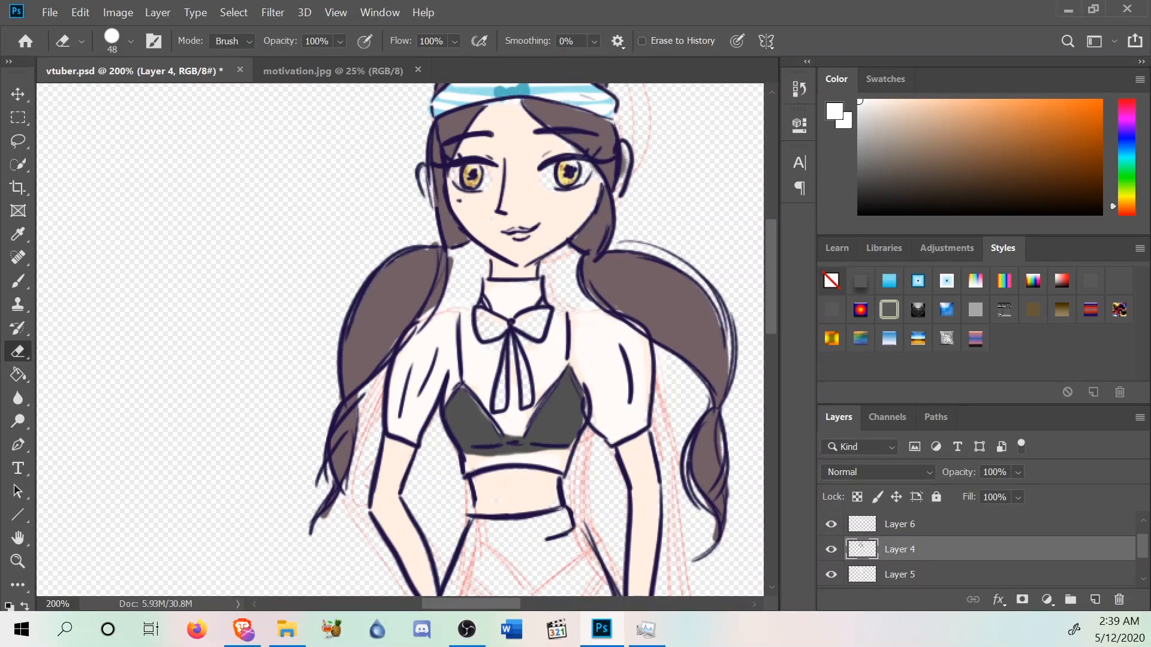
Try erasing beside the girl's eye on Layer 3 with a 6 px eraser, and undo the stroke.
{"action": "left_click_drag", "start_coordinate": [1067, 165], "coordinate": [1037, 199]}
{"action": "scroll", "coordinate": [922, 544], "scroll_direction": "up", "scroll_amount": 1}
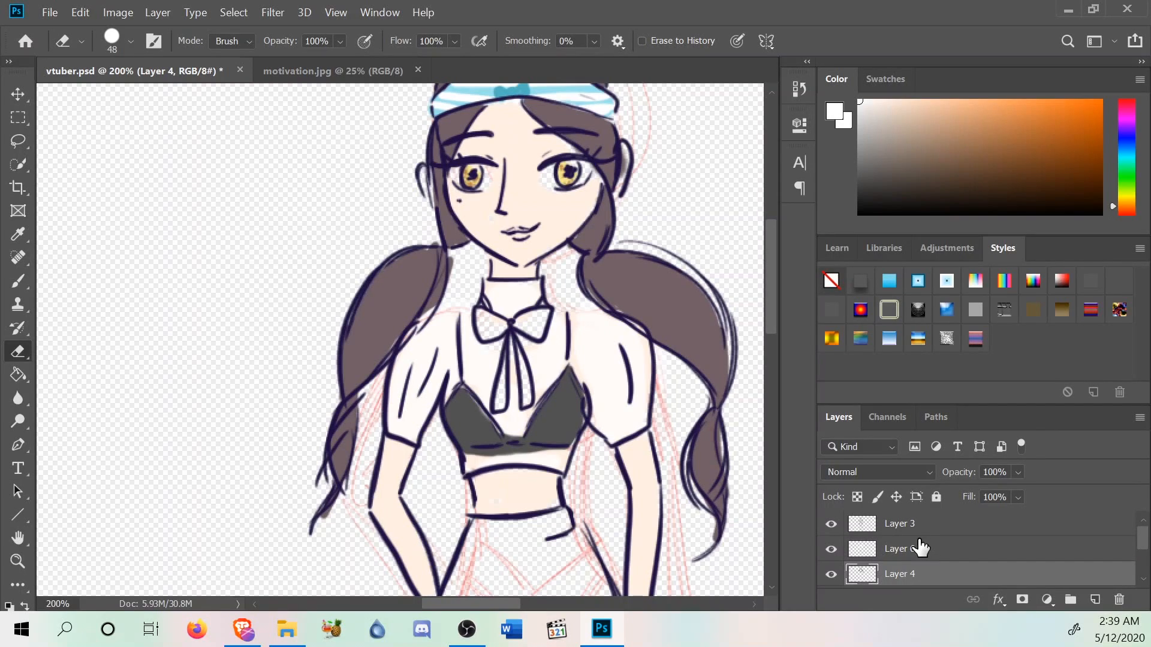
{"action": "left_click", "coordinate": [917, 523]}
{"action": "left_click", "coordinate": [918, 548]}
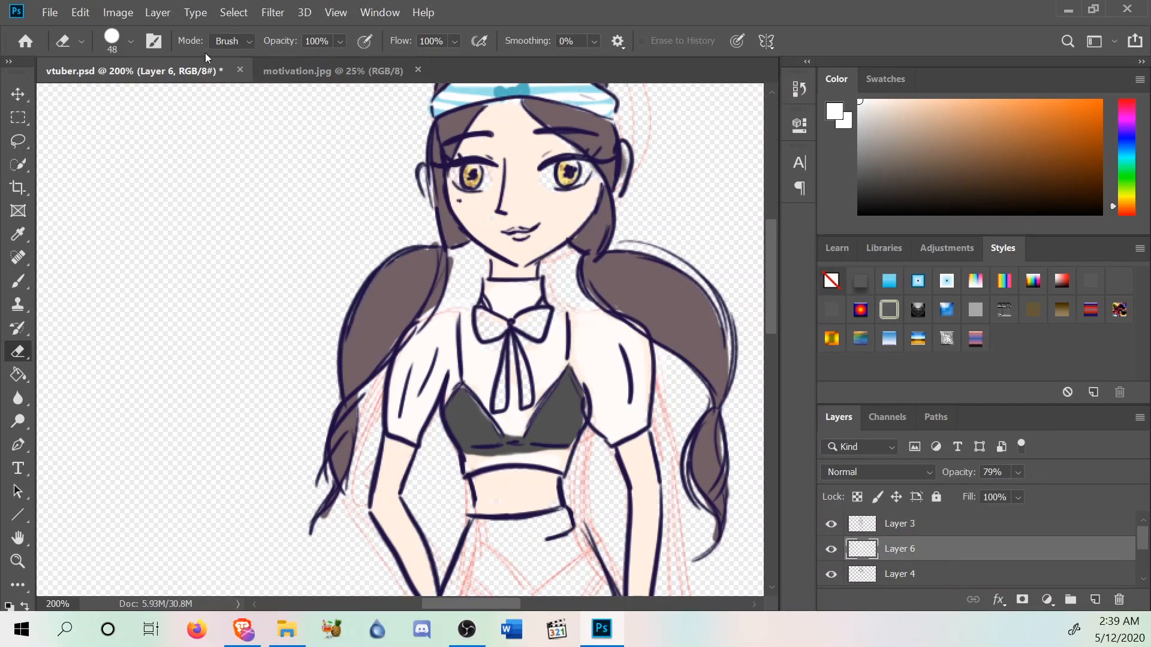
{"action": "left_click", "coordinate": [119, 40]}
{"action": "left_click_drag", "start_coordinate": [105, 93], "coordinate": [100, 101]}
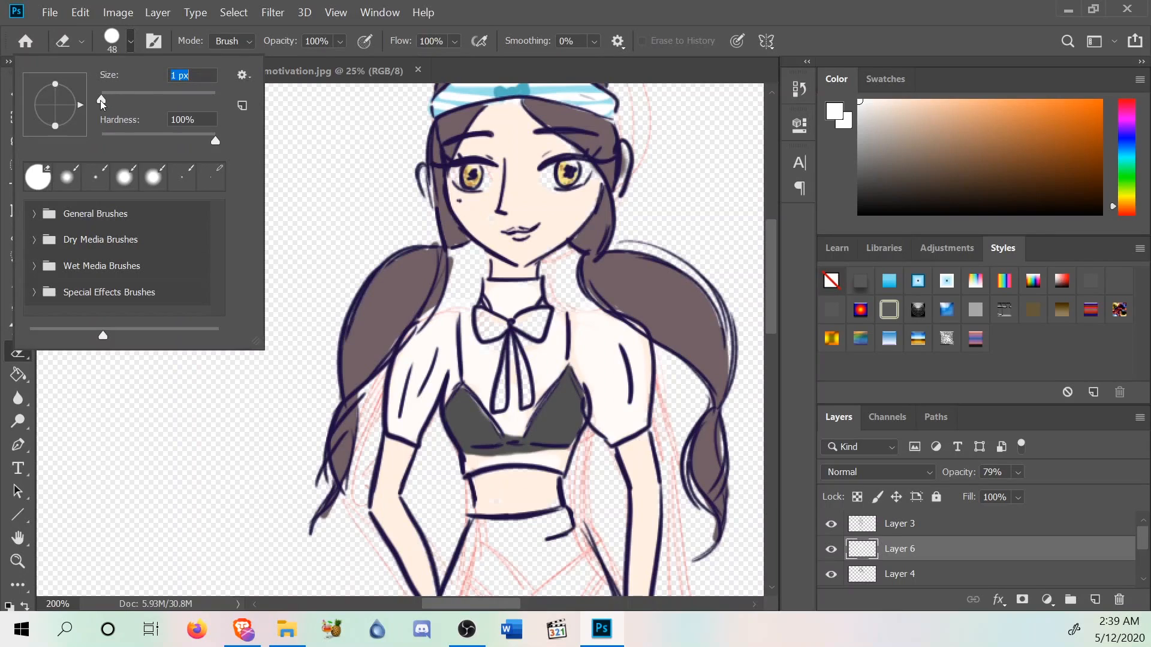
{"action": "left_click", "coordinate": [912, 529]}
{"action": "left_click", "coordinate": [912, 528]}
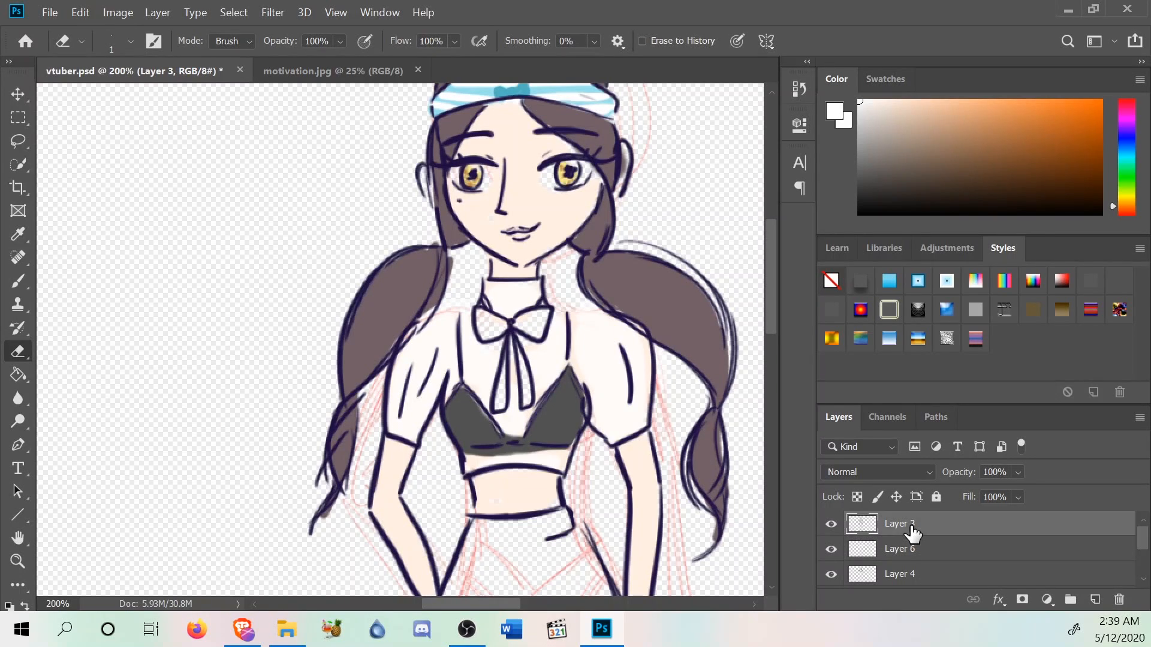
{"action": "left_click", "coordinate": [114, 42]}
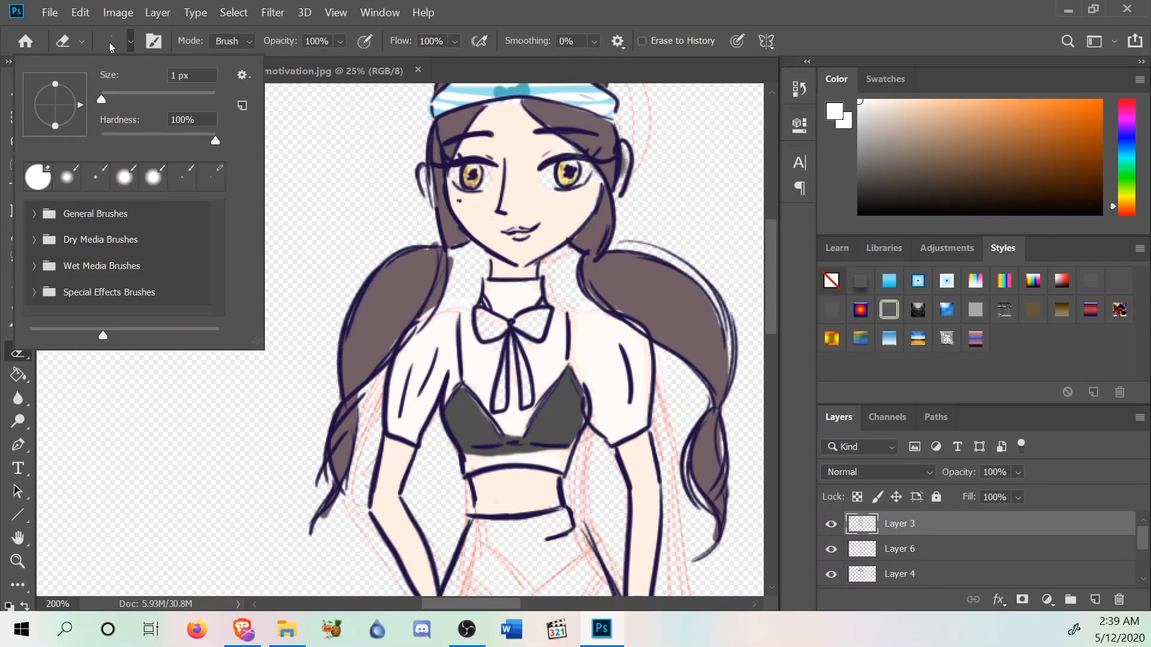
{"action": "left_click", "coordinate": [116, 95]}
{"action": "left_click", "coordinate": [554, 184]}
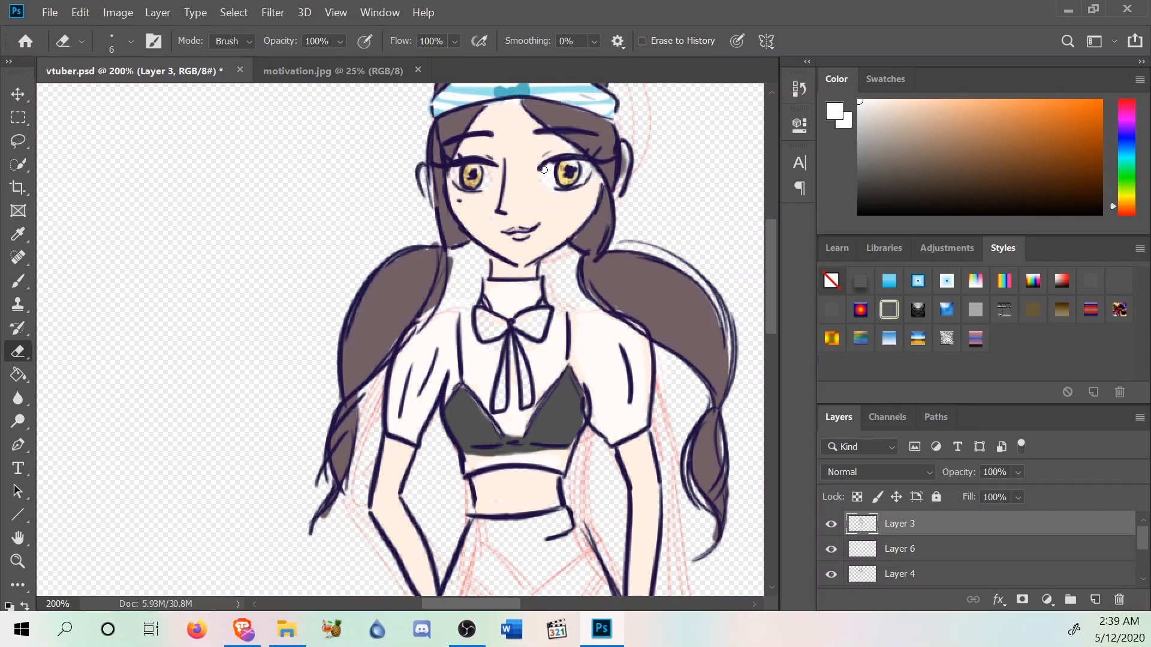
{"action": "left_click", "coordinate": [81, 12]}
{"action": "left_click", "coordinate": [114, 23]}
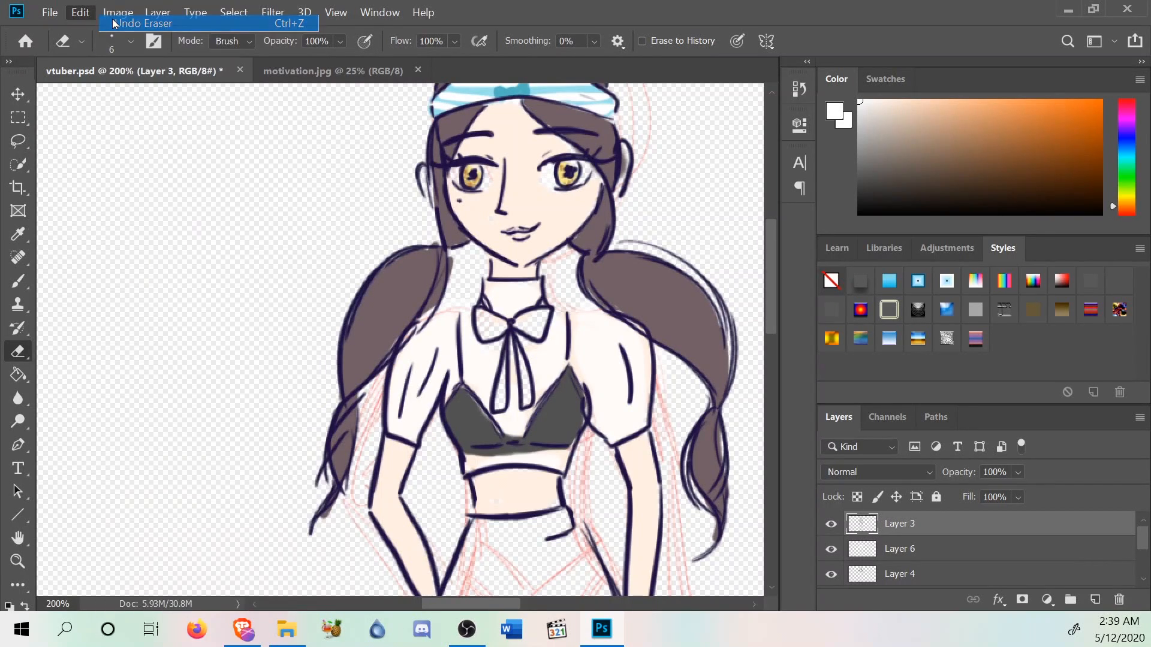
Inspect the face at 400% zoom, hide and show Layers 5 and 4 to check their contents, and select Layer 5.
{"action": "left_click", "coordinate": [17, 561]}
{"action": "right_click", "coordinate": [558, 182]}
{"action": "left_click", "coordinate": [577, 264]}
{"action": "scroll", "coordinate": [675, 293], "scroll_direction": "up", "scroll_amount": 3}
{"action": "right_click", "coordinate": [621, 160]}
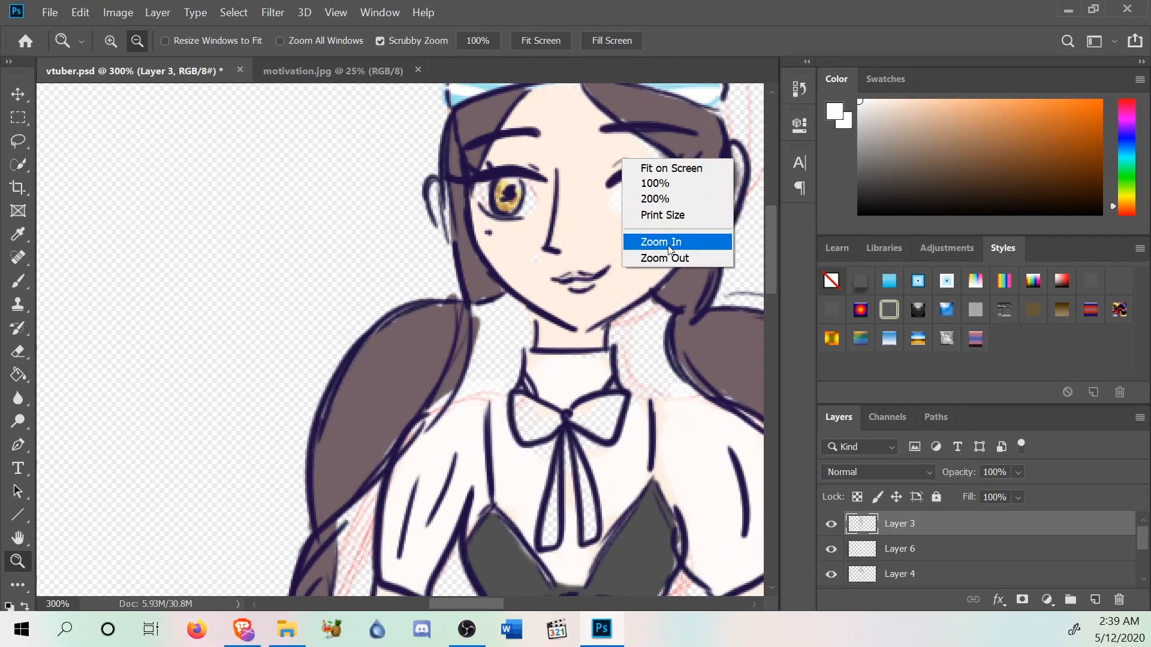
{"action": "left_click", "coordinate": [669, 246]}
{"action": "left_click_drag", "start_coordinate": [773, 264], "coordinate": [763, 246]}
{"action": "scroll", "coordinate": [764, 250], "scroll_direction": "up", "scroll_amount": 2}
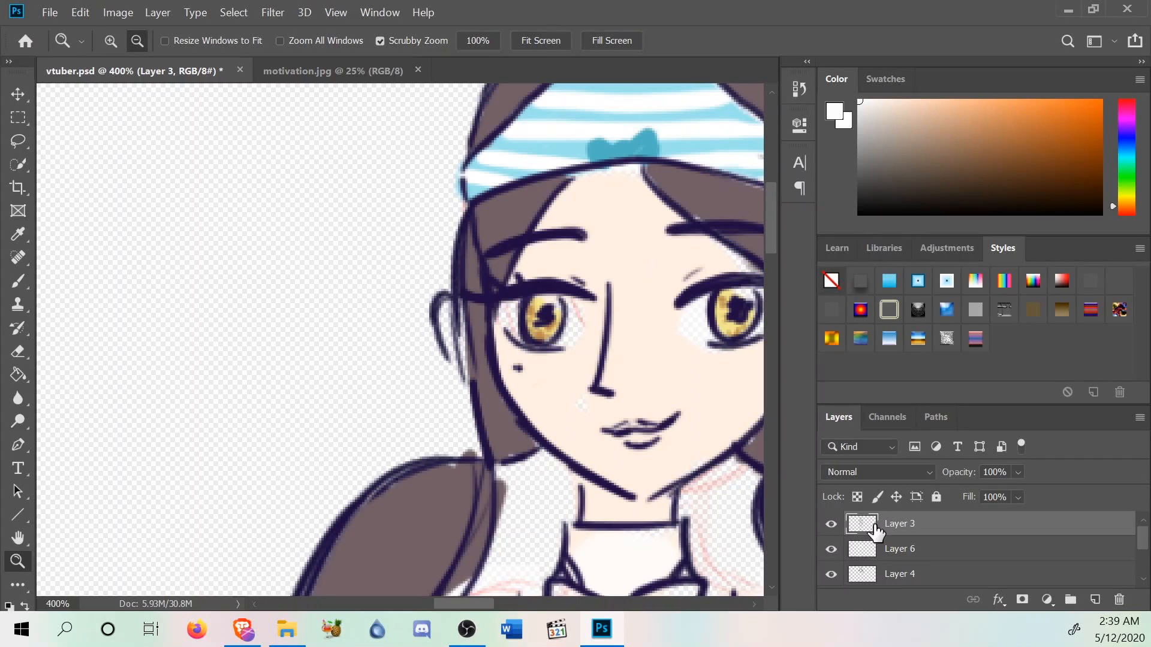
{"action": "scroll", "coordinate": [859, 547], "scroll_direction": "down", "scroll_amount": 1}
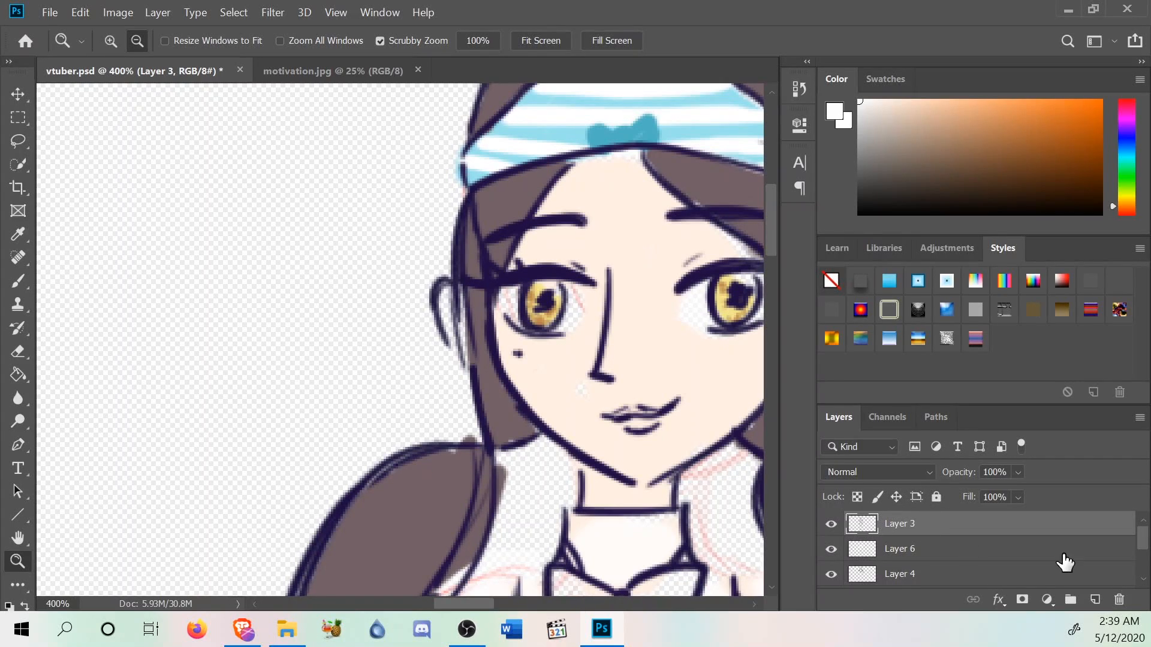
{"action": "left_click_drag", "start_coordinate": [1144, 544], "coordinate": [1149, 577]}
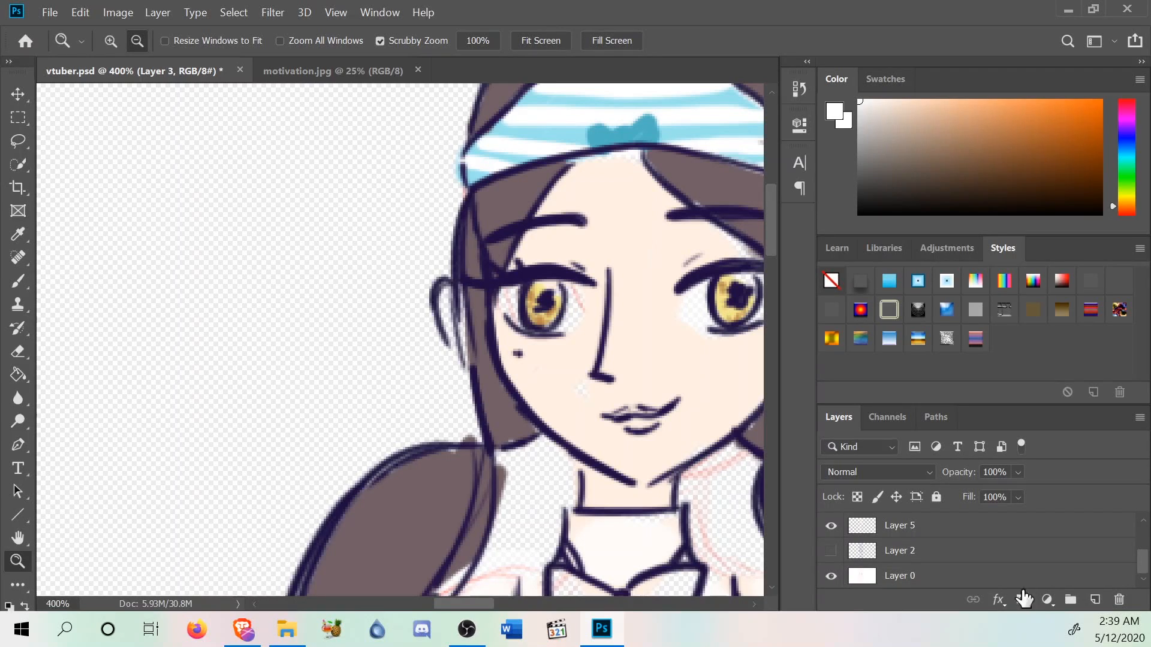
{"action": "left_click", "coordinate": [831, 528]}
{"action": "left_click", "coordinate": [833, 527]}
{"action": "scroll", "coordinate": [836, 549], "scroll_direction": "up", "scroll_amount": 2}
{"action": "left_click", "coordinate": [833, 551]}
{"action": "left_click", "coordinate": [832, 552]}
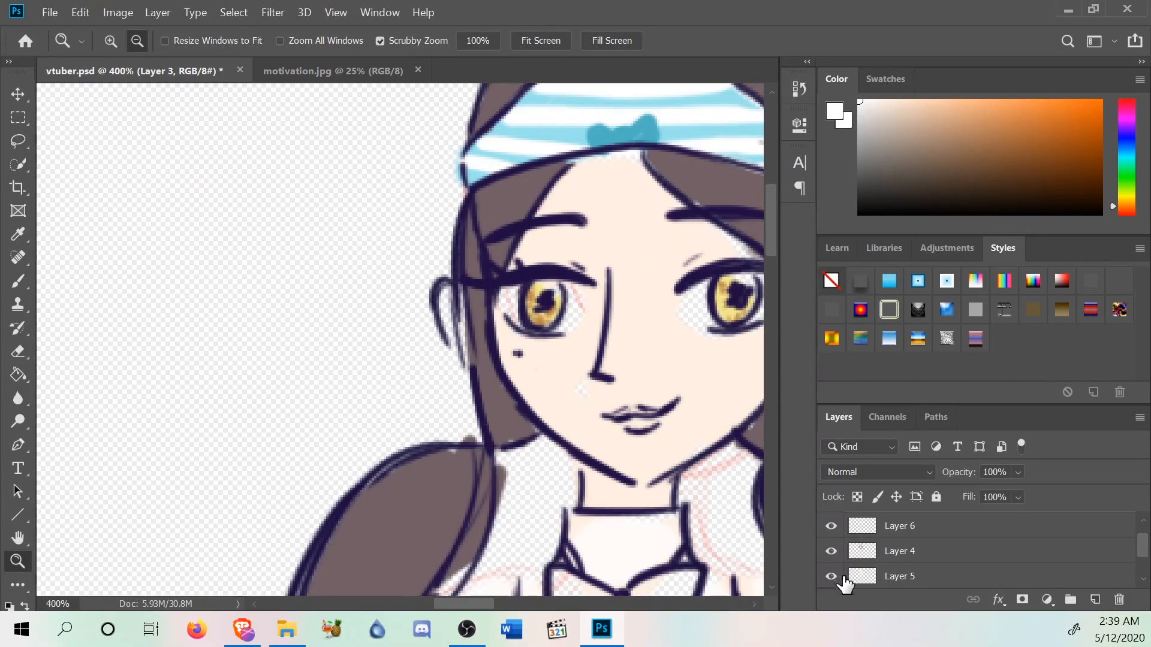
{"action": "left_click", "coordinate": [911, 584]}
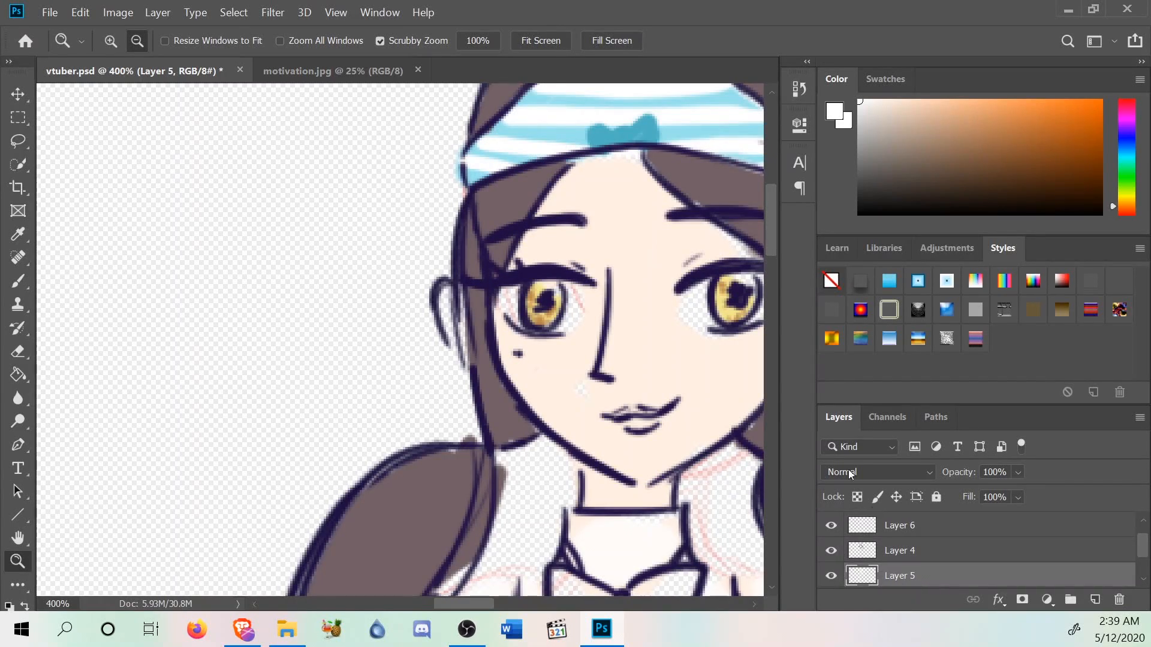
Fill in the whites of both eyes on Layer 5 with a 15 px white brush.
{"action": "left_click", "coordinate": [18, 281]}
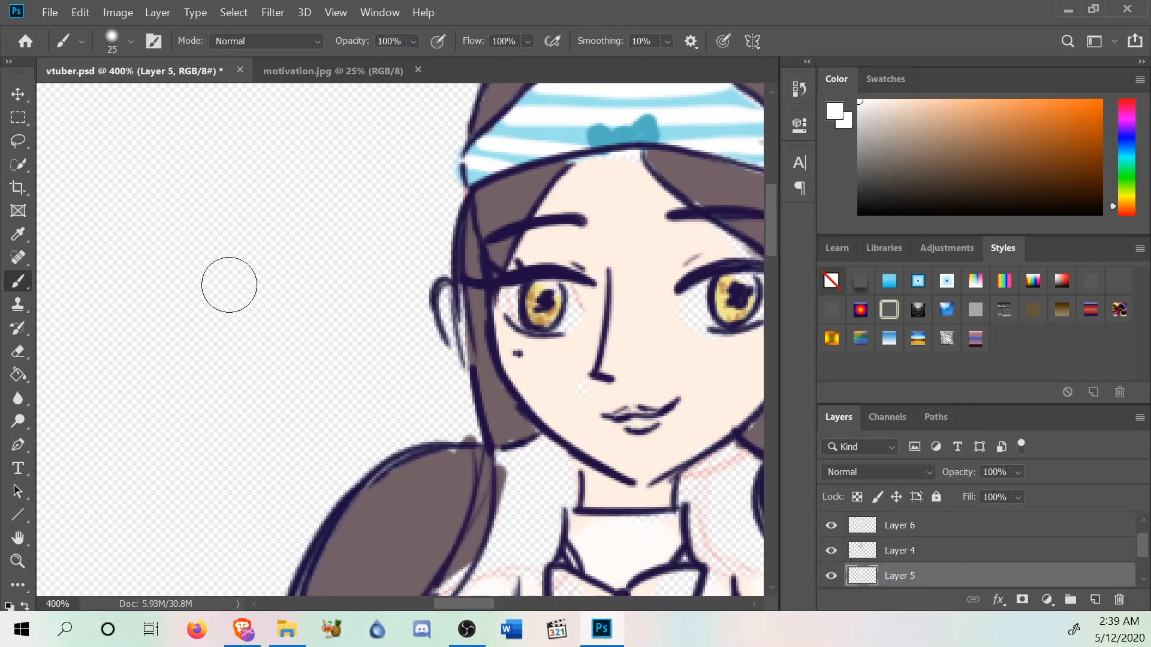
{"action": "left_click", "coordinate": [131, 45]}
{"action": "left_click_drag", "start_coordinate": [108, 98], "coordinate": [106, 98]}
{"action": "left_click", "coordinate": [565, 305]}
{"action": "mouse_move", "coordinate": [565, 306]}
{"action": "left_mouse_down"}
{"action": "mouse_move", "coordinate": [578, 296]}
{"action": "mouse_move", "coordinate": [572, 312]}
{"action": "mouse_move", "coordinate": [513, 306]}
{"action": "left_mouse_up"}
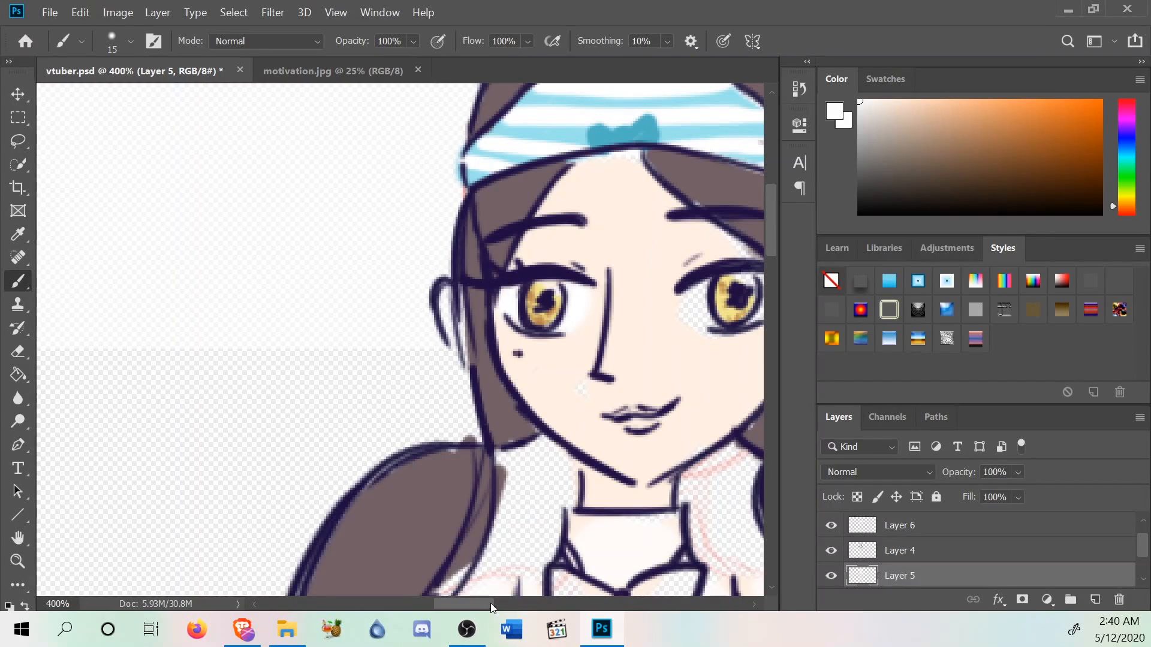
{"action": "left_click_drag", "start_coordinate": [488, 605], "coordinate": [505, 604]}
{"action": "mouse_move", "coordinate": [499, 310]}
{"action": "left_mouse_down"}
{"action": "mouse_move", "coordinate": [512, 313]}
{"action": "mouse_move", "coordinate": [509, 287]}
{"action": "mouse_move", "coordinate": [498, 304]}
{"action": "mouse_move", "coordinate": [507, 313]}
{"action": "mouse_move", "coordinate": [579, 279]}
{"action": "left_mouse_up"}
{"action": "scroll", "coordinate": [952, 420], "scroll_direction": "up", "scroll_amount": 2}
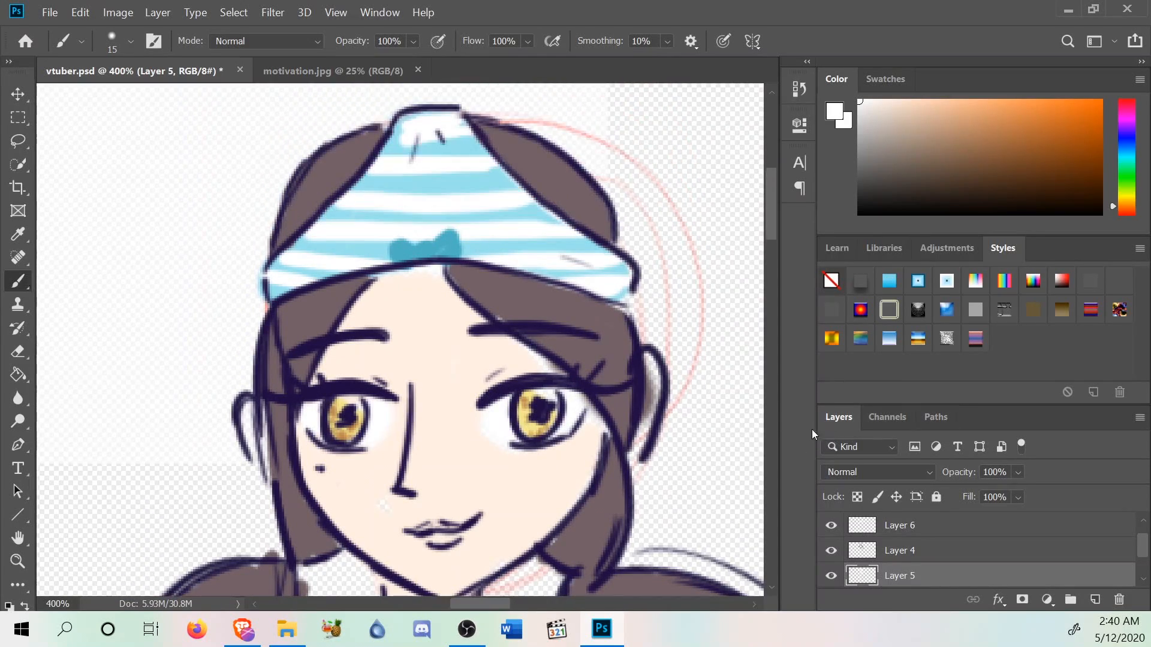
{"action": "scroll", "coordinate": [527, 385], "scroll_direction": "down", "scroll_amount": 3}
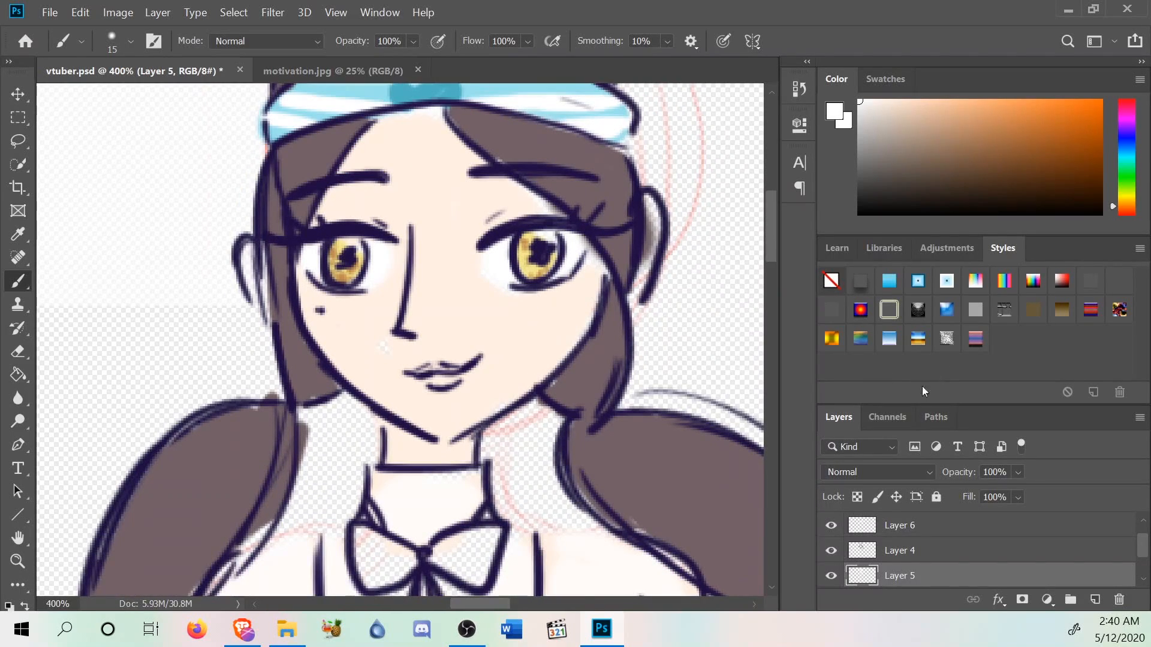
Try a pale purplish pink on the lips on Layer 5, and undo the strokes.
{"action": "left_click_drag", "start_coordinate": [1137, 123], "coordinate": [1132, 120]}
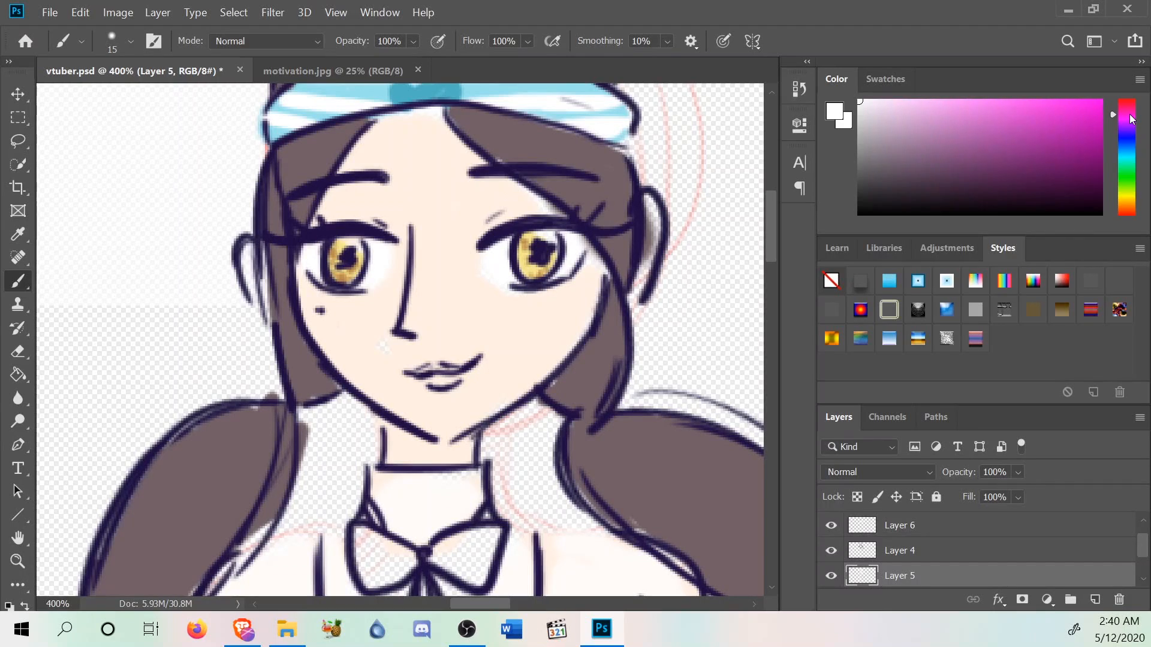
{"action": "left_click_drag", "start_coordinate": [957, 159], "coordinate": [910, 119]}
{"action": "mouse_move", "coordinate": [436, 381]}
{"action": "left_mouse_down"}
{"action": "mouse_move", "coordinate": [444, 369]}
{"action": "mouse_move", "coordinate": [419, 367]}
{"action": "mouse_move", "coordinate": [444, 374]}
{"action": "left_mouse_up"}
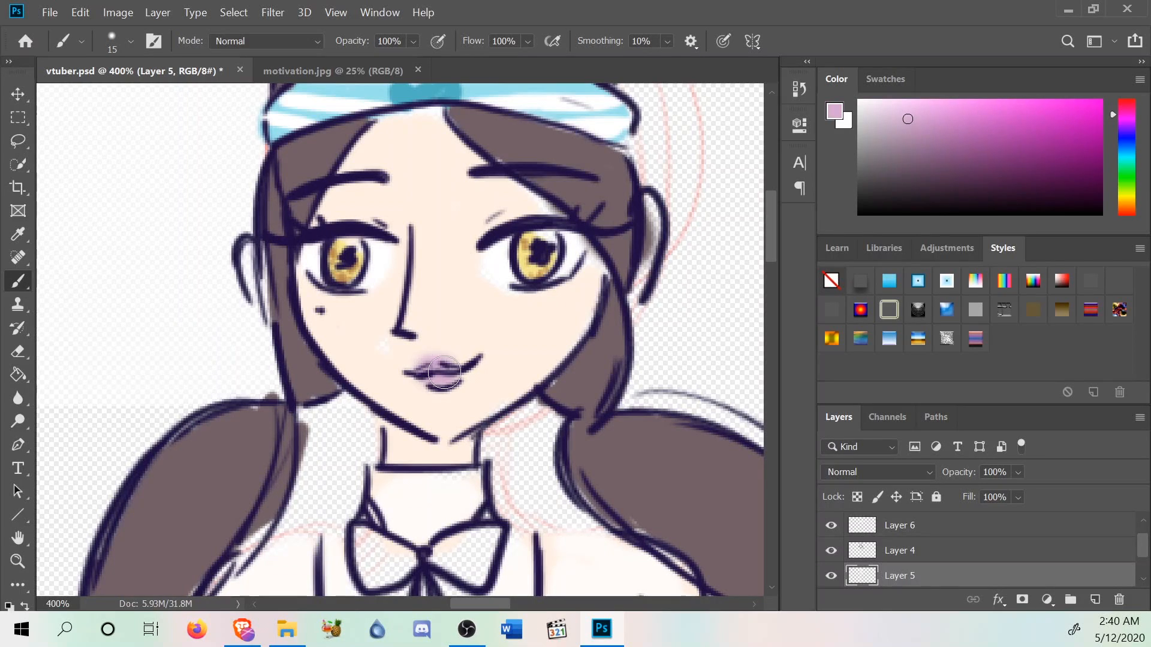
{"action": "scroll", "coordinate": [492, 238], "scroll_direction": "up", "scroll_amount": 4}
{"action": "scroll", "coordinate": [704, 403], "scroll_direction": "down", "scroll_amount": 4}
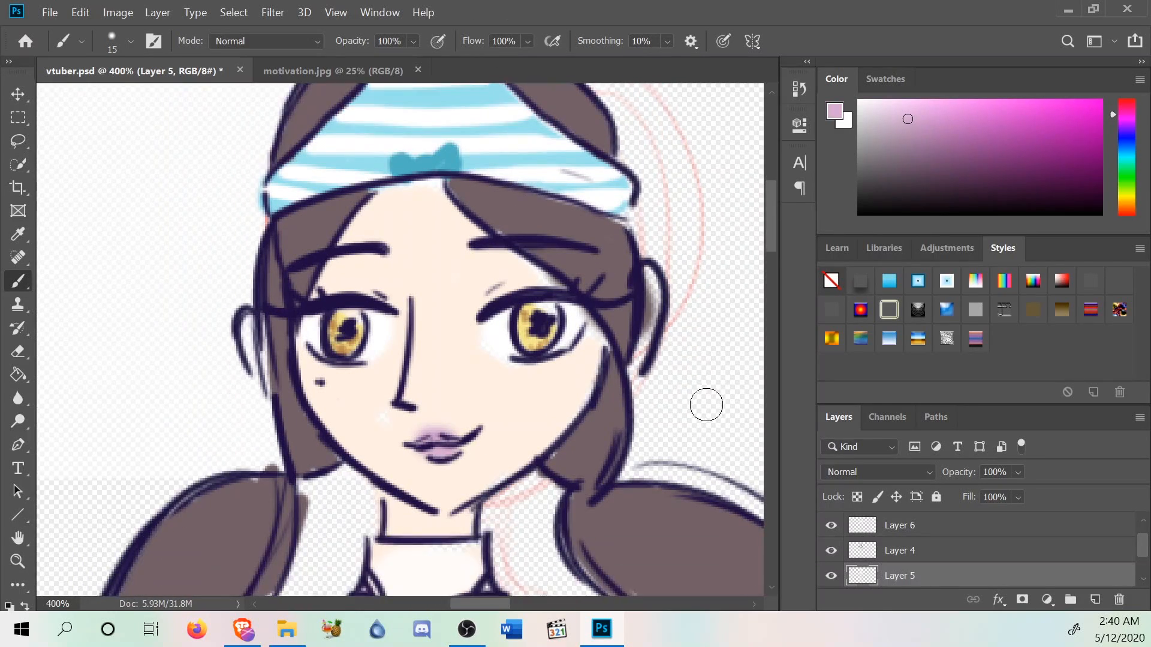
{"action": "scroll", "coordinate": [458, 240], "scroll_direction": "down", "scroll_amount": 3}
{"action": "scroll", "coordinate": [494, 308], "scroll_direction": "up", "scroll_amount": 3}
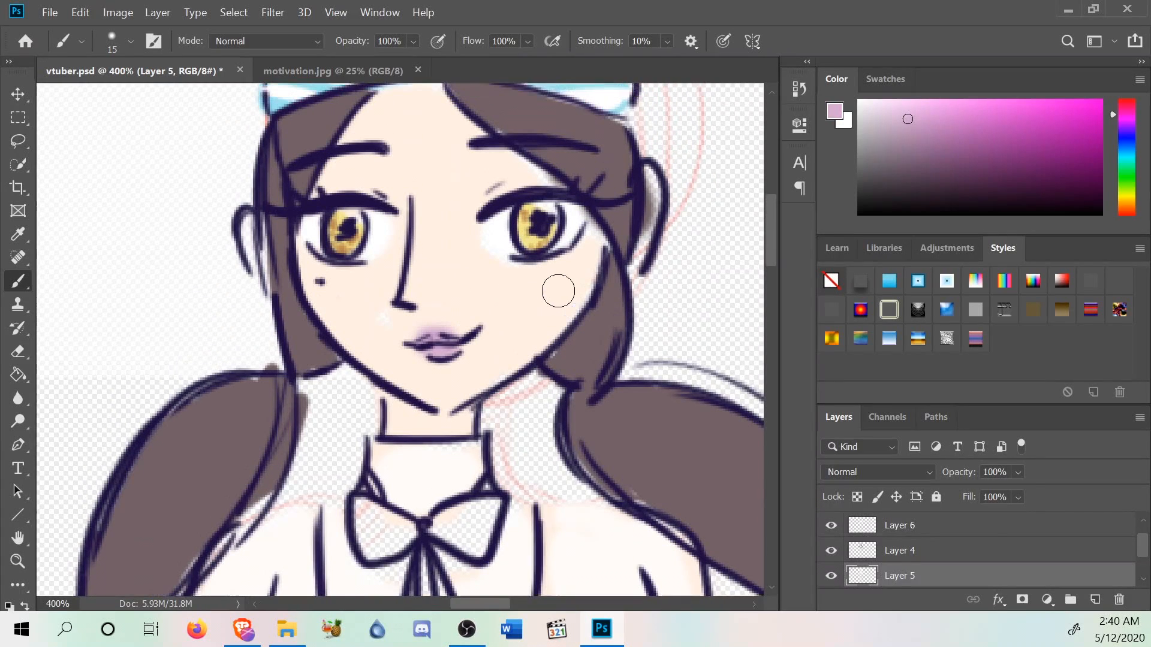
{"action": "scroll", "coordinate": [558, 309], "scroll_direction": "up", "scroll_amount": 2}
{"action": "scroll", "coordinate": [558, 310], "scroll_direction": "down", "scroll_amount": 5}
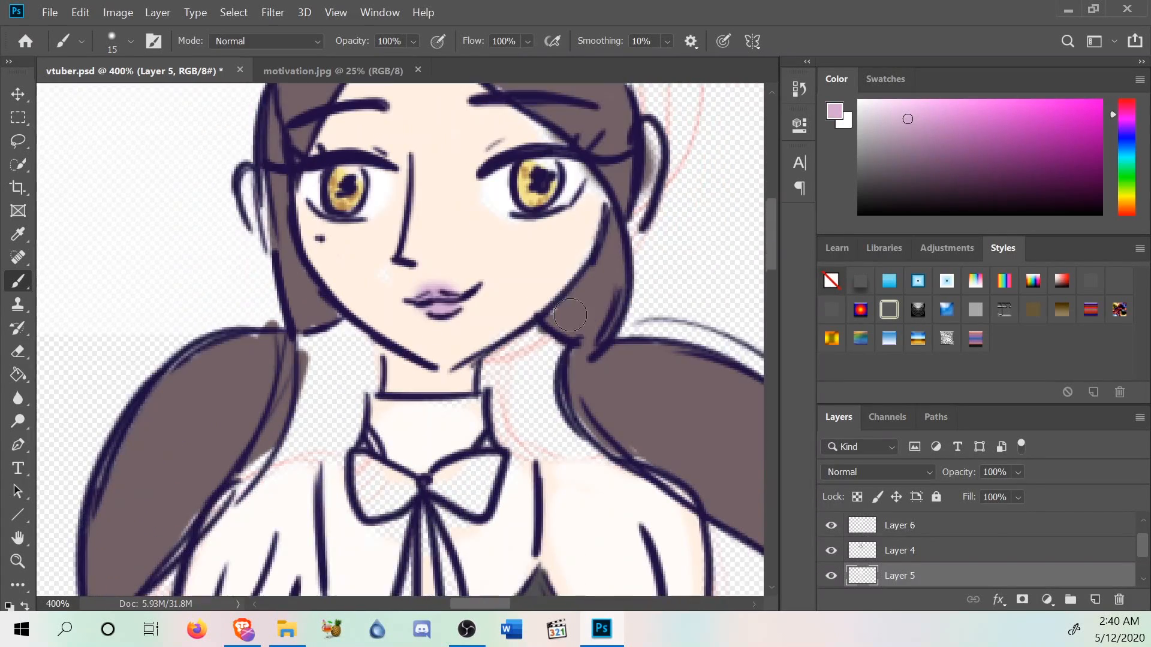
{"action": "left_click", "coordinate": [87, 13]}
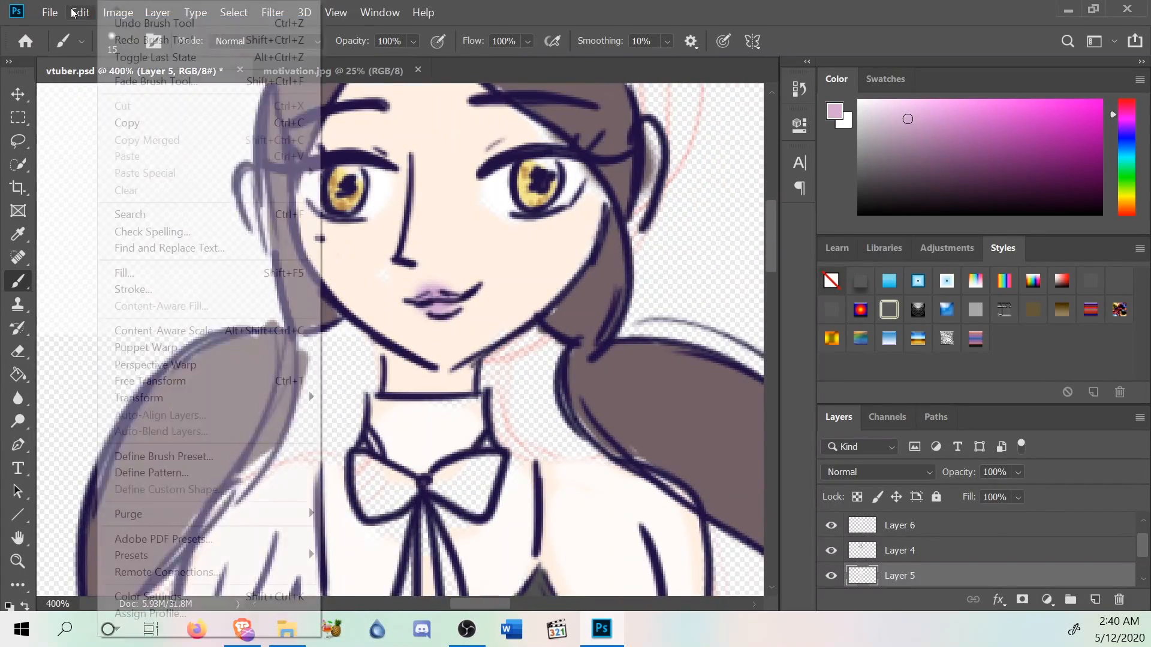
{"action": "left_click", "coordinate": [105, 24]}
{"action": "left_click", "coordinate": [112, 13]}
{"action": "left_click", "coordinate": [85, 15]}
{"action": "left_click", "coordinate": [120, 23]}
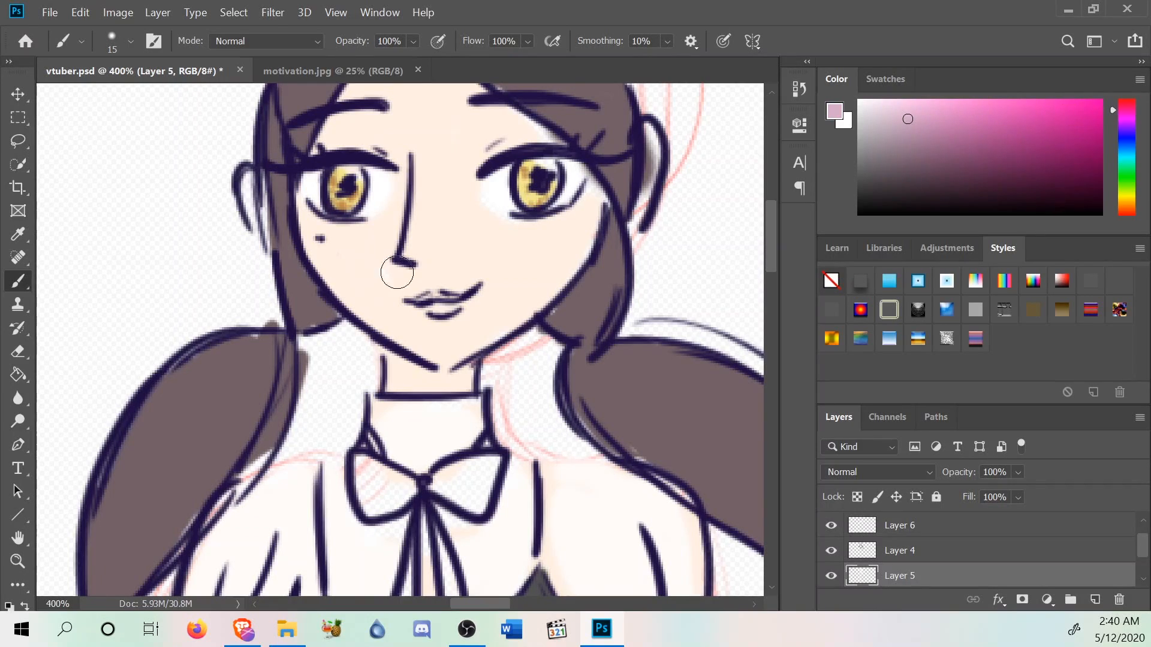
Paint the lips on Layer 5 in a pale rosy pink with the 15 px brush.
{"action": "left_click_drag", "start_coordinate": [440, 306], "coordinate": [434, 301]}
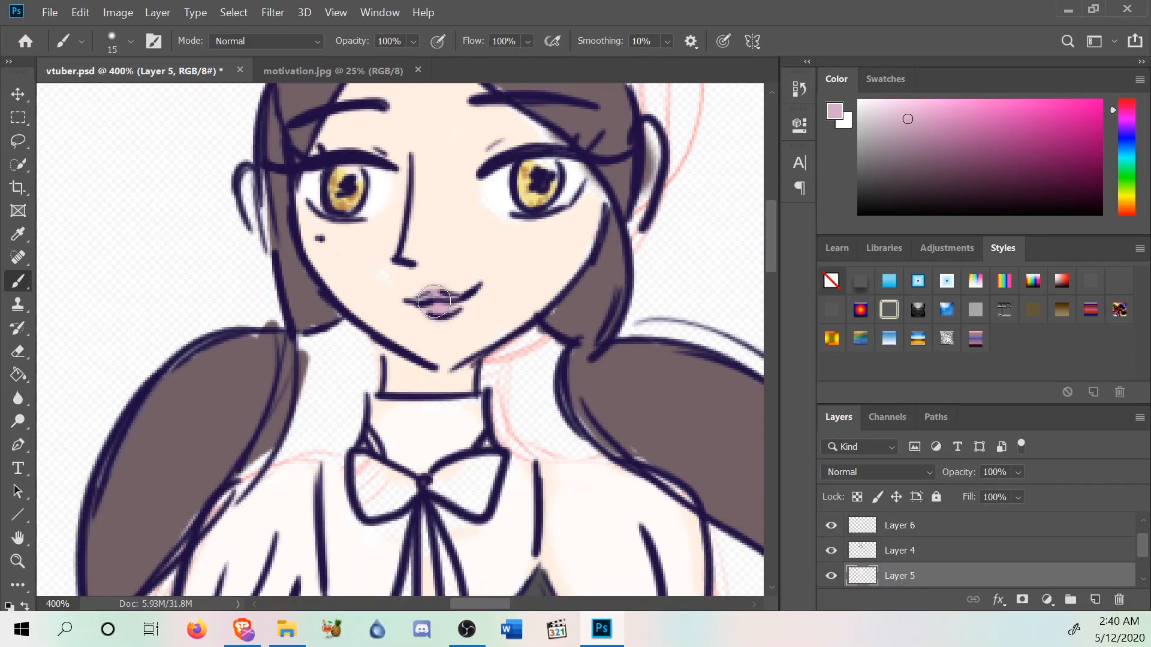
{"action": "scroll", "coordinate": [591, 422], "scroll_direction": "up", "scroll_amount": 5}
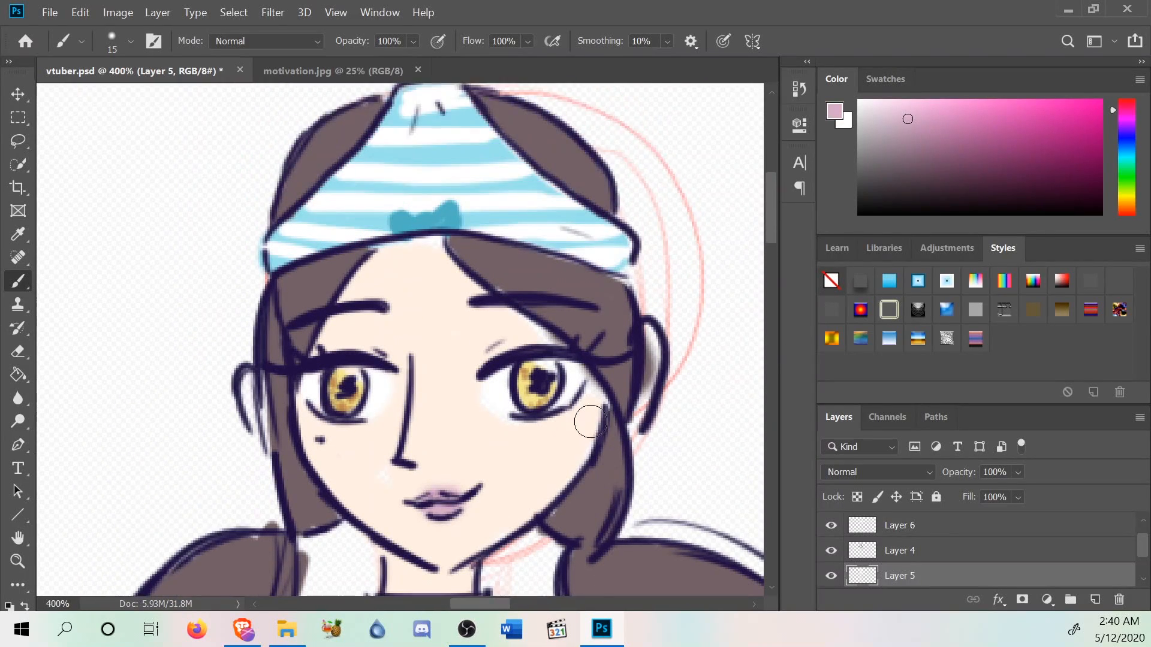
Zoom out to 100% and review the coloured figure from head to feet for areas still without colour.
{"action": "scroll", "coordinate": [592, 421], "scroll_direction": "down", "scroll_amount": 15}
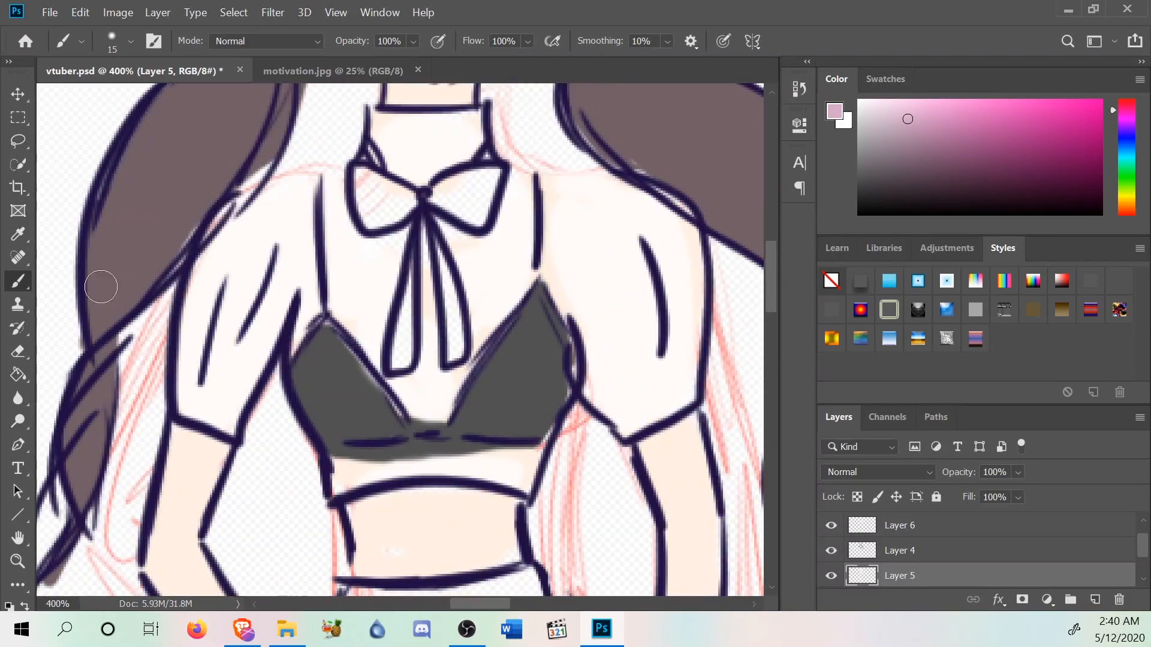
{"action": "left_click", "coordinate": [18, 561]}
{"action": "right_click", "coordinate": [348, 353]}
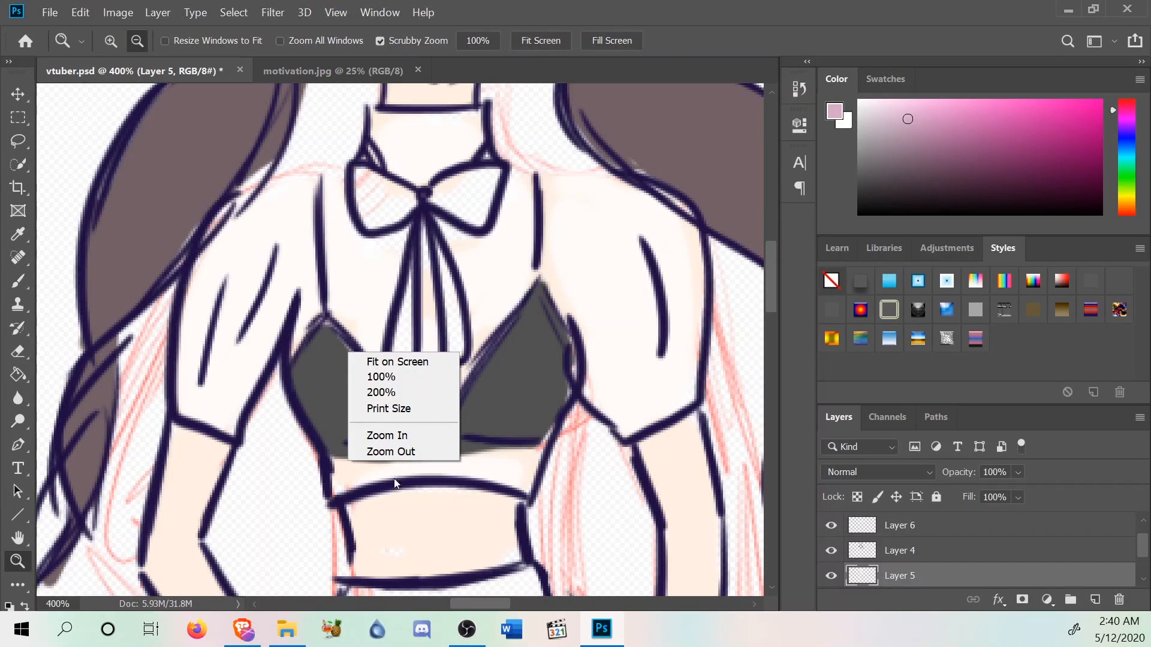
{"action": "left_click", "coordinate": [396, 453]}
{"action": "right_click", "coordinate": [425, 361]}
{"action": "left_click", "coordinate": [450, 463]}
{"action": "right_click", "coordinate": [440, 429]}
{"action": "left_click", "coordinate": [473, 526]}
{"action": "scroll", "coordinate": [464, 529], "scroll_direction": "down", "scroll_amount": 3}
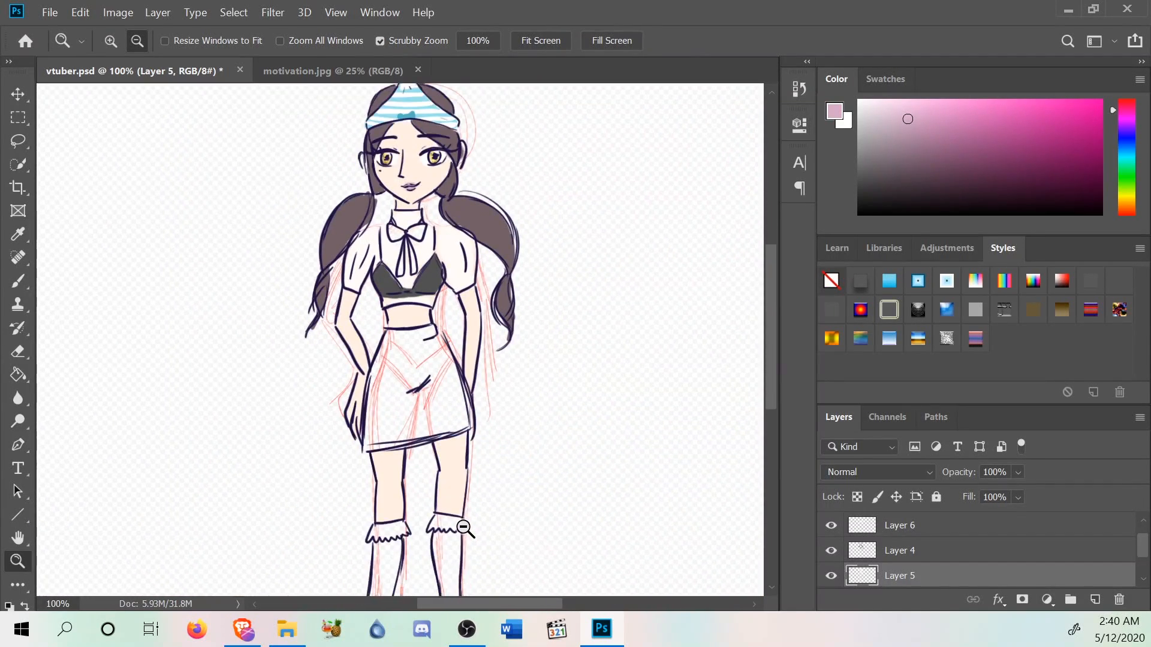
{"action": "scroll", "coordinate": [464, 528], "scroll_direction": "up", "scroll_amount": 3}
{"action": "scroll", "coordinate": [479, 527], "scroll_direction": "down", "scroll_amount": 4}
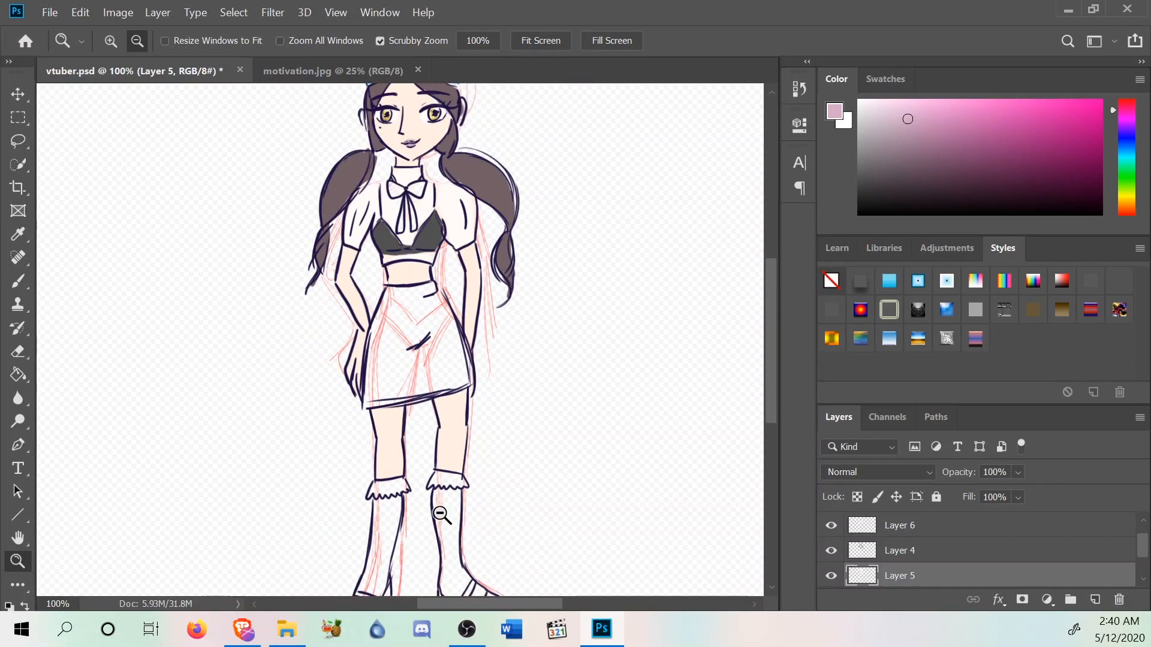
{"action": "scroll", "coordinate": [480, 497], "scroll_direction": "up", "scroll_amount": 3}
Paint the platform shoe on the figure's left-hand side as seen on Layer 5, using the dark grey sampled from the bralette and the 15 px brush.
{"action": "left_click", "coordinate": [17, 281]}
{"action": "left_click", "coordinate": [18, 234]}
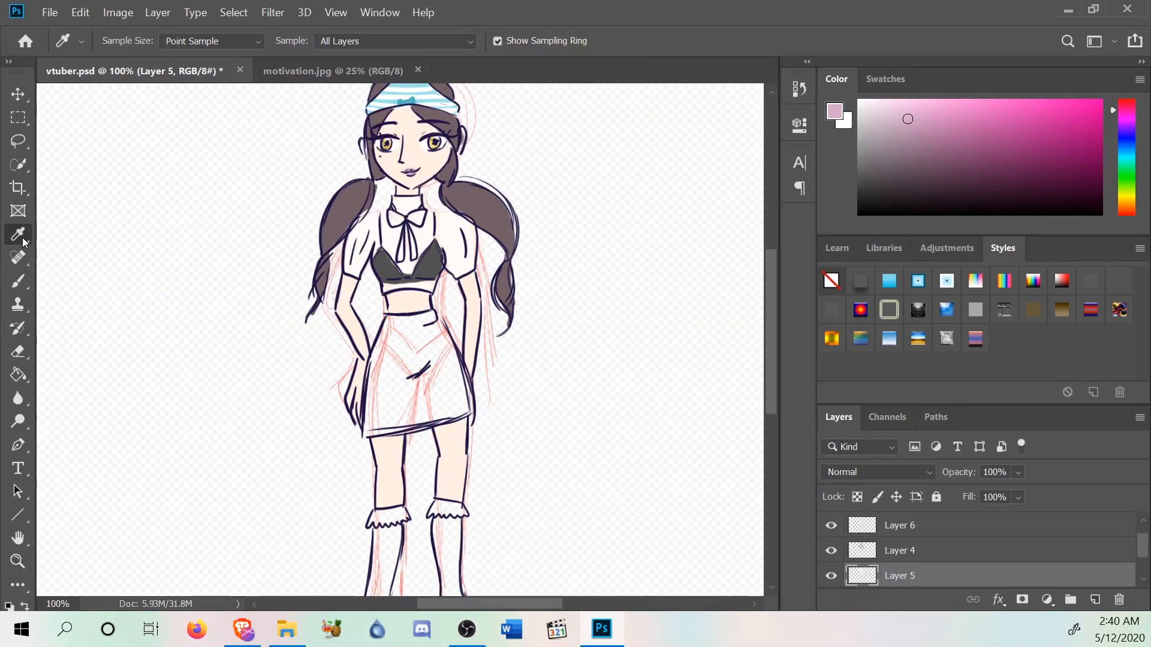
{"action": "left_click", "coordinate": [428, 256]}
{"action": "scroll", "coordinate": [542, 426], "scroll_direction": "down", "scroll_amount": 5}
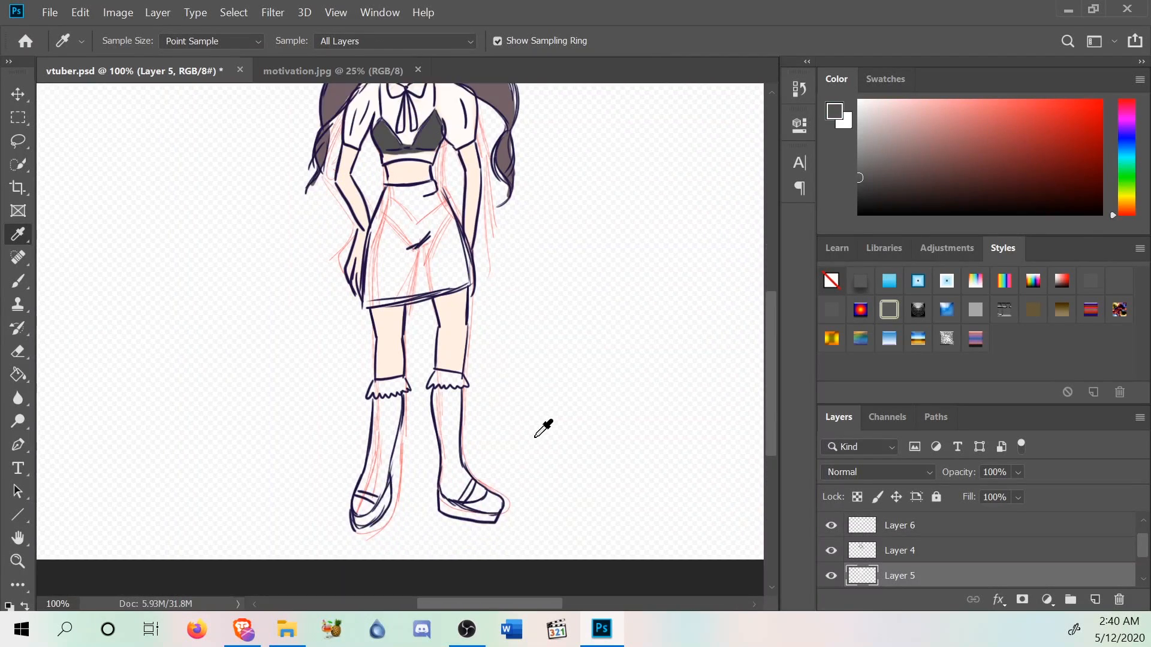
{"action": "left_click", "coordinate": [18, 561]}
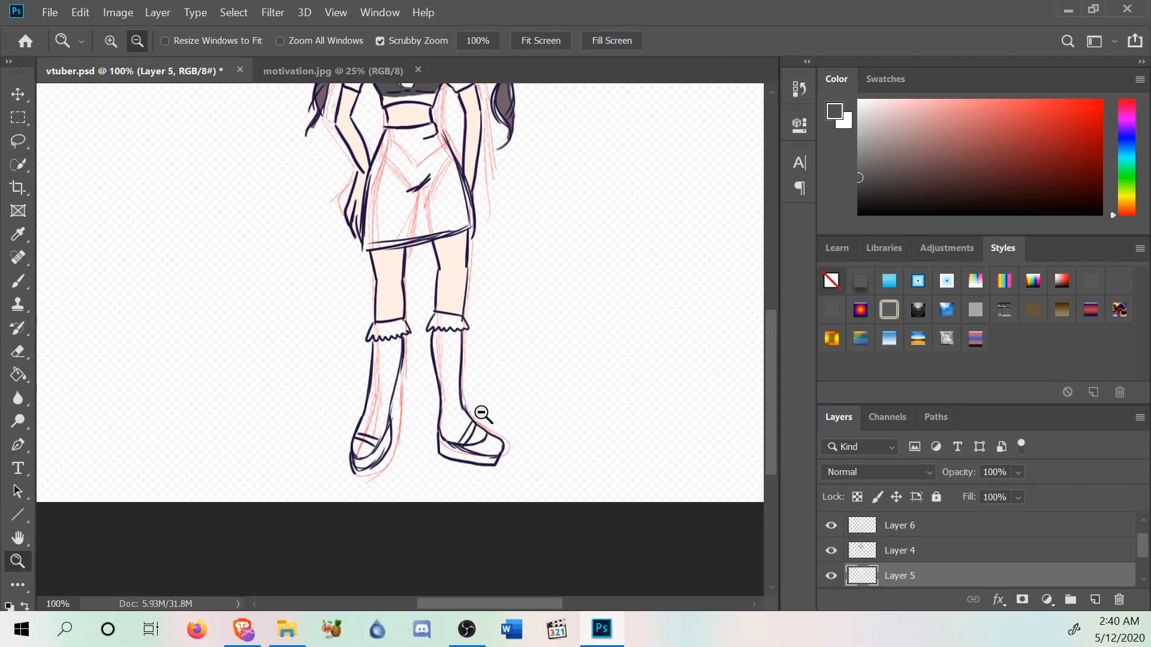
{"action": "right_click", "coordinate": [464, 429]}
{"action": "left_click", "coordinate": [513, 511]}
{"action": "scroll", "coordinate": [490, 511], "scroll_direction": "down", "scroll_amount": 2}
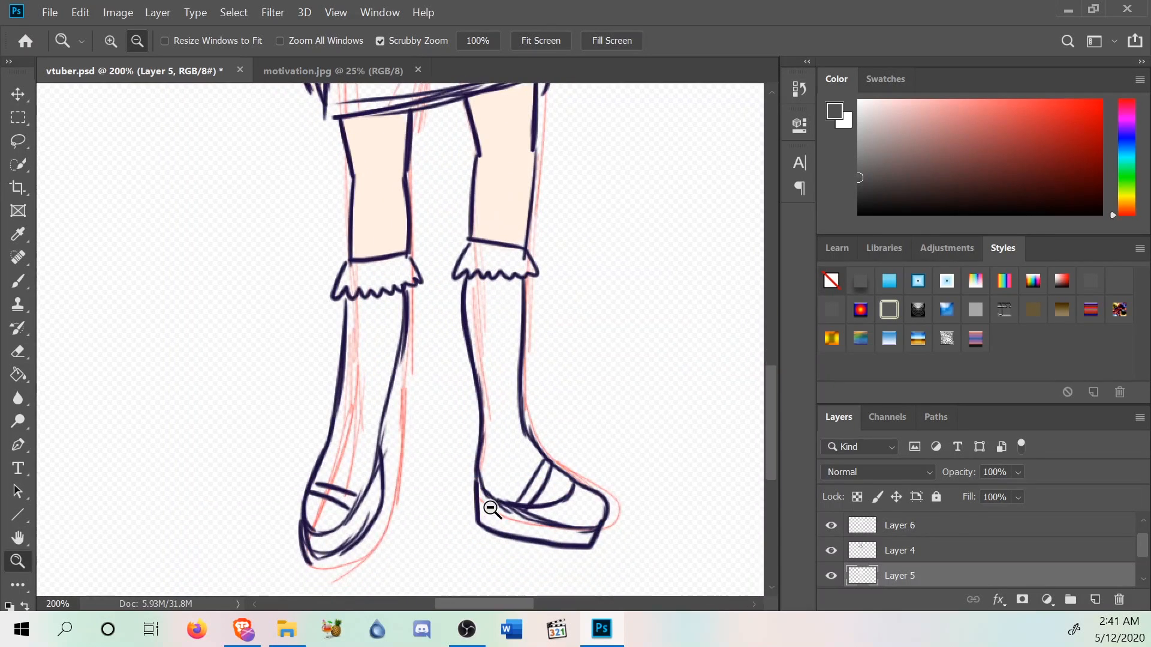
{"action": "left_click", "coordinate": [18, 280]}
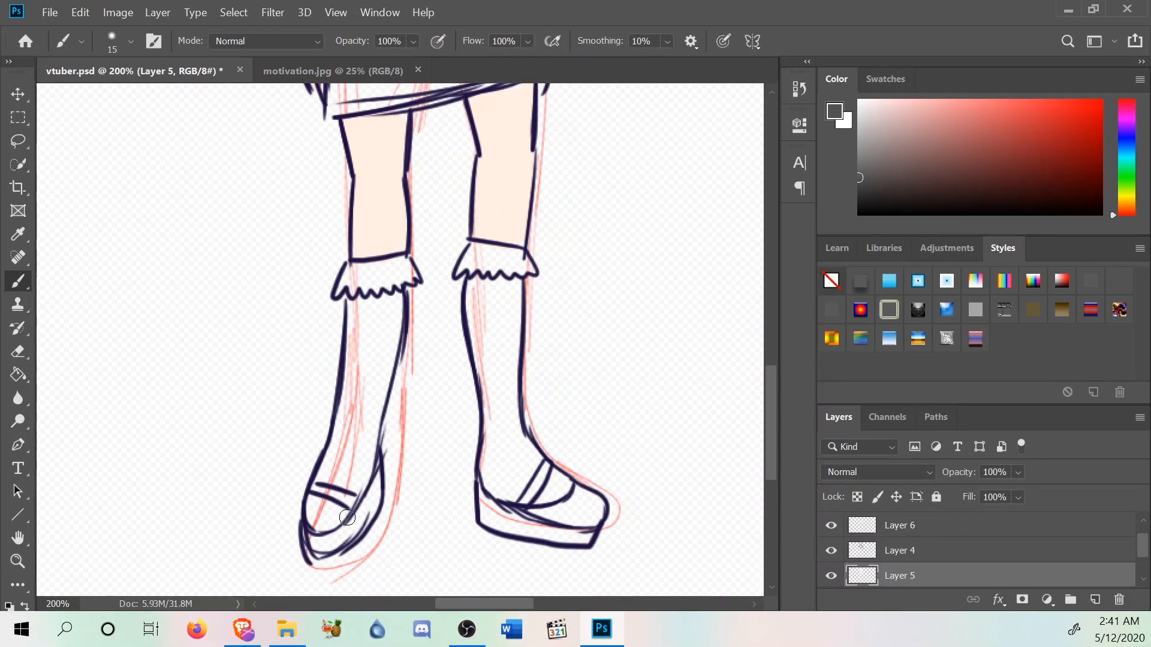
{"action": "mouse_move", "coordinate": [348, 530]}
{"action": "left_mouse_down"}
{"action": "mouse_move", "coordinate": [373, 505]}
{"action": "mouse_move", "coordinate": [354, 537]}
{"action": "mouse_move", "coordinate": [377, 473]}
{"action": "mouse_move", "coordinate": [354, 524]}
{"action": "mouse_move", "coordinate": [363, 513]}
{"action": "mouse_move", "coordinate": [329, 548]}
{"action": "mouse_move", "coordinate": [360, 521]}
{"action": "mouse_move", "coordinate": [321, 546]}
{"action": "mouse_move", "coordinate": [358, 516]}
{"action": "left_mouse_up"}
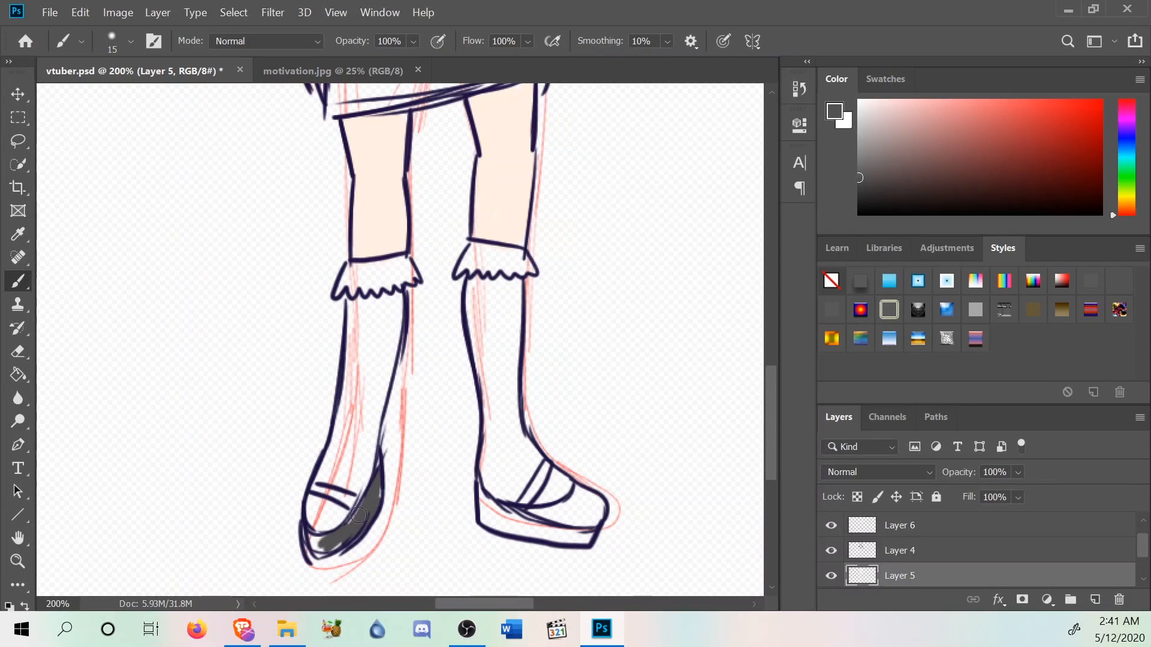
{"action": "left_click_drag", "start_coordinate": [328, 551], "coordinate": [317, 547]}
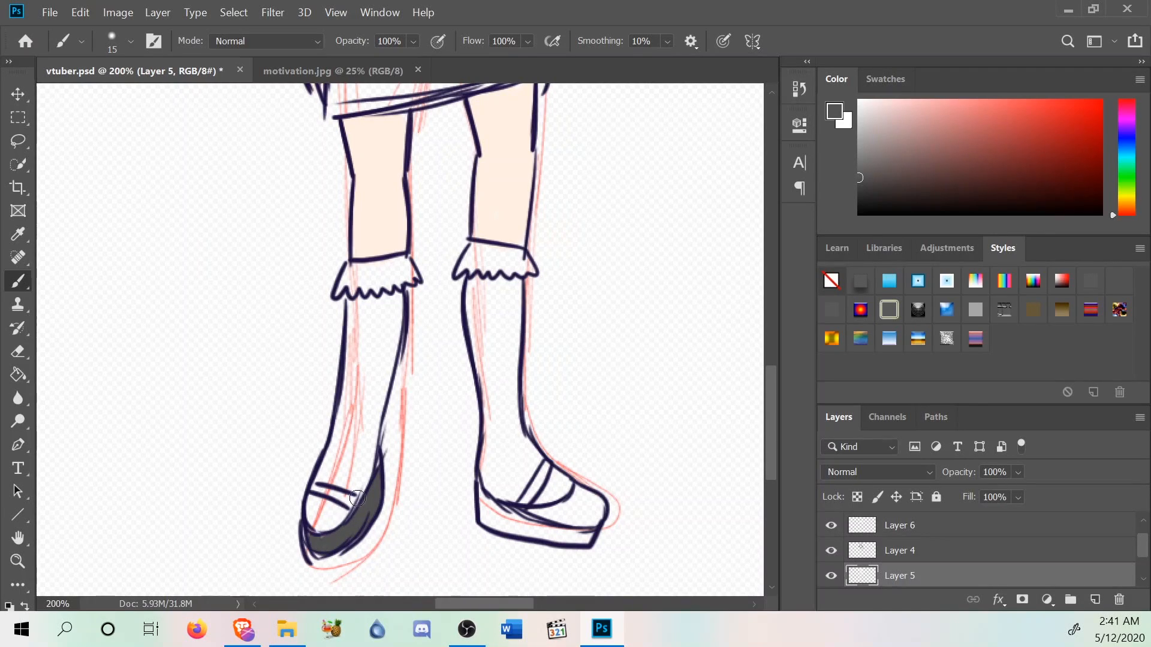
Fill the other platform shoe and the straps of both shoes on Layer 5 in the same dark grey.
{"action": "left_click_drag", "start_coordinate": [545, 533], "coordinate": [582, 538]}
{"action": "mouse_move", "coordinate": [590, 512]}
{"action": "left_mouse_down"}
{"action": "mouse_move", "coordinate": [554, 524]}
{"action": "mouse_move", "coordinate": [577, 493]}
{"action": "mouse_move", "coordinate": [598, 505]}
{"action": "mouse_move", "coordinate": [579, 494]}
{"action": "mouse_move", "coordinate": [595, 521]}
{"action": "left_mouse_up"}
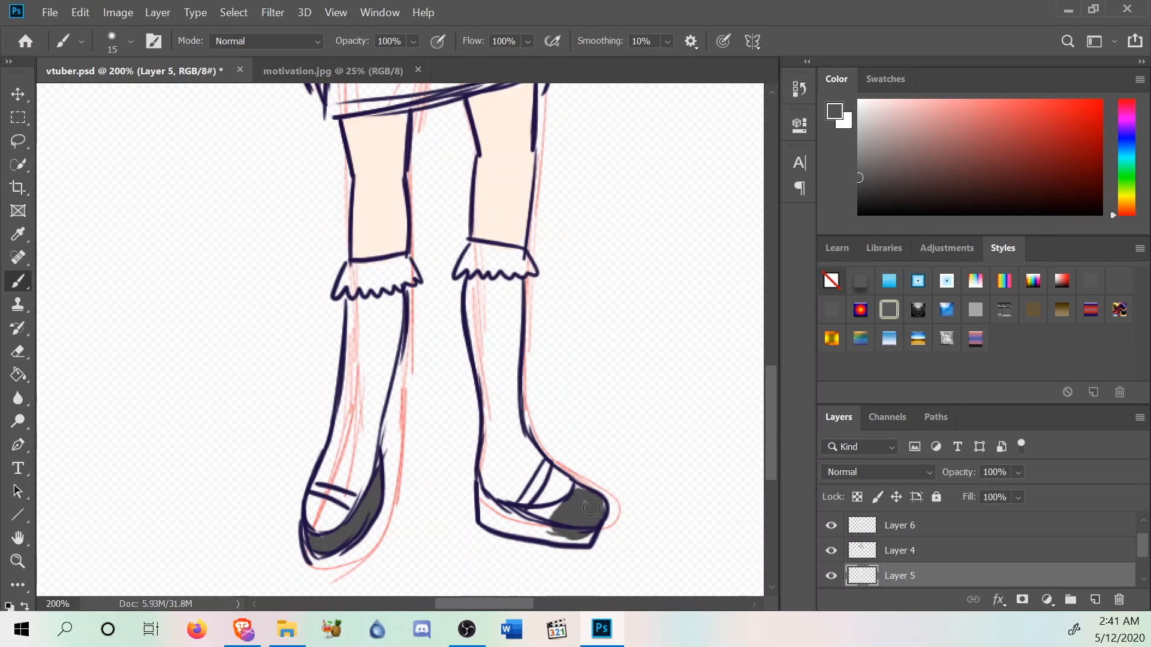
{"action": "mouse_move", "coordinate": [593, 498]}
{"action": "left_mouse_down"}
{"action": "mouse_move", "coordinate": [573, 539]}
{"action": "mouse_move", "coordinate": [592, 534]}
{"action": "mouse_move", "coordinate": [557, 539]}
{"action": "mouse_move", "coordinate": [539, 533]}
{"action": "mouse_move", "coordinate": [565, 529]}
{"action": "mouse_move", "coordinate": [533, 521]}
{"action": "mouse_move", "coordinate": [559, 516]}
{"action": "mouse_move", "coordinate": [489, 518]}
{"action": "mouse_move", "coordinate": [479, 492]}
{"action": "mouse_move", "coordinate": [489, 518]}
{"action": "mouse_move", "coordinate": [478, 488]}
{"action": "mouse_move", "coordinate": [509, 530]}
{"action": "mouse_move", "coordinate": [475, 518]}
{"action": "mouse_move", "coordinate": [561, 541]}
{"action": "mouse_move", "coordinate": [500, 521]}
{"action": "mouse_move", "coordinate": [544, 467]}
{"action": "mouse_move", "coordinate": [530, 488]}
{"action": "left_mouse_up"}
{"action": "mouse_move", "coordinate": [351, 503]}
{"action": "left_mouse_down"}
{"action": "mouse_move", "coordinate": [317, 489]}
{"action": "mouse_move", "coordinate": [340, 496]}
{"action": "left_mouse_up"}
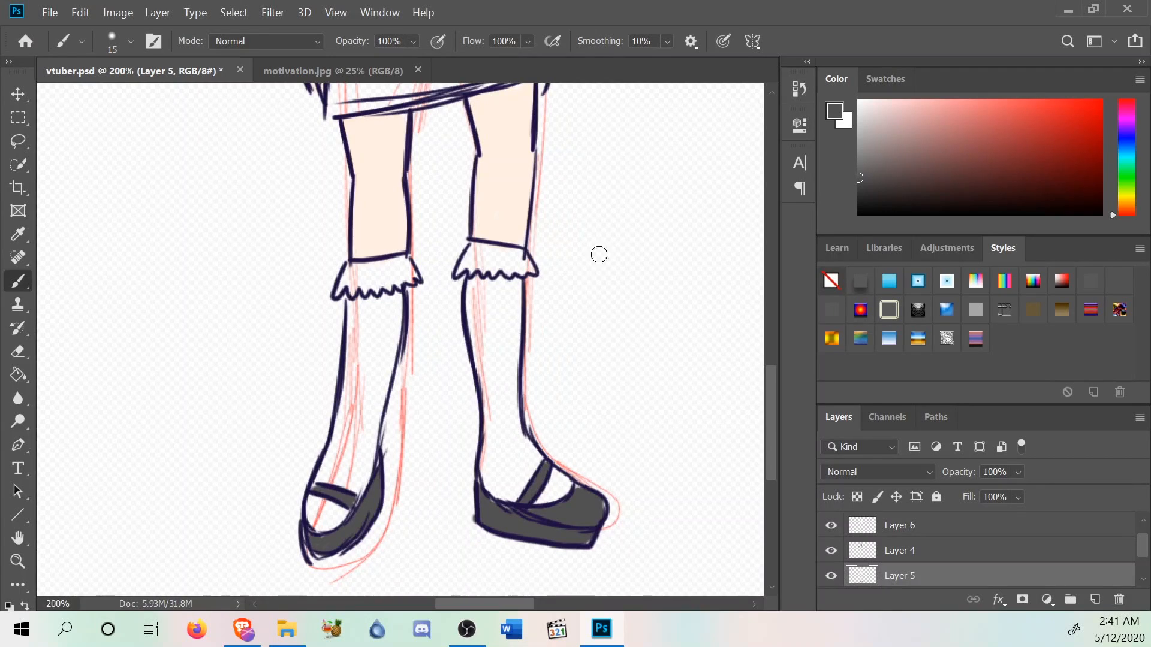
Paint both knee-high socks white on Layer 5 with the 15 px brush, covering the red sketch lines inside them.
{"action": "left_click", "coordinate": [856, 100]}
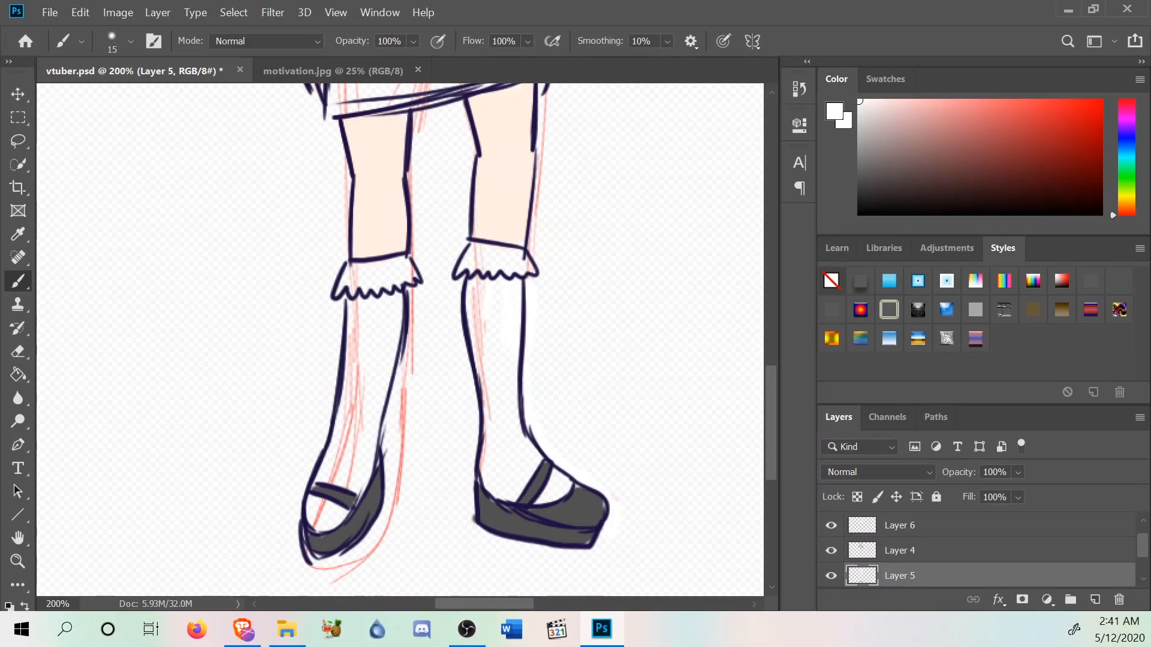
{"action": "left_click_drag", "start_coordinate": [479, 278], "coordinate": [478, 353]}
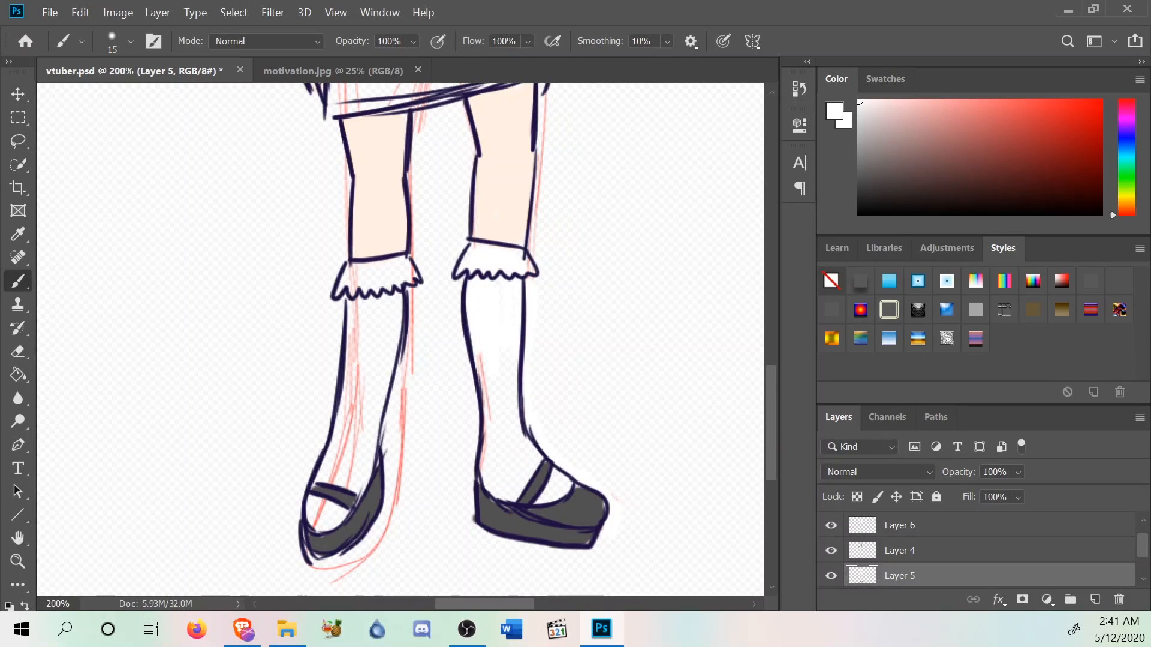
{"action": "left_click_drag", "start_coordinate": [485, 433], "coordinate": [485, 471]}
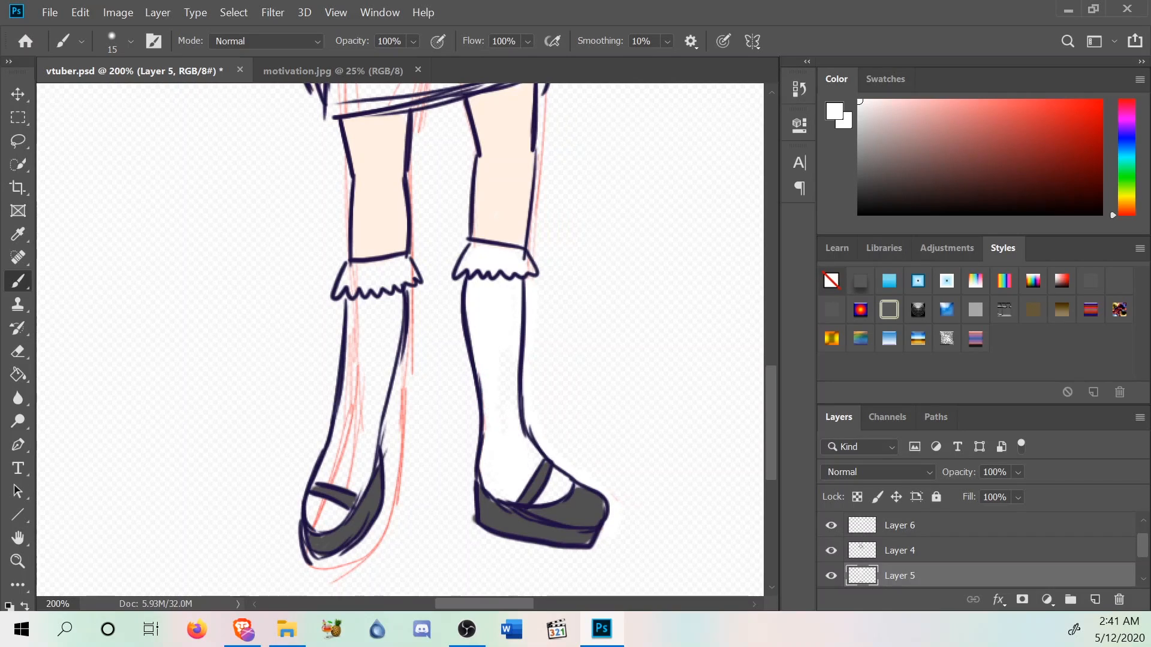
{"action": "mouse_move", "coordinate": [371, 408]}
{"action": "left_mouse_down"}
{"action": "mouse_move", "coordinate": [367, 383]}
{"action": "mouse_move", "coordinate": [339, 469]}
{"action": "mouse_move", "coordinate": [329, 464]}
{"action": "mouse_move", "coordinate": [358, 347]}
{"action": "mouse_move", "coordinate": [353, 390]}
{"action": "mouse_move", "coordinate": [374, 339]}
{"action": "mouse_move", "coordinate": [392, 335]}
{"action": "mouse_move", "coordinate": [372, 403]}
{"action": "left_mouse_up"}
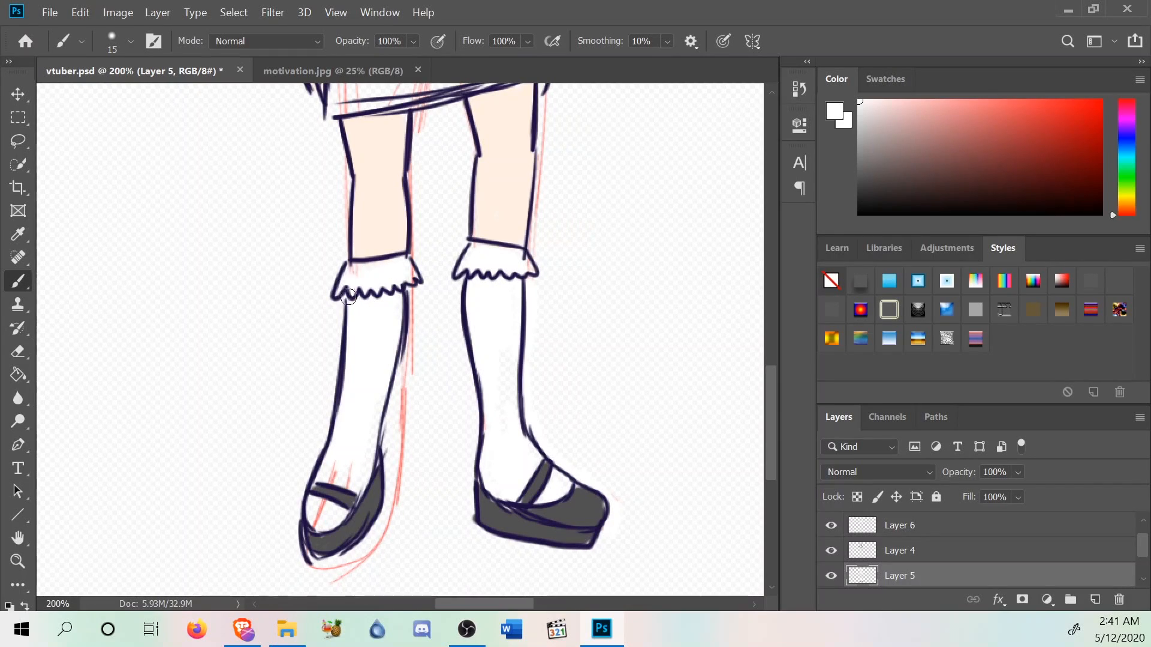
{"action": "left_click_drag", "start_coordinate": [345, 468], "coordinate": [348, 488]}
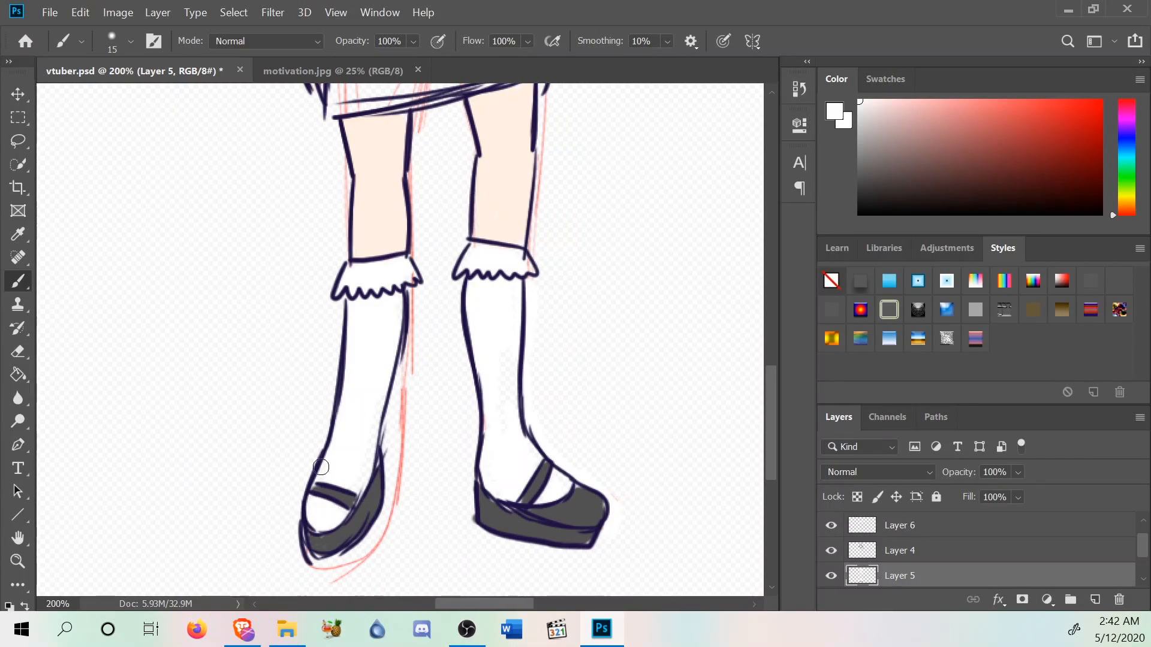
Delete the white background Layer 0 and check the figure against the transparency for unpainted gaps.
{"action": "scroll", "coordinate": [878, 583], "scroll_direction": "down", "scroll_amount": 2}
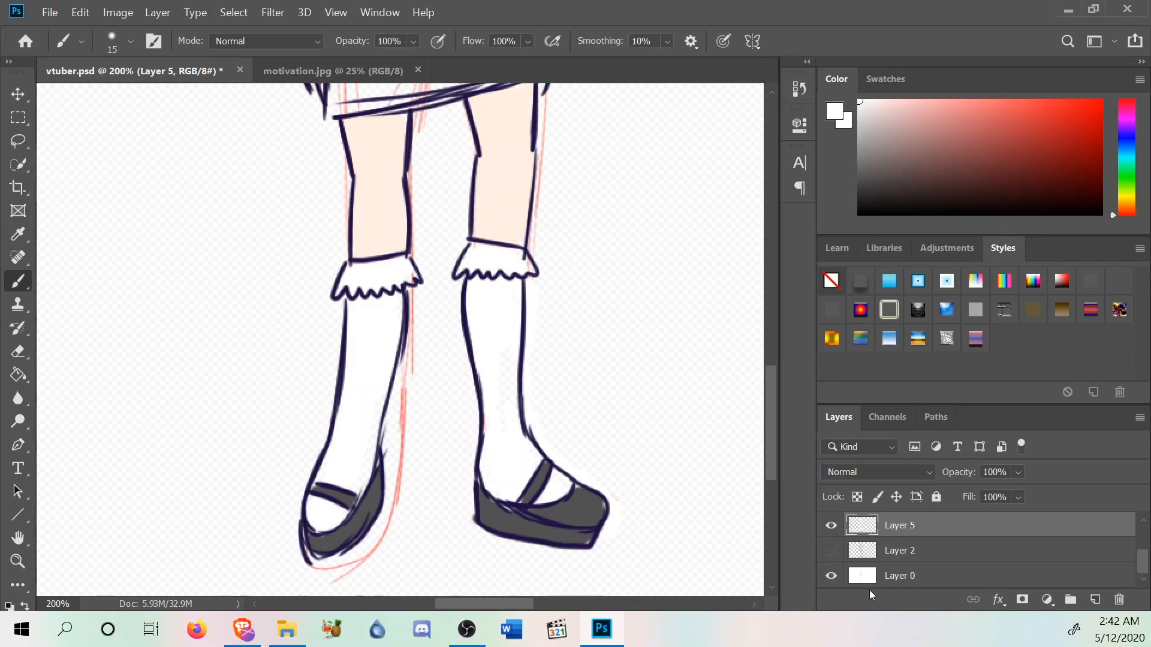
{"action": "right_click", "coordinate": [909, 574]}
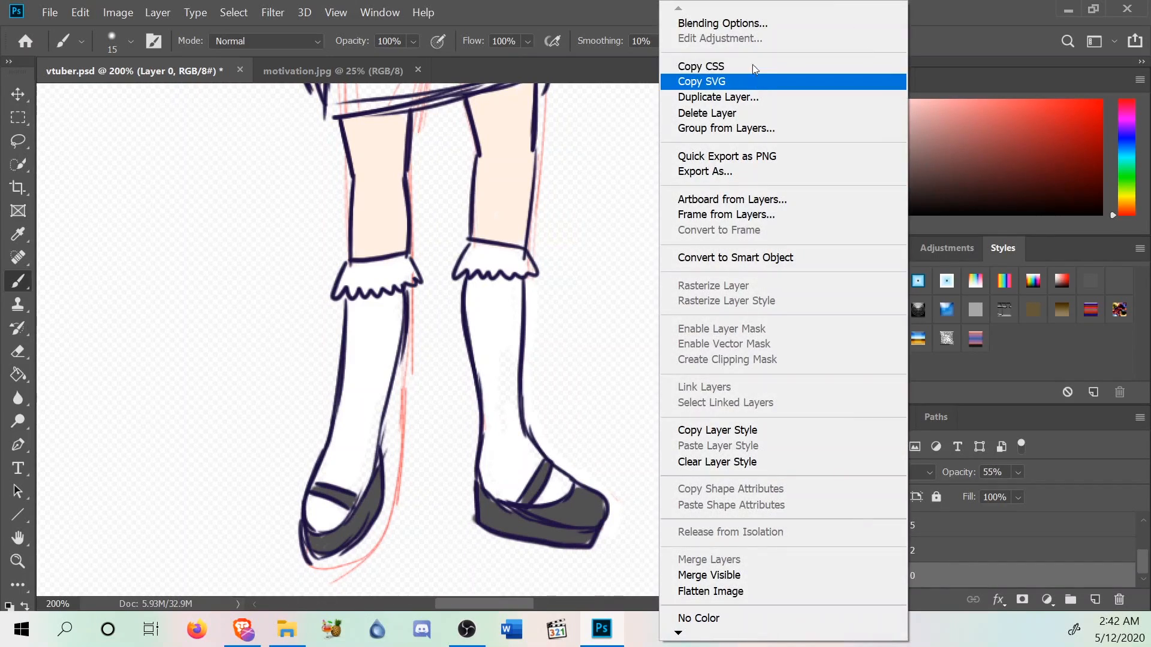
{"action": "left_click", "coordinate": [751, 113]}
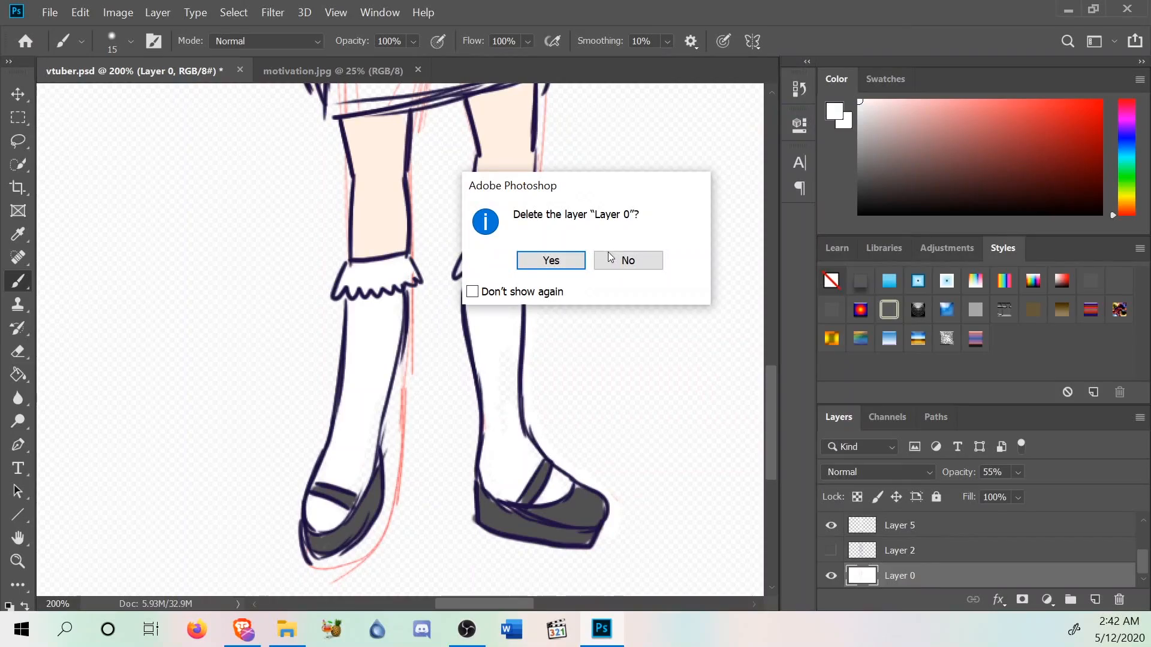
{"action": "left_click", "coordinate": [551, 259]}
{"action": "scroll", "coordinate": [603, 368], "scroll_direction": "up", "scroll_amount": 10}
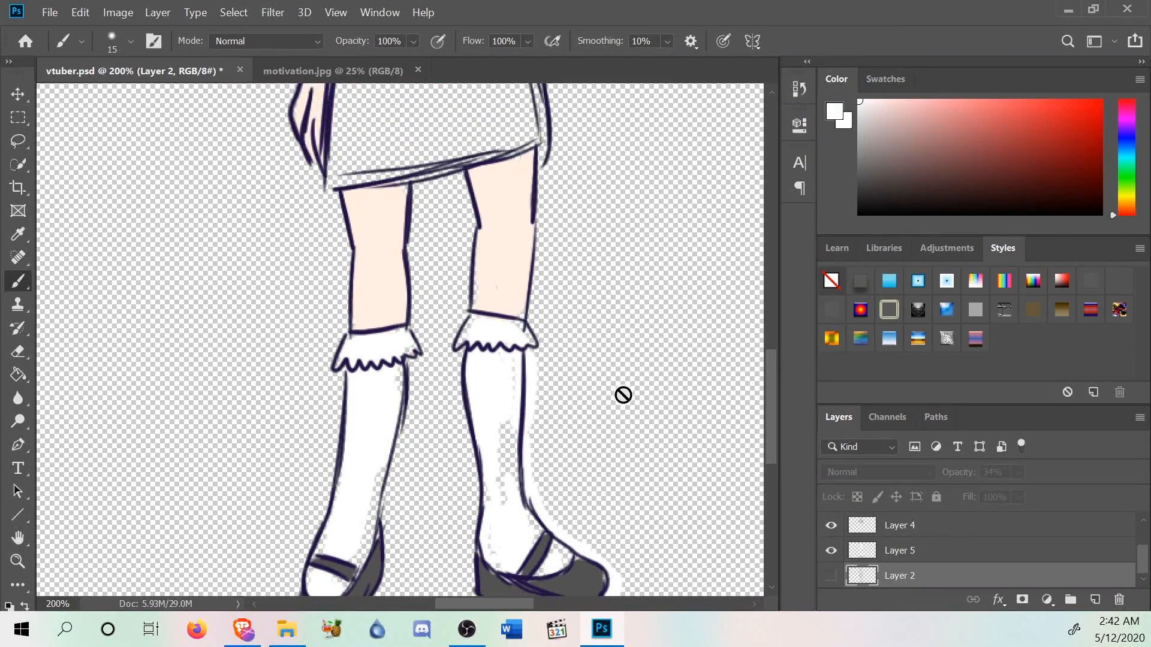
{"action": "scroll", "coordinate": [635, 412], "scroll_direction": "up", "scroll_amount": 5}
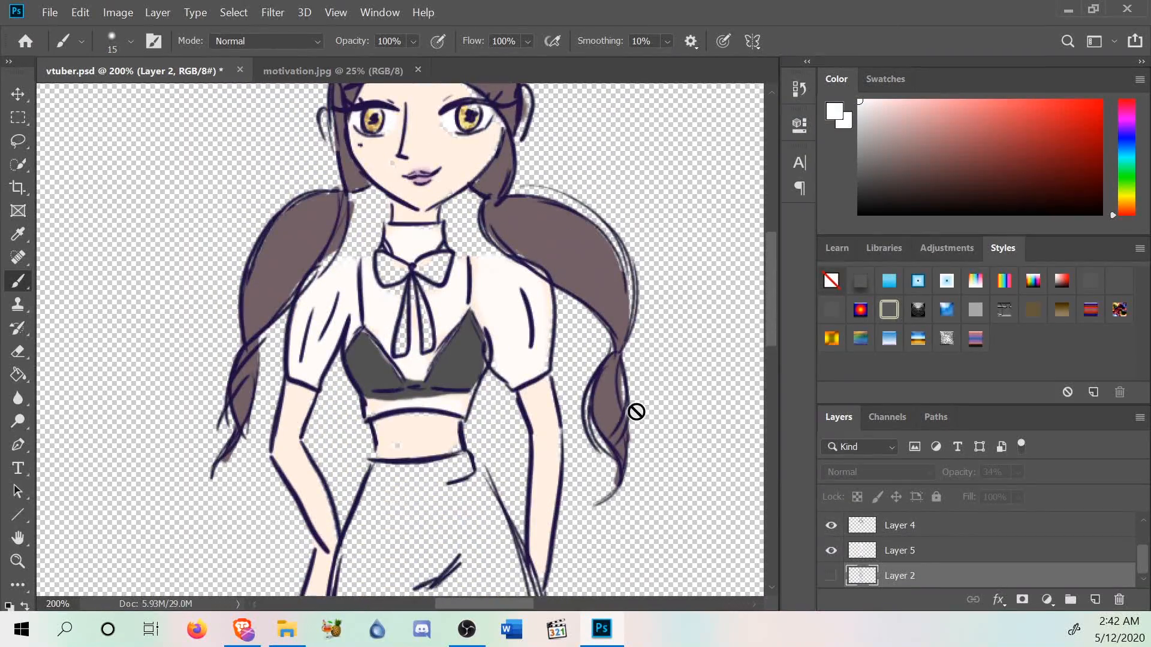
{"action": "scroll", "coordinate": [636, 412], "scroll_direction": "down", "scroll_amount": 7}
{"action": "scroll", "coordinate": [636, 412], "scroll_direction": "down", "scroll_amount": 5}
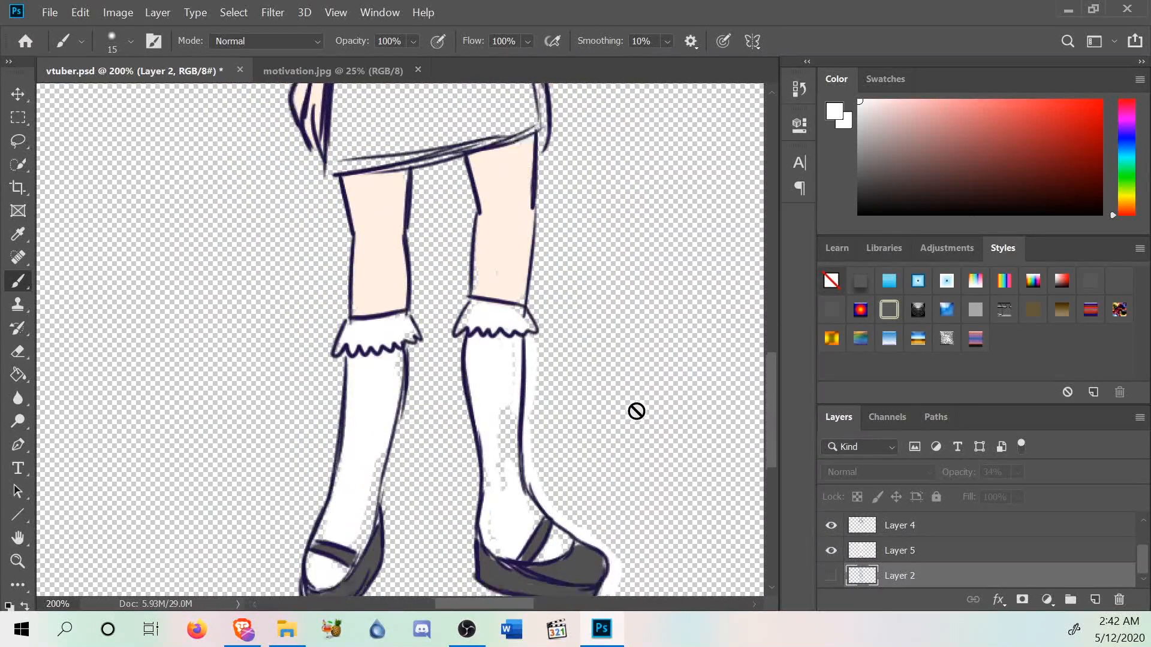
Hide and show Layers 6 and 5 to check their contents, and fill the gaps in the white socks on Layer 4.
{"action": "left_click", "coordinate": [954, 538]}
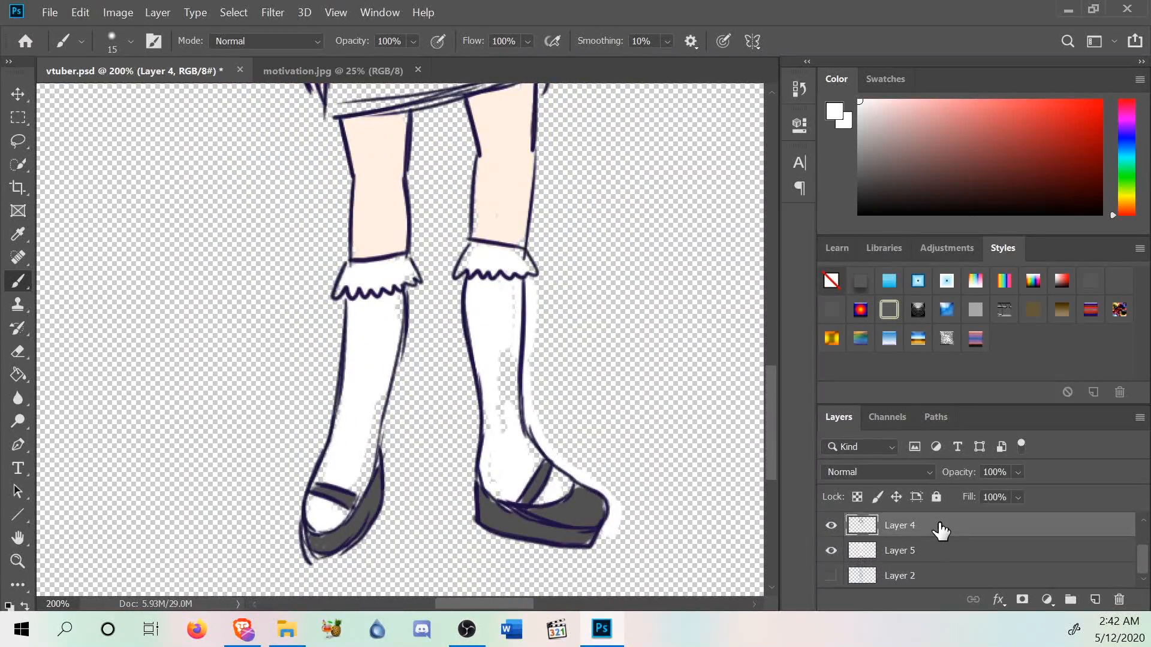
{"action": "scroll", "coordinate": [926, 536], "scroll_direction": "up", "scroll_amount": 1}
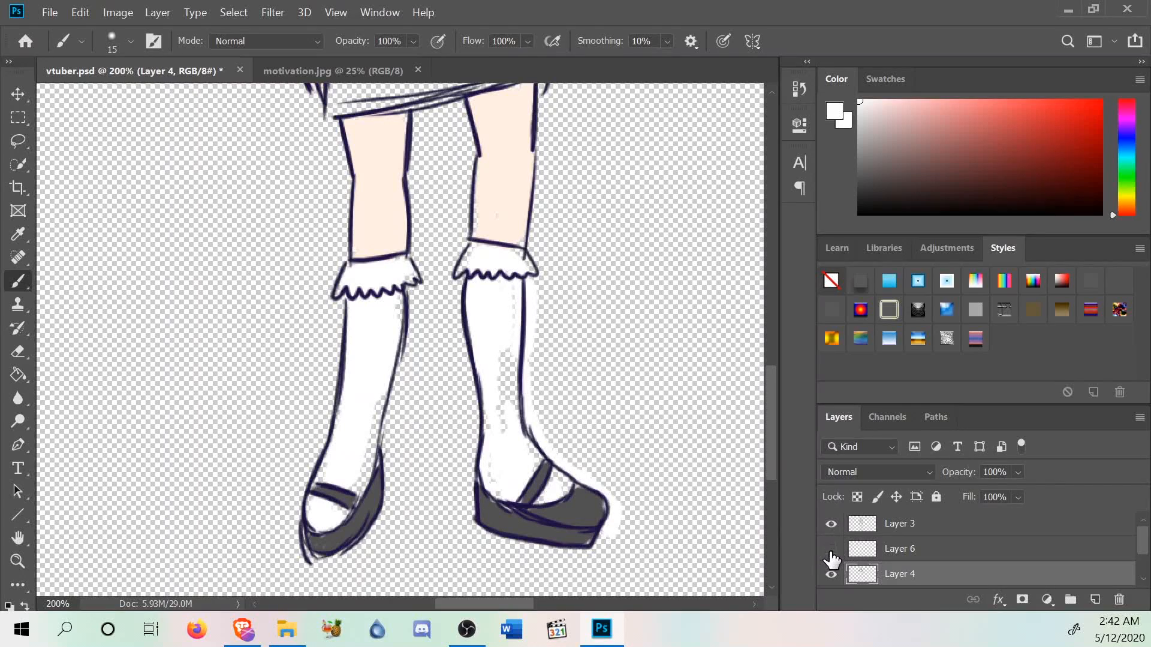
{"action": "scroll", "coordinate": [830, 566], "scroll_direction": "down", "scroll_amount": 1}
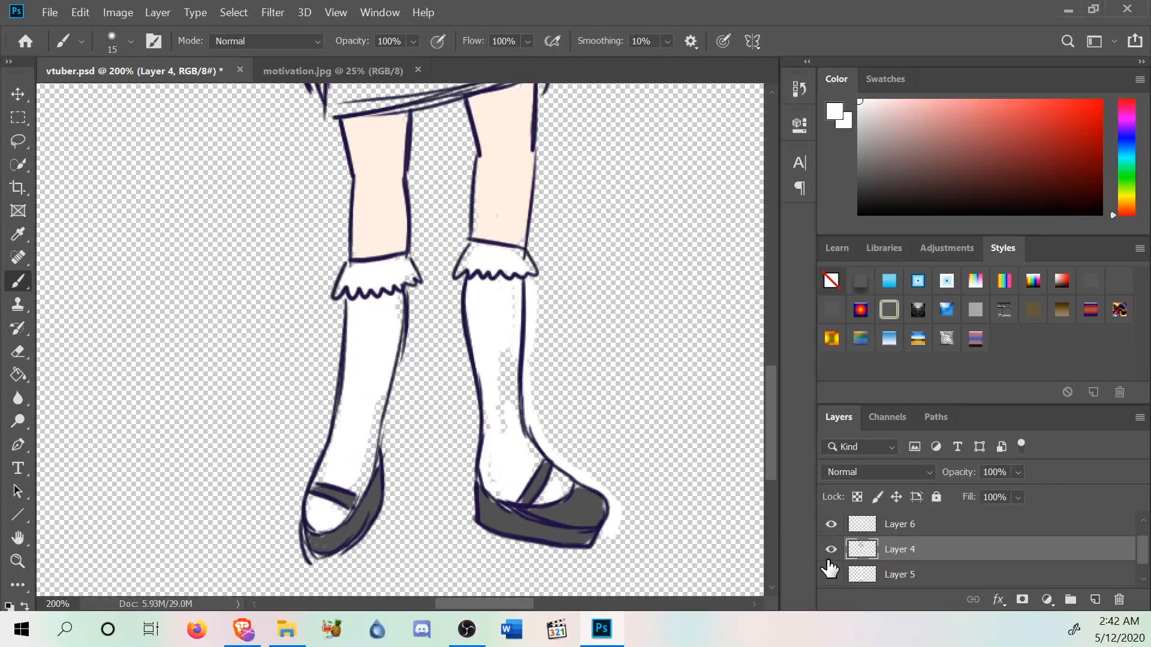
{"action": "scroll", "coordinate": [831, 569], "scroll_direction": "down", "scroll_amount": 1}
{"action": "left_click", "coordinate": [832, 550]}
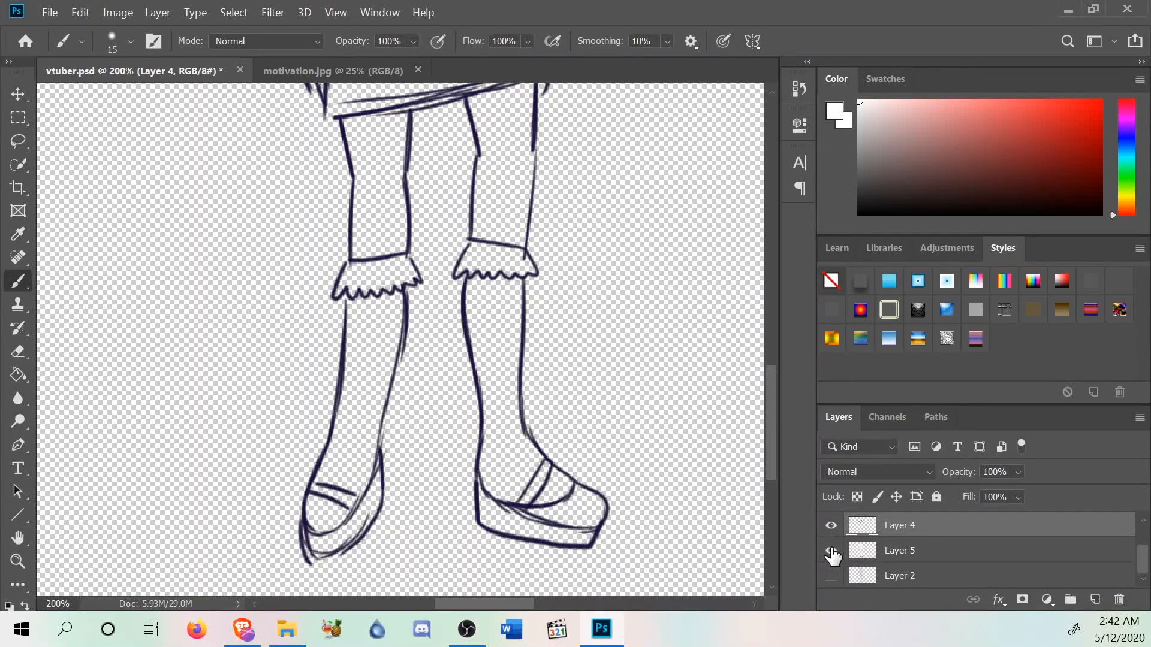
{"action": "left_click", "coordinate": [831, 551]}
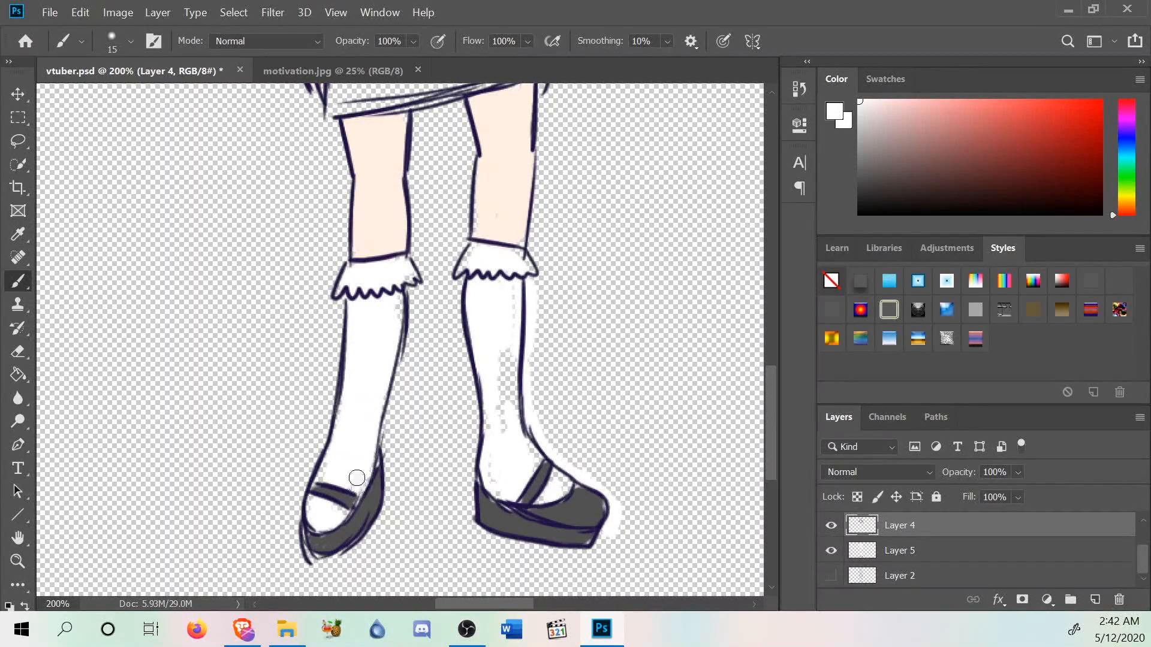
{"action": "left_click_drag", "start_coordinate": [504, 379], "coordinate": [518, 353]}
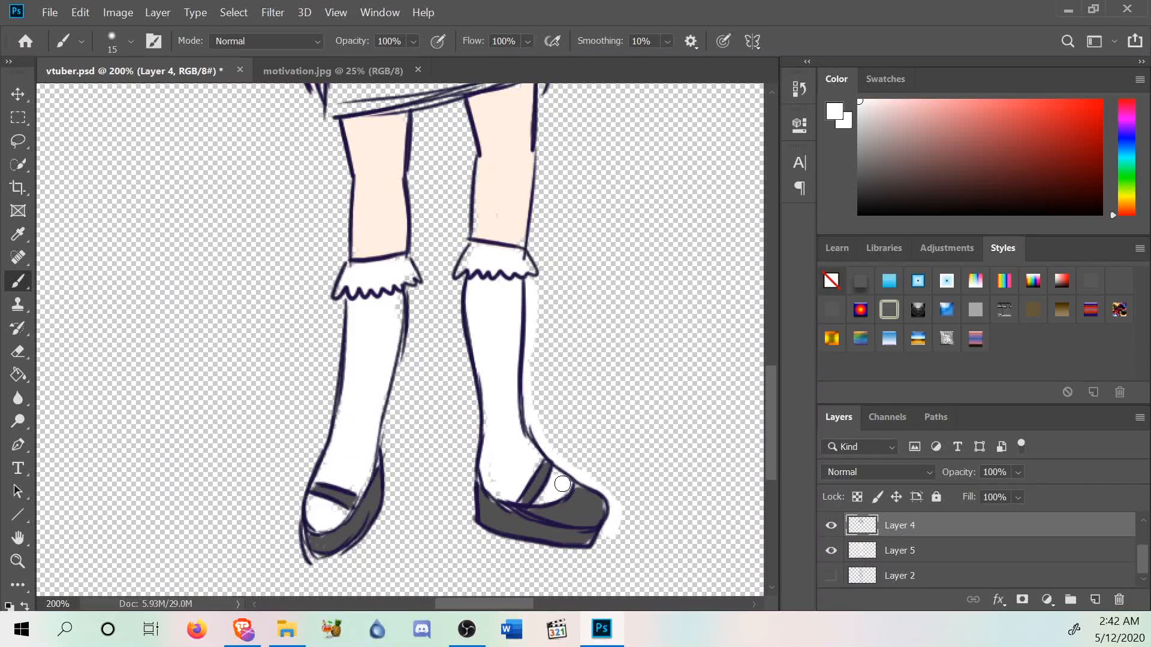
Sample the dusty pink of the seated anime girl's dress in motivation.jpg as the foreground colour.
{"action": "scroll", "coordinate": [505, 441], "scroll_direction": "up", "scroll_amount": 12}
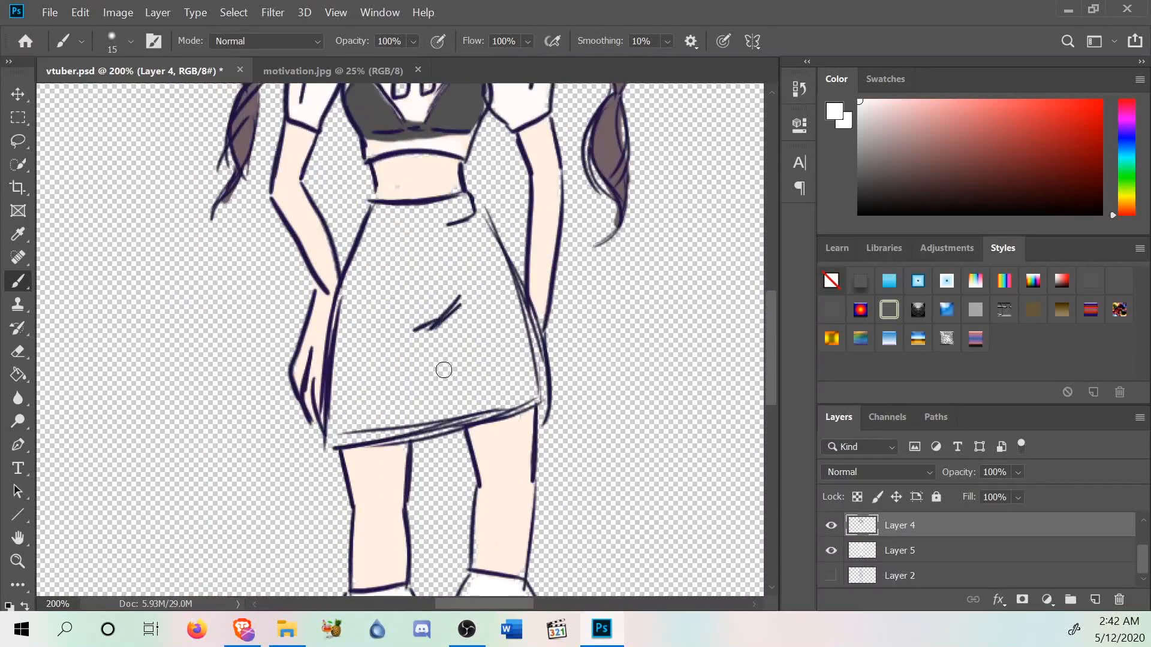
{"action": "scroll", "coordinate": [459, 430], "scroll_direction": "up", "scroll_amount": 3}
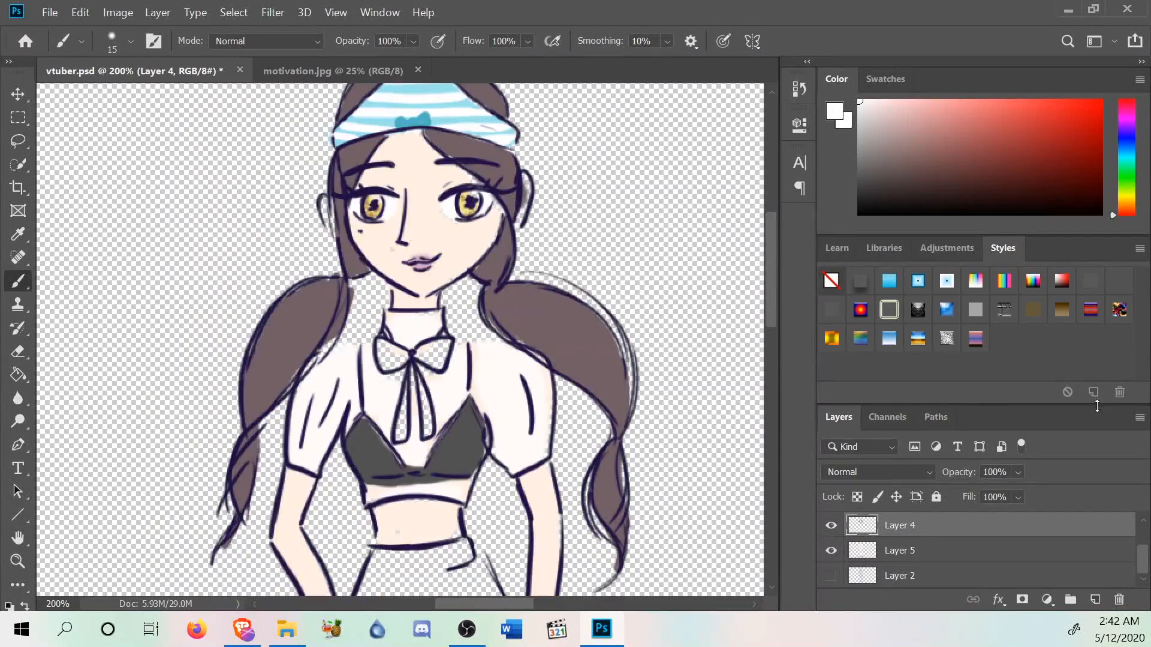
{"action": "left_click", "coordinate": [333, 71]}
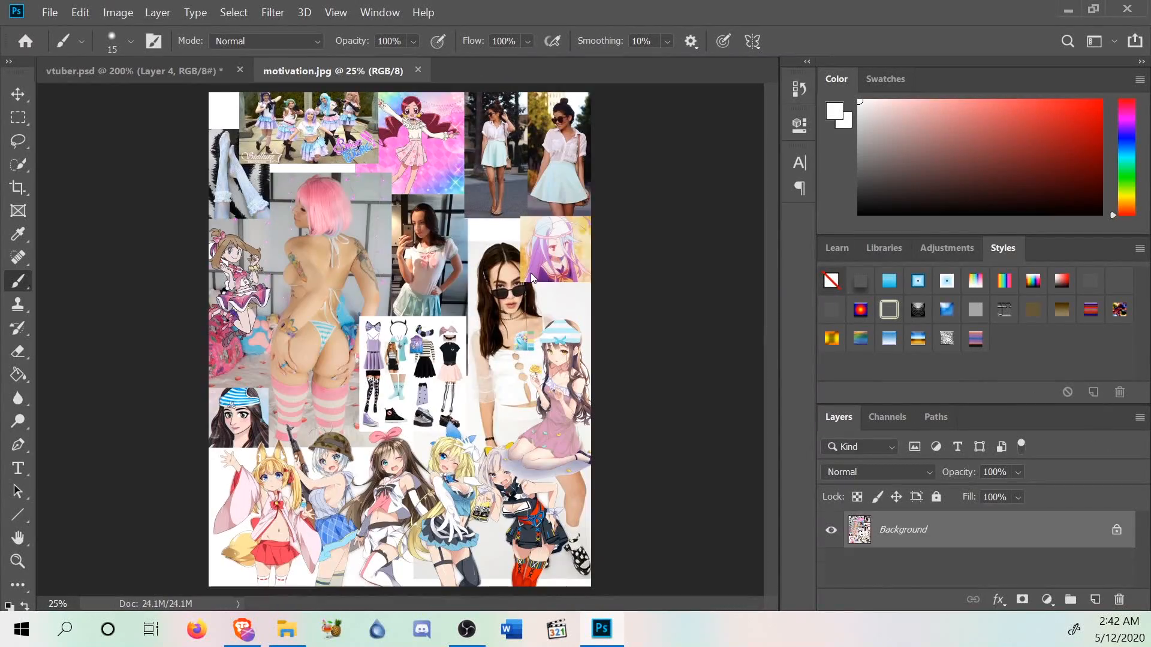
{"action": "left_click", "coordinate": [18, 234]}
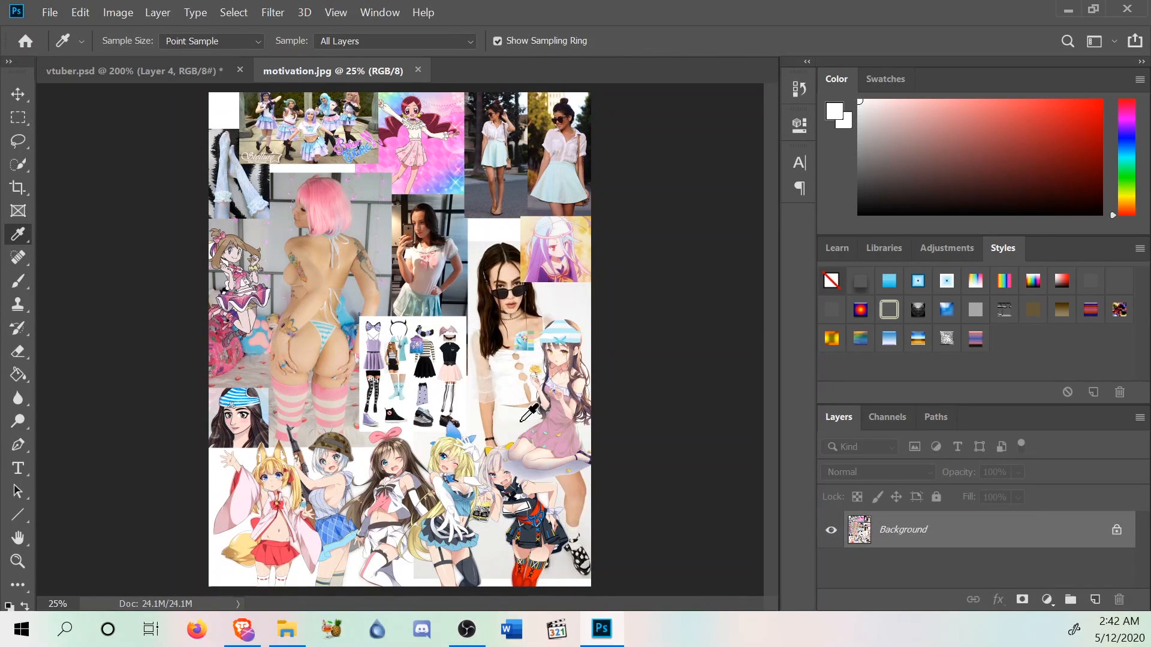
{"action": "left_click", "coordinate": [554, 415]}
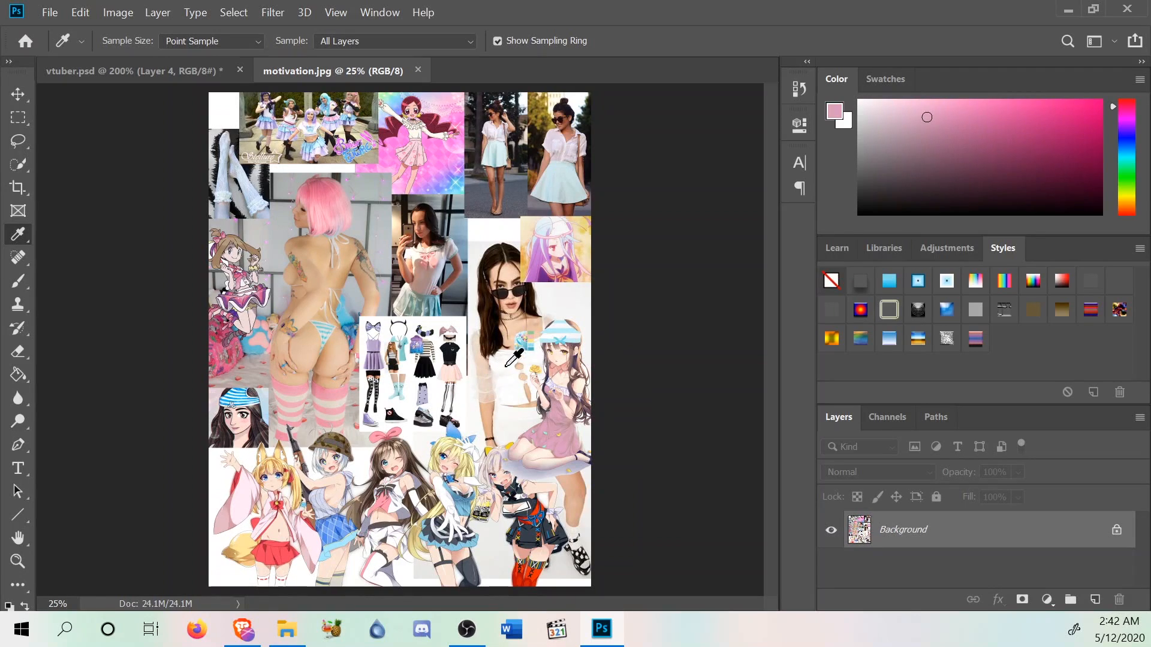
Sample a light pink beside the seated anime girl in motivation.jpg as the foreground colour and return to vtuber.psd.
{"action": "left_click", "coordinate": [533, 334]}
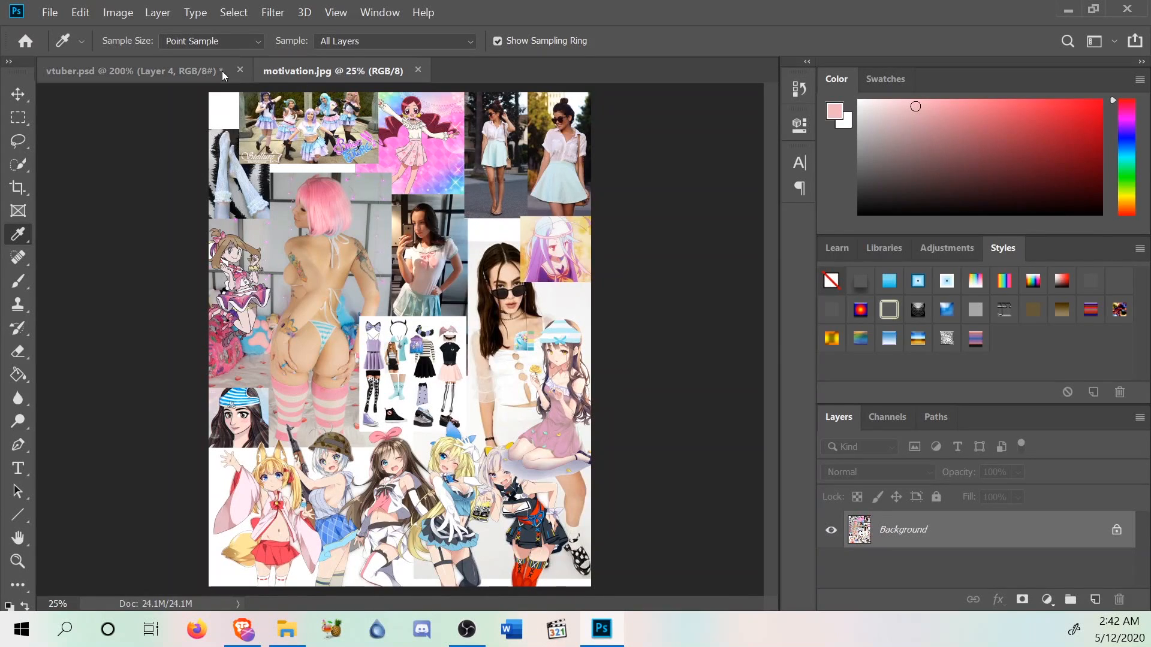
{"action": "left_click", "coordinate": [171, 76]}
{"action": "scroll", "coordinate": [359, 300], "scroll_direction": "down", "scroll_amount": 5}
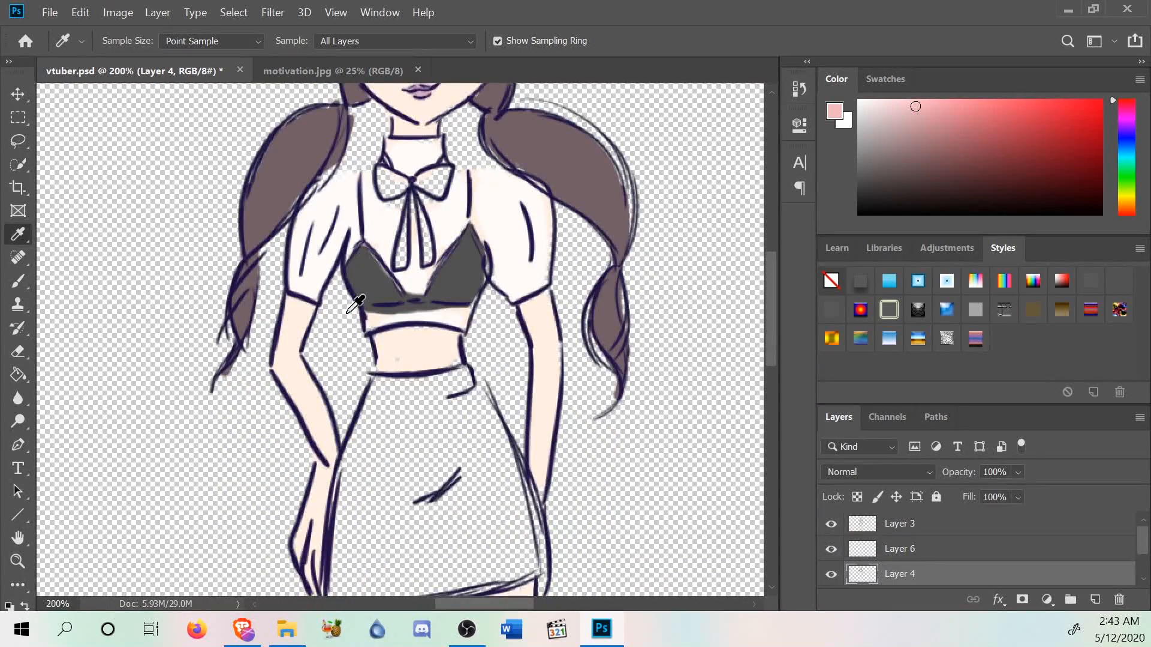
{"action": "scroll", "coordinate": [369, 334], "scroll_direction": "up", "scroll_amount": 3}
{"action": "scroll", "coordinate": [370, 333], "scroll_direction": "down", "scroll_amount": 2}
{"action": "scroll", "coordinate": [369, 331], "scroll_direction": "up", "scroll_amount": 6}
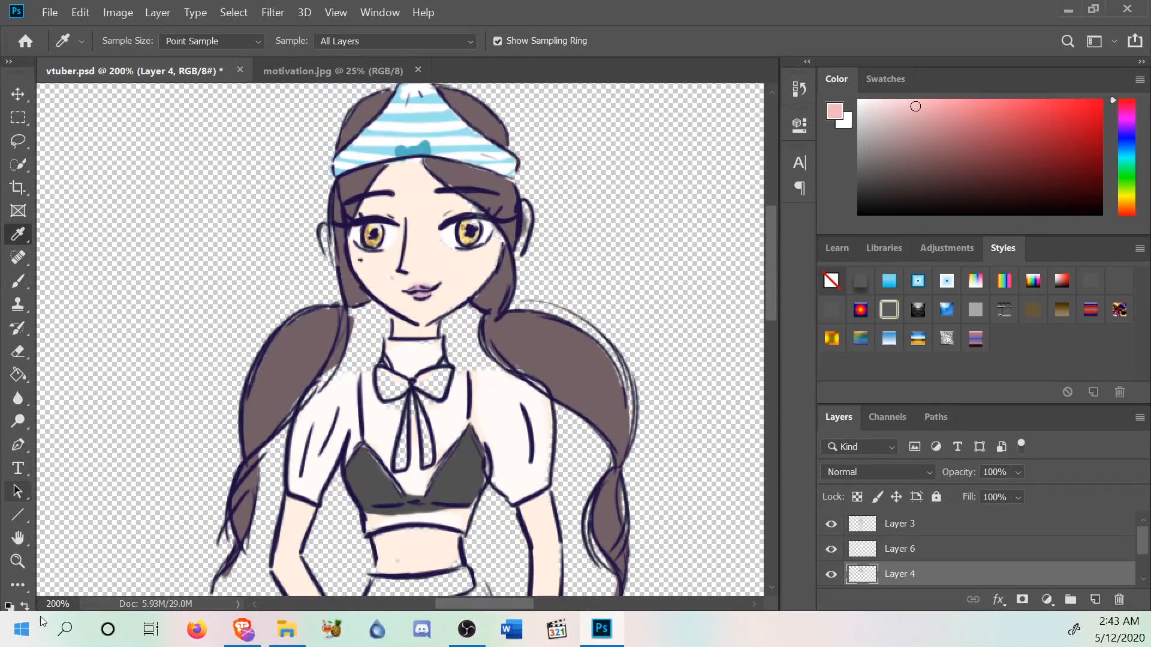
Convert Layer 4 of vtuber.psd into a white background layer behind the whole figure.
{"action": "left_click", "coordinate": [18, 561]}
{"action": "right_click", "coordinate": [341, 400]}
{"action": "left_click", "coordinate": [382, 498]}
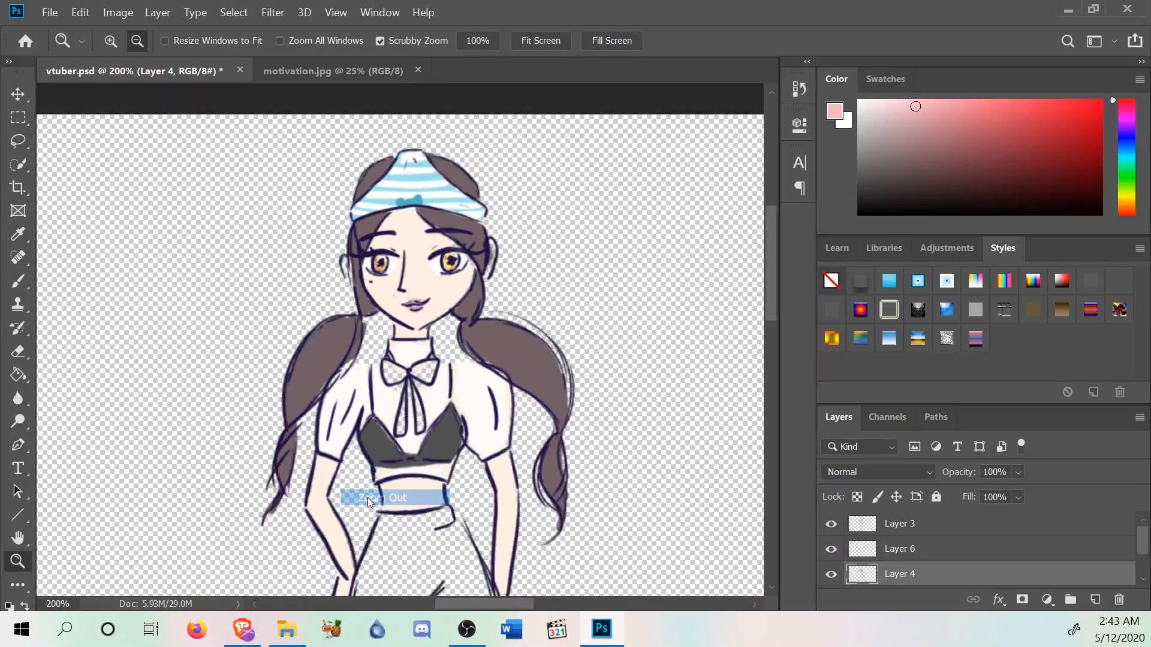
{"action": "right_click", "coordinate": [378, 455]}
{"action": "left_click", "coordinate": [405, 550]}
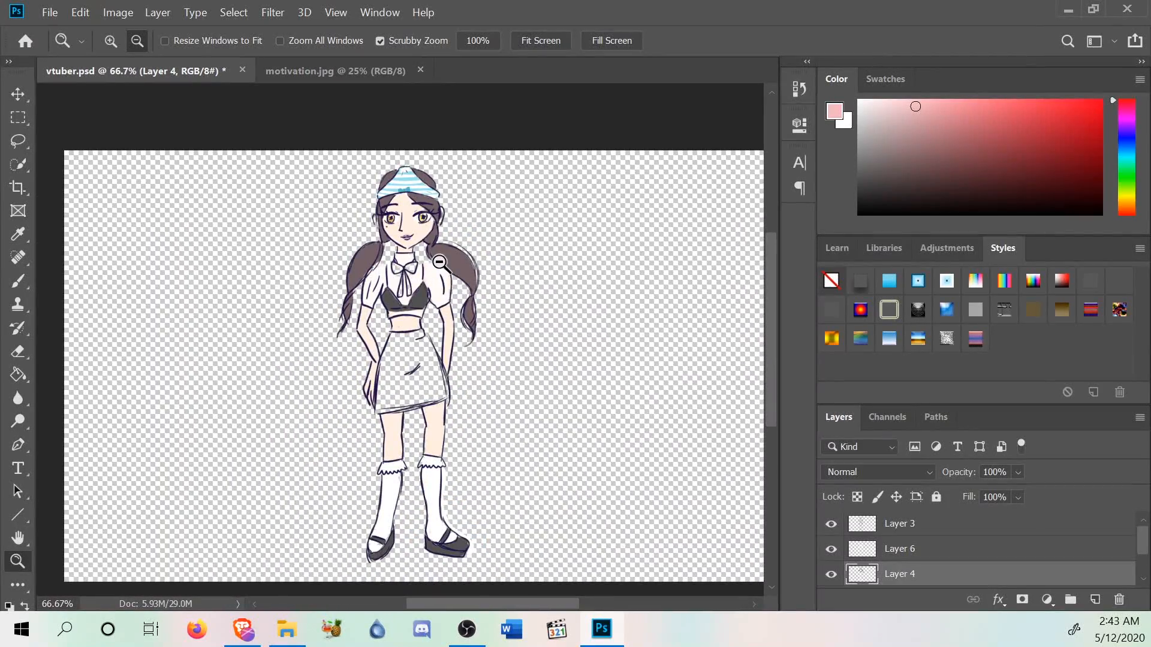
{"action": "left_click", "coordinate": [158, 12]}
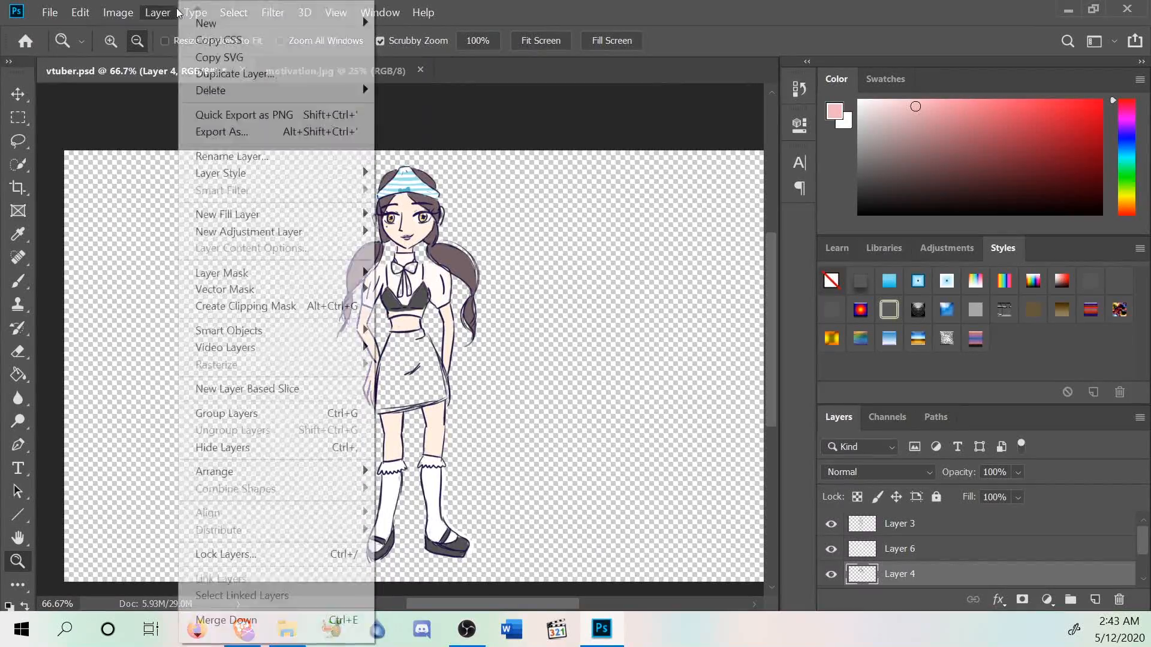
{"action": "mouse_move", "coordinate": [160, 18]}
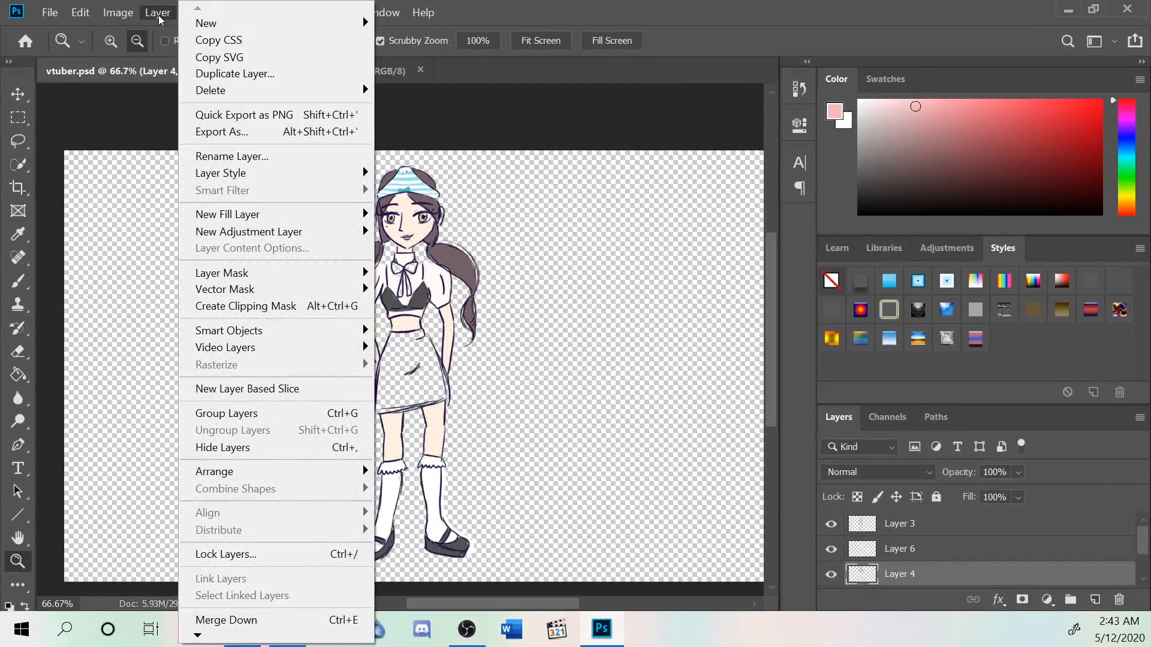
{"action": "mouse_move", "coordinate": [363, 23]}
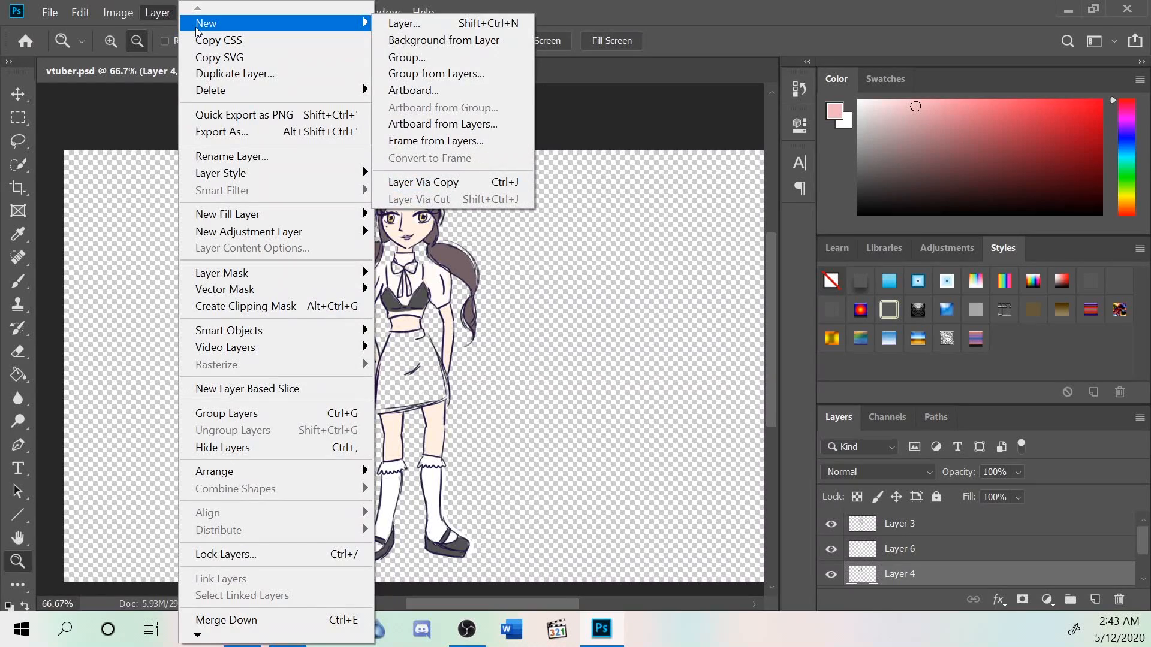
{"action": "left_click", "coordinate": [461, 39]}
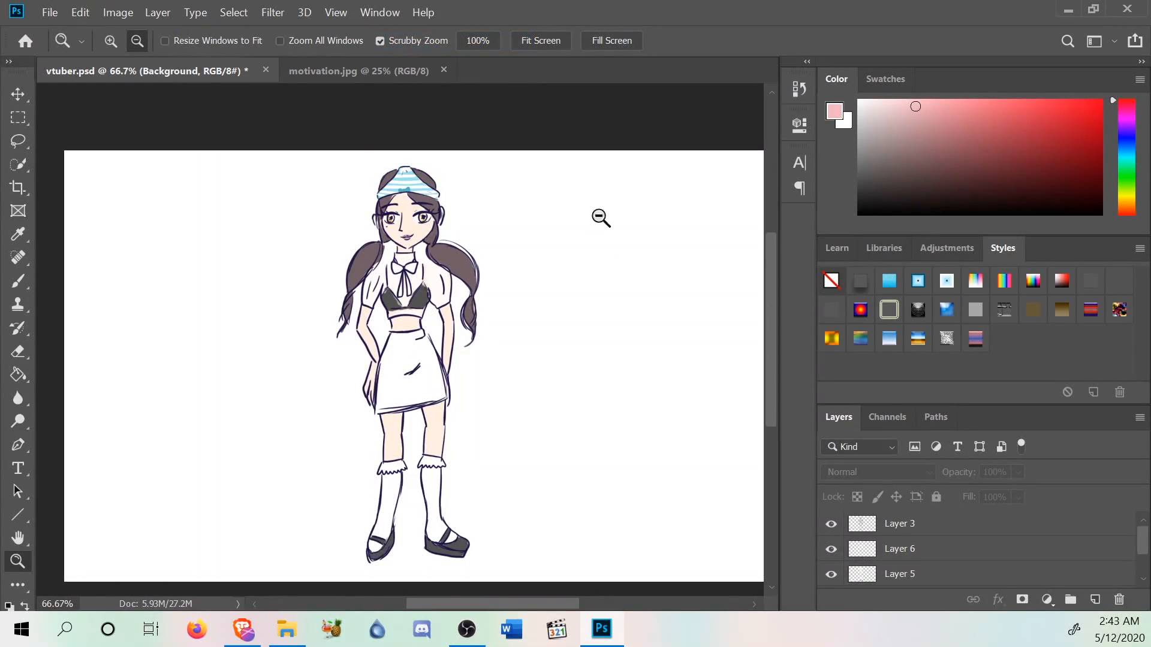
{"action": "scroll", "coordinate": [638, 412], "scroll_direction": "down", "scroll_amount": 4}
{"action": "scroll", "coordinate": [576, 458], "scroll_direction": "up", "scroll_amount": 3}
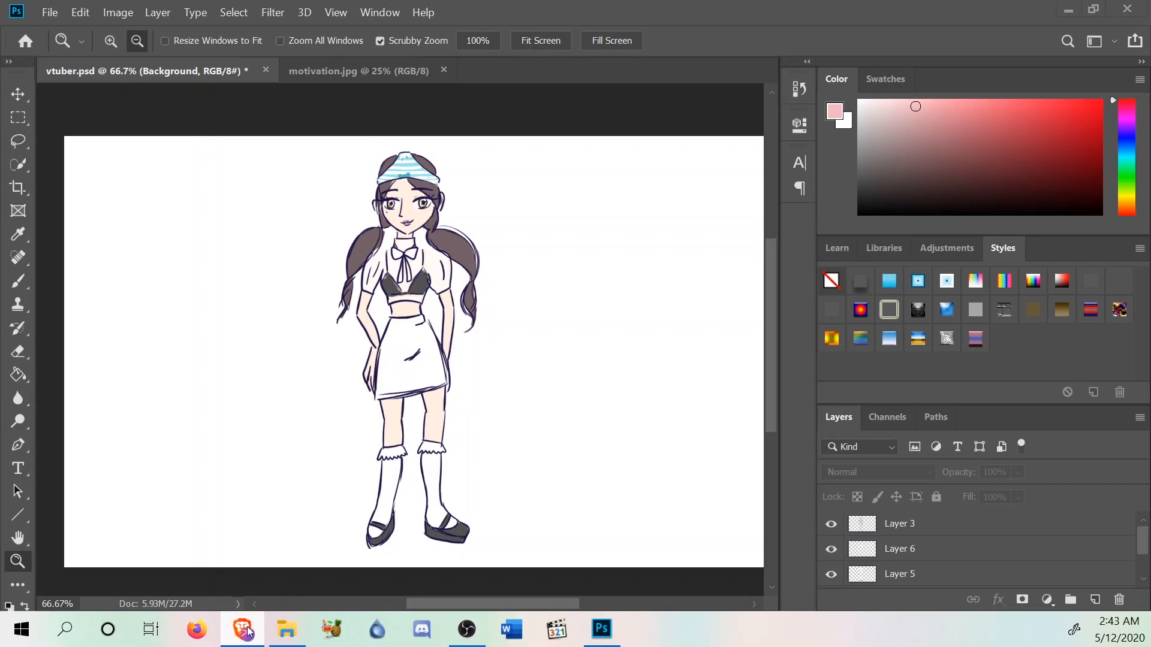
Sample the lavender of the outfit chart's purple skirt in motivation.jpg as the foreground colour and activate the Brush in vtuber.psd.
{"action": "left_click", "coordinate": [362, 71]}
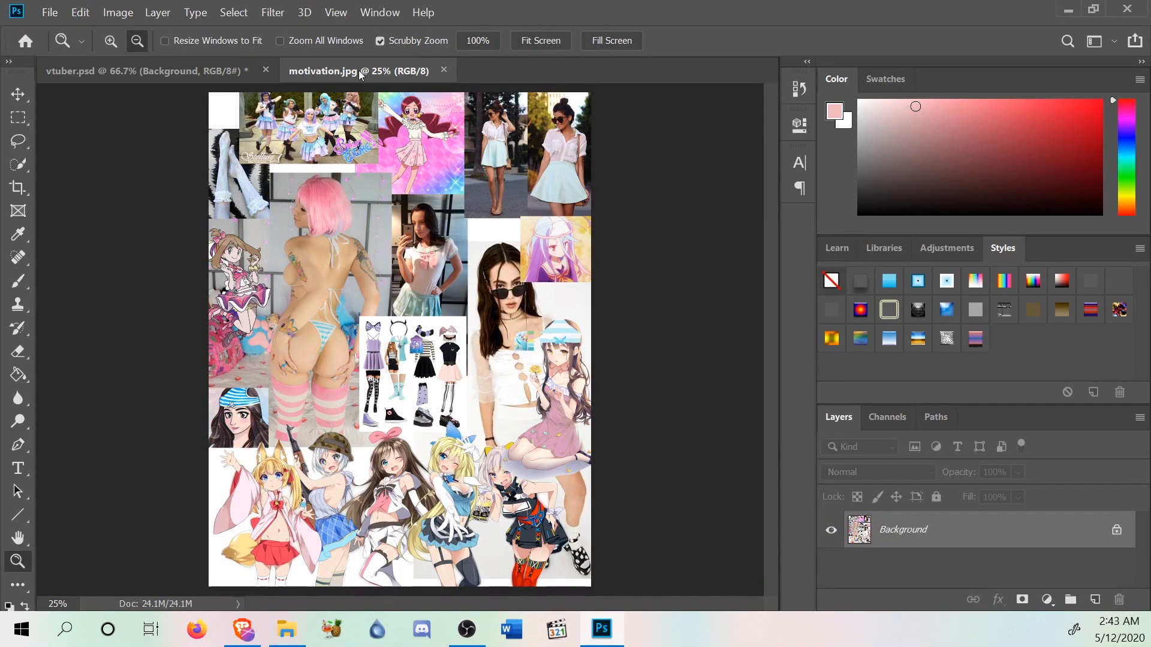
{"action": "left_click", "coordinate": [17, 235]}
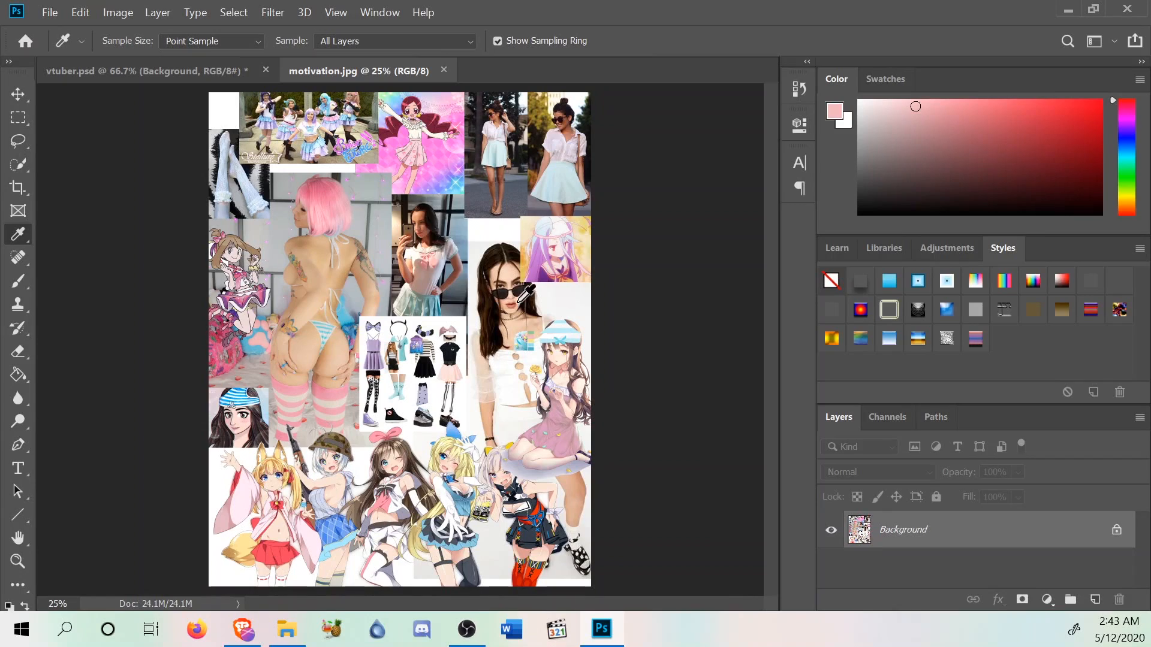
{"action": "left_click", "coordinate": [373, 345]}
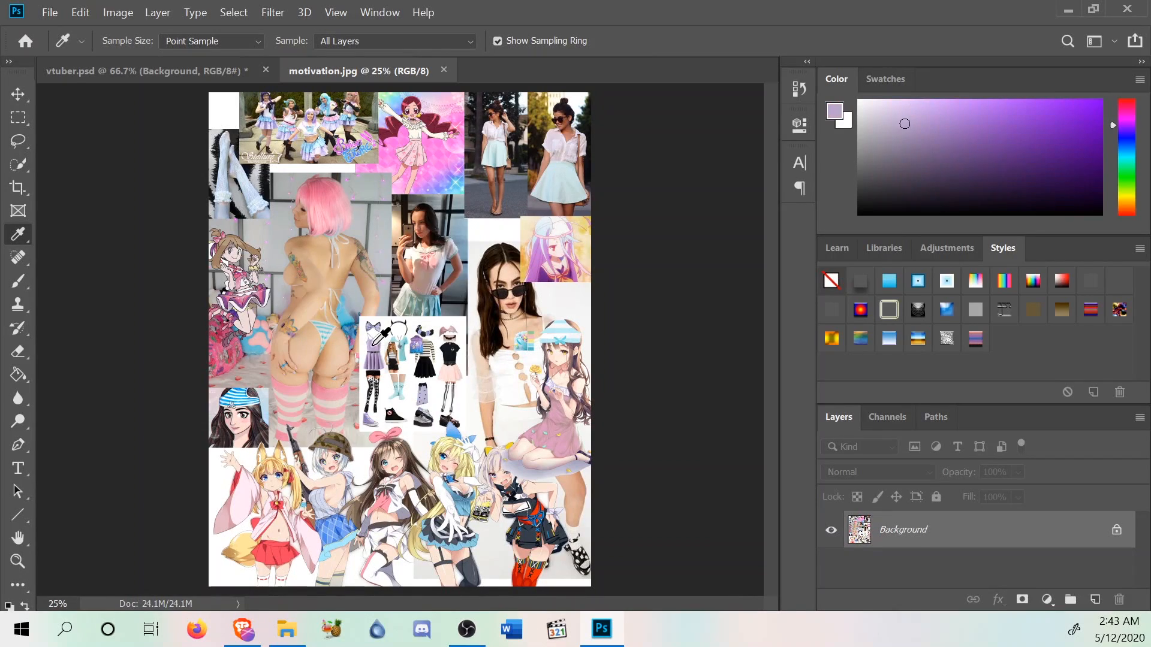
{"action": "left_click", "coordinate": [205, 77]}
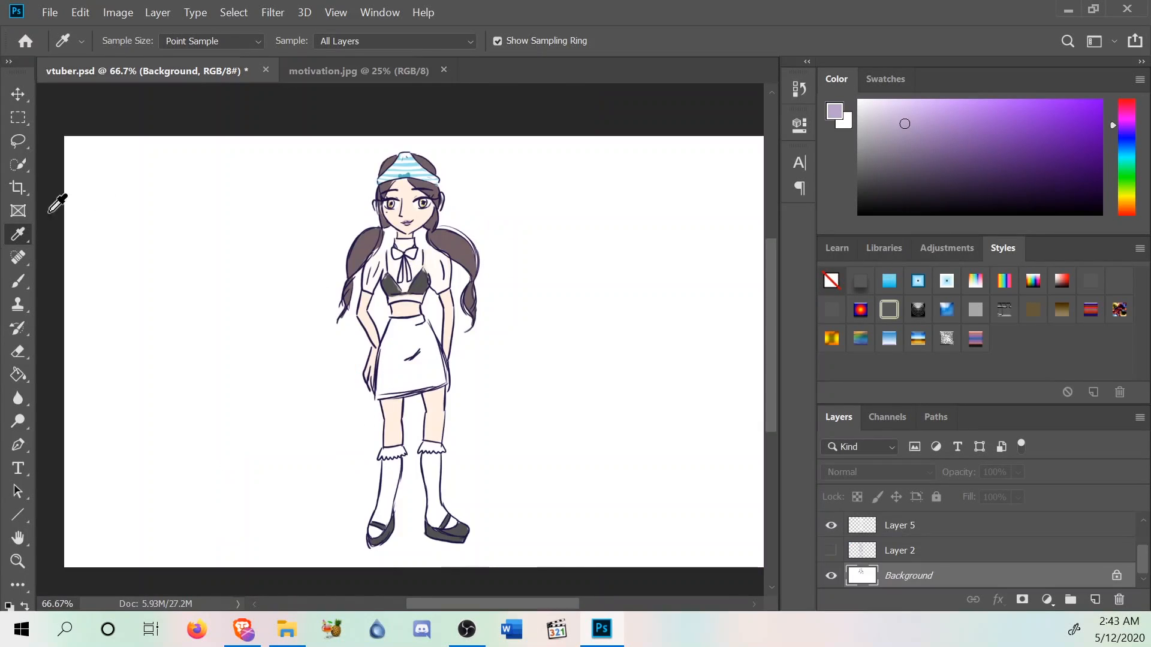
{"action": "left_click", "coordinate": [24, 291]}
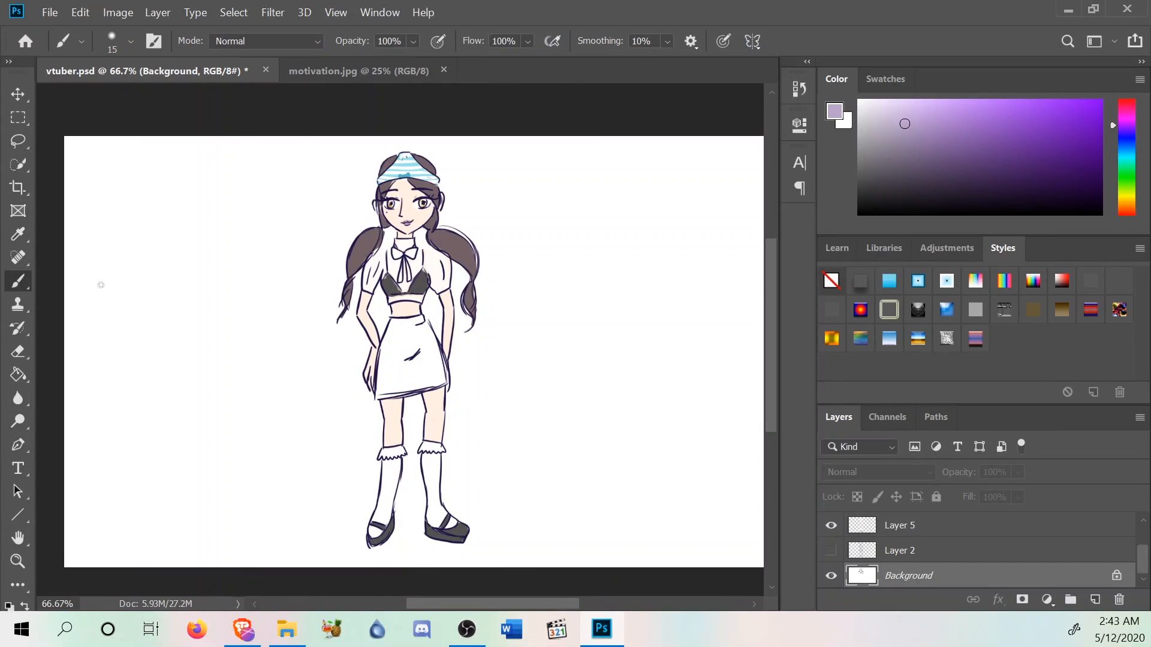
Hide and show Layers 6 and 3 to check which parts of the figure each one holds.
{"action": "scroll", "coordinate": [897, 575], "scroll_direction": "up", "scroll_amount": 2}
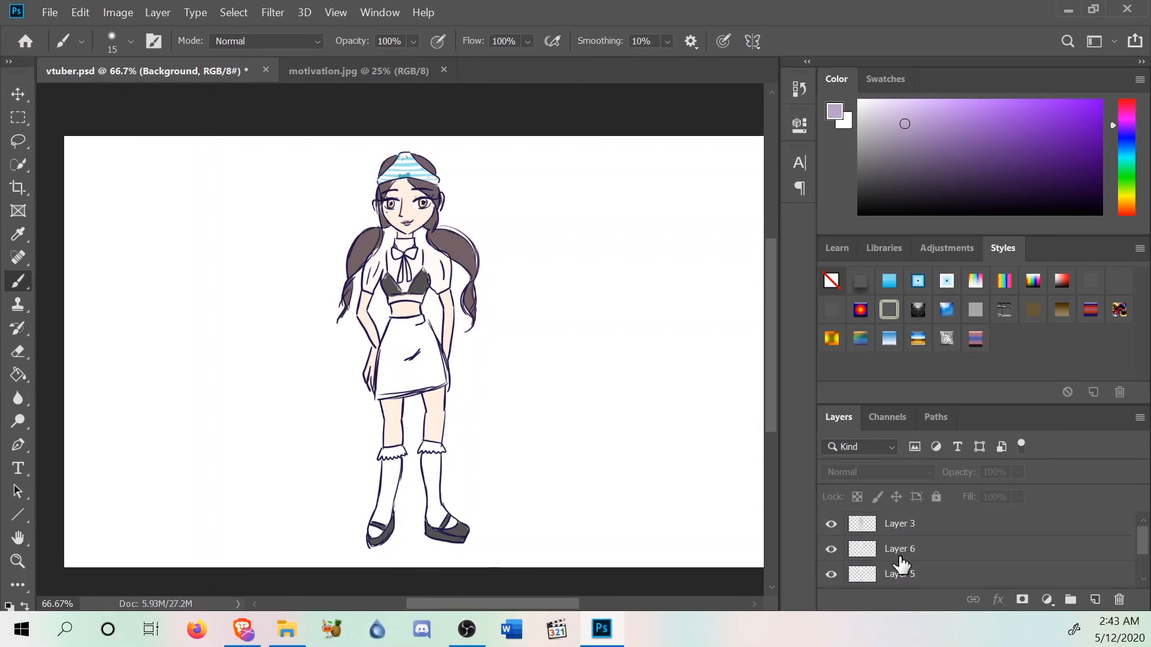
{"action": "left_click", "coordinate": [899, 550]}
{"action": "left_click", "coordinate": [832, 550]}
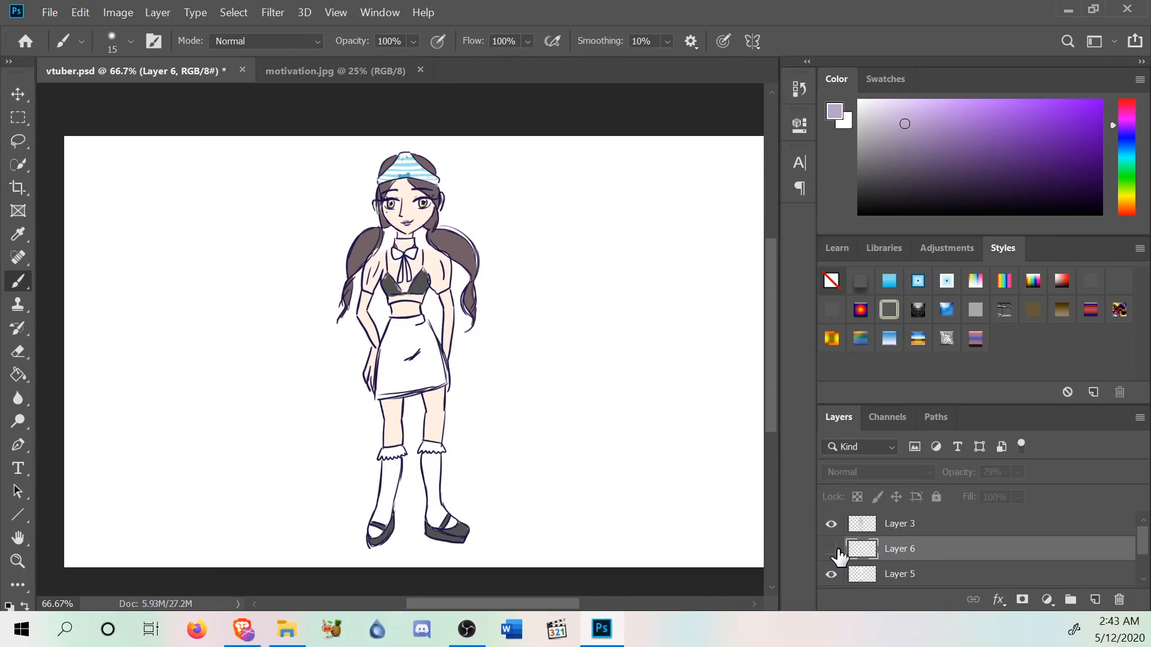
{"action": "left_click", "coordinate": [837, 550]}
{"action": "left_click", "coordinate": [837, 550]}
{"action": "left_click", "coordinate": [837, 551]}
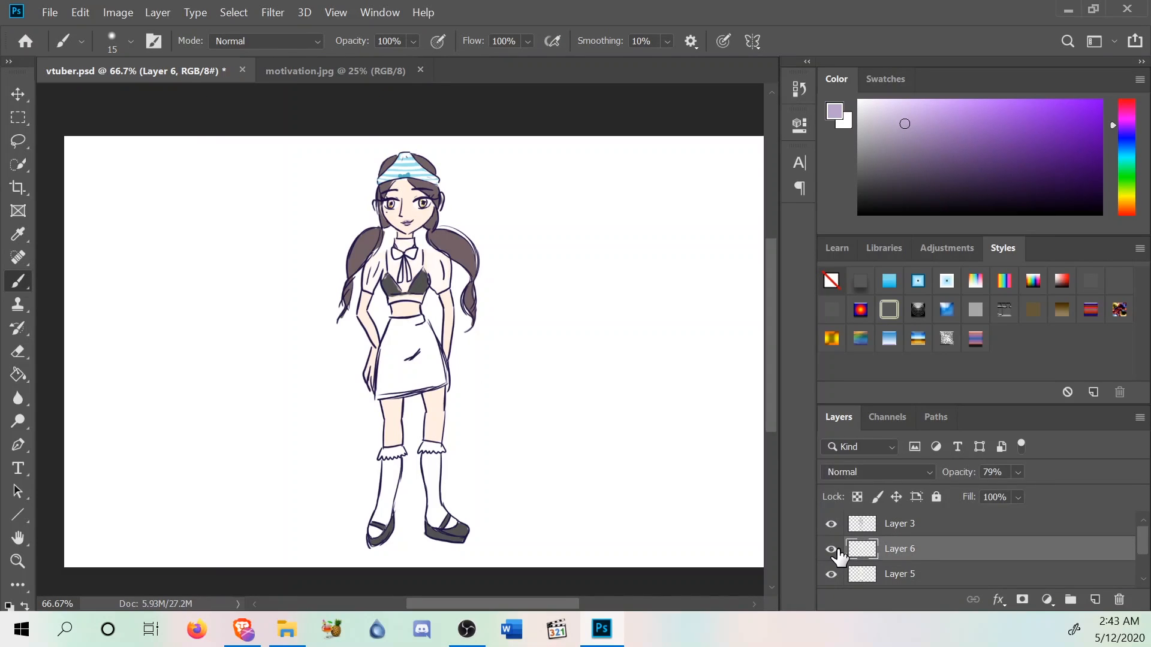
{"action": "left_click", "coordinate": [898, 524]}
{"action": "left_click", "coordinate": [833, 528]}
{"action": "left_click", "coordinate": [833, 528]}
Select Layer 5 as the painting layer, hiding and showing it to check its contents.
{"action": "left_click", "coordinate": [866, 574]}
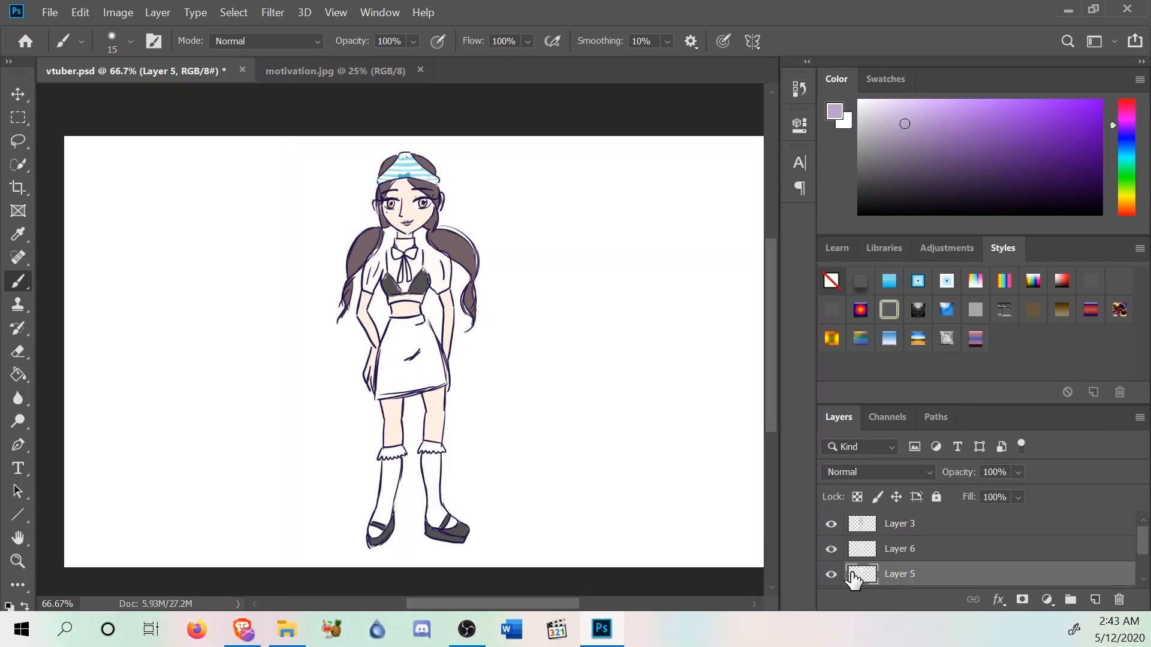
{"action": "left_click", "coordinate": [833, 575]}
{"action": "left_click", "coordinate": [834, 576]}
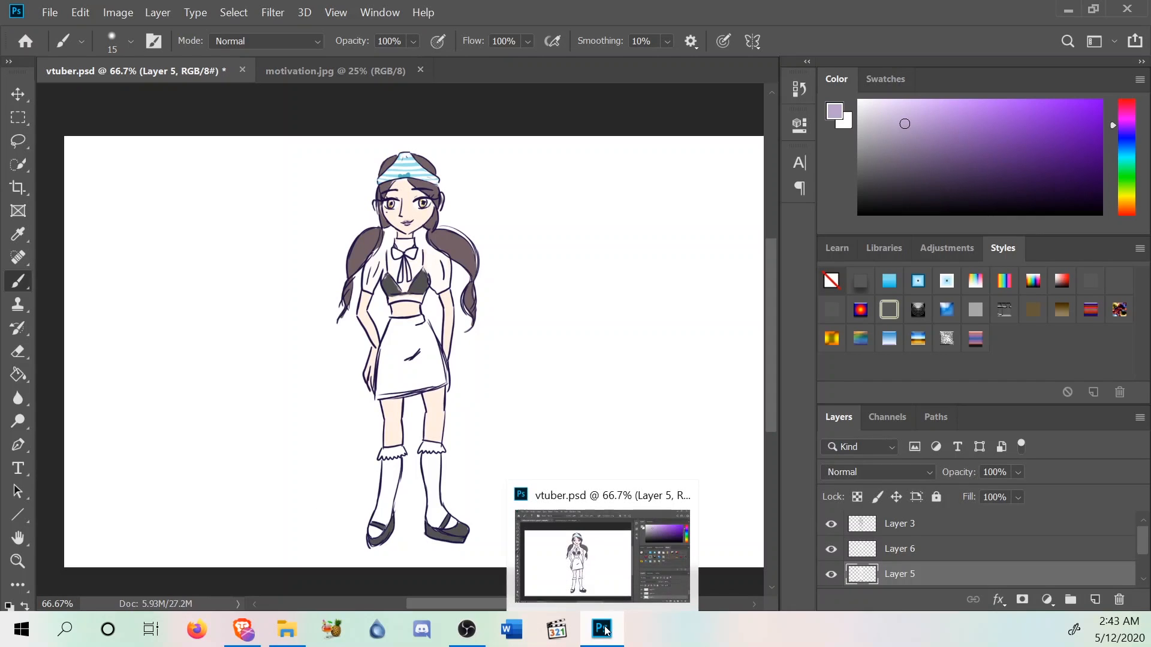
{"action": "scroll", "coordinate": [905, 547], "scroll_direction": "down", "scroll_amount": 1}
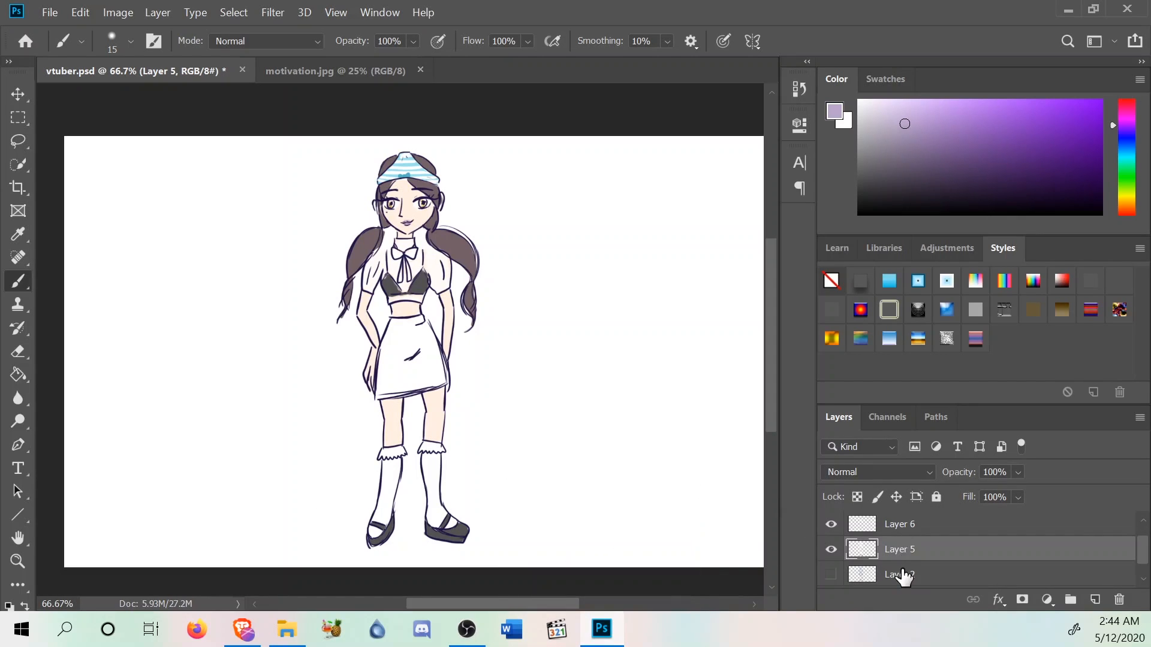
{"action": "left_click", "coordinate": [899, 574]}
{"action": "scroll", "coordinate": [865, 577], "scroll_direction": "down", "scroll_amount": 1}
{"action": "scroll", "coordinate": [863, 576], "scroll_direction": "up", "scroll_amount": 1}
{"action": "scroll", "coordinate": [850, 578], "scroll_direction": "down", "scroll_amount": 1}
{"action": "left_click", "coordinate": [850, 527]}
{"action": "left_click", "coordinate": [834, 526]}
{"action": "left_click", "coordinate": [839, 528]}
{"action": "left_click", "coordinate": [839, 527]}
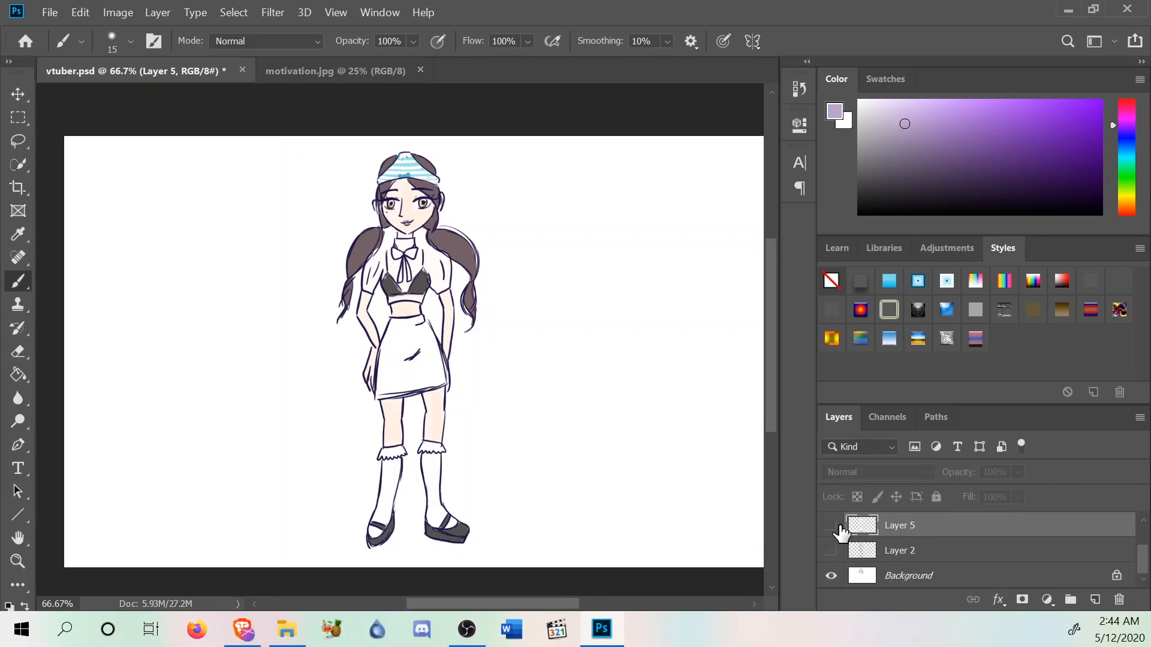
{"action": "left_click", "coordinate": [839, 528]}
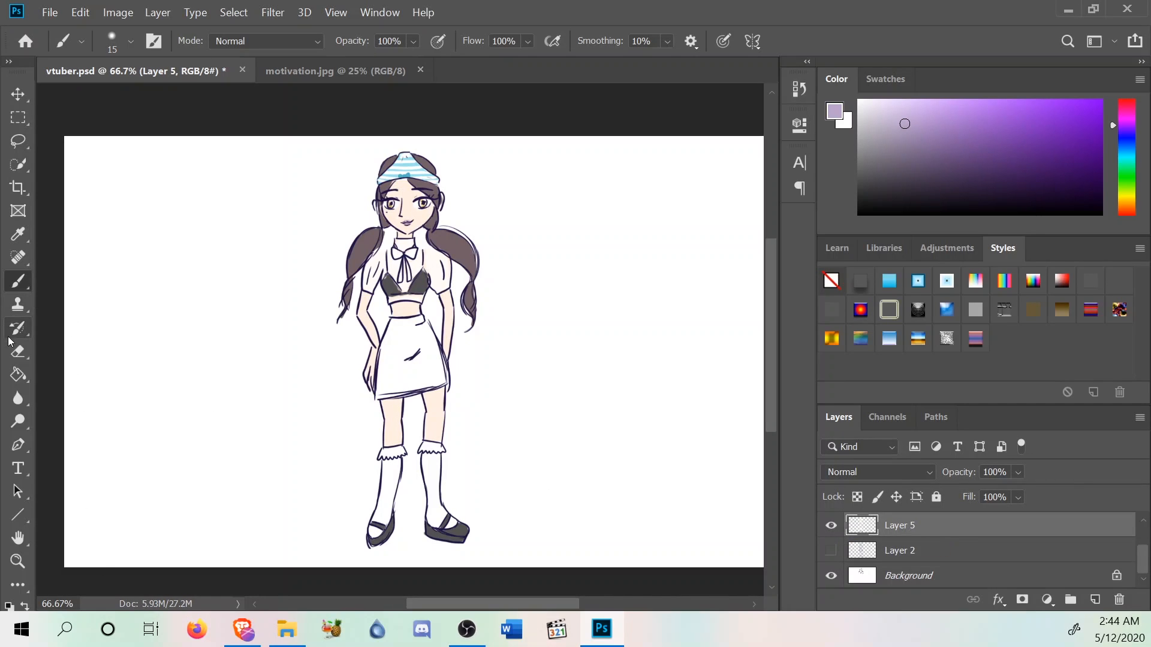
Enlarge the brush to 34 px and fill the whole skirt with the sampled lavender on Layer 5.
{"action": "left_click", "coordinate": [18, 561]}
{"action": "right_click", "coordinate": [382, 377]}
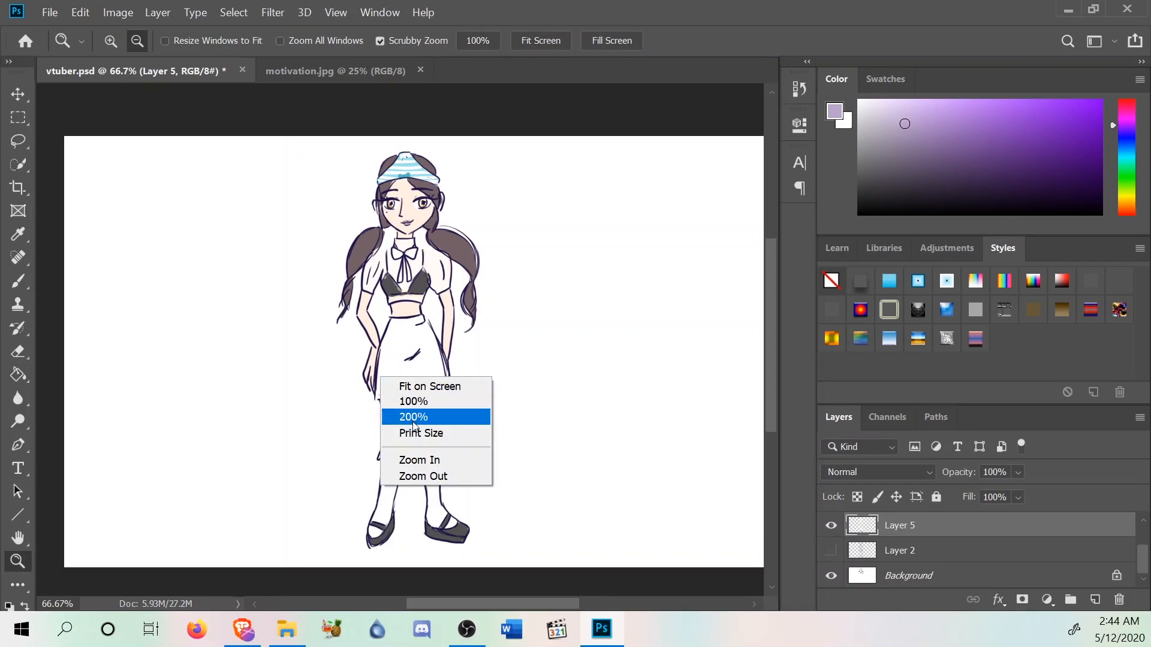
{"action": "left_click", "coordinate": [428, 458]}
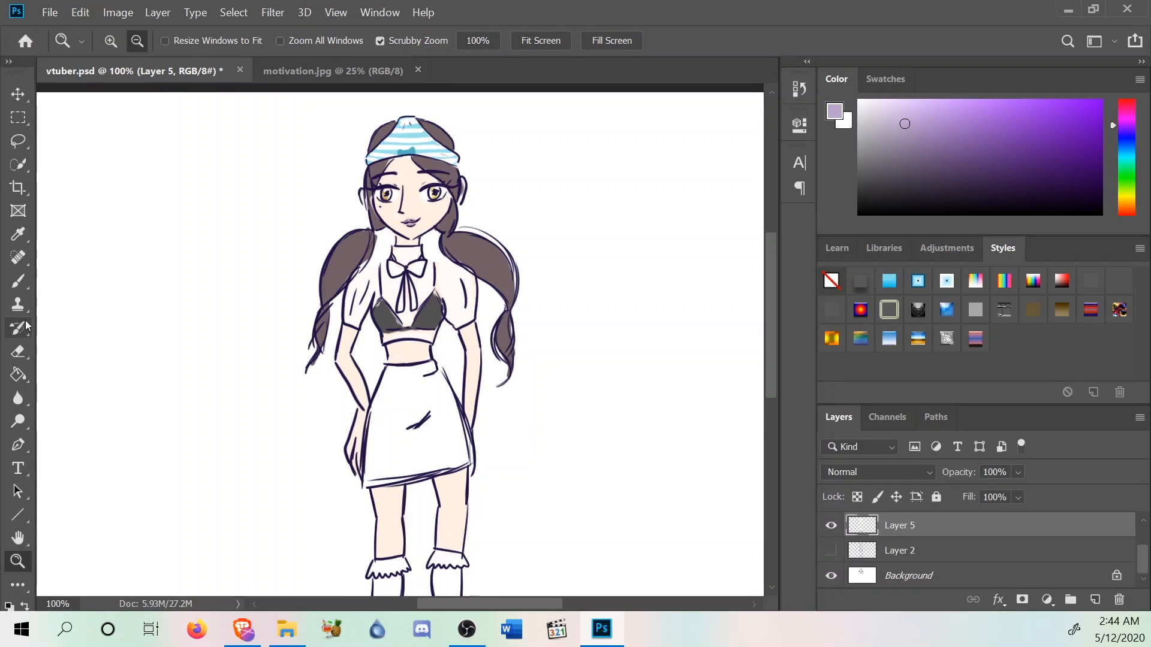
{"action": "left_click", "coordinate": [18, 281]}
{"action": "mouse_move", "coordinate": [393, 454]}
{"action": "left_mouse_down"}
{"action": "mouse_move", "coordinate": [403, 420]}
{"action": "mouse_move", "coordinate": [397, 455]}
{"action": "mouse_move", "coordinate": [388, 416]}
{"action": "left_mouse_up"}
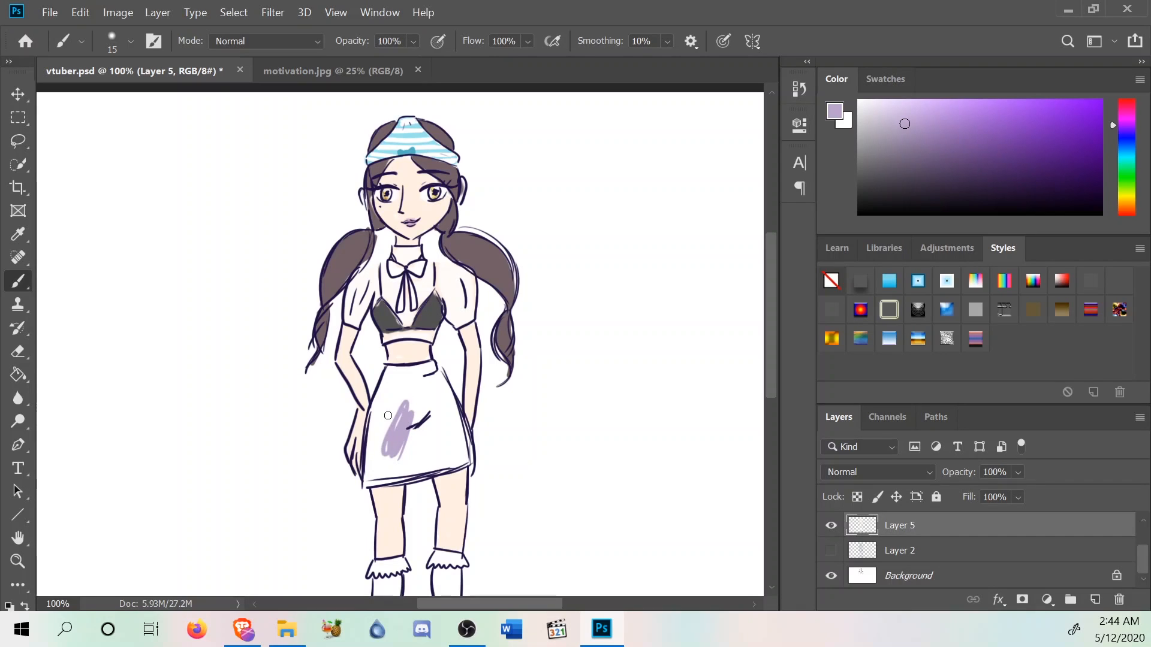
{"action": "left_click", "coordinate": [130, 41]}
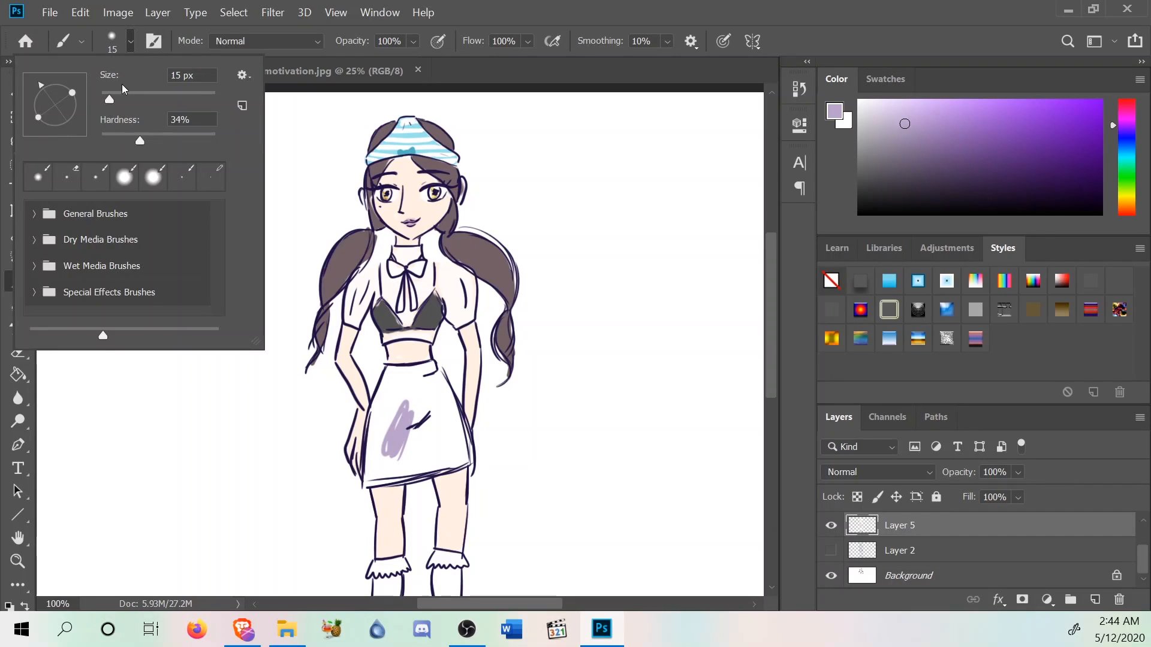
{"action": "left_click", "coordinate": [120, 96]}
{"action": "mouse_move", "coordinate": [401, 413]}
{"action": "left_mouse_down"}
{"action": "mouse_move", "coordinate": [395, 433]}
{"action": "mouse_move", "coordinate": [393, 380]}
{"action": "mouse_move", "coordinate": [378, 444]}
{"action": "mouse_move", "coordinate": [383, 416]}
{"action": "mouse_move", "coordinate": [395, 458]}
{"action": "mouse_move", "coordinate": [422, 388]}
{"action": "mouse_move", "coordinate": [391, 375]}
{"action": "mouse_move", "coordinate": [427, 367]}
{"action": "mouse_move", "coordinate": [456, 441]}
{"action": "mouse_move", "coordinate": [442, 396]}
{"action": "mouse_move", "coordinate": [453, 462]}
{"action": "mouse_move", "coordinate": [428, 455]}
{"action": "mouse_move", "coordinate": [423, 418]}
{"action": "mouse_move", "coordinate": [452, 461]}
{"action": "mouse_move", "coordinate": [464, 452]}
{"action": "mouse_move", "coordinate": [444, 455]}
{"action": "left_mouse_up"}
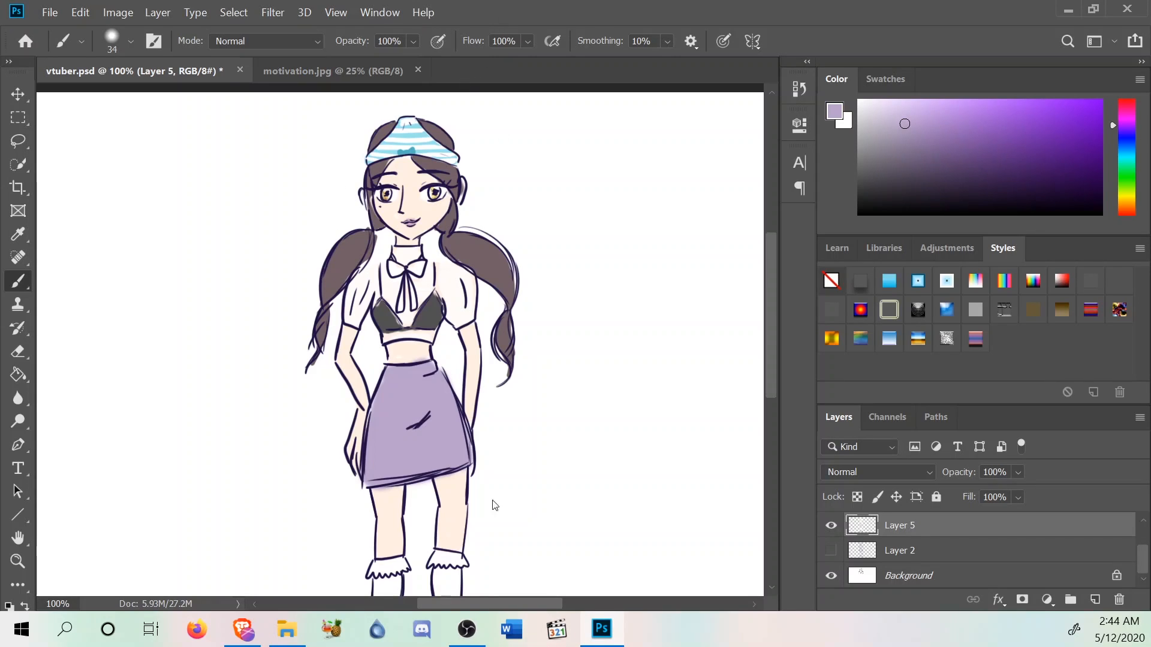
{"action": "right_click", "coordinate": [596, 626]}
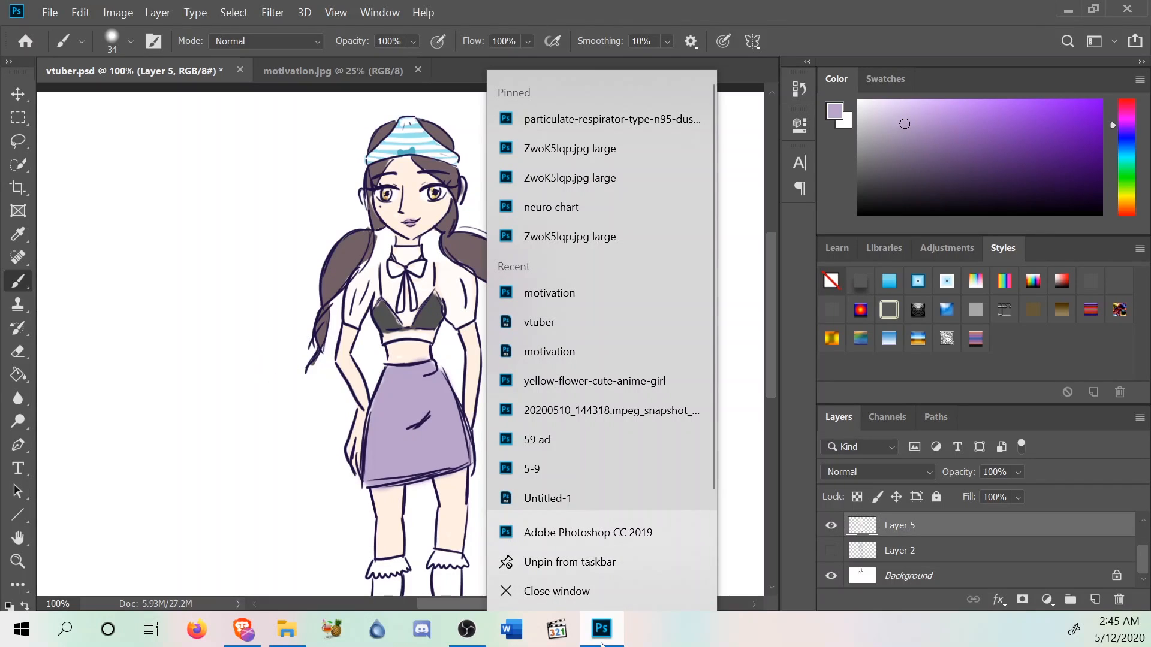
{"action": "left_click", "coordinate": [246, 638]}
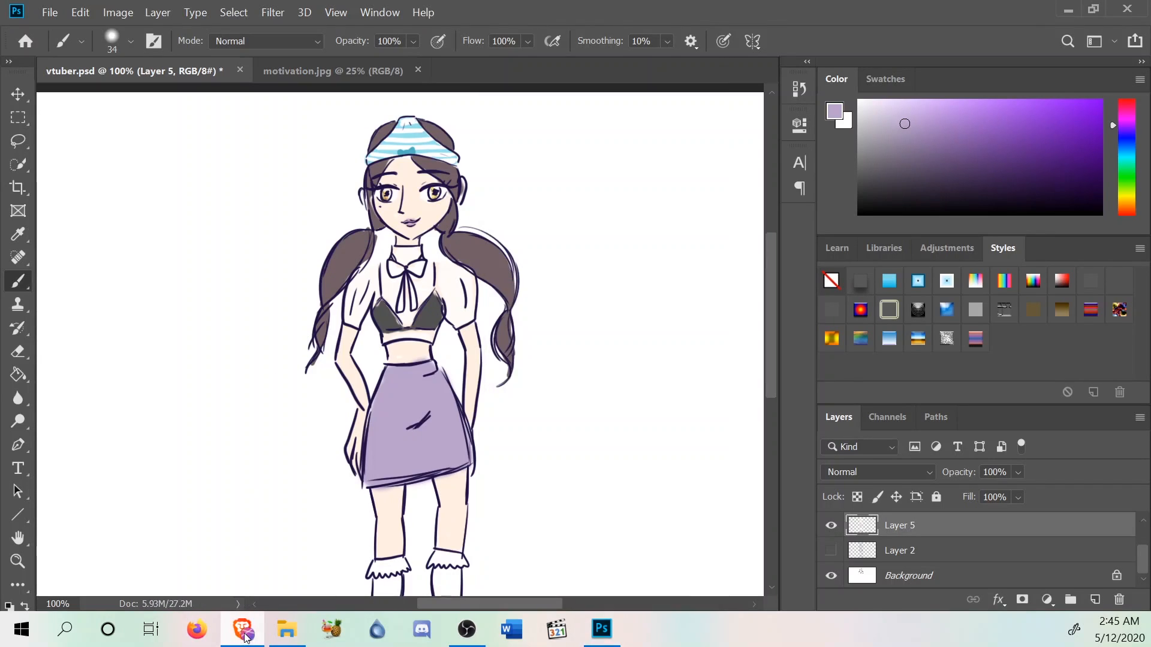